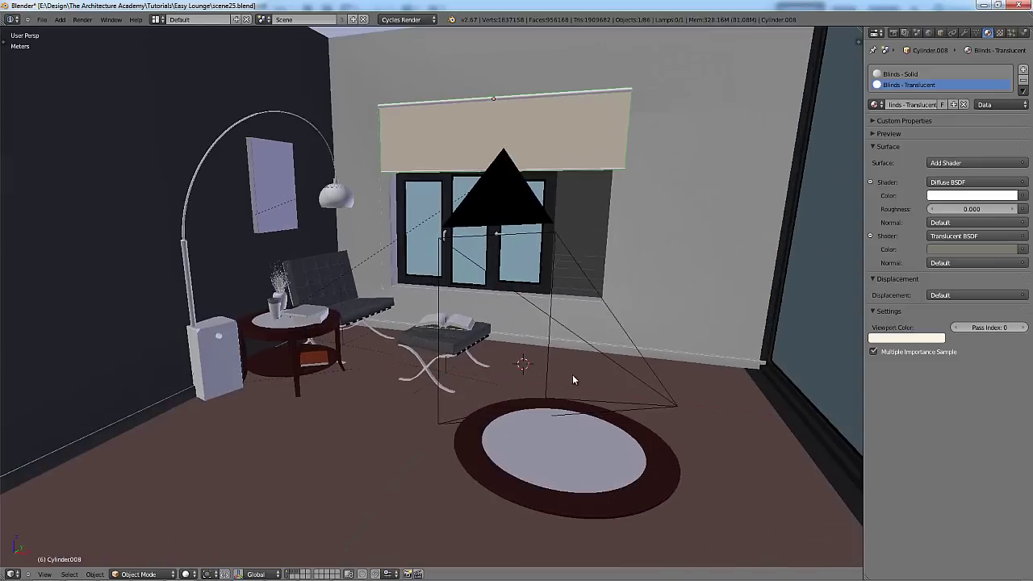
Examine the lounge room model from inside and outside, and return to the camera view.
{"action": "scroll", "coordinate": [428, 338], "scroll_direction": "down", "scroll_amount": 5}
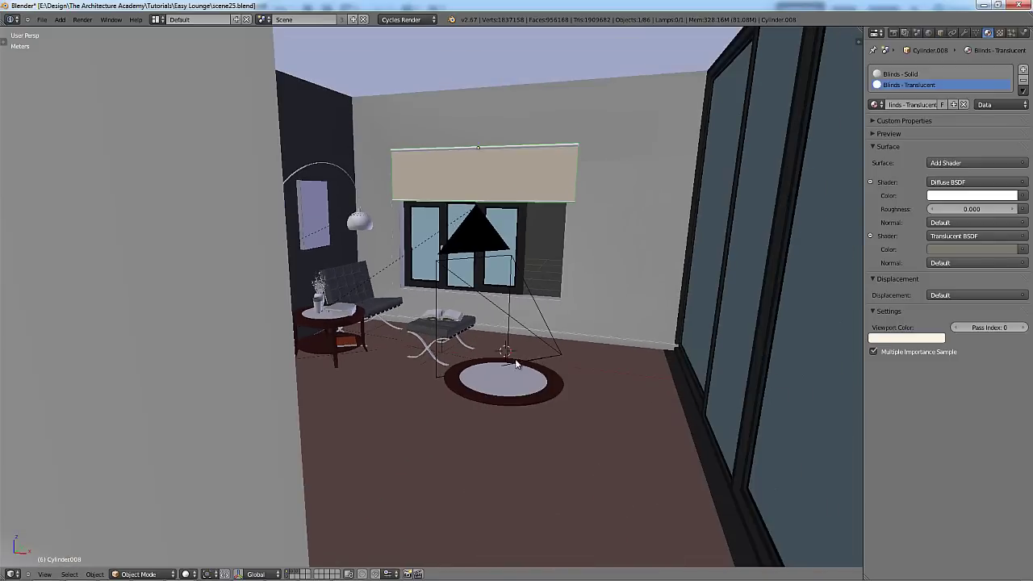
{"action": "middle_click_drag", "start_coordinate": [513, 357], "coordinate": [404, 357]}
{"action": "scroll", "coordinate": [531, 368], "scroll_direction": "down", "scroll_amount": 5}
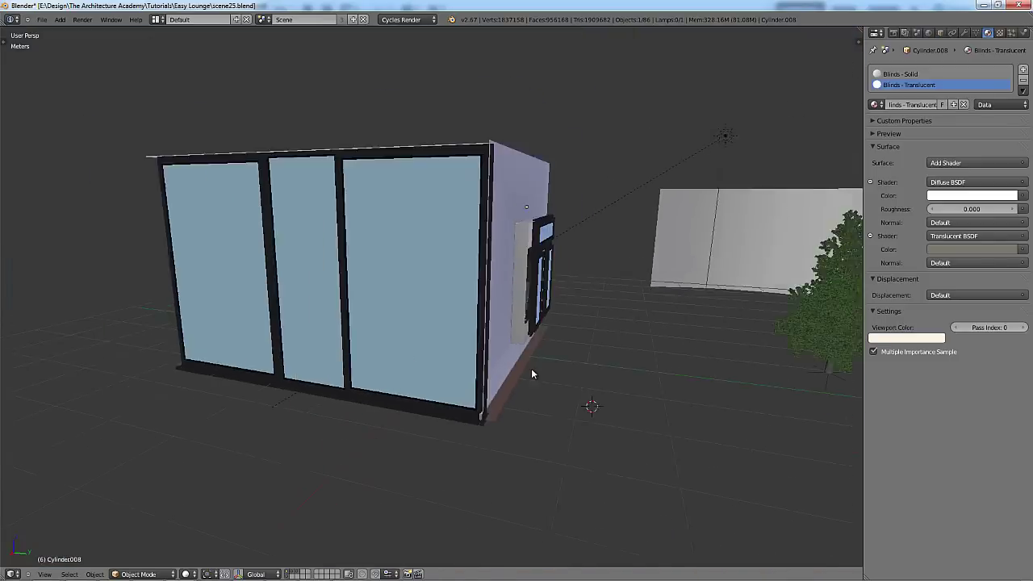
{"action": "middle_click_drag", "start_coordinate": [531, 368], "coordinate": [533, 370]}
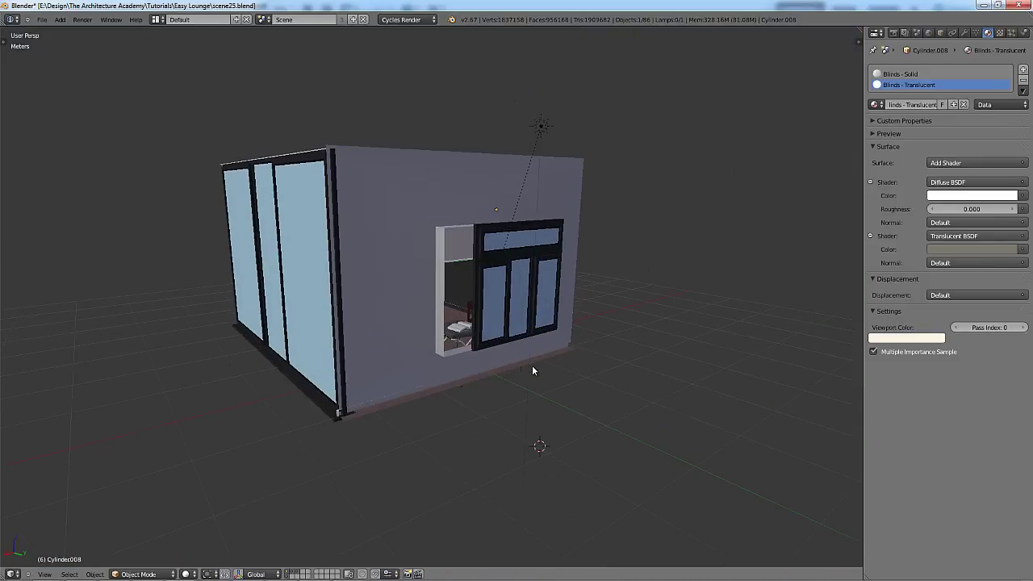
{"action": "key", "text": "KP_0"}
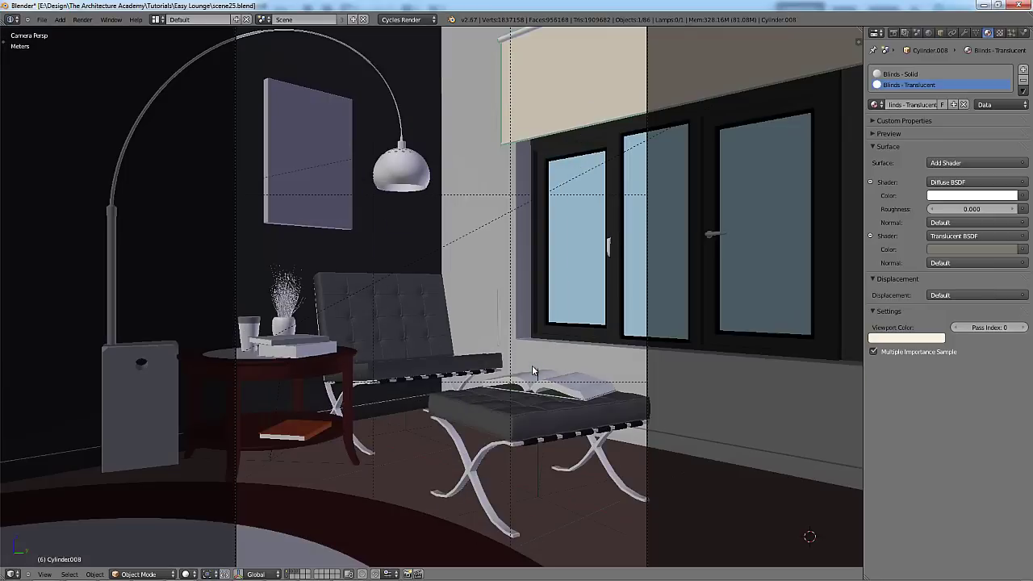
Examine the finished render of the lounge and return to the 3D scene.
{"action": "key", "text": "F11"}
{"action": "scroll", "coordinate": [532, 365], "scroll_direction": "up", "scroll_amount": 3}
{"action": "scroll", "coordinate": [513, 362], "scroll_direction": "down", "scroll_amount": 1}
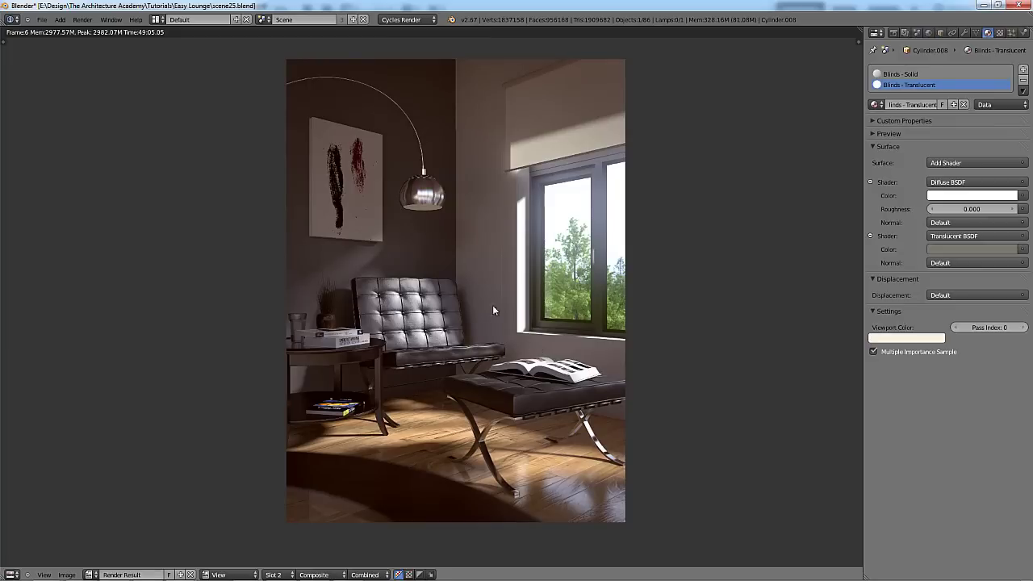
{"action": "key", "text": "F11"}
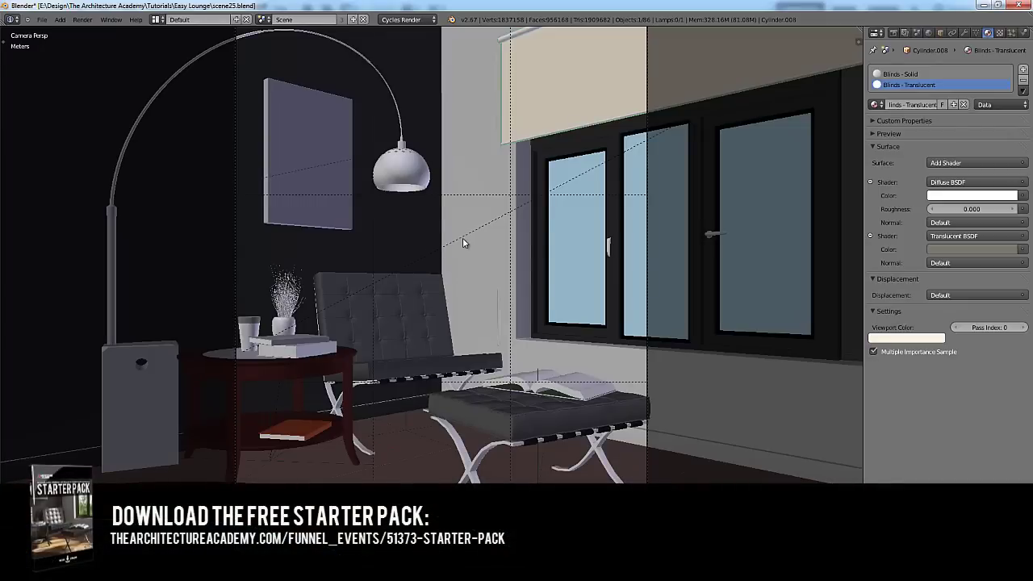
Select the camera, examine the node setup in the Compositing layout, and return to the Default layout.
{"action": "scroll", "coordinate": [463, 237], "scroll_direction": "down", "scroll_amount": 1}
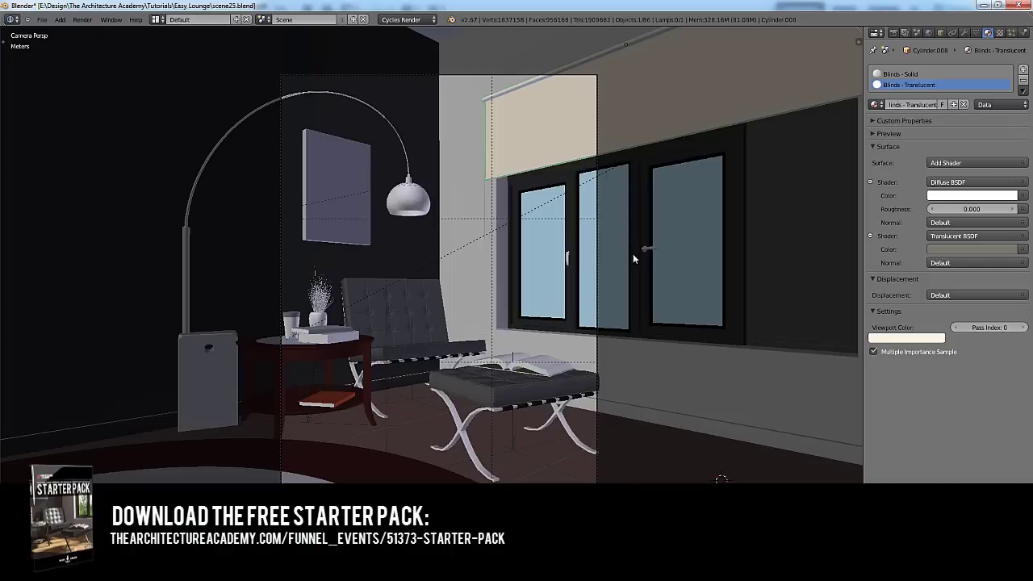
{"action": "scroll", "coordinate": [640, 253], "scroll_direction": "up", "scroll_amount": 2}
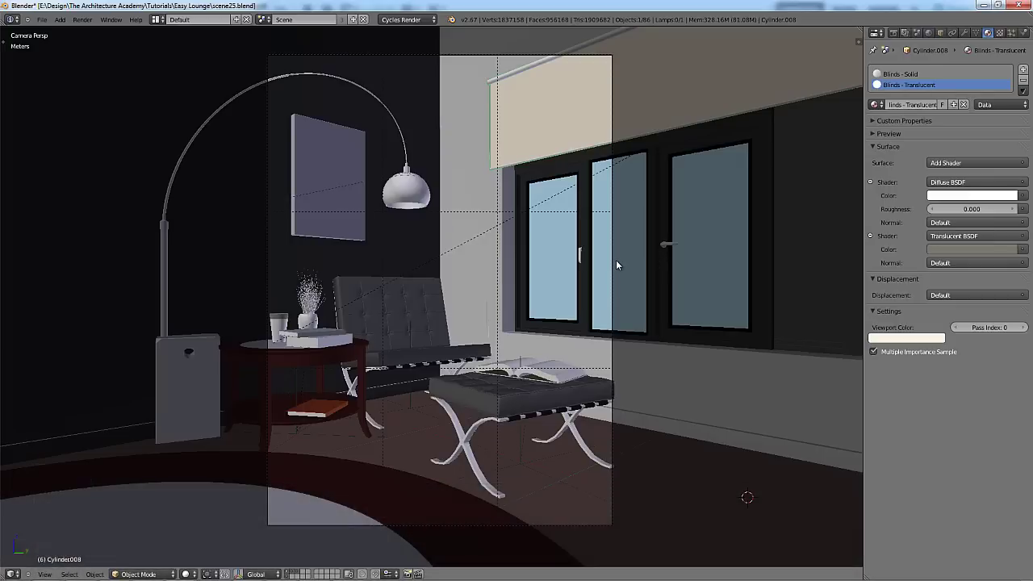
{"action": "right_click", "coordinate": [600, 347]}
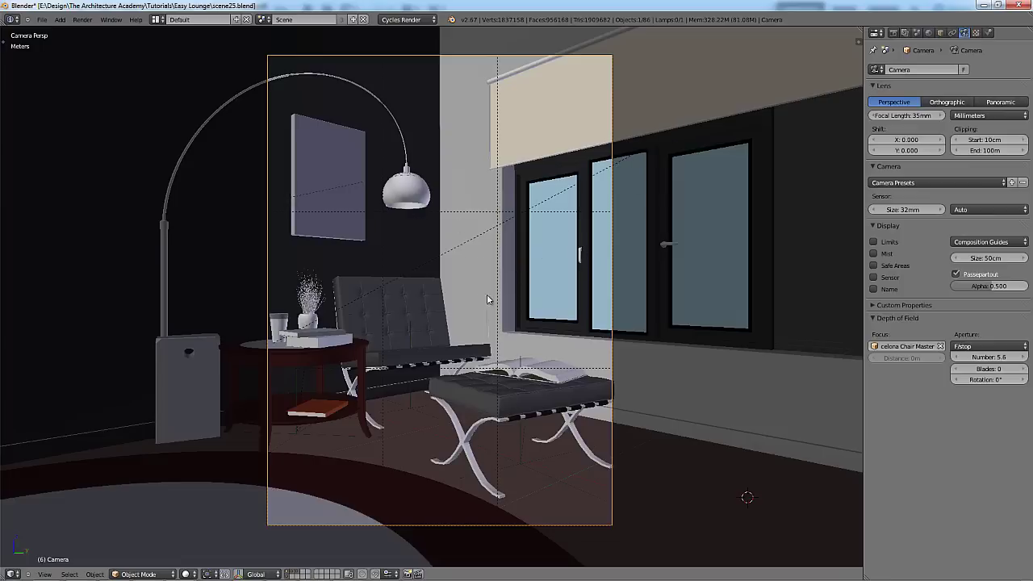
{"action": "left_click", "coordinate": [182, 21]}
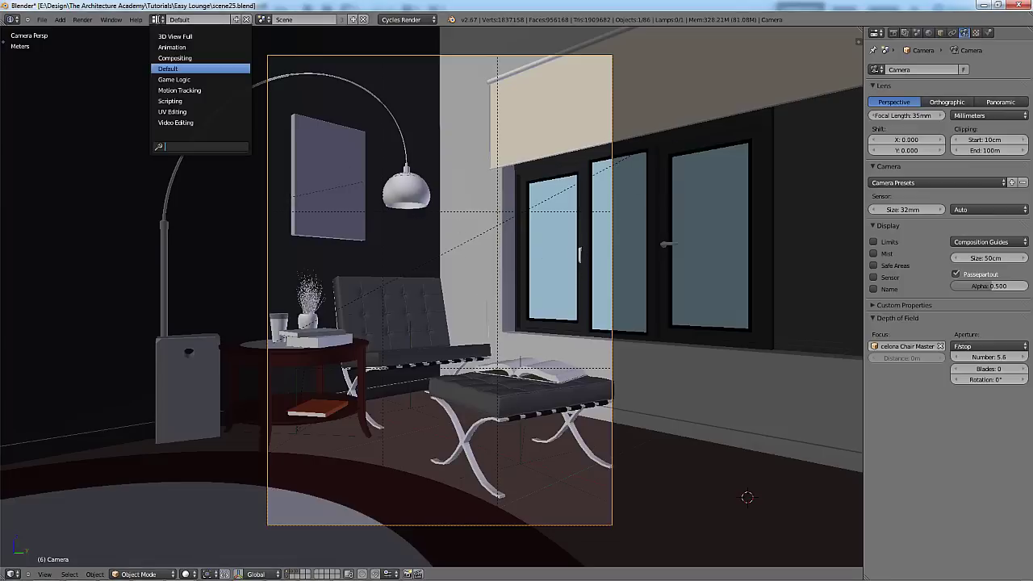
{"action": "left_click", "coordinate": [171, 59]}
{"action": "scroll", "coordinate": [555, 223], "scroll_direction": "down", "scroll_amount": 7}
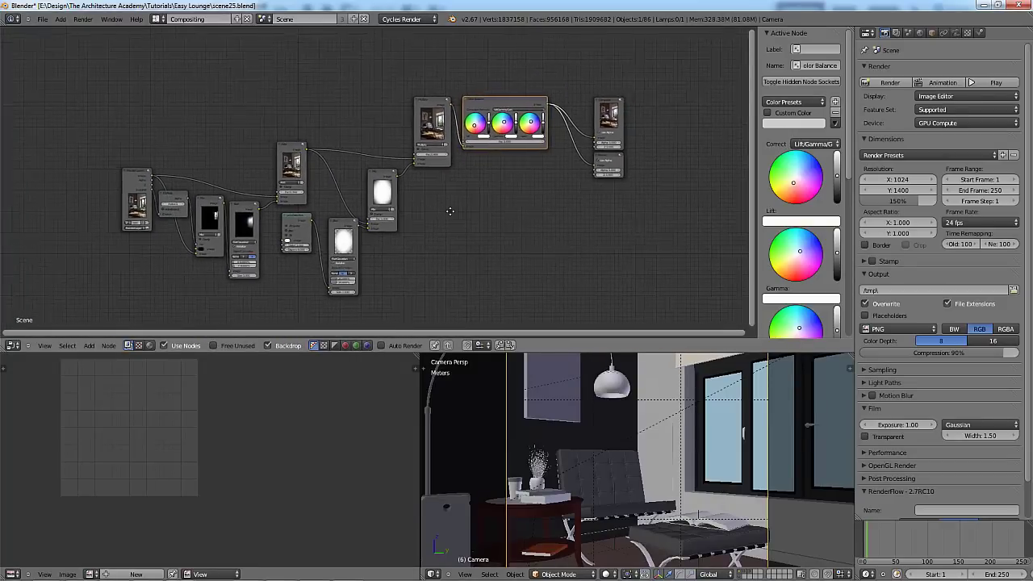
{"action": "scroll", "coordinate": [452, 212], "scroll_direction": "up", "scroll_amount": 3}
{"action": "left_click", "coordinate": [161, 19]}
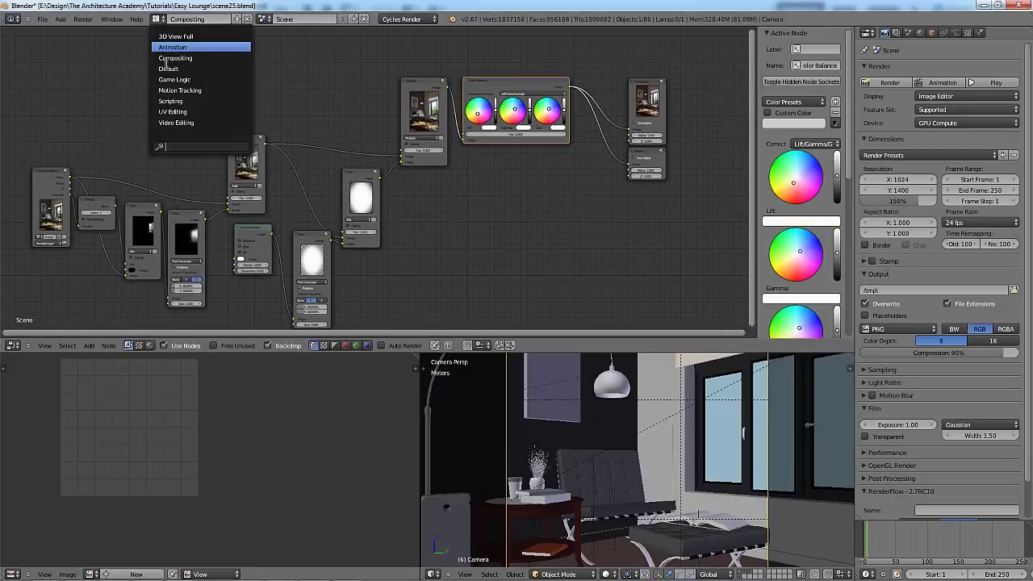
{"action": "left_click", "coordinate": [171, 67]}
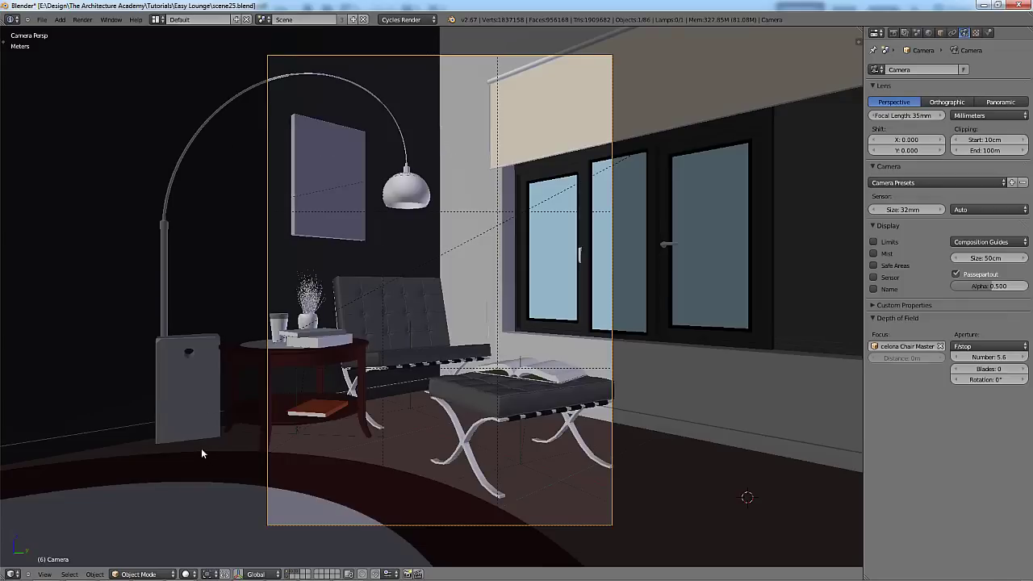
Save the scene over scene25.blend and start a new Blender session with an empty default scene, dismissing its splash screen.
{"action": "key", "text": "ctrl+s"}
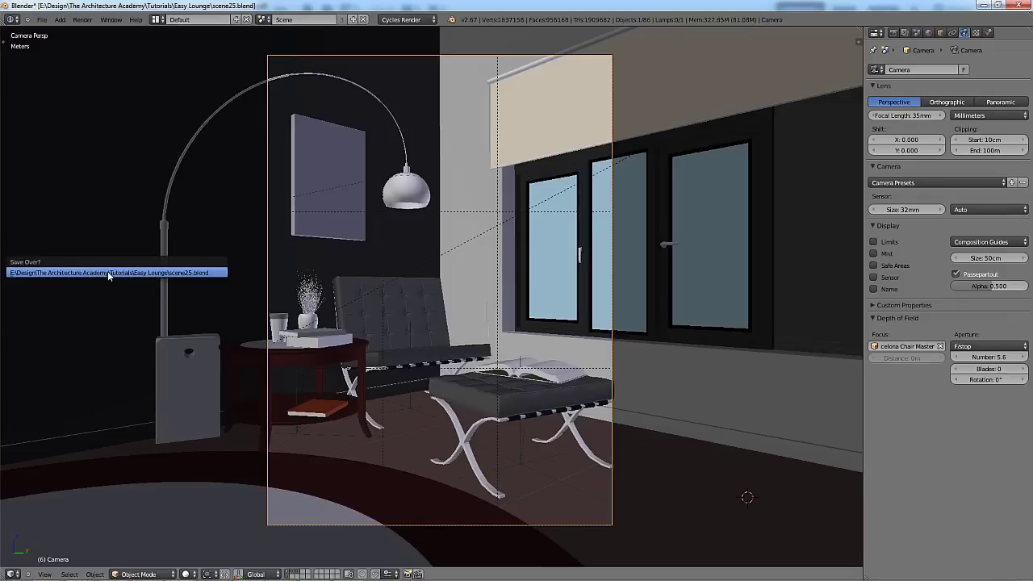
{"action": "left_click", "coordinate": [107, 276]}
{"action": "right_click", "coordinate": [179, 571]}
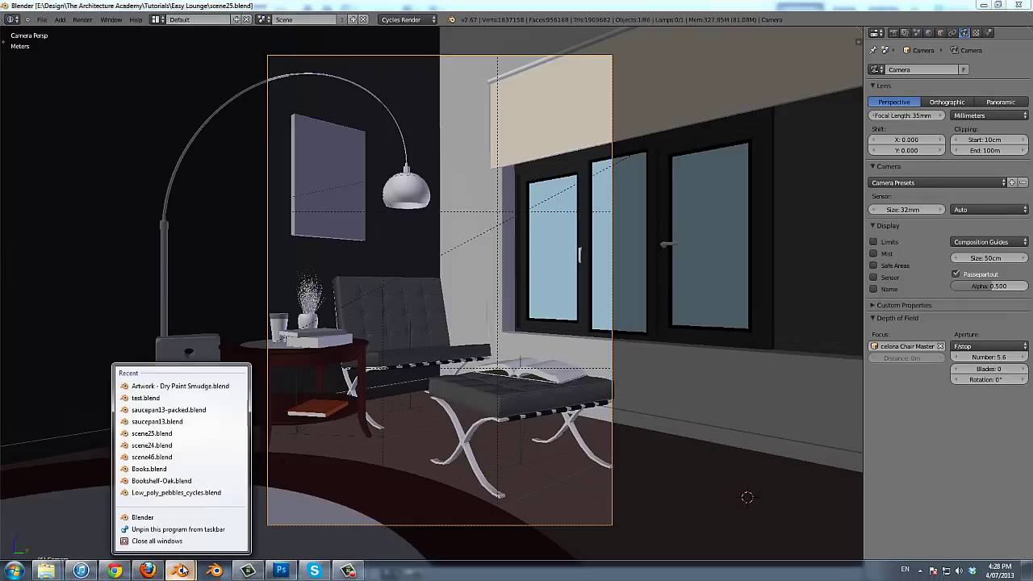
{"action": "left_click", "coordinate": [165, 522]}
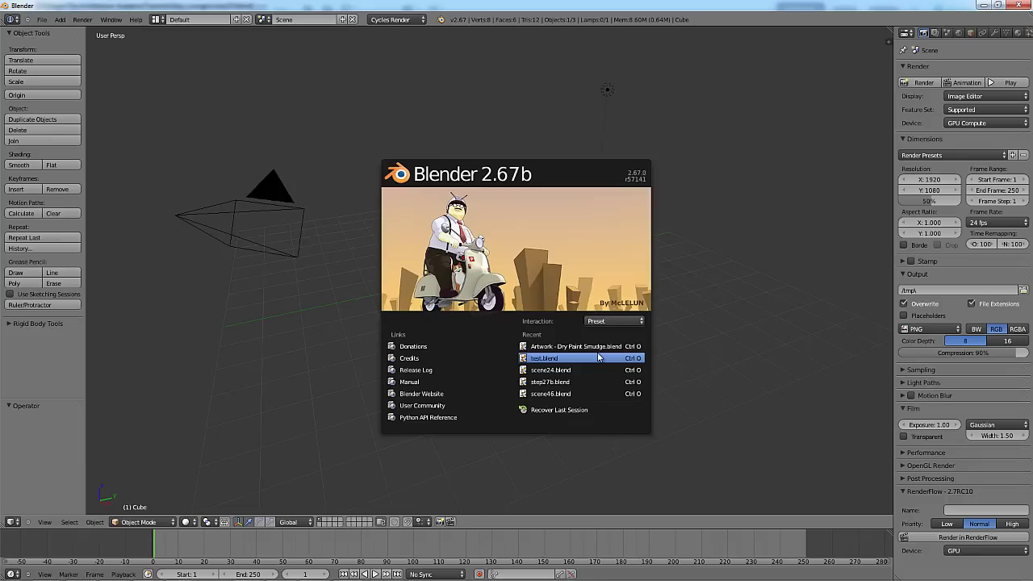
{"action": "left_click", "coordinate": [541, 234]}
Start the Screencast Keys display in the 3D view.
{"action": "key", "text": "n"}
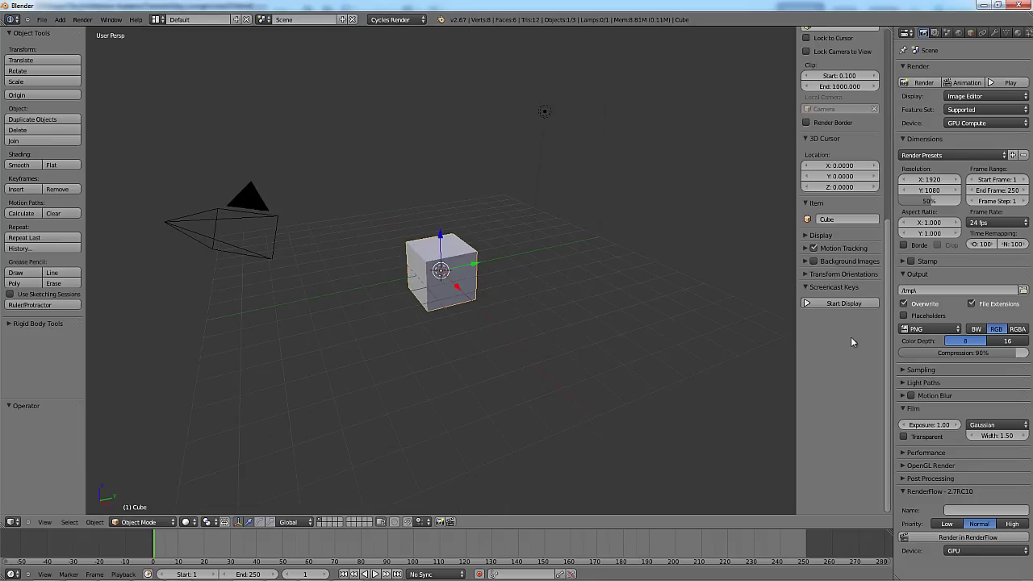
{"action": "left_click", "coordinate": [838, 308]}
{"action": "key", "text": "n"}
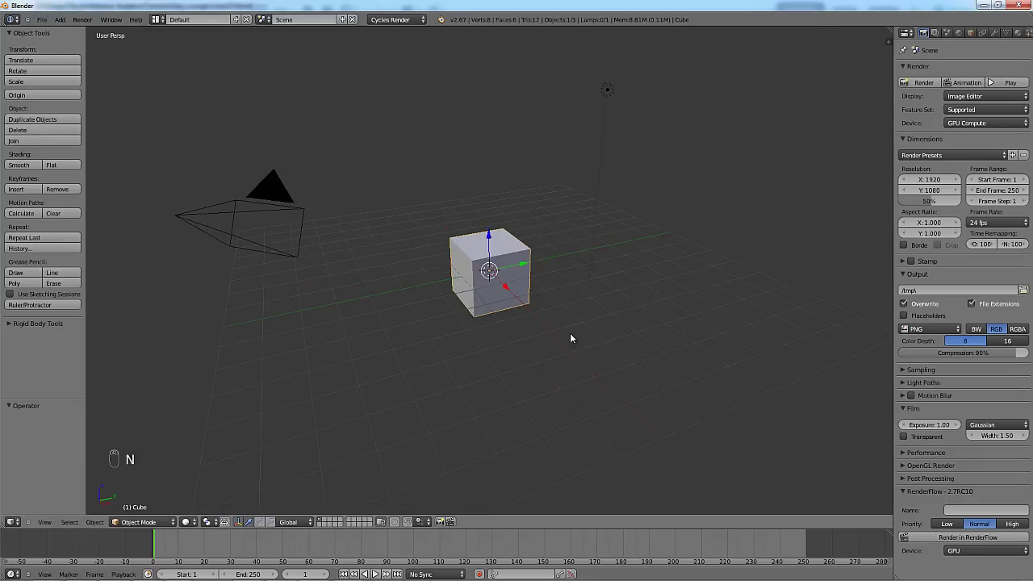
Delete the default lamp from the scene.
{"action": "right_click", "coordinate": [607, 91]}
{"action": "key", "text": "x"}
{"action": "left_click", "coordinate": [610, 103]}
{"action": "scroll", "coordinate": [526, 262], "scroll_direction": "down", "scroll_amount": 2}
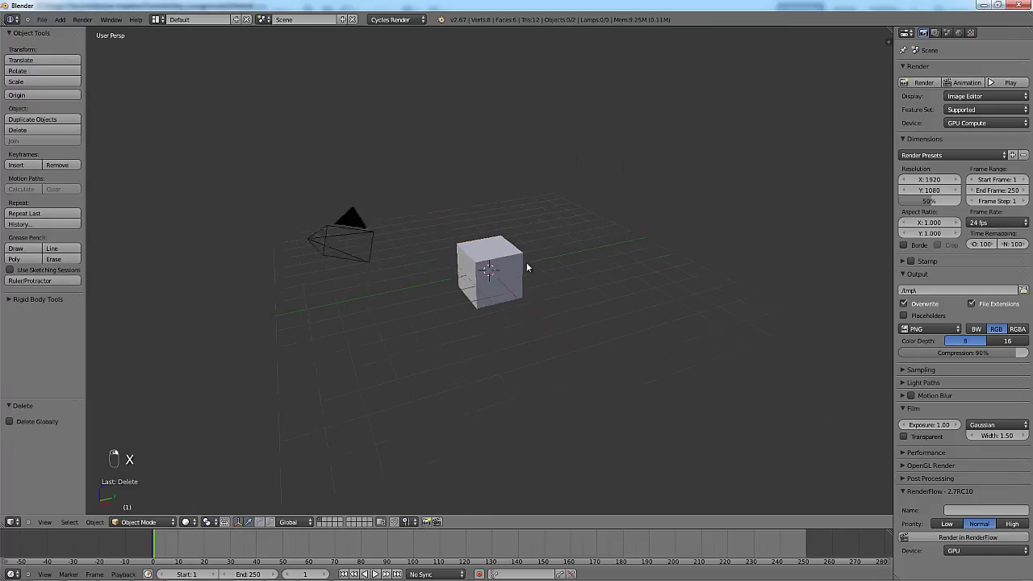
In front orthographic view, move the cube's whole mesh up 1 unit along Z in Edit Mode so its base meets the origin.
{"action": "right_click", "coordinate": [526, 263]}
{"action": "middle_click_drag", "start_coordinate": [526, 263], "coordinate": [576, 252]}
{"action": "key", "text": "KP_1"}
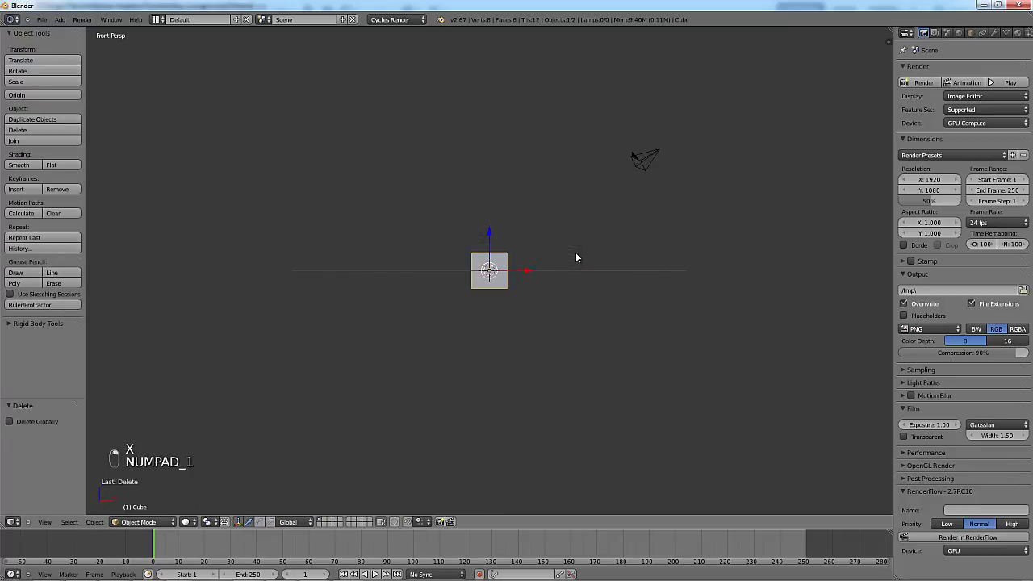
{"action": "key", "text": "KP_5"}
{"action": "scroll", "coordinate": [575, 258], "scroll_direction": "up", "scroll_amount": 6}
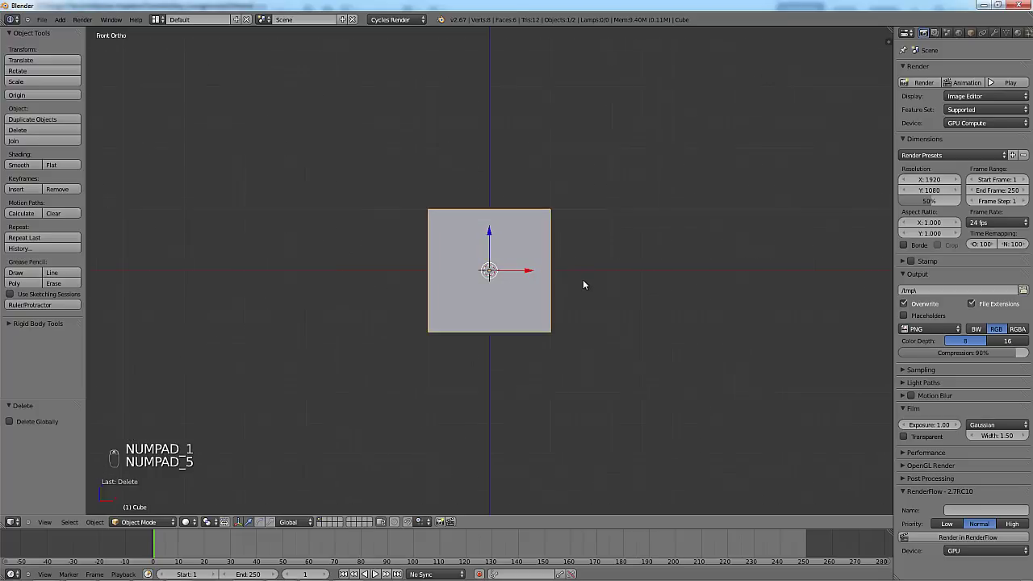
{"action": "scroll", "coordinate": [583, 279], "scroll_direction": "up", "scroll_amount": 1}
{"action": "key", "text": "Tab"}
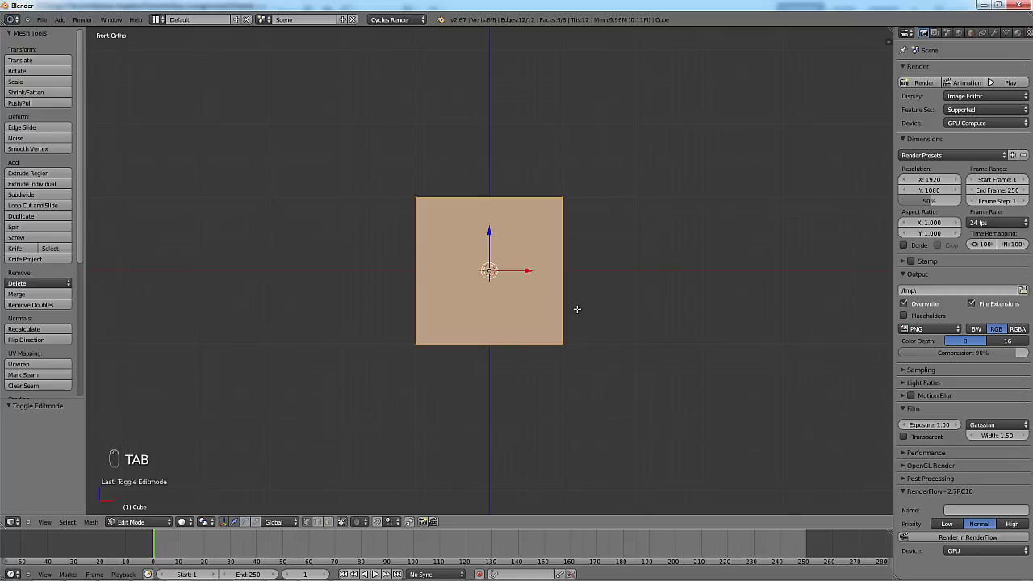
{"action": "key", "text": "g"}
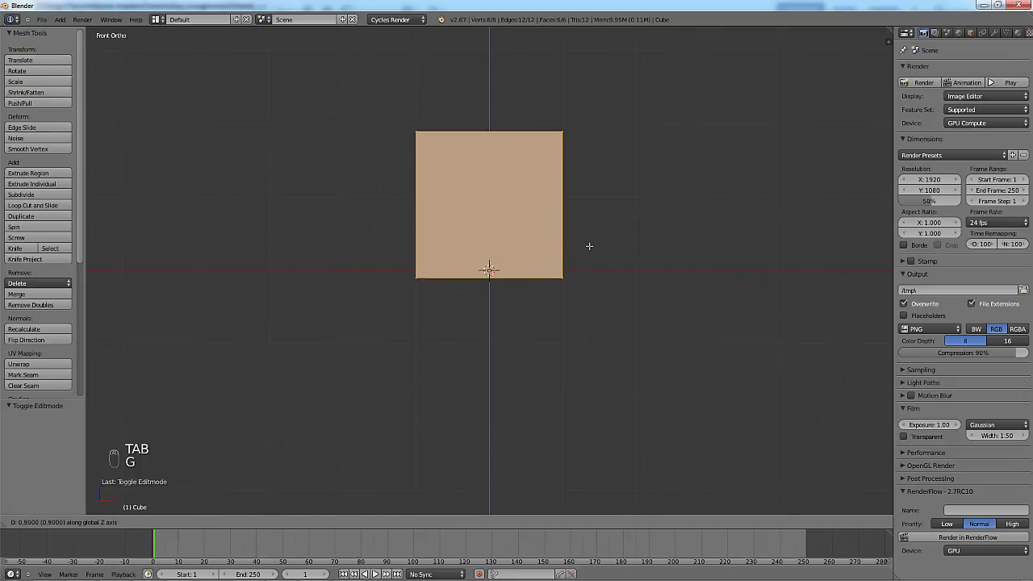
{"action": "left_click", "coordinate": [591, 238]}
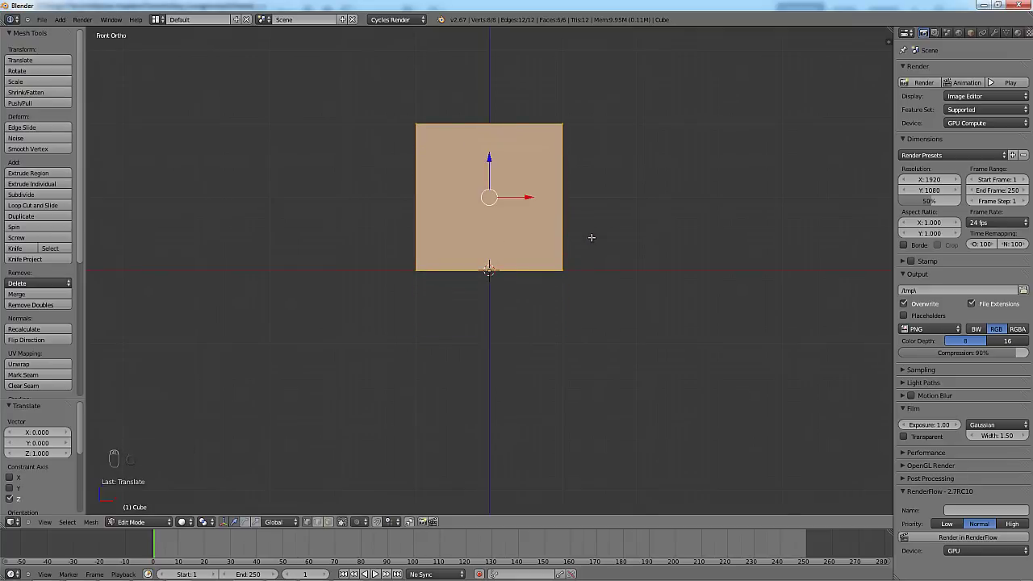
Return the cube to Object Mode and hide the transform manipulator.
{"action": "middle_click_drag", "start_coordinate": [592, 237], "coordinate": [555, 246]}
{"action": "key", "text": "Tab"}
{"action": "key", "text": "ctrl+space"}
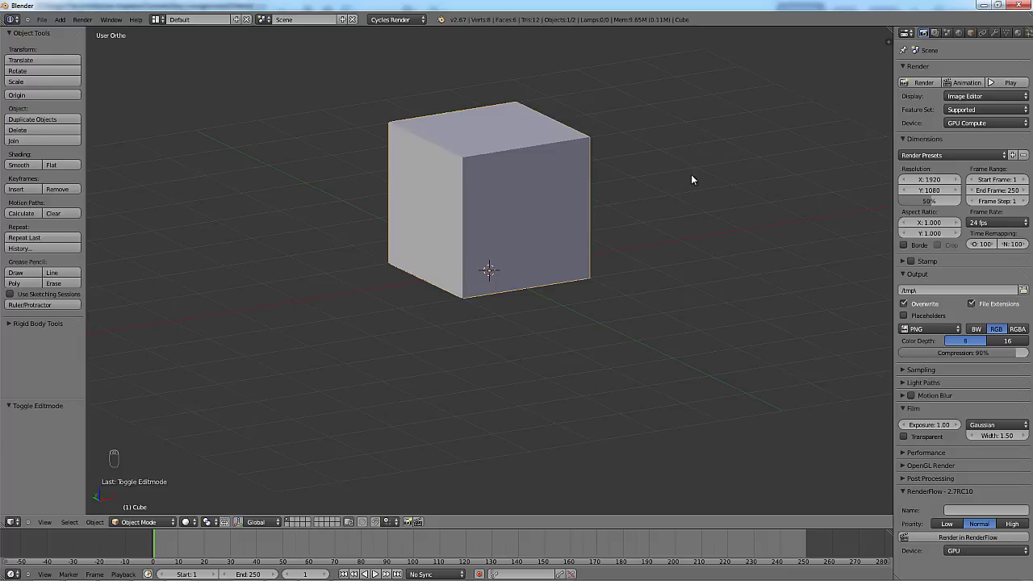
Set the scene units to Metric and show the cube's location, scale and dimensions.
{"action": "left_click", "coordinate": [947, 33]}
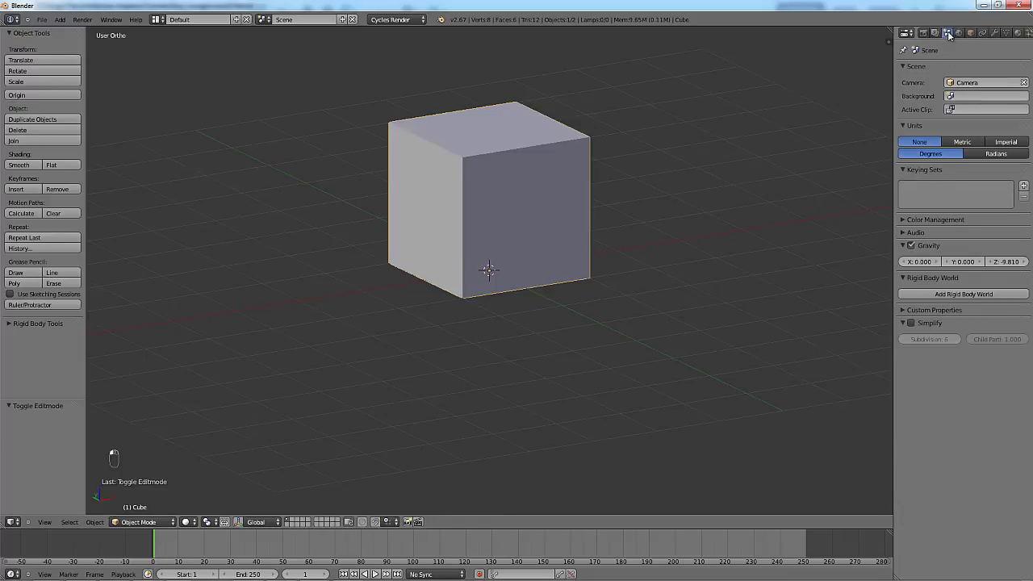
{"action": "left_click", "coordinate": [961, 143]}
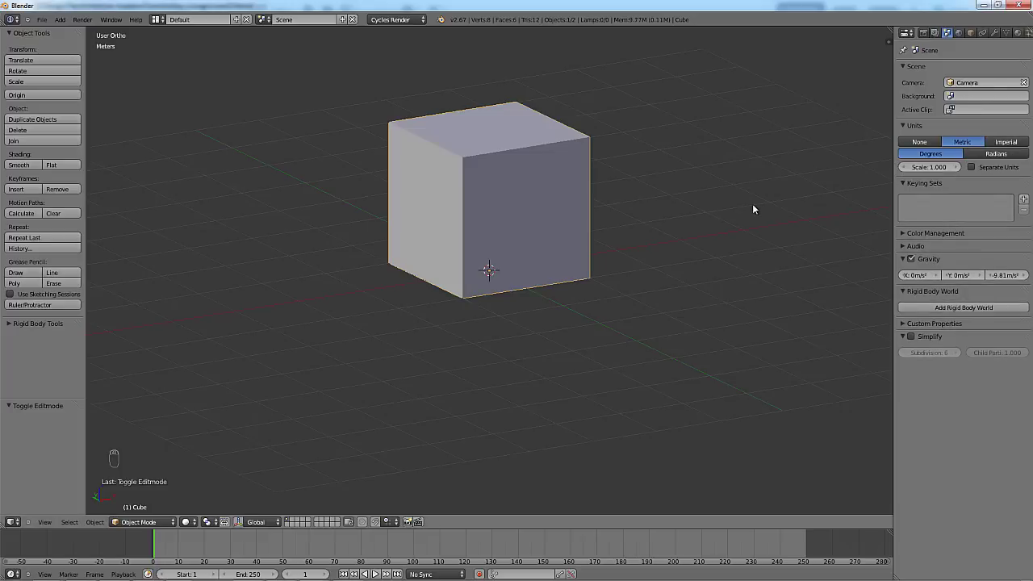
{"action": "key", "text": "n"}
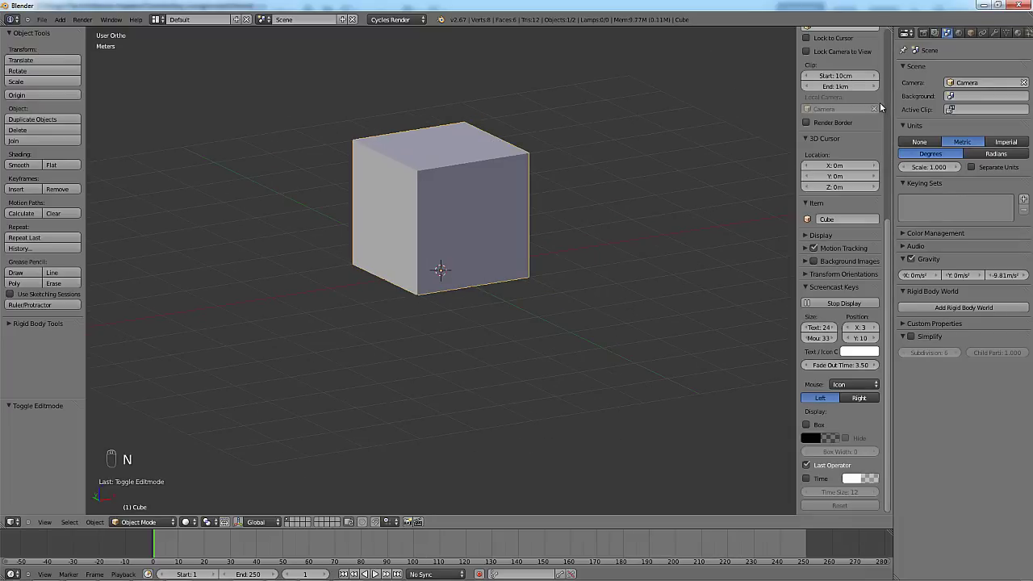
{"action": "scroll", "coordinate": [849, 159], "scroll_direction": "up", "scroll_amount": 3}
{"action": "scroll", "coordinate": [849, 159], "scroll_direction": "up", "scroll_amount": 6}
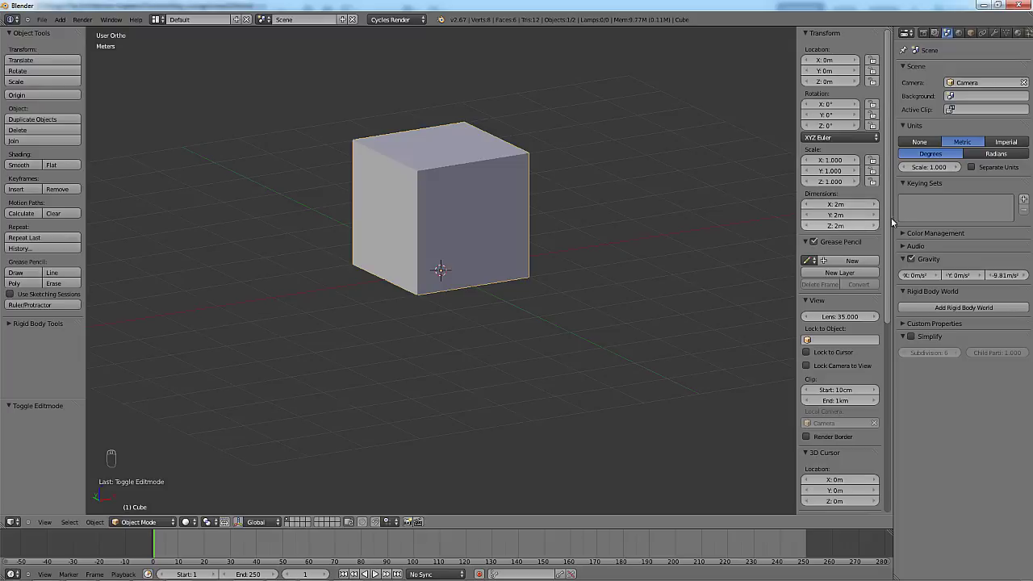
Switch the scene units to None and back to Metric to compare how the cube's dimensions are displayed.
{"action": "left_click", "coordinate": [927, 145]}
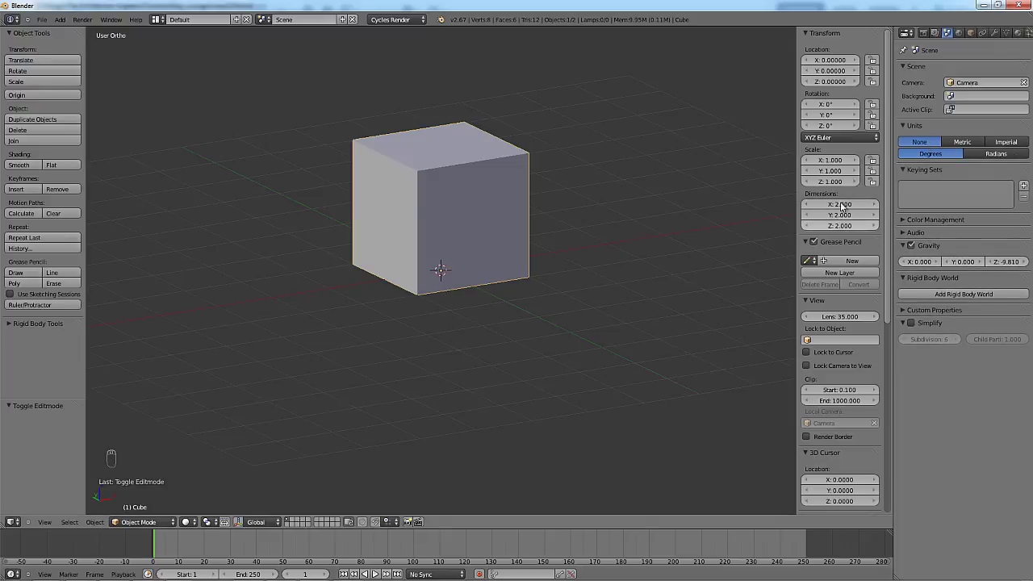
{"action": "left_click", "coordinate": [962, 142]}
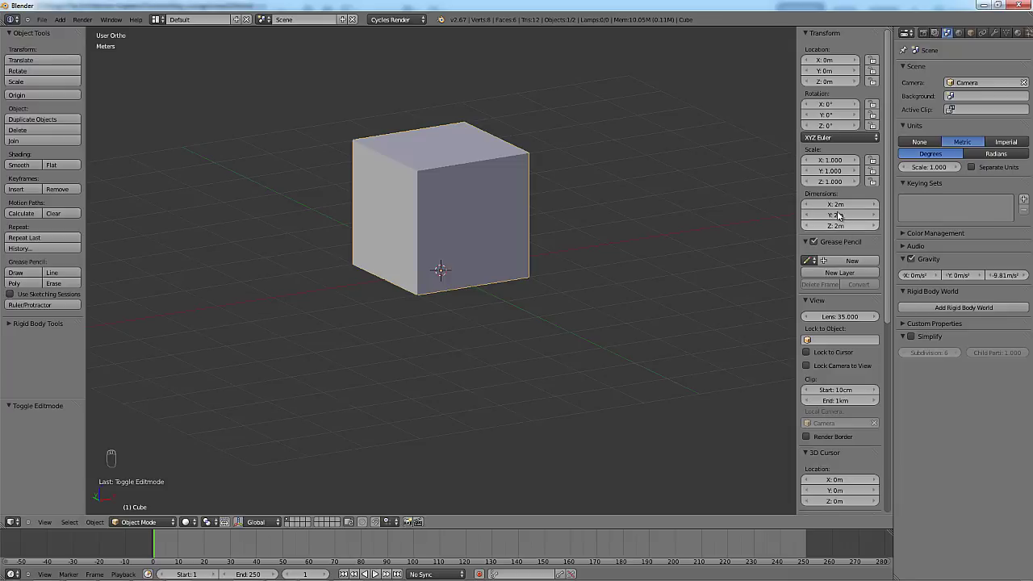
Scale the cube uniformly by a factor of about 1.37.
{"action": "middle_click_drag", "start_coordinate": [662, 166], "coordinate": [521, 214]}
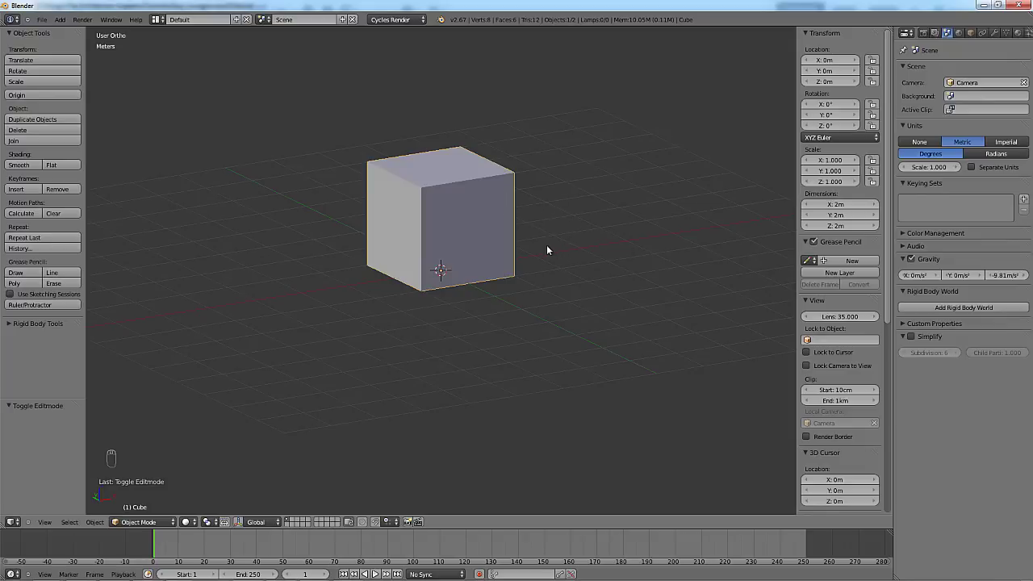
{"action": "key", "text": "s"}
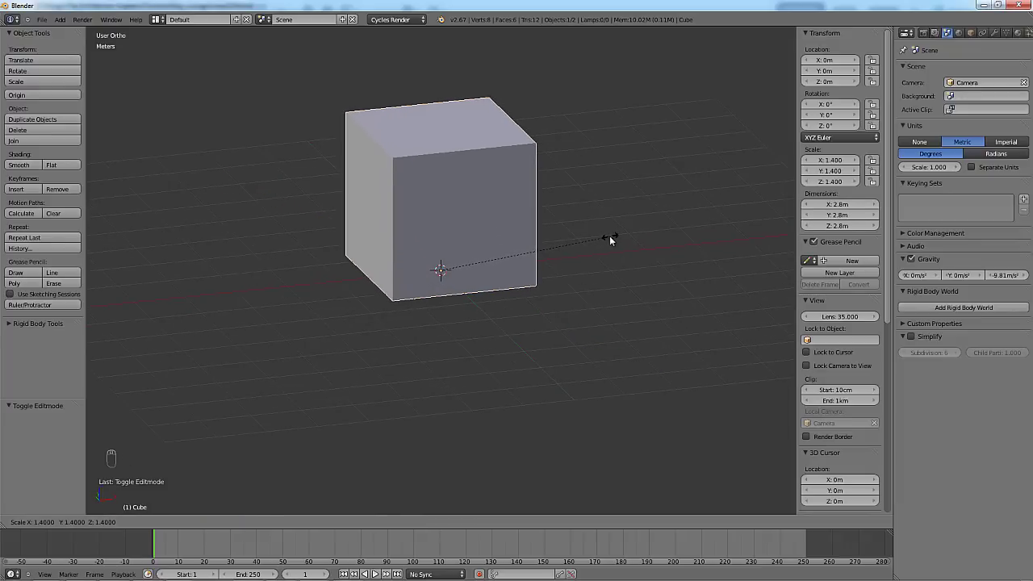
{"action": "left_click", "coordinate": [549, 241]}
{"action": "middle_click_drag", "start_coordinate": [549, 241], "coordinate": [575, 239]}
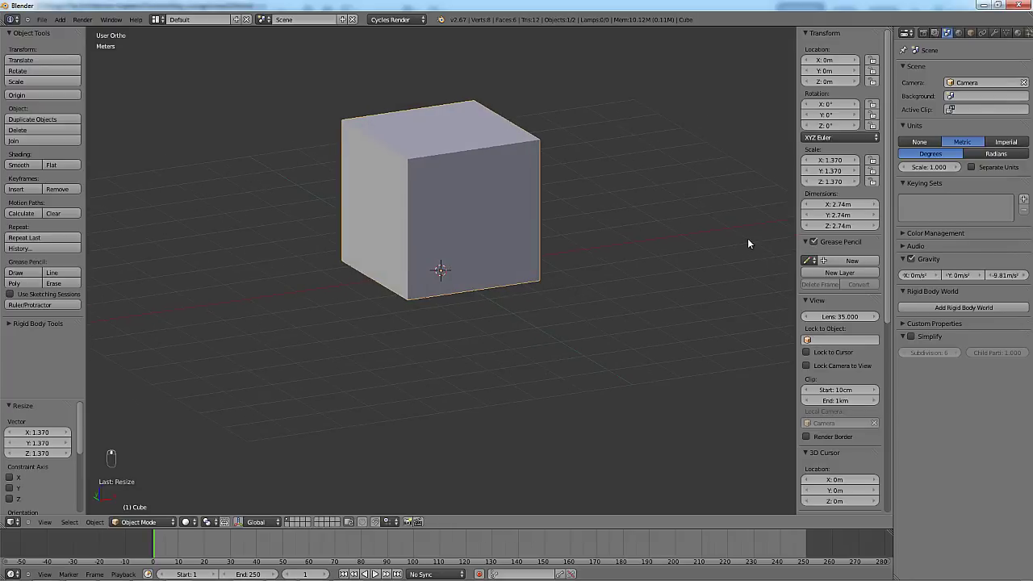
Switch the scene units to Imperial.
{"action": "left_click", "coordinate": [1006, 141]}
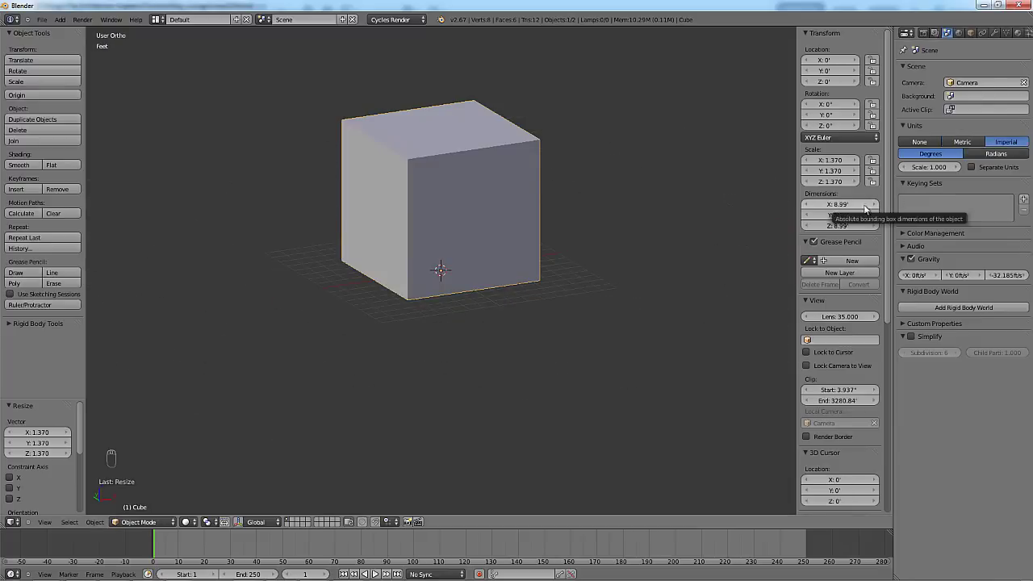
Switch the scene units back to Metric and hide the tool shelf.
{"action": "left_click", "coordinate": [962, 141]}
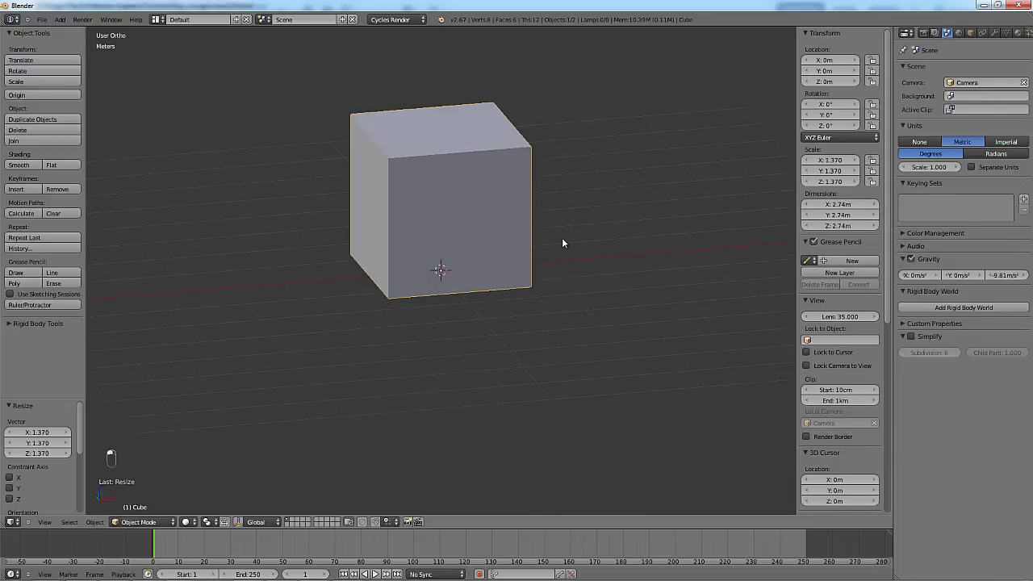
{"action": "key", "text": "t"}
{"action": "mouse_move", "coordinate": [540, 240]}
{"action": "middle_mouse_down"}
{"action": "mouse_move", "coordinate": [544, 249]}
{"action": "mouse_move", "coordinate": [519, 247]}
{"action": "mouse_move", "coordinate": [550, 249]}
{"action": "middle_mouse_up"}
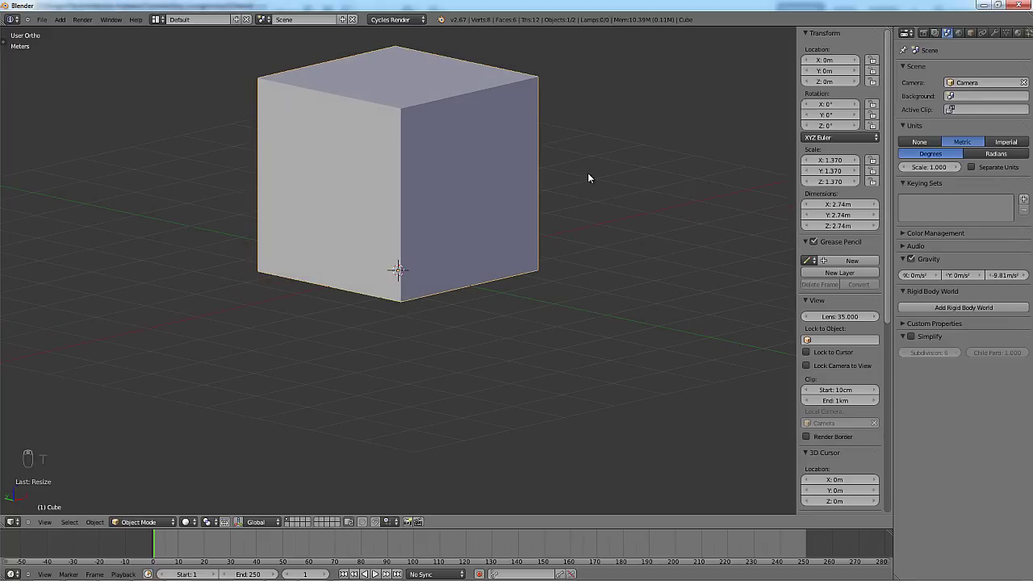
{"action": "middle_click_drag", "start_coordinate": [588, 174], "coordinate": [544, 303]}
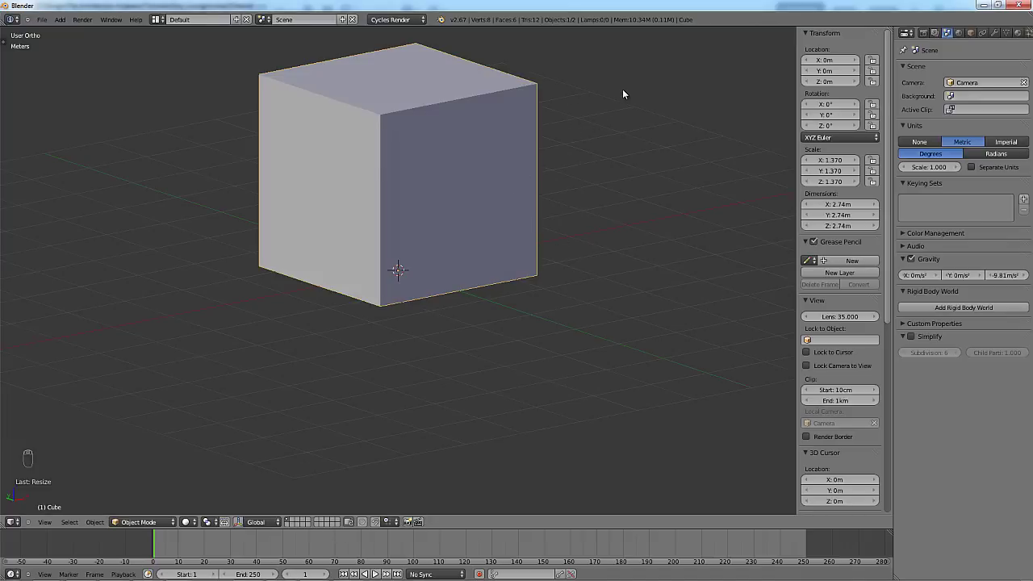
{"action": "middle_click_drag", "start_coordinate": [606, 142], "coordinate": [526, 179]}
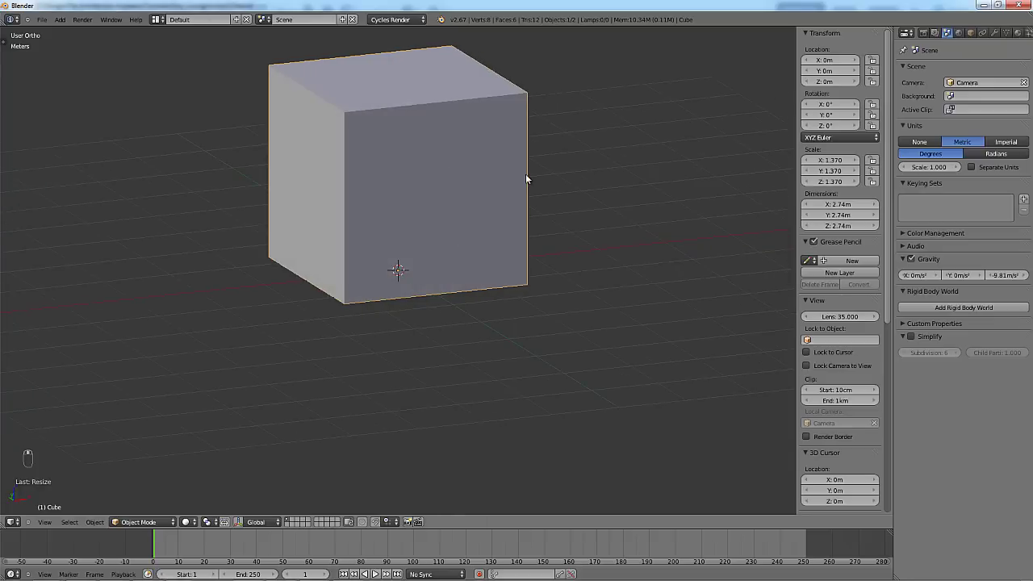
{"action": "middle_click_drag", "start_coordinate": [616, 182], "coordinate": [473, 244]}
{"action": "middle_click_drag", "start_coordinate": [521, 159], "coordinate": [430, 249]}
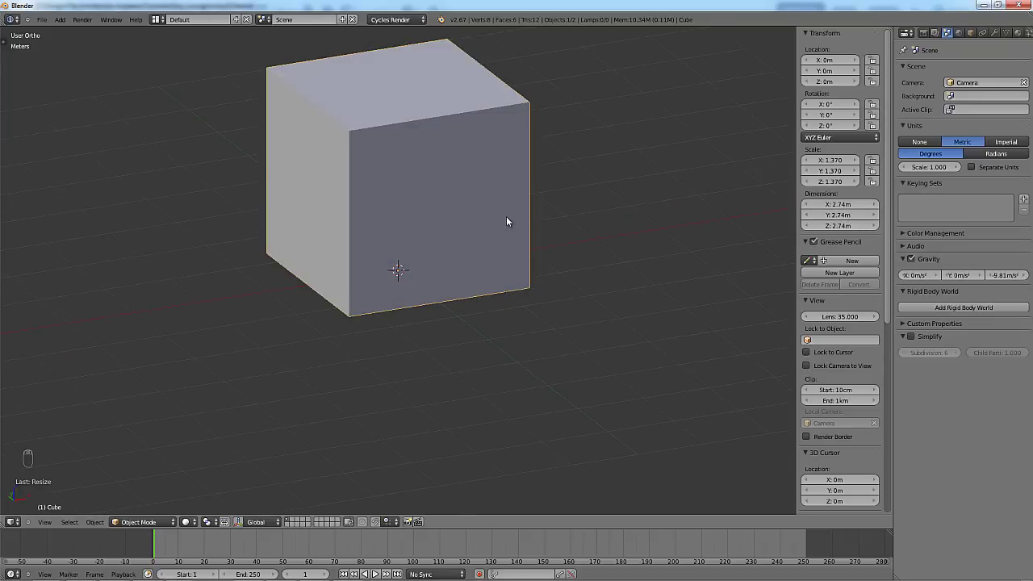
Move the four vertices of the cube's negative-X face outward along X, stretching the cube to about 4.6 m long.
{"action": "key", "text": "Tab"}
{"action": "middle_click_drag", "start_coordinate": [357, 253], "coordinate": [372, 297]}
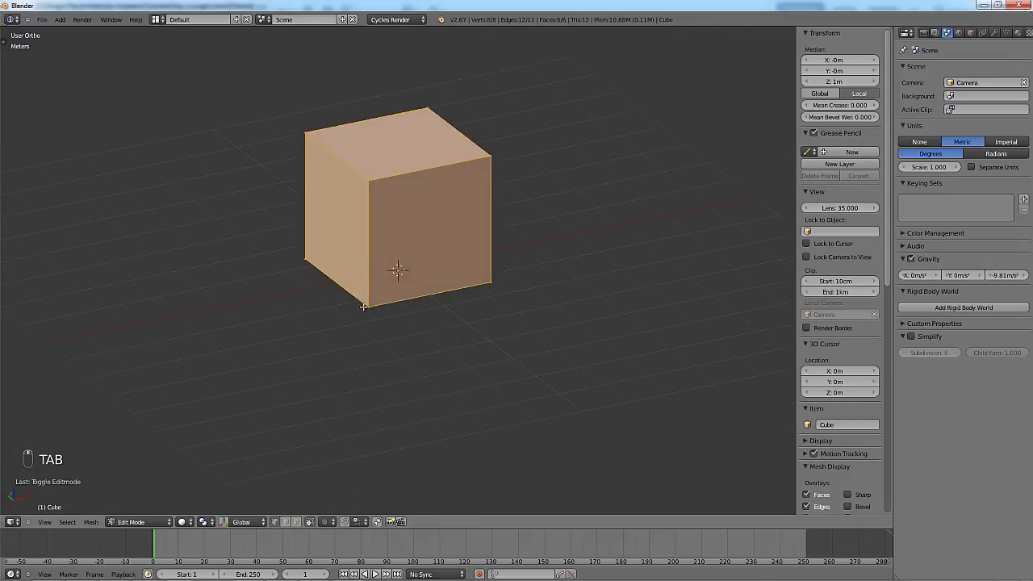
{"action": "key", "text": "a"}
{"action": "right_click", "coordinate": [368, 184]}
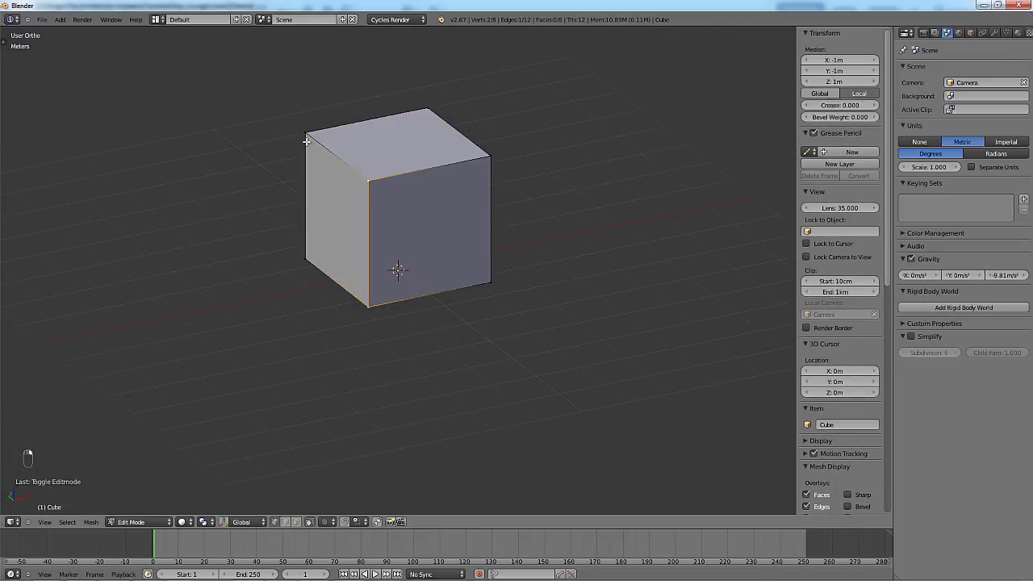
{"action": "right_click", "coordinate": [306, 181], "text": "shift"}
{"action": "right_click", "coordinate": [305, 250], "text": "shift"}
{"action": "key", "text": "g"}
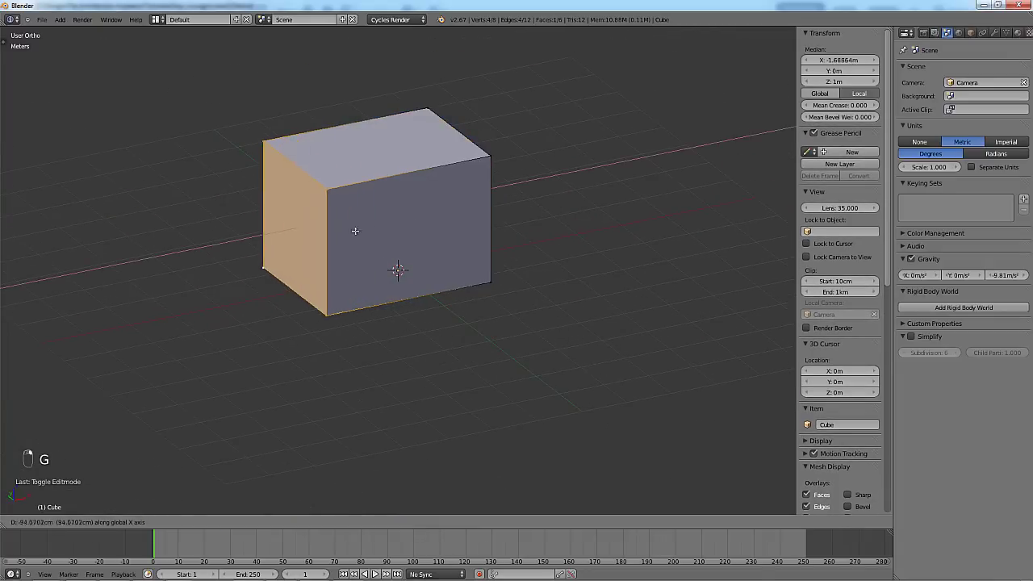
{"action": "left_click", "coordinate": [323, 240]}
{"action": "middle_click_drag", "start_coordinate": [352, 226], "coordinate": [408, 232]}
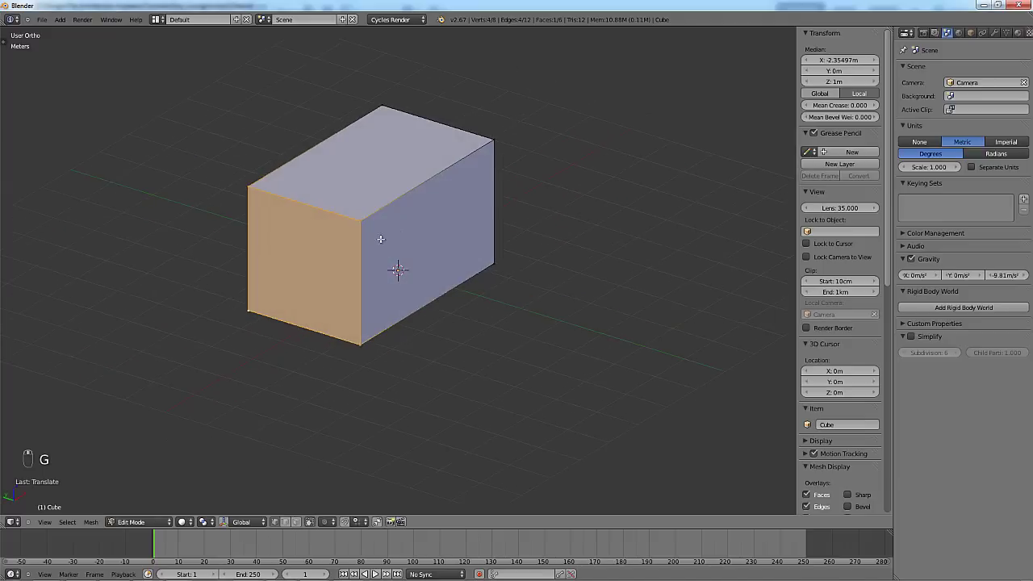
Delete the long front face of the box to open up the room interior, and return to Object Mode.
{"action": "right_click", "coordinate": [361, 220]}
{"action": "right_click", "coordinate": [368, 341], "text": "shift"}
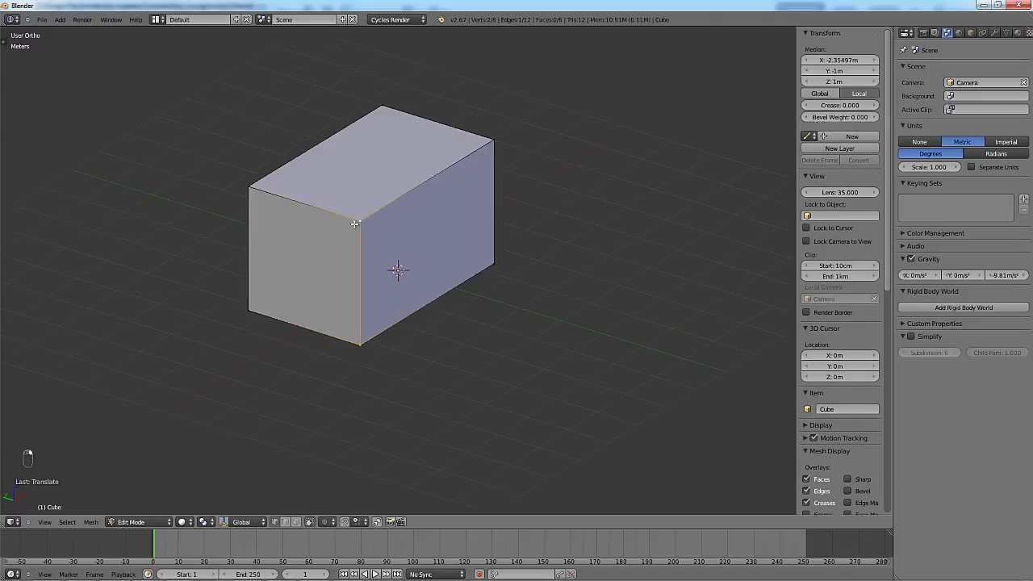
{"action": "right_click", "coordinate": [494, 144], "text": "shift"}
{"action": "right_click", "coordinate": [501, 268], "text": "shift"}
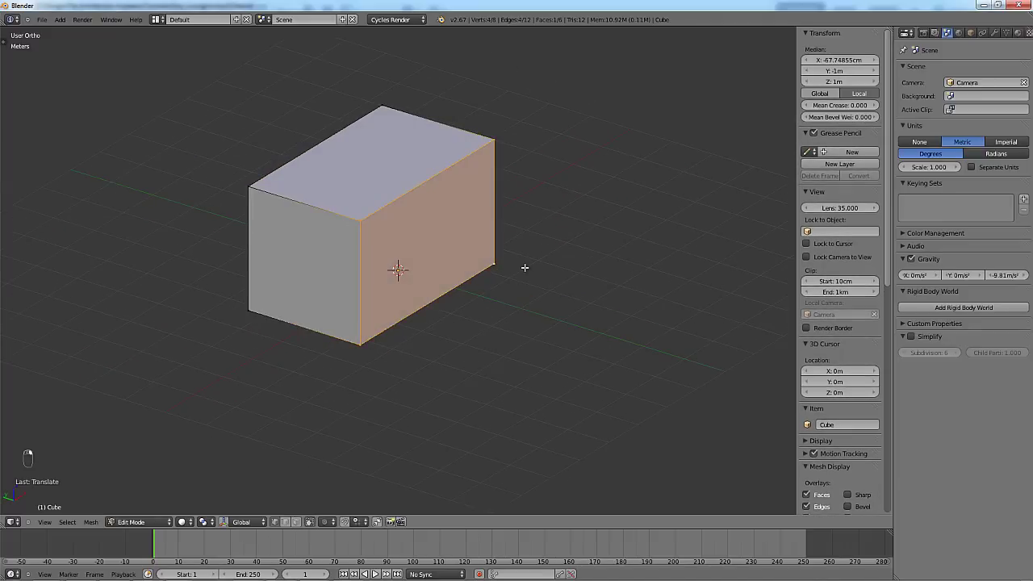
{"action": "key", "text": "x"}
{"action": "left_click", "coordinate": [522, 293]}
{"action": "middle_click_drag", "start_coordinate": [523, 293], "coordinate": [502, 267]}
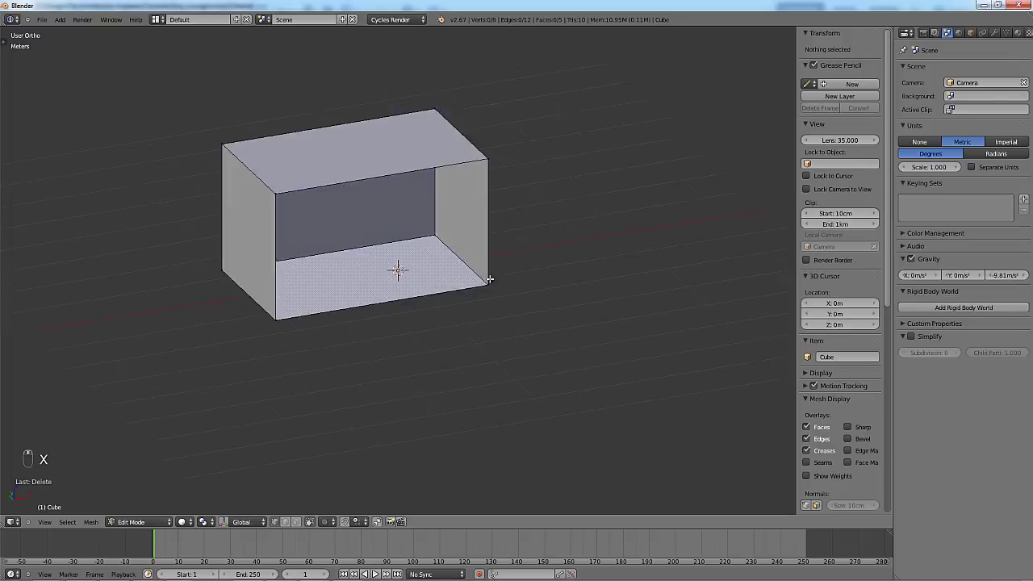
{"action": "key", "text": "Tab"}
Align the camera to a view through the room's open side and fine-tune its rotation and position.
{"action": "scroll", "coordinate": [522, 265], "scroll_direction": "up", "scroll_amount": 3}
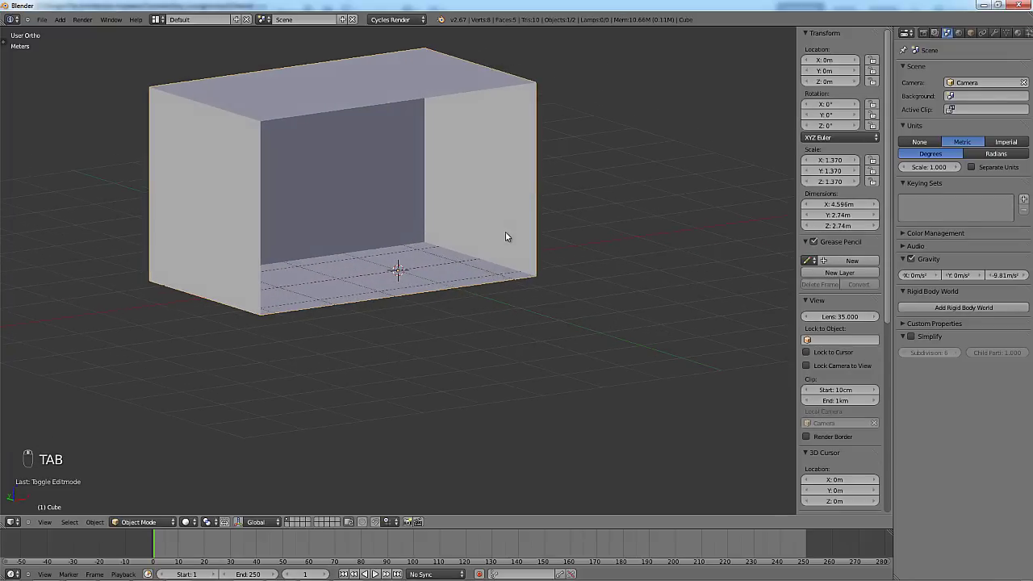
{"action": "scroll", "coordinate": [446, 352], "scroll_direction": "up", "scroll_amount": 2}
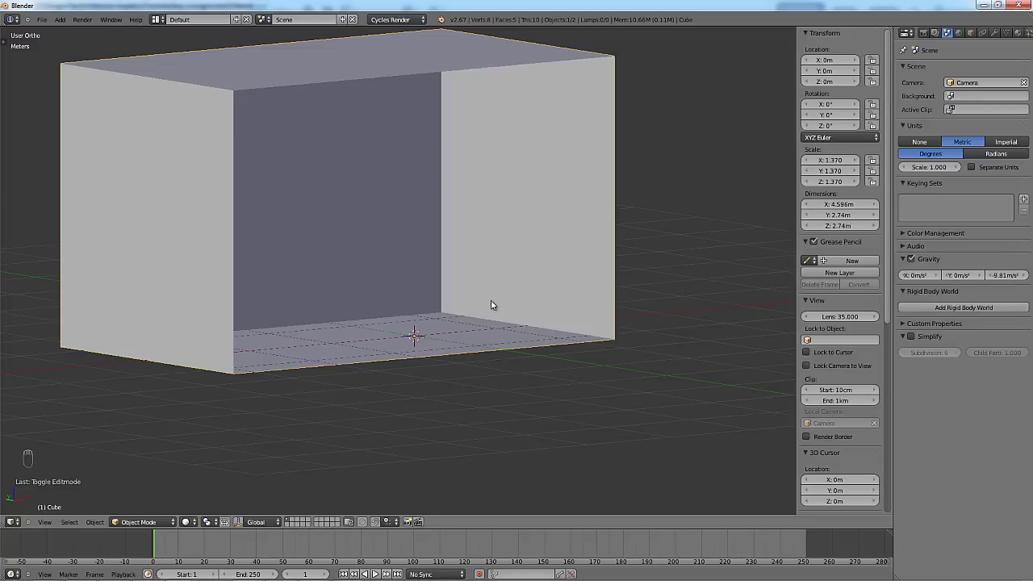
{"action": "key", "text": "ctrl+alt+KP_0"}
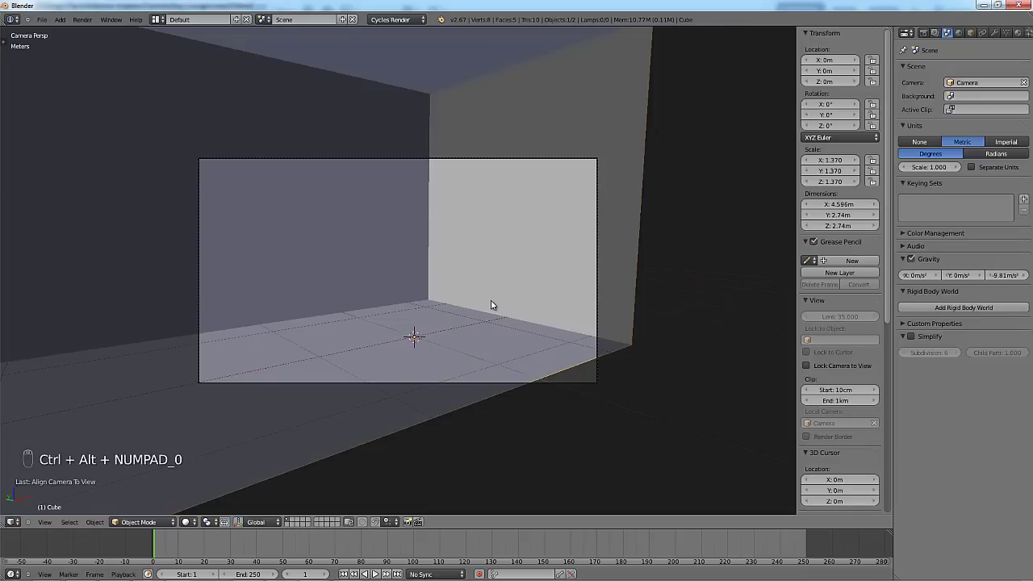
{"action": "right_click", "coordinate": [597, 228]}
{"action": "key", "text": "r"}
{"action": "key", "text": "r"}
{"action": "key", "text": "g"}
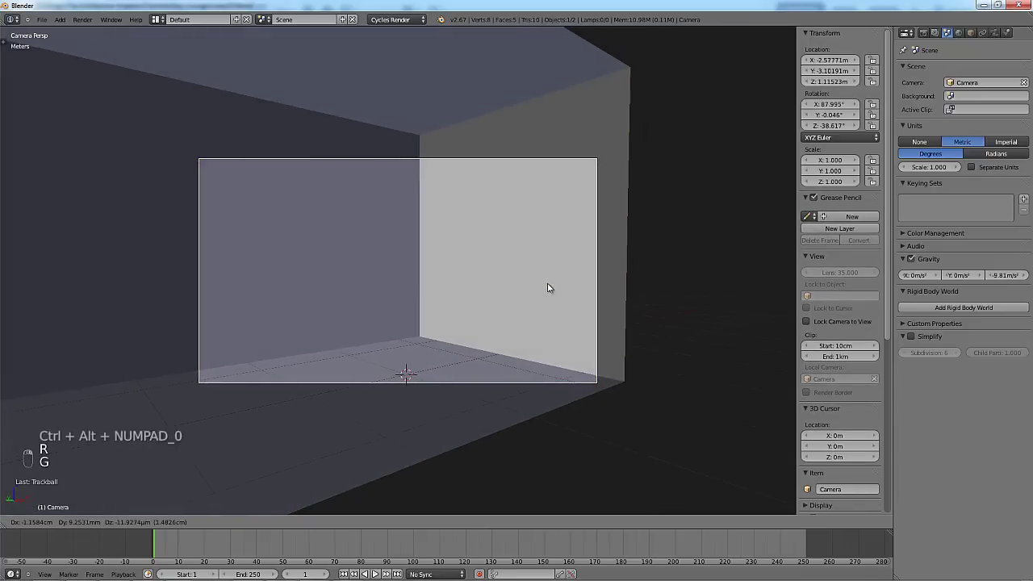
{"action": "left_click", "coordinate": [537, 285]}
Set the render resolution to 1024 by 1400 for a portrait format.
{"action": "left_click", "coordinate": [925, 34]}
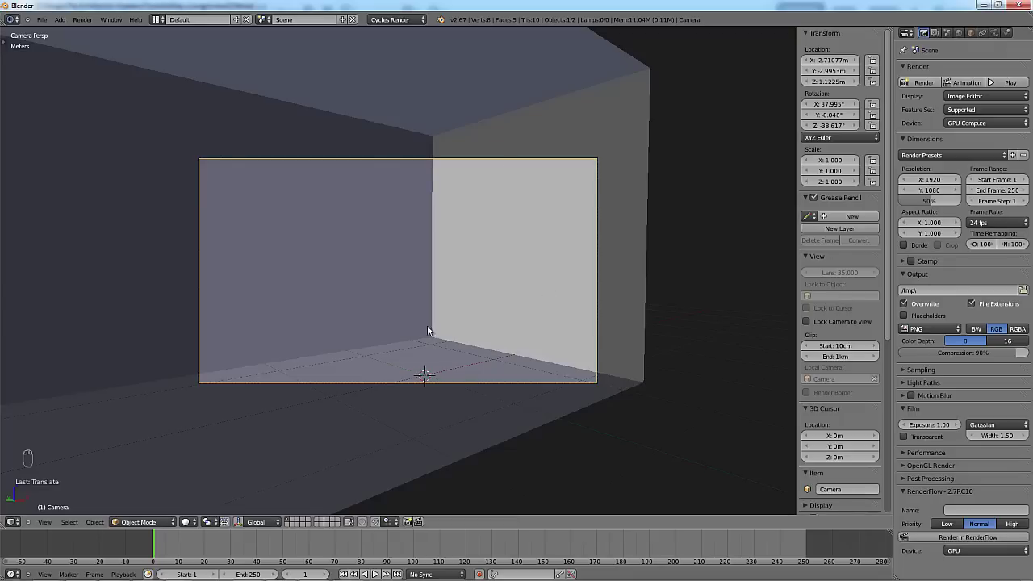
{"action": "left_click", "coordinate": [932, 179]}
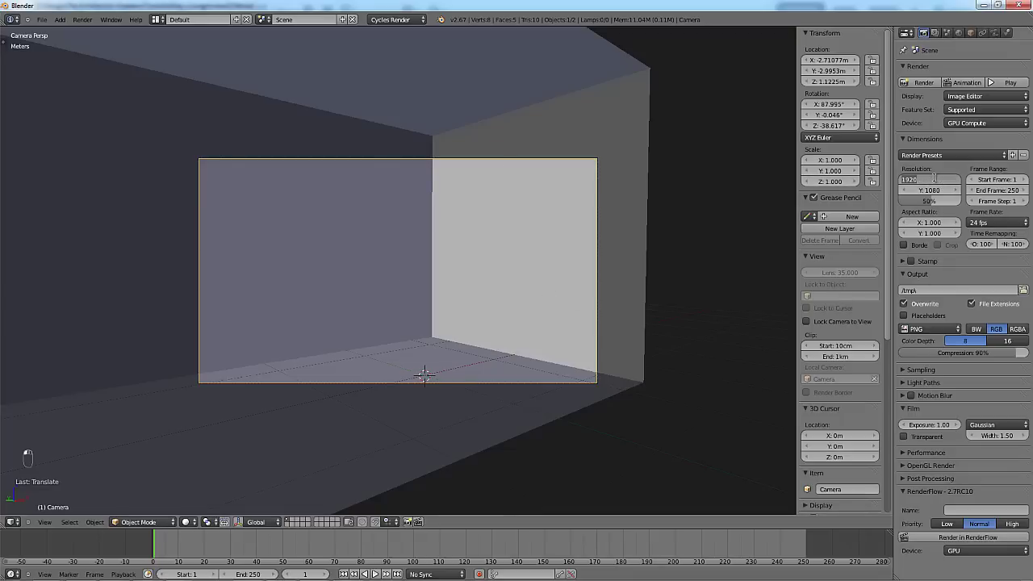
{"action": "type", "text": "1024"}
{"action": "key", "text": "Tab"}
{"action": "type", "text": "140"}
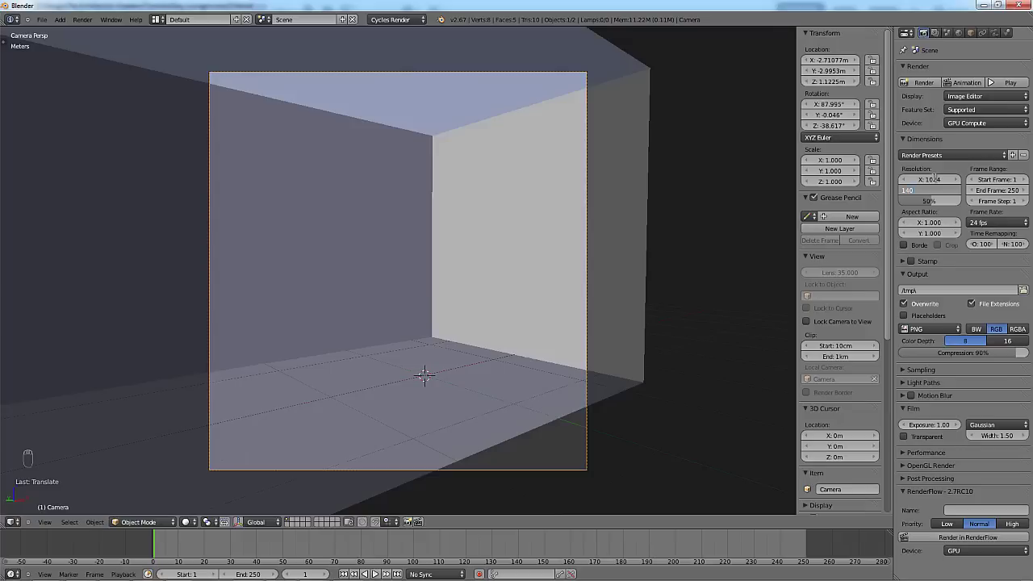
{"action": "type", "text": "0"}
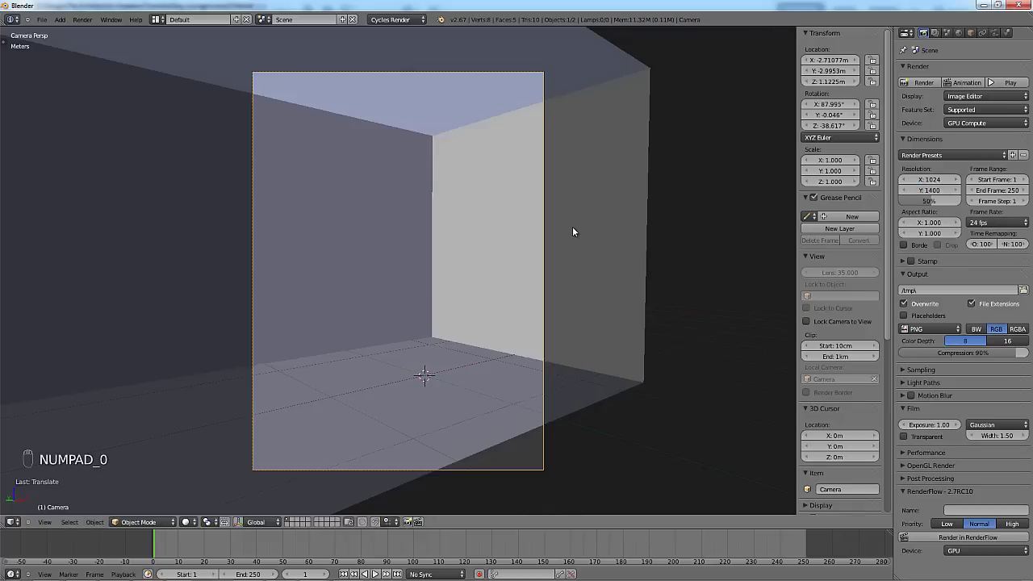
Rotate the camera slightly to reframe the room corner and move it forward along its local Z axis to about X -1.92 m, Y -2.13 m.
{"action": "key", "text": "r"}
{"action": "key", "text": "r"}
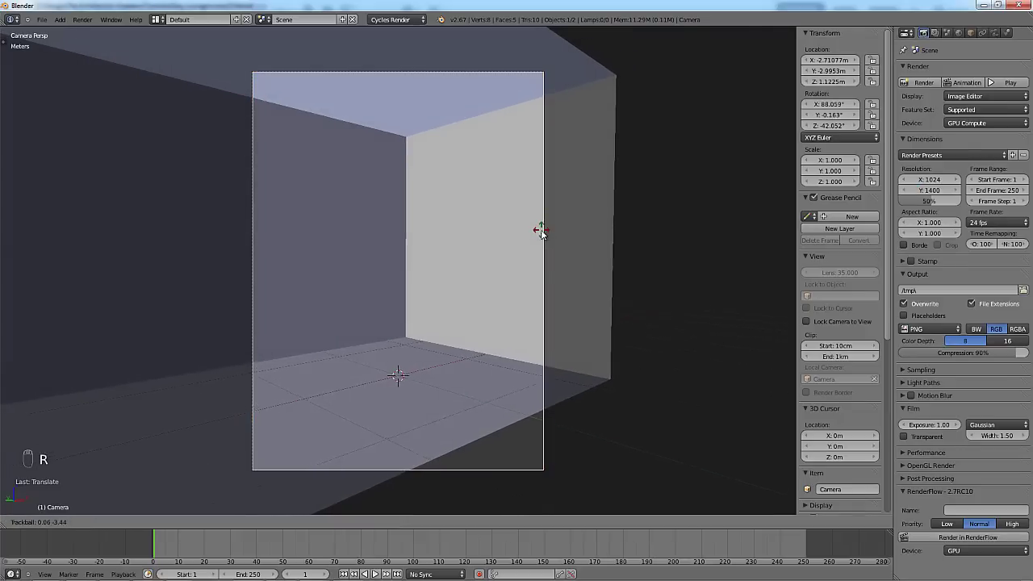
{"action": "left_click", "coordinate": [539, 233]}
{"action": "key", "text": "g"}
{"action": "key", "text": "z"}
{"action": "key", "text": "z"}
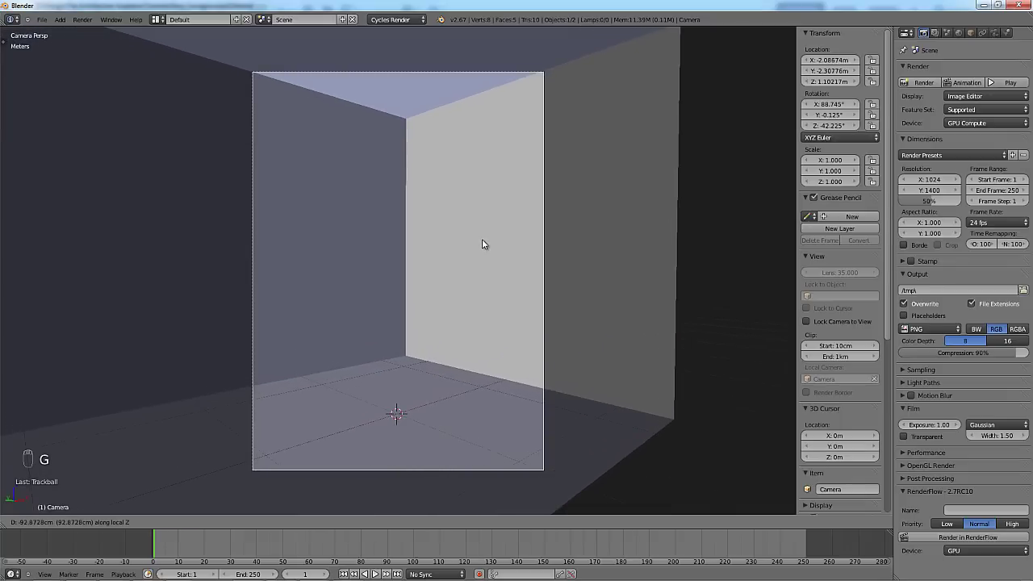
{"action": "left_click", "coordinate": [489, 237]}
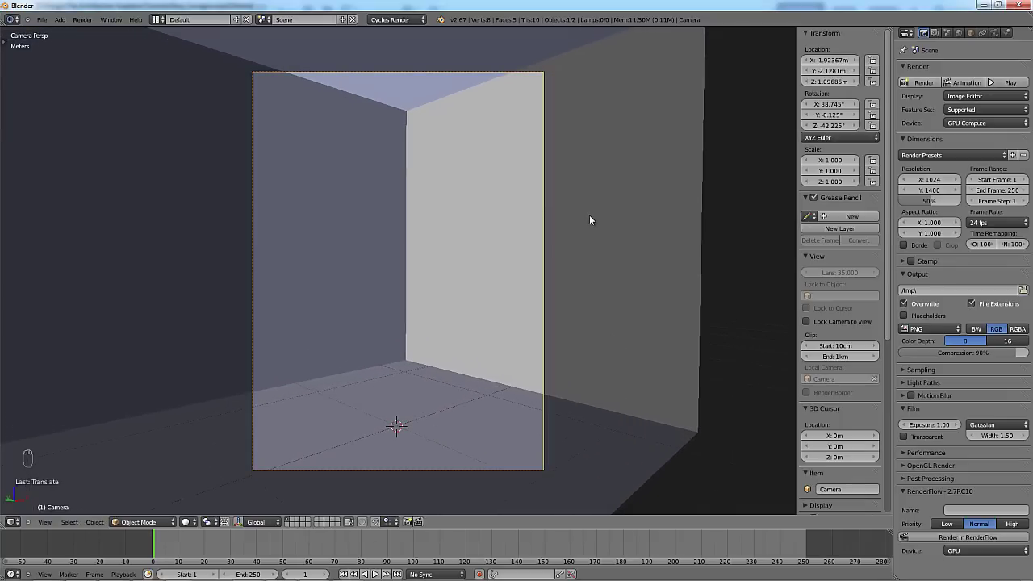
Straighten the camera by setting its X rotation to 90° and Y rotation to 0°, and hide the transform properties.
{"action": "key", "text": "n"}
{"action": "key", "text": "n"}
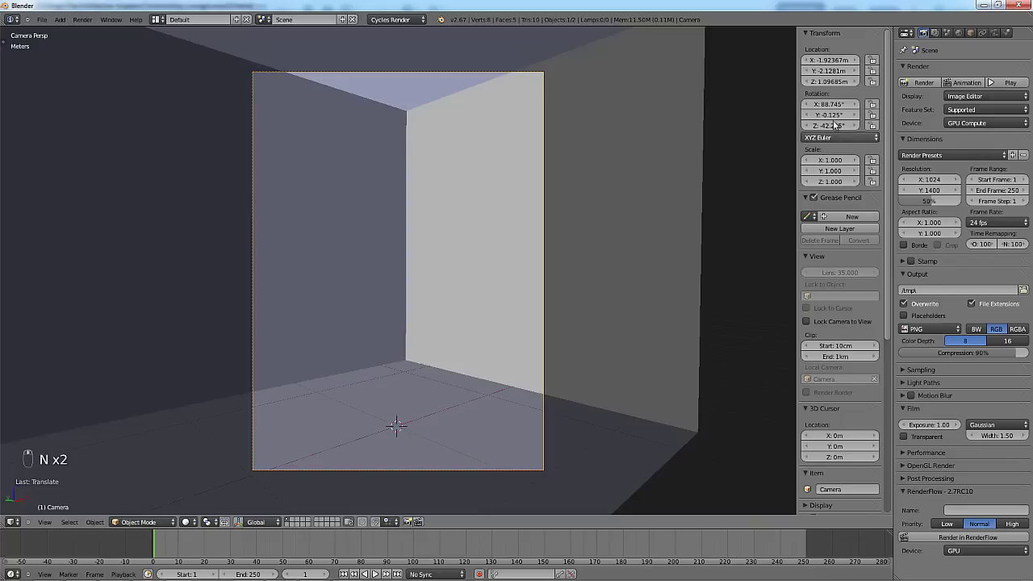
{"action": "left_click", "coordinate": [829, 104]}
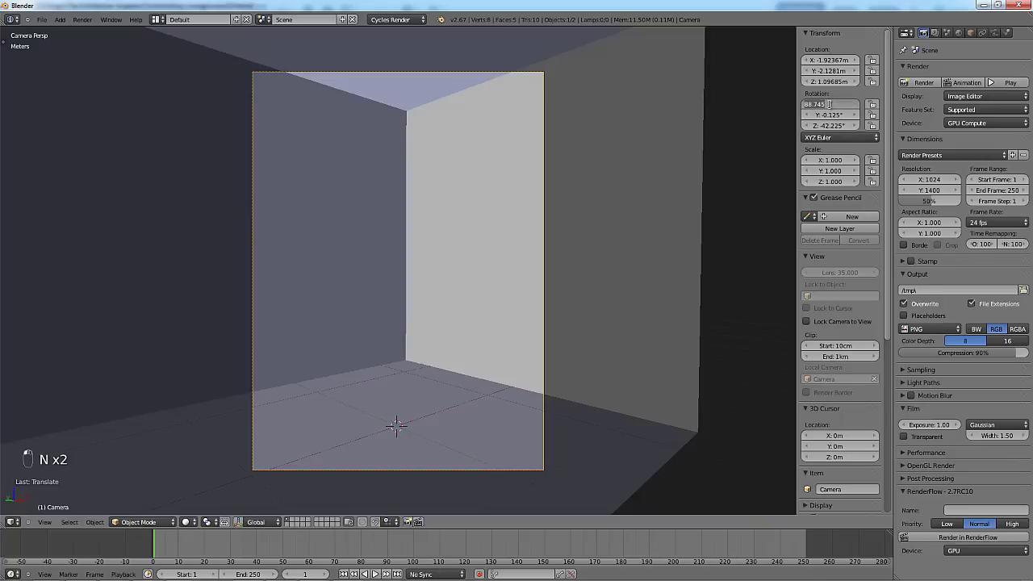
{"action": "type", "text": "90"}
{"action": "key", "text": "Return"}
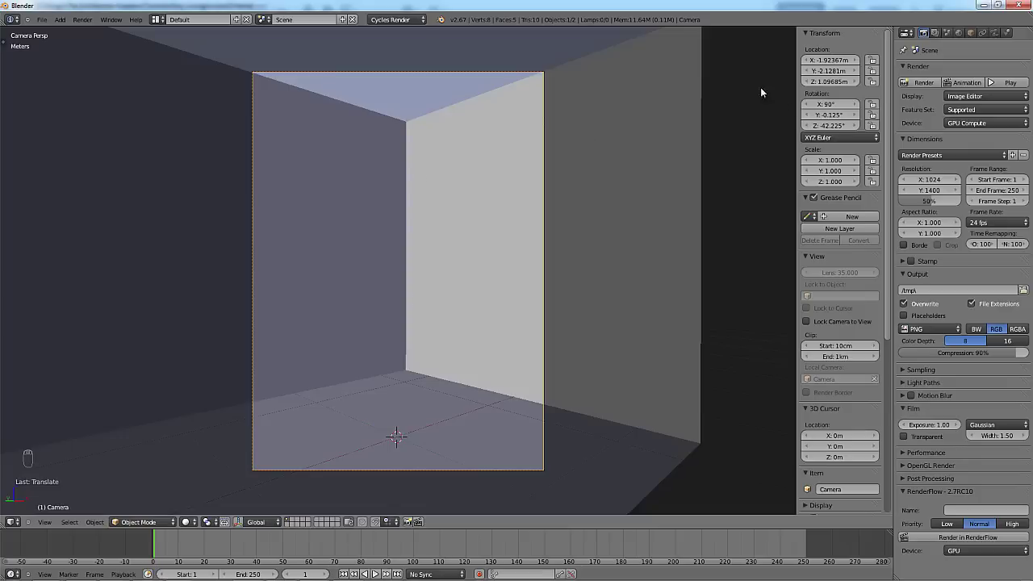
{"action": "left_click", "coordinate": [823, 115]}
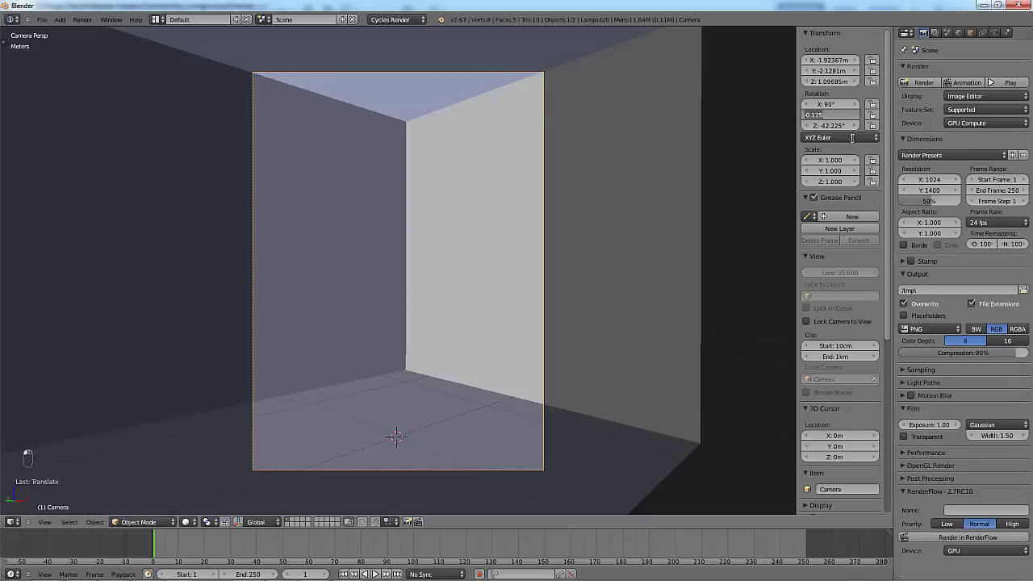
{"action": "type", "text": "0"}
{"action": "key", "text": "Return"}
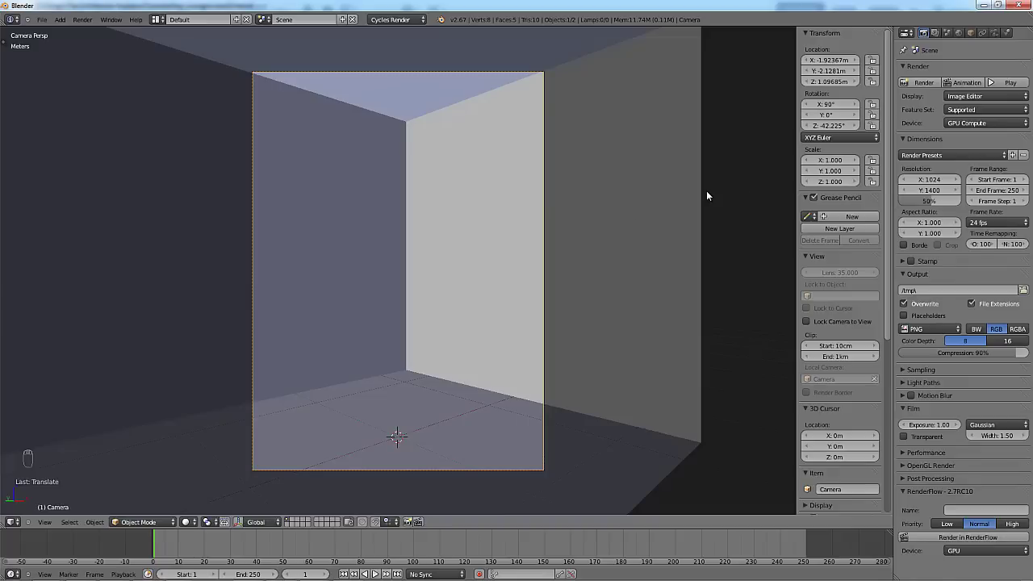
{"action": "key", "text": "n"}
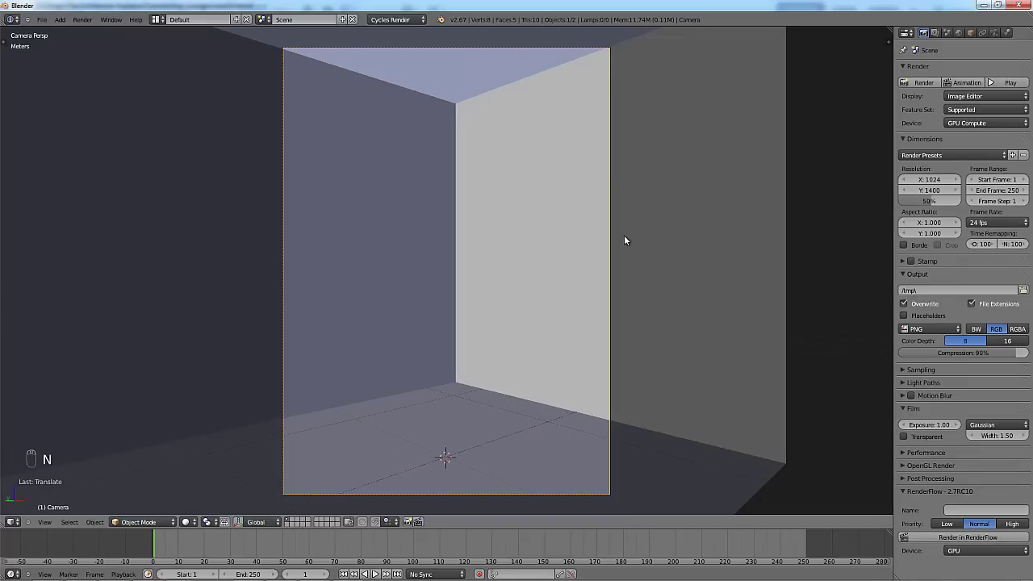
{"action": "key", "text": "r"}
{"action": "key", "text": "r"}
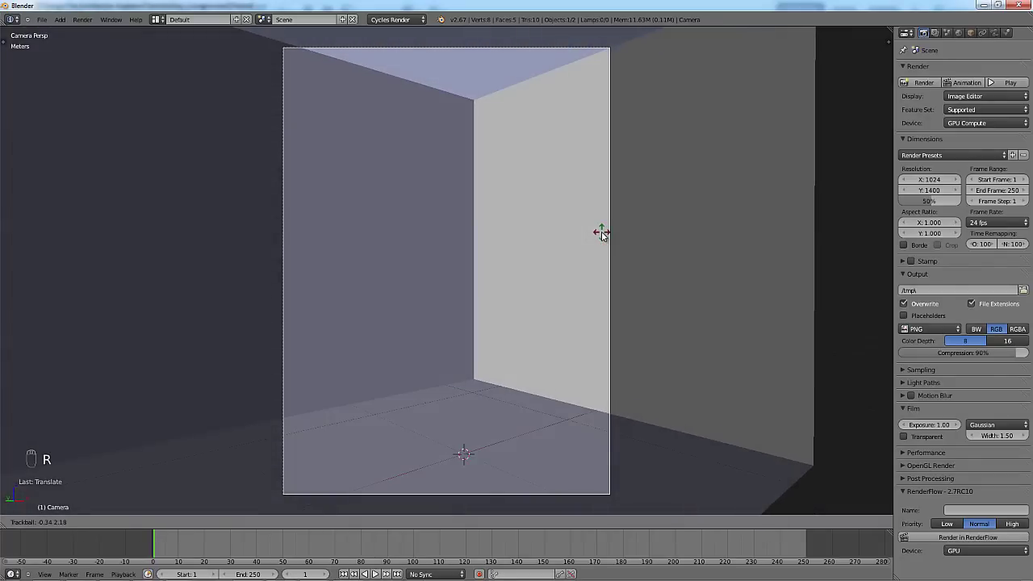
{"action": "left_click", "coordinate": [601, 235]}
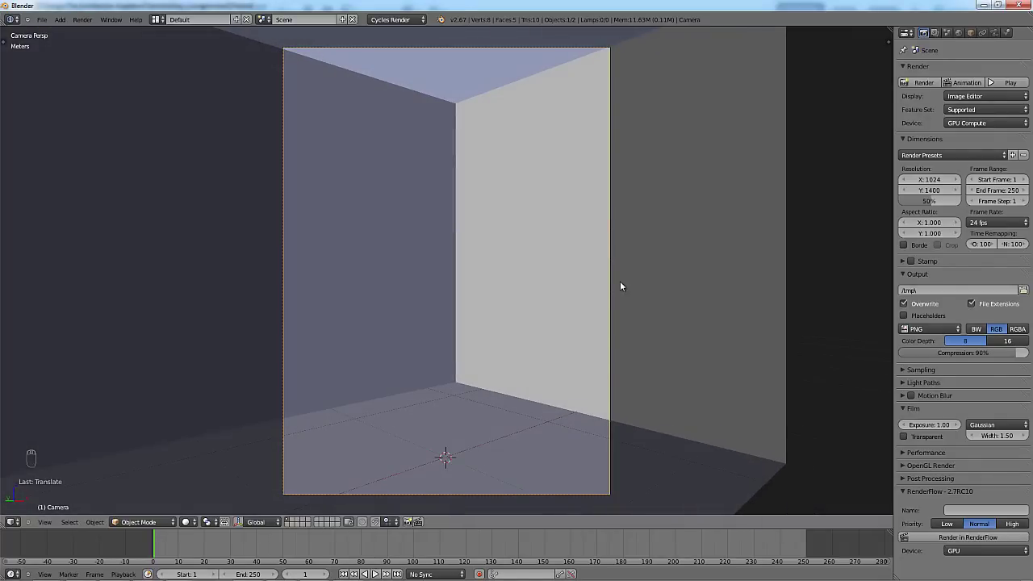
{"action": "middle_click_drag", "start_coordinate": [632, 285], "coordinate": [644, 281], "text": "shift"}
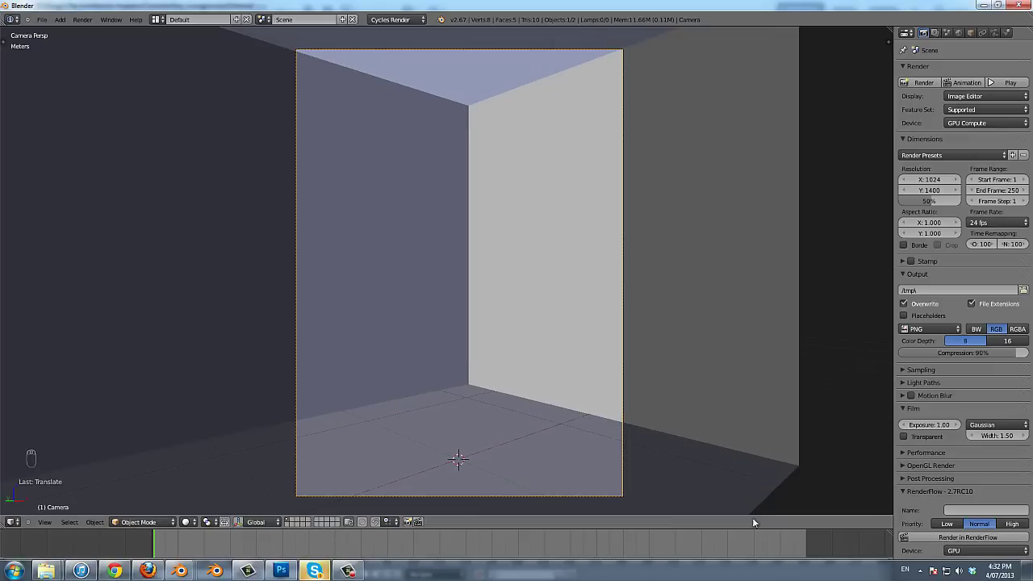
Set the Skype online status to Do Not Disturb and switch back to Blender.
{"action": "left_click", "coordinate": [921, 571]}
{"action": "left_click", "coordinate": [920, 482]}
{"action": "right_click", "coordinate": [920, 482]}
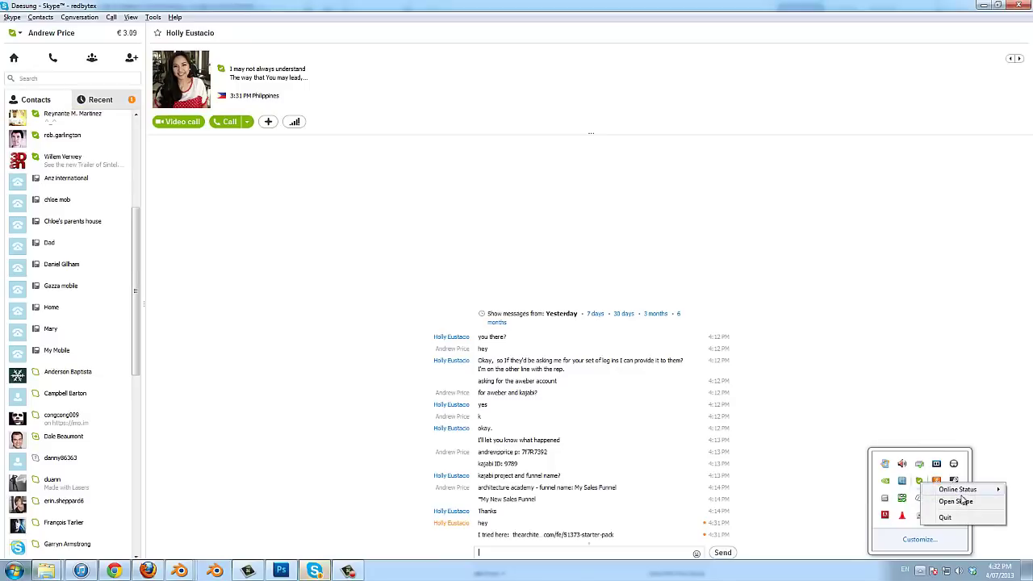
{"action": "mouse_move", "coordinate": [966, 491]}
{"action": "left_click", "coordinate": [851, 513]}
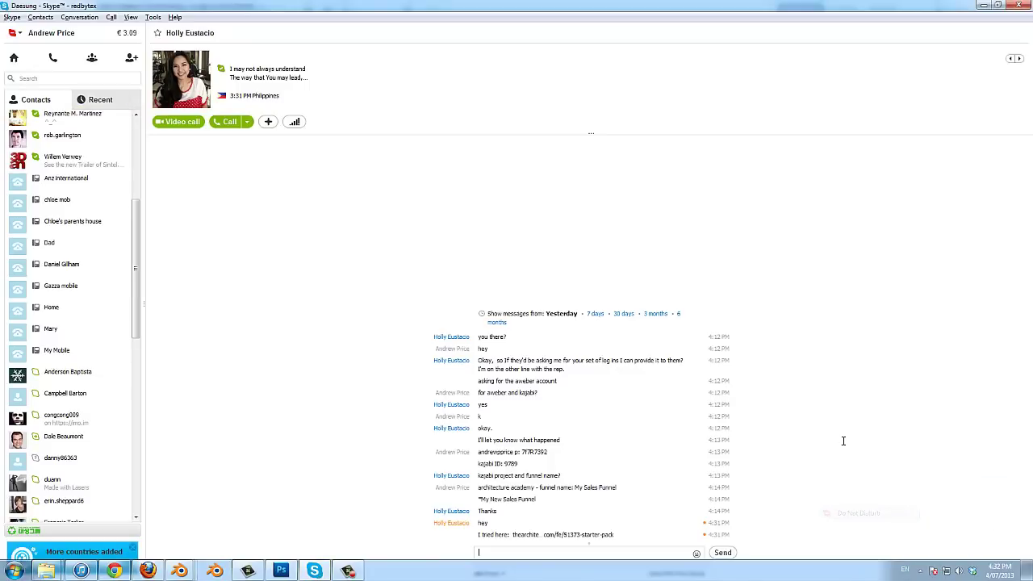
{"action": "key", "text": "alt+Tab"}
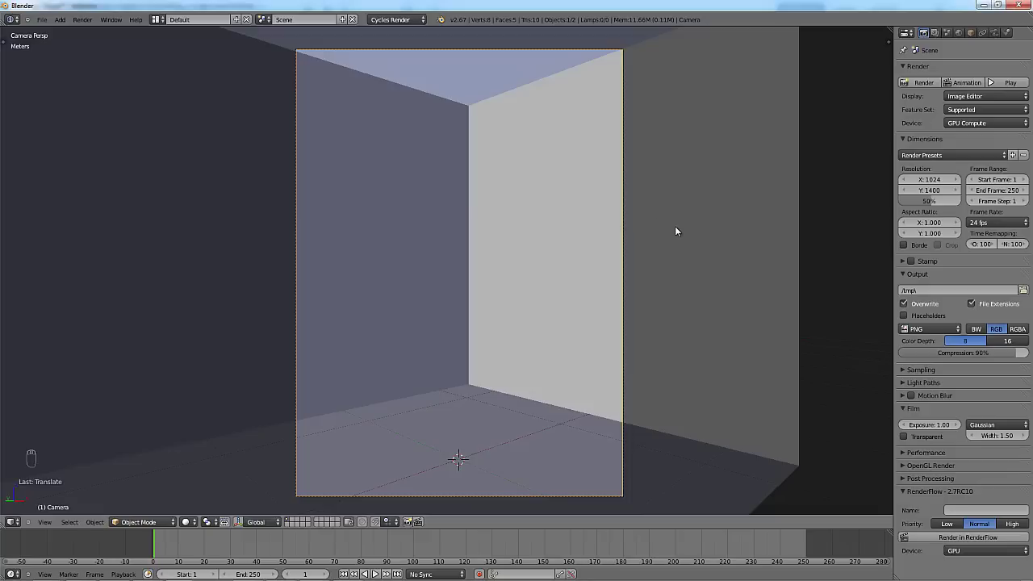
{"action": "mouse_move", "coordinate": [618, 334]}
{"action": "middle_mouse_down", "text": "shift"}
{"action": "mouse_move", "coordinate": [619, 312]}
{"action": "mouse_move", "coordinate": [612, 323]}
{"action": "middle_mouse_up", "text": "shift"}
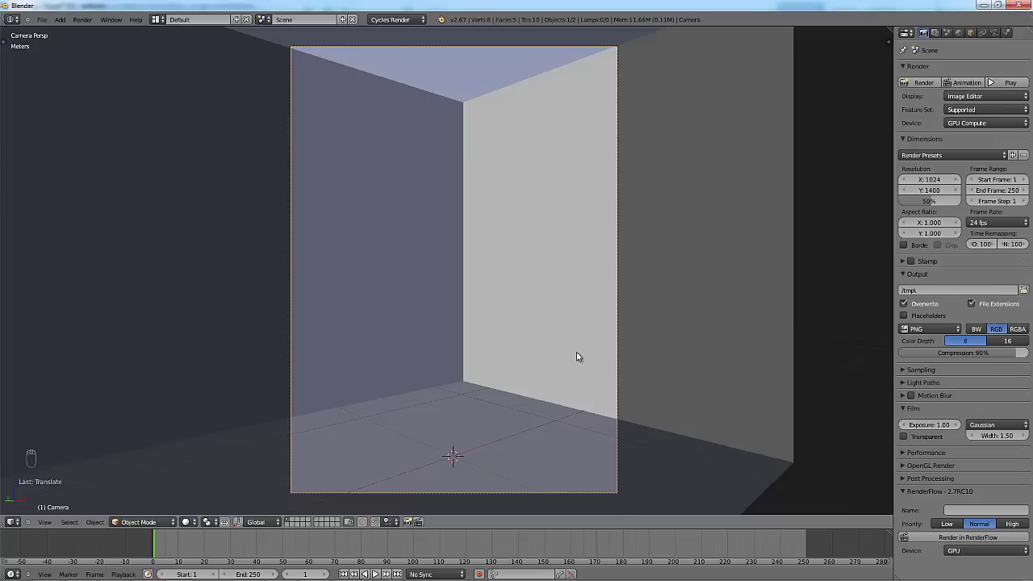
{"action": "middle_click_drag", "start_coordinate": [585, 371], "coordinate": [583, 372], "text": "shift"}
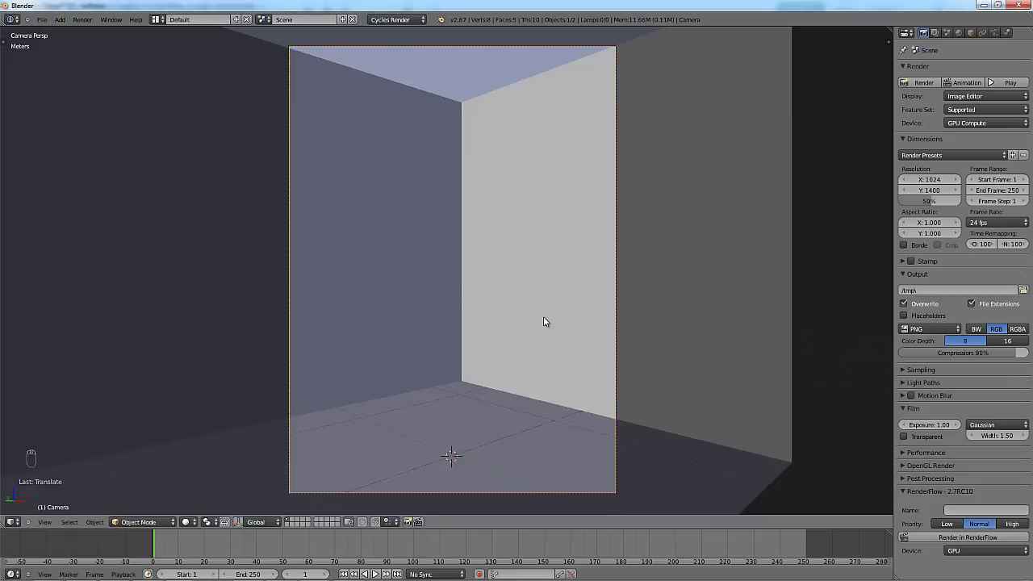
Start an append from the Models folder of The Architecture Academy - Free Starter Pack and show its files as thumbnails.
{"action": "left_click", "coordinate": [41, 19]}
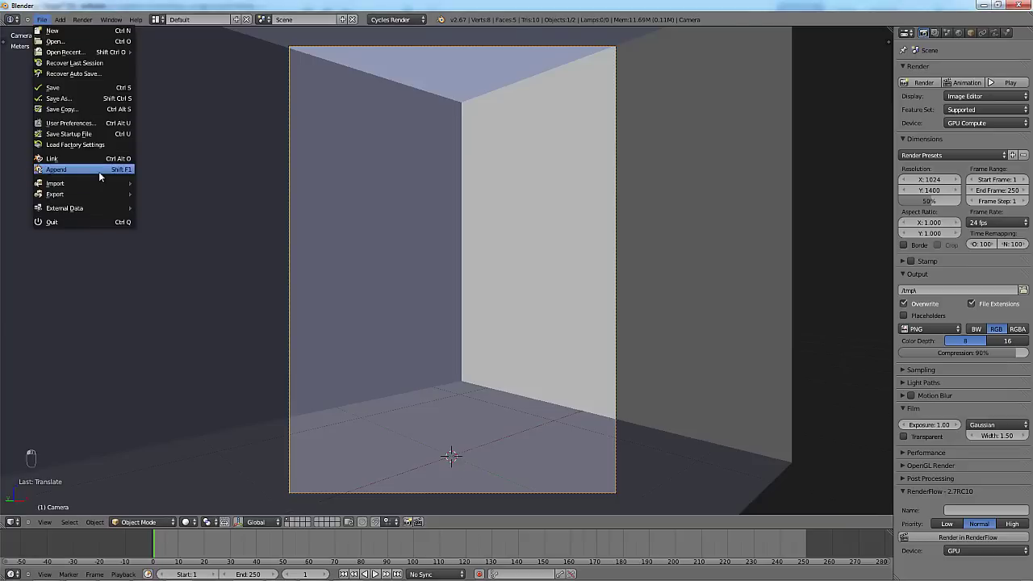
{"action": "left_click", "coordinate": [100, 171]}
{"action": "left_click", "coordinate": [65, 256]}
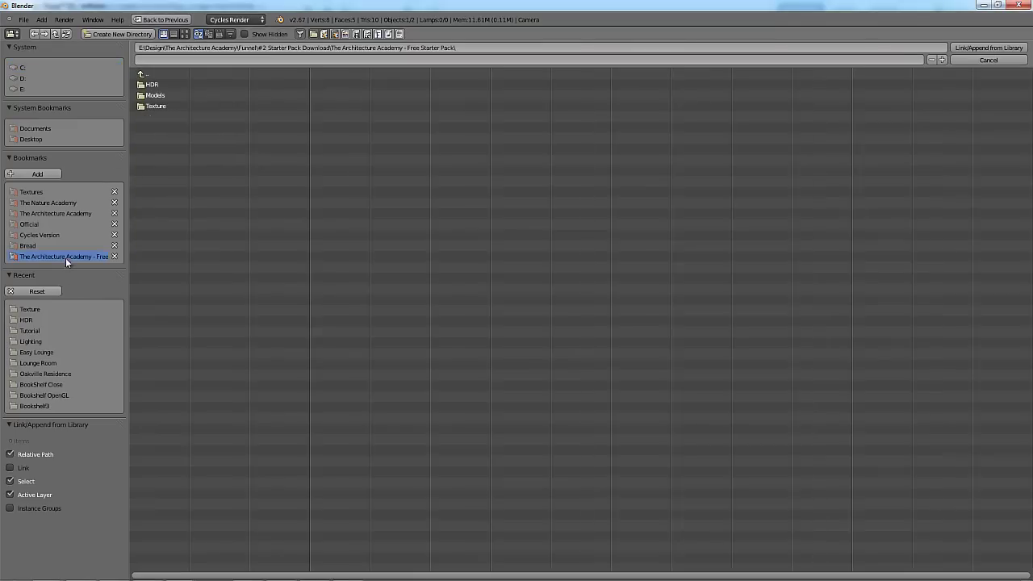
{"action": "left_click", "coordinate": [165, 100]}
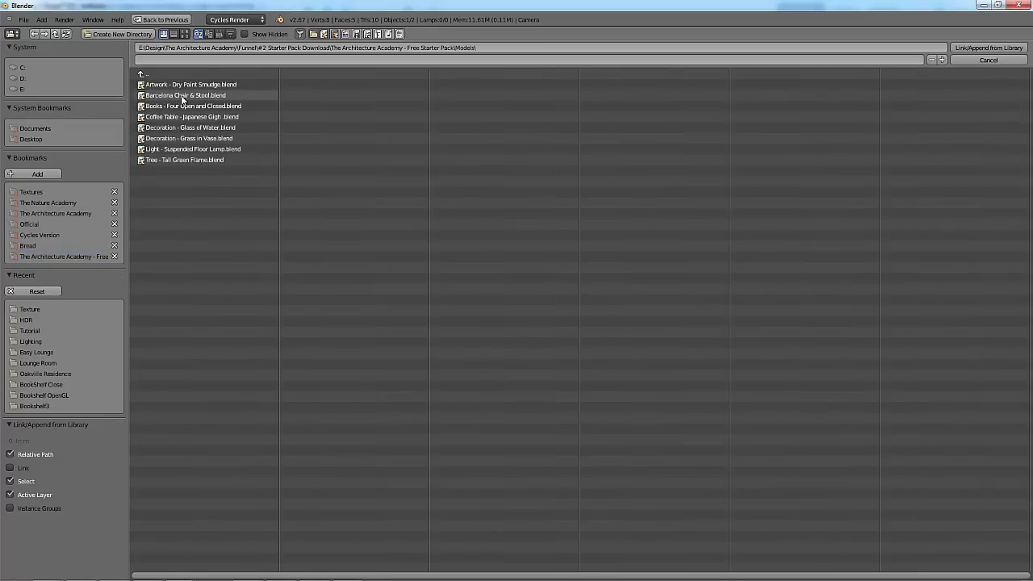
{"action": "left_click", "coordinate": [184, 34]}
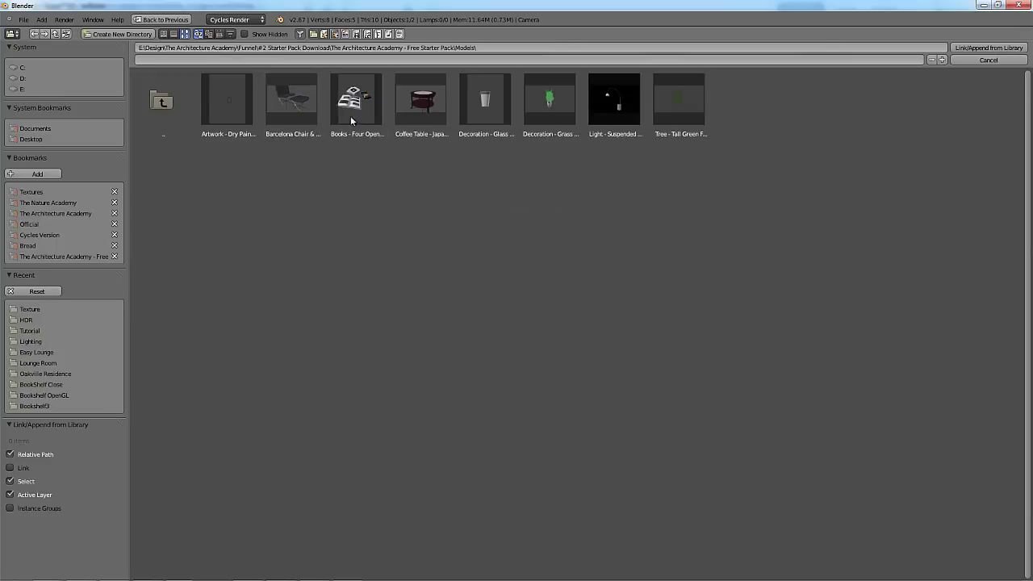
Append the Barcelona Chair&Stool group from the Barcelona Chair & Stool file.
{"action": "left_click", "coordinate": [293, 103]}
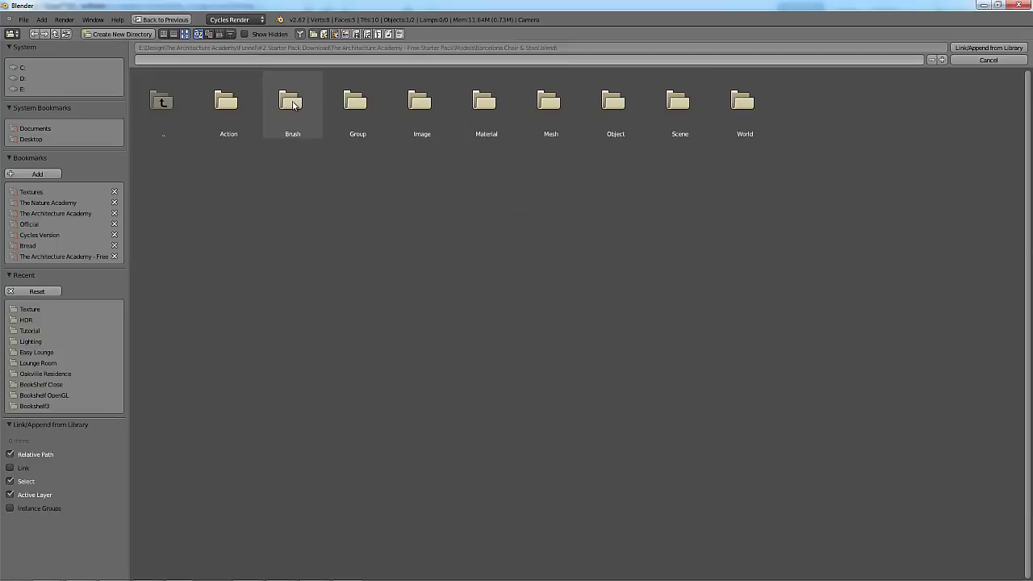
{"action": "left_click", "coordinate": [356, 107]}
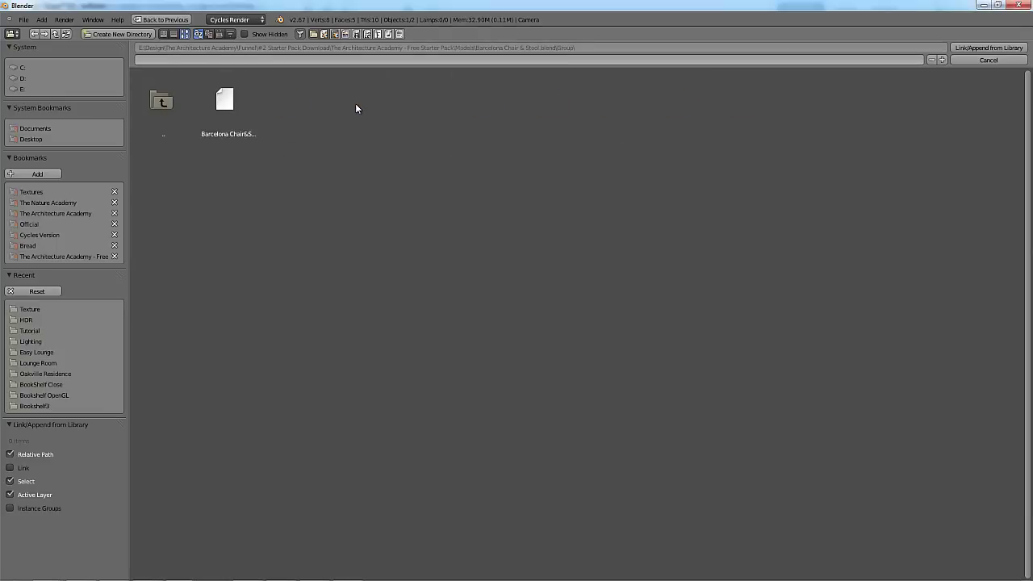
{"action": "left_click", "coordinate": [243, 101]}
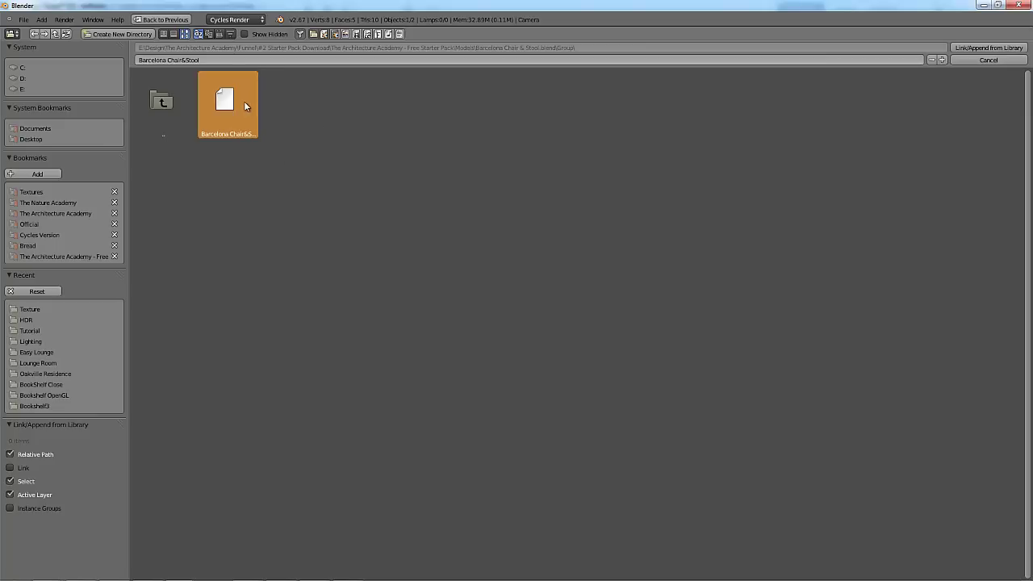
{"action": "left_click", "coordinate": [975, 51]}
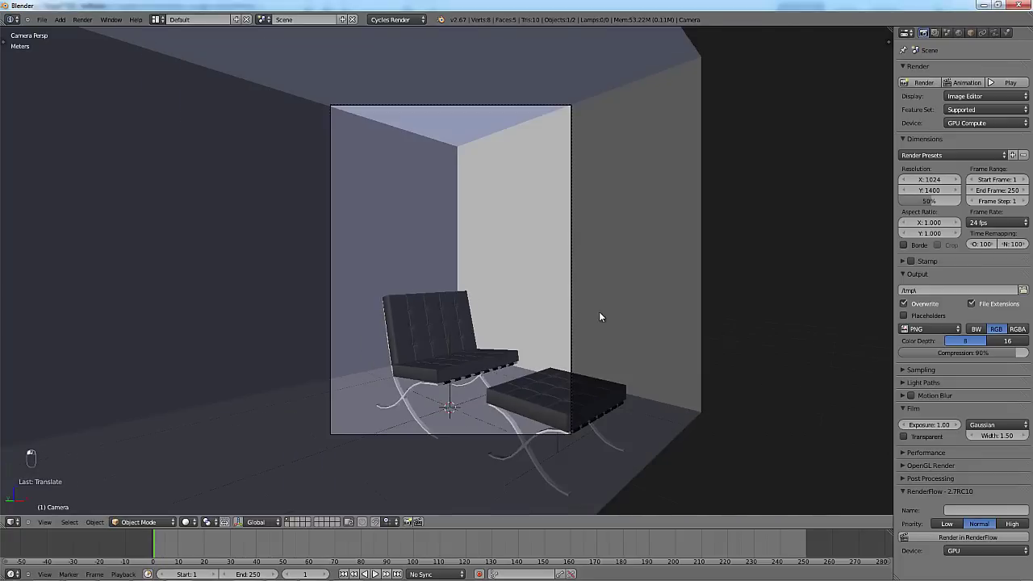
Select the chair and stool master empties and move both along the global Y and X axes into the room's far corner.
{"action": "key", "text": "z"}
{"action": "right_click", "coordinate": [439, 380]}
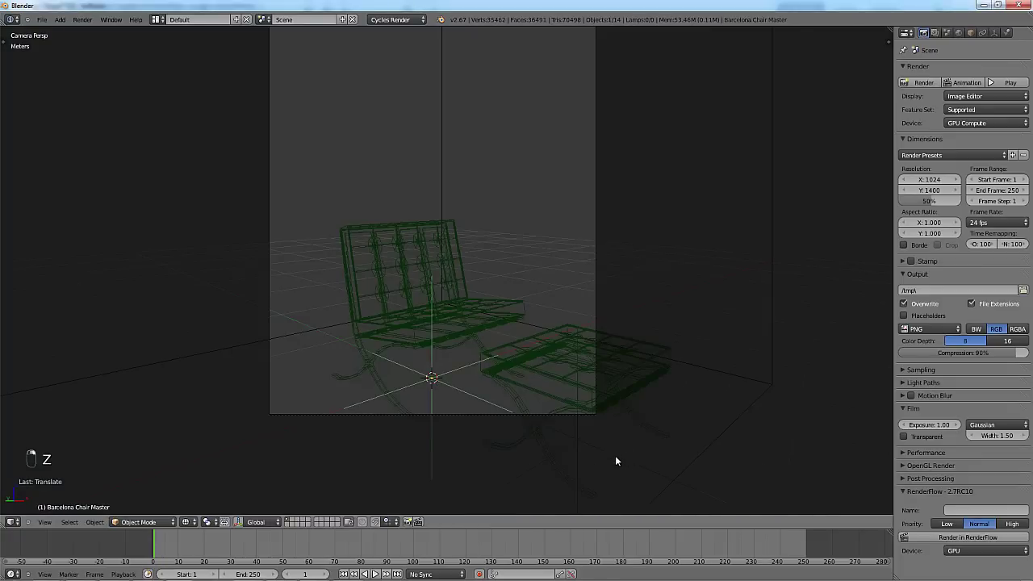
{"action": "key", "text": "z"}
{"action": "right_click", "coordinate": [680, 320]}
{"action": "key", "text": "g"}
{"action": "key", "text": "y"}
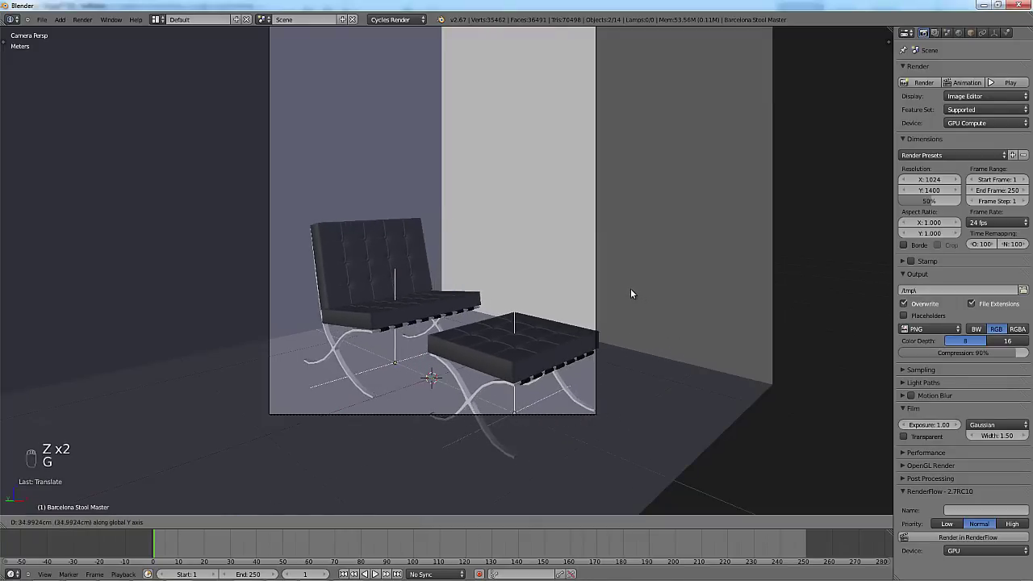
{"action": "key", "text": "g"}
{"action": "key", "text": "x"}
{"action": "key", "text": "g"}
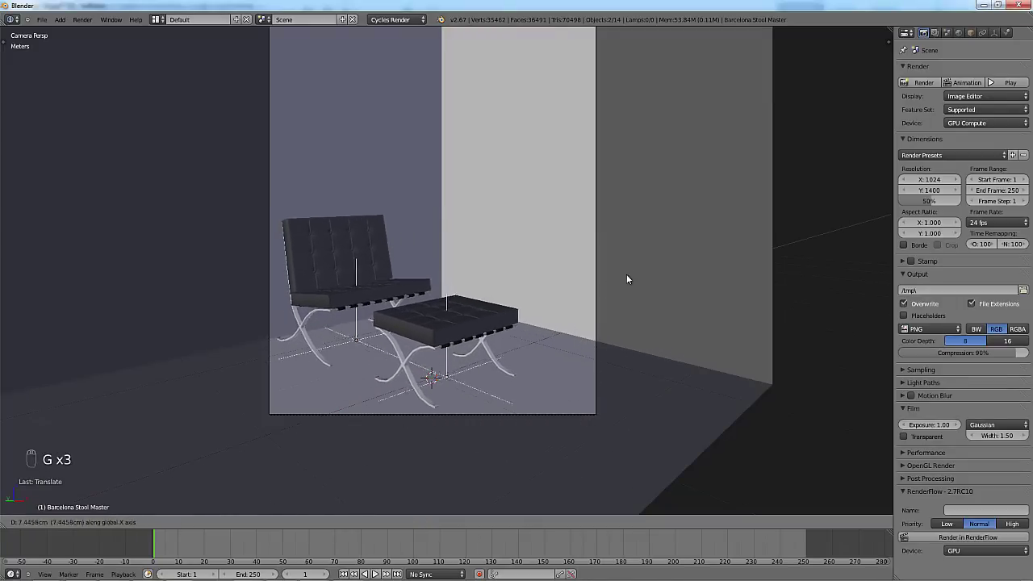
{"action": "left_click", "coordinate": [690, 256]}
Rotate the chair and stool together clockwise around the global Z axis so they sit at a slight angle.
{"action": "key", "text": "r"}
{"action": "key", "text": "z"}
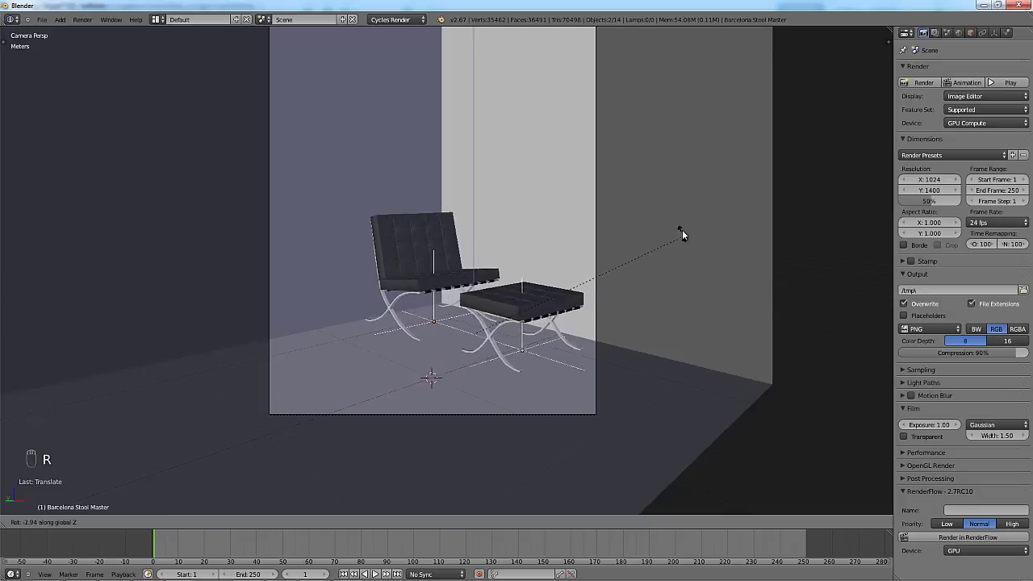
{"action": "left_click", "coordinate": [696, 177]}
Fine-tune the chair and stool's position slightly along X and by about -6 cm along the global Y axis.
{"action": "key", "text": "g"}
{"action": "key", "text": "x"}
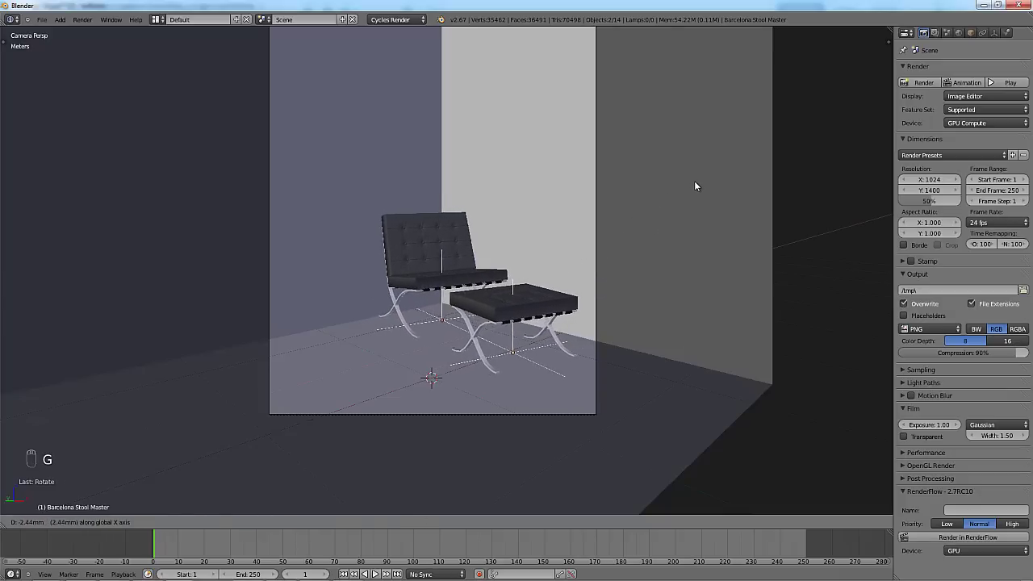
{"action": "left_click", "coordinate": [686, 187]}
{"action": "key", "text": "g"}
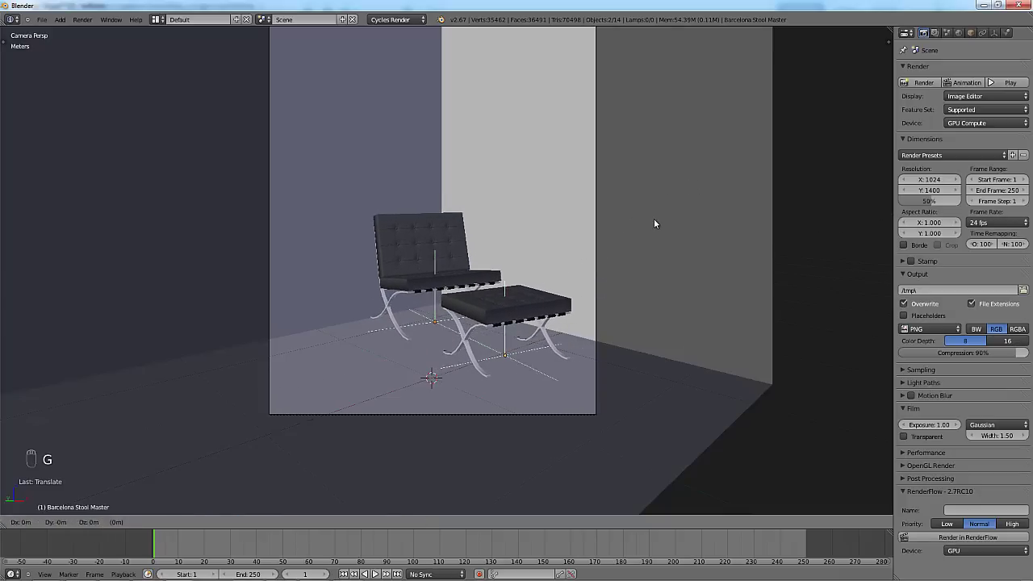
{"action": "key", "text": "y"}
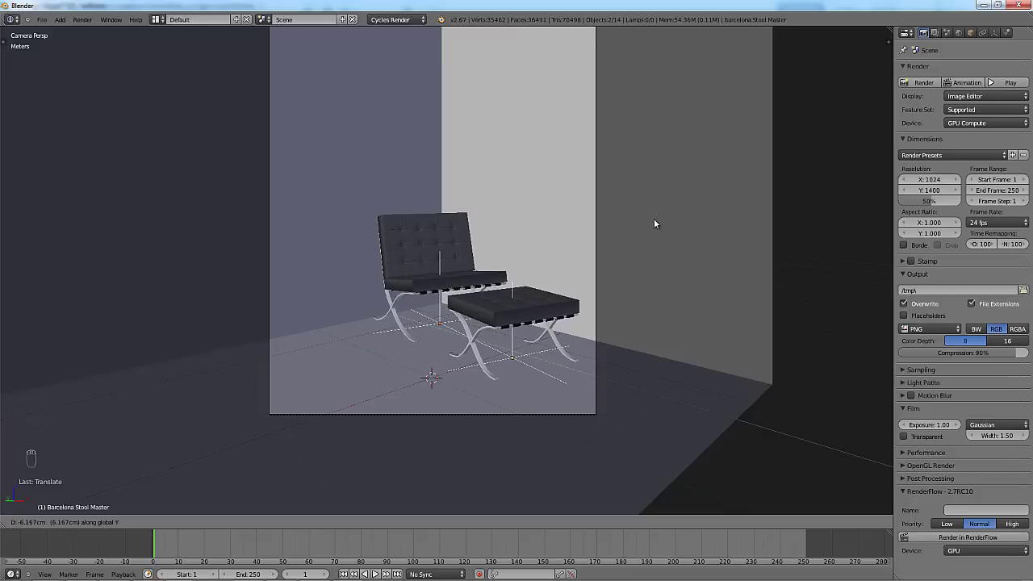
{"action": "left_click", "coordinate": [658, 224]}
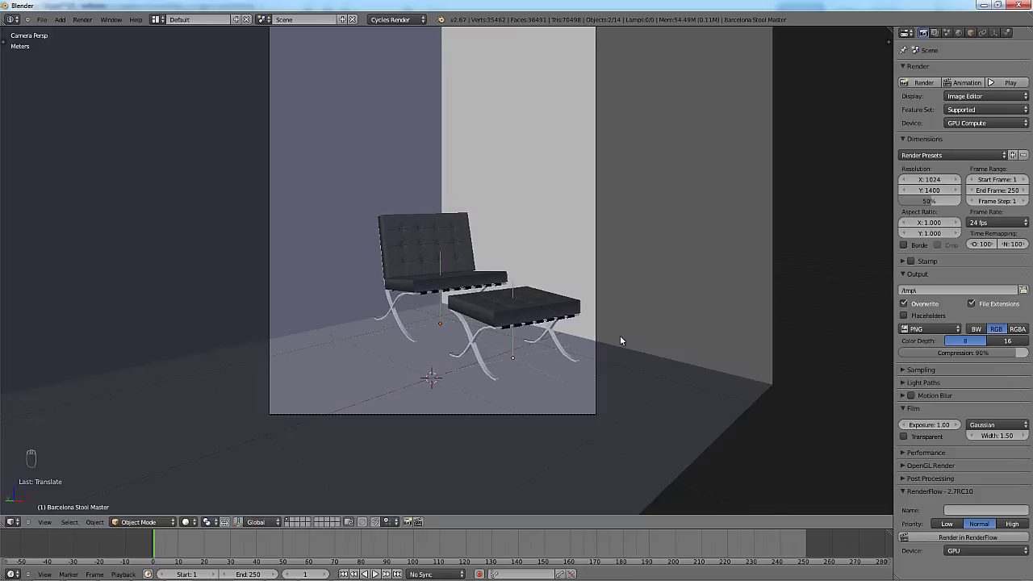
Select only the stool's master empty and rotate the stool slightly in wireframe top view.
{"action": "scroll", "coordinate": [620, 341], "scroll_direction": "up", "scroll_amount": 3}
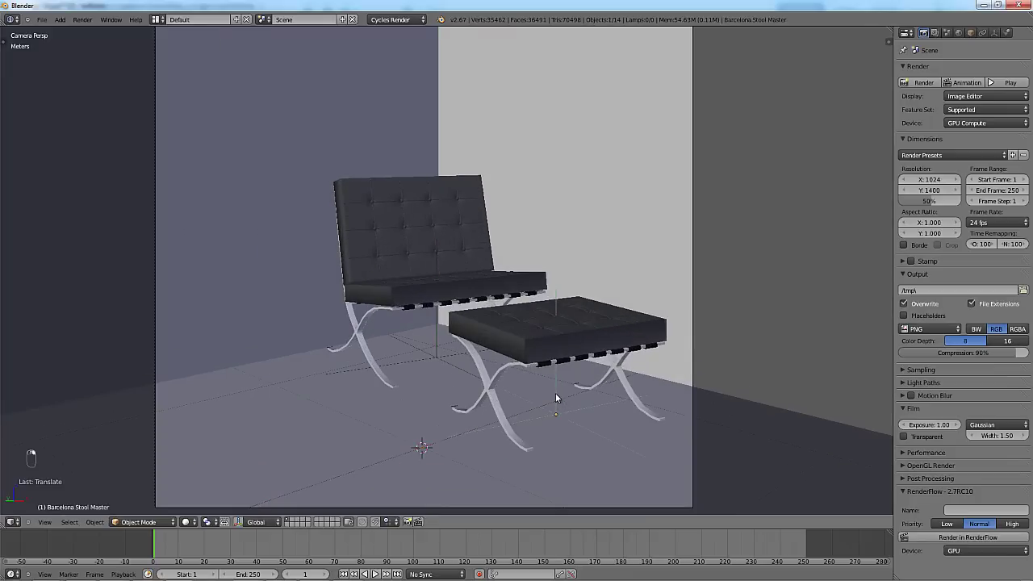
{"action": "key", "text": "z"}
{"action": "key", "text": "KP_7"}
{"action": "middle_click_drag", "start_coordinate": [562, 395], "coordinate": [505, 339], "text": "shift"}
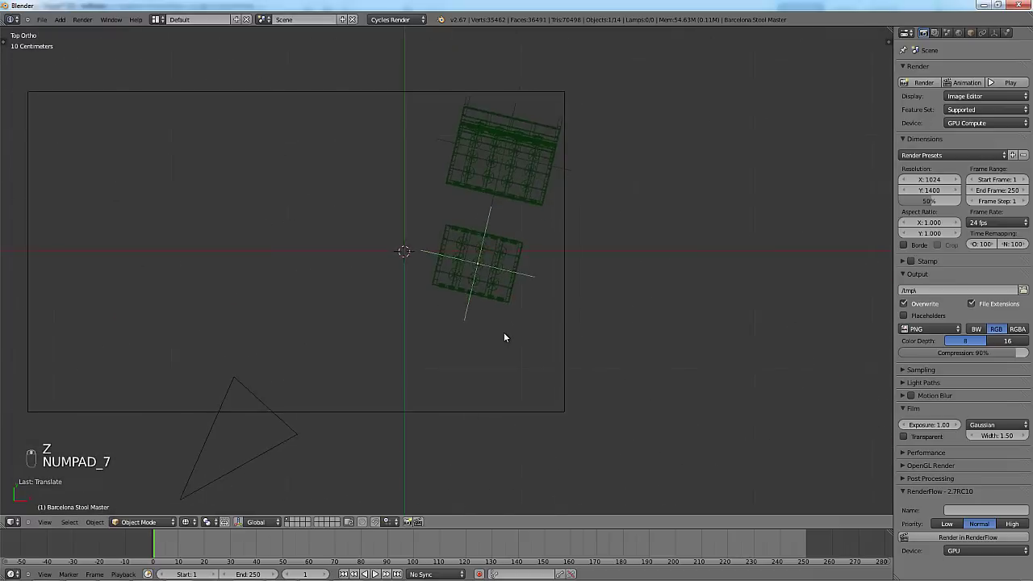
{"action": "scroll", "coordinate": [505, 339], "scroll_direction": "up", "scroll_amount": 2}
{"action": "key", "text": "r"}
{"action": "left_click", "coordinate": [615, 302]}
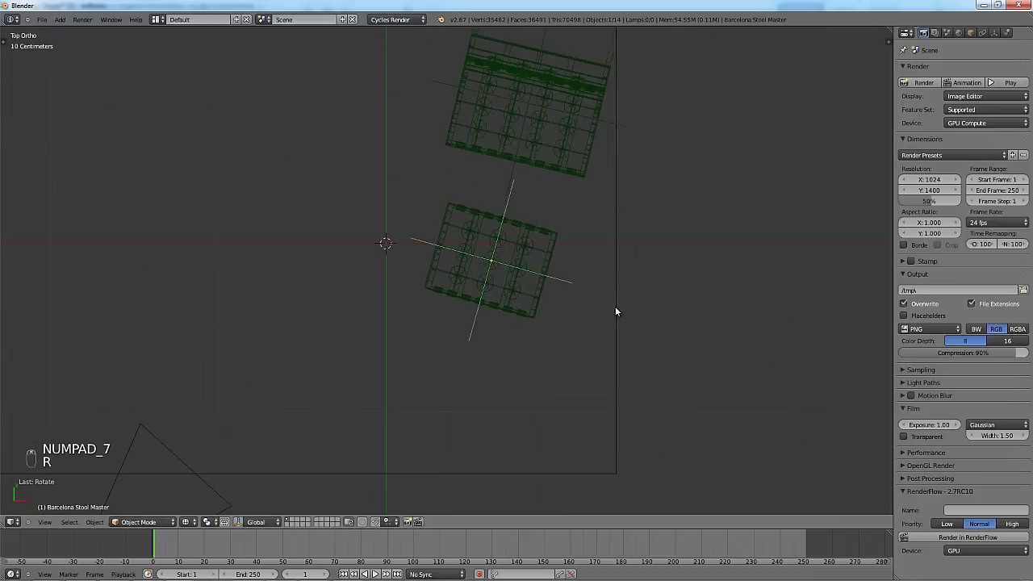
{"action": "key", "text": "r"}
{"action": "left_click", "coordinate": [639, 312]}
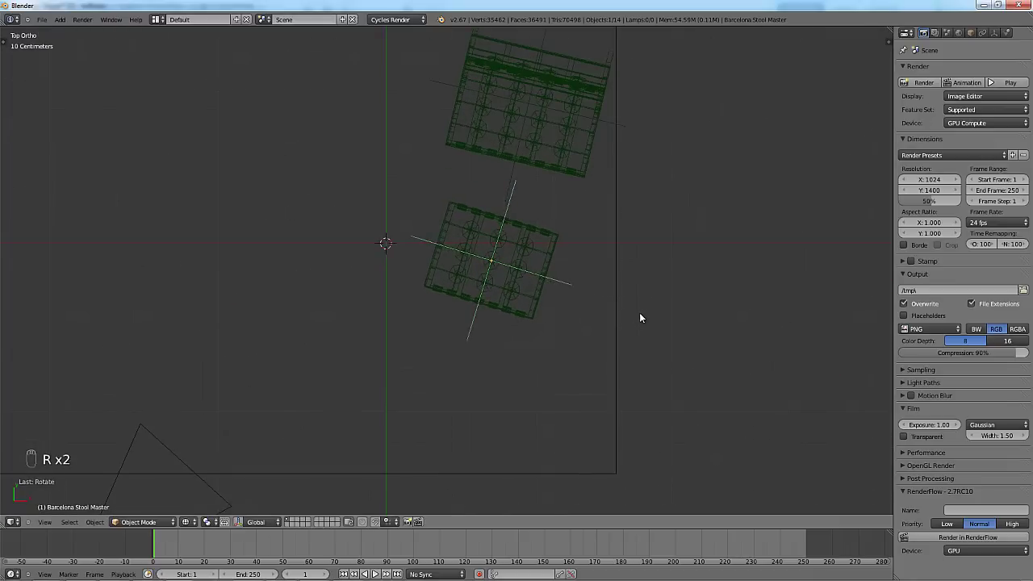
Move the stool slightly away from the chair along Y, then refine its placement in the solid-shaded camera view.
{"action": "key", "text": "g"}
{"action": "key", "text": "y"}
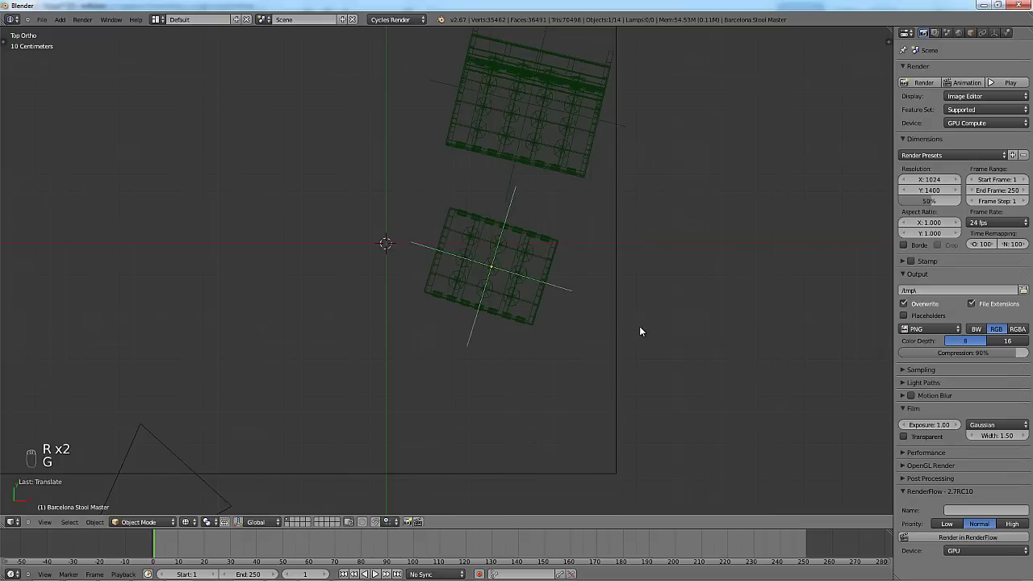
{"action": "key", "text": "g"}
{"action": "left_click", "coordinate": [643, 331]}
{"action": "key", "text": "KP_0"}
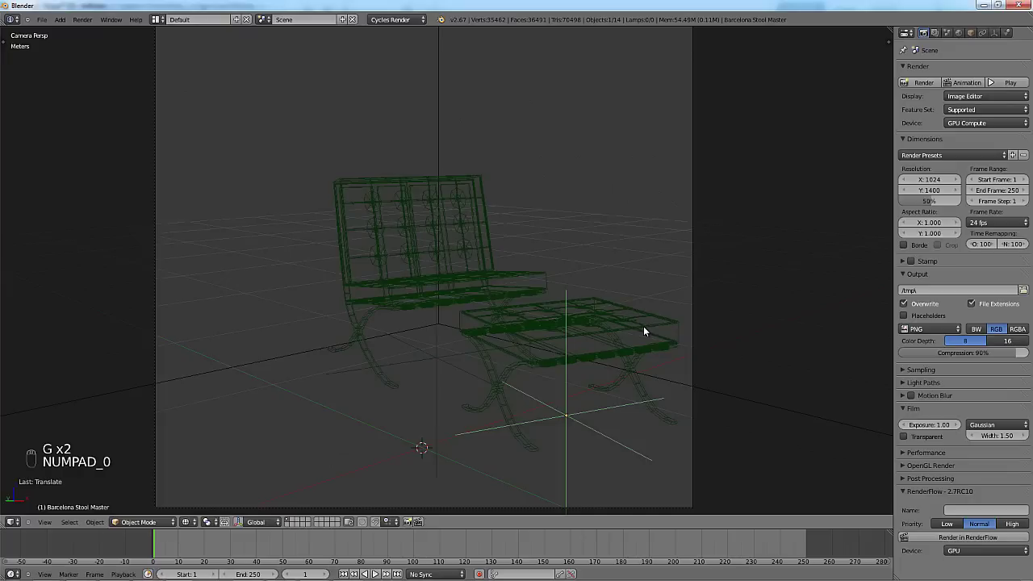
{"action": "key", "text": "z"}
{"action": "key", "text": "g"}
{"action": "left_click", "coordinate": [625, 333]}
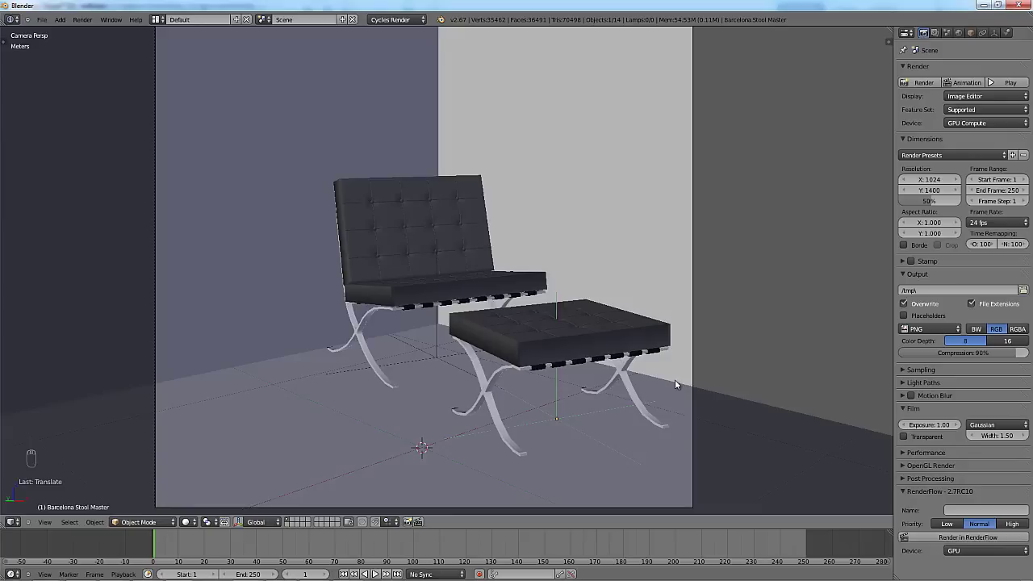
Recentre the full camera frame in view and snap the 3D cursor to the selected stool.
{"action": "scroll", "coordinate": [675, 379], "scroll_direction": "down", "scroll_amount": 2}
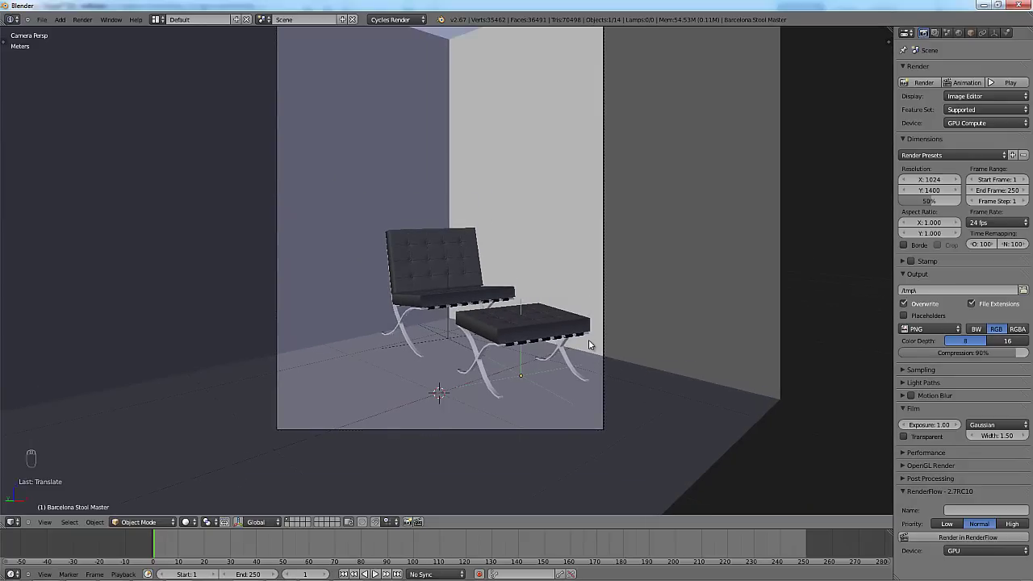
{"action": "middle_click_drag", "start_coordinate": [589, 342], "coordinate": [588, 345], "text": "shift"}
{"action": "scroll", "coordinate": [603, 308], "scroll_direction": "up", "scroll_amount": 2, "text": "shift"}
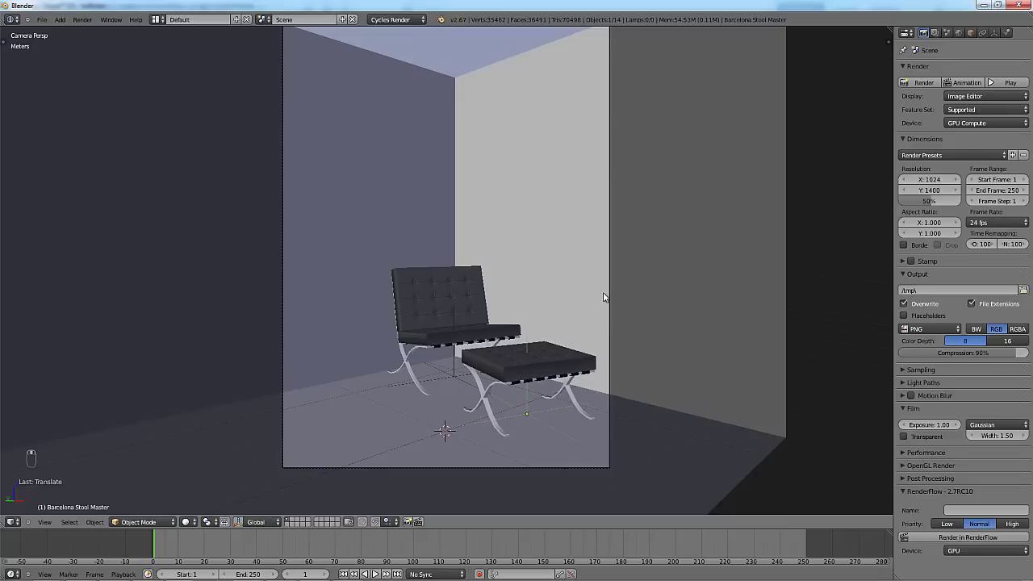
{"action": "scroll", "coordinate": [605, 302], "scroll_direction": "up", "scroll_amount": 1, "text": "shift"}
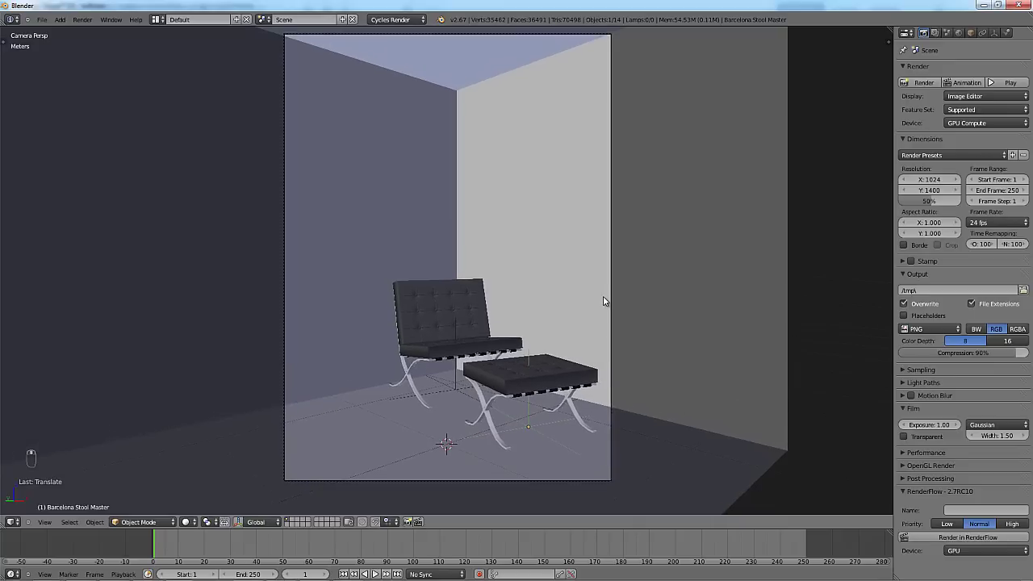
{"action": "scroll", "coordinate": [605, 301], "scroll_direction": "up", "scroll_amount": 1, "text": "shift"}
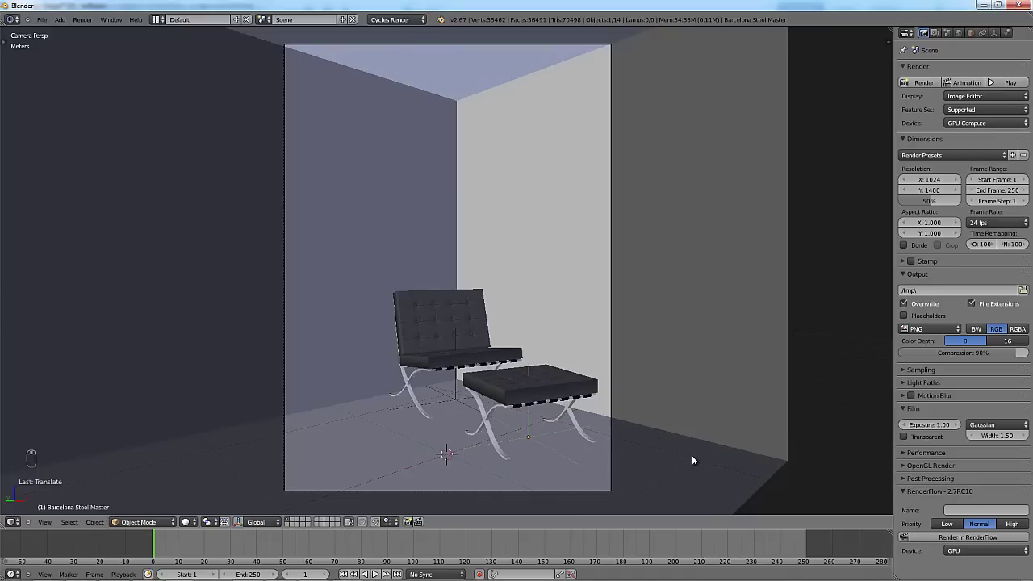
{"action": "key", "text": "shift+s"}
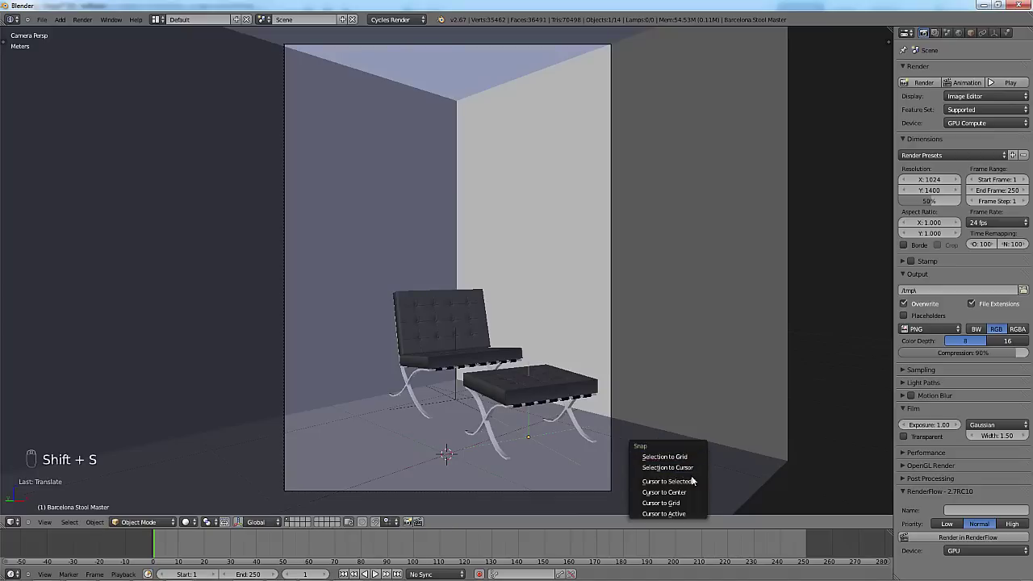
{"action": "left_click", "coordinate": [702, 420]}
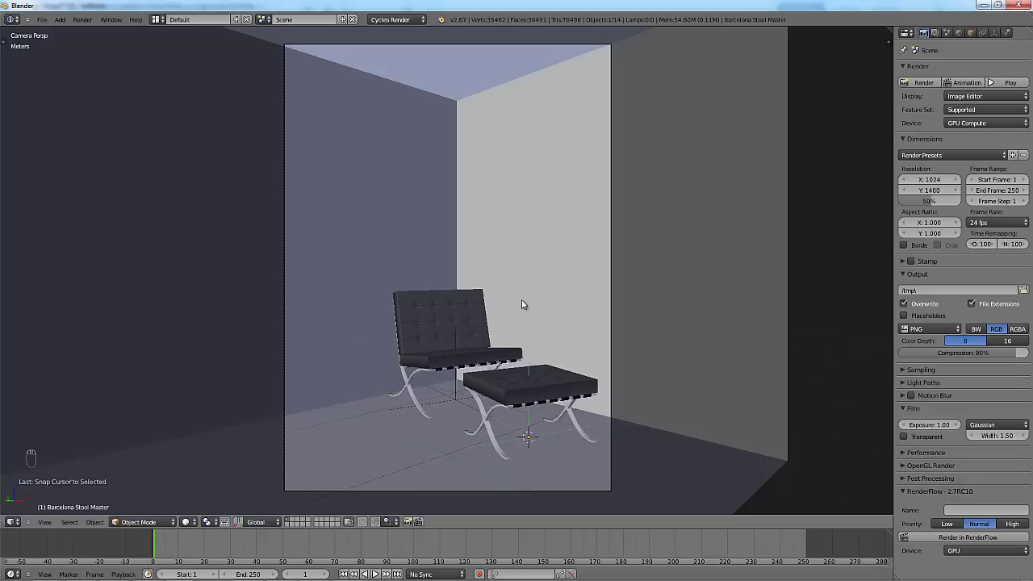
Append the Japanese Gigh Coffee Table group from the starter pack's coffee table model file.
{"action": "key", "text": "shift+F1"}
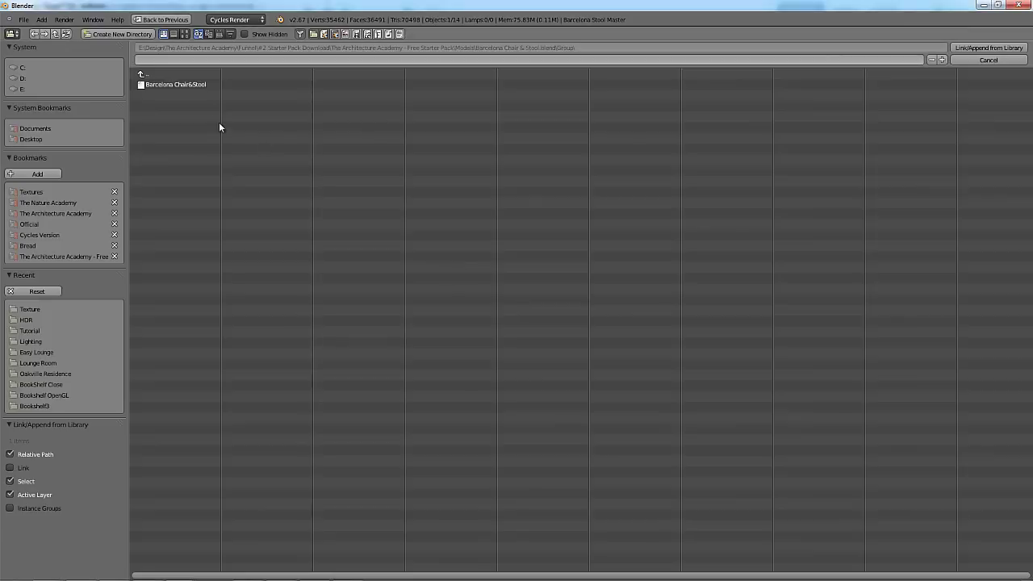
{"action": "double_click", "coordinate": [174, 83]}
{"action": "left_click", "coordinate": [163, 71]}
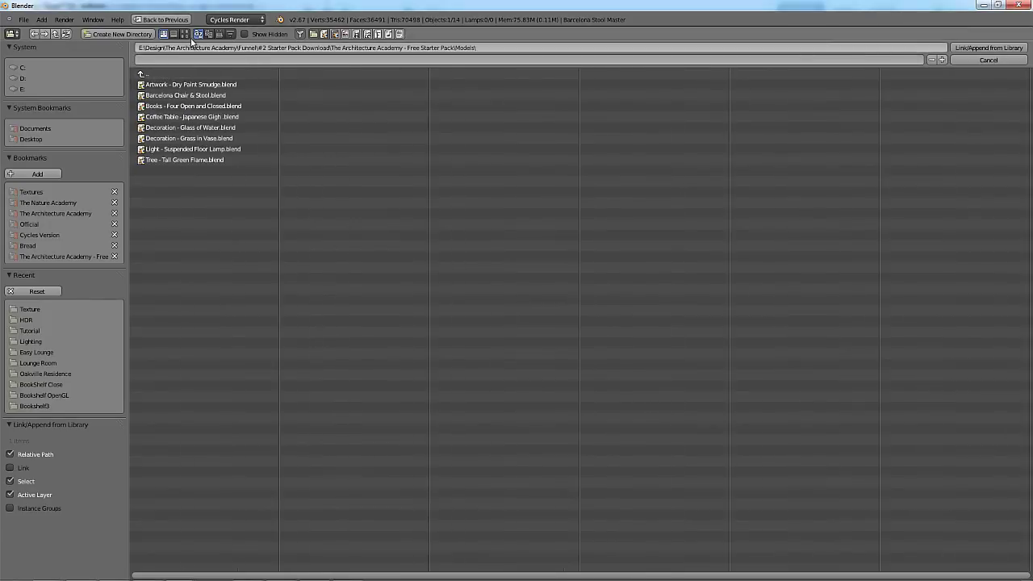
{"action": "left_click", "coordinate": [184, 34]}
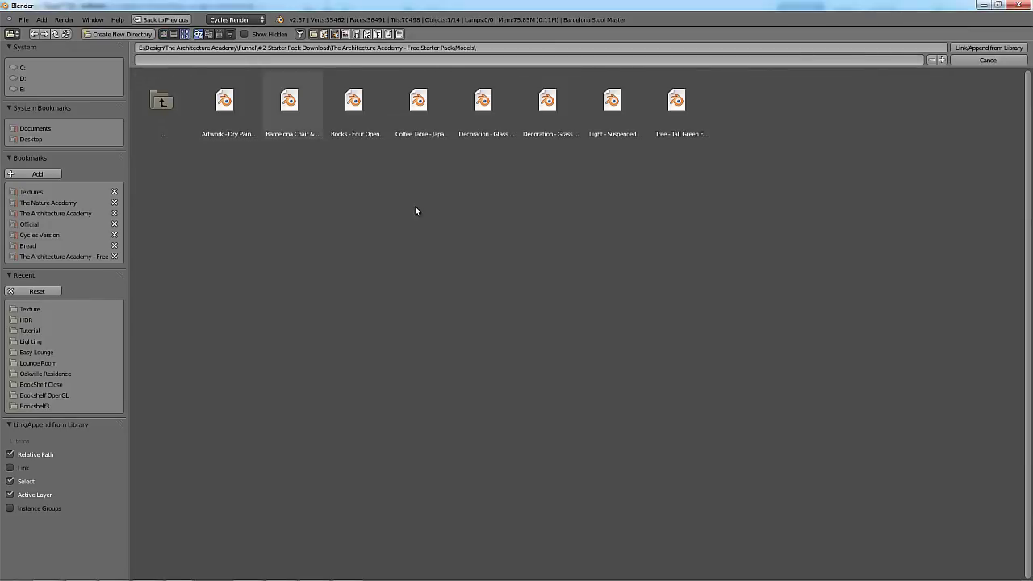
{"action": "double_click", "coordinate": [427, 113]}
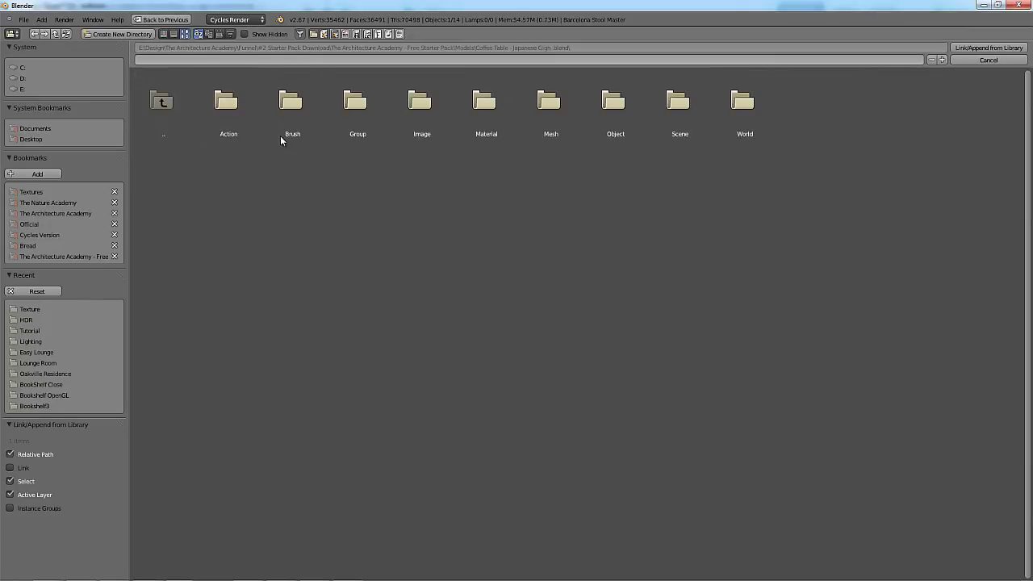
{"action": "left_click", "coordinate": [357, 105]}
{"action": "left_click", "coordinate": [241, 112]}
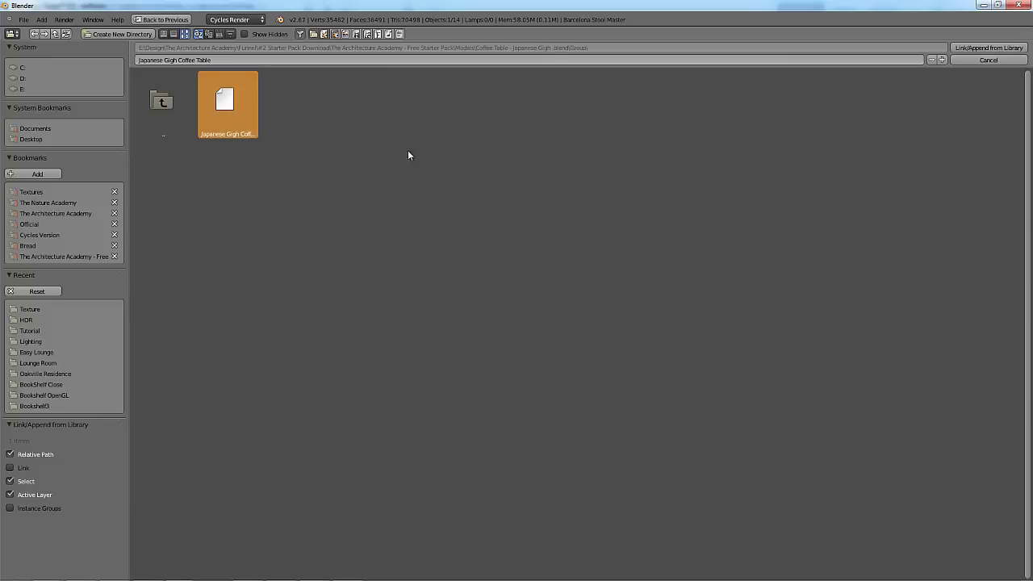
{"action": "left_click", "coordinate": [984, 61]}
{"action": "scroll", "coordinate": [562, 274], "scroll_direction": "up", "scroll_amount": 4}
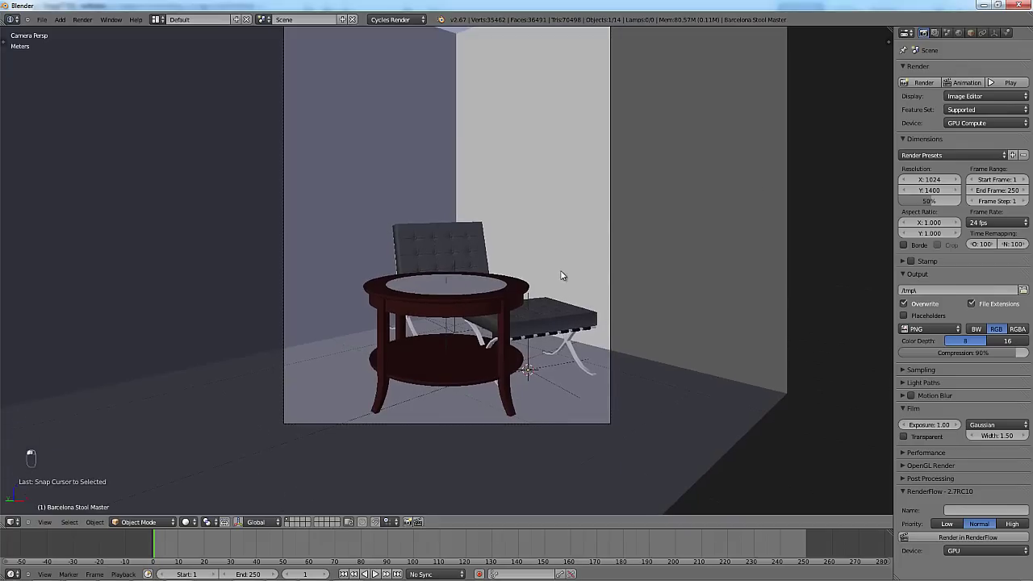
Select the coffee table's master empty and move it about 87 cm along the global Y axis.
{"action": "key", "text": "z"}
{"action": "scroll", "coordinate": [476, 420], "scroll_direction": "down", "scroll_amount": 1}
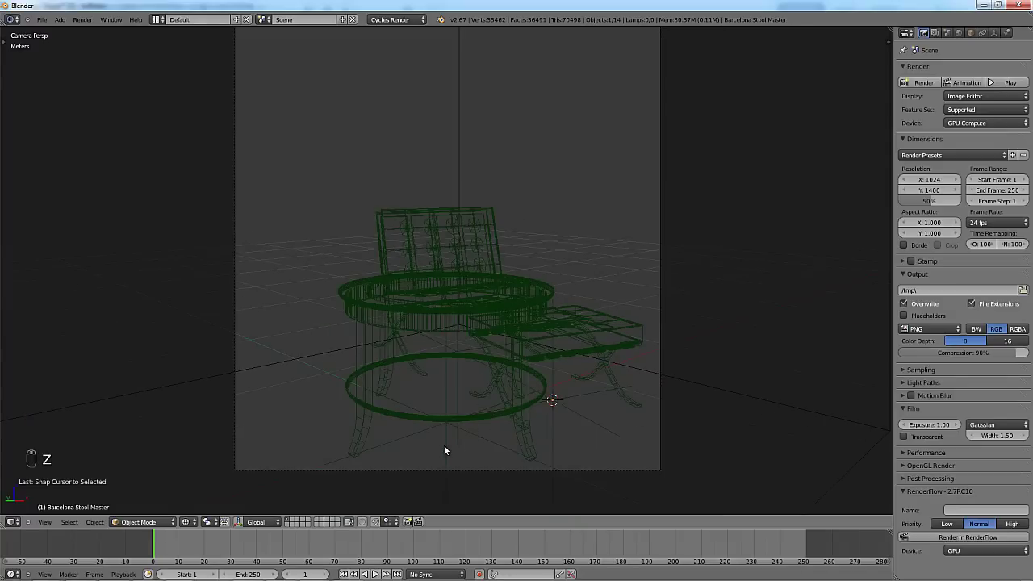
{"action": "key", "text": "z"}
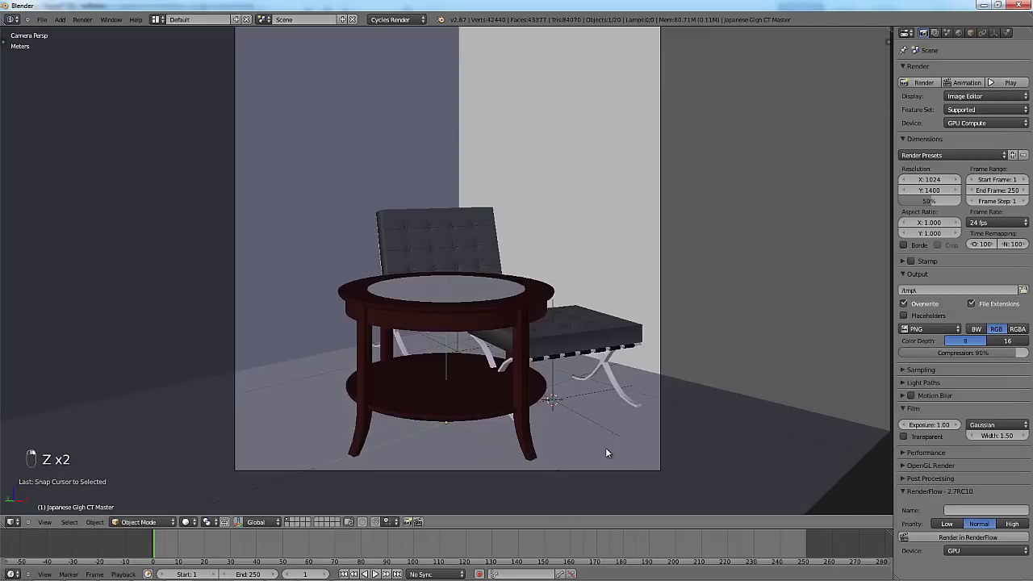
{"action": "key", "text": "g"}
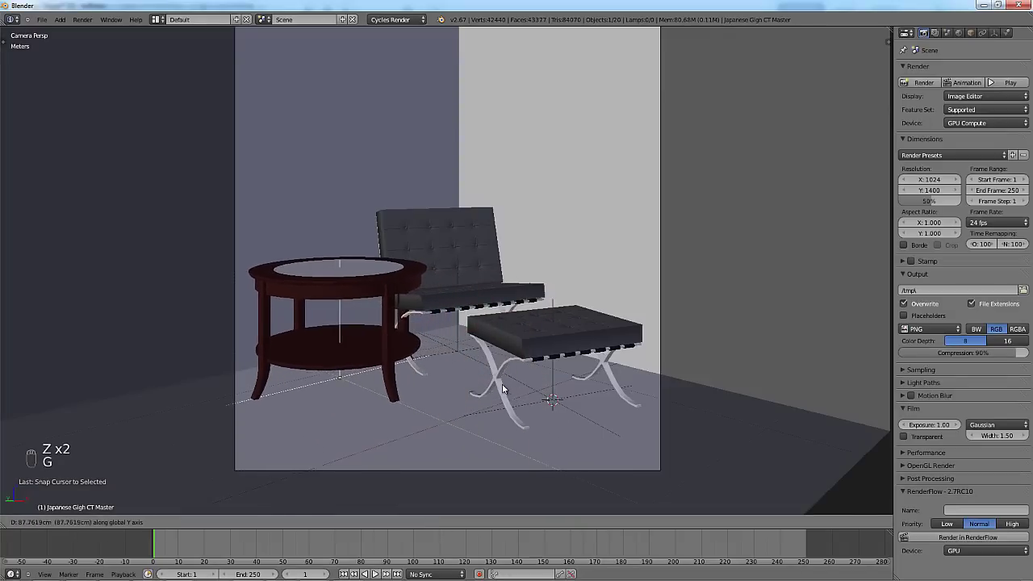
{"action": "left_click", "coordinate": [512, 388]}
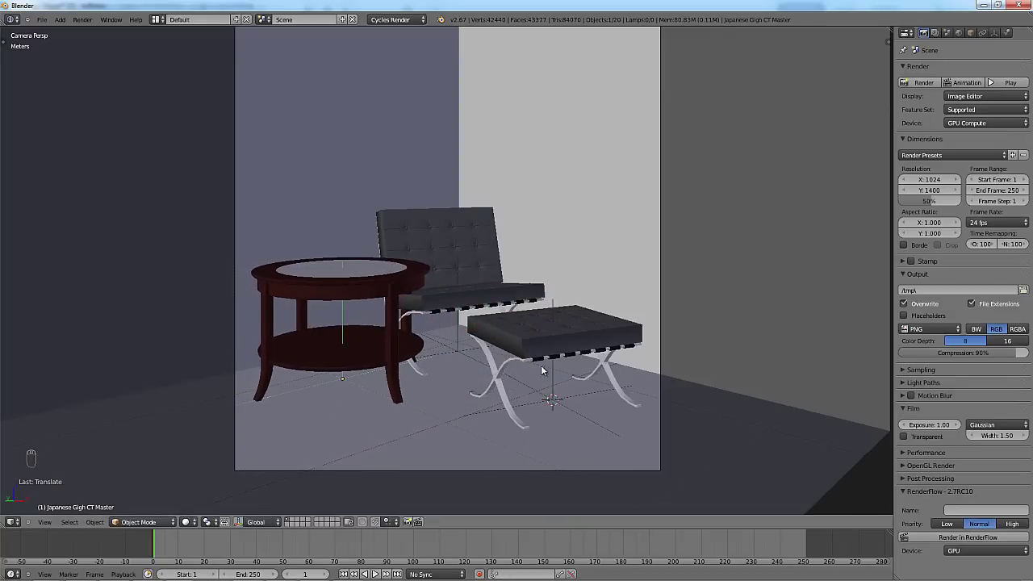
Shift the coffee table about -10 cm along the global X axis in wireframe top view, clear of the chair.
{"action": "key", "text": "KP_7"}
{"action": "key", "text": "z"}
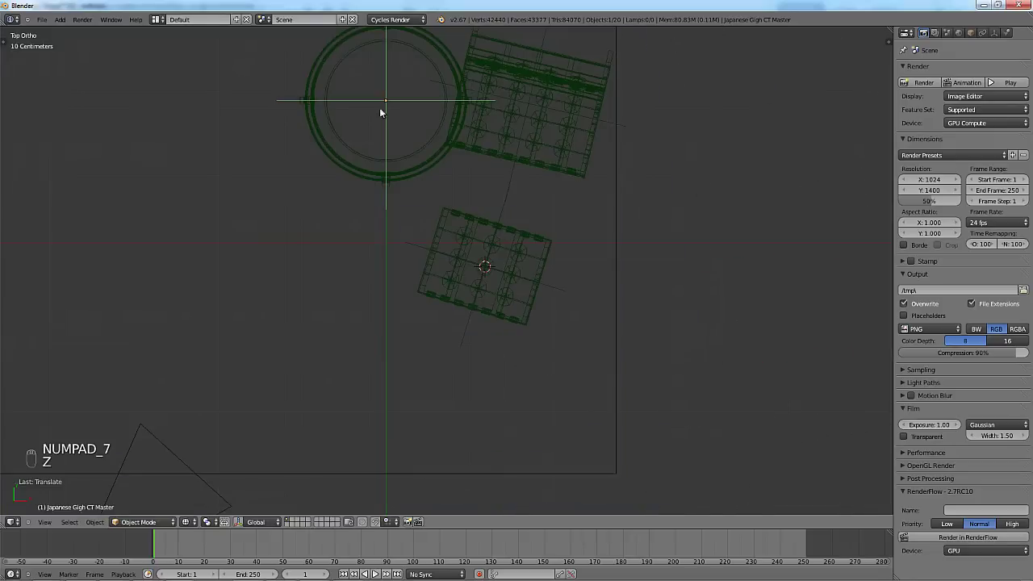
{"action": "scroll", "coordinate": [396, 202], "scroll_direction": "up", "scroll_amount": 3, "text": "shift"}
{"action": "scroll", "coordinate": [514, 240], "scroll_direction": "up", "scroll_amount": 1}
{"action": "key", "text": "g"}
{"action": "middle_click", "coordinate": [513, 239]}
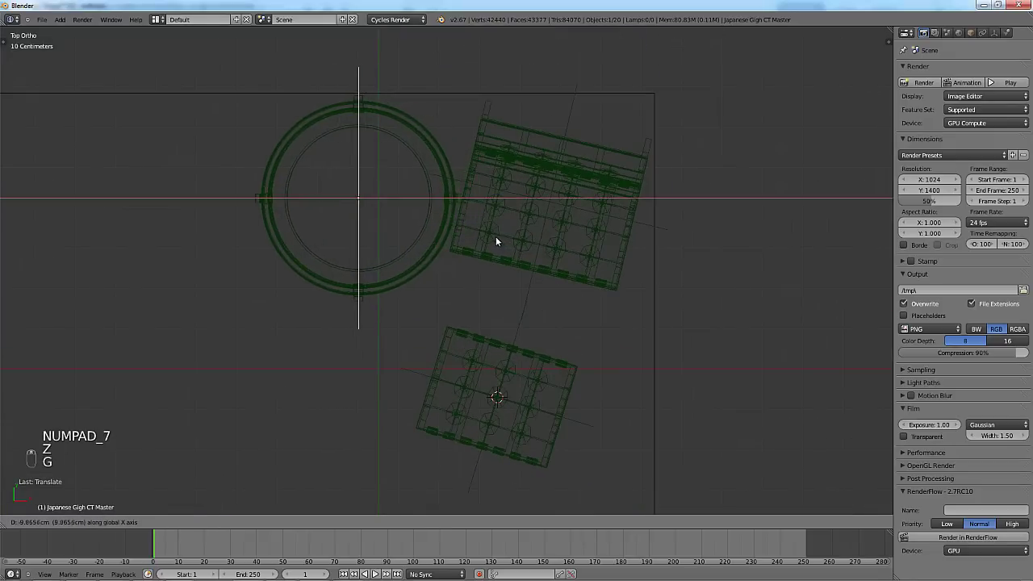
{"action": "left_click", "coordinate": [493, 237]}
Scale the coffee table down to about 0.92 in the solid-shaded camera view, and deselect everything.
{"action": "key", "text": "KP_0"}
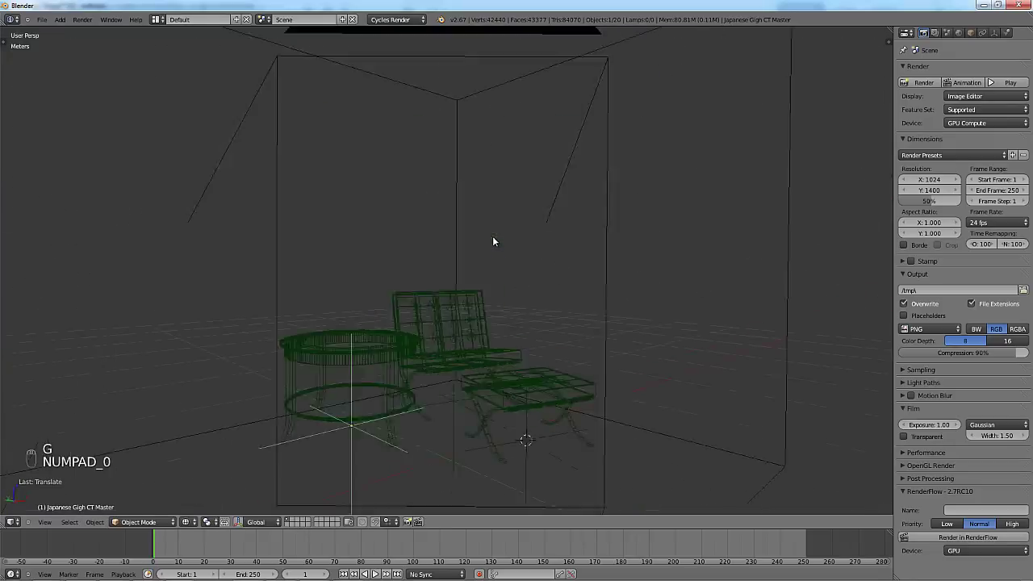
{"action": "key", "text": "z"}
{"action": "key", "text": "s"}
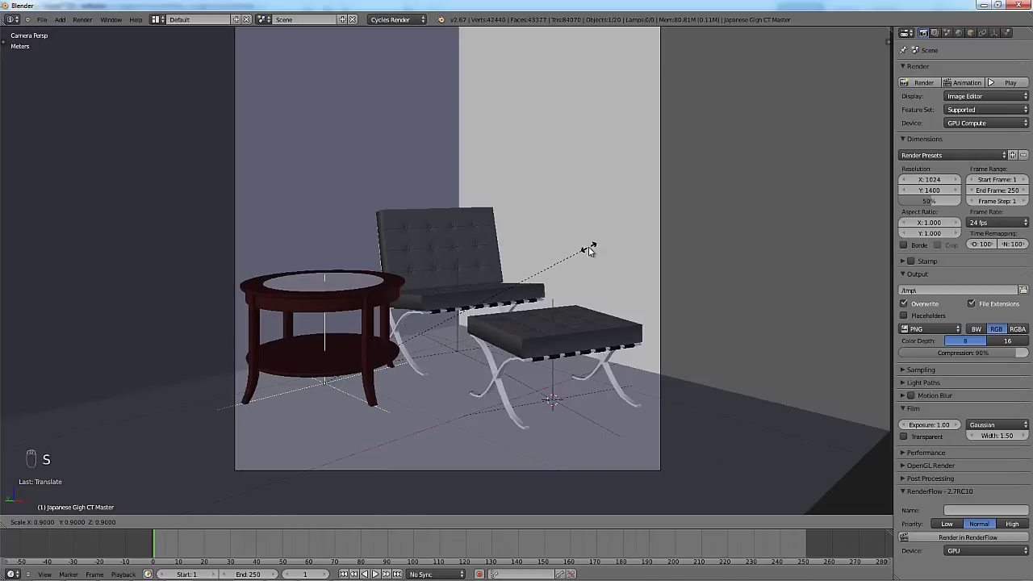
{"action": "mouse_move", "coordinate": [599, 247]}
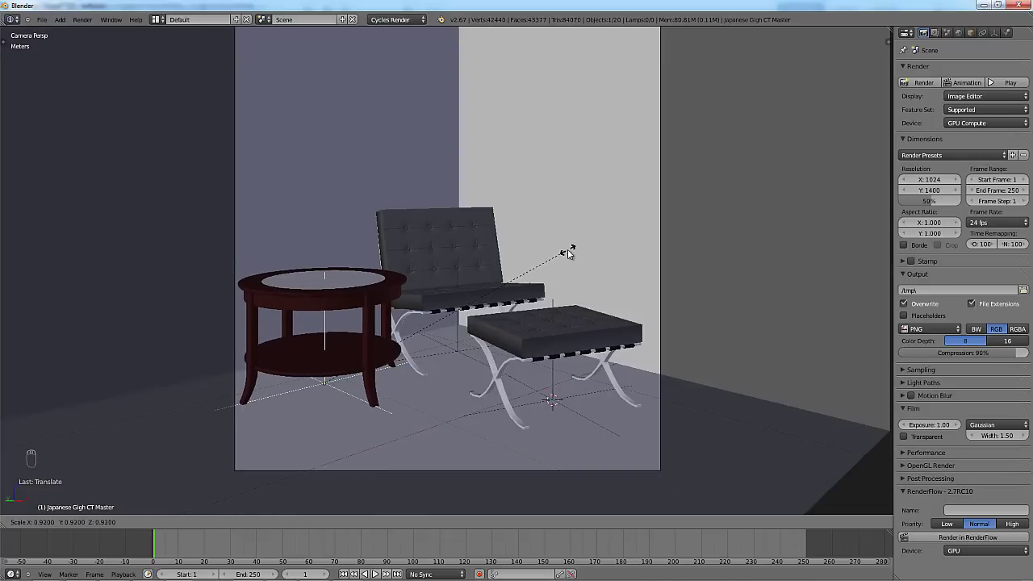
{"action": "left_click", "coordinate": [588, 247]}
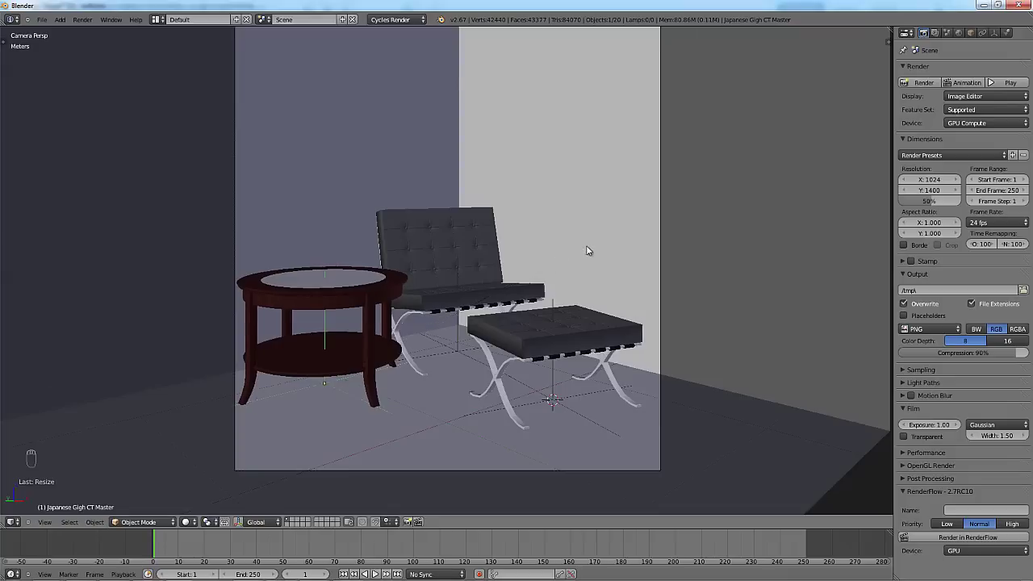
{"action": "scroll", "coordinate": [592, 263], "scroll_direction": "down", "scroll_amount": 3}
{"action": "scroll", "coordinate": [591, 263], "scroll_direction": "up", "scroll_amount": 3}
{"action": "key", "text": "a"}
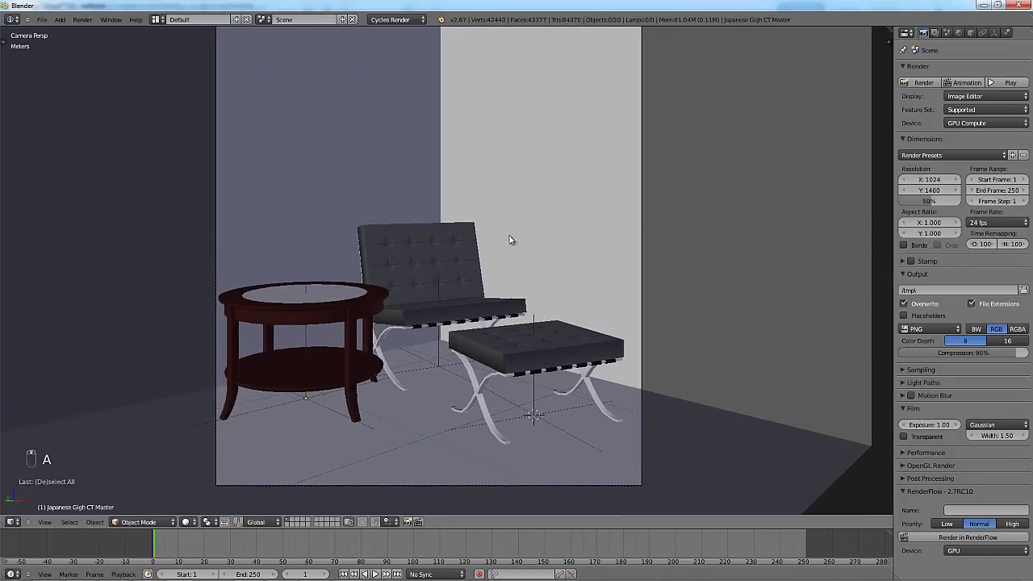
Append the Arco Floor Lamp group from the starter pack's suspended floor lamp model file.
{"action": "key", "text": "shift+F1"}
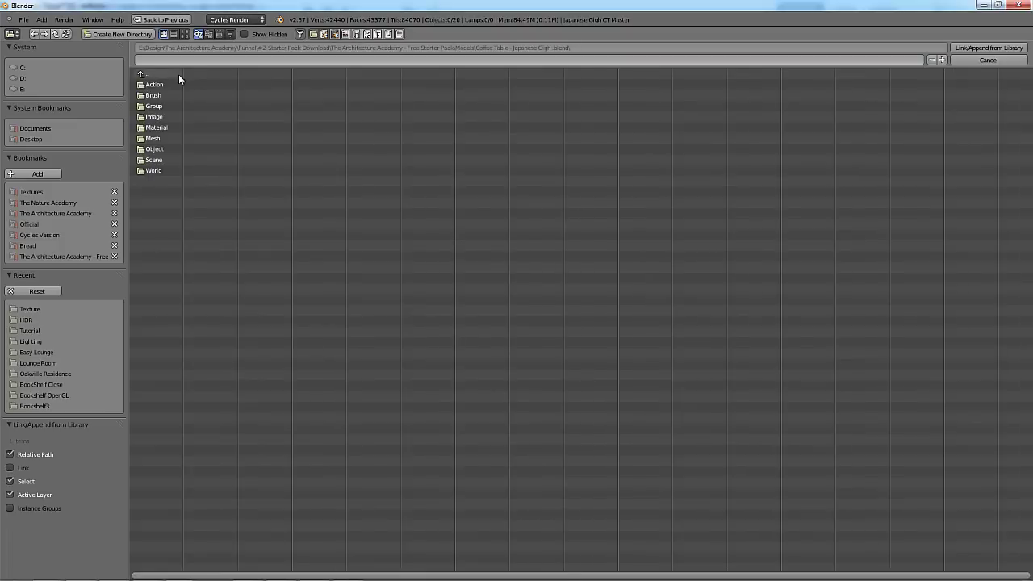
{"action": "left_click", "coordinate": [178, 74]}
{"action": "left_click", "coordinate": [185, 34]}
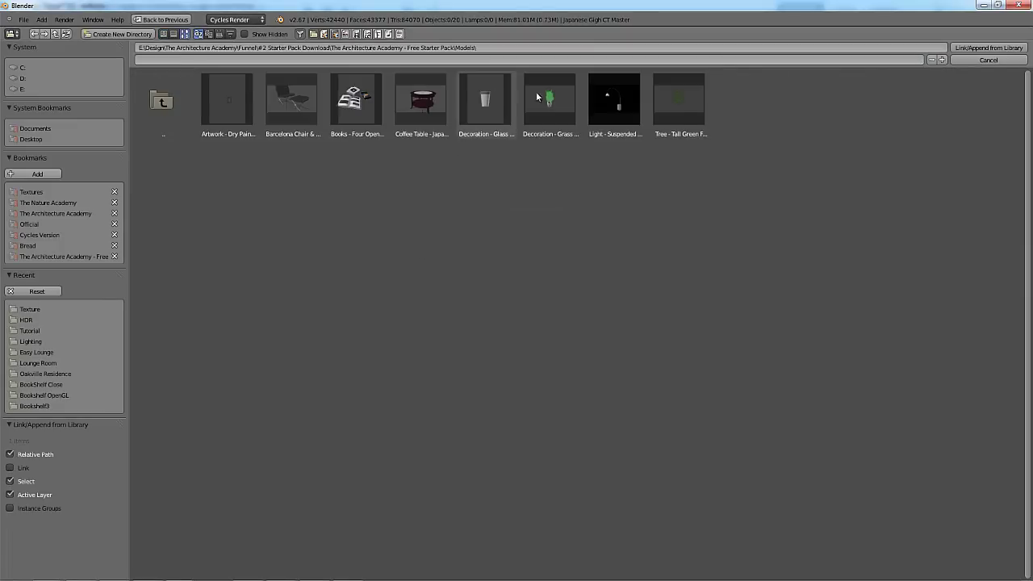
{"action": "left_click", "coordinate": [619, 119]}
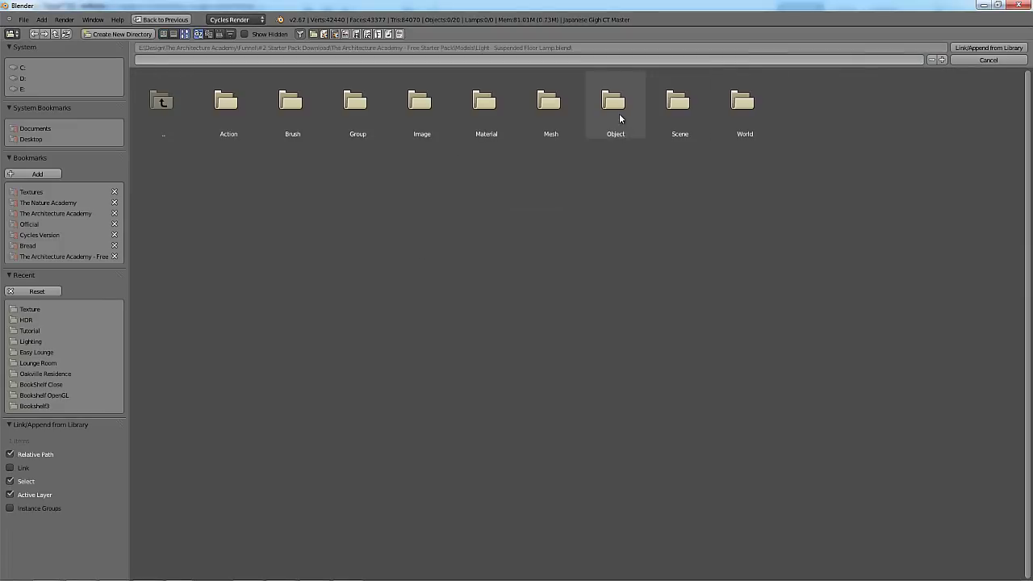
{"action": "left_click", "coordinate": [360, 117]}
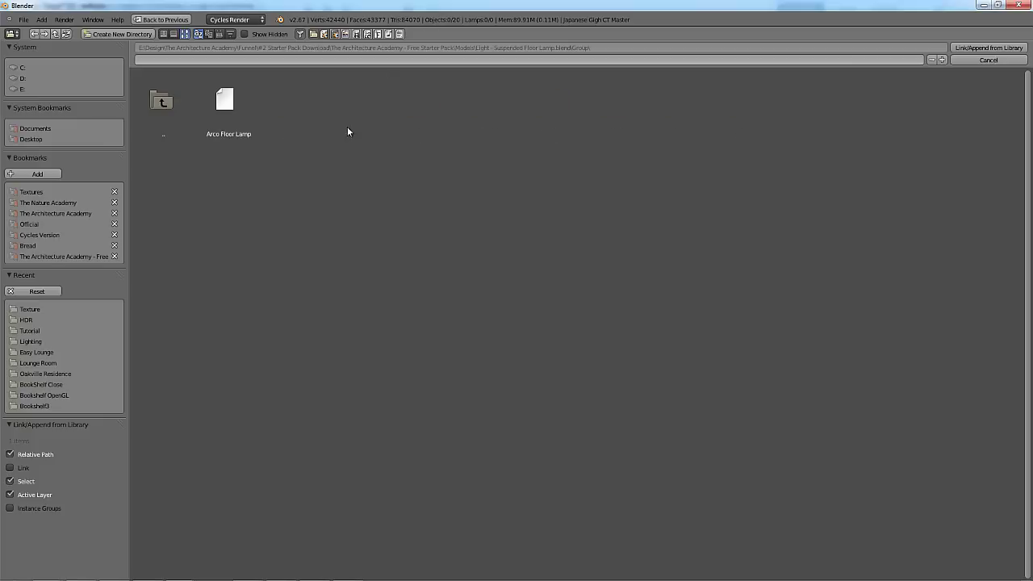
{"action": "left_click", "coordinate": [242, 106]}
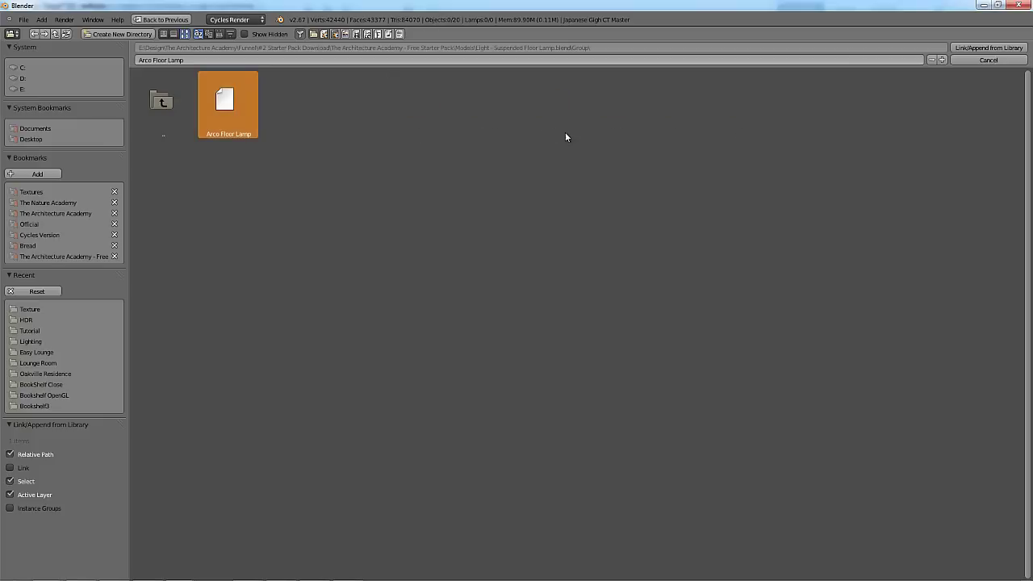
{"action": "left_click", "coordinate": [989, 48]}
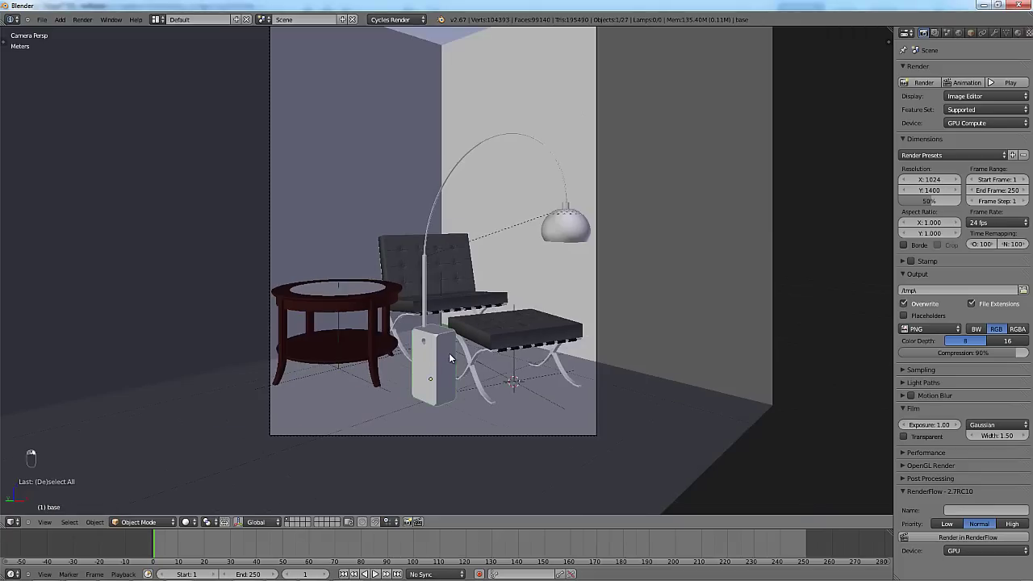
Move the floor lamp by its base in wireframe top view to the side of the coffee table opposite the chair.
{"action": "key", "text": "KP_7"}
{"action": "key", "text": "z"}
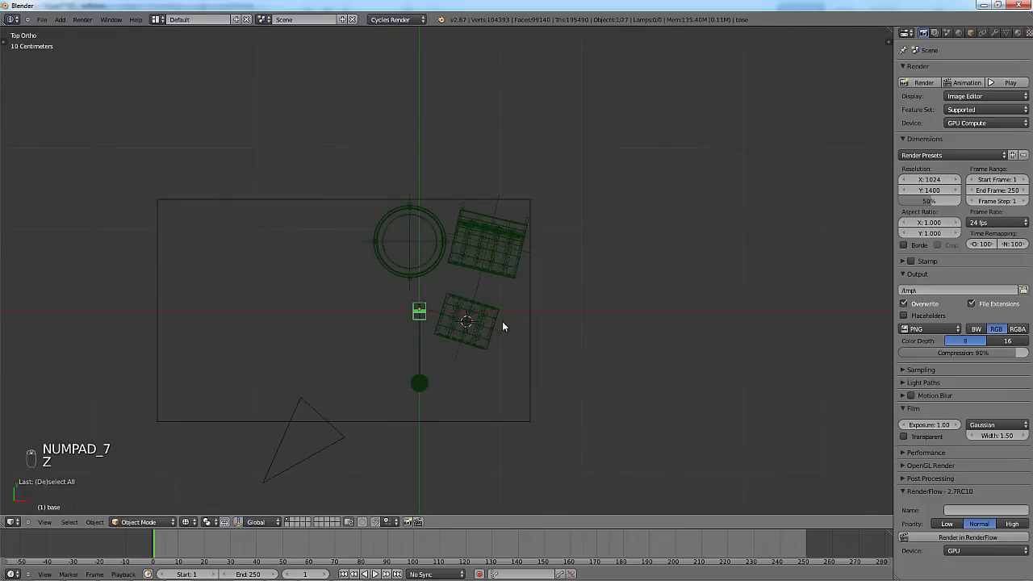
{"action": "key", "text": "g"}
{"action": "left_click", "coordinate": [433, 229]}
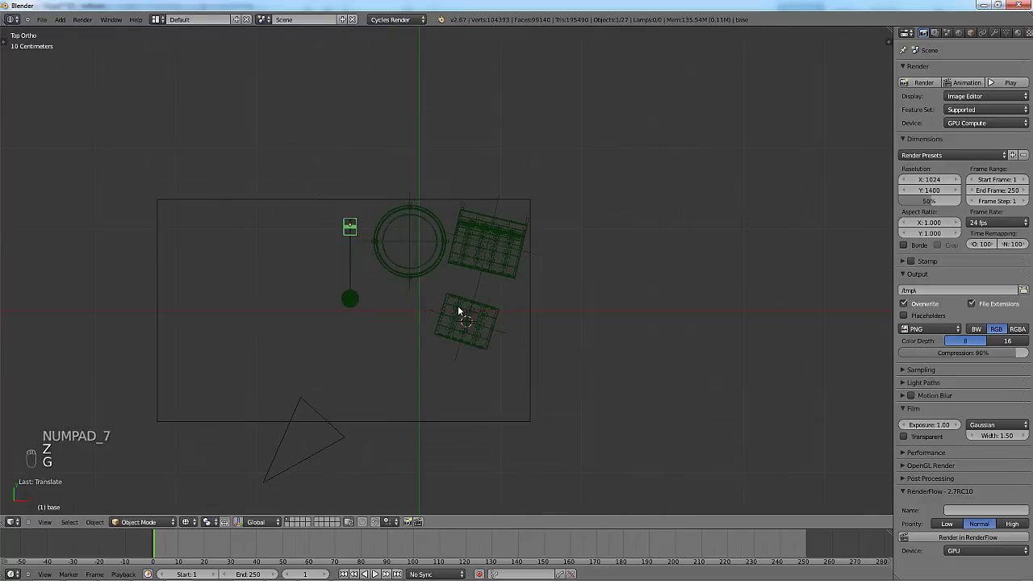
Rotate the floor lamp so its arm reaches over the coffee table, and move it about 28 cm closer to the back wall.
{"action": "key", "text": "r"}
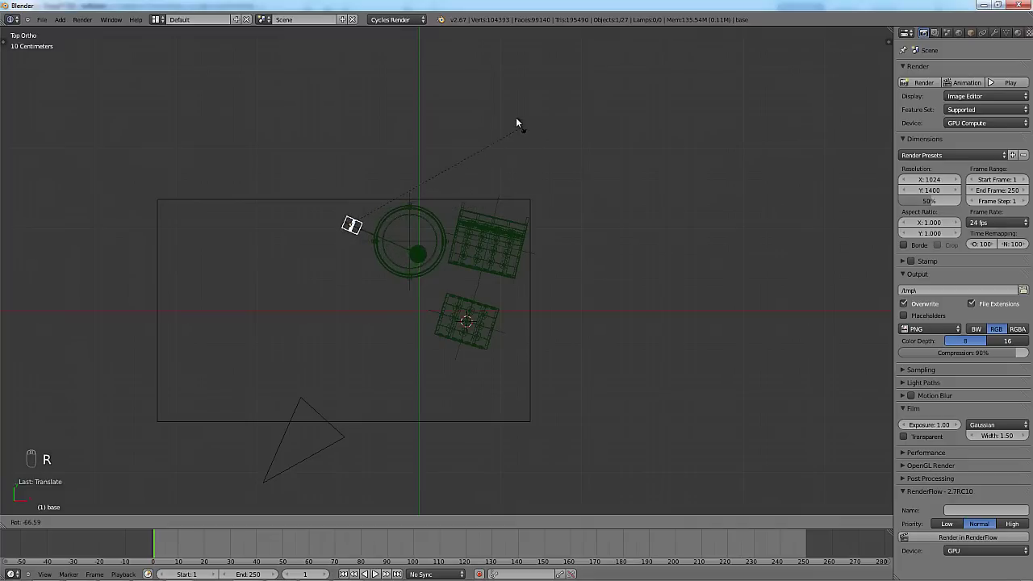
{"action": "left_click", "coordinate": [513, 142]}
{"action": "key", "text": "g"}
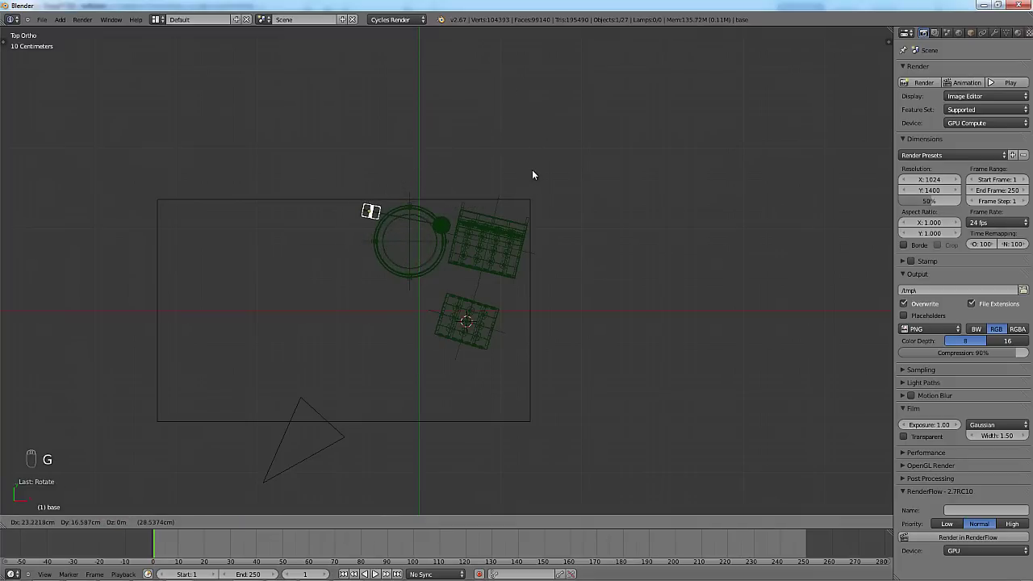
{"action": "left_click", "coordinate": [532, 170]}
{"action": "key", "text": "Right"}
Scale the floor lamp up to about 1.4 times its size in the solid-shaded camera view.
{"action": "key", "text": "KP_0"}
{"action": "key", "text": "z"}
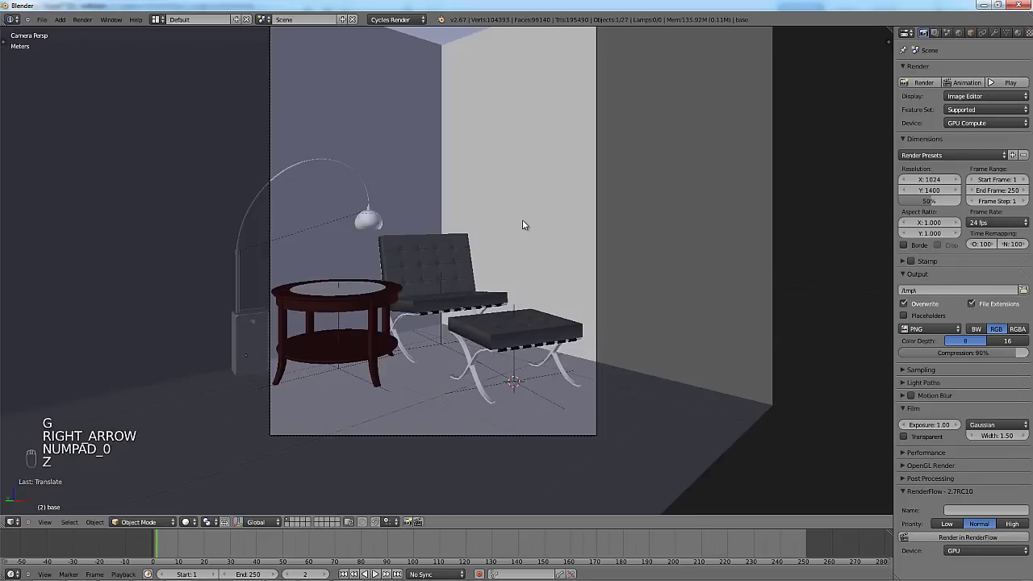
{"action": "key", "text": "s"}
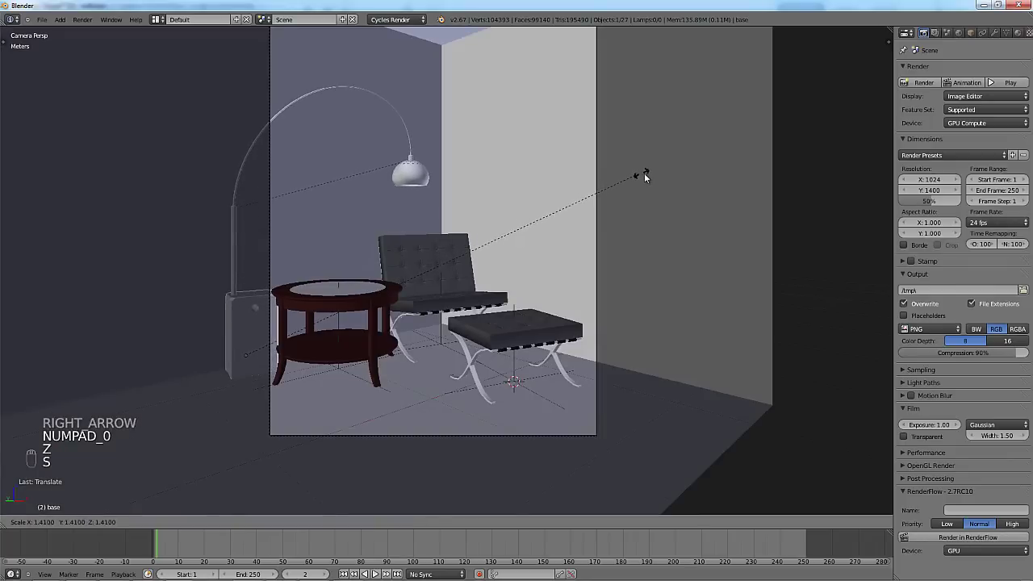
{"action": "left_click", "coordinate": [662, 172]}
Shift the enlarged floor lamp slightly further out of the camera frame and fine-tune its scale.
{"action": "key", "text": "g"}
{"action": "key", "text": "x"}
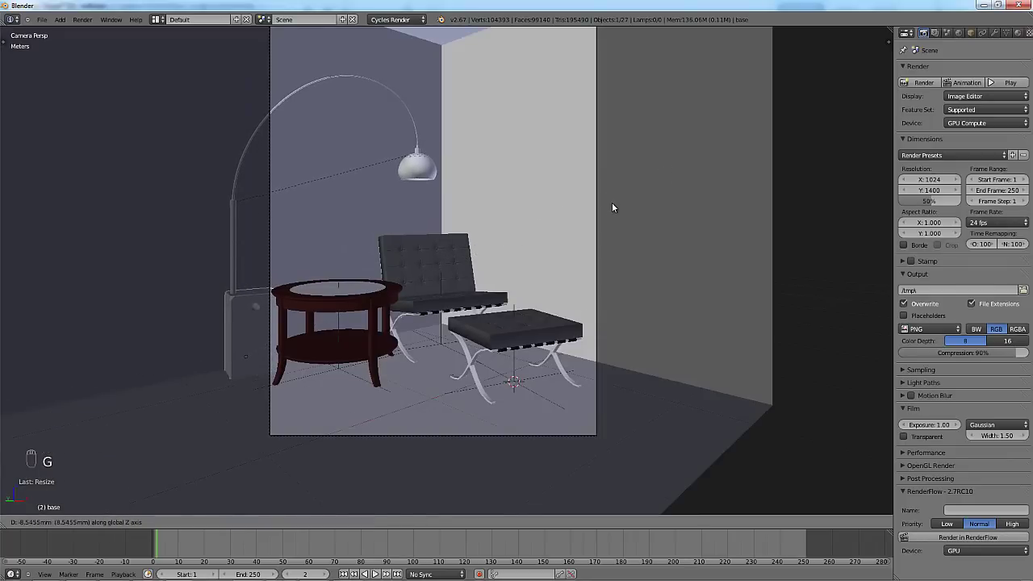
{"action": "left_click", "coordinate": [601, 203]}
{"action": "key", "text": "s"}
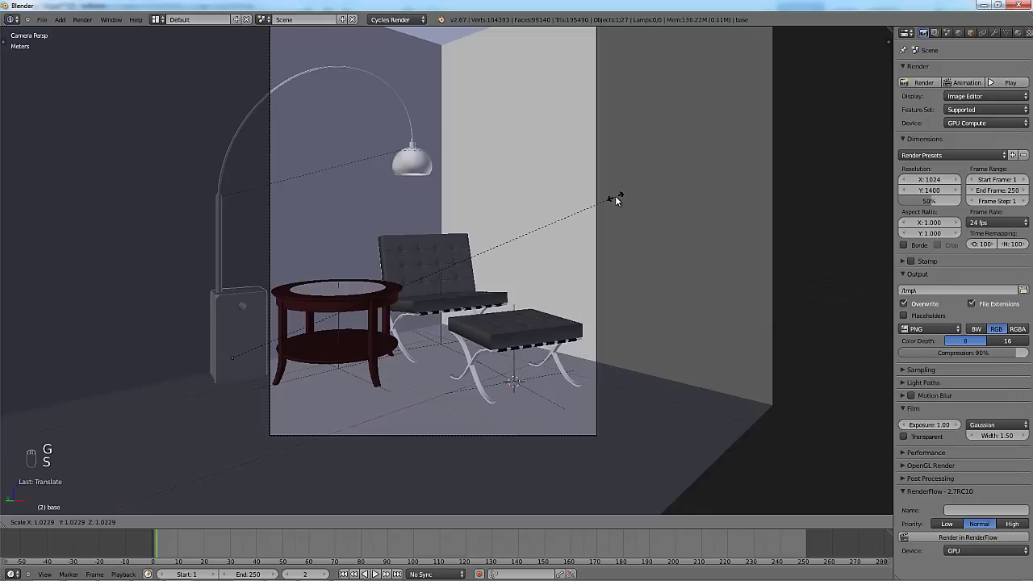
{"action": "left_click", "coordinate": [596, 198]}
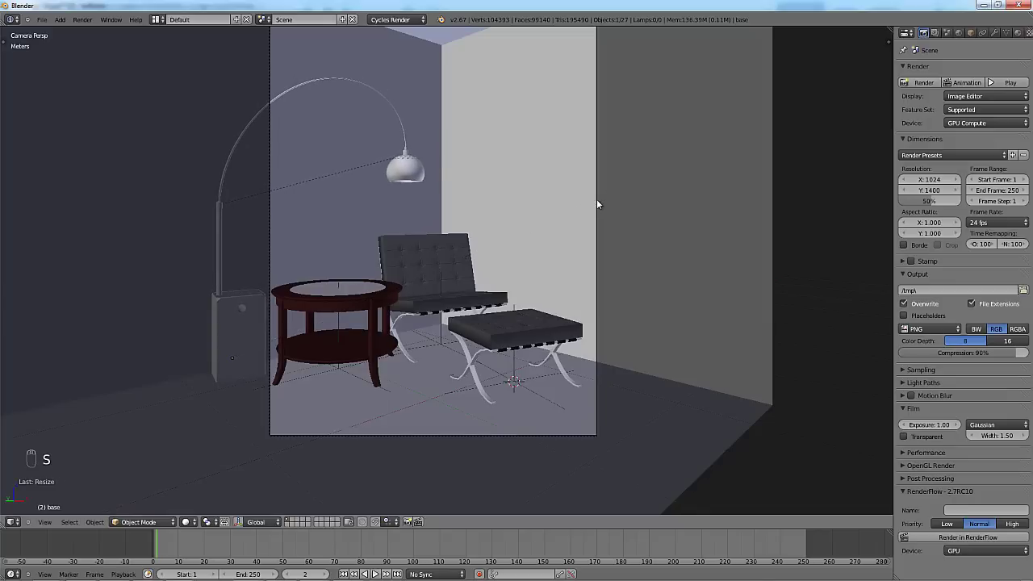
Select the camera and enable the Thirds composition guide in its display settings.
{"action": "right_click", "coordinate": [596, 198]}
{"action": "middle_click_drag", "start_coordinate": [615, 195], "coordinate": [607, 241], "text": "shift"}
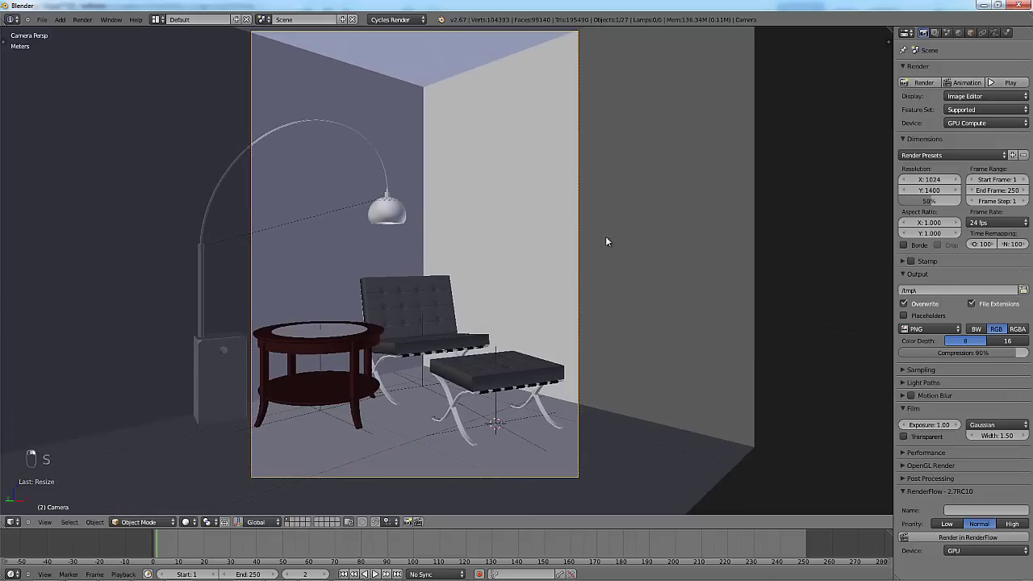
{"action": "left_click", "coordinate": [994, 32]}
{"action": "left_click", "coordinate": [996, 242]}
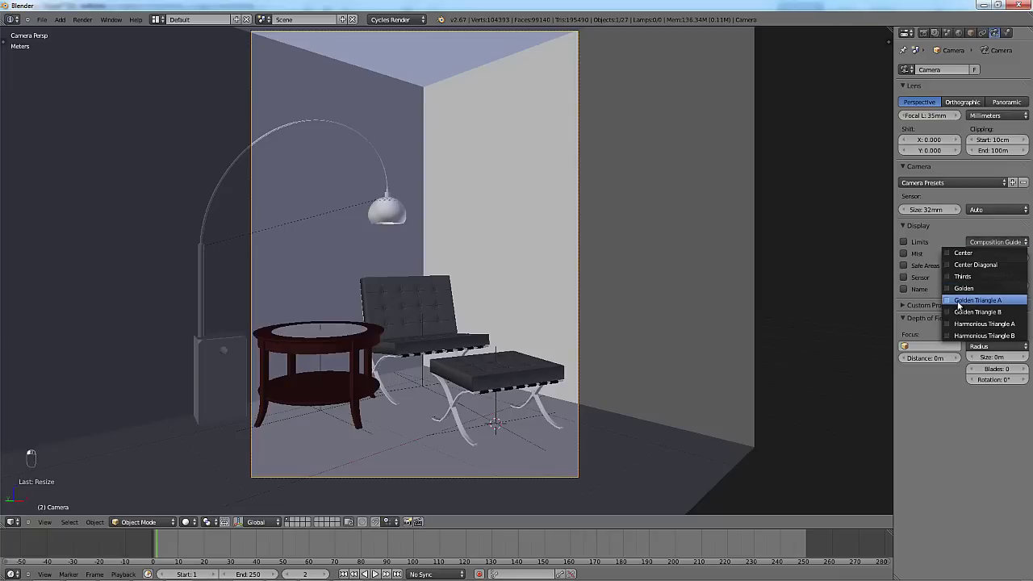
{"action": "left_click", "coordinate": [961, 277]}
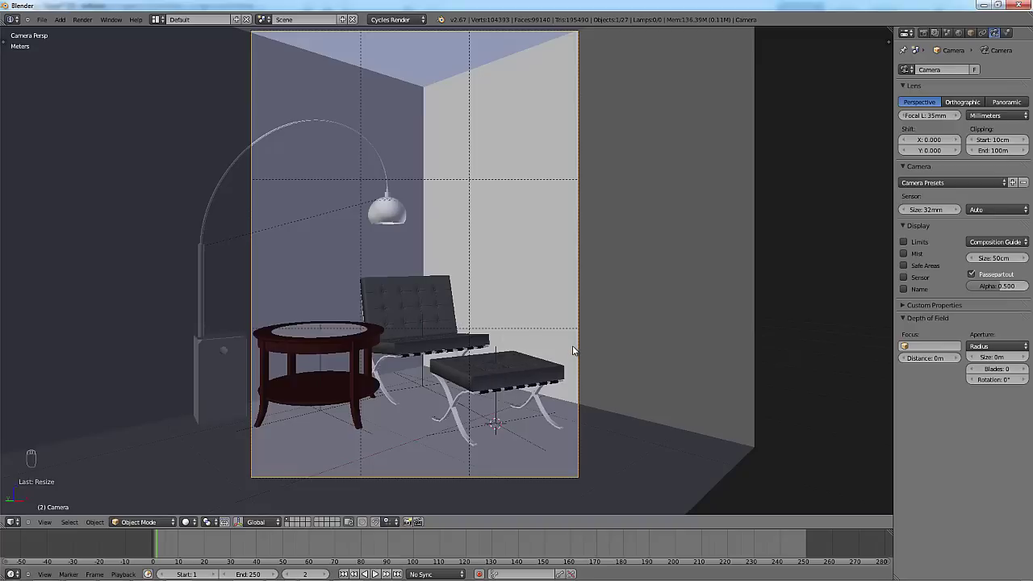
Lower the camera about 9 cm along the global Z axis to reframe the furniture against the thirds guide.
{"action": "key", "text": "g"}
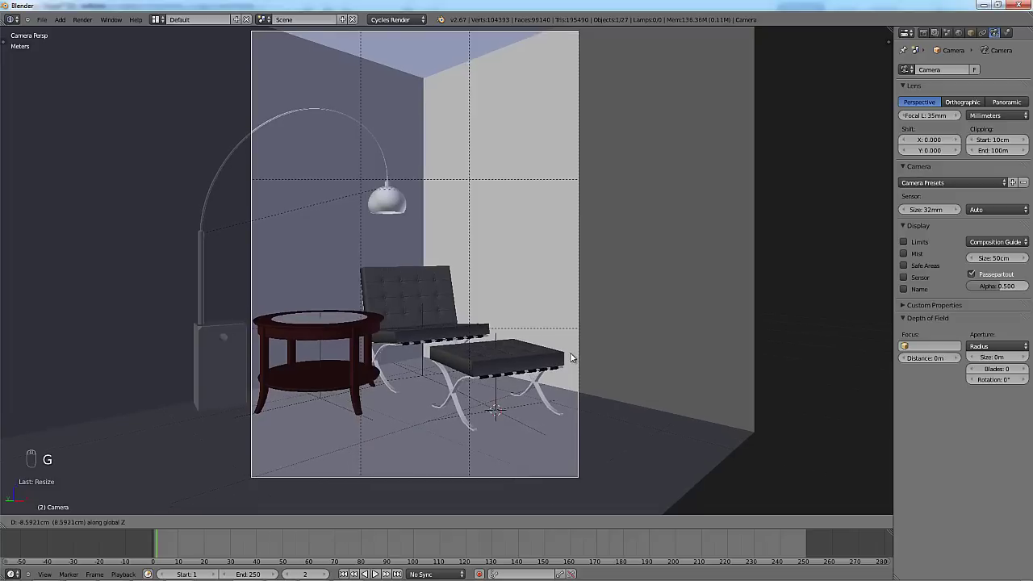
{"action": "left_click", "coordinate": [570, 358]}
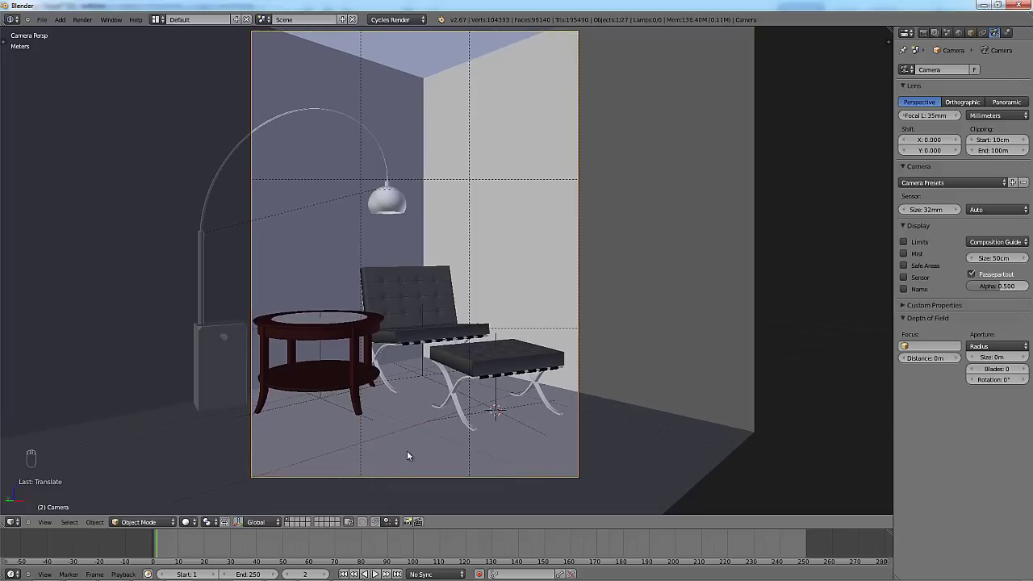
Append the Canvas - Dry Paint Smudge group from the Artwork - Dry Paint Smudge.blend file.
{"action": "key", "text": "shift+F1"}
{"action": "left_click", "coordinate": [164, 84]}
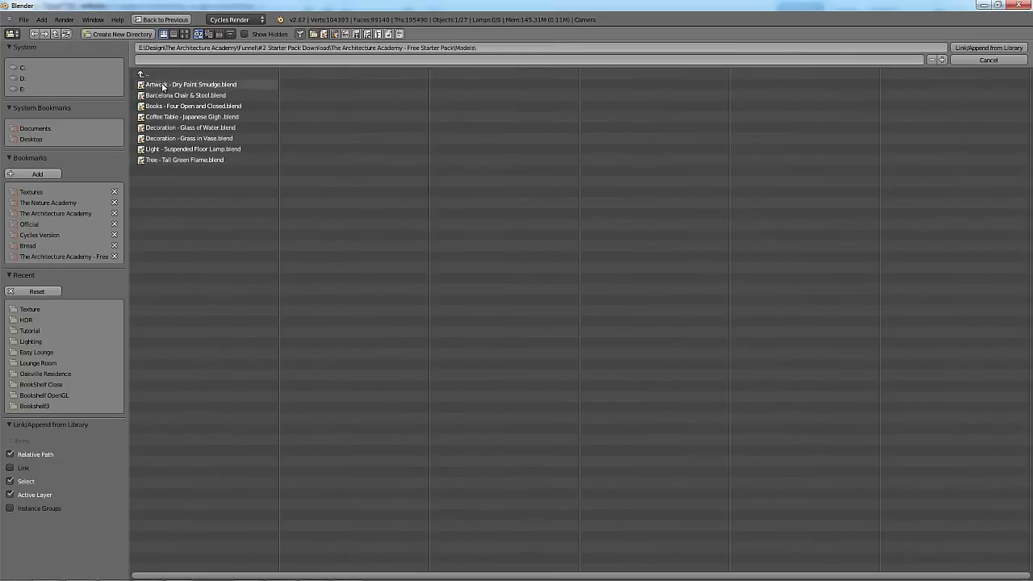
{"action": "left_click", "coordinate": [178, 86]}
{"action": "left_click", "coordinate": [188, 96]}
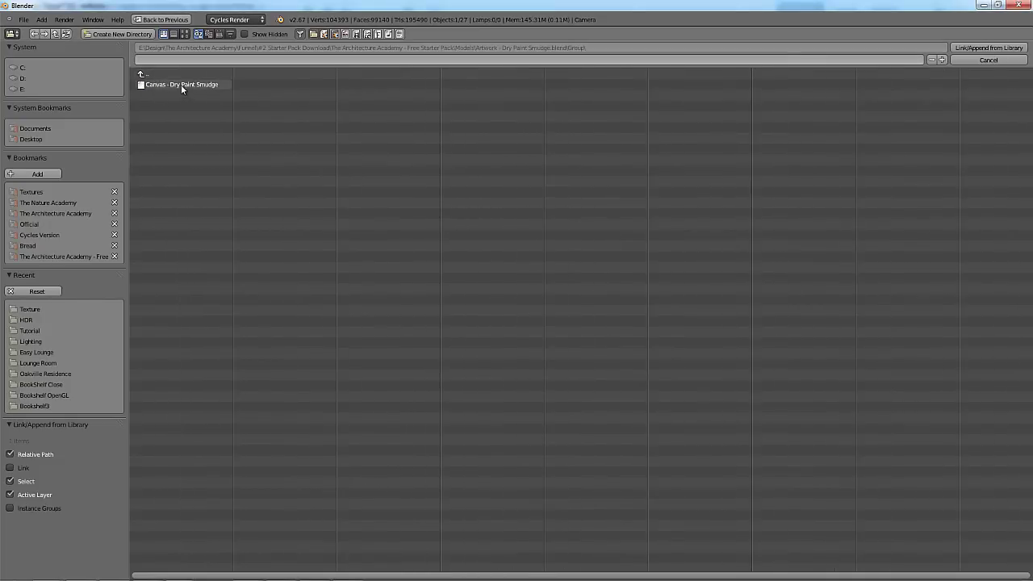
{"action": "left_click", "coordinate": [180, 85]}
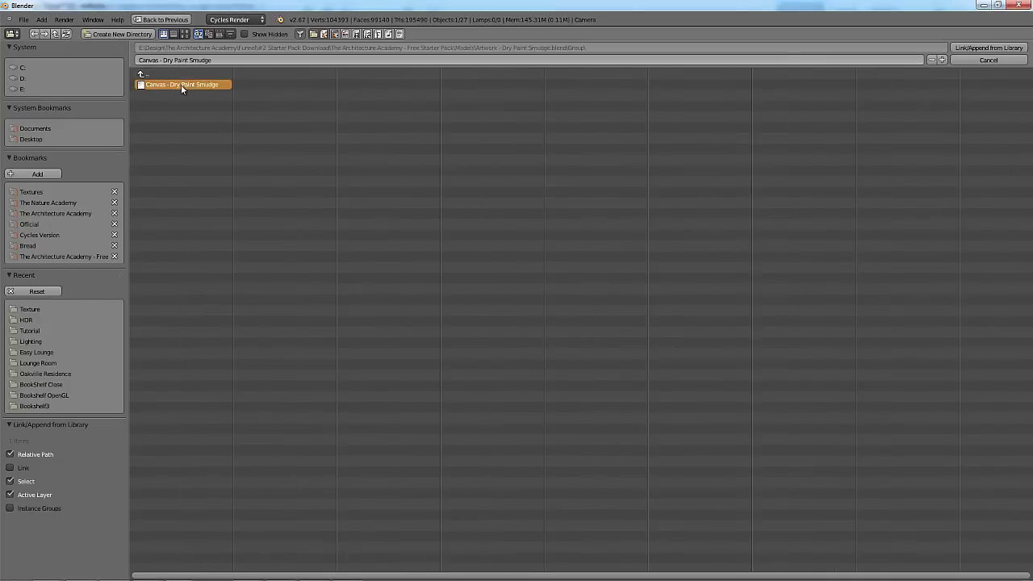
{"action": "left_click", "coordinate": [988, 48]}
Set the snap element to Face and snap the canvas onto the back wall above the coffee table.
{"action": "key", "text": "g"}
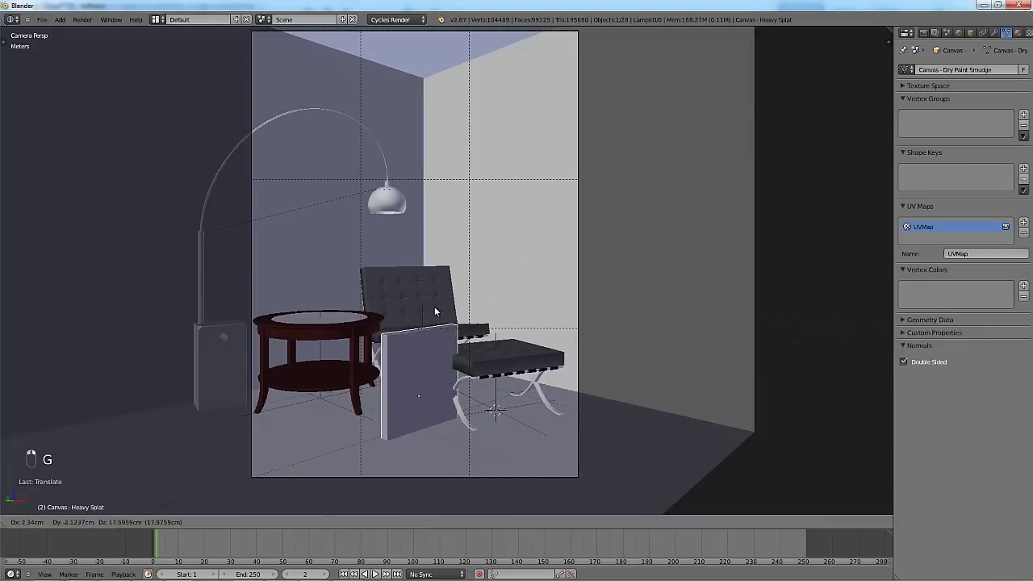
{"action": "left_click", "coordinate": [472, 170]}
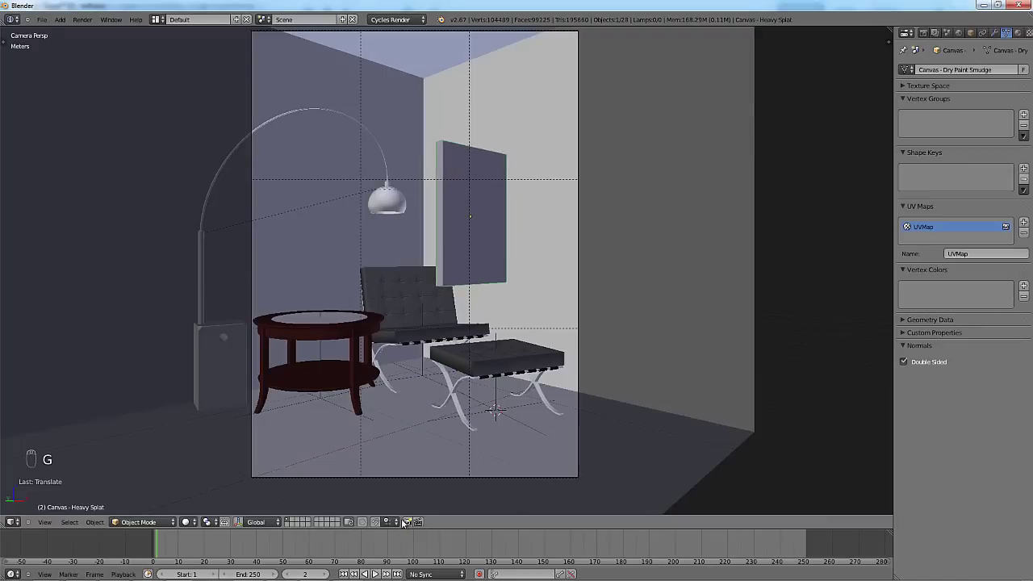
{"action": "left_click", "coordinate": [388, 522]}
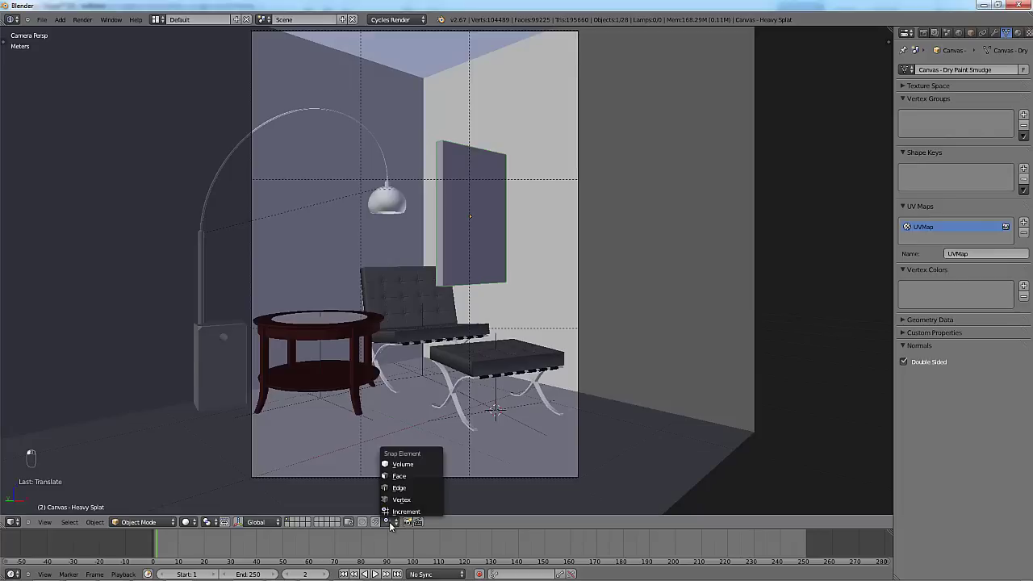
{"action": "left_click", "coordinate": [403, 479]}
{"action": "key", "text": "g"}
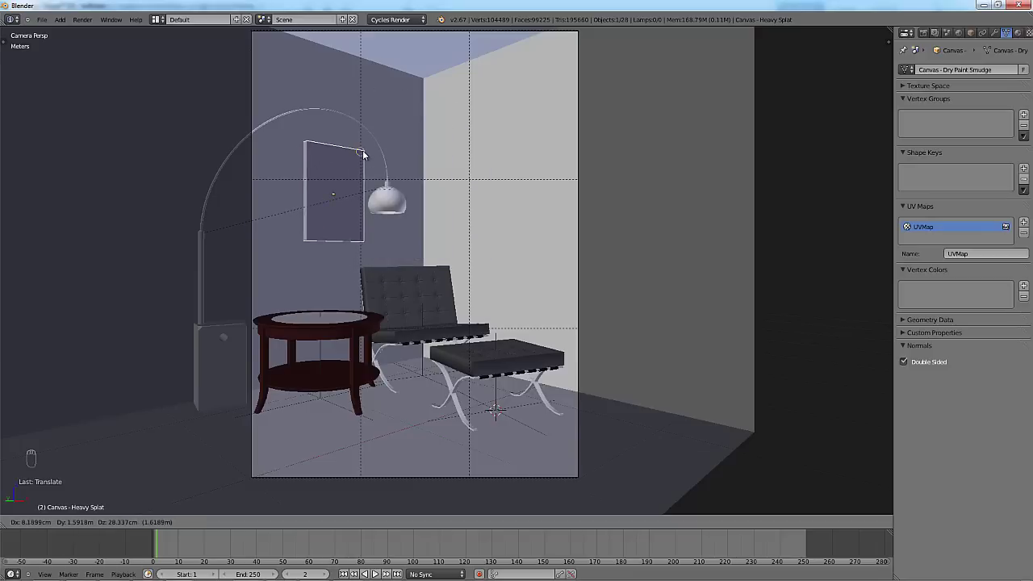
{"action": "left_click", "coordinate": [333, 234]}
Set the snap element to Increment and shift the canvas along the global X axis toward the lamp shade.
{"action": "left_click", "coordinate": [424, 517]}
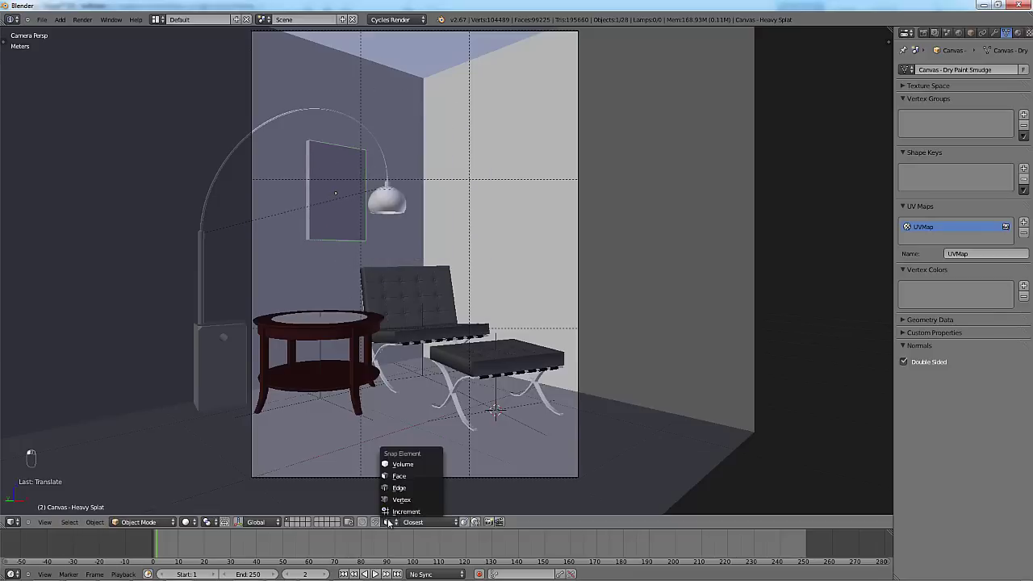
{"action": "left_click", "coordinate": [407, 509]}
{"action": "key", "text": "g"}
{"action": "key", "text": "y"}
{"action": "key", "text": "x"}
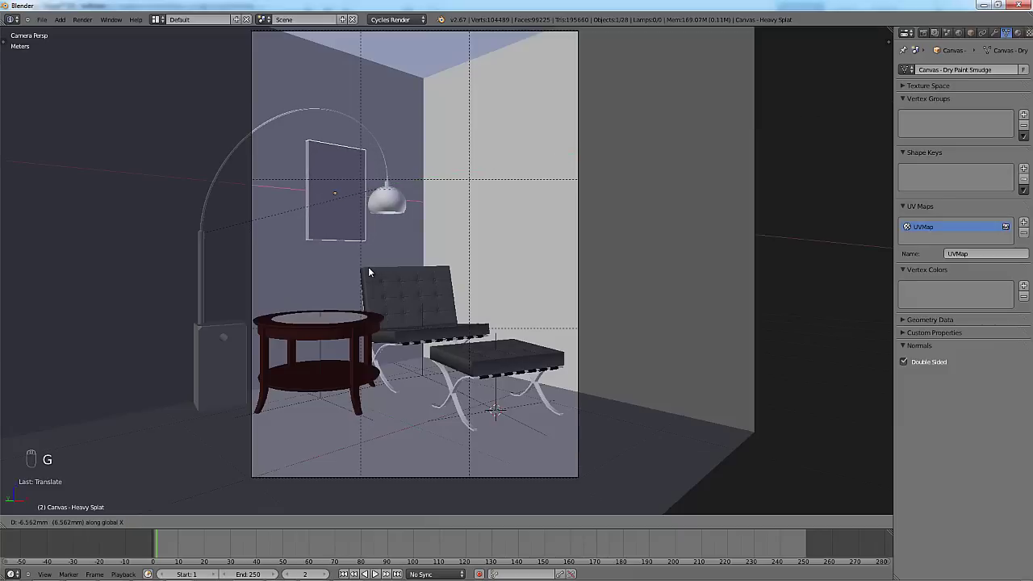
{"action": "left_click", "coordinate": [368, 272]}
{"action": "key", "text": "g"}
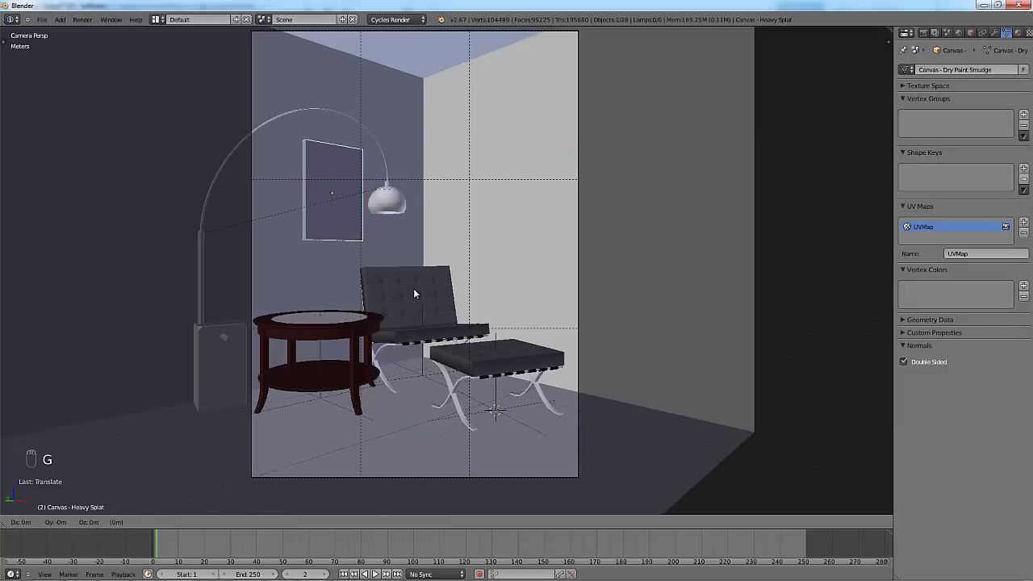
{"action": "key", "text": "x"}
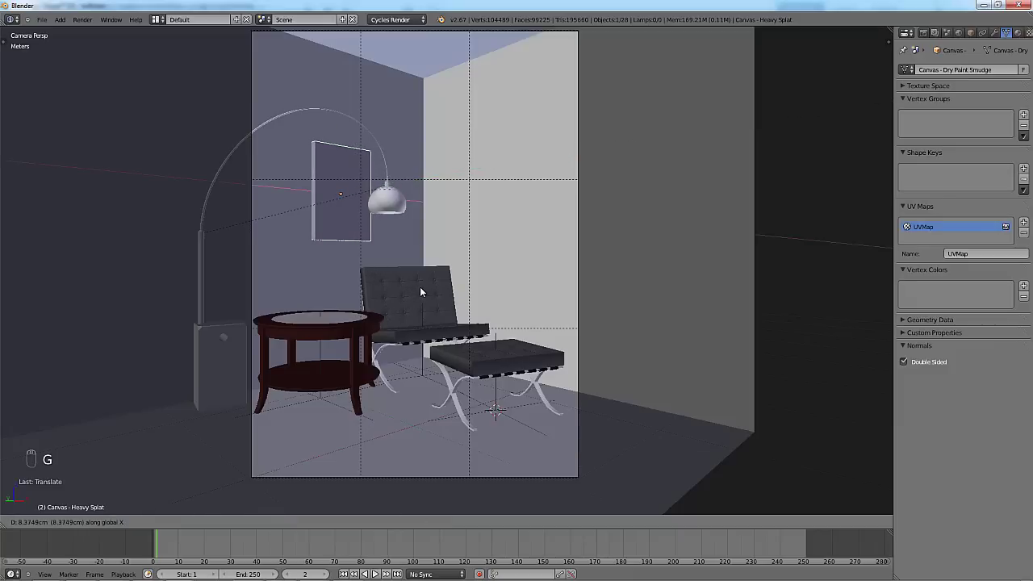
{"action": "left_click", "coordinate": [419, 286]}
Raise the canvas slightly on the back wall and fine-tune its position along the X axis.
{"action": "key", "text": "g"}
{"action": "key", "text": "z"}
{"action": "left_click", "coordinate": [421, 277]}
{"action": "key", "text": "g"}
{"action": "key", "text": "x"}
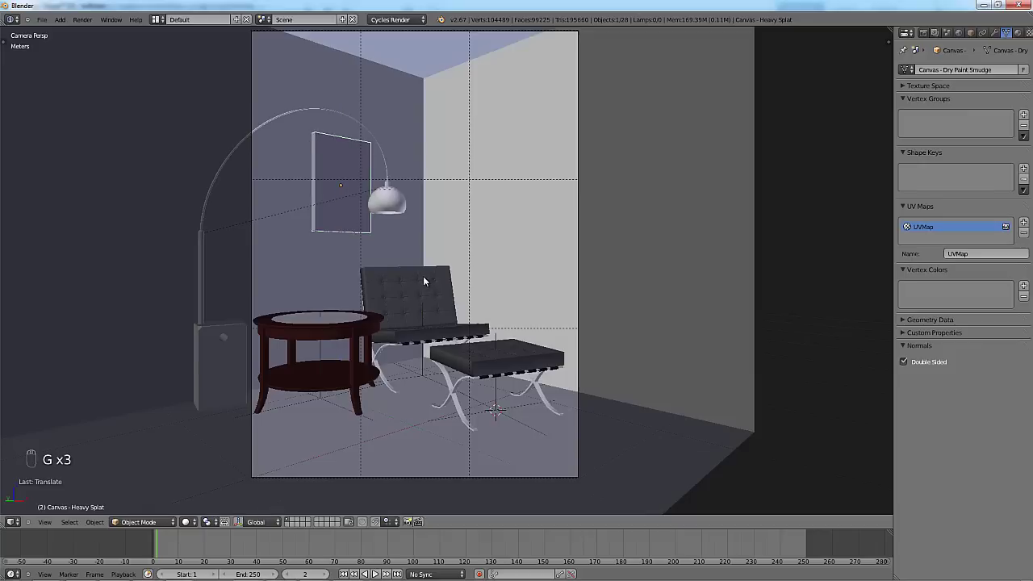
{"action": "left_click", "coordinate": [420, 276]}
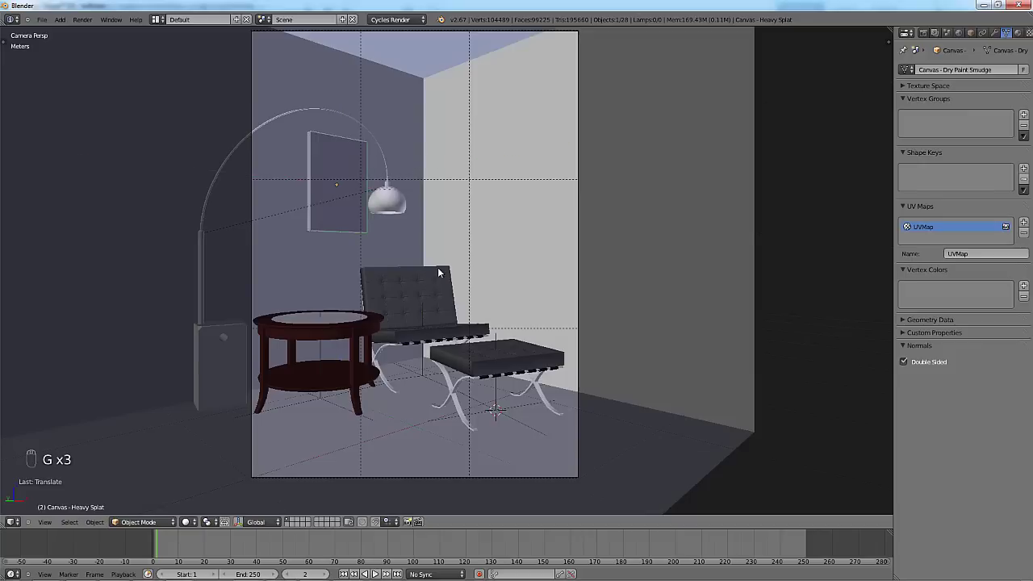
{"action": "key", "text": "g"}
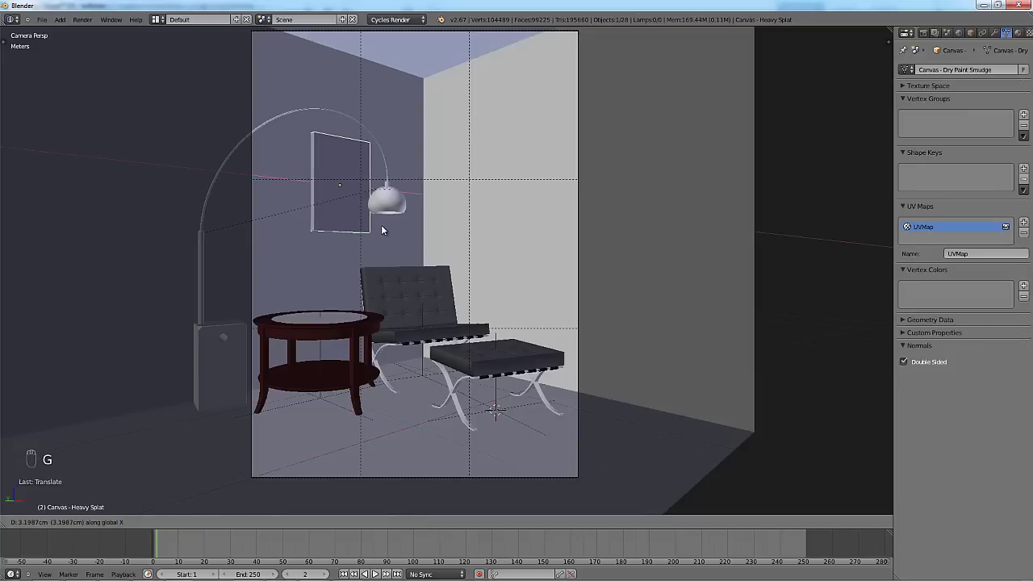
{"action": "left_click", "coordinate": [421, 288]}
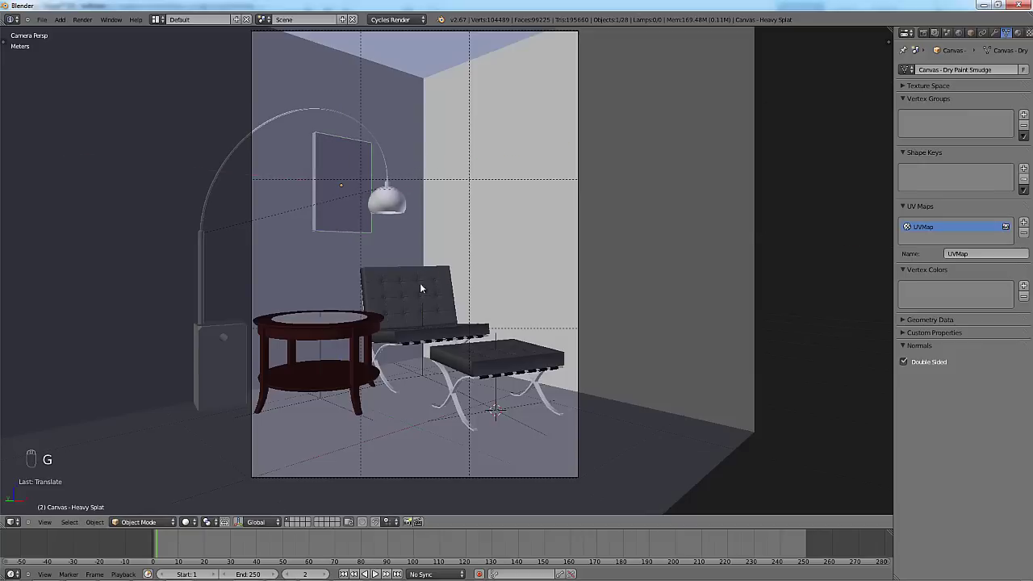
Scale the canvas up slightly and move it about 5 cm higher on the wall.
{"action": "left_click", "coordinate": [387, 521]}
{"action": "middle_click_drag", "start_coordinate": [544, 307], "coordinate": [528, 302], "text": "shift"}
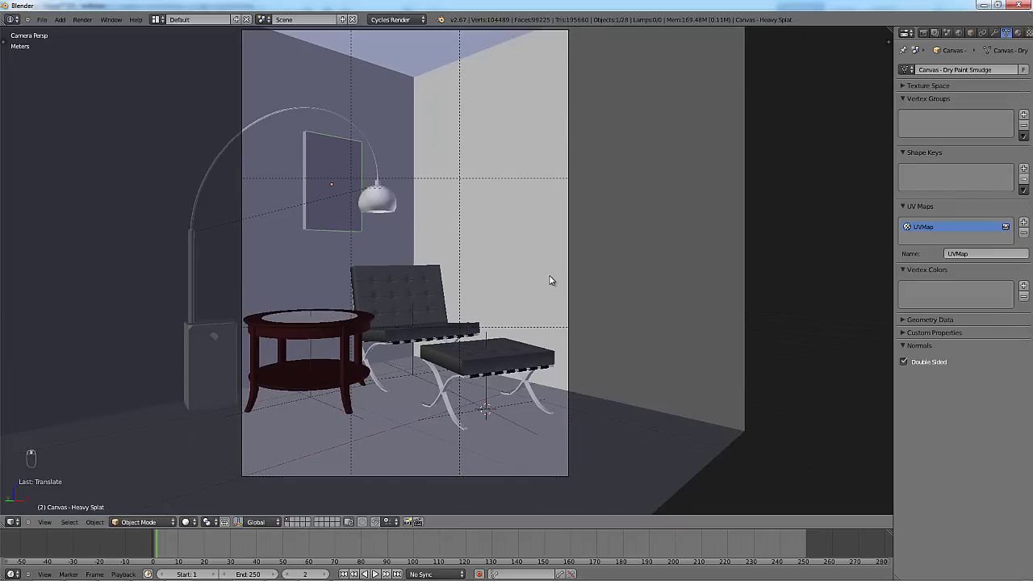
{"action": "key", "text": "s"}
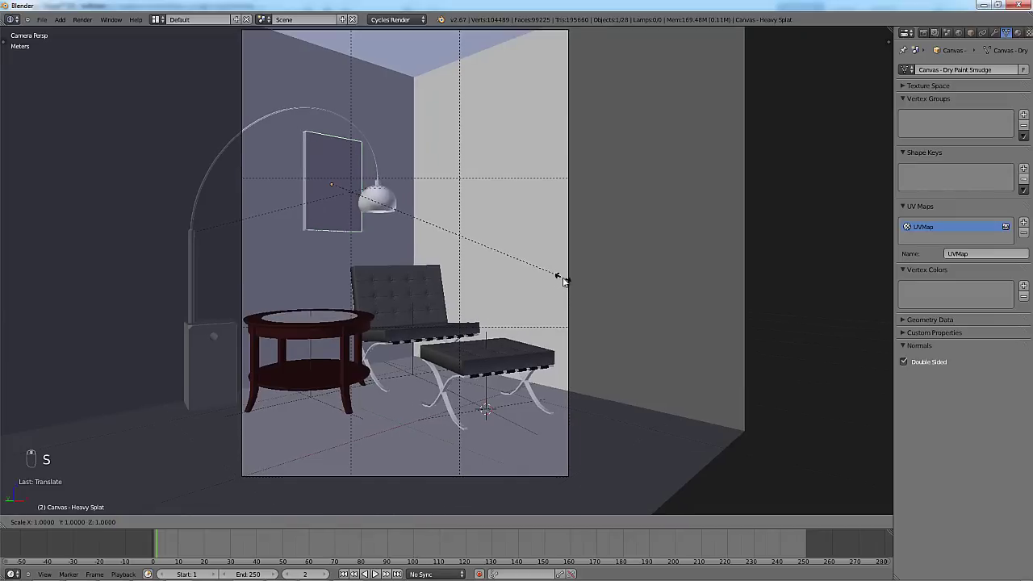
{"action": "left_click", "coordinate": [575, 288]}
{"action": "key", "text": "g"}
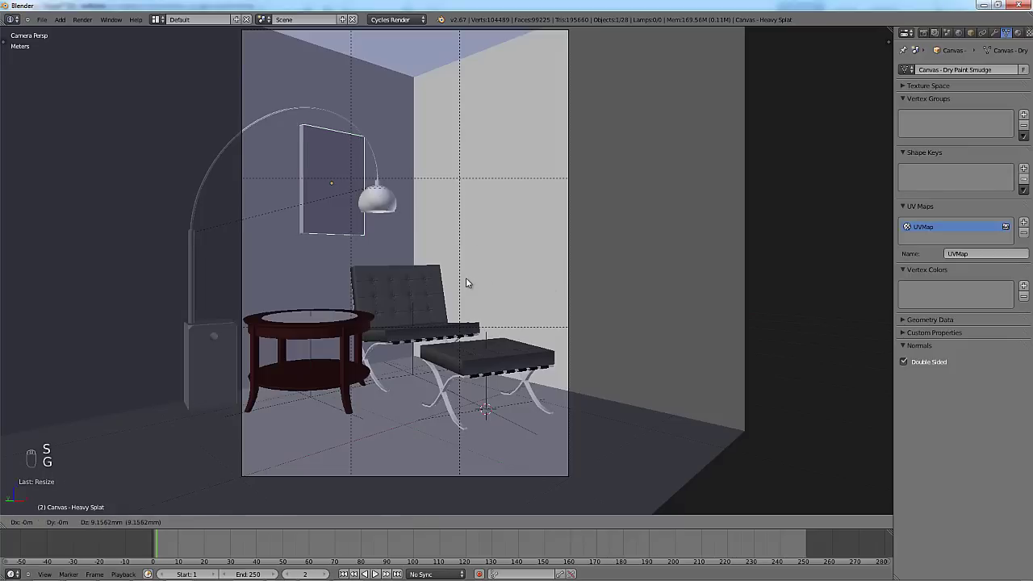
{"action": "key", "text": "z"}
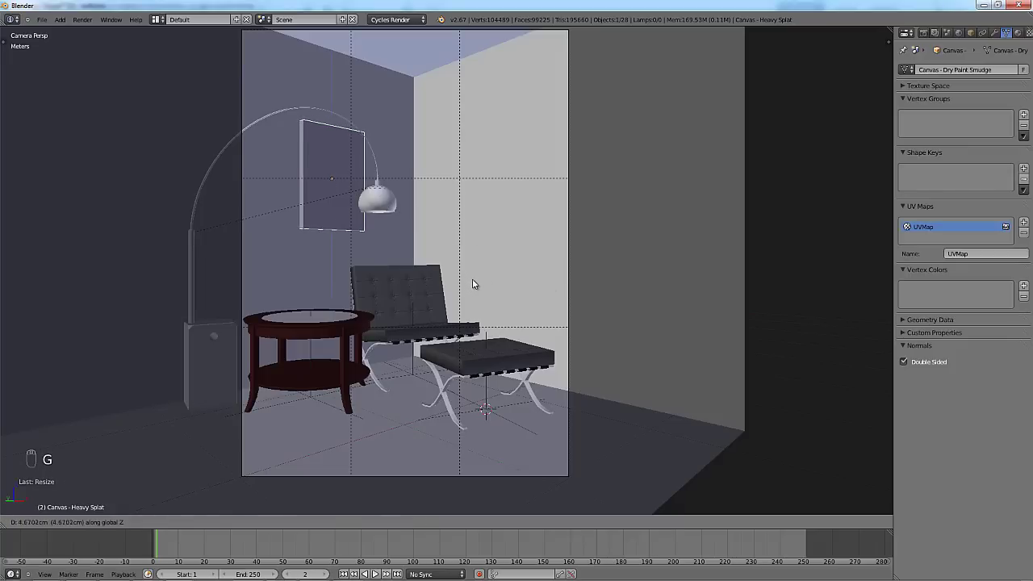
{"action": "left_click", "coordinate": [472, 280]}
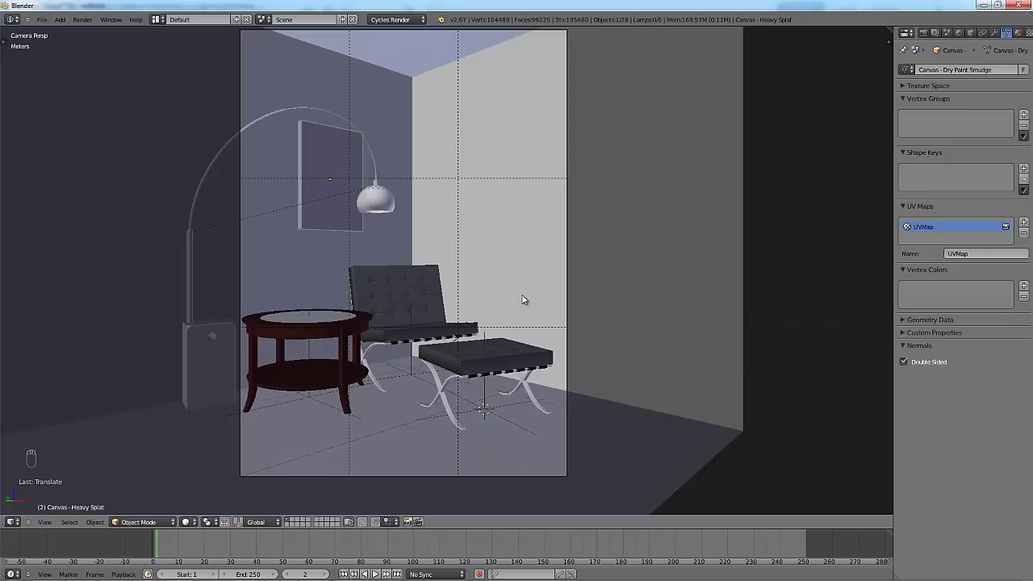
{"action": "scroll", "coordinate": [522, 300], "scroll_direction": "down", "scroll_amount": 2}
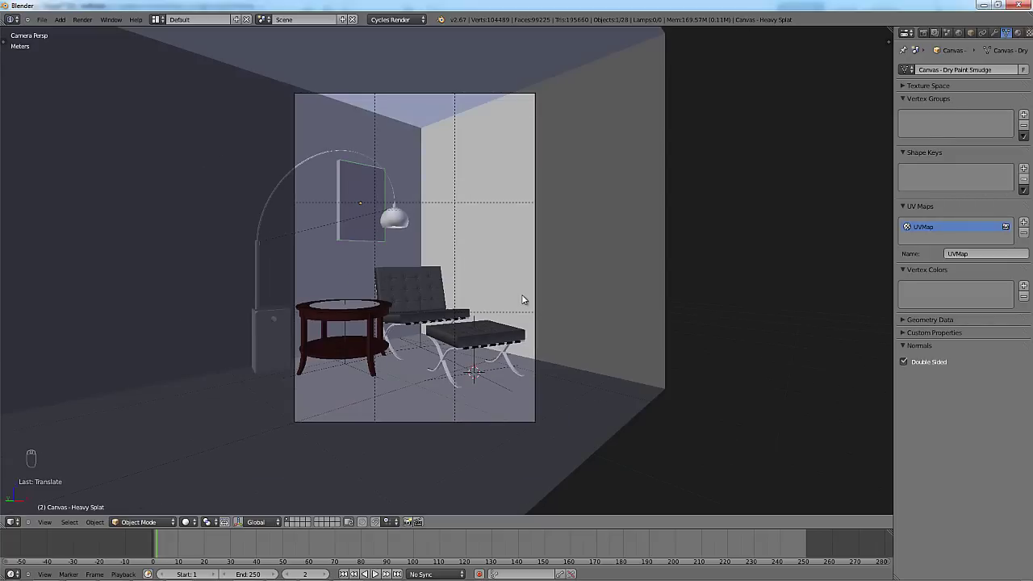
{"action": "key", "text": "a"}
{"action": "right_click", "coordinate": [427, 312]}
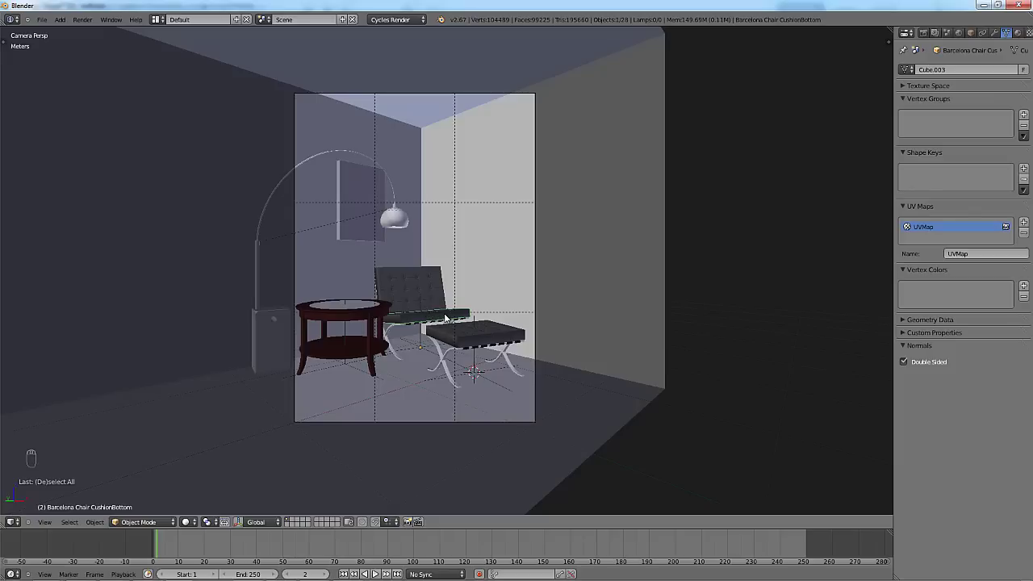
{"action": "scroll", "coordinate": [445, 319], "scroll_direction": "up", "scroll_amount": 2}
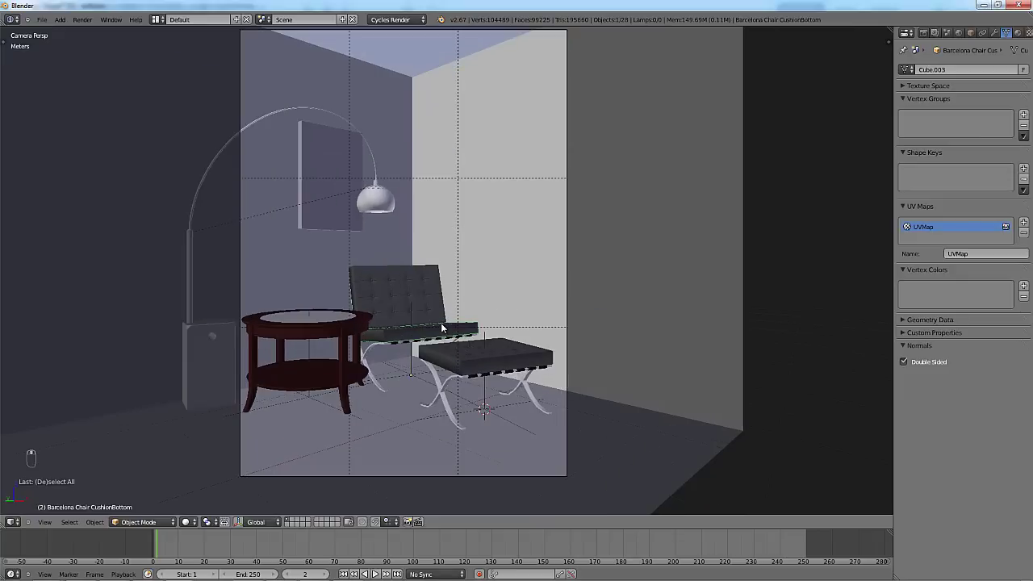
{"action": "middle_click_drag", "start_coordinate": [444, 322], "coordinate": [457, 333], "text": "shift"}
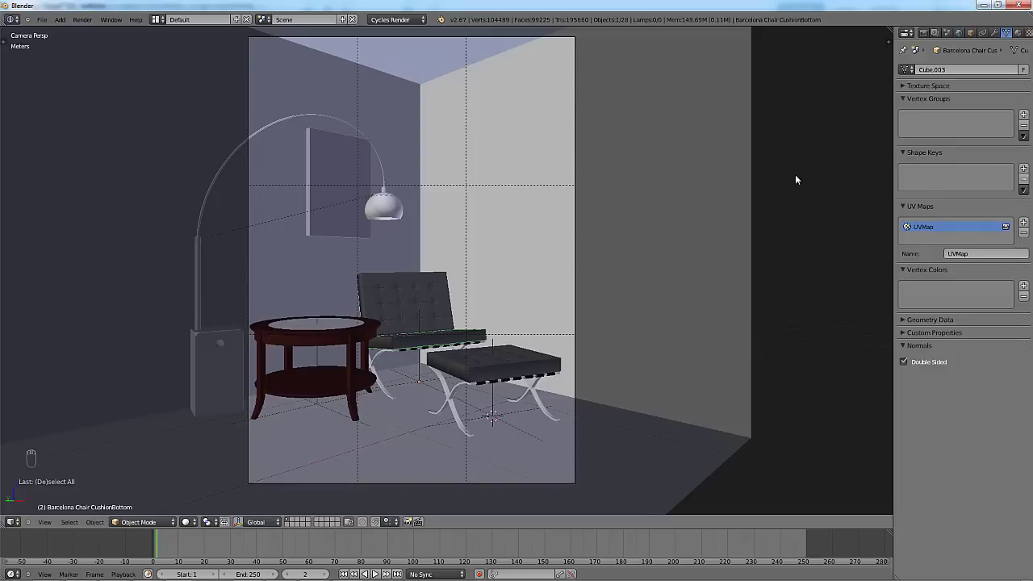
Enable nodes for the world surface and set its background colour to an Environment Texture.
{"action": "left_click", "coordinate": [959, 34]}
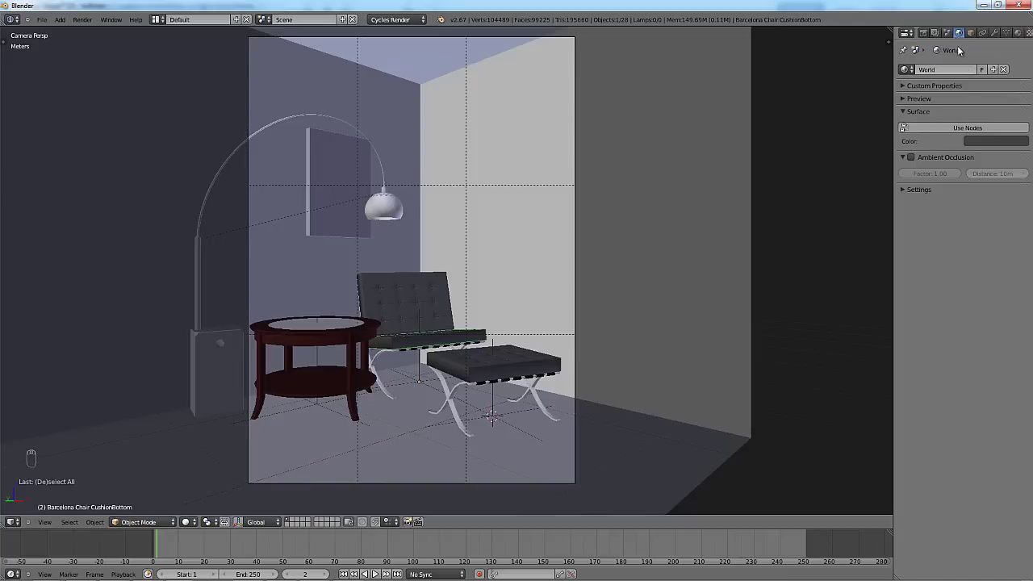
{"action": "left_click", "coordinate": [960, 128]}
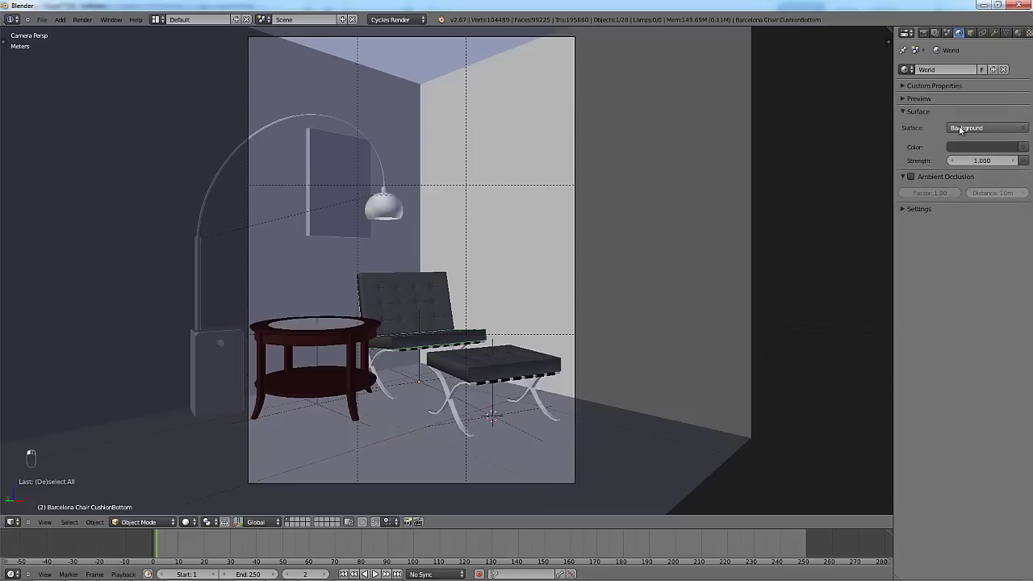
{"action": "left_click", "coordinate": [1024, 149]}
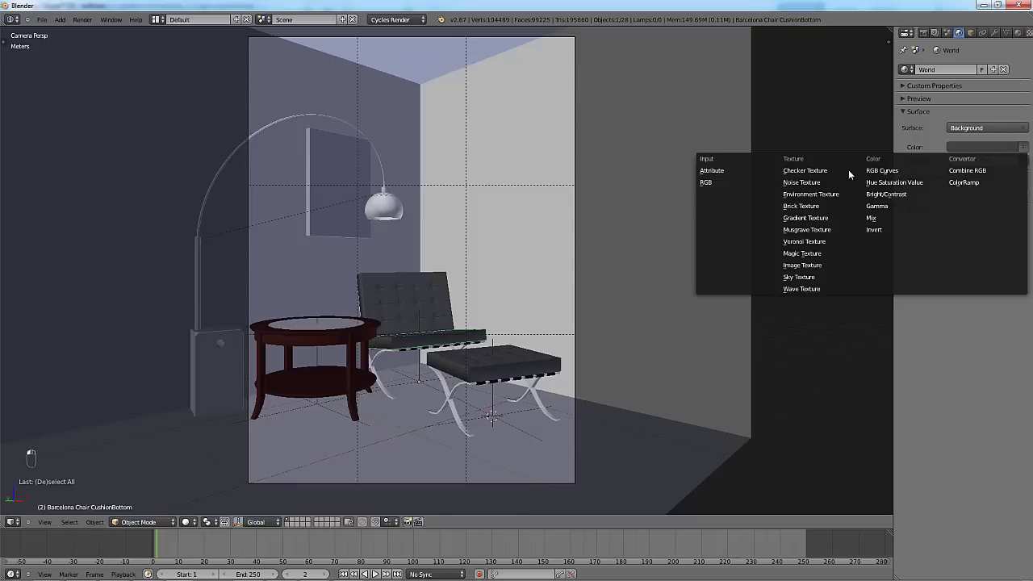
{"action": "left_click", "coordinate": [815, 195]}
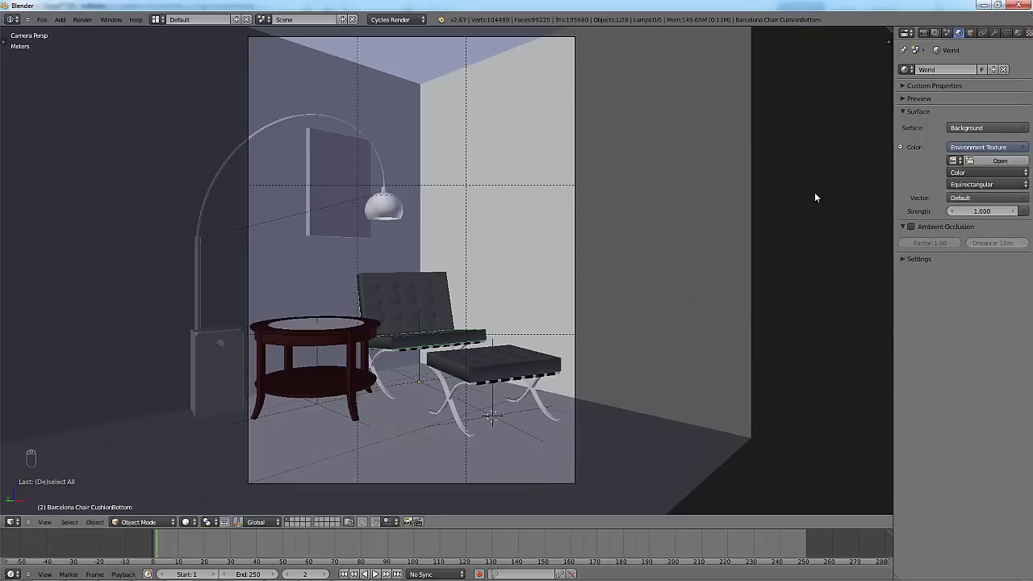
Load 014_Half.jpg from the starter pack's HDR folder as the world's environment image.
{"action": "left_click", "coordinate": [981, 162]}
{"action": "left_click", "coordinate": [89, 257]}
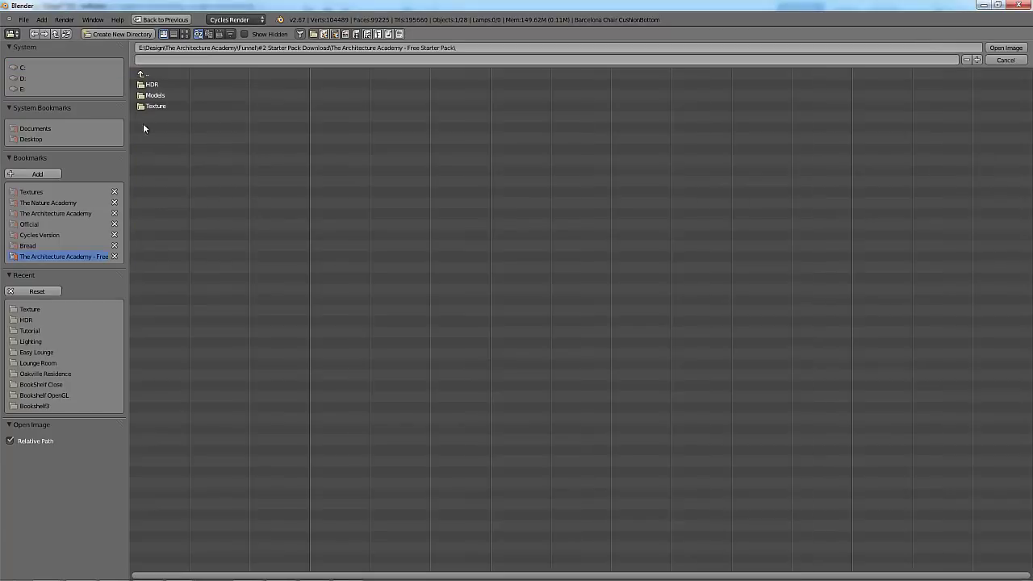
{"action": "left_click", "coordinate": [157, 84]}
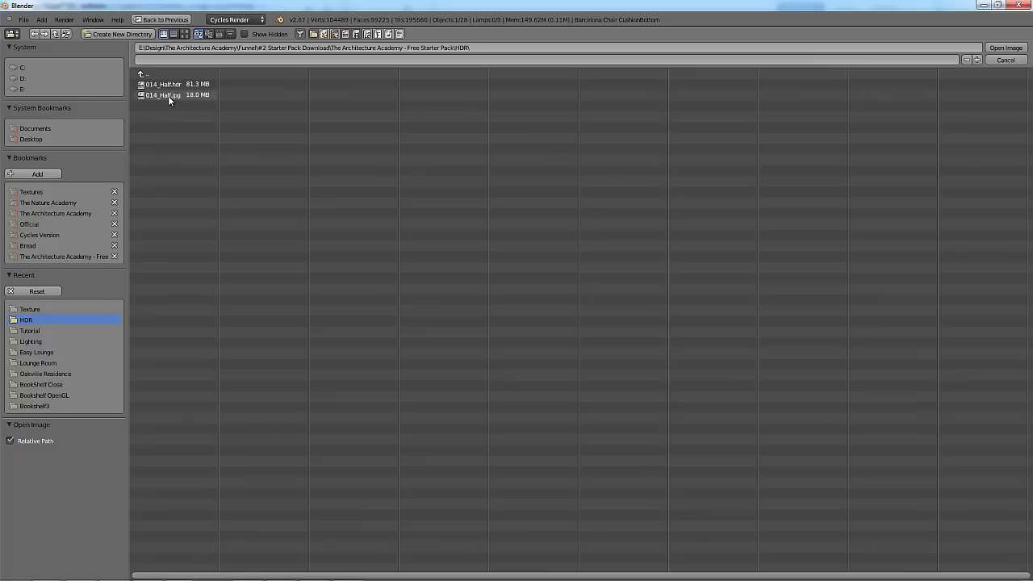
{"action": "left_click", "coordinate": [169, 97]}
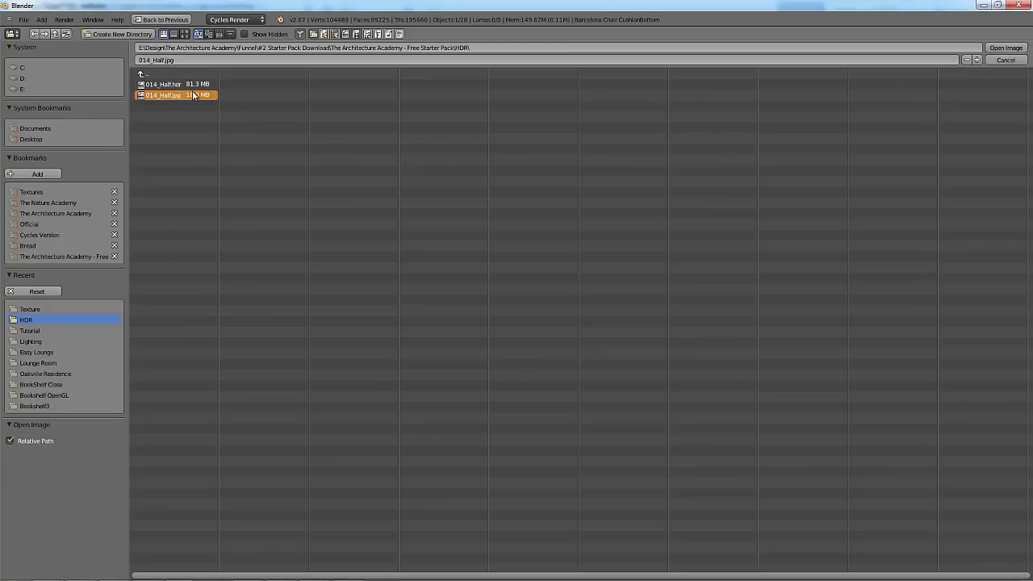
{"action": "left_click", "coordinate": [1001, 47]}
Preview the scene with Rendered viewport shading and set a render border around the camera frame.
{"action": "scroll", "coordinate": [539, 314], "scroll_direction": "down", "scroll_amount": 2}
{"action": "right_click", "coordinate": [519, 257]}
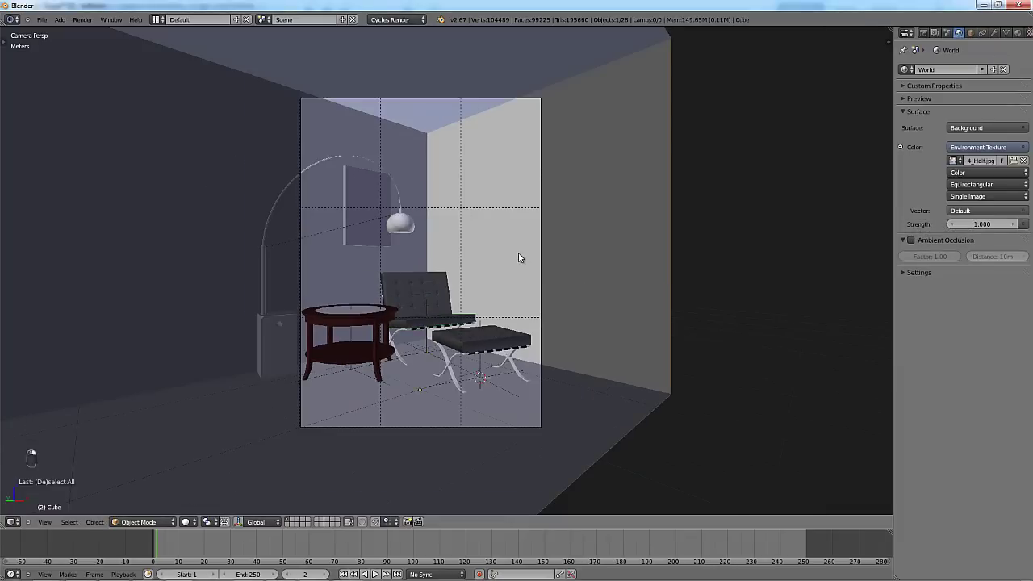
{"action": "left_click", "coordinate": [186, 522]}
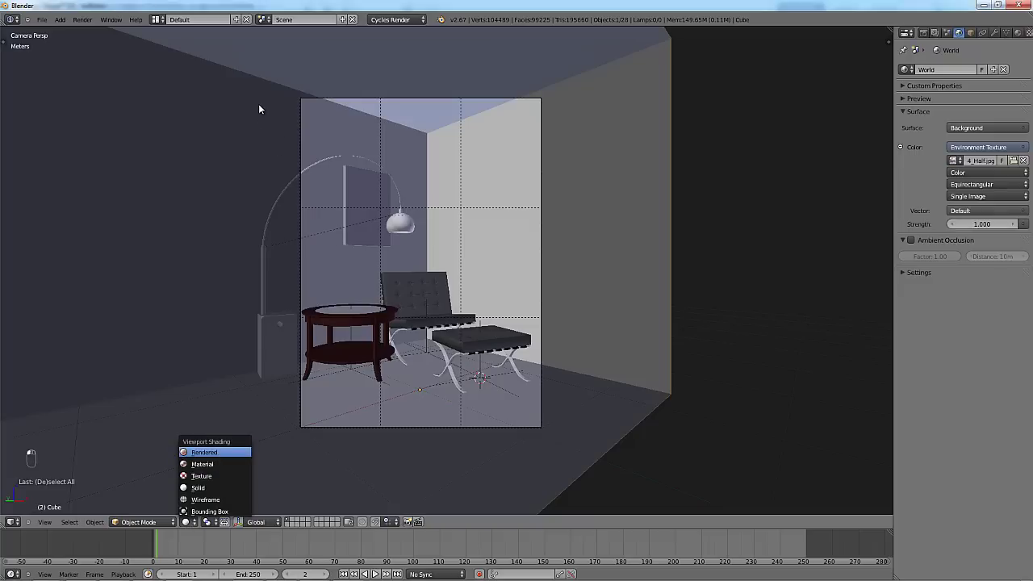
{"action": "key", "text": "shift+b"}
{"action": "mouse_move", "coordinate": [258, 105]}
{"action": "left_mouse_down"}
{"action": "mouse_move", "coordinate": [578, 337]}
{"action": "mouse_move", "coordinate": [619, 429]}
{"action": "left_mouse_up"}
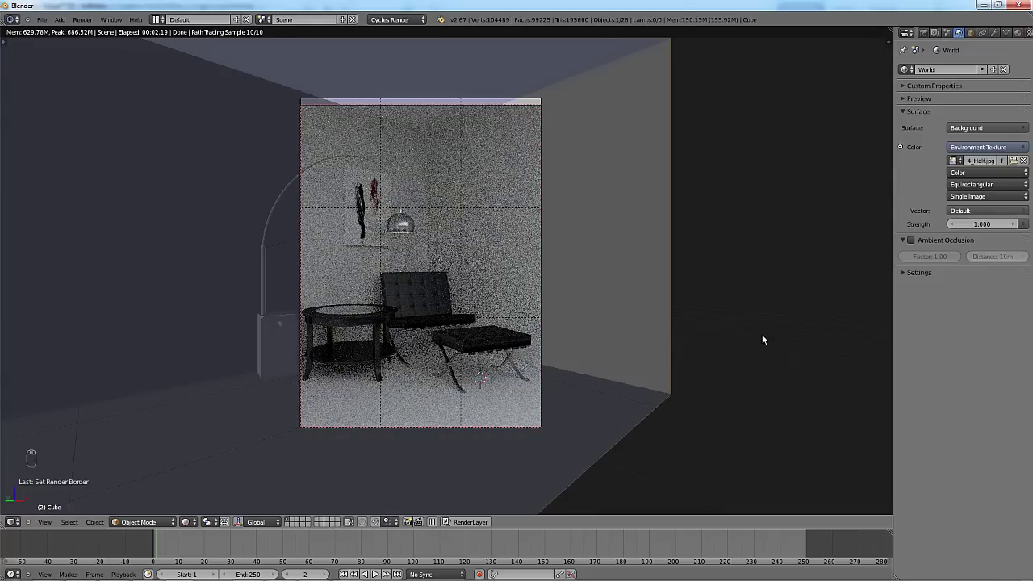
Examine the room box against the surrounding environment in the rendered preview, and return to the camera view in Solid shading.
{"action": "key", "text": "ctrl+alt+b"}
{"action": "scroll", "coordinate": [711, 333], "scroll_direction": "down", "scroll_amount": 5}
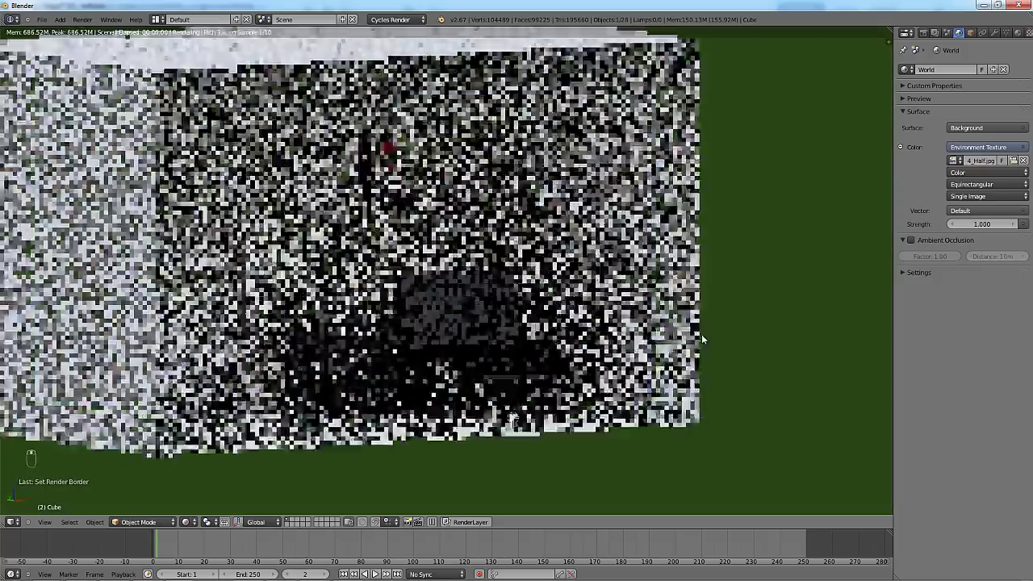
{"action": "key", "text": "KP_5"}
{"action": "scroll", "coordinate": [700, 330], "scroll_direction": "down", "scroll_amount": 4}
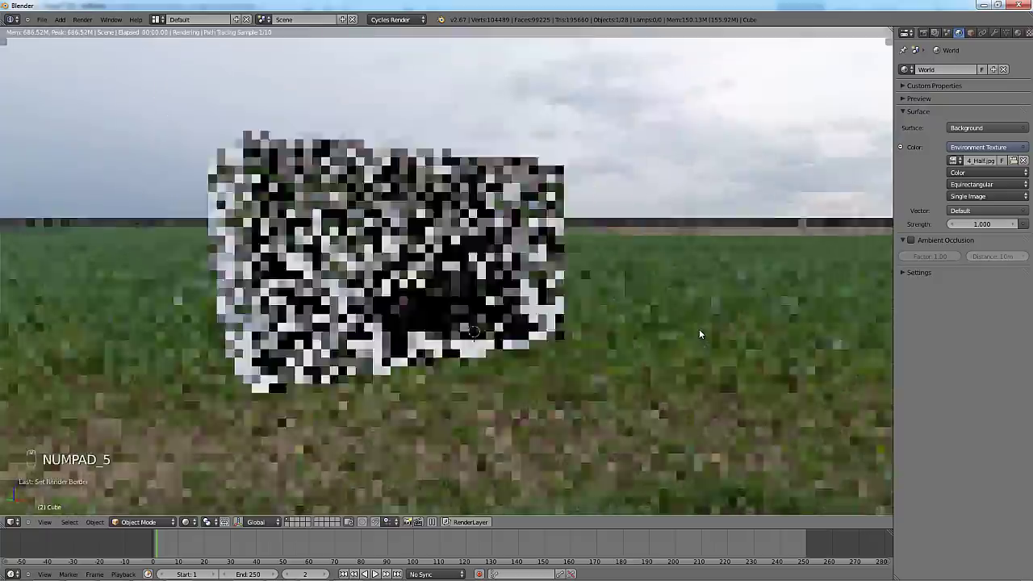
{"action": "middle_click_drag", "start_coordinate": [629, 304], "coordinate": [434, 334]}
{"action": "key", "text": "KP_0"}
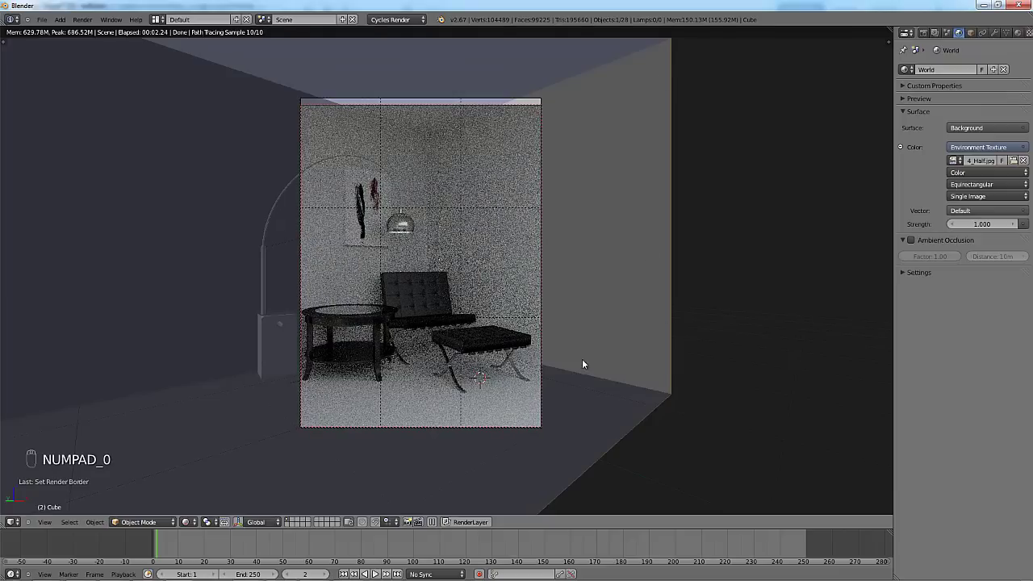
{"action": "key", "text": "KP_0"}
{"action": "key", "text": "KP_0"}
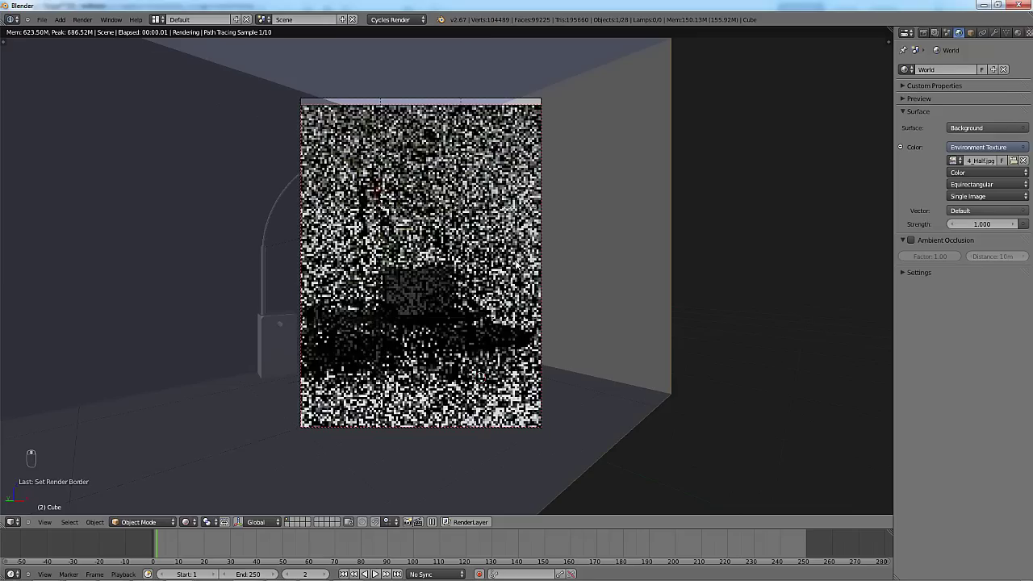
{"action": "left_click", "coordinate": [186, 522]}
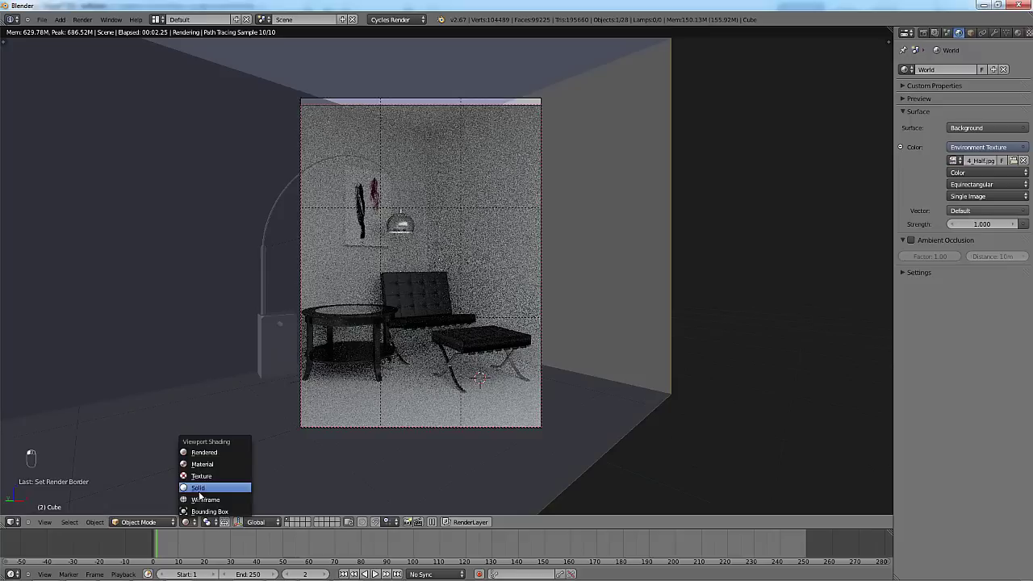
{"action": "left_click", "coordinate": [199, 490]}
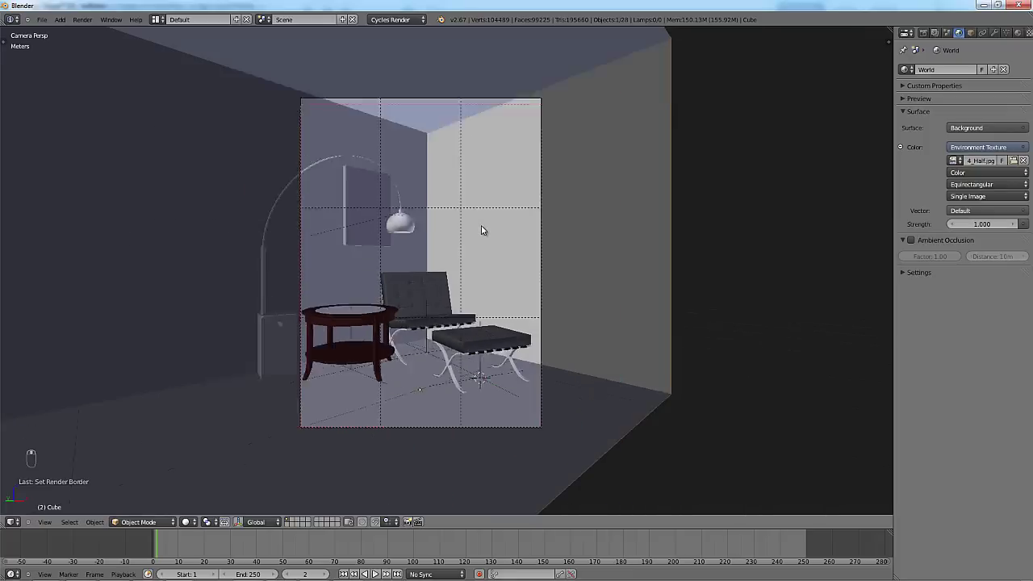
Select the four upper corner vertices of the room and separate the ceiling face into its own object.
{"action": "scroll", "coordinate": [481, 226], "scroll_direction": "down", "scroll_amount": 2}
{"action": "key", "text": "Tab"}
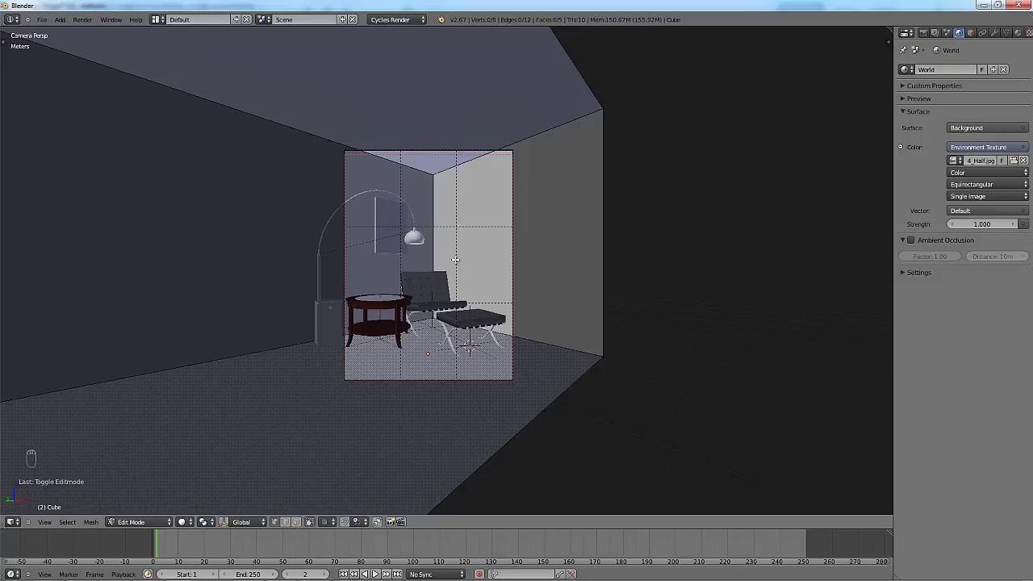
{"action": "right_click", "coordinate": [420, 166]}
{"action": "right_click", "coordinate": [601, 103]}
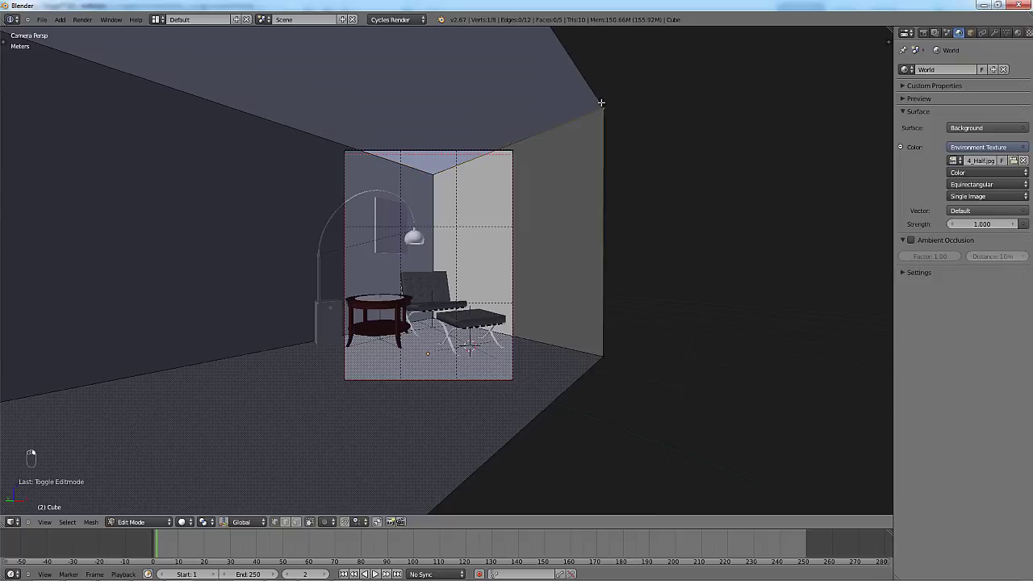
{"action": "right_click", "coordinate": [439, 170], "text": "shift"}
{"action": "key", "text": "KP_1"}
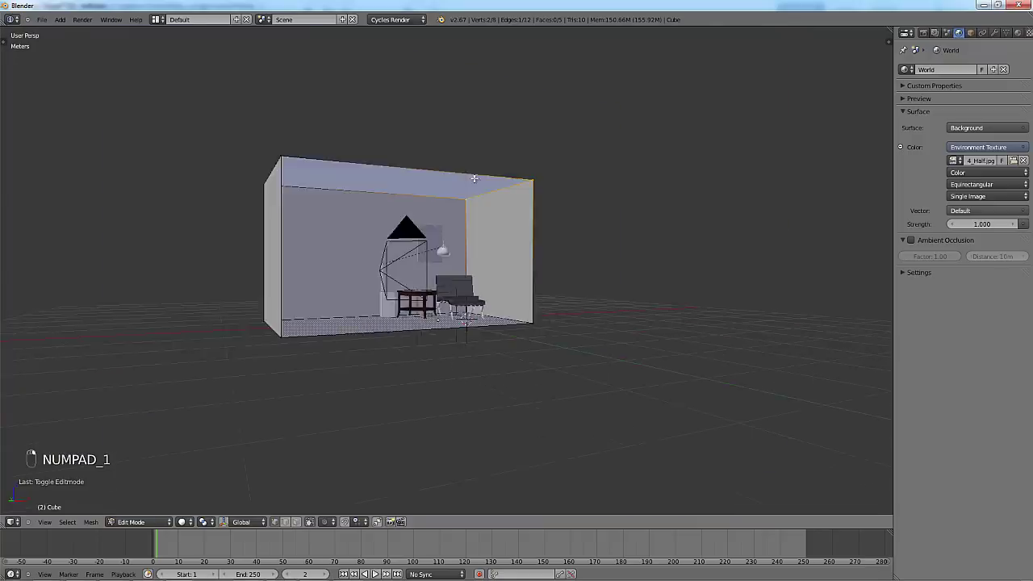
{"action": "key", "text": "z"}
{"action": "key", "text": "b"}
{"action": "left_click_drag", "start_coordinate": [336, 203], "coordinate": [393, 243]}
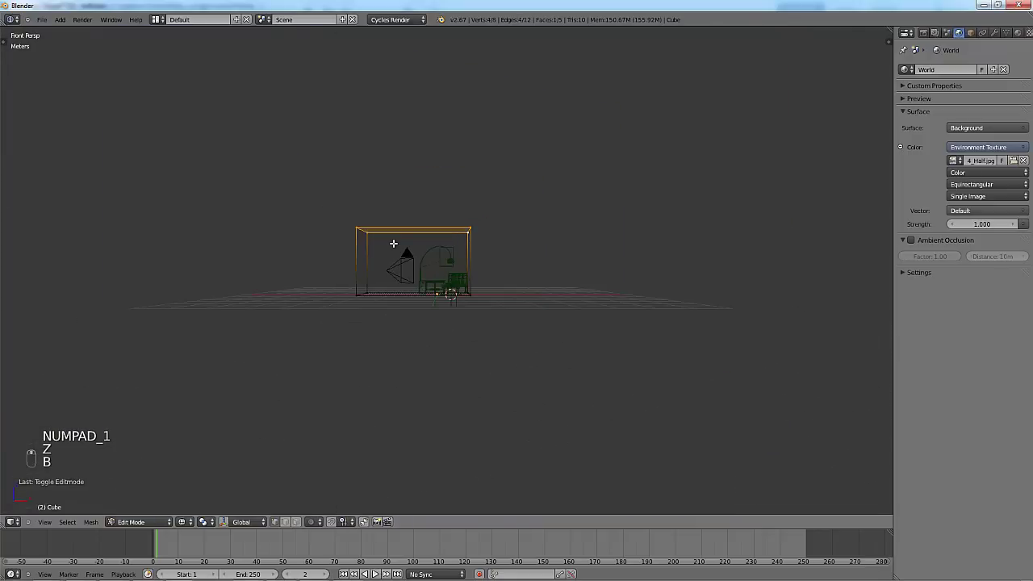
{"action": "scroll", "coordinate": [396, 243], "scroll_direction": "up", "scroll_amount": 4}
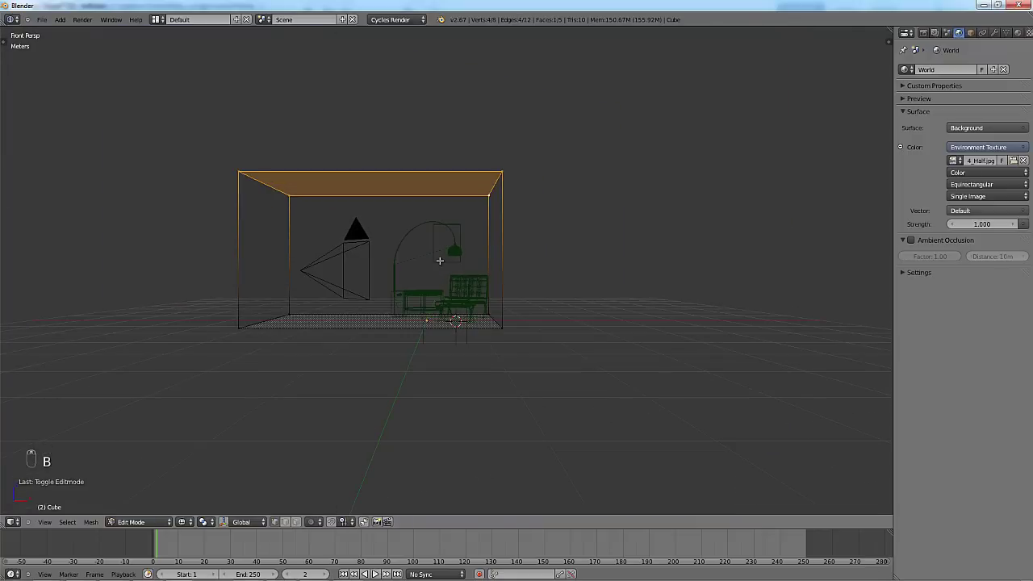
{"action": "mouse_move", "coordinate": [440, 260]}
{"action": "middle_mouse_down"}
{"action": "mouse_move", "coordinate": [479, 262]}
{"action": "mouse_move", "coordinate": [309, 278]}
{"action": "mouse_move", "coordinate": [435, 268]}
{"action": "middle_mouse_up"}
{"action": "middle_click_drag", "start_coordinate": [523, 284], "coordinate": [536, 282]}
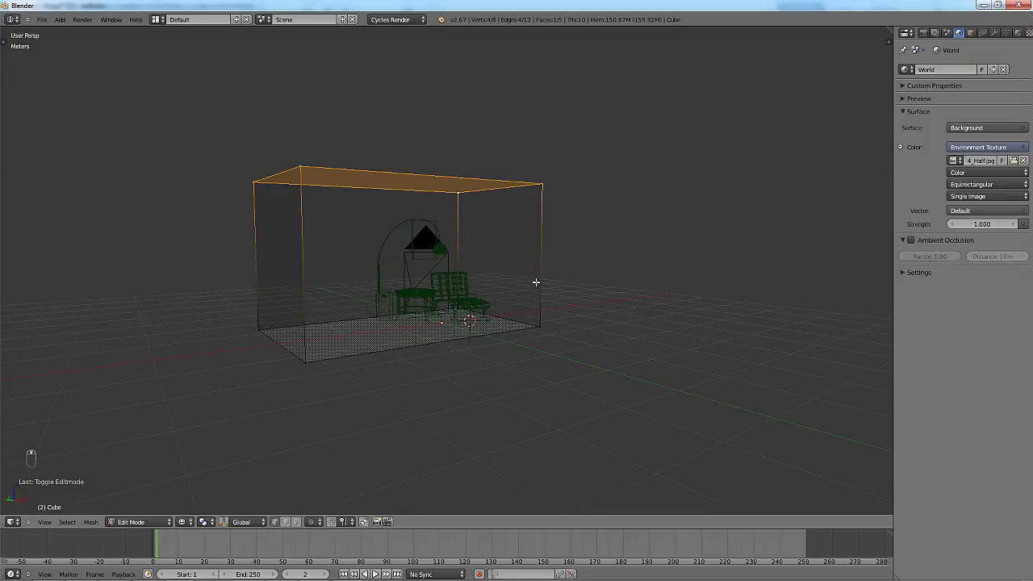
{"action": "key", "text": "p"}
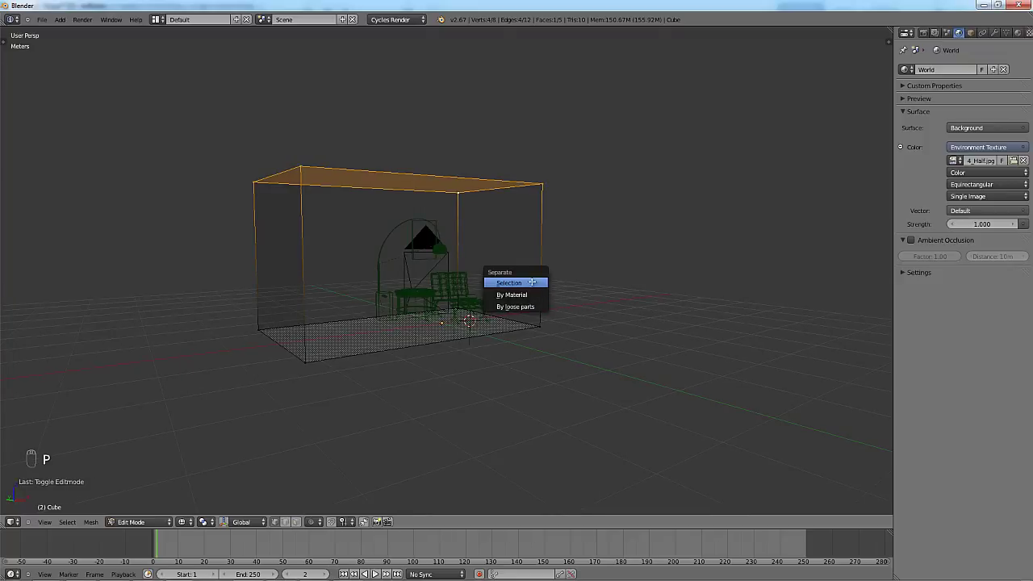
{"action": "left_click", "coordinate": [534, 281]}
Select the four lower corner vertices of the room and separate the floor face into its own object.
{"action": "key", "text": "a"}
{"action": "right_click", "coordinate": [307, 360]}
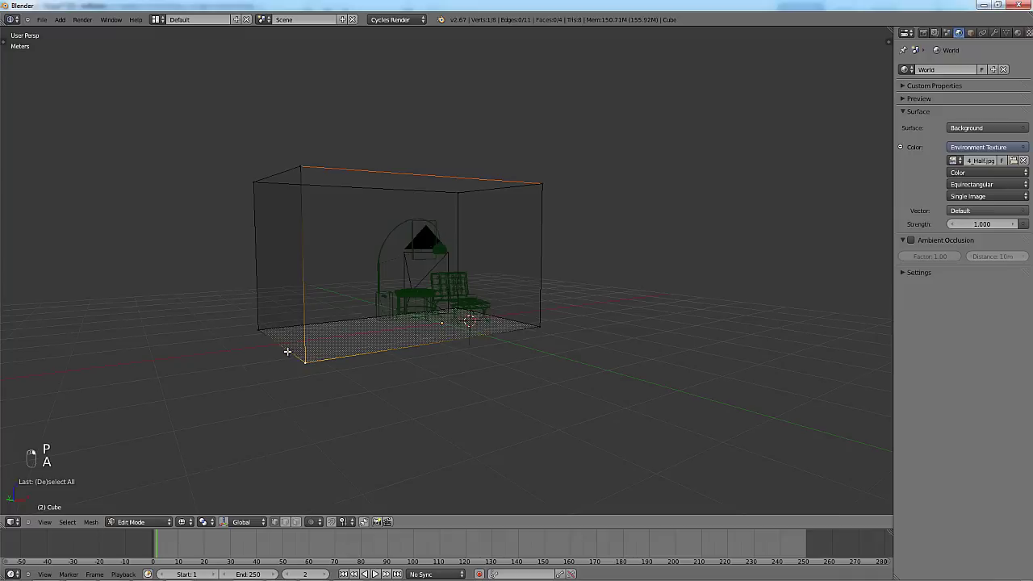
{"action": "right_click", "coordinate": [259, 331], "text": "shift"}
{"action": "right_click", "coordinate": [452, 312], "text": "shift"}
{"action": "right_click", "coordinate": [540, 327], "text": "shift"}
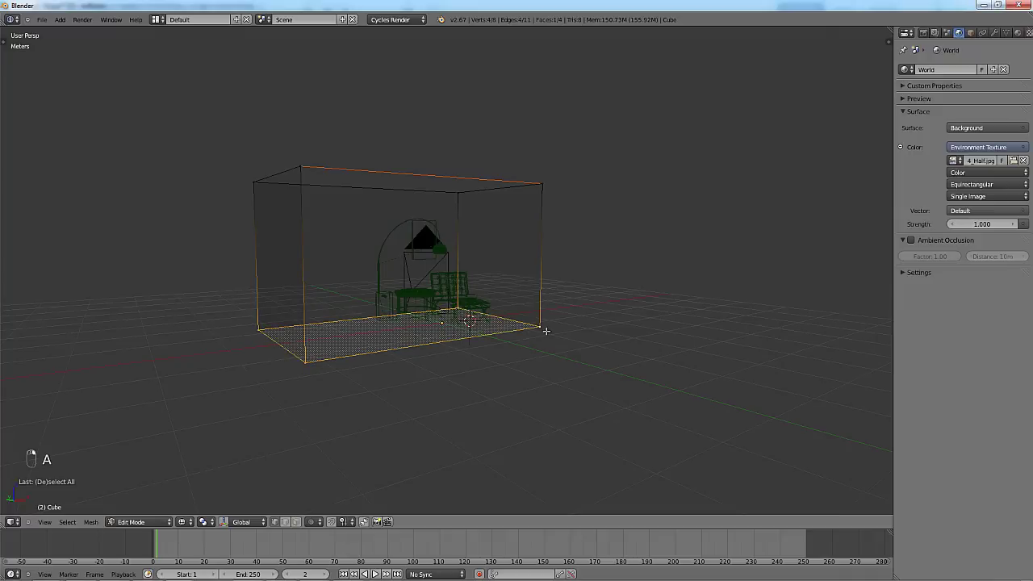
{"action": "key", "text": "p"}
{"action": "left_click", "coordinate": [542, 330]}
{"action": "key", "text": "Tab"}
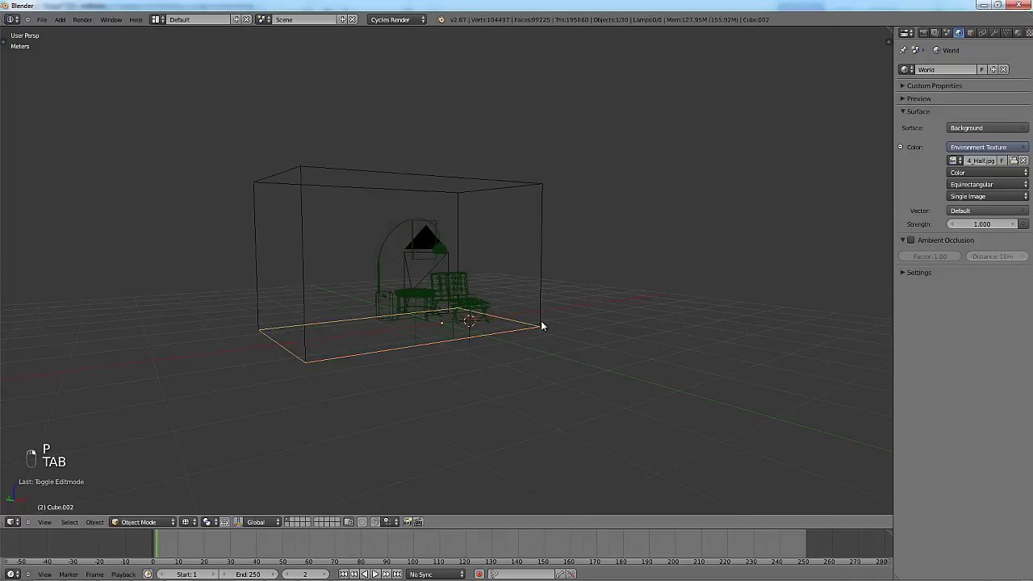
Add a vertical loop cut to the side wall near the back corner, slid to about 0.55.
{"action": "right_click", "coordinate": [540, 325]}
{"action": "key", "text": "Tab"}
{"action": "scroll", "coordinate": [518, 277], "scroll_direction": "up", "scroll_amount": 3}
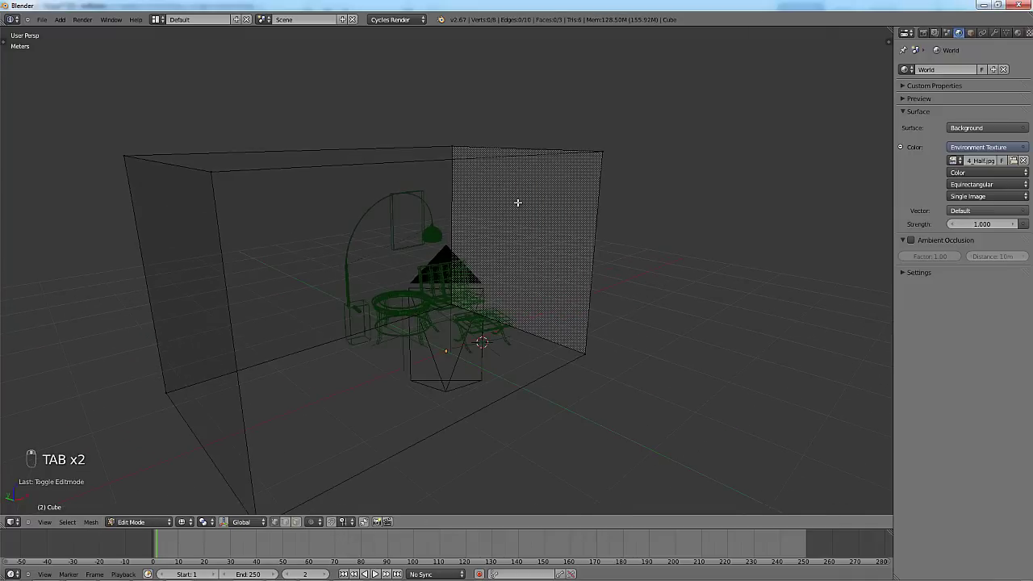
{"action": "key", "text": "KP_0"}
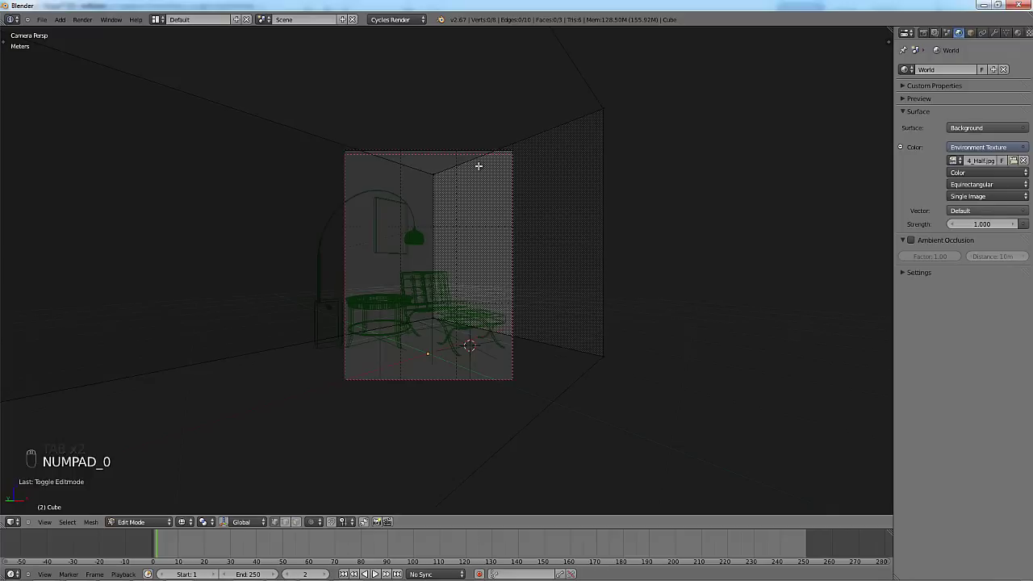
{"action": "key", "text": "ctrl+r"}
{"action": "left_click", "coordinate": [484, 171]}
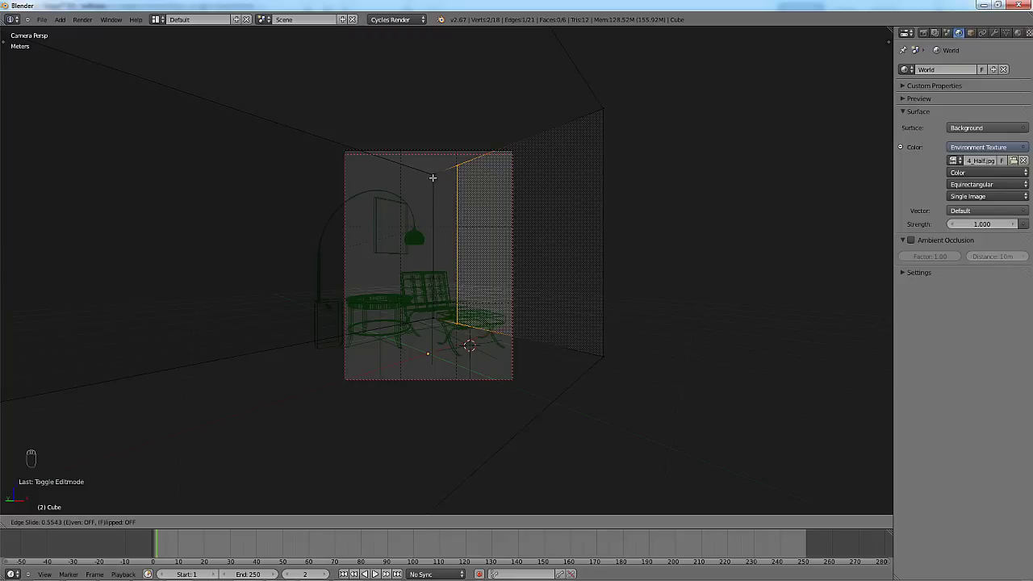
{"action": "left_click", "coordinate": [433, 178]}
Add two horizontal loop cuts around the walls, the lower slid about 0.48 for the window sill, the upper about 0.52 for its head.
{"action": "scroll", "coordinate": [475, 276], "scroll_direction": "up", "scroll_amount": 2}
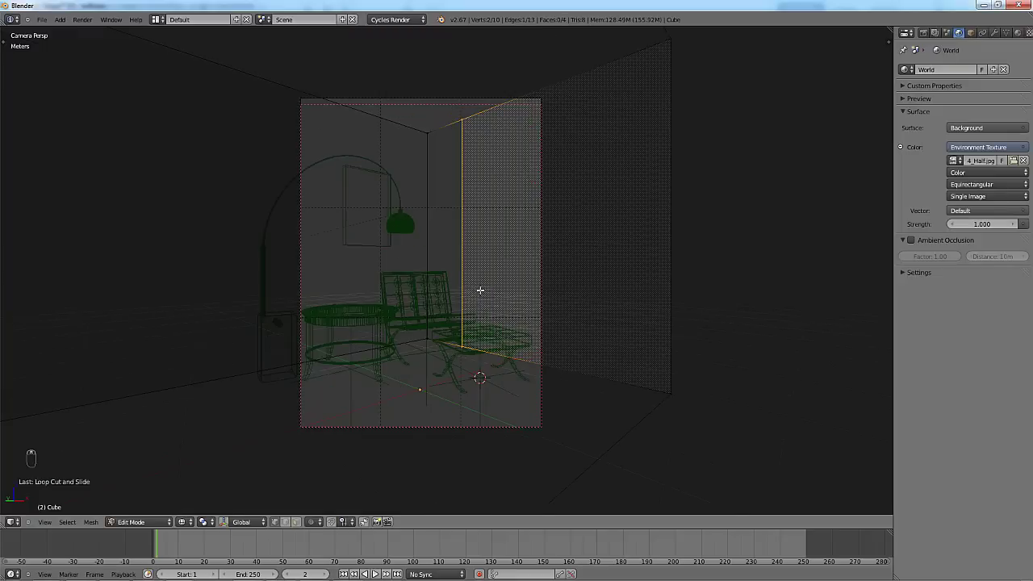
{"action": "key", "text": "ctrl+r"}
{"action": "left_click", "coordinate": [458, 218]}
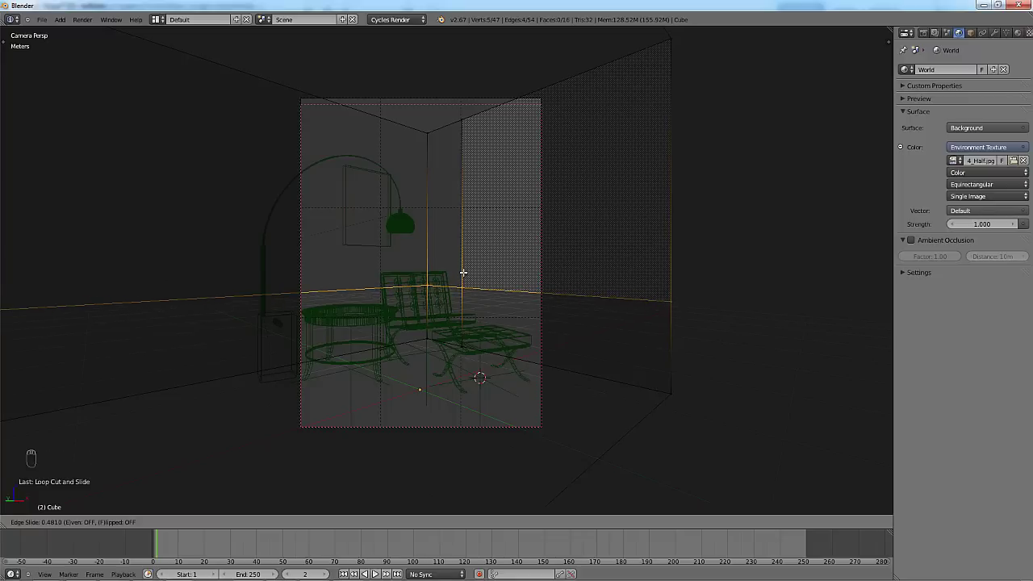
{"action": "left_click", "coordinate": [463, 273]}
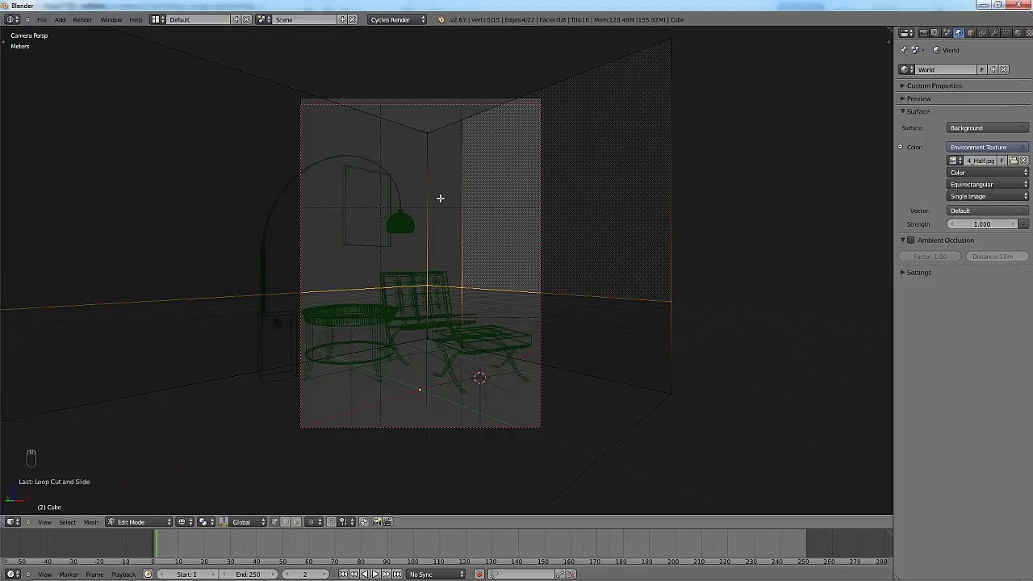
{"action": "key", "text": "ctrl+r"}
{"action": "left_click", "coordinate": [464, 222]}
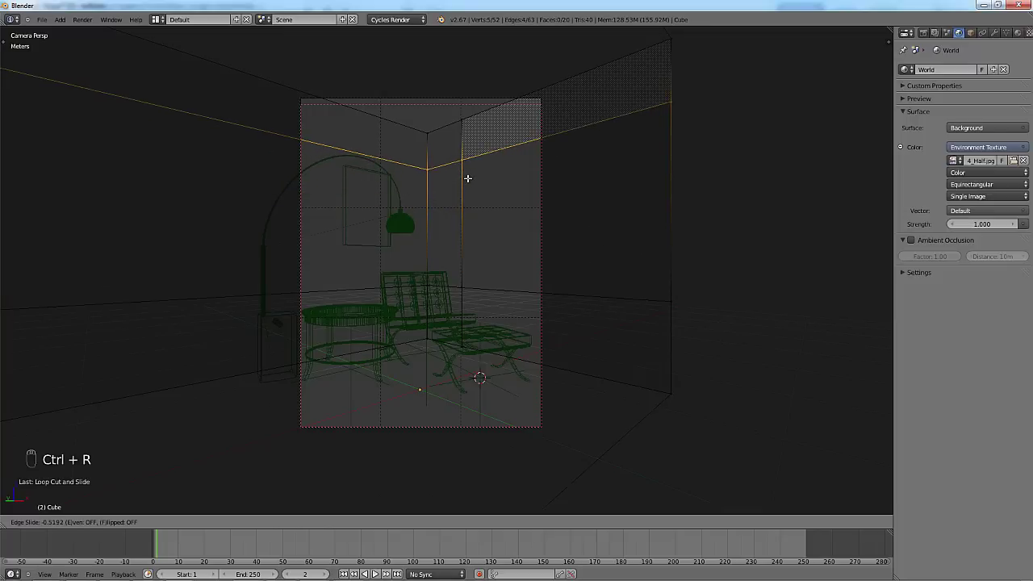
{"action": "left_click", "coordinate": [467, 178]}
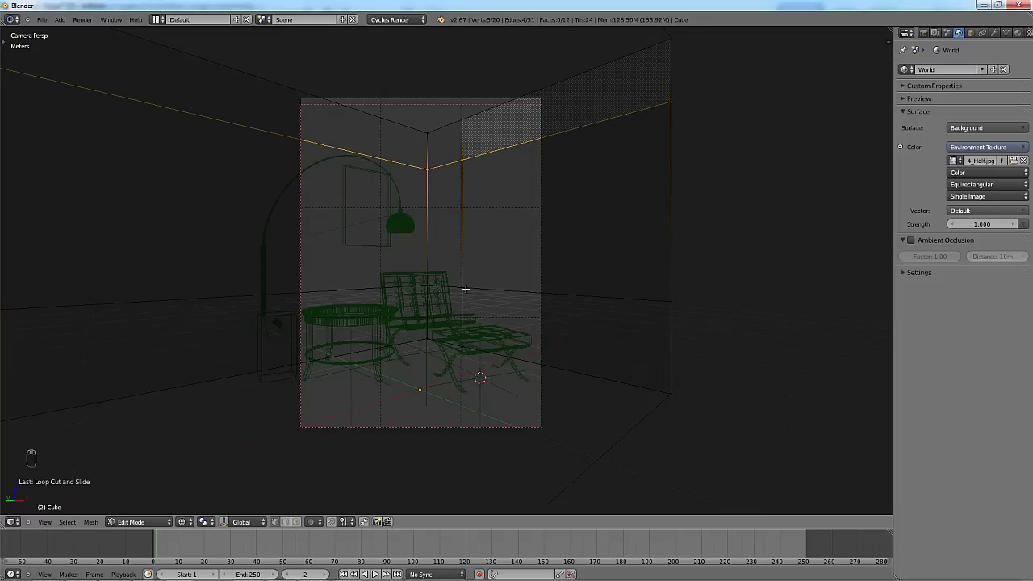
Add a second vertical loop cut to the side wall near its front edge as the far side of the window.
{"action": "right_click", "coordinate": [468, 161]}
{"action": "key", "text": "ctrl+r"}
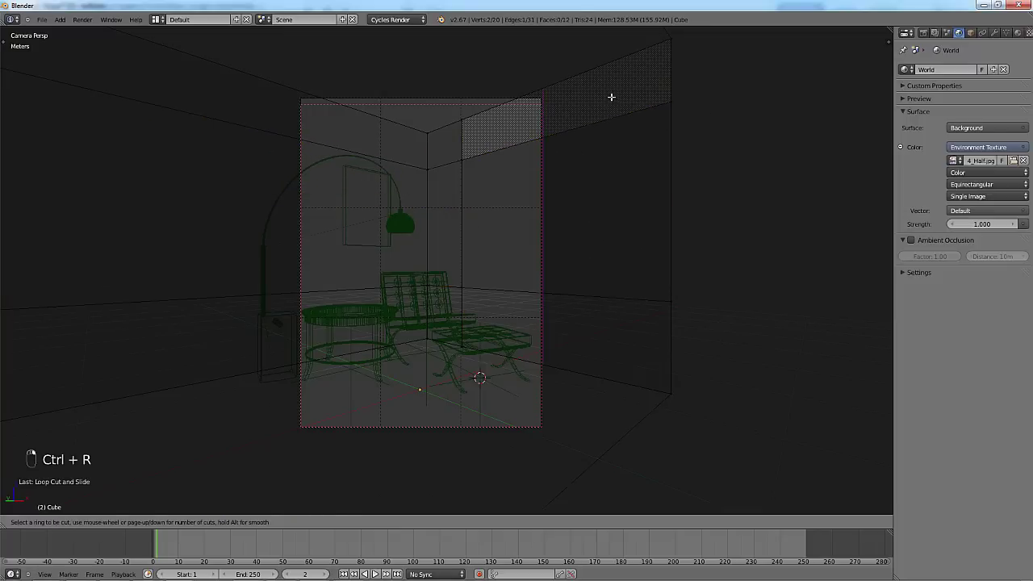
{"action": "left_click", "coordinate": [570, 86]}
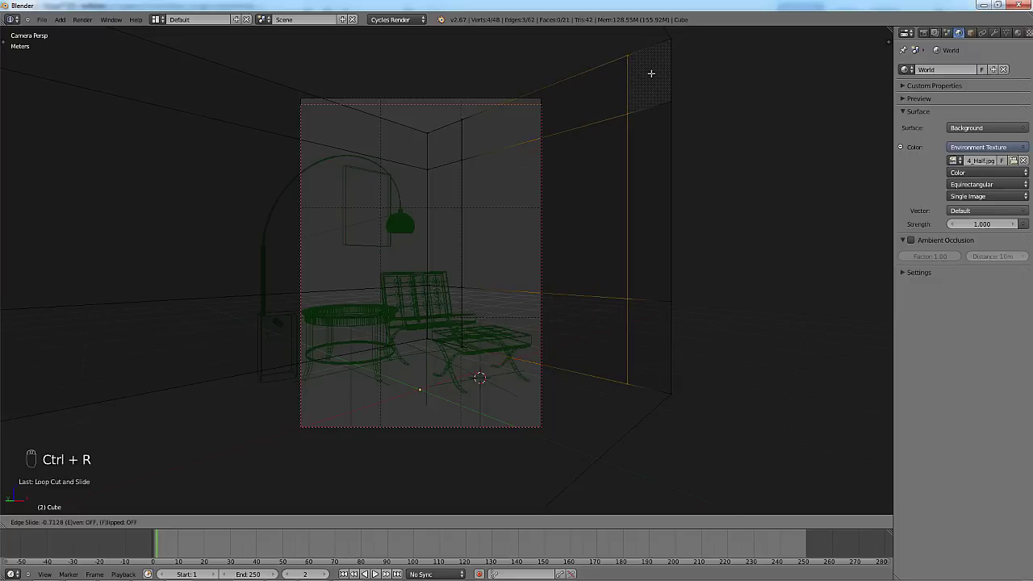
{"action": "left_click", "coordinate": [641, 74]}
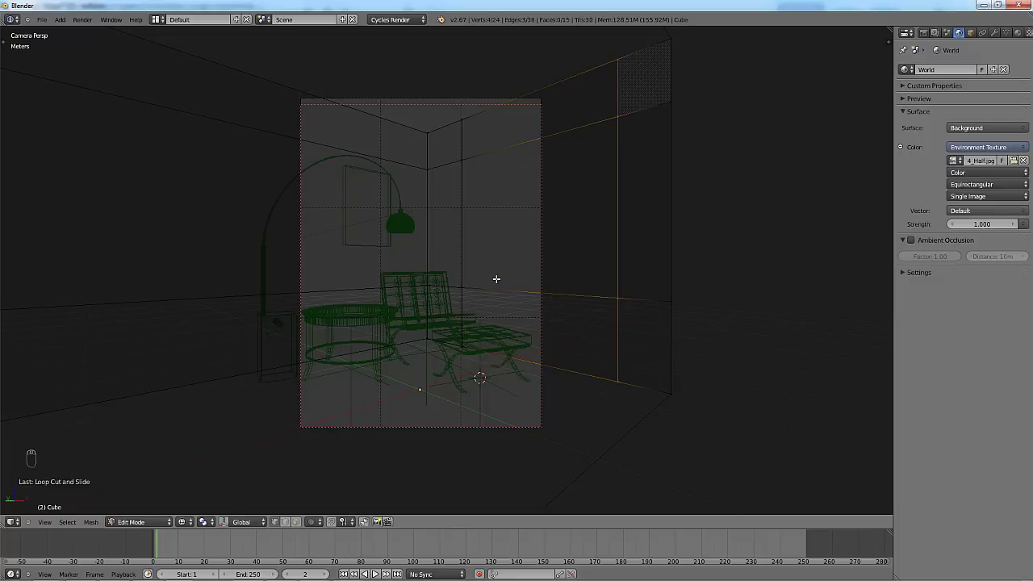
Select the central panel enclosed by the cuts on the side wall and extrude it outward for the window recess.
{"action": "right_click", "coordinate": [470, 291]}
{"action": "right_click", "coordinate": [503, 155], "text": "shift"}
{"action": "right_click", "coordinate": [624, 143], "text": "shift"}
{"action": "right_click", "coordinate": [643, 267], "text": "shift"}
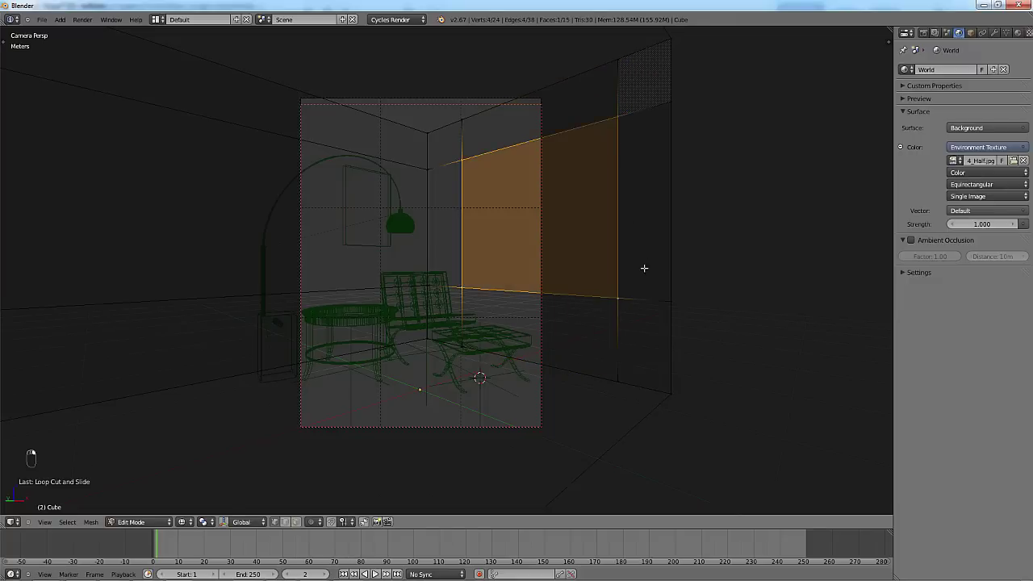
{"action": "middle_click_drag", "start_coordinate": [643, 267], "coordinate": [562, 266]}
{"action": "key", "text": "e"}
{"action": "left_click", "coordinate": [606, 264]}
{"action": "scroll", "coordinate": [483, 279], "scroll_direction": "down", "scroll_amount": 5}
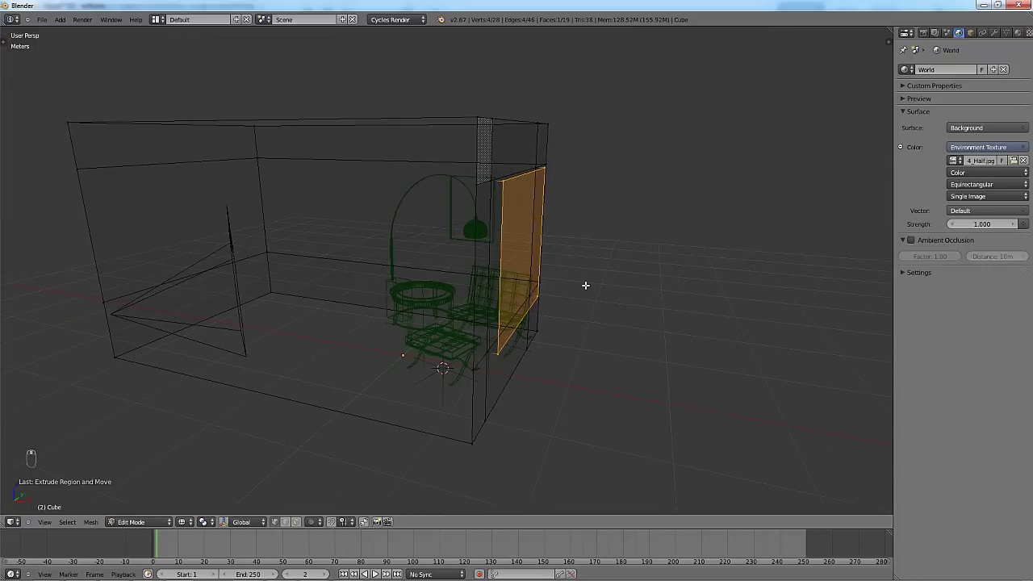
Delete the extruded panel to open the window and leave mesh editing.
{"action": "scroll", "coordinate": [632, 284], "scroll_direction": "up", "scroll_amount": 2}
{"action": "middle_click_drag", "start_coordinate": [631, 284], "coordinate": [662, 286]}
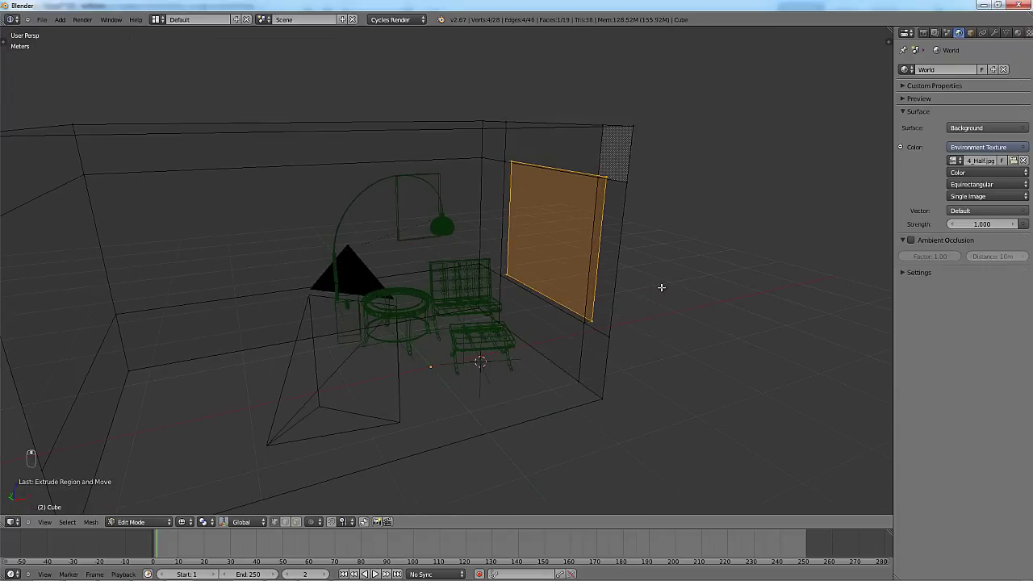
{"action": "key", "text": "x"}
{"action": "left_click", "coordinate": [662, 287]}
{"action": "key", "text": "Tab"}
View the room through the camera with the viewport shading set to Rendered.
{"action": "key", "text": "KP_0"}
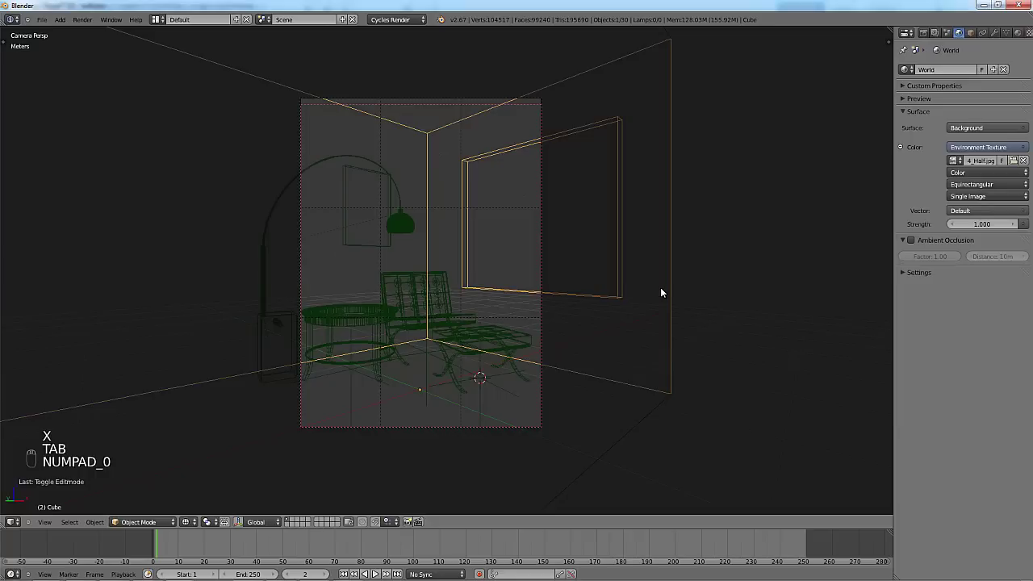
{"action": "left_click", "coordinate": [185, 522]}
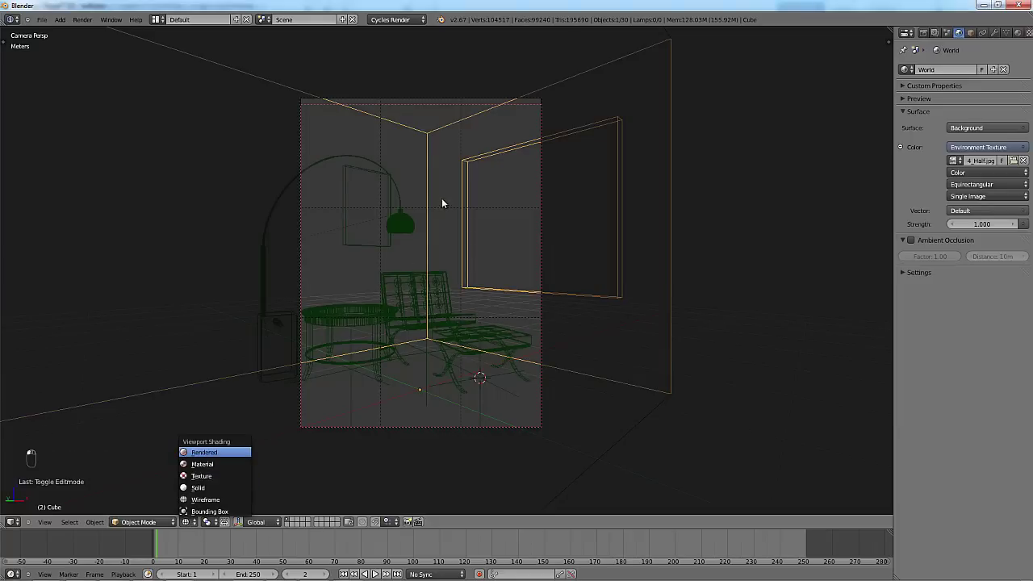
{"action": "key", "text": "shift+b"}
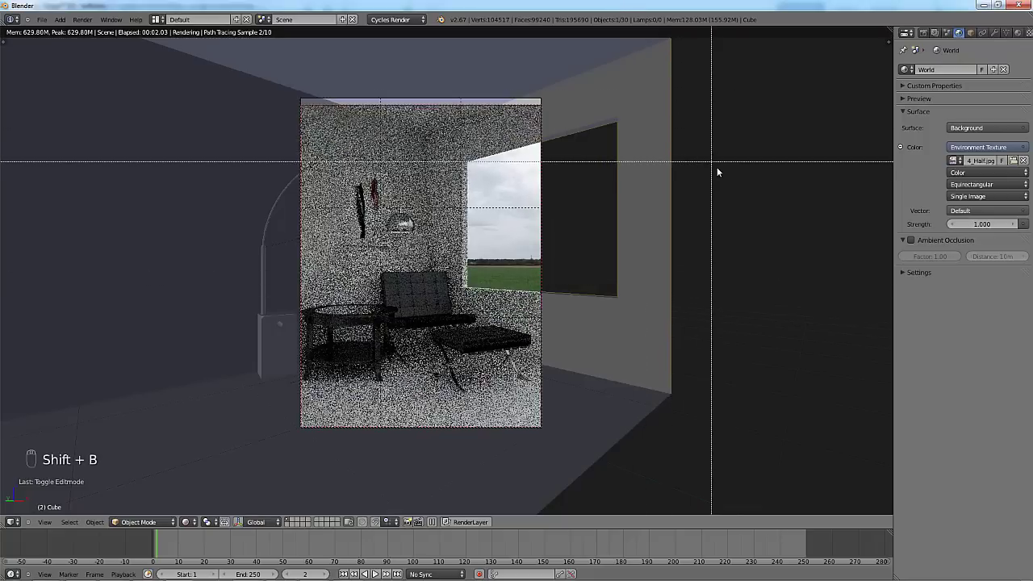
{"action": "right_click", "coordinate": [717, 84]}
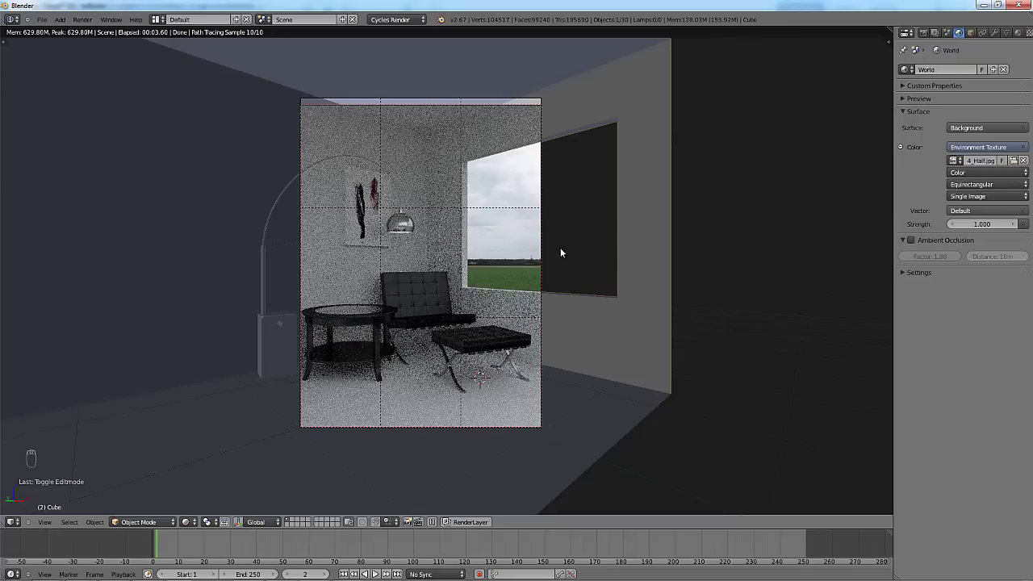
Set the world background strength to 5 and compare the lighting from outside the room and through the camera.
{"action": "left_click", "coordinate": [983, 224]}
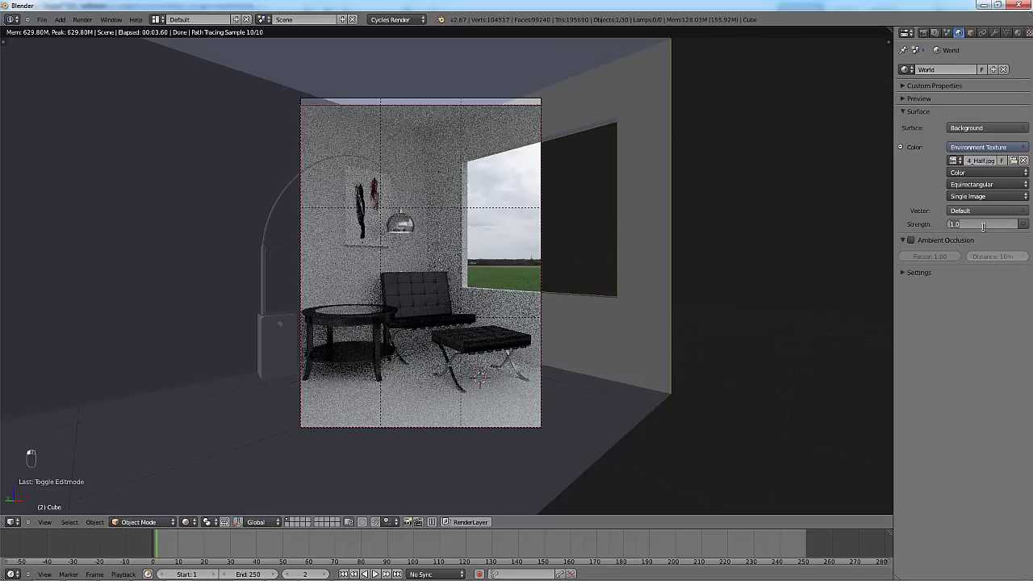
{"action": "type", "text": "5"}
{"action": "key", "text": "Return"}
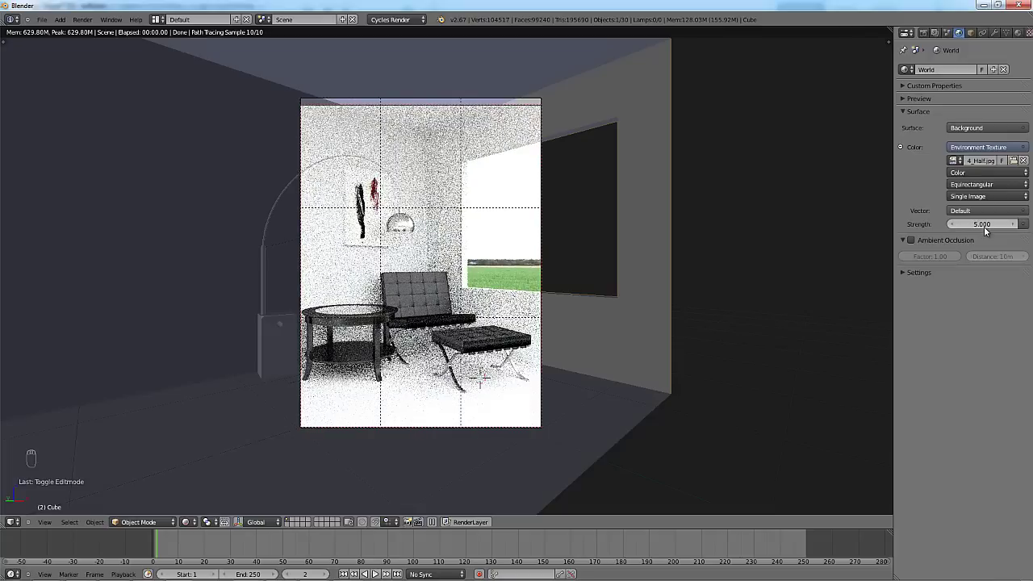
{"action": "scroll", "coordinate": [535, 246], "scroll_direction": "up", "scroll_amount": 2}
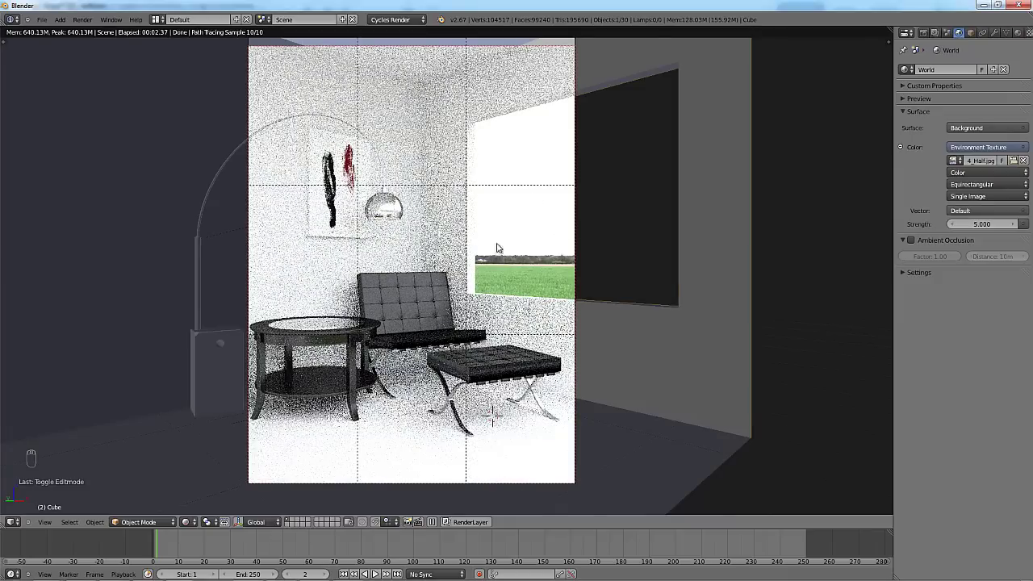
{"action": "key", "text": "KP_0"}
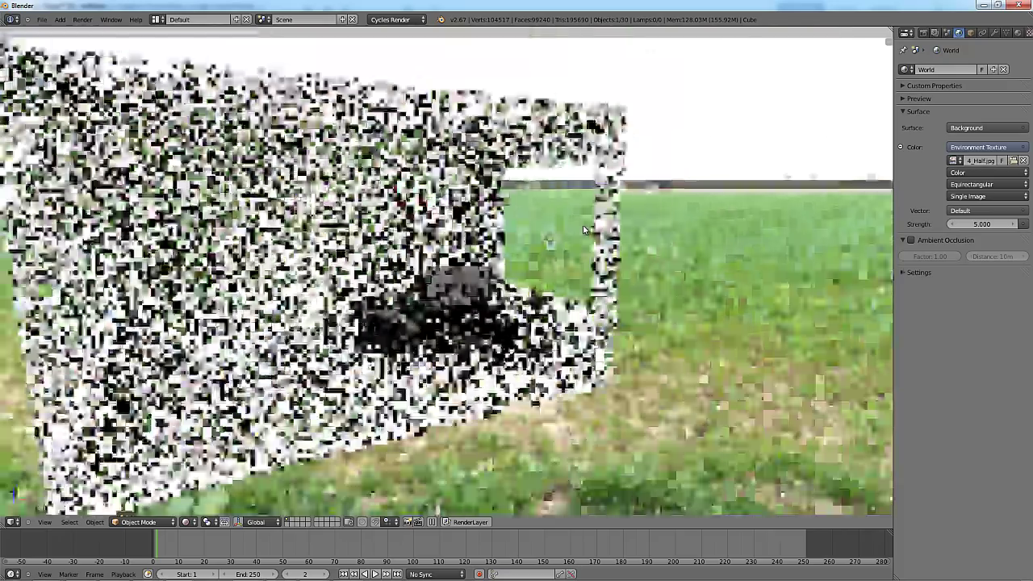
{"action": "key", "text": "KP_0"}
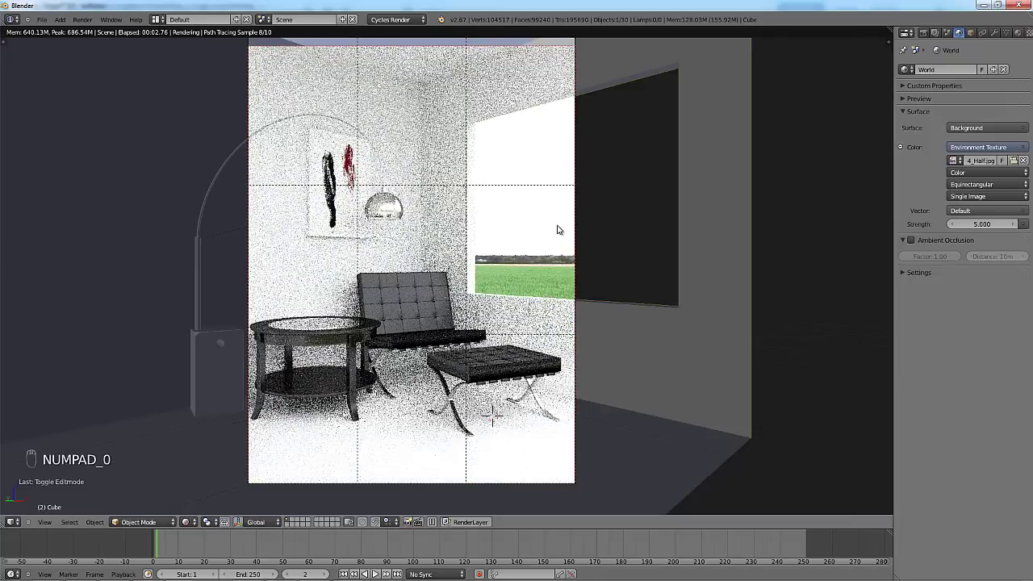
Replace the world's environment image with 014_Half.hdr and set the background strength to 1.
{"action": "left_click", "coordinate": [1014, 161]}
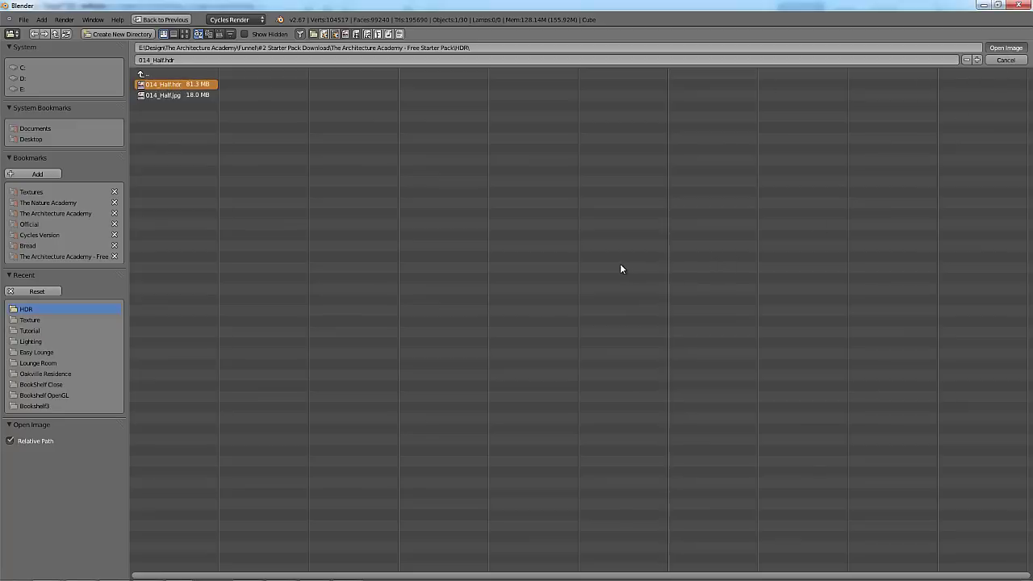
{"action": "key", "text": "Return"}
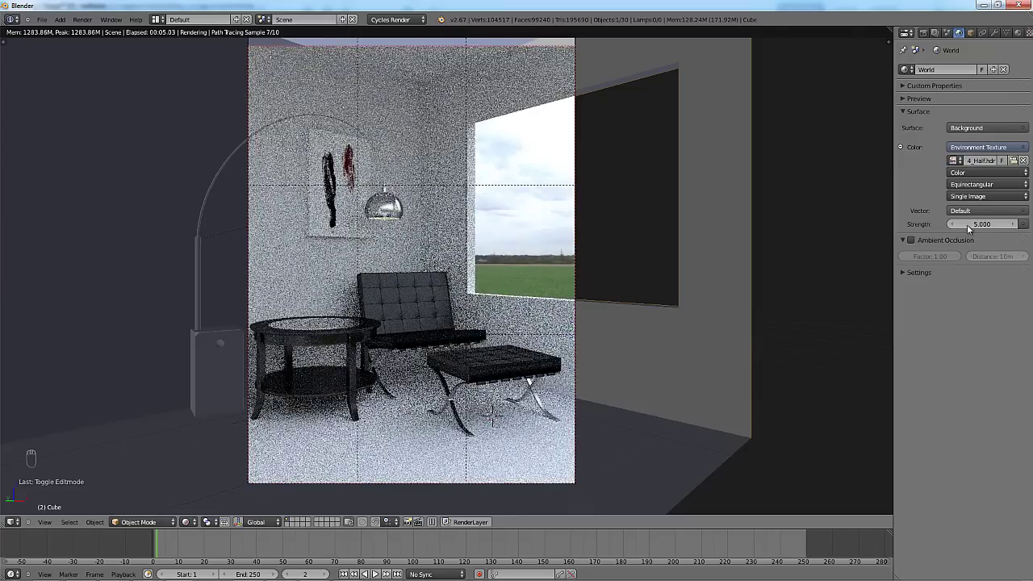
{"action": "left_click", "coordinate": [976, 224]}
{"action": "type", "text": "5.0"}
{"action": "key", "text": "Return"}
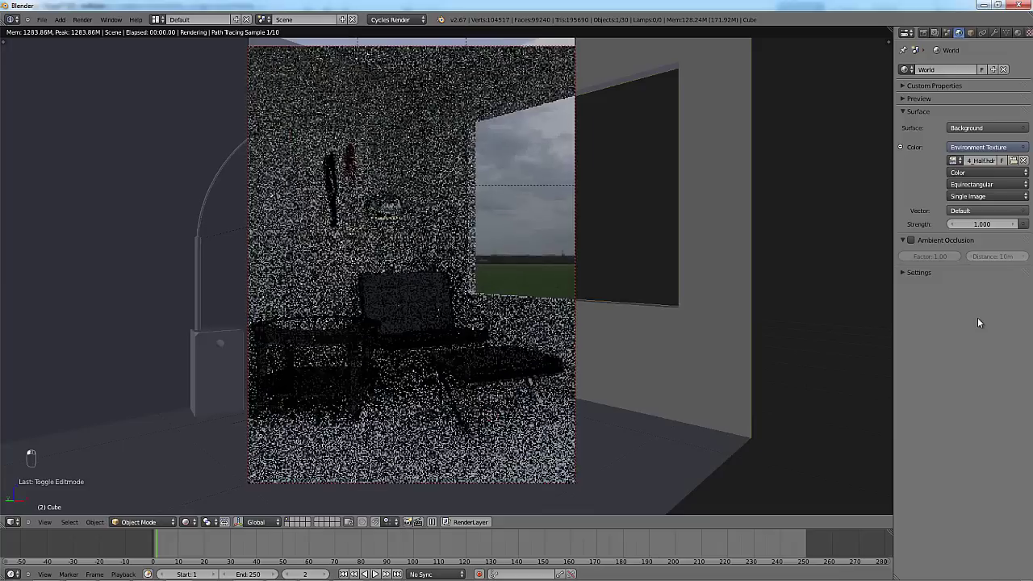
{"action": "left_click", "coordinate": [980, 224]}
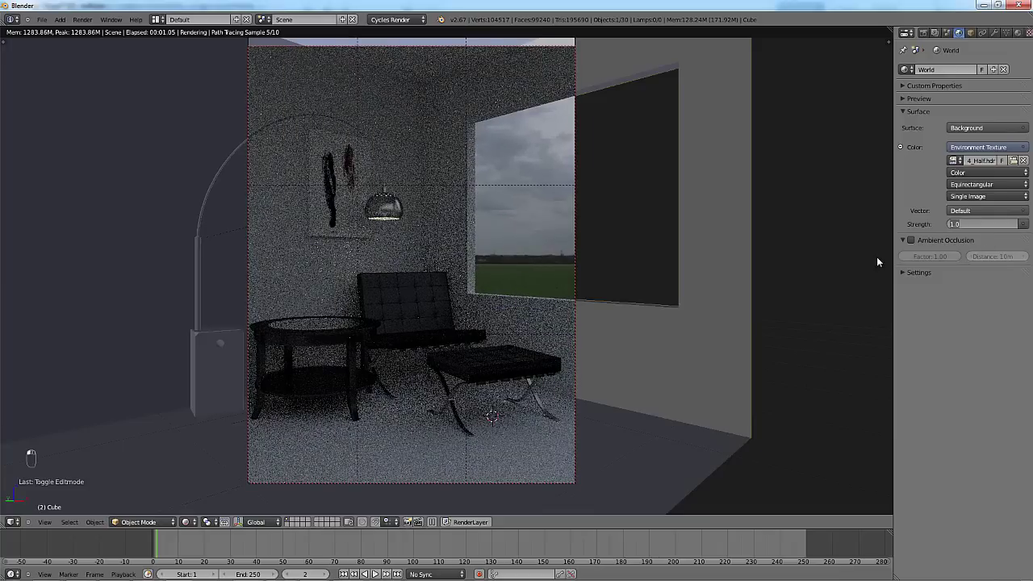
{"action": "key", "text": "Return"}
View the room from far outside and try background strengths of 6.4 and 2.2 on the HDR surroundings.
{"action": "key", "text": "KP_0"}
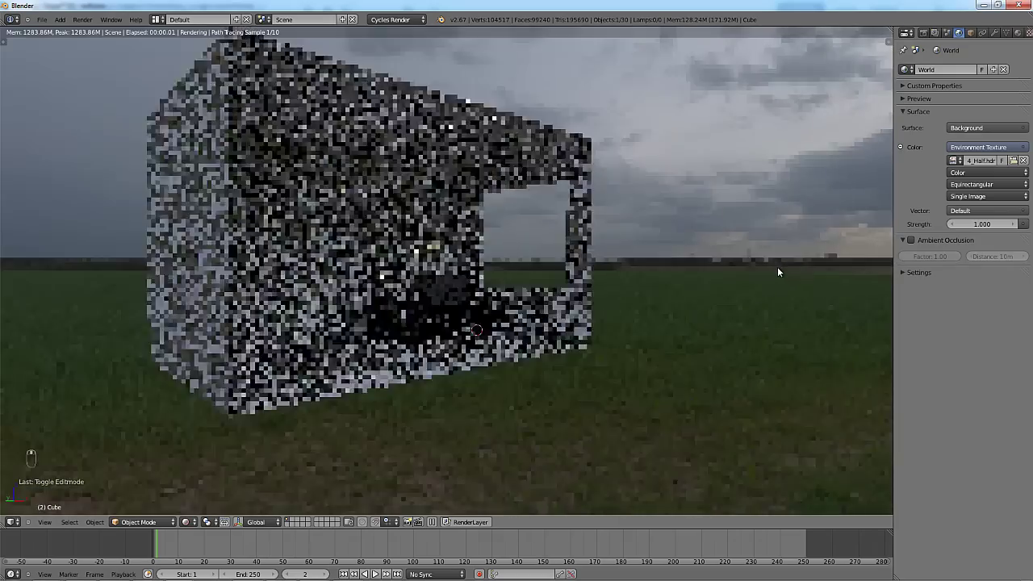
{"action": "scroll", "coordinate": [774, 265], "scroll_direction": "down", "scroll_amount": 6}
{"action": "middle_click_drag", "start_coordinate": [656, 295], "coordinate": [711, 294]}
{"action": "left_click_drag", "start_coordinate": [976, 224], "coordinate": [1008, 224]}
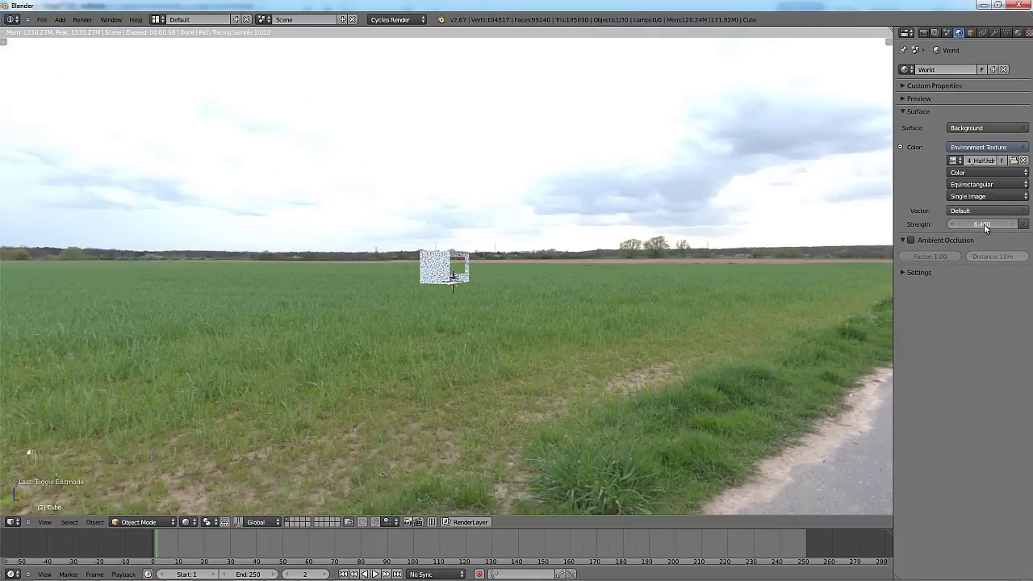
{"action": "mouse_move", "coordinate": [983, 224]}
{"action": "left_mouse_down"}
{"action": "mouse_move", "coordinate": [1008, 226]}
{"action": "mouse_move", "coordinate": [964, 225]}
{"action": "left_mouse_up"}
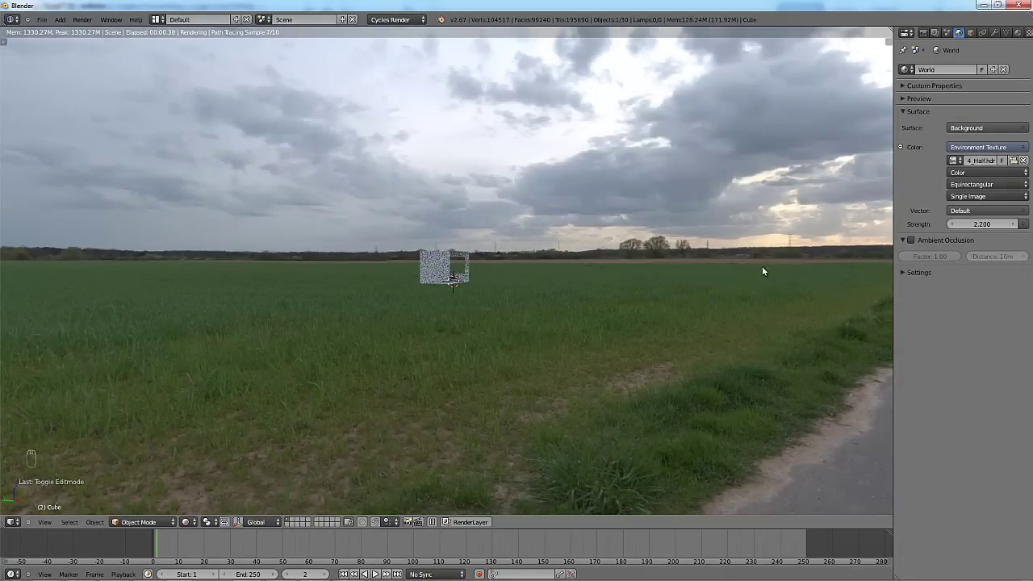
{"action": "mouse_move", "coordinate": [762, 272]}
{"action": "middle_mouse_down"}
{"action": "mouse_move", "coordinate": [579, 269]}
{"action": "mouse_move", "coordinate": [755, 263]}
{"action": "middle_mouse_up"}
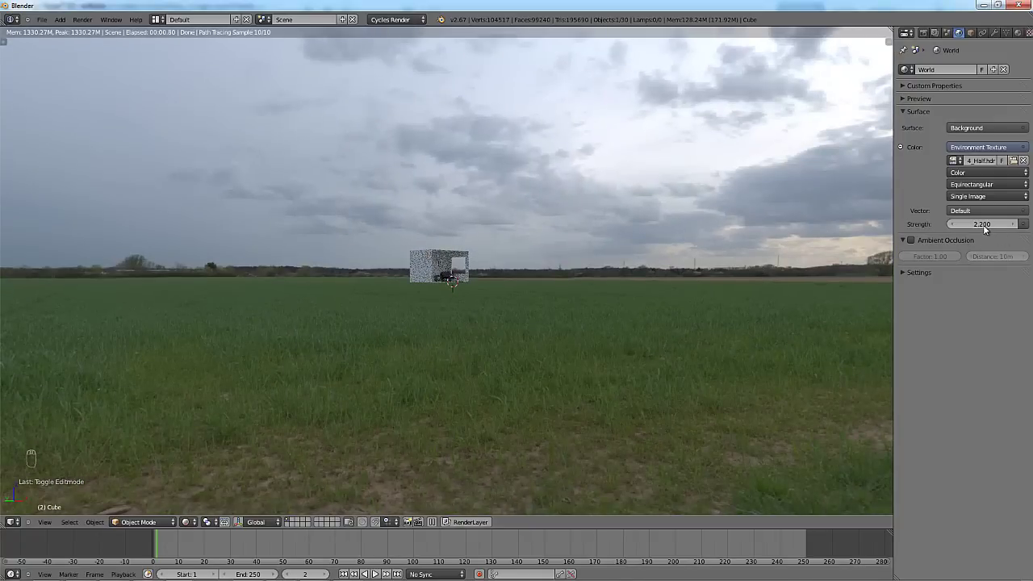
Try background strengths of 1 and 0.1 while looking toward the sun in the HDR sky.
{"action": "left_click_drag", "start_coordinate": [983, 227], "coordinate": [977, 225]}
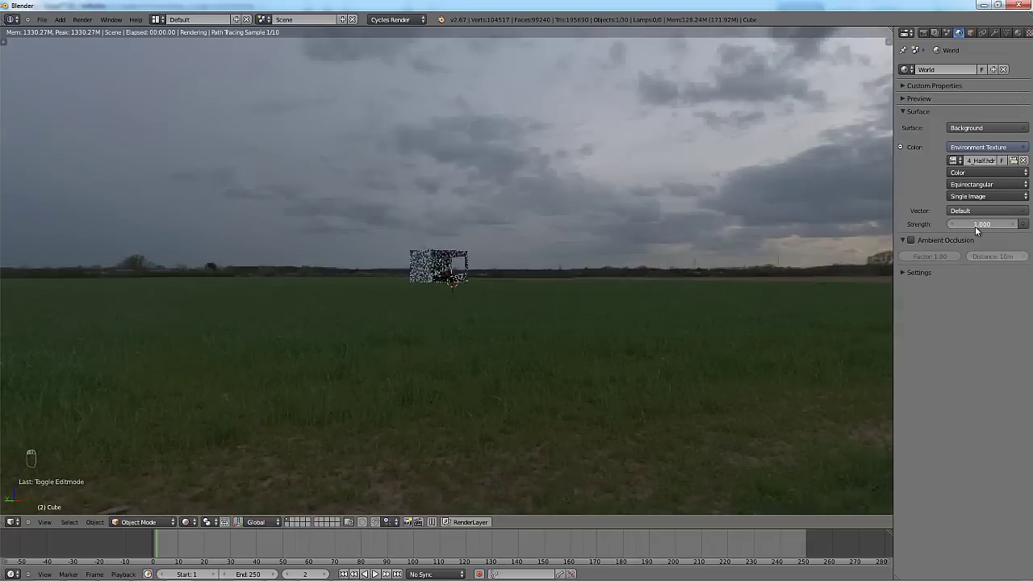
{"action": "middle_click_drag", "start_coordinate": [655, 260], "coordinate": [899, 272]}
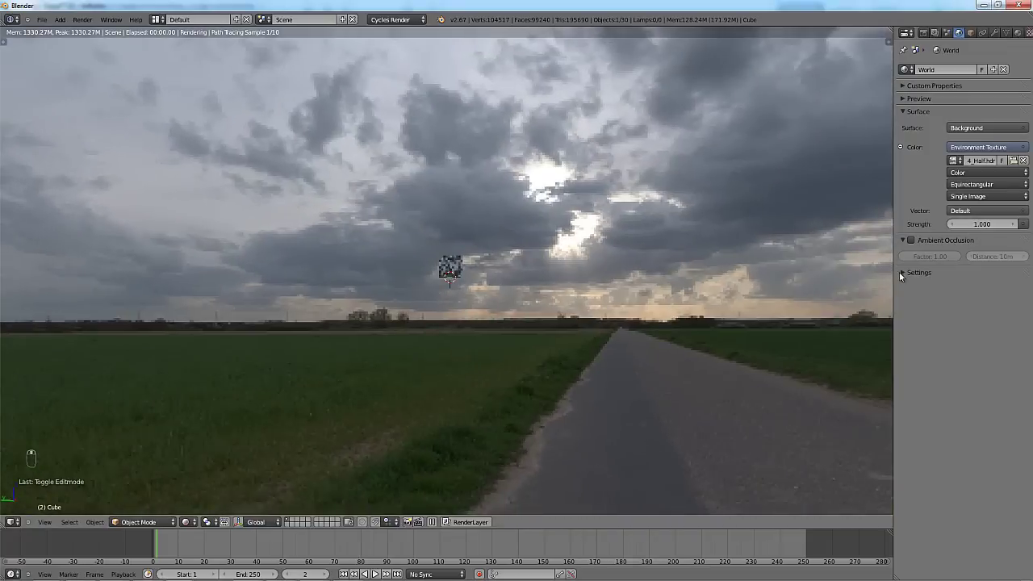
{"action": "left_click_drag", "start_coordinate": [979, 221], "coordinate": [975, 223]}
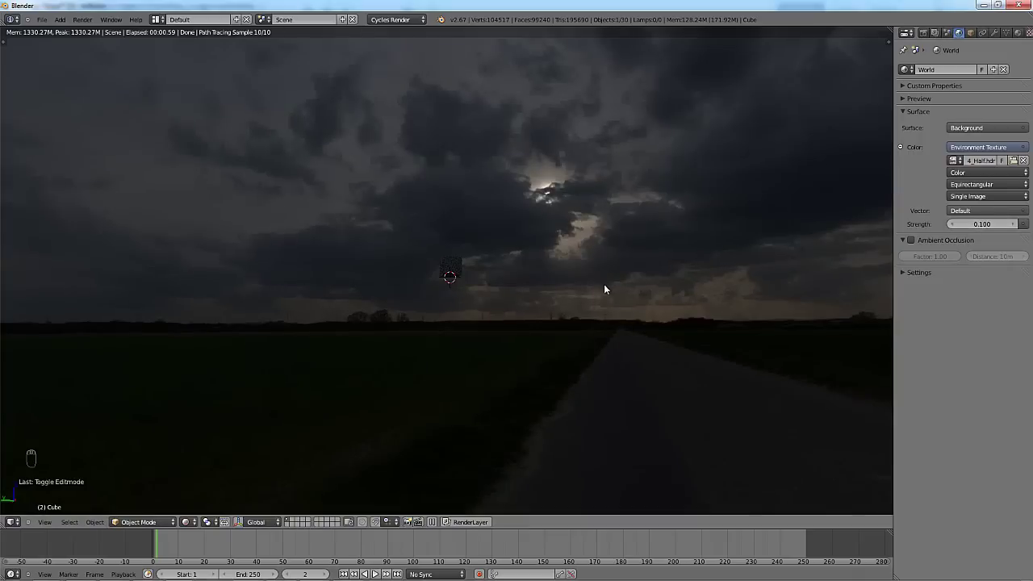
{"action": "middle_click_drag", "start_coordinate": [604, 284], "coordinate": [972, 293]}
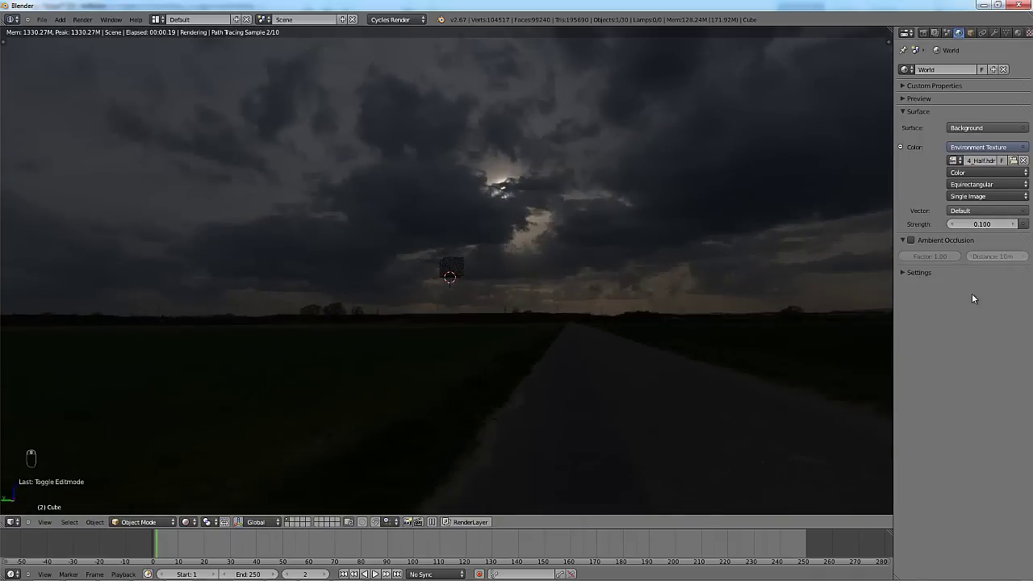
Set the world background strength to 10 and return to the camera view of the interior.
{"action": "left_click_drag", "start_coordinate": [982, 225], "coordinate": [994, 226]}
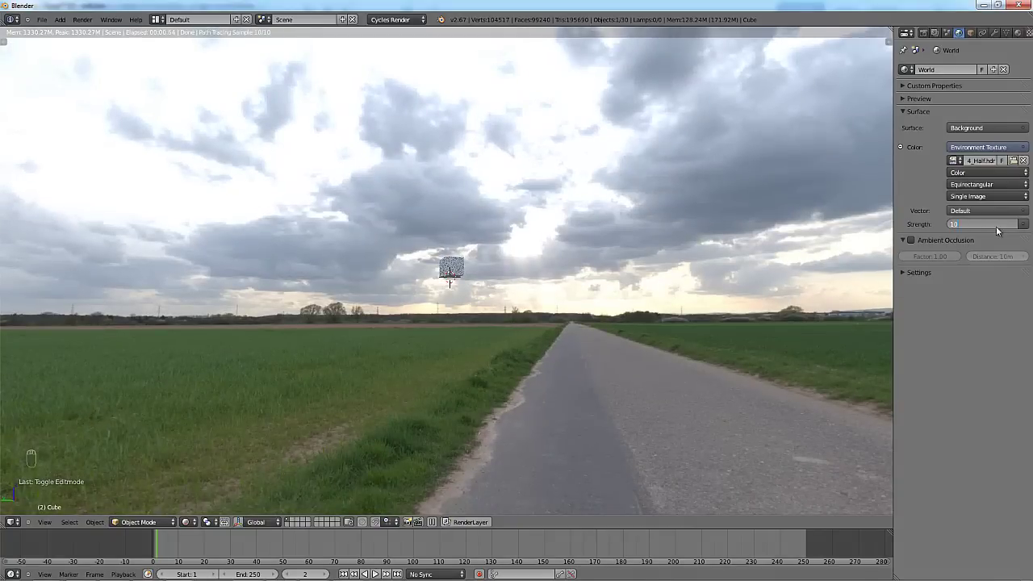
{"action": "key", "text": "Return"}
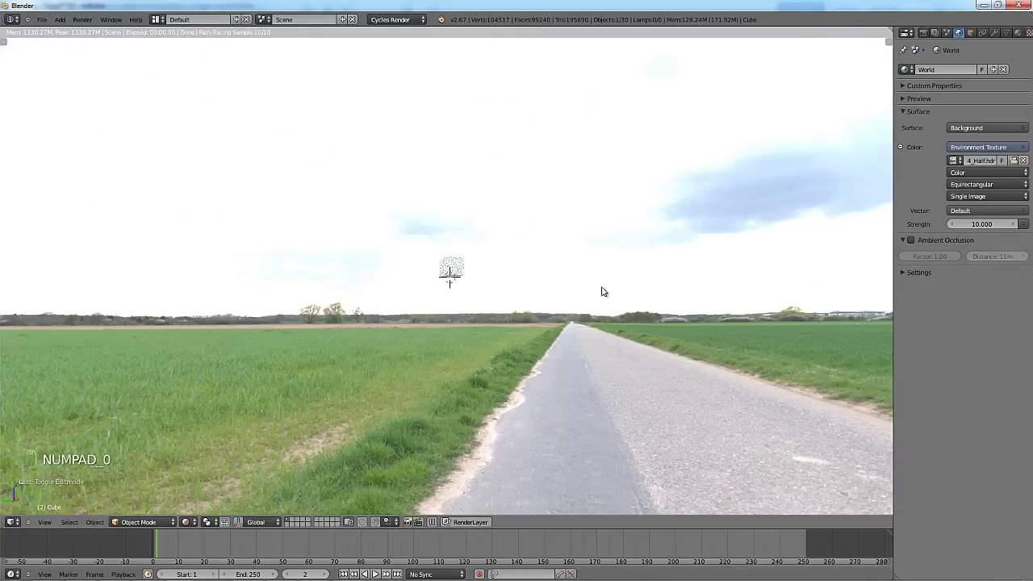
{"action": "key", "text": "KP_0"}
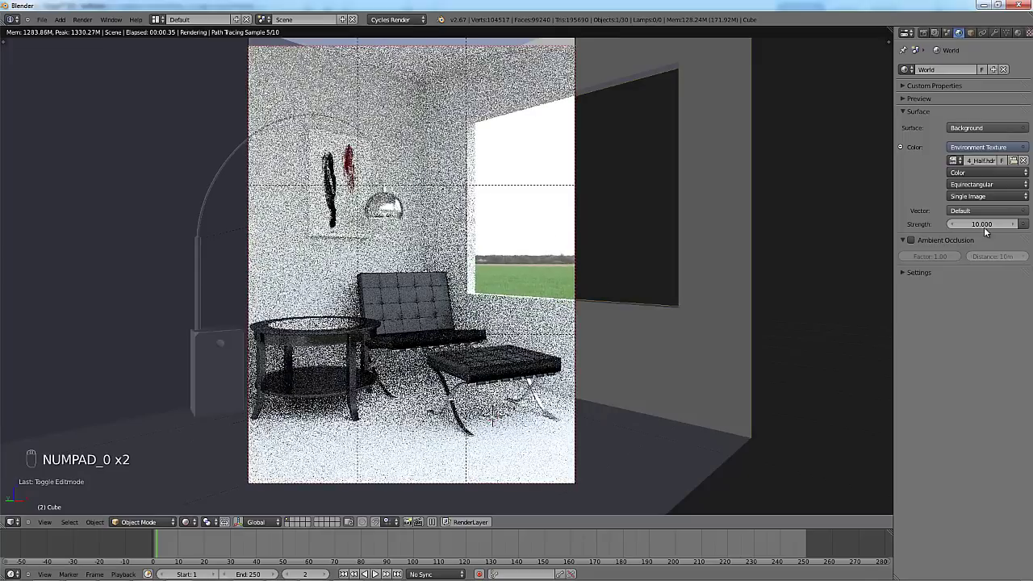
{"action": "mouse_move", "coordinate": [976, 228]}
{"action": "left_mouse_down"}
{"action": "mouse_move", "coordinate": [953, 223]}
{"action": "mouse_move", "coordinate": [974, 224]}
{"action": "left_mouse_up"}
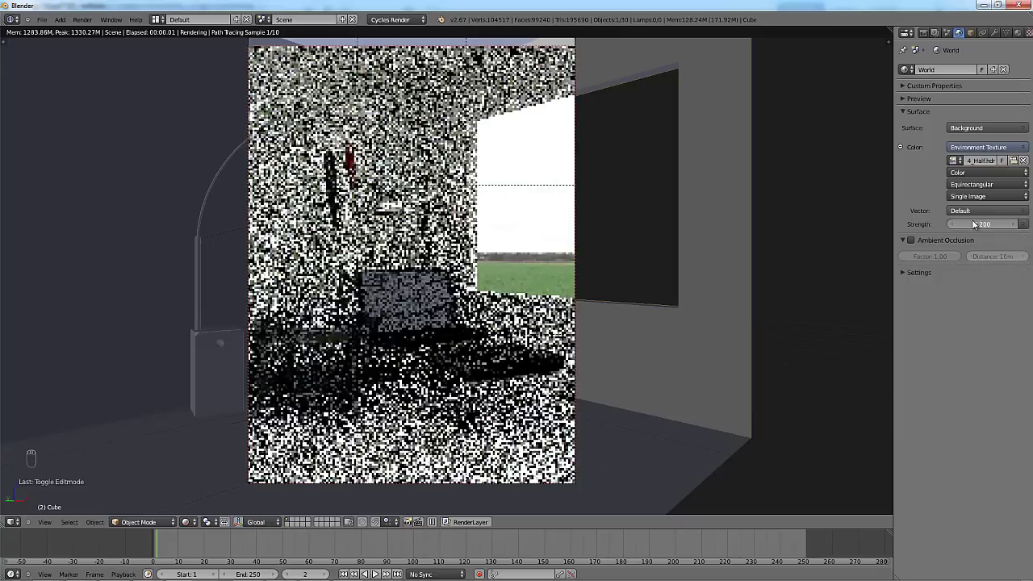
{"action": "left_click", "coordinate": [980, 223]}
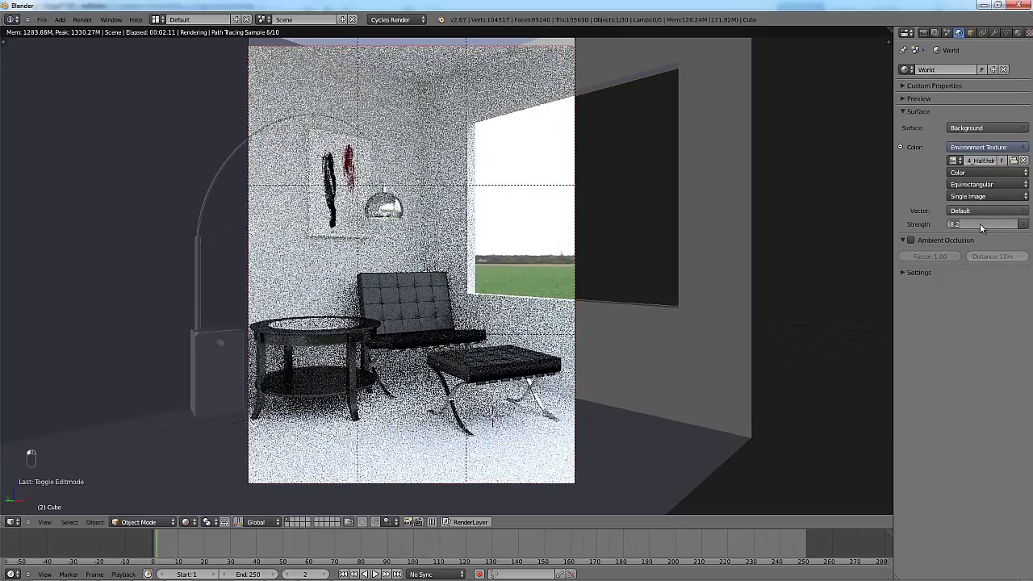
{"action": "type", "text": "10"}
{"action": "key", "text": "Return"}
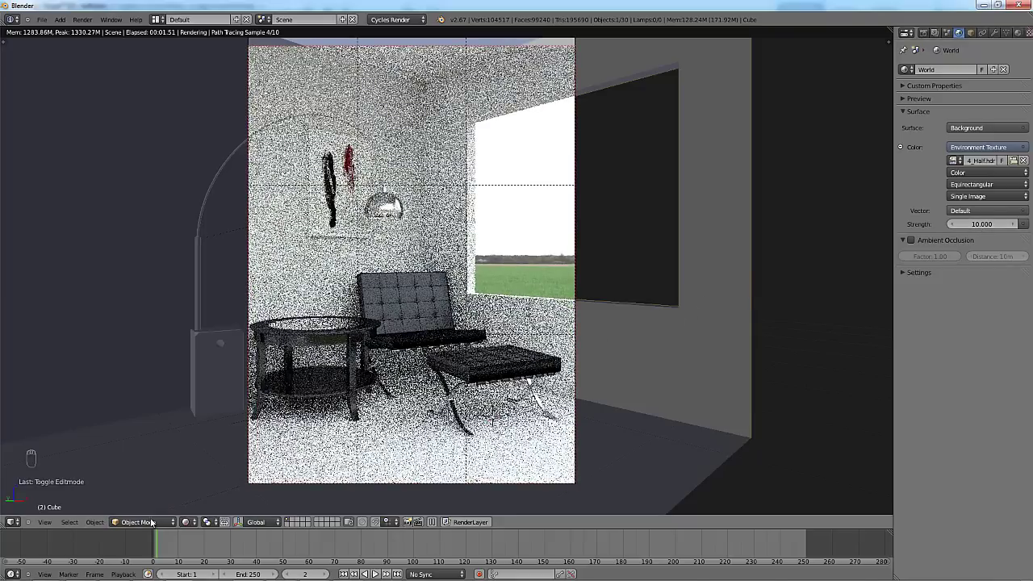
Turn the enlarged timeline area into a node editor showing the world shader nodes, and shift the Environment Texture node slightly away from Background.
{"action": "left_click_drag", "start_coordinate": [185, 530], "coordinate": [211, 389]}
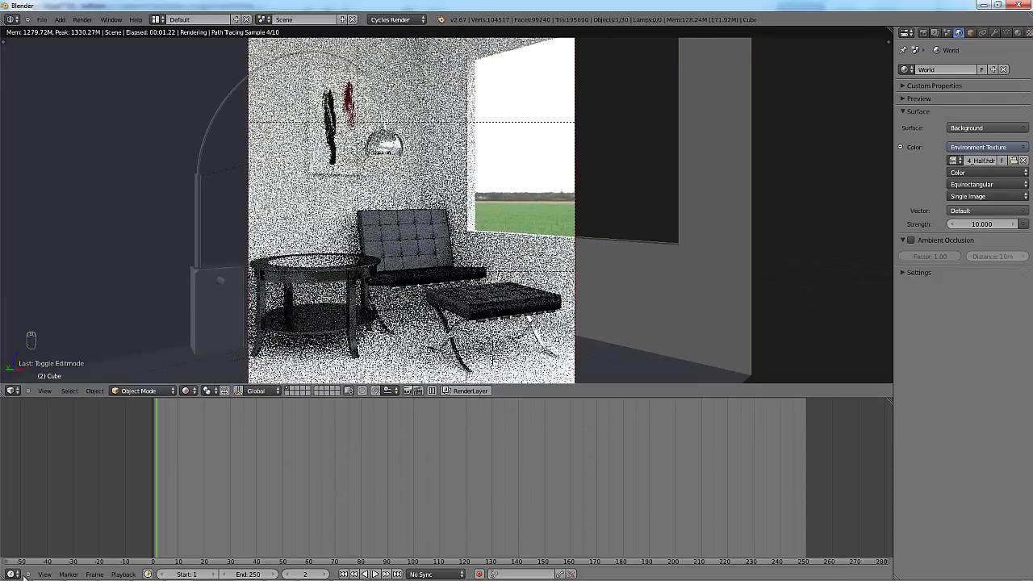
{"action": "left_click", "coordinate": [12, 574]}
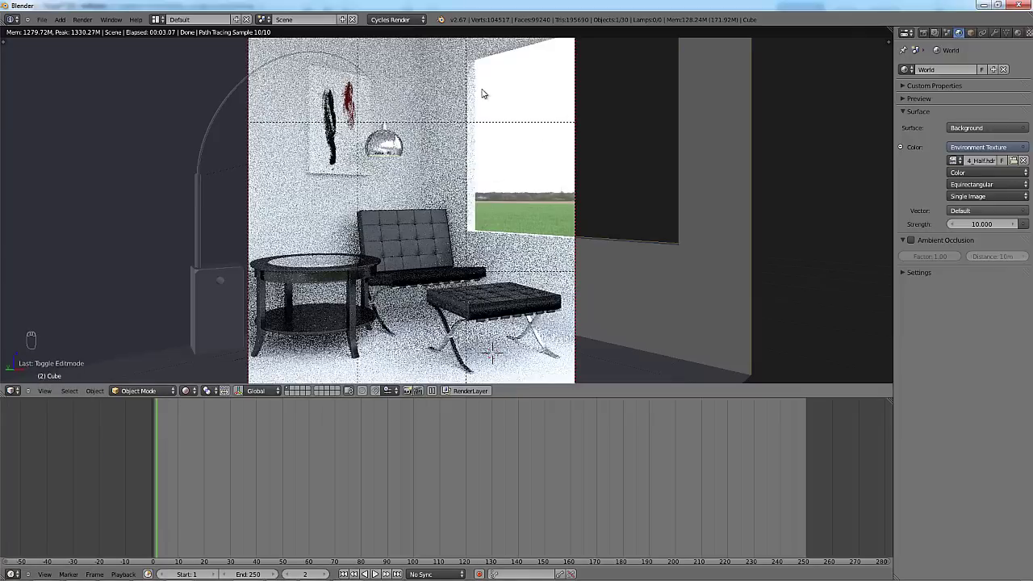
{"action": "left_click", "coordinate": [12, 574]}
{"action": "left_click", "coordinate": [34, 460]}
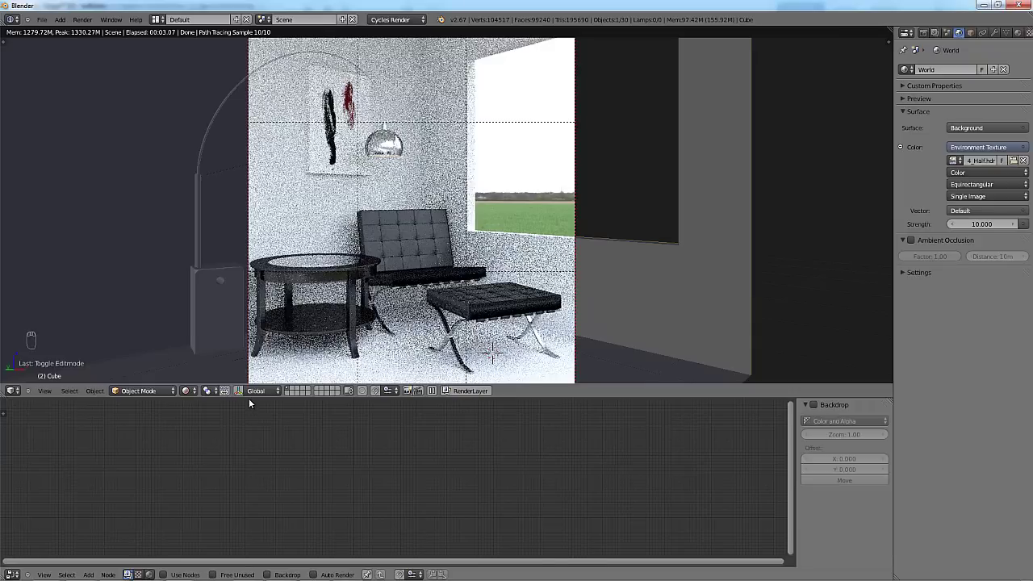
{"action": "left_click", "coordinate": [151, 575]}
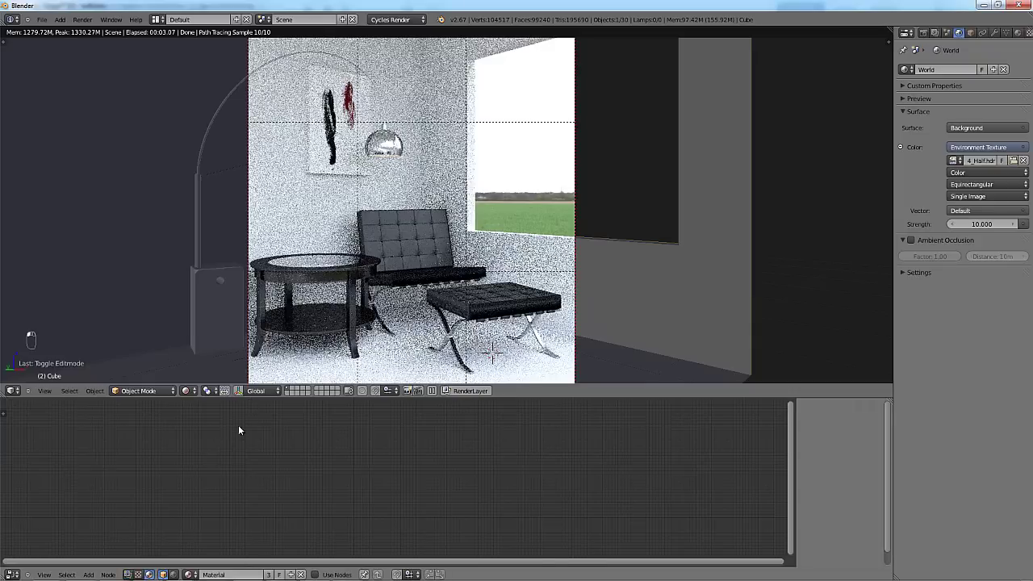
{"action": "left_click_drag", "start_coordinate": [246, 399], "coordinate": [242, 315]}
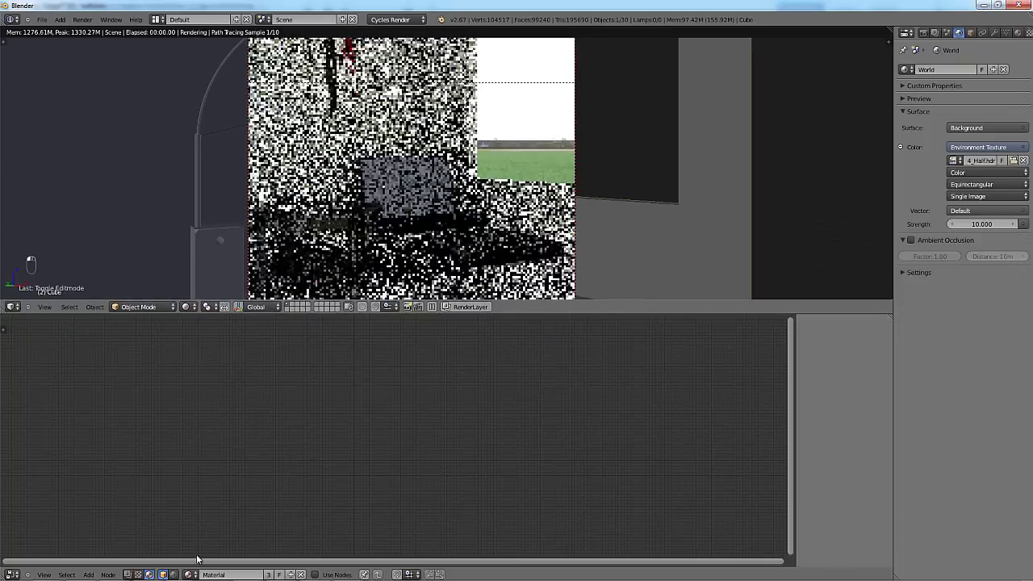
{"action": "left_click", "coordinate": [177, 574]}
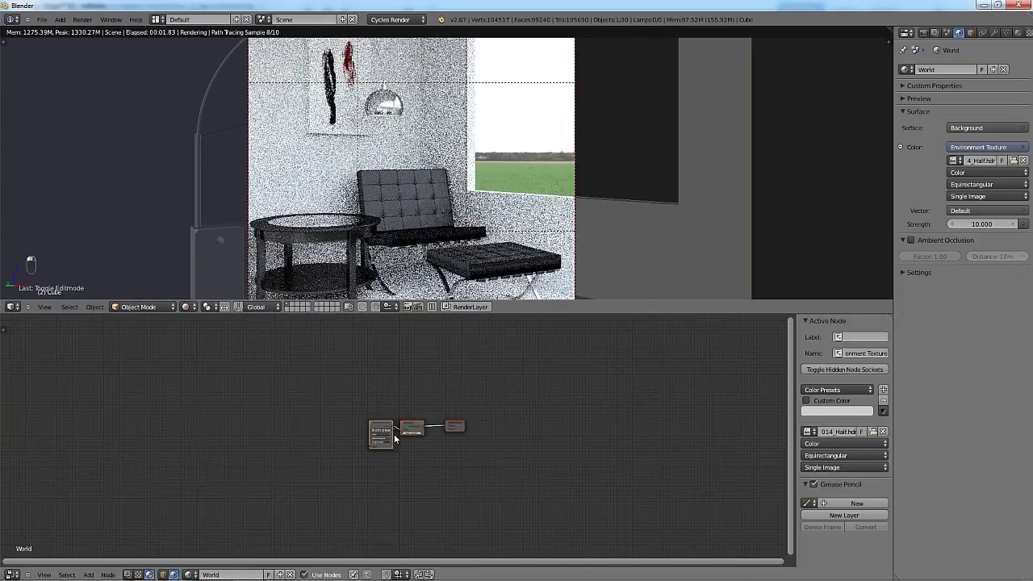
{"action": "scroll", "coordinate": [389, 443], "scroll_direction": "up", "scroll_amount": 4}
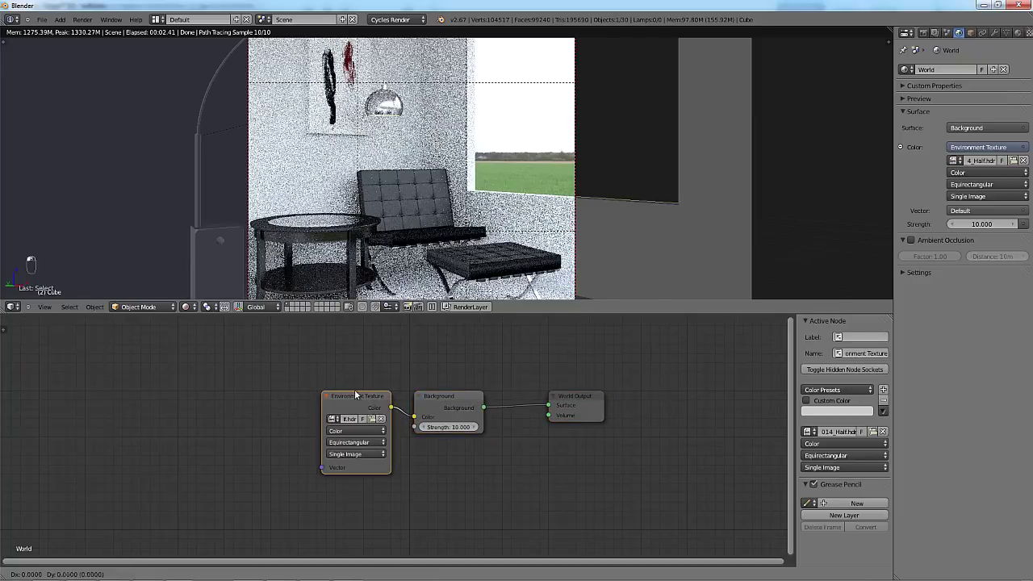
{"action": "left_click_drag", "start_coordinate": [355, 394], "coordinate": [351, 402]}
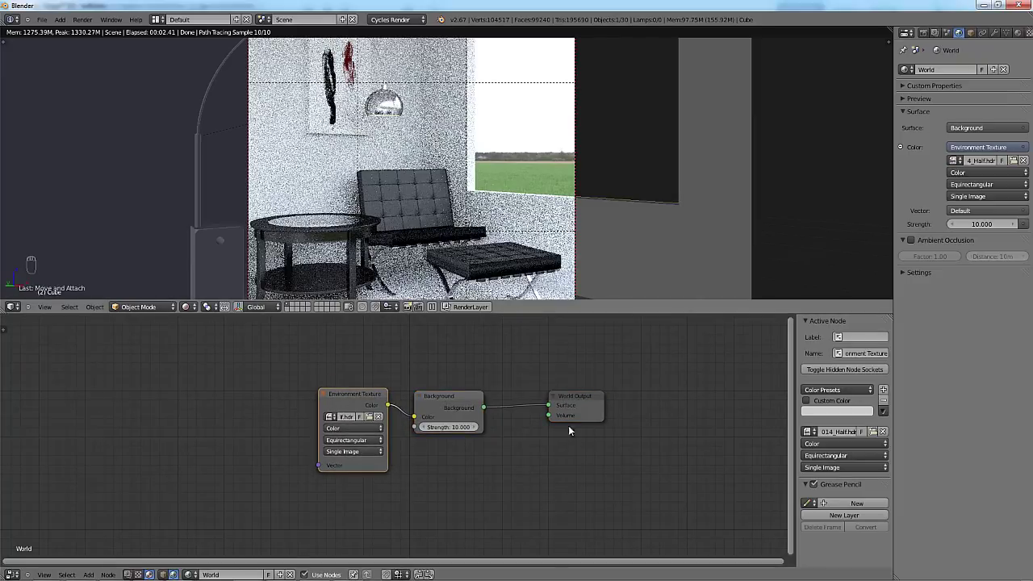
Add a Texture Coordinate node to the world nodes, well before the Environment Texture node.
{"action": "key", "text": "Home"}
{"action": "key", "text": "shift+a"}
{"action": "mouse_move", "coordinate": [256, 372]}
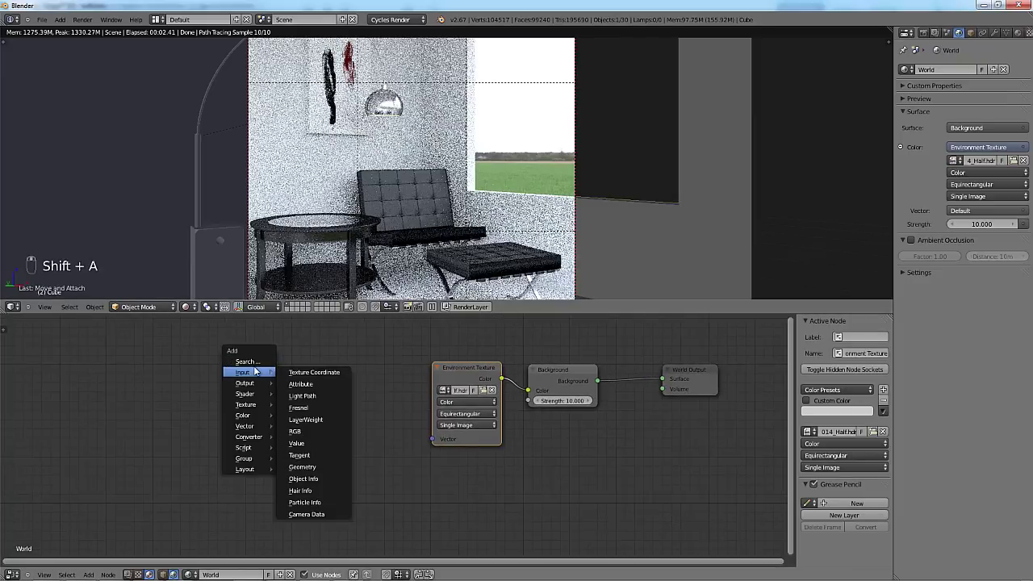
{"action": "left_click", "coordinate": [303, 373]}
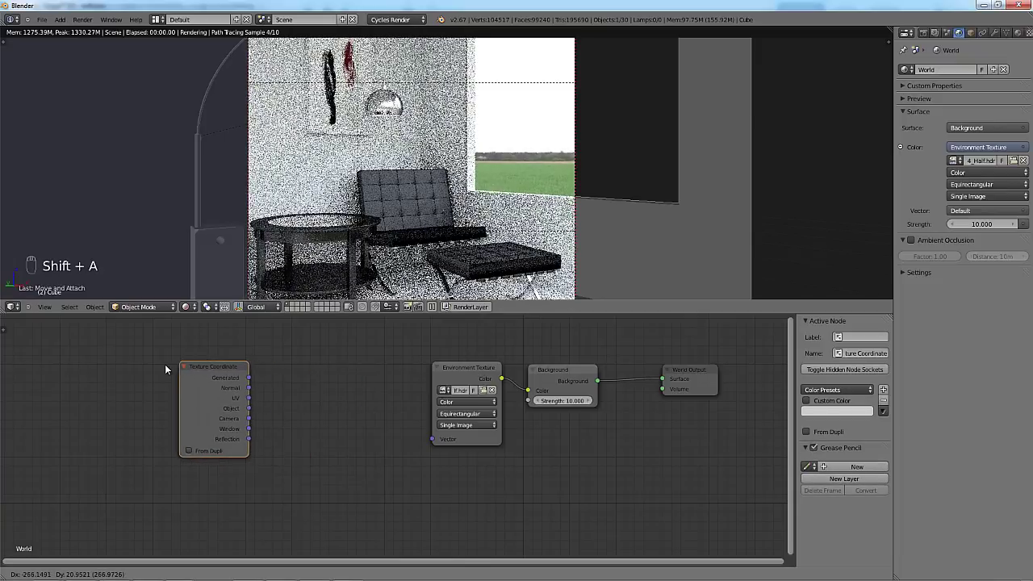
{"action": "left_click", "coordinate": [228, 382]}
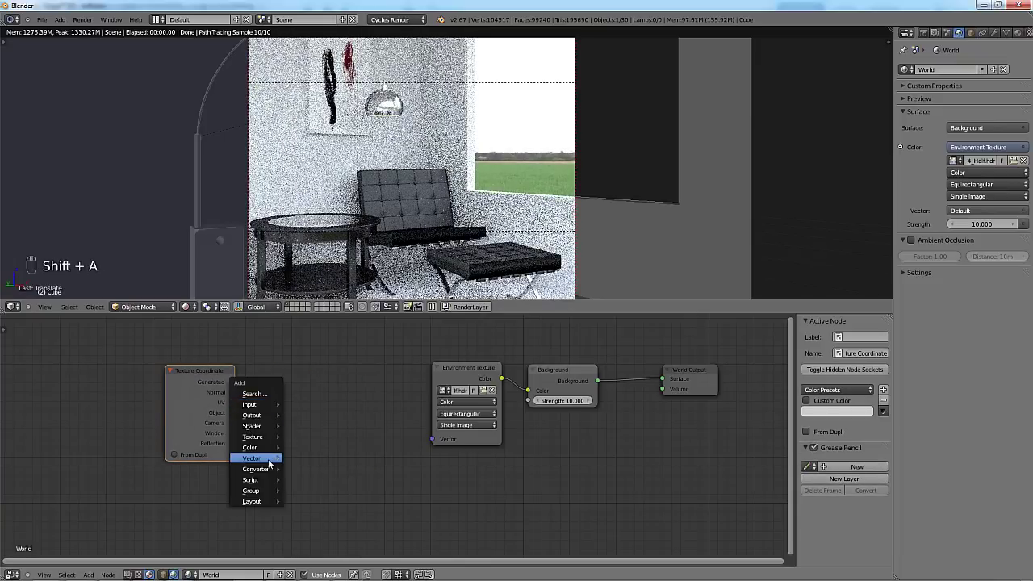
Add a Mapping node and link the Generated coordinates through it into the Environment Texture's Vector input.
{"action": "left_click", "coordinate": [307, 458]}
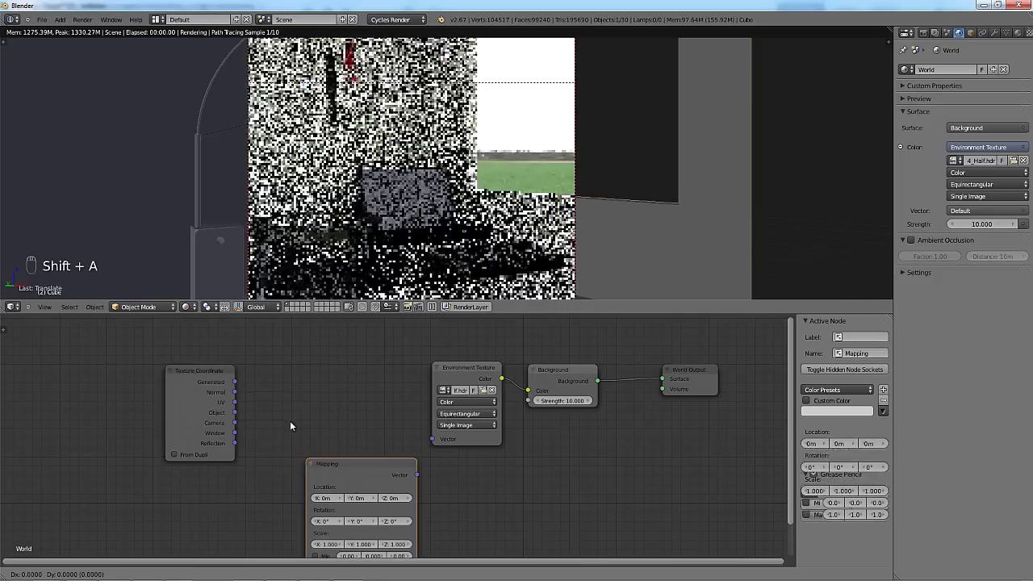
{"action": "left_click", "coordinate": [230, 378]}
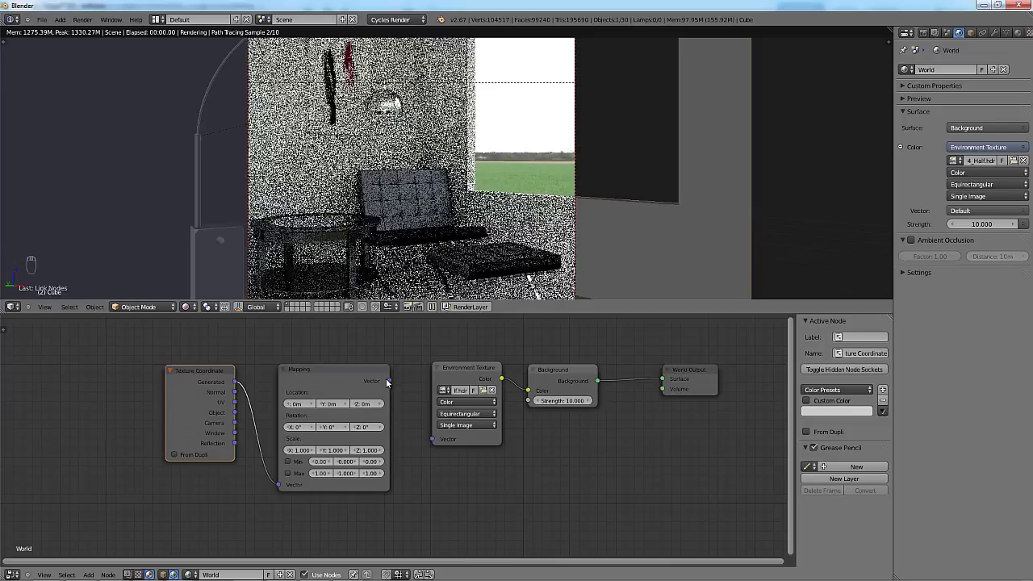
{"action": "left_click_drag", "start_coordinate": [389, 380], "coordinate": [434, 438]}
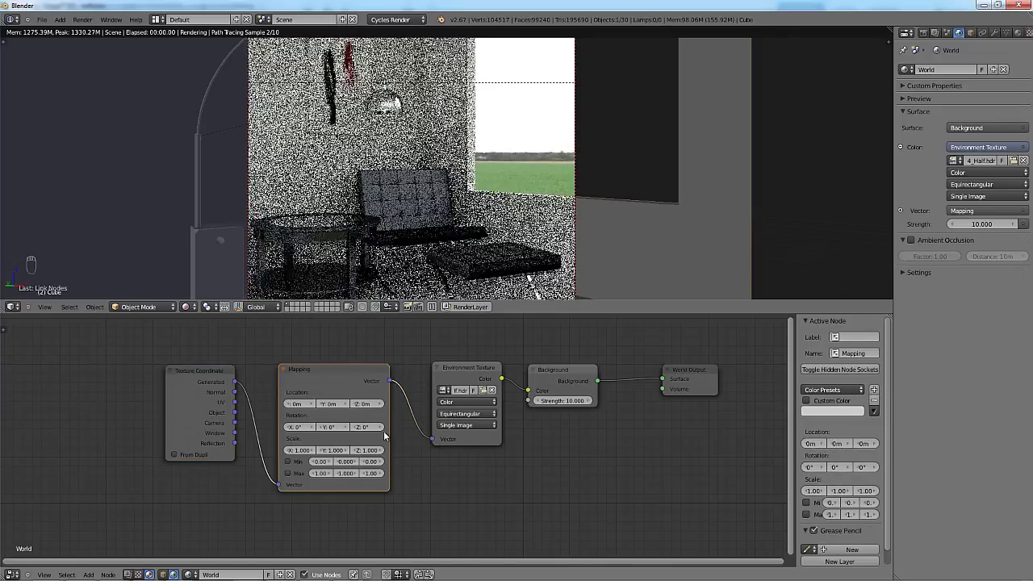
Try Mapping Z rotations of 58° and -24° for the HDR while viewing the room from outside.
{"action": "left_click_drag", "start_coordinate": [370, 431], "coordinate": [402, 431]}
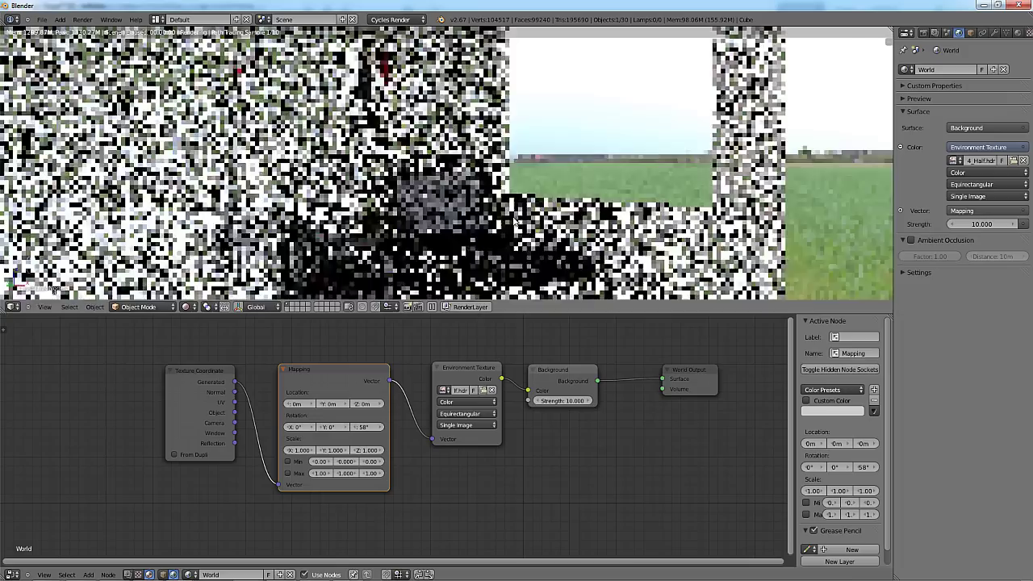
{"action": "scroll", "coordinate": [508, 232], "scroll_direction": "down", "scroll_amount": 6}
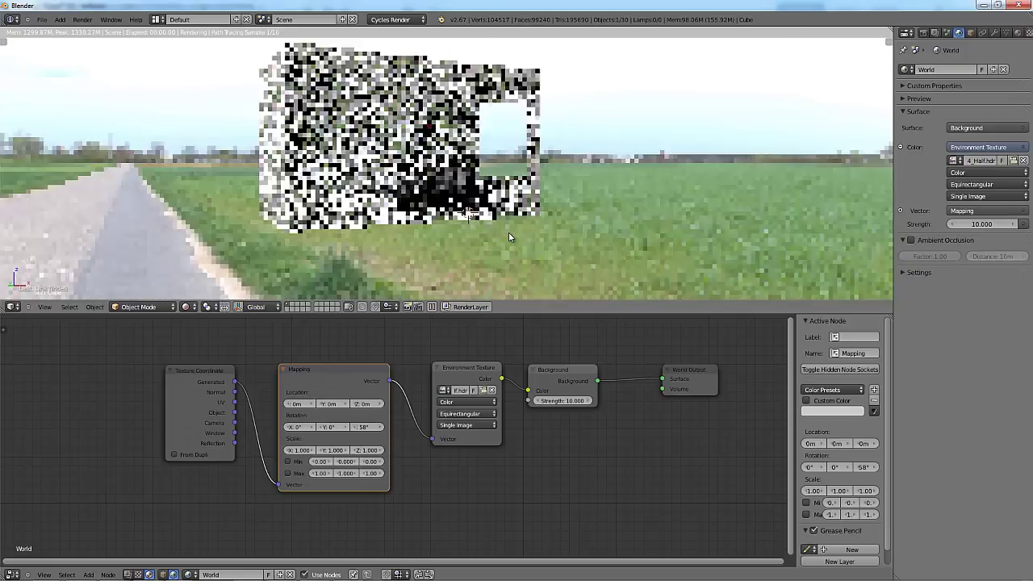
{"action": "left_click_drag", "start_coordinate": [371, 431], "coordinate": [323, 422]}
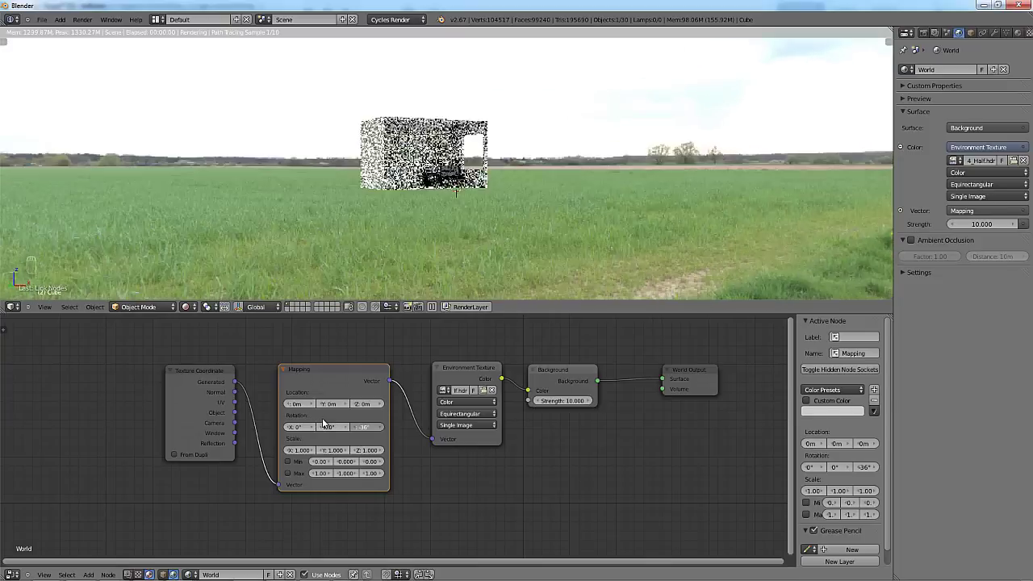
{"action": "scroll", "coordinate": [618, 217], "scroll_direction": "down", "scroll_amount": 3}
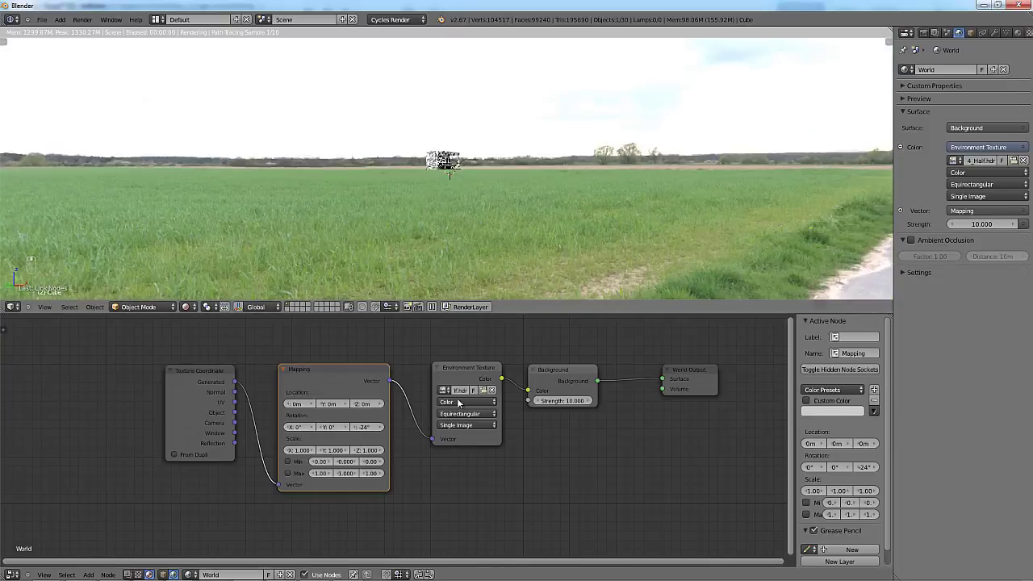
Try a background strength of 1 with a Mapping Z rotation of -13° and return to the camera view.
{"action": "left_click", "coordinate": [563, 400]}
{"action": "type", "text": "1"}
{"action": "key", "text": "Return"}
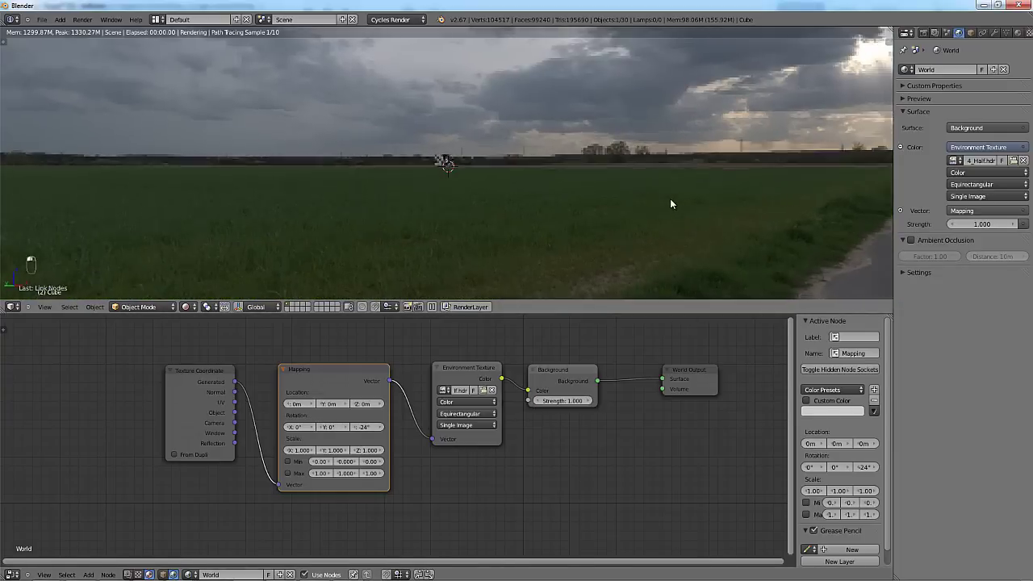
{"action": "middle_click_drag", "start_coordinate": [670, 202], "coordinate": [709, 88]}
{"action": "left_click_drag", "start_coordinate": [361, 427], "coordinate": [376, 428]}
{"action": "key", "text": "KP_0"}
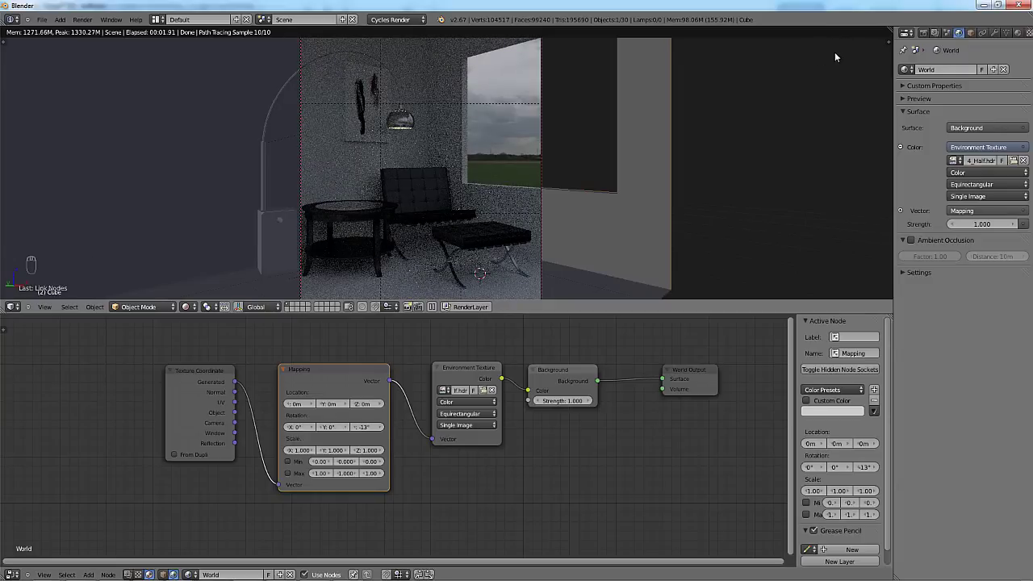
Try a Mapping Z rotation of -3° from outside the room, then check it through the camera.
{"action": "scroll", "coordinate": [505, 206], "scroll_direction": "down", "scroll_amount": 8}
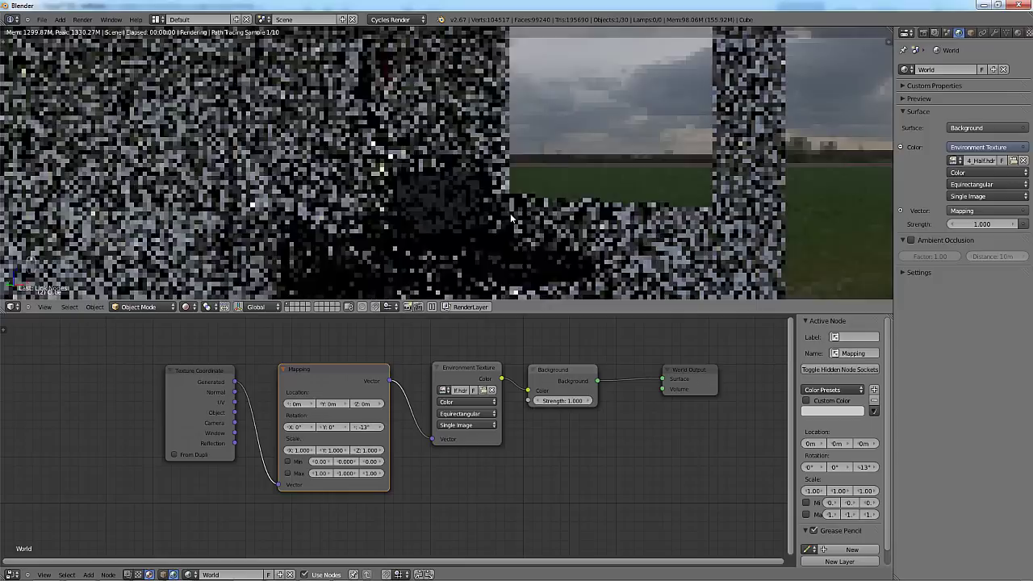
{"action": "middle_click_drag", "start_coordinate": [533, 204], "coordinate": [598, 211]}
{"action": "scroll", "coordinate": [570, 193], "scroll_direction": "down", "scroll_amount": 2}
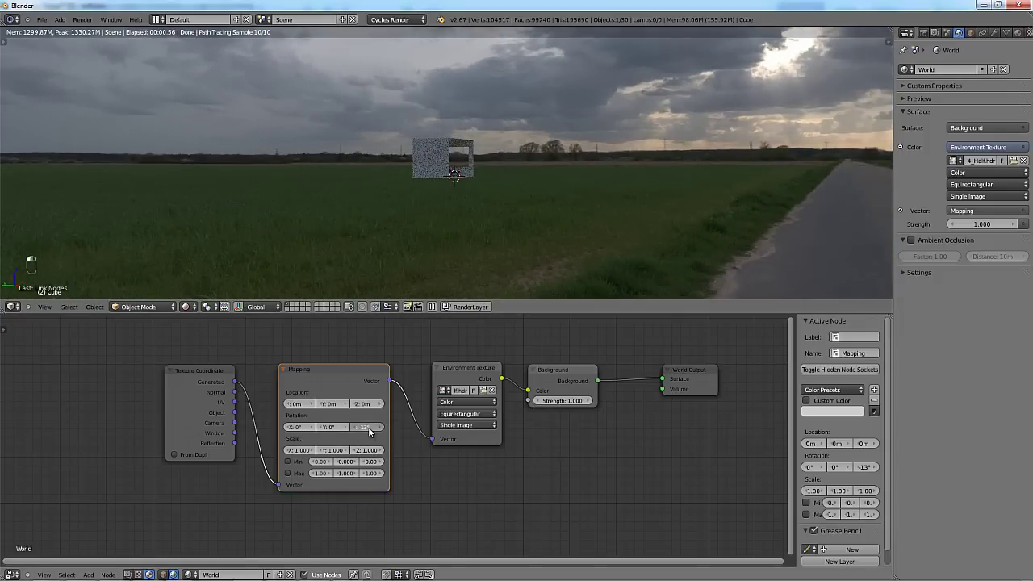
{"action": "left_click_drag", "start_coordinate": [371, 432], "coordinate": [377, 429]}
{"action": "middle_click_drag", "start_coordinate": [567, 261], "coordinate": [460, 267]}
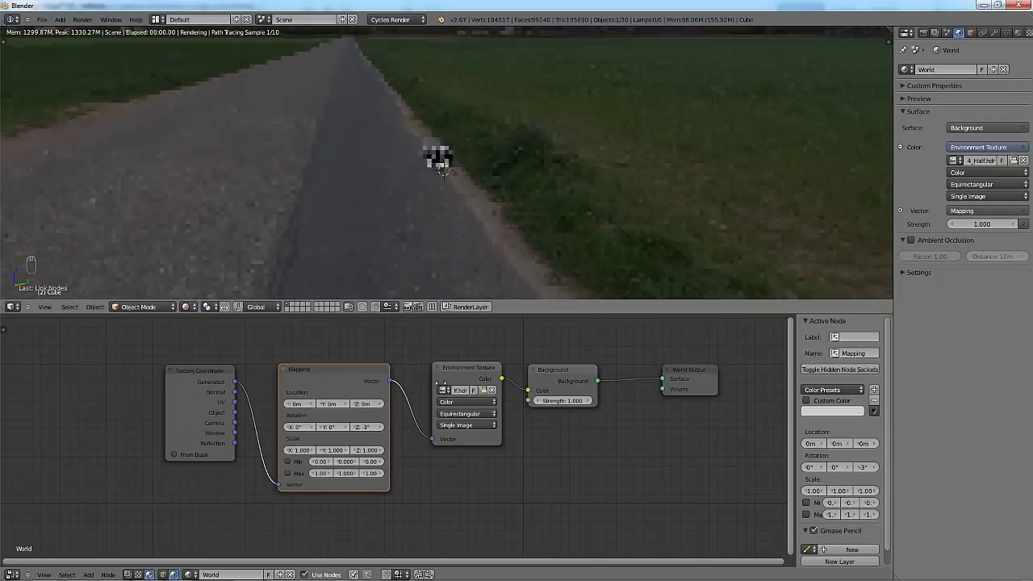
{"action": "key", "text": "KP_0"}
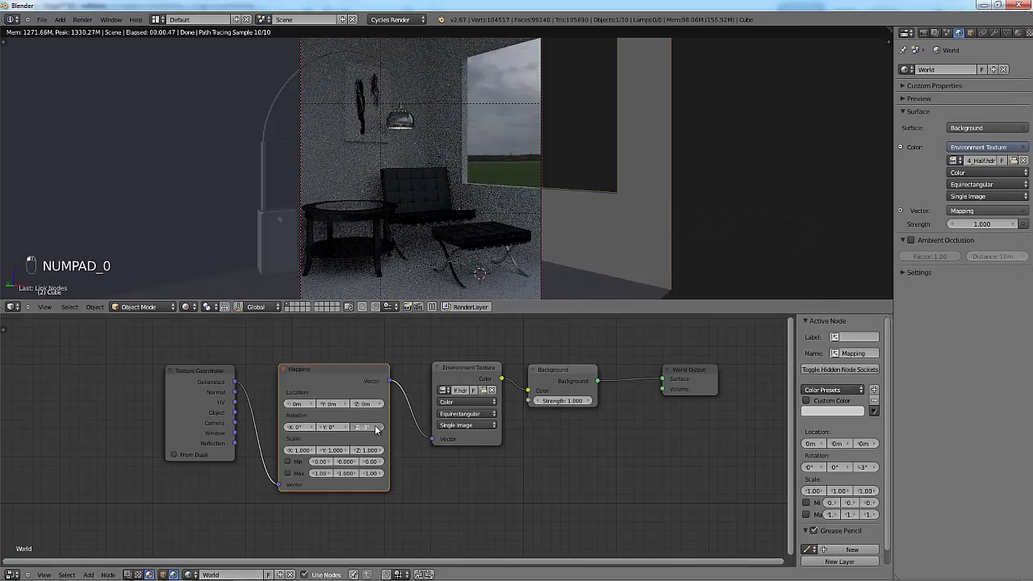
Set the Mapping node's Z rotation to 35° and the Background strength to 10.
{"action": "mouse_move", "coordinate": [375, 430]}
{"action": "left_mouse_down"}
{"action": "mouse_move", "coordinate": [363, 436]}
{"action": "mouse_move", "coordinate": [391, 437]}
{"action": "mouse_move", "coordinate": [373, 430]}
{"action": "left_mouse_up"}
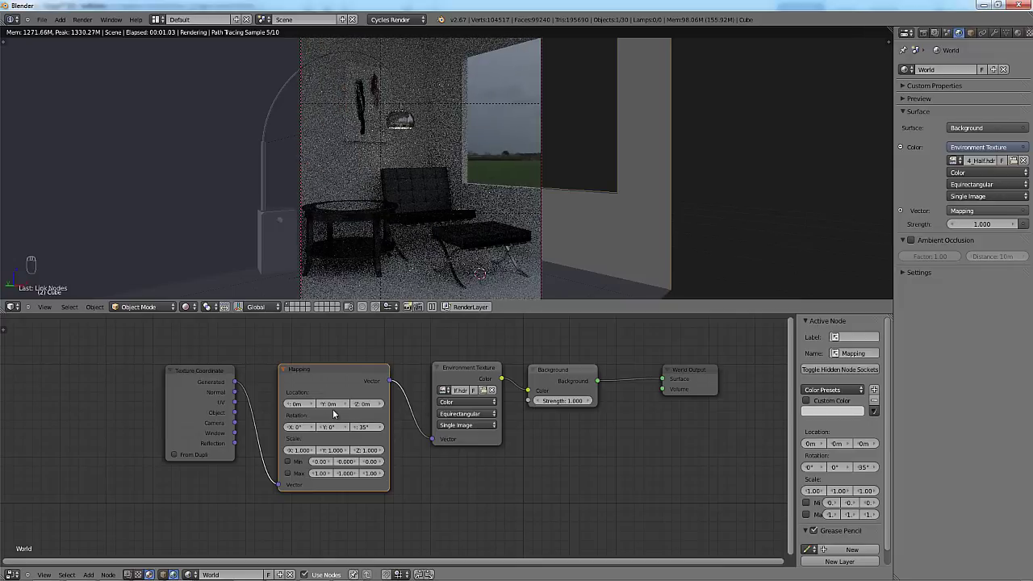
{"action": "left_click", "coordinate": [365, 435]}
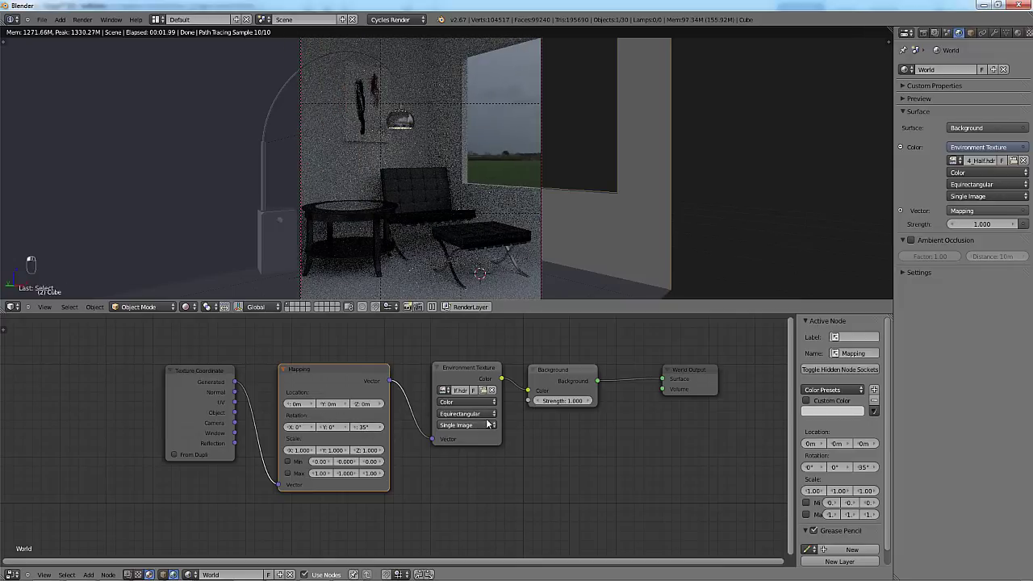
{"action": "key", "text": "Return"}
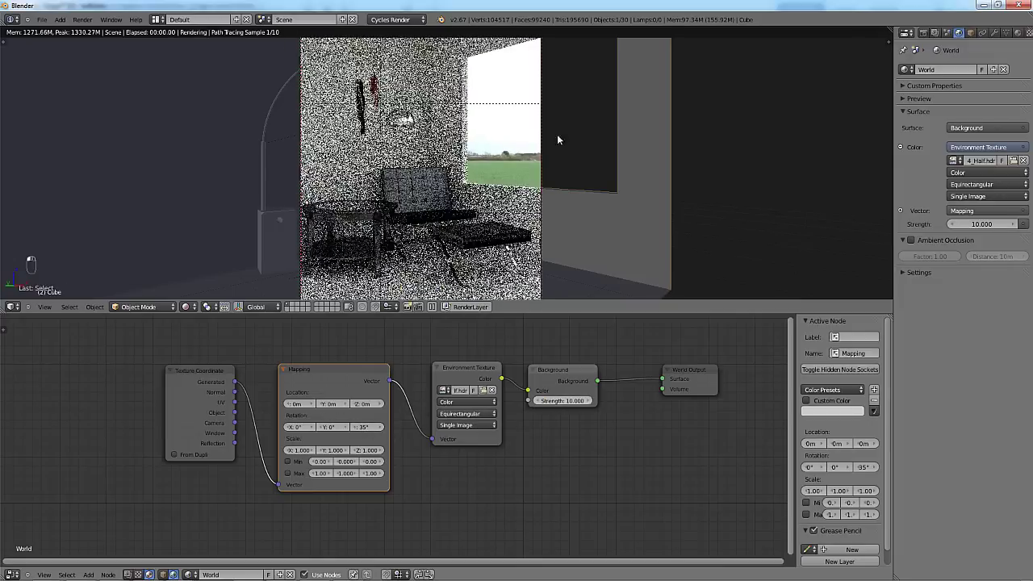
Switch the viewport to solid shading and remove the render border from the camera view.
{"action": "scroll", "coordinate": [511, 142], "scroll_direction": "up", "scroll_amount": 2}
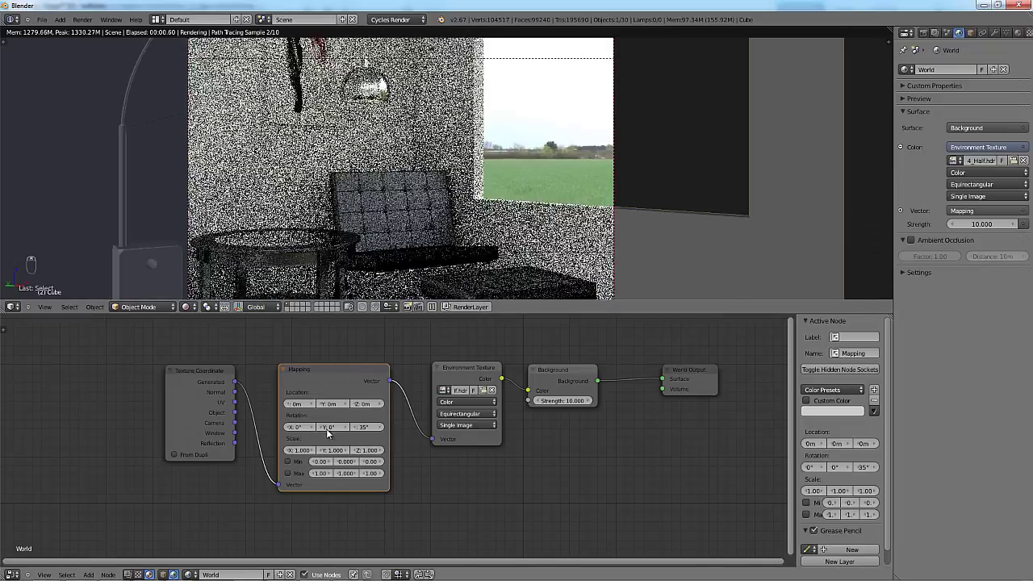
{"action": "scroll", "coordinate": [517, 216], "scroll_direction": "down", "scroll_amount": 4}
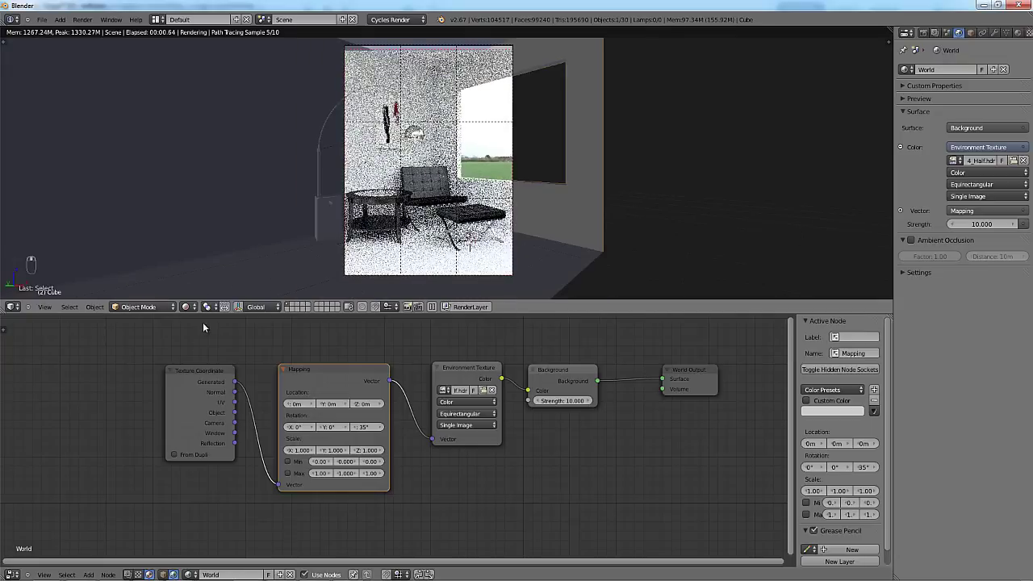
{"action": "left_click", "coordinate": [186, 306]}
{"action": "left_click", "coordinate": [200, 275]}
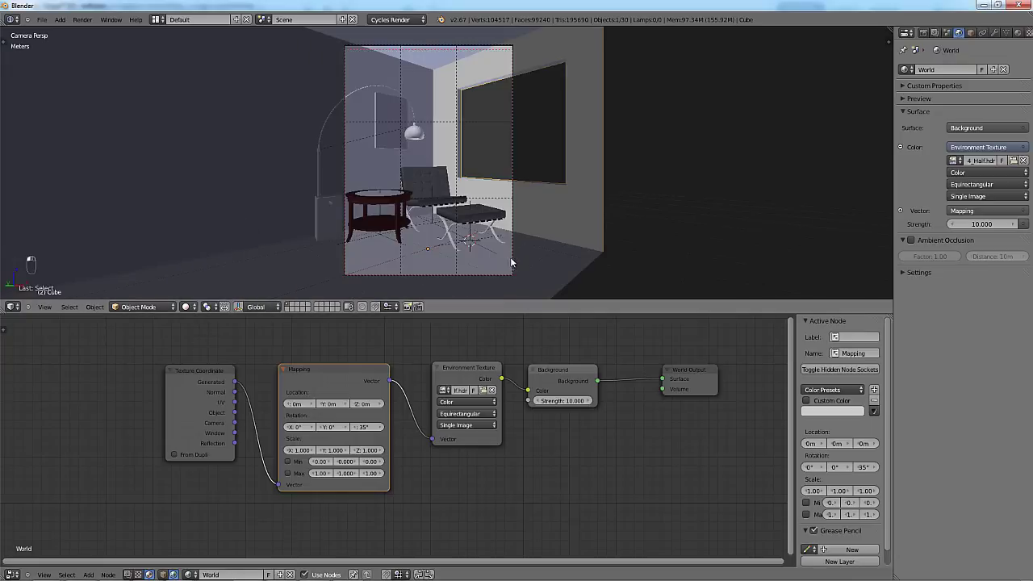
{"action": "key", "text": "shift+b"}
{"action": "mouse_move", "coordinate": [637, 240]}
{"action": "left_mouse_down"}
{"action": "mouse_move", "coordinate": [613, 249]}
{"action": "mouse_move", "coordinate": [556, 226]}
{"action": "left_mouse_up"}
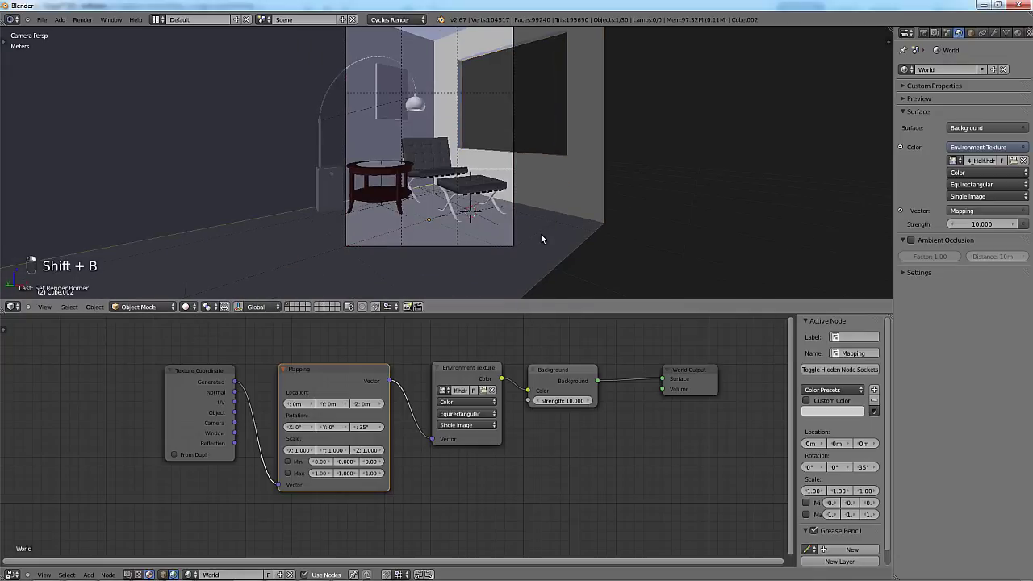
Select the room's floor and give it its own new material named Wooden Floor.
{"action": "scroll", "coordinate": [541, 233], "scroll_direction": "down", "scroll_amount": 3}
{"action": "scroll", "coordinate": [511, 251], "scroll_direction": "up", "scroll_amount": 3}
{"action": "right_click", "coordinate": [512, 255]}
{"action": "scroll", "coordinate": [512, 255], "scroll_direction": "up", "scroll_amount": 2}
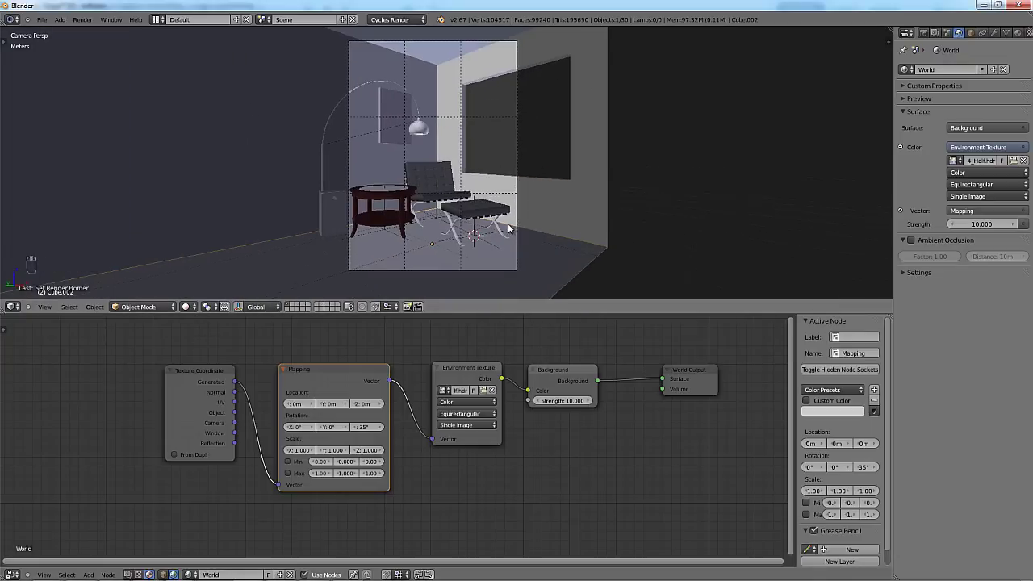
{"action": "scroll", "coordinate": [372, 251], "scroll_direction": "down", "scroll_amount": 2}
{"action": "scroll", "coordinate": [484, 272], "scroll_direction": "down", "scroll_amount": 3}
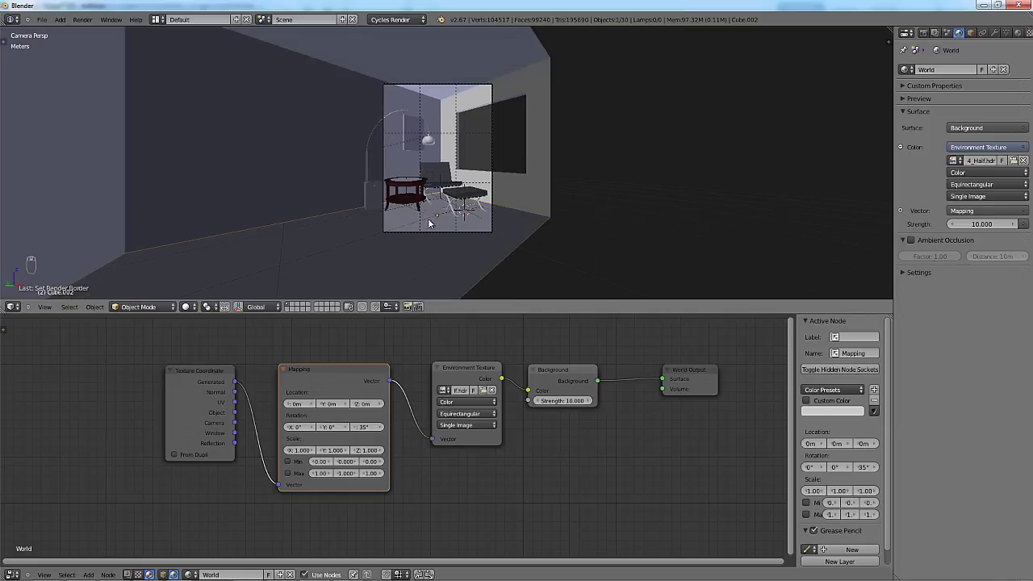
{"action": "scroll", "coordinate": [429, 224], "scroll_direction": "up", "scroll_amount": 2}
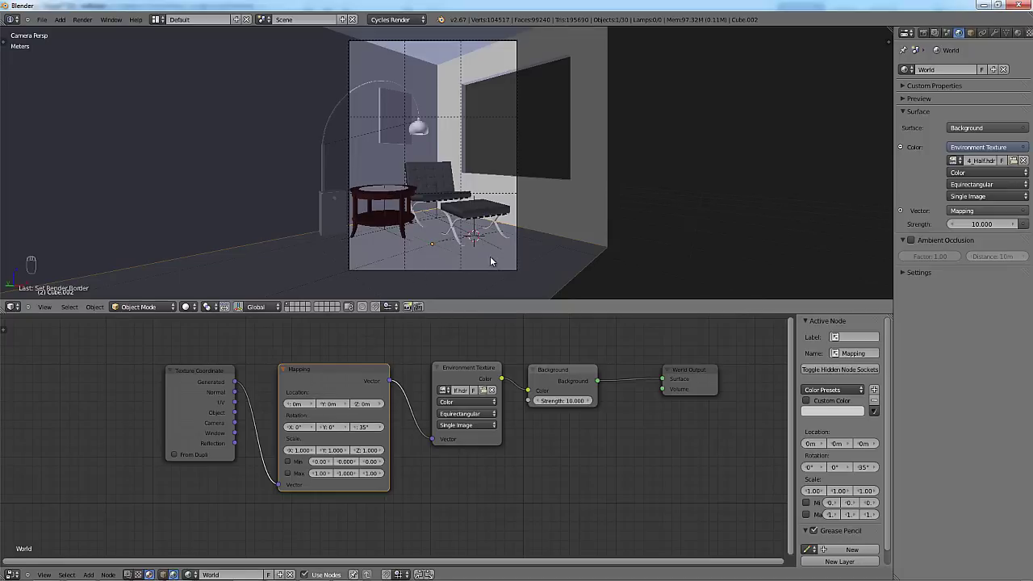
{"action": "middle_click_drag", "start_coordinate": [491, 261], "coordinate": [585, 240]}
{"action": "scroll", "coordinate": [453, 278], "scroll_direction": "down", "scroll_amount": 3}
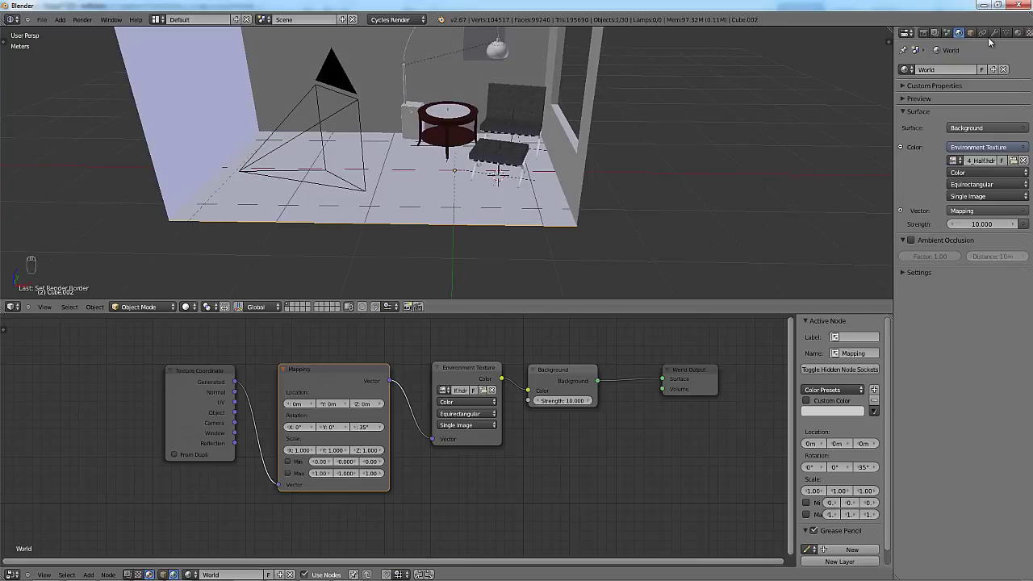
{"action": "left_click", "coordinate": [1017, 33]}
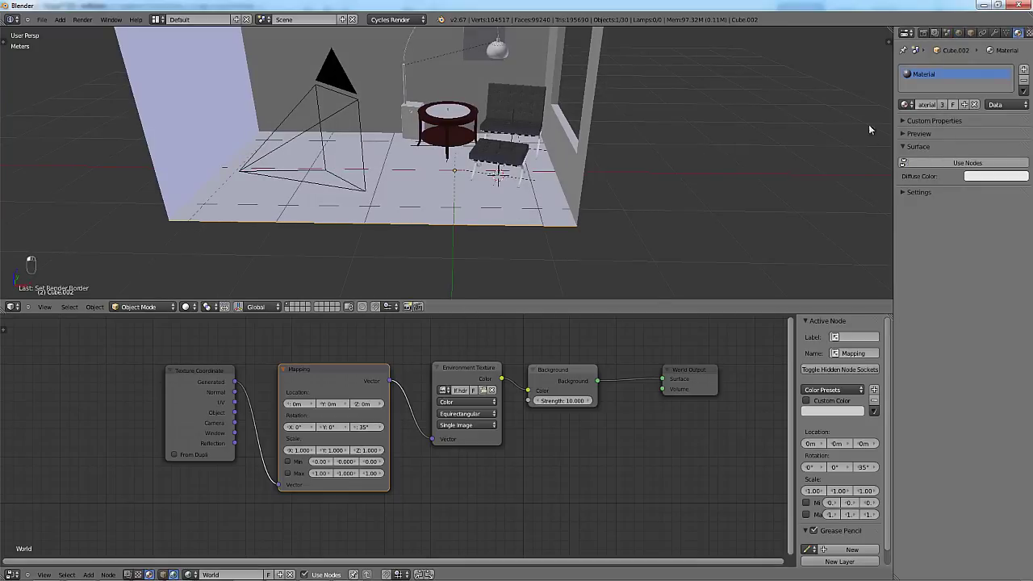
{"action": "left_click", "coordinate": [963, 105]}
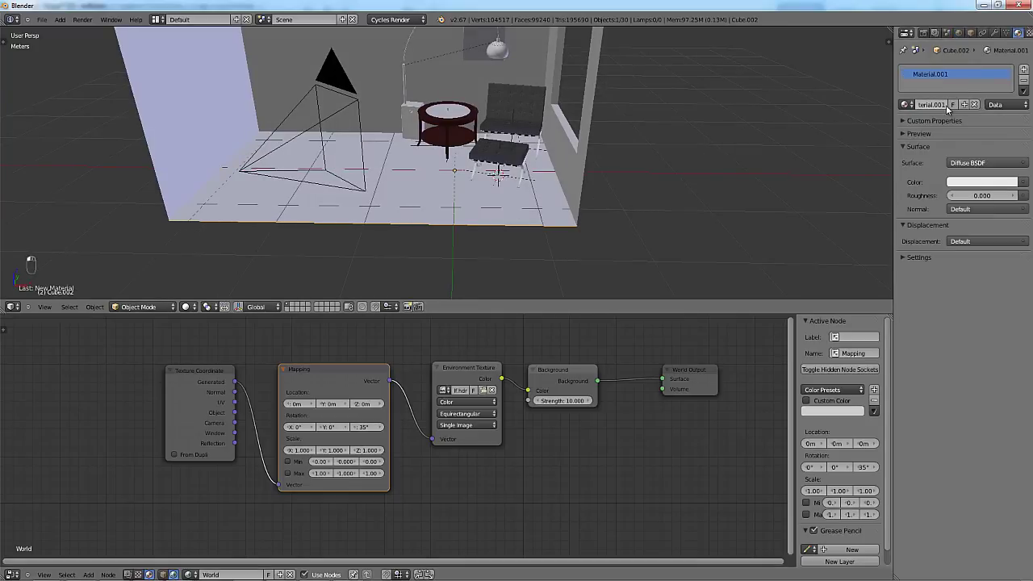
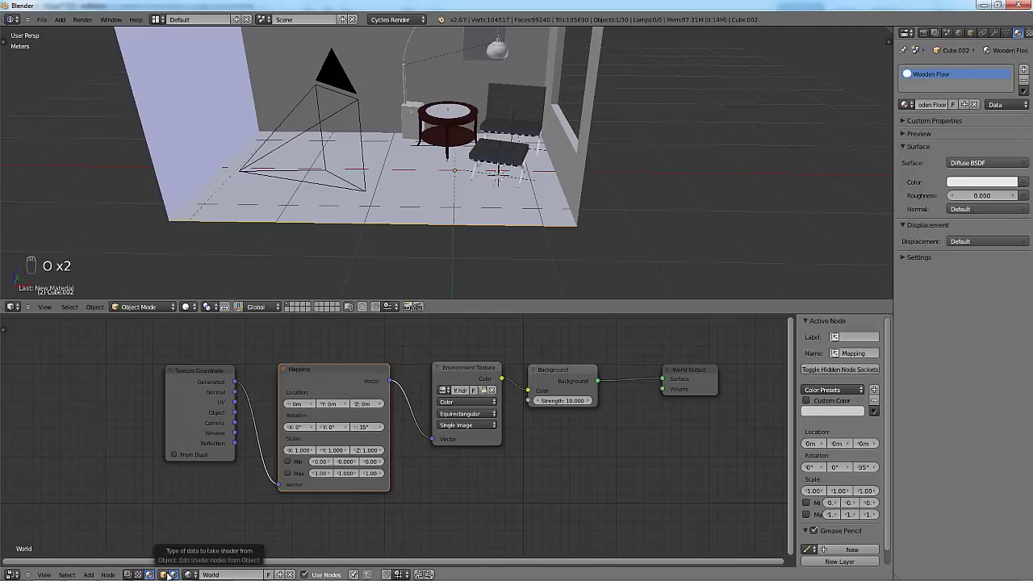
Show the Wooden Floor material in the node editor and move its Diffuse BSDF node farther from Material Output.
{"action": "left_click", "coordinate": [165, 574]}
{"action": "middle_click_drag", "start_coordinate": [504, 499], "coordinate": [413, 460]}
{"action": "scroll", "coordinate": [526, 428], "scroll_direction": "up", "scroll_amount": 2}
{"action": "right_click", "coordinate": [424, 385]}
{"action": "key", "text": "g"}
{"action": "left_click", "coordinate": [352, 384]}
{"action": "middle_click_drag", "start_coordinate": [352, 384], "coordinate": [537, 377]}
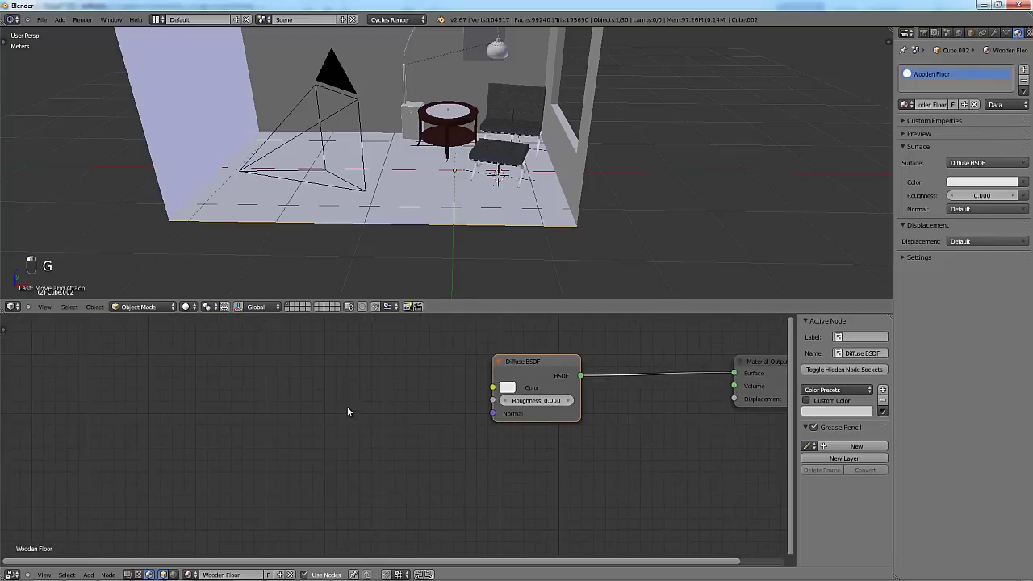
Add an Image Texture node and link its Color output to the Diffuse BSDF's Color input.
{"action": "key", "text": "shift+a"}
{"action": "mouse_move", "coordinate": [333, 387]}
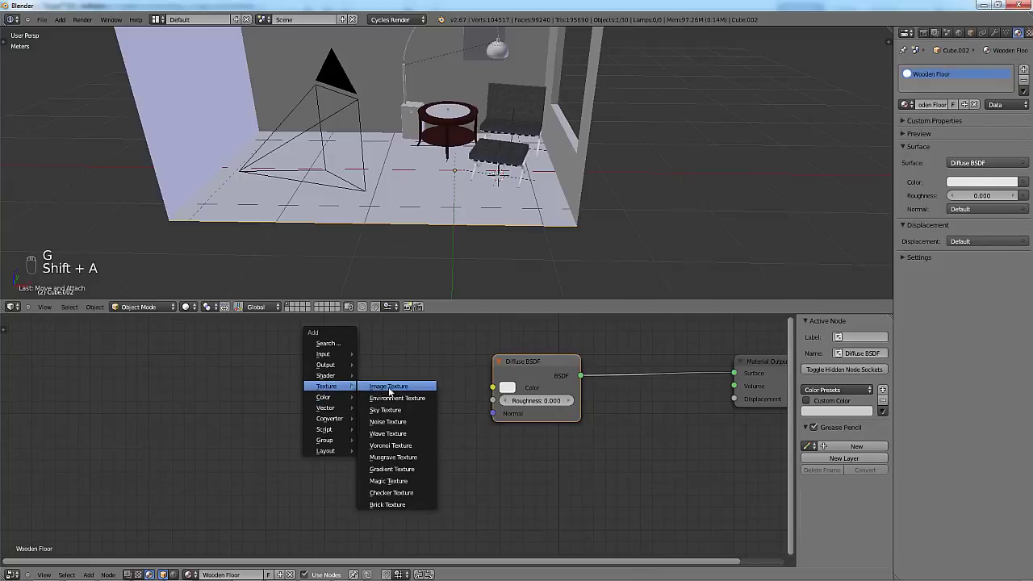
{"action": "left_click", "coordinate": [390, 387]}
{"action": "left_click", "coordinate": [377, 380]}
{"action": "left_click_drag", "start_coordinate": [433, 374], "coordinate": [493, 388]}
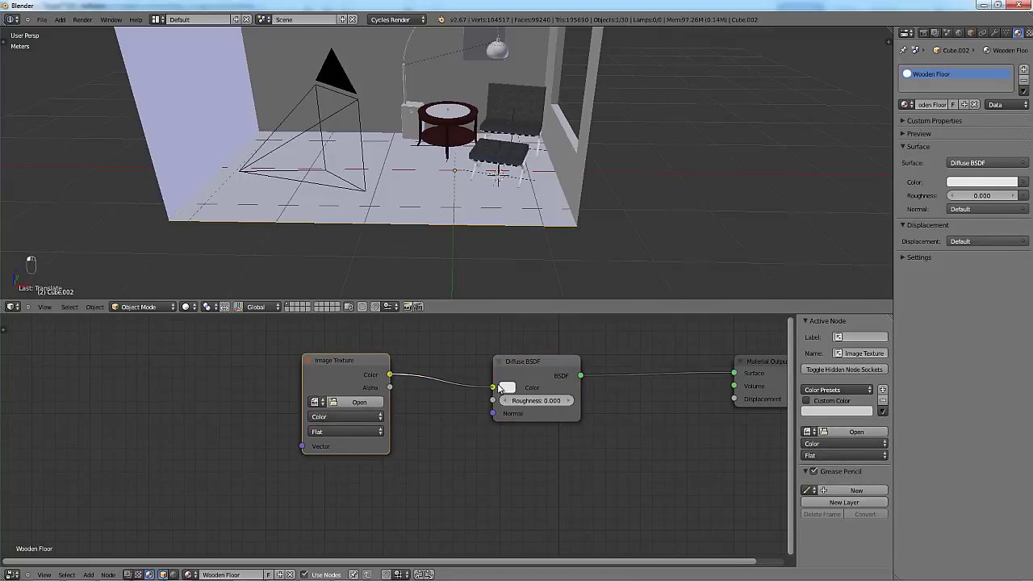
Load InteriorWoodFlooringMedium_01.jpg from the starter pack's Texture folder into the Image Texture node.
{"action": "left_click", "coordinate": [355, 402]}
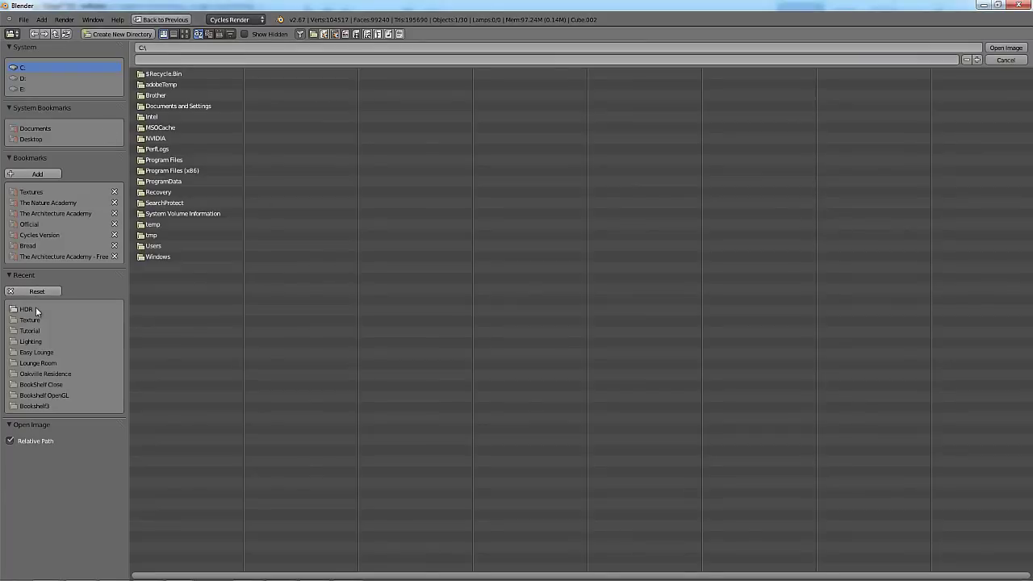
{"action": "left_click", "coordinate": [56, 256]}
{"action": "left_click", "coordinate": [165, 106]}
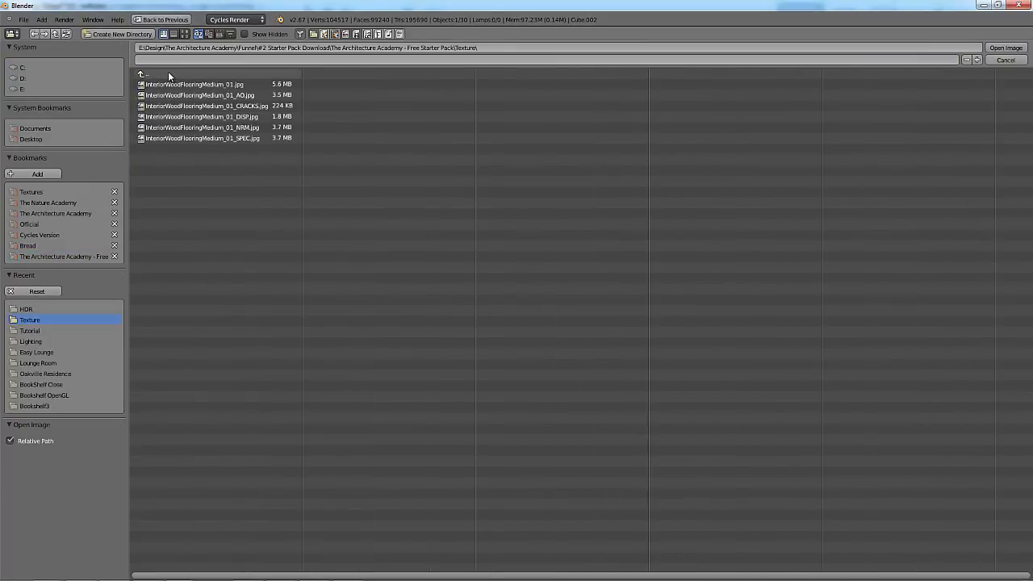
{"action": "left_click", "coordinate": [185, 34]}
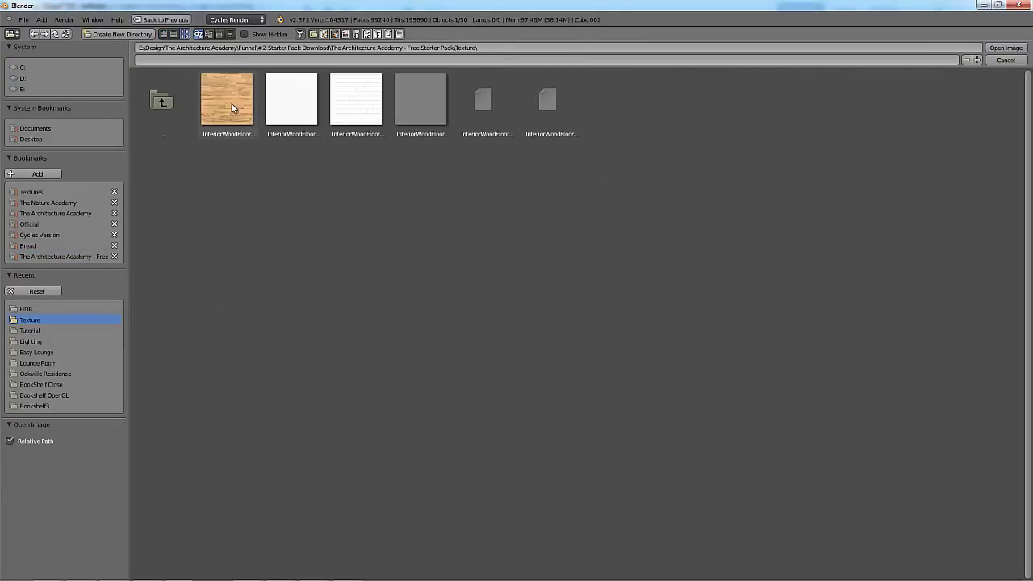
{"action": "left_click", "coordinate": [227, 107]}
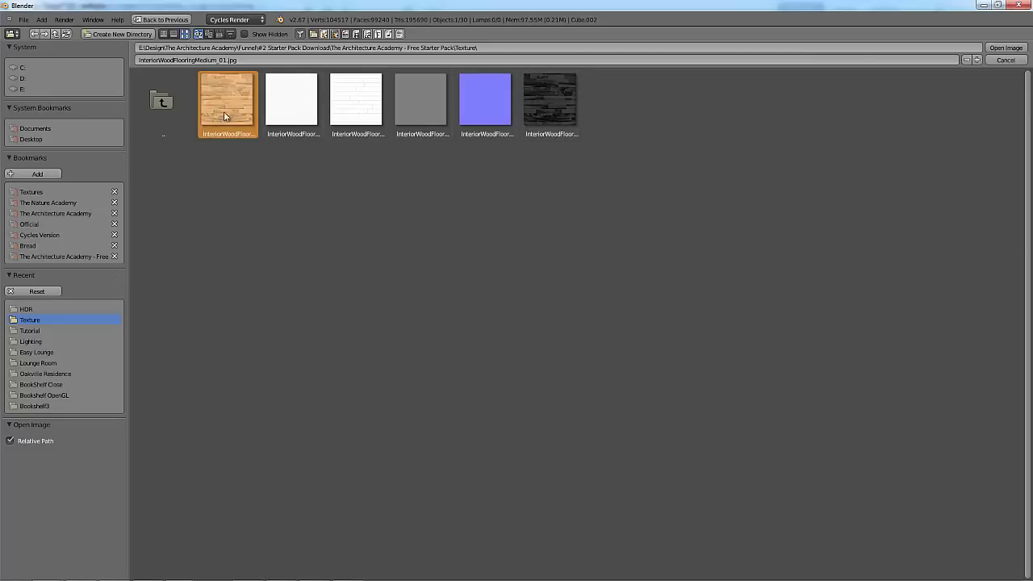
{"action": "left_click", "coordinate": [1005, 48]}
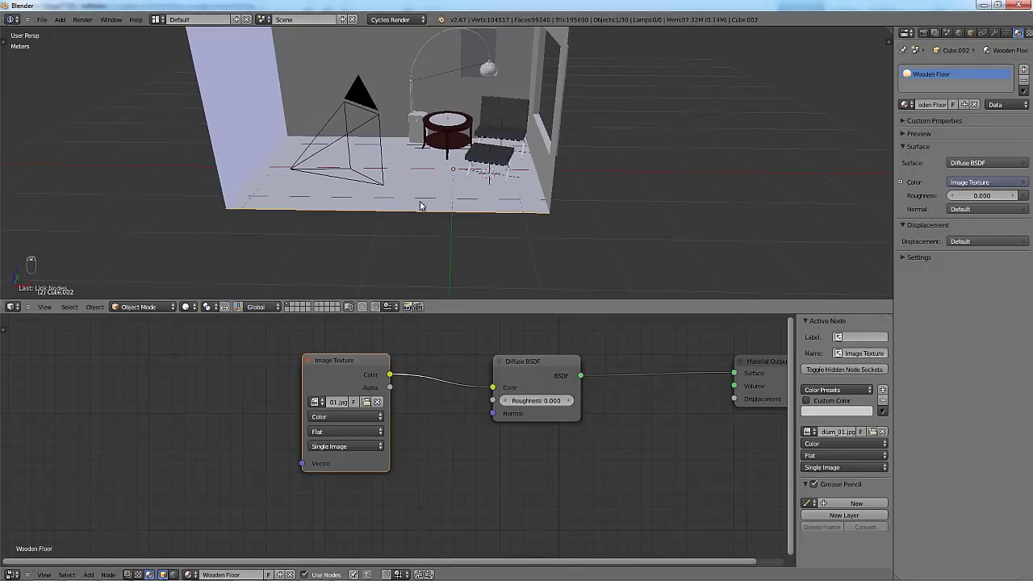
In wireframe shading, select the furniture, lamp and ceiling without the floor, walls and camera, and move them to another layer.
{"action": "scroll", "coordinate": [420, 206], "scroll_direction": "down", "scroll_amount": 2}
{"action": "key", "text": "z"}
{"action": "scroll", "coordinate": [446, 123], "scroll_direction": "down", "scroll_amount": 1}
{"action": "key", "text": "c"}
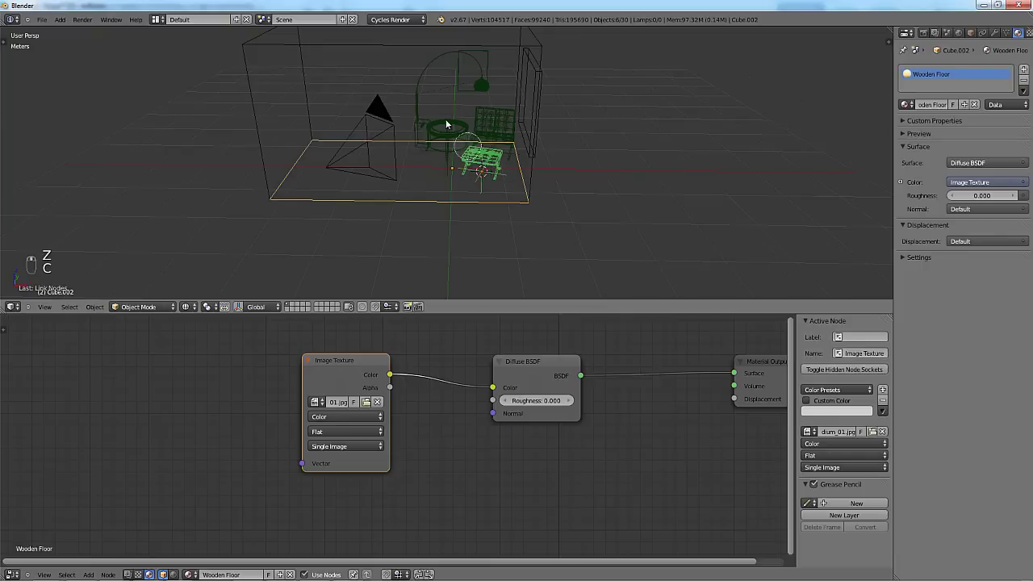
{"action": "mouse_move", "coordinate": [431, 141]}
{"action": "left_mouse_down"}
{"action": "mouse_move", "coordinate": [448, 161]}
{"action": "mouse_move", "coordinate": [476, 101]}
{"action": "mouse_move", "coordinate": [502, 150]}
{"action": "mouse_move", "coordinate": [401, 113]}
{"action": "mouse_move", "coordinate": [424, 124]}
{"action": "left_mouse_up"}
{"action": "right_click", "coordinate": [571, 154]}
{"action": "key", "text": "g"}
{"action": "right_click", "coordinate": [484, 277]}
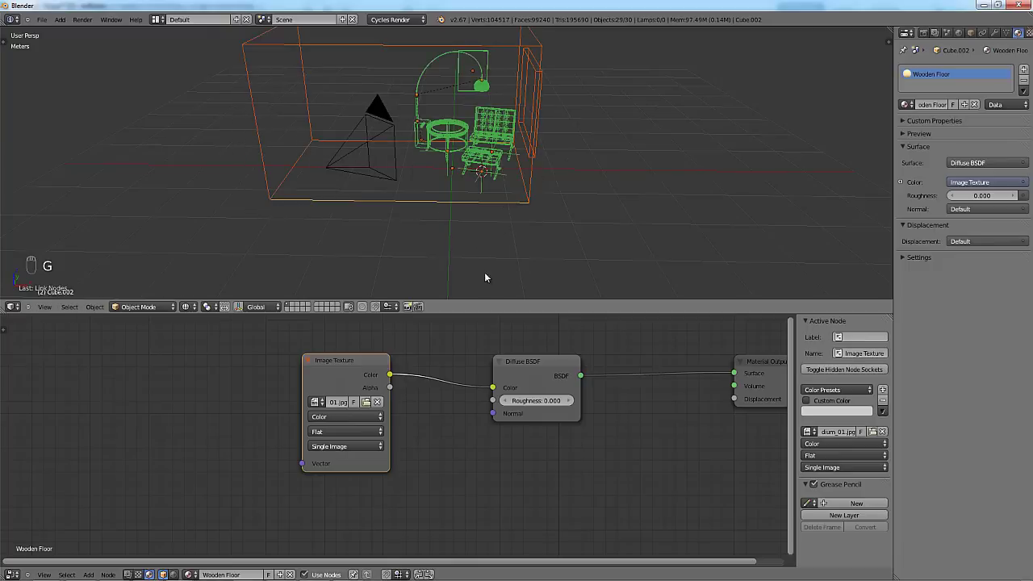
{"action": "key", "text": "b"}
{"action": "key", "text": "b"}
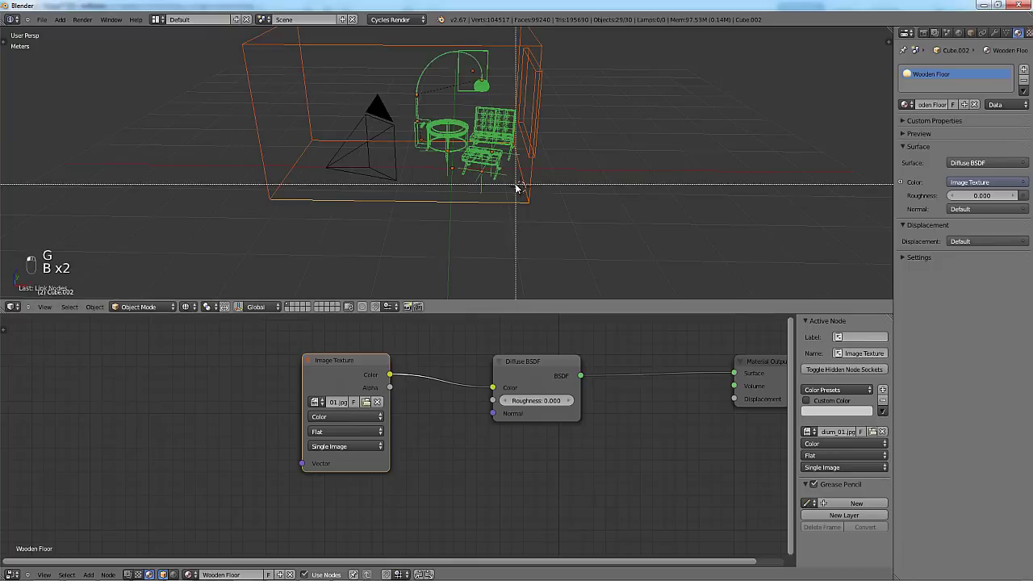
{"action": "key", "text": "b"}
{"action": "middle_click_drag", "start_coordinate": [516, 188], "coordinate": [545, 220]}
{"action": "key", "text": "m"}
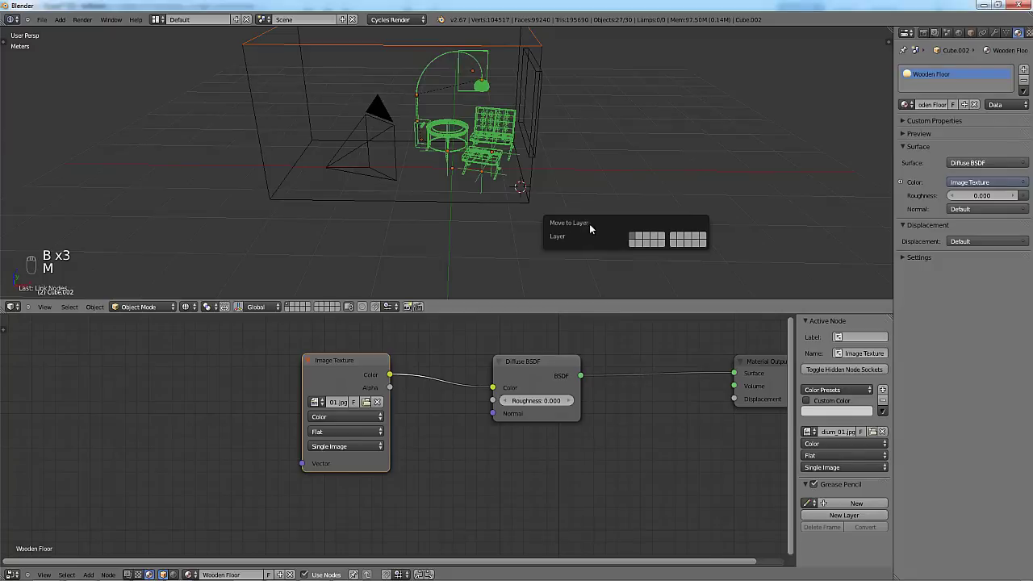
{"action": "left_click", "coordinate": [643, 237]}
{"action": "scroll", "coordinate": [401, 255], "scroll_direction": "up", "scroll_amount": 3}
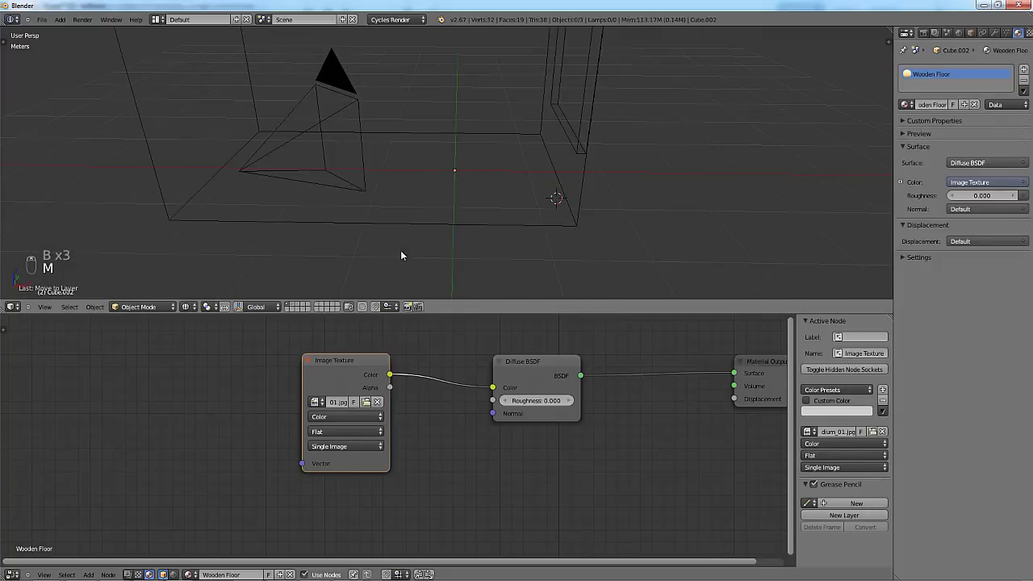
Switch the viewport to rendered shading and view the textured floor from an angle.
{"action": "left_click", "coordinate": [196, 308]}
{"action": "left_click", "coordinate": [216, 231]}
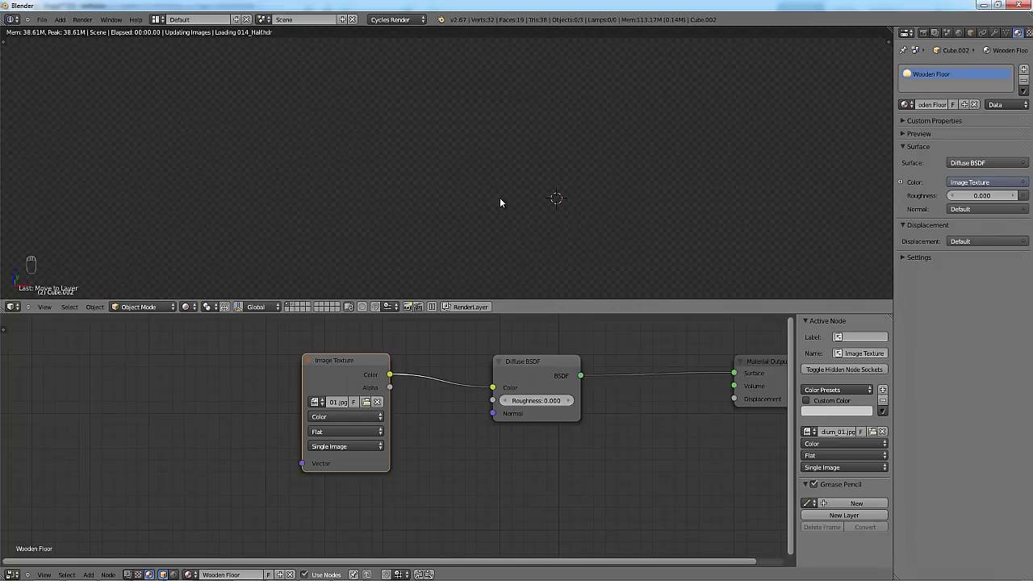
{"action": "scroll", "coordinate": [502, 203], "scroll_direction": "up", "scroll_amount": 1}
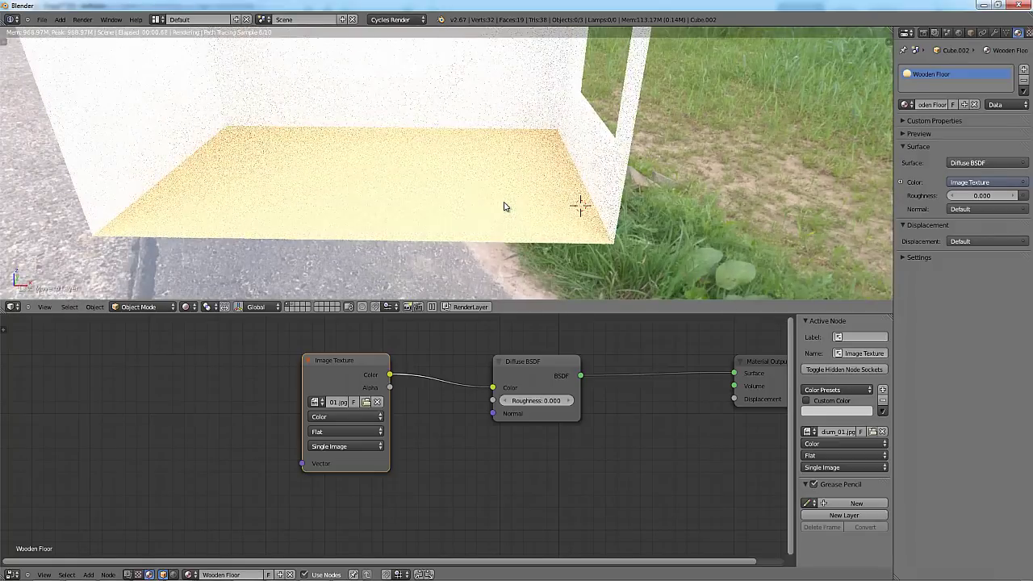
{"action": "middle_click_drag", "start_coordinate": [504, 207], "coordinate": [562, 211]}
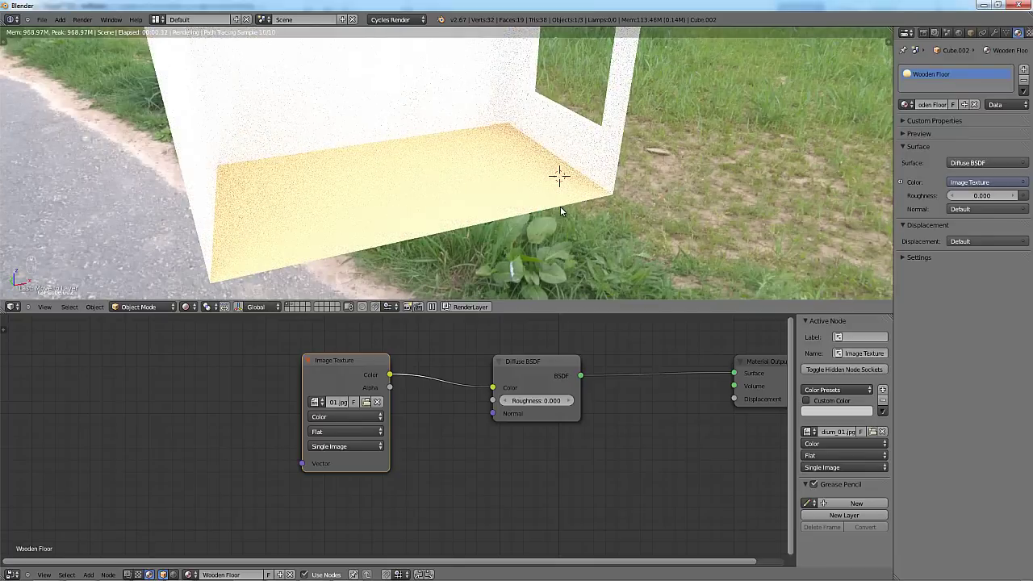
Apply the floor object's scale and unwrap its mesh with the standard Unwrap.
{"action": "key", "text": "ctrl+a"}
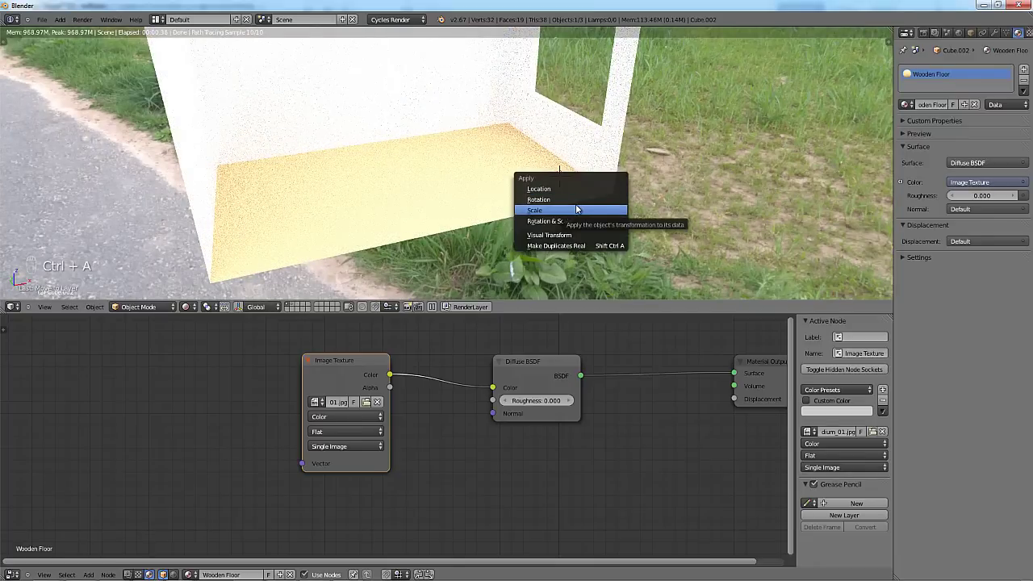
{"action": "left_click", "coordinate": [577, 210]}
{"action": "key", "text": "Tab"}
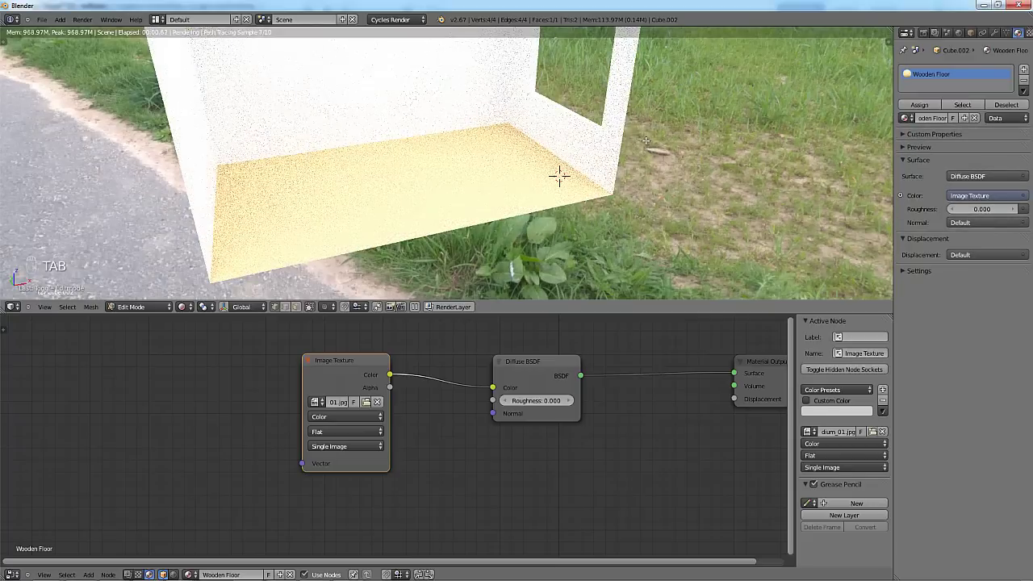
{"action": "key", "text": "u"}
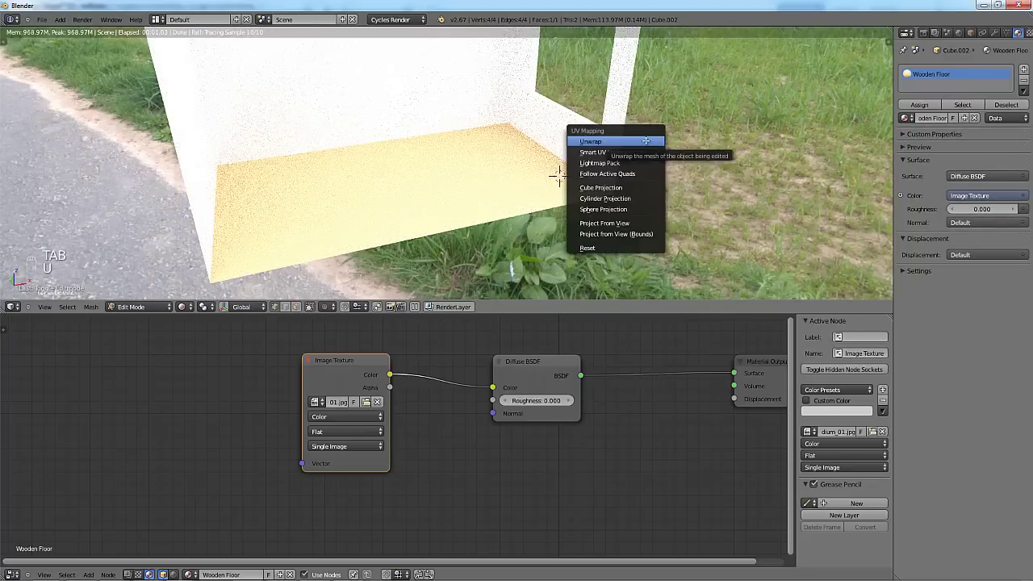
{"action": "left_click", "coordinate": [646, 141]}
{"action": "key", "text": "Tab"}
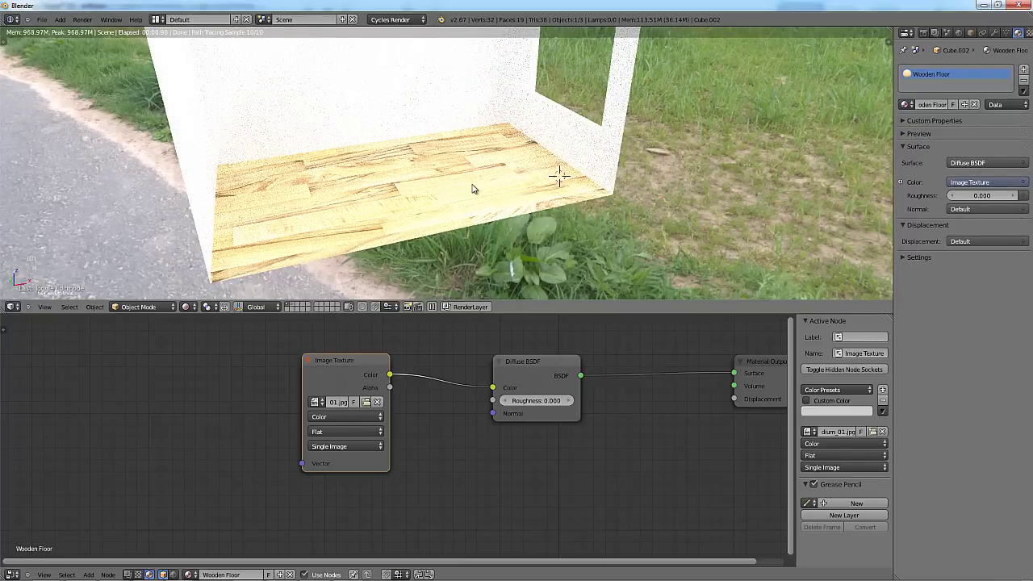
Add a Texture Coordinate node to the Wooden Floor material, well before the Image Texture node.
{"action": "scroll", "coordinate": [474, 189], "scroll_direction": "up", "scroll_amount": 3}
{"action": "middle_click_drag", "start_coordinate": [485, 365], "coordinate": [537, 355]}
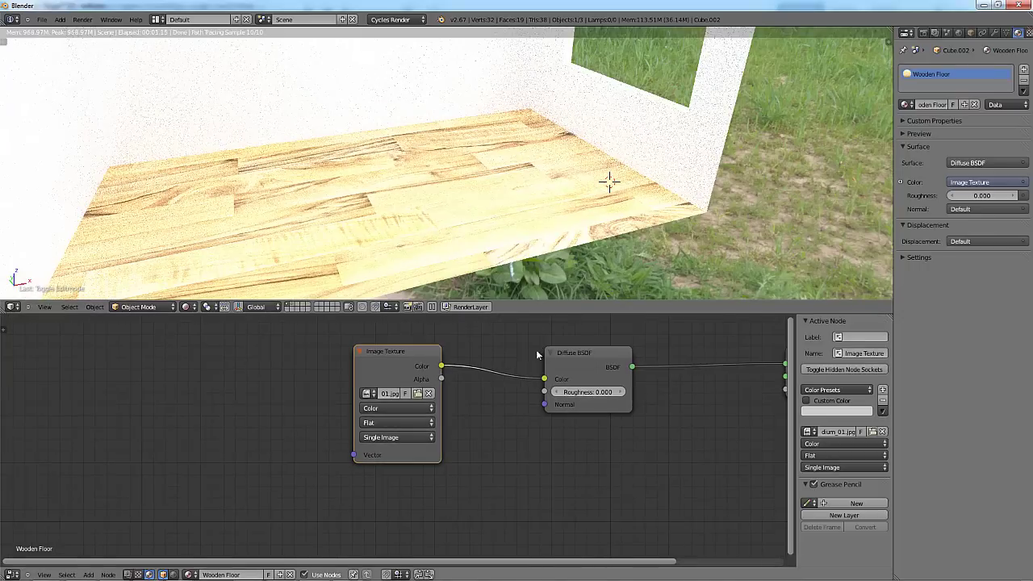
{"action": "scroll", "coordinate": [289, 410], "scroll_direction": "down", "scroll_amount": 1}
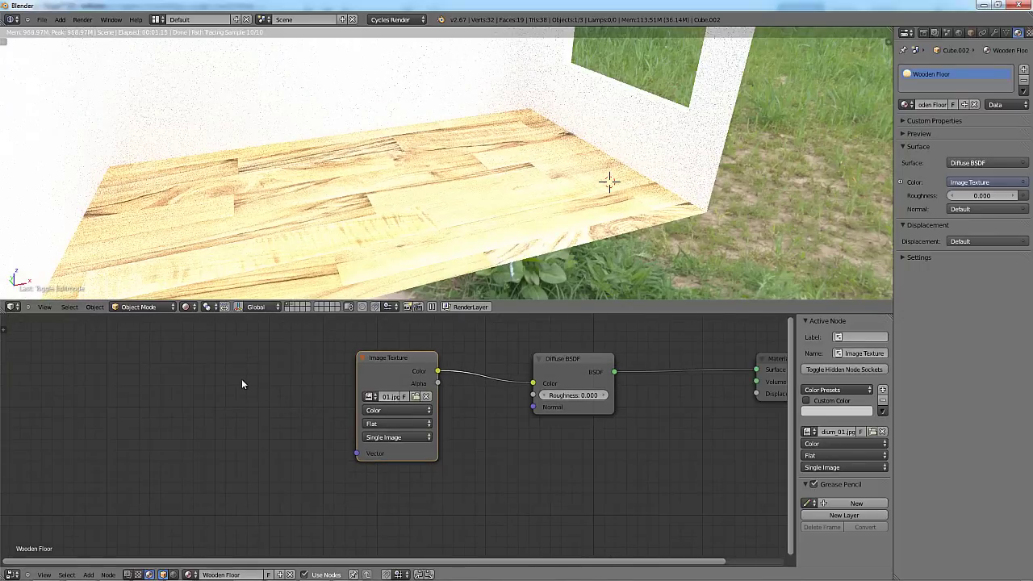
{"action": "key", "text": "shift+a"}
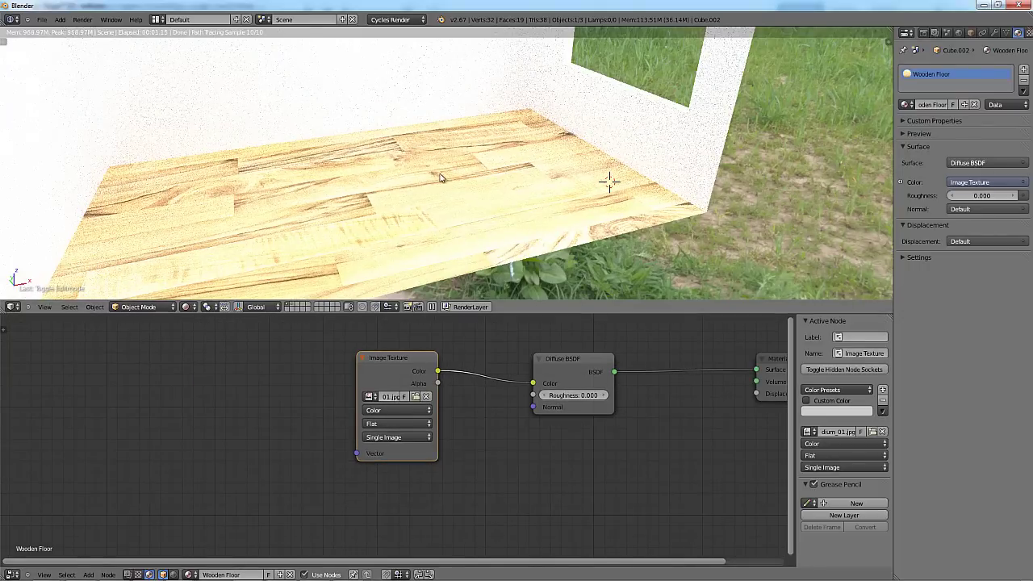
{"action": "middle_click_drag", "start_coordinate": [440, 178], "coordinate": [444, 184]}
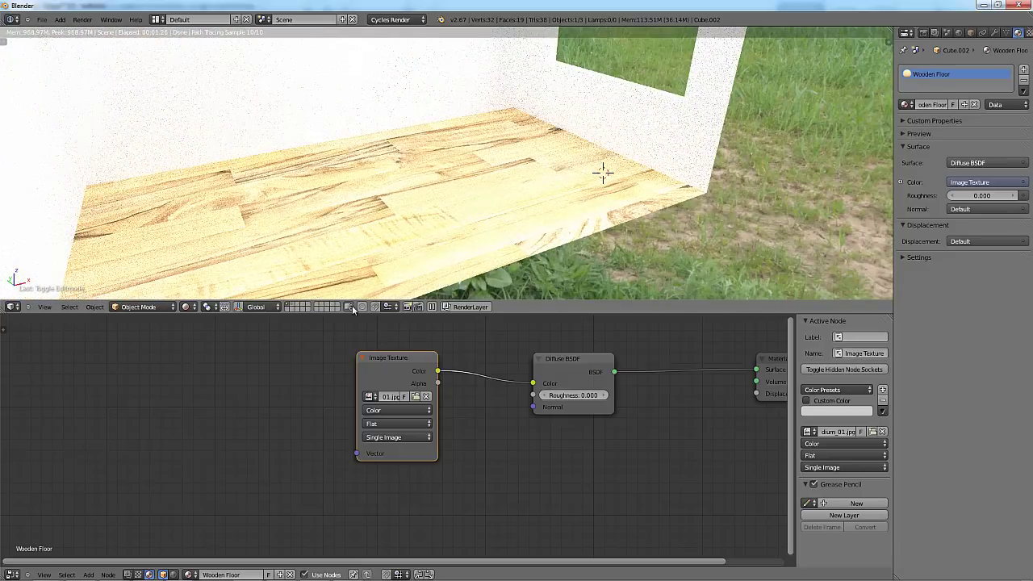
{"action": "middle_click_drag", "start_coordinate": [314, 362], "coordinate": [330, 362]}
{"action": "key", "text": "shift+a"}
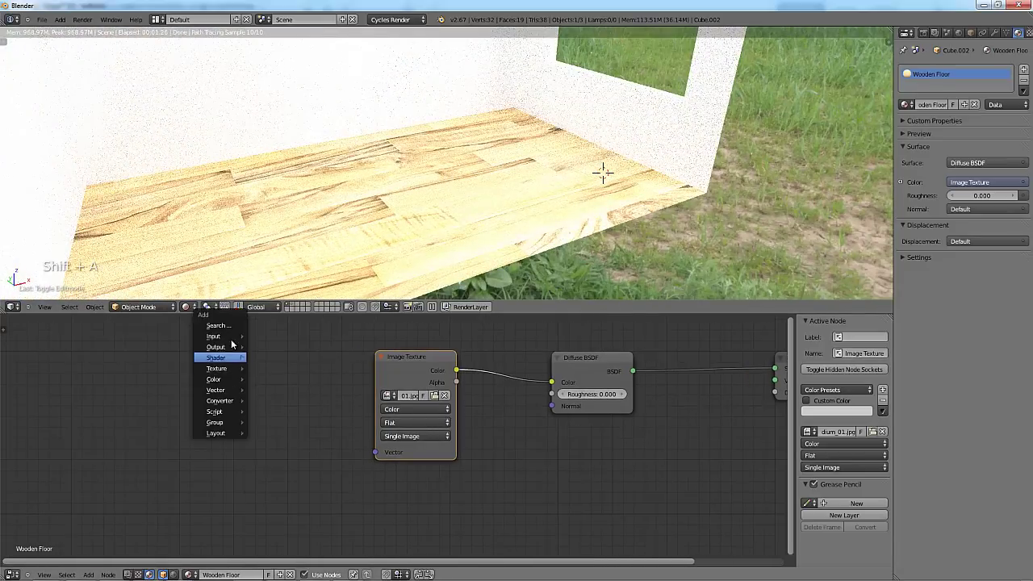
{"action": "mouse_move", "coordinate": [234, 335]}
{"action": "left_click", "coordinate": [289, 336]}
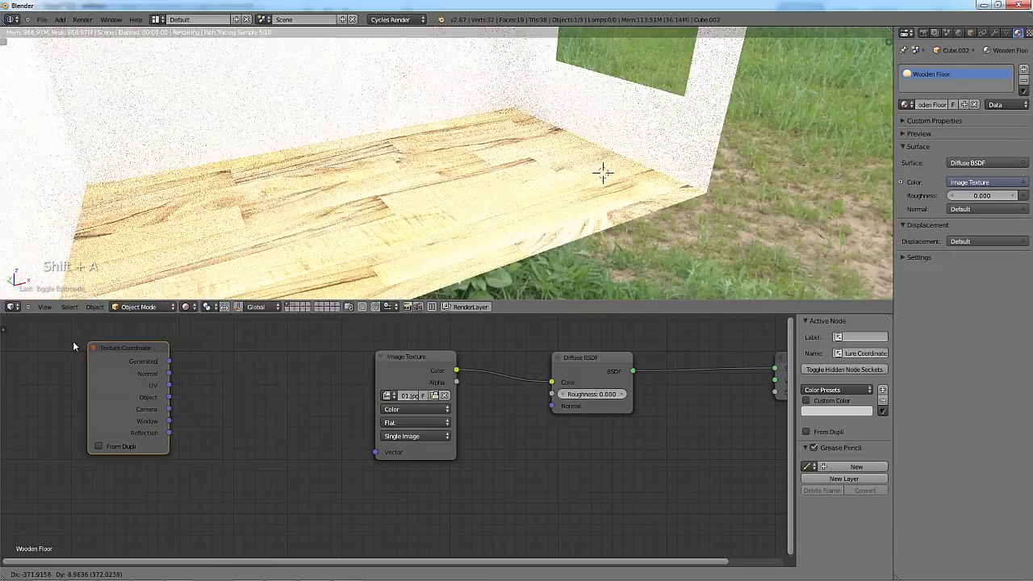
{"action": "left_click", "coordinate": [70, 341]}
Add a Mapping node between the Texture Coordinate and Image Texture nodes.
{"action": "key", "text": "shift+a"}
{"action": "mouse_move", "coordinate": [224, 408]}
{"action": "mouse_move", "coordinate": [214, 462]}
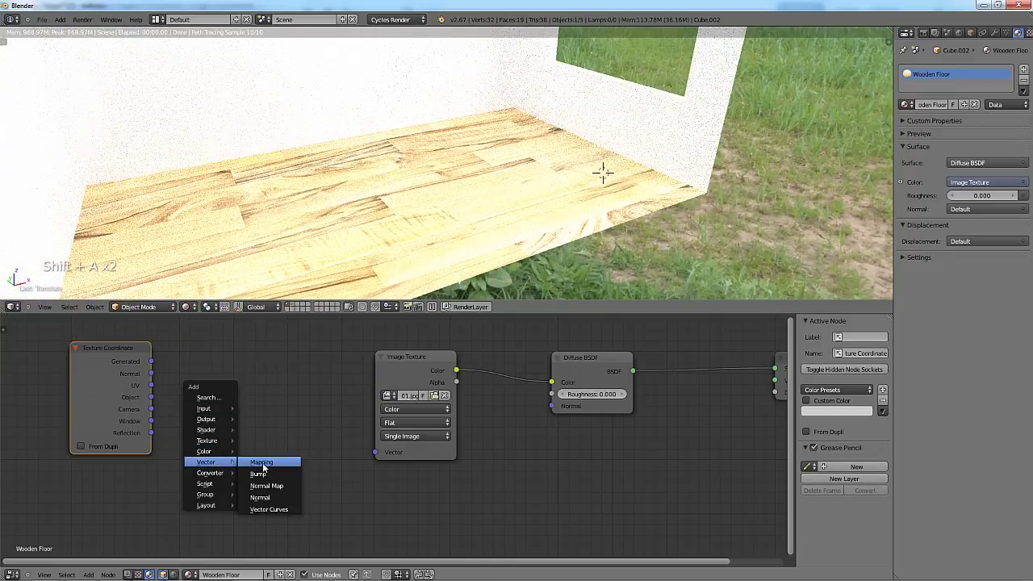
{"action": "left_click", "coordinate": [262, 465]}
{"action": "left_click", "coordinate": [174, 341]}
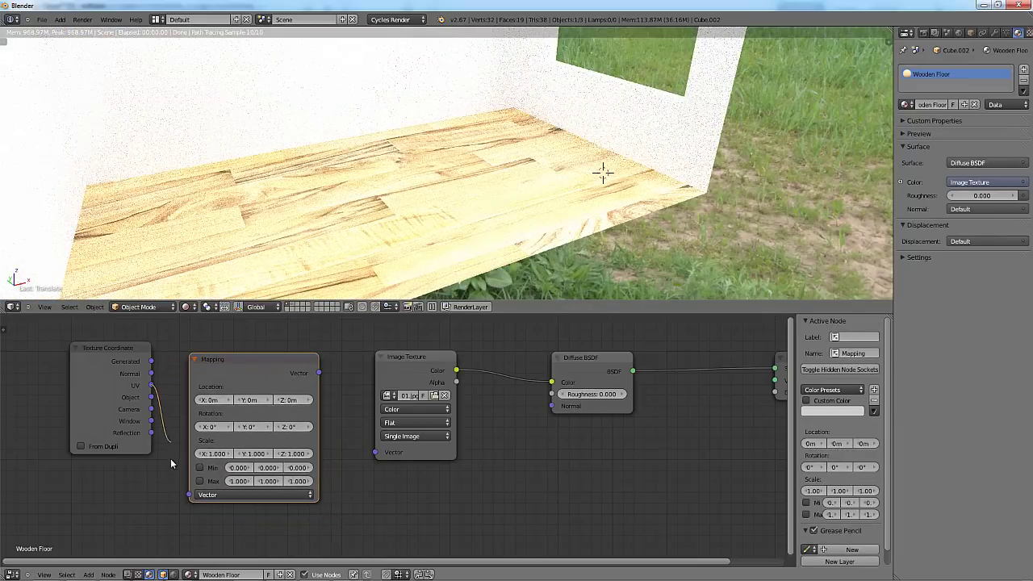
Link the Texture Coordinate's UV output to the Mapping node's Vector input, and the Mapping output to the Image Texture's Vector input.
{"action": "left_click_drag", "start_coordinate": [171, 464], "coordinate": [190, 497]}
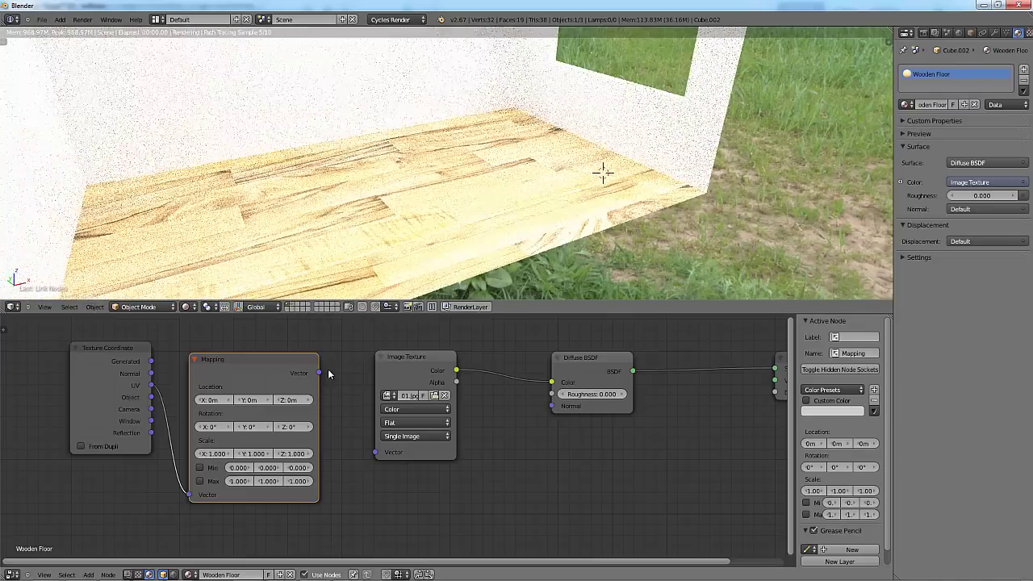
{"action": "left_click_drag", "start_coordinate": [320, 372], "coordinate": [364, 349]}
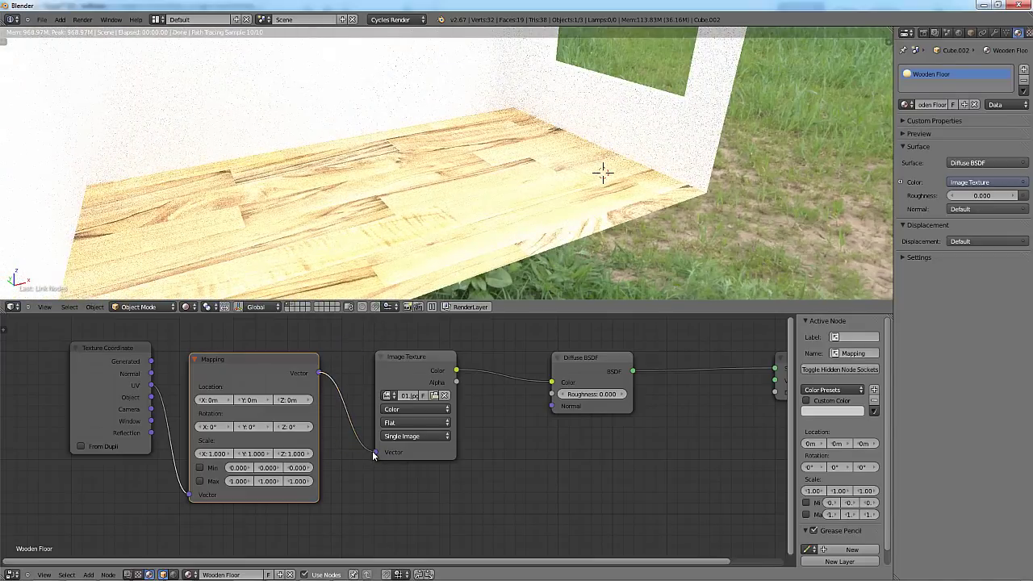
{"action": "left_click_drag", "start_coordinate": [372, 451], "coordinate": [372, 451]}
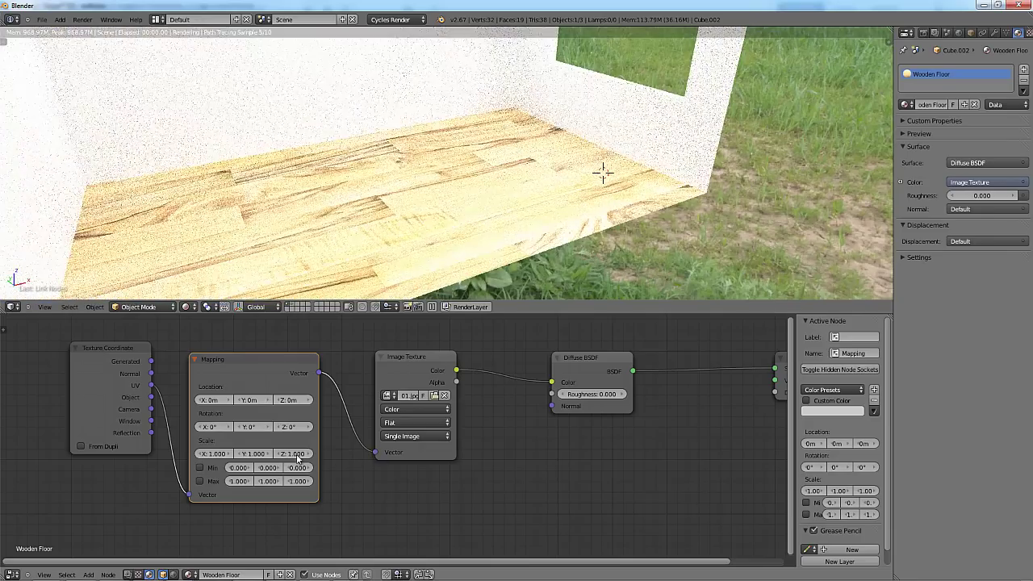
Set the Mapping node's X, Y and Z scale to 4 and inspect the smaller planks on the rendered floor.
{"action": "type", "text": "4"}
{"action": "key", "text": "Return"}
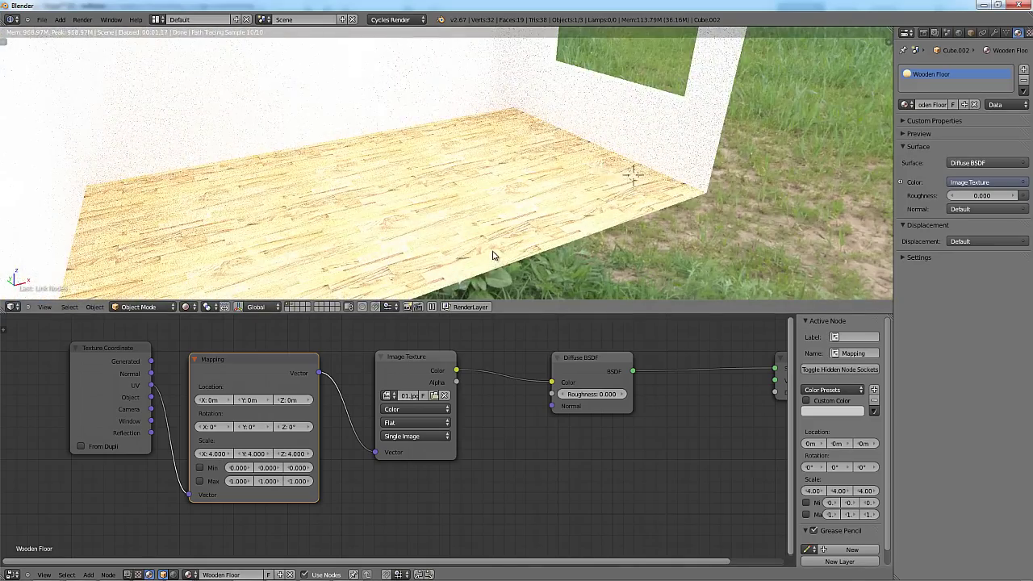
{"action": "scroll", "coordinate": [535, 254], "scroll_direction": "up", "scroll_amount": 3}
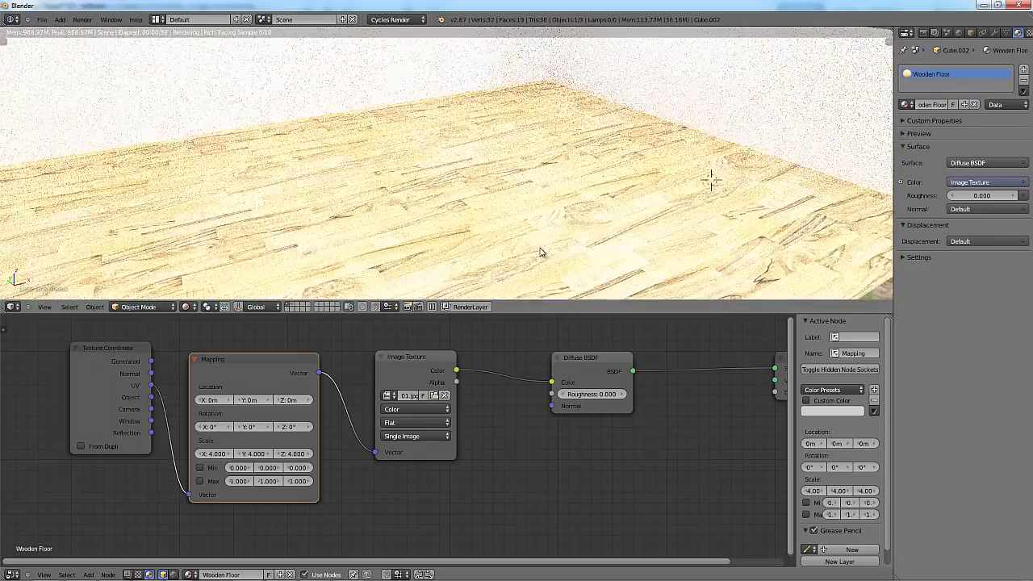
{"action": "scroll", "coordinate": [541, 253], "scroll_direction": "down", "scroll_amount": 3}
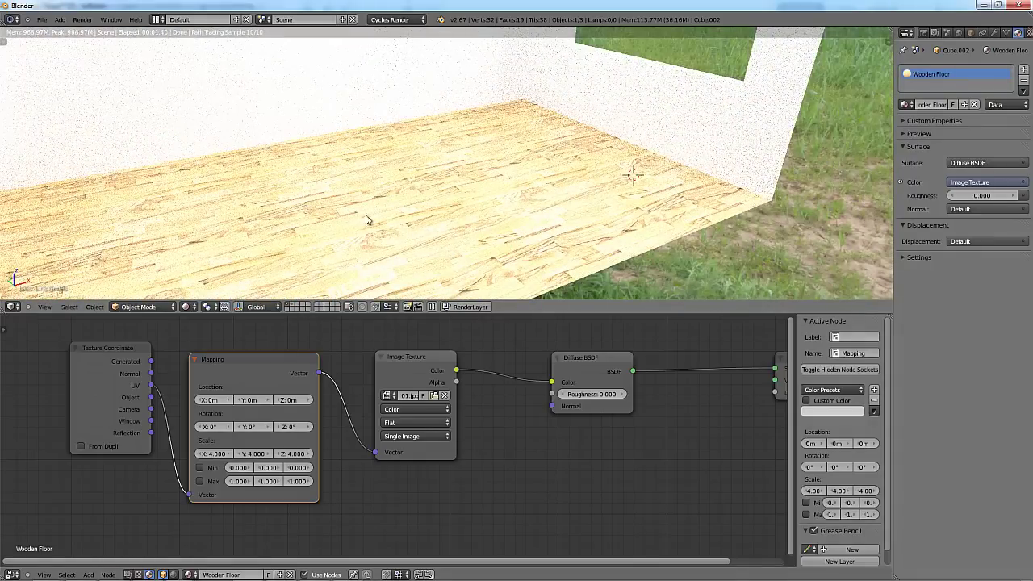
{"action": "middle_click_drag", "start_coordinate": [499, 206], "coordinate": [566, 299]}
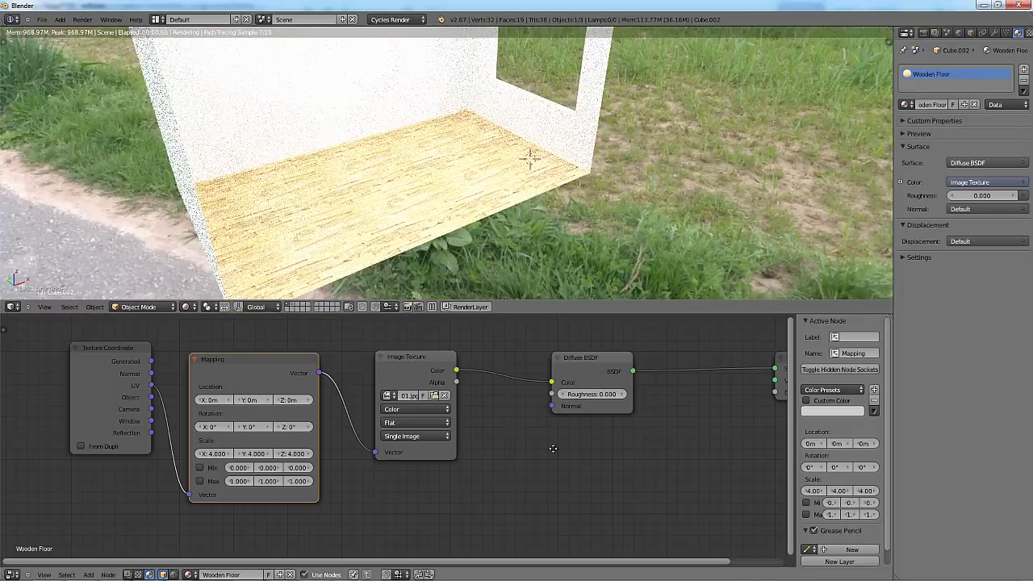
Move the Material Output node farther from the Diffuse BSDF and insert a Mix Shader node on the link between them.
{"action": "middle_click_drag", "start_coordinate": [716, 427], "coordinate": [473, 446]}
{"action": "scroll", "coordinate": [473, 447], "scroll_direction": "down", "scroll_amount": 1}
{"action": "left_click_drag", "start_coordinate": [544, 397], "coordinate": [690, 393]}
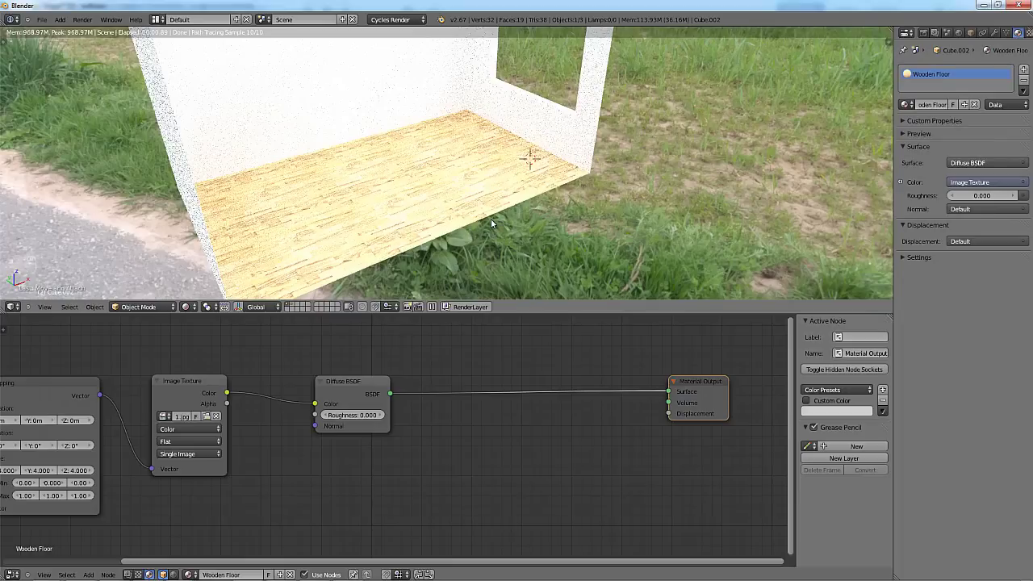
{"action": "key", "text": "shift+a"}
{"action": "mouse_move", "coordinate": [382, 463]}
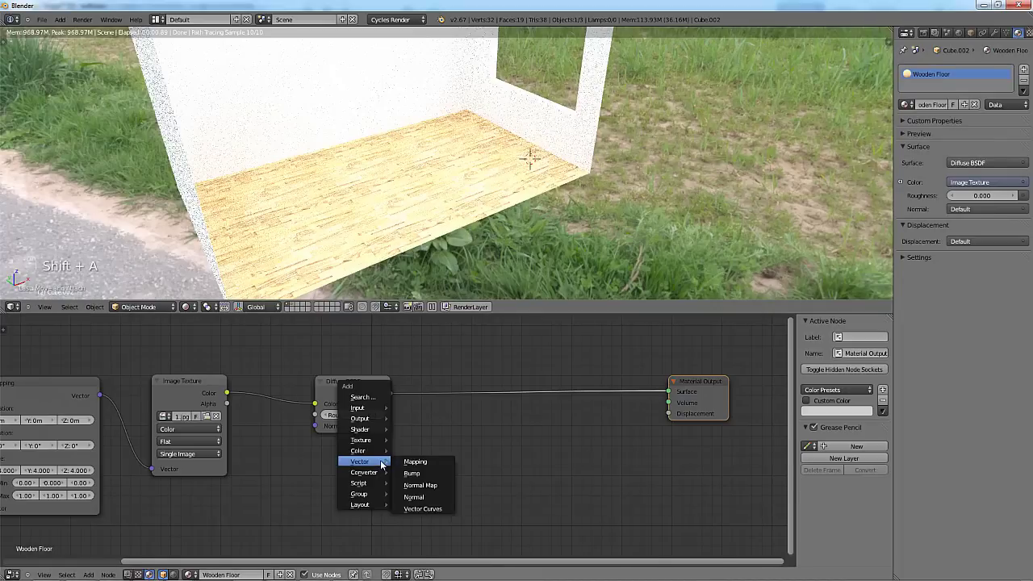
{"action": "mouse_move", "coordinate": [376, 428]}
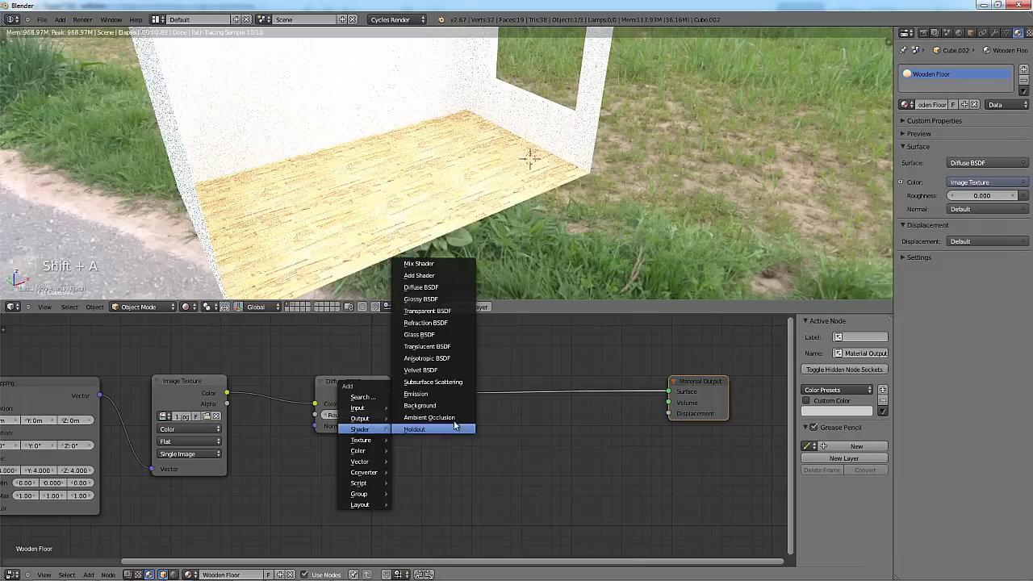
{"action": "left_click", "coordinate": [418, 263]}
{"action": "left_click", "coordinate": [520, 404]}
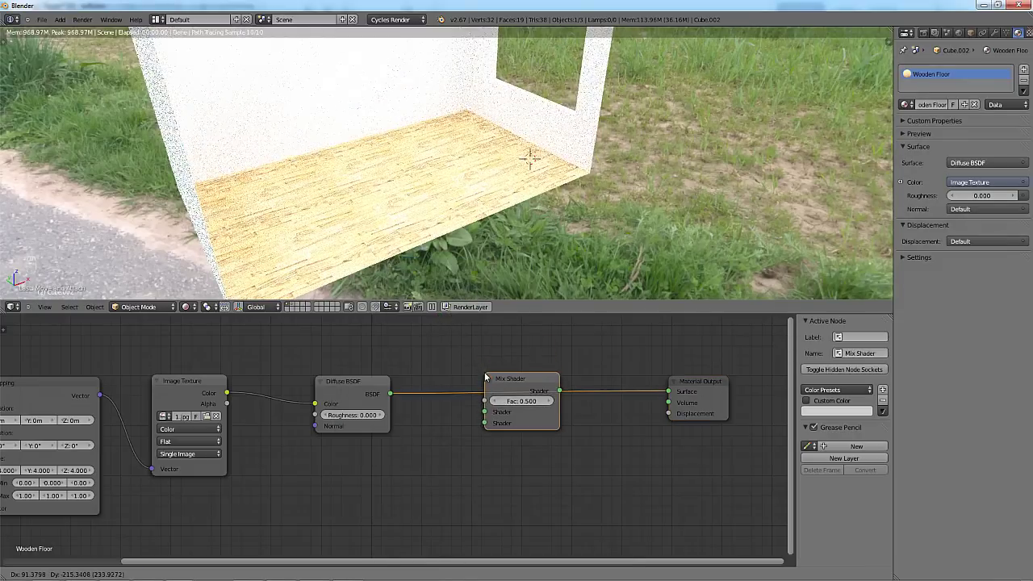
Add a Glossy BSDF node below the Diffuse BSDF and connect it to the Mix Shader's second shader input.
{"action": "key", "text": "shift+a"}
{"action": "mouse_move", "coordinate": [281, 460]}
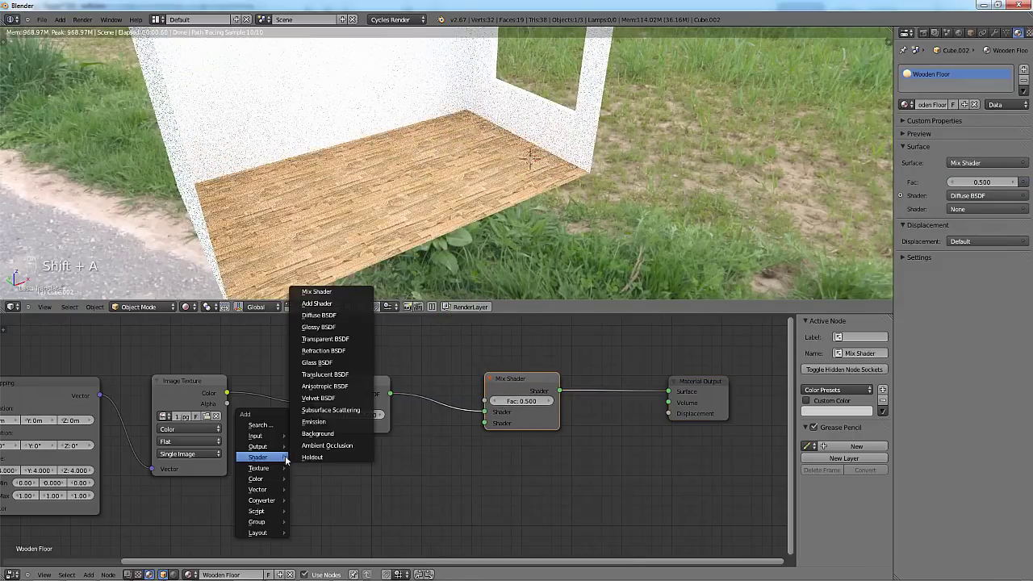
{"action": "left_click", "coordinate": [337, 331]}
{"action": "left_click", "coordinate": [307, 473]}
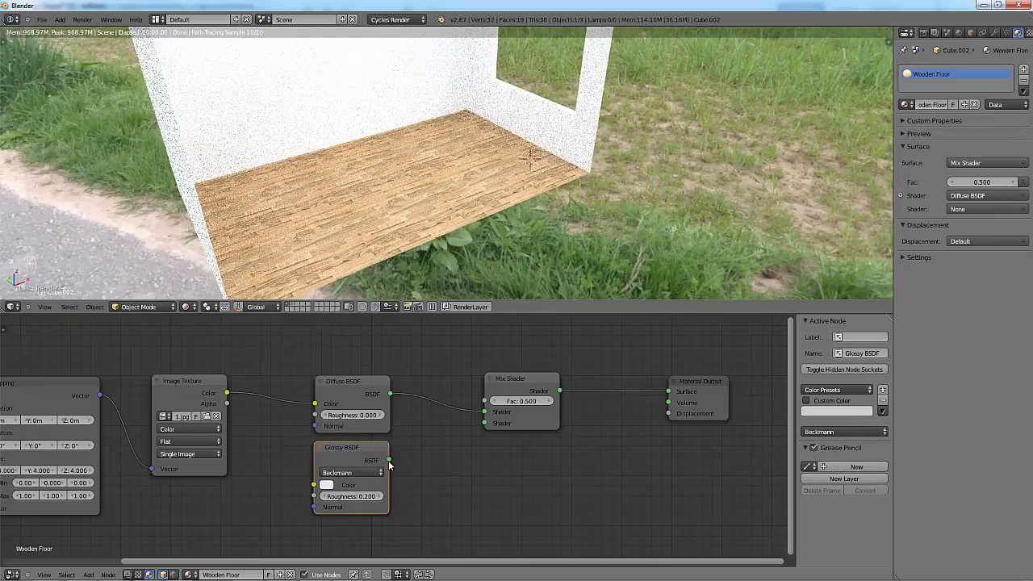
{"action": "left_click_drag", "start_coordinate": [479, 430], "coordinate": [484, 423]}
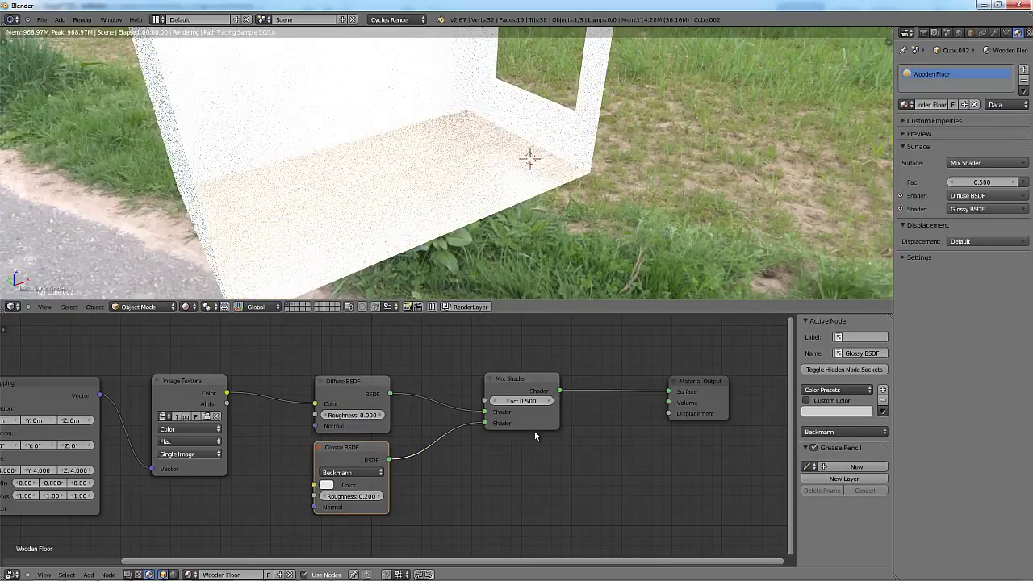
From the camera view, set the Mix Shader factor to 0.4 and the Glossy BSDF roughness to 0.02.
{"action": "key", "text": "KP_0"}
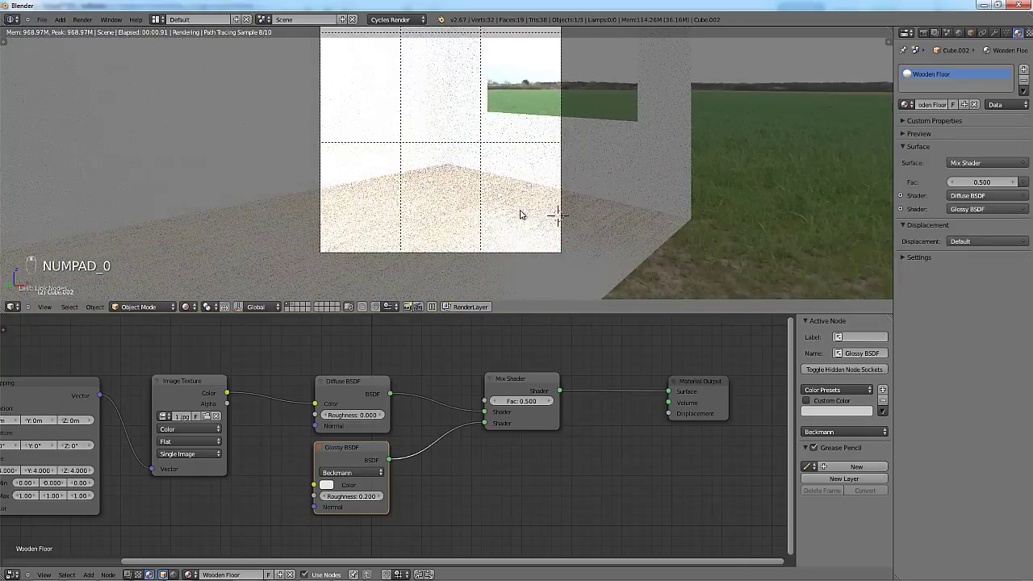
{"action": "left_click", "coordinate": [494, 401]}
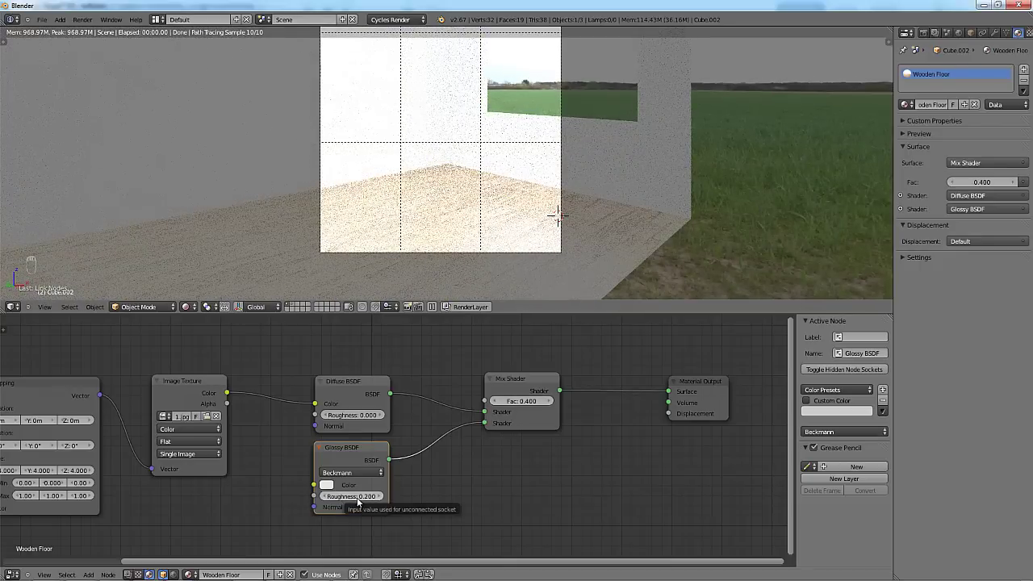
{"action": "left_click", "coordinate": [356, 497]}
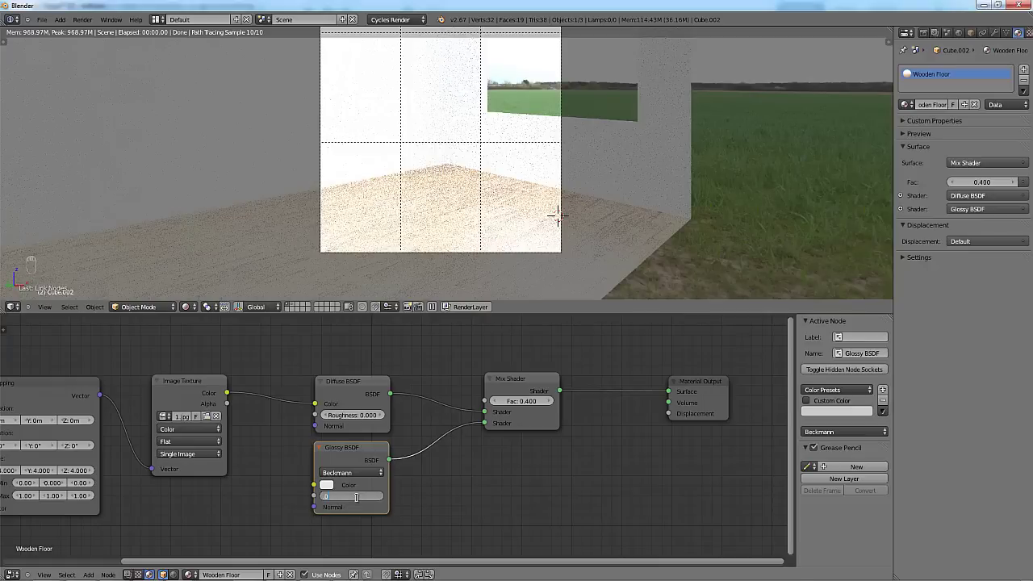
{"action": "type", "text": ".02"}
{"action": "key", "text": "Return"}
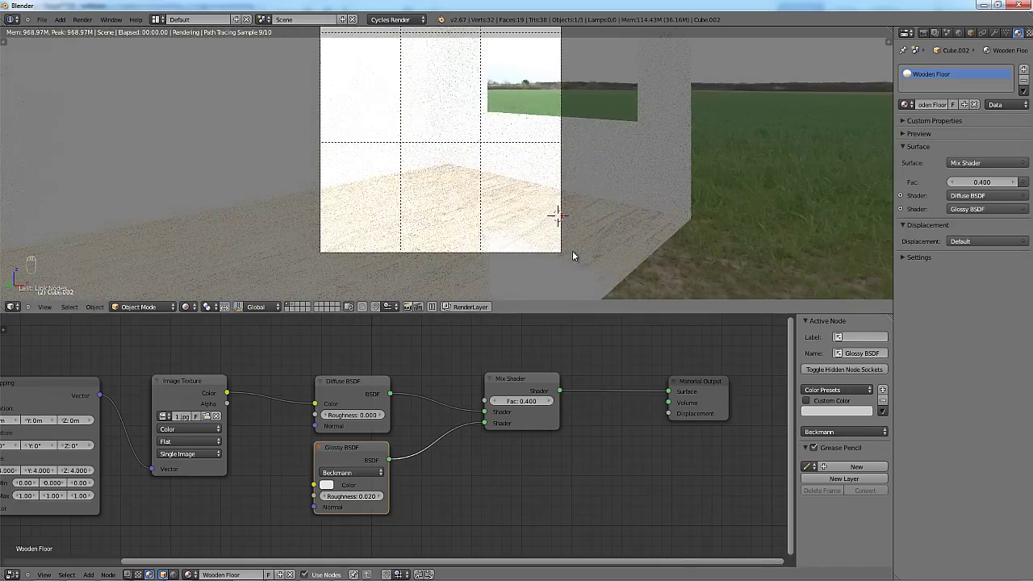
Check the floor's reflection up close and set the Mix Shader factor to 0.1.
{"action": "middle_click_drag", "start_coordinate": [469, 187], "coordinate": [574, 155], "text": "shift"}
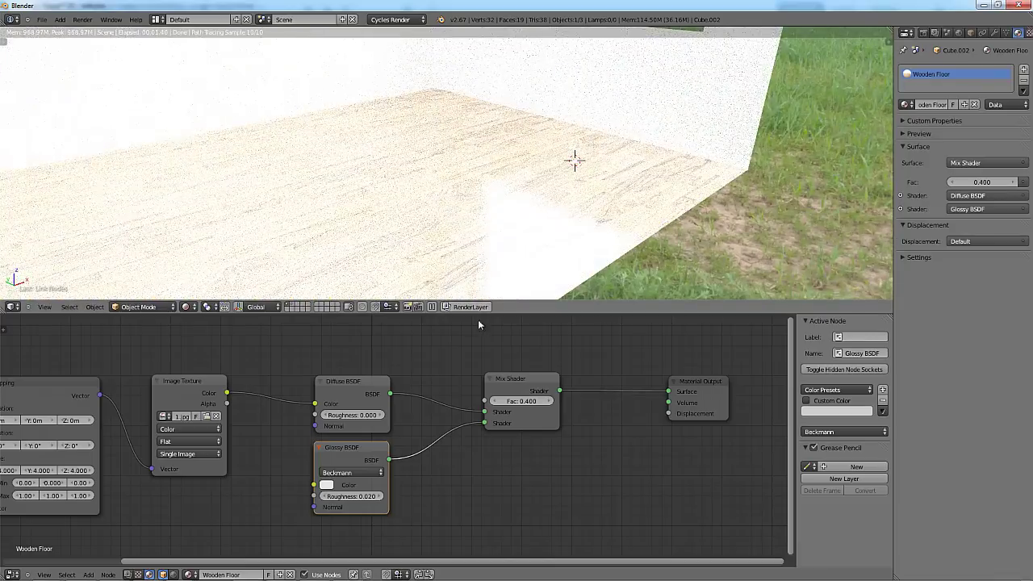
{"action": "left_click", "coordinate": [500, 401]}
{"action": "type", "text": "0.1"}
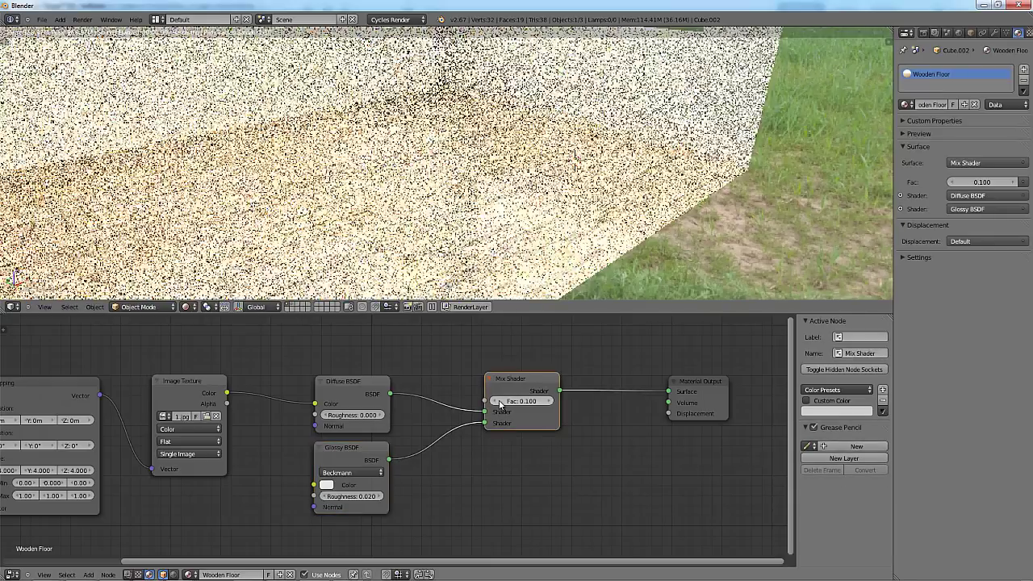
{"action": "key", "text": "Return"}
Duplicate the Image Texture node, place the copy directly above the original and unlink its image.
{"action": "scroll", "coordinate": [551, 380], "scroll_direction": "down", "scroll_amount": 3}
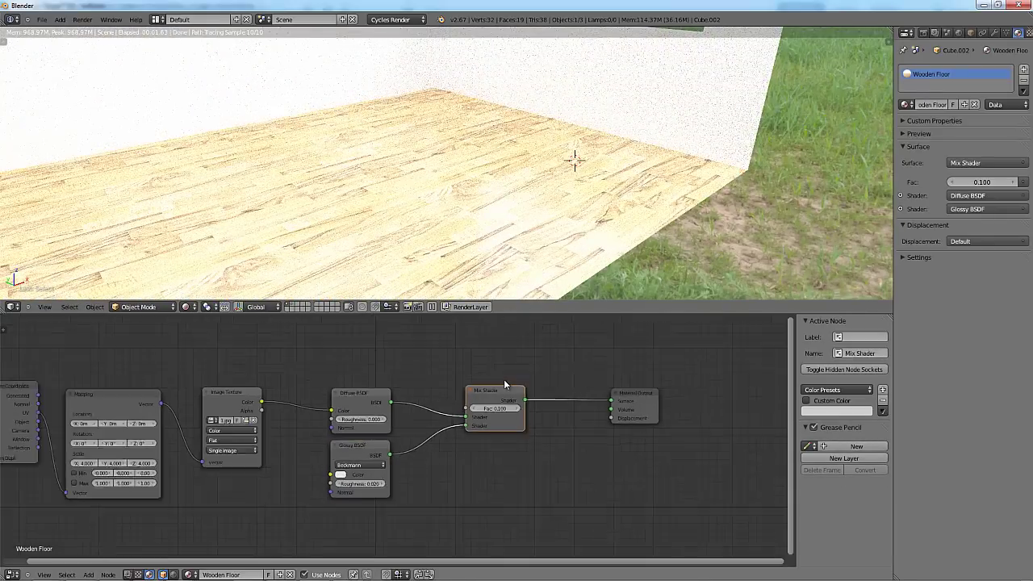
{"action": "middle_click_drag", "start_coordinate": [339, 396], "coordinate": [442, 422]}
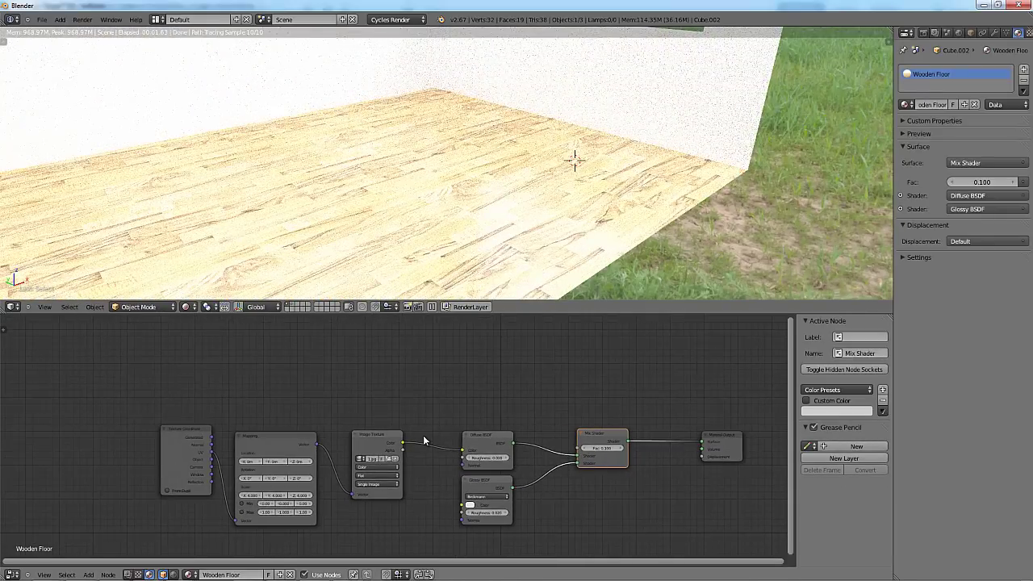
{"action": "left_click", "coordinate": [387, 443]}
{"action": "key", "text": "shift+d"}
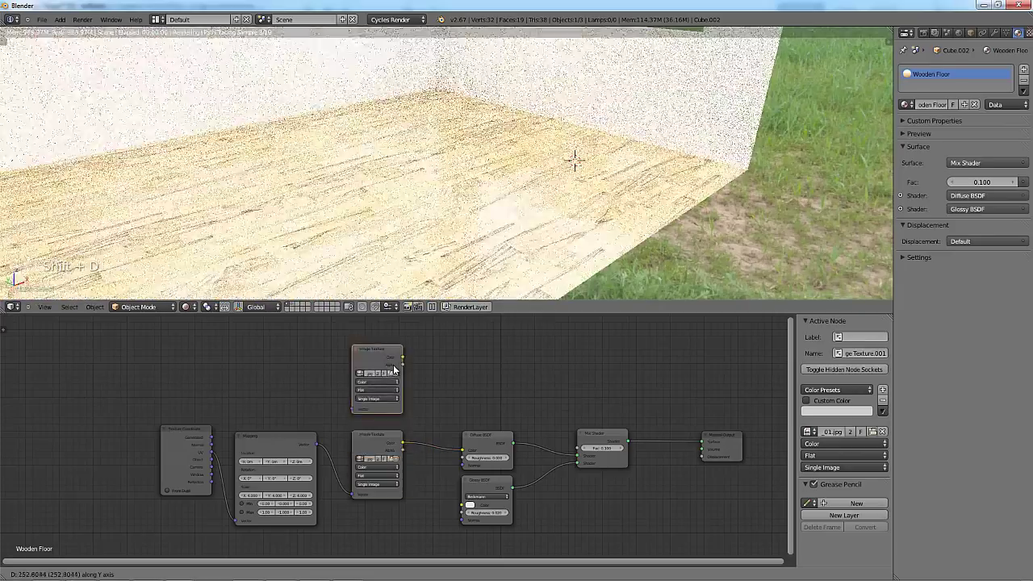
{"action": "left_click", "coordinate": [394, 374]}
{"action": "left_click", "coordinate": [394, 373]}
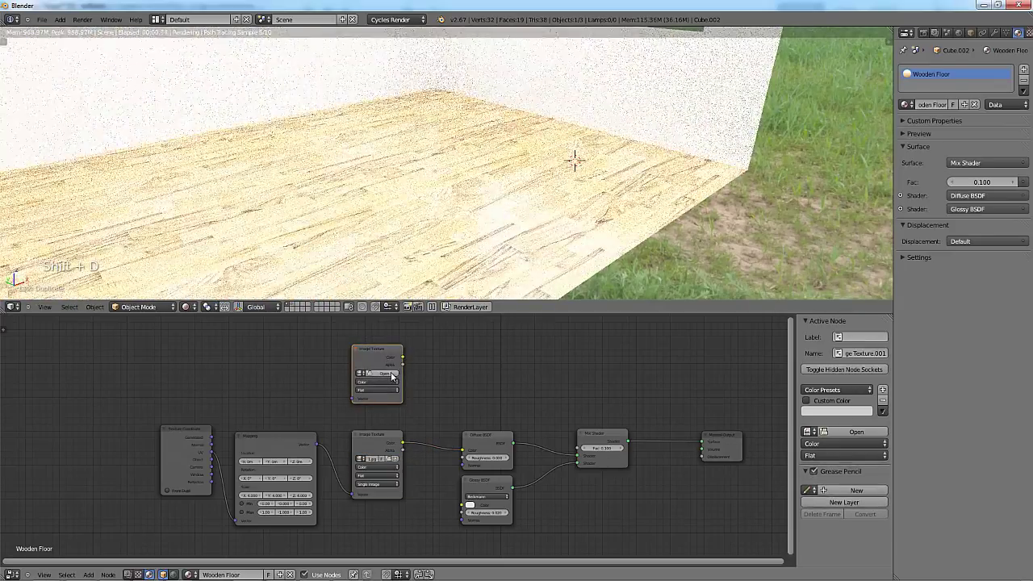
Load InteriorWoodFlooringMedium_01_SPEC.jpg from the starter pack's Texture folder into the duplicated Image Texture node.
{"action": "left_click", "coordinate": [392, 375]}
{"action": "left_click", "coordinate": [73, 257]}
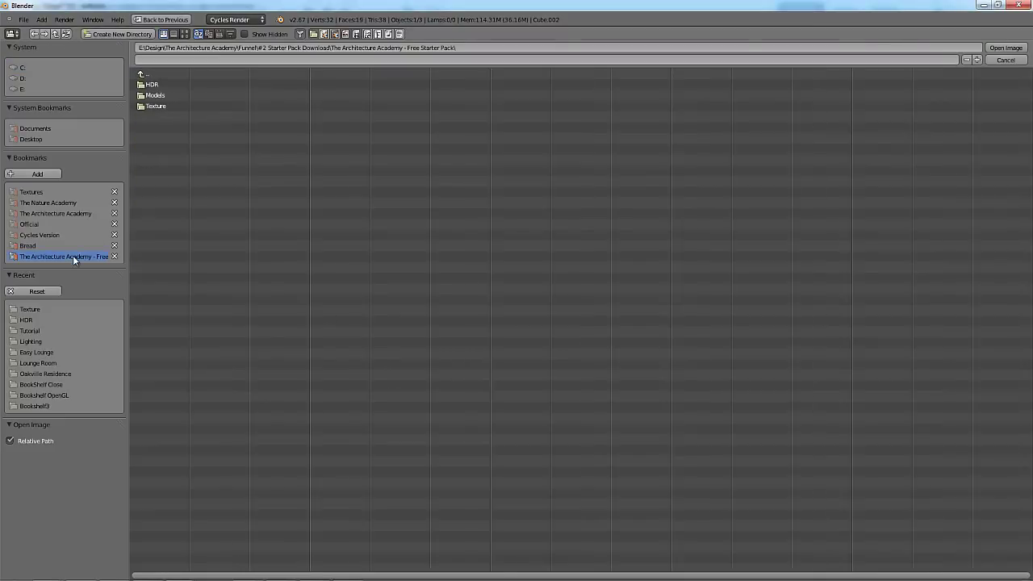
{"action": "left_click", "coordinate": [161, 106]}
{"action": "left_click", "coordinate": [185, 34]}
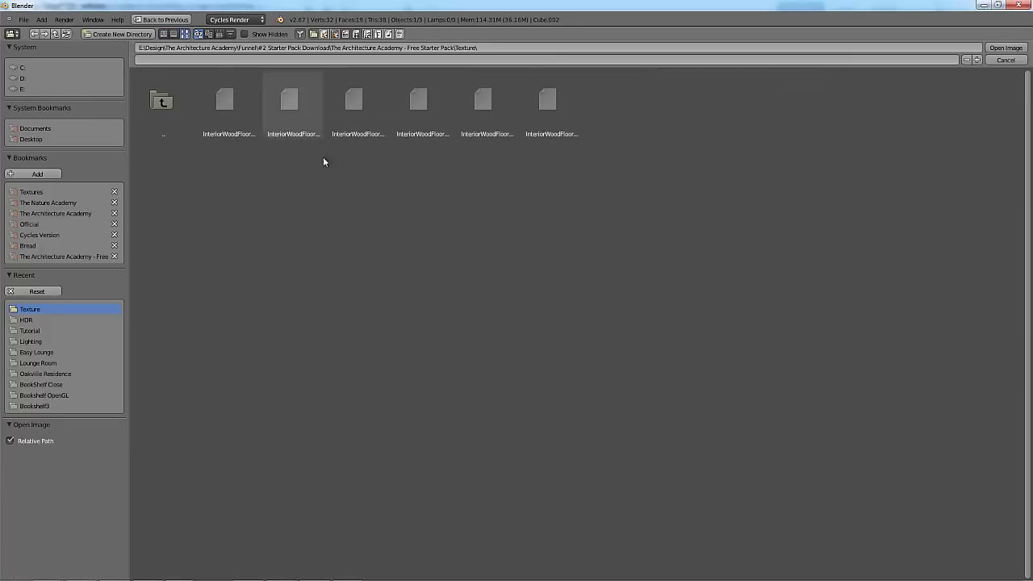
{"action": "left_click", "coordinate": [564, 134]}
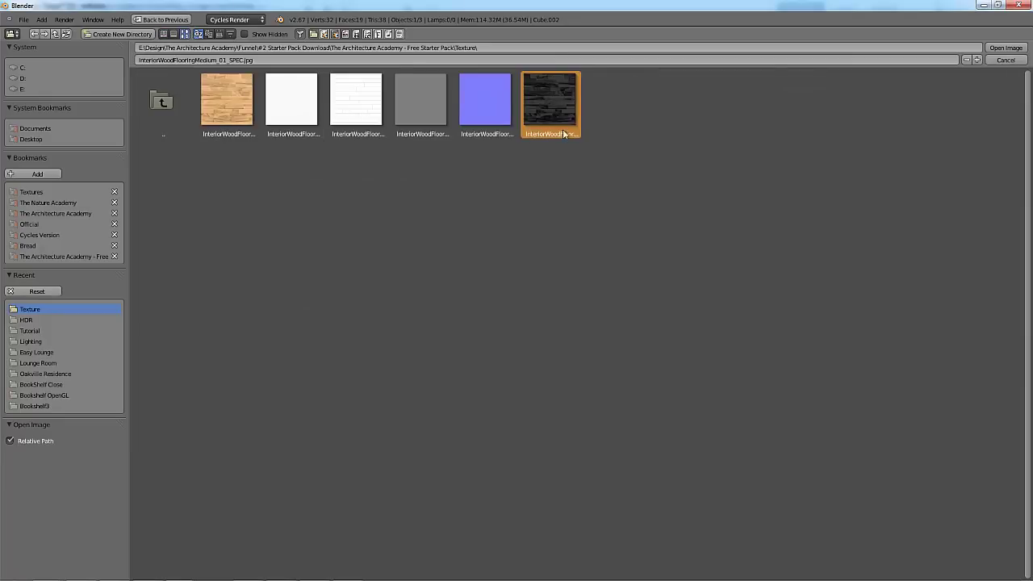
{"action": "left_click", "coordinate": [1006, 47]}
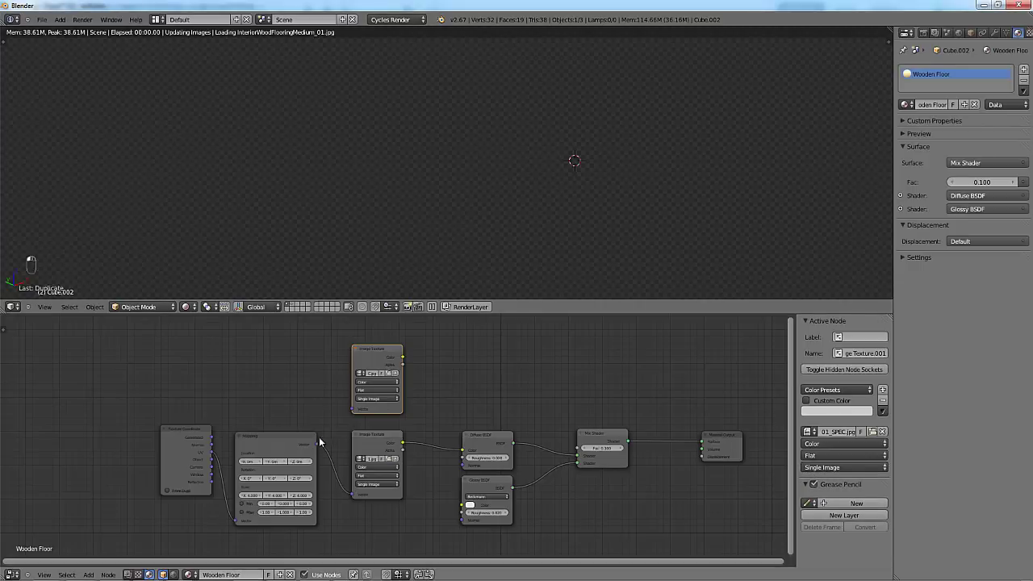
Connect the Mapping node's vector output to the specular Image Texture and set that texture's color space to Non-Color Data.
{"action": "left_click_drag", "start_coordinate": [317, 443], "coordinate": [352, 408]}
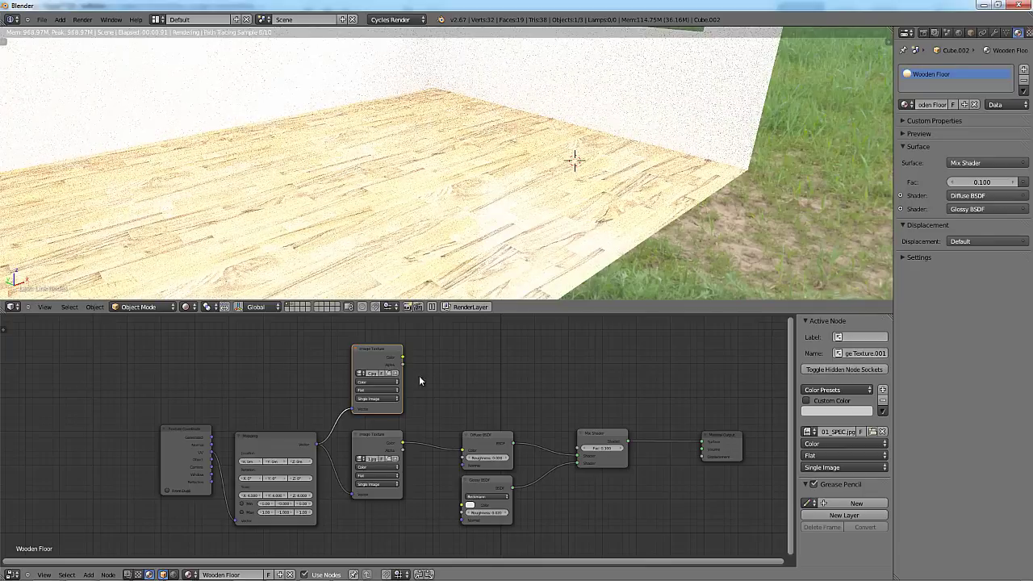
{"action": "scroll", "coordinate": [376, 384], "scroll_direction": "up", "scroll_amount": 3}
{"action": "middle_click_drag", "start_coordinate": [381, 388], "coordinate": [271, 371]}
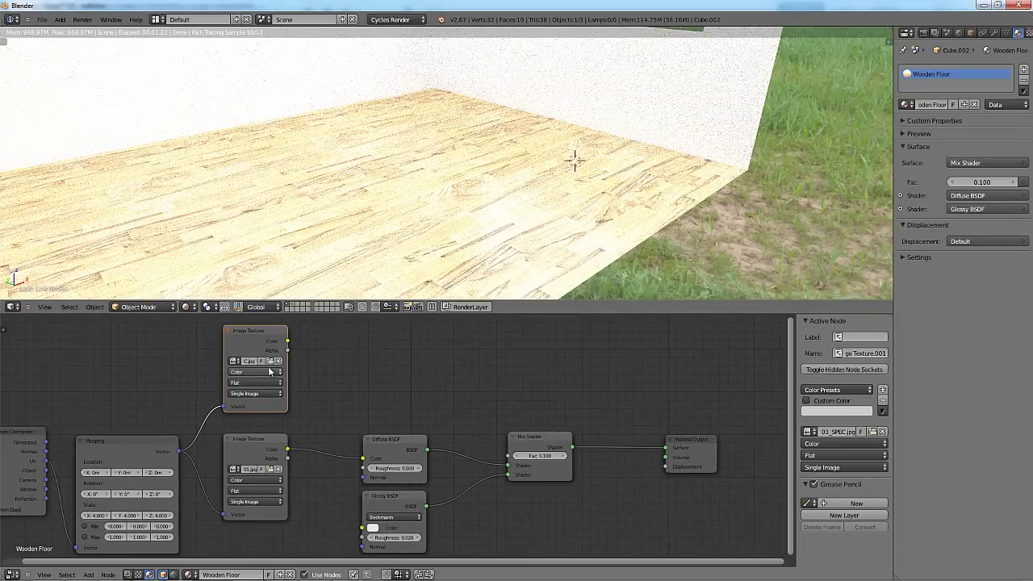
{"action": "left_click", "coordinate": [261, 373]}
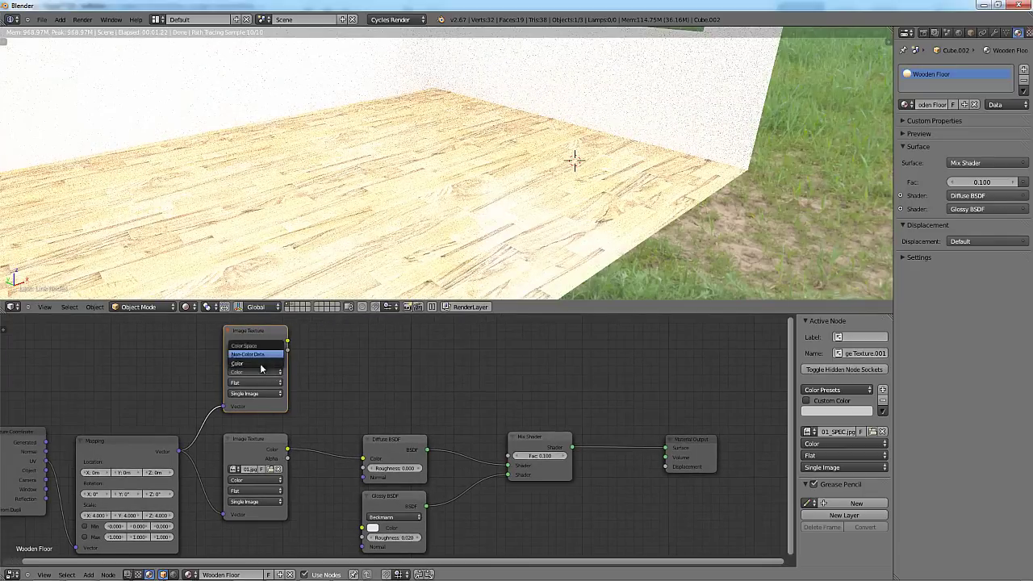
{"action": "left_click", "coordinate": [261, 364]}
{"action": "left_click", "coordinate": [256, 373]}
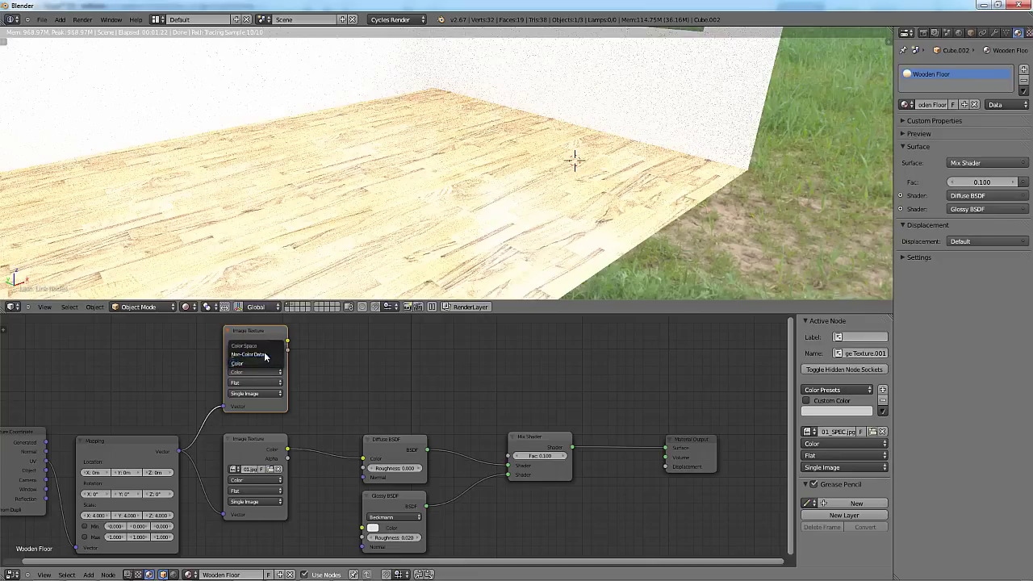
{"action": "left_click", "coordinate": [264, 364]}
{"action": "left_click", "coordinate": [265, 373]}
{"action": "left_click", "coordinate": [281, 355]}
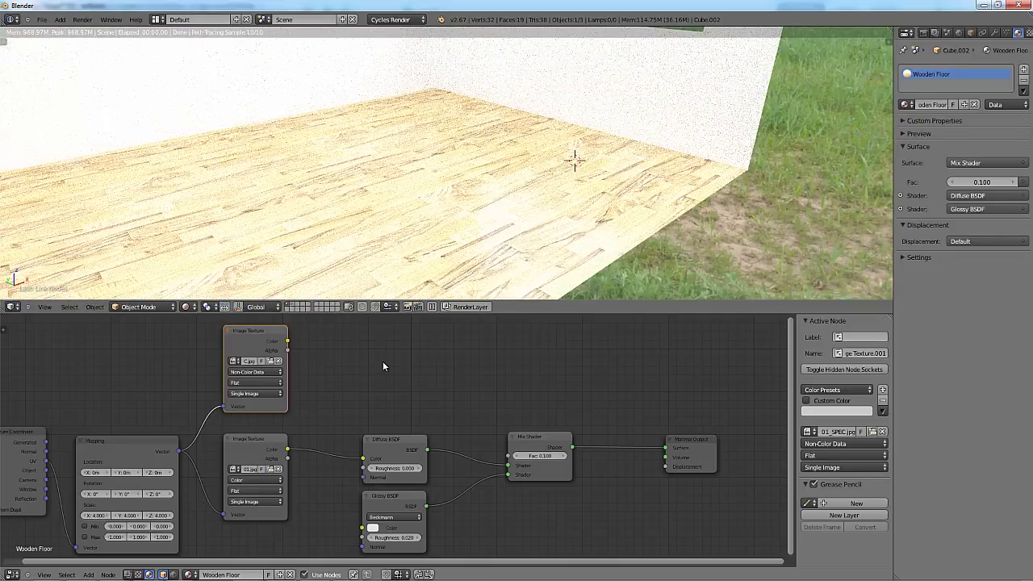
Enlarge the node editor and connect the specular texture's Color output to the Mix Shader's Fac input.
{"action": "left_click_drag", "start_coordinate": [400, 305], "coordinate": [423, 277]}
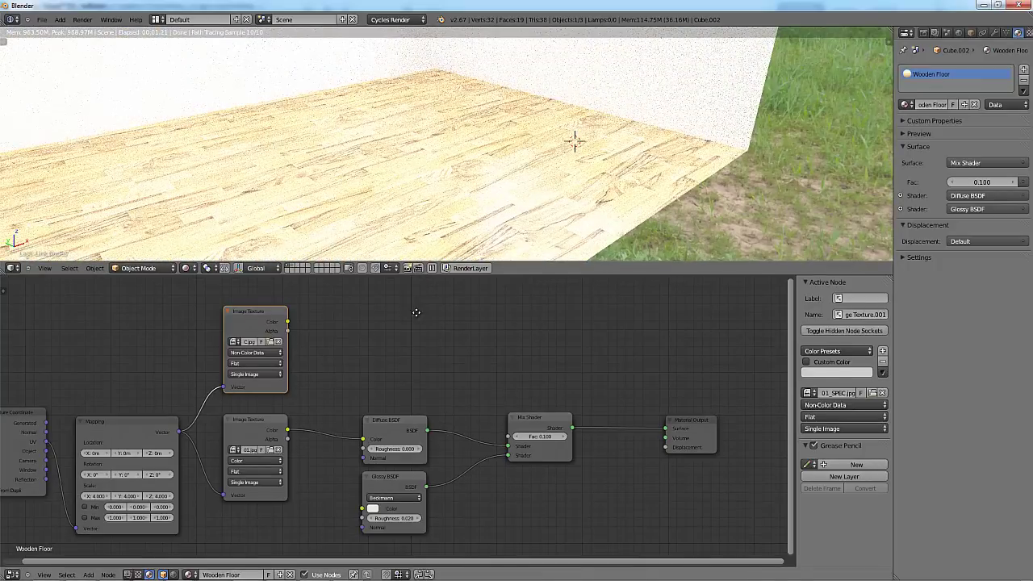
{"action": "middle_click_drag", "start_coordinate": [415, 312], "coordinate": [433, 309]}
{"action": "left_click", "coordinate": [291, 351]}
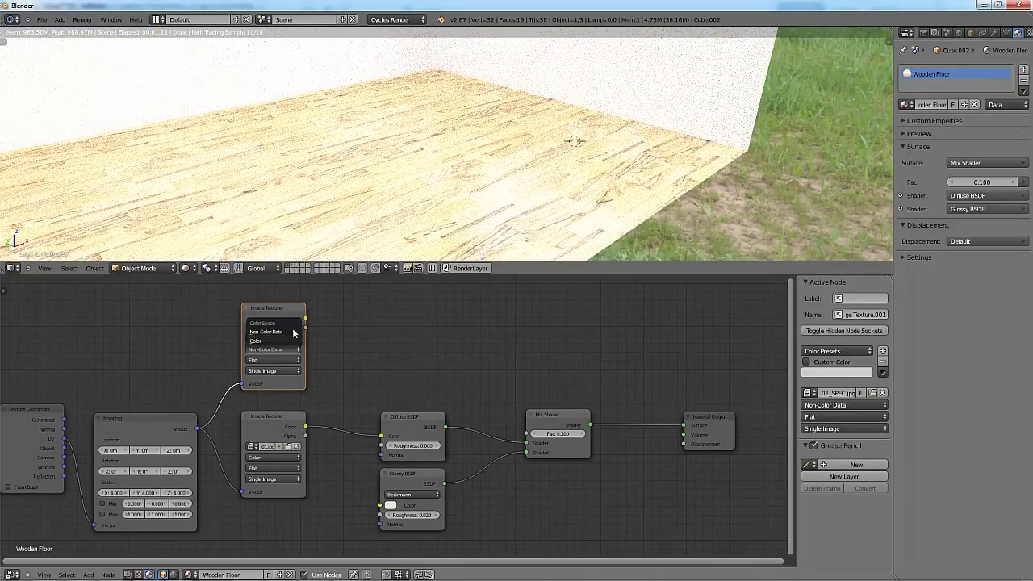
{"action": "key", "text": "shift+a"}
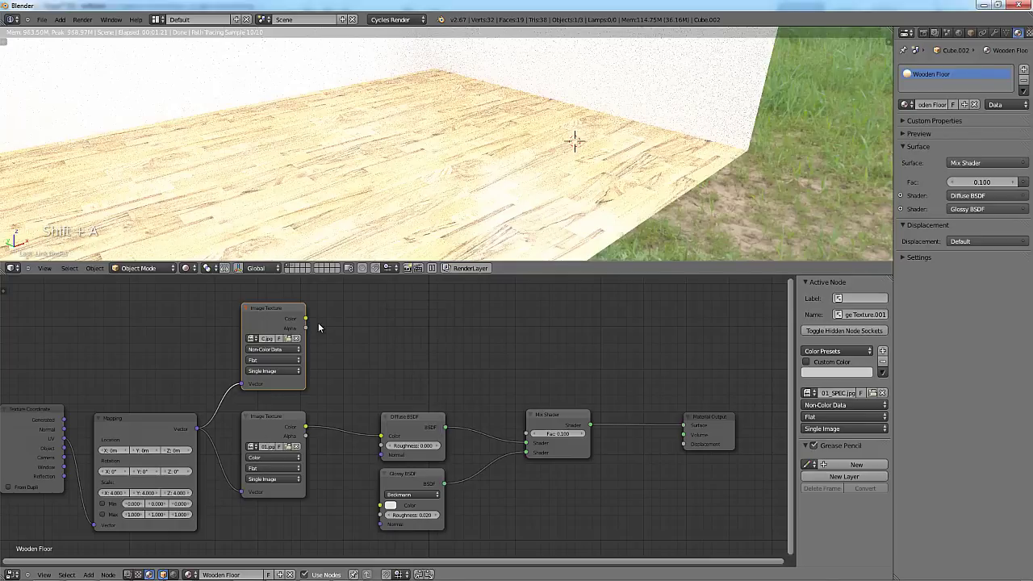
{"action": "left_click_drag", "start_coordinate": [426, 302], "coordinate": [531, 436]}
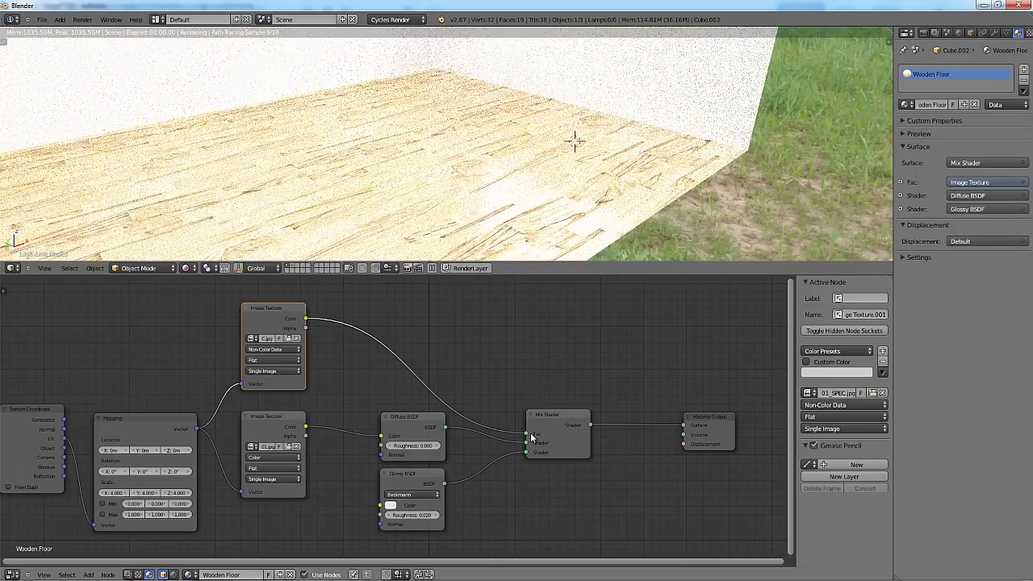
Set the world environment texture's background strength to 2.0 and inspect the reflections on the wooden floor.
{"action": "scroll", "coordinate": [473, 157], "scroll_direction": "up", "scroll_amount": 3}
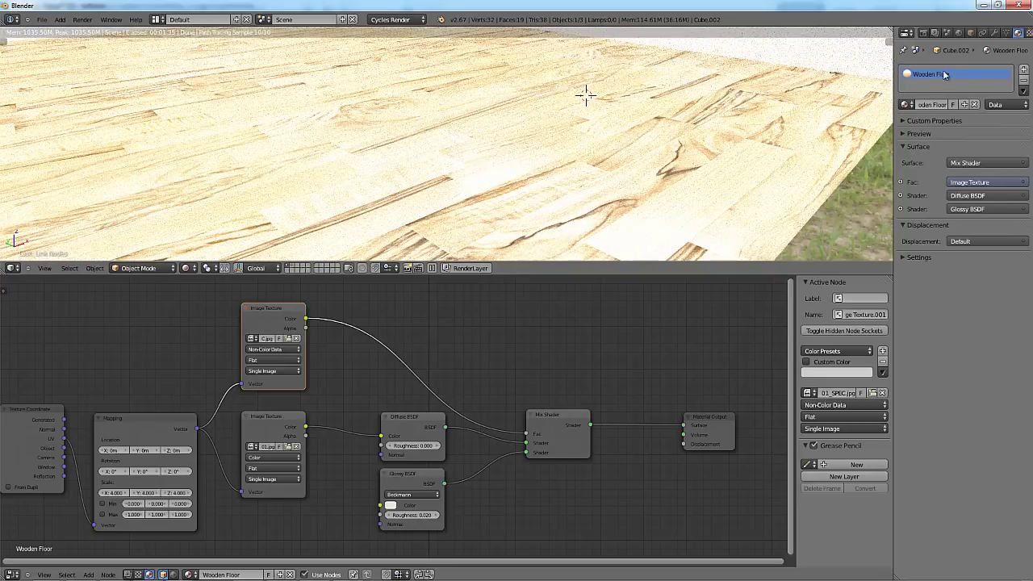
{"action": "left_click", "coordinate": [958, 32]}
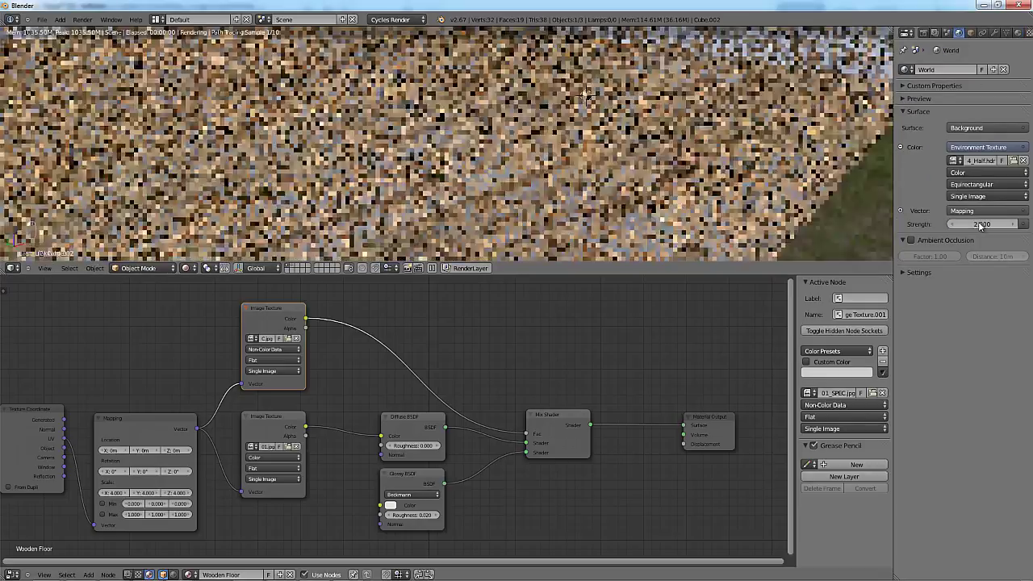
{"action": "middle_click_drag", "start_coordinate": [686, 148], "coordinate": [516, 179]}
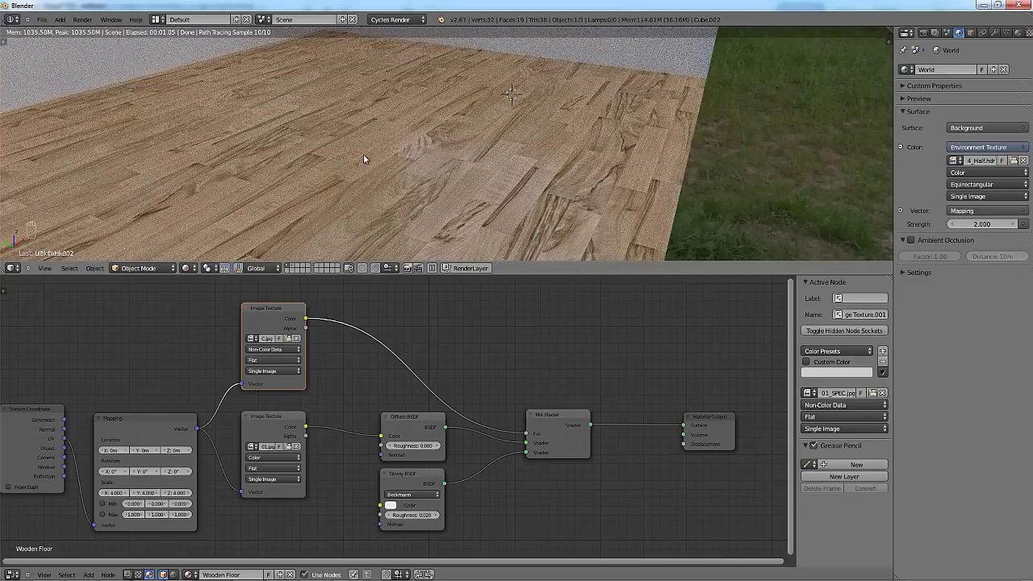
Add a UV sphere, scale it down and move it near the far corner of the wooden floor.
{"action": "middle_click_drag", "start_coordinate": [456, 127], "coordinate": [493, 131]}
{"action": "key", "text": "shift+a"}
{"action": "mouse_move", "coordinate": [493, 129]}
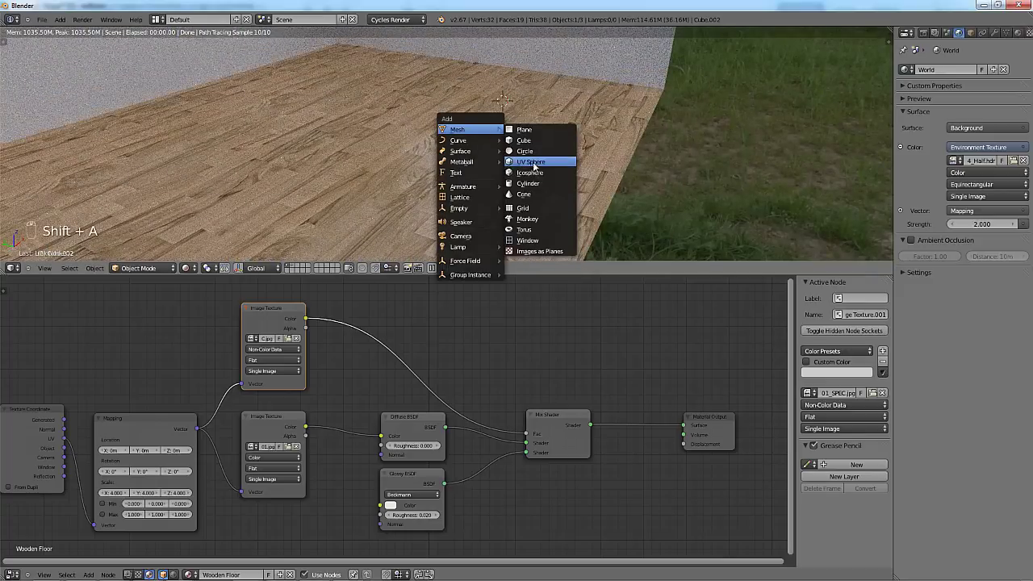
{"action": "left_click", "coordinate": [530, 162]}
{"action": "key", "text": "s"}
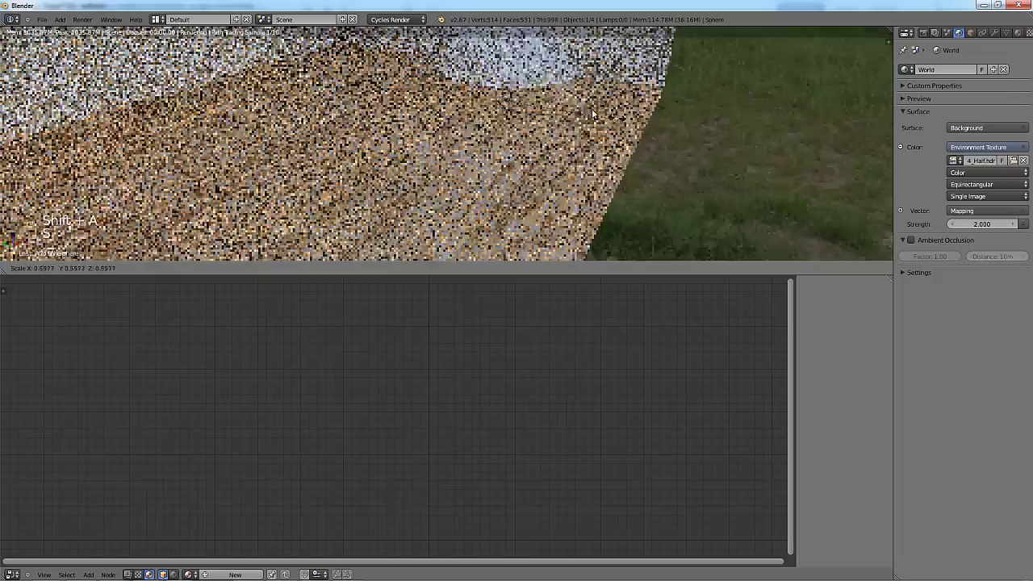
{"action": "left_click", "coordinate": [533, 109]}
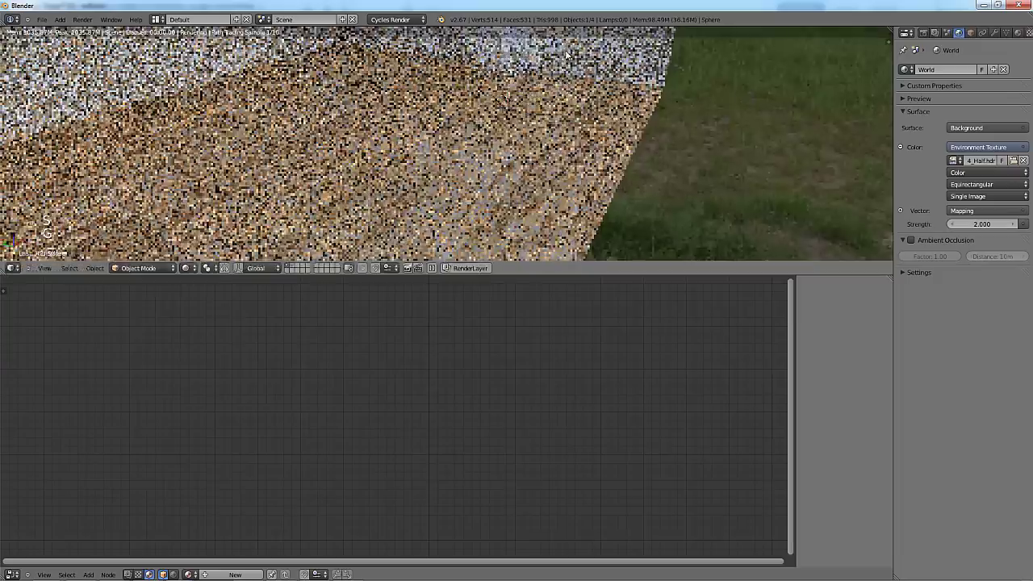
{"action": "scroll", "coordinate": [613, 113], "scroll_direction": "down", "scroll_amount": 3}
{"action": "scroll", "coordinate": [554, 103], "scroll_direction": "up", "scroll_amount": 3}
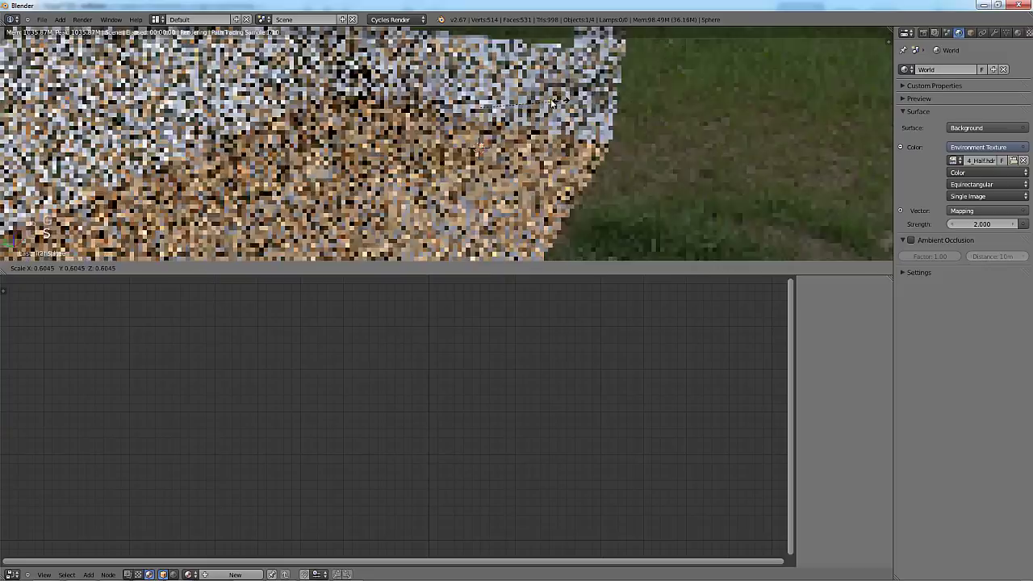
{"action": "key", "text": "g"}
{"action": "left_click", "coordinate": [490, 109]}
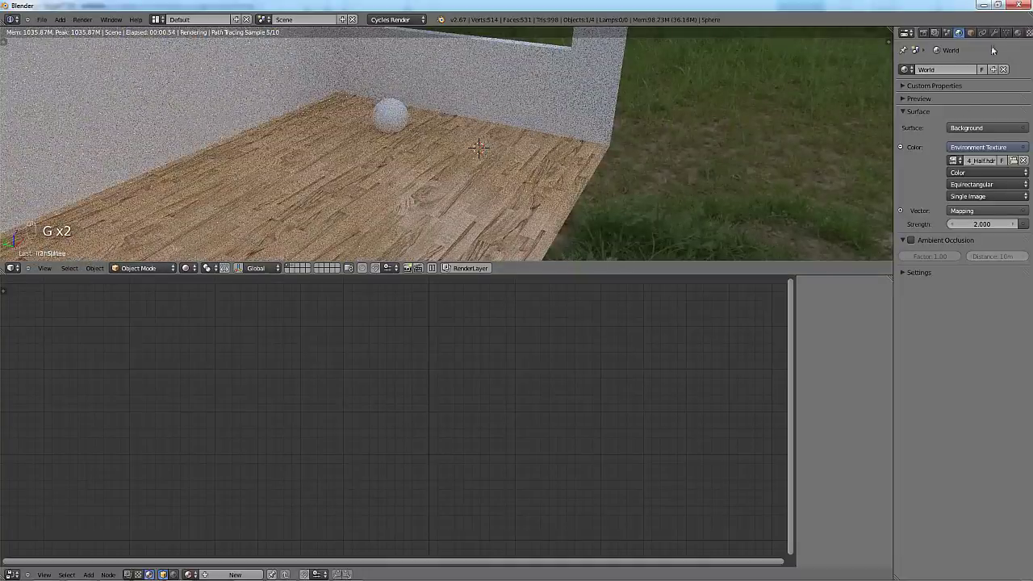
Give the sphere a new material with an Emission surface shader at strength 5.
{"action": "left_click", "coordinate": [1017, 32]}
{"action": "left_click", "coordinate": [960, 106]}
{"action": "left_click", "coordinate": [986, 163]}
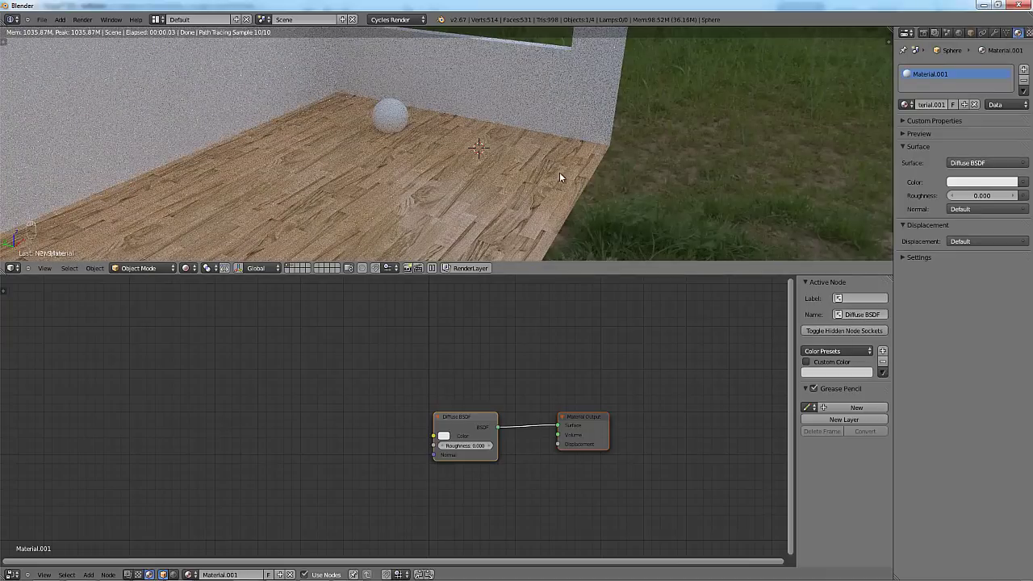
{"action": "left_click", "coordinate": [978, 164]}
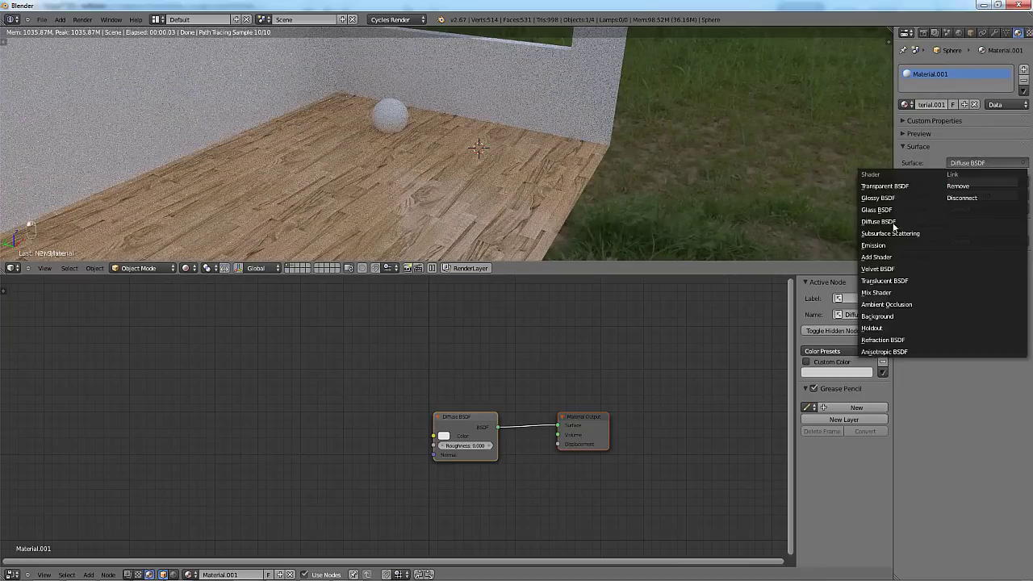
{"action": "left_click", "coordinate": [880, 245]}
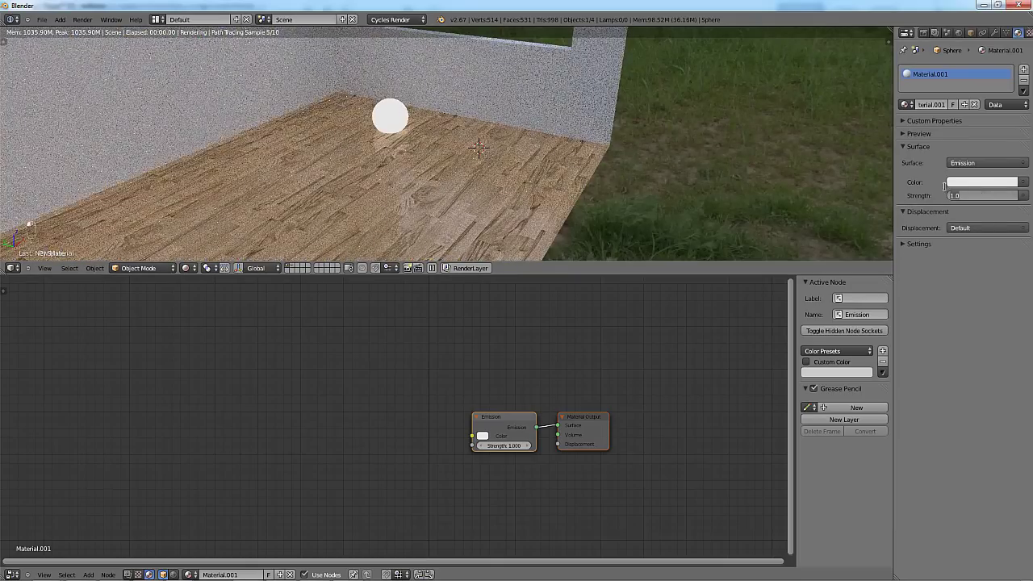
{"action": "type", "text": "5"}
{"action": "key", "text": "Return"}
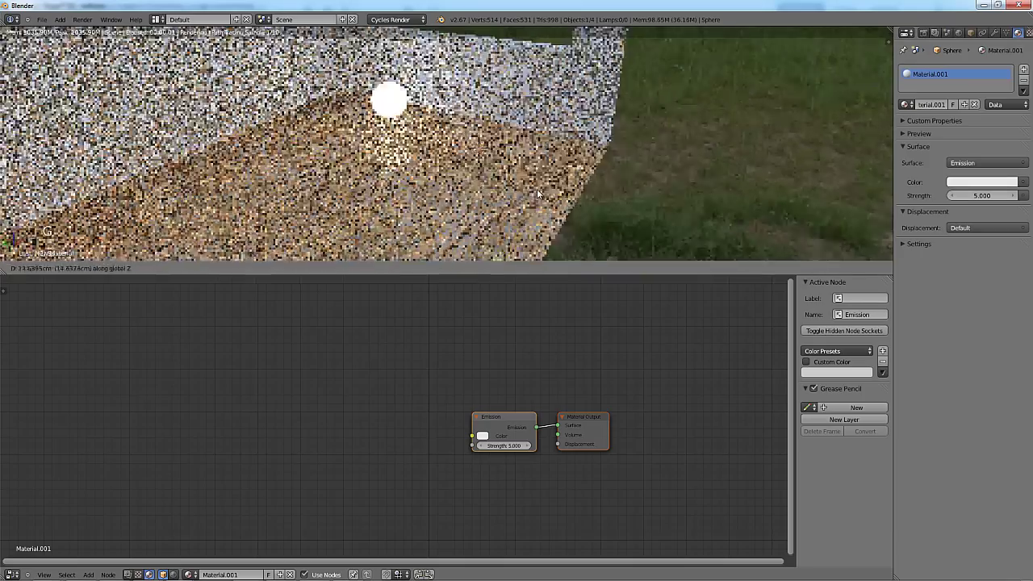
Raise the glowing sphere slightly above the floor along the Z axis and inspect its reflection in the wood.
{"action": "scroll", "coordinate": [558, 170], "scroll_direction": "up", "scroll_amount": 5}
{"action": "middle_click_drag", "start_coordinate": [558, 169], "coordinate": [424, 78]}
{"action": "key", "text": "shift+b"}
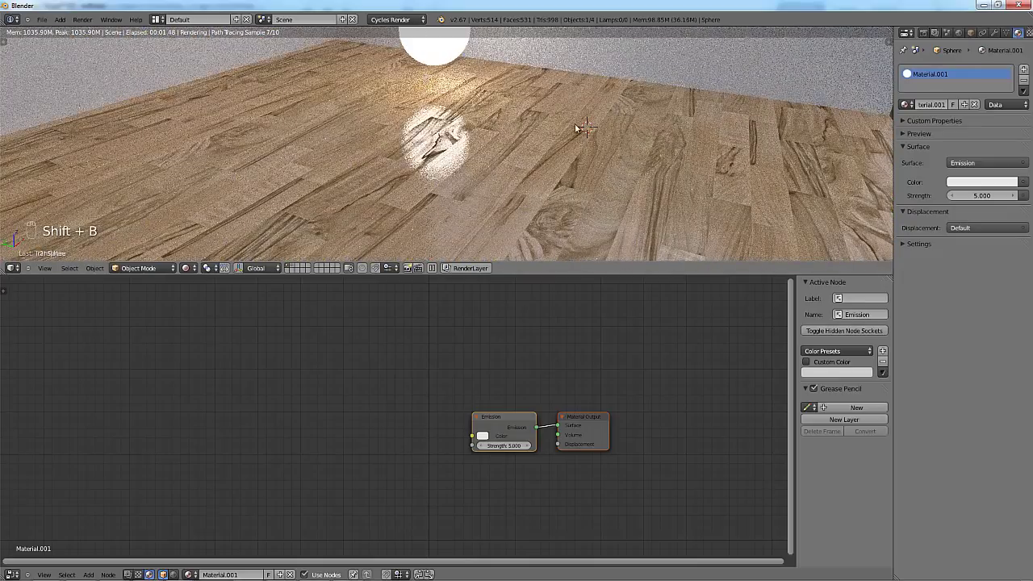
{"action": "left_click_drag", "start_coordinate": [464, 150], "coordinate": [438, 141]}
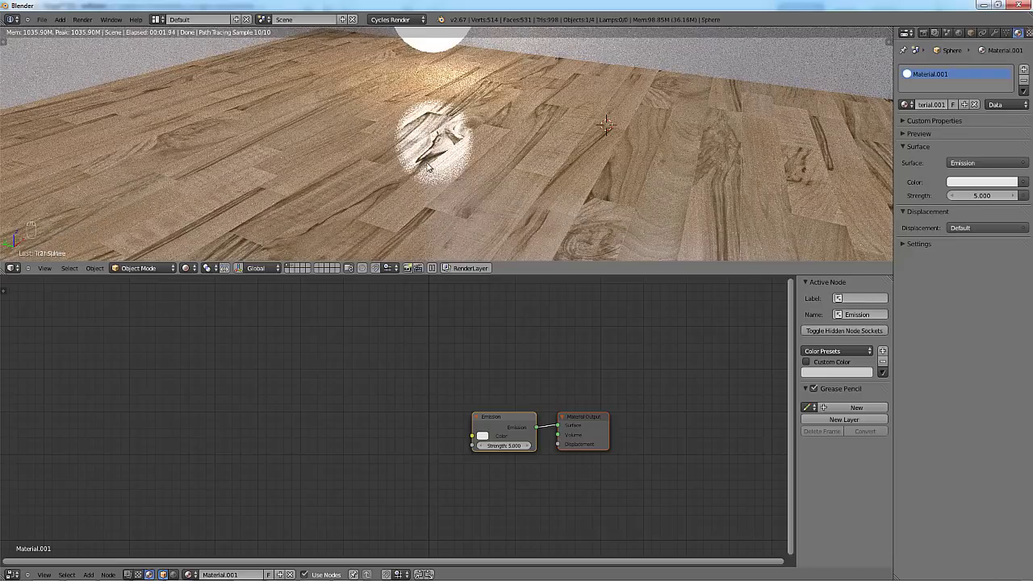
Select the wooden floor and insert a ColorRamp node between the specular texture's Color output and the Mix Shader's Fac input.
{"action": "right_click", "coordinate": [540, 236]}
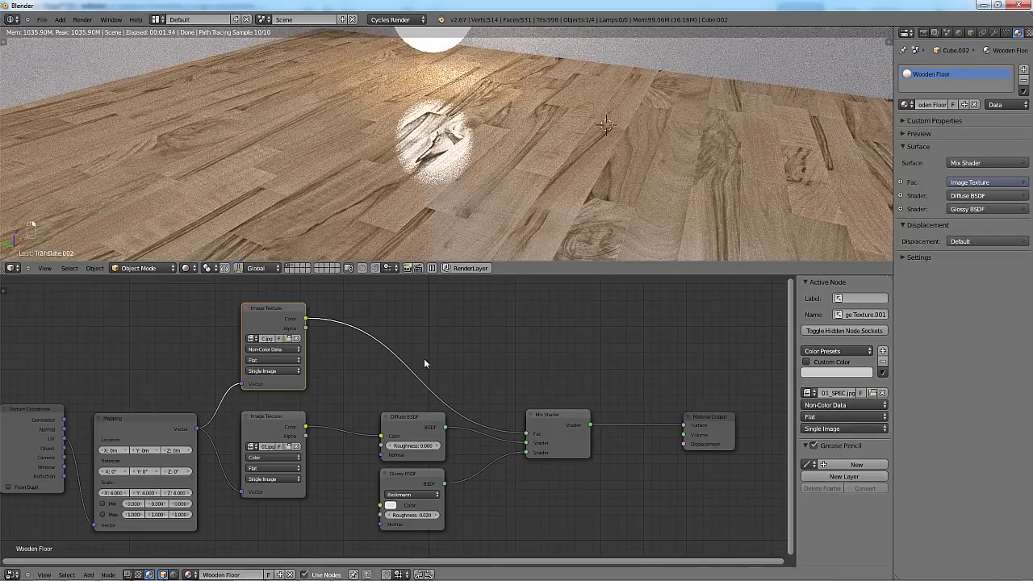
{"action": "key", "text": "shift+a"}
{"action": "mouse_move", "coordinate": [408, 433]}
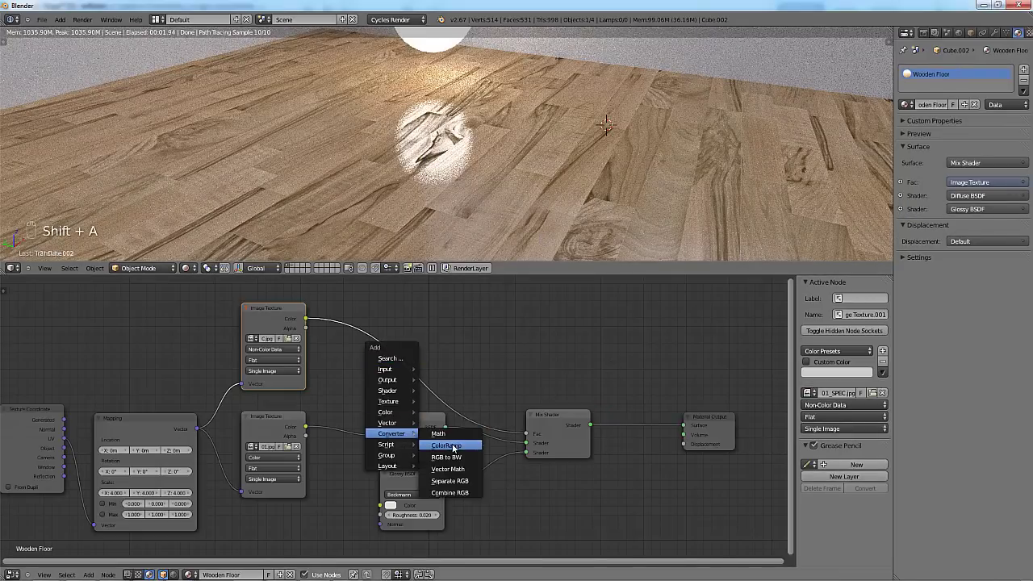
{"action": "left_click", "coordinate": [446, 445]}
{"action": "left_click", "coordinate": [389, 294]}
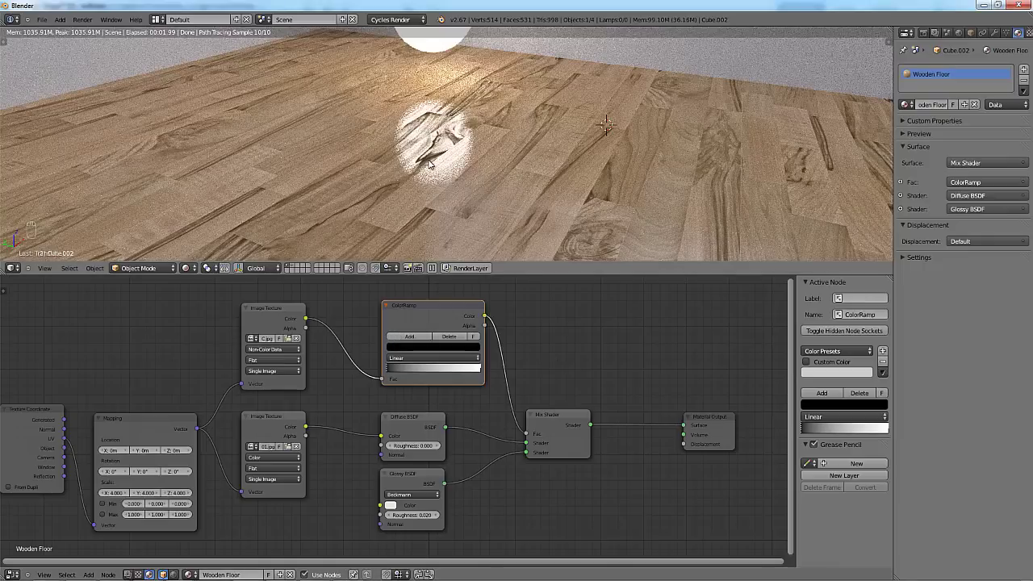
Lighten the ColorRamp's black stop to grey with an HSV value of 0.2.
{"action": "left_click", "coordinate": [401, 348]}
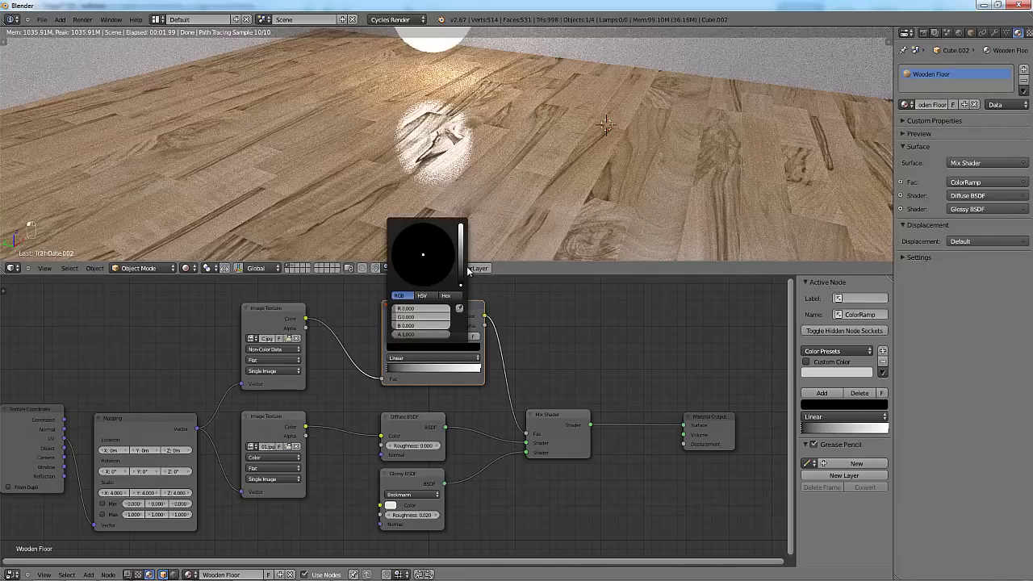
{"action": "left_click", "coordinate": [447, 296]}
{"action": "left_click", "coordinate": [422, 295]}
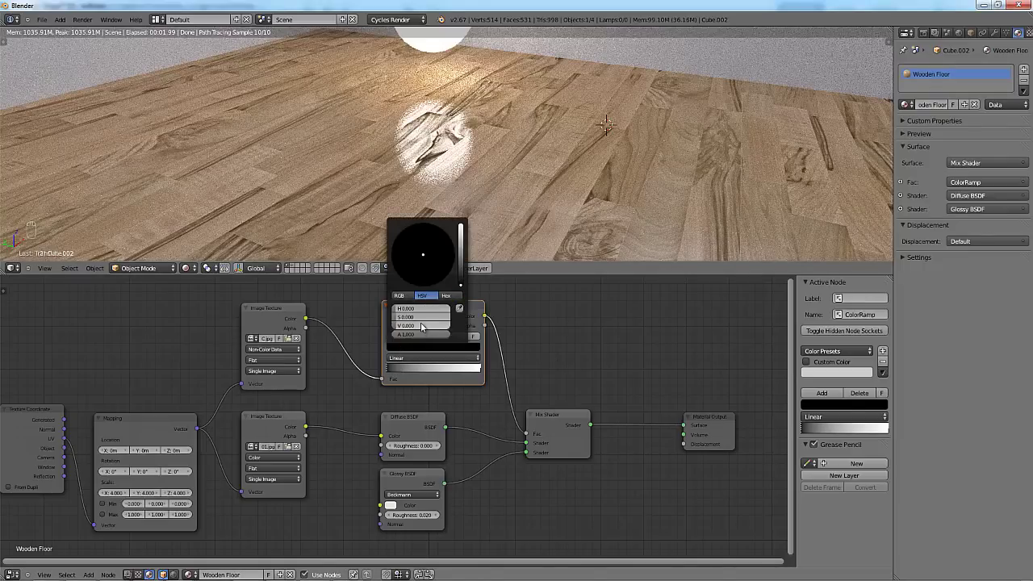
{"action": "left_click_drag", "start_coordinate": [429, 326], "coordinate": [438, 327]}
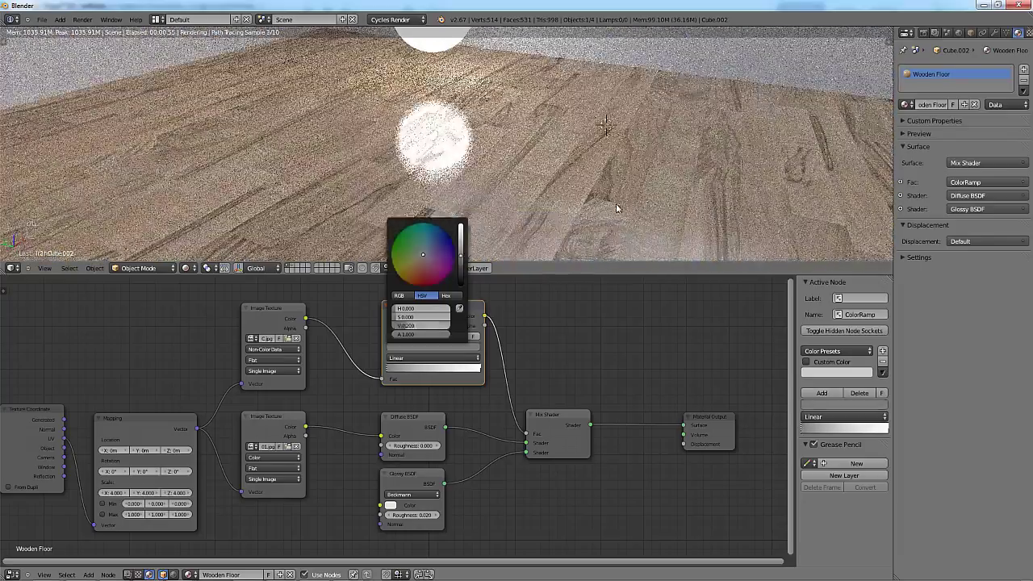
Darken the ColorRamp's white stop to a light grey by lowering its HSV value, and check the floor's reflections.
{"action": "left_click", "coordinate": [480, 371]}
{"action": "left_click", "coordinate": [436, 347]}
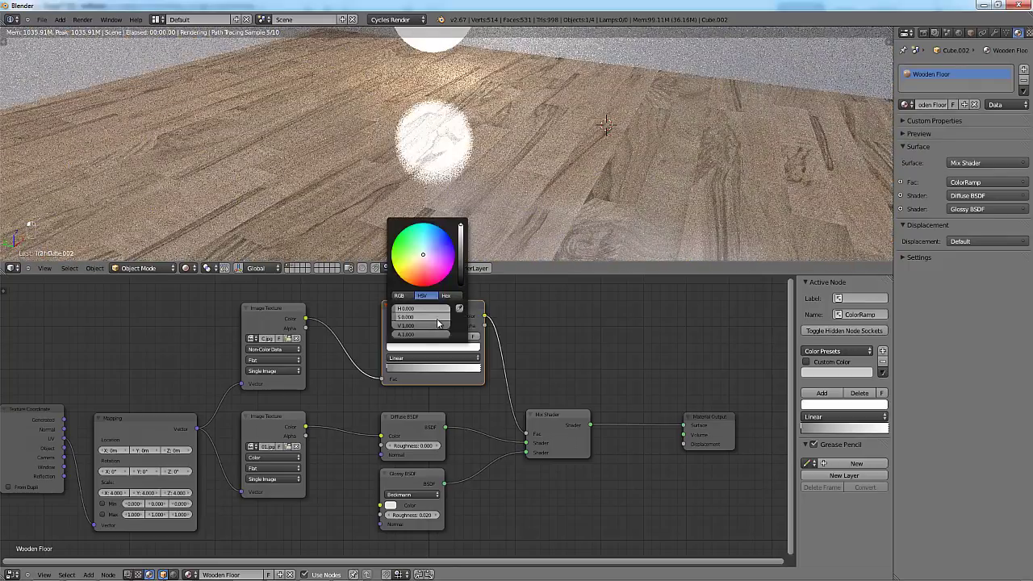
{"action": "left_click_drag", "start_coordinate": [432, 329], "coordinate": [420, 332]}
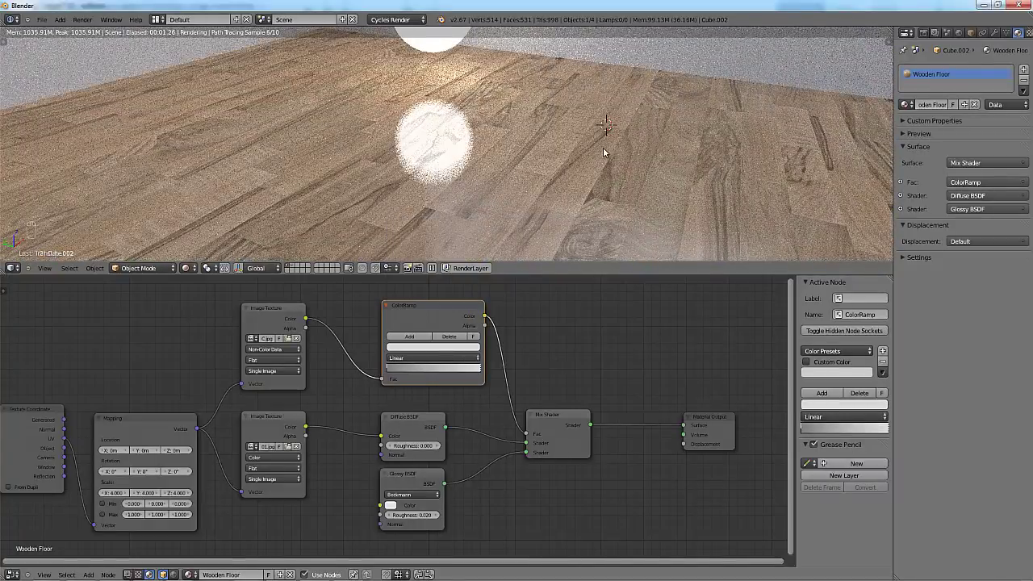
{"action": "scroll", "coordinate": [605, 150], "scroll_direction": "down", "scroll_amount": 4}
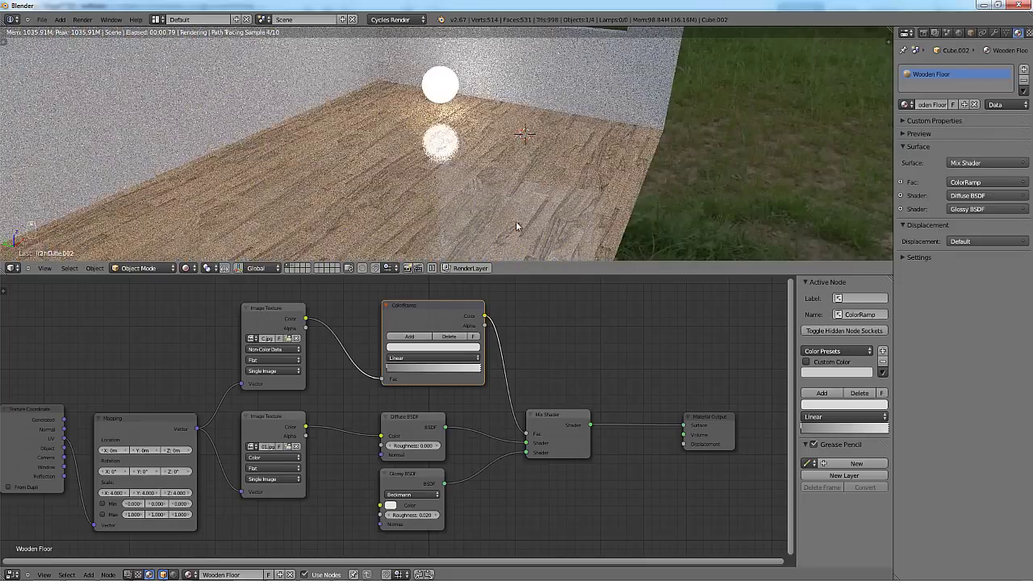
Shift the Texture Coordinate, Mapping, both Image Texture and ColorRamp nodes about 367 units left along the X axis, away from the shaders.
{"action": "left_click_drag", "start_coordinate": [420, 311], "coordinate": [416, 313]}
{"action": "scroll", "coordinate": [484, 436], "scroll_direction": "down", "scroll_amount": 2}
{"action": "middle_click_drag", "start_coordinate": [429, 489], "coordinate": [443, 385]}
{"action": "scroll", "coordinate": [442, 385], "scroll_direction": "down", "scroll_amount": 1}
{"action": "key", "text": "Home"}
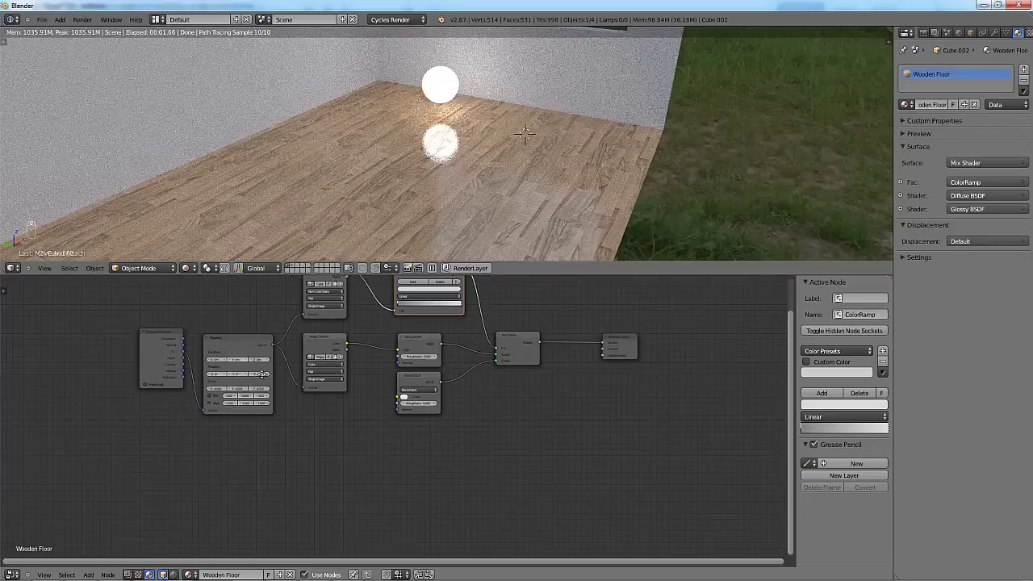
{"action": "key", "text": "b"}
{"action": "left_click_drag", "start_coordinate": [154, 300], "coordinate": [373, 476]}
{"action": "key", "text": "g"}
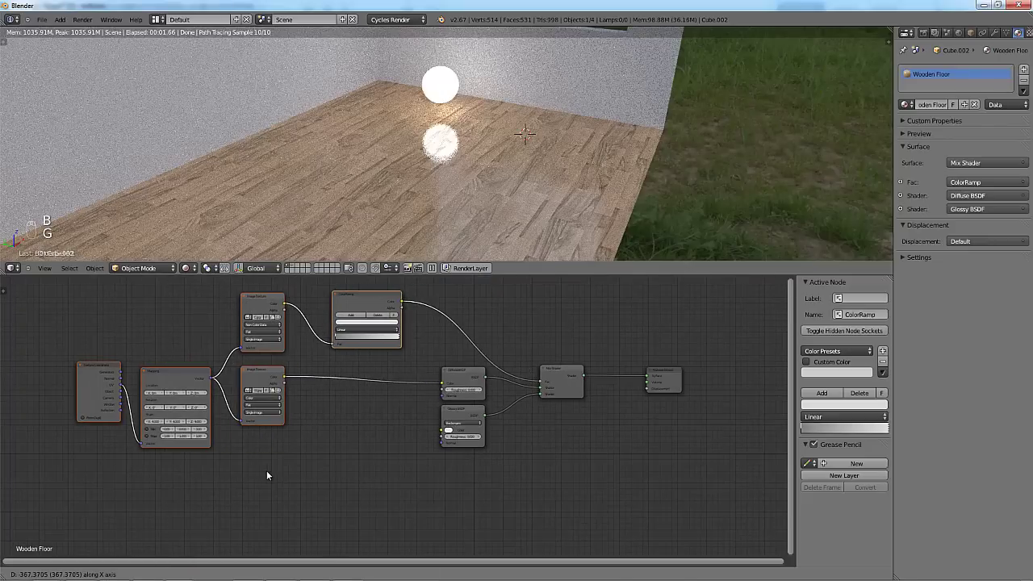
{"action": "left_click", "coordinate": [266, 476]}
Move the ColorRamp node right along the X axis so it sits above the Diffuse BSDF.
{"action": "left_click", "coordinate": [363, 300]}
{"action": "key", "text": "g"}
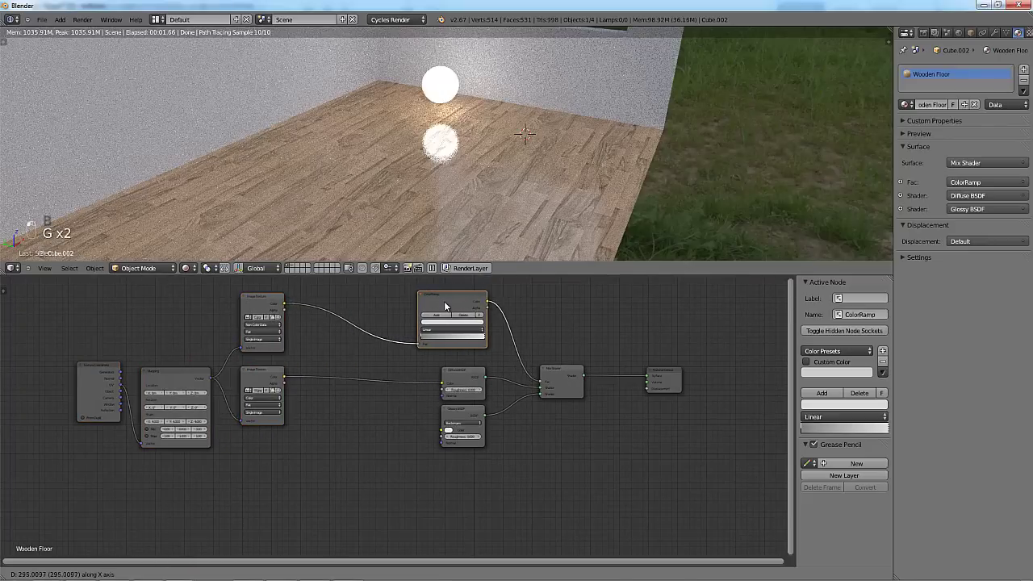
{"action": "left_click", "coordinate": [445, 305]}
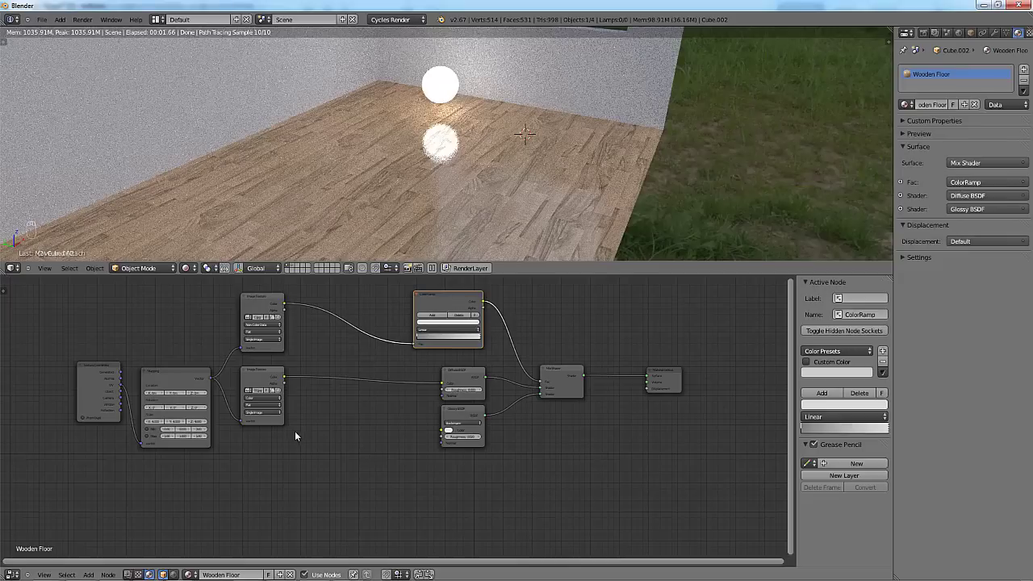
Add a third Image Texture node and place it below the diffuse Image Texture node.
{"action": "middle_click_drag", "start_coordinate": [296, 432], "coordinate": [342, 419]}
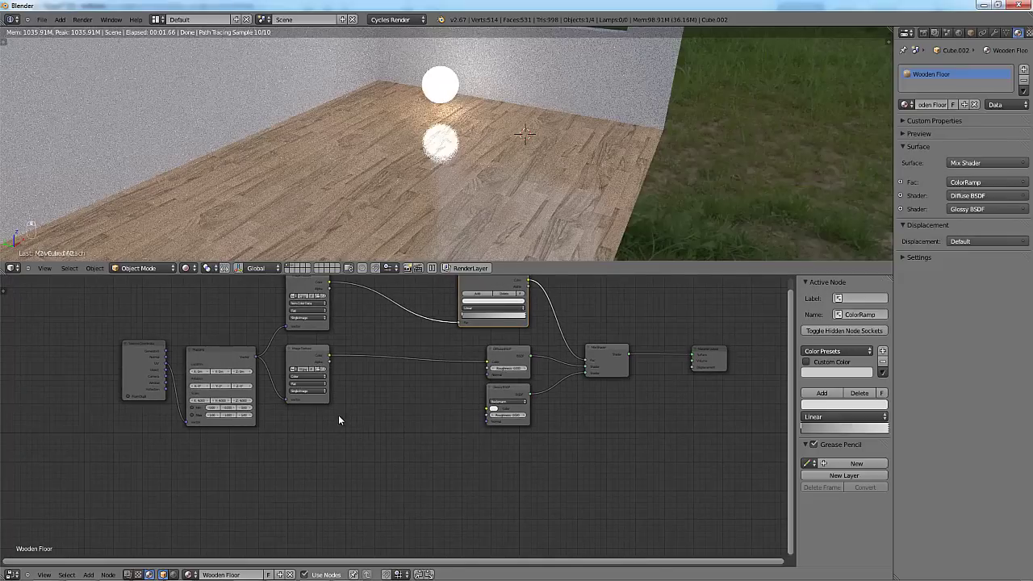
{"action": "key", "text": "shift+a"}
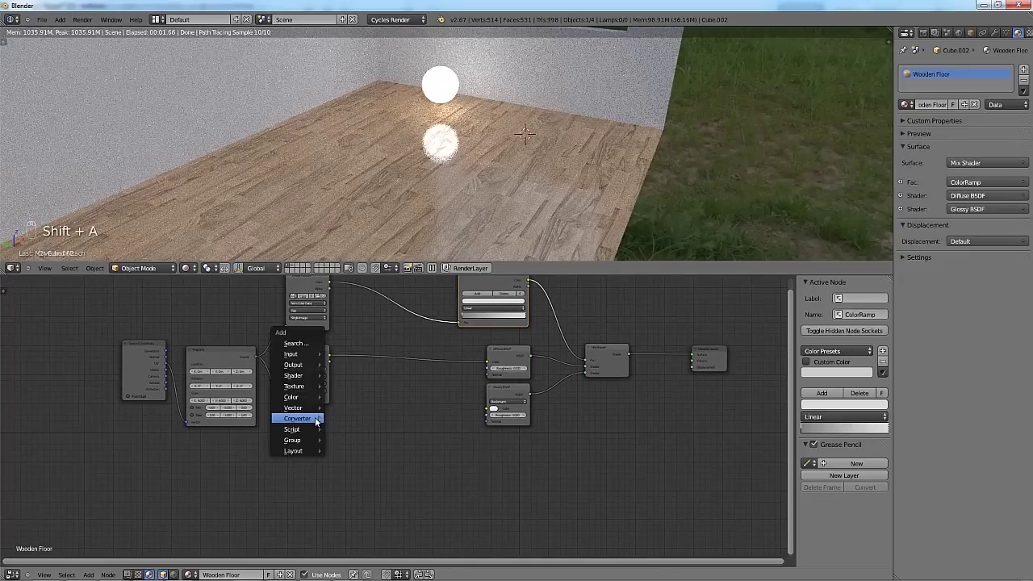
{"action": "mouse_move", "coordinate": [313, 391]}
{"action": "left_click", "coordinate": [356, 387]}
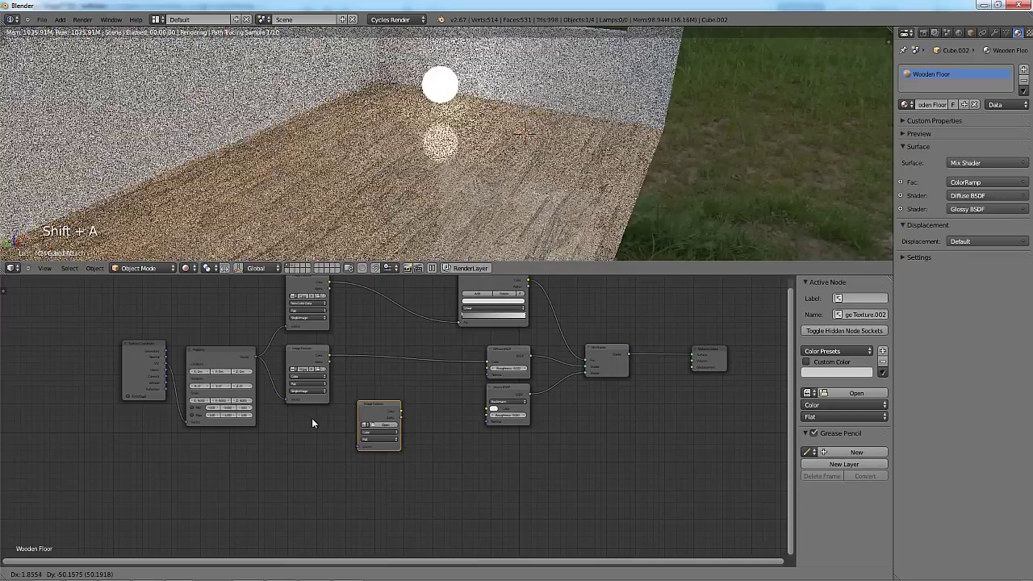
{"action": "left_click", "coordinate": [271, 409]}
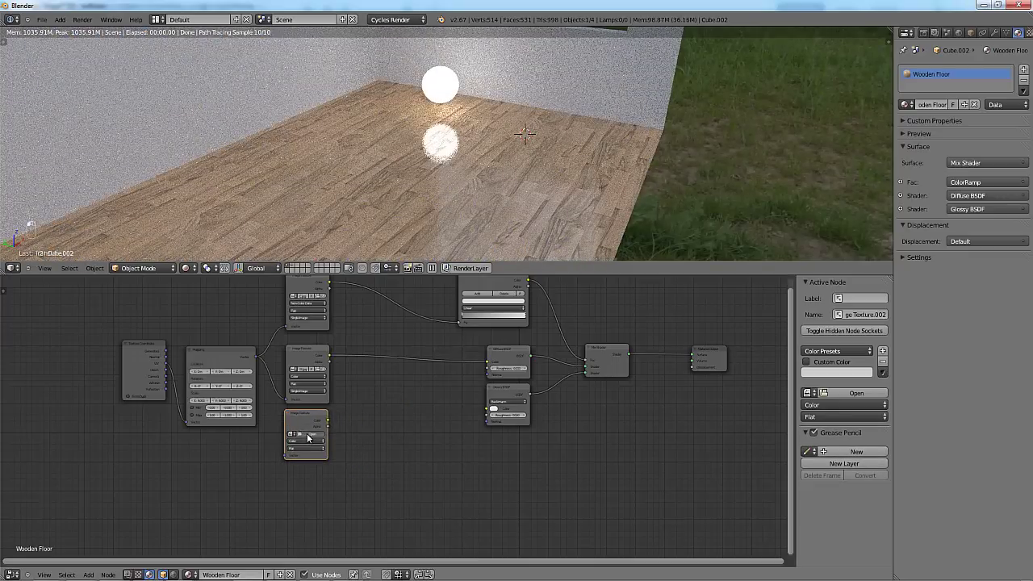
Load InteriorWoodFlooringMedium_01_NRM.jpg from the starter pack's Texture folder into the new Image Texture node.
{"action": "left_click", "coordinate": [308, 437]}
{"action": "left_click", "coordinate": [66, 257]}
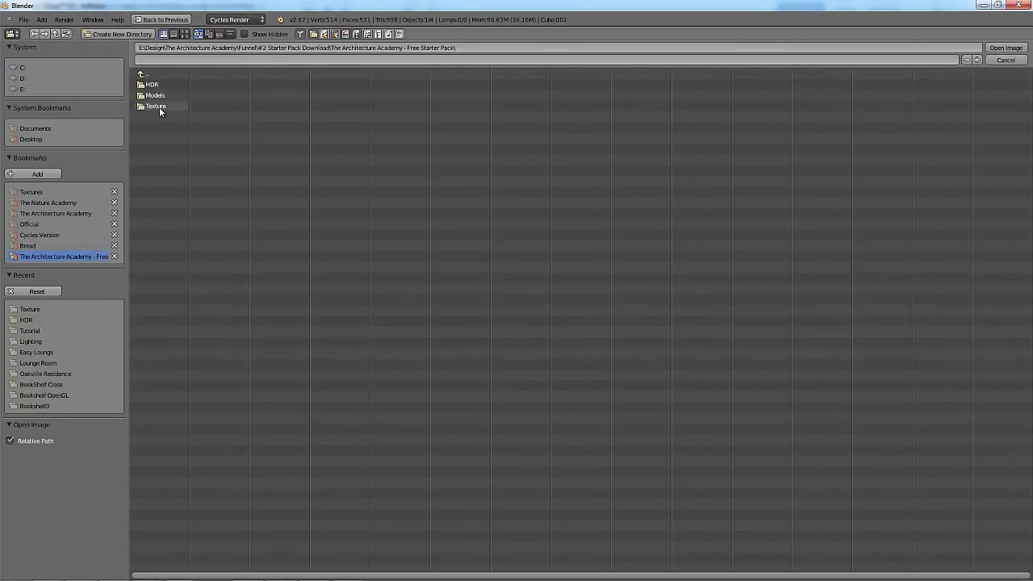
{"action": "left_click", "coordinate": [155, 107]}
{"action": "left_click", "coordinate": [185, 34]}
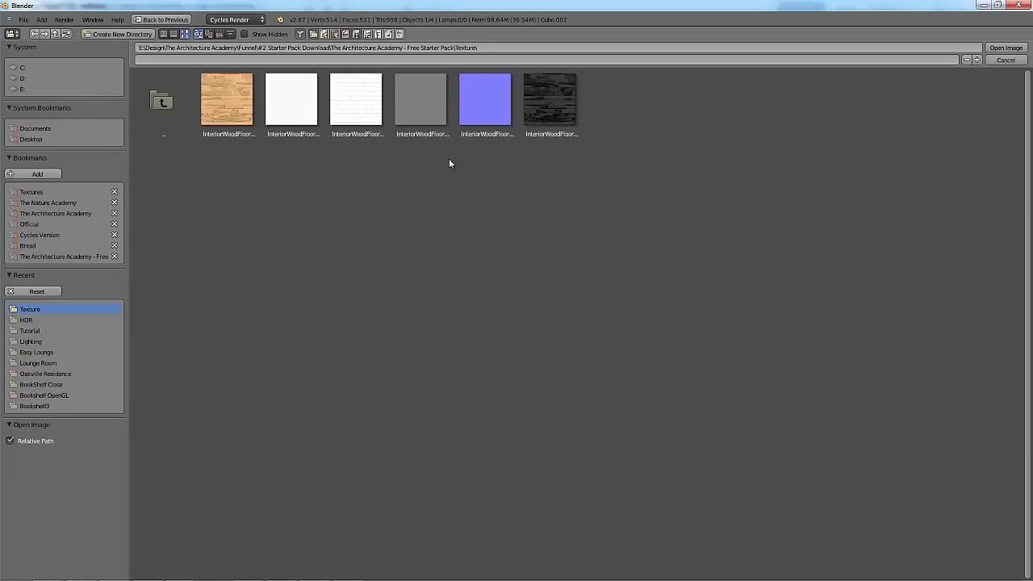
{"action": "left_click", "coordinate": [504, 105]}
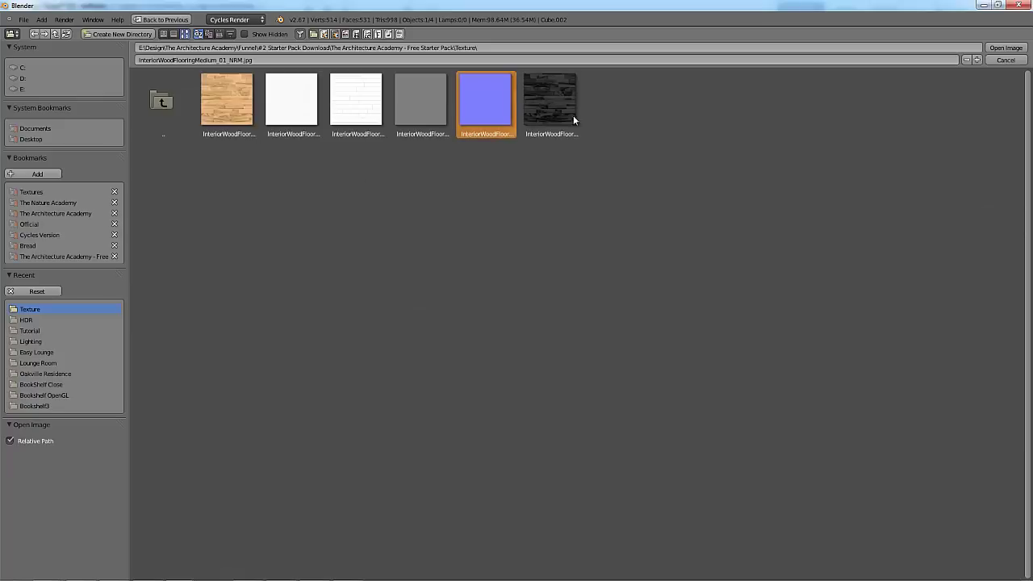
{"action": "left_click", "coordinate": [1006, 48]}
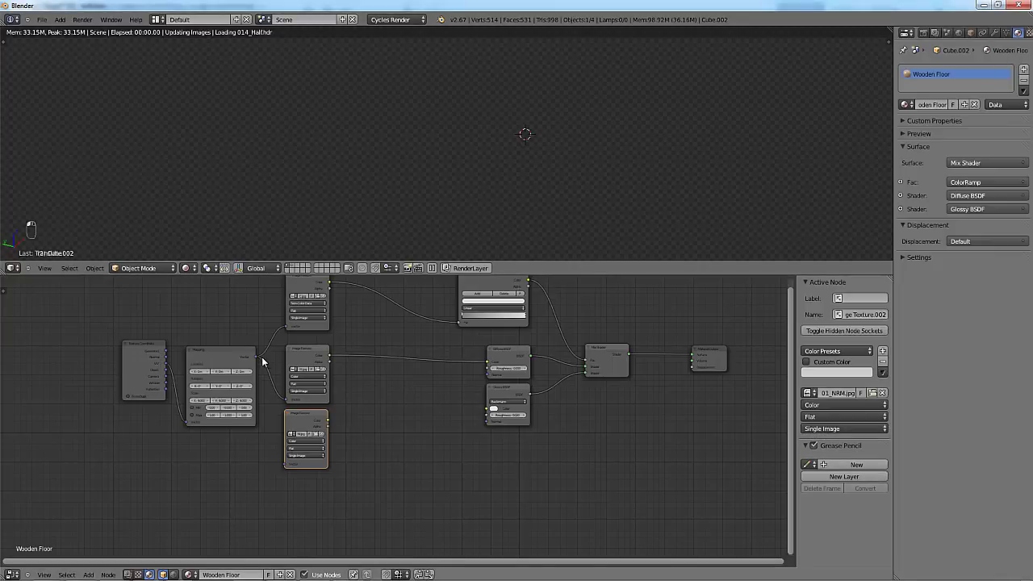
Connect the Mapping node's vector output to the normal map texture and align that node horizontally with the textures above it.
{"action": "left_click_drag", "start_coordinate": [271, 380], "coordinate": [285, 463]}
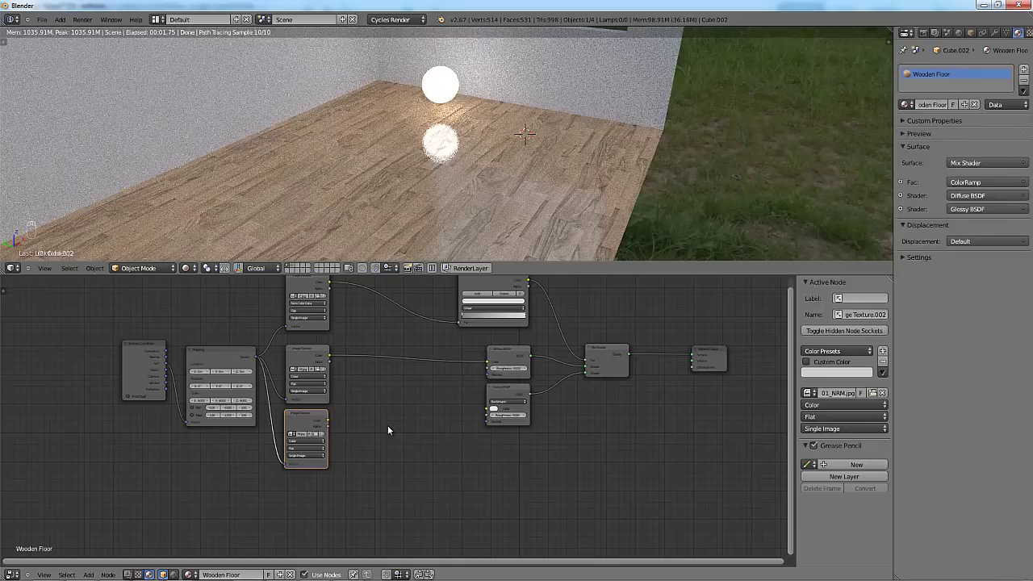
{"action": "scroll", "coordinate": [388, 426], "scroll_direction": "up", "scroll_amount": 1}
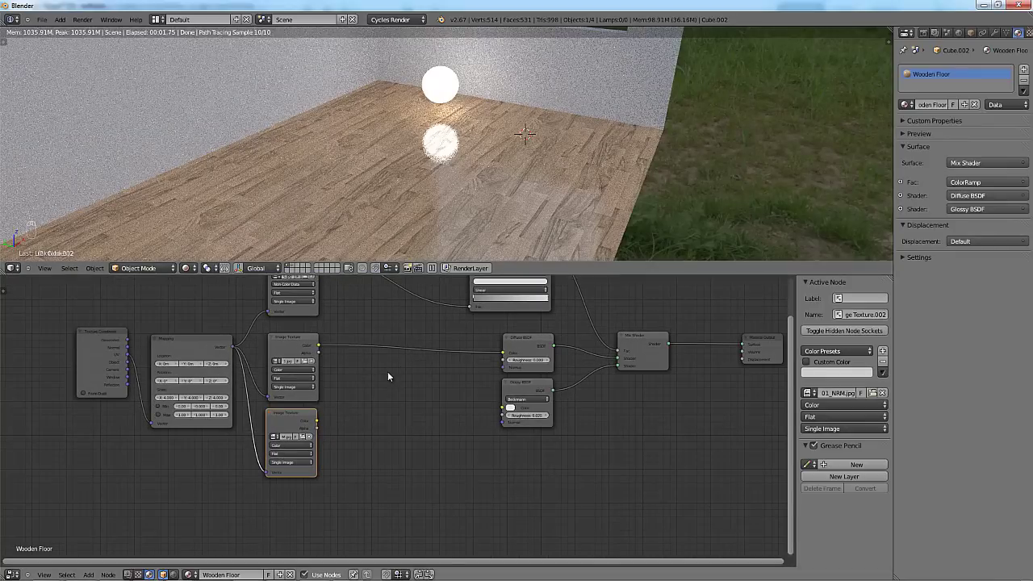
{"action": "scroll", "coordinate": [388, 371], "scroll_direction": "up", "scroll_amount": 1}
{"action": "key", "text": "g"}
{"action": "key", "text": "x"}
{"action": "left_click", "coordinate": [279, 423]}
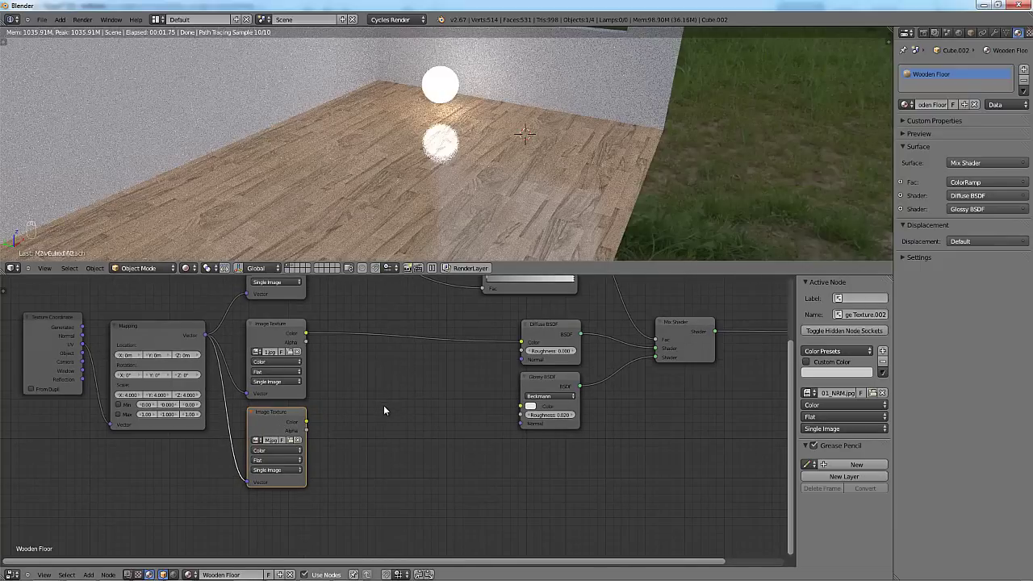
Set the colour space of the normal map's Image Texture node to Non-Color Data.
{"action": "scroll", "coordinate": [384, 404], "scroll_direction": "down", "scroll_amount": 1}
{"action": "scroll", "coordinate": [365, 400], "scroll_direction": "up", "scroll_amount": 1}
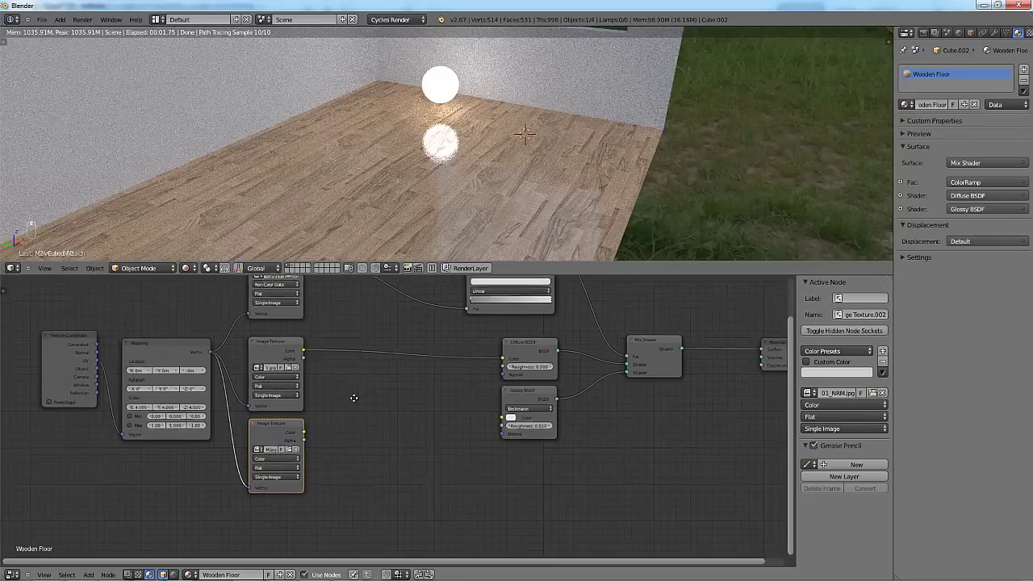
{"action": "left_click", "coordinate": [254, 452]}
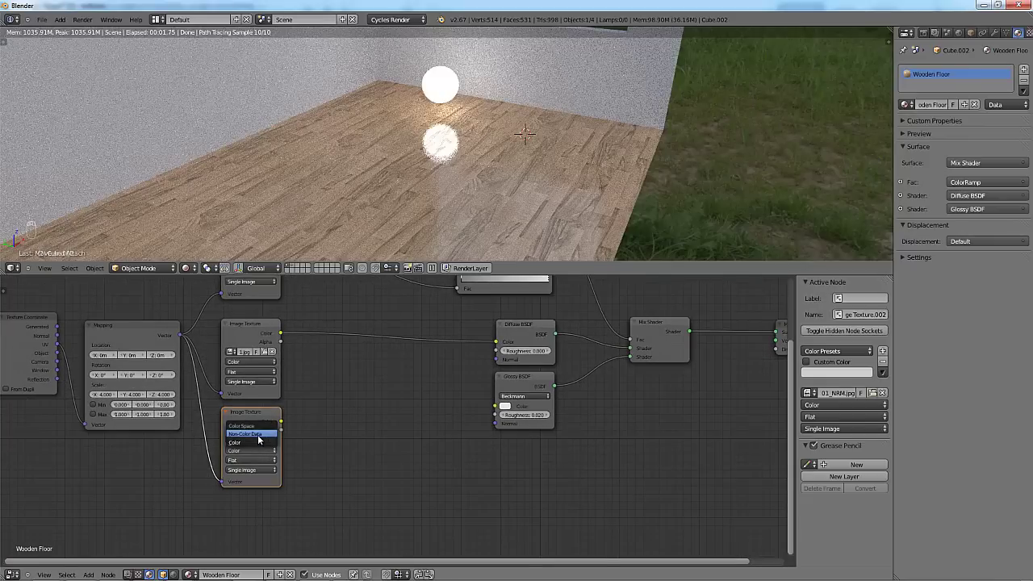
{"action": "left_click", "coordinate": [257, 434]}
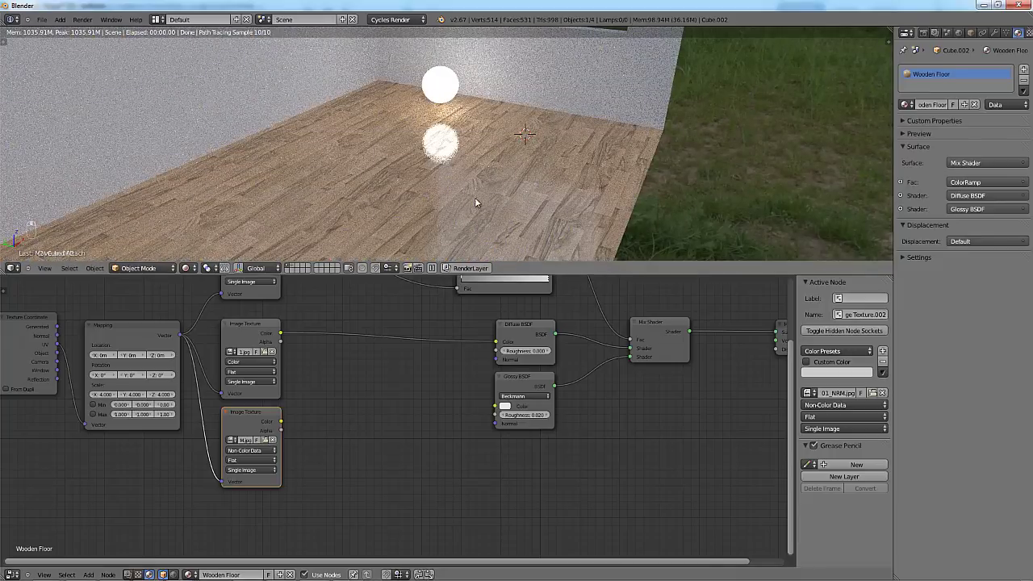
Add a Normal Map vector node and place it between the normal map texture and the Glossy BSDF.
{"action": "key", "text": "KP_0"}
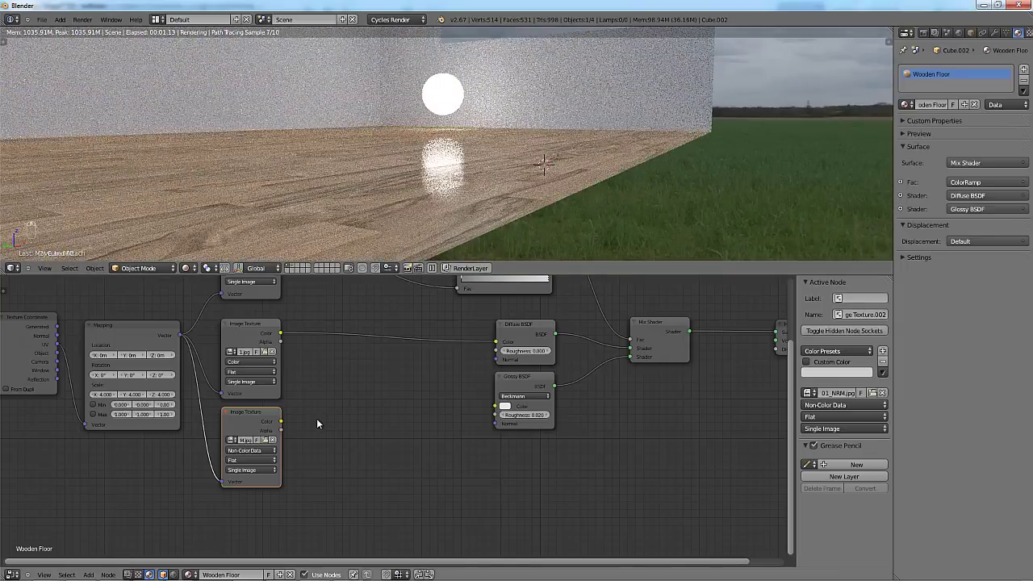
{"action": "key", "text": "shift+a"}
{"action": "mouse_move", "coordinate": [315, 445]}
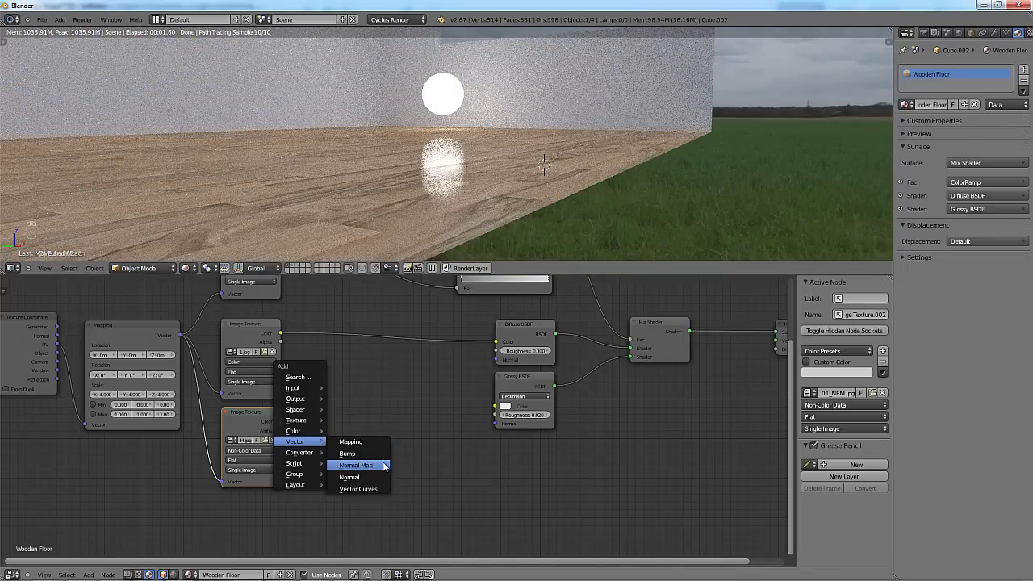
{"action": "left_click", "coordinate": [384, 466]}
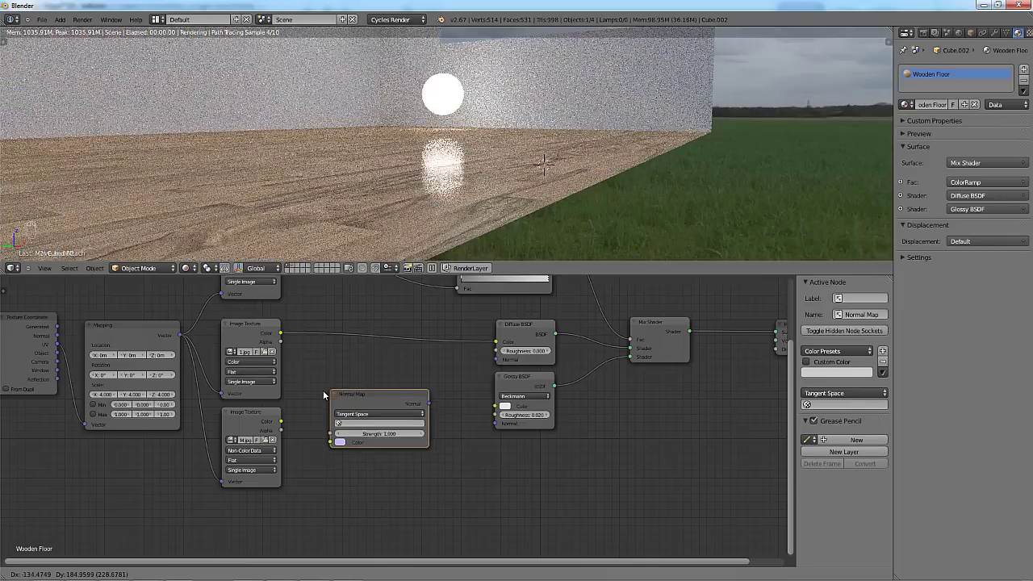
{"action": "left_click", "coordinate": [319, 409]}
Connect the normal texture's colour to the Normal Map node, and its output to the Normal inputs of the Glossy and Diffuse BSDFs.
{"action": "left_click_drag", "start_coordinate": [248, 412], "coordinate": [247, 413]}
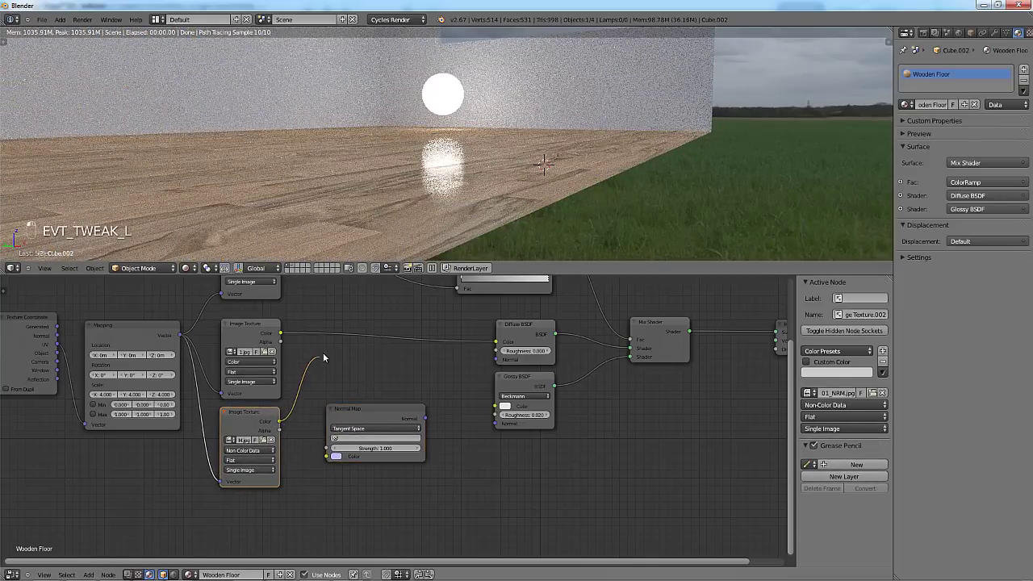
{"action": "left_click_drag", "start_coordinate": [324, 458], "coordinate": [326, 457]}
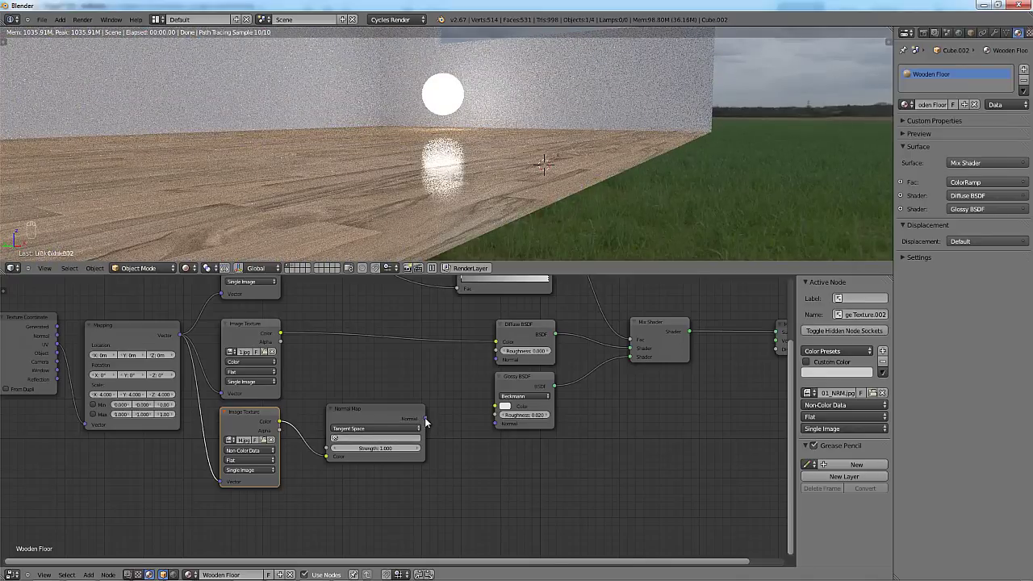
{"action": "left_click_drag", "start_coordinate": [494, 428], "coordinate": [495, 424]}
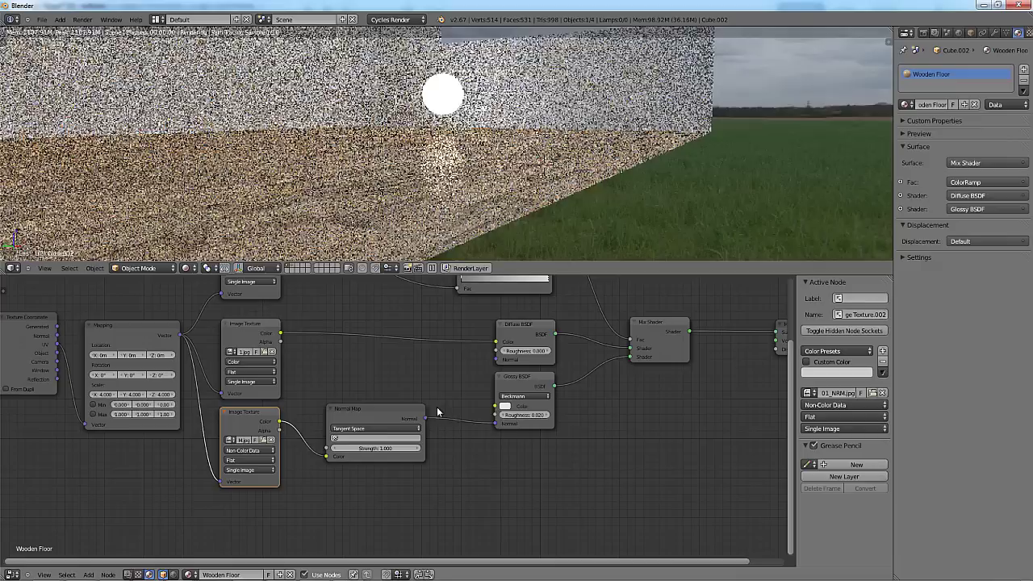
{"action": "key", "text": "g"}
{"action": "left_click", "coordinate": [474, 405]}
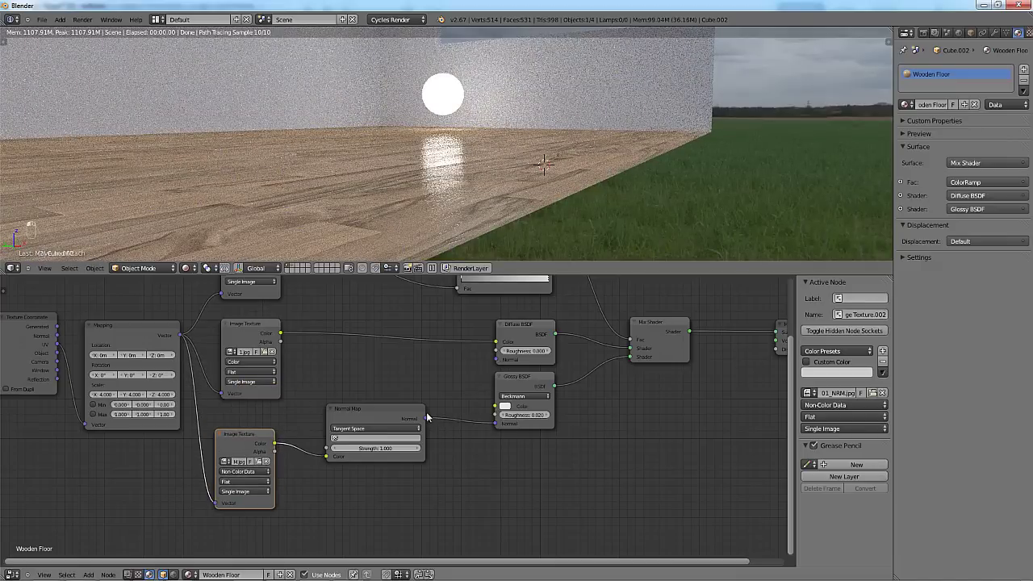
{"action": "left_click_drag", "start_coordinate": [500, 365], "coordinate": [497, 361]}
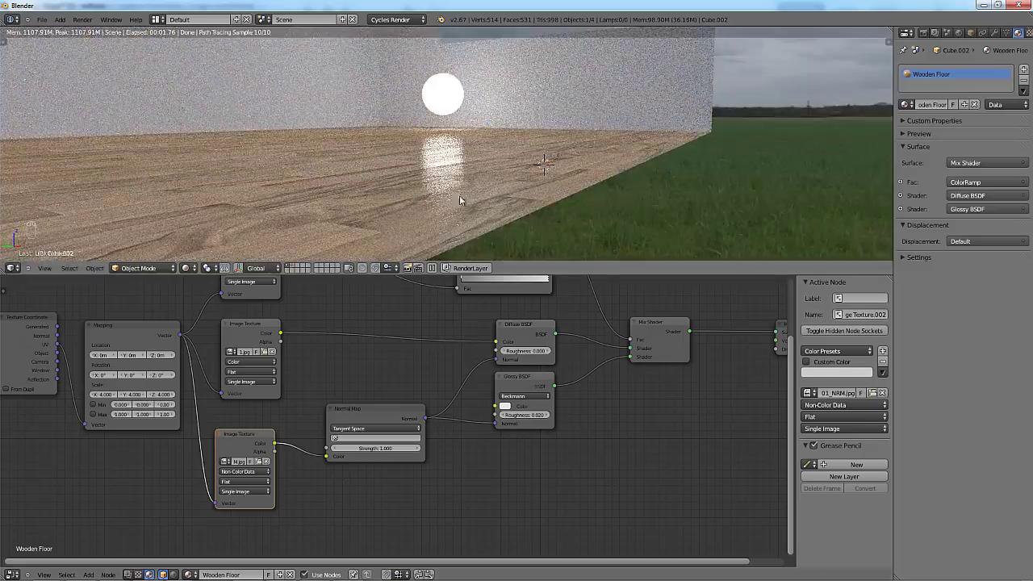
Set the Normal Map node's UV map to UVMap and inspect the sphere's reflection on the floor.
{"action": "scroll", "coordinate": [446, 198], "scroll_direction": "up", "scroll_amount": 6}
{"action": "scroll", "coordinate": [447, 194], "scroll_direction": "down", "scroll_amount": 2}
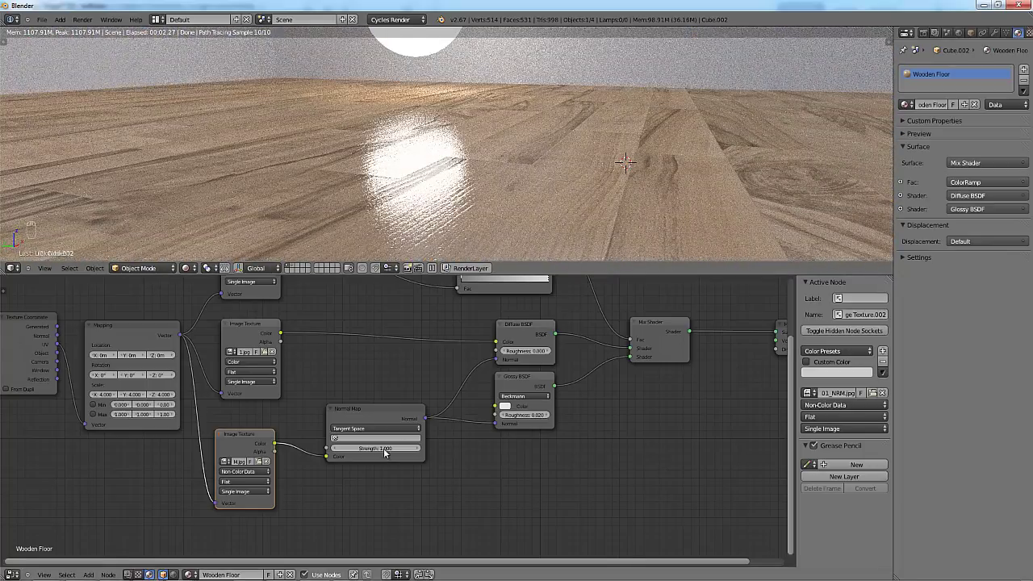
{"action": "left_click", "coordinate": [353, 438]}
{"action": "left_click", "coordinate": [347, 451]}
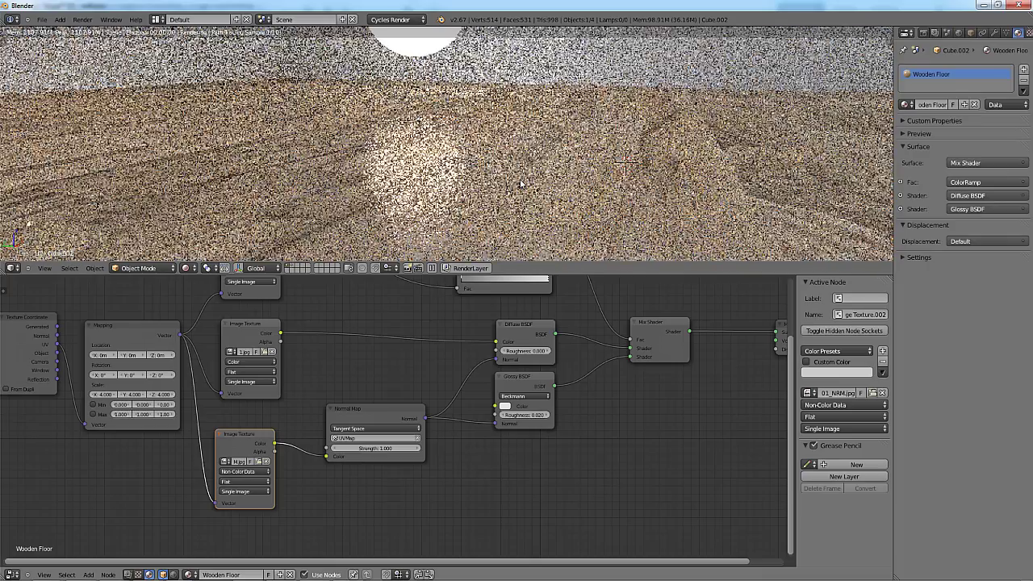
{"action": "scroll", "coordinate": [479, 214], "scroll_direction": "down", "scroll_amount": 3}
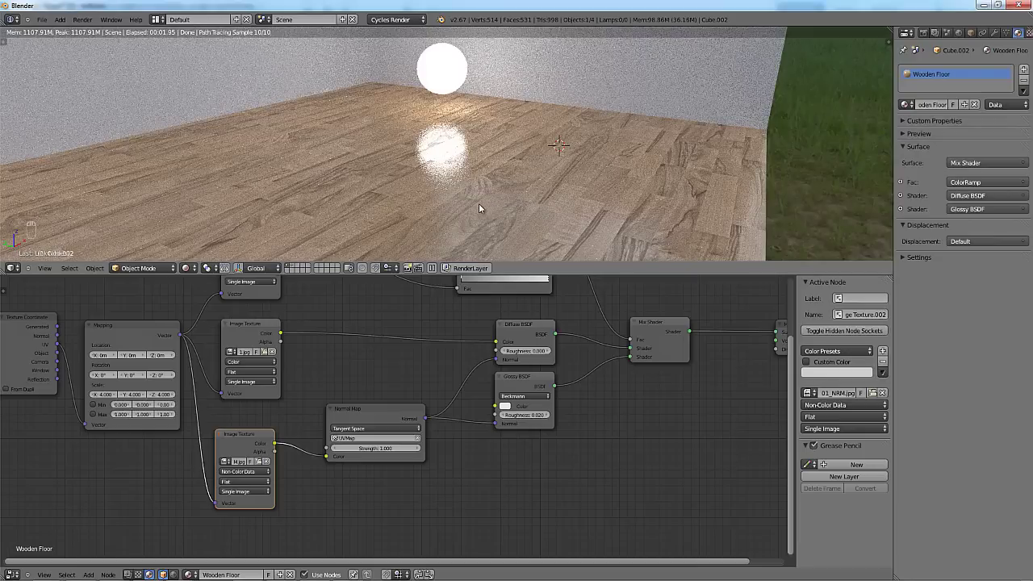
{"action": "scroll", "coordinate": [468, 211], "scroll_direction": "up", "scroll_amount": 3}
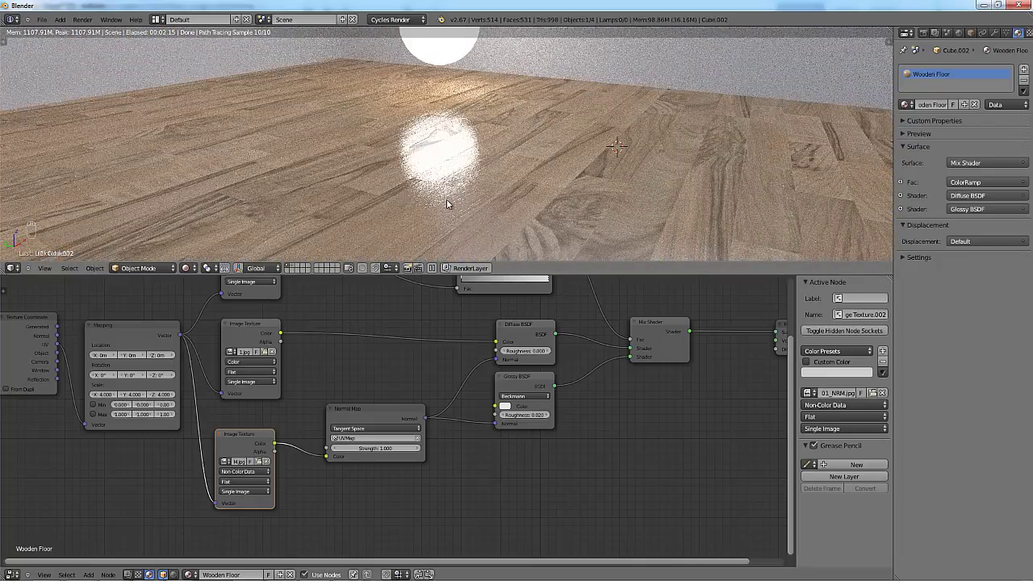
{"action": "scroll", "coordinate": [447, 204], "scroll_direction": "down", "scroll_amount": 4}
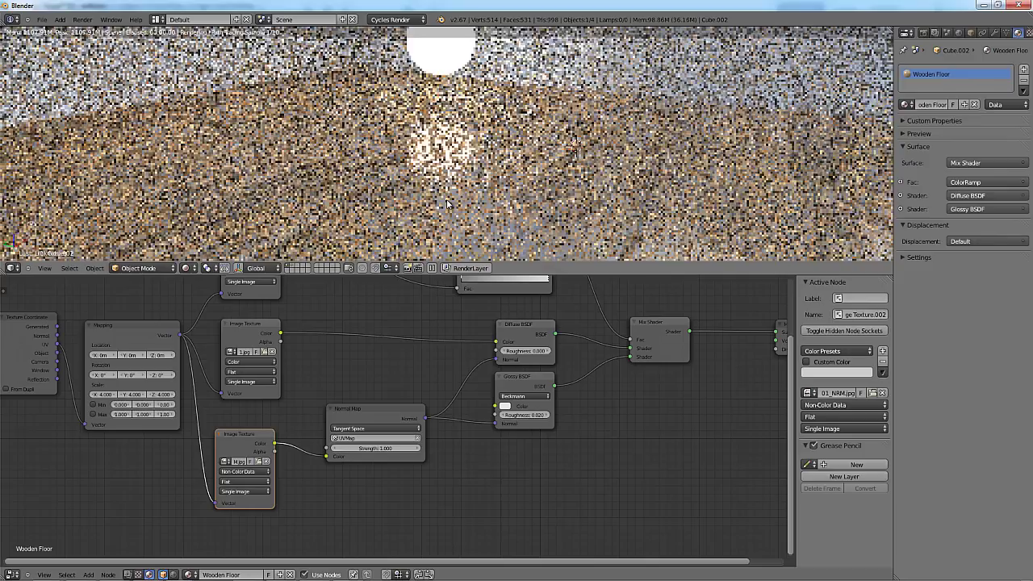
Align the normal map texture node with the textures above it and place a duplicate of it directly below.
{"action": "middle_click_drag", "start_coordinate": [233, 442], "coordinate": [259, 403]}
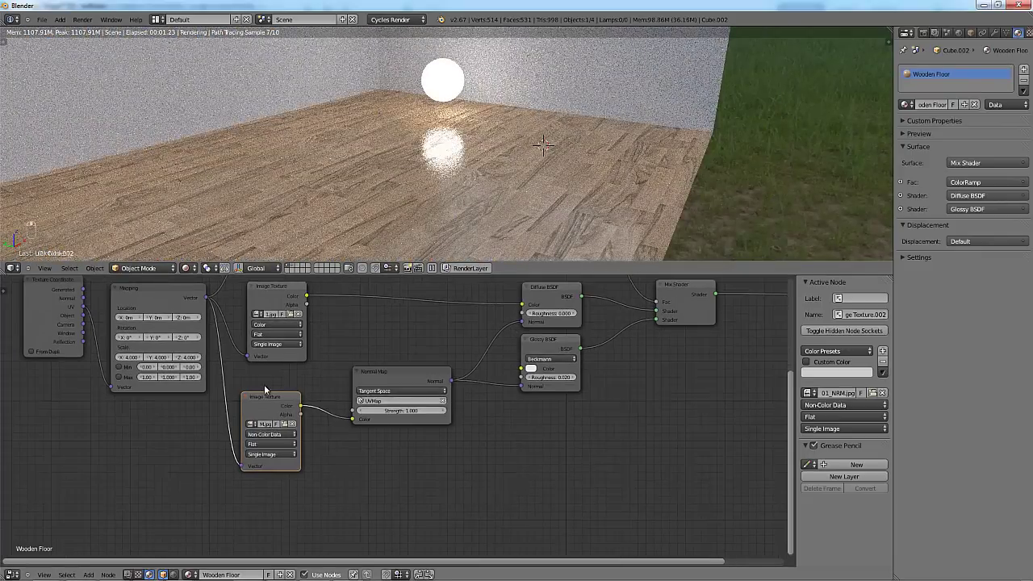
{"action": "key", "text": "g"}
{"action": "left_click", "coordinate": [266, 383]}
{"action": "key", "text": "shift+d"}
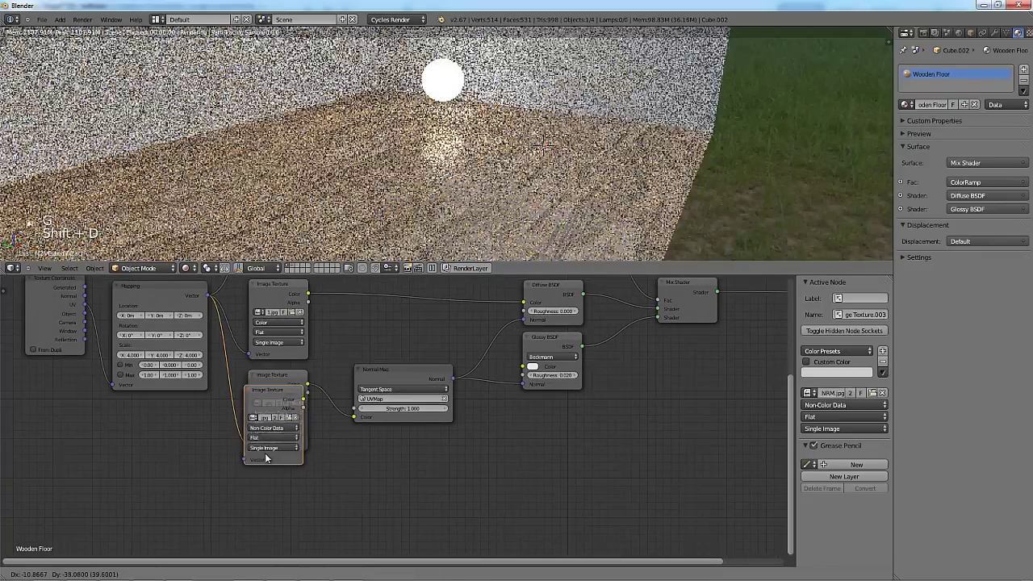
{"action": "left_click", "coordinate": [304, 495]}
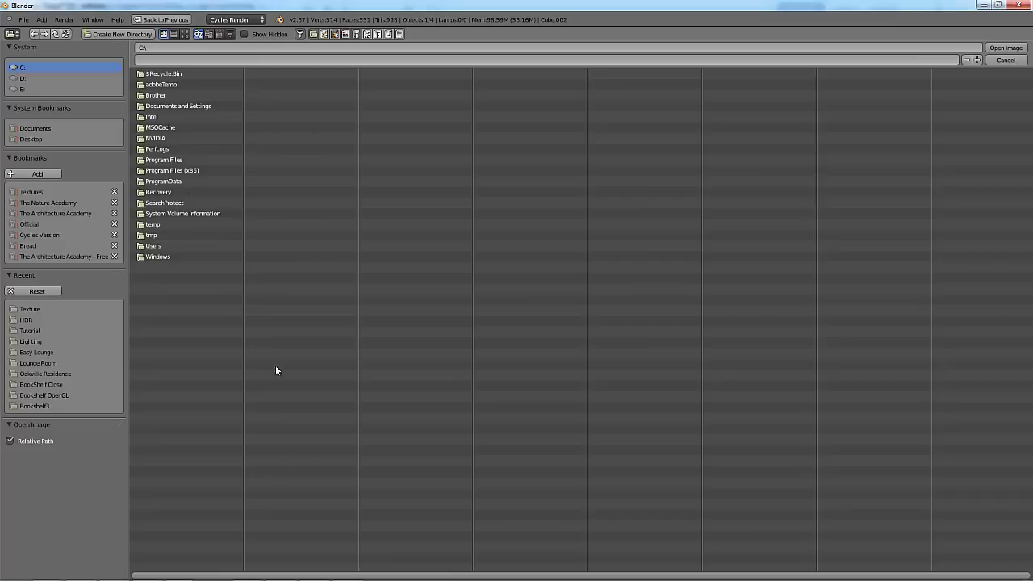
Load InteriorWoodFlooringMedium_01_CRACKS.jpg from the starter pack's Texture folder into the duplicated node and connect the Mapping vector output to it.
{"action": "left_click", "coordinate": [299, 494]}
{"action": "left_click", "coordinate": [74, 258]}
{"action": "left_click", "coordinate": [161, 106]}
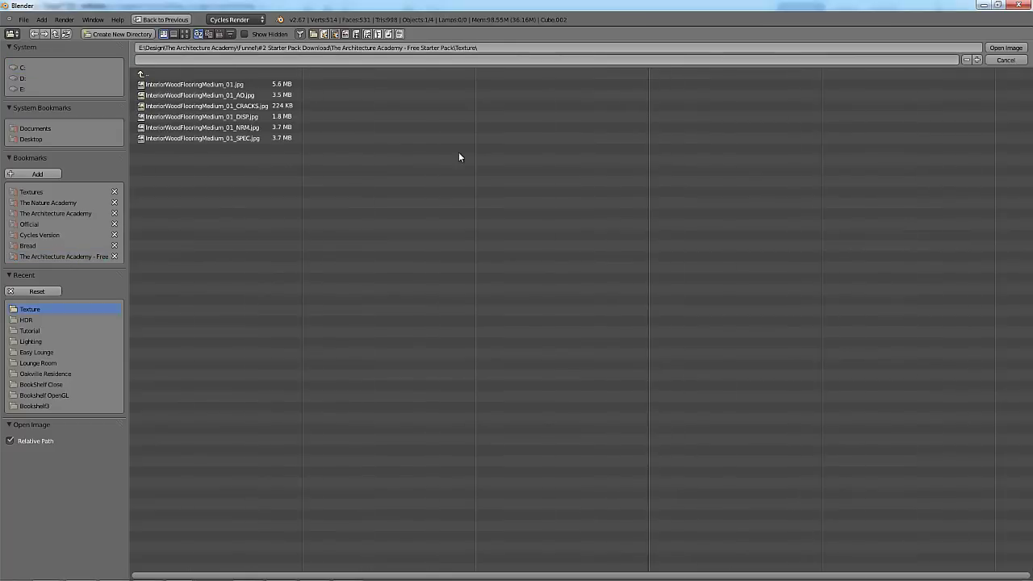
{"action": "left_click", "coordinate": [184, 33]}
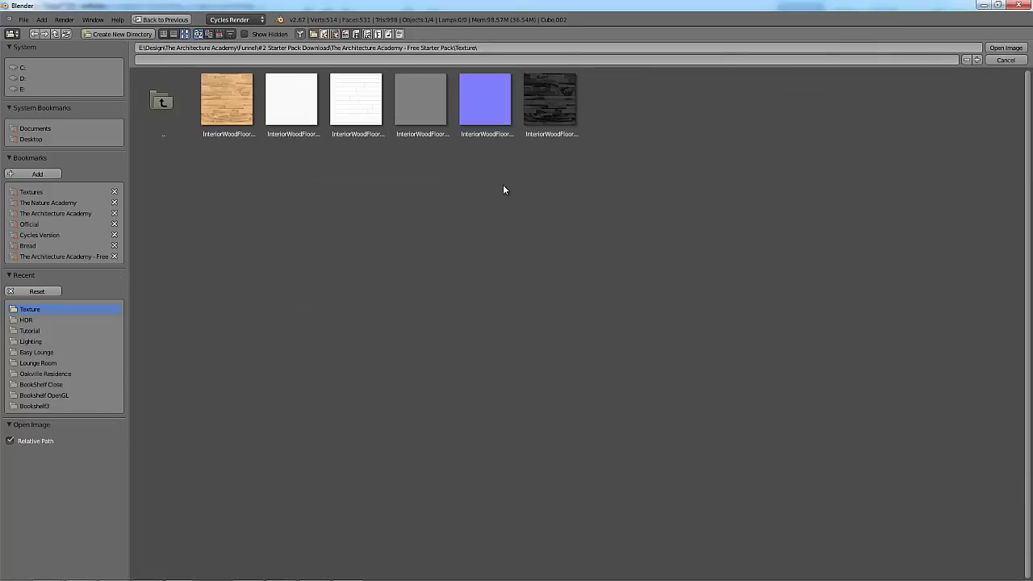
{"action": "left_click", "coordinate": [352, 99]}
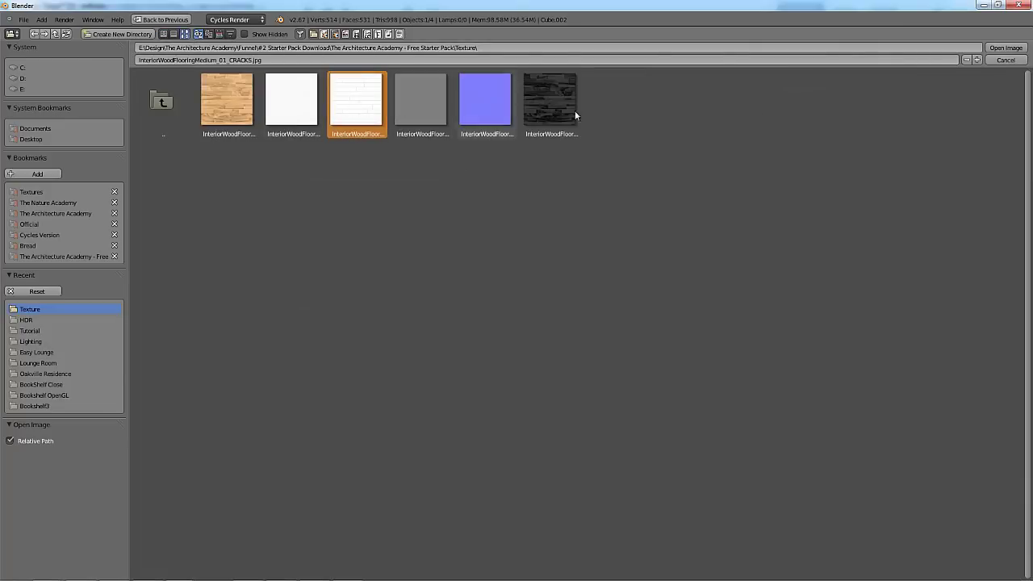
{"action": "left_click", "coordinate": [1005, 48]}
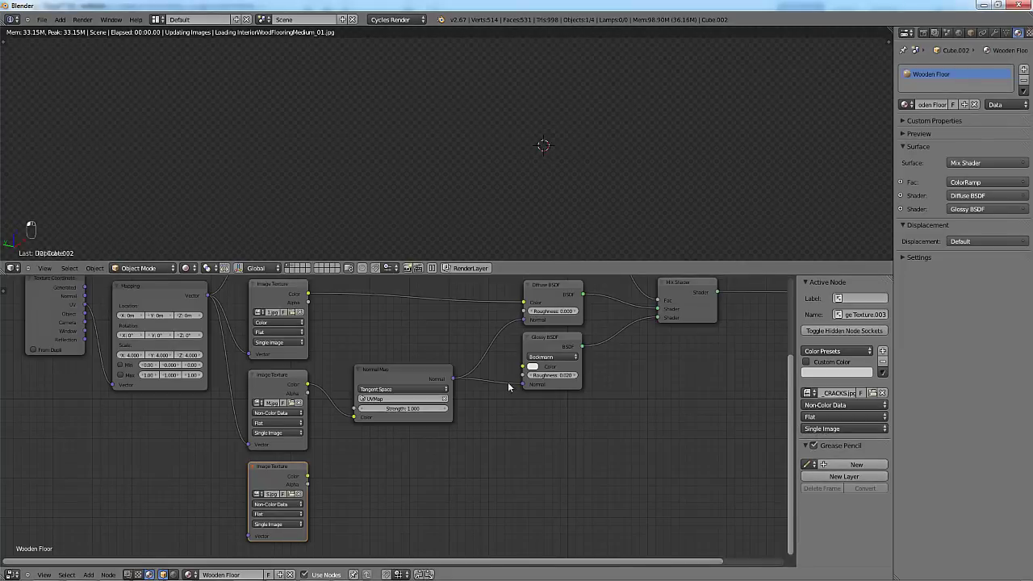
{"action": "scroll", "coordinate": [435, 422], "scroll_direction": "down", "scroll_amount": 2}
{"action": "left_click_drag", "start_coordinate": [263, 298], "coordinate": [295, 487]}
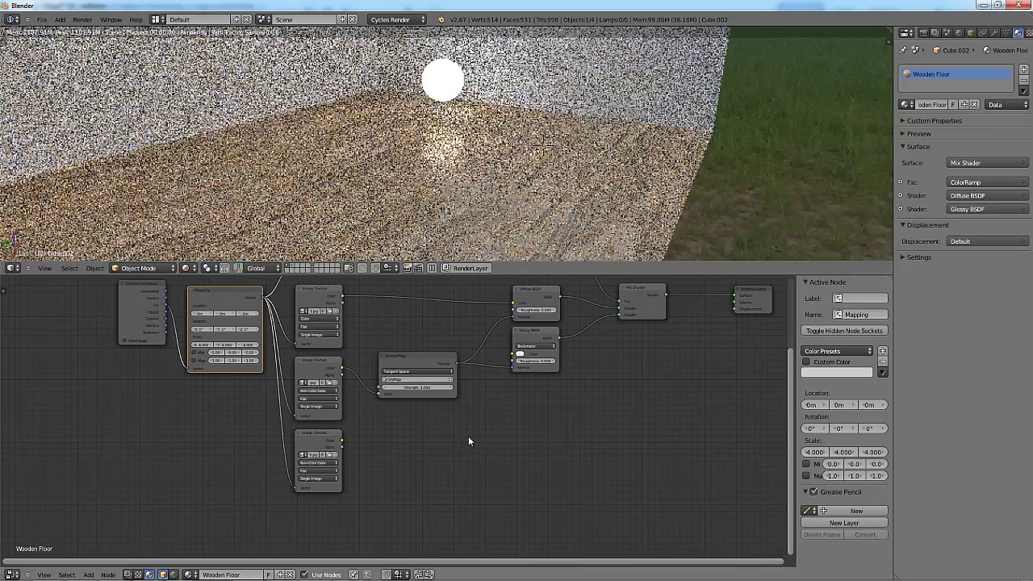
Move the Material Output node closer to the Mix Shader and connect the cracks texture's colour to its Displacement input.
{"action": "middle_click_drag", "start_coordinate": [422, 437], "coordinate": [336, 444]}
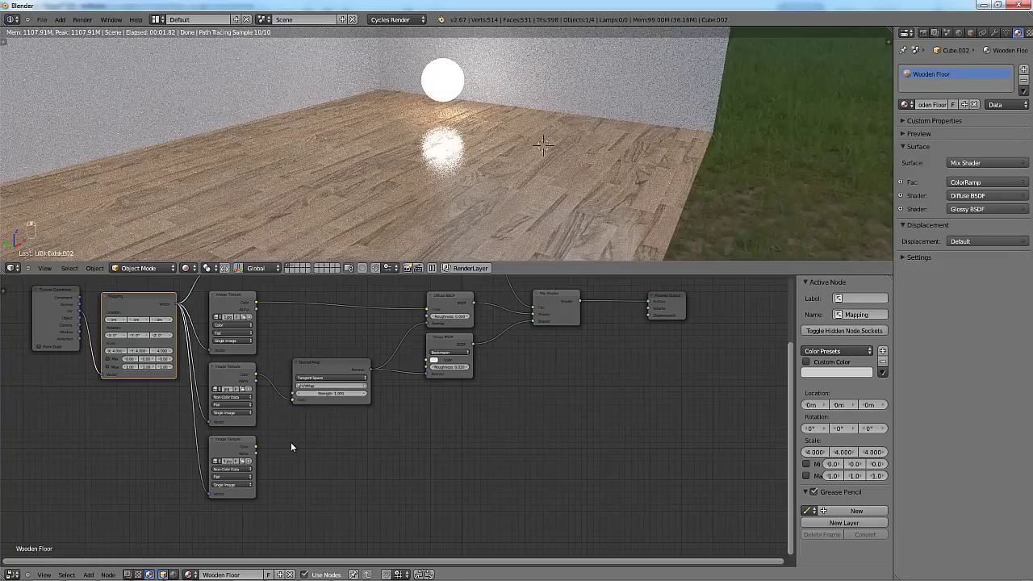
{"action": "left_click_drag", "start_coordinate": [669, 321], "coordinate": [664, 315]}
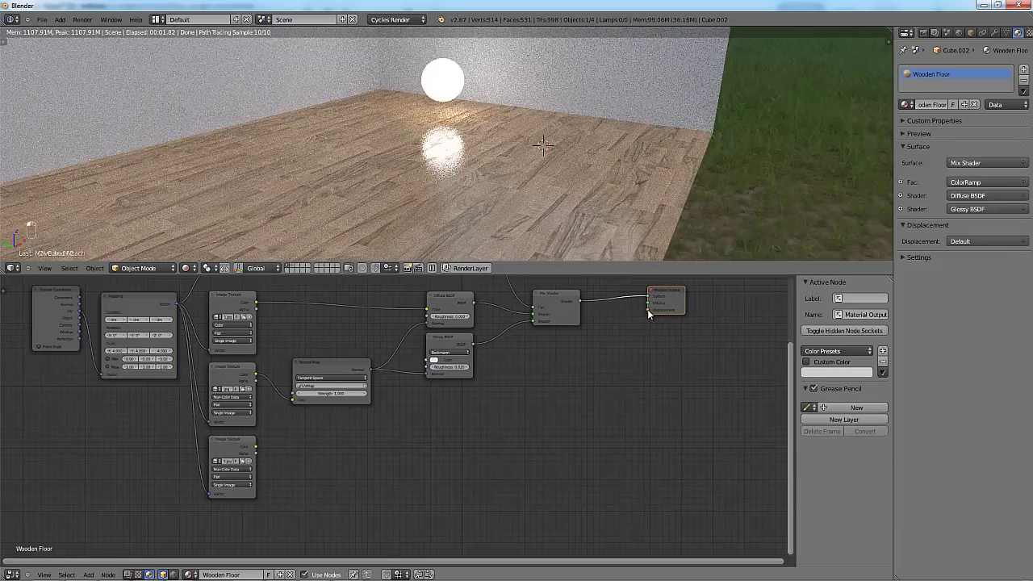
{"action": "left_click_drag", "start_coordinate": [448, 443], "coordinate": [639, 316]}
{"action": "key", "text": "shift+a"}
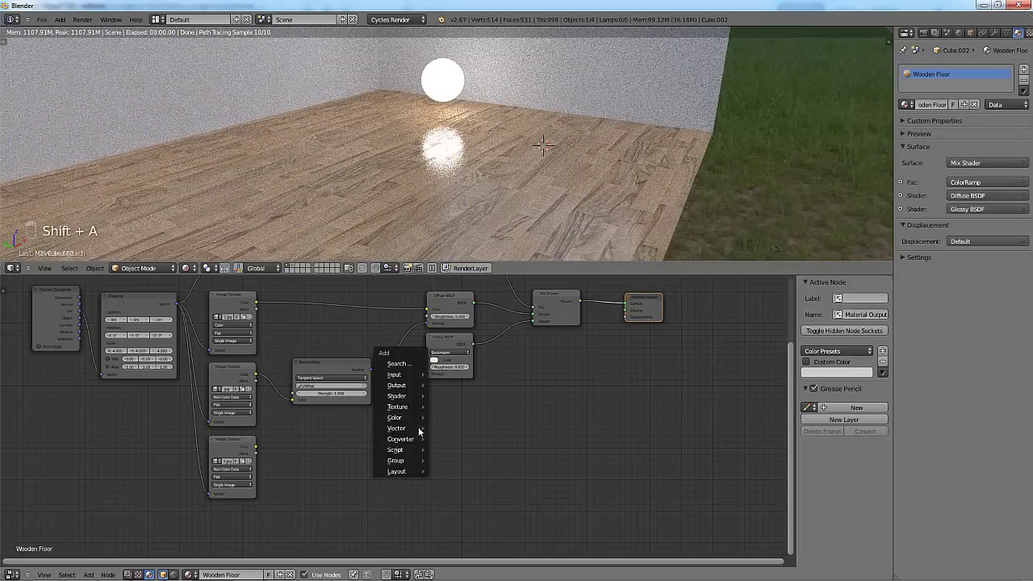
{"action": "left_click_drag", "start_coordinate": [256, 448], "coordinate": [627, 318]}
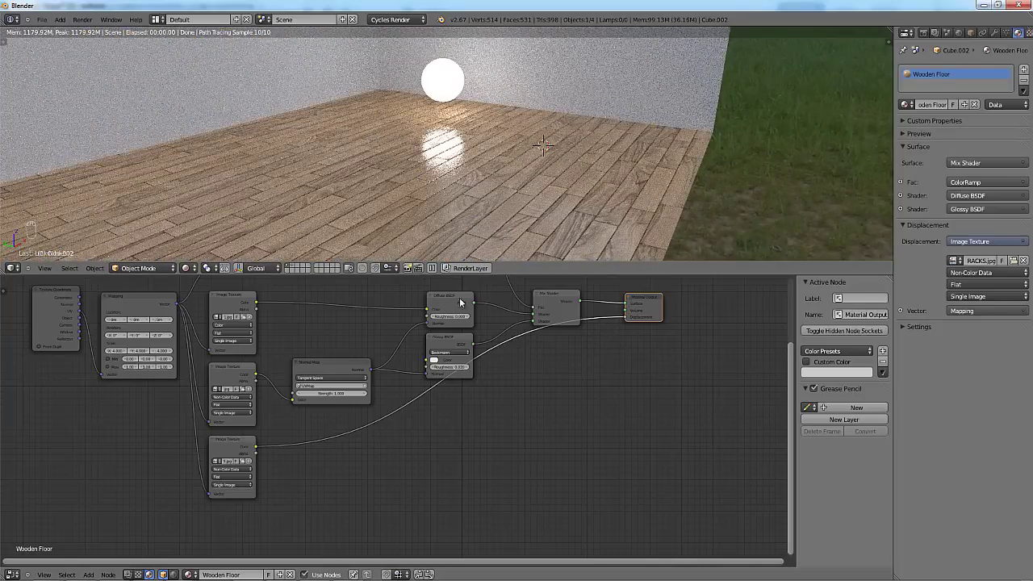
Add a Math node and insert it into the link between the cracks texture and the Material Output's Displacement input.
{"action": "scroll", "coordinate": [470, 179], "scroll_direction": "up", "scroll_amount": 1}
{"action": "scroll", "coordinate": [471, 169], "scroll_direction": "up", "scroll_amount": 1}
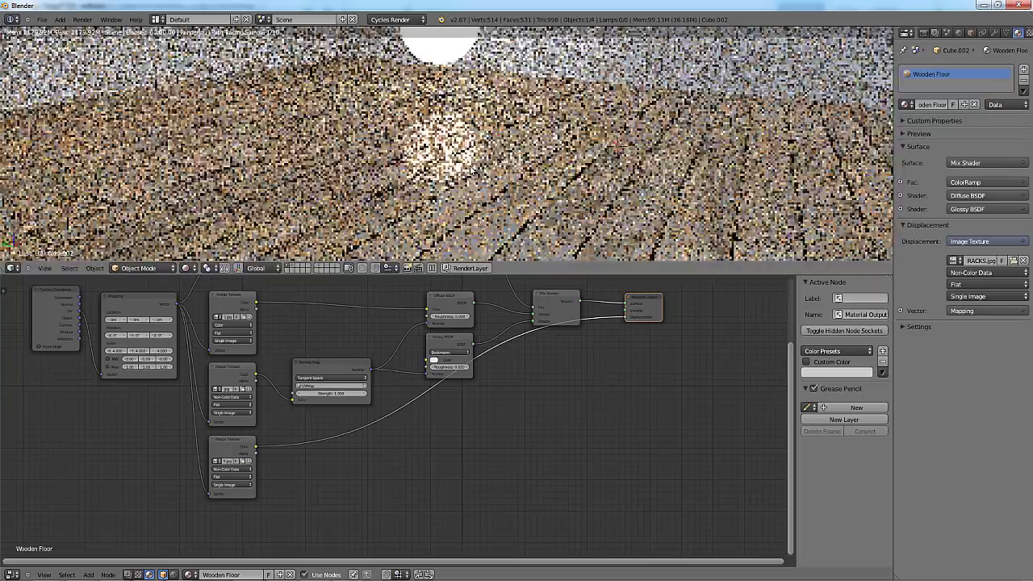
{"action": "scroll", "coordinate": [471, 176], "scroll_direction": "up", "scroll_amount": 2}
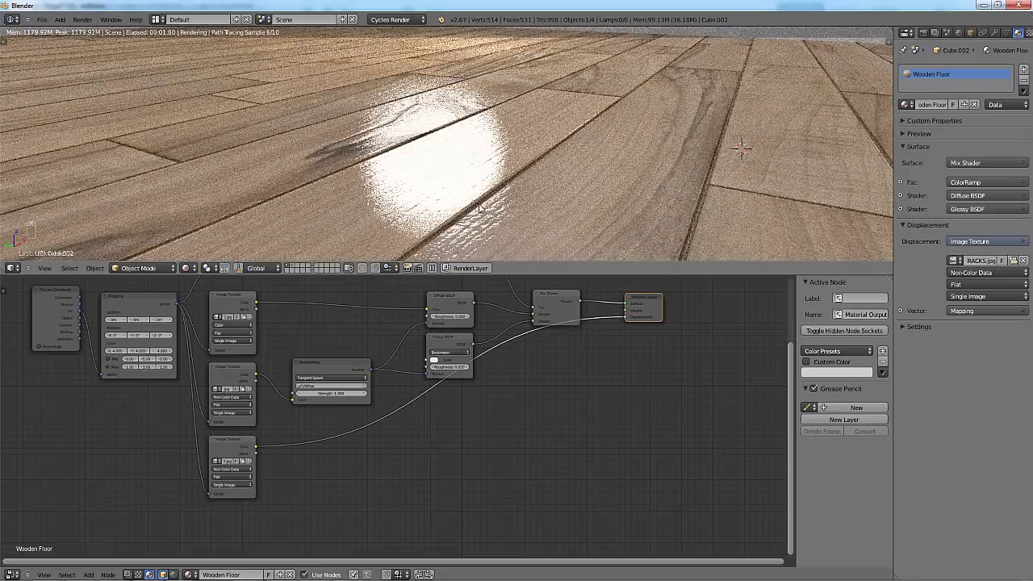
{"action": "key", "text": "shift+a"}
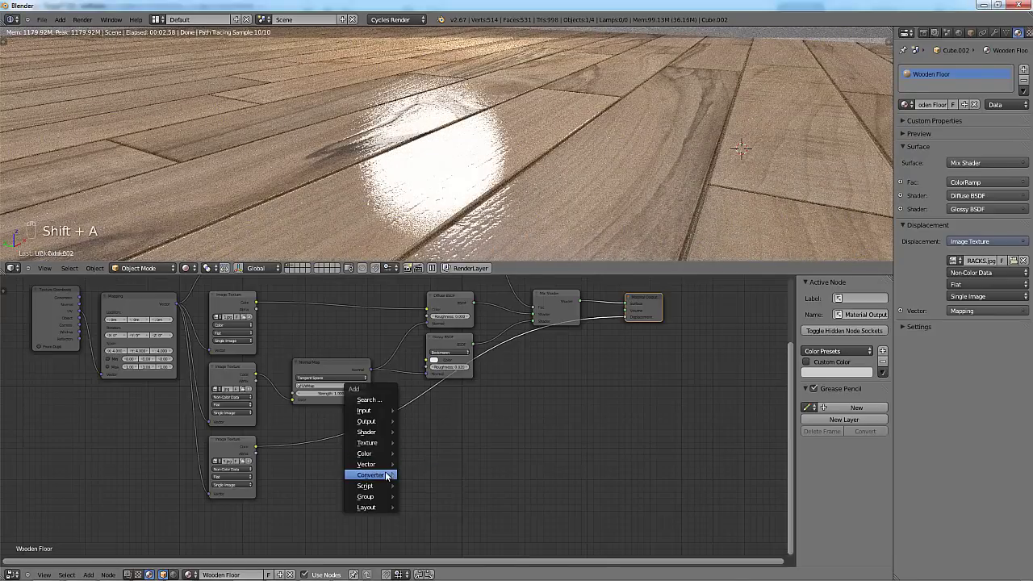
{"action": "left_click", "coordinate": [417, 474]}
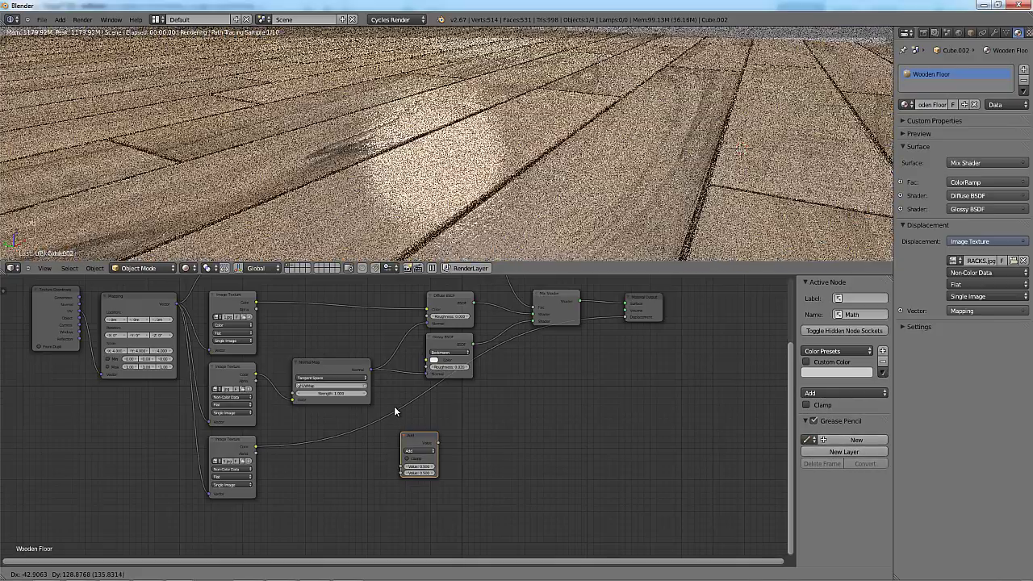
{"action": "left_click", "coordinate": [394, 406]}
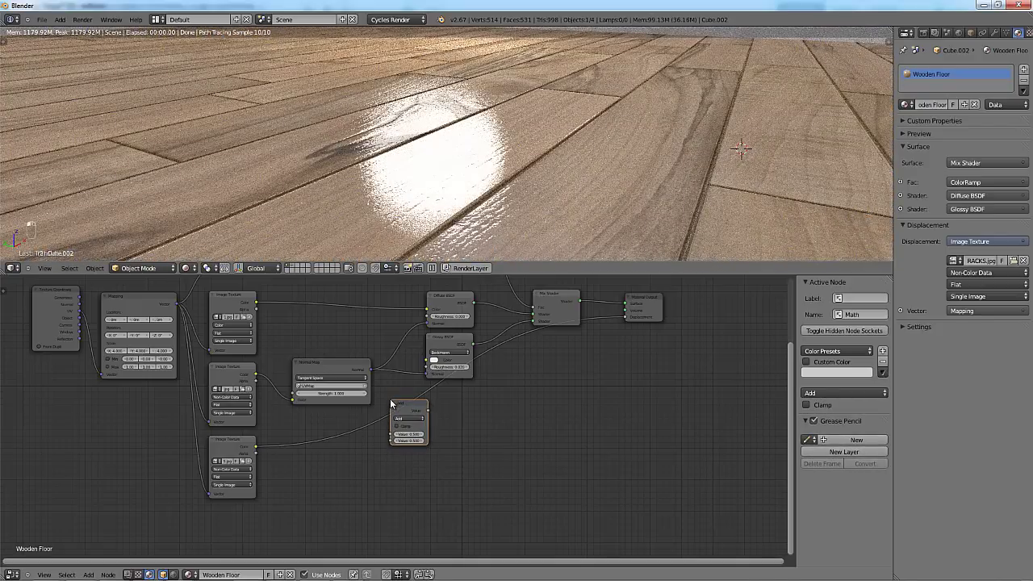
{"action": "key", "text": "g"}
{"action": "left_click", "coordinate": [353, 403]}
{"action": "key", "text": "g"}
{"action": "left_click", "coordinate": [440, 431]}
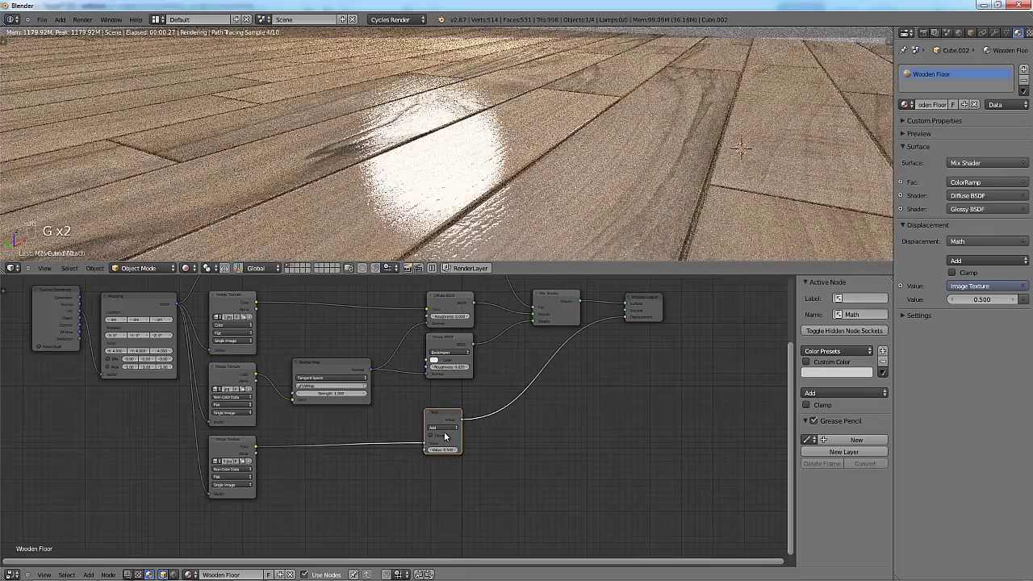
Change the Math node on the displacement link to Multiply and set its second value to 0.1.
{"action": "scroll", "coordinate": [451, 437], "scroll_direction": "up", "scroll_amount": 1}
{"action": "scroll", "coordinate": [452, 436], "scroll_direction": "up", "scroll_amount": 2}
{"action": "left_click", "coordinate": [463, 434]}
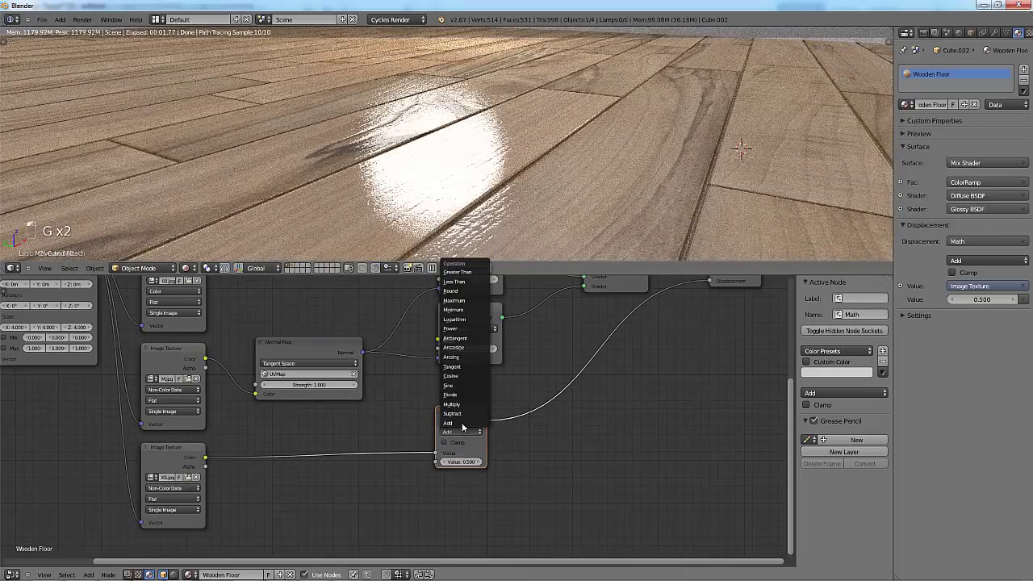
{"action": "left_click", "coordinate": [453, 404]}
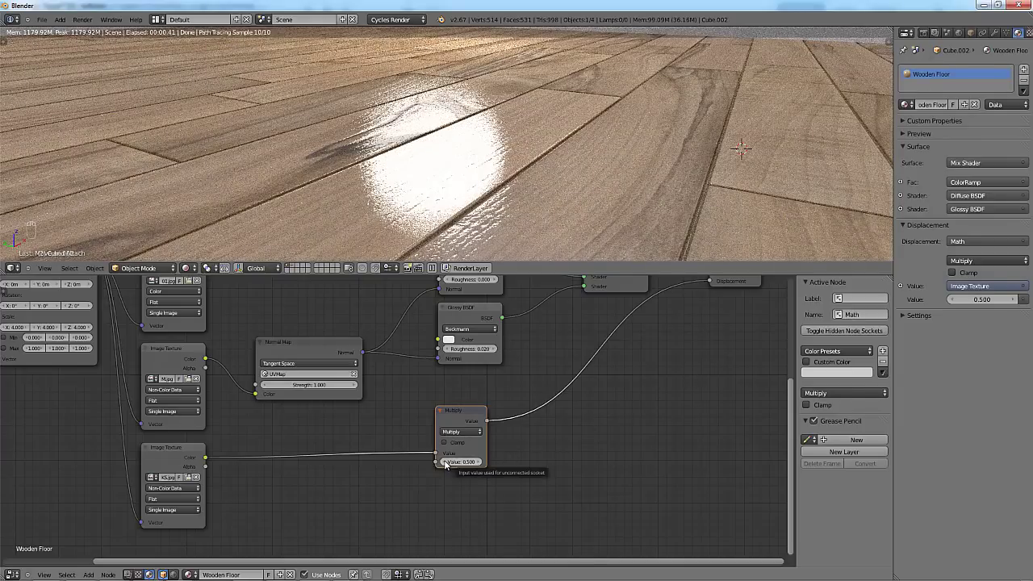
{"action": "scroll", "coordinate": [445, 465], "scroll_direction": "down", "scroll_amount": 3, "text": "ctrl"}
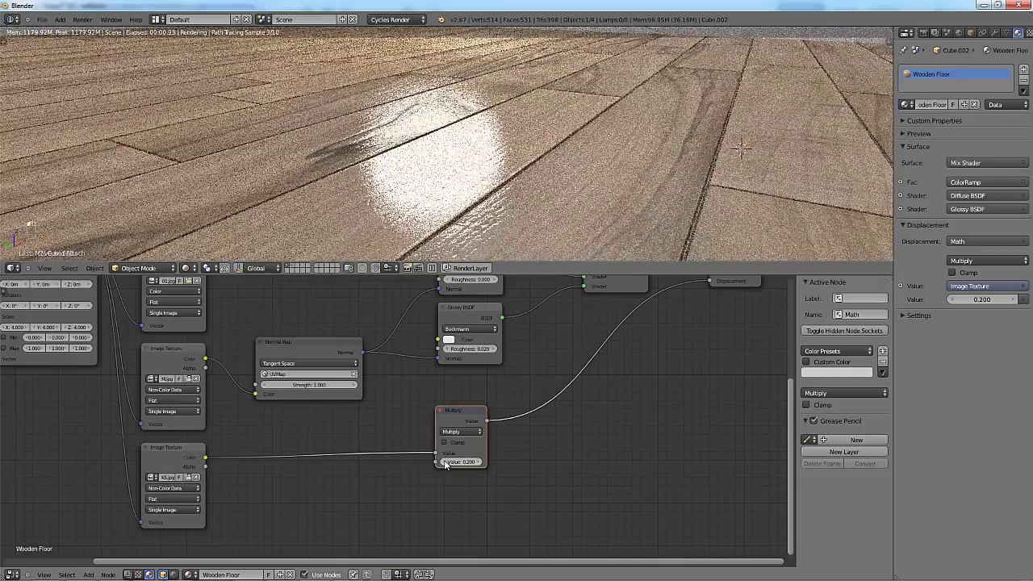
{"action": "scroll", "coordinate": [446, 465], "scroll_direction": "down", "scroll_amount": 1, "text": "ctrl"}
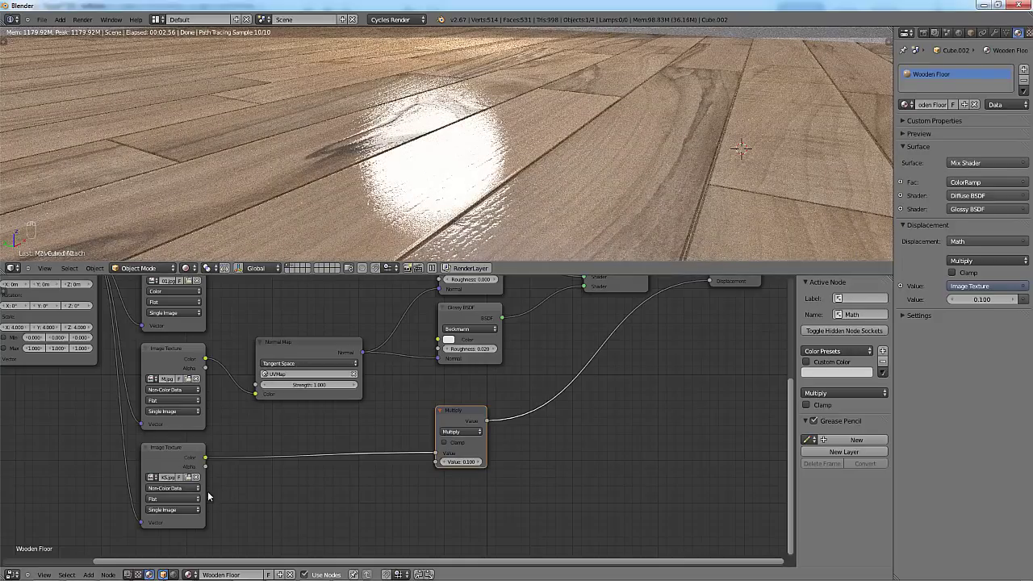
Add a MixRGB node and insert it into the link between the diffuse wood texture and the Diffuse BSDF colour.
{"action": "scroll", "coordinate": [193, 490], "scroll_direction": "down", "scroll_amount": 2}
{"action": "middle_click_drag", "start_coordinate": [490, 311], "coordinate": [501, 347]}
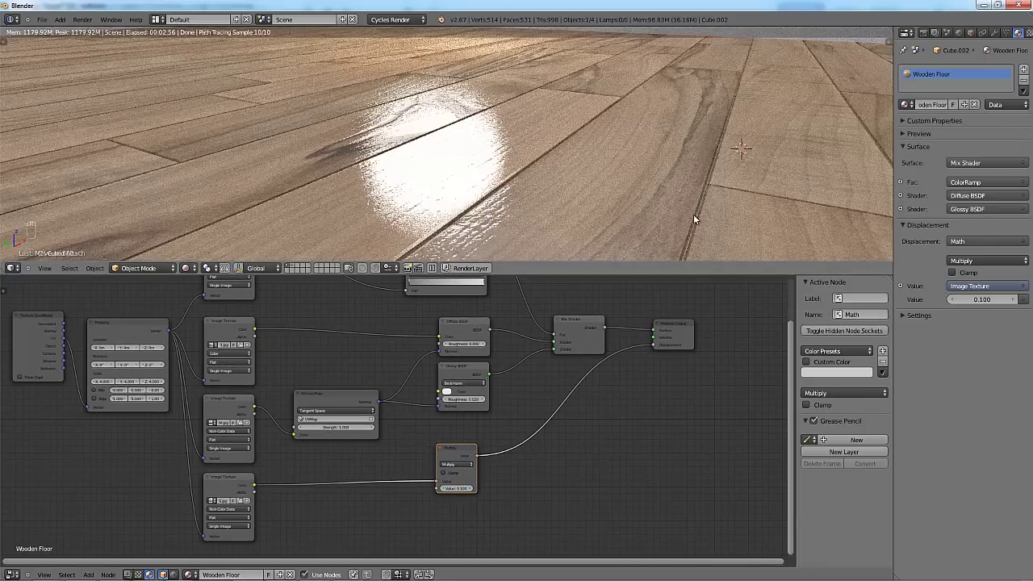
{"action": "middle_click_drag", "start_coordinate": [518, 253], "coordinate": [573, 206]}
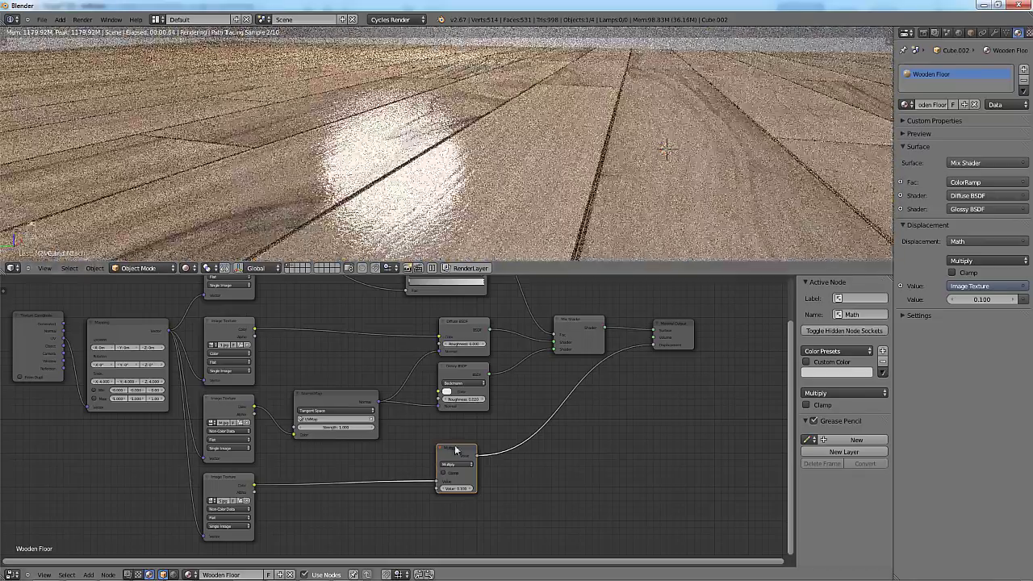
{"action": "mouse_move", "coordinate": [466, 473]}
{"action": "middle_mouse_down"}
{"action": "mouse_move", "coordinate": [465, 496]}
{"action": "mouse_move", "coordinate": [458, 482]}
{"action": "middle_mouse_up"}
{"action": "key", "text": "shift+a"}
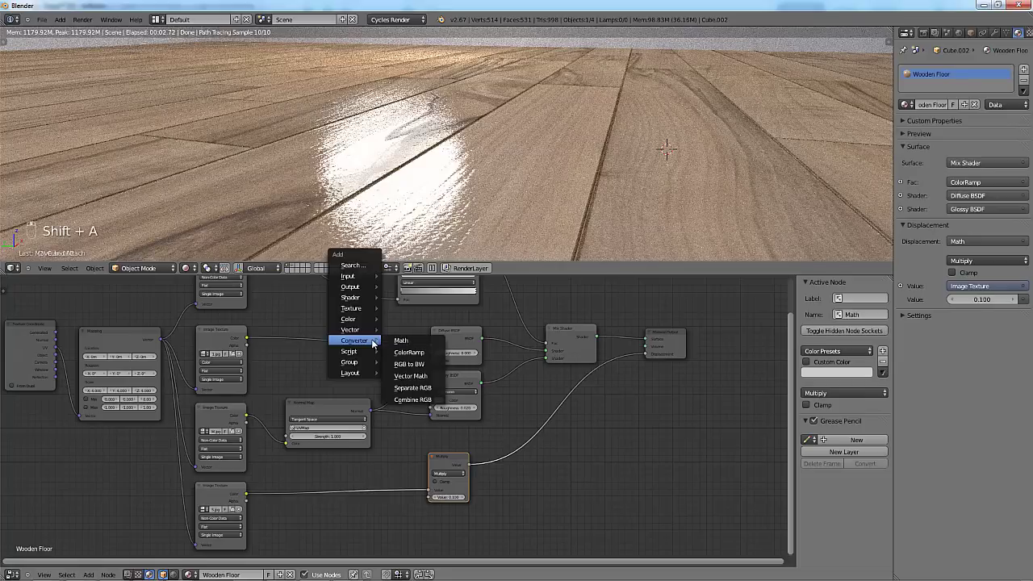
{"action": "mouse_move", "coordinate": [358, 322]}
{"action": "left_click", "coordinate": [399, 320]}
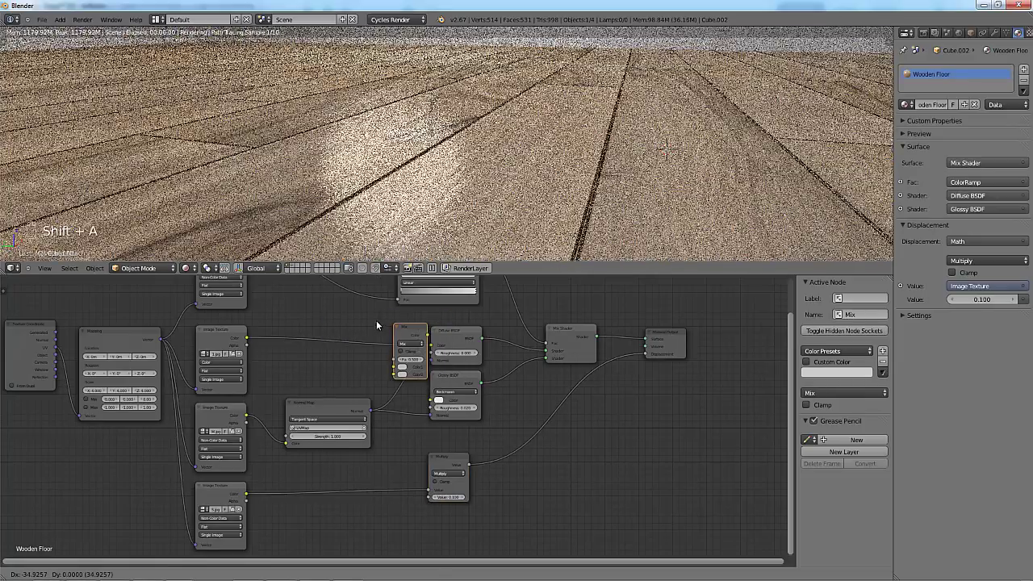
{"action": "left_click", "coordinate": [349, 321]}
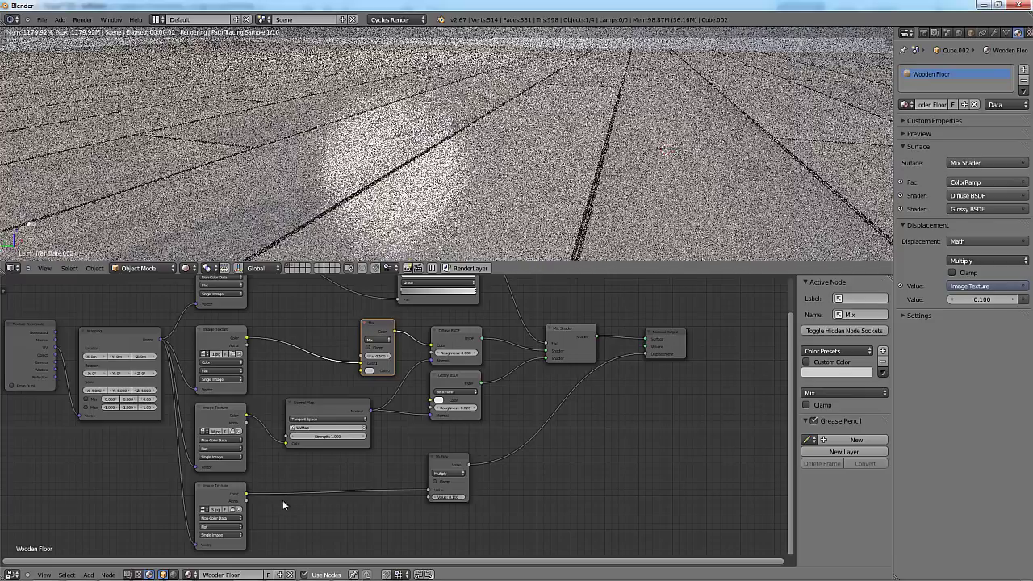
Connect the cracks texture's colour to the mix node's Color2 input and set its blend type to Multiply.
{"action": "left_click_drag", "start_coordinate": [247, 494], "coordinate": [365, 372]}
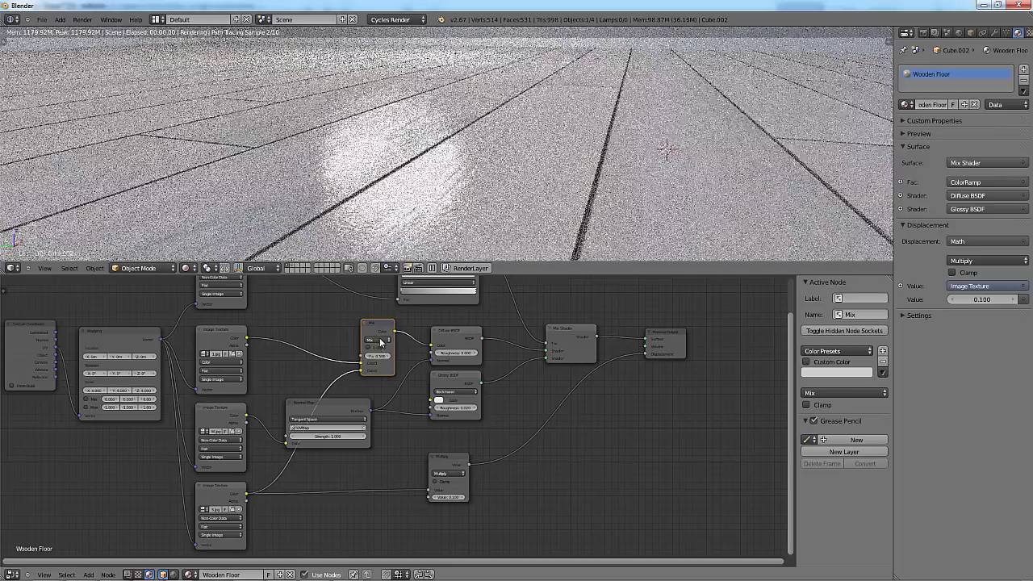
{"action": "left_click", "coordinate": [384, 341]}
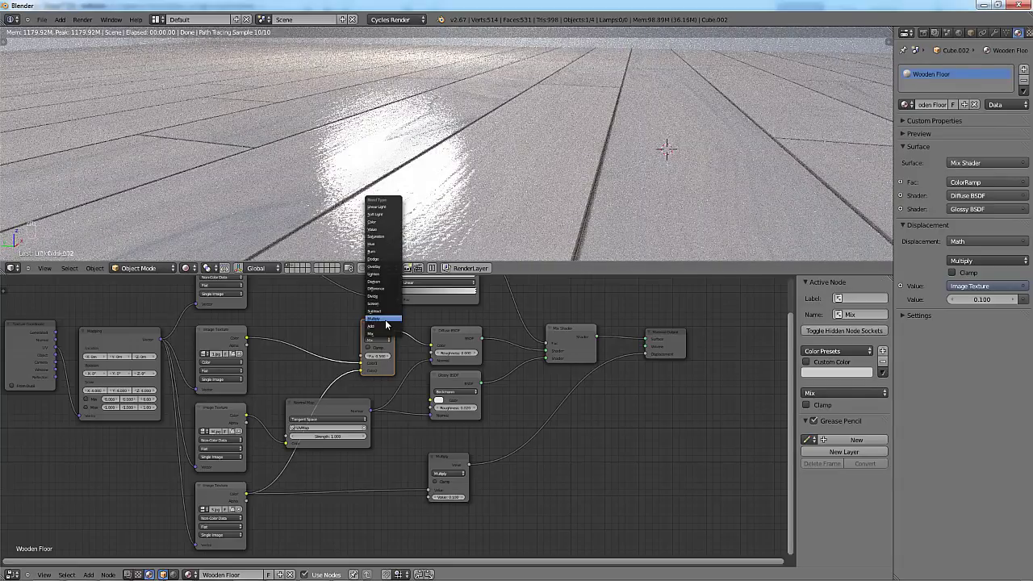
{"action": "left_click", "coordinate": [386, 319]}
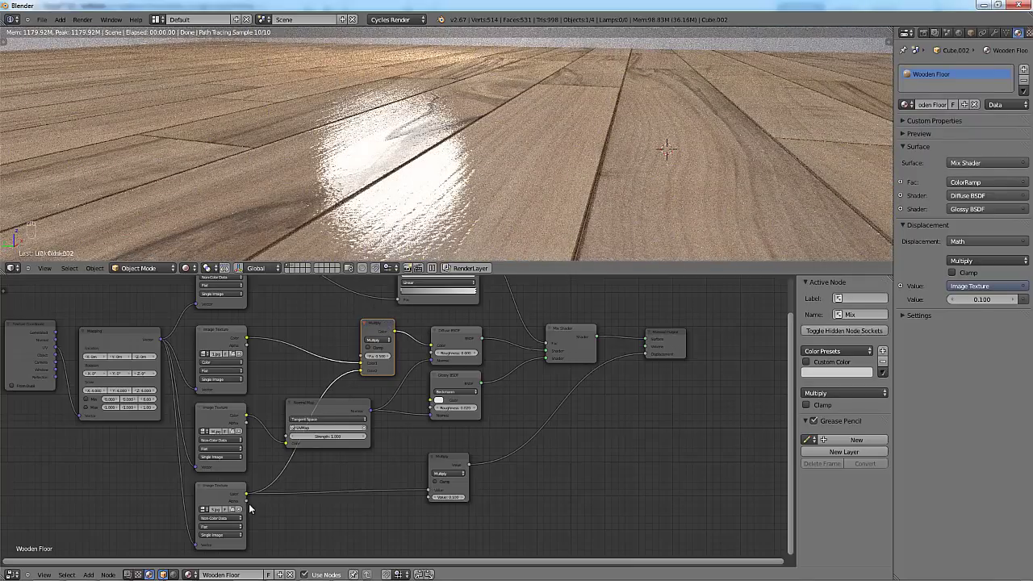
Change the cracks image texture's color space to Color.
{"action": "middle_click_drag", "start_coordinate": [339, 507], "coordinate": [457, 454]}
{"action": "scroll", "coordinate": [458, 455], "scroll_direction": "up", "scroll_amount": 1}
{"action": "scroll", "coordinate": [458, 454], "scroll_direction": "up", "scroll_amount": 1}
{"action": "middle_click_drag", "start_coordinate": [323, 484], "coordinate": [315, 447]}
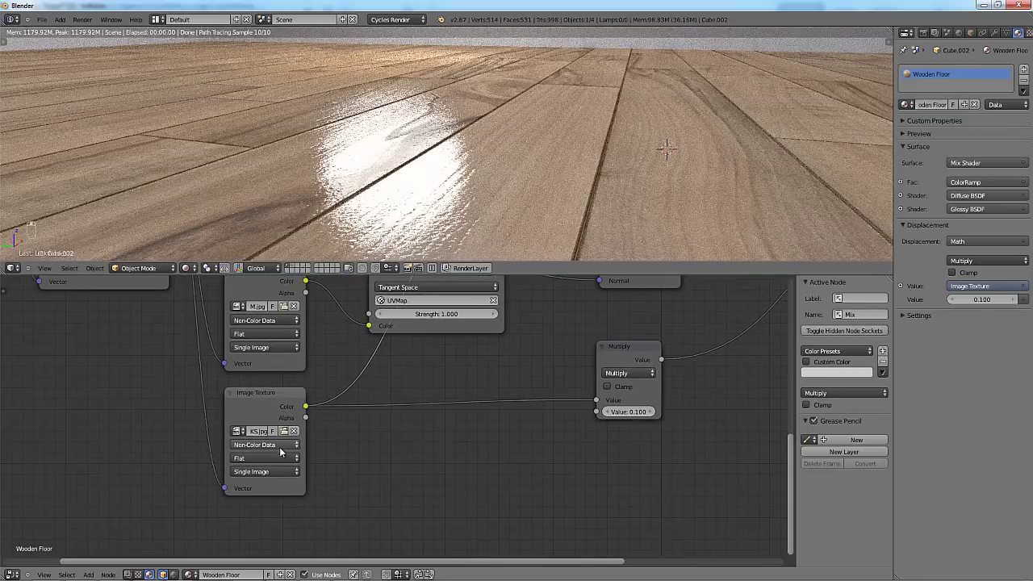
{"action": "left_click", "coordinate": [281, 447]}
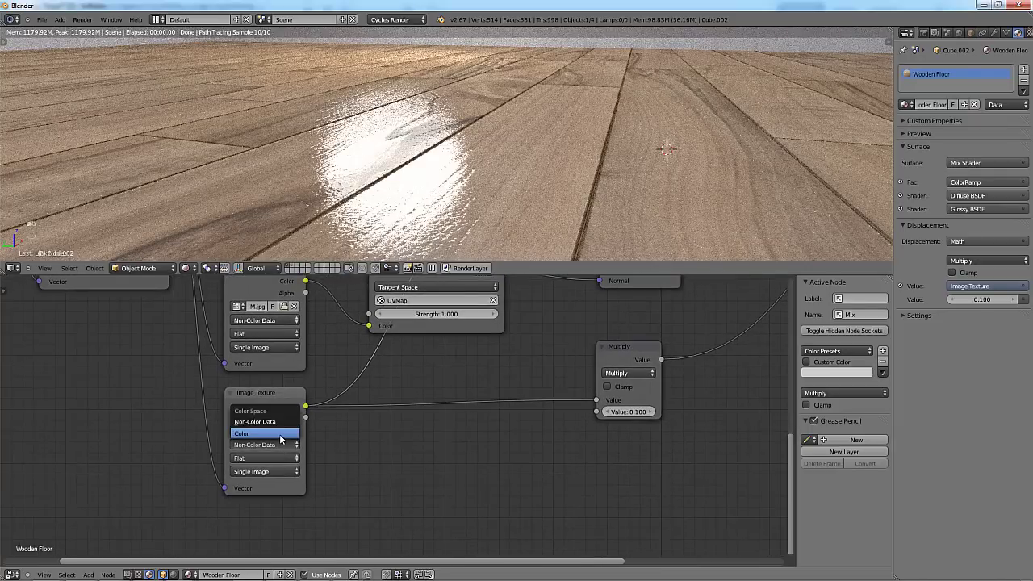
{"action": "left_click", "coordinate": [281, 434]}
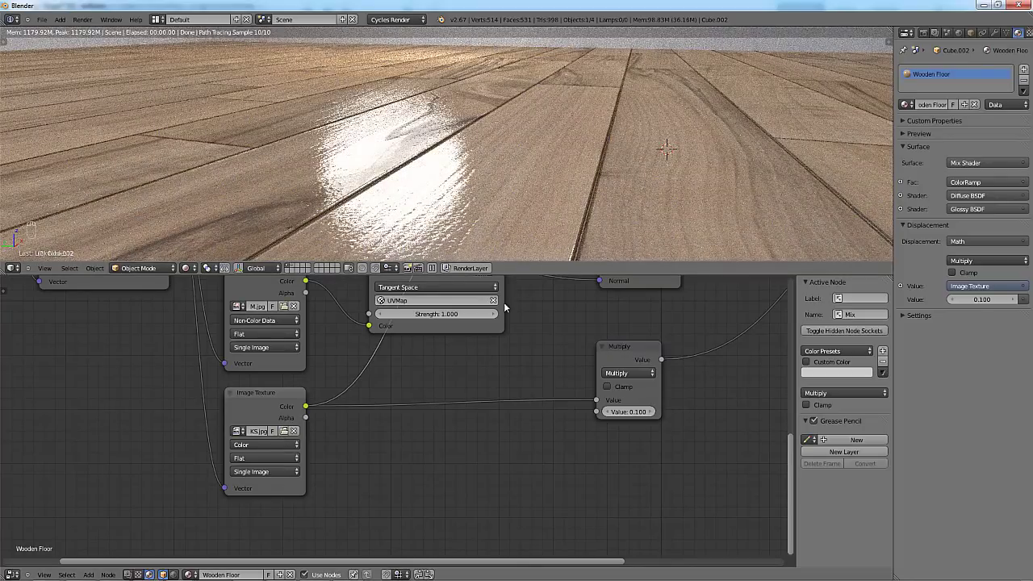
Set the Fac of the Multiply colour mix node to 0.6.
{"action": "middle_click_drag", "start_coordinate": [485, 356], "coordinate": [431, 422]}
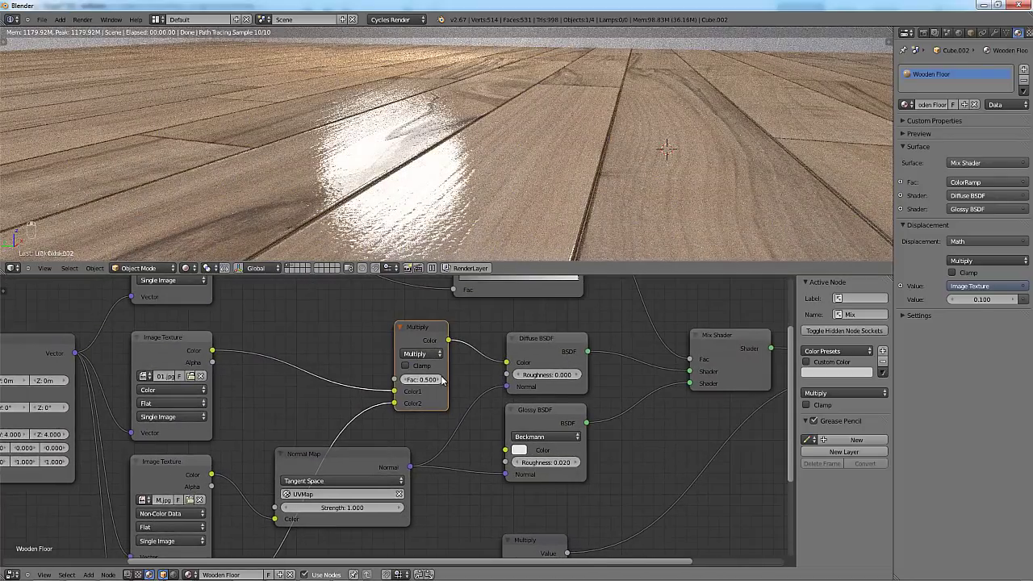
{"action": "left_click_drag", "start_coordinate": [426, 379], "coordinate": [442, 379]}
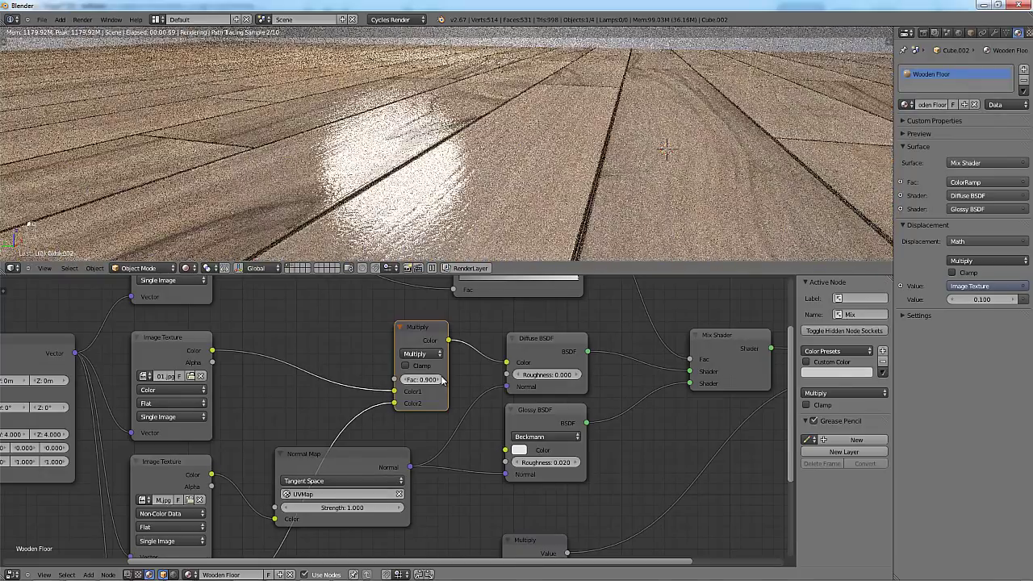
{"action": "left_click_drag", "start_coordinate": [442, 380], "coordinate": [376, 386]}
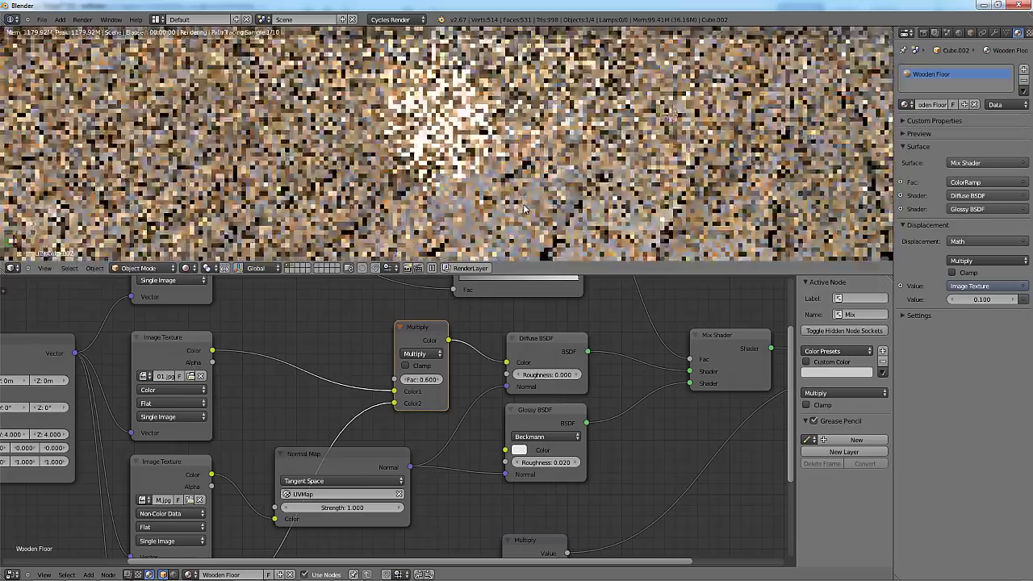
Look through the camera at the rendered room and delete the glowing test sphere.
{"action": "key", "text": "KP_0"}
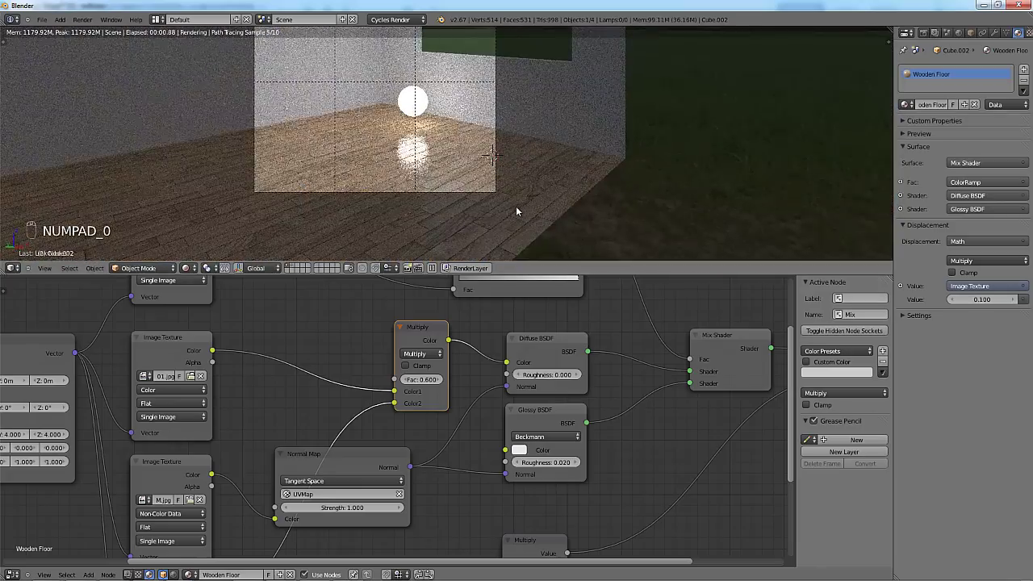
{"action": "scroll", "coordinate": [515, 211], "scroll_direction": "up", "scroll_amount": 3}
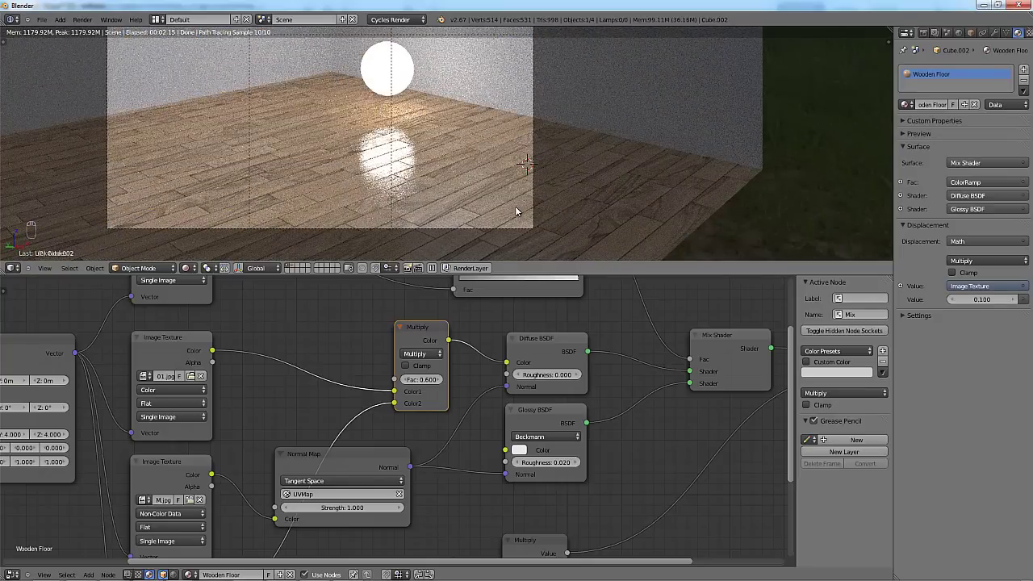
{"action": "scroll", "coordinate": [501, 105], "scroll_direction": "down", "scroll_amount": 2}
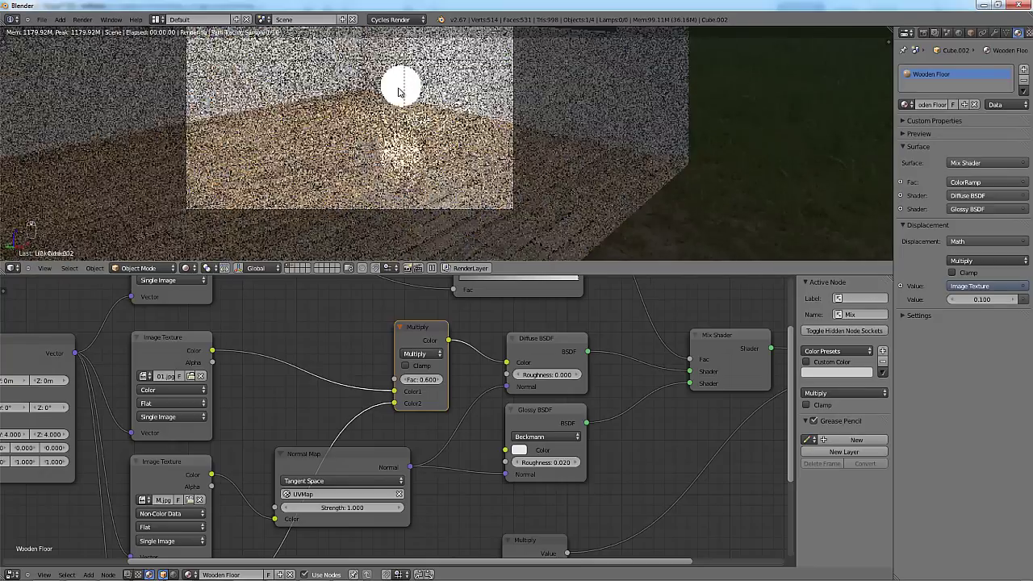
{"action": "right_click", "coordinate": [395, 85]}
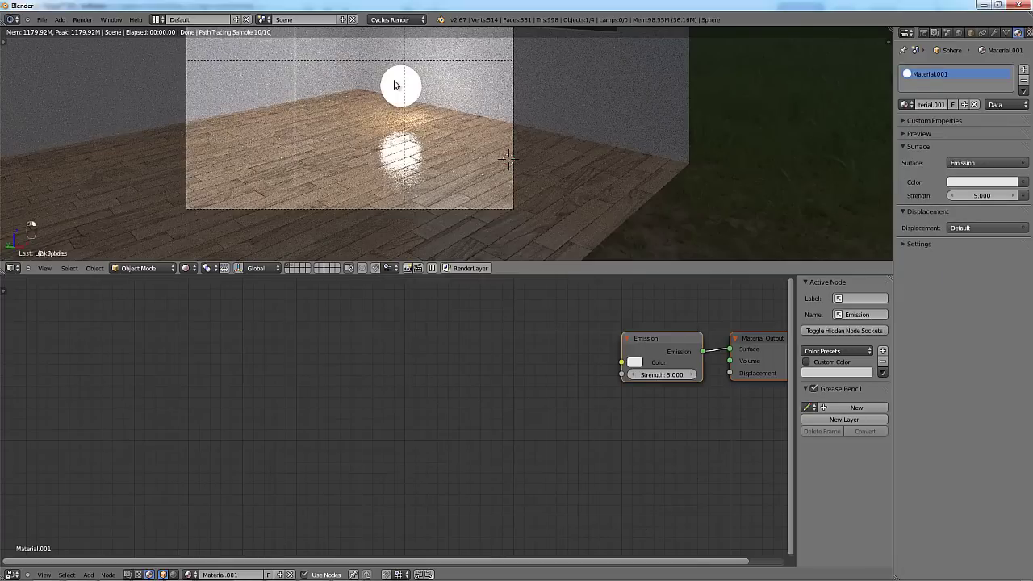
{"action": "key", "text": "x"}
{"action": "left_click", "coordinate": [396, 82]}
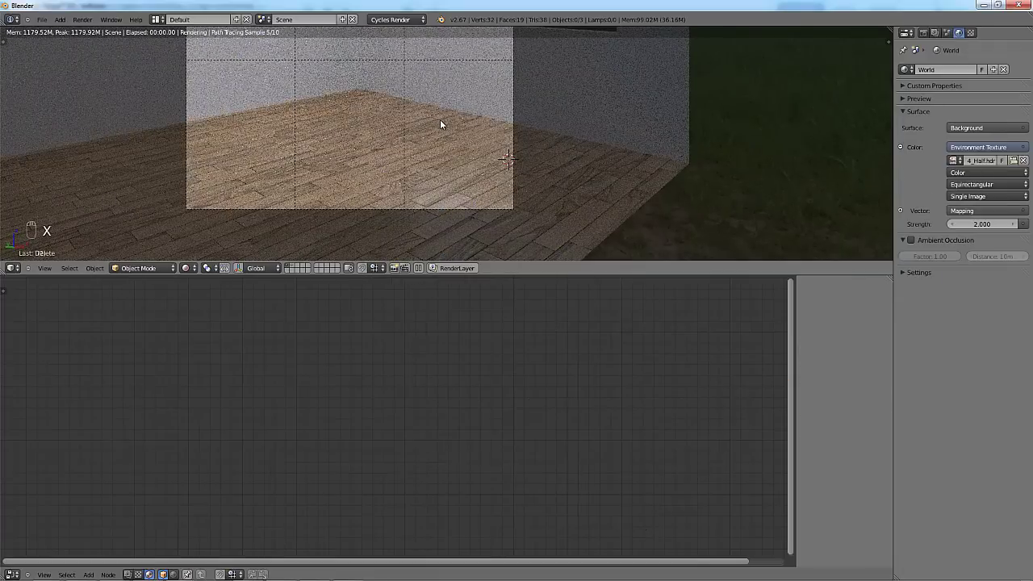
Set the world environment background's strength to 10.
{"action": "scroll", "coordinate": [459, 137], "scroll_direction": "down", "scroll_amount": 2}
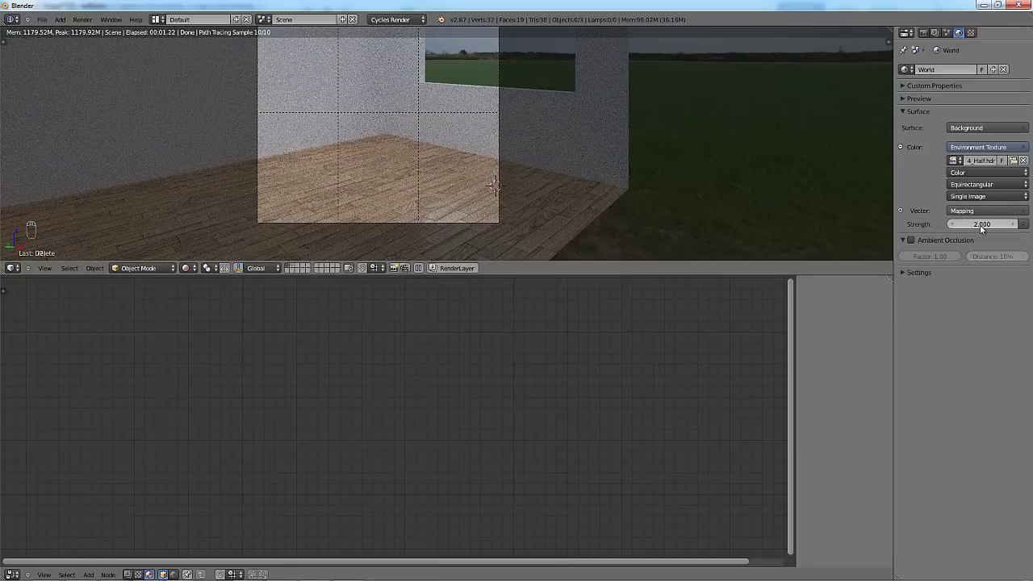
{"action": "left_click", "coordinate": [980, 226]}
{"action": "type", "text": "10"}
{"action": "key", "text": "Return"}
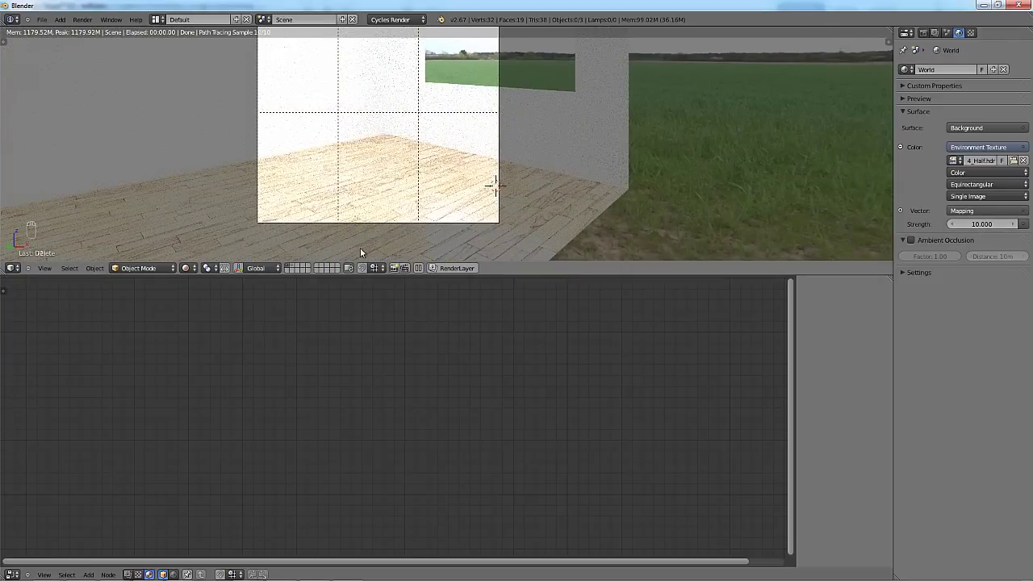
Switch the viewport to Solid shading and show the layer that holds the lounge furniture.
{"action": "left_click", "coordinate": [186, 268]}
{"action": "left_click", "coordinate": [206, 233]}
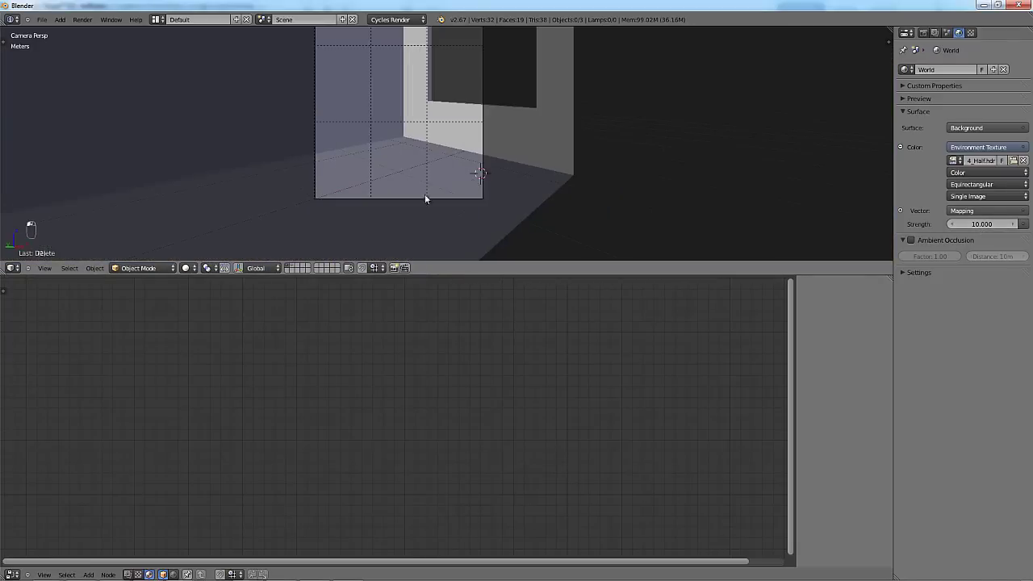
{"action": "left_click", "coordinate": [297, 268]}
Save the scene as tutorial.blend in the Easy Lounge folder.
{"action": "key", "text": "ctrl+s"}
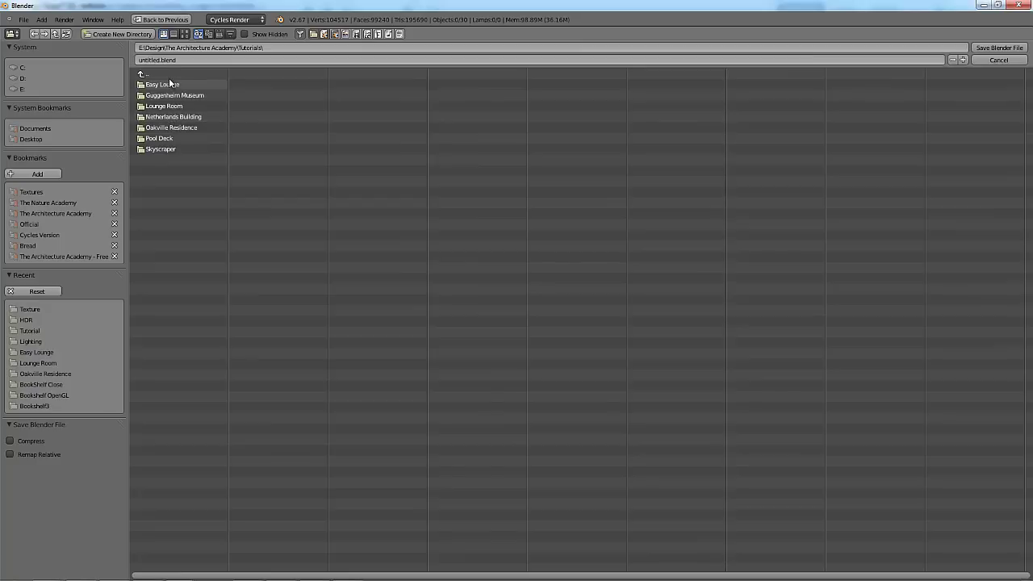
{"action": "left_click", "coordinate": [169, 78]}
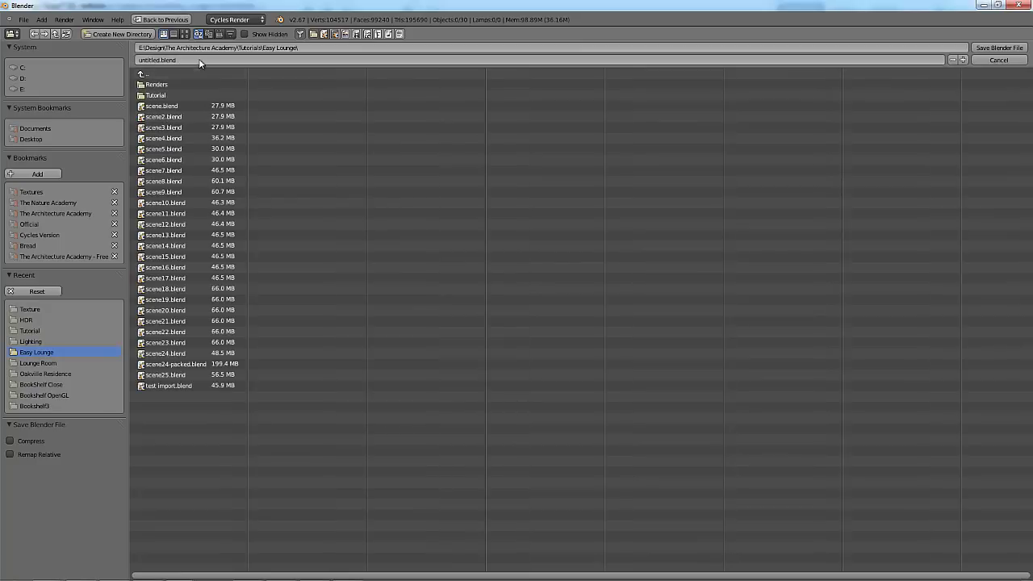
{"action": "left_click", "coordinate": [197, 60]}
{"action": "key", "text": "BackSpace"}
{"action": "type", "text": "tutorial"}
{"action": "key", "text": "Return"}
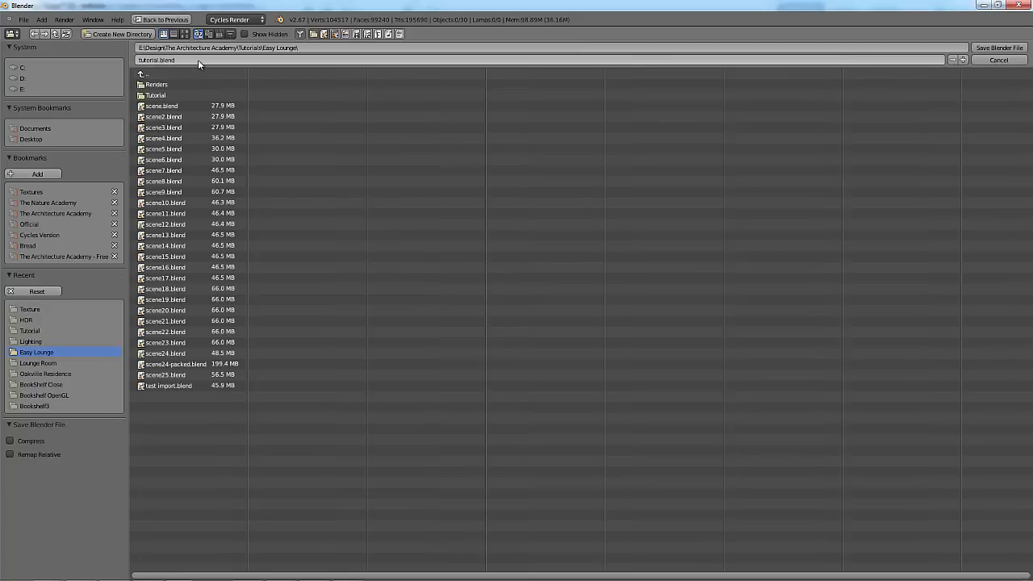
In Edit Mode of the room mesh, snap the 3D cursor to the selected window sill face and return to Object Mode.
{"action": "key", "text": "Tab"}
{"action": "scroll", "coordinate": [581, 184], "scroll_direction": "up", "scroll_amount": 5}
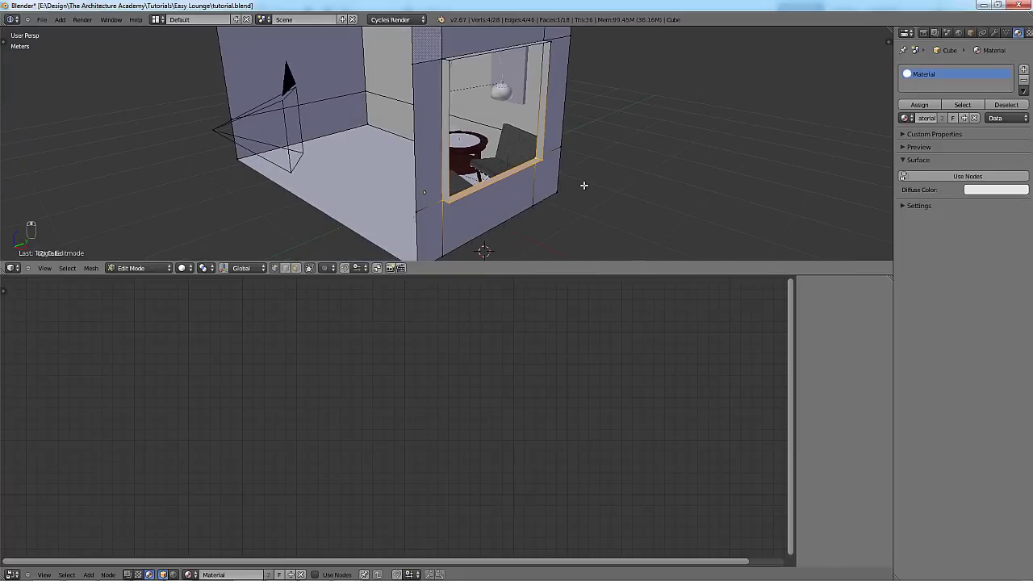
{"action": "mouse_move", "coordinate": [541, 199]}
{"action": "middle_mouse_down"}
{"action": "mouse_move", "coordinate": [527, 202]}
{"action": "mouse_move", "coordinate": [555, 200]}
{"action": "mouse_move", "coordinate": [537, 207]}
{"action": "middle_mouse_up"}
{"action": "key", "text": "shift+s"}
{"action": "left_click", "coordinate": [554, 201]}
{"action": "key", "text": "Tab"}
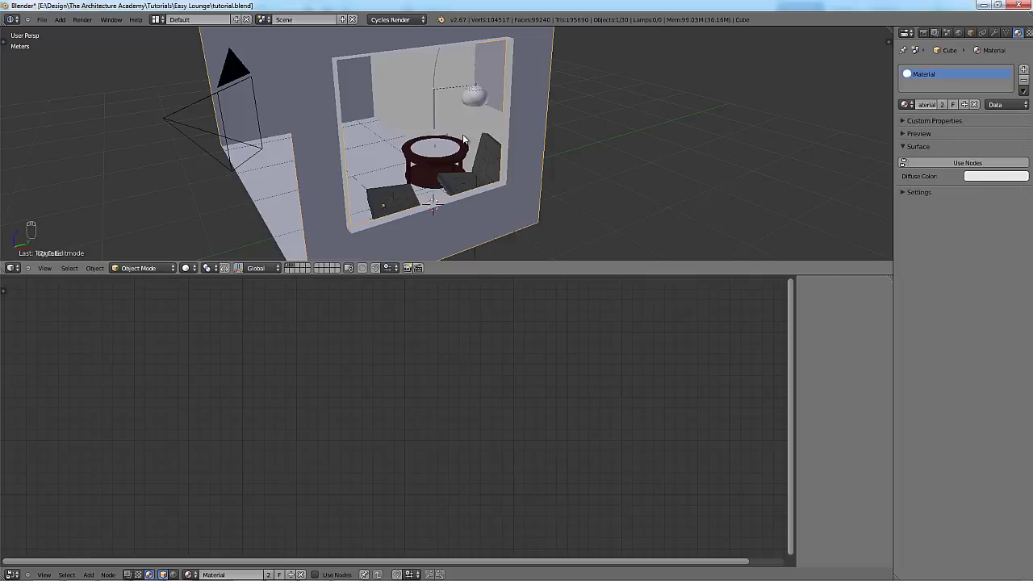
Search the add-ons in the user preferences for "window" and make sure Window Generator 2 is enabled.
{"action": "middle_click_drag", "start_coordinate": [462, 155], "coordinate": [456, 155]}
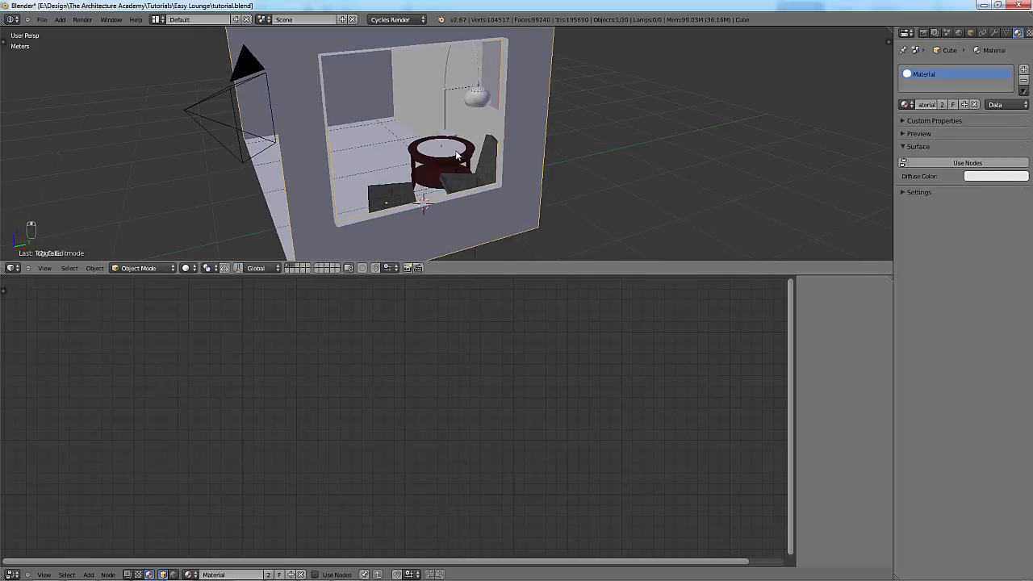
{"action": "left_click", "coordinate": [41, 19]}
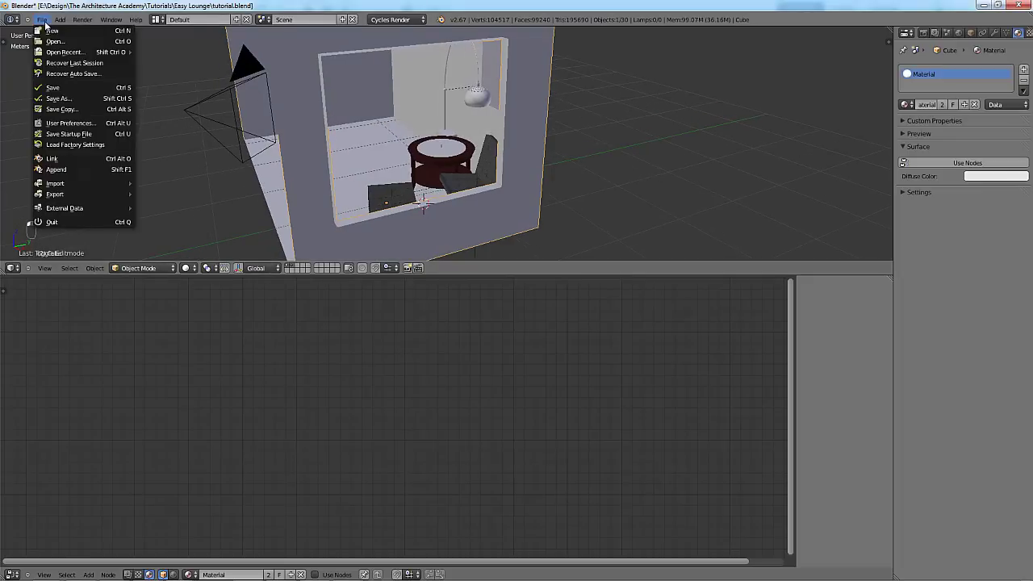
{"action": "left_click", "coordinate": [75, 124]}
{"action": "left_click", "coordinate": [228, 29]}
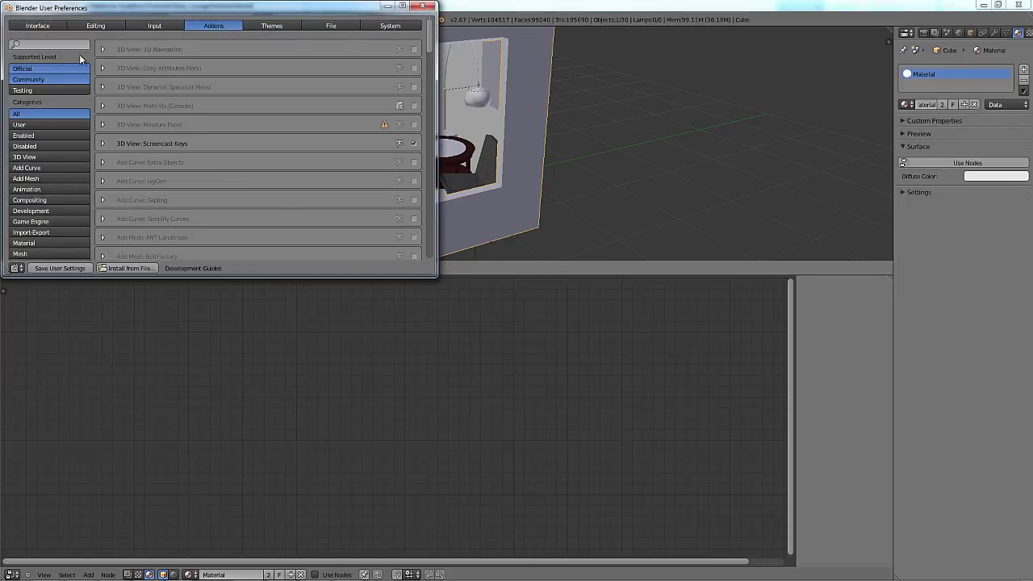
{"action": "type", "text": "window"}
{"action": "key", "text": "Return"}
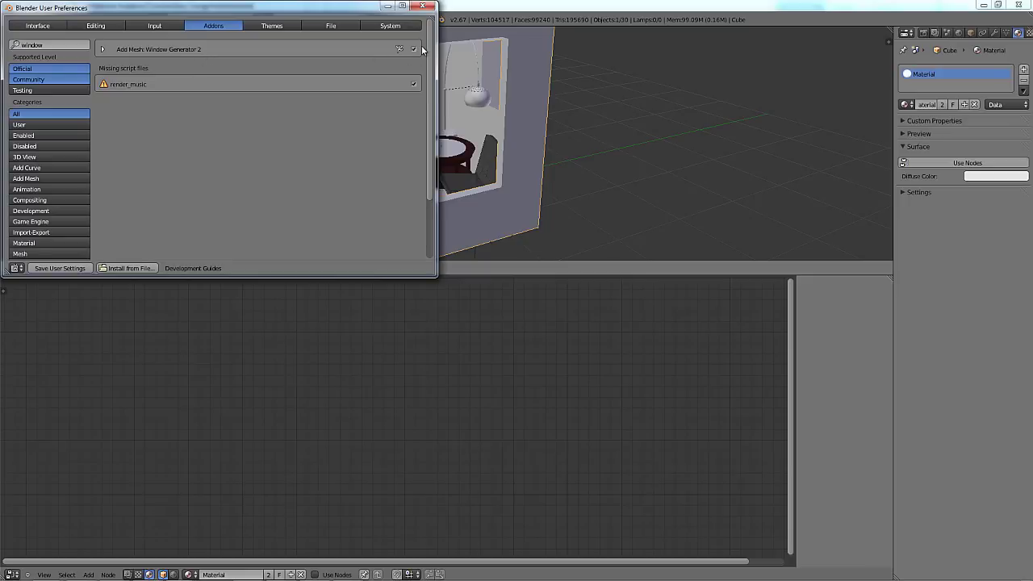
Inspect the details of the Window Generator 2 add-on and close the user preferences.
{"action": "left_click", "coordinate": [102, 50]}
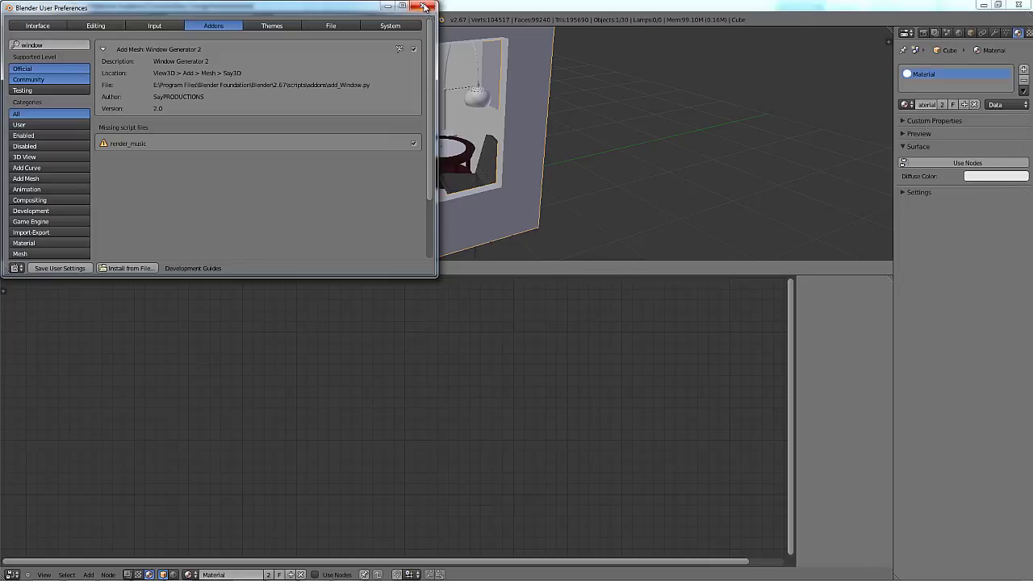
{"action": "left_click", "coordinate": [422, 6]}
In Edit Mode of the room mesh, snap the 3D cursor to the window sill face again and return to Object Mode.
{"action": "middle_click_drag", "start_coordinate": [466, 184], "coordinate": [507, 181]}
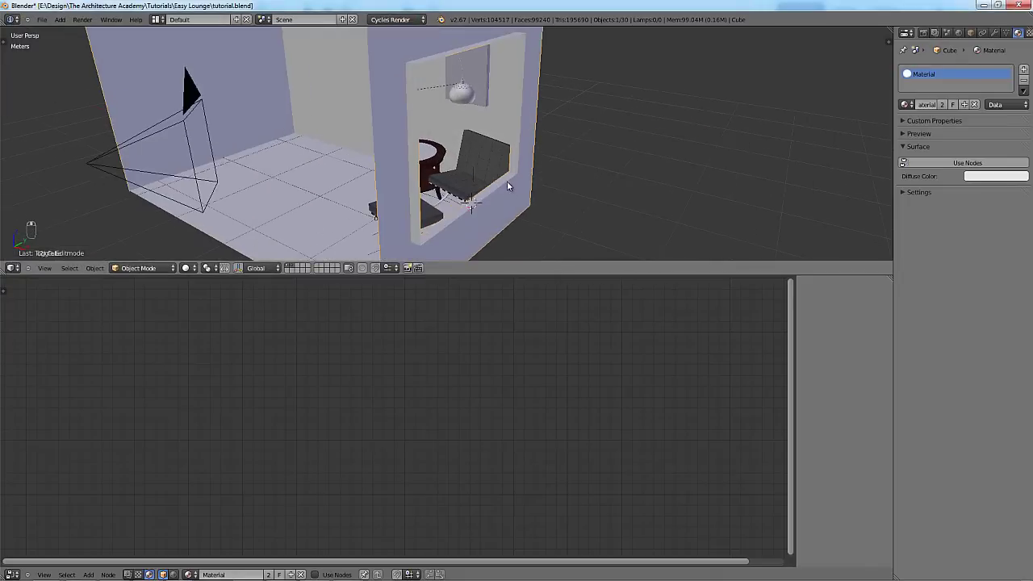
{"action": "scroll", "coordinate": [434, 138], "scroll_direction": "up", "scroll_amount": 4}
{"action": "key", "text": "Tab"}
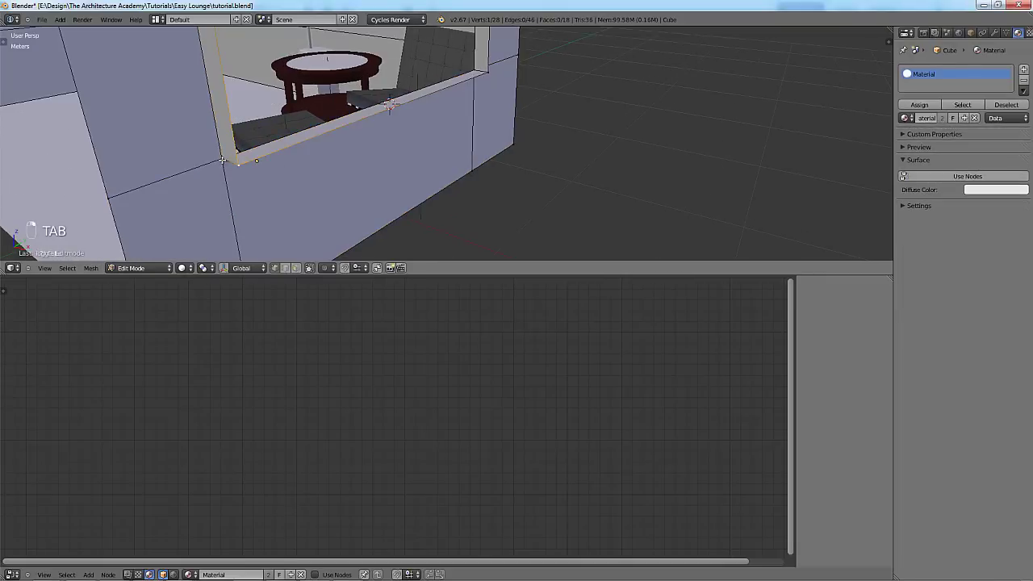
{"action": "middle_click_drag", "start_coordinate": [494, 77], "coordinate": [466, 86]}
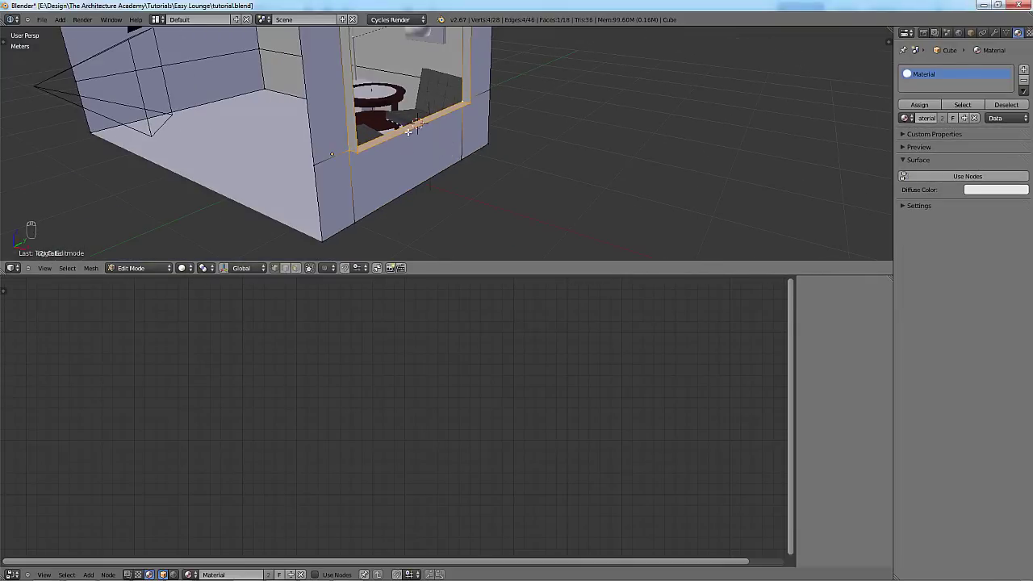
{"action": "middle_click_drag", "start_coordinate": [409, 131], "coordinate": [449, 137]}
{"action": "key", "text": "shift+s"}
{"action": "left_click", "coordinate": [446, 142]}
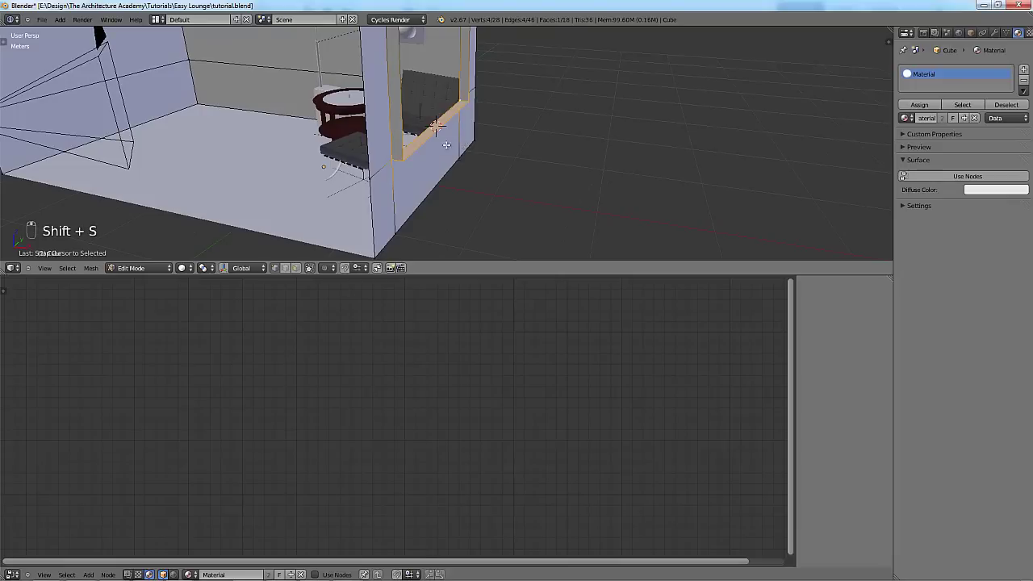
{"action": "scroll", "coordinate": [411, 132], "scroll_direction": "down", "scroll_amount": 5}
{"action": "key", "text": "Tab"}
{"action": "middle_click_drag", "start_coordinate": [459, 152], "coordinate": [436, 162]}
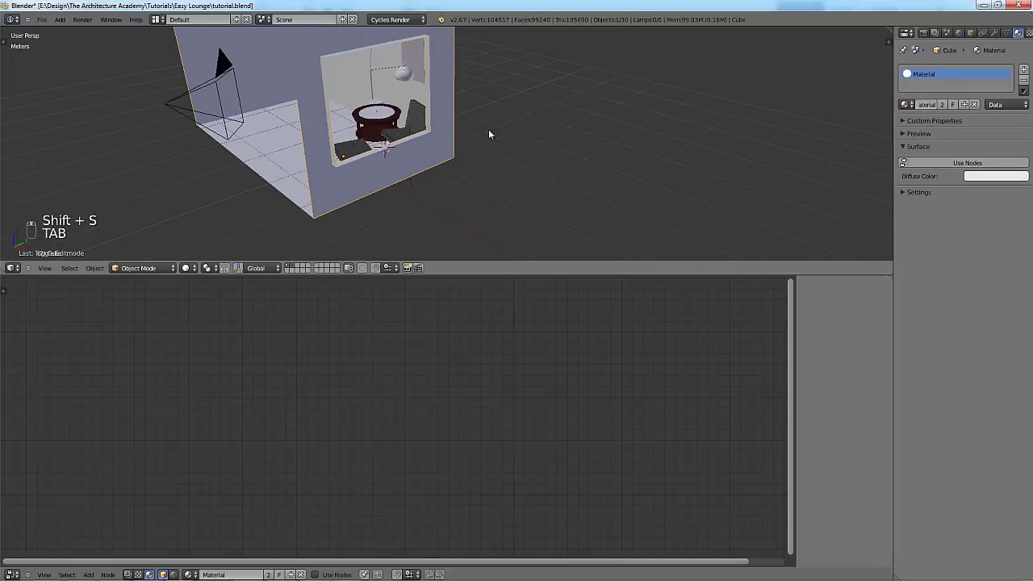
Maximize the 3D viewport and add a generated Window mesh at the 3D cursor on the sill.
{"action": "key", "text": "shift+a"}
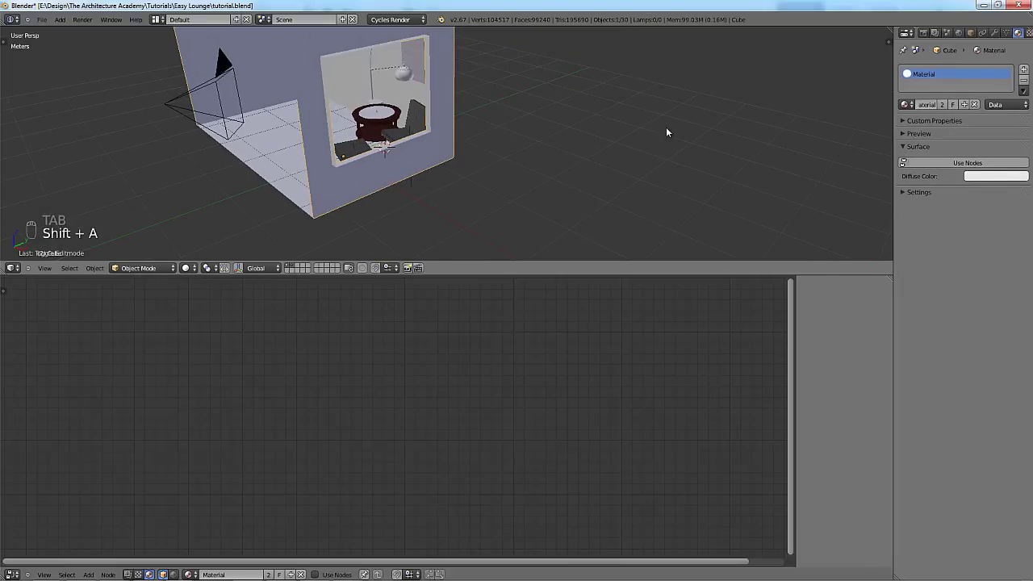
{"action": "key", "text": "ctrl+Up"}
{"action": "scroll", "coordinate": [315, 234], "scroll_direction": "up", "scroll_amount": 3}
{"action": "scroll", "coordinate": [378, 226], "scroll_direction": "down", "scroll_amount": 2}
{"action": "scroll", "coordinate": [523, 278], "scroll_direction": "up", "scroll_amount": 4}
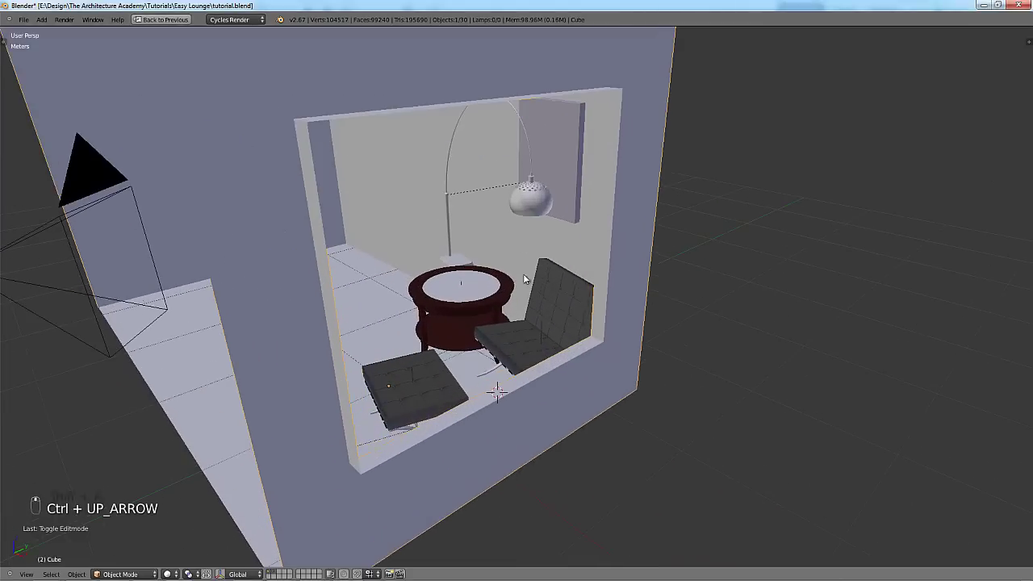
{"action": "middle_click_drag", "start_coordinate": [523, 278], "coordinate": [609, 272]}
{"action": "key", "text": "shift+a"}
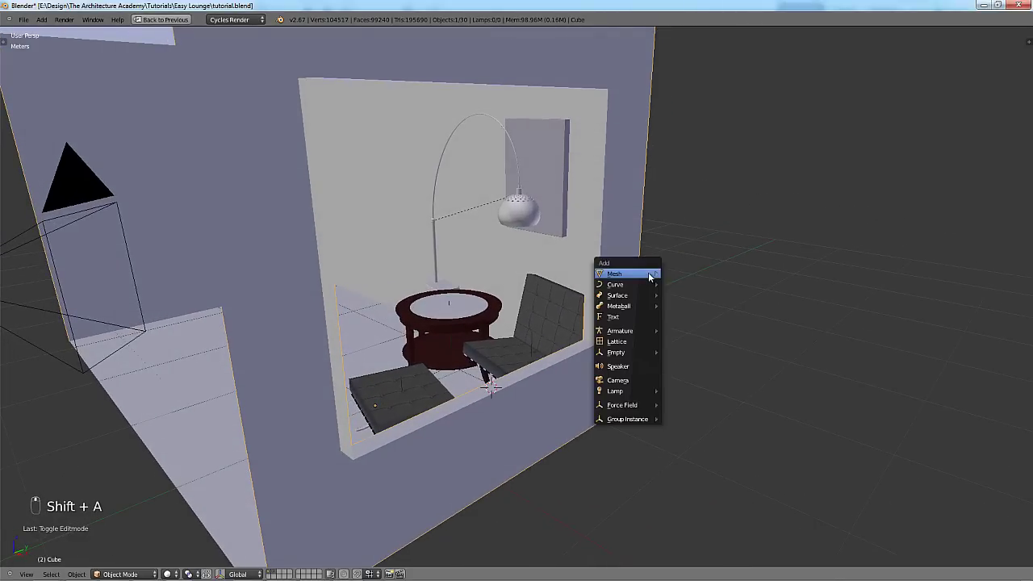
{"action": "mouse_move", "coordinate": [649, 276]}
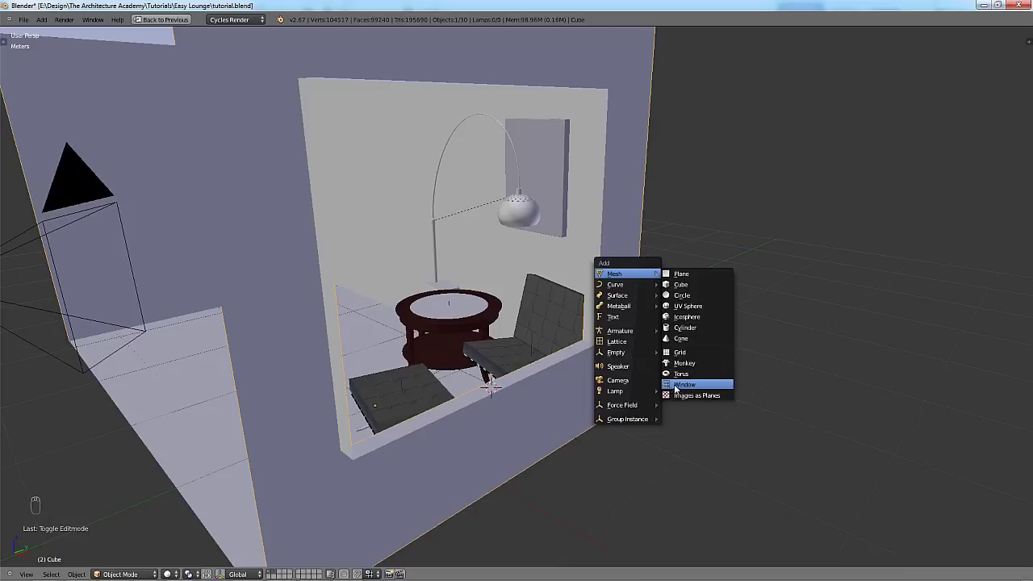
{"action": "left_click", "coordinate": [690, 384]}
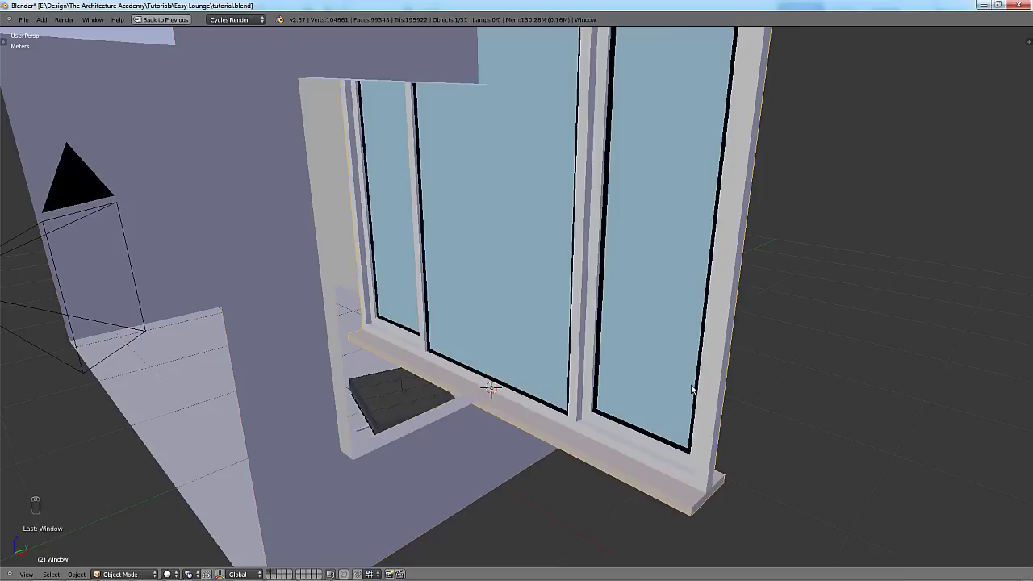
Show the new window's creation settings and enlarge their area so that all parameters are readable.
{"action": "scroll", "coordinate": [692, 379], "scroll_direction": "down", "scroll_amount": 6}
{"action": "middle_click_drag", "start_coordinate": [691, 362], "coordinate": [644, 371]}
{"action": "key", "text": "t"}
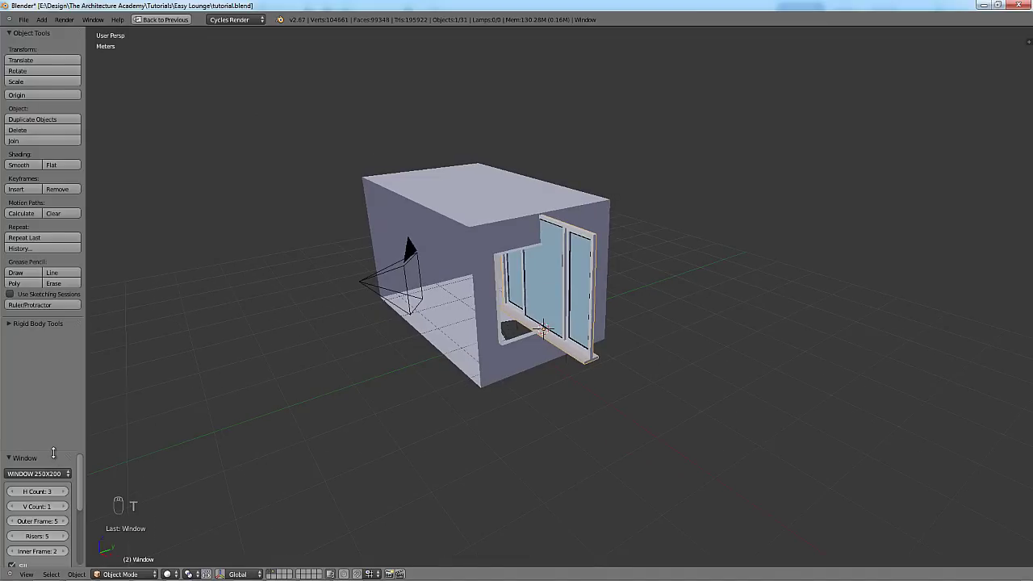
{"action": "left_click_drag", "start_coordinate": [53, 452], "coordinate": [58, 250]}
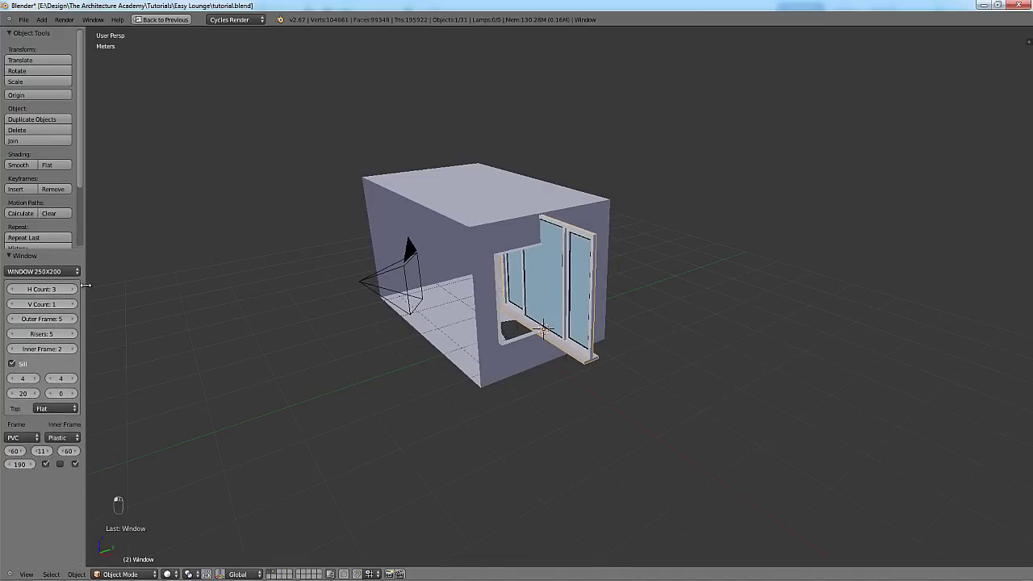
{"action": "left_click_drag", "start_coordinate": [86, 285], "coordinate": [170, 285]}
{"action": "scroll", "coordinate": [614, 272], "scroll_direction": "up", "scroll_amount": 4}
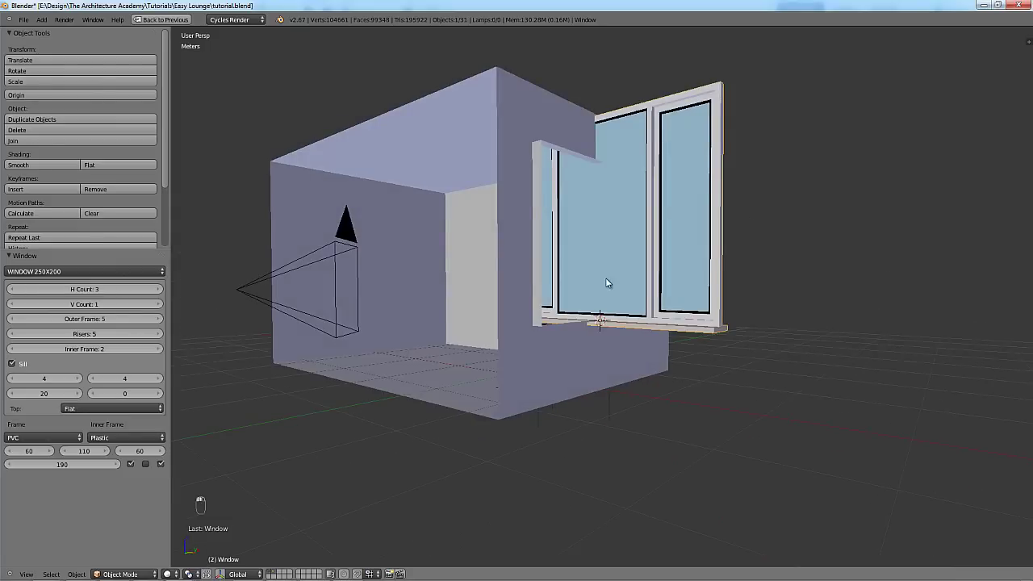
{"action": "middle_click_drag", "start_coordinate": [607, 283], "coordinate": [587, 295]}
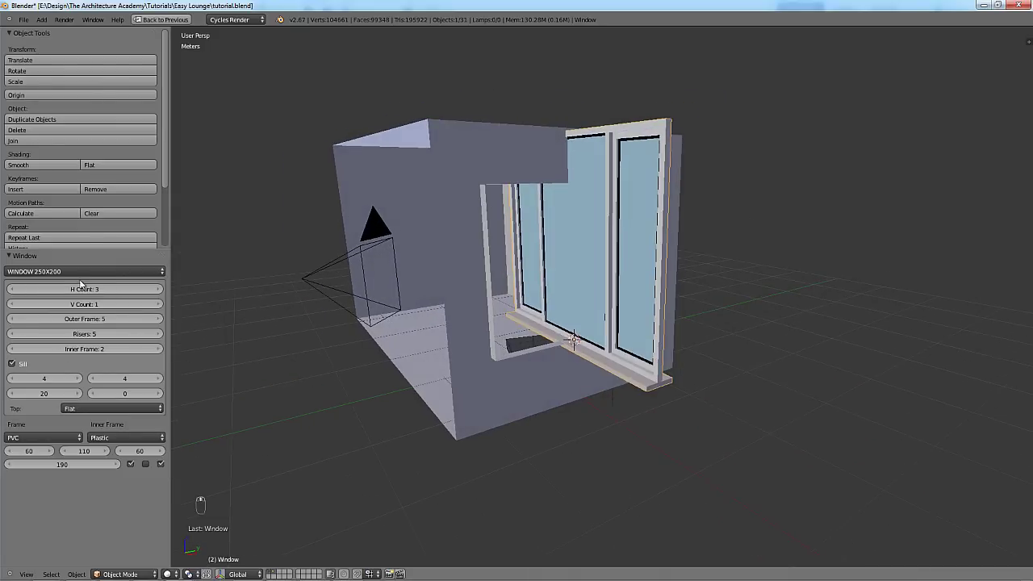
{"action": "key", "text": "t"}
{"action": "key", "text": "t"}
{"action": "left_click_drag", "start_coordinate": [103, 249], "coordinate": [104, 196]}
{"action": "middle_click_drag", "start_coordinate": [511, 323], "coordinate": [436, 323]}
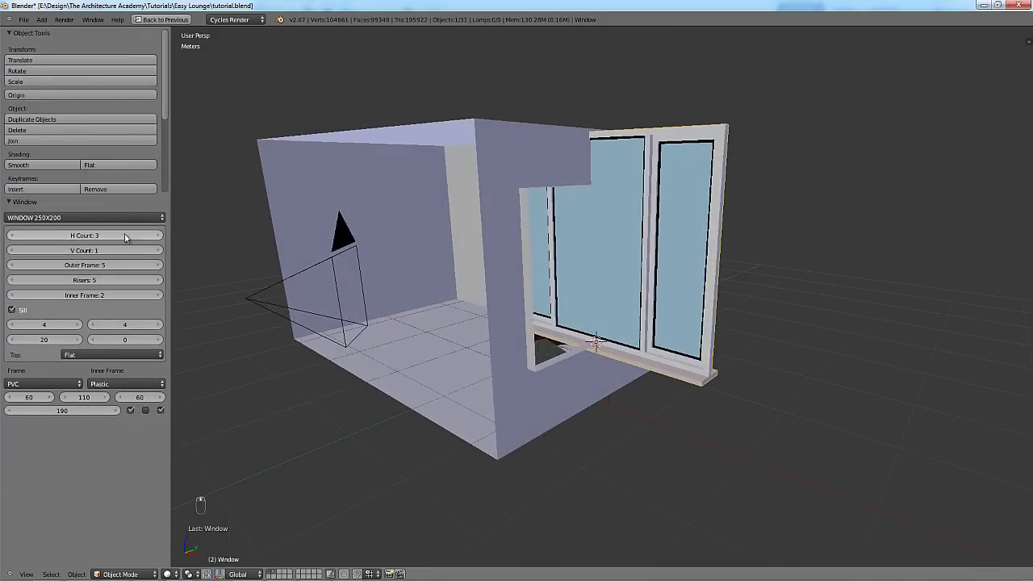
Try H Count values of 6 and 4 for the generated window.
{"action": "left_click", "coordinate": [156, 236]}
{"action": "left_click", "coordinate": [156, 235]}
{"action": "left_click", "coordinate": [156, 236]}
{"action": "scroll", "coordinate": [532, 291], "scroll_direction": "down", "scroll_amount": 1}
{"action": "middle_click_drag", "start_coordinate": [532, 291], "coordinate": [574, 298]}
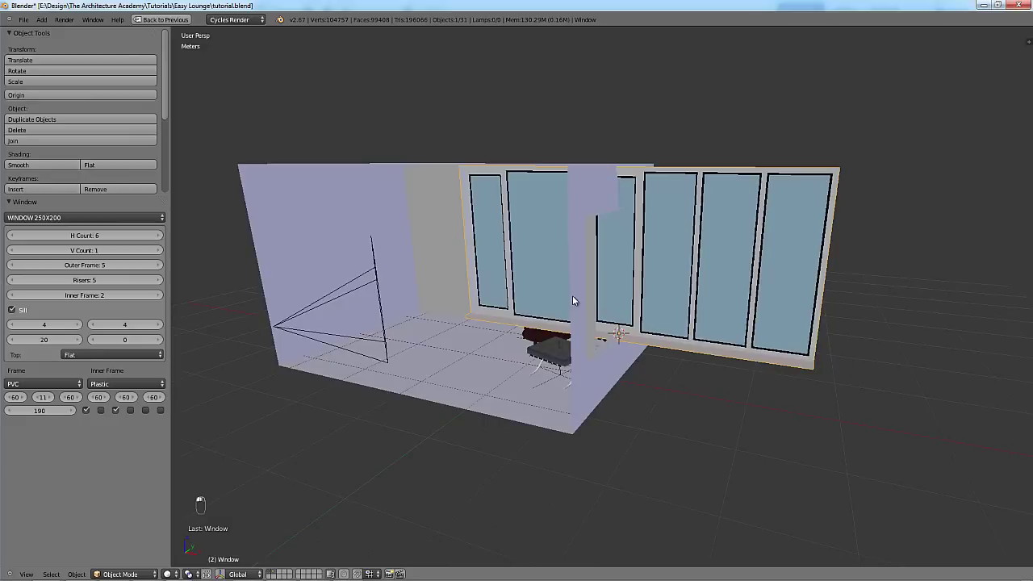
{"action": "scroll", "coordinate": [574, 298], "scroll_direction": "down", "scroll_amount": 1}
{"action": "left_click_drag", "start_coordinate": [155, 235], "coordinate": [129, 236]}
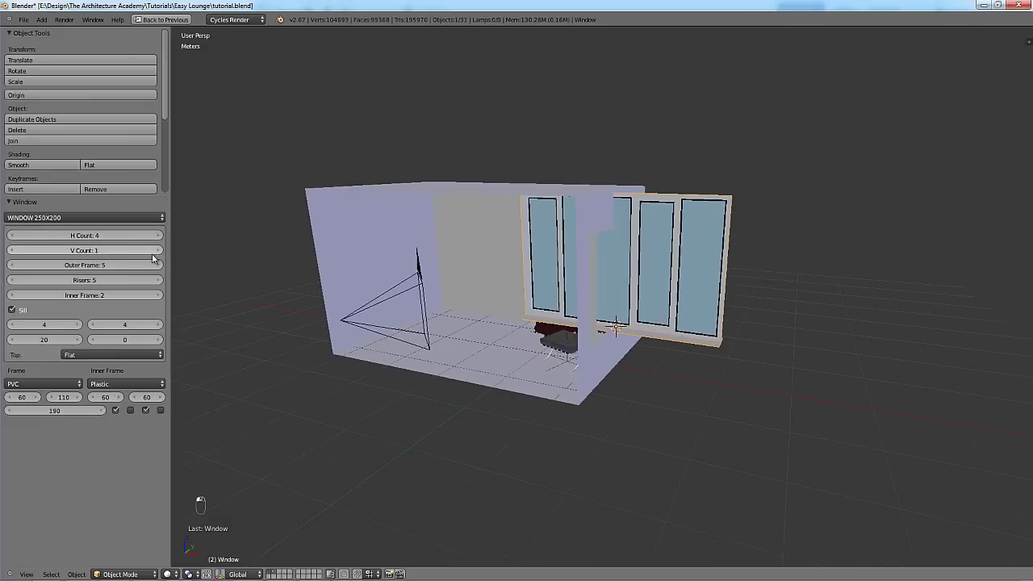
Try a V Count of 3 for the window and return it to 1.
{"action": "left_click", "coordinate": [155, 253]}
{"action": "left_click", "coordinate": [155, 253]}
{"action": "left_click", "coordinate": [10, 252]}
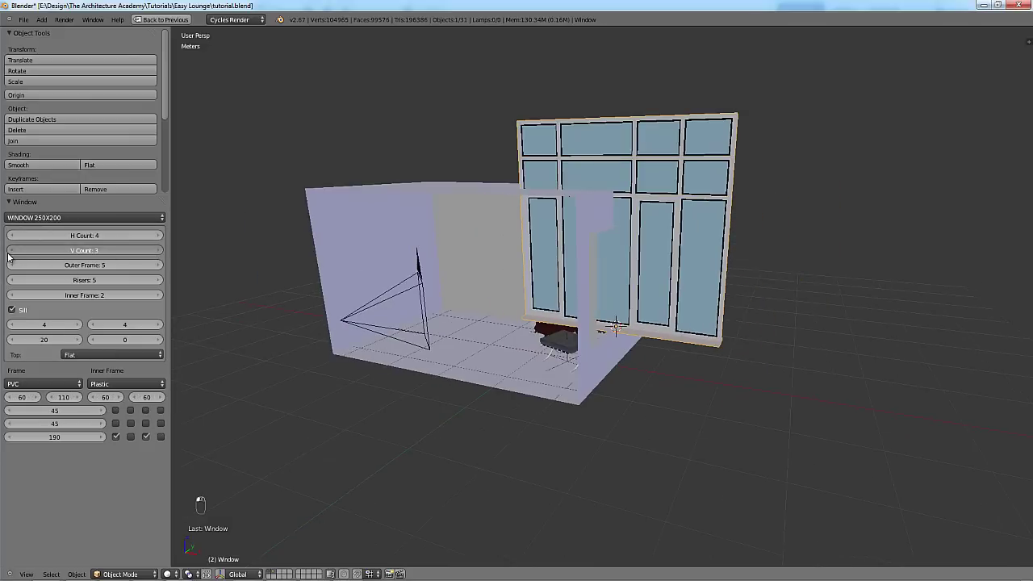
{"action": "left_click", "coordinate": [10, 252]}
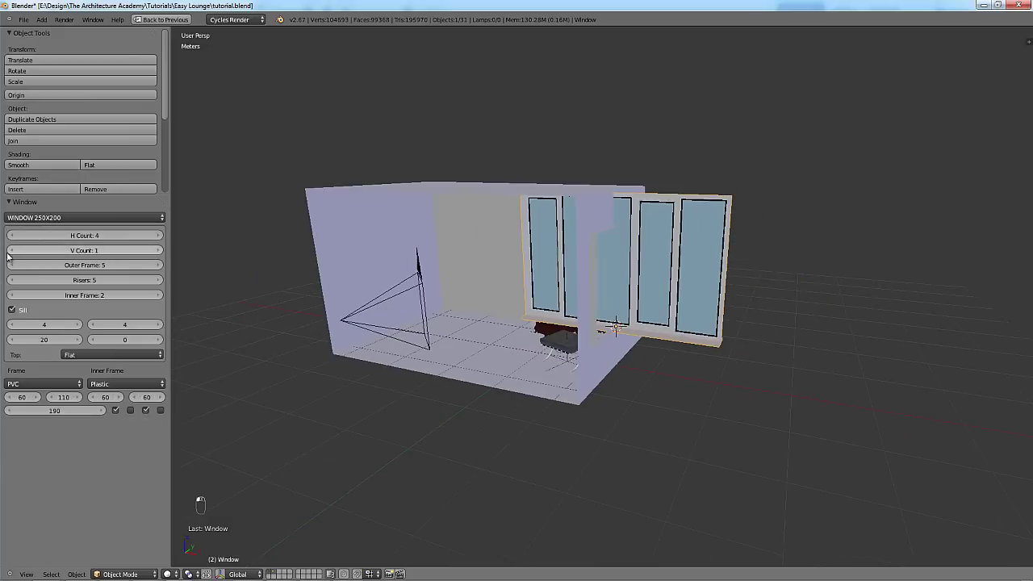
Turn off the window's sill and set H Count to 3.
{"action": "left_click", "coordinate": [11, 310]}
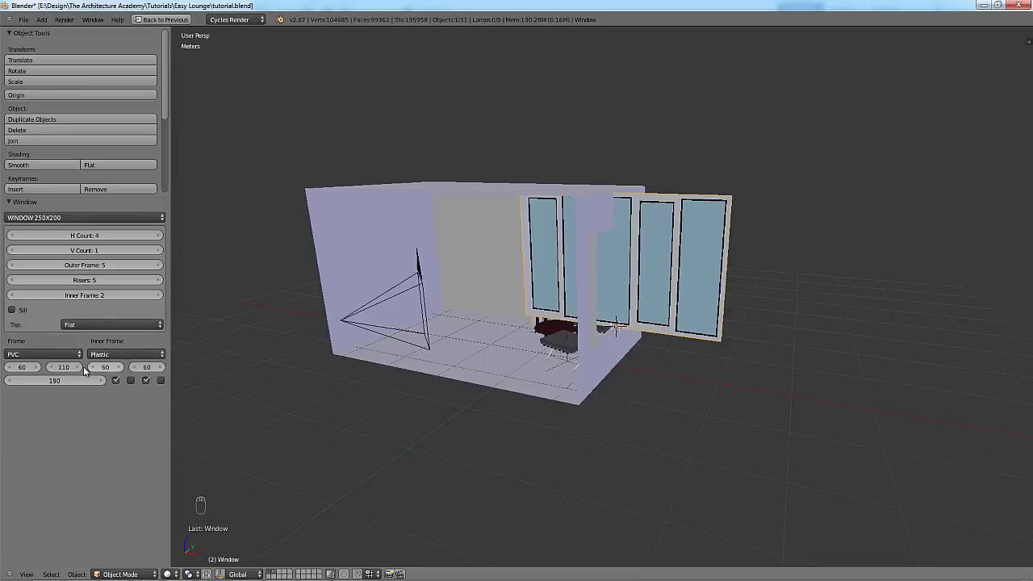
{"action": "scroll", "coordinate": [353, 348], "scroll_direction": "up", "scroll_amount": 1}
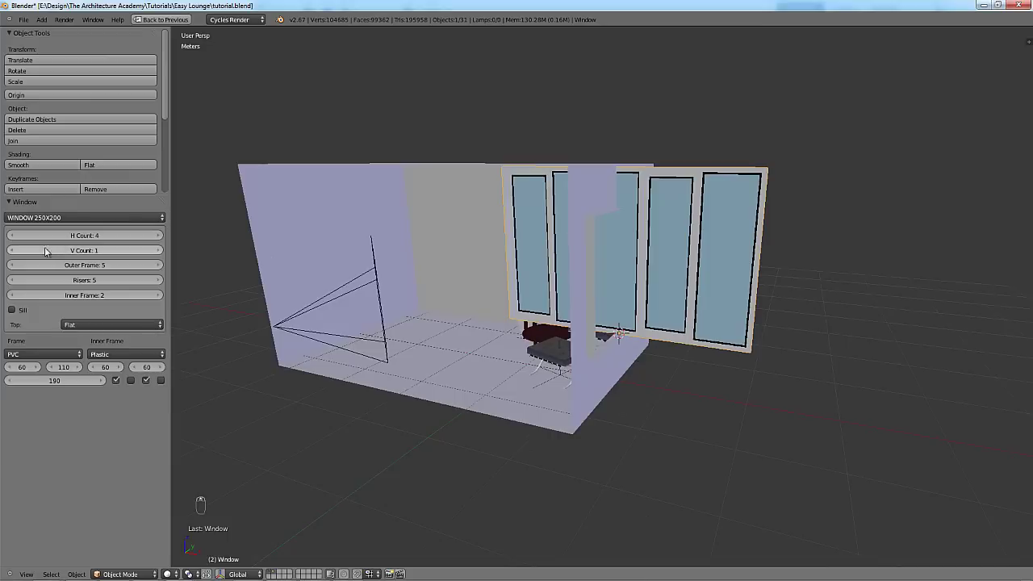
{"action": "left_click", "coordinate": [13, 236]}
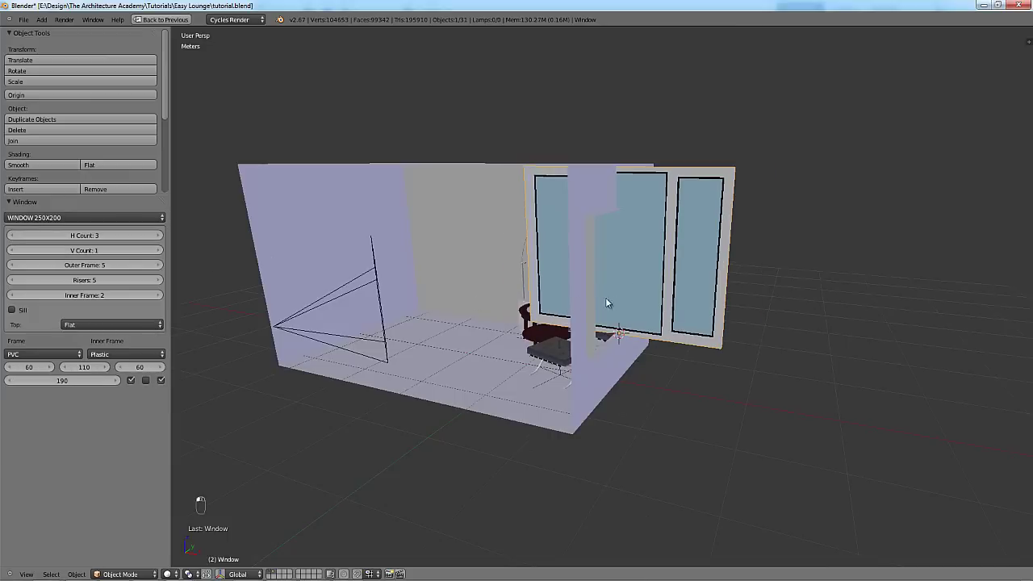
Set the window's pane widths to 100 for both outer panes and 60 for the middle one.
{"action": "middle_click_drag", "start_coordinate": [605, 297], "coordinate": [627, 318]}
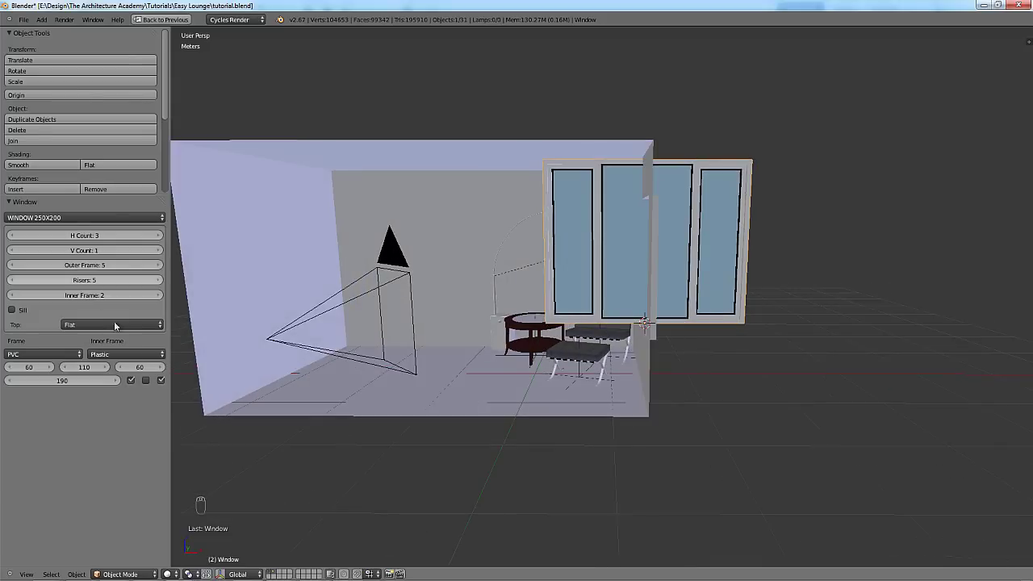
{"action": "left_click", "coordinate": [29, 368]}
{"action": "type", "text": "100"}
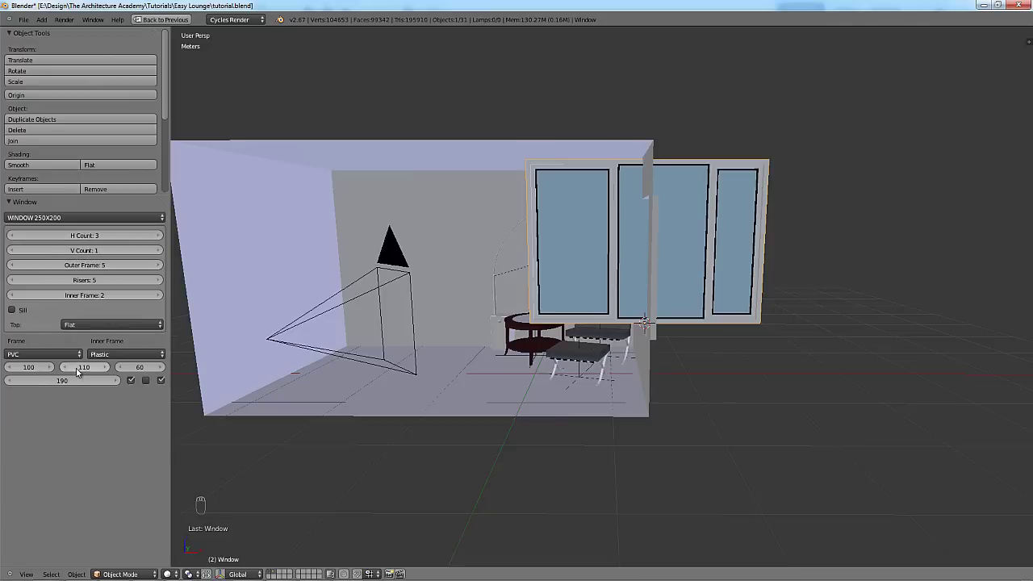
{"action": "left_click", "coordinate": [142, 369]}
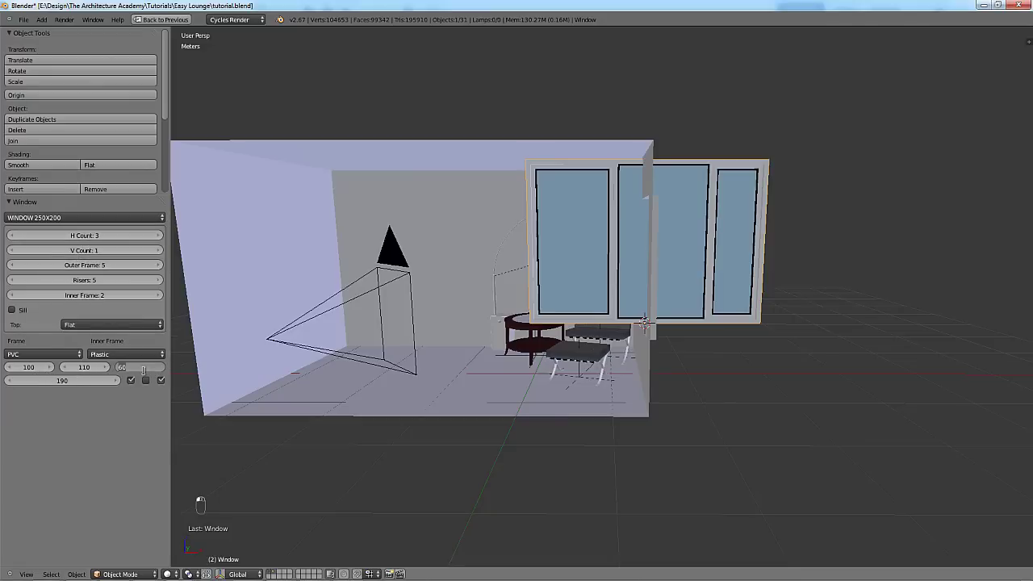
{"action": "type", "text": "100"}
{"action": "key", "text": "Return"}
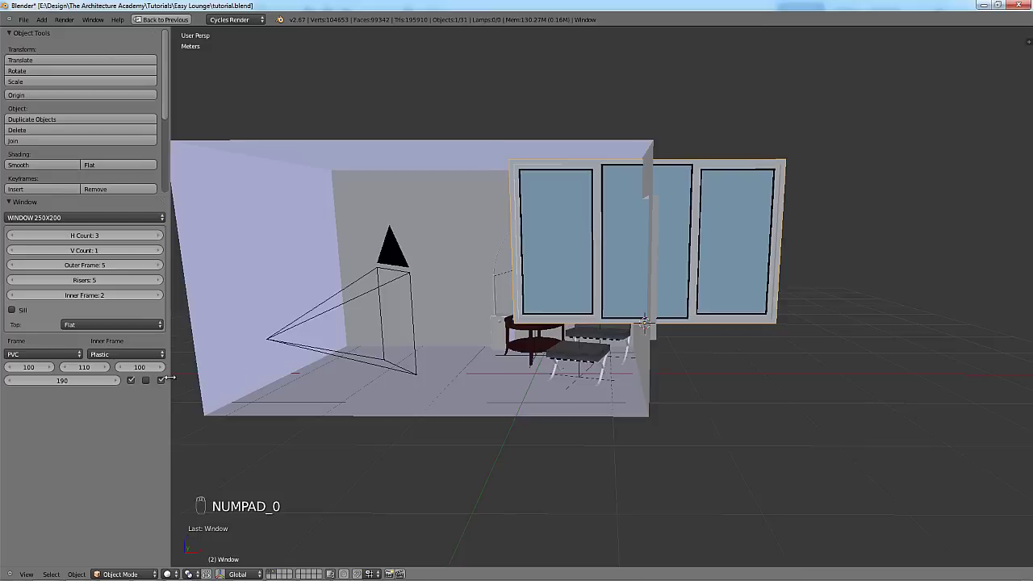
{"action": "left_click", "coordinate": [84, 368]}
{"action": "type", "text": "60"}
{"action": "key", "text": "Return"}
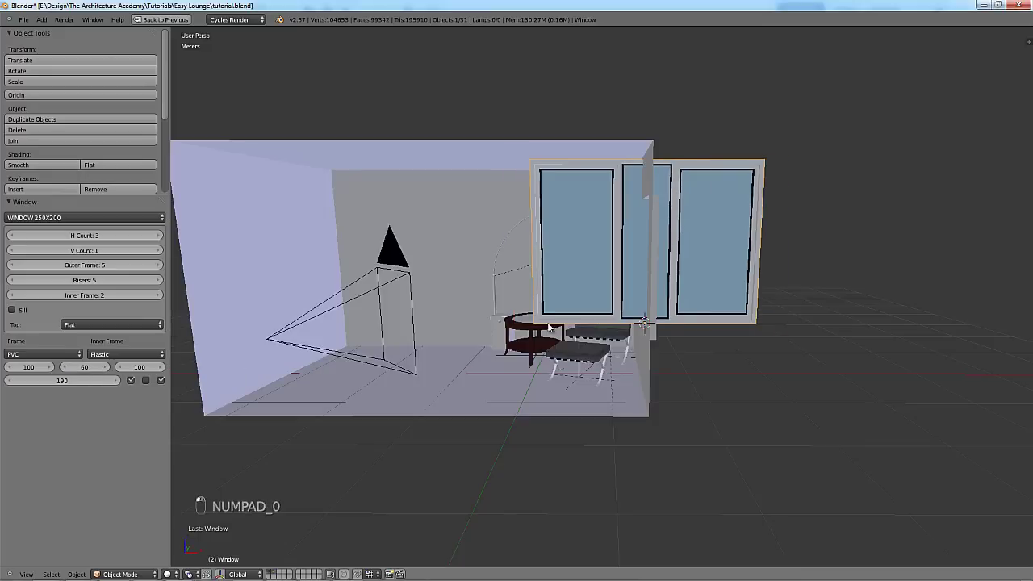
Set V Count to 2 and fit the window to the opening's height with row heights of 36 above and 101 below.
{"action": "middle_click_drag", "start_coordinate": [347, 347], "coordinate": [630, 327]}
{"action": "left_click_drag", "start_coordinate": [64, 384], "coordinate": [14, 387]}
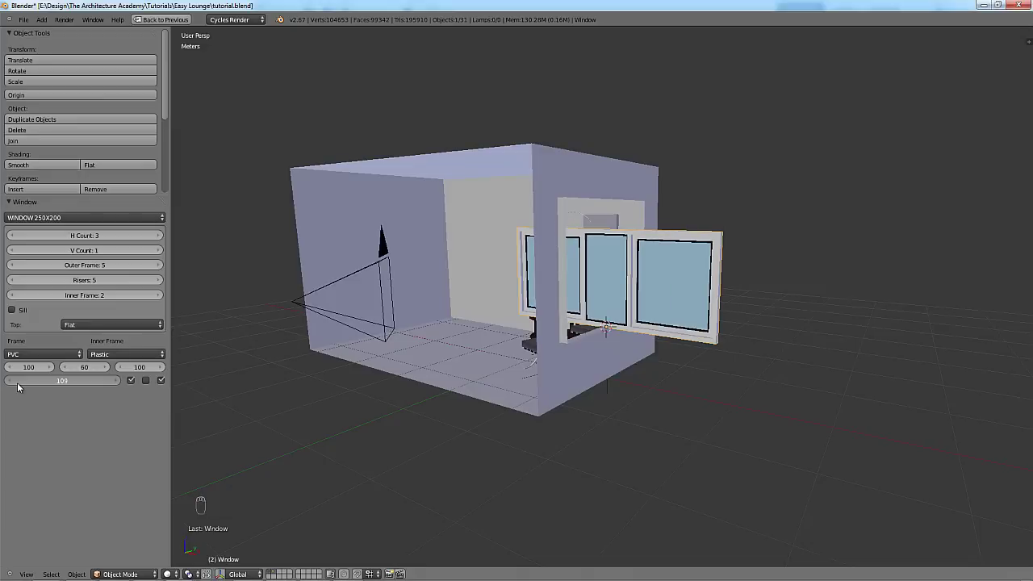
{"action": "left_click", "coordinate": [157, 251]}
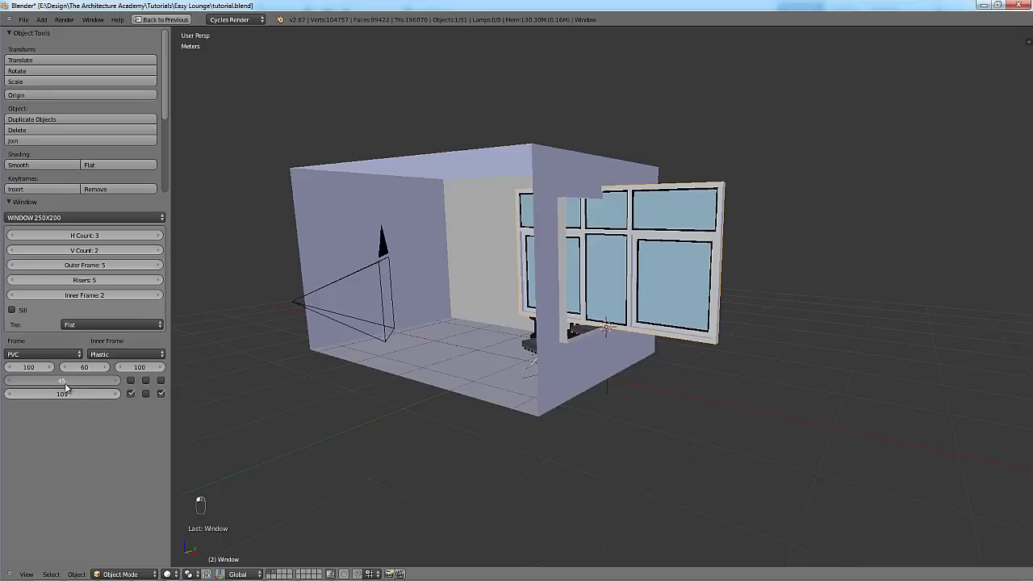
{"action": "mouse_move", "coordinate": [66, 388]}
{"action": "left_mouse_down"}
{"action": "mouse_move", "coordinate": [52, 394]}
{"action": "mouse_move", "coordinate": [72, 381]}
{"action": "left_mouse_up"}
Thin the window's framing by setting Risers to 4 and Inner Frame to 1.
{"action": "left_click", "coordinate": [13, 280]}
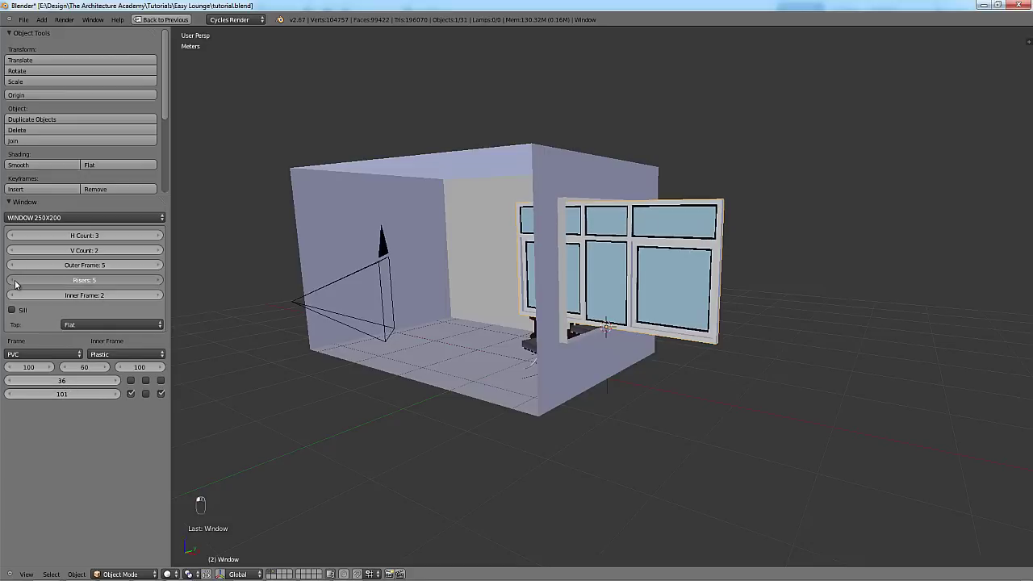
{"action": "left_click", "coordinate": [12, 280]}
{"action": "left_click", "coordinate": [13, 280]}
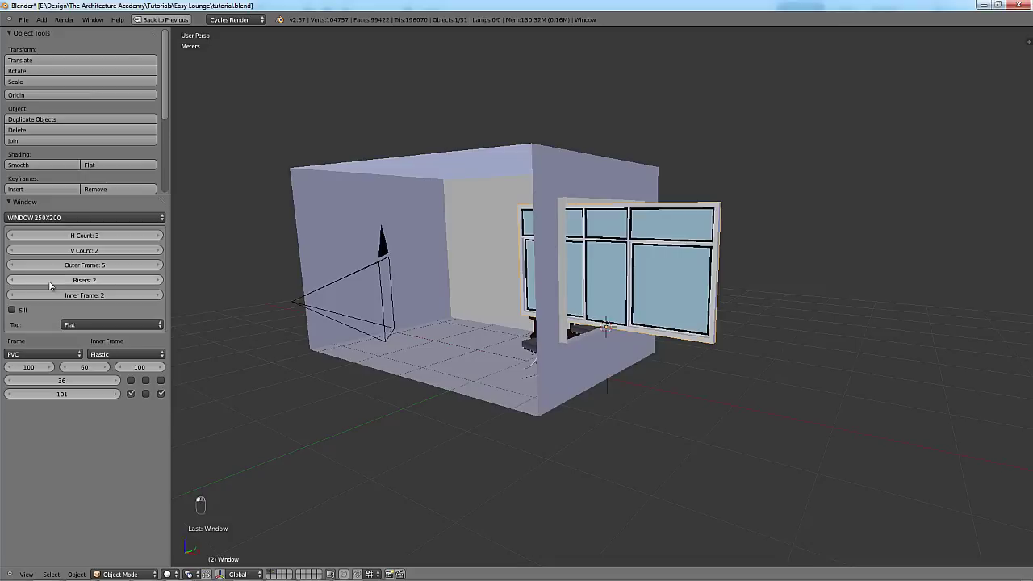
{"action": "left_click", "coordinate": [158, 280]}
{"action": "left_click", "coordinate": [159, 280]}
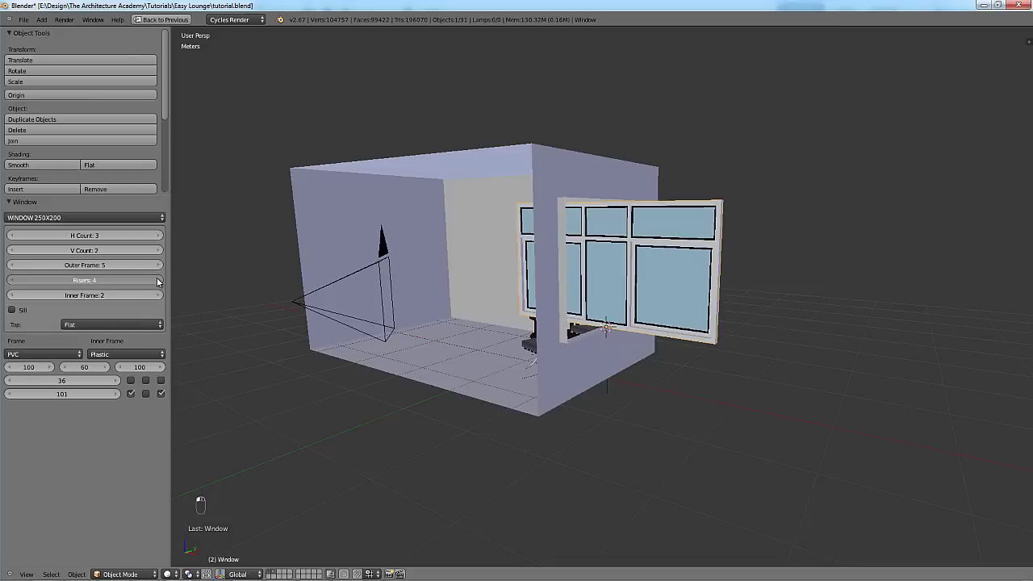
{"action": "left_click", "coordinate": [14, 296]}
{"action": "scroll", "coordinate": [565, 242], "scroll_direction": "up", "scroll_amount": 5}
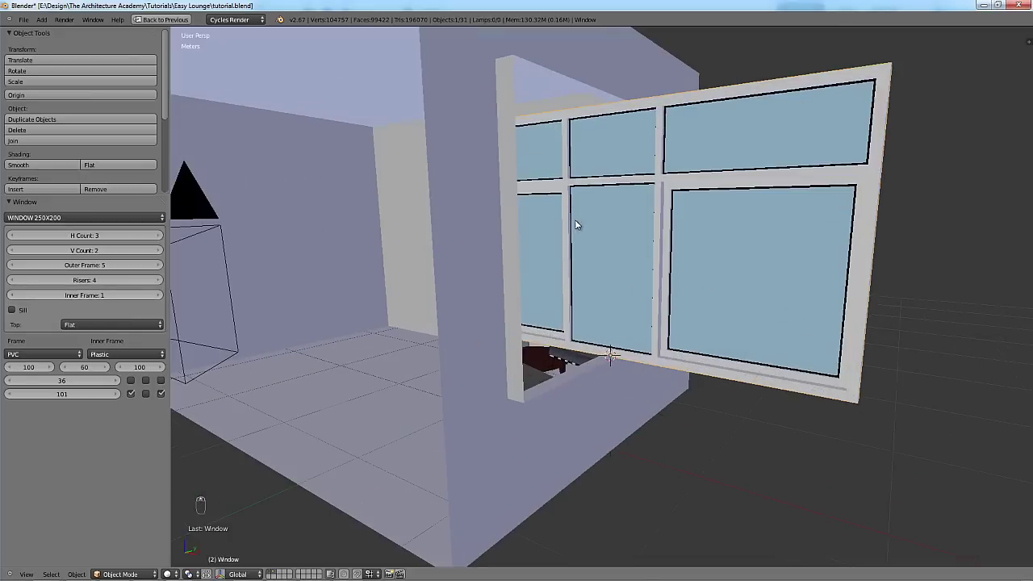
{"action": "scroll", "coordinate": [578, 234], "scroll_direction": "down", "scroll_amount": 5}
{"action": "middle_click_drag", "start_coordinate": [581, 254], "coordinate": [394, 312]}
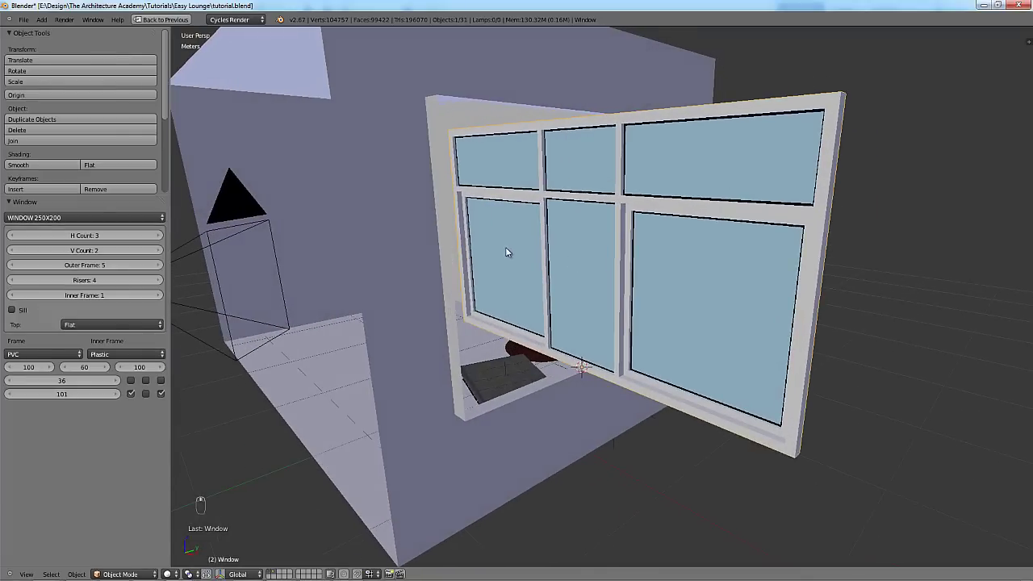
Set the height of the window's upper row to 39 to reach the top of the wall opening.
{"action": "middle_click_drag", "start_coordinate": [507, 252], "coordinate": [498, 255]}
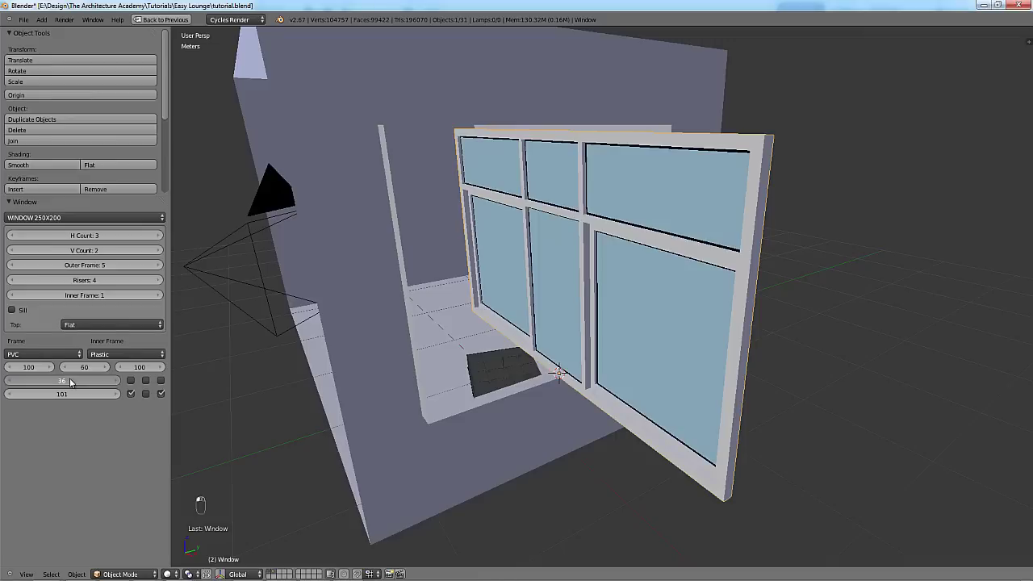
{"action": "scroll", "coordinate": [74, 380], "scroll_direction": "up", "scroll_amount": 5, "text": "ctrl"}
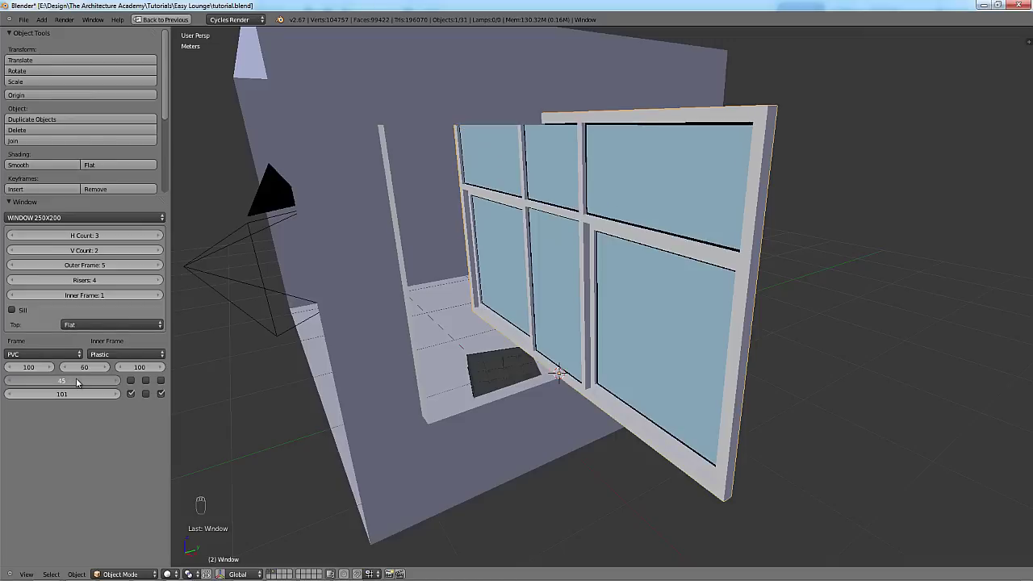
{"action": "scroll", "coordinate": [73, 379], "scroll_direction": "down", "scroll_amount": 2, "text": "ctrl"}
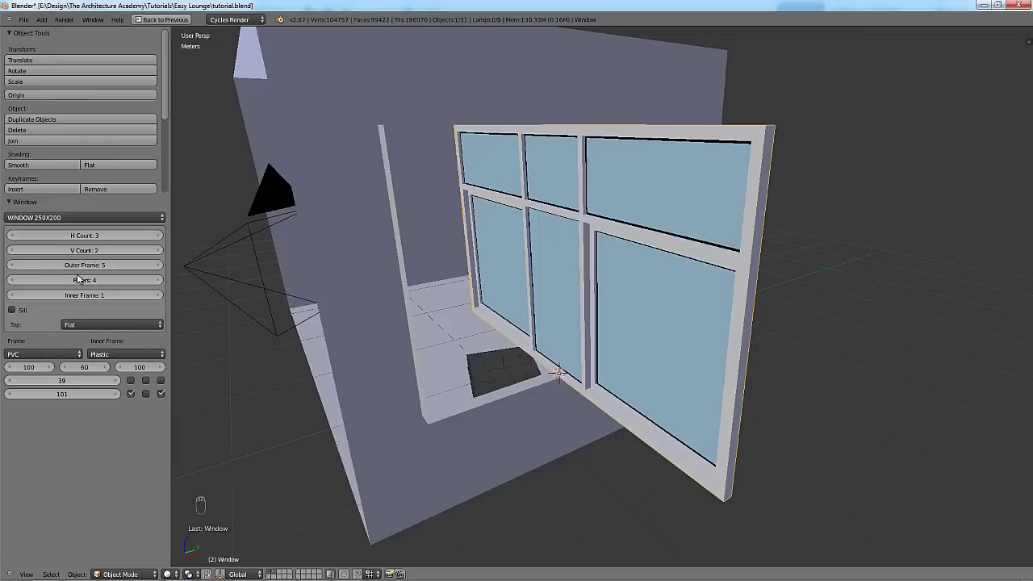
{"action": "left_click", "coordinate": [74, 216]}
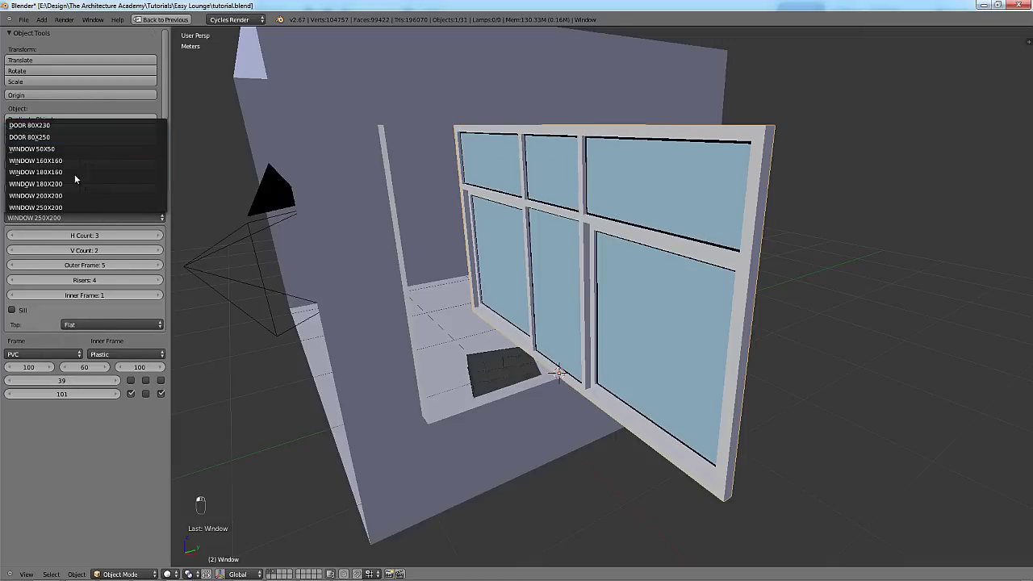
{"action": "left_click", "coordinate": [125, 323]}
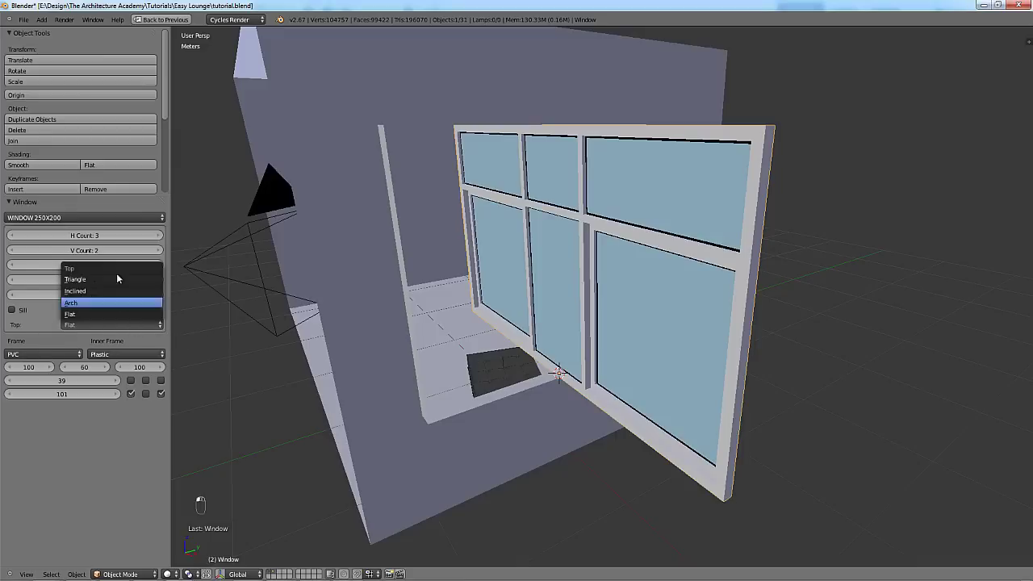
{"action": "scroll", "coordinate": [517, 329], "scroll_direction": "down", "scroll_amount": 2}
{"action": "middle_click_drag", "start_coordinate": [593, 328], "coordinate": [339, 363]}
{"action": "scroll", "coordinate": [210, 394], "scroll_direction": "up", "scroll_amount": 2}
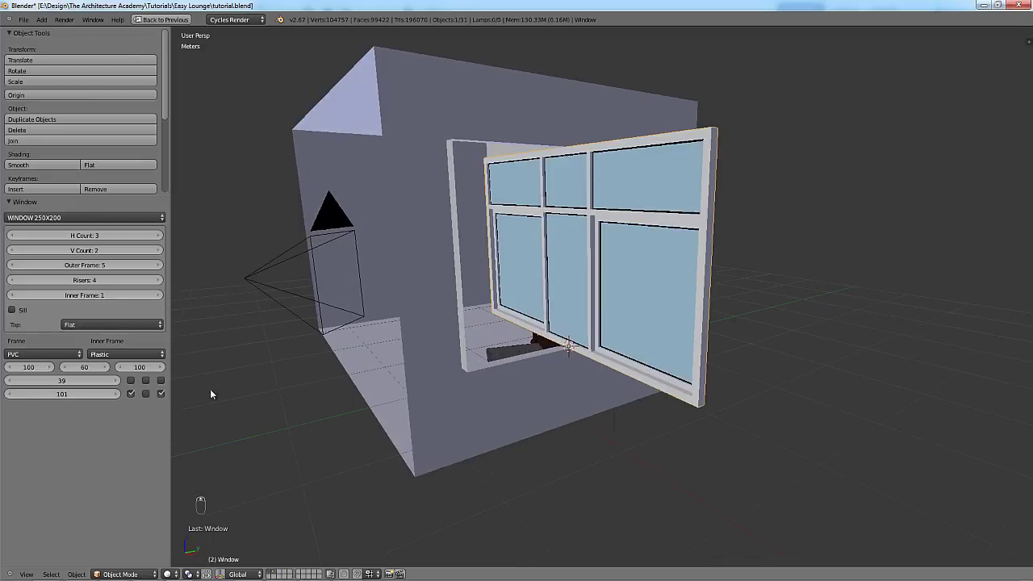
{"action": "left_click", "coordinate": [161, 393]}
{"action": "left_click", "coordinate": [131, 394]}
{"action": "left_click", "coordinate": [130, 394]}
Show the transform properties and set the window's Z rotation to 90°, keeping X and Y at 0°.
{"action": "middle_click_drag", "start_coordinate": [563, 321], "coordinate": [525, 307]}
{"action": "scroll", "coordinate": [649, 304], "scroll_direction": "down", "scroll_amount": 5}
{"action": "key", "text": "n"}
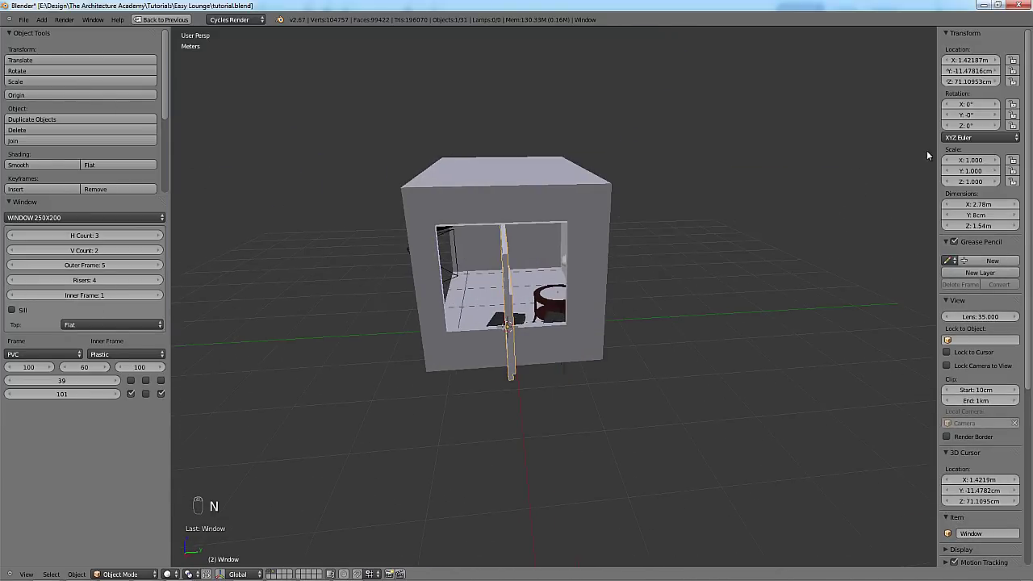
{"action": "key", "text": "Return"}
{"action": "left_click", "coordinate": [968, 105]}
{"action": "type", "text": "0"}
{"action": "key", "text": "Tab"}
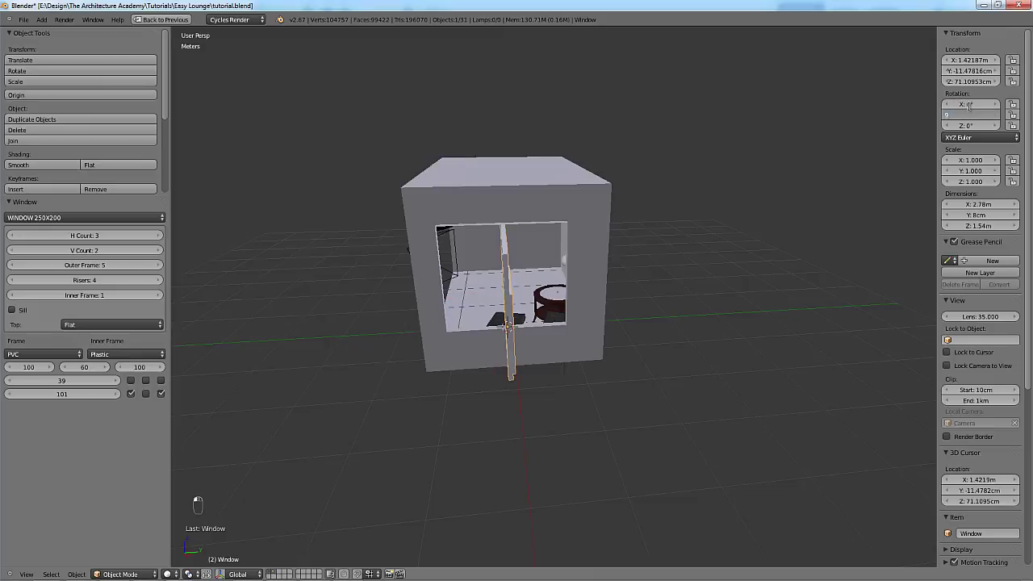
{"action": "type", "text": "90"}
{"action": "key", "text": "Return"}
{"action": "left_click", "coordinate": [966, 114]}
{"action": "type", "text": "0"}
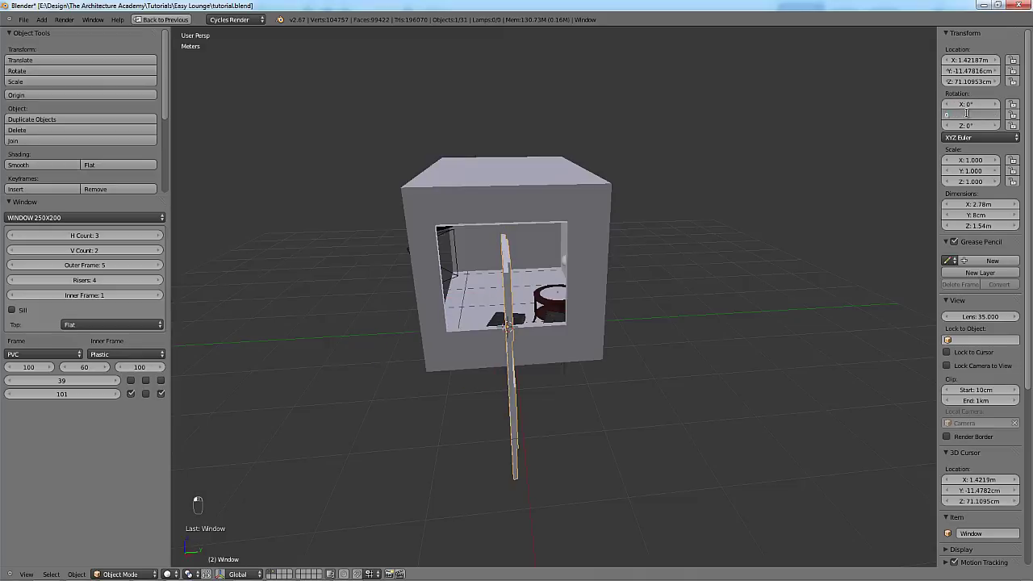
{"action": "key", "text": "Tab"}
{"action": "type", "text": "90"}
{"action": "key", "text": "Return"}
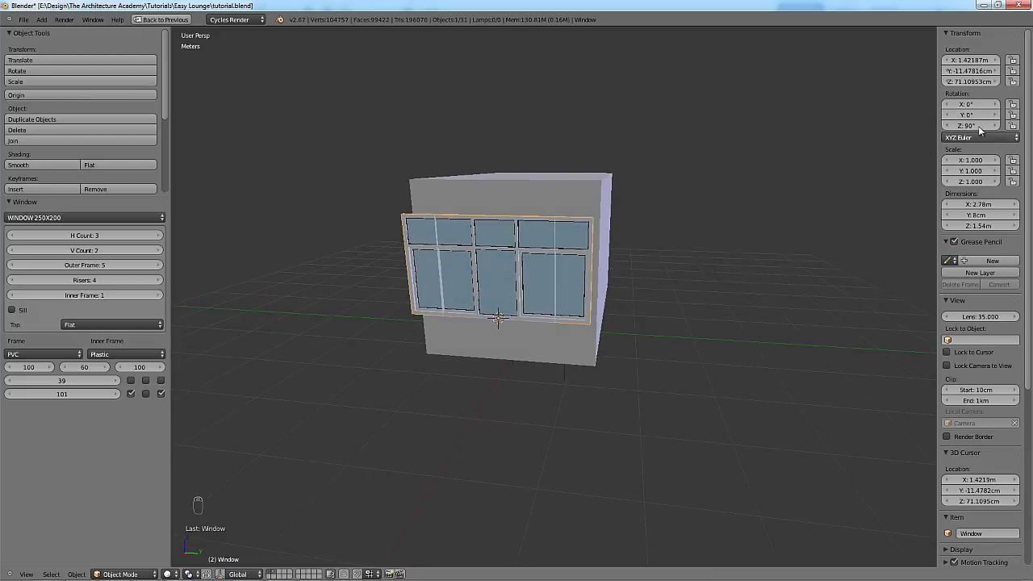
Narrow the window by setting its pane widths to 80 for both outer panes and 40 for the middle one.
{"action": "middle_click_drag", "start_coordinate": [860, 158], "coordinate": [811, 171]}
{"action": "scroll", "coordinate": [705, 231], "scroll_direction": "up", "scroll_amount": 3}
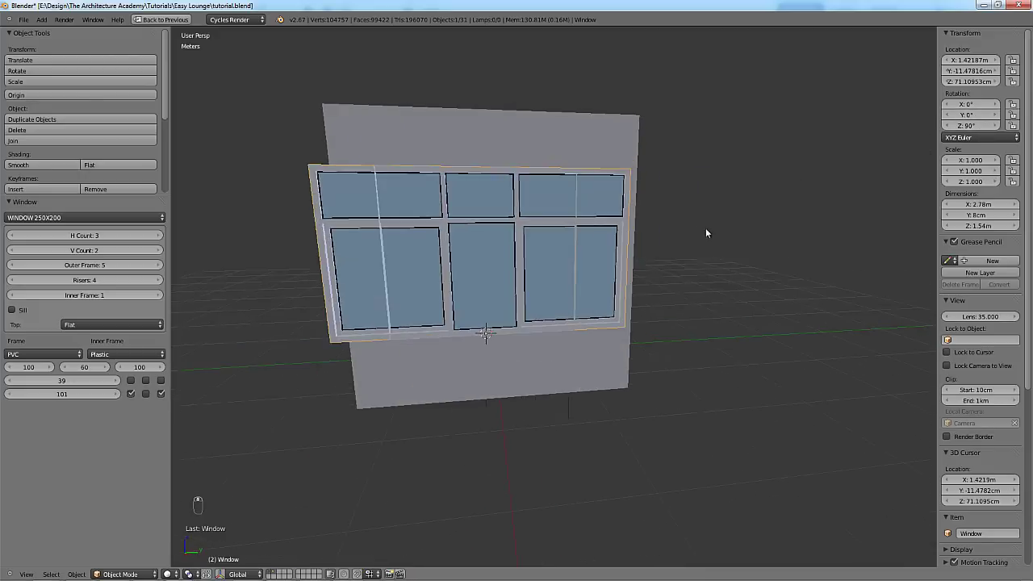
{"action": "mouse_move", "coordinate": [705, 230]}
{"action": "middle_mouse_down"}
{"action": "mouse_move", "coordinate": [716, 231]}
{"action": "mouse_move", "coordinate": [696, 239]}
{"action": "middle_mouse_up"}
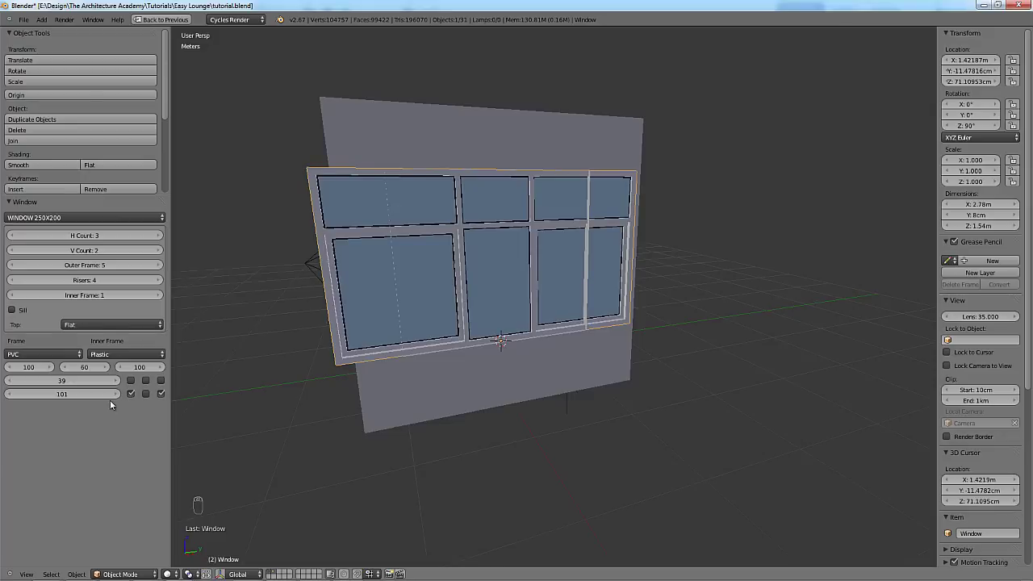
{"action": "left_click", "coordinate": [89, 367]}
{"action": "type", "text": "40"}
{"action": "key", "text": "shift+Tab"}
{"action": "type", "text": "80"}
{"action": "key", "text": "Tab"}
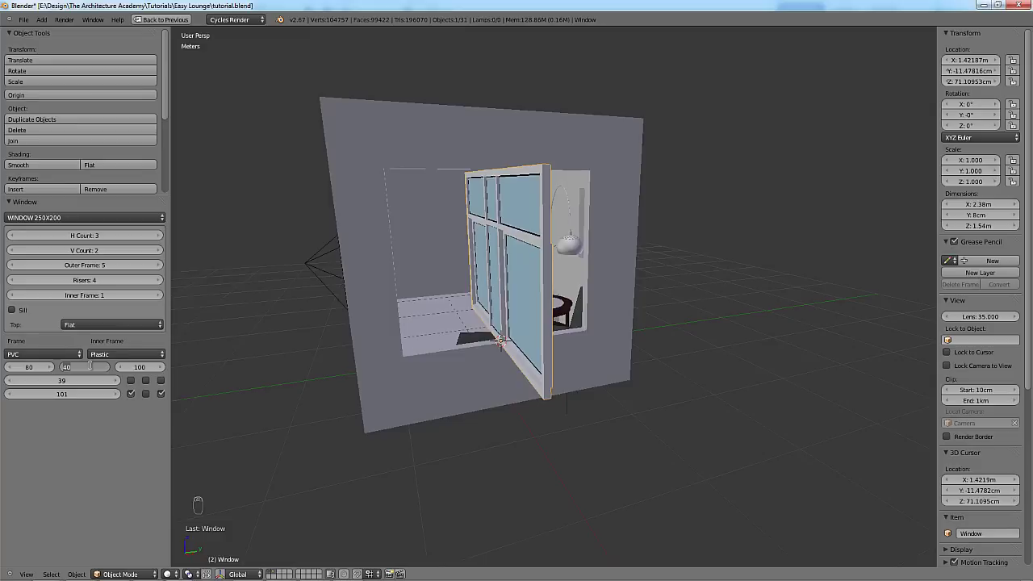
{"action": "key", "text": "Tab"}
{"action": "type", "text": "80"}
{"action": "key", "text": "Return"}
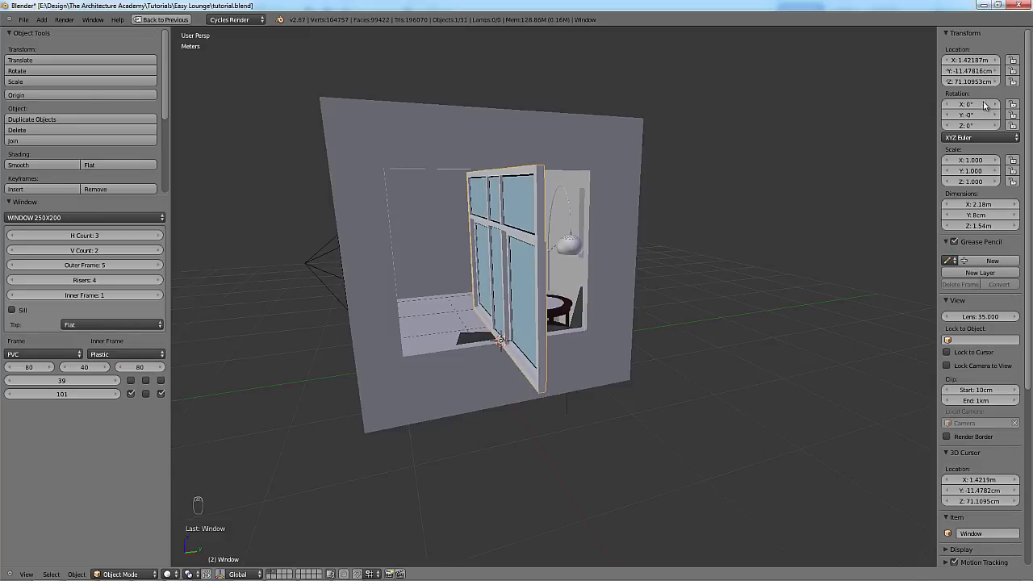
Reapply a 90° Z rotation to the narrowed window to check its fit against the opening.
{"action": "left_click", "coordinate": [968, 125]}
{"action": "type", "text": "90"}
{"action": "key", "text": "Return"}
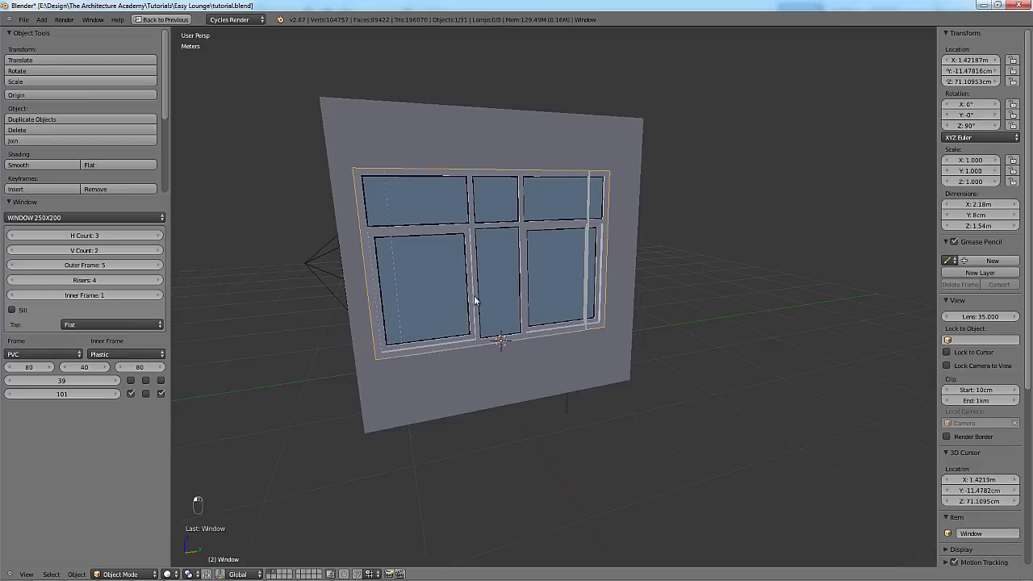
Reduce the width of both outer window panes to 70.
{"action": "left_click", "coordinate": [31, 367]}
{"action": "key", "text": "Tab"}
{"action": "key", "text": "Tab"}
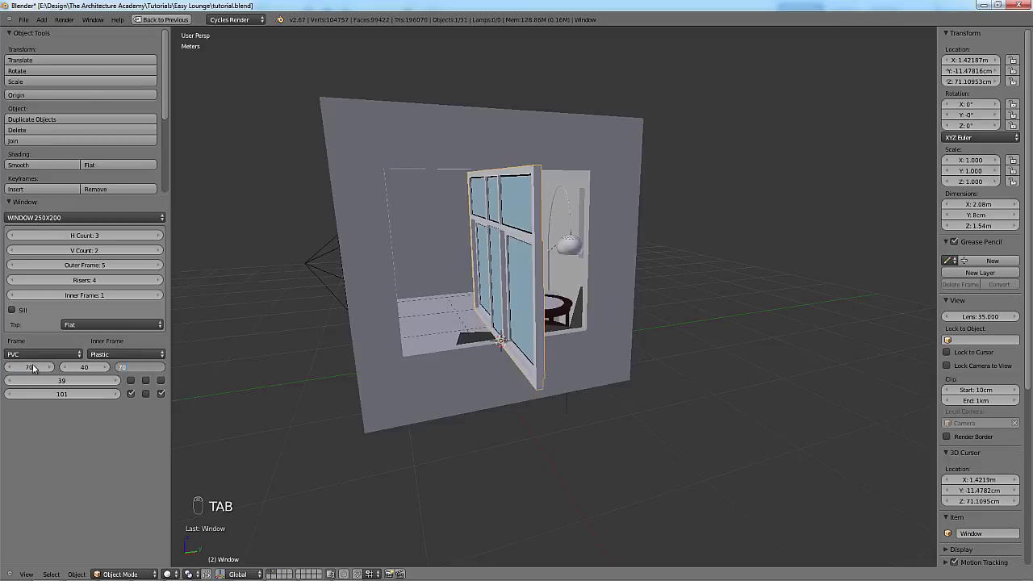
{"action": "type", "text": "70"}
{"action": "key", "text": "Return"}
In an orthographic top view with wireframe shading, rotate the window to -90° about Z, aligning it with the wall opening.
{"action": "middle_click_drag", "start_coordinate": [258, 327], "coordinate": [518, 325]}
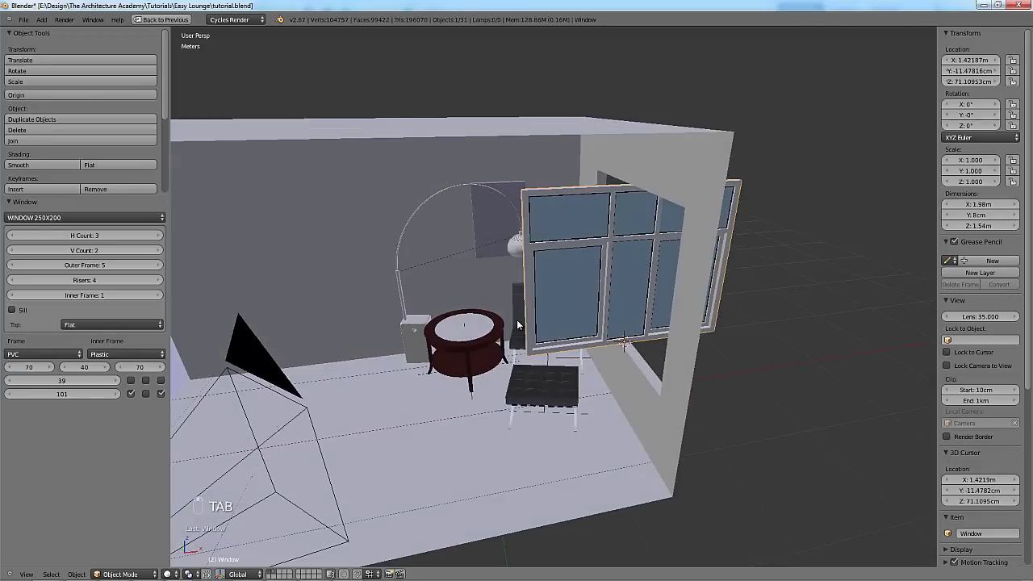
{"action": "key", "text": "KP_7"}
{"action": "key", "text": "z"}
{"action": "scroll", "coordinate": [515, 320], "scroll_direction": "down", "scroll_amount": 3}
{"action": "key", "text": "KP_5"}
{"action": "key", "text": "r"}
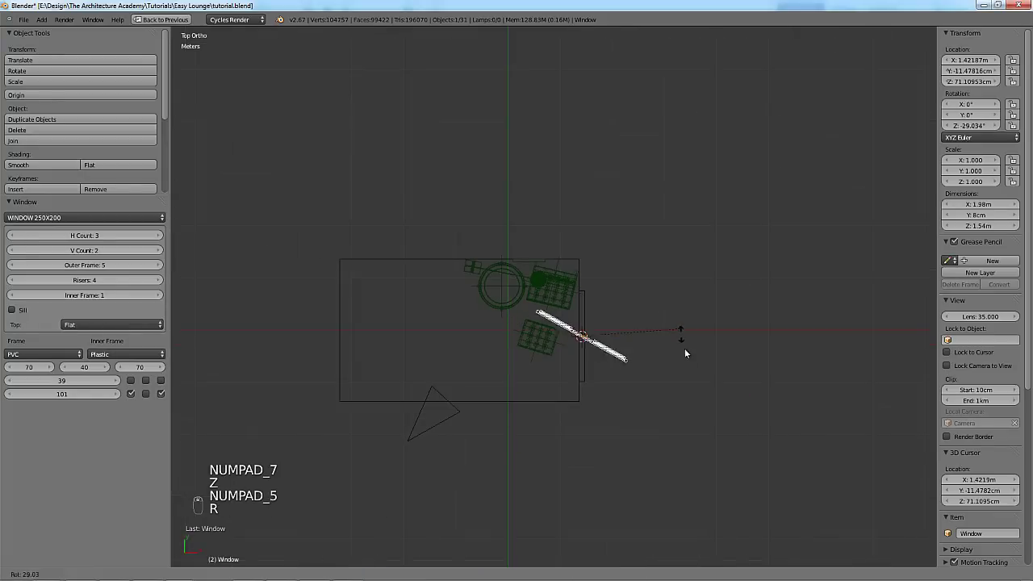
{"action": "left_click", "coordinate": [628, 407]}
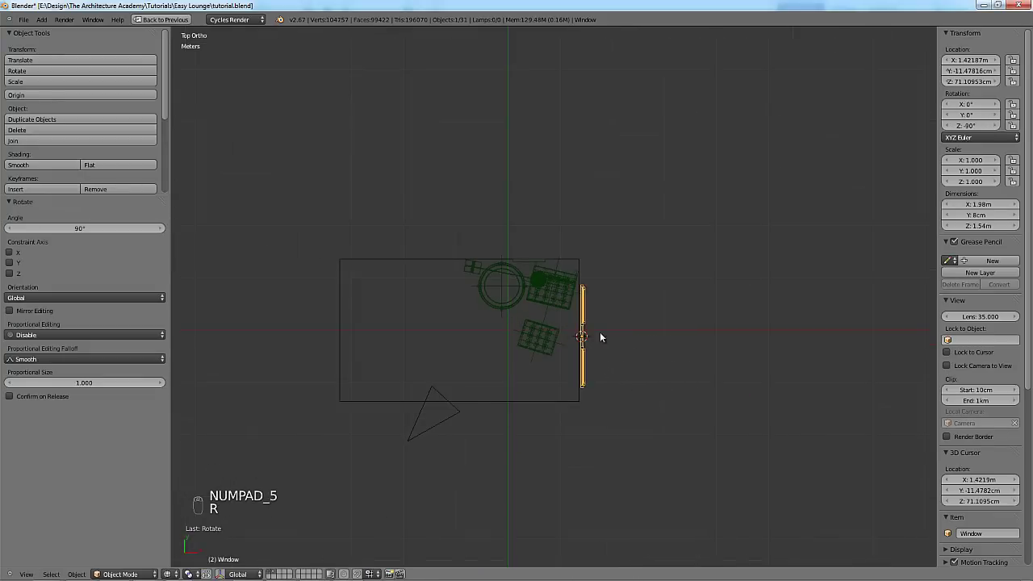
In the side wireframe view, scale the window uniformly to about 0.883 so its width matches the wall opening.
{"action": "scroll", "coordinate": [599, 331], "scroll_direction": "up", "scroll_amount": 3}
{"action": "middle_click_drag", "start_coordinate": [558, 303], "coordinate": [463, 223]}
{"action": "middle_click_drag", "start_coordinate": [478, 229], "coordinate": [818, 273]}
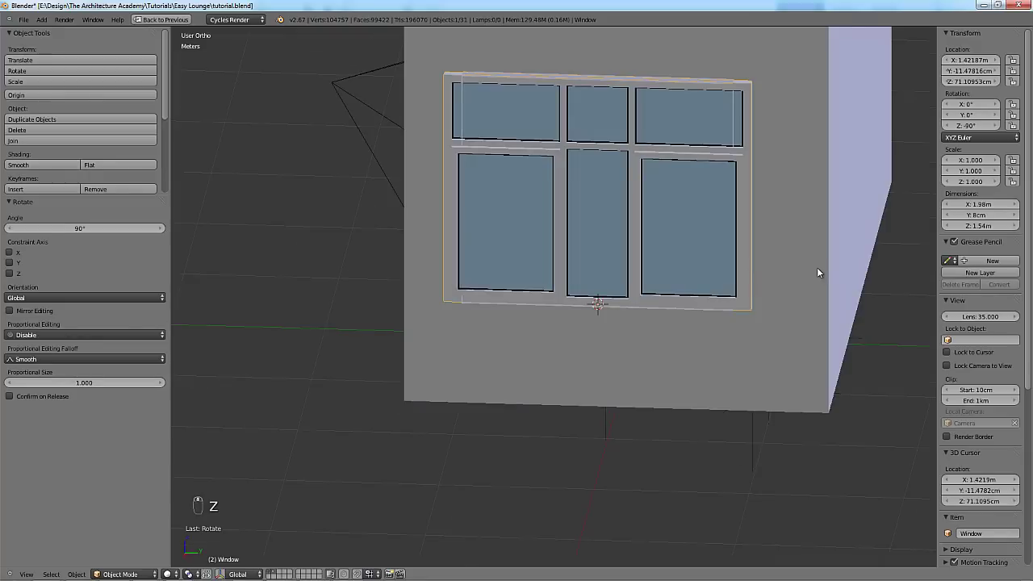
{"action": "key", "text": "KP_3"}
{"action": "key", "text": "z"}
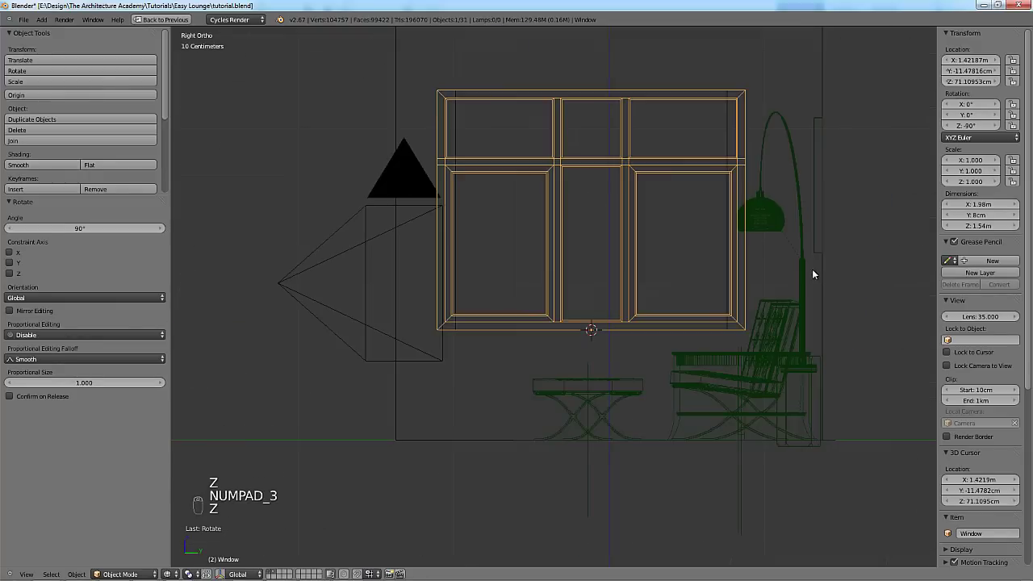
{"action": "key", "text": "s"}
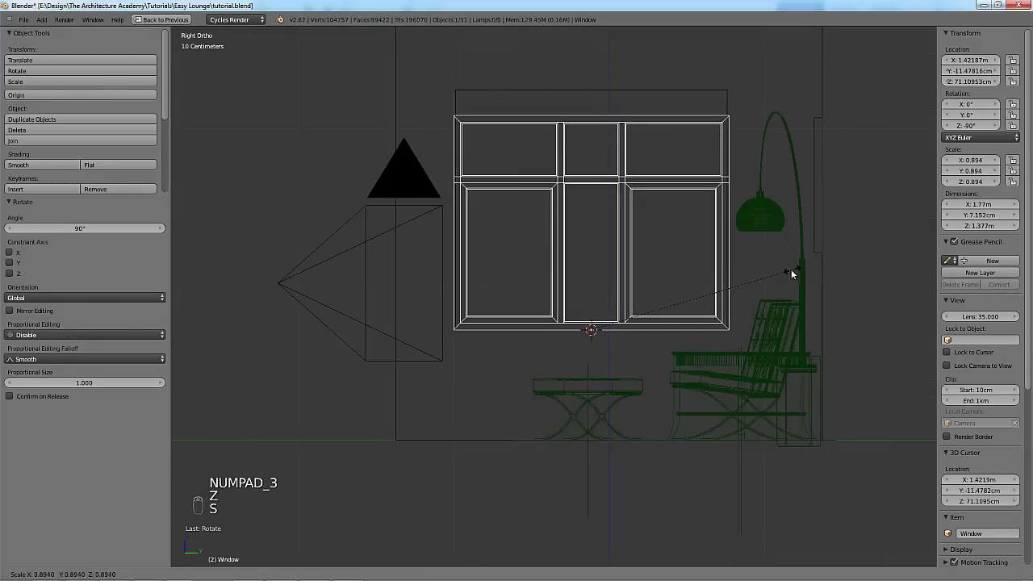
{"action": "left_click", "coordinate": [790, 267]}
Move the upper part of the window's mesh up about 18.15 cm along Z to meet the top of the opening.
{"action": "scroll", "coordinate": [789, 265], "scroll_direction": "up", "scroll_amount": 2}
{"action": "key", "text": "Tab"}
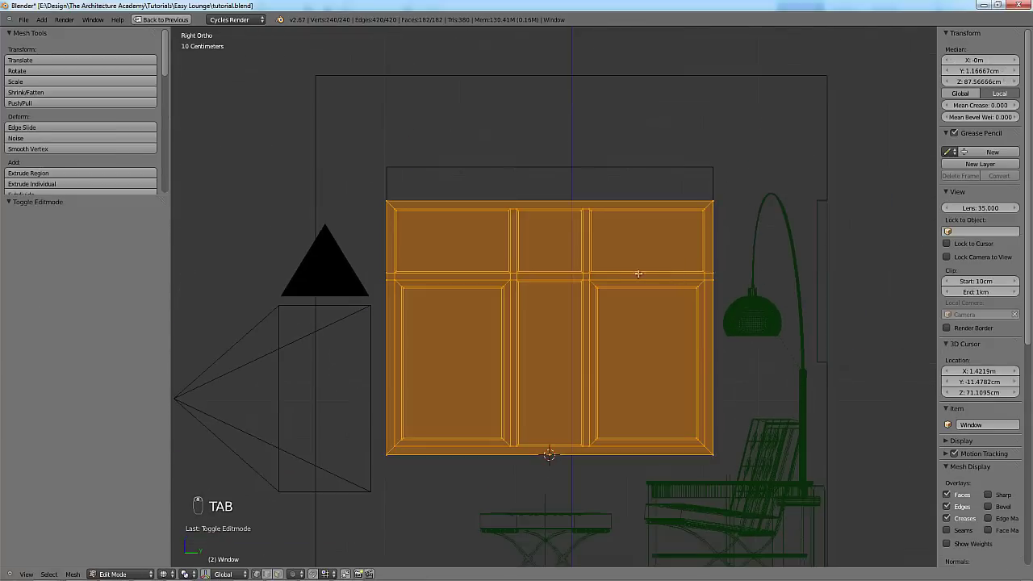
{"action": "key", "text": "a"}
{"action": "key", "text": "a"}
{"action": "key", "text": "a"}
{"action": "key", "text": "a"}
{"action": "key", "text": "a"}
{"action": "key", "text": "a"}
{"action": "key", "text": "b"}
{"action": "left_click_drag", "start_coordinate": [369, 185], "coordinate": [719, 331]}
{"action": "key", "text": "g"}
{"action": "left_click", "coordinate": [777, 316]}
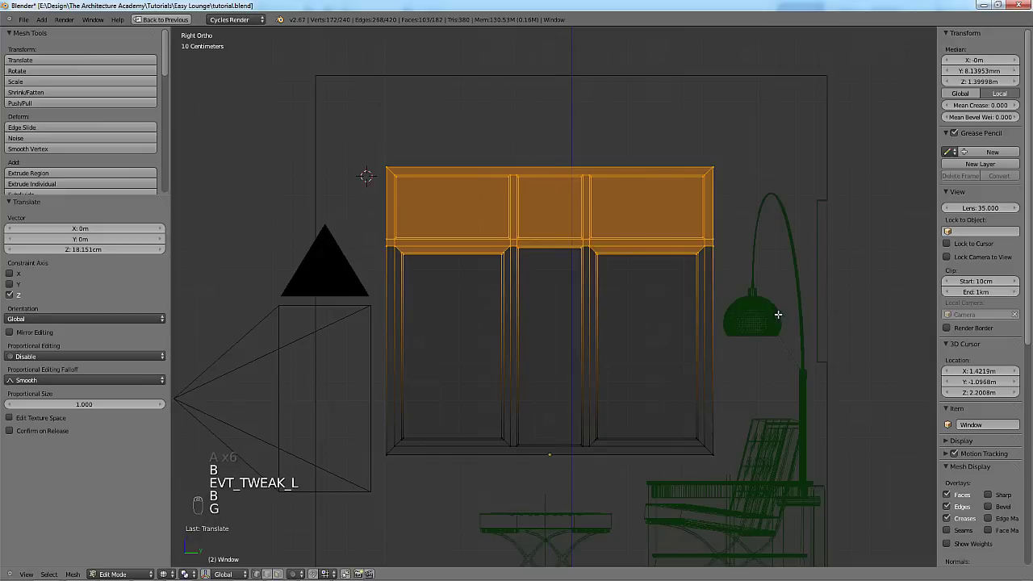
{"action": "key", "text": "Tab"}
Show the solid-shaded room through the scene camera and restore the multi-editor layout with a taller 3D view.
{"action": "scroll", "coordinate": [573, 337], "scroll_direction": "down", "scroll_amount": 3}
{"action": "key", "text": "z"}
{"action": "mouse_move", "coordinate": [573, 337]}
{"action": "middle_mouse_down"}
{"action": "mouse_move", "coordinate": [645, 339]}
{"action": "mouse_move", "coordinate": [613, 376]}
{"action": "middle_mouse_up"}
{"action": "scroll", "coordinate": [711, 319], "scroll_direction": "up", "scroll_amount": 2}
{"action": "middle_click_drag", "start_coordinate": [711, 319], "coordinate": [719, 288]}
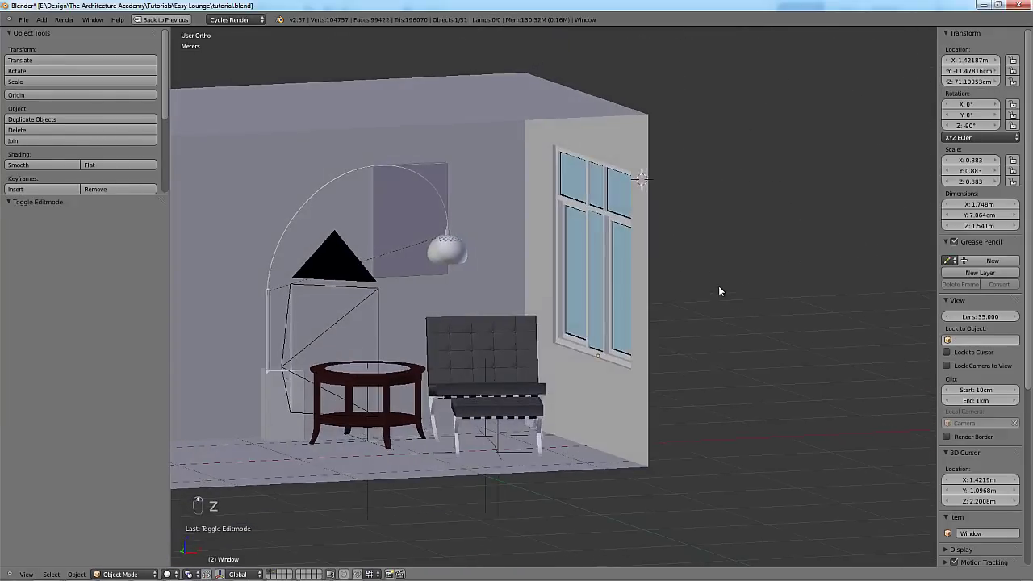
{"action": "key", "text": "KP_0"}
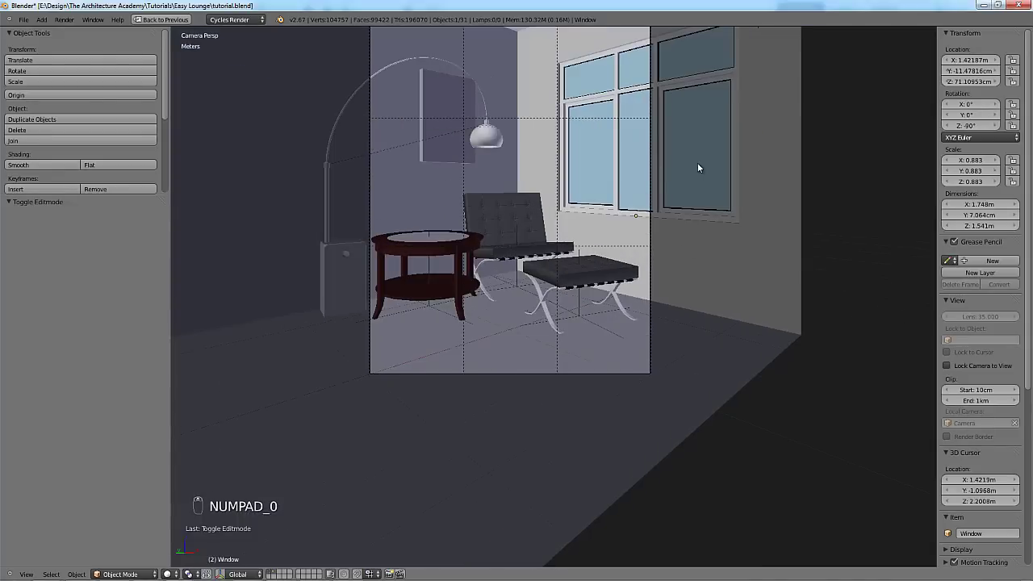
{"action": "key", "text": "ctrl+Up"}
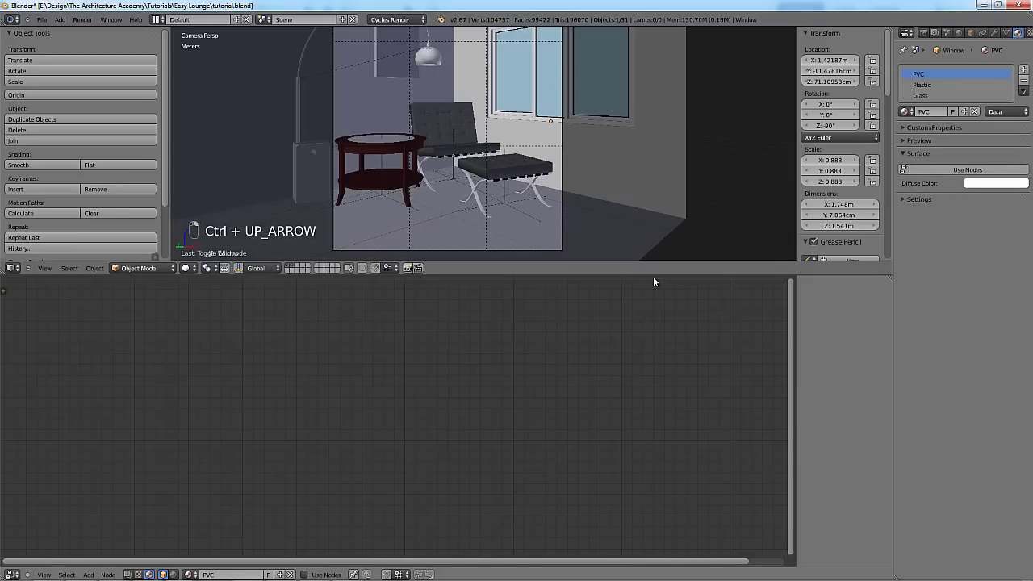
{"action": "left_click_drag", "start_coordinate": [653, 275], "coordinate": [649, 402]}
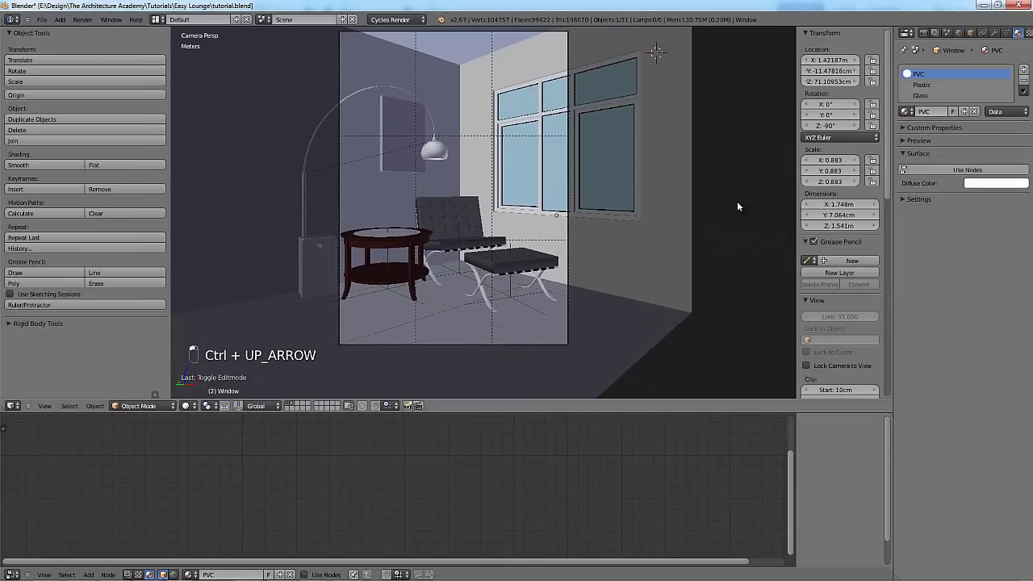
Examine the window's PVC, Plastic and Glass material slots and compare them with the frame and panes.
{"action": "left_click", "coordinate": [929, 85]}
{"action": "left_click", "coordinate": [929, 94]}
{"action": "left_click", "coordinate": [929, 84]}
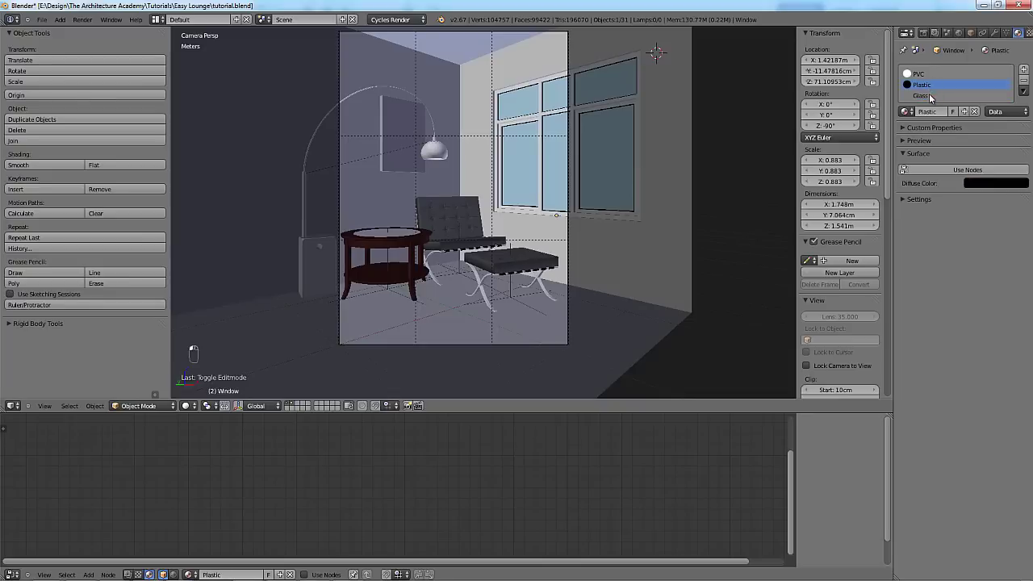
{"action": "left_click", "coordinate": [929, 94]}
{"action": "left_click", "coordinate": [929, 84]}
{"action": "left_click", "coordinate": [929, 73]}
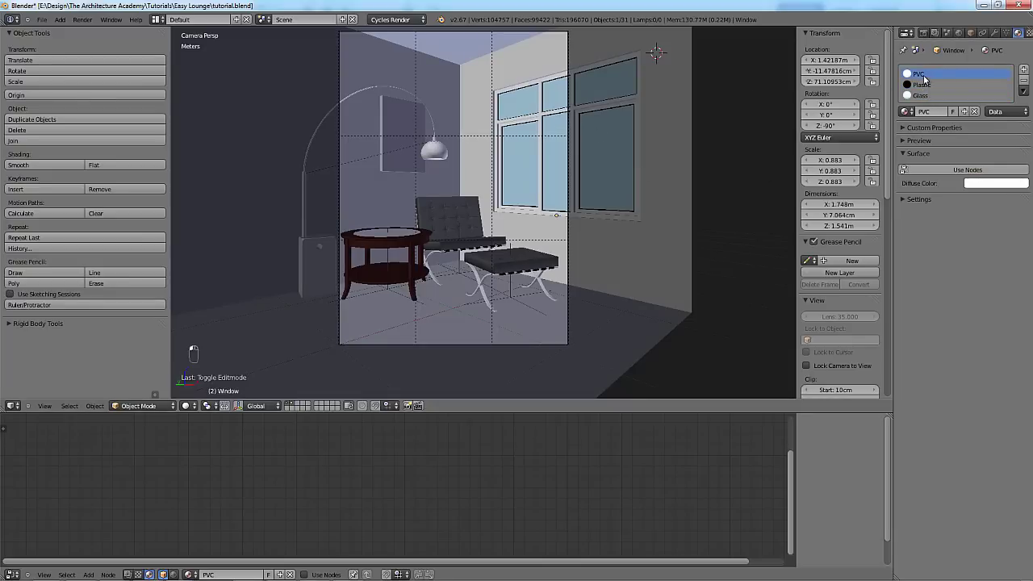
{"action": "left_click", "coordinate": [924, 86]}
{"action": "scroll", "coordinate": [556, 173], "scroll_direction": "up", "scroll_amount": 3}
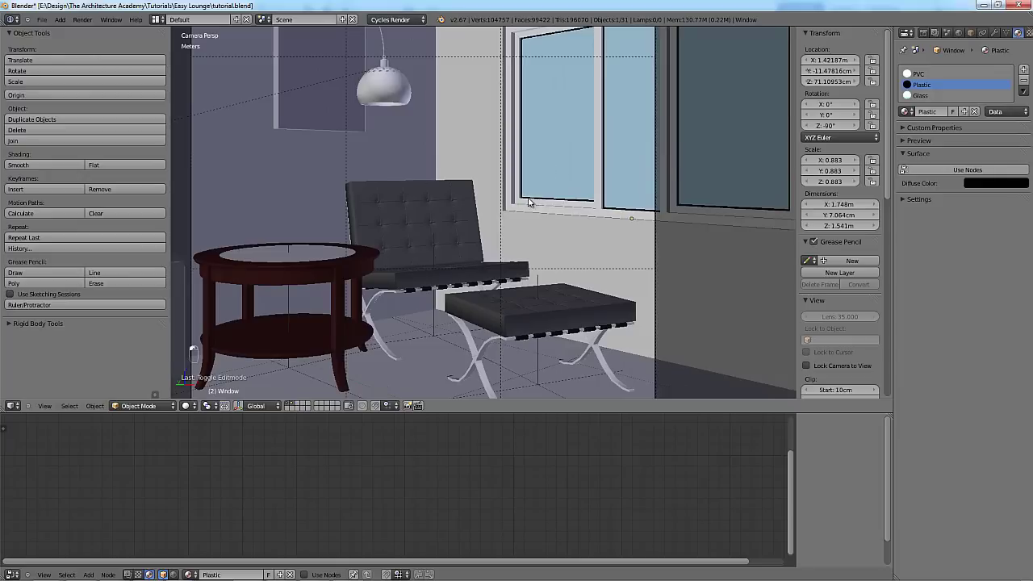
{"action": "key", "text": "z"}
{"action": "key", "text": "z"}
Enable nodes for the window's Glass material and connect a Glass BSDF to the Material Output's Surface.
{"action": "left_click", "coordinate": [921, 95]}
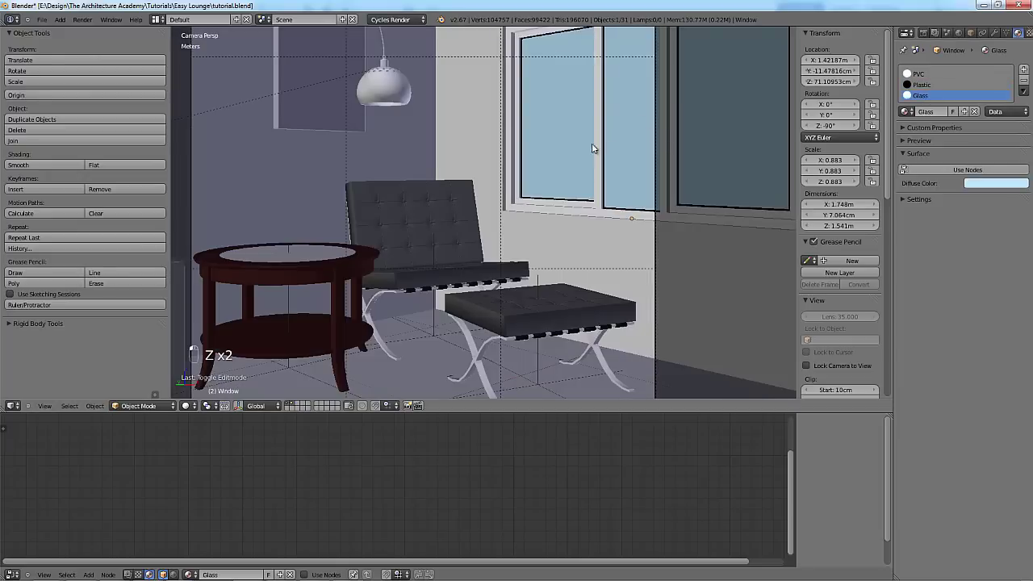
{"action": "scroll", "coordinate": [595, 149], "scroll_direction": "down", "scroll_amount": 3}
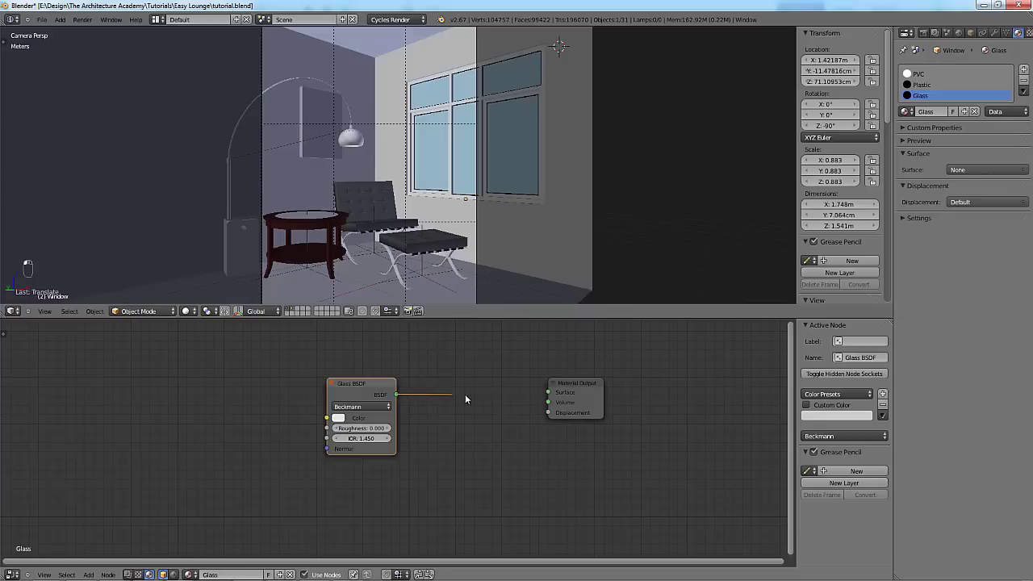
{"action": "left_click_drag", "start_coordinate": [465, 395], "coordinate": [549, 392]}
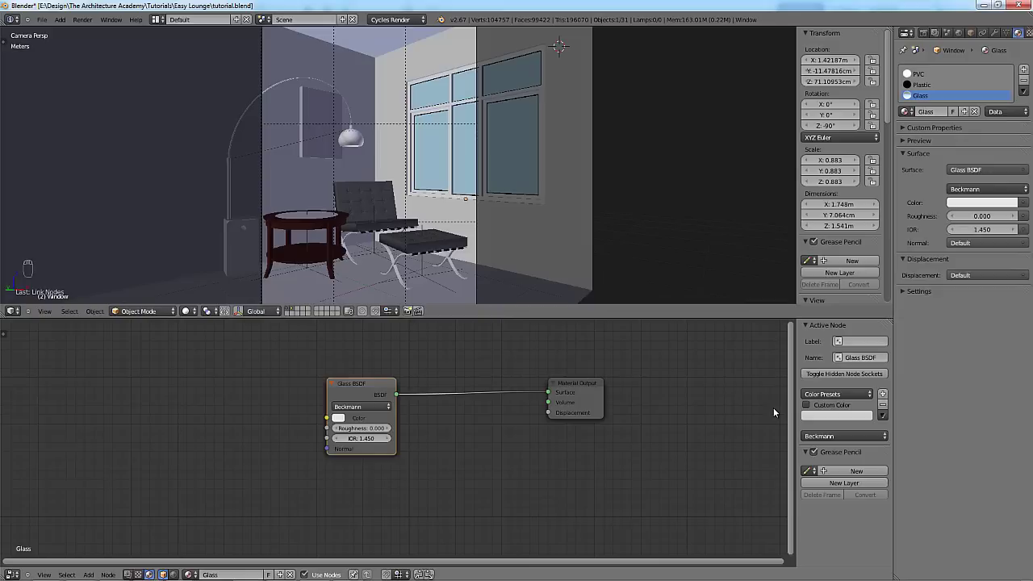
Space the Glass BSDF apart from the Material Output and enlarge the node editor by shrinking the 3D view.
{"action": "key", "text": "g"}
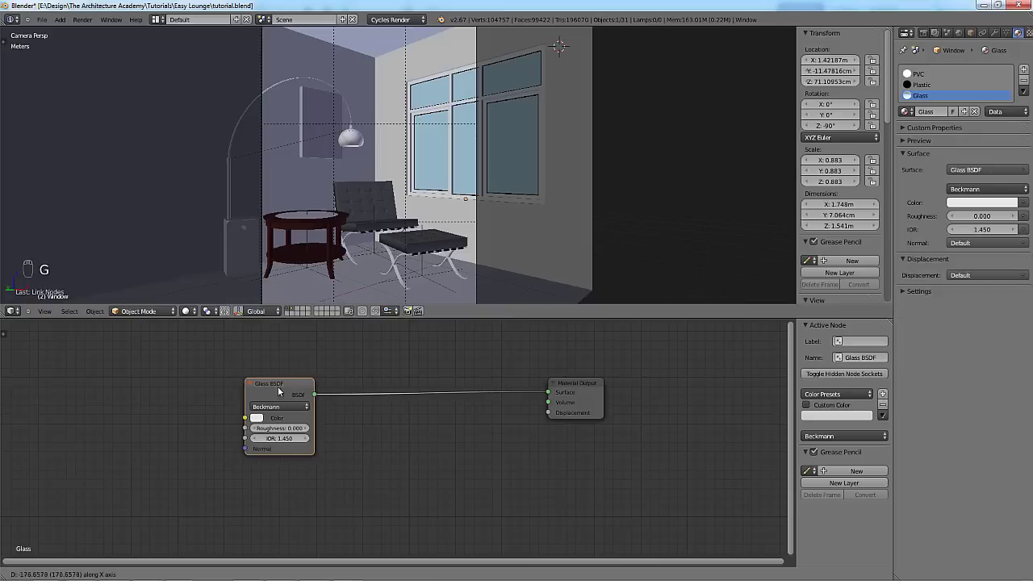
{"action": "left_click", "coordinate": [270, 384]}
{"action": "middle_click_drag", "start_coordinate": [270, 384], "coordinate": [331, 433]}
{"action": "left_click_drag", "start_coordinate": [413, 318], "coordinate": [429, 226]}
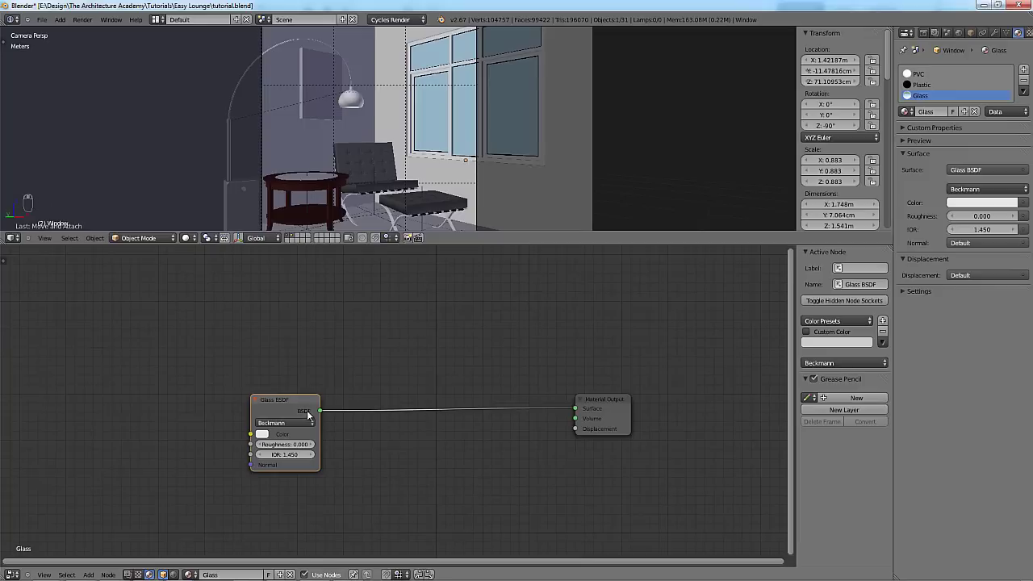
{"action": "key", "text": "g"}
{"action": "left_click", "coordinate": [388, 416]}
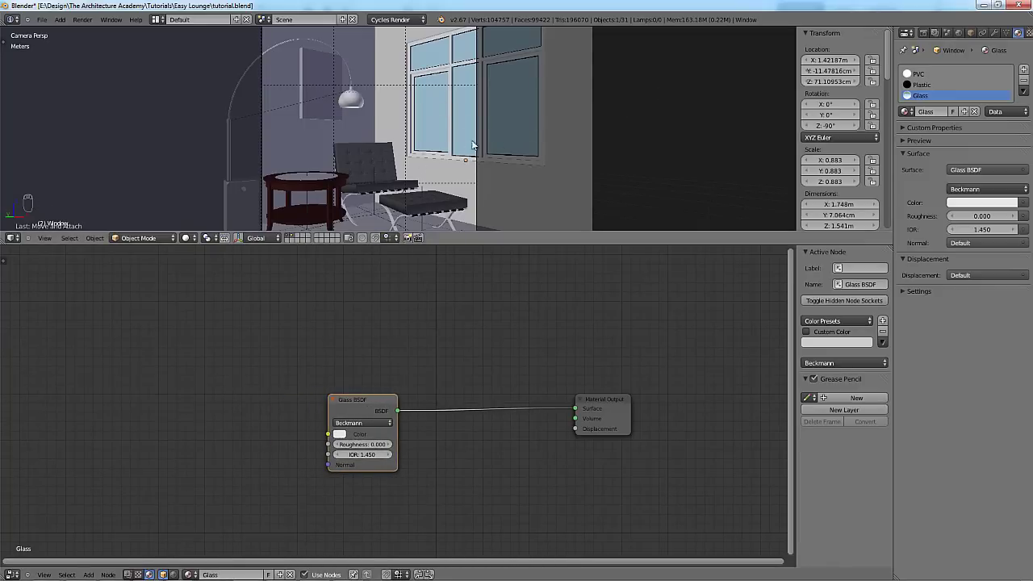
{"action": "scroll", "coordinate": [379, 325], "scroll_direction": "up", "scroll_amount": 3}
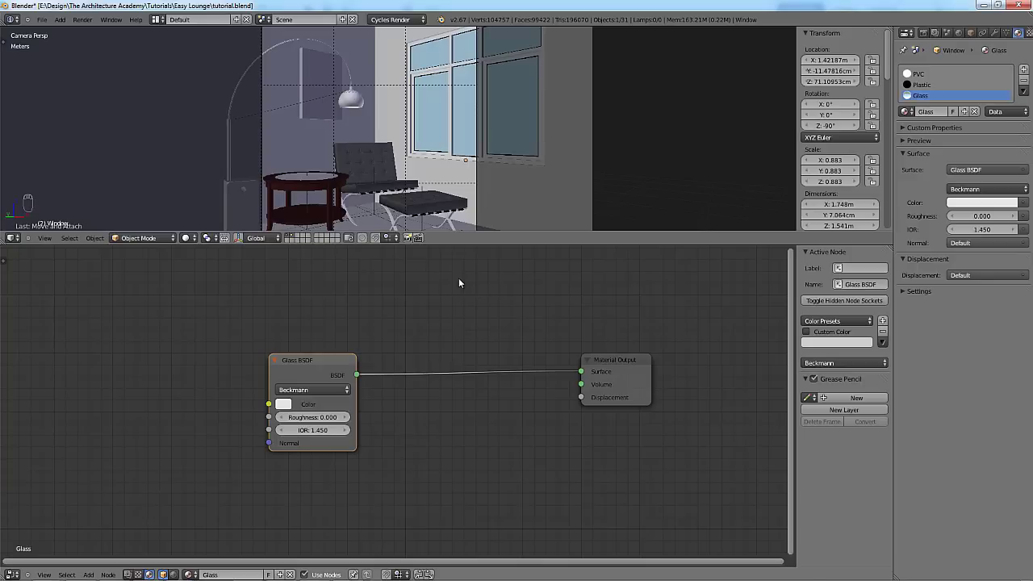
{"action": "scroll", "coordinate": [431, 168], "scroll_direction": "down", "scroll_amount": 4}
{"action": "scroll", "coordinate": [431, 168], "scroll_direction": "up", "scroll_amount": 4}
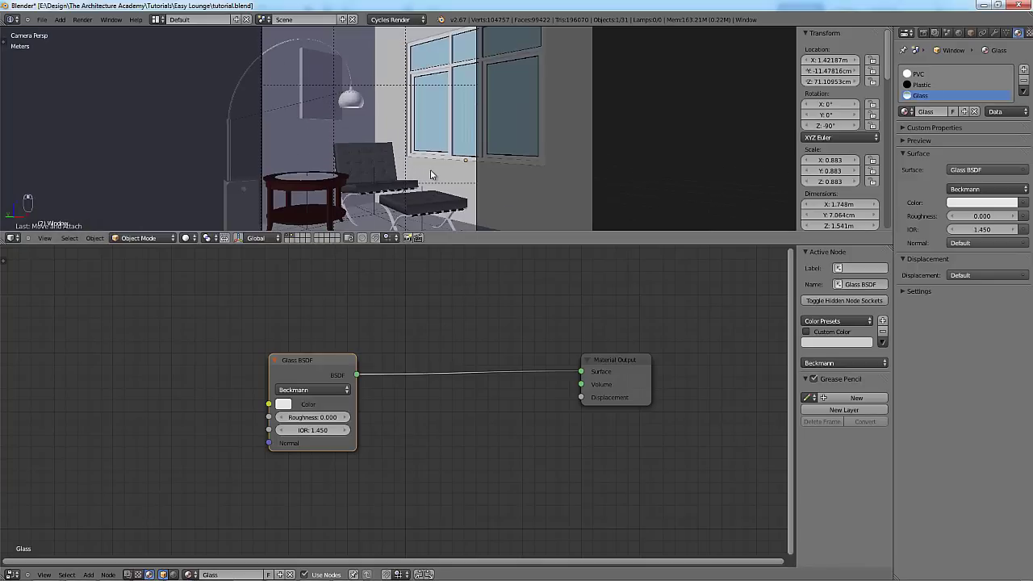
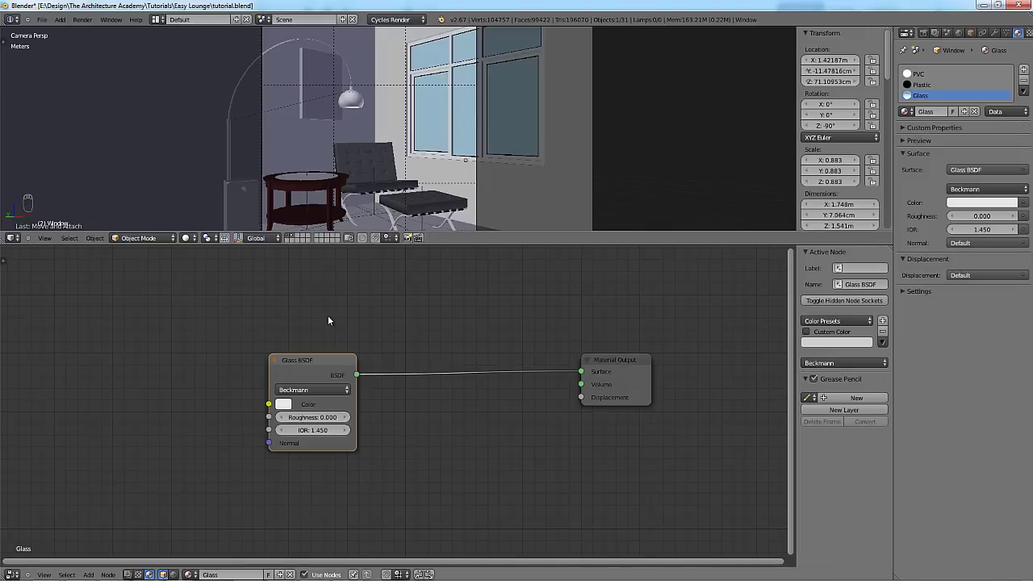
Add a Transparent BSDF node directly below the Glass BSDF.
{"action": "scroll", "coordinate": [356, 358], "scroll_direction": "down", "scroll_amount": 2}
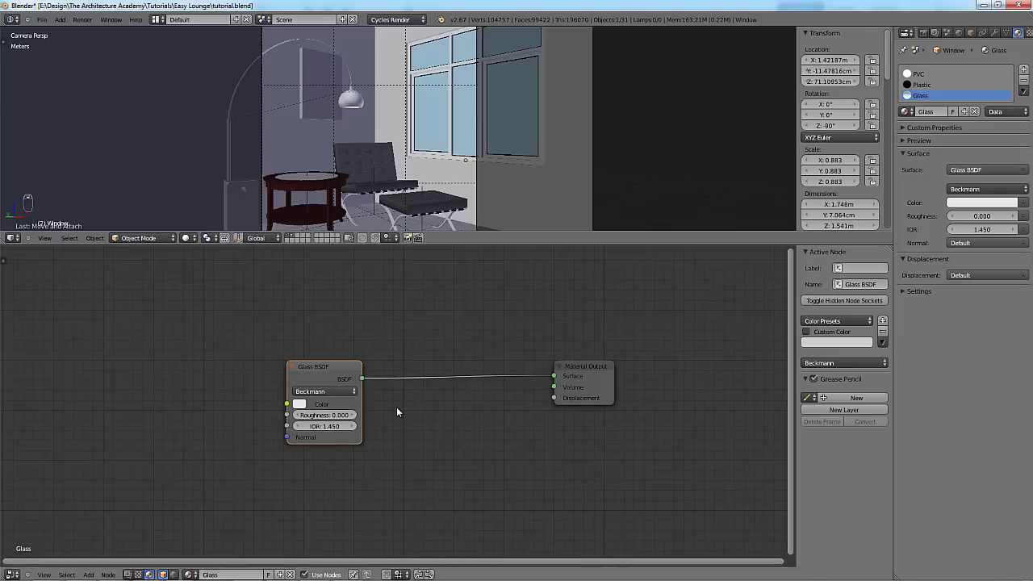
{"action": "middle_click_drag", "start_coordinate": [397, 412], "coordinate": [367, 414]}
{"action": "key", "text": "shift+a"}
{"action": "mouse_move", "coordinate": [315, 470]}
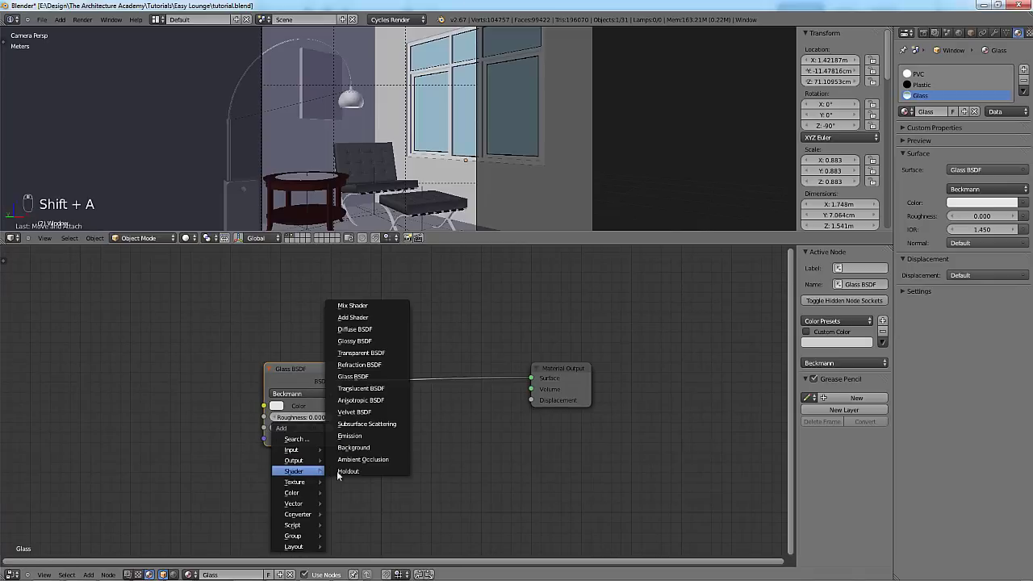
{"action": "left_click", "coordinate": [385, 355]}
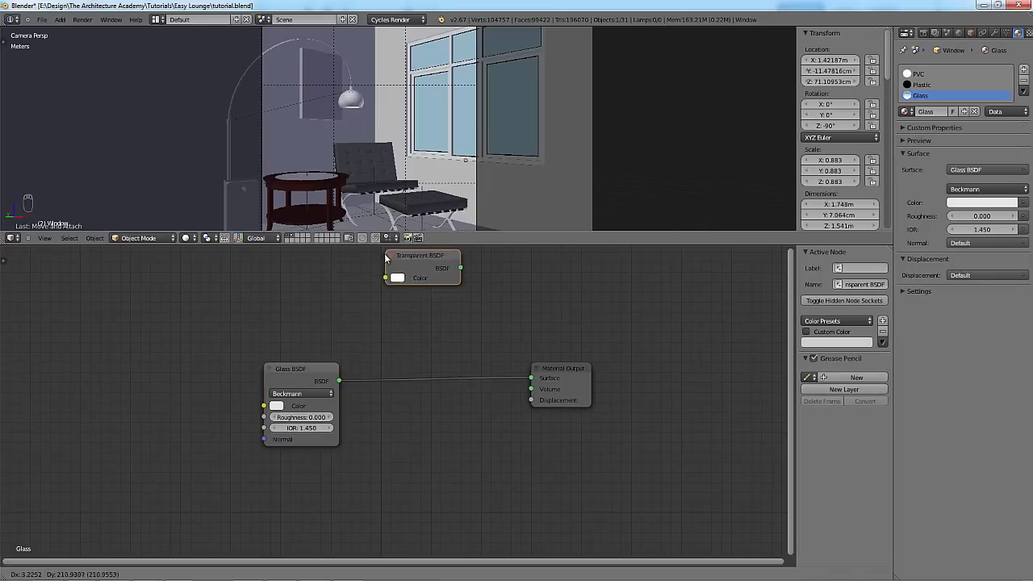
{"action": "left_click", "coordinate": [263, 456]}
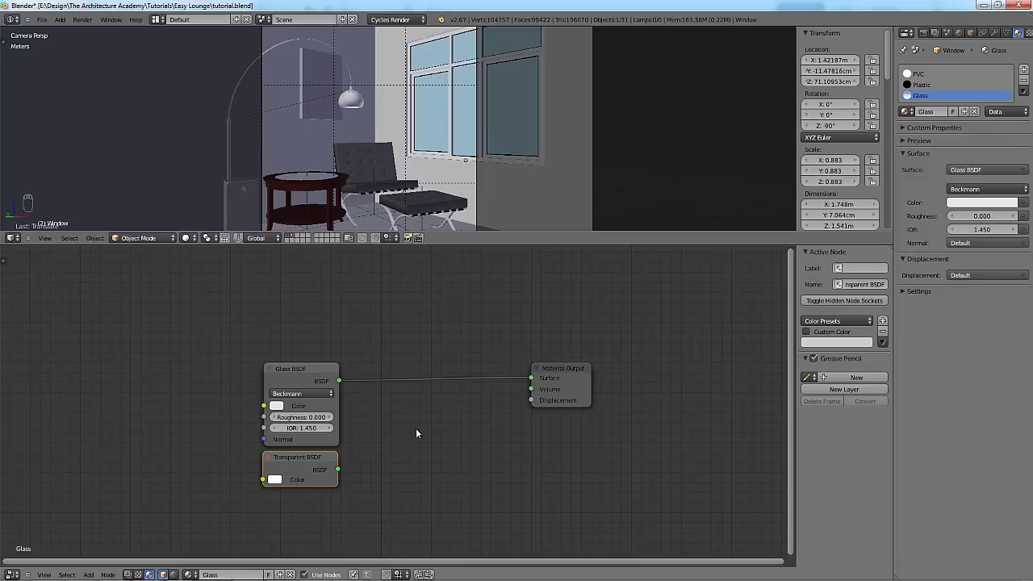
Insert a Mix Shader between the Glass BSDF and Material Output, with the Transparent BSDF as its second shader.
{"action": "key", "text": "shift+a"}
{"action": "mouse_move", "coordinate": [418, 402]}
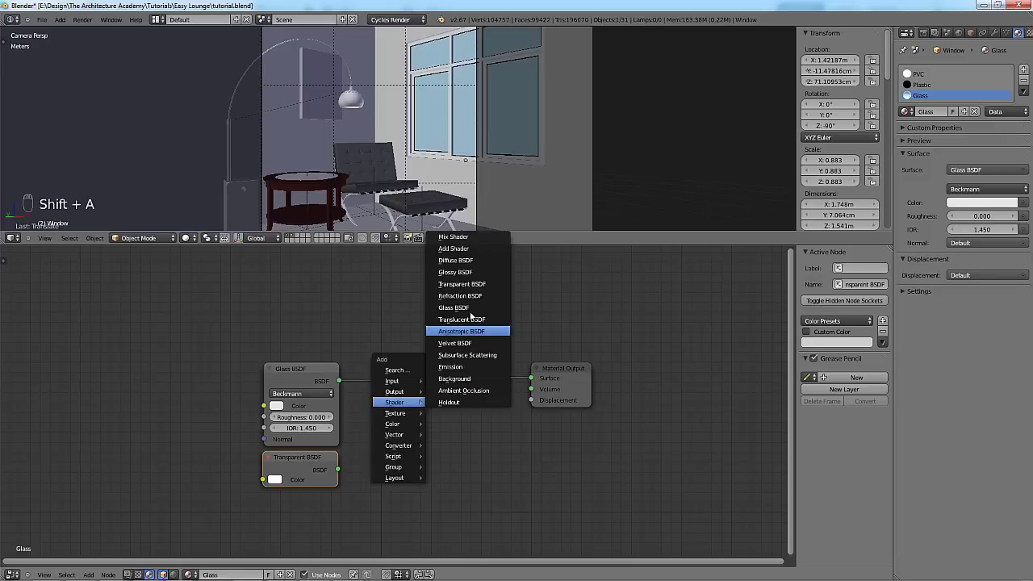
{"action": "left_click", "coordinate": [456, 236]}
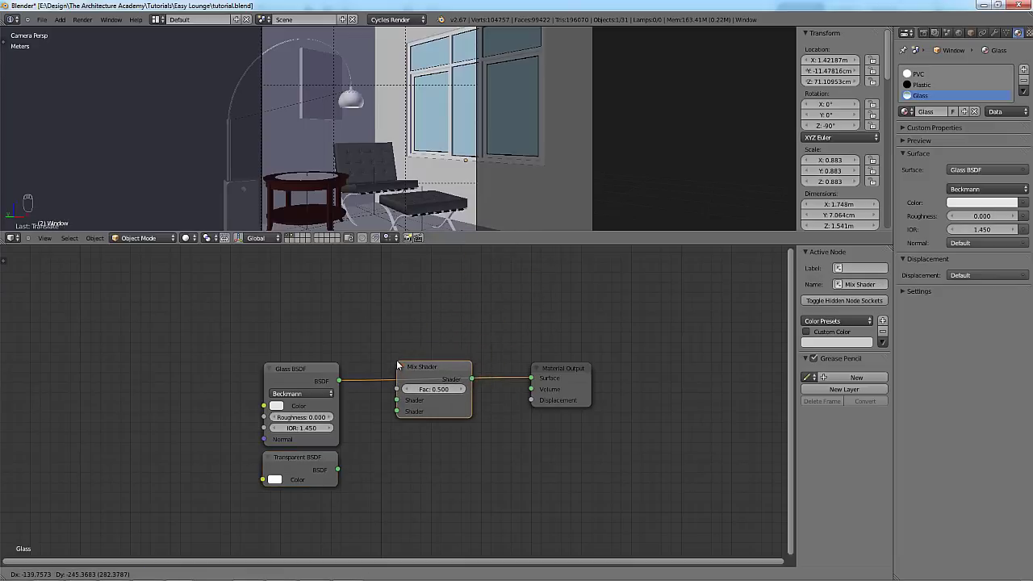
{"action": "left_click", "coordinate": [394, 365]}
{"action": "left_click_drag", "start_coordinate": [400, 418], "coordinate": [401, 409]}
{"action": "middle_click_drag", "start_coordinate": [400, 409], "coordinate": [417, 438]}
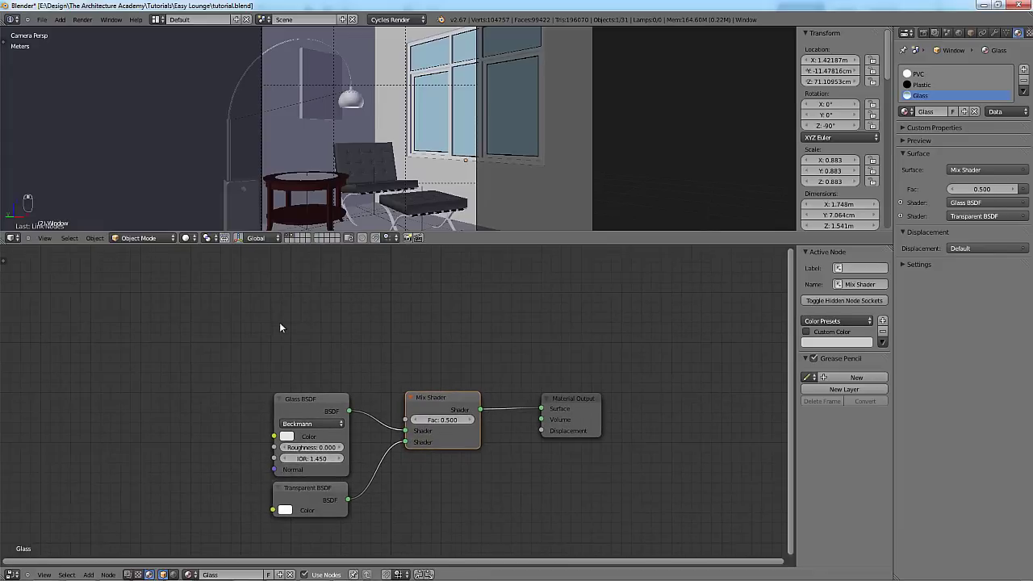
Add a Light Path node above the Glass BSDF and connect its Is Shadow Ray output to the Mix Shader's Fac.
{"action": "key", "text": "shift+a"}
{"action": "mouse_move", "coordinate": [278, 294]}
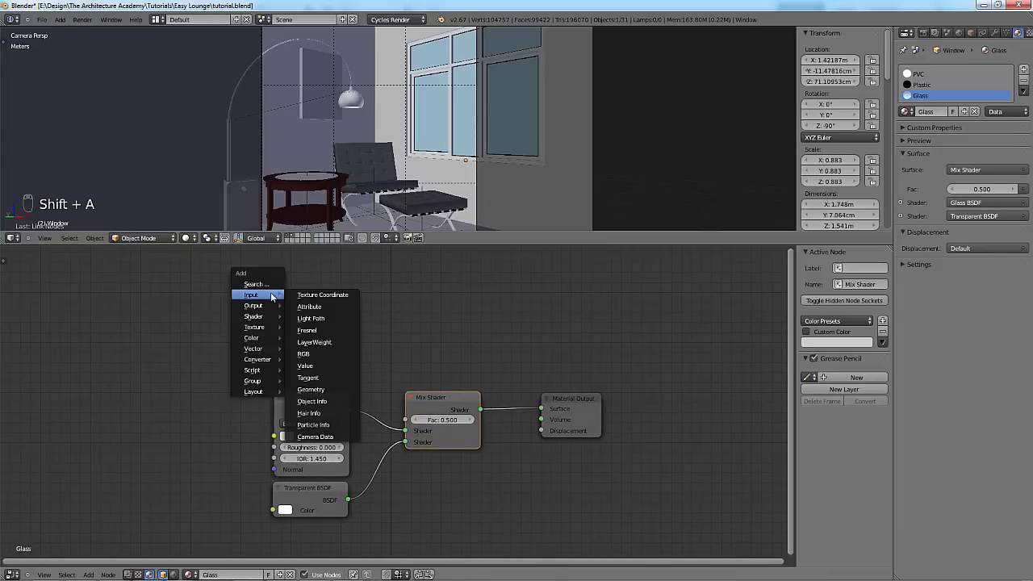
{"action": "left_click", "coordinate": [331, 319]}
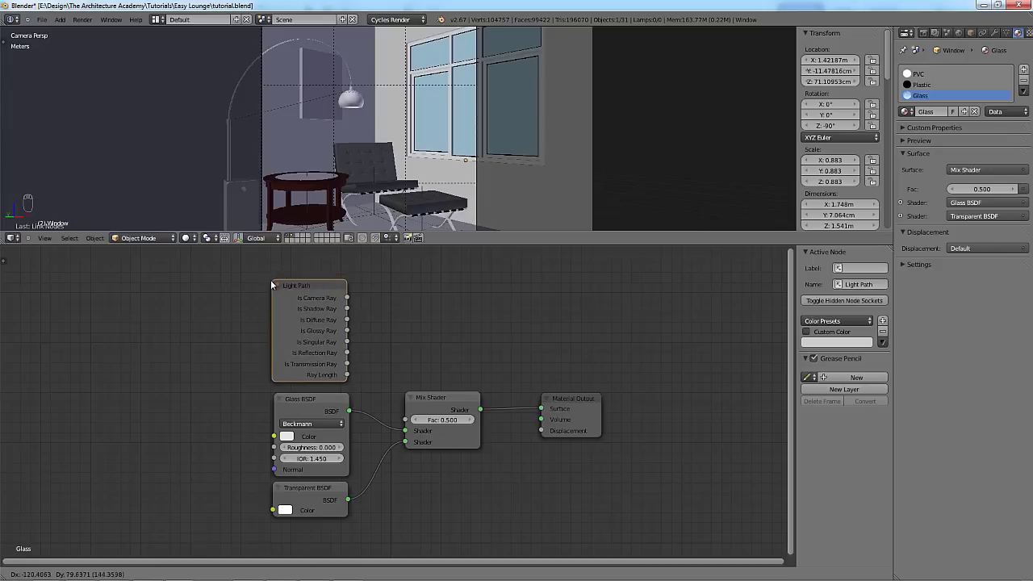
{"action": "left_click", "coordinate": [273, 284]}
{"action": "middle_click_drag", "start_coordinate": [369, 339], "coordinate": [337, 327]}
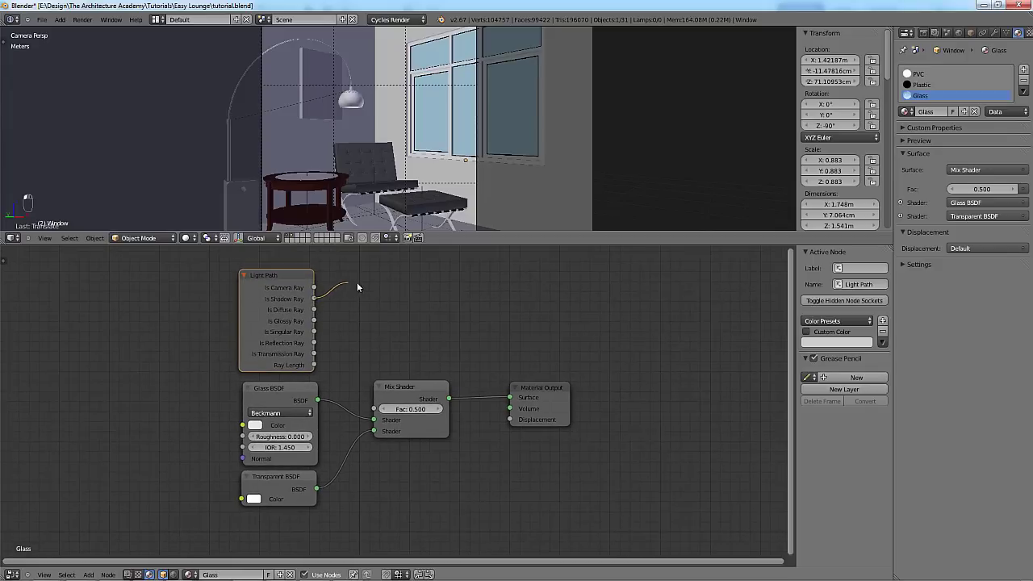
{"action": "left_click_drag", "start_coordinate": [385, 306], "coordinate": [378, 406]}
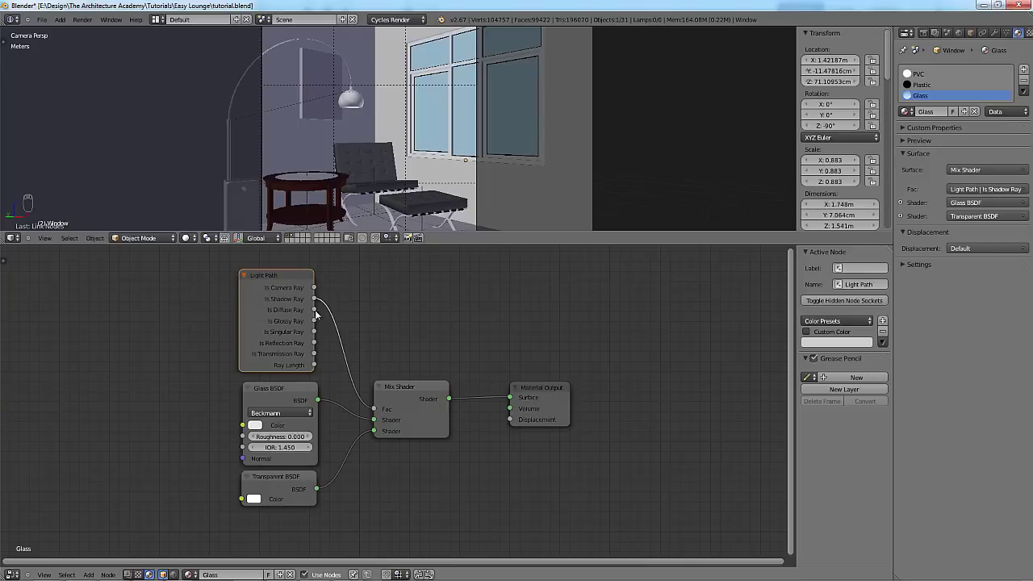
{"action": "key", "text": "g"}
{"action": "left_click", "coordinate": [293, 308]}
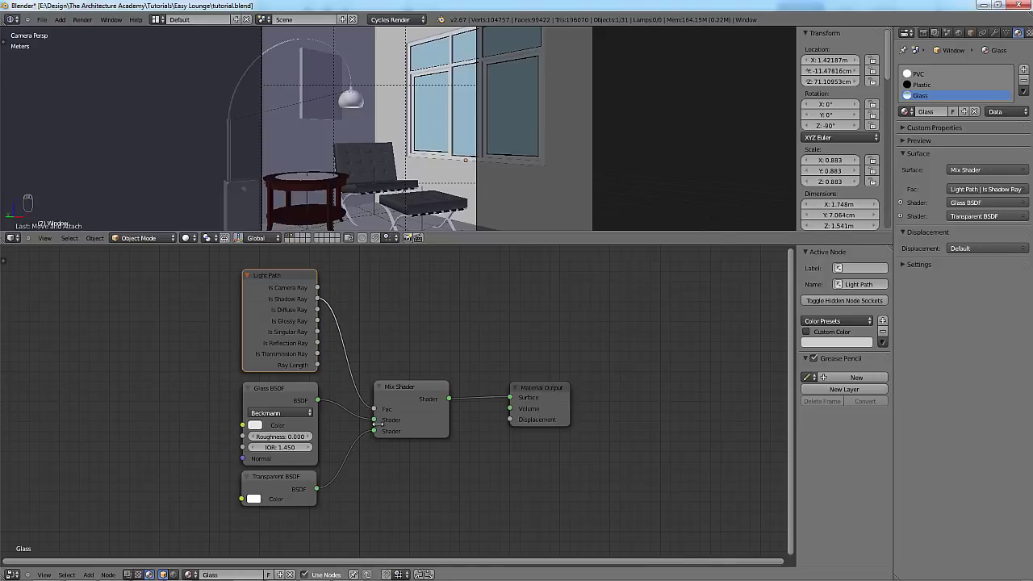
Move the Material Output farther from the Mix Shader to leave room for another node between them.
{"action": "right_click", "coordinate": [273, 480]}
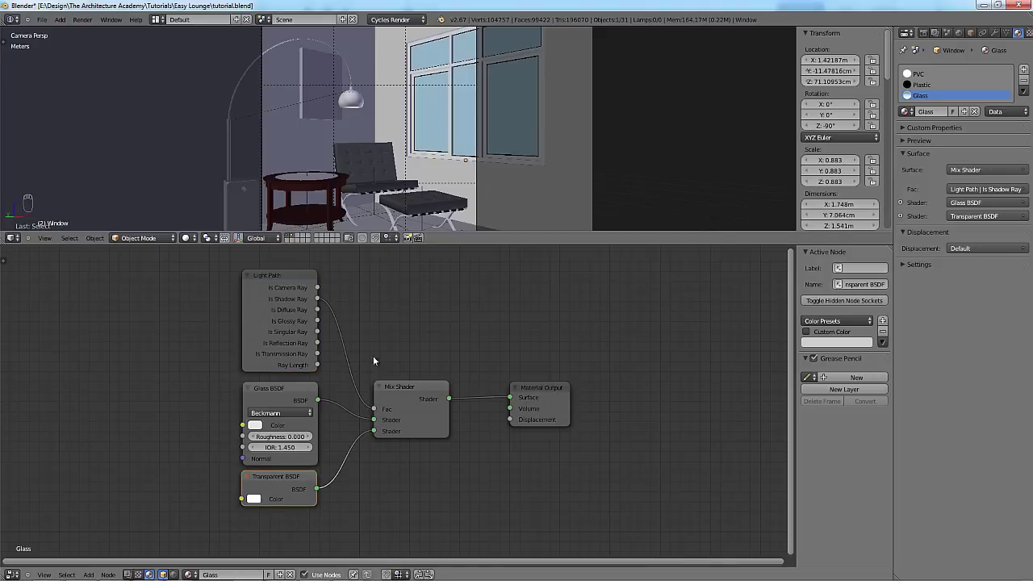
{"action": "right_click", "coordinate": [557, 418]}
{"action": "key", "text": "g"}
{"action": "left_click", "coordinate": [640, 419]}
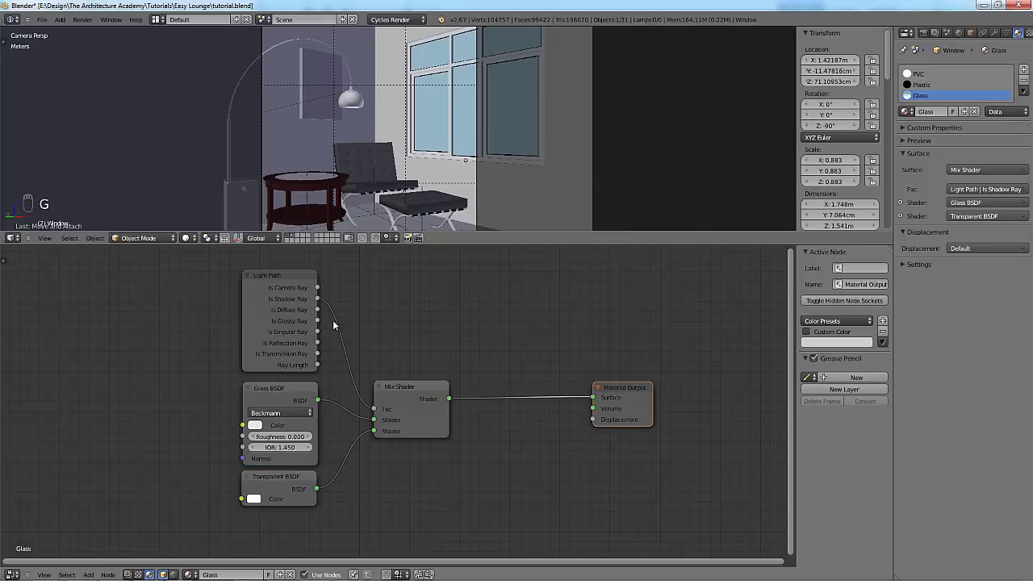
{"action": "right_click", "coordinate": [276, 404]}
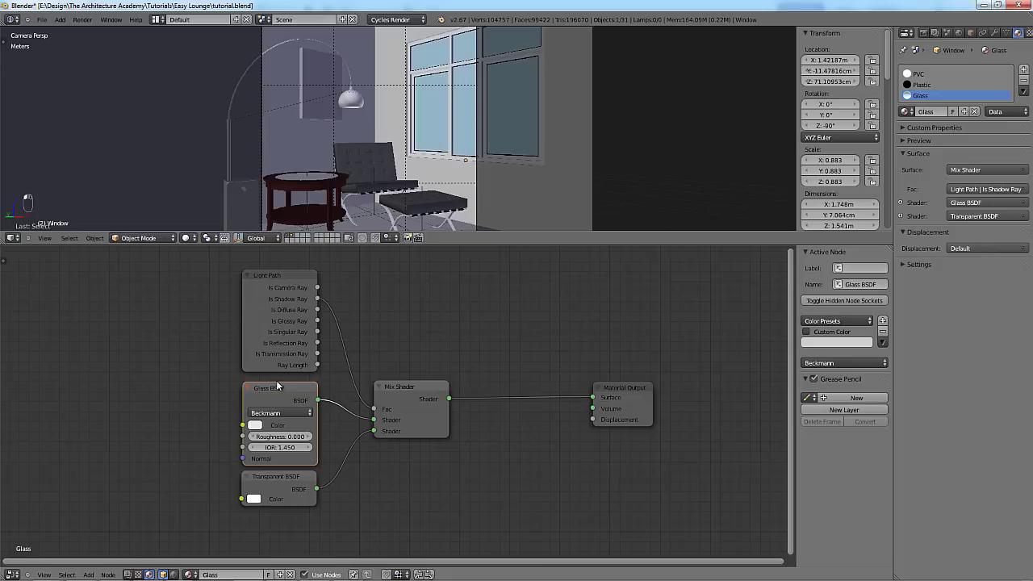
{"action": "left_click_drag", "start_coordinate": [275, 384], "coordinate": [275, 383]}
Duplicate the Mix Shader into the link before the Material Output and connect Is Diffuse Ray to the copy's Fac.
{"action": "right_click", "coordinate": [405, 397]}
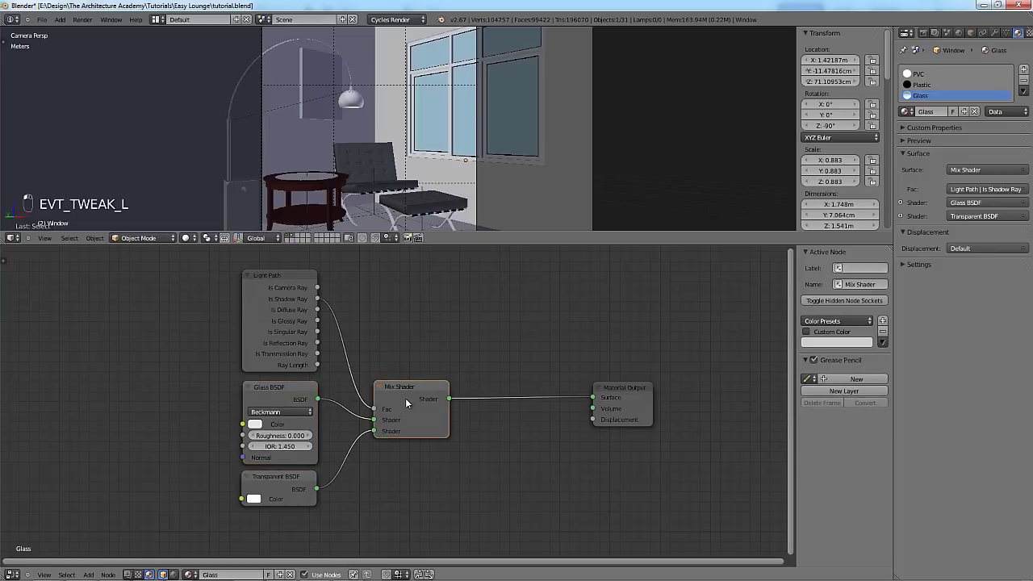
{"action": "key", "text": "shift+d"}
{"action": "left_click", "coordinate": [522, 407]}
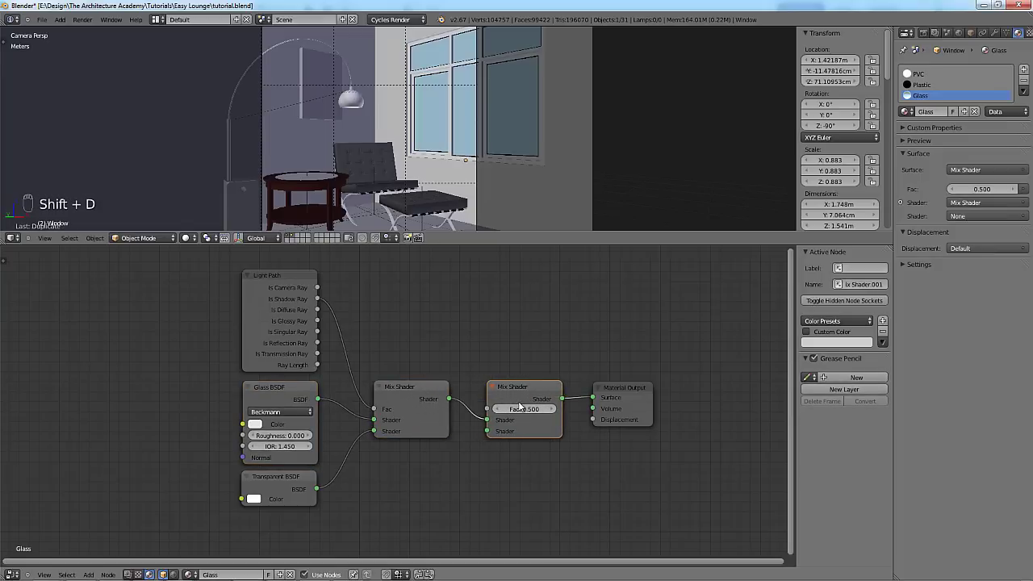
{"action": "left_click_drag", "start_coordinate": [316, 310], "coordinate": [487, 406]}
Raise the second Mix Shader and the Material Output slightly above the first Mix Shader.
{"action": "right_click", "coordinate": [505, 396]}
{"action": "key", "text": "g"}
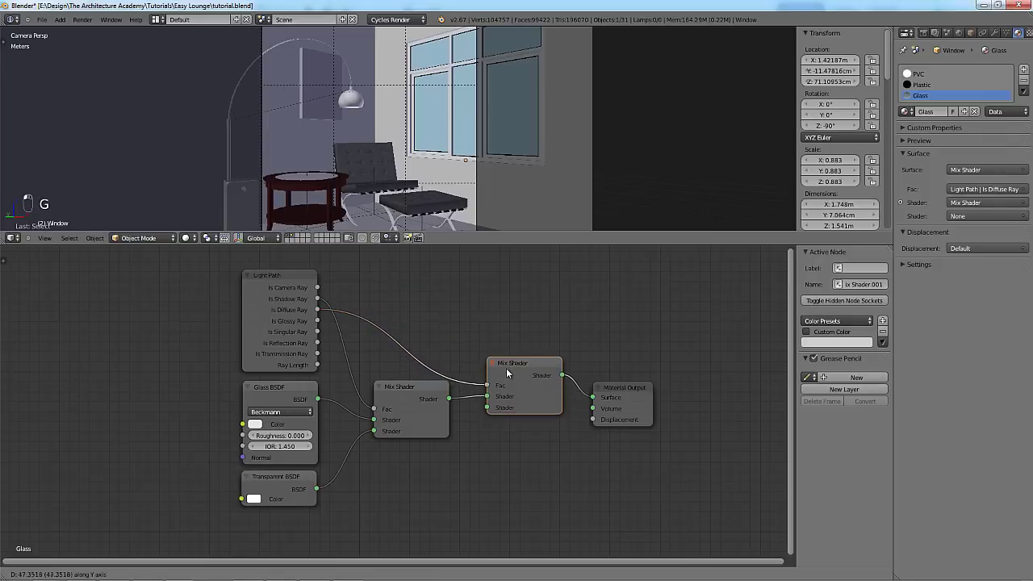
{"action": "left_click", "coordinate": [506, 368]}
{"action": "right_click", "coordinate": [623, 389]}
{"action": "key", "text": "g"}
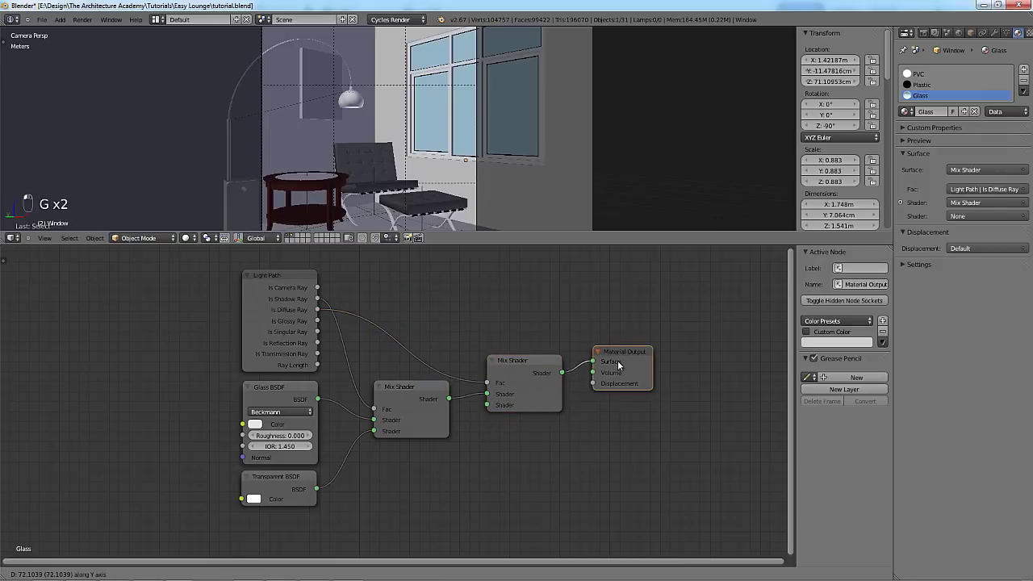
{"action": "left_click", "coordinate": [618, 363]}
Nudge the first Mix Shader toward the second one and bring the Material Output closer to the second Mix Shader.
{"action": "right_click", "coordinate": [300, 320]}
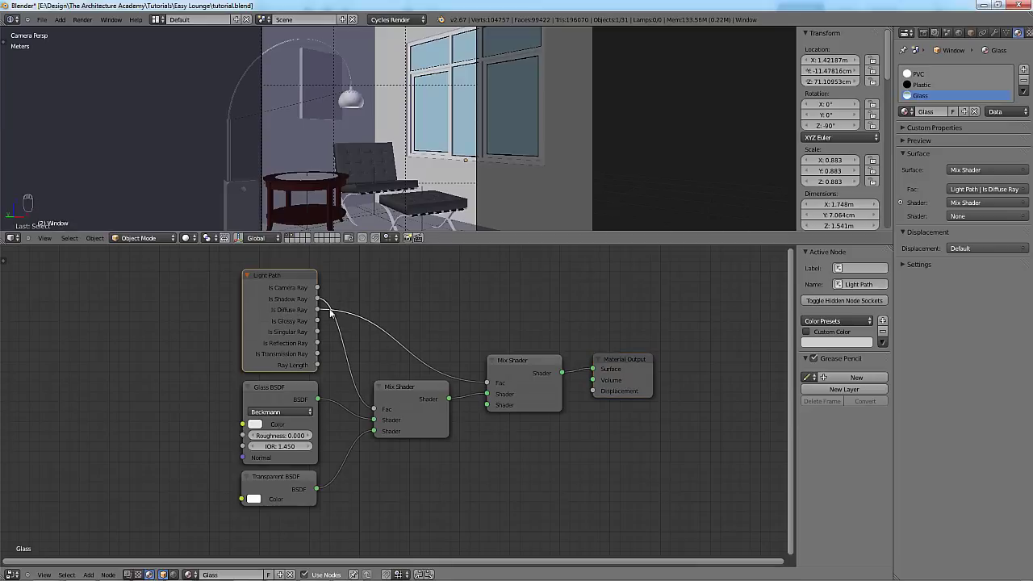
{"action": "left_click_drag", "start_coordinate": [410, 396], "coordinate": [417, 398]}
{"action": "right_click", "coordinate": [272, 406]}
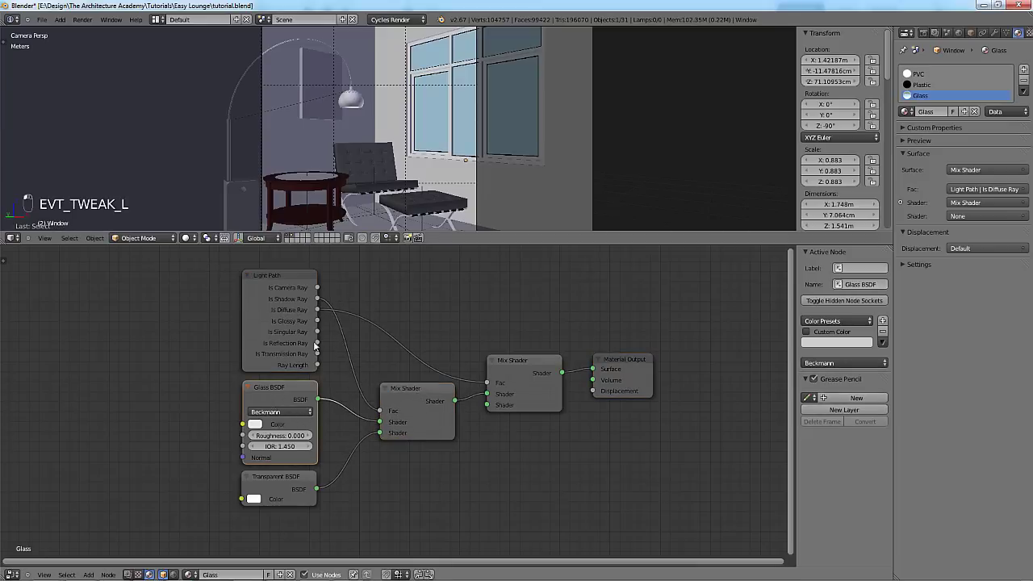
{"action": "left_click_drag", "start_coordinate": [320, 301], "coordinate": [318, 309]}
{"action": "right_click", "coordinate": [487, 397]}
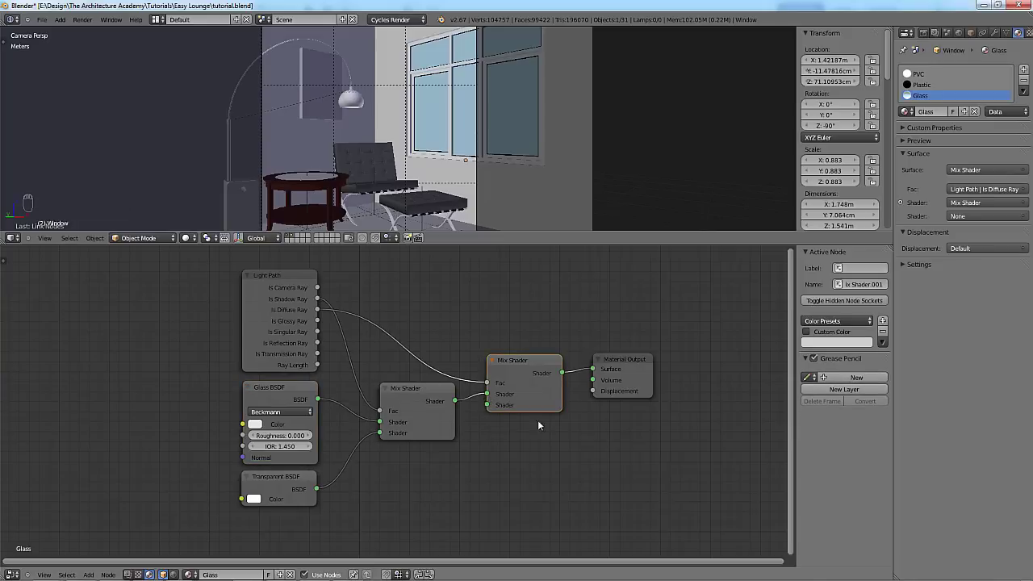
{"action": "right_click", "coordinate": [623, 377]}
{"action": "key", "text": "g"}
{"action": "left_click", "coordinate": [608, 381]}
{"action": "key", "text": "g"}
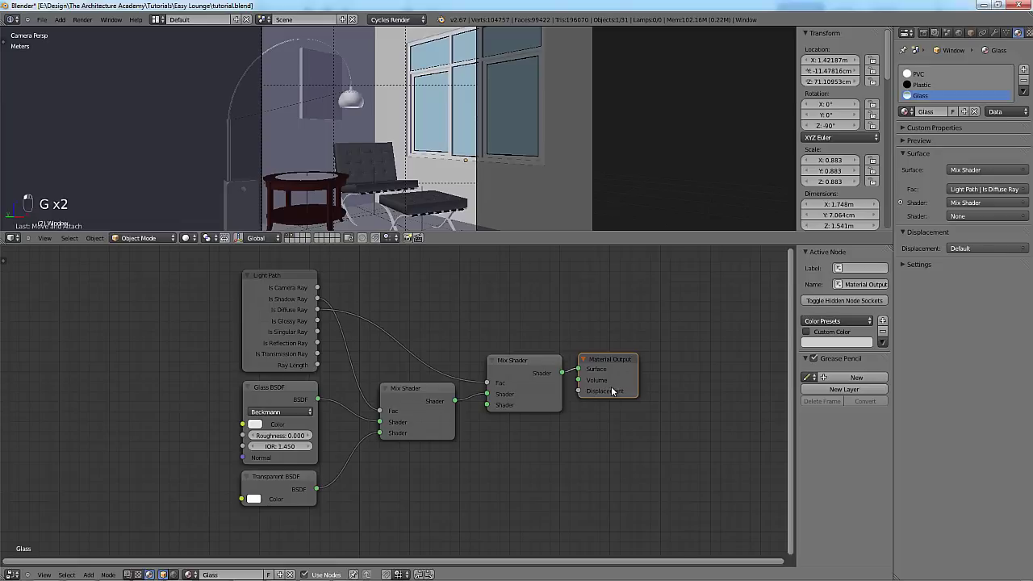
{"action": "key", "text": "a"}
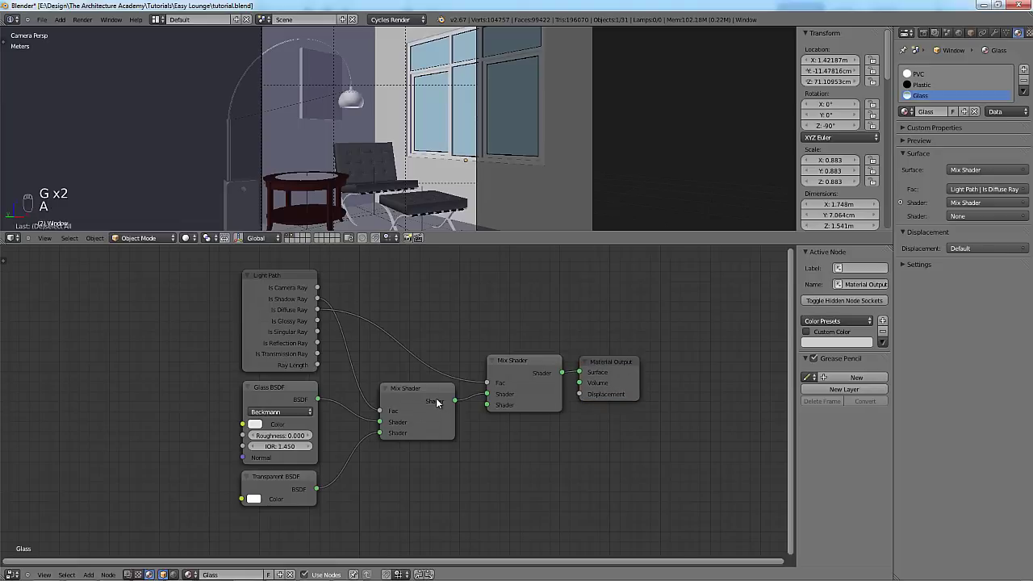
Adjust the vertical placement of the second Mix Shader and Material Output together, and nudge the Material Output level with that Mix Shader.
{"action": "scroll", "coordinate": [436, 402], "scroll_direction": "up", "scroll_amount": 2}
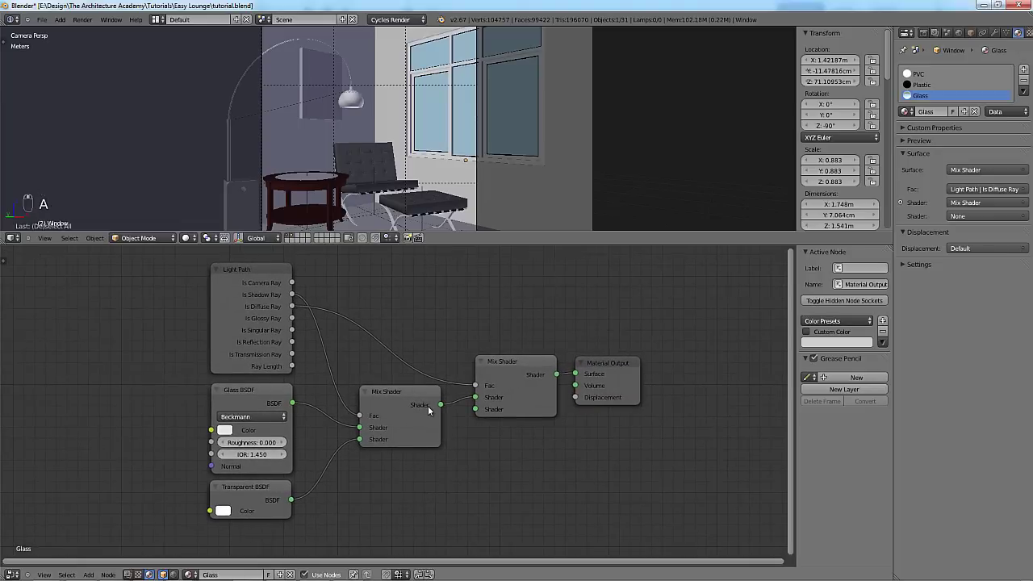
{"action": "right_click", "coordinate": [514, 409]}
{"action": "right_click", "coordinate": [626, 395], "text": "shift"}
{"action": "key", "text": "g"}
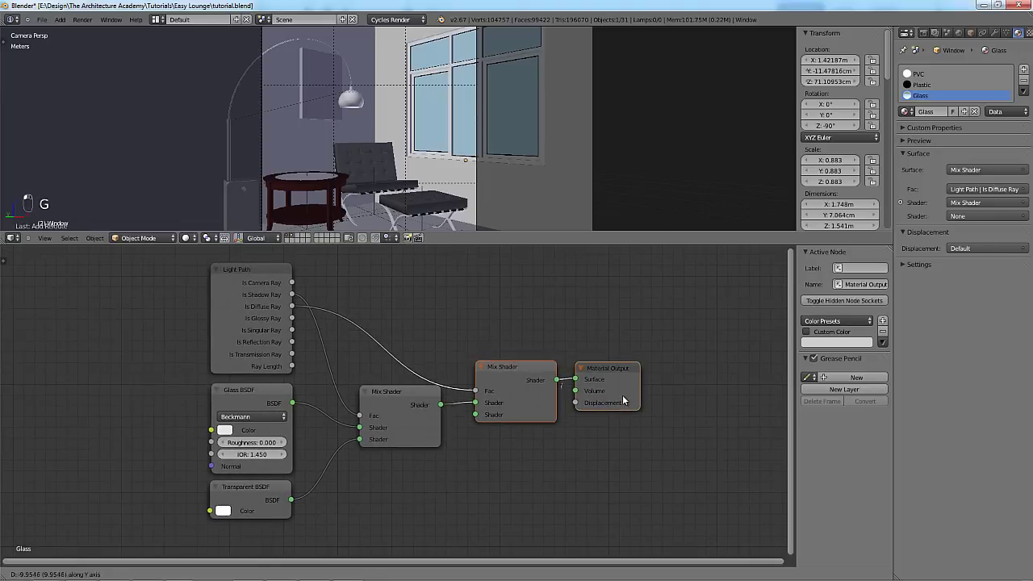
{"action": "left_click", "coordinate": [623, 400]}
{"action": "key", "text": "g"}
{"action": "left_click", "coordinate": [587, 404]}
{"action": "key", "text": "a"}
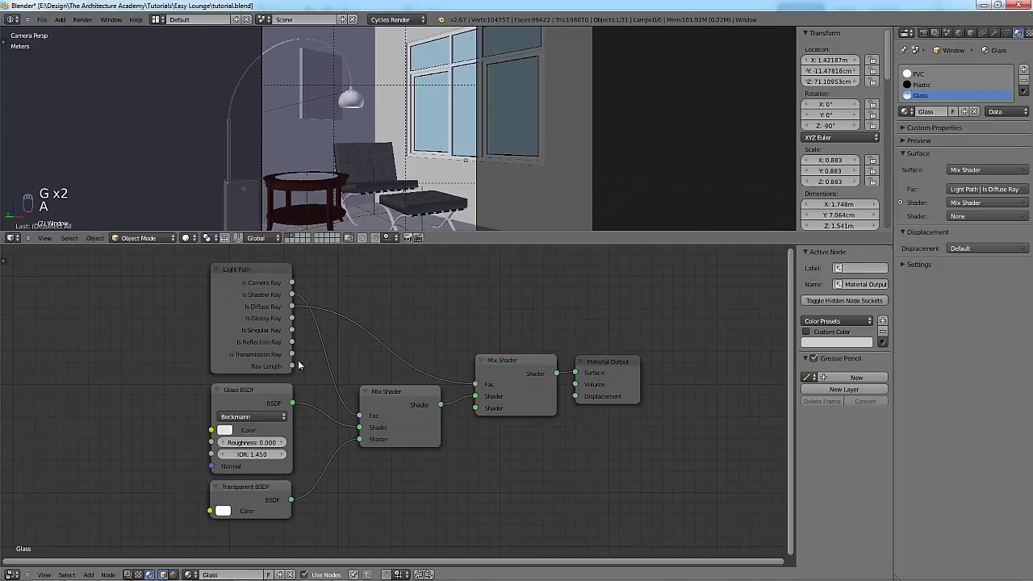
{"action": "right_click", "coordinate": [616, 377]}
{"action": "key", "text": "g"}
{"action": "left_click", "coordinate": [619, 379]}
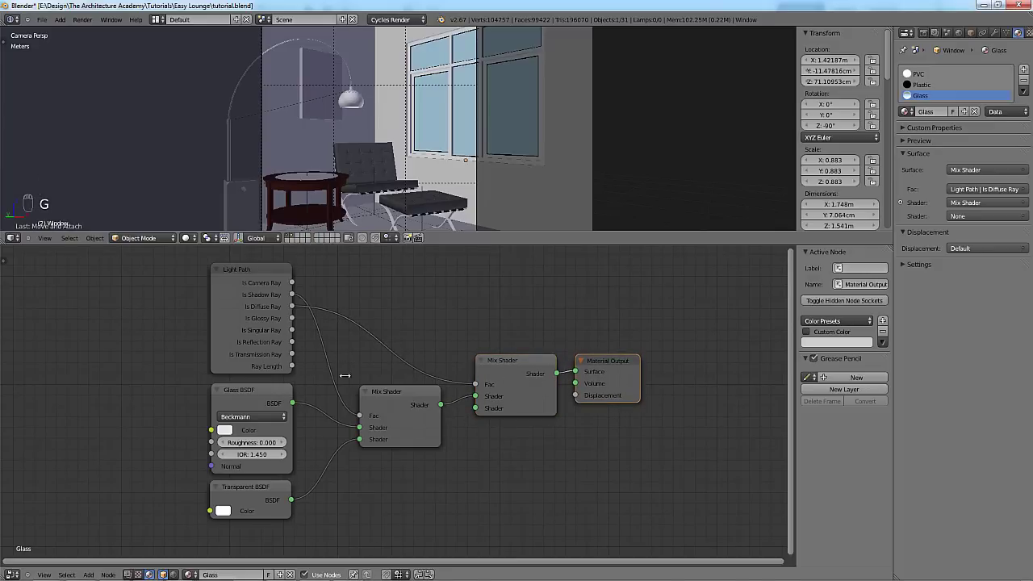
{"action": "right_click", "coordinate": [230, 391]}
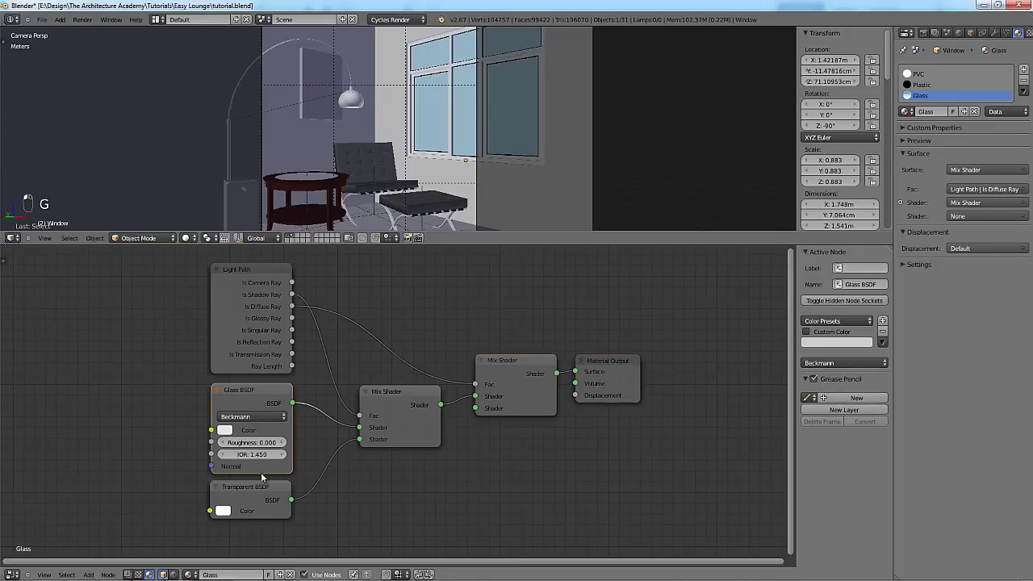
{"action": "right_click", "coordinate": [260, 272]}
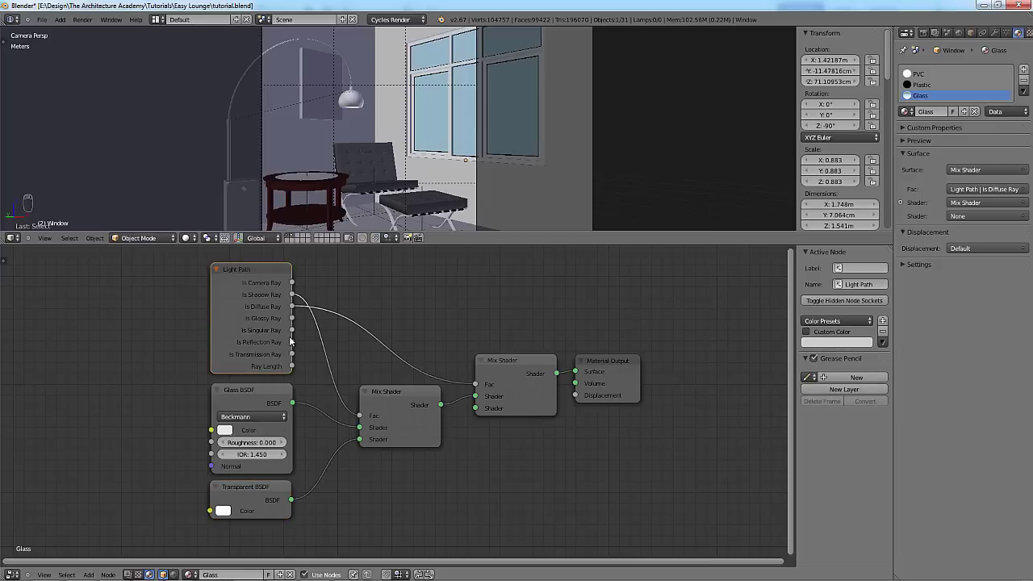
{"action": "key", "text": "a"}
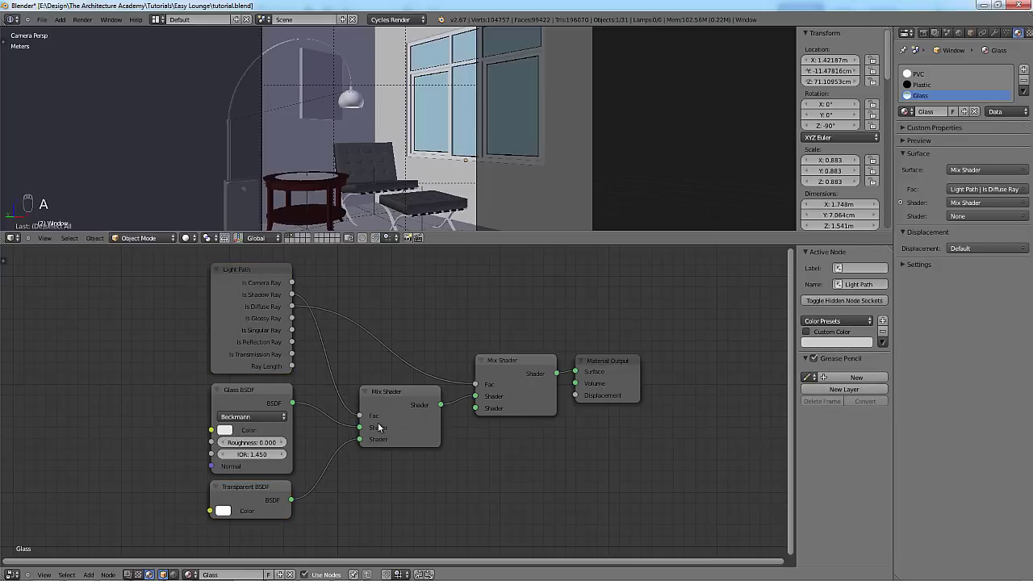
{"action": "right_click", "coordinate": [251, 488]}
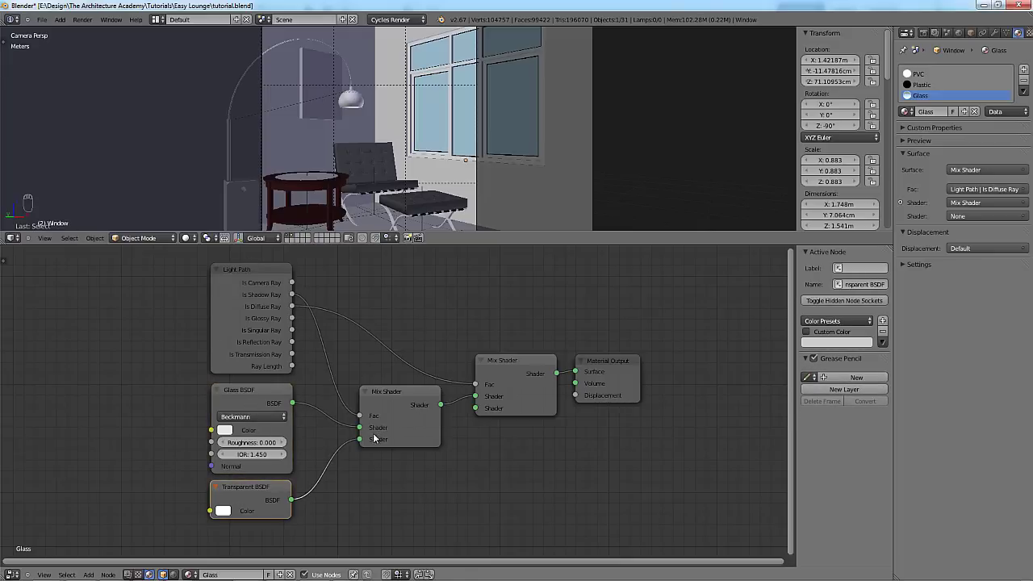
{"action": "right_click", "coordinate": [266, 388]}
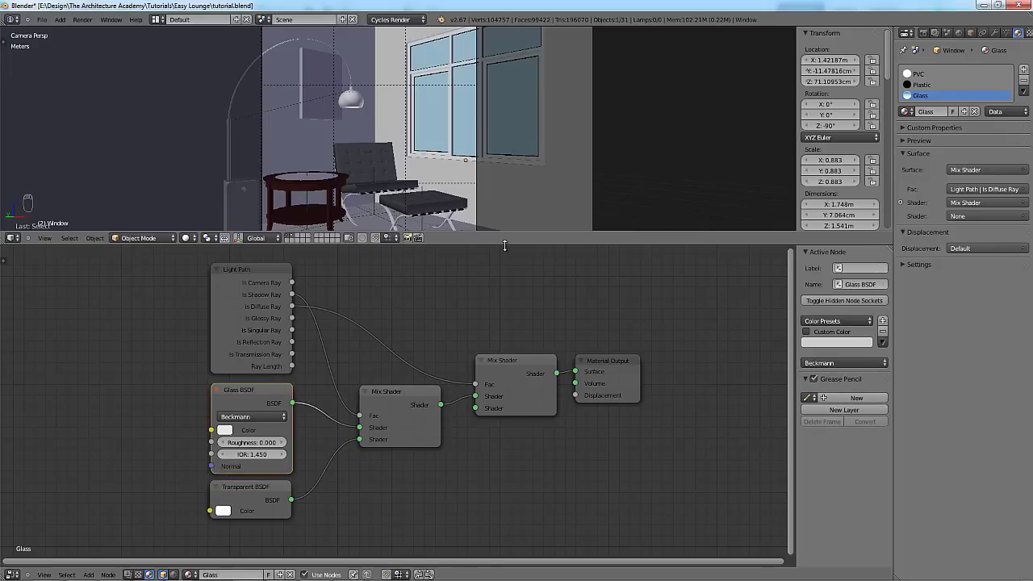
Enlarge the 3D viewport by shrinking the node editor, and save the file.
{"action": "left_click_drag", "start_coordinate": [505, 244], "coordinate": [535, 375]}
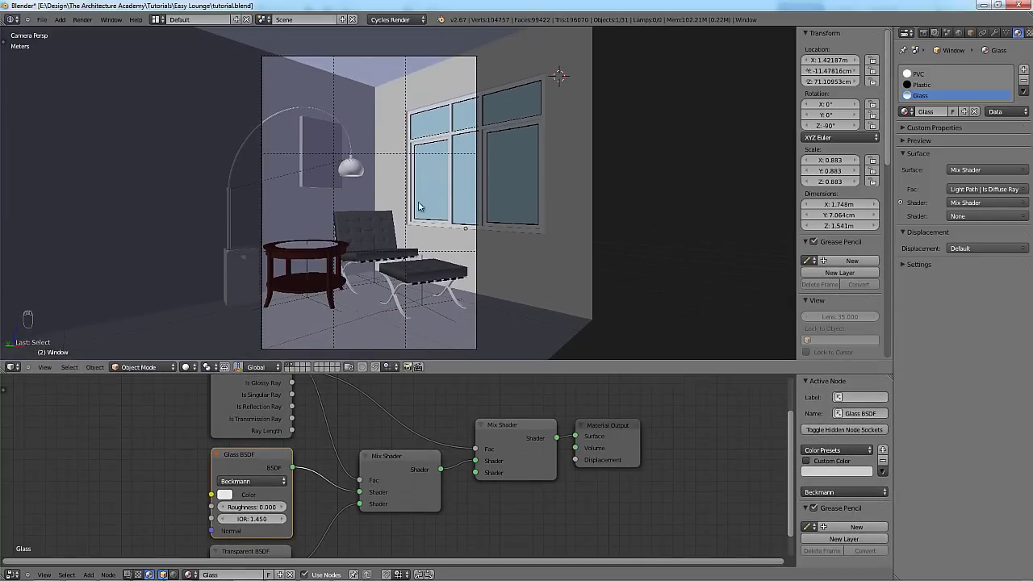
{"action": "key", "text": "z"}
{"action": "key", "text": "z"}
{"action": "key", "text": "ctrl+s"}
Preview the window glass through the camera in Rendered shading, and return the viewport to Solid shading.
{"action": "left_click", "coordinate": [198, 367]}
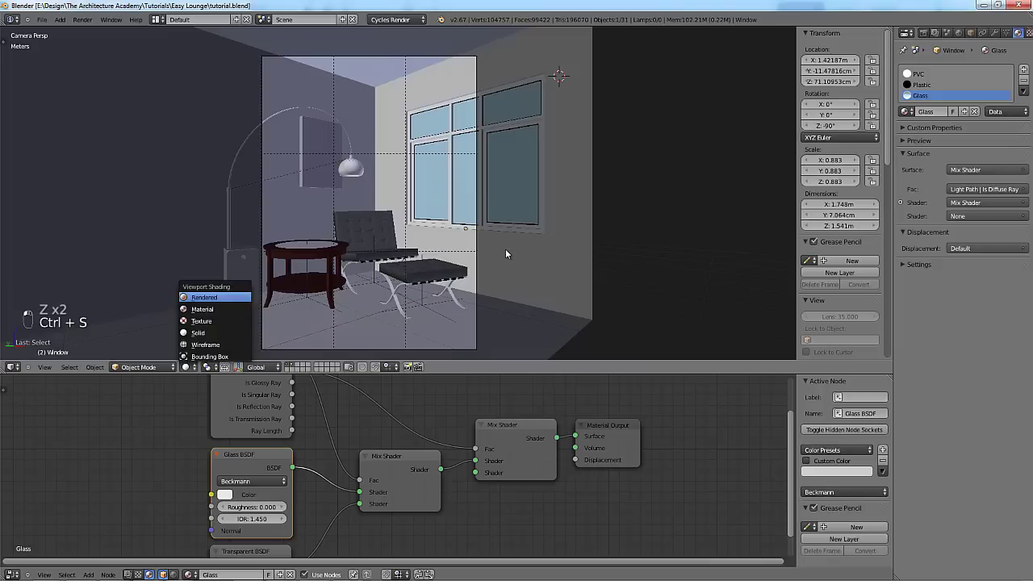
{"action": "key", "text": "Return"}
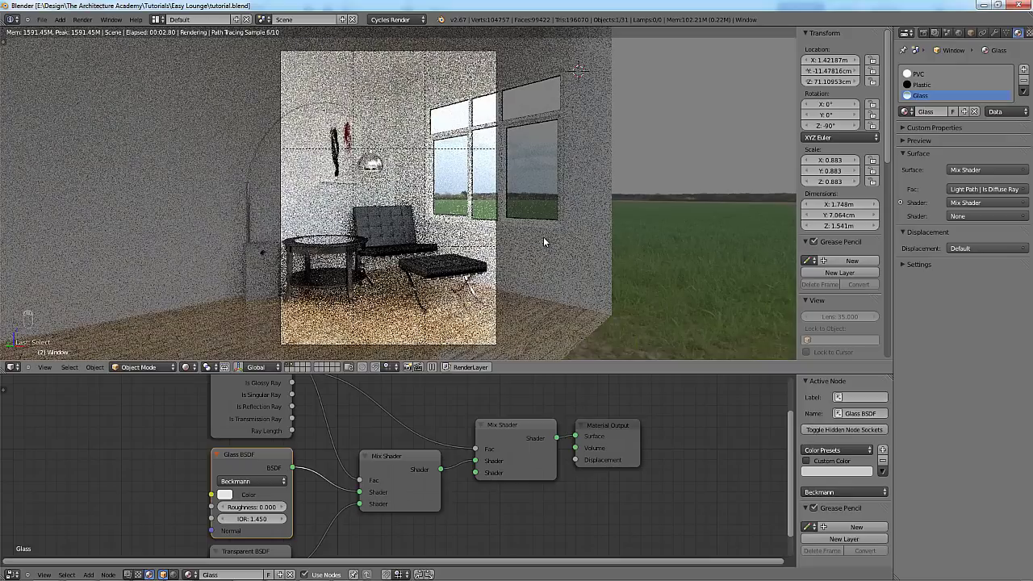
{"action": "left_click", "coordinate": [187, 367]}
{"action": "left_click", "coordinate": [198, 333]}
Snap the 3D cursor to the midpoint of the wooden floor's edge on the open side of the room.
{"action": "scroll", "coordinate": [457, 216], "scroll_direction": "down", "scroll_amount": 4}
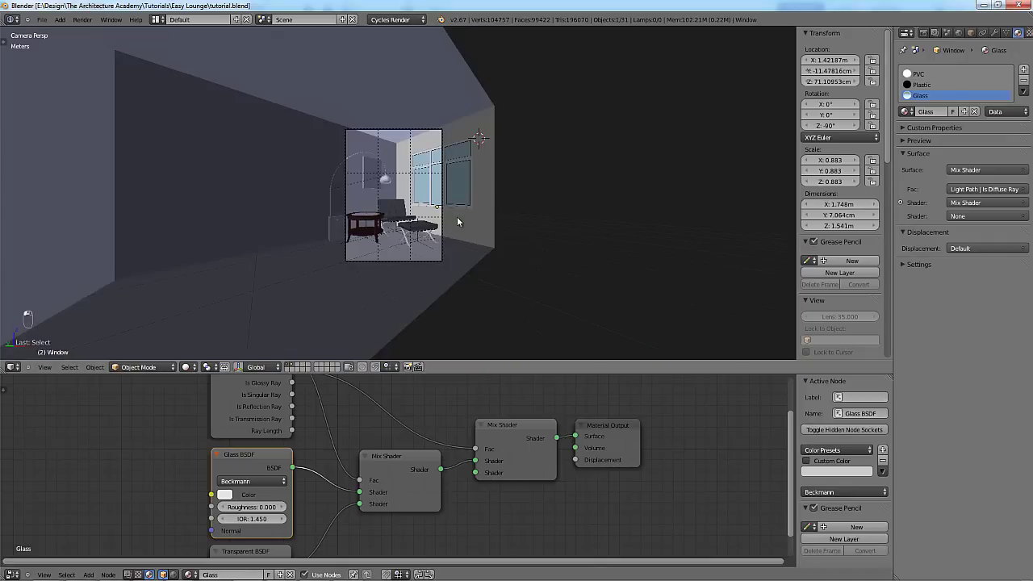
{"action": "mouse_move", "coordinate": [457, 216]}
{"action": "middle_mouse_down"}
{"action": "mouse_move", "coordinate": [388, 259]}
{"action": "mouse_move", "coordinate": [384, 275]}
{"action": "mouse_move", "coordinate": [217, 273]}
{"action": "middle_mouse_up"}
{"action": "key", "text": "KP_5"}
{"action": "scroll", "coordinate": [384, 274], "scroll_direction": "down", "scroll_amount": 3}
{"action": "right_click", "coordinate": [382, 279]}
{"action": "key", "text": "Tab"}
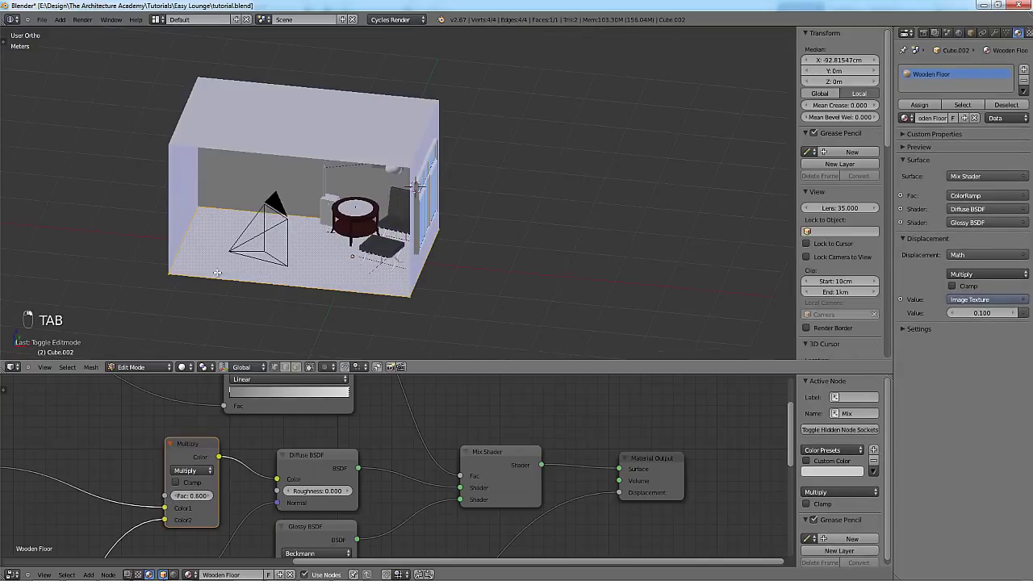
{"action": "right_click", "coordinate": [414, 302]}
{"action": "key", "text": "shift+s"}
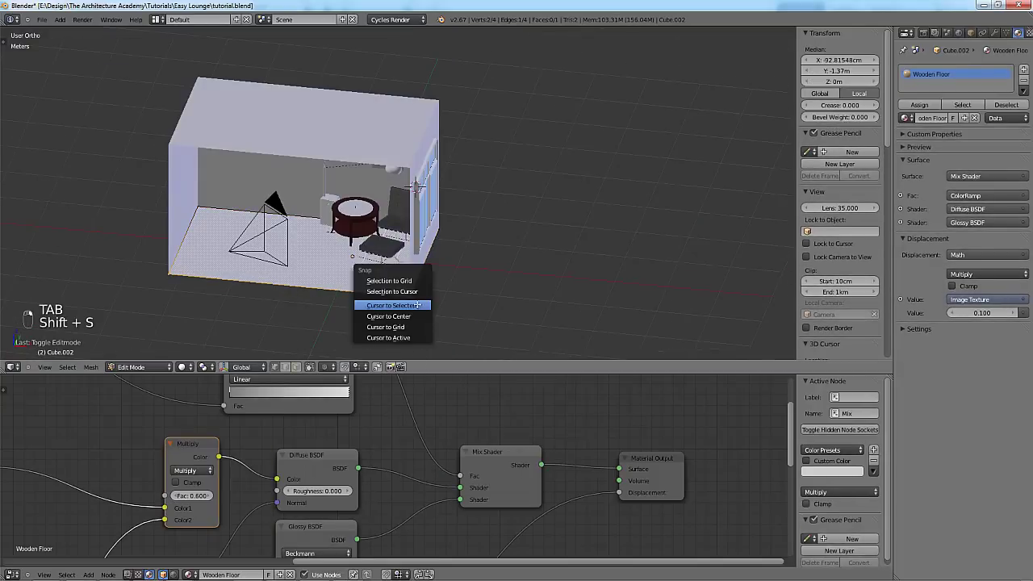
{"action": "left_click", "coordinate": [415, 308]}
{"action": "scroll", "coordinate": [421, 303], "scroll_direction": "down", "scroll_amount": 2}
{"action": "key", "text": "Tab"}
Add a new Window mesh at the 3D cursor on the open side of the room.
{"action": "middle_click_drag", "start_coordinate": [391, 291], "coordinate": [332, 288]}
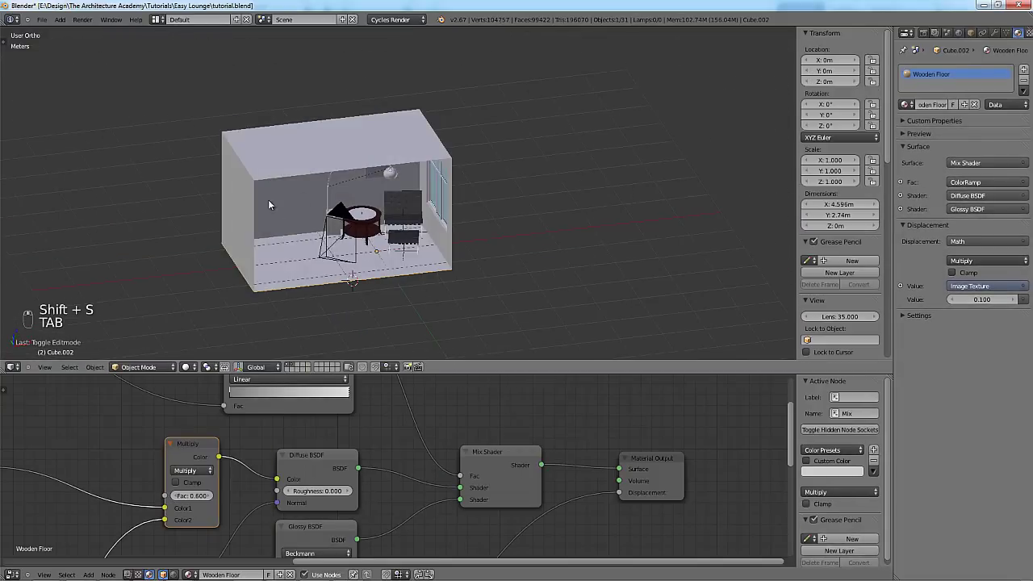
{"action": "middle_click_drag", "start_coordinate": [415, 241], "coordinate": [505, 258]}
{"action": "key", "text": "shift+a"}
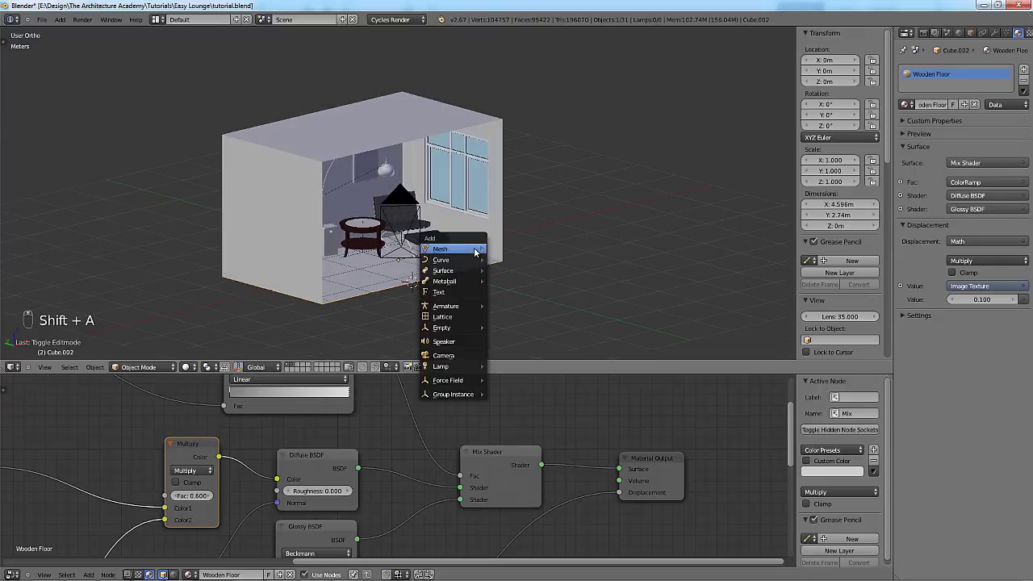
{"action": "mouse_move", "coordinate": [476, 250]}
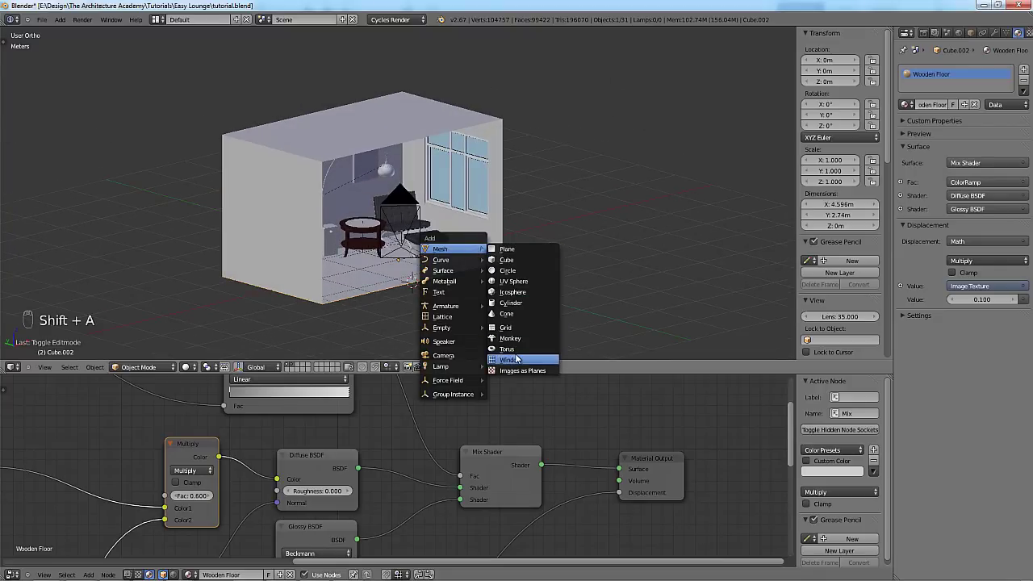
{"action": "left_click", "coordinate": [517, 359]}
{"action": "middle_click_drag", "start_coordinate": [547, 284], "coordinate": [328, 184]}
{"action": "key", "text": "KP_1"}
{"action": "key", "text": "KP_1"}
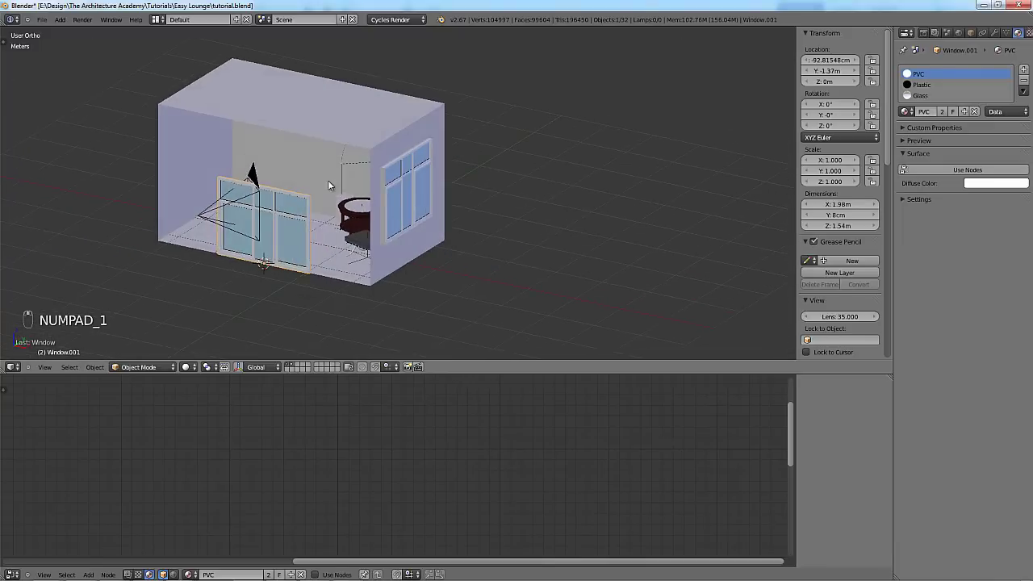
Reveal the new window's creation settings, set V Count to 1 and raise the remaining row's height to 266.
{"action": "key", "text": "t"}
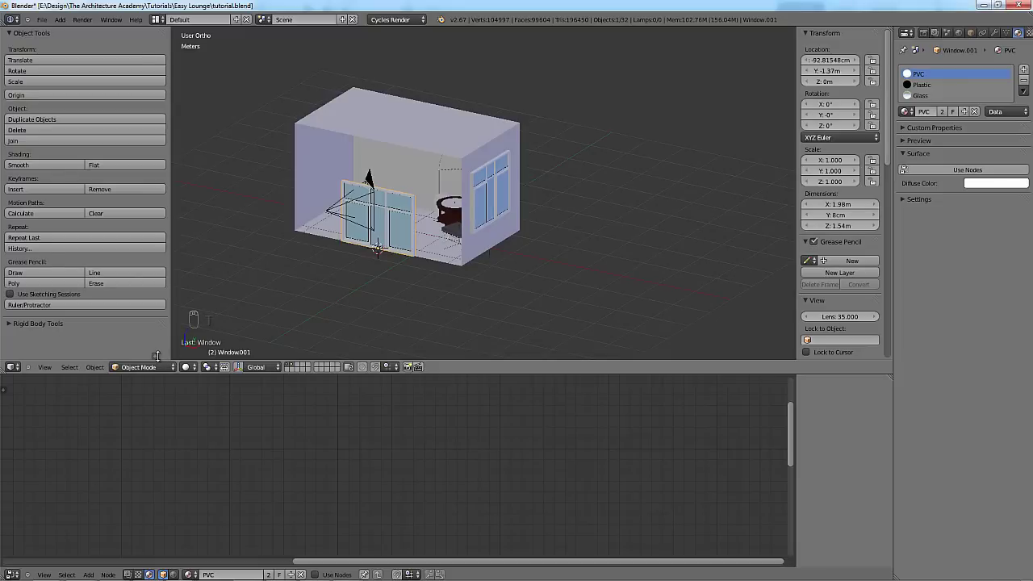
{"action": "left_click_drag", "start_coordinate": [156, 356], "coordinate": [153, 42]}
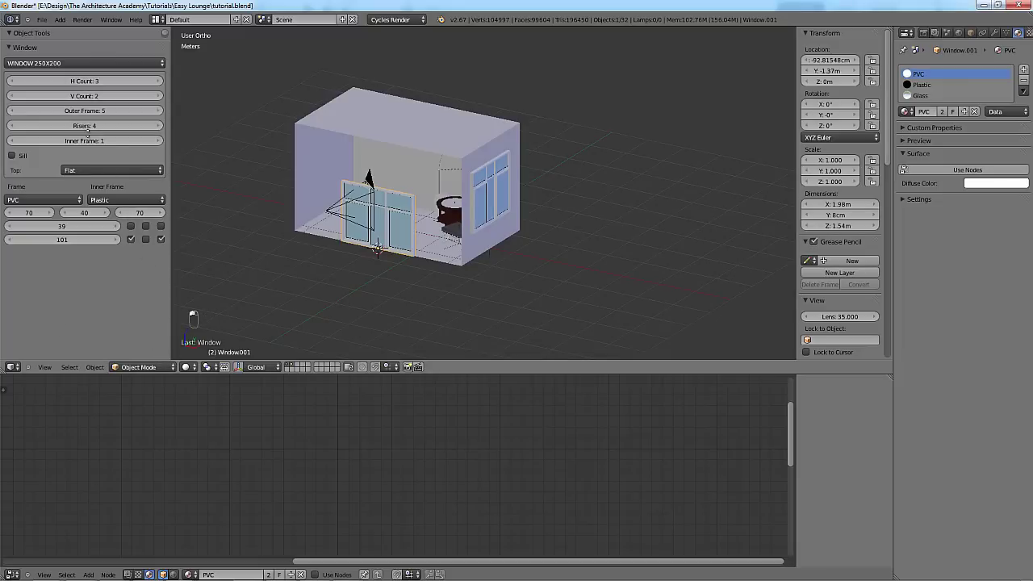
{"action": "left_click", "coordinate": [18, 97]}
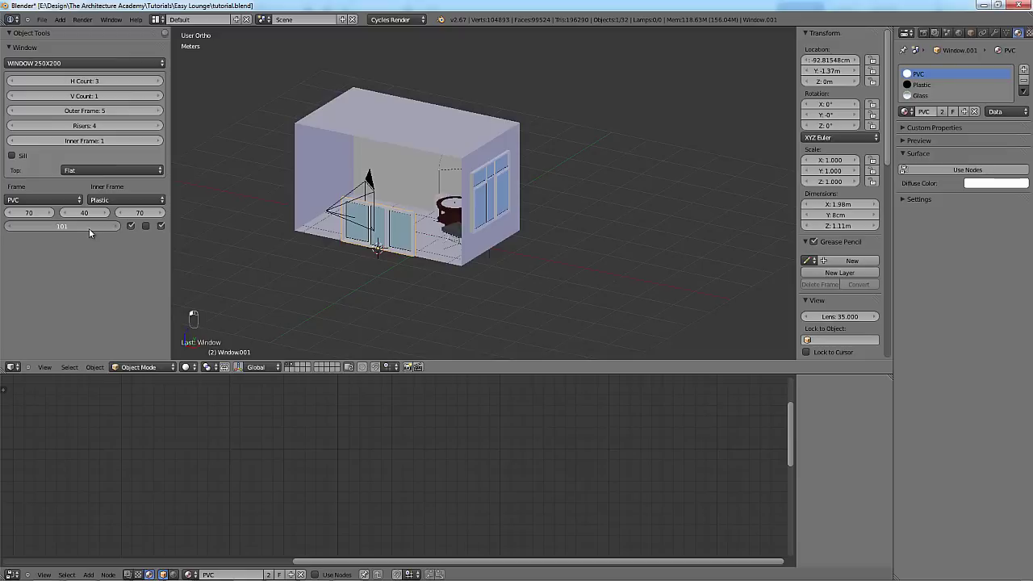
{"action": "left_click_drag", "start_coordinate": [89, 229], "coordinate": [157, 224]}
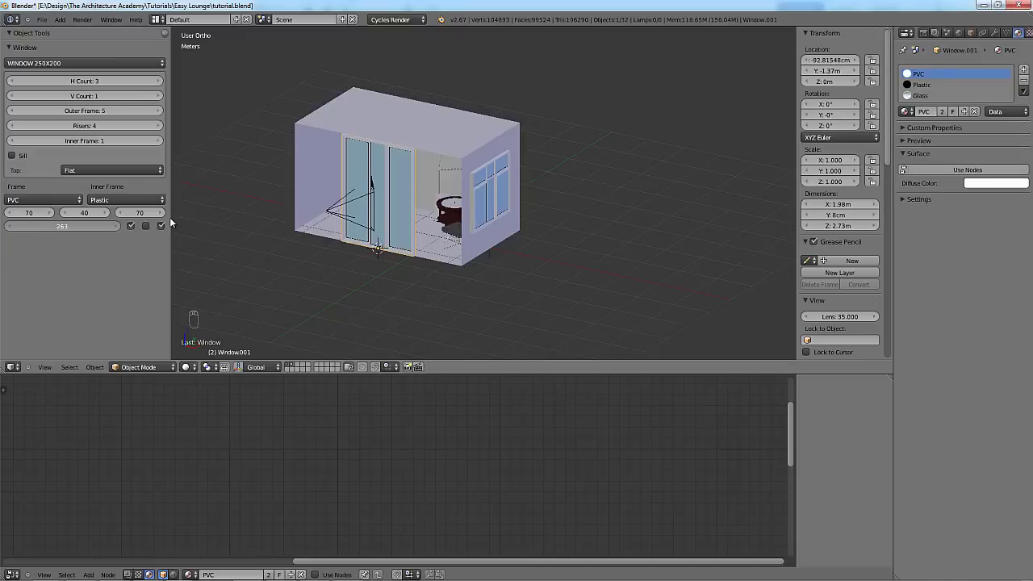
{"action": "middle_click_drag", "start_coordinate": [318, 180], "coordinate": [148, 231]}
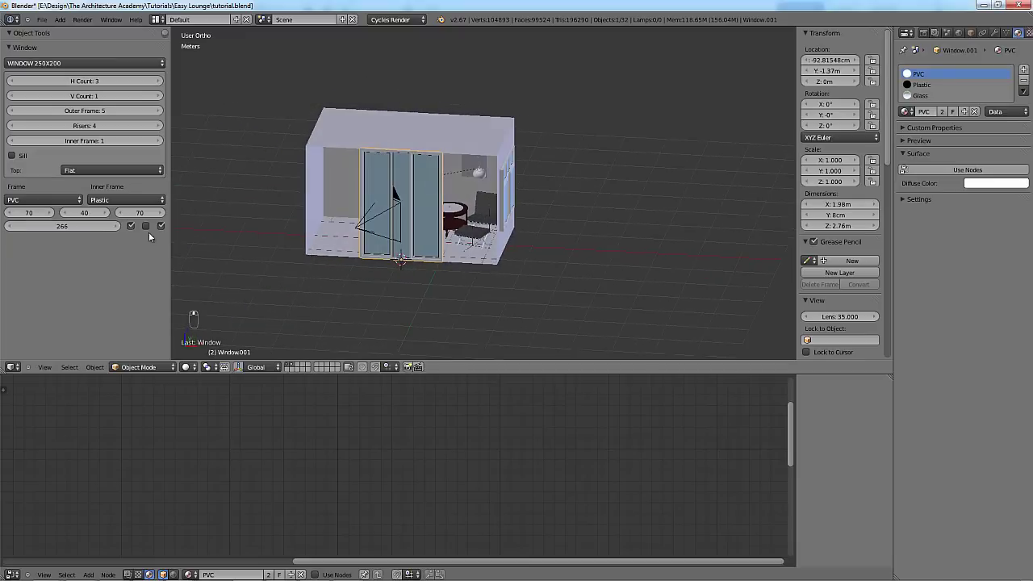
Widen the new window by setting both outer panes to 130 and the middle pane to 100.
{"action": "left_click_drag", "start_coordinate": [90, 227], "coordinate": [137, 212]}
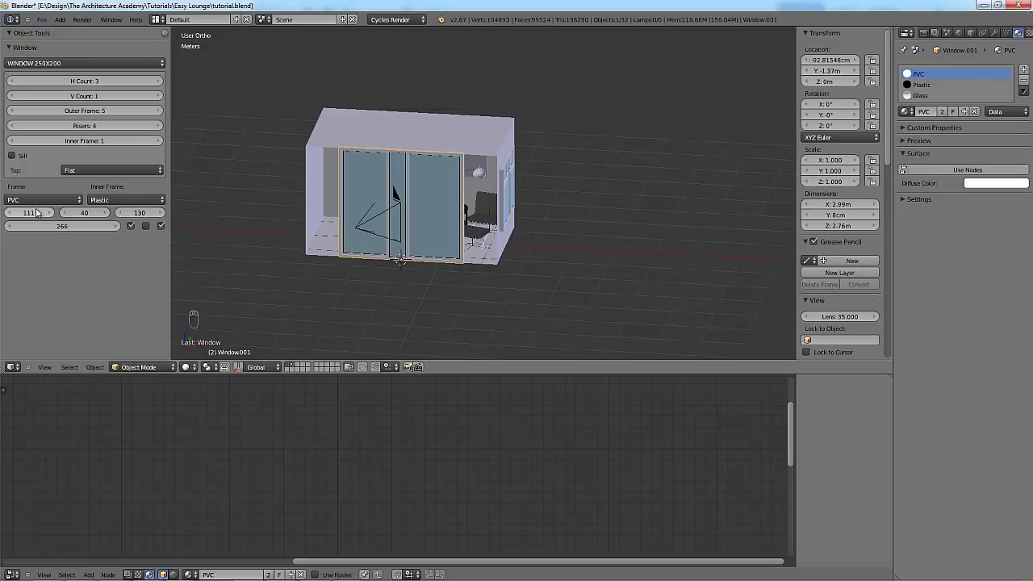
{"action": "key", "text": "Return"}
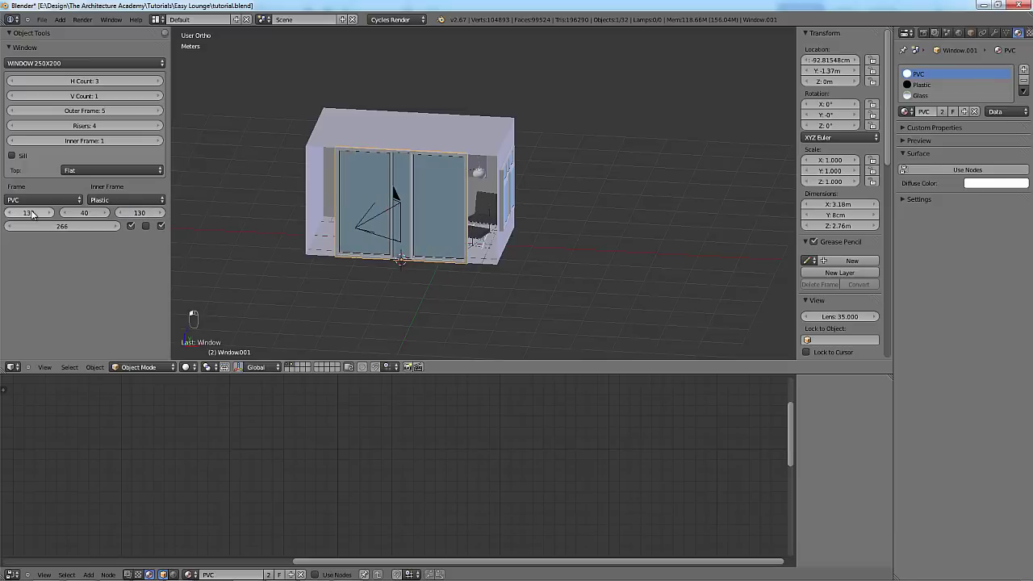
{"action": "left_click_drag", "start_coordinate": [74, 219], "coordinate": [101, 214]}
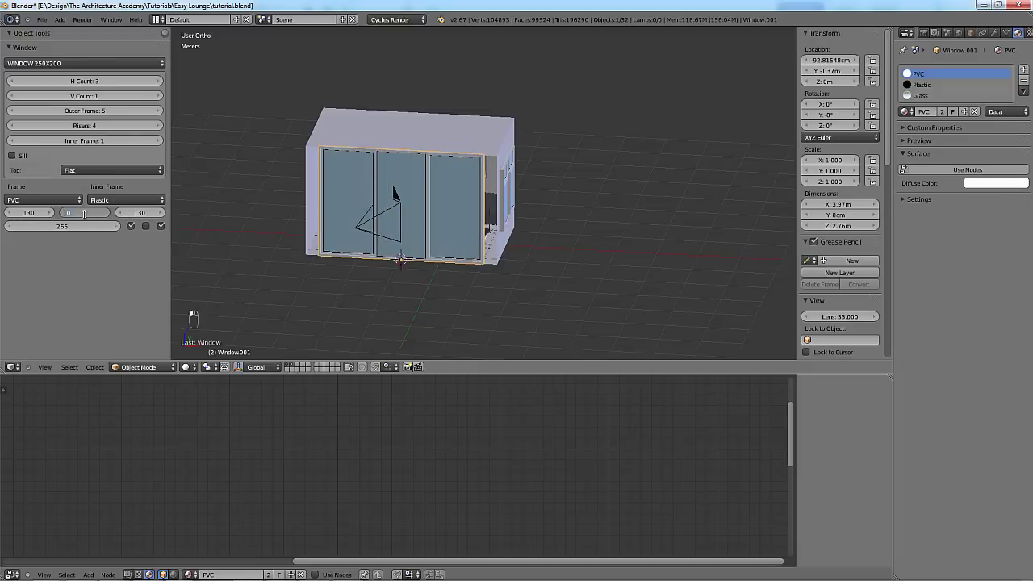
{"action": "type", "text": "0"}
{"action": "key", "text": "Return"}
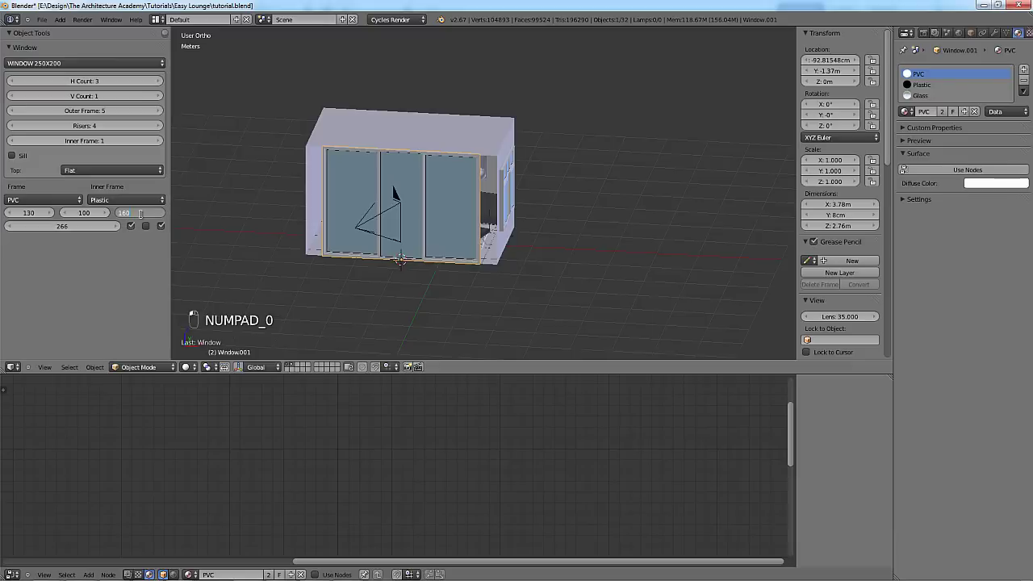
Set the widths of both outer window panes to 160.
{"action": "left_click", "coordinate": [141, 213]}
{"action": "type", "text": "160"}
{"action": "key", "text": "Return"}
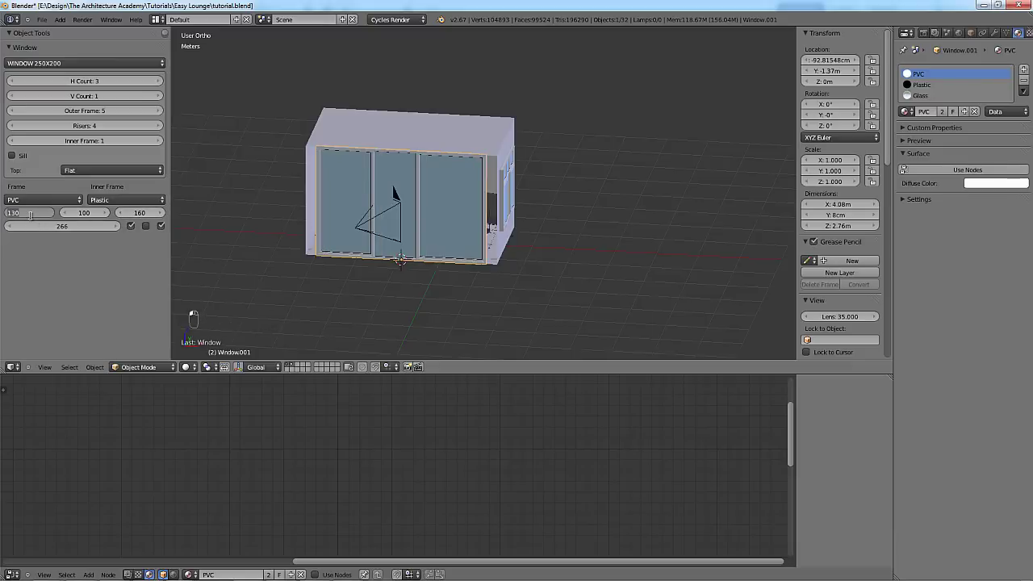
{"action": "key", "text": "Return"}
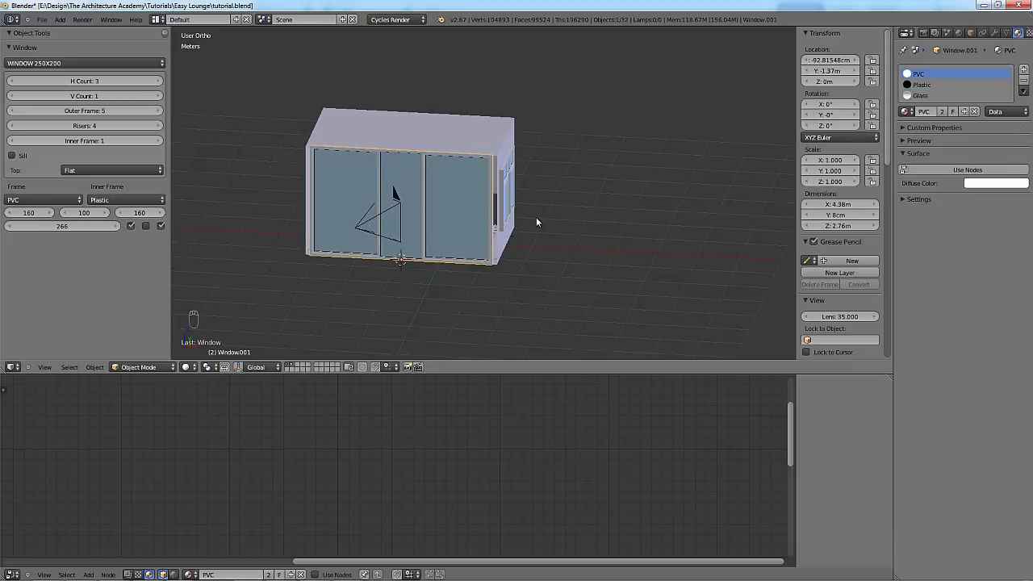
In wireframe Edit Mode, select the new window's right-end frame vertices and move them about 10.6 cm outward along X.
{"action": "key", "text": "Tab"}
{"action": "key", "text": "z"}
{"action": "key", "text": "a"}
{"action": "key", "text": "a"}
{"action": "key", "text": "a"}
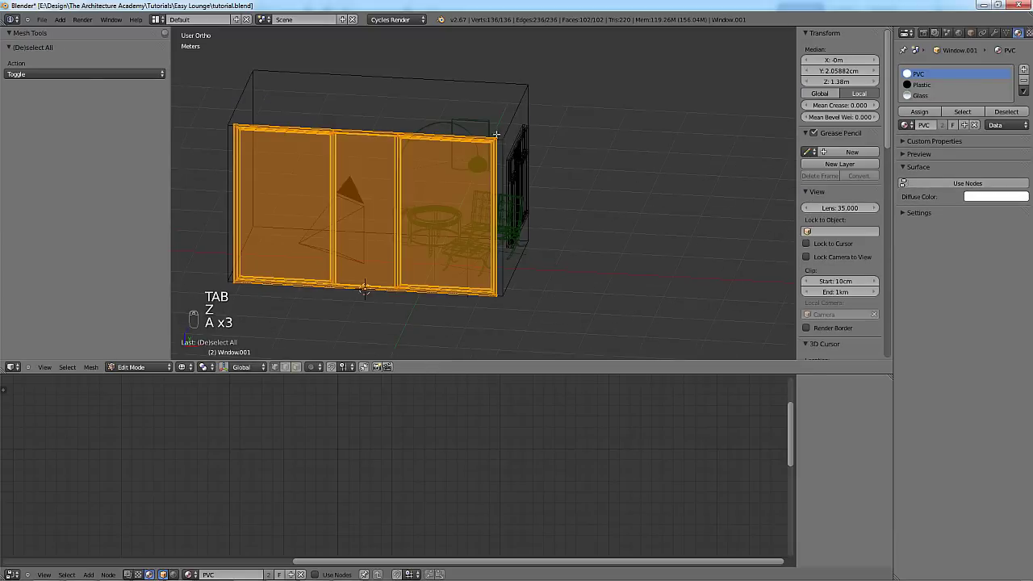
{"action": "key", "text": "a"}
{"action": "key", "text": "a"}
{"action": "key", "text": "b"}
{"action": "left_click_drag", "start_coordinate": [452, 105], "coordinate": [557, 304]}
{"action": "key", "text": "g"}
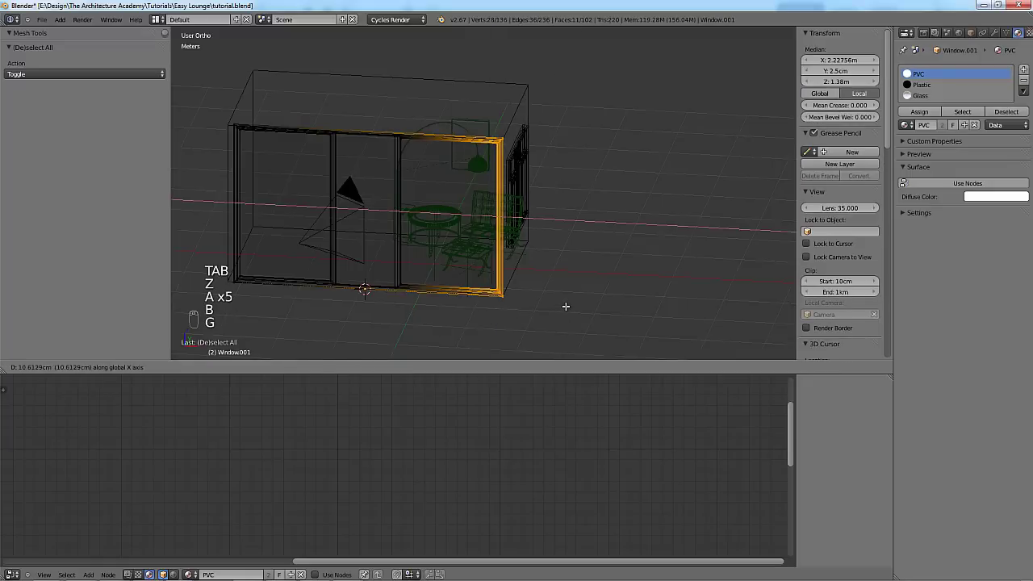
{"action": "left_click", "coordinate": [566, 306]}
Move the new window's left-end frame vertices about 10.8 cm outward along X, and return to Object Mode in solid camera view.
{"action": "key", "text": "a"}
{"action": "key", "text": "b"}
{"action": "left_click_drag", "start_coordinate": [224, 93], "coordinate": [312, 299]}
{"action": "key", "text": "g"}
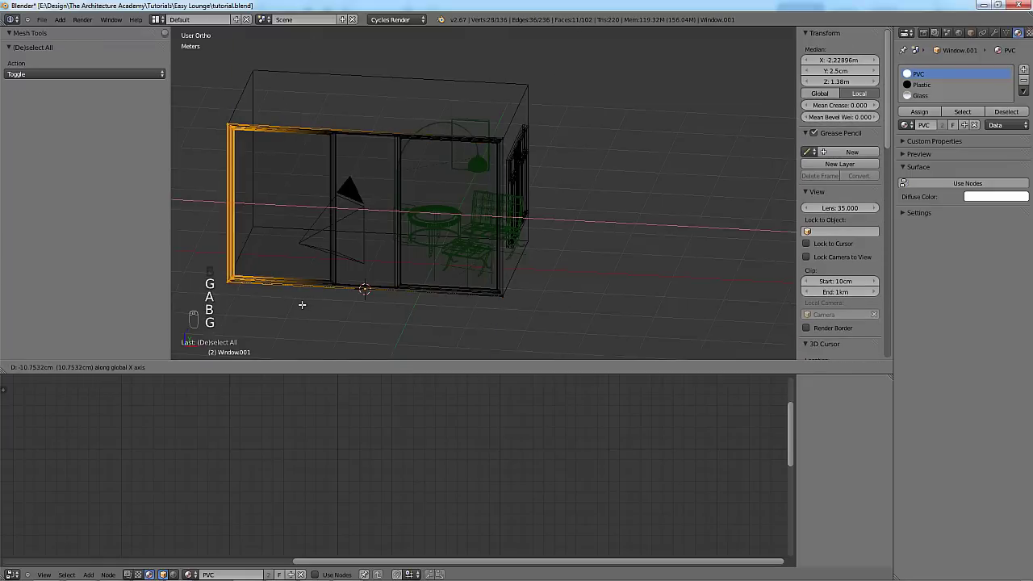
{"action": "left_click", "coordinate": [305, 301]}
{"action": "key", "text": "z"}
{"action": "key", "text": "Tab"}
{"action": "mouse_move", "coordinate": [423, 256]}
{"action": "middle_mouse_down"}
{"action": "mouse_move", "coordinate": [371, 255]}
{"action": "mouse_move", "coordinate": [426, 253]}
{"action": "middle_mouse_up"}
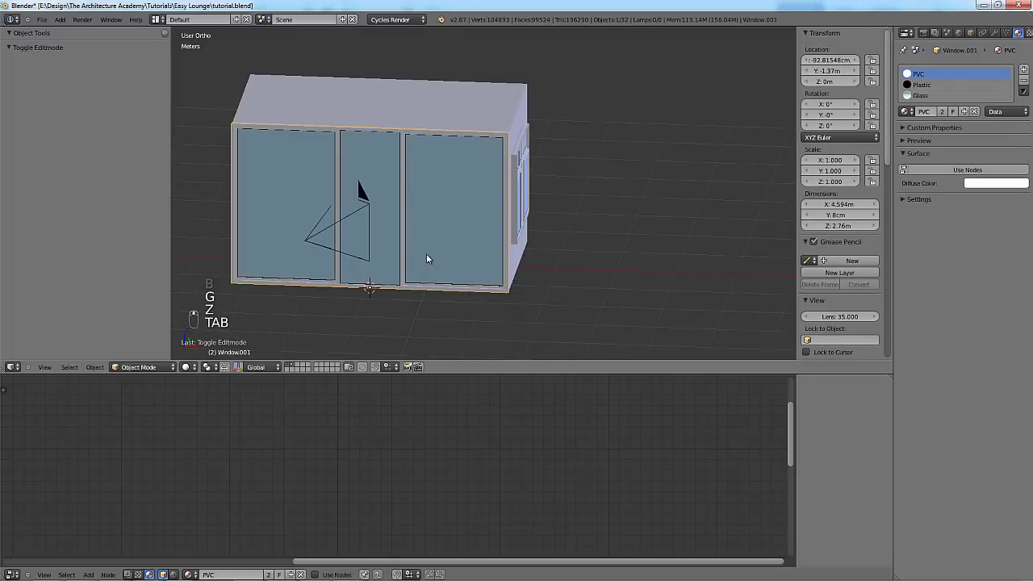
{"action": "key", "text": "KP_0"}
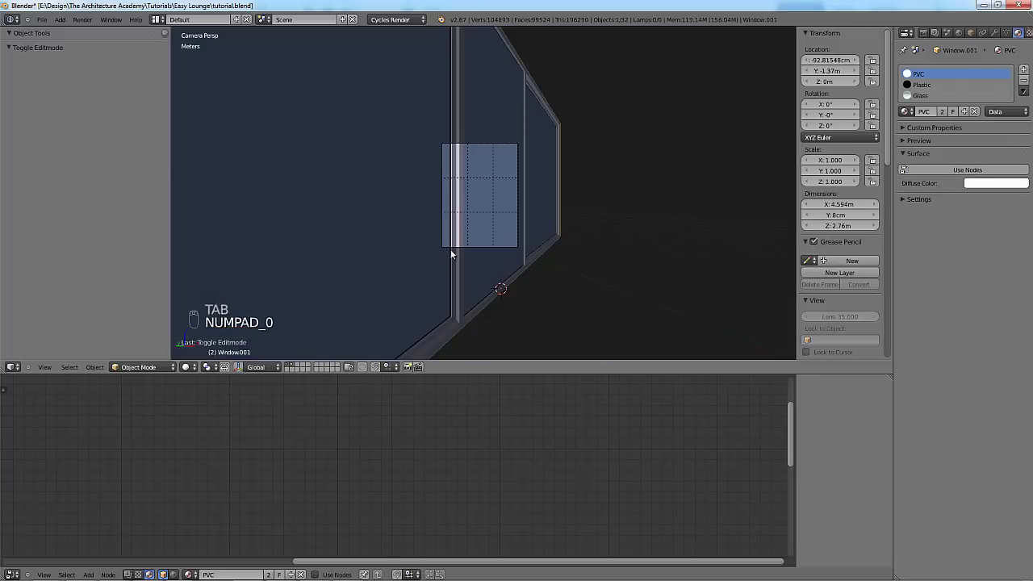
Examine the camera's position relative to the new window and the floor, in camera view and from above.
{"action": "key", "text": "z"}
{"action": "right_click", "coordinate": [539, 234]}
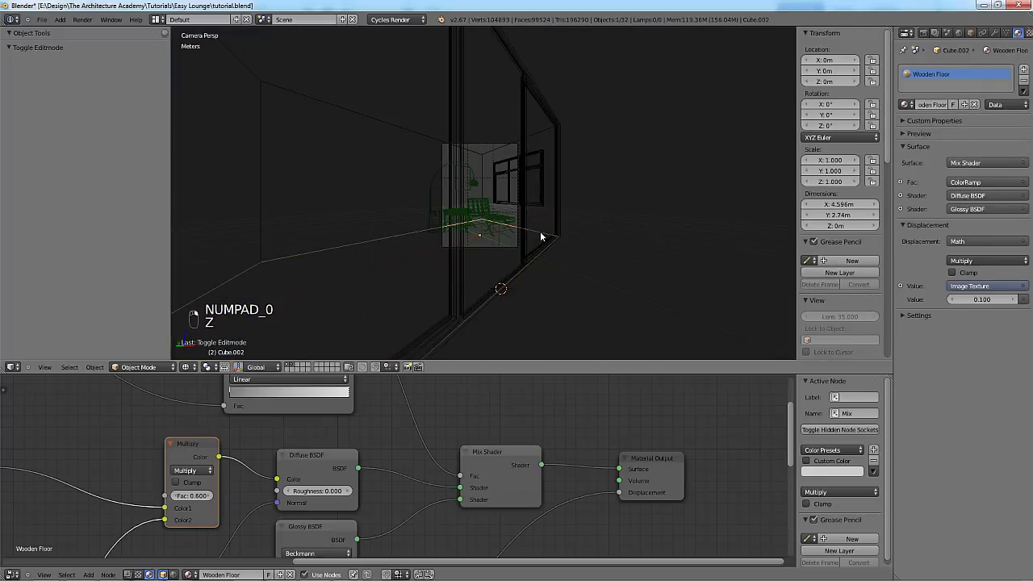
{"action": "key", "text": "Tab"}
{"action": "key", "text": "KP_7"}
{"action": "key", "text": "Tab"}
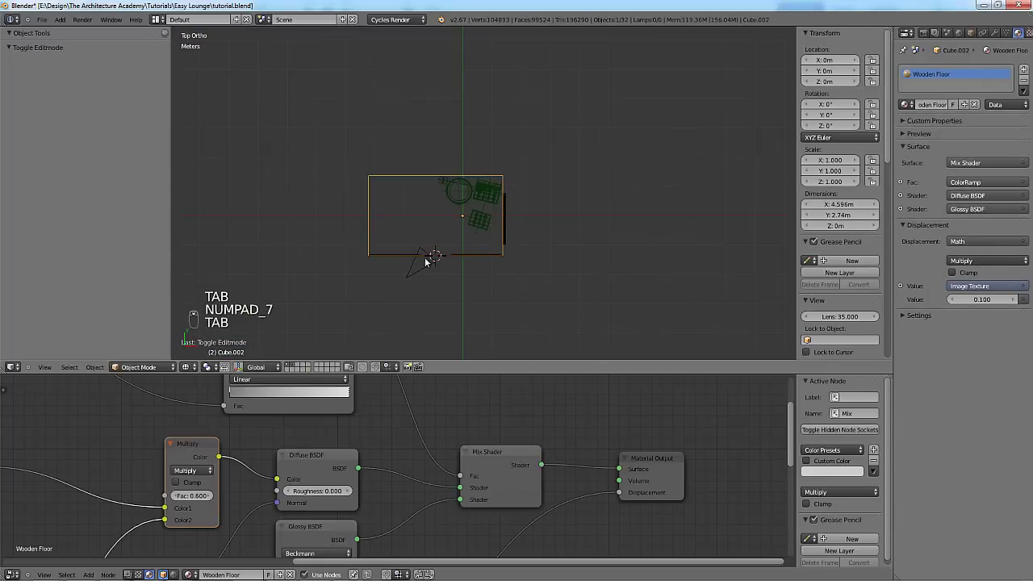
{"action": "right_click", "coordinate": [413, 259]}
{"action": "right_click", "coordinate": [413, 258]}
{"action": "scroll", "coordinate": [489, 167], "scroll_direction": "up", "scroll_amount": 4}
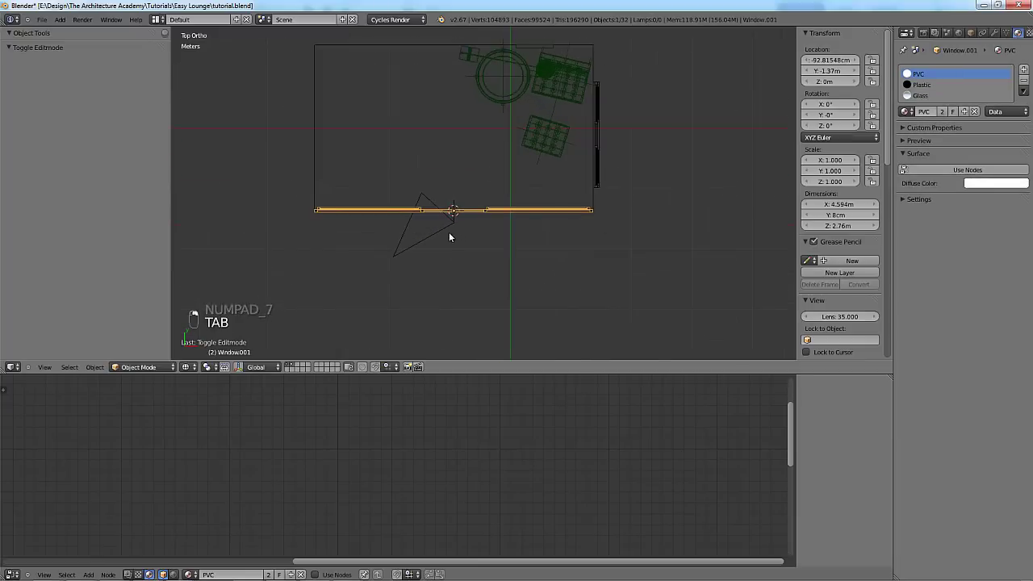
{"action": "right_click", "coordinate": [451, 235]}
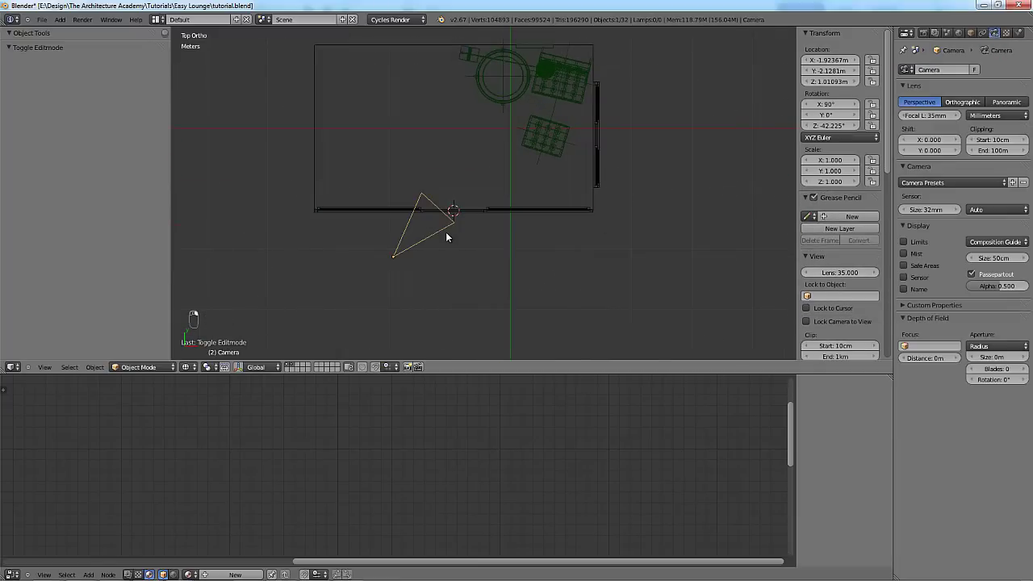
{"action": "key", "text": "KP_0"}
{"action": "key", "text": "KP_7"}
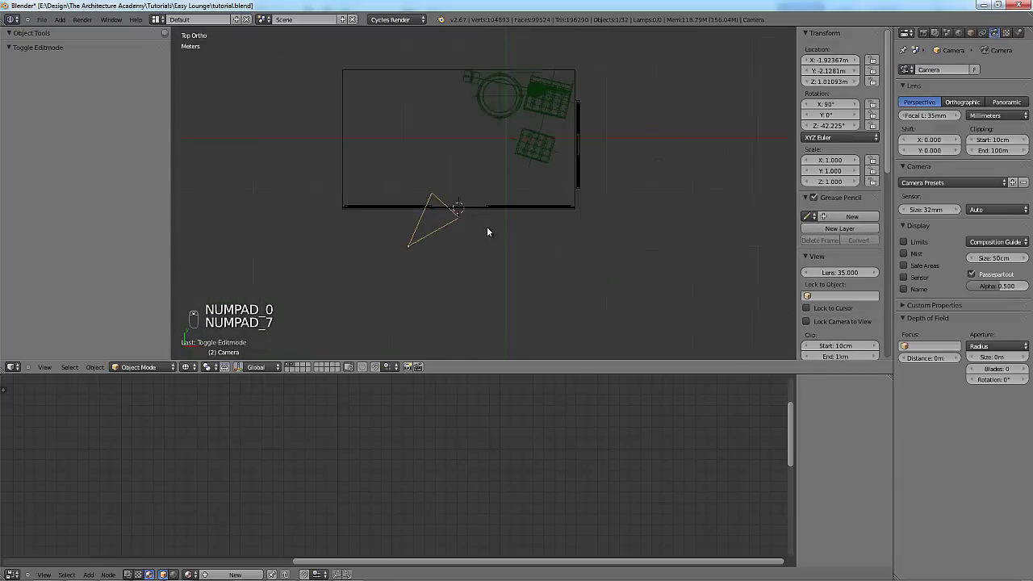
In Edit Mode, select the floor's front edge vertices and move them about 78 cm outward along Y, past the camera.
{"action": "right_click", "coordinate": [566, 205]}
{"action": "right_click", "coordinate": [563, 201]}
{"action": "key", "text": "Tab"}
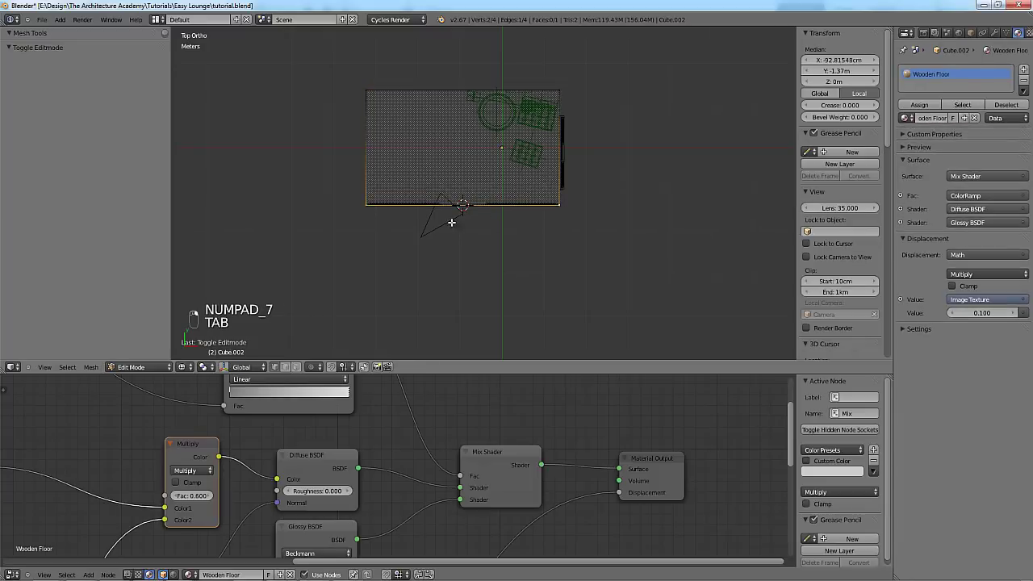
{"action": "key", "text": "a"}
{"action": "key", "text": "a"}
{"action": "key", "text": "a"}
{"action": "key", "text": "a"}
{"action": "key", "text": "a"}
{"action": "key", "text": "a"}
{"action": "key", "text": "b"}
{"action": "left_click_drag", "start_coordinate": [334, 180], "coordinate": [602, 276]}
{"action": "middle_click_drag", "start_coordinate": [602, 276], "coordinate": [606, 235]}
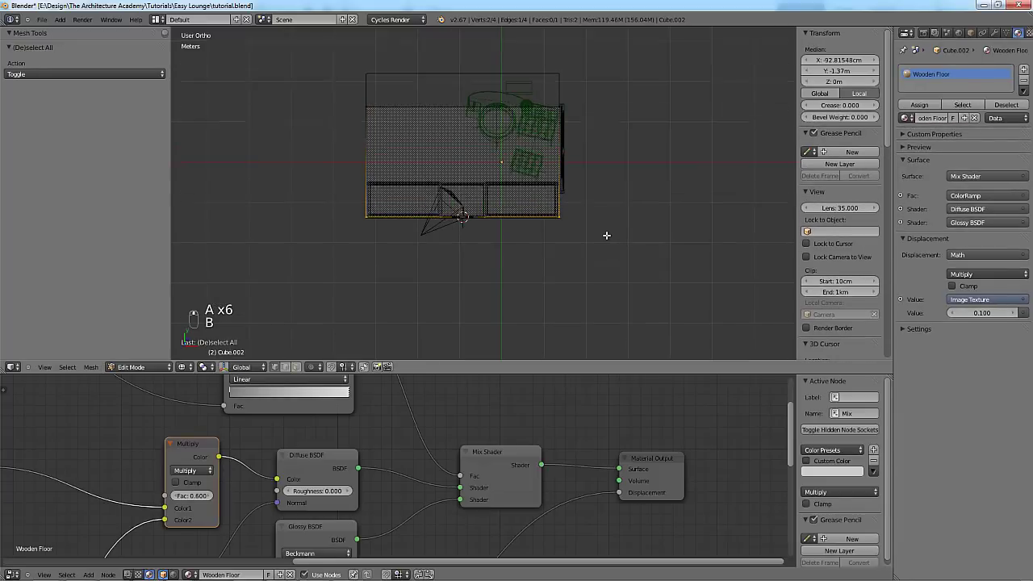
{"action": "key", "text": "KP_7"}
{"action": "key", "text": "g"}
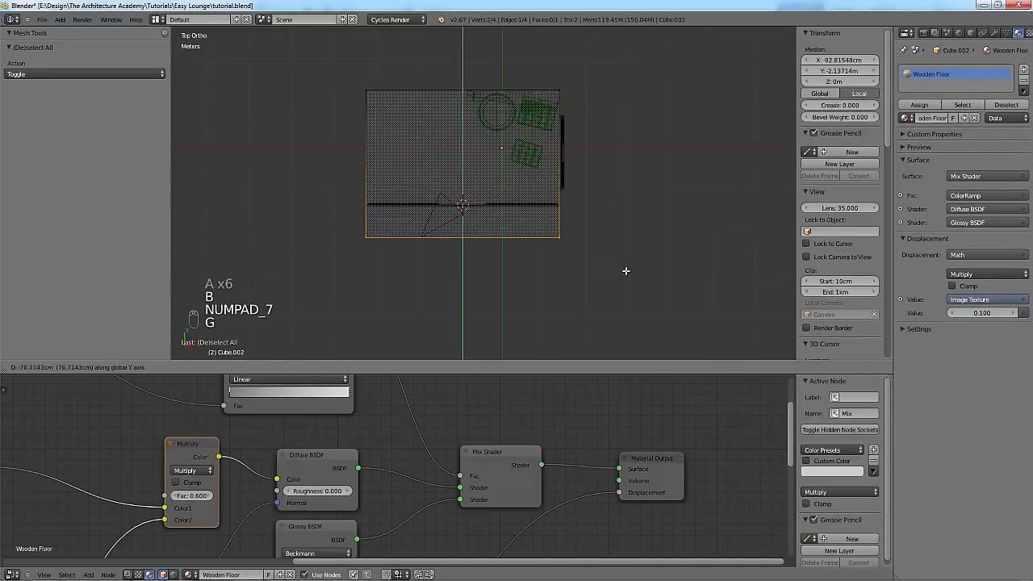
{"action": "left_click", "coordinate": [622, 266]}
{"action": "key", "text": "Tab"}
Move the ceiling's front edge outward along Y until the ceiling is about 3.55 m deep, and return to Object Mode.
{"action": "key", "text": "Tab"}
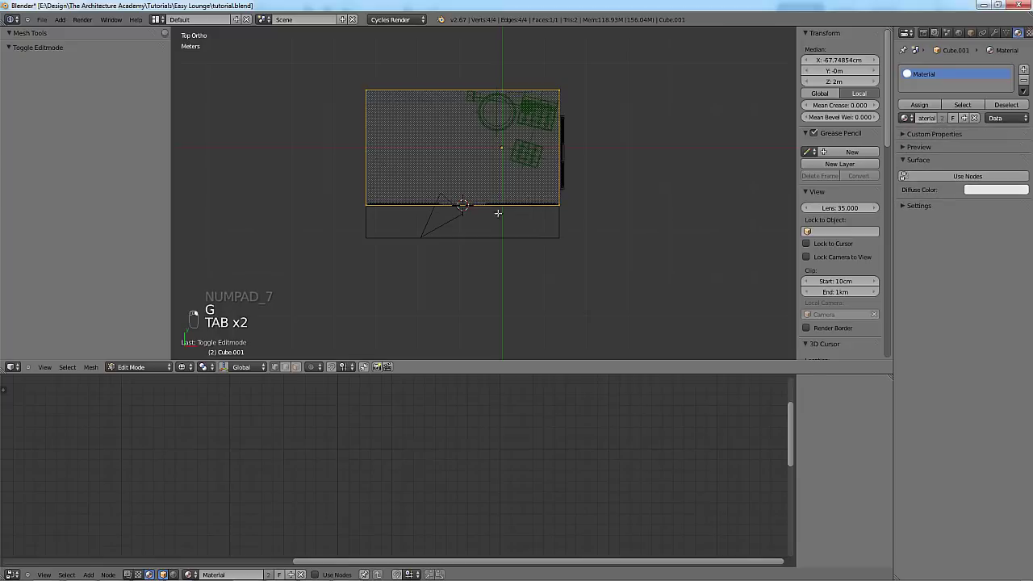
{"action": "key", "text": "a"}
{"action": "key", "text": "a"}
{"action": "key", "text": "a"}
{"action": "key", "text": "b"}
{"action": "key", "text": "g"}
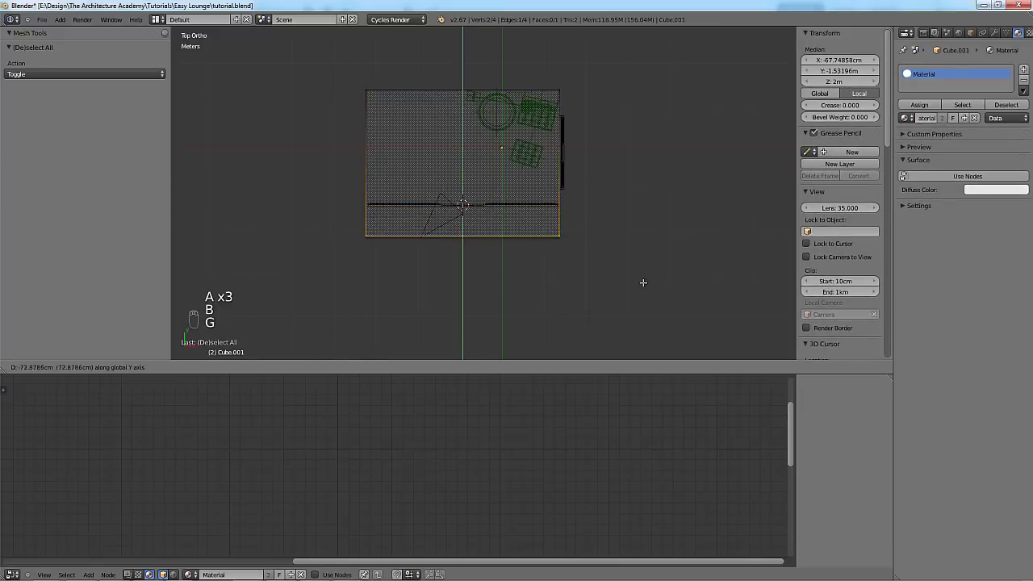
{"action": "left_click", "coordinate": [644, 284]}
{"action": "key", "text": "Tab"}
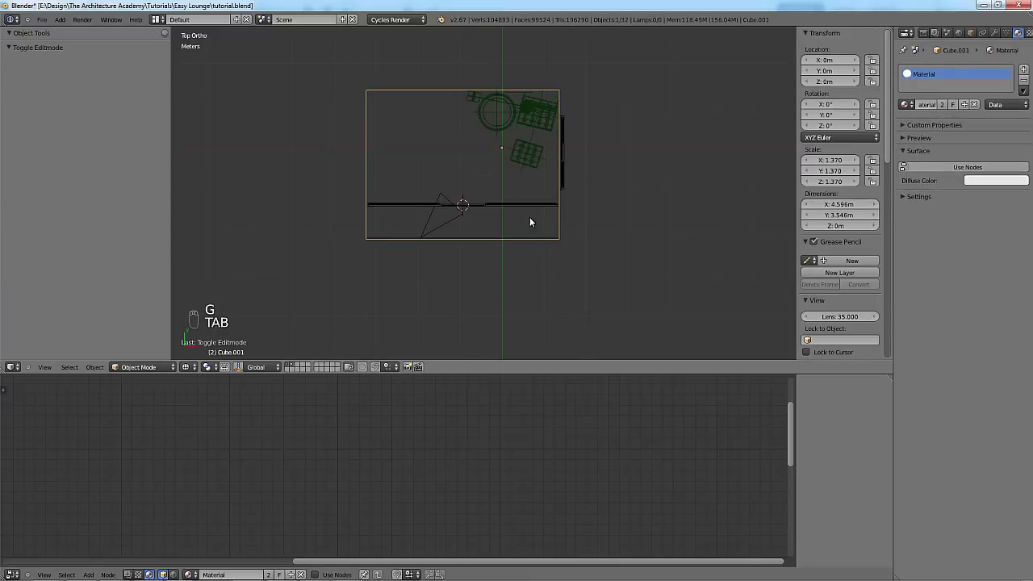
Move the large three-pane window about 81.8 cm outward along Y onto the extended room edge, and view it solid through the camera.
{"action": "right_click", "coordinate": [523, 203]}
{"action": "key", "text": "g"}
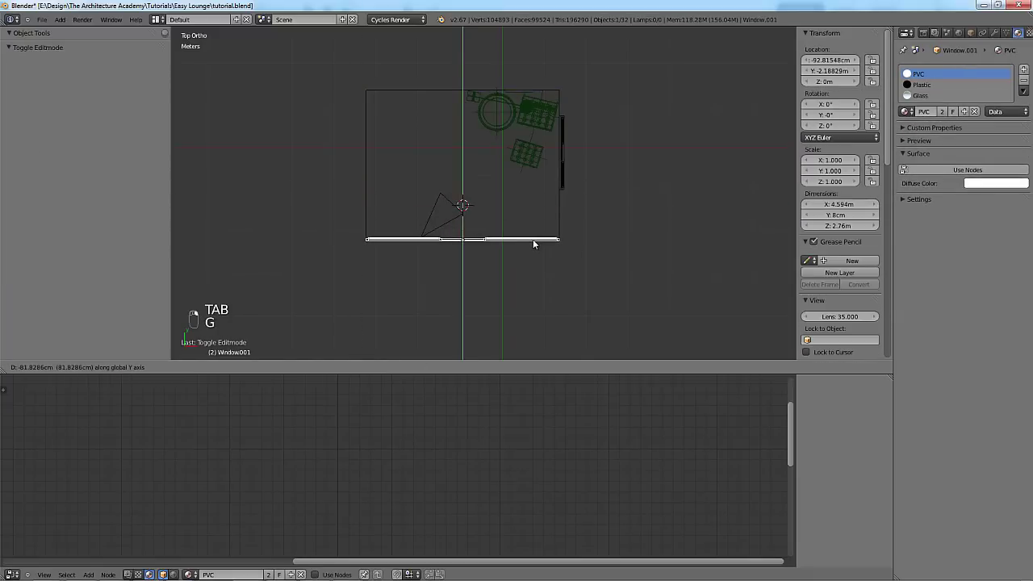
{"action": "left_click", "coordinate": [531, 240]}
{"action": "key", "text": "KP_0"}
{"action": "key", "text": "z"}
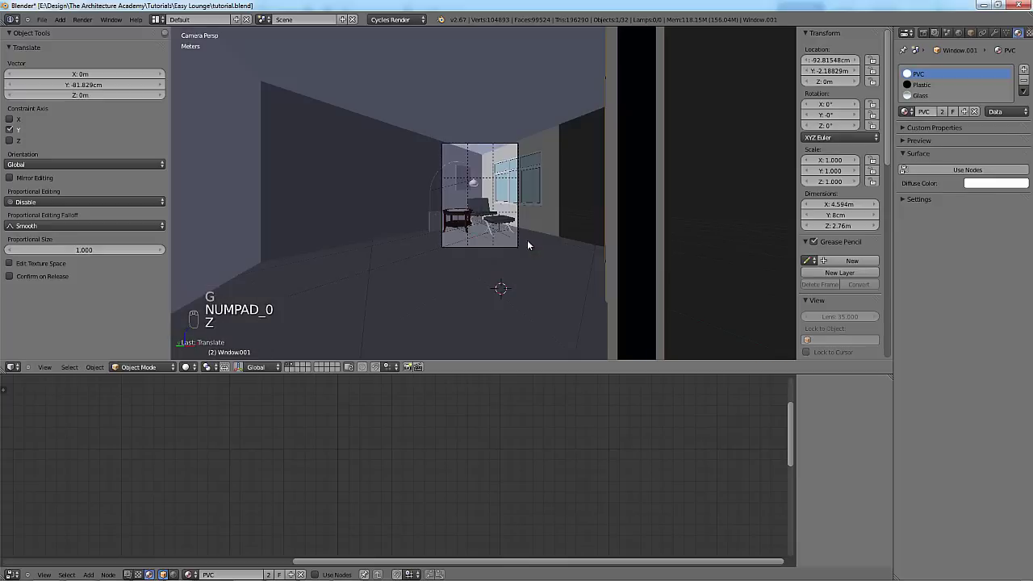
Select the walls' front end vertices in wireframe Edit Mode and move them about 83 cm outward along Y to meet the window.
{"action": "mouse_move", "coordinate": [540, 241]}
{"action": "middle_mouse_down"}
{"action": "mouse_move", "coordinate": [507, 278]}
{"action": "mouse_move", "coordinate": [632, 215]}
{"action": "mouse_move", "coordinate": [572, 185]}
{"action": "middle_mouse_up"}
{"action": "key", "text": "z"}
{"action": "right_click", "coordinate": [546, 93]}
{"action": "key", "text": "Tab"}
{"action": "key", "text": "KP_7"}
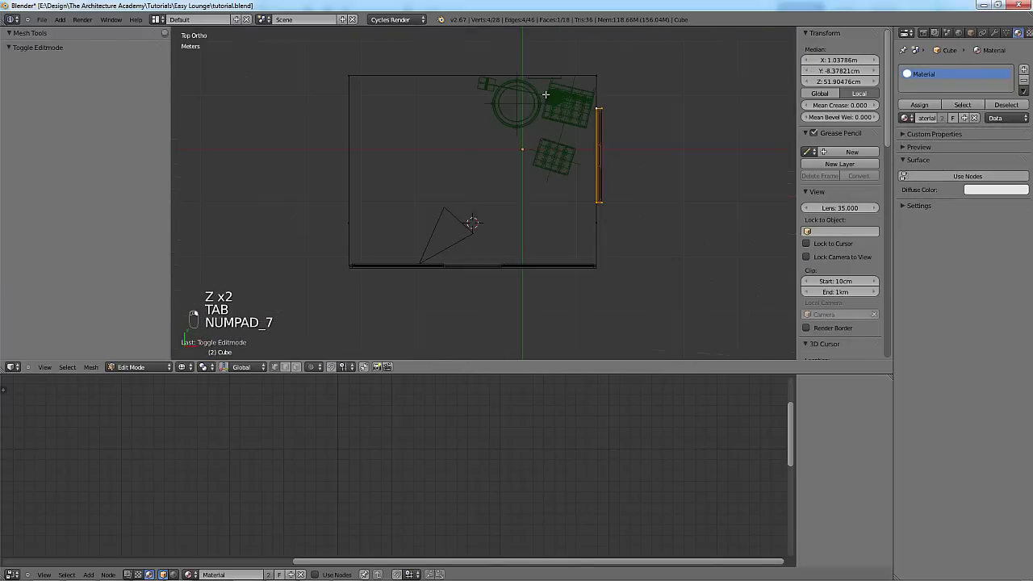
{"action": "key", "text": "a"}
{"action": "key", "text": "a"}
{"action": "key", "text": "a"}
{"action": "key", "text": "a"}
{"action": "key", "text": "a"}
{"action": "key", "text": "a"}
{"action": "key", "text": "b"}
{"action": "left_click_drag", "start_coordinate": [341, 212], "coordinate": [620, 263]}
{"action": "key", "text": "g"}
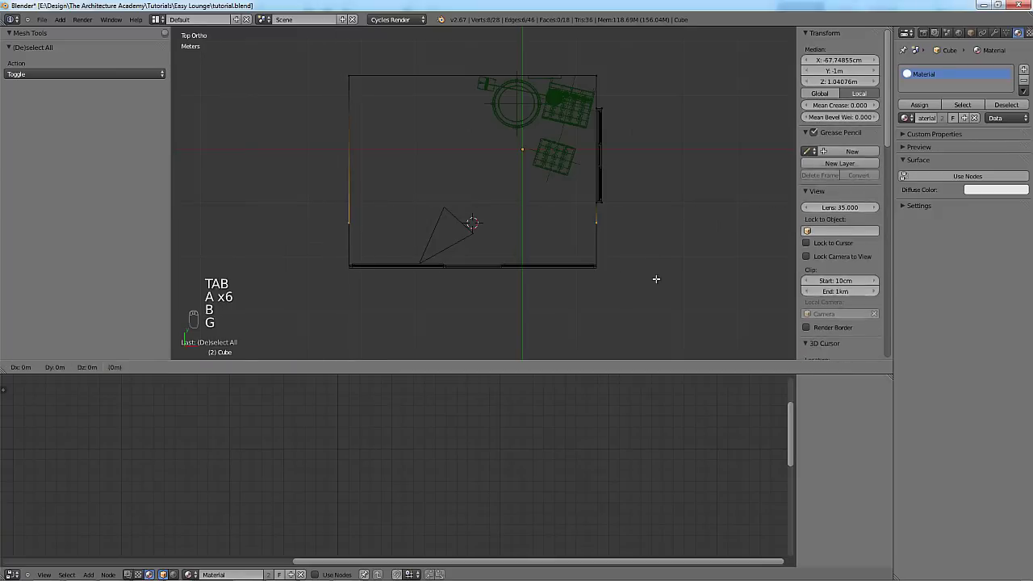
{"action": "middle_click", "coordinate": [657, 282]}
{"action": "left_click", "coordinate": [671, 312]}
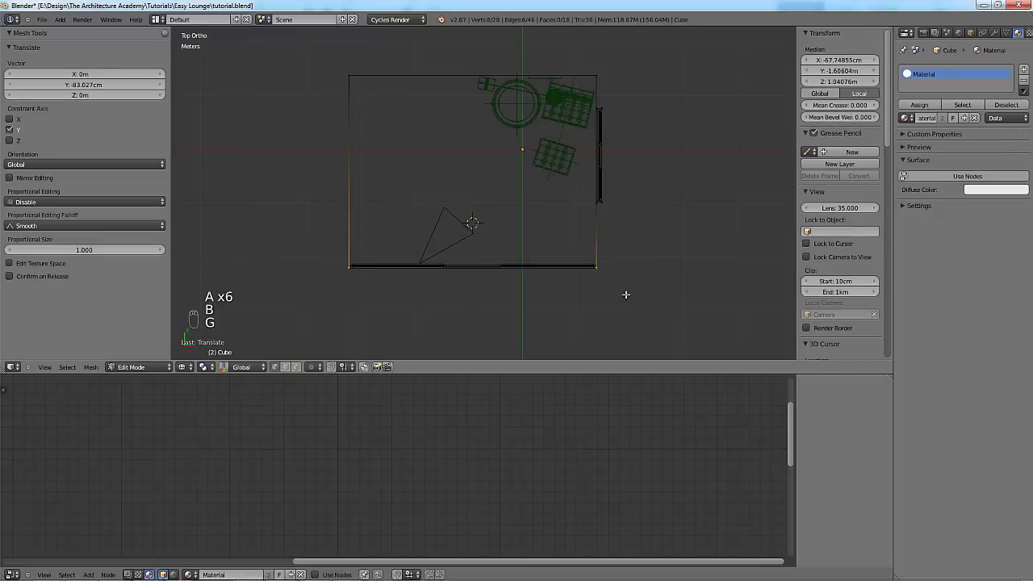
{"action": "key", "text": "Tab"}
Move the camera about 7.9 cm forward along its local Z axis while looking through it in solid view.
{"action": "right_click", "coordinate": [471, 239]}
{"action": "key", "text": "KP_0"}
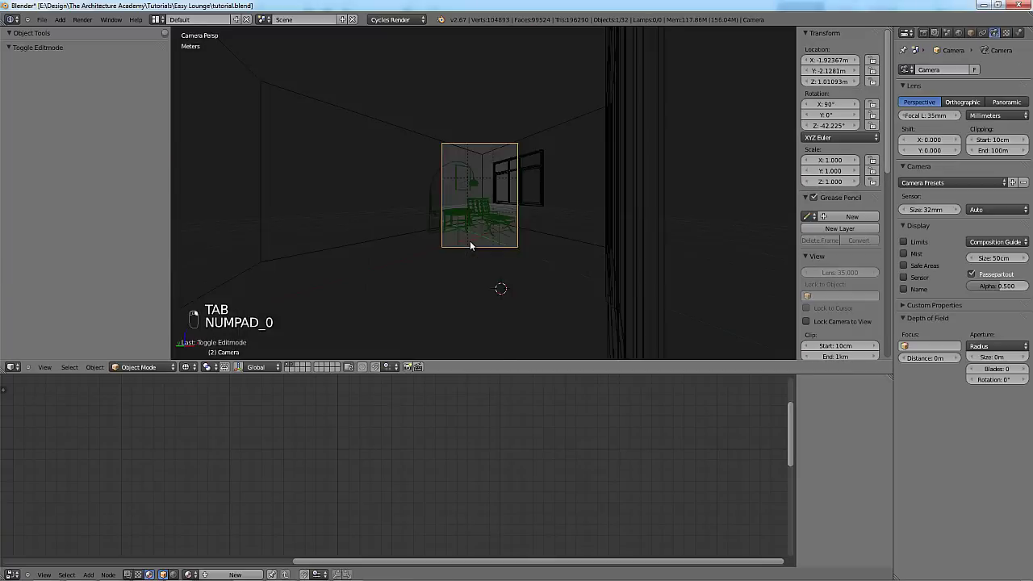
{"action": "key", "text": "z"}
{"action": "key", "text": "g"}
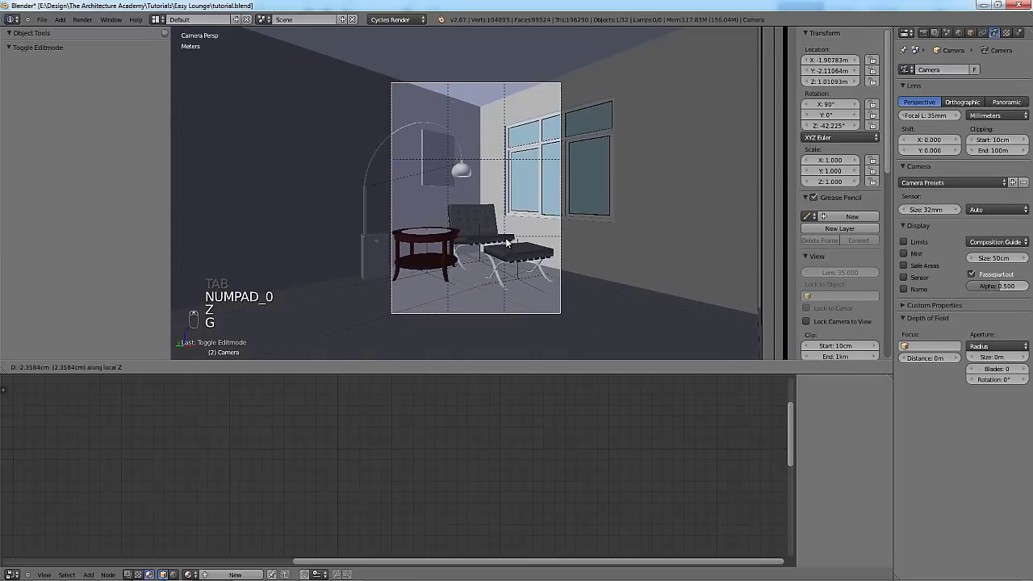
{"action": "left_click", "coordinate": [506, 240]}
Select the wooden floor in an orthographic wireframe view of the room and apply its scale.
{"action": "key", "text": "KP_5"}
{"action": "middle_click_drag", "start_coordinate": [497, 286], "coordinate": [517, 274]}
{"action": "key", "text": "z"}
{"action": "scroll", "coordinate": [449, 318], "scroll_direction": "down", "scroll_amount": 4}
{"action": "right_click", "coordinate": [450, 318]}
{"action": "scroll", "coordinate": [512, 274], "scroll_direction": "down", "scroll_amount": 2}
{"action": "key", "text": "ctrl+a"}
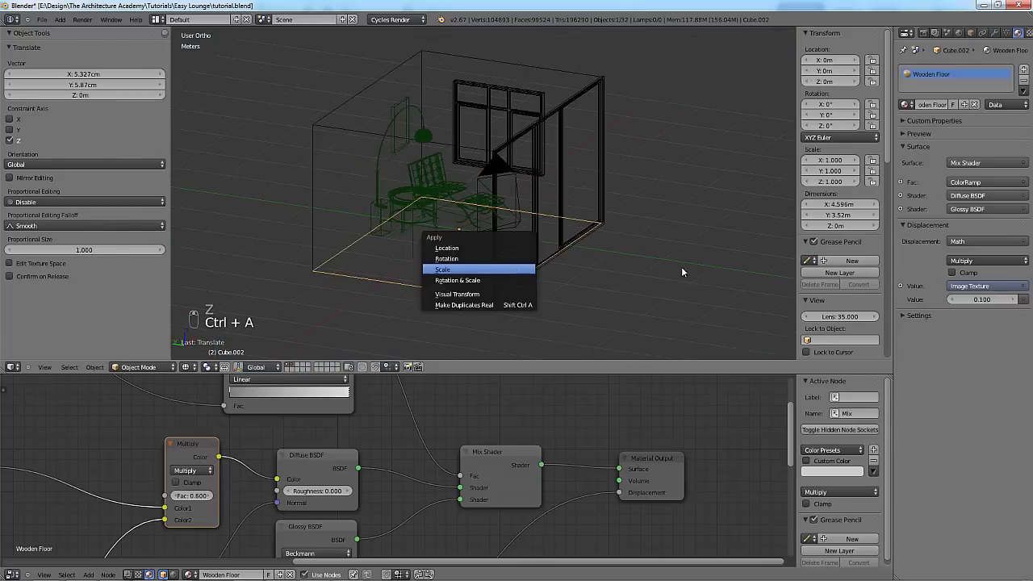
{"action": "left_click", "coordinate": [514, 260]}
{"action": "key", "text": "ctrl+a"}
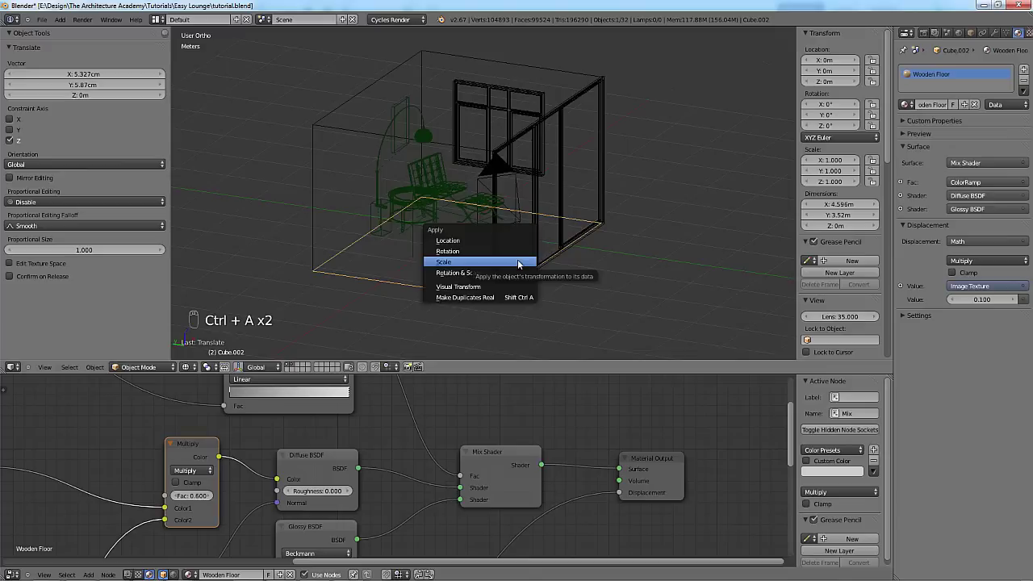
{"action": "left_click", "coordinate": [517, 259]}
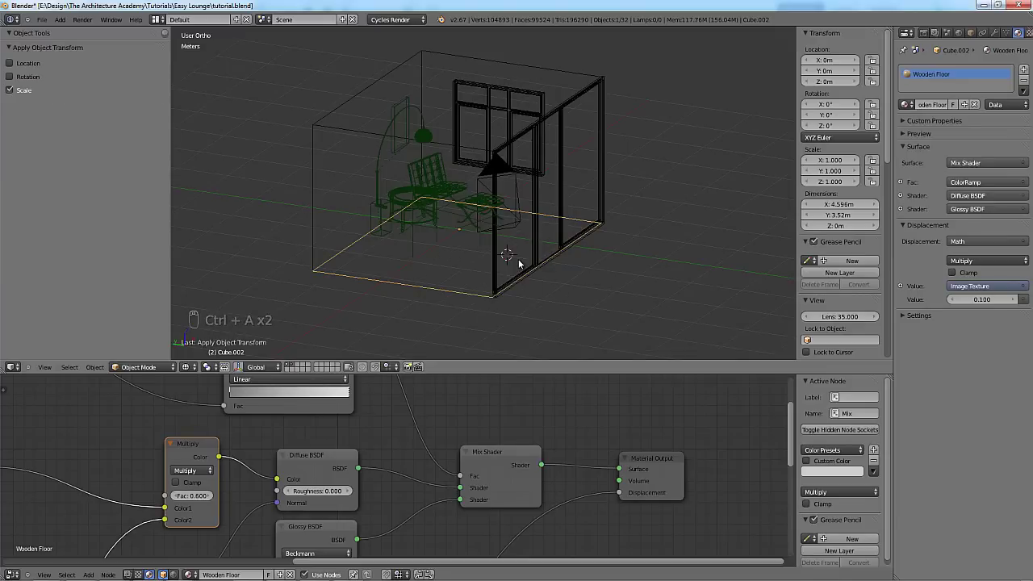
Unwrap the whole floor mesh again, and return to Object Mode in solid camera view with the tool shelf hidden.
{"action": "key", "text": "Tab"}
{"action": "key", "text": "a"}
{"action": "key", "text": "a"}
{"action": "key", "text": "a"}
{"action": "key", "text": "a"}
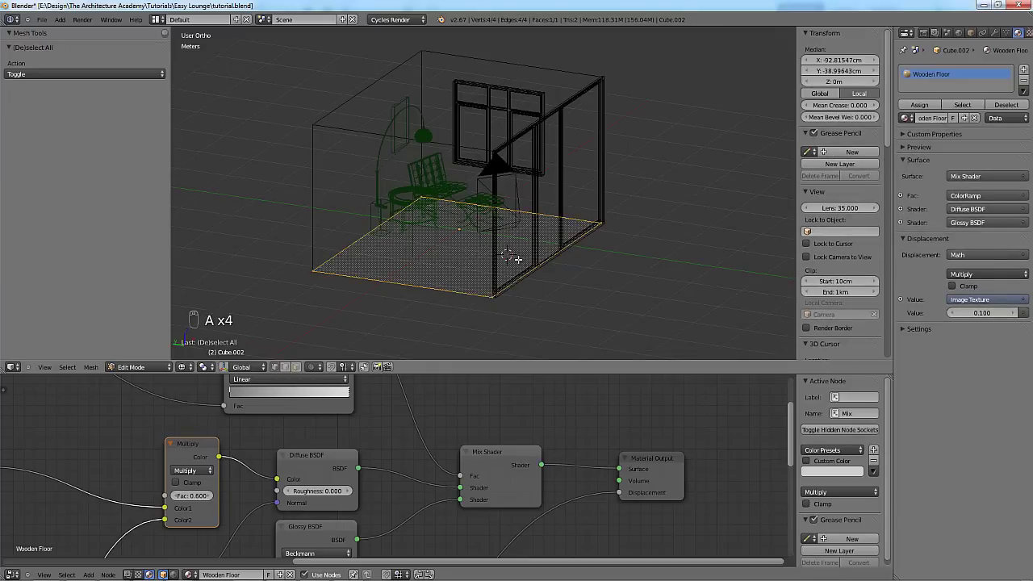
{"action": "key", "text": "u"}
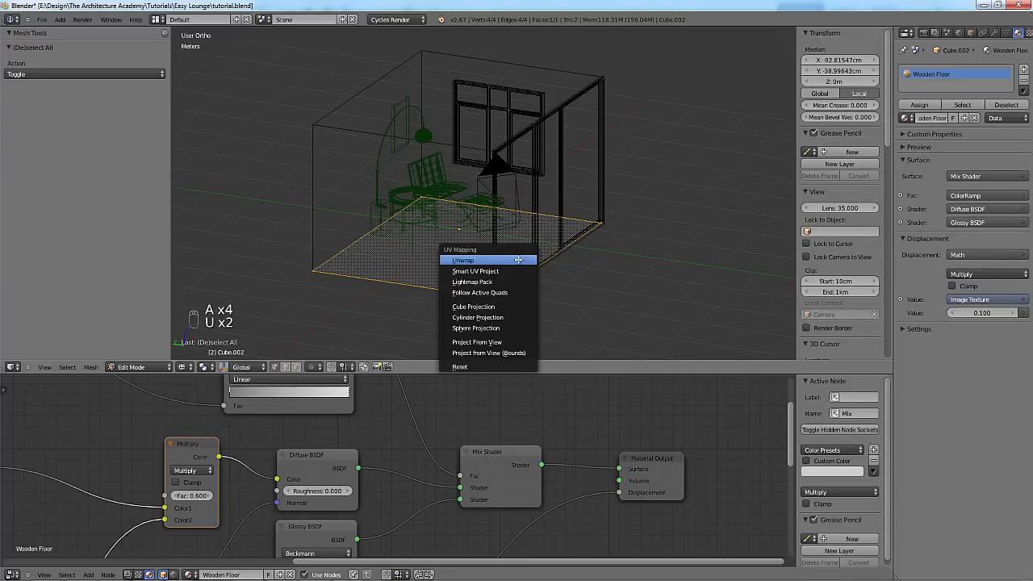
{"action": "left_click", "coordinate": [519, 259]}
{"action": "key", "text": "Tab"}
{"action": "key", "text": "t"}
{"action": "key", "text": "KP_0"}
{"action": "key", "text": "z"}
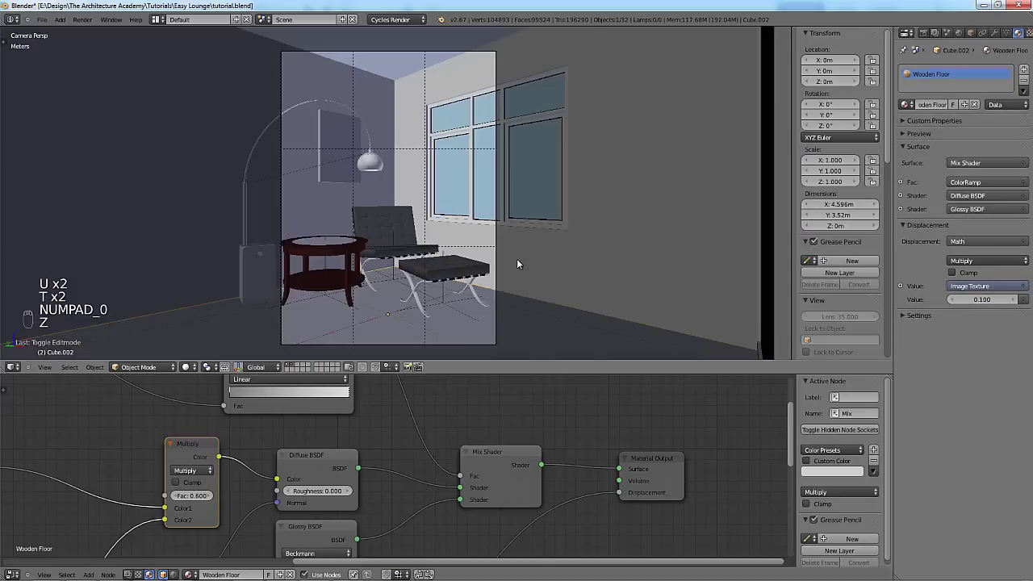
Save the scene over the existing tutorial.blend file and recentre the camera frame.
{"action": "key", "text": "ctrl+s"}
{"action": "left_click", "coordinate": [521, 259]}
{"action": "middle_click_drag", "start_coordinate": [540, 248], "coordinate": [590, 245], "text": "shift"}
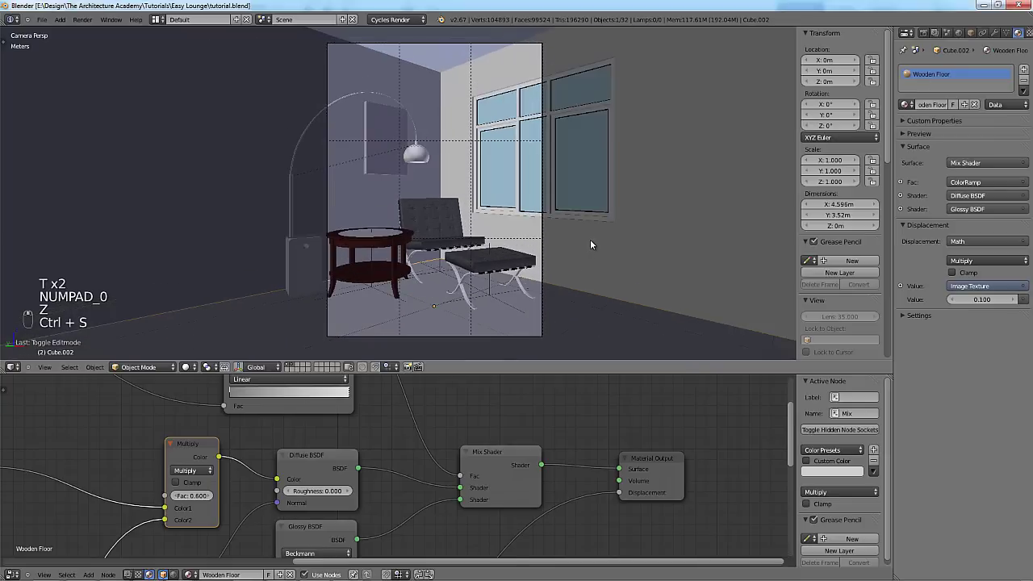
{"action": "key", "text": "ctrl+s"}
{"action": "left_click", "coordinate": [590, 239]}
Select the PVC material of the window beside the chairs and enable shader nodes for it.
{"action": "right_click", "coordinate": [586, 216]}
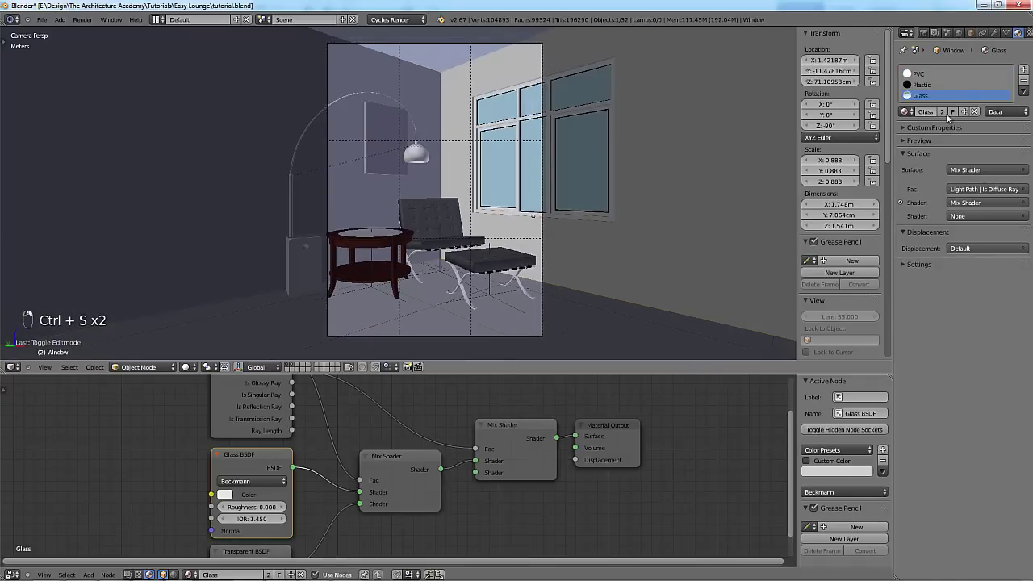
{"action": "left_click", "coordinate": [928, 74]}
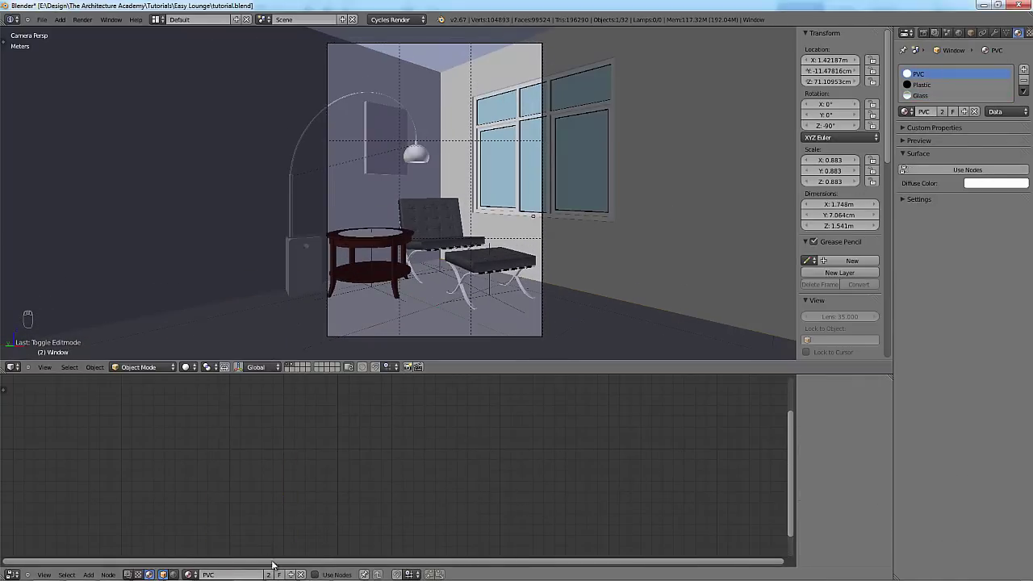
{"action": "left_click", "coordinate": [967, 170]}
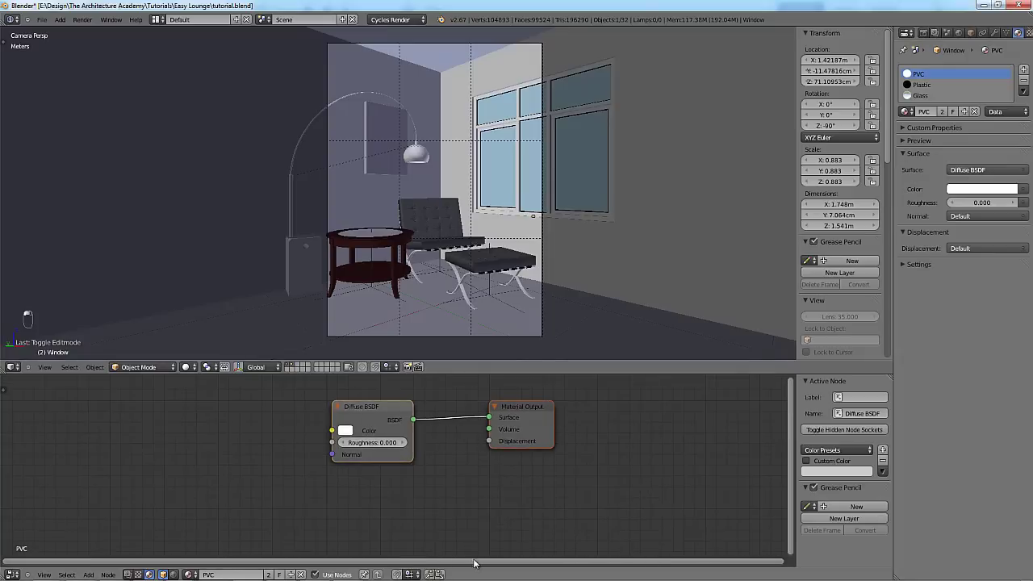
Enlarge the node editor and move the Material Output node along X, farther away from the Diffuse BSDF.
{"action": "left_click_drag", "start_coordinate": [478, 360], "coordinate": [481, 282]}
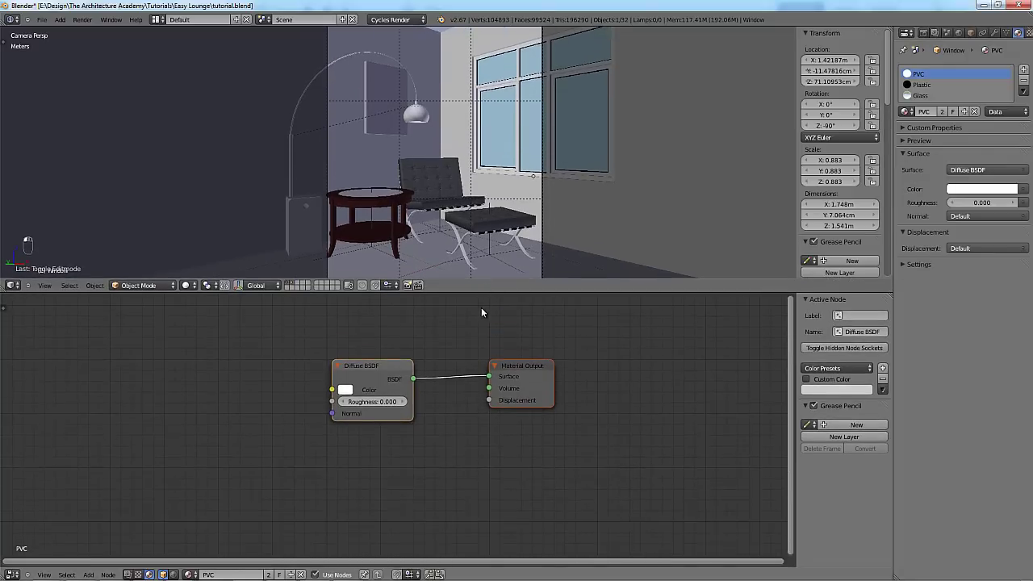
{"action": "scroll", "coordinate": [360, 372], "scroll_direction": "up", "scroll_amount": 2}
{"action": "scroll", "coordinate": [395, 431], "scroll_direction": "down", "scroll_amount": 2}
{"action": "left_click", "coordinate": [540, 381]}
{"action": "key", "text": "g"}
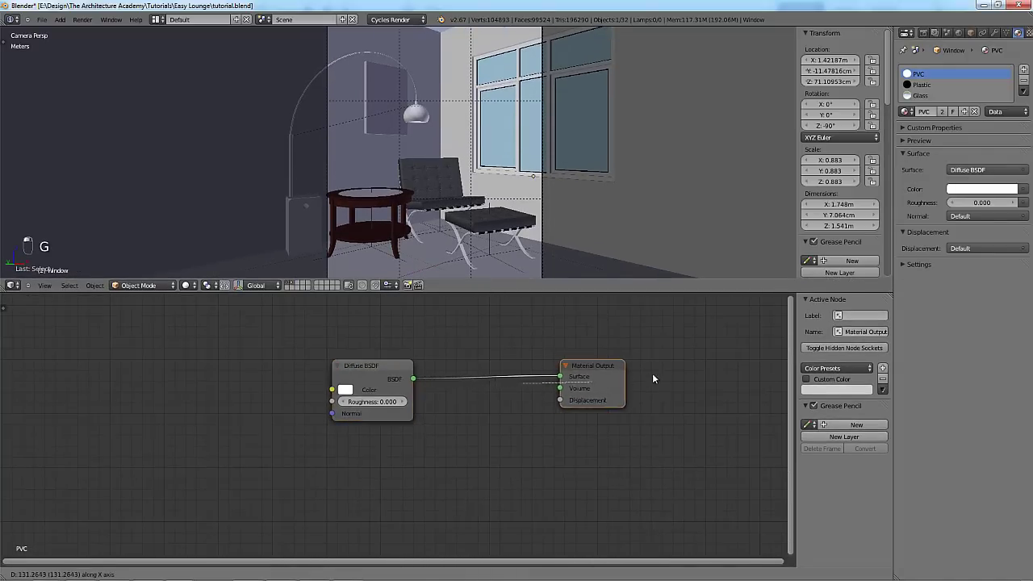
{"action": "left_click", "coordinate": [650, 373]}
Add a Mix Shader node to the PVC material.
{"action": "key", "text": "shift+a"}
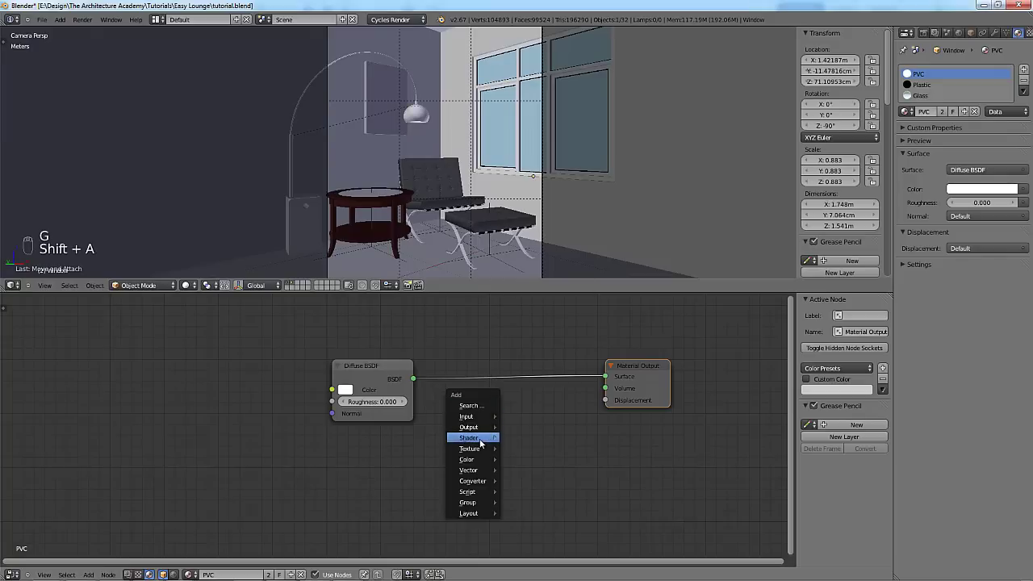
{"action": "mouse_move", "coordinate": [477, 438]}
{"action": "left_click", "coordinate": [527, 272]}
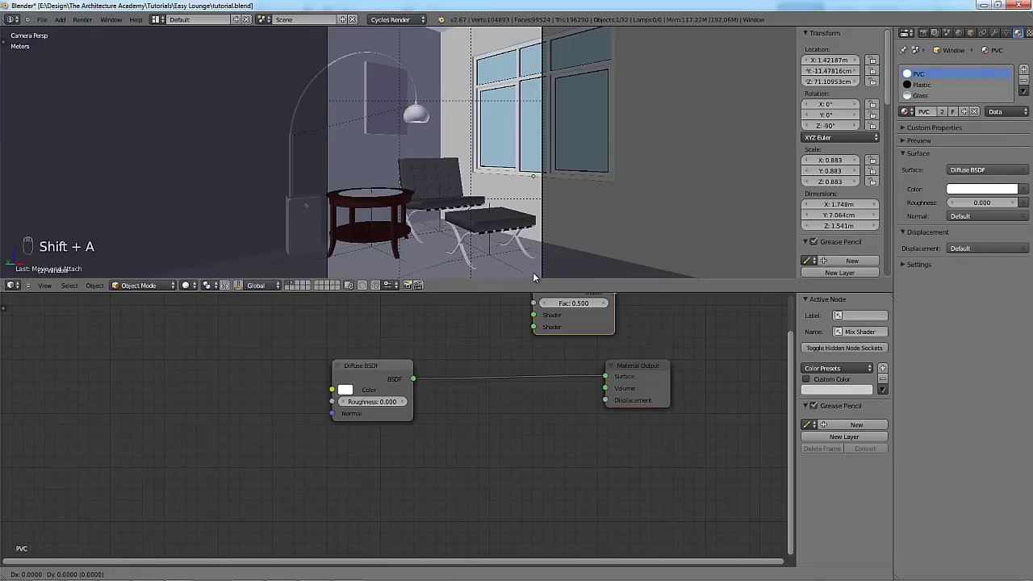
Insert the Mix Shader between the Diffuse BSDF and Material Output, and connect a new Glossy BSDF to its second shader input.
{"action": "left_click", "coordinate": [483, 366]}
{"action": "key", "text": "shift+a"}
{"action": "mouse_move", "coordinate": [375, 465]}
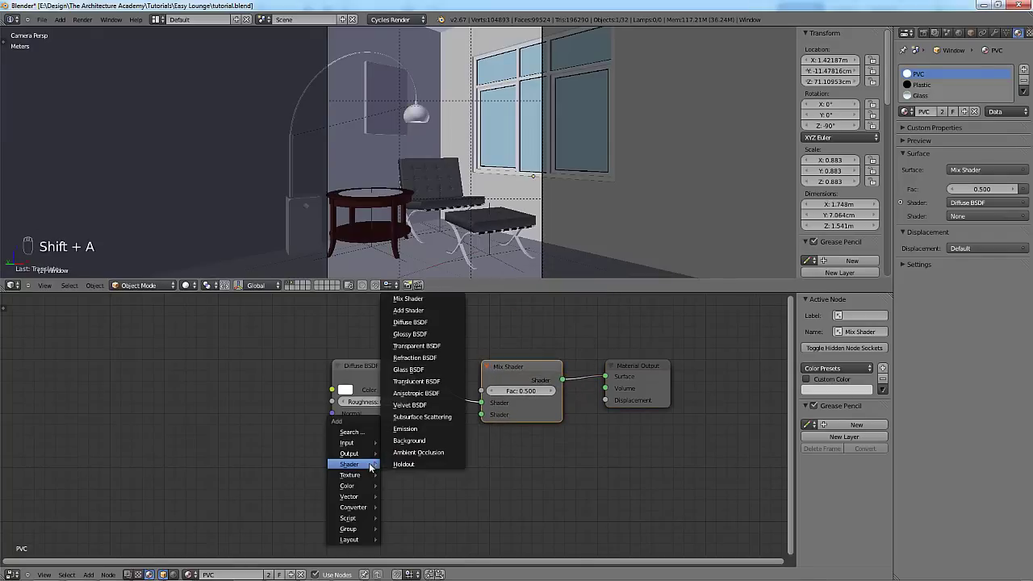
{"action": "left_click", "coordinate": [420, 333]}
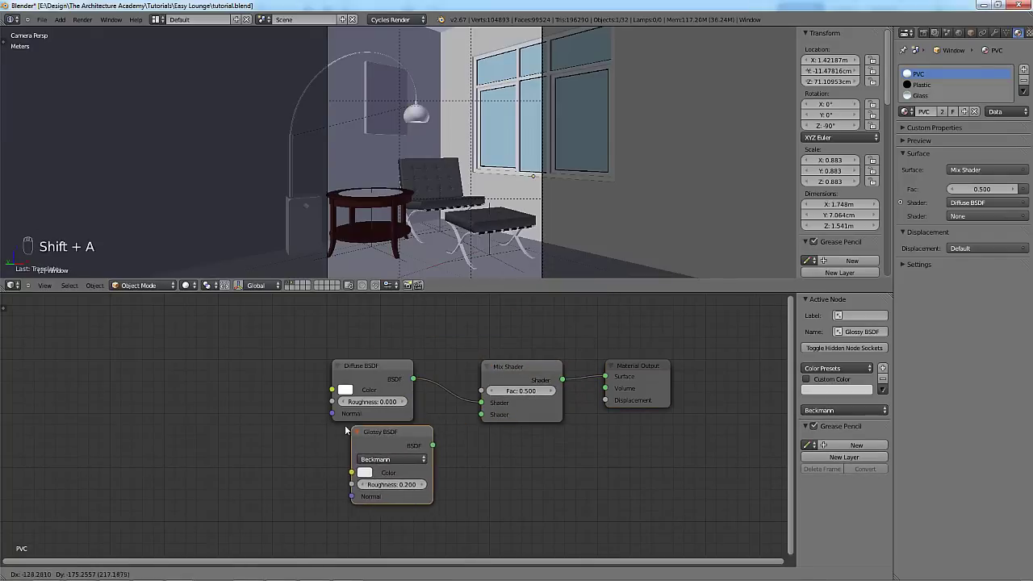
{"action": "left_click", "coordinate": [401, 442]}
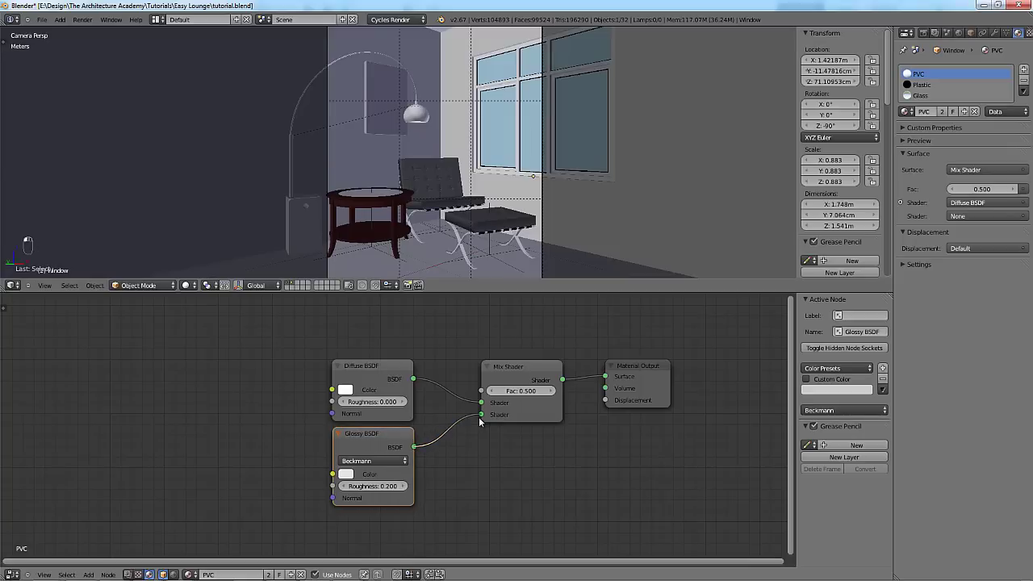
Set the factor of the PVC material's Mix Shader to 0.1.
{"action": "left_click", "coordinate": [496, 392]}
{"action": "type", "text": "0.2"}
{"action": "key", "text": "Return"}
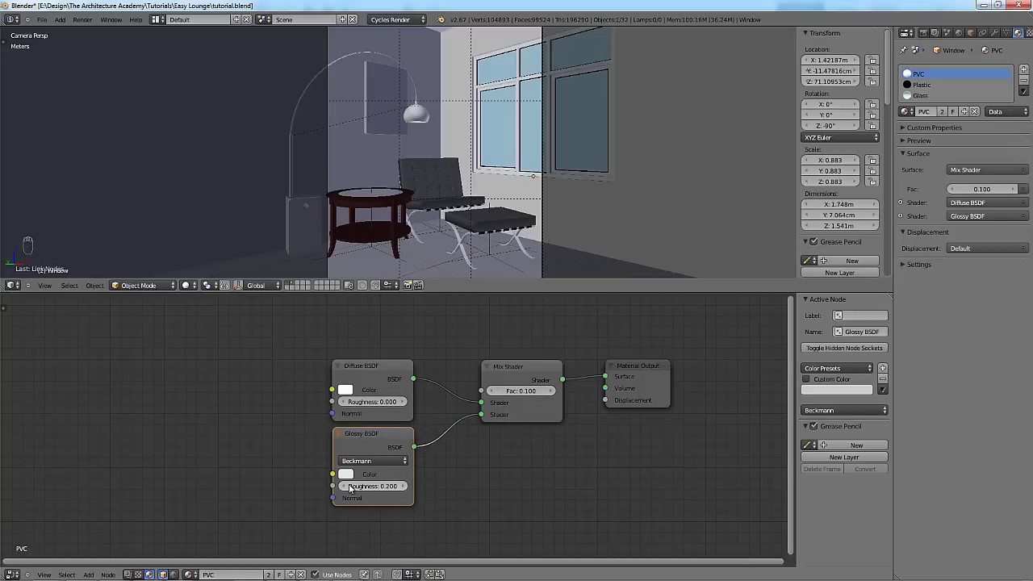
Darken the colour of the PVC material's Diffuse BSDF to dark grey.
{"action": "left_click", "coordinate": [346, 390]}
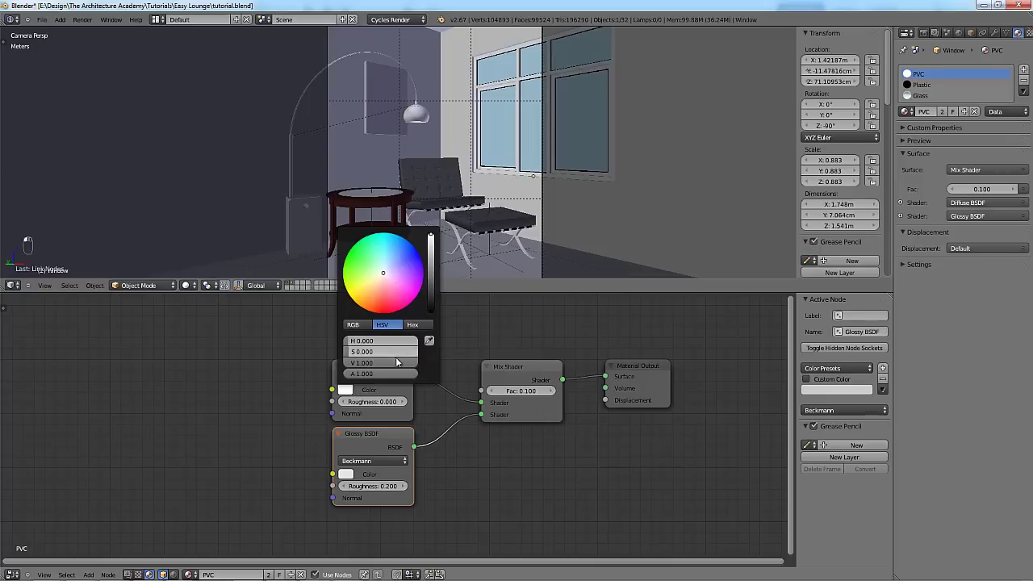
{"action": "left_click_drag", "start_coordinate": [396, 363], "coordinate": [338, 361]}
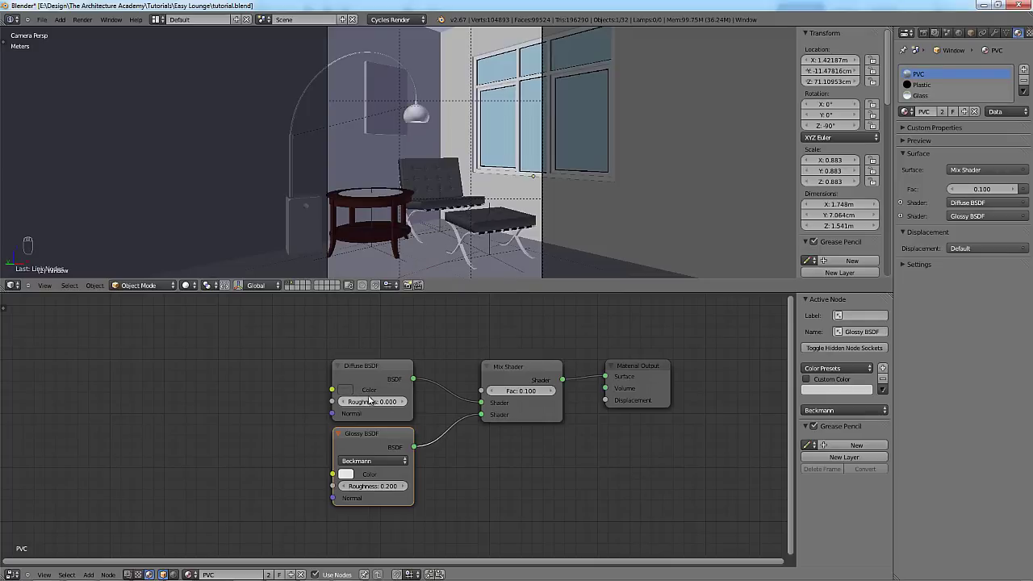
{"action": "left_click", "coordinate": [346, 389]}
{"action": "left_click", "coordinate": [364, 363]}
{"action": "left_click", "coordinate": [512, 374]}
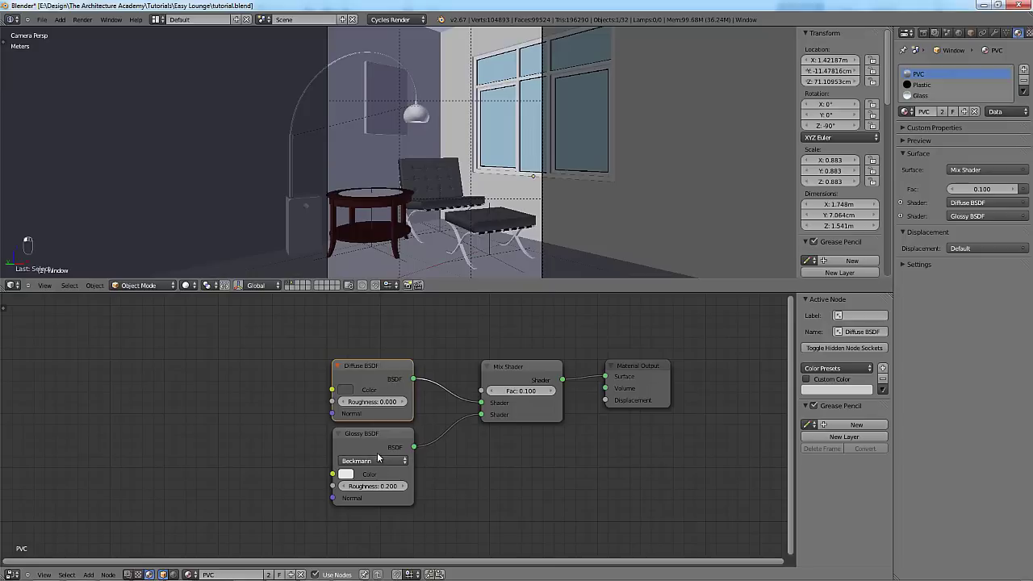
{"action": "left_click_drag", "start_coordinate": [379, 472], "coordinate": [380, 471]}
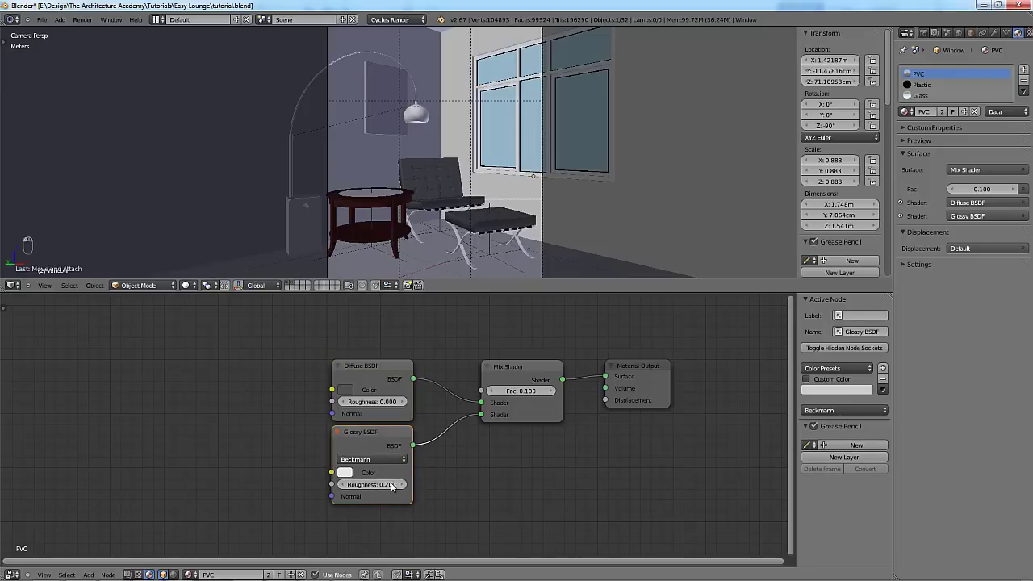
Match the PVC material's viewport colour to its dark grey diffuse colour and save the file.
{"action": "left_click", "coordinate": [918, 264]}
{"action": "left_click", "coordinate": [938, 292]}
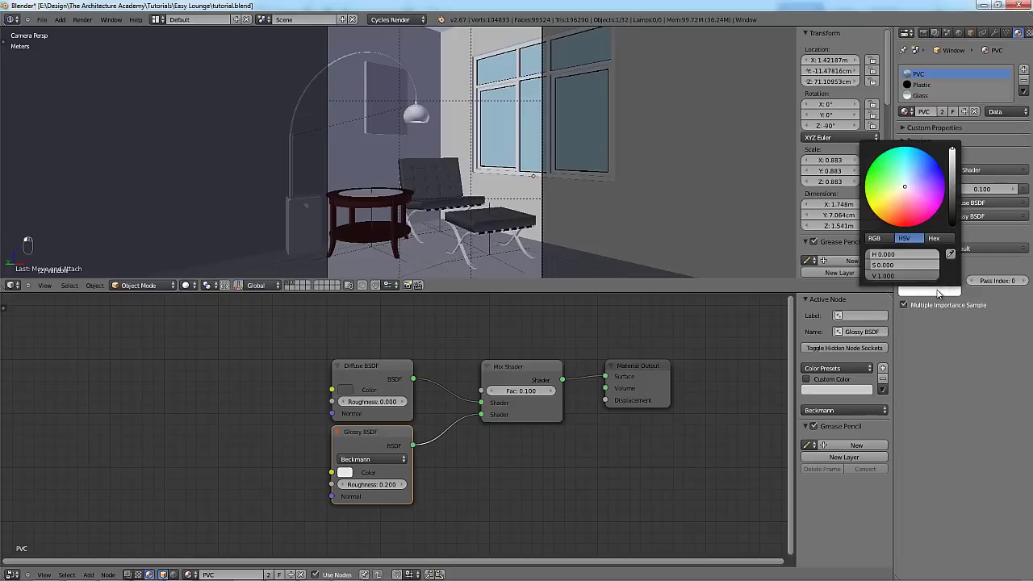
{"action": "left_click", "coordinate": [347, 388]}
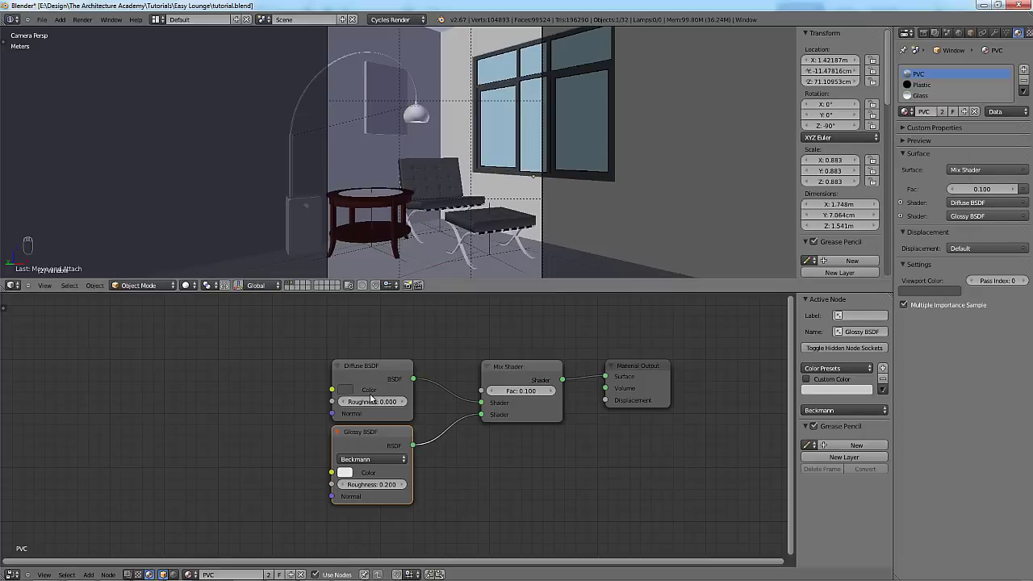
{"action": "scroll", "coordinate": [577, 182], "scroll_direction": "up", "scroll_amount": 2}
{"action": "key", "text": "ctrl+s"}
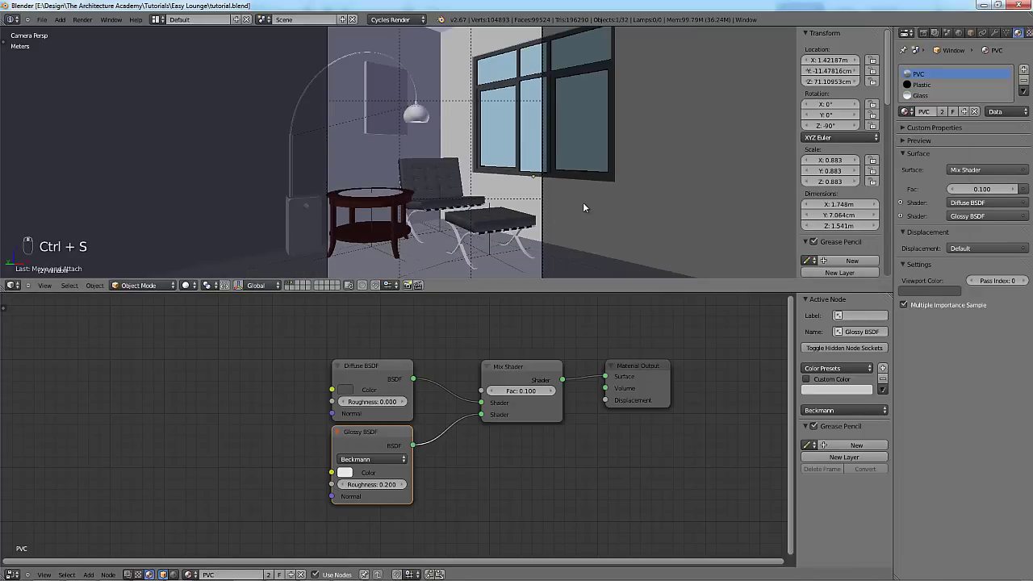
{"action": "scroll", "coordinate": [576, 203], "scroll_direction": "down", "scroll_amount": 2}
{"action": "key", "text": "ctrl+s"}
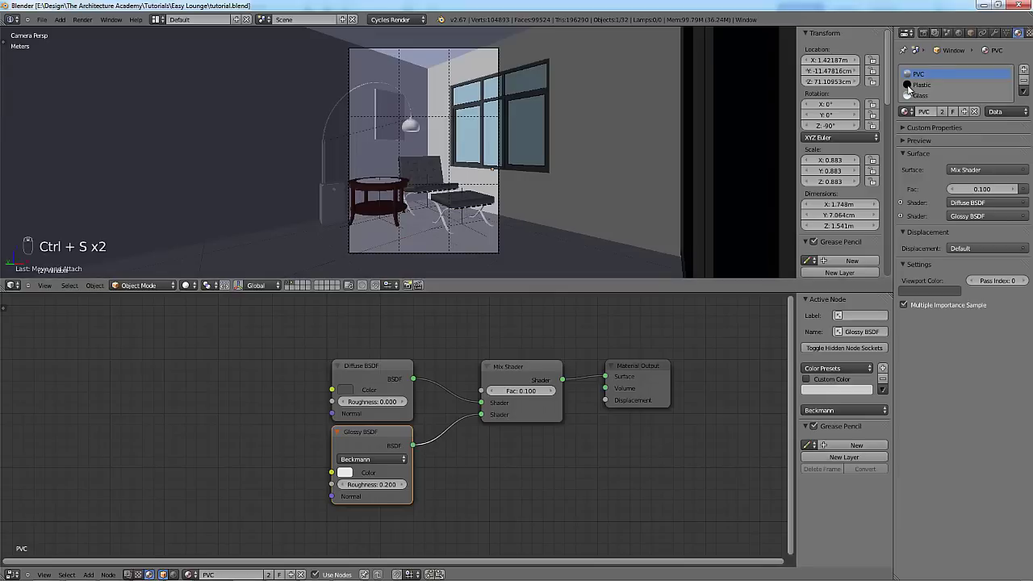
Select the large three-pane window frame in wireframe and examine it from outside the room.
{"action": "left_click", "coordinate": [922, 33]}
{"action": "key", "text": "KP_Decimal"}
{"action": "key", "text": "z"}
{"action": "scroll", "coordinate": [545, 165], "scroll_direction": "down", "scroll_amount": 3}
{"action": "right_click", "coordinate": [546, 165]}
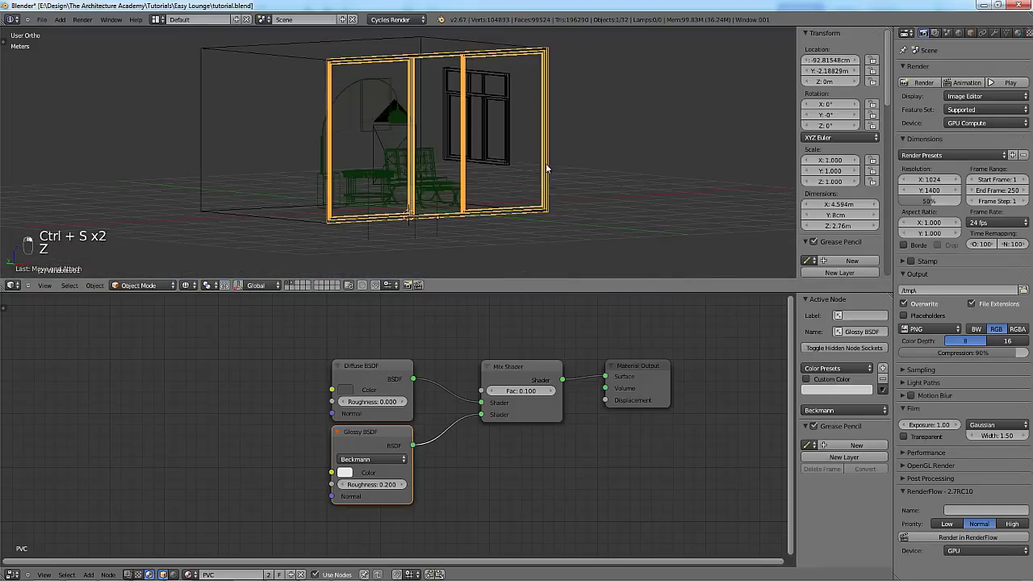
{"action": "scroll", "coordinate": [496, 179], "scroll_direction": "down", "scroll_amount": 2}
{"action": "mouse_move", "coordinate": [409, 136]}
{"action": "middle_mouse_down"}
{"action": "mouse_move", "coordinate": [379, 137]}
{"action": "mouse_move", "coordinate": [406, 138]}
{"action": "middle_mouse_up"}
{"action": "key", "text": "KP_0"}
{"action": "key", "text": "z"}
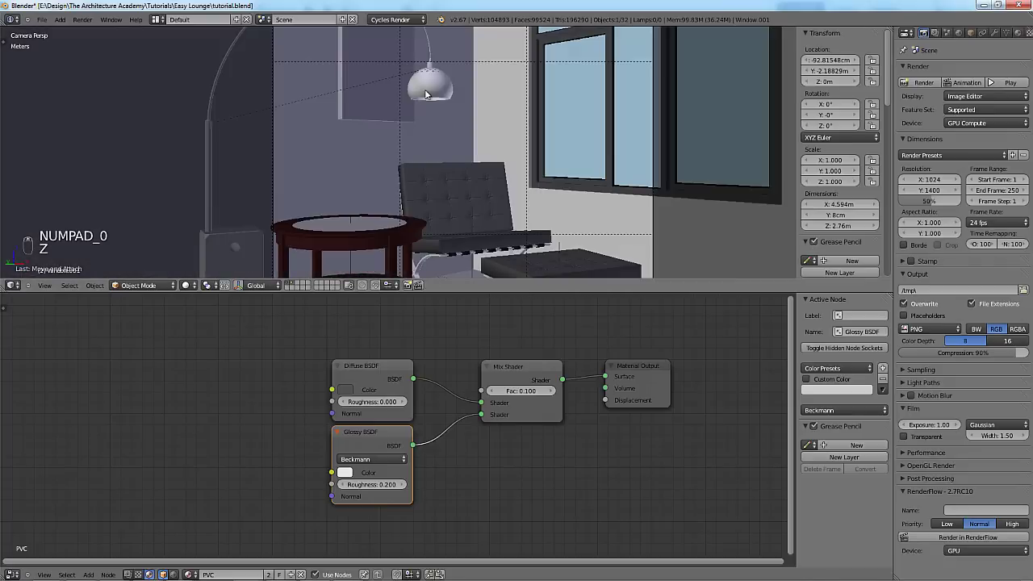
Select the arc lamp's head and examine it in the camera view in solid and wireframe display.
{"action": "right_click", "coordinate": [424, 89]}
{"action": "middle_click_drag", "start_coordinate": [432, 133], "coordinate": [418, 119], "text": "shift"}
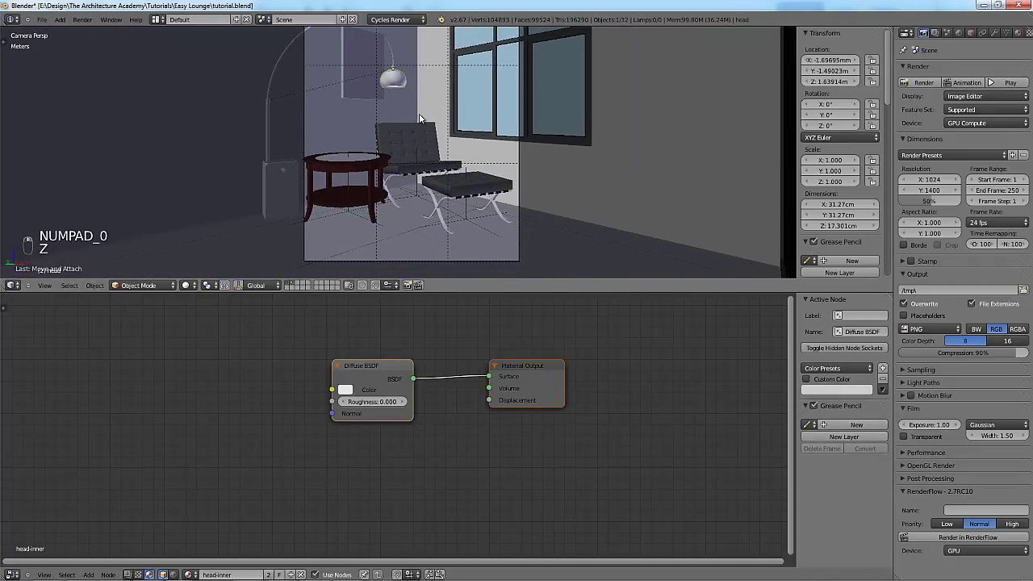
{"action": "scroll", "coordinate": [420, 119], "scroll_direction": "up", "scroll_amount": 3}
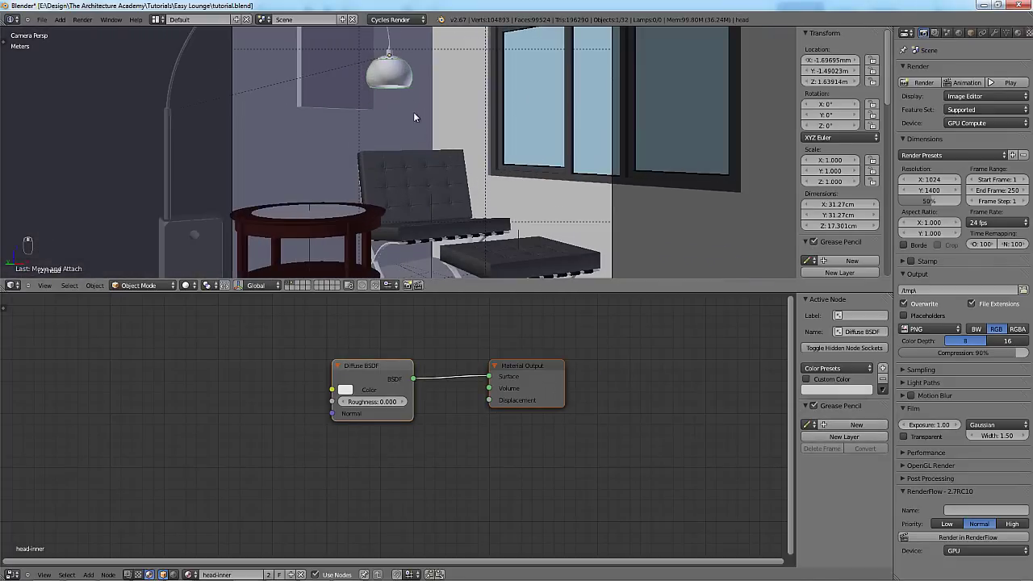
{"action": "key", "text": "z"}
{"action": "key", "text": "z"}
{"action": "scroll", "coordinate": [399, 122], "scroll_direction": "down", "scroll_amount": 2}
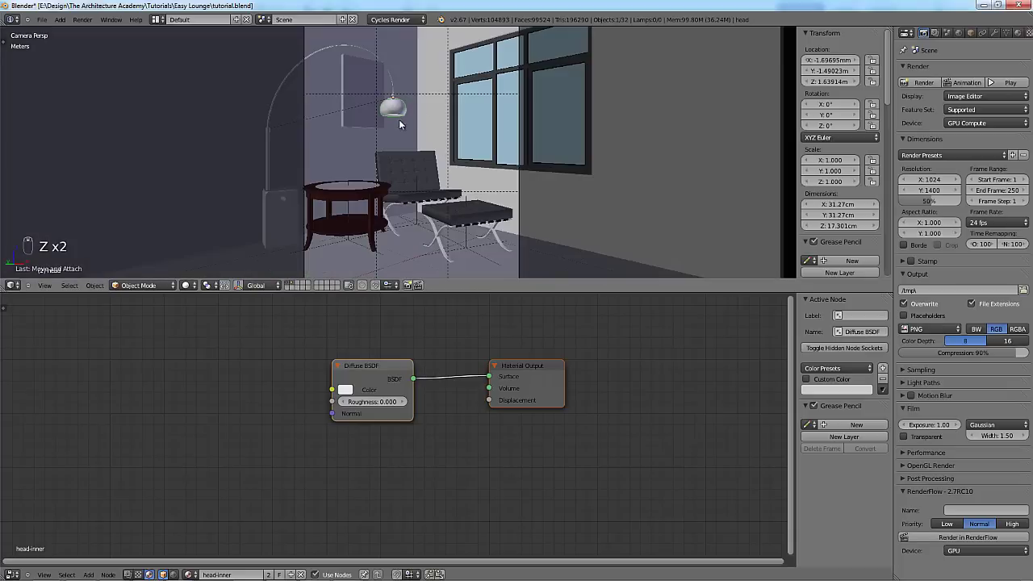
{"action": "scroll", "coordinate": [396, 134], "scroll_direction": "up", "scroll_amount": 5}
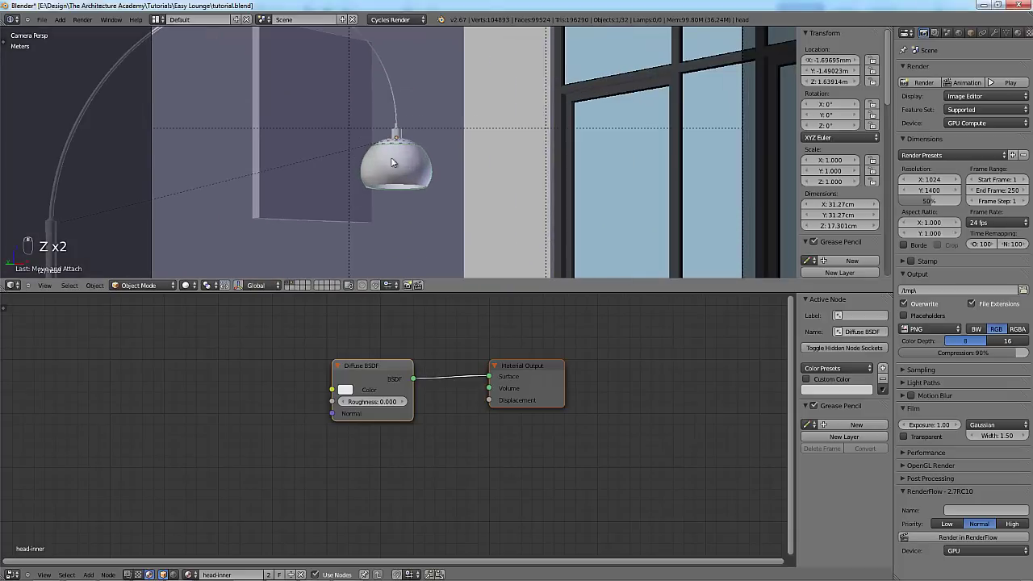
{"action": "scroll", "coordinate": [398, 167], "scroll_direction": "down", "scroll_amount": 3}
{"action": "scroll", "coordinate": [426, 180], "scroll_direction": "down", "scroll_amount": 2, "text": "shift"}
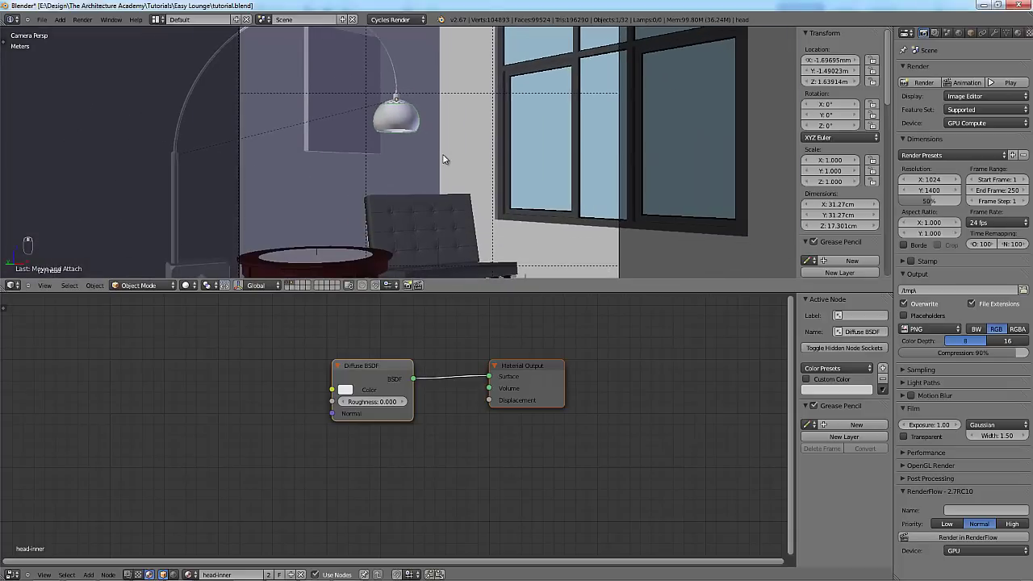
{"action": "scroll", "coordinate": [440, 154], "scroll_direction": "up", "scroll_amount": 3}
{"action": "scroll", "coordinate": [439, 150], "scroll_direction": "down", "scroll_amount": 3}
{"action": "scroll", "coordinate": [456, 165], "scroll_direction": "down", "scroll_amount": 2, "text": "shift"}
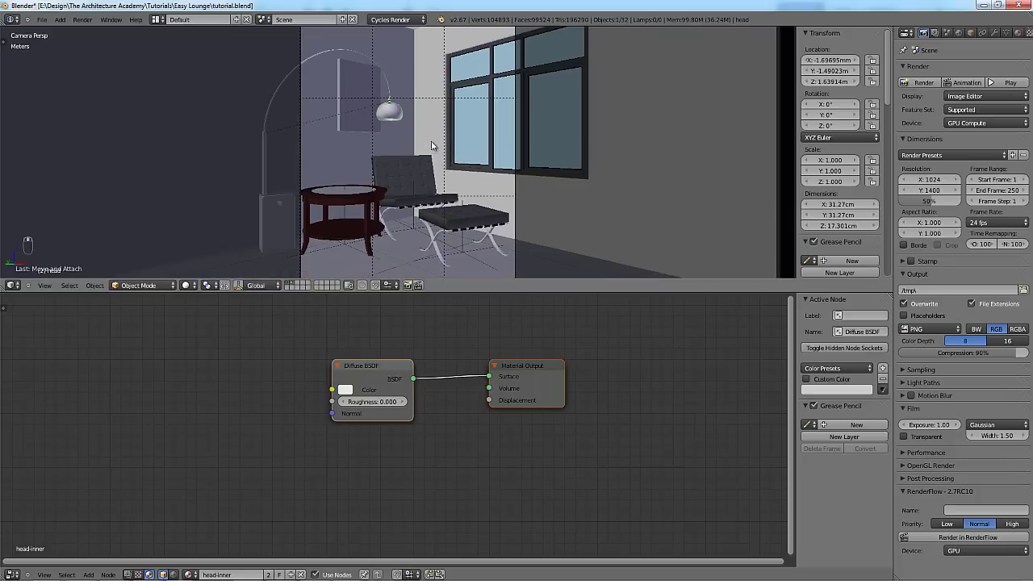
{"action": "scroll", "coordinate": [428, 133], "scroll_direction": "up", "scroll_amount": 2}
{"action": "scroll", "coordinate": [417, 125], "scroll_direction": "down", "scroll_amount": 3}
{"action": "key", "text": "z"}
{"action": "scroll", "coordinate": [408, 152], "scroll_direction": "up", "scroll_amount": 5}
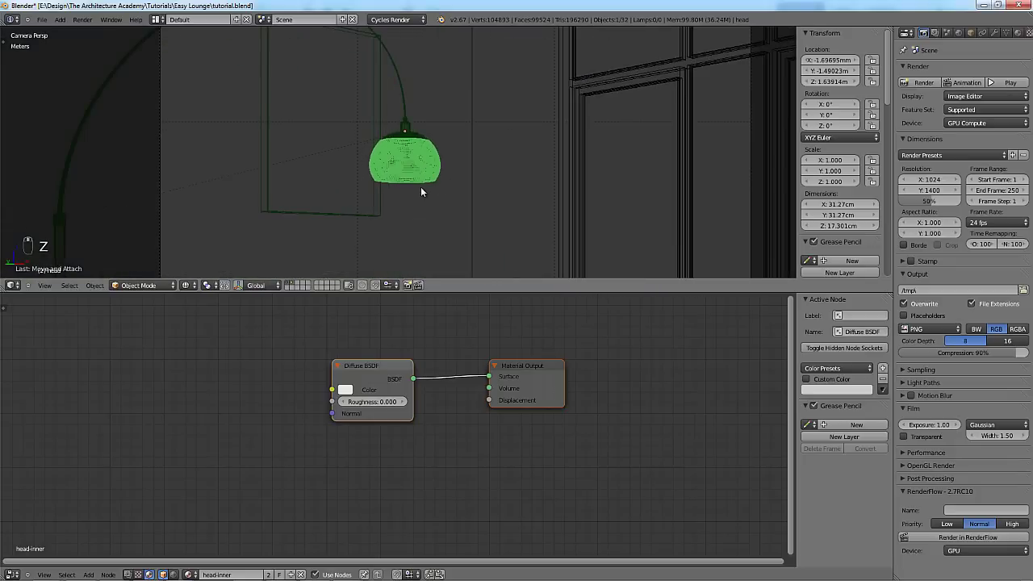
Replace the Emission shader of the bulb inside the lamp head with a Diffuse BSDF connected to the Material Output's surface.
{"action": "key", "text": "KP_Decimal"}
{"action": "mouse_move", "coordinate": [434, 189]}
{"action": "middle_mouse_down"}
{"action": "mouse_move", "coordinate": [444, 109]}
{"action": "mouse_move", "coordinate": [418, 158]}
{"action": "mouse_move", "coordinate": [430, 148]}
{"action": "middle_mouse_up"}
{"action": "key", "text": "z"}
{"action": "scroll", "coordinate": [424, 127], "scroll_direction": "up", "scroll_amount": 4}
{"action": "scroll", "coordinate": [416, 121], "scroll_direction": "down", "scroll_amount": 1}
{"action": "right_click", "coordinate": [407, 100]}
{"action": "scroll", "coordinate": [418, 159], "scroll_direction": "up", "scroll_amount": 3}
{"action": "scroll", "coordinate": [429, 154], "scroll_direction": "up", "scroll_amount": 3}
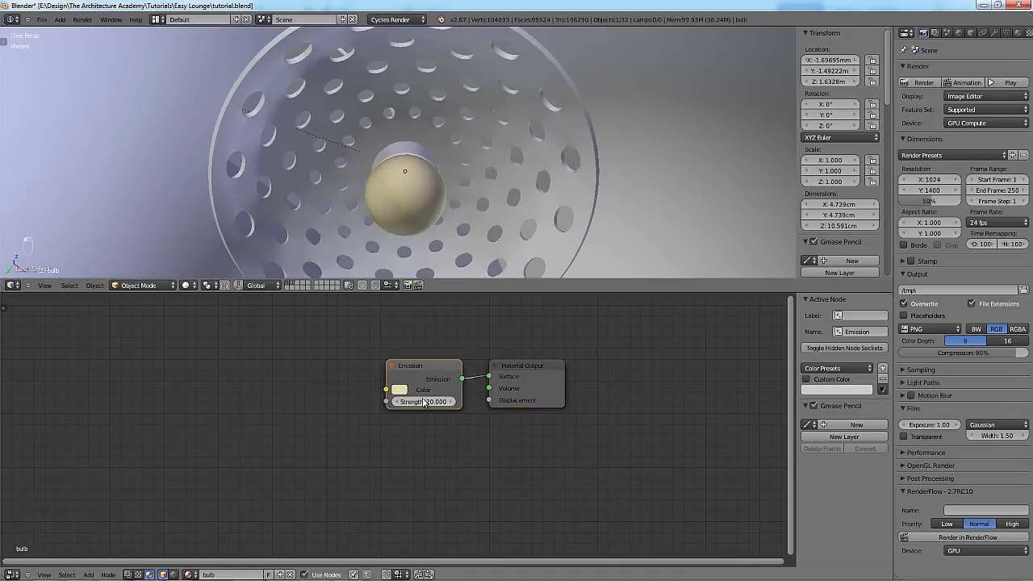
{"action": "scroll", "coordinate": [429, 319], "scroll_direction": "down", "scroll_amount": 1}
{"action": "scroll", "coordinate": [421, 235], "scroll_direction": "down", "scroll_amount": 5}
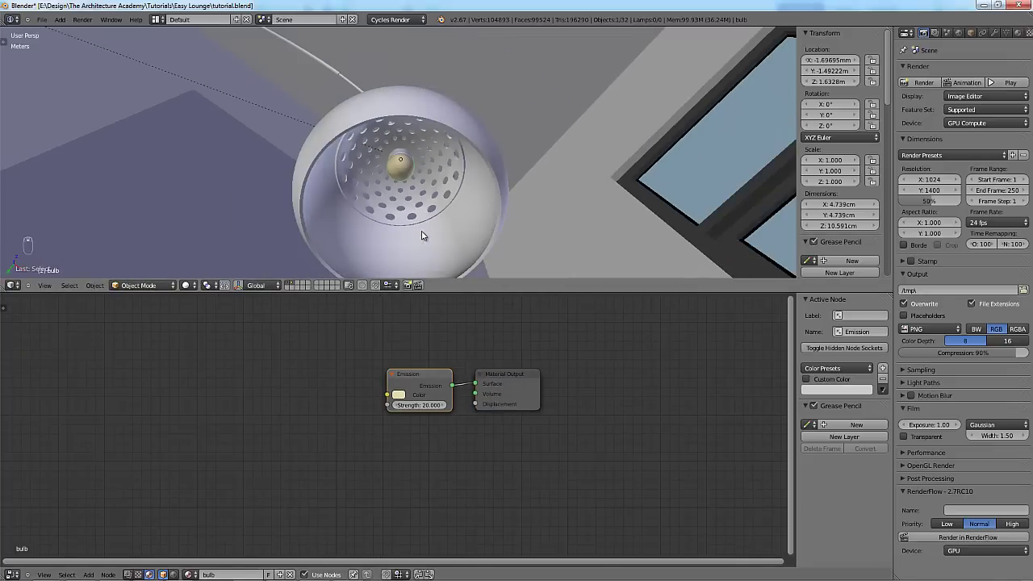
{"action": "scroll", "coordinate": [398, 196], "scroll_direction": "up", "scroll_amount": 4}
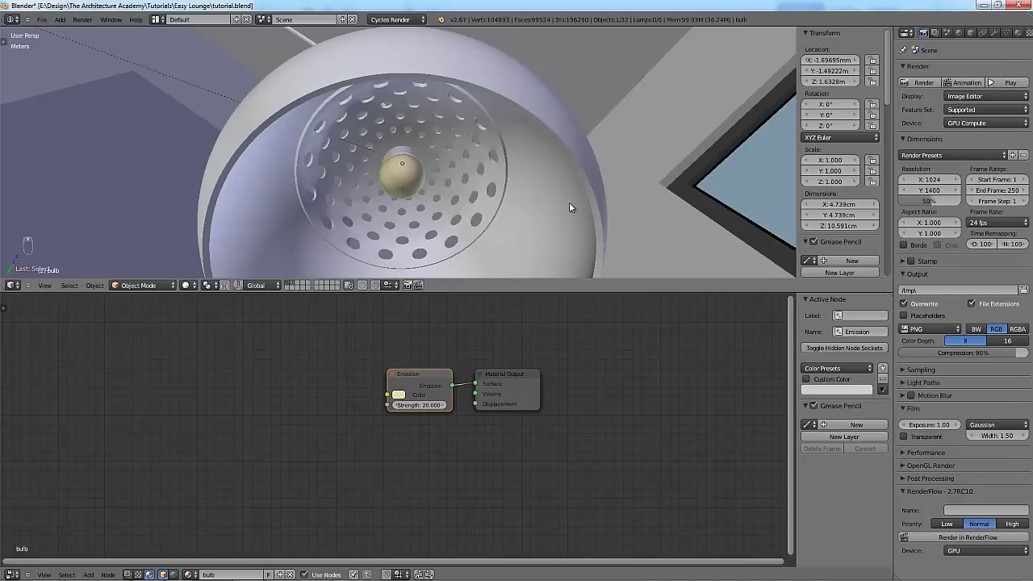
{"action": "scroll", "coordinate": [569, 202], "scroll_direction": "down", "scroll_amount": 3}
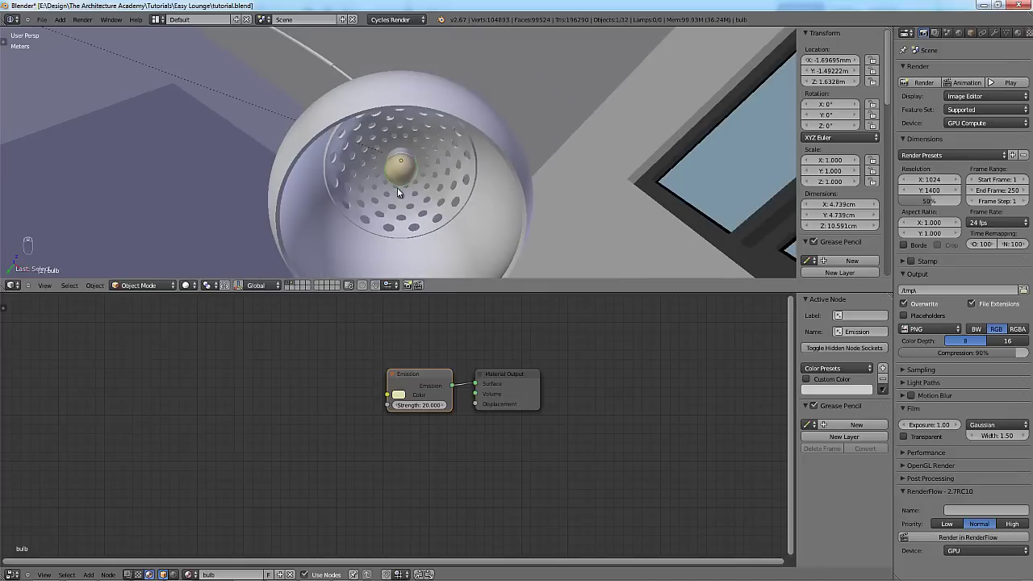
{"action": "scroll", "coordinate": [397, 187], "scroll_direction": "up", "scroll_amount": 4}
{"action": "key", "text": "g"}
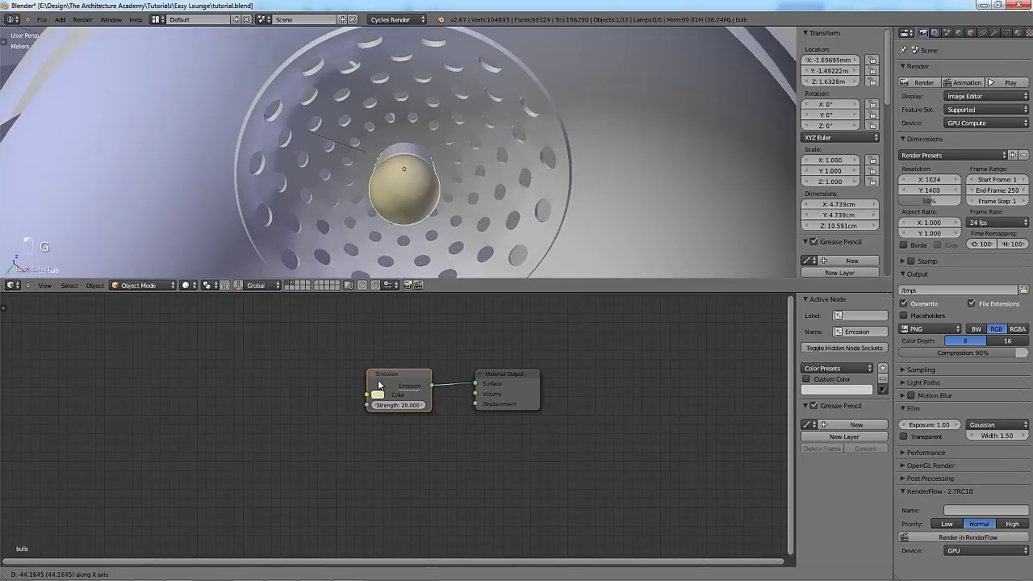
{"action": "left_click", "coordinate": [363, 384]}
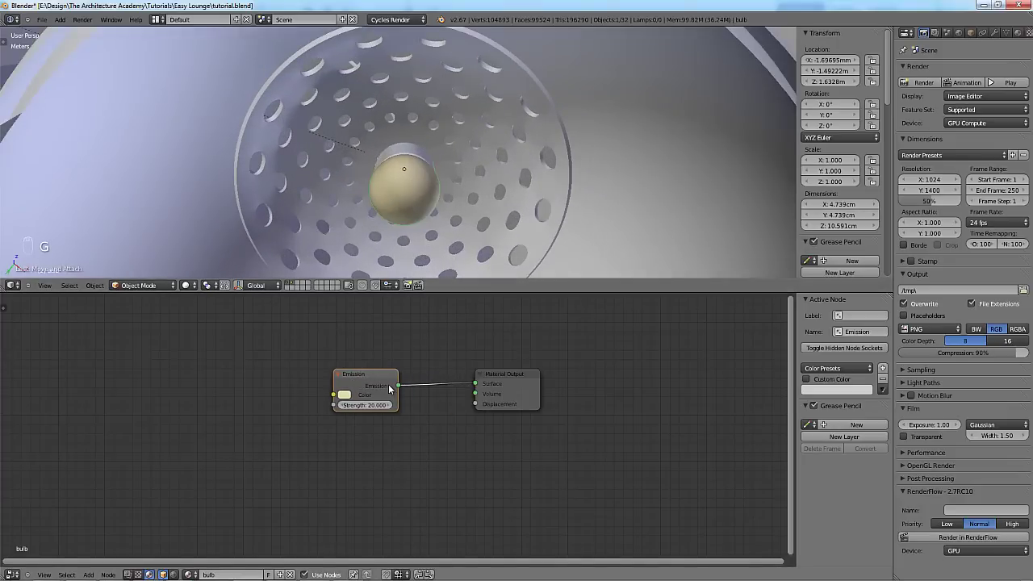
{"action": "key", "text": "x"}
{"action": "key", "text": "shift+a"}
{"action": "mouse_move", "coordinate": [396, 384]}
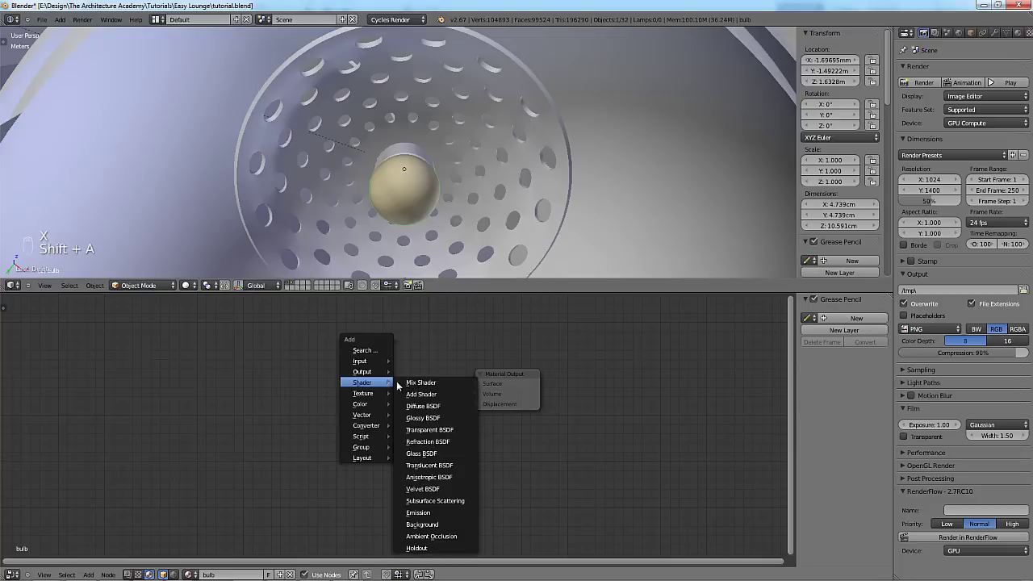
{"action": "left_click", "coordinate": [422, 406]}
{"action": "left_click", "coordinate": [412, 393]}
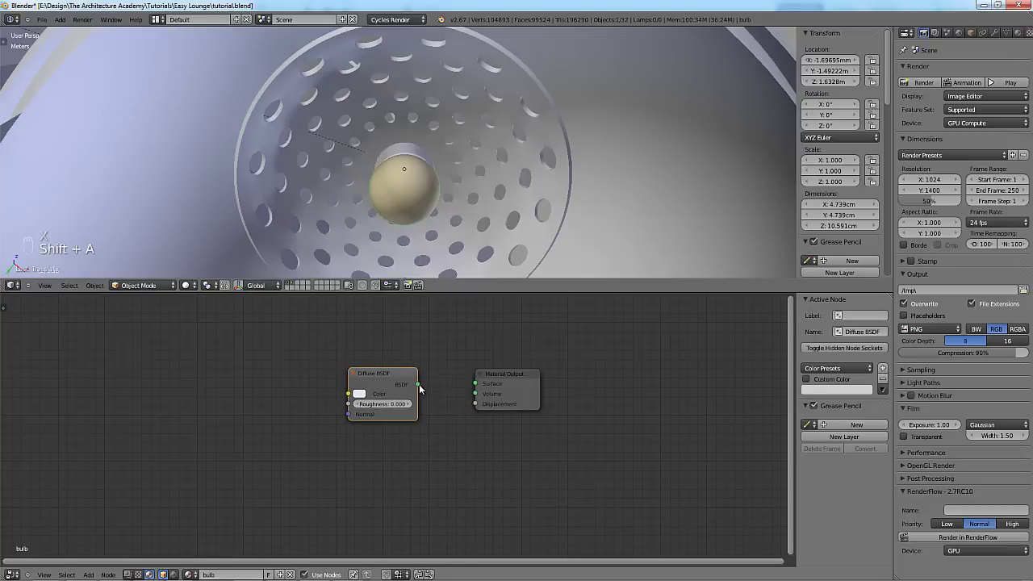
{"action": "left_click_drag", "start_coordinate": [419, 387], "coordinate": [475, 384]}
Display the bulb's material properties and return to the camera view with all objects deselected.
{"action": "scroll", "coordinate": [740, 202], "scroll_direction": "down", "scroll_amount": 3}
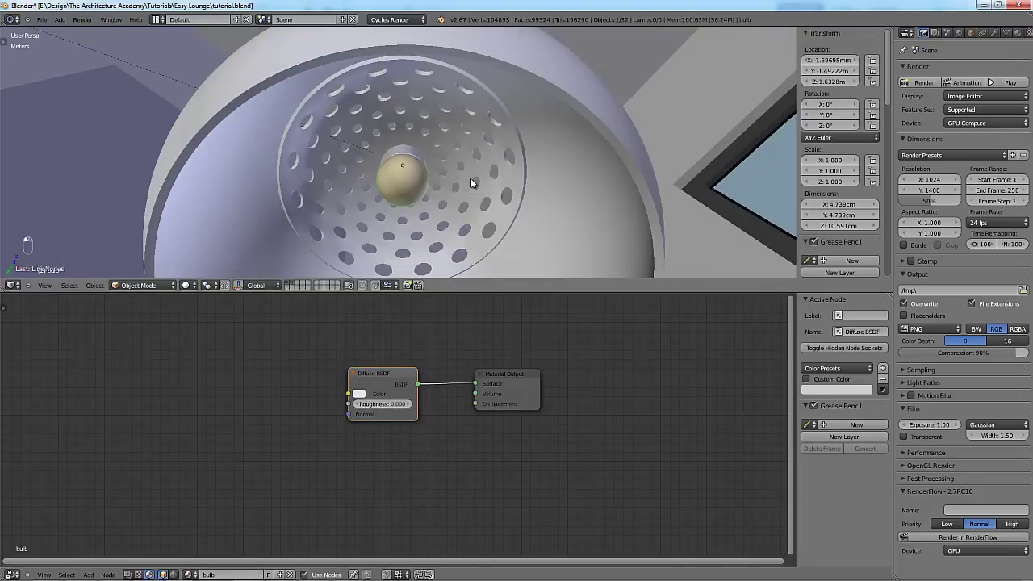
{"action": "left_click", "coordinate": [1018, 33]}
{"action": "key", "text": "KP_0"}
{"action": "scroll", "coordinate": [388, 188], "scroll_direction": "down", "scroll_amount": 4}
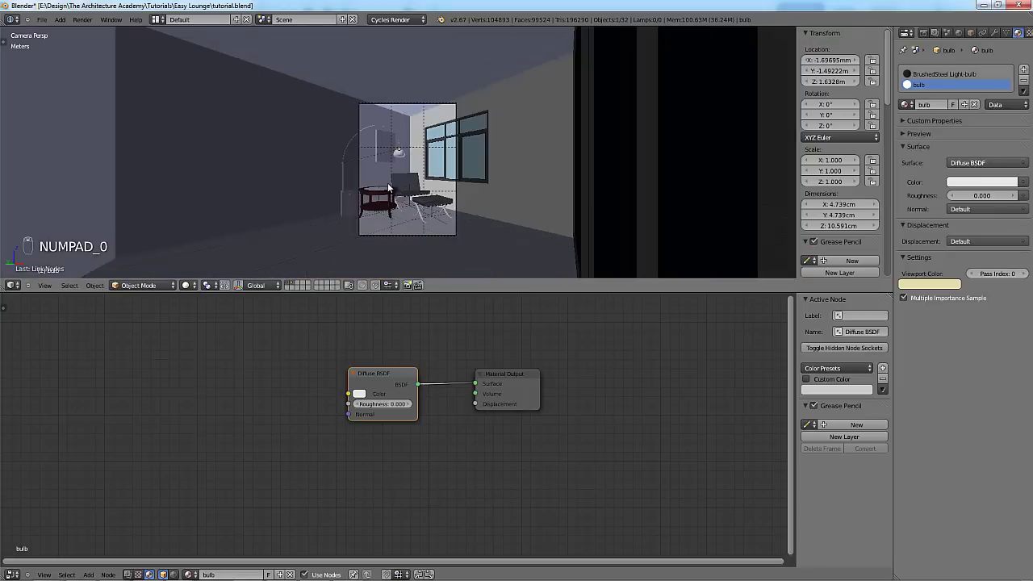
{"action": "key", "text": "a"}
{"action": "key", "text": "a"}
{"action": "scroll", "coordinate": [391, 177], "scroll_direction": "up", "scroll_amount": 5}
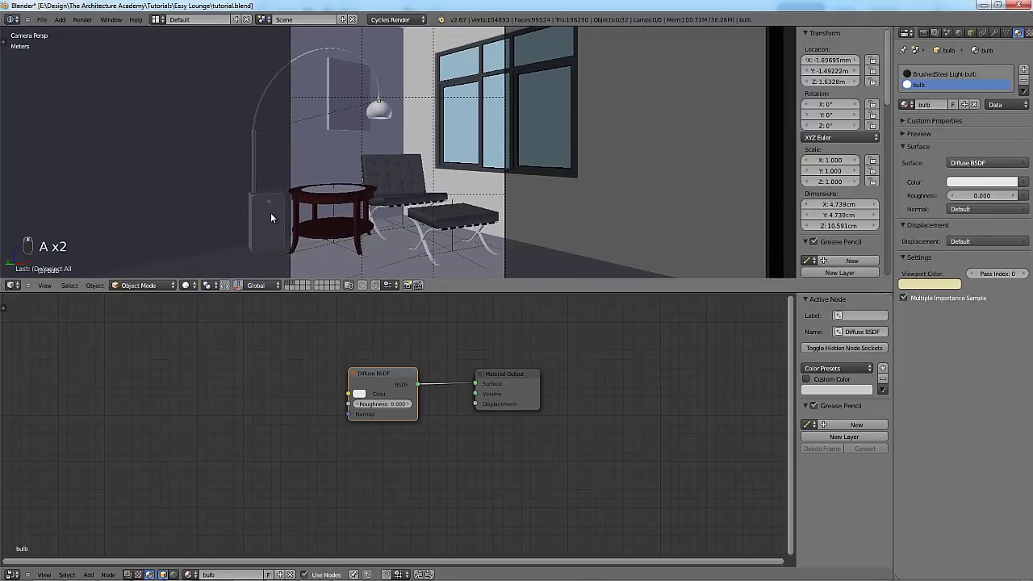
Move the arc lamp's base about -7.6 cm along global X and rotate it around Z to about 74.5°.
{"action": "right_click", "coordinate": [271, 217]}
{"action": "key", "text": "g"}
{"action": "key", "text": "x"}
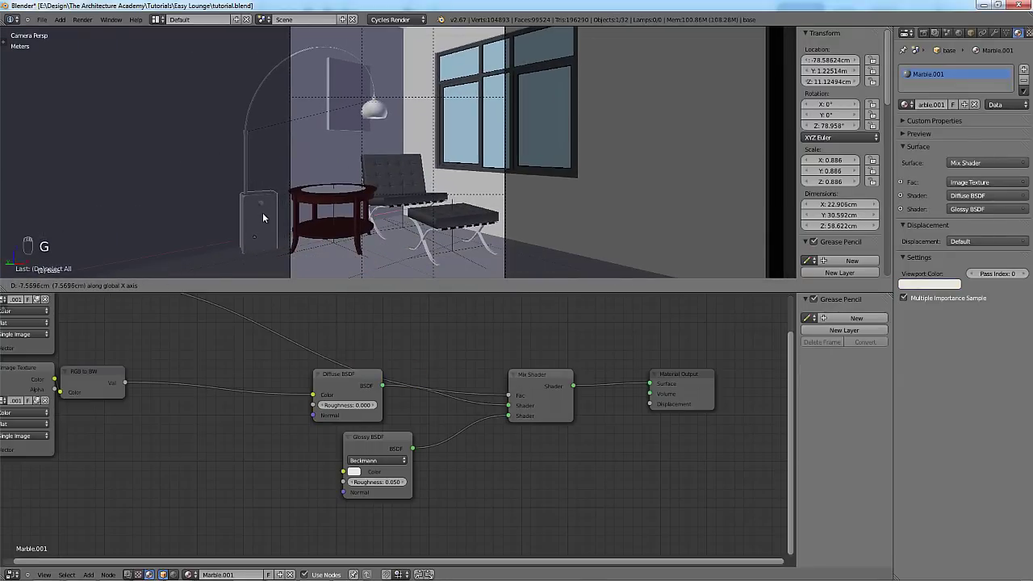
{"action": "left_click", "coordinate": [263, 212]}
{"action": "key", "text": "r"}
{"action": "key", "text": "z"}
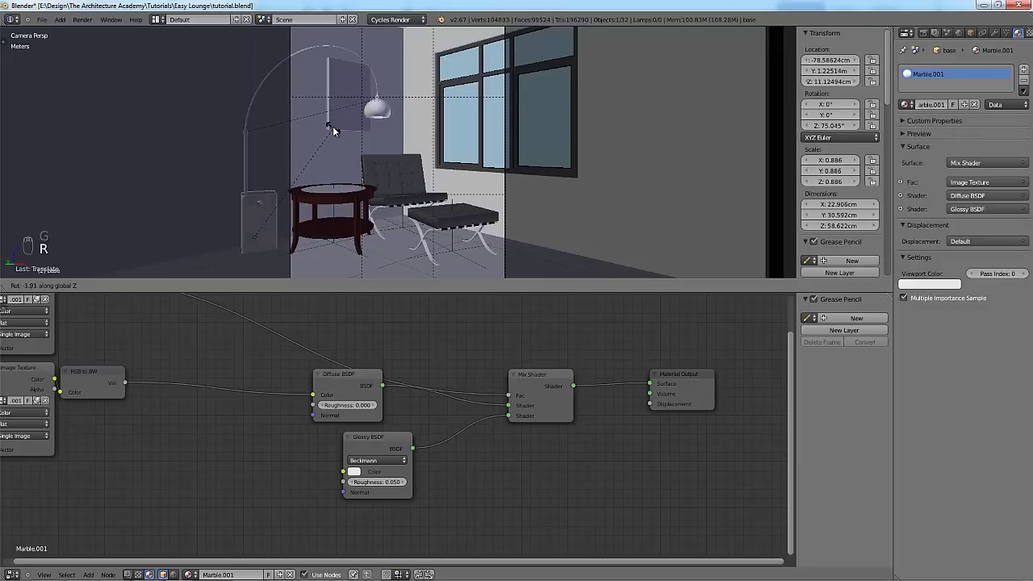
{"action": "left_click", "coordinate": [349, 159]}
{"action": "scroll", "coordinate": [530, 180], "scroll_direction": "down", "scroll_amount": 2}
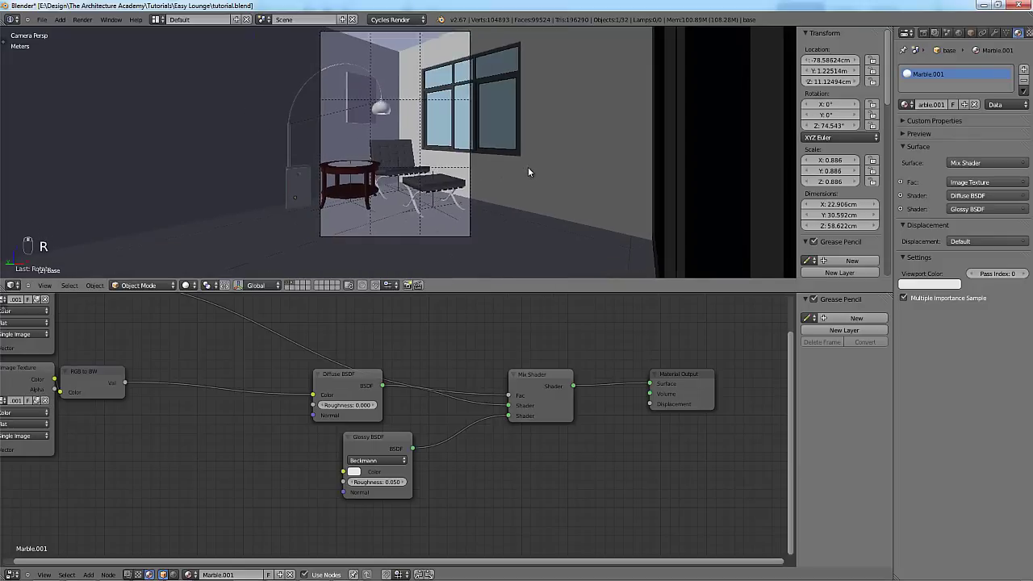
Set the Cycles render samples to 100 in the scene's sampling settings and save the file.
{"action": "scroll", "coordinate": [528, 167], "scroll_direction": "up", "scroll_amount": 2}
{"action": "key", "text": "ctrl+s"}
{"action": "left_click", "coordinate": [527, 170]}
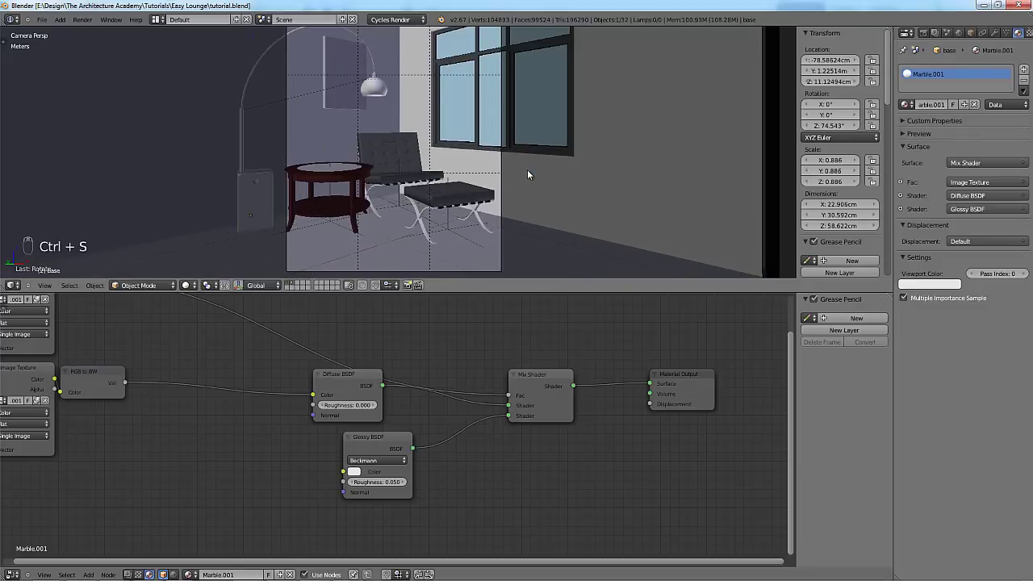
{"action": "scroll", "coordinate": [527, 174], "scroll_direction": "down", "scroll_amount": 2}
{"action": "left_click", "coordinate": [923, 33]}
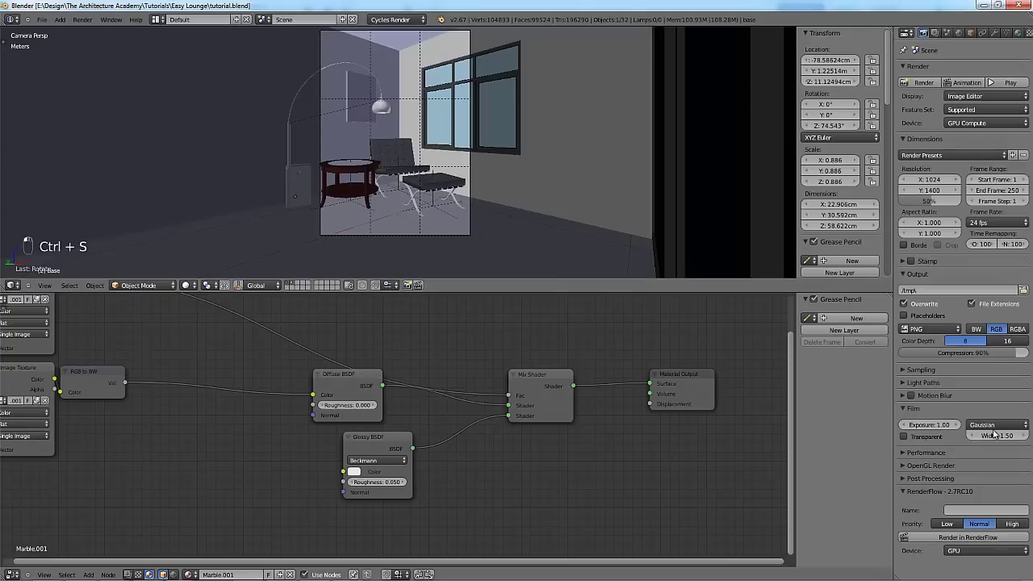
{"action": "left_click", "coordinate": [991, 371]}
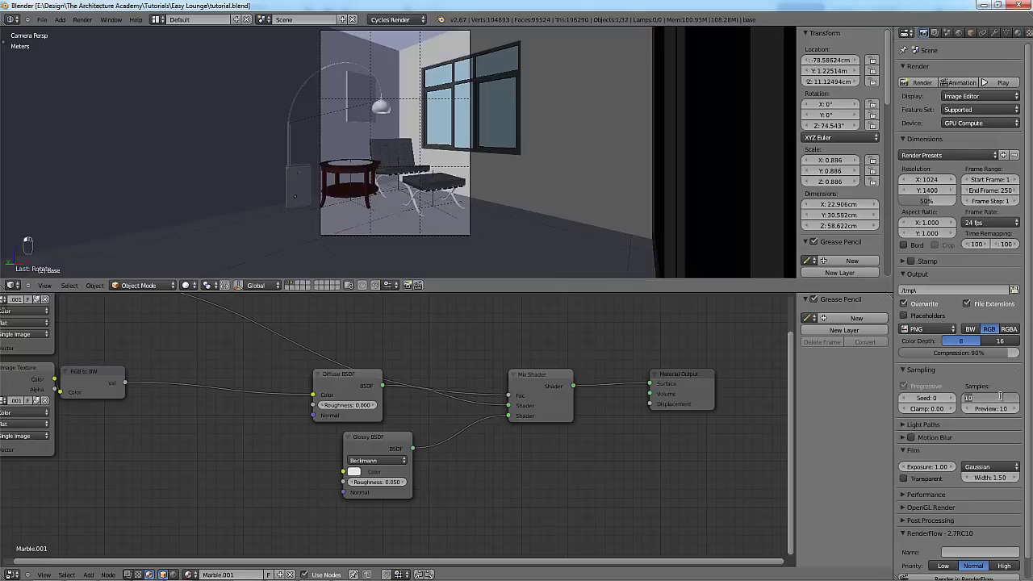
{"action": "key", "text": "KP_0"}
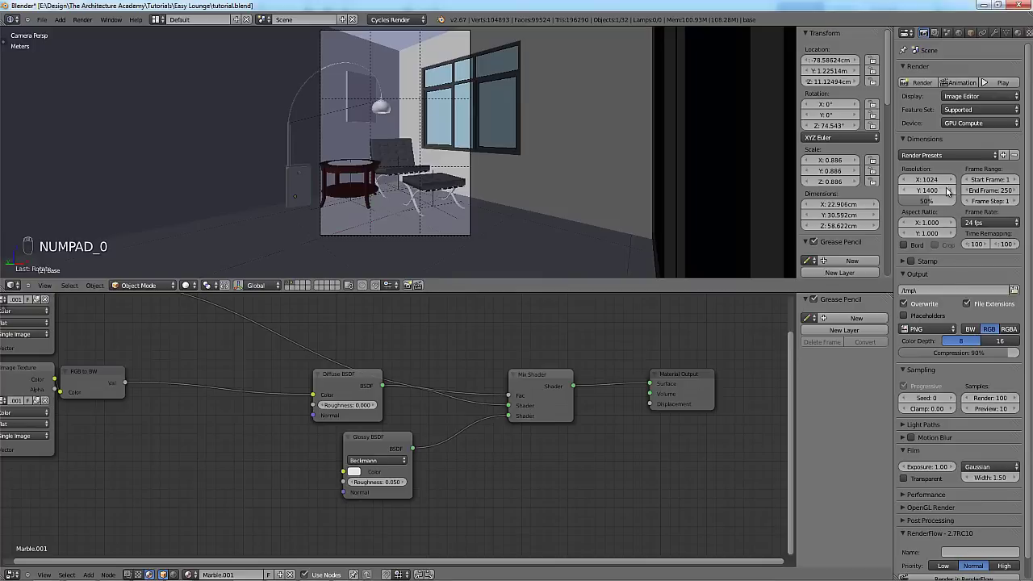
{"action": "key", "text": "ctrl+s"}
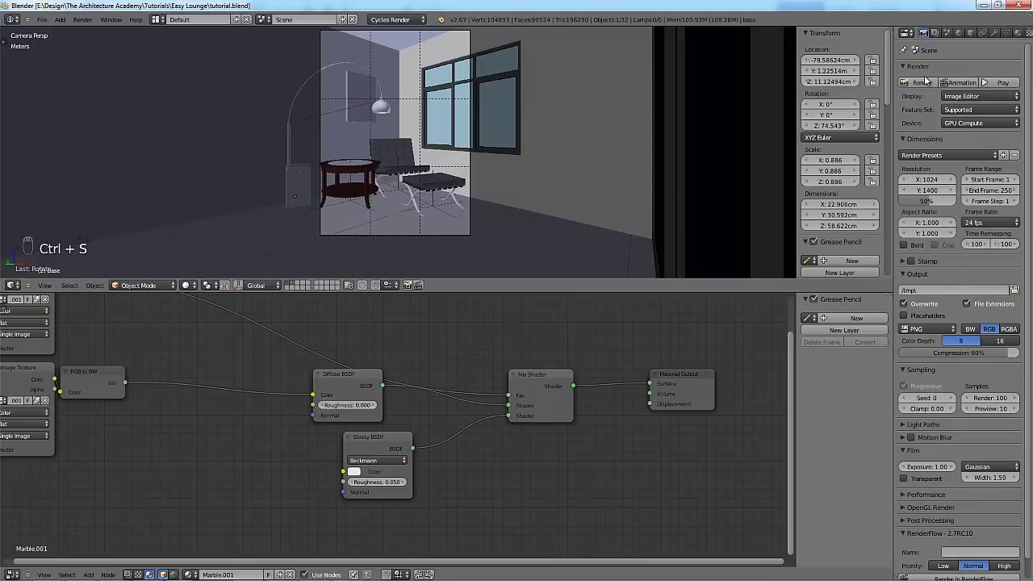
Render the lounge from the camera and examine the lighting in the resulting image.
{"action": "key", "text": "F12"}
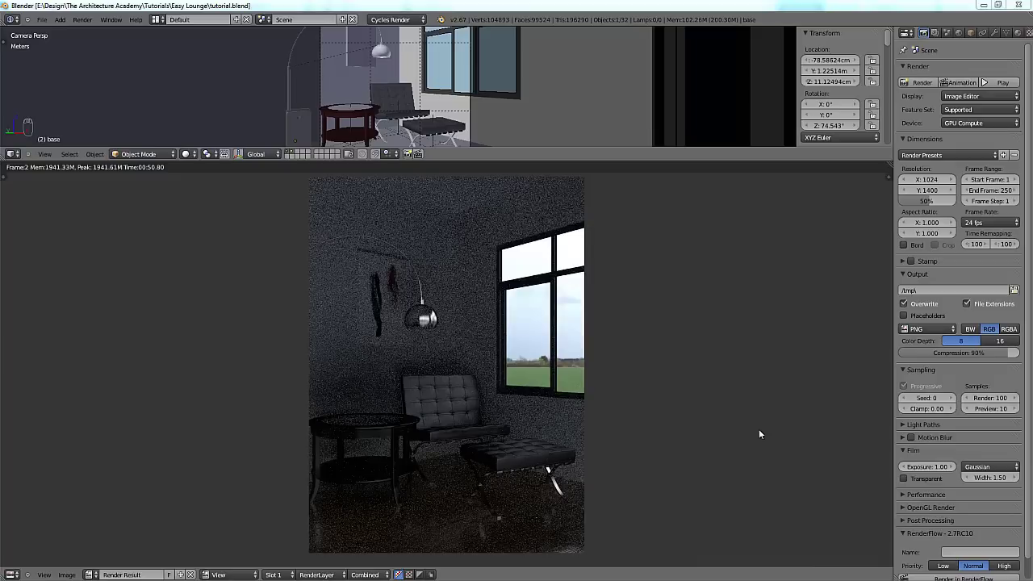
{"action": "middle_click_drag", "start_coordinate": [597, 368], "coordinate": [579, 355]}
{"action": "scroll", "coordinate": [596, 345], "scroll_direction": "up", "scroll_amount": 1}
{"action": "scroll", "coordinate": [595, 345], "scroll_direction": "down", "scroll_amount": 1}
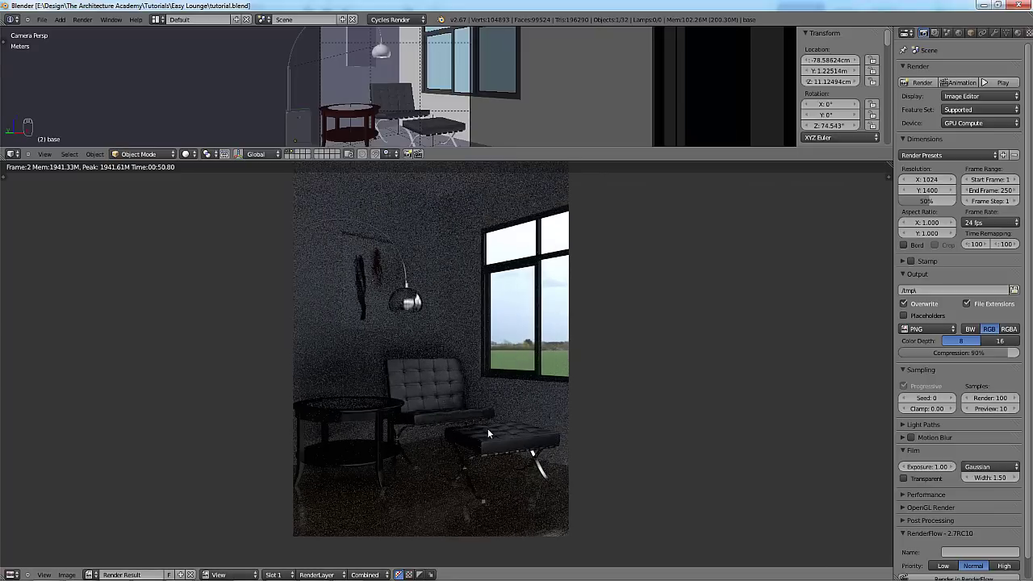
{"action": "middle_click_drag", "start_coordinate": [488, 429], "coordinate": [489, 423]}
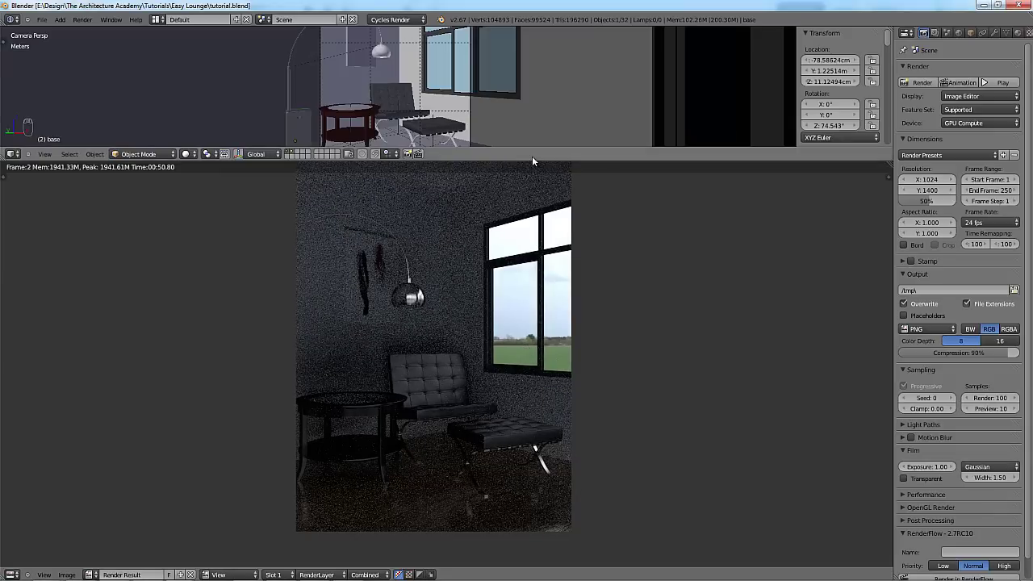
Add a Sun lamp to the scene from a full-screen orthographic top view in wireframe display.
{"action": "key", "text": "KP_7"}
{"action": "key", "text": "KP_7"}
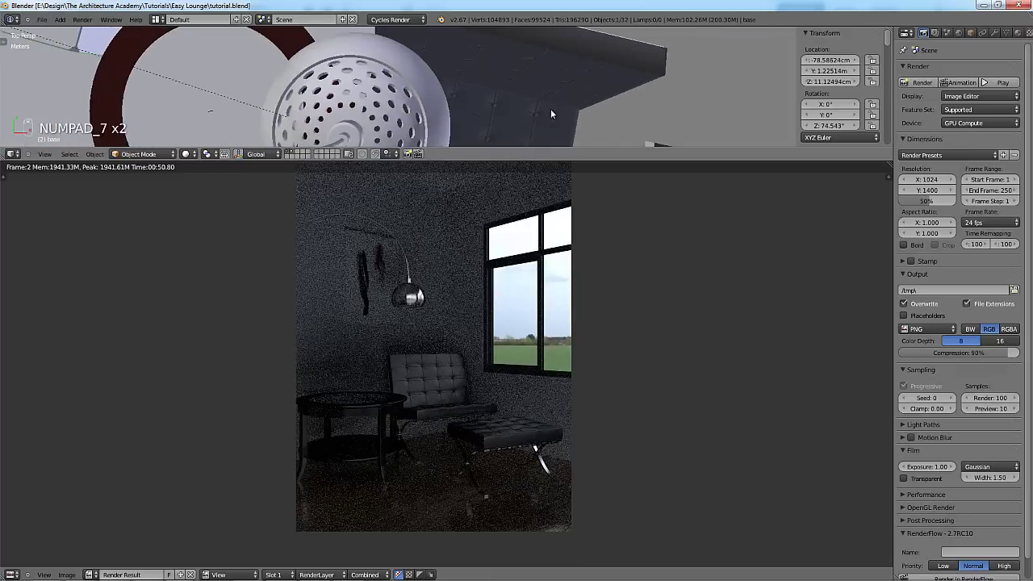
{"action": "key", "text": "ctrl+Up"}
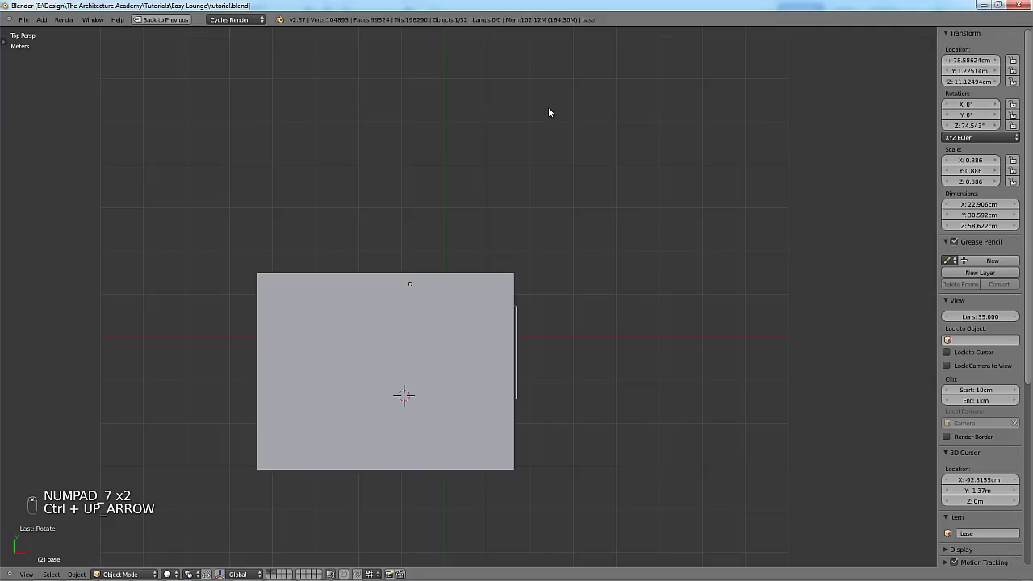
{"action": "scroll", "coordinate": [515, 310], "scroll_direction": "down", "scroll_amount": 2}
{"action": "middle_click_drag", "start_coordinate": [515, 311], "coordinate": [490, 187], "text": "shift"}
{"action": "key", "text": "z"}
{"action": "key", "text": "KP_5"}
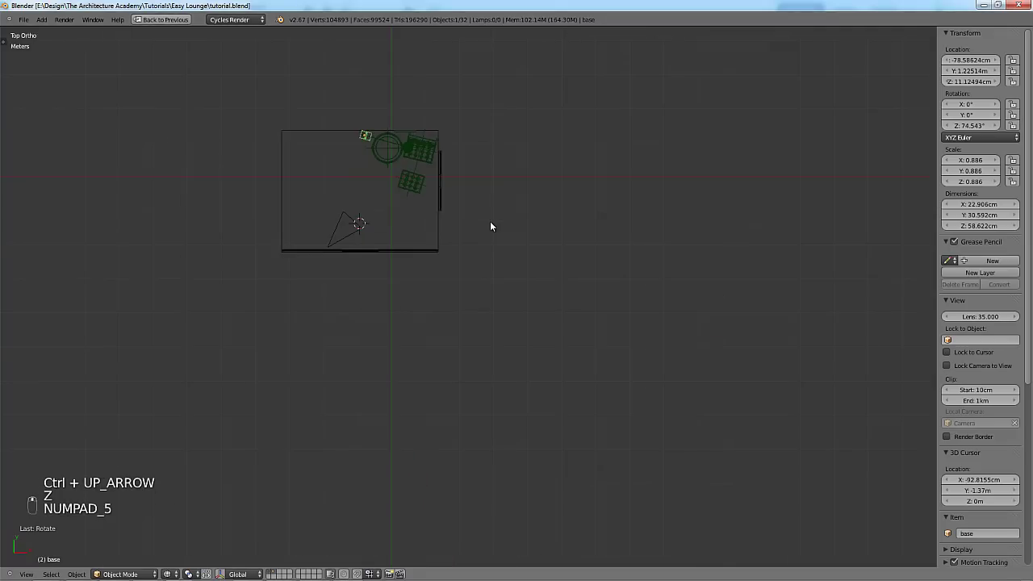
{"action": "key", "text": "shift+a"}
{"action": "mouse_move", "coordinate": [476, 341]}
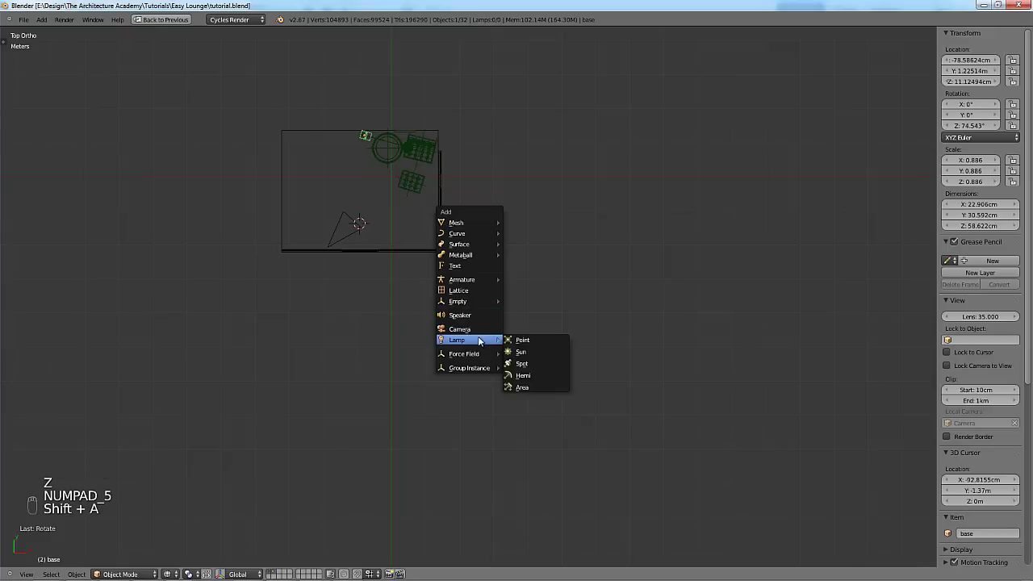
{"action": "left_click", "coordinate": [539, 355]}
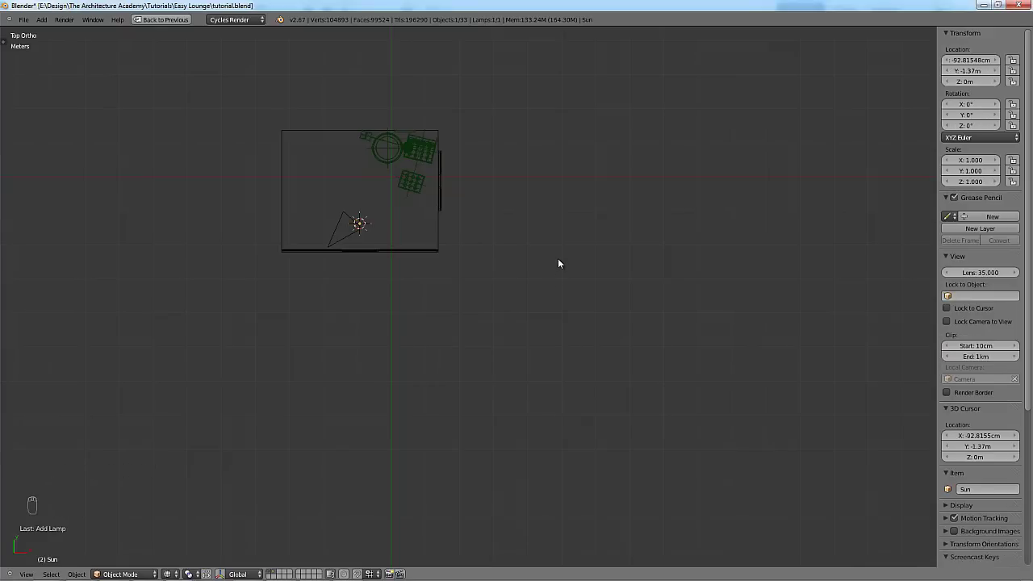
In the front view, move the sun to about X 5.10 m, Z 4.60 m and tilt it about 50.8° around Y.
{"action": "key", "text": "KP_3"}
{"action": "key", "text": "KP_1"}
{"action": "key", "text": "g"}
{"action": "left_click", "coordinate": [616, 226]}
{"action": "key", "text": "r"}
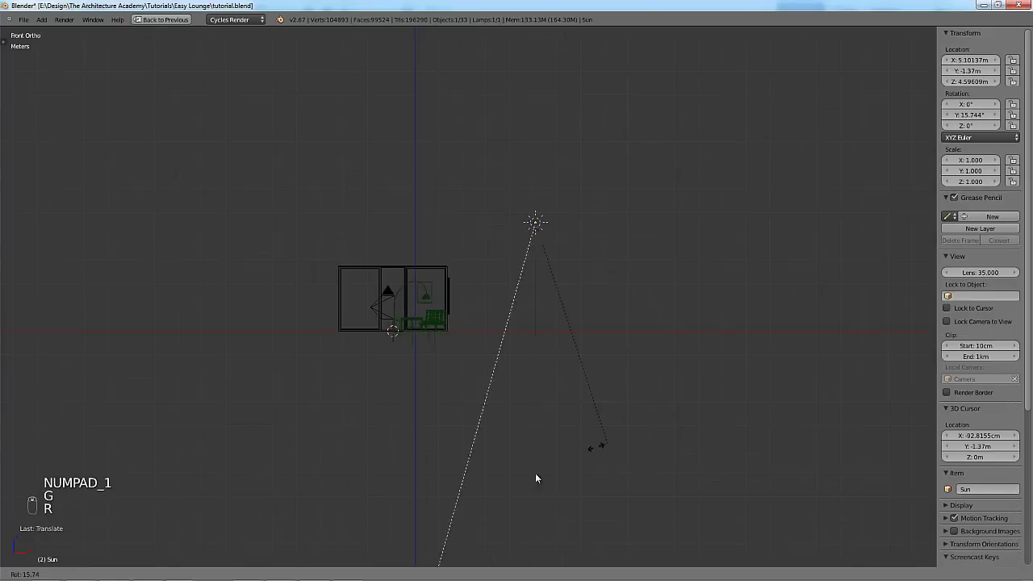
{"action": "left_click", "coordinate": [457, 480]}
In the top view, rotate the sun to about -41.7° in Z and move it to about X 5.06 m, Y -4.83 m.
{"action": "key", "text": "KP_7"}
{"action": "key", "text": "r"}
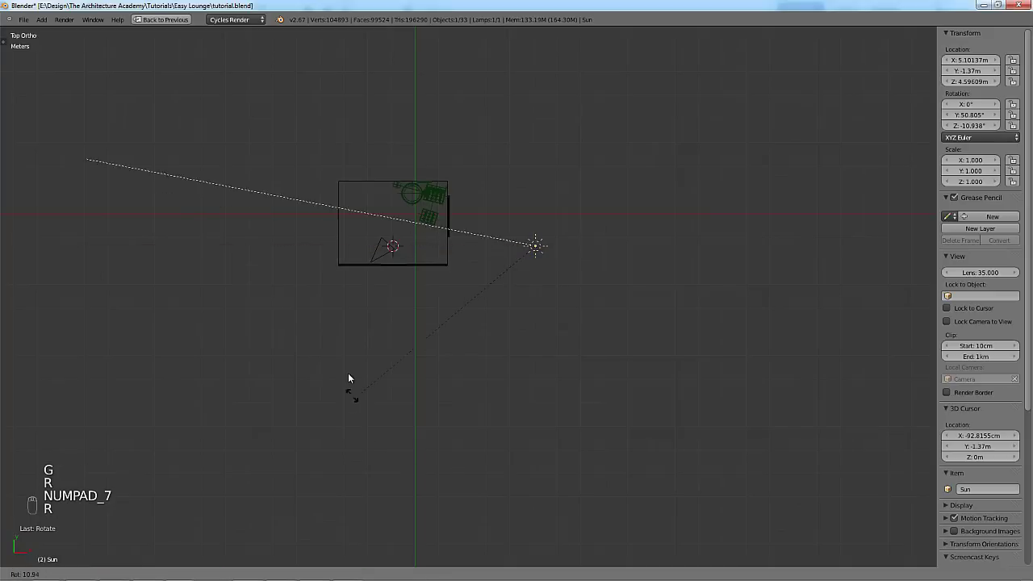
{"action": "left_click", "coordinate": [392, 274]}
{"action": "key", "text": "g"}
{"action": "left_click", "coordinate": [399, 324]}
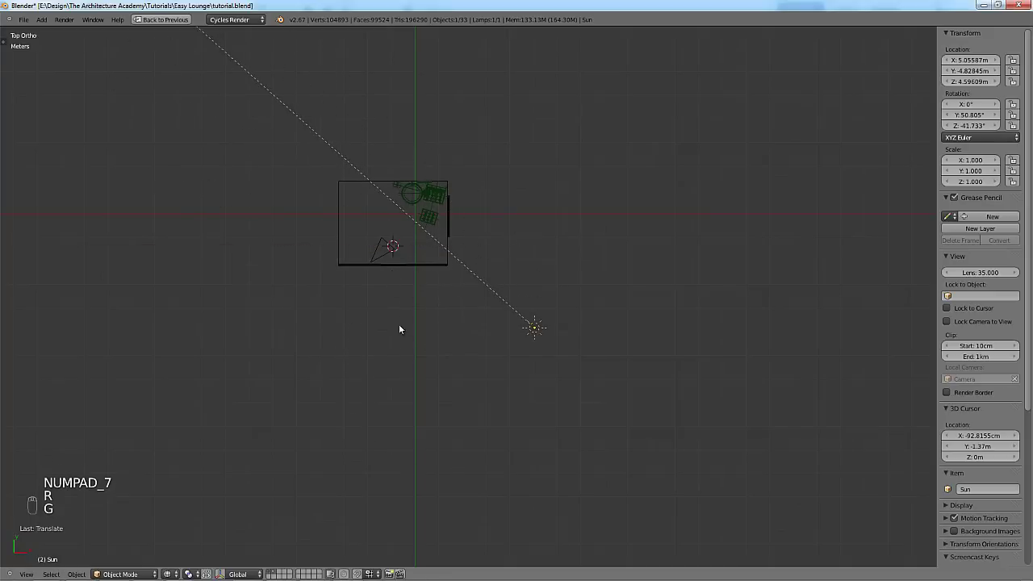
Rotate the sun from the top and angled views to about X -14.2°, Y 56.4°, Z -63.2°, aiming it at the window.
{"action": "scroll", "coordinate": [411, 158], "scroll_direction": "up", "scroll_amount": 6}
{"action": "scroll", "coordinate": [455, 270], "scroll_direction": "down", "scroll_amount": 5}
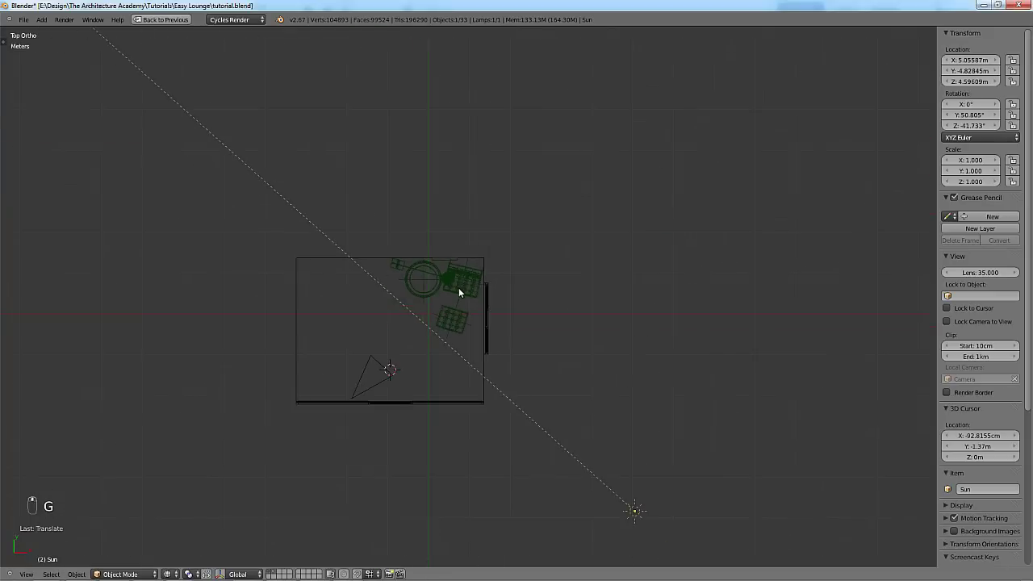
{"action": "key", "text": "r"}
{"action": "left_click", "coordinate": [481, 279]}
{"action": "middle_click_drag", "start_coordinate": [481, 279], "coordinate": [522, 287]}
{"action": "middle_click_drag", "start_coordinate": [531, 397], "coordinate": [480, 375]}
{"action": "key", "text": "r"}
{"action": "left_click", "coordinate": [502, 456]}
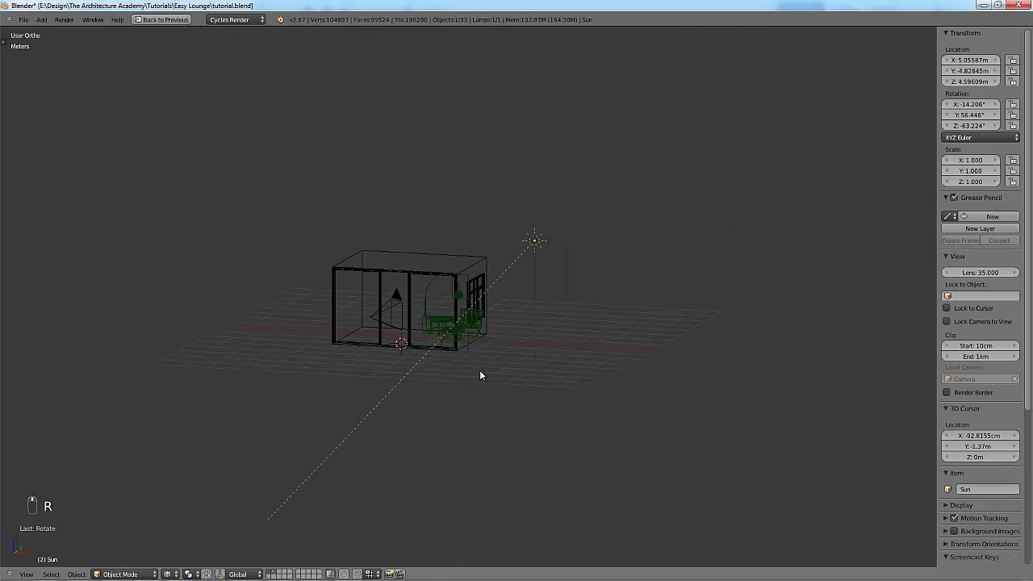
In the front view, move the sun along global X to about 4.05 m.
{"action": "key", "text": "KP_1"}
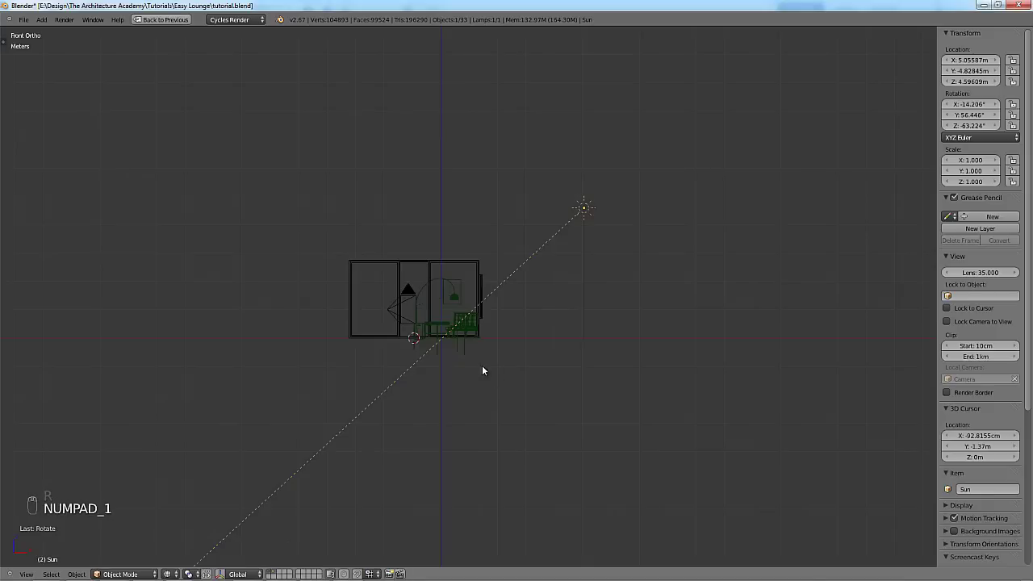
{"action": "key", "text": "g"}
{"action": "key", "text": "x"}
{"action": "left_click", "coordinate": [460, 367]}
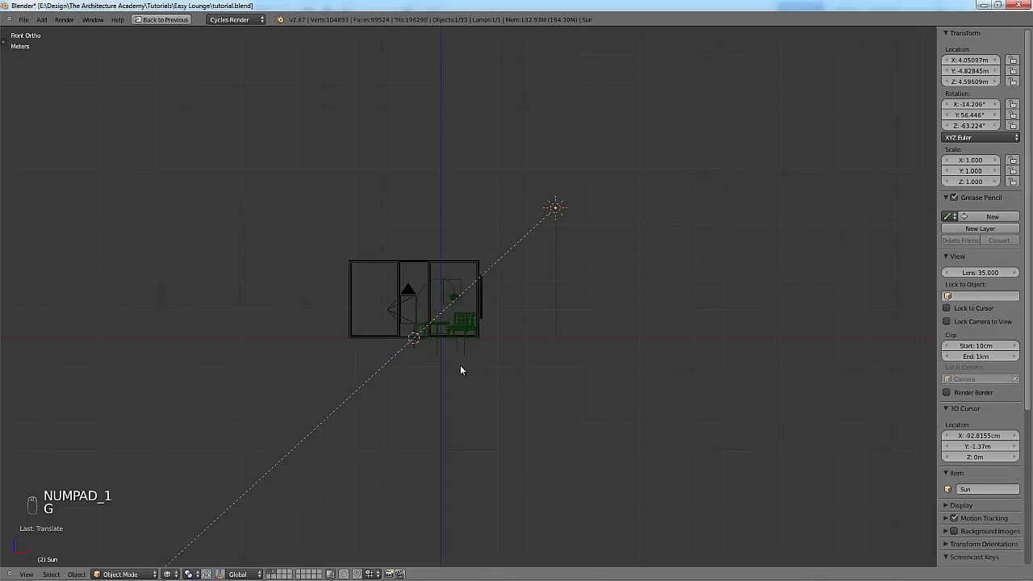
{"action": "scroll", "coordinate": [460, 369], "scroll_direction": "up", "scroll_amount": 2}
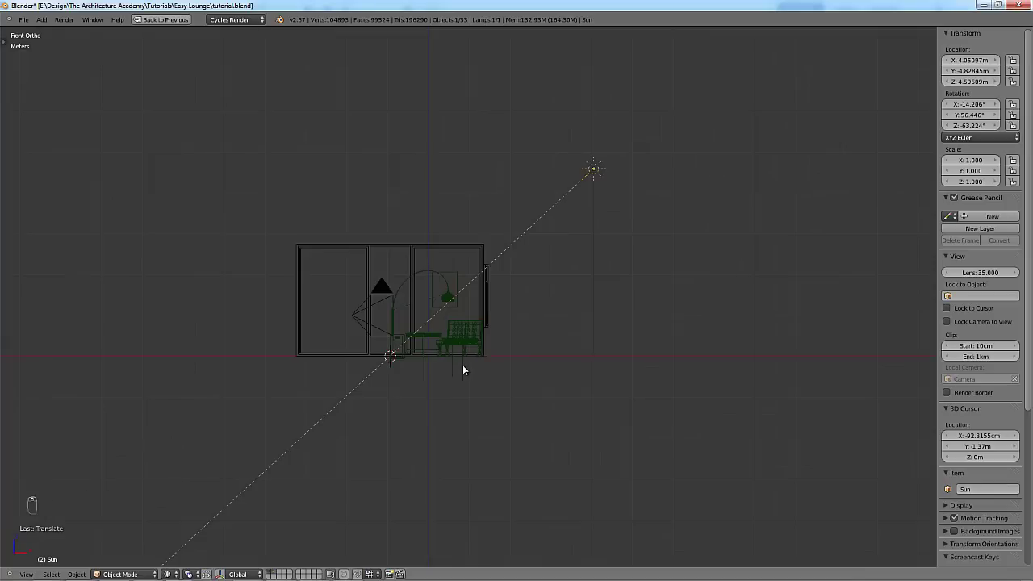
Rotate the sun to about X -9.2°, Y 54.9°, Z -59.1° and move it to about X 3.88 m, Z 4.75 m.
{"action": "key", "text": "r"}
{"action": "key", "text": "g"}
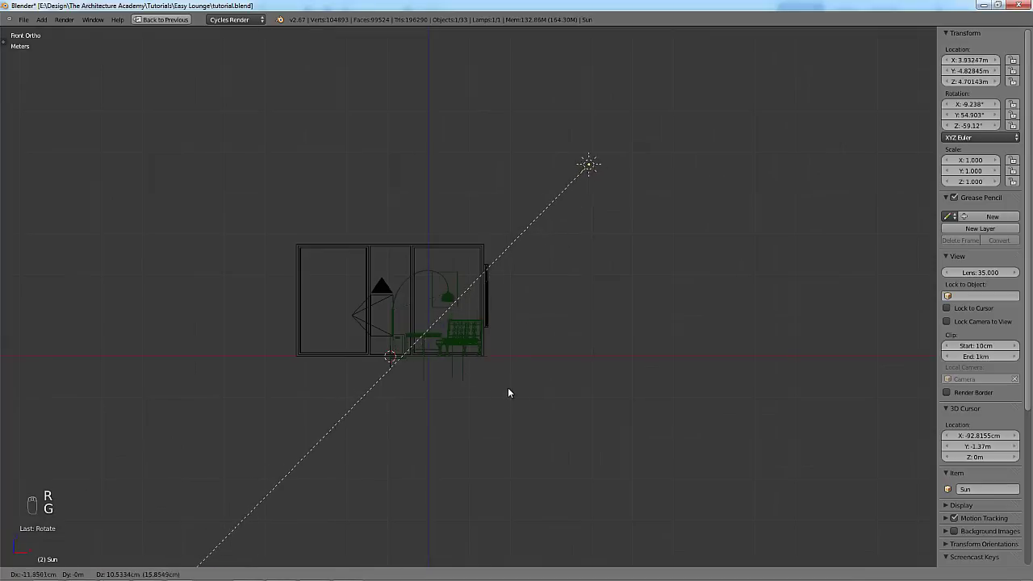
{"action": "left_click", "coordinate": [507, 385]}
{"action": "middle_click_drag", "start_coordinate": [508, 391], "coordinate": [485, 410]}
{"action": "key", "text": "KP_1"}
Move the sun along global X to about 4.49 m and rotate it to about X -12.4°, Y 55.9°, Z -61.7°.
{"action": "scroll", "coordinate": [484, 410], "scroll_direction": "up", "scroll_amount": 3}
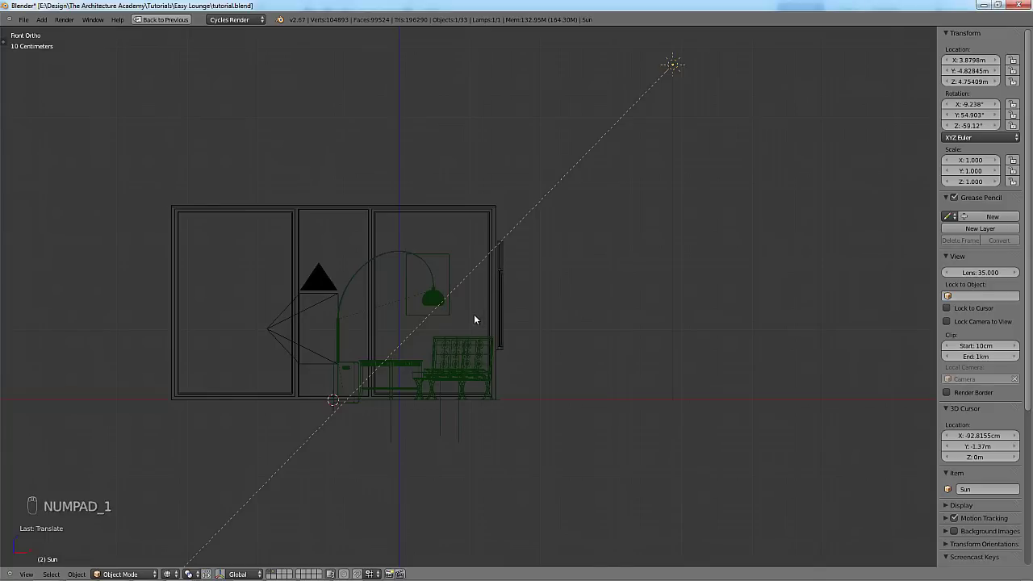
{"action": "scroll", "coordinate": [533, 280], "scroll_direction": "up", "scroll_amount": 2}
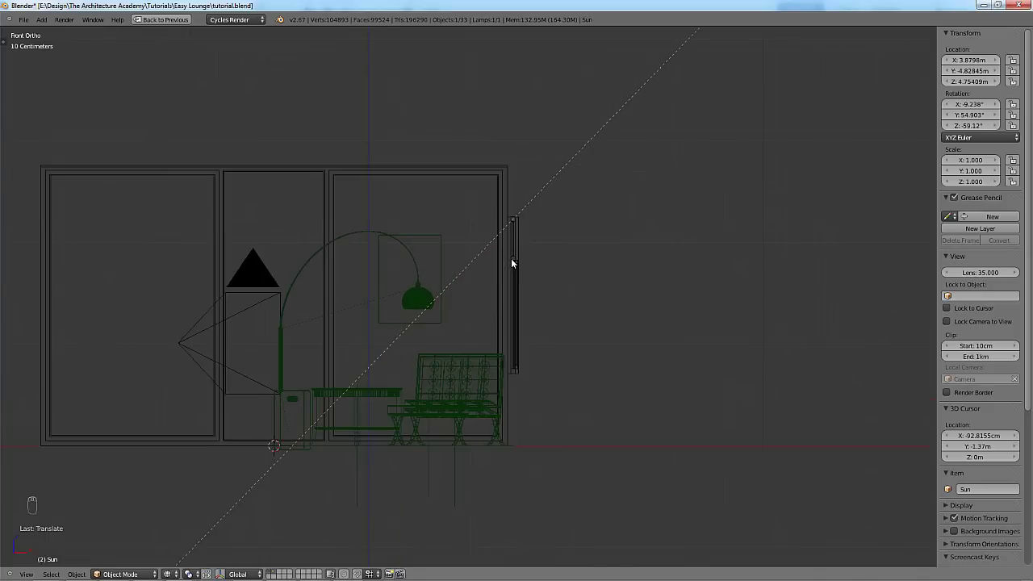
{"action": "scroll", "coordinate": [511, 266], "scroll_direction": "down", "scroll_amount": 2}
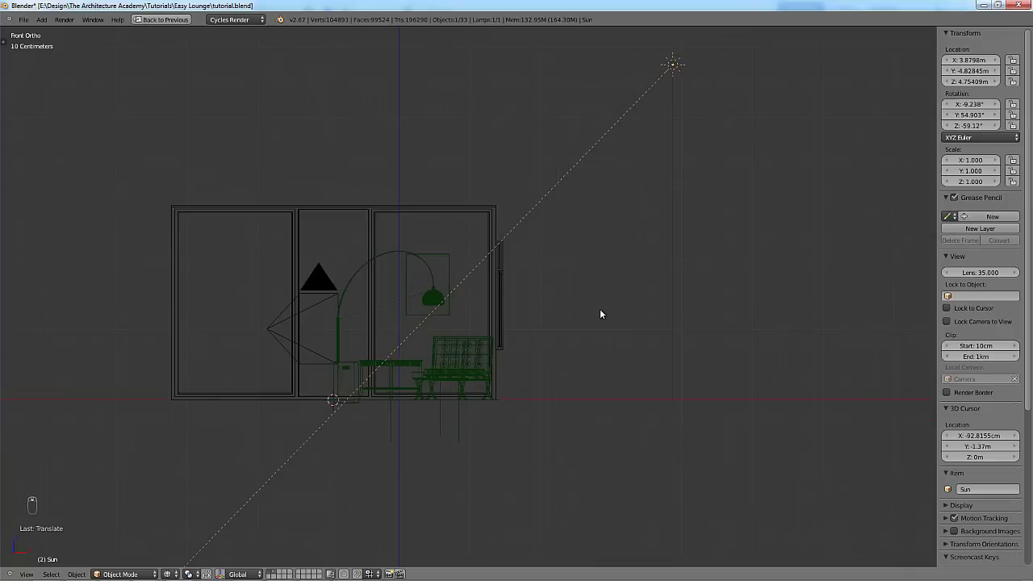
{"action": "key", "text": "g"}
{"action": "key", "text": "x"}
{"action": "left_click", "coordinate": [642, 303]}
{"action": "key", "text": "r"}
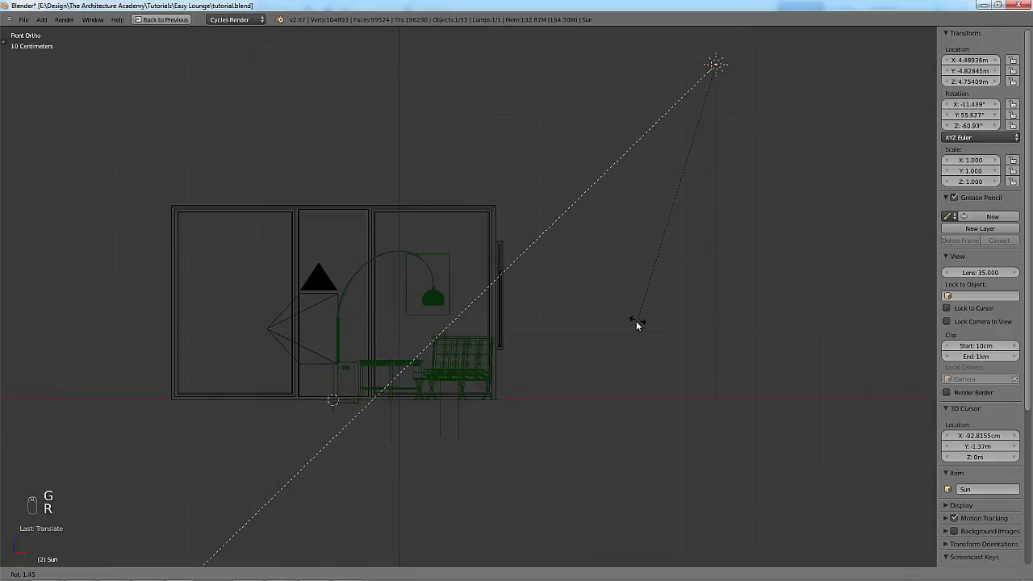
{"action": "left_click", "coordinate": [634, 322]}
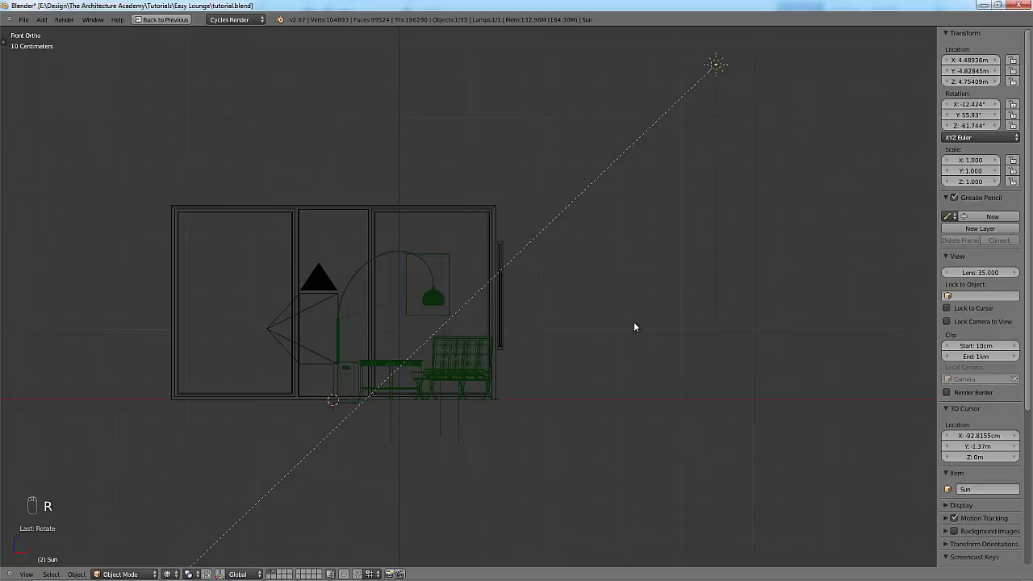
Examine the sun's direction relative to the window in the front and left orthographic views.
{"action": "scroll", "coordinate": [471, 296], "scroll_direction": "up", "scroll_amount": 2}
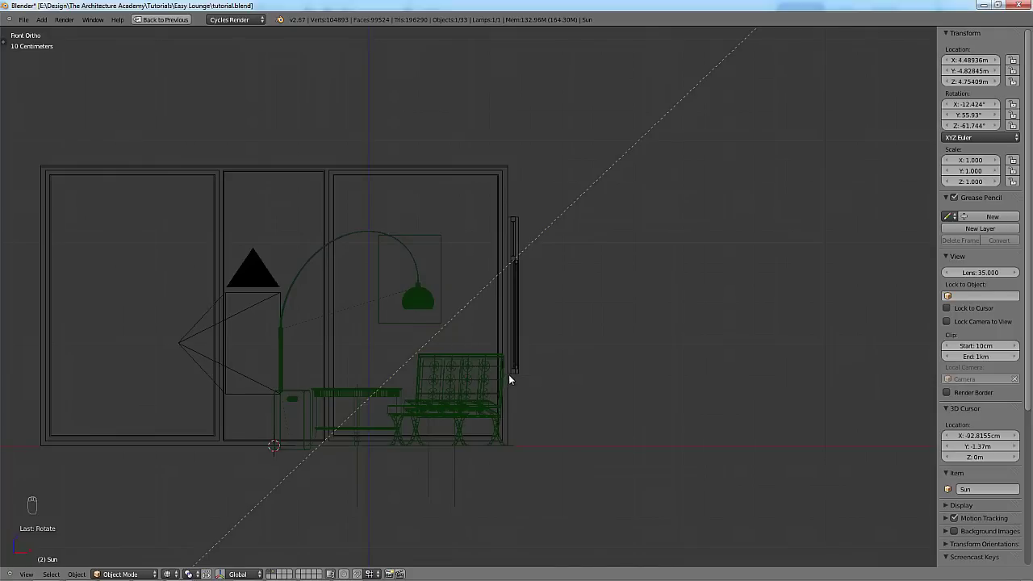
{"action": "key", "text": "KP_1"}
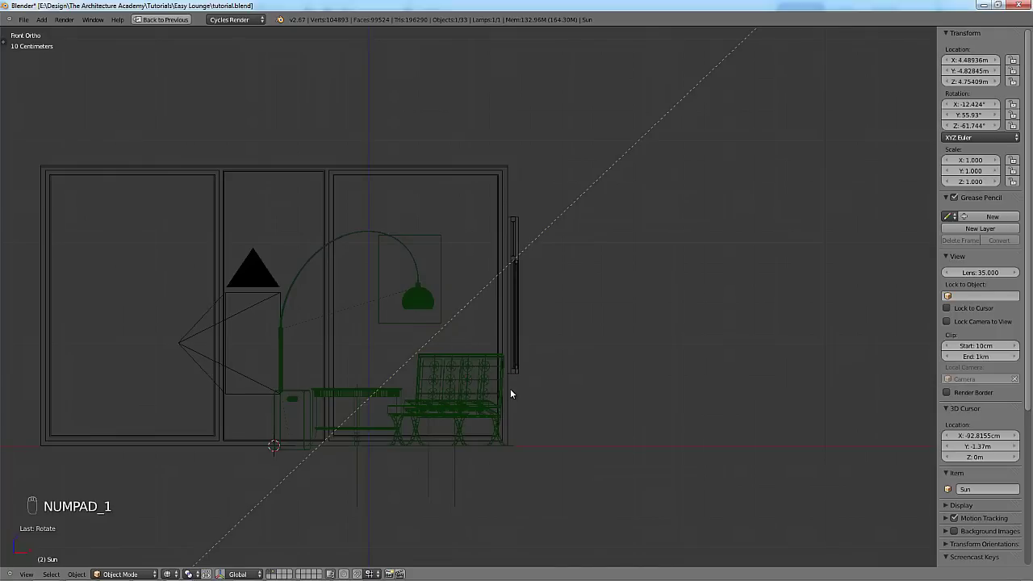
{"action": "key", "text": "ctrl+KP_3"}
{"action": "scroll", "coordinate": [510, 392], "scroll_direction": "down", "scroll_amount": 3}
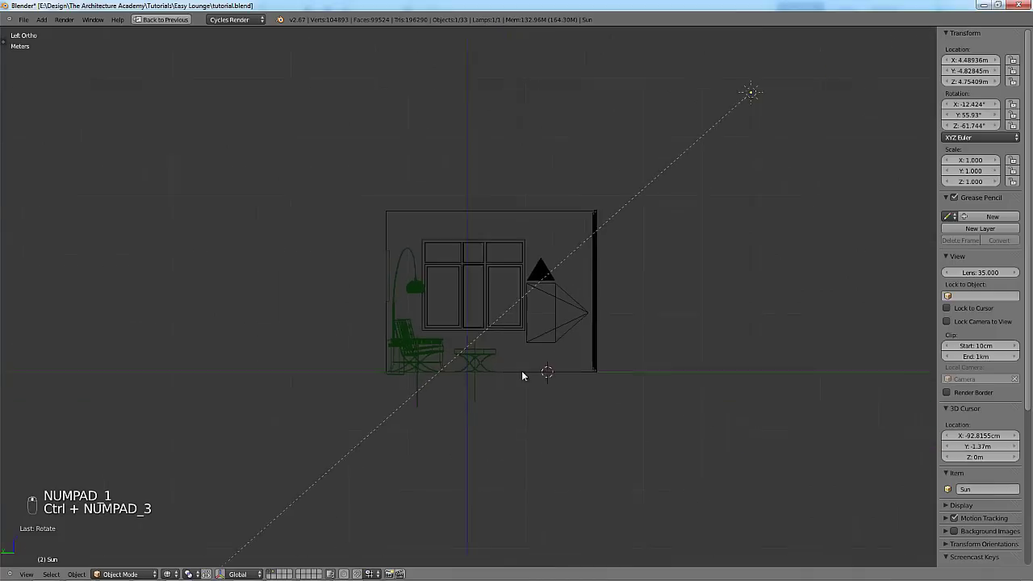
{"action": "scroll", "coordinate": [526, 339], "scroll_direction": "down", "scroll_amount": 2}
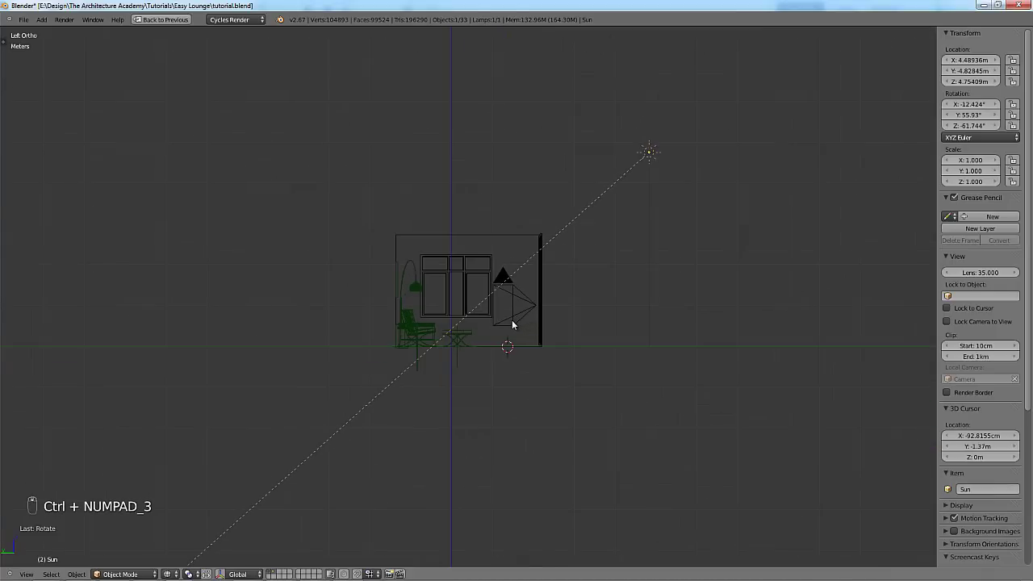
{"action": "scroll", "coordinate": [512, 319], "scroll_direction": "up", "scroll_amount": 2}
{"action": "key", "text": "g"}
{"action": "key", "text": "y"}
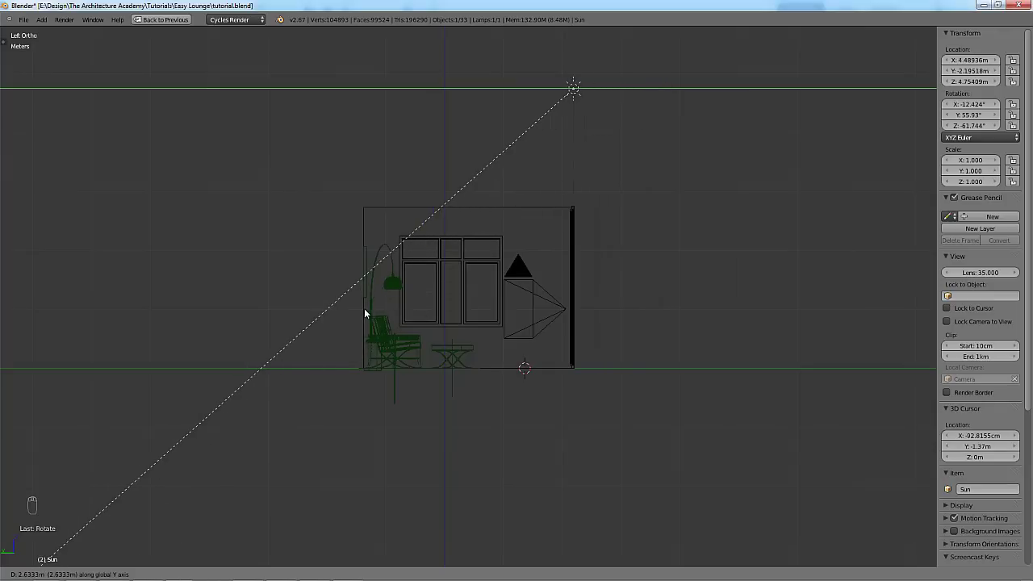
{"action": "left_click", "coordinate": [546, 321]}
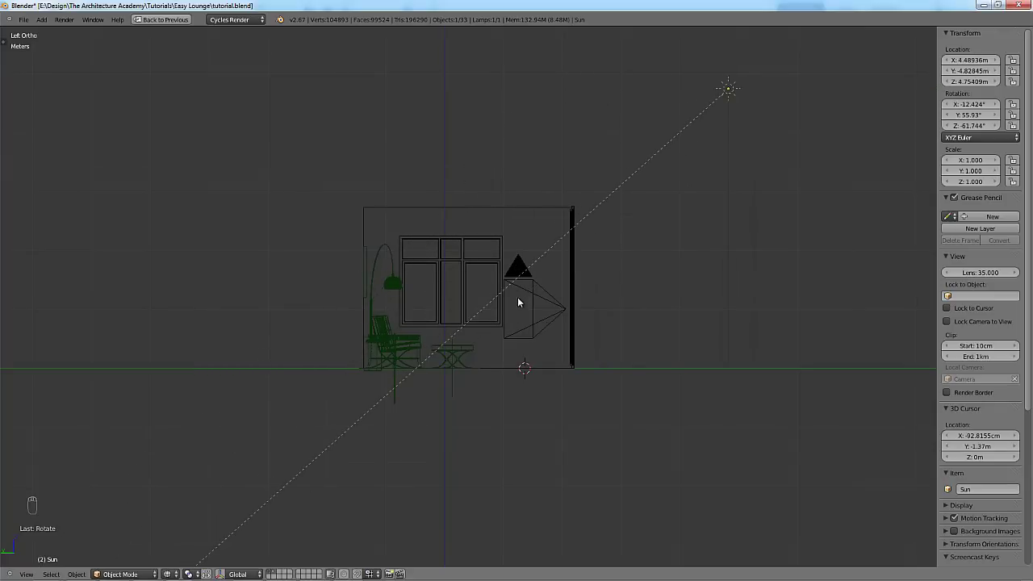
Orbit to an angled view of the room, restore the multi-area layout and enlarge the 3D viewport over the render result.
{"action": "middle_click_drag", "start_coordinate": [517, 297], "coordinate": [453, 331]}
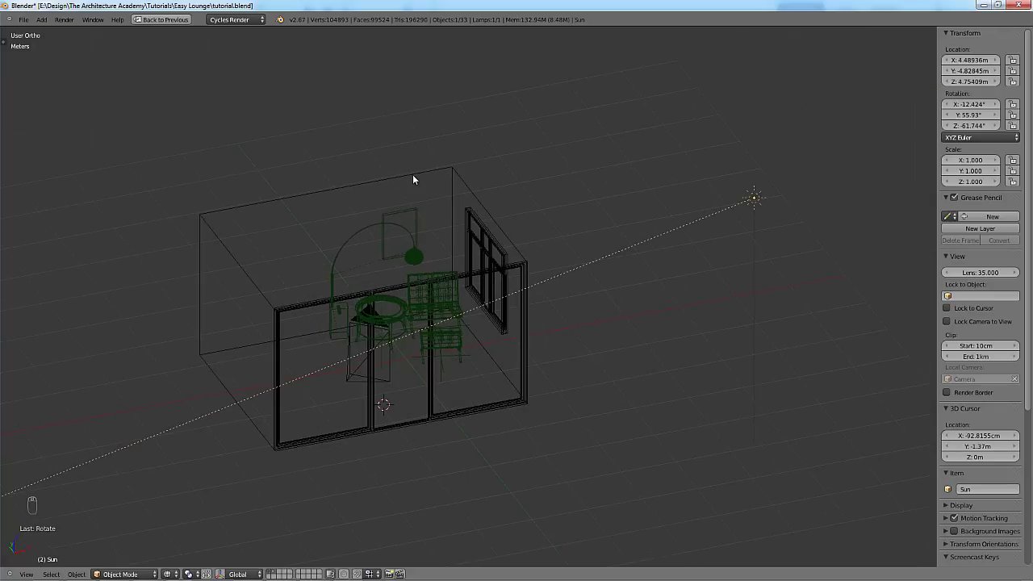
{"action": "key", "text": "ctrl+Up"}
{"action": "left_click_drag", "start_coordinate": [420, 161], "coordinate": [419, 426]}
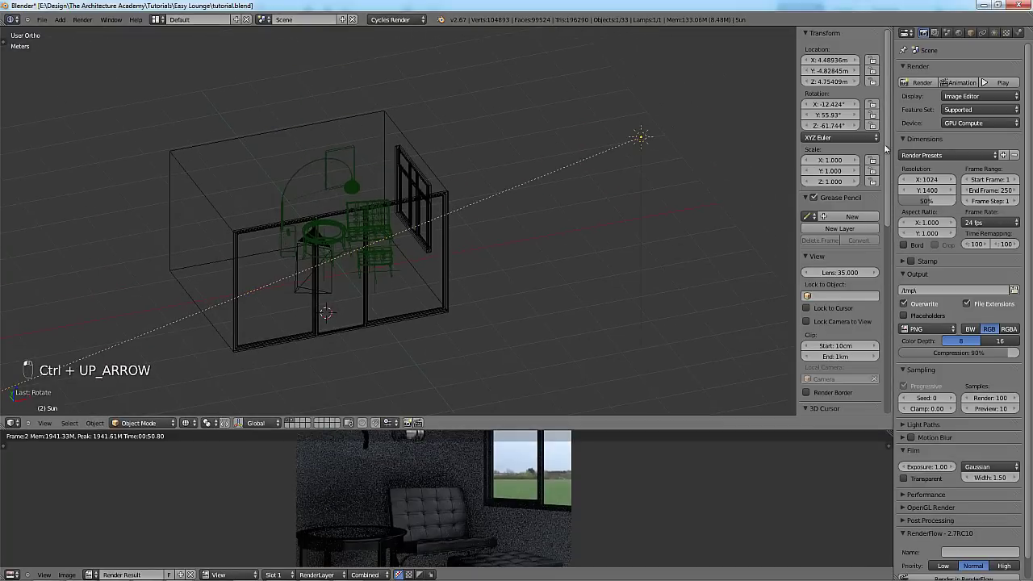
Set the sun lamp's strength to 7 and its size to 8 cm.
{"action": "left_click", "coordinate": [994, 33]}
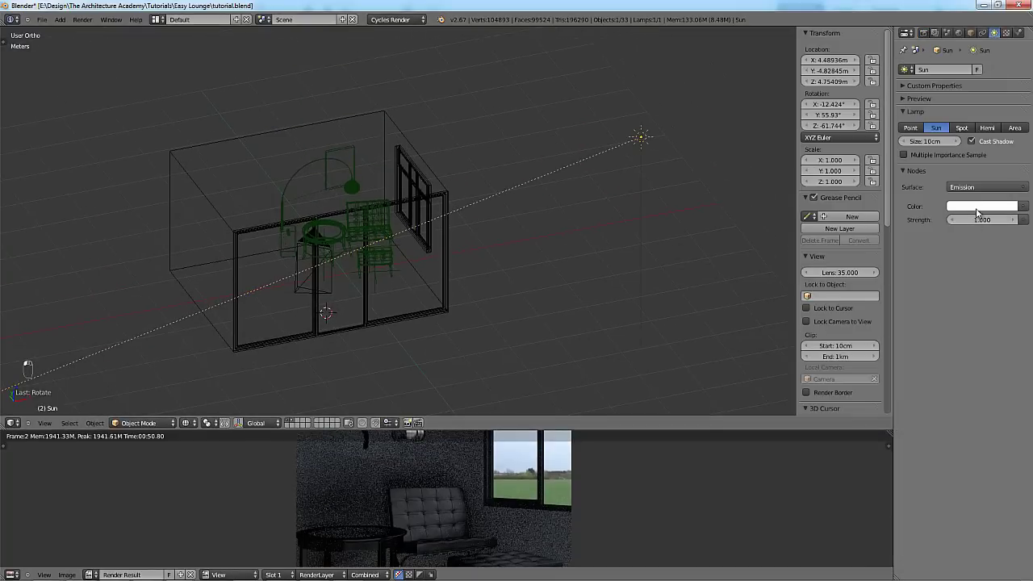
{"action": "left_click", "coordinate": [976, 218]}
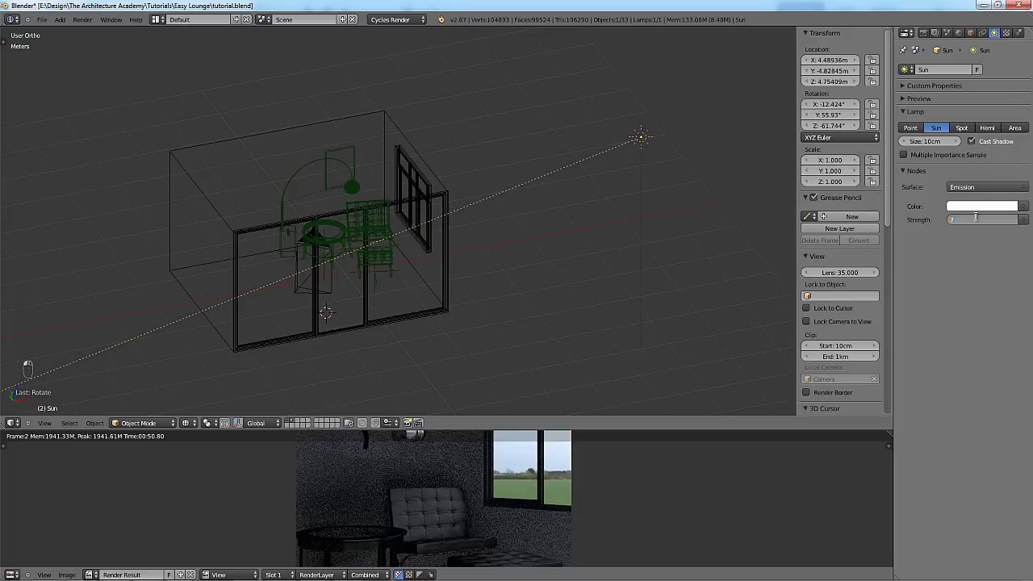
{"action": "type", "text": "7"}
{"action": "key", "text": "Return"}
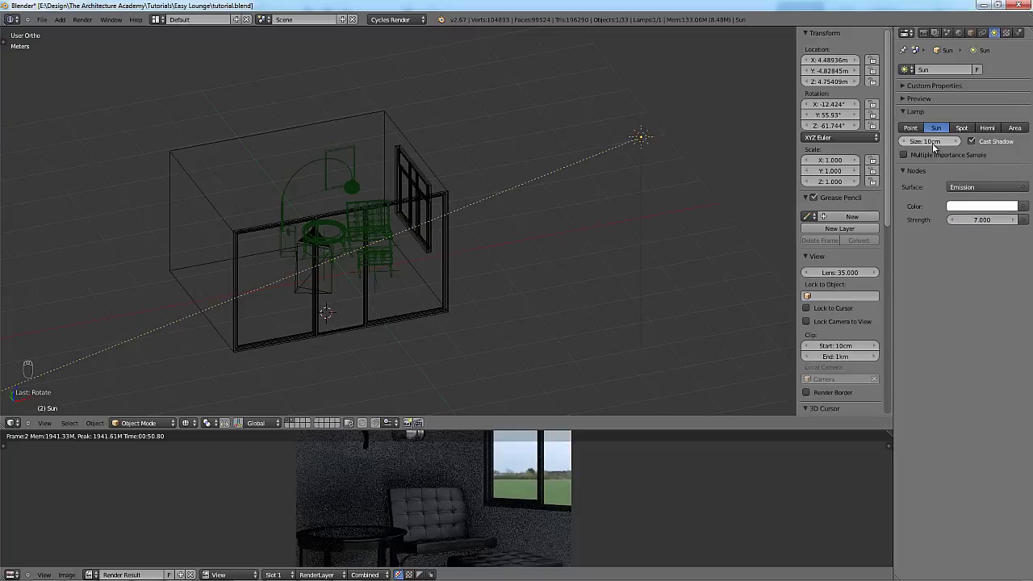
{"action": "left_click", "coordinate": [929, 142]}
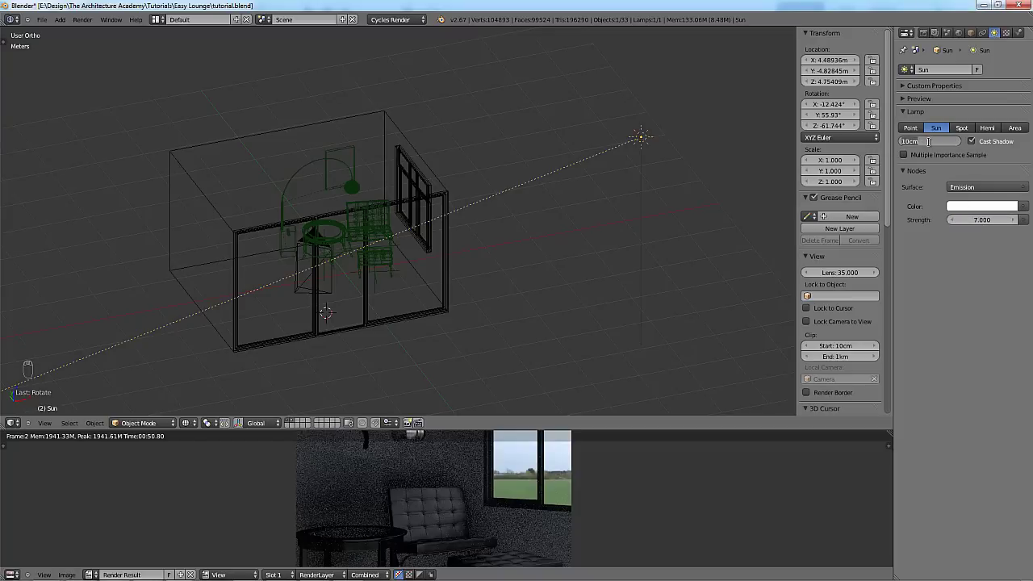
{"action": "type", "text": "8cm"}
{"action": "key", "text": "Return"}
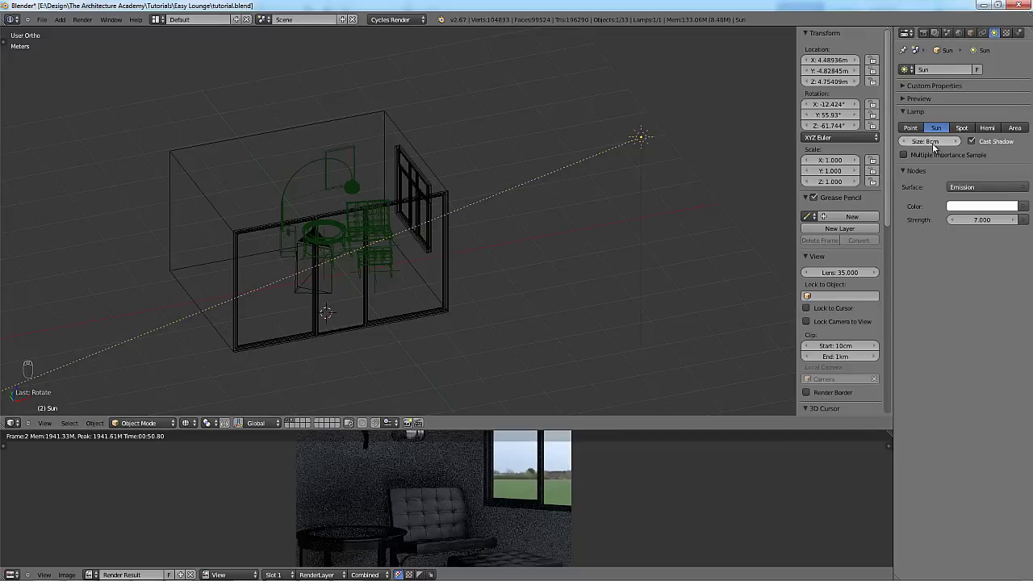
Enlarge the render result area and give the sun lamp's color a very slight warm tint.
{"action": "key", "text": "n"}
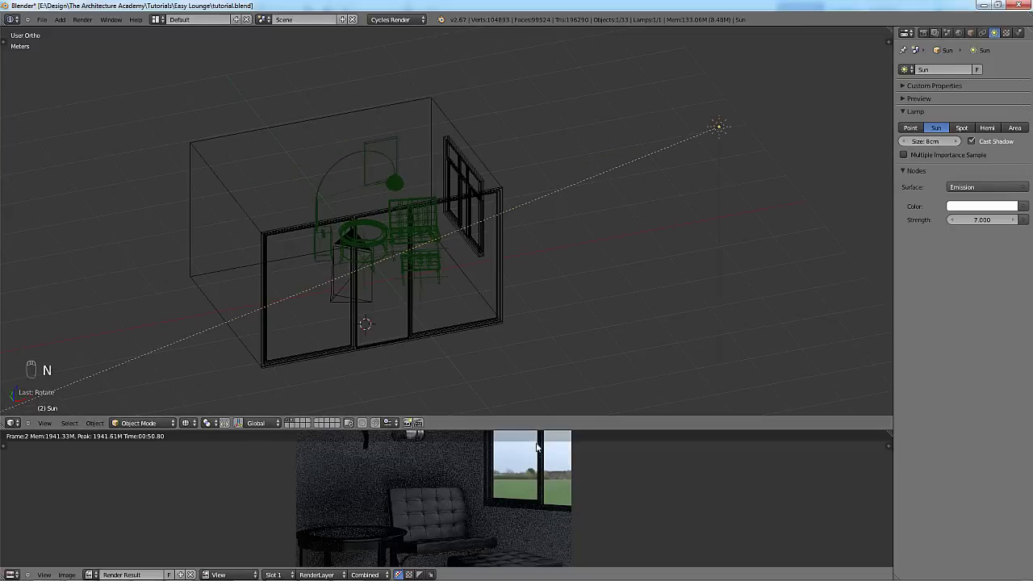
{"action": "left_click_drag", "start_coordinate": [539, 431], "coordinate": [575, 293]}
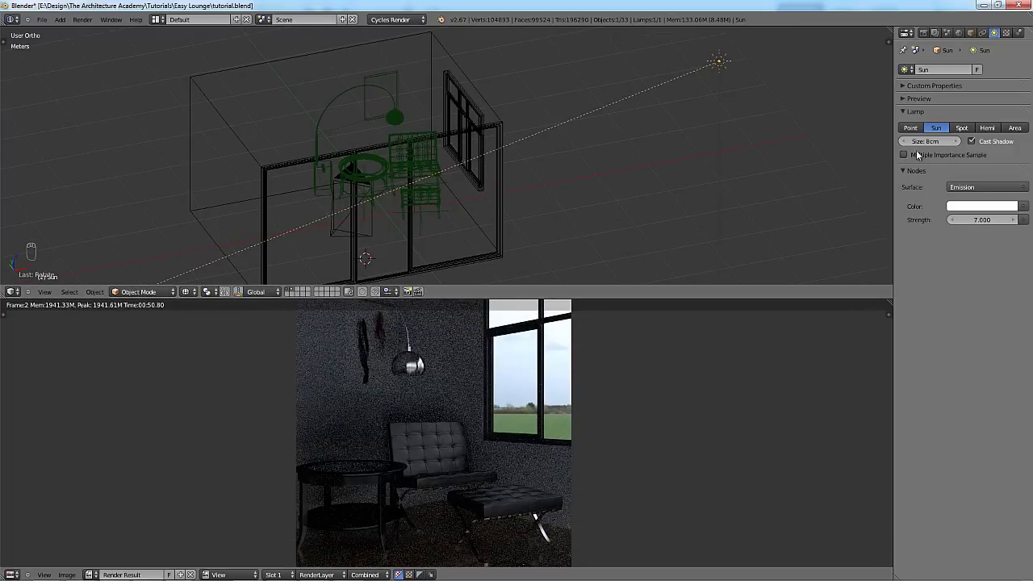
{"action": "left_click", "coordinate": [977, 207]}
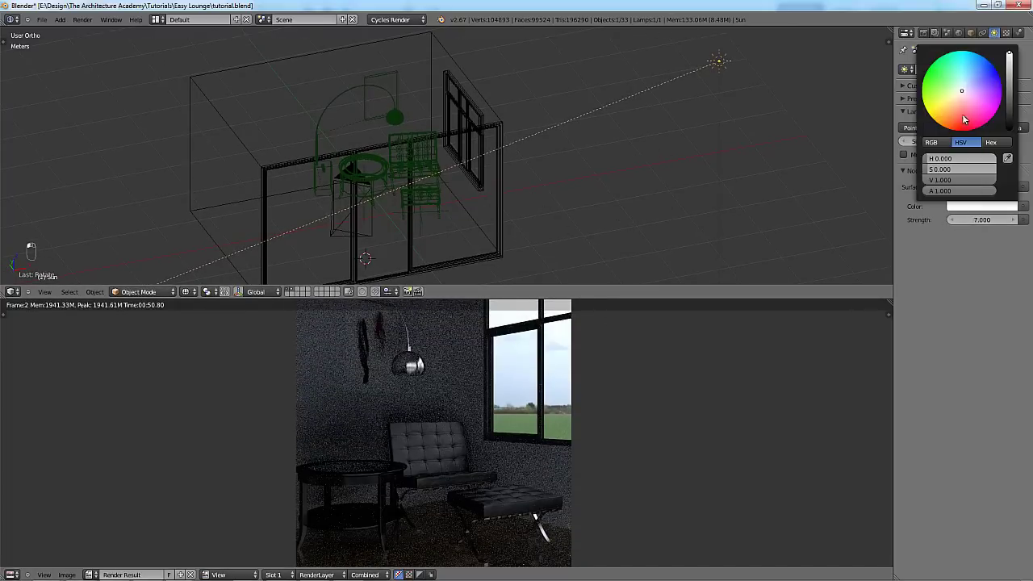
{"action": "left_click", "coordinate": [961, 97]}
Save the file from the solid-shaded camera view and render the scene with the sun lamp.
{"action": "key", "text": "KP_0"}
{"action": "key", "text": "z"}
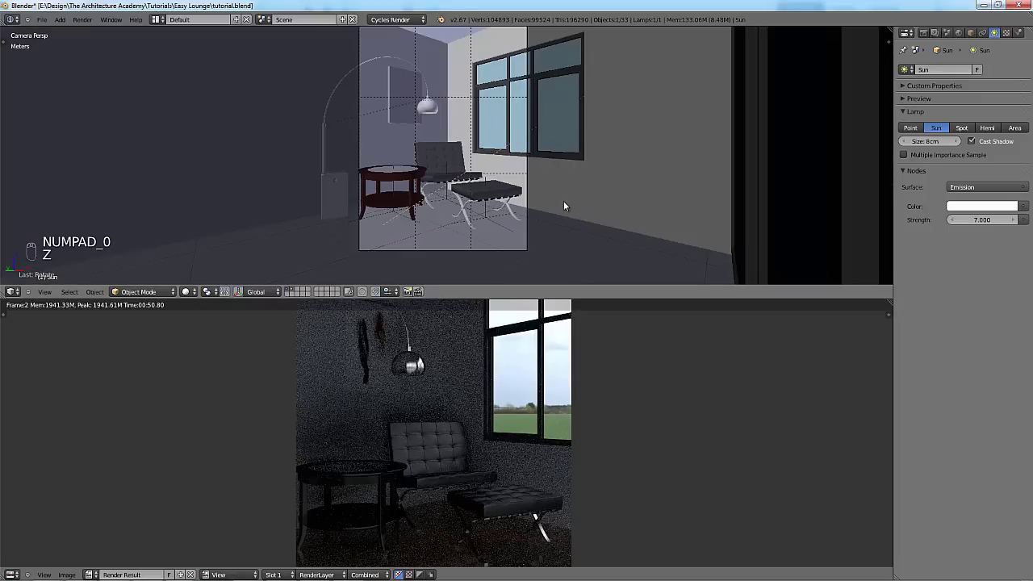
{"action": "key", "text": "ctrl+s"}
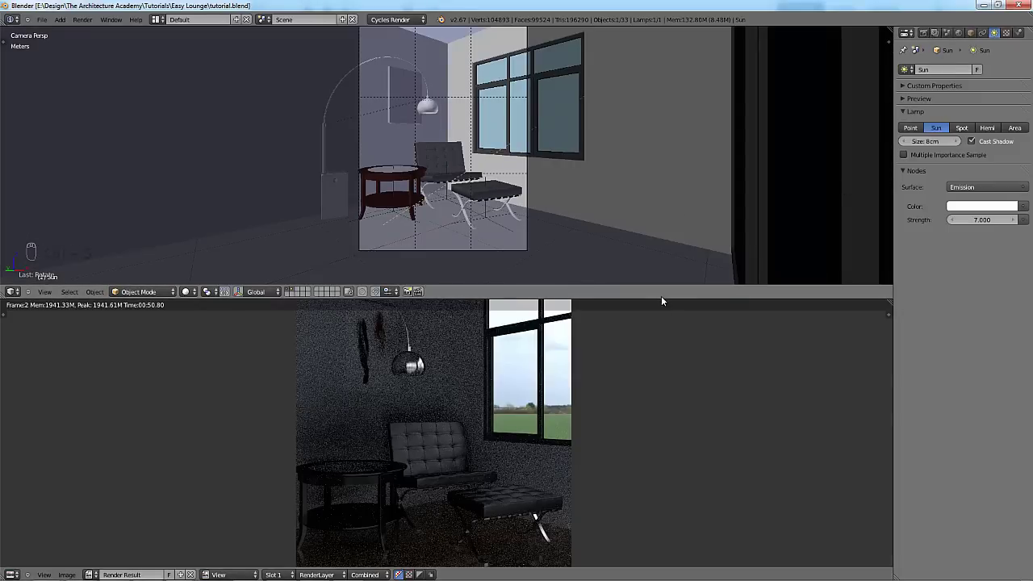
{"action": "left_click_drag", "start_coordinate": [662, 300], "coordinate": [679, 182]}
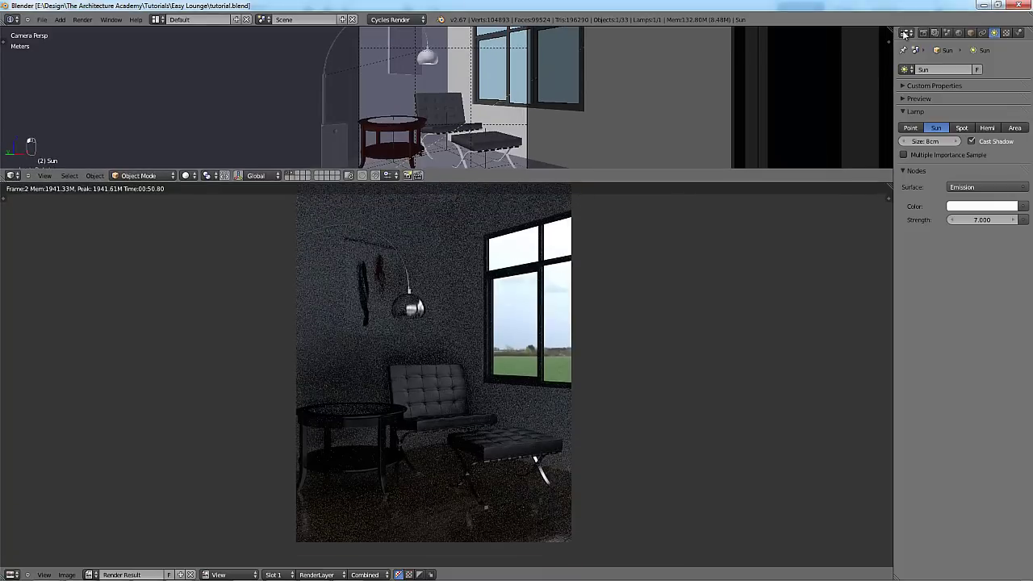
{"action": "left_click", "coordinate": [923, 33]}
{"action": "left_click", "coordinate": [920, 82]}
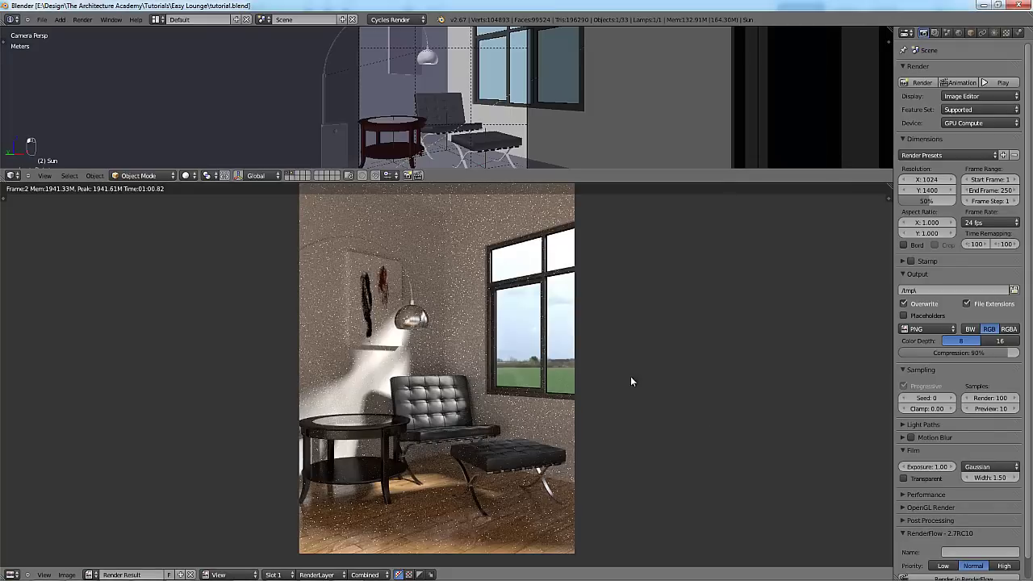
Inspect the noise in the render and enable No Caustics in the light path settings.
{"action": "scroll", "coordinate": [597, 383], "scroll_direction": "up", "scroll_amount": 2}
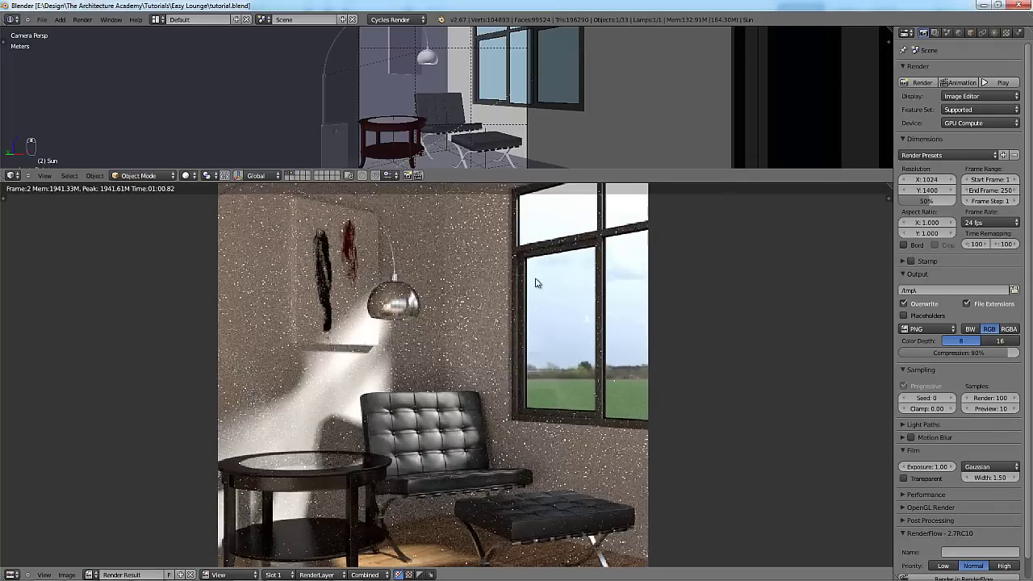
{"action": "middle_click_drag", "start_coordinate": [535, 283], "coordinate": [557, 263]}
{"action": "scroll", "coordinate": [544, 282], "scroll_direction": "down", "scroll_amount": 3}
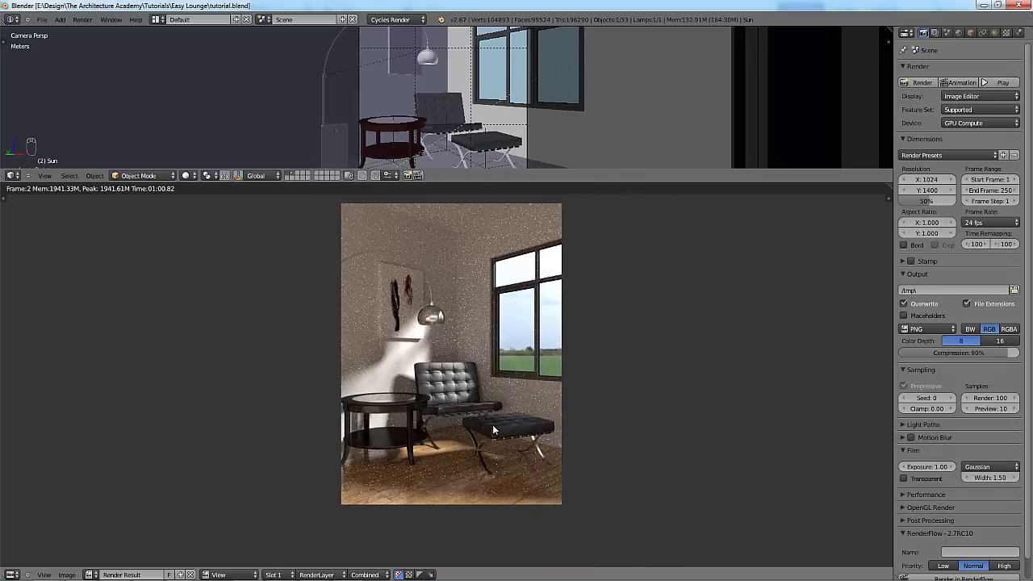
{"action": "scroll", "coordinate": [423, 363], "scroll_direction": "up", "scroll_amount": 1}
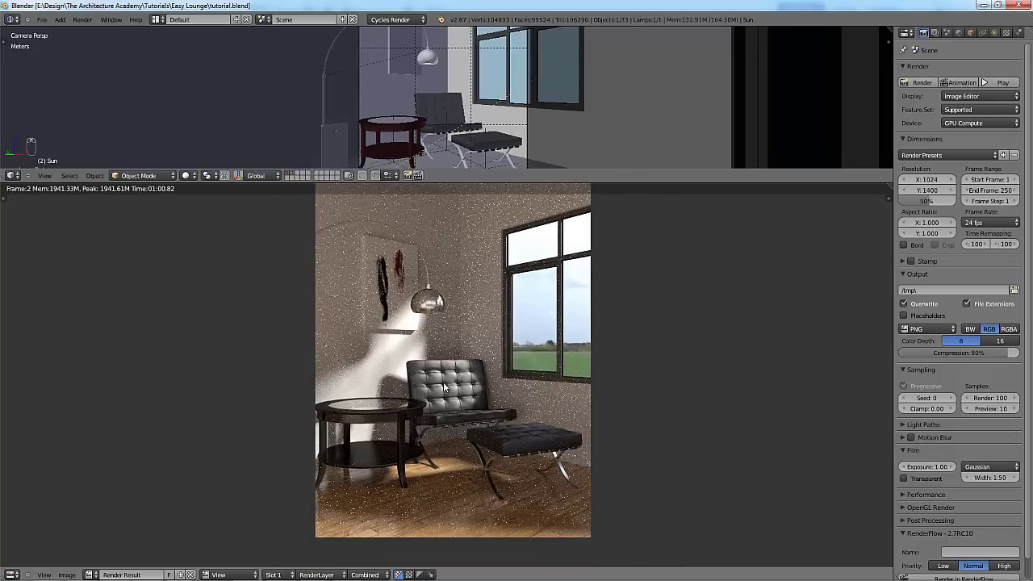
{"action": "scroll", "coordinate": [426, 375], "scroll_direction": "up", "scroll_amount": 1}
{"action": "scroll", "coordinate": [461, 333], "scroll_direction": "down", "scroll_amount": 1}
{"action": "left_click", "coordinate": [902, 369]}
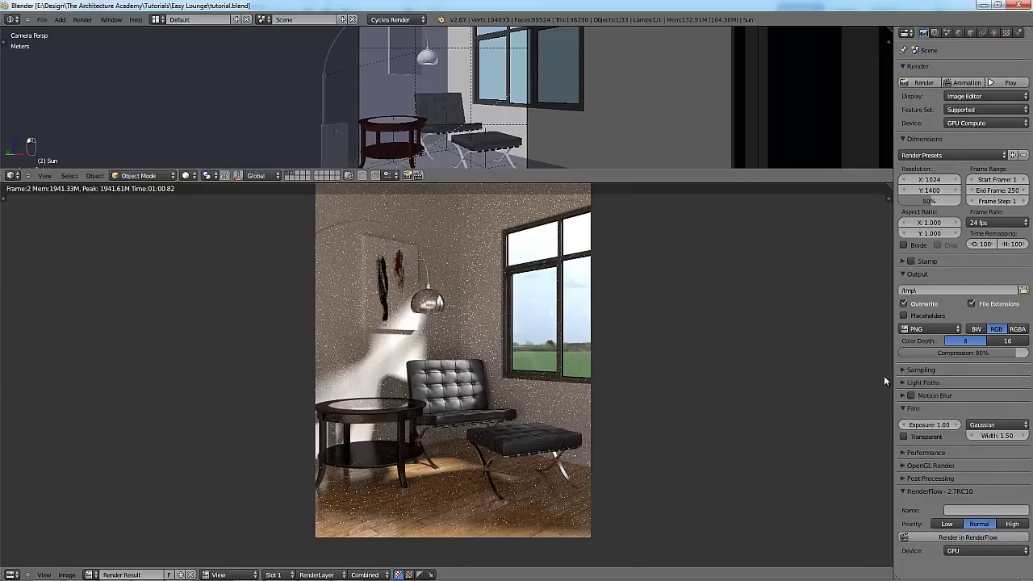
{"action": "left_click", "coordinate": [901, 275]}
{"action": "left_click", "coordinate": [903, 299]}
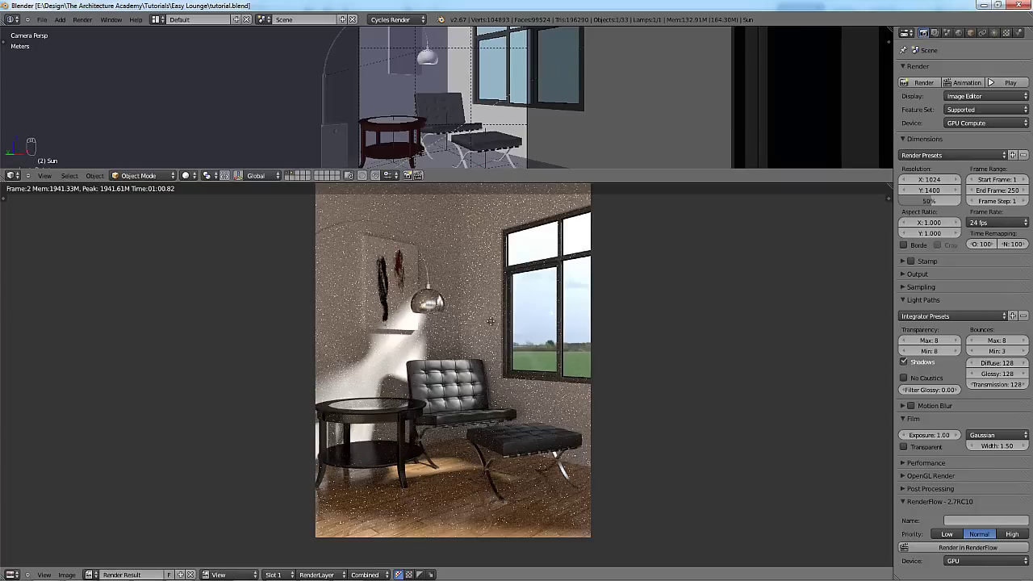
{"action": "scroll", "coordinate": [482, 367], "scroll_direction": "up", "scroll_amount": 2}
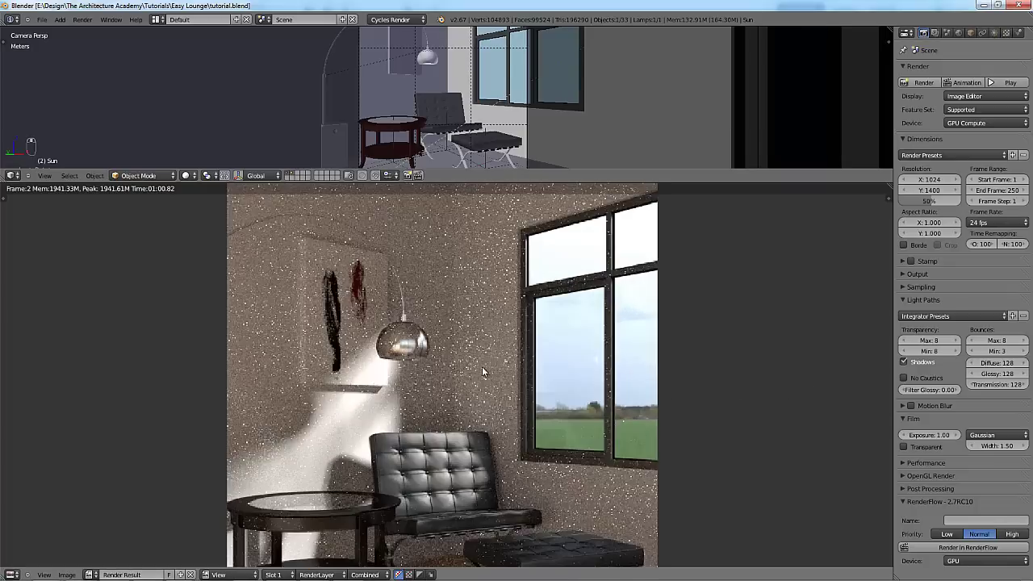
{"action": "left_click", "coordinate": [915, 380]}
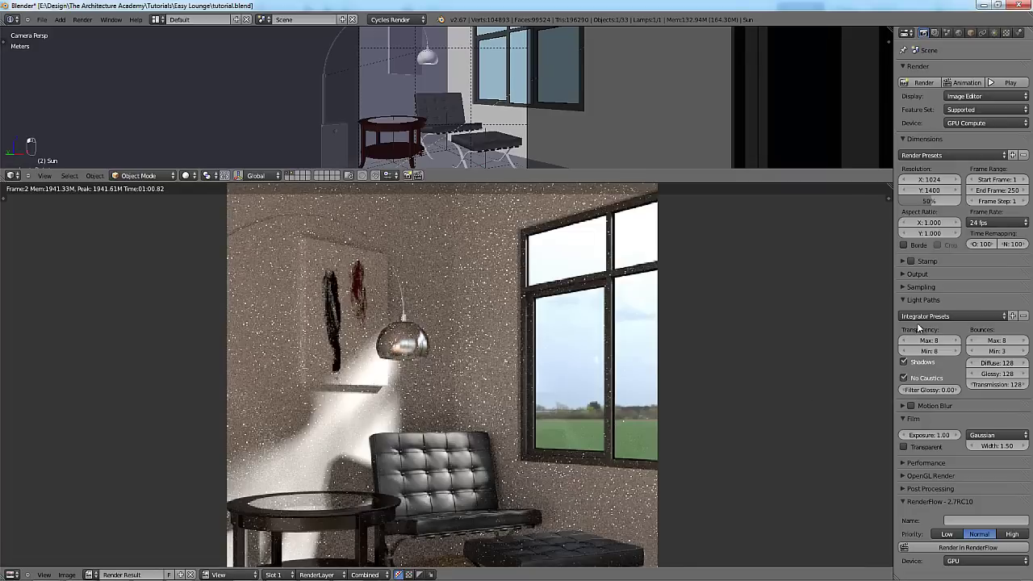
{"action": "left_click", "coordinate": [903, 299]}
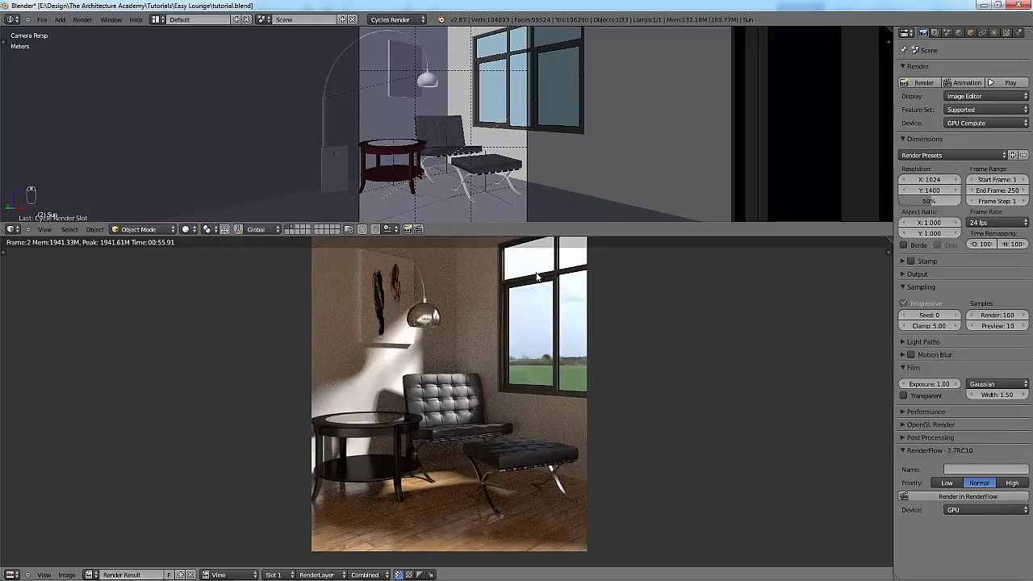
Select all vertices of the room mesh's wall behind the painting in wireframe Edit Mode.
{"action": "left_click_drag", "start_coordinate": [533, 236], "coordinate": [533, 109]}
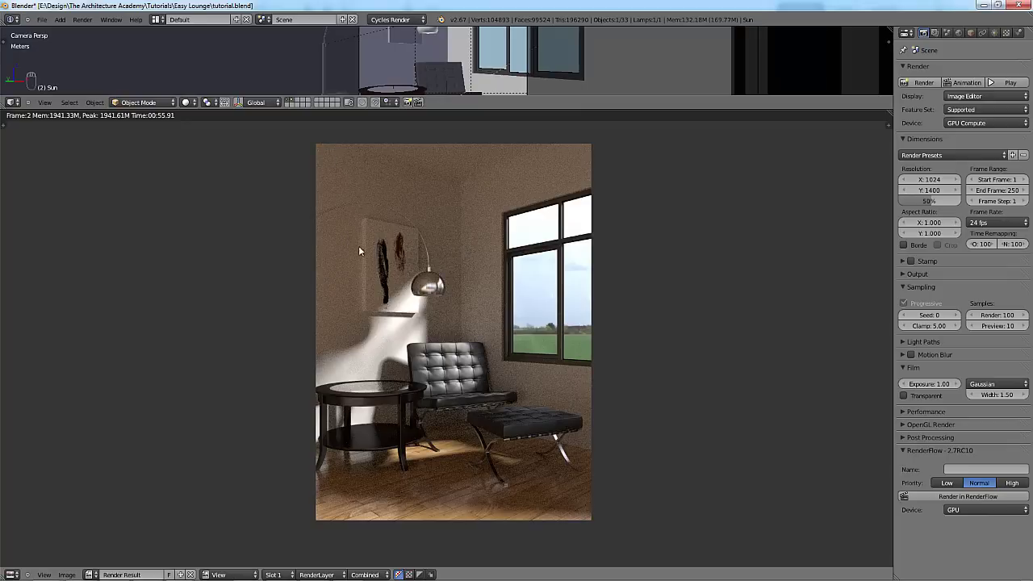
{"action": "left_click_drag", "start_coordinate": [526, 107], "coordinate": [502, 310]}
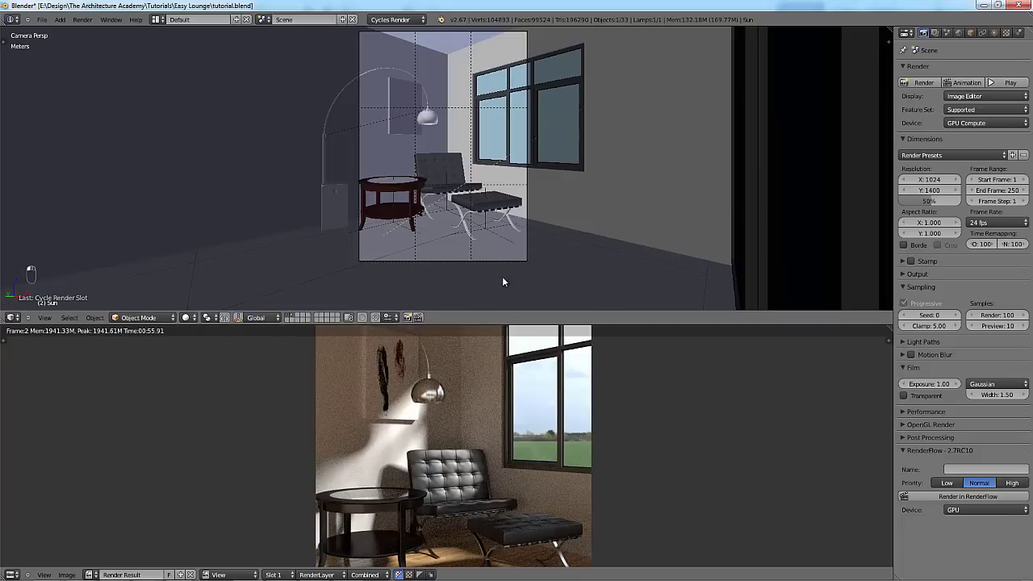
{"action": "right_click", "coordinate": [432, 71]}
{"action": "key", "text": "z"}
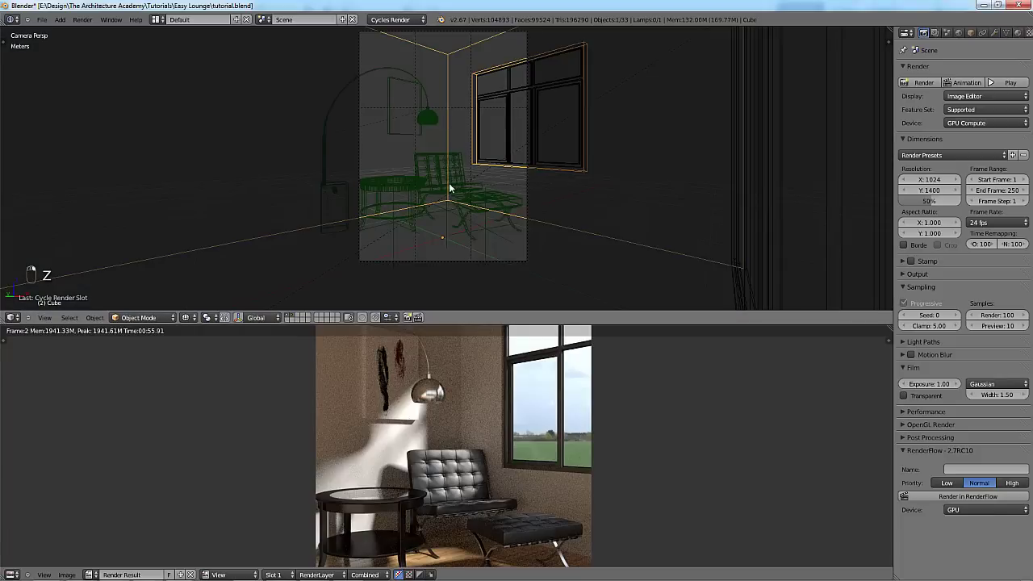
{"action": "key", "text": "Tab"}
{"action": "key", "text": "KP_5"}
{"action": "scroll", "coordinate": [474, 206], "scroll_direction": "down", "scroll_amount": 5}
{"action": "middle_click_drag", "start_coordinate": [456, 219], "coordinate": [403, 217]}
{"action": "key", "text": "a"}
{"action": "key", "text": "a"}
{"action": "key", "text": "c"}
{"action": "left_click_drag", "start_coordinate": [318, 251], "coordinate": [314, 126]}
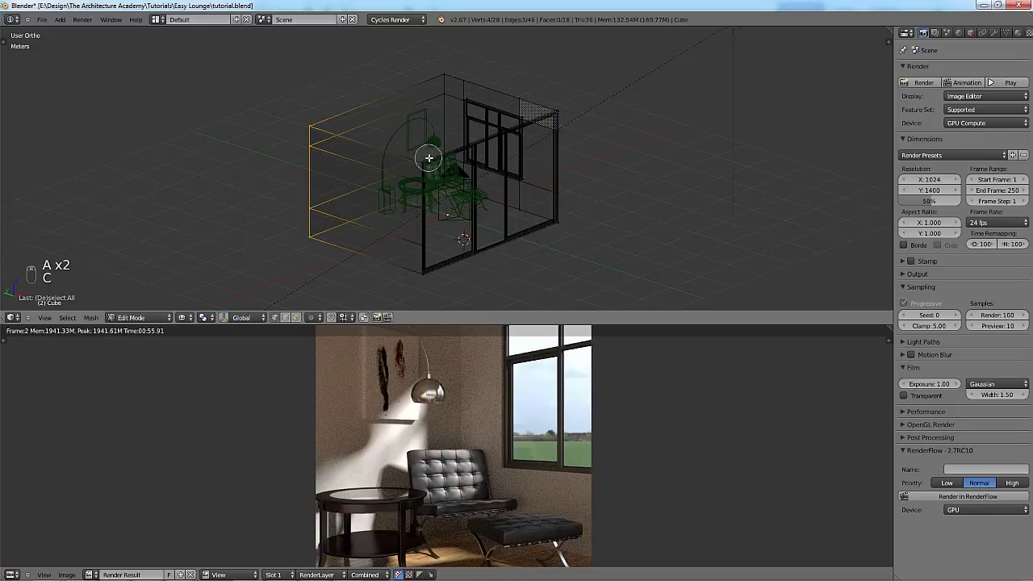
{"action": "left_click_drag", "start_coordinate": [445, 194], "coordinate": [445, 75]}
{"action": "key", "text": "Escape"}
{"action": "middle_click_drag", "start_coordinate": [440, 121], "coordinate": [395, 126]}
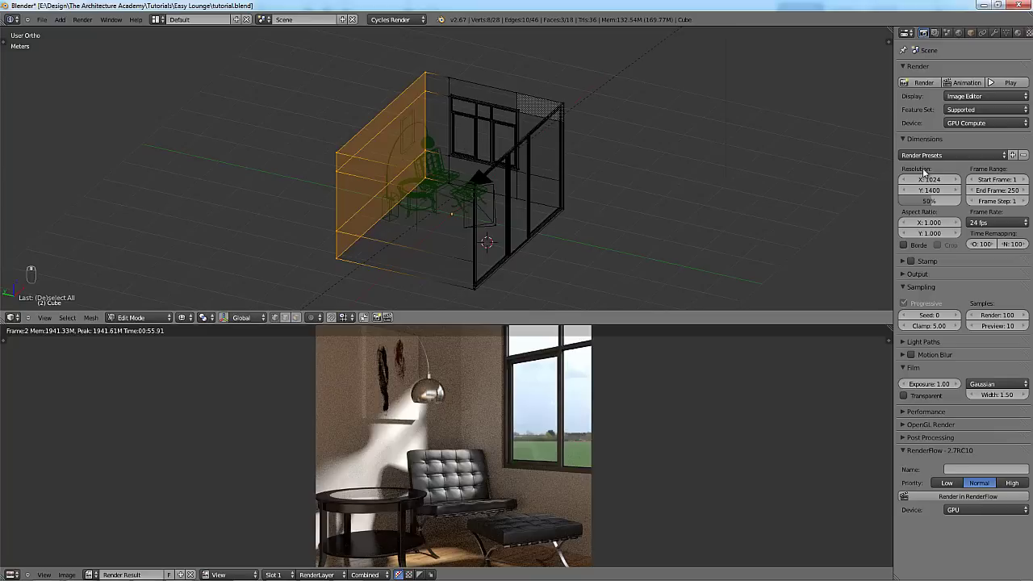
Return to Object Mode, enable nodes on the room's material and rename it Indoor Wall.
{"action": "left_click", "coordinate": [1018, 33]}
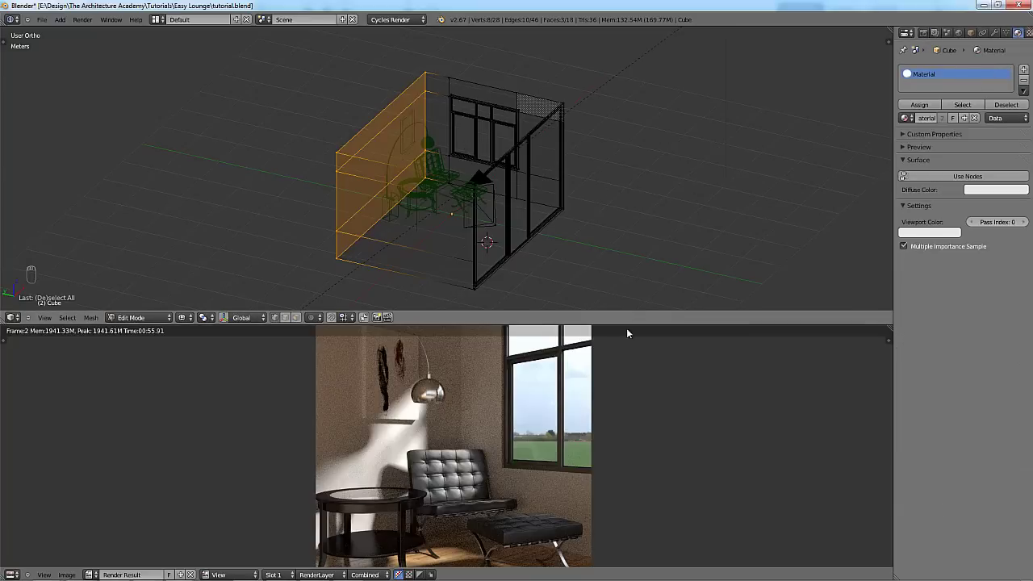
{"action": "key", "text": "Tab"}
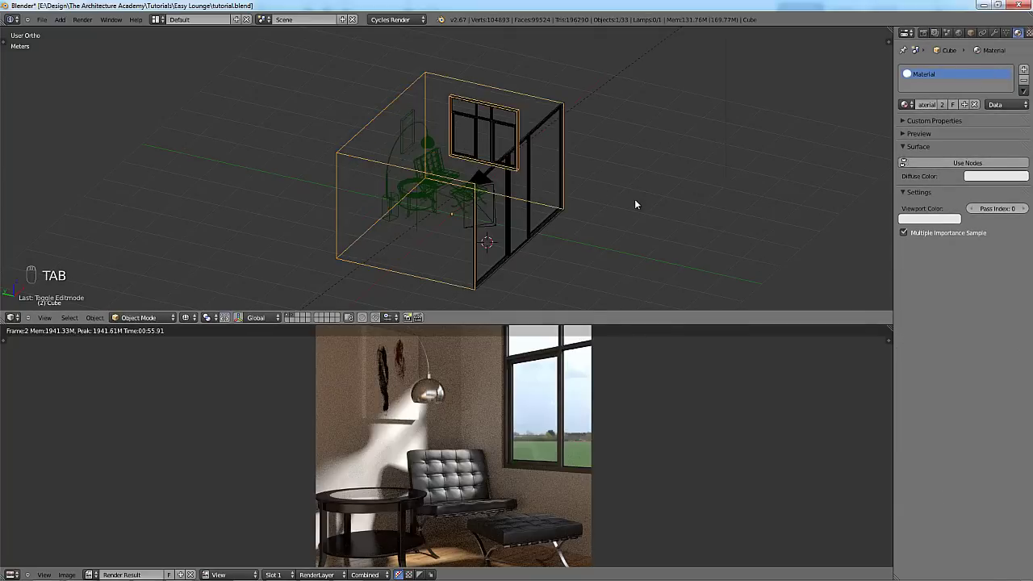
{"action": "left_click", "coordinate": [939, 163]}
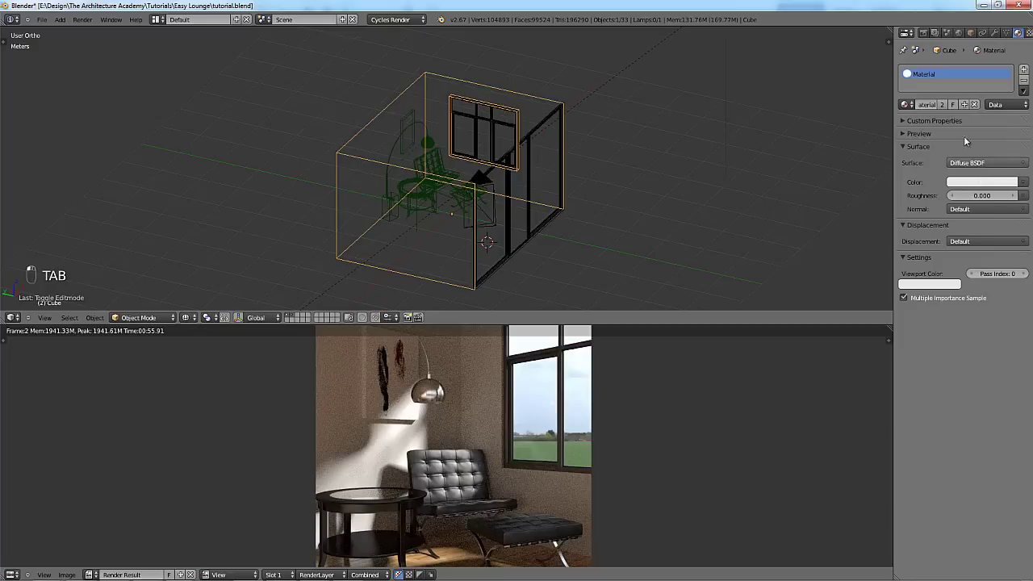
{"action": "left_click", "coordinate": [932, 105]}
{"action": "type", "text": "Windo"}
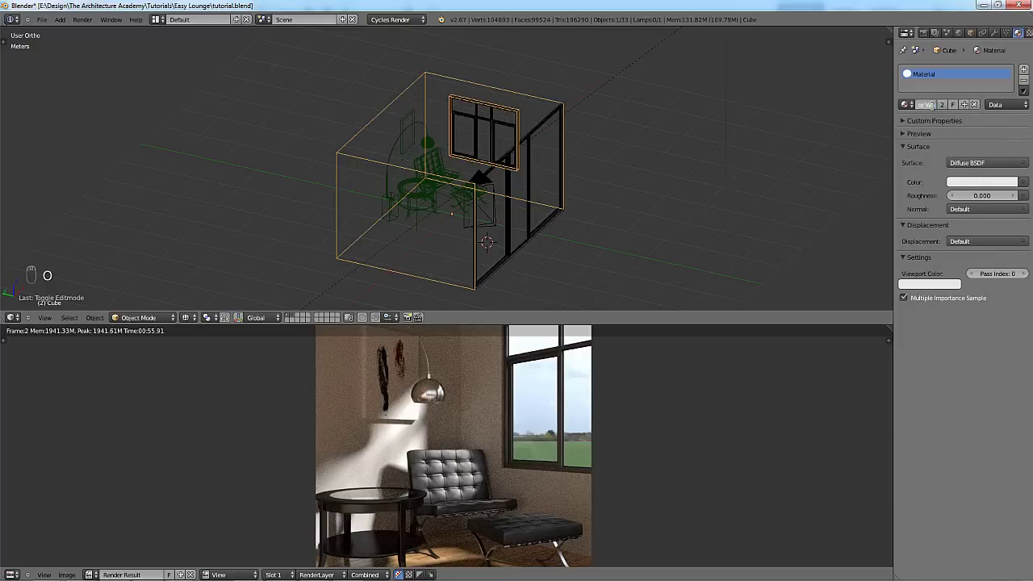
{"action": "type", "text": "or Wall"}
{"action": "key", "text": "Return"}
Add a second material slot to the room with a new material named Black Wall.
{"action": "left_click", "coordinate": [1023, 70]}
{"action": "left_click", "coordinate": [932, 104]}
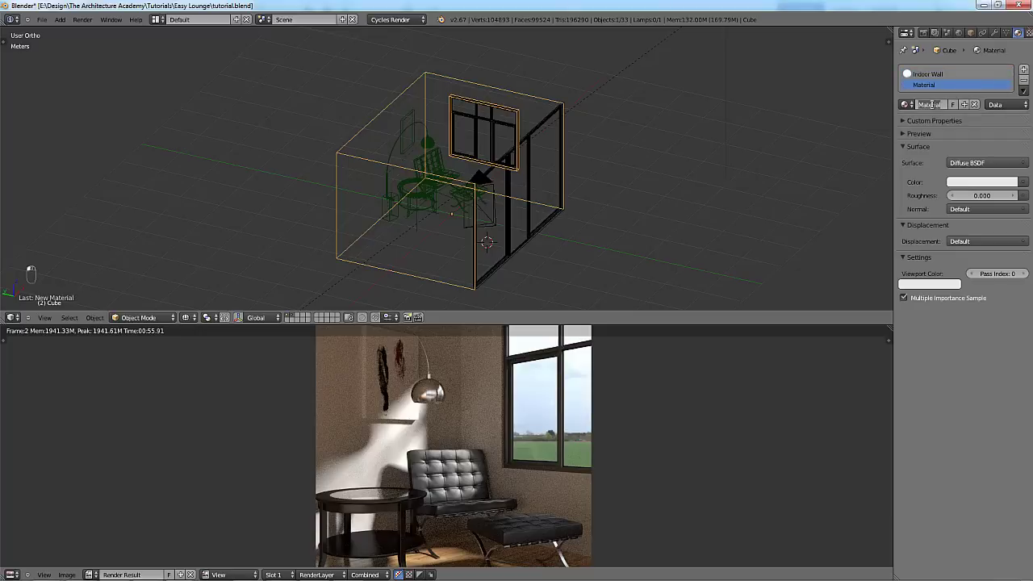
{"action": "double_click", "coordinate": [932, 104]}
{"action": "type", "text": "Black Wall"}
{"action": "key", "text": "Return"}
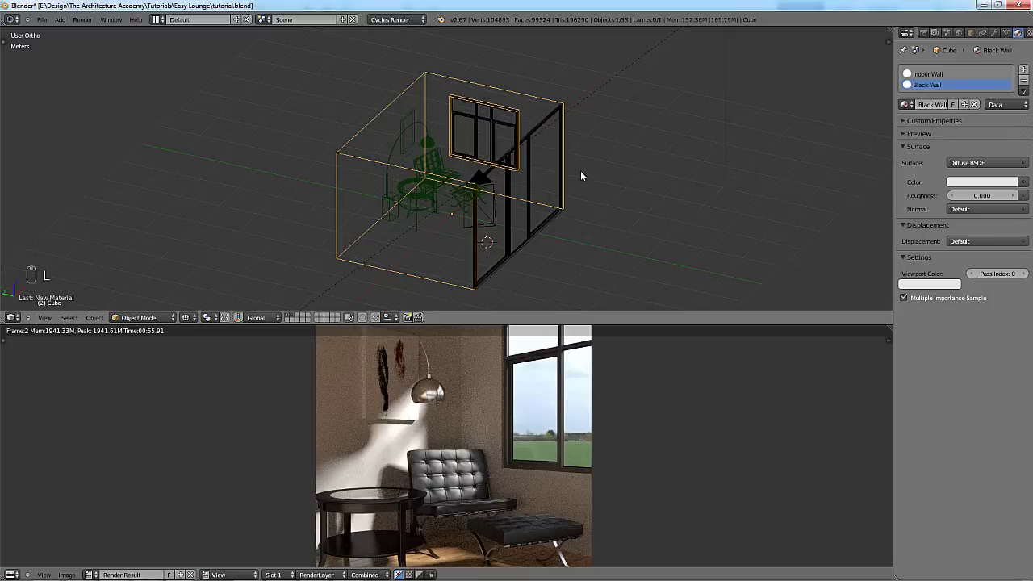
Darken the Black Wall material's diffuse color to a dark grey.
{"action": "middle_click_drag", "start_coordinate": [580, 171], "coordinate": [544, 218]}
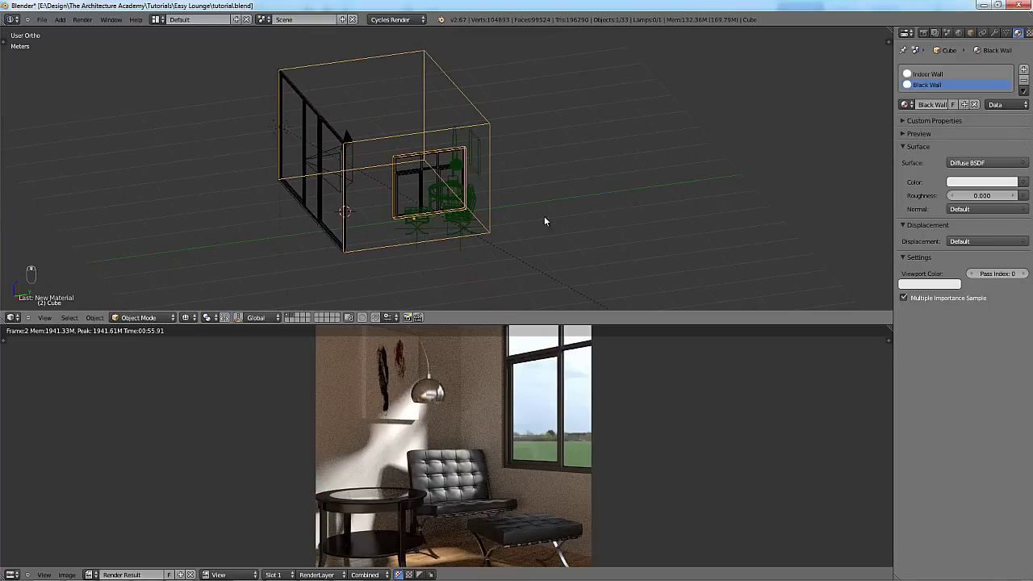
{"action": "middle_click_drag", "start_coordinate": [468, 173], "coordinate": [505, 166]}
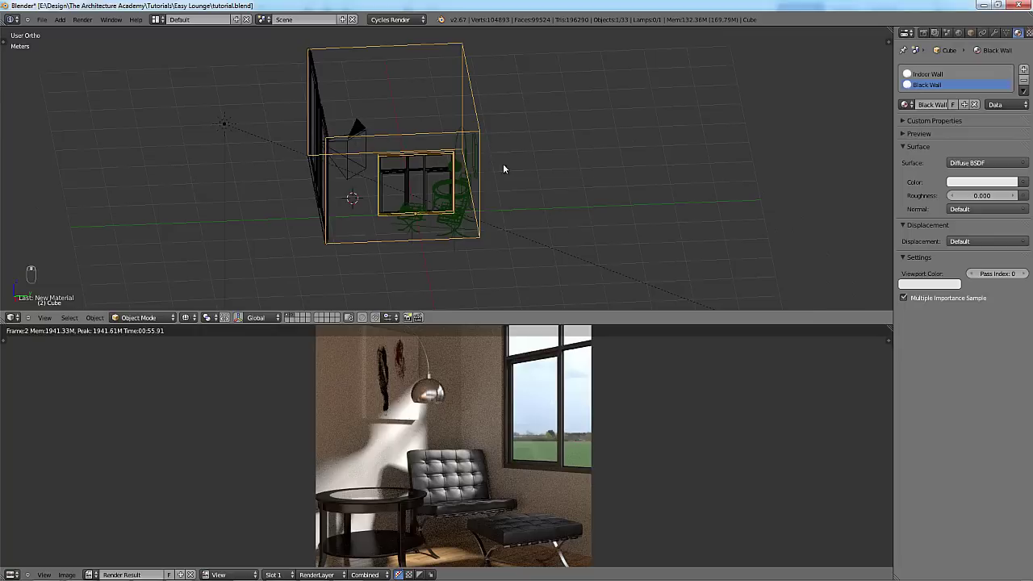
{"action": "left_click", "coordinate": [968, 185]}
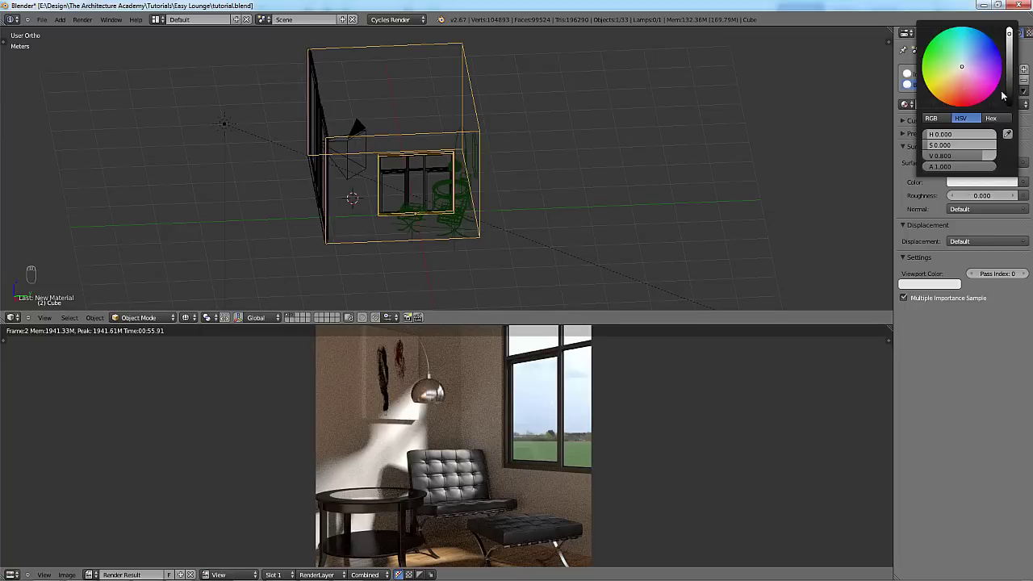
{"action": "left_click_drag", "start_coordinate": [965, 161], "coordinate": [923, 165]}
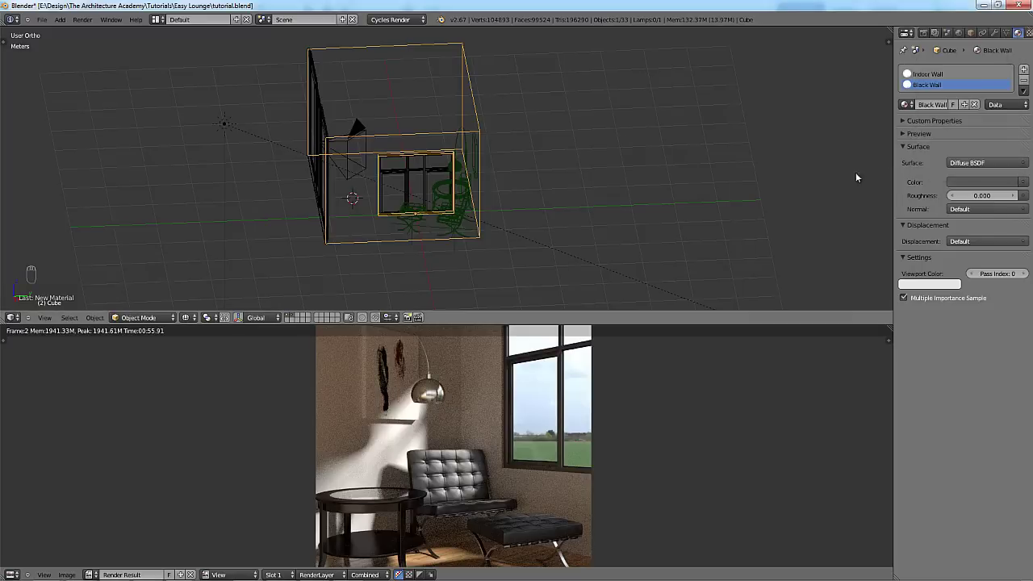
Assign the Black Wall material to the selected wall faces, then return to Object Mode in camera view.
{"action": "mouse_move", "coordinate": [466, 219]}
{"action": "middle_mouse_down"}
{"action": "mouse_move", "coordinate": [500, 198]}
{"action": "mouse_move", "coordinate": [468, 212]}
{"action": "middle_mouse_up"}
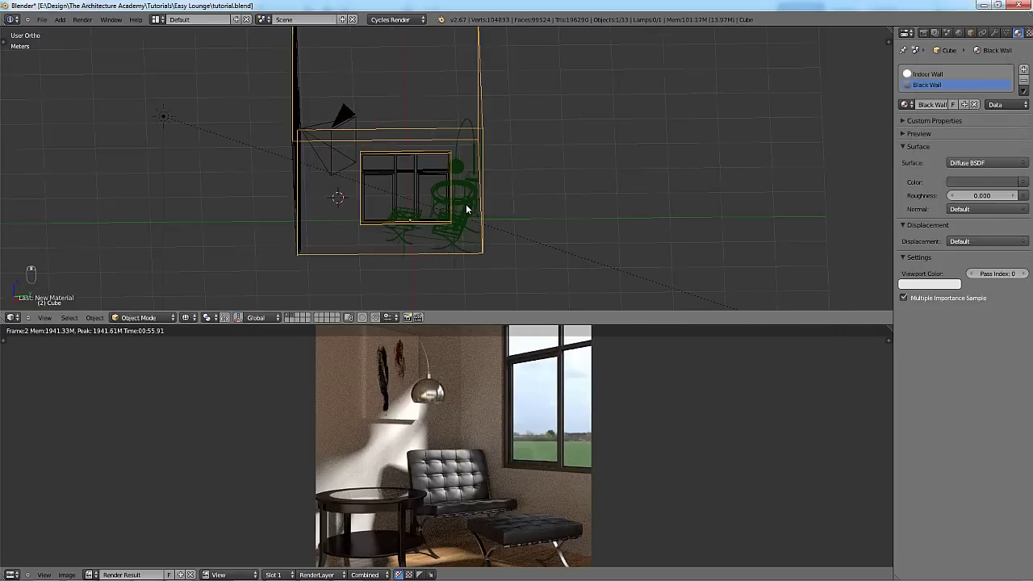
{"action": "key", "text": "Tab"}
{"action": "left_click", "coordinate": [919, 105]}
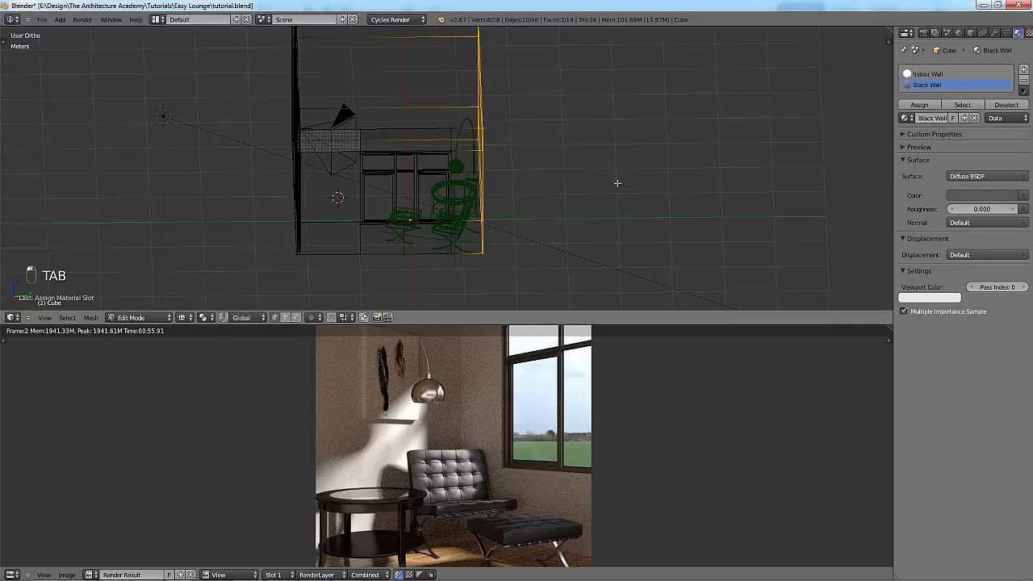
{"action": "middle_click_drag", "start_coordinate": [616, 180], "coordinate": [495, 205]}
{"action": "key", "text": "Tab"}
{"action": "key", "text": "KP_0"}
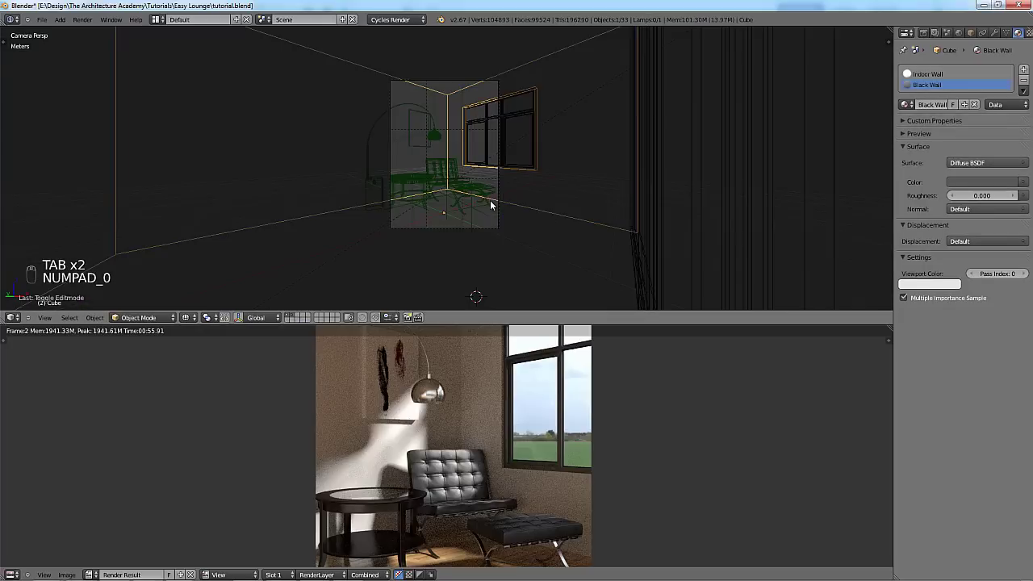
Switch to solid shading and set the Black Wall material's viewport color to the same dark grey as its diffuse color.
{"action": "key", "text": "z"}
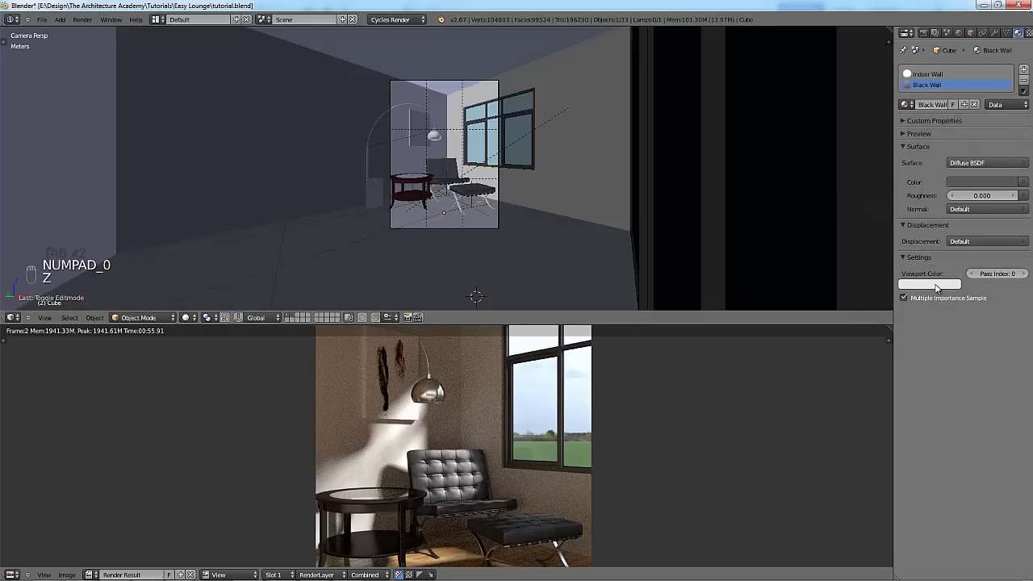
{"action": "left_click", "coordinate": [984, 181]}
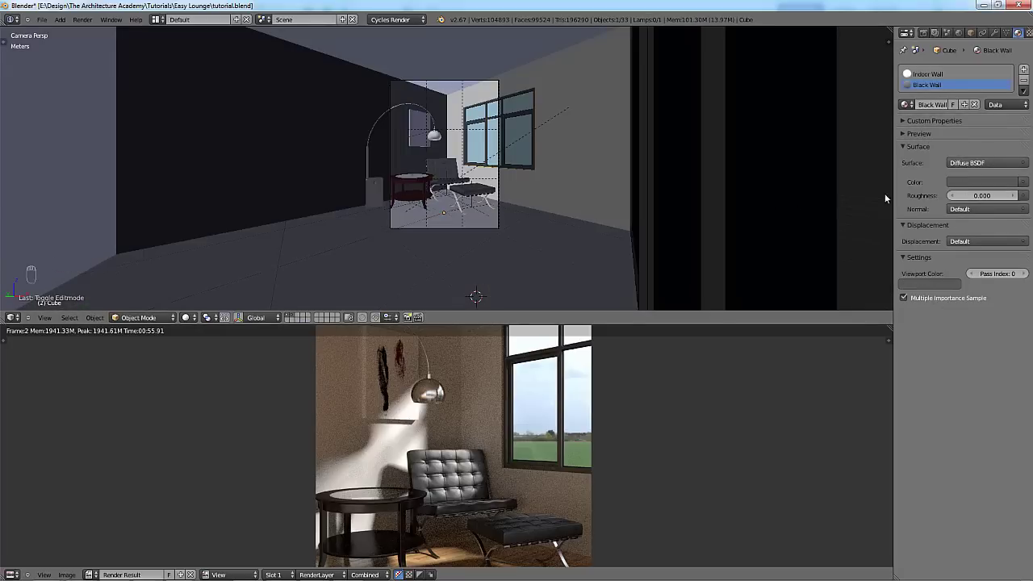
{"action": "scroll", "coordinate": [550, 175], "scroll_direction": "up", "scroll_amount": 3}
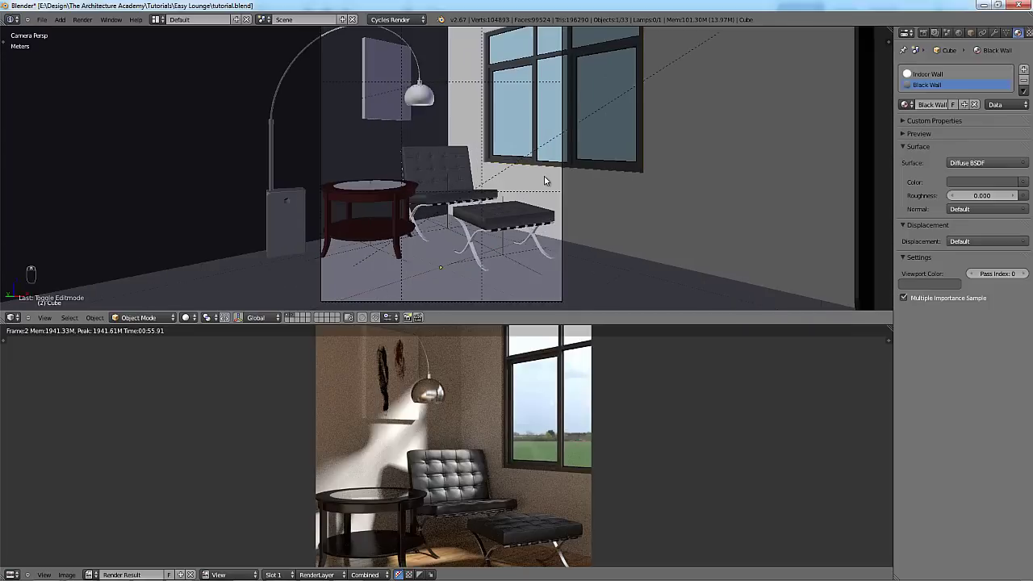
{"action": "middle_click_drag", "start_coordinate": [545, 174], "coordinate": [551, 187], "text": "shift"}
{"action": "scroll", "coordinate": [552, 186], "scroll_direction": "down", "scroll_amount": 2}
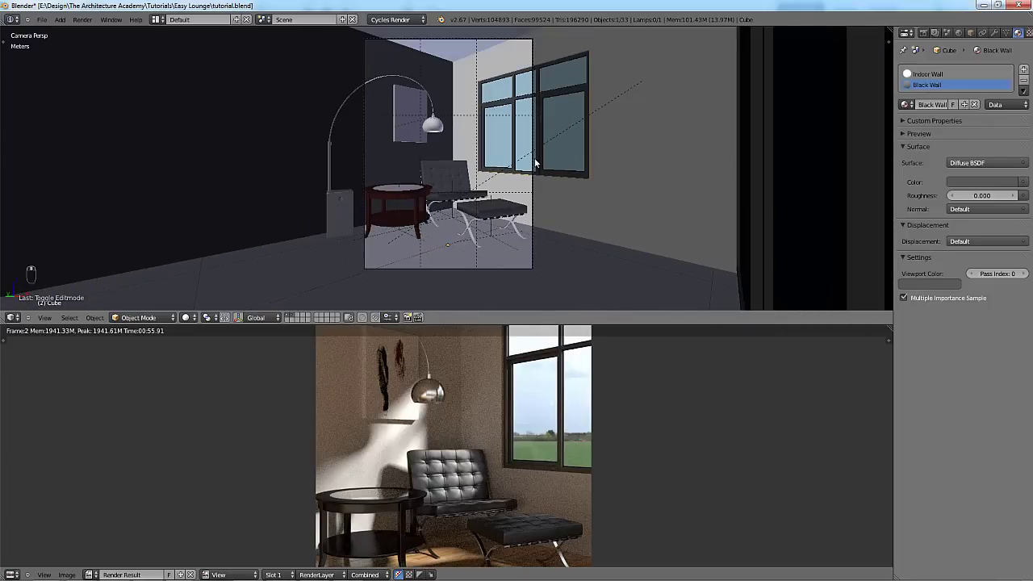
Deselect all objects in the scene and save the file.
{"action": "key", "text": "a"}
{"action": "key", "text": "a"}
{"action": "key", "text": "a"}
{"action": "key", "text": "ctrl+s"}
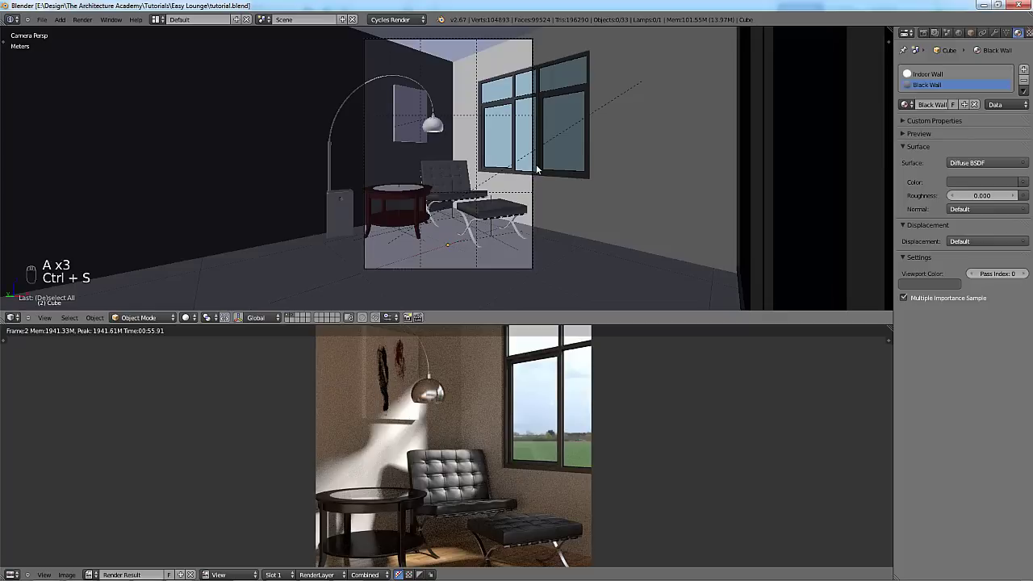
Select the sun lamp and reposition it freehand in the top wireframe view.
{"action": "right_click", "coordinate": [567, 125]}
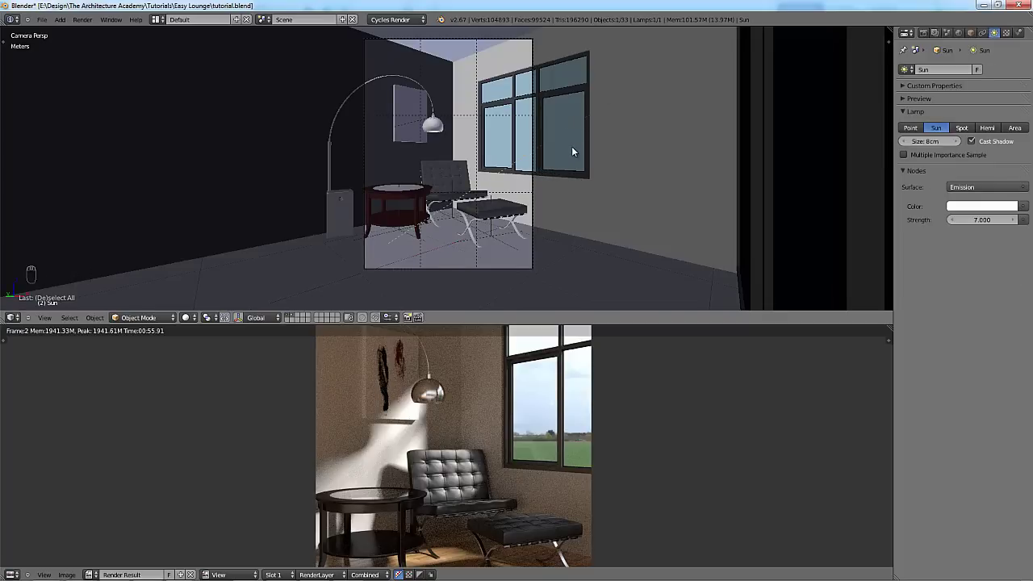
{"action": "key", "text": "KP_7"}
{"action": "key", "text": "z"}
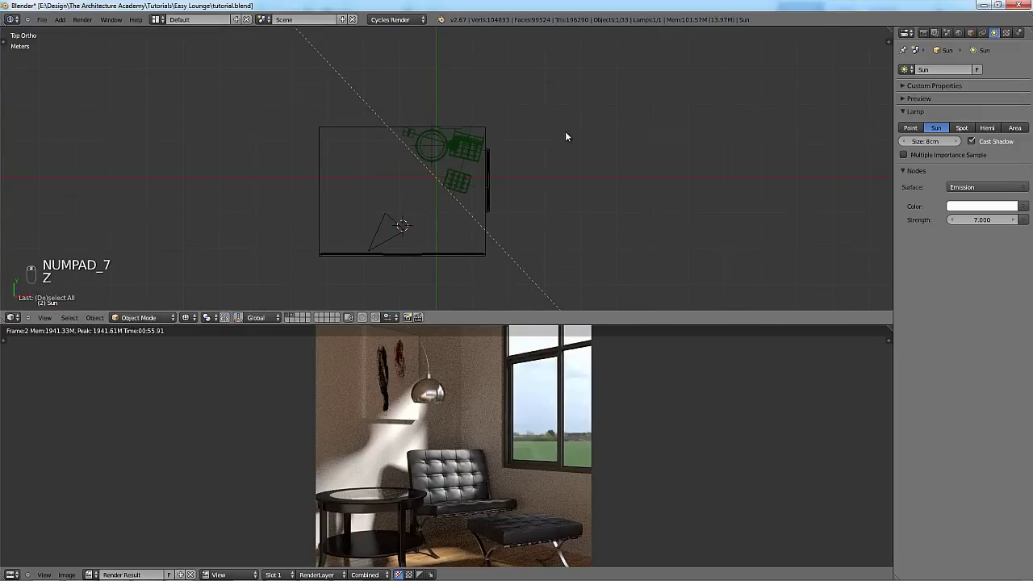
{"action": "key", "text": "g"}
{"action": "left_click", "coordinate": [571, 106]}
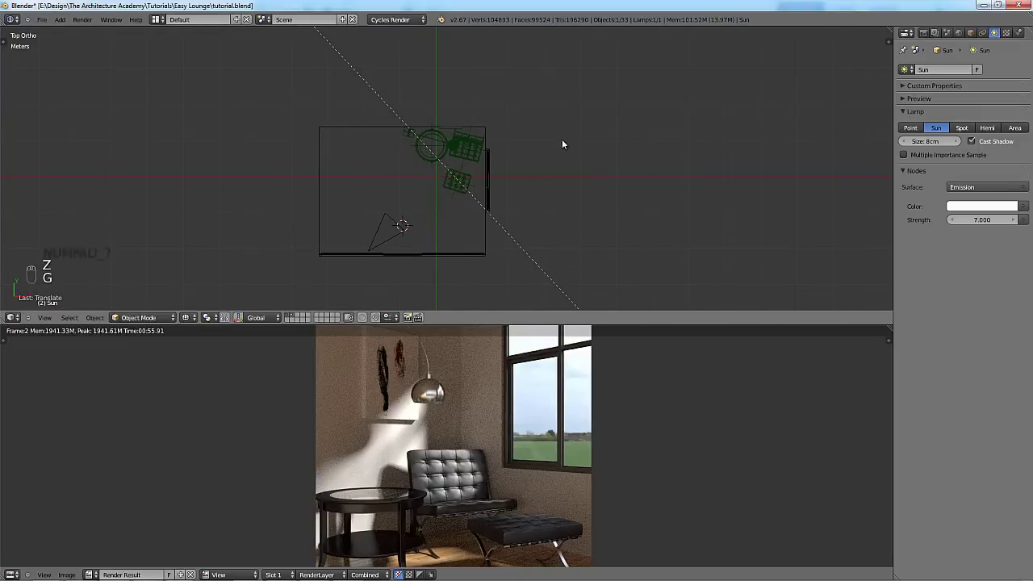
{"action": "key", "text": "g"}
{"action": "left_click", "coordinate": [565, 79]}
Shift the sun lamp along the global X axis in front view.
{"action": "key", "text": "KP_1"}
{"action": "key", "text": "g"}
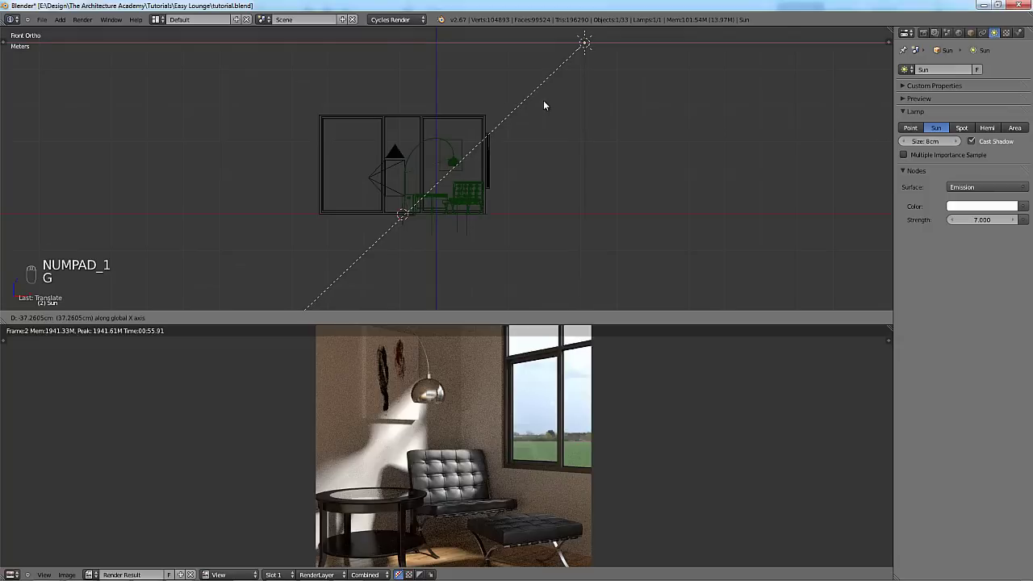
{"action": "left_click", "coordinate": [596, 98]}
Select the room and reassign the Black Wall material to its selected wall faces in Edit Mode.
{"action": "middle_click_drag", "start_coordinate": [562, 118], "coordinate": [421, 102]}
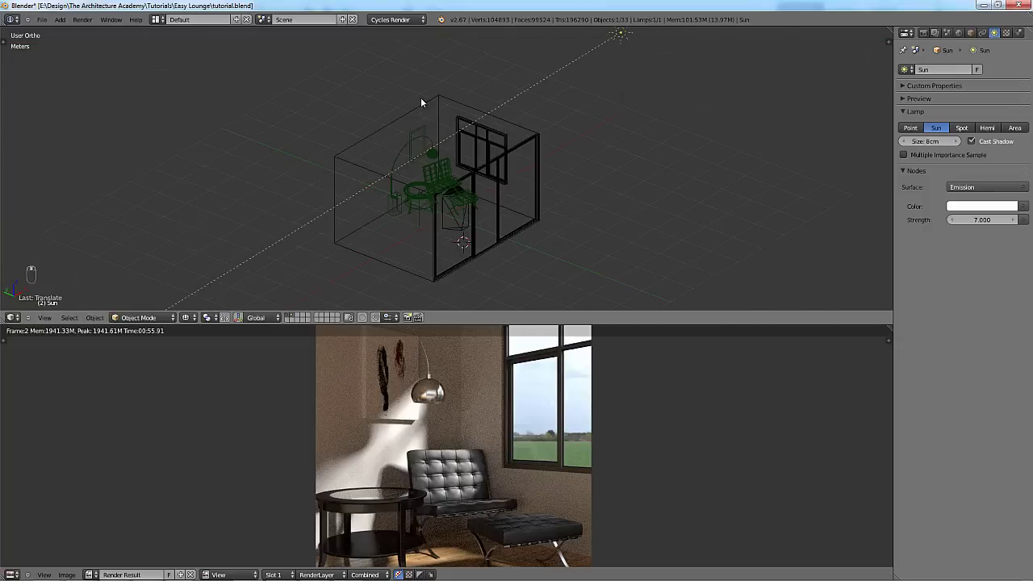
{"action": "key", "text": "Tab"}
{"action": "right_click", "coordinate": [423, 101]}
{"action": "key", "text": "Tab"}
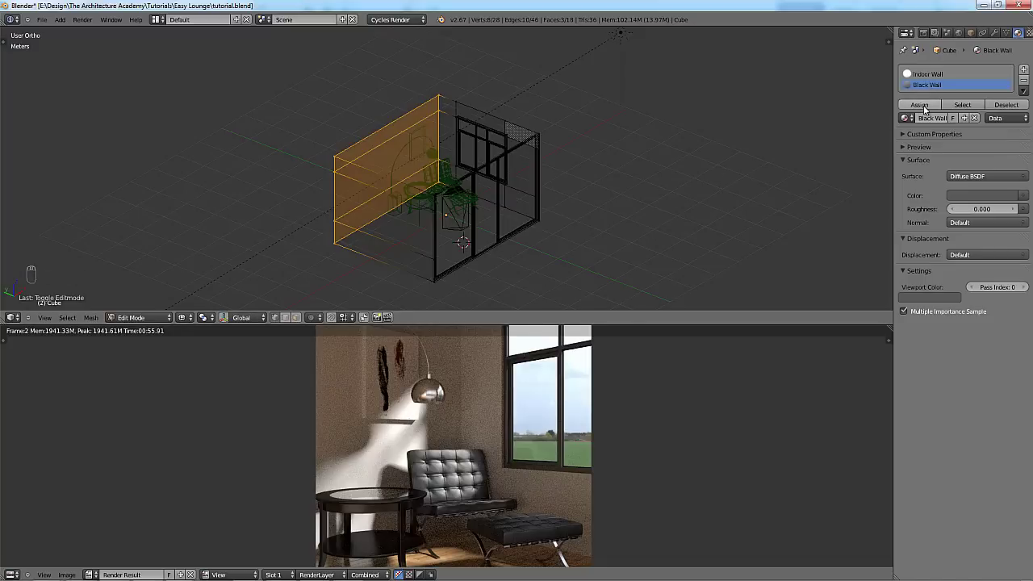
{"action": "left_click", "coordinate": [922, 105]}
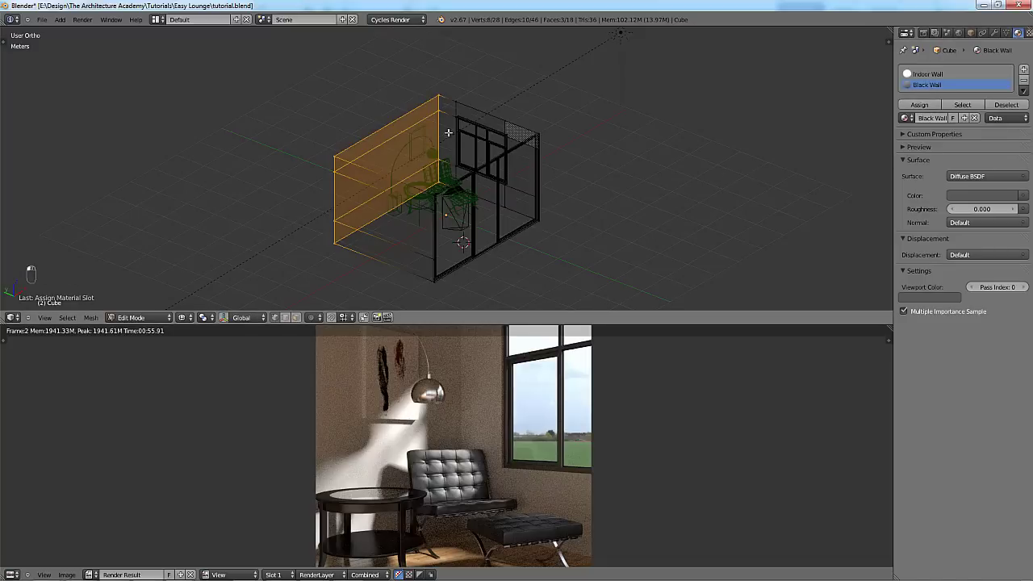
Return to Object Mode in solid camera view and open the Black Wall material's viewport color.
{"action": "key", "text": "Tab"}
{"action": "key", "text": "KP_0"}
{"action": "key", "text": "z"}
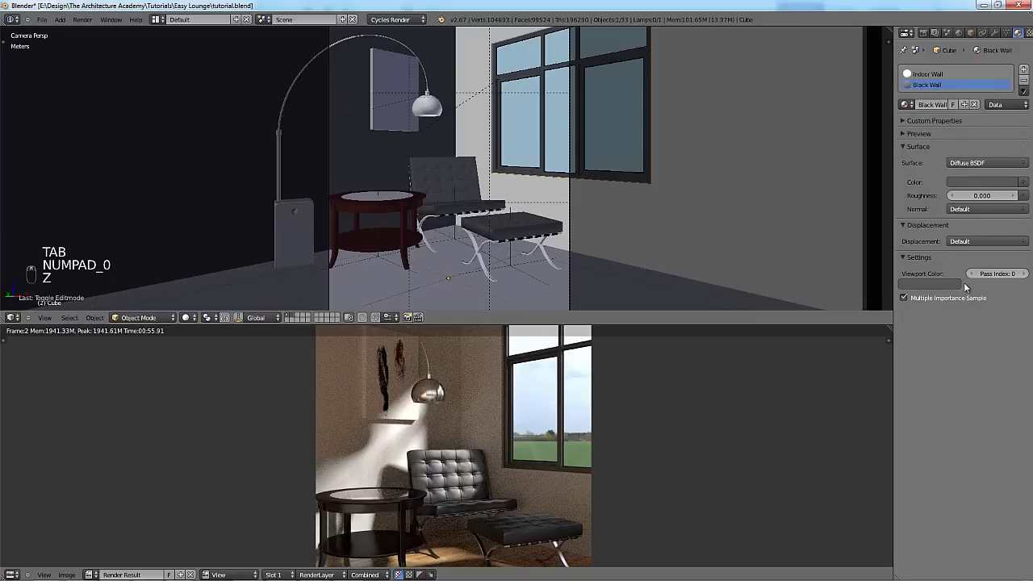
{"action": "left_click", "coordinate": [929, 284]}
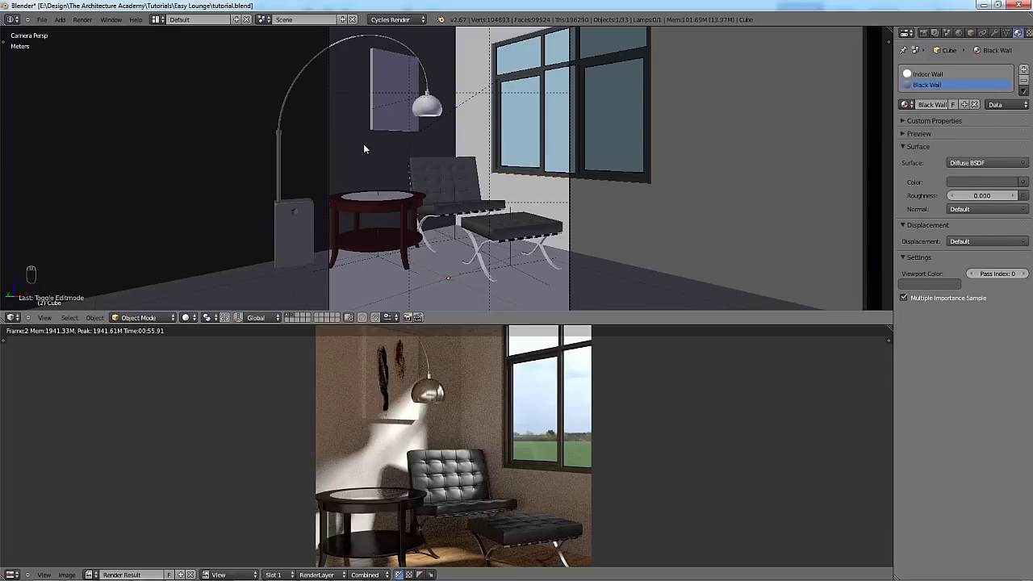
Move the floor lamp about 9 cm along the global X axis and rotate it about -5° around Z.
{"action": "scroll", "coordinate": [481, 139], "scroll_direction": "down", "scroll_amount": 4}
{"action": "scroll", "coordinate": [377, 192], "scroll_direction": "up", "scroll_amount": 2}
{"action": "right_click", "coordinate": [352, 210]}
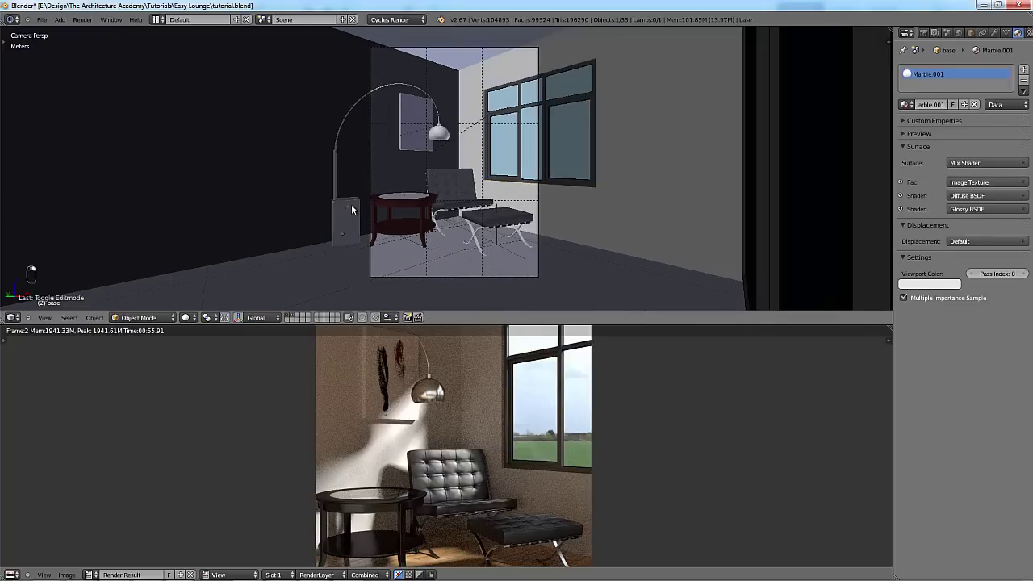
{"action": "key", "text": "g"}
{"action": "key", "text": "x"}
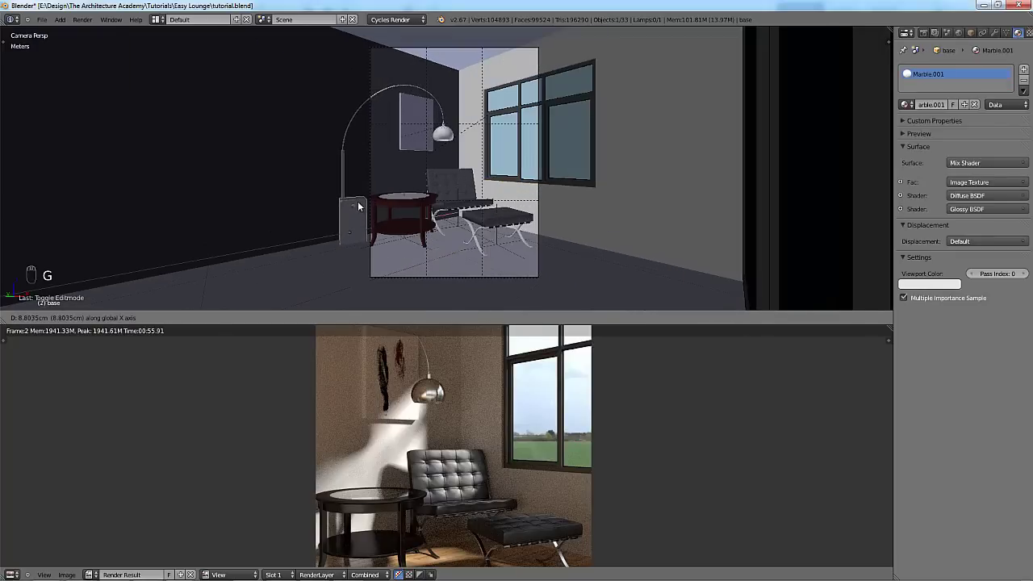
{"action": "left_click", "coordinate": [359, 207]}
{"action": "scroll", "coordinate": [368, 192], "scroll_direction": "up", "scroll_amount": 3}
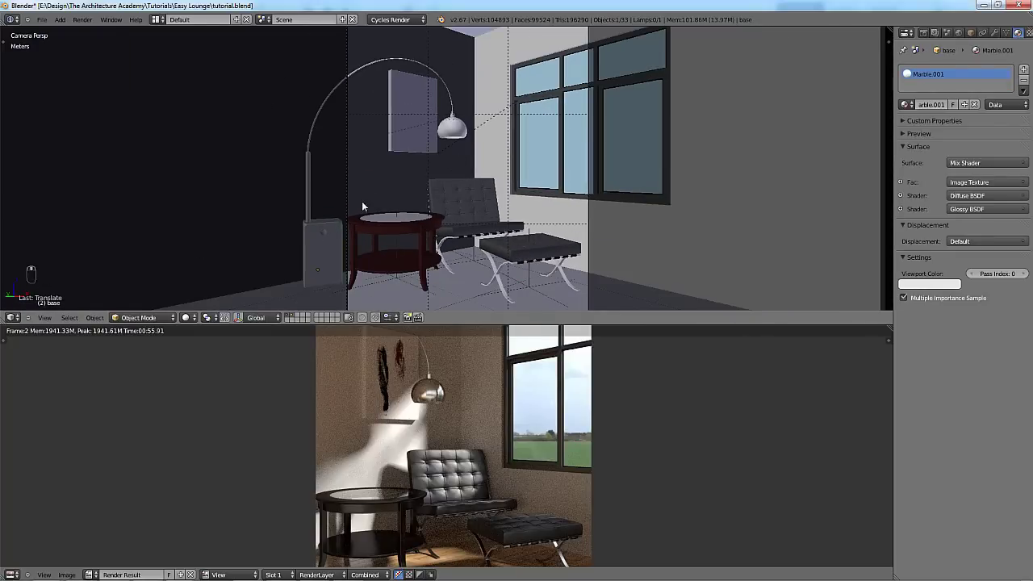
{"action": "key", "text": "r"}
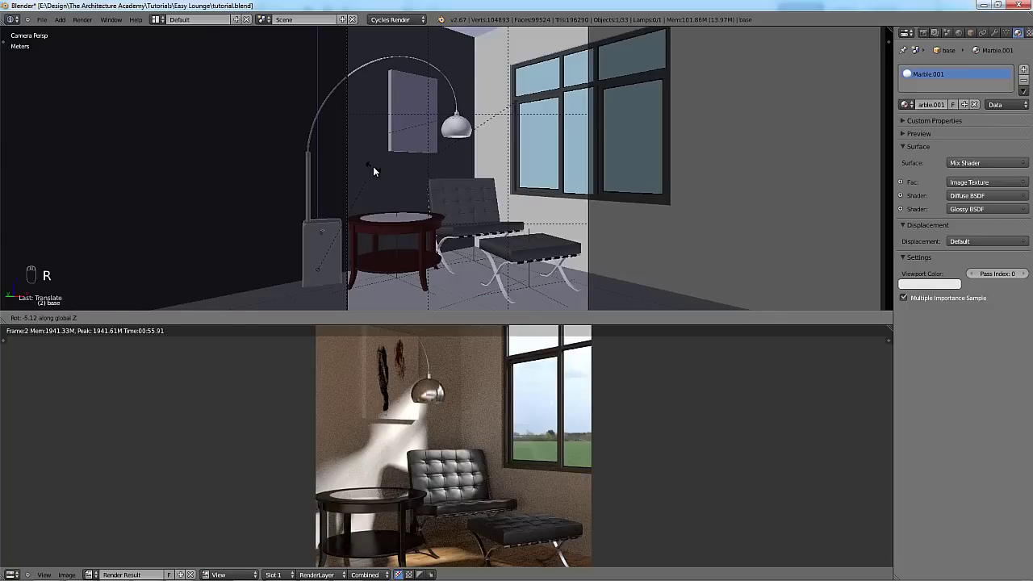
{"action": "left_click", "coordinate": [372, 166]}
{"action": "key", "text": "g"}
{"action": "key", "text": "x"}
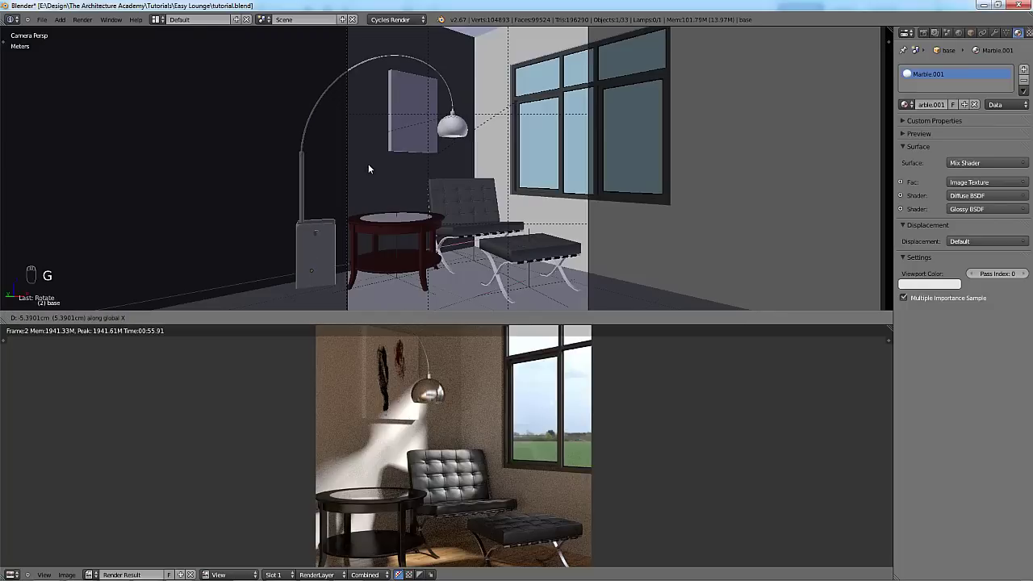
{"action": "left_click", "coordinate": [351, 200]}
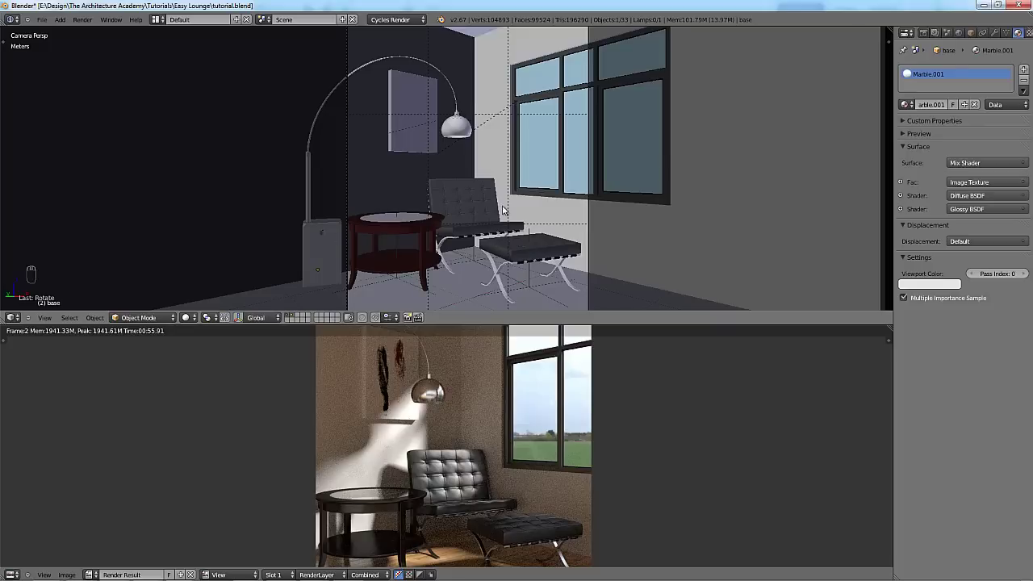
Select the Barcelona stool by its master object and move it slightly closer to the camera along the floor.
{"action": "middle_click_drag", "start_coordinate": [486, 244], "coordinate": [484, 216], "text": "shift"}
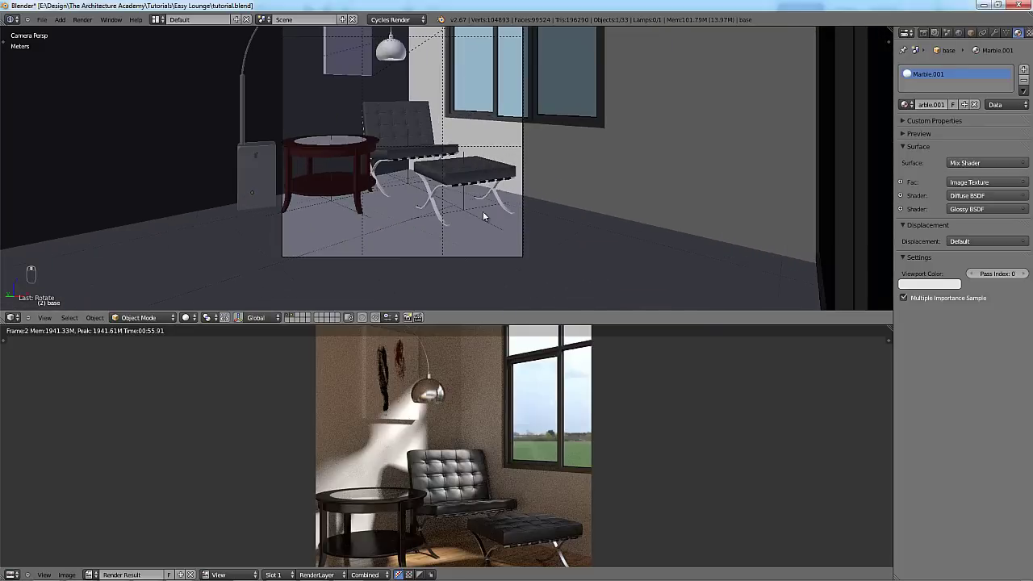
{"action": "key", "text": "z"}
{"action": "right_click", "coordinate": [466, 205]}
{"action": "key", "text": "z"}
{"action": "key", "text": "g"}
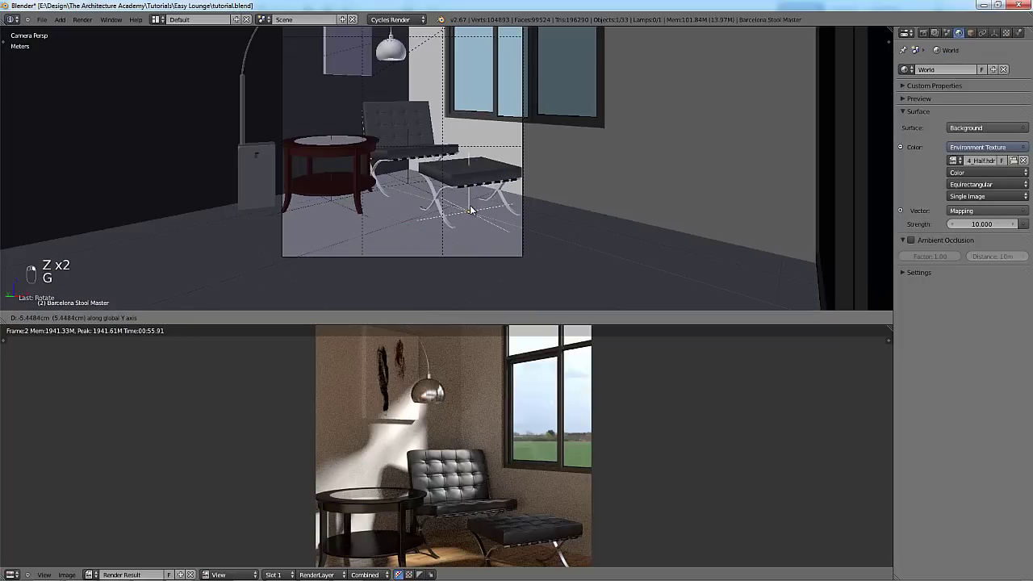
{"action": "key", "text": "g"}
{"action": "left_click", "coordinate": [540, 127]}
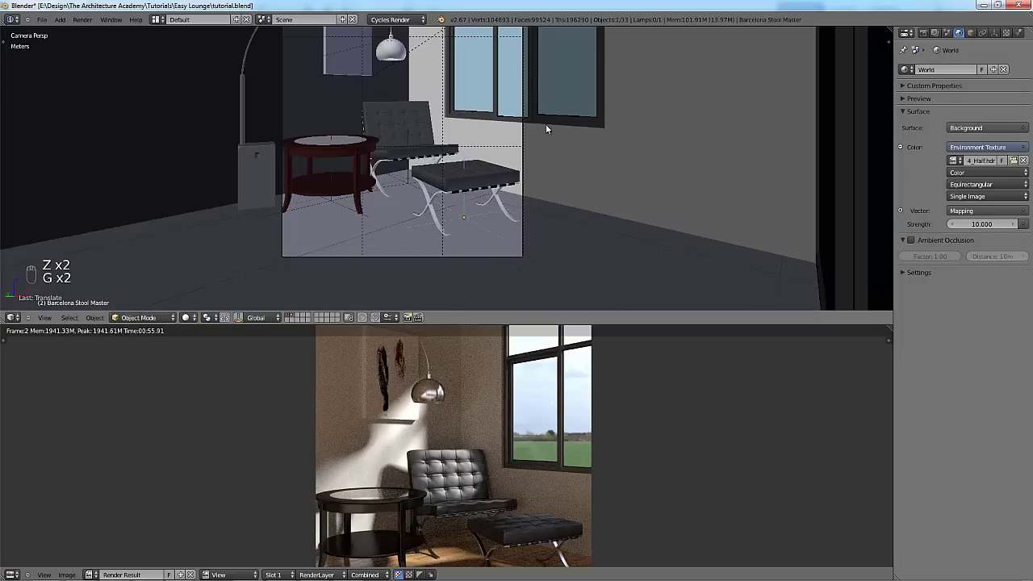
Rotate the Barcelona stool about -5° around the global Z axis, check the composition in camera view and save the file.
{"action": "key", "text": "r"}
{"action": "key", "text": "z"}
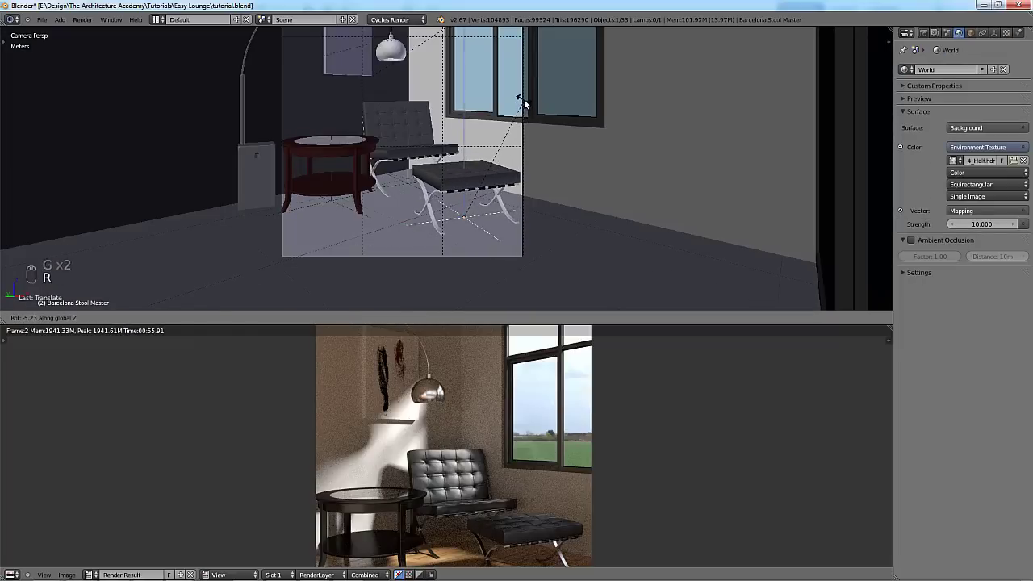
{"action": "left_click", "coordinate": [521, 113]}
{"action": "scroll", "coordinate": [519, 114], "scroll_direction": "down", "scroll_amount": 2}
{"action": "scroll", "coordinate": [519, 114], "scroll_direction": "up", "scroll_amount": 2}
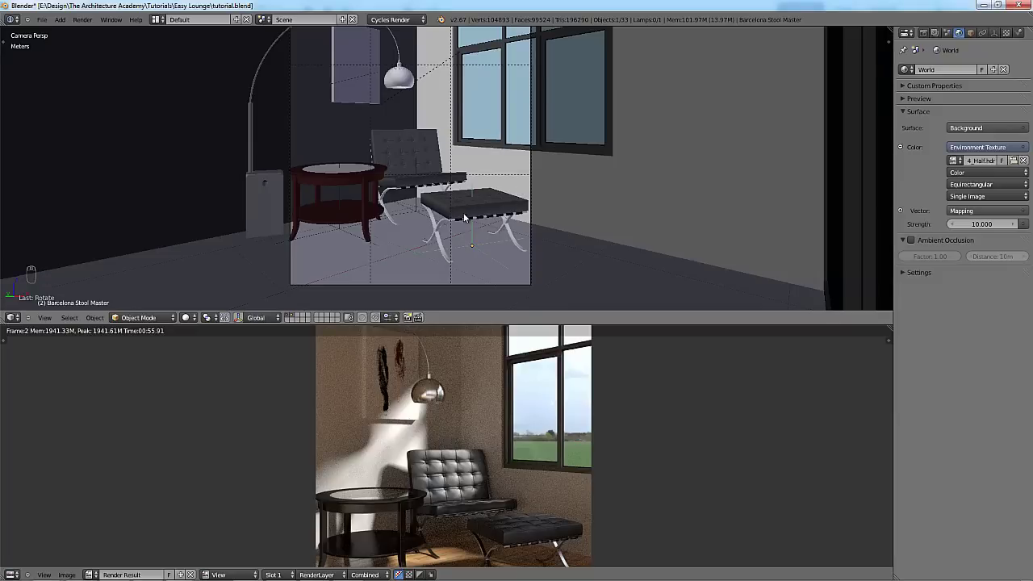
{"action": "scroll", "coordinate": [463, 213], "scroll_direction": "down", "scroll_amount": 2}
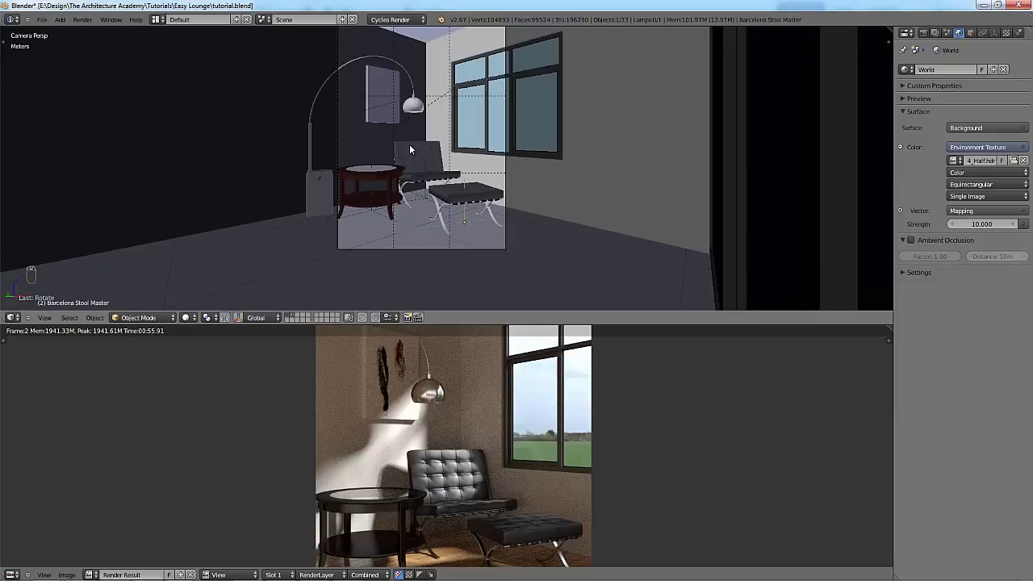
{"action": "scroll", "coordinate": [409, 156], "scroll_direction": "up", "scroll_amount": 5}
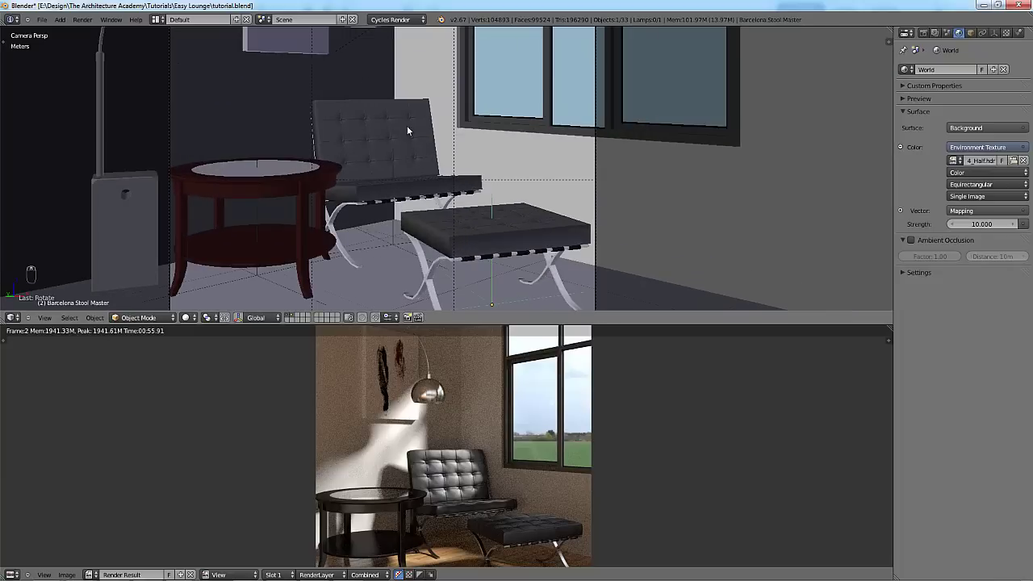
{"action": "scroll", "coordinate": [382, 142], "scroll_direction": "down", "scroll_amount": 6}
{"action": "scroll", "coordinate": [485, 216], "scroll_direction": "up", "scroll_amount": 3}
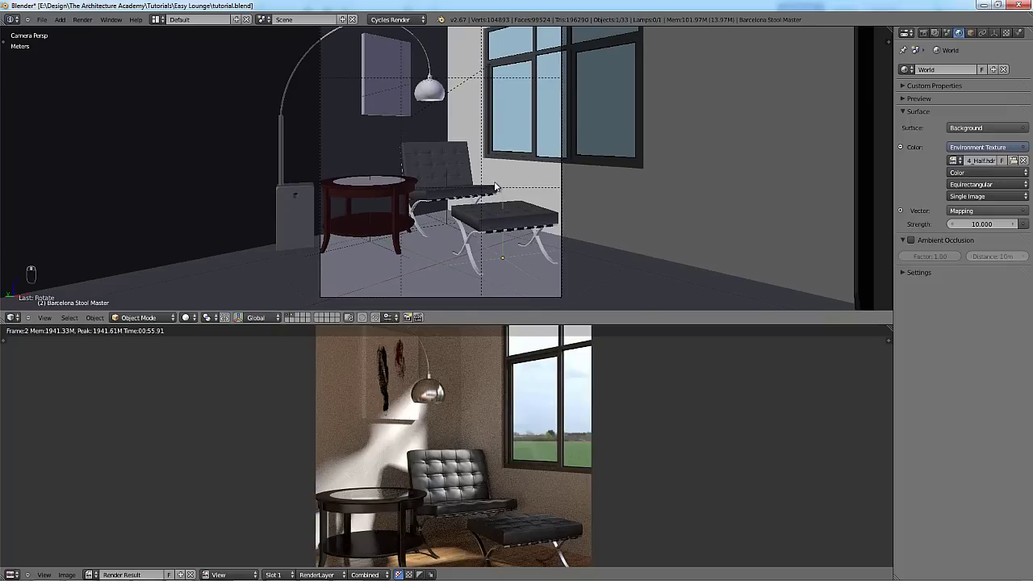
{"action": "key", "text": "ctrl+s"}
Switch to an empty layer and reset the 3D cursor to the scene's origin.
{"action": "right_click", "coordinate": [410, 184]}
{"action": "scroll", "coordinate": [445, 251], "scroll_direction": "down", "scroll_amount": 3}
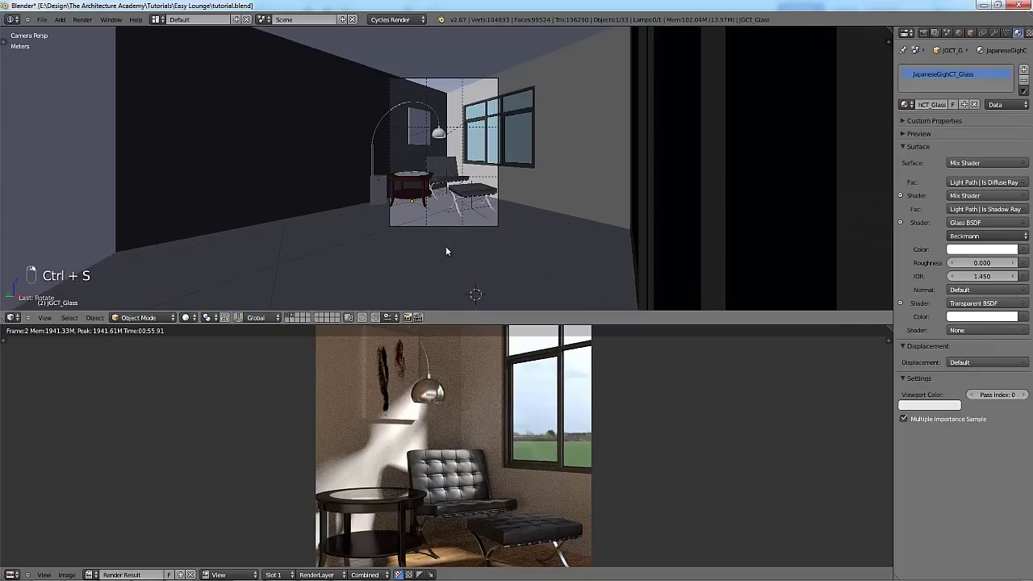
{"action": "left_click", "coordinate": [297, 318]}
{"action": "key", "text": "shift+c"}
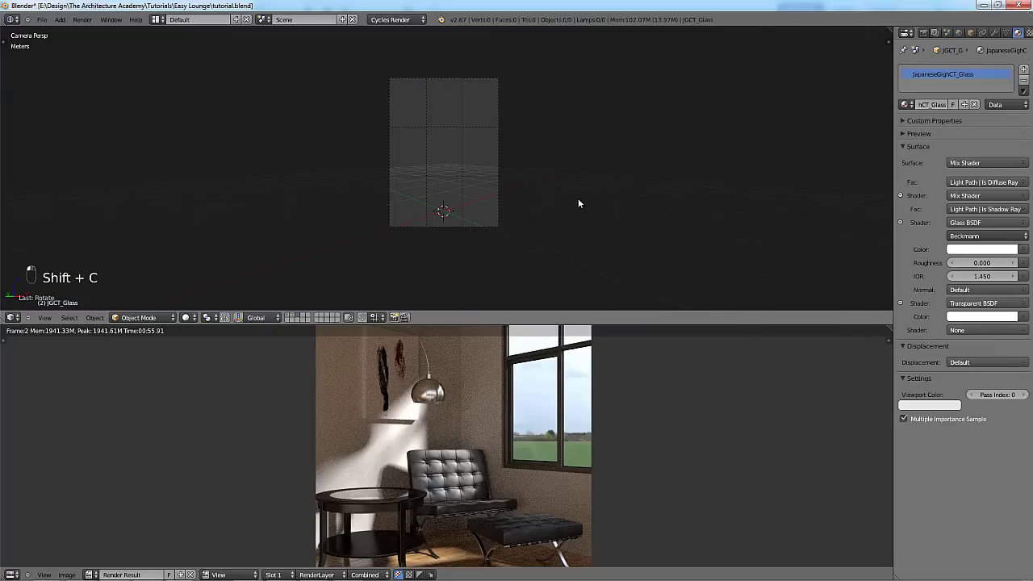
Start appending from a library in the starter pack's Models folder and show its files as thumbnails.
{"action": "key", "text": "shift+F1"}
{"action": "left_click", "coordinate": [224, 77]}
{"action": "left_click", "coordinate": [177, 72]}
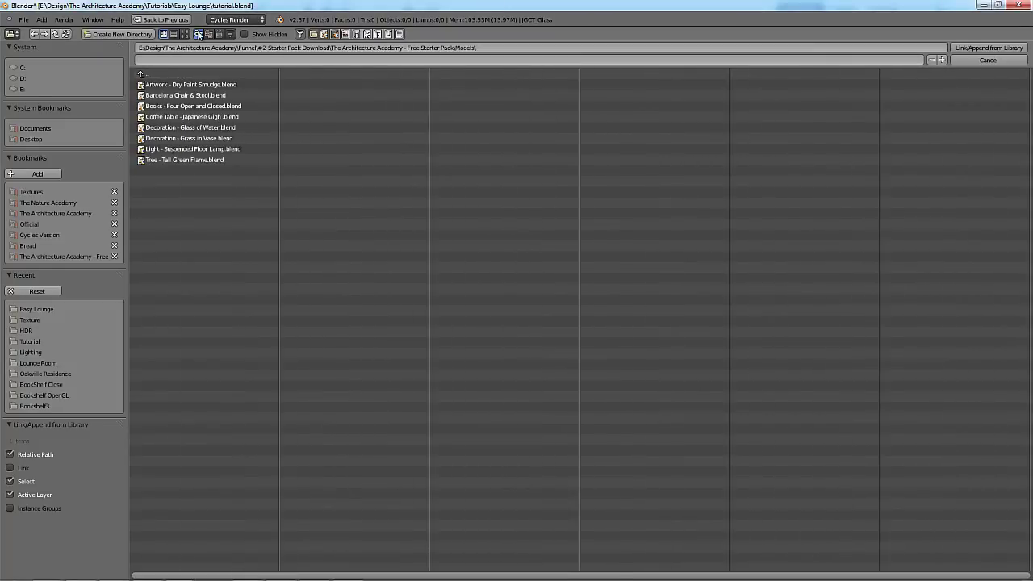
{"action": "left_click", "coordinate": [169, 101]}
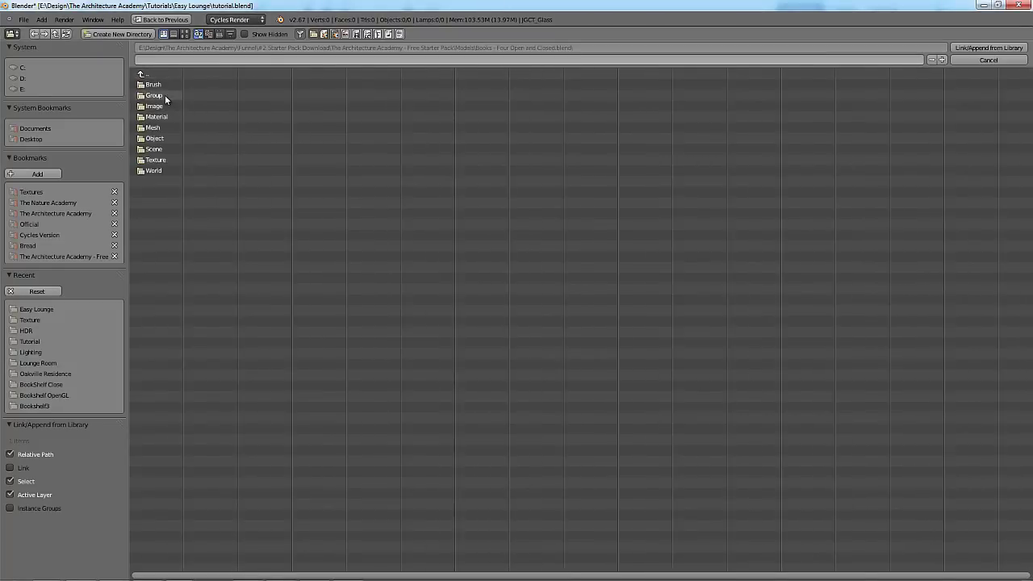
{"action": "left_click", "coordinate": [164, 95]}
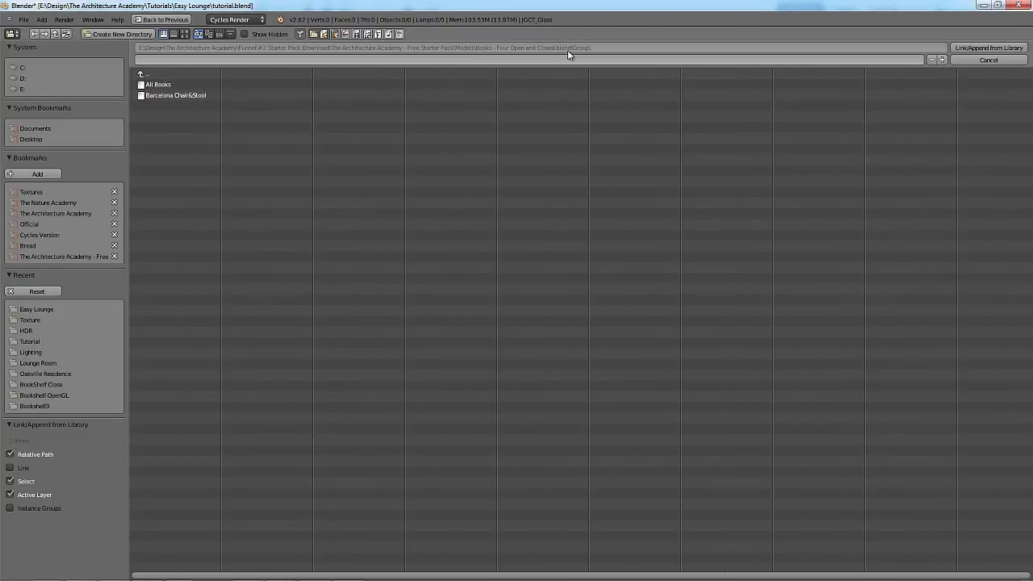
{"action": "left_click", "coordinate": [148, 75]}
{"action": "left_click", "coordinate": [167, 72]}
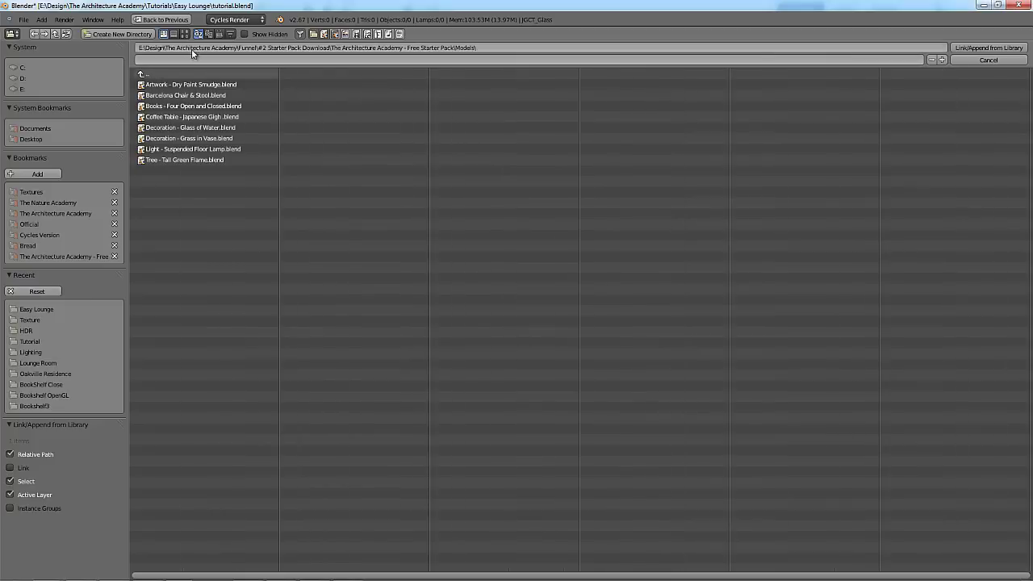
{"action": "left_click", "coordinate": [185, 34]}
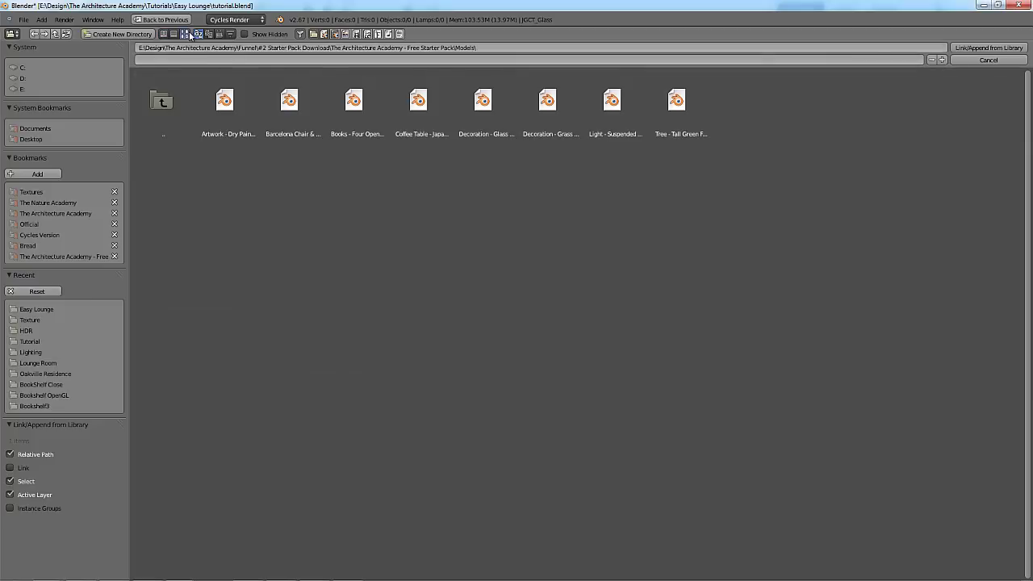
Append the All Books group from the "Books - Four Open and Closed" blend file and view the imported books.
{"action": "left_click", "coordinate": [372, 100]}
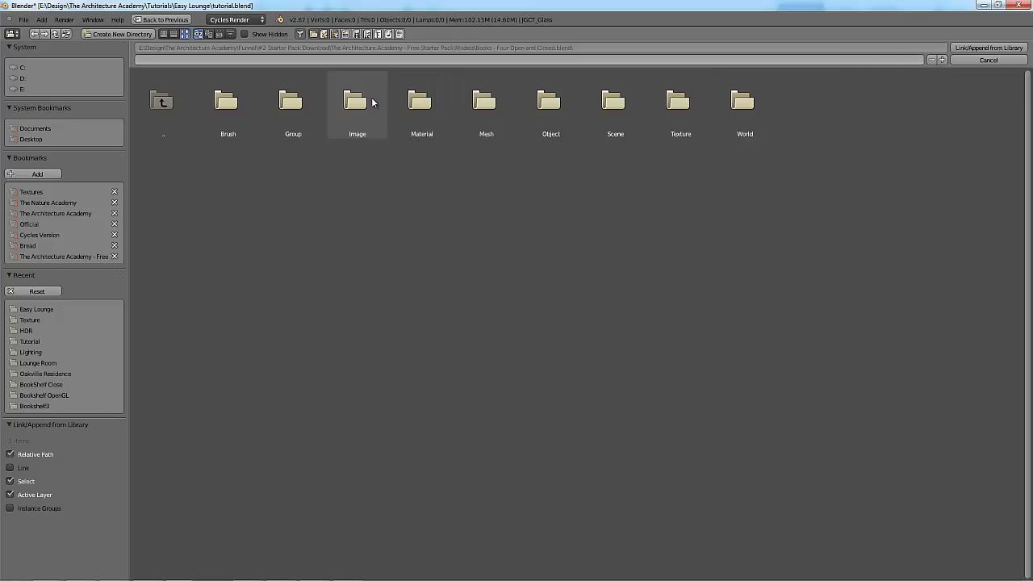
{"action": "left_click", "coordinate": [308, 105]}
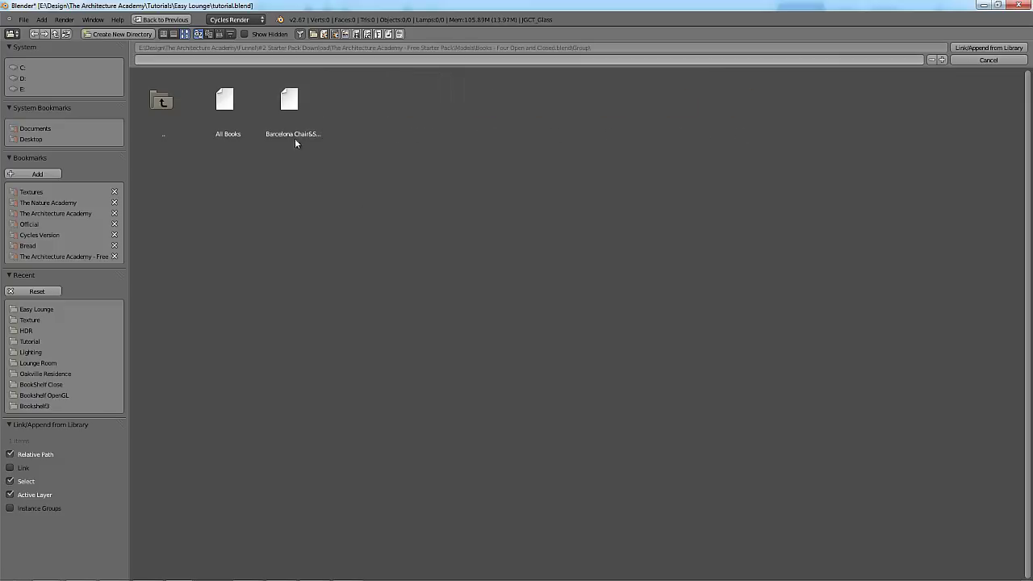
{"action": "left_click", "coordinate": [232, 113]}
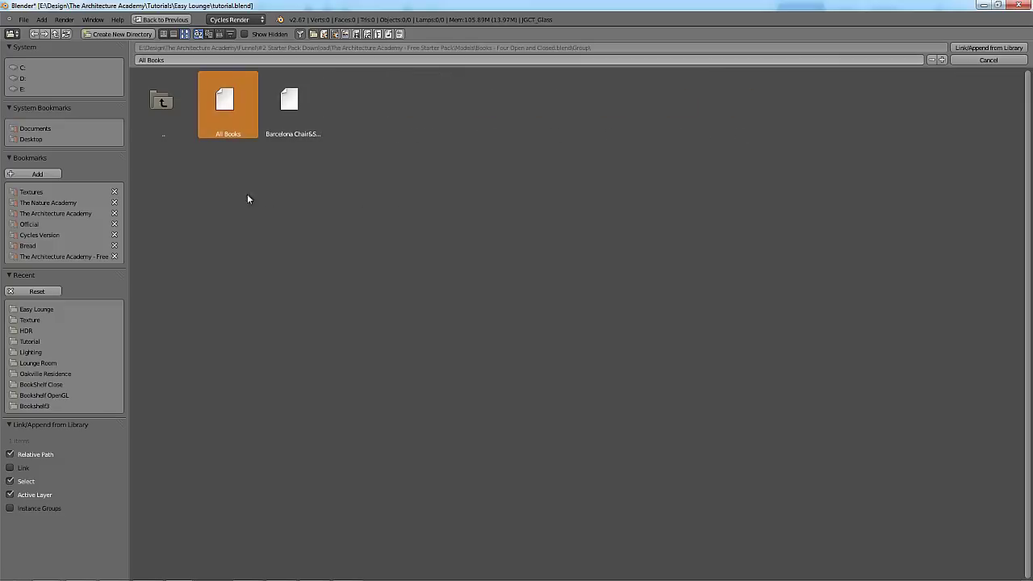
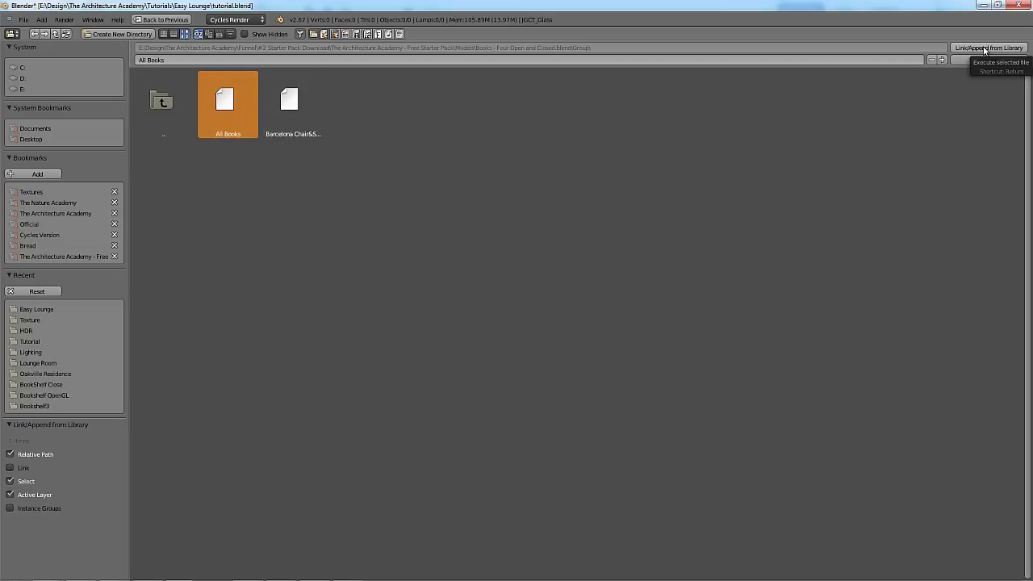
{"action": "left_click", "coordinate": [988, 47]}
{"action": "scroll", "coordinate": [520, 228], "scroll_direction": "up", "scroll_amount": 5}
{"action": "middle_click_drag", "start_coordinate": [516, 233], "coordinate": [485, 208]}
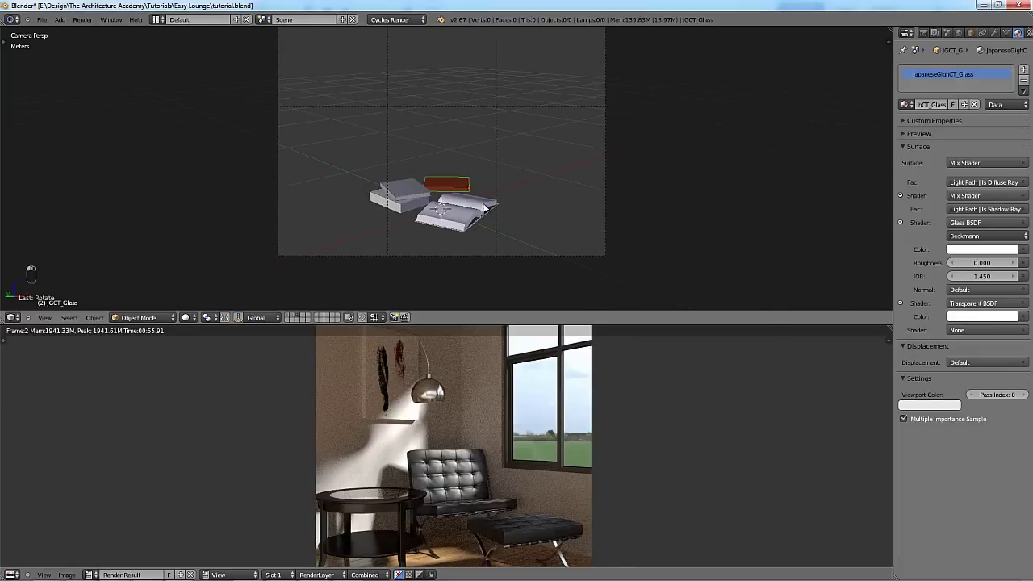
{"action": "scroll", "coordinate": [440, 227], "scroll_direction": "down", "scroll_amount": 2}
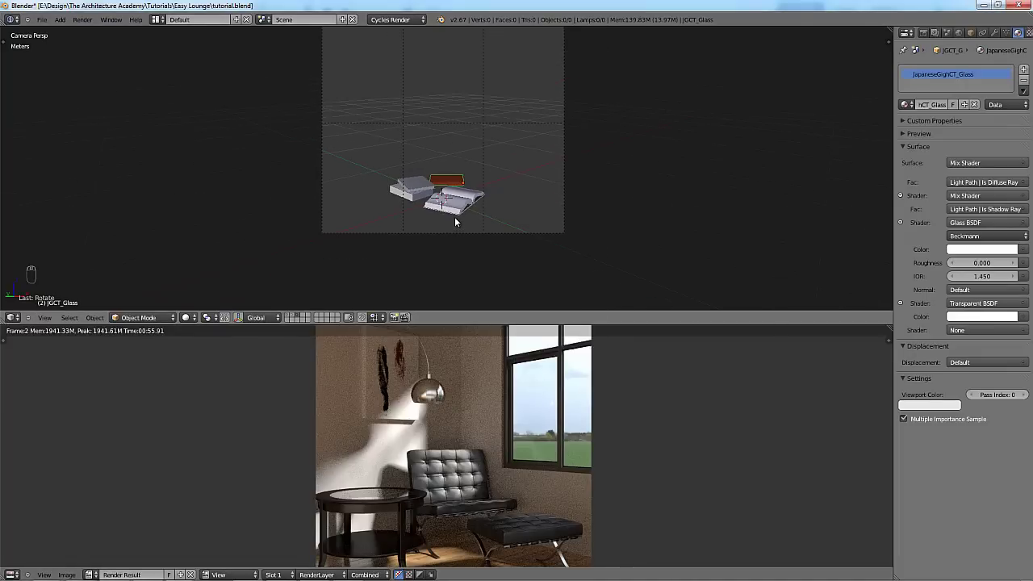
{"action": "scroll", "coordinate": [454, 218], "scroll_direction": "up", "scroll_amount": 2}
{"action": "middle_click_drag", "start_coordinate": [485, 212], "coordinate": [469, 165]}
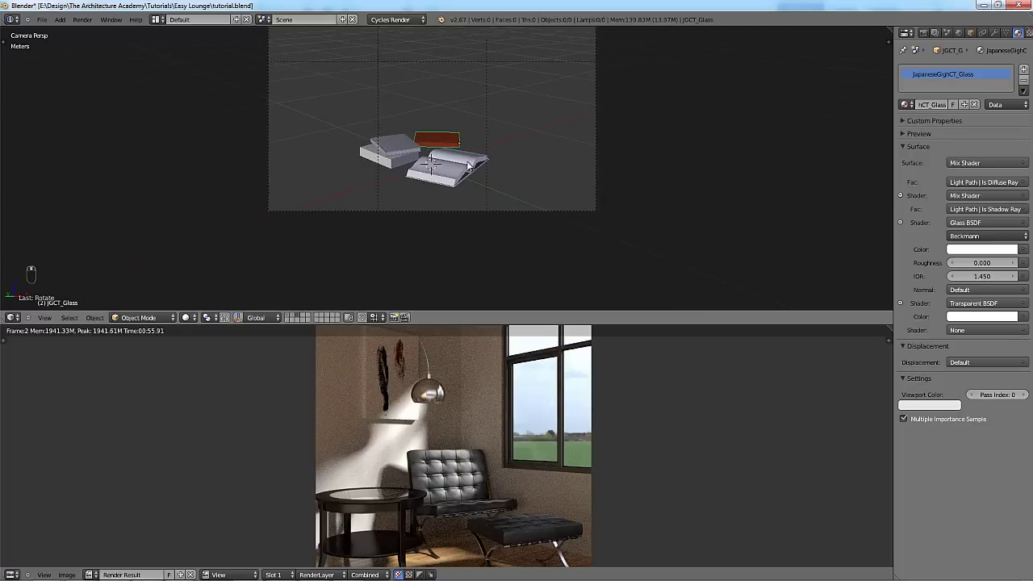
Show the room's layer together with the books in camera view and set the snap element to Face.
{"action": "left_click", "coordinate": [290, 315], "text": "shift"}
{"action": "key", "text": "KP_5"}
{"action": "key", "text": "KP_Decimal"}
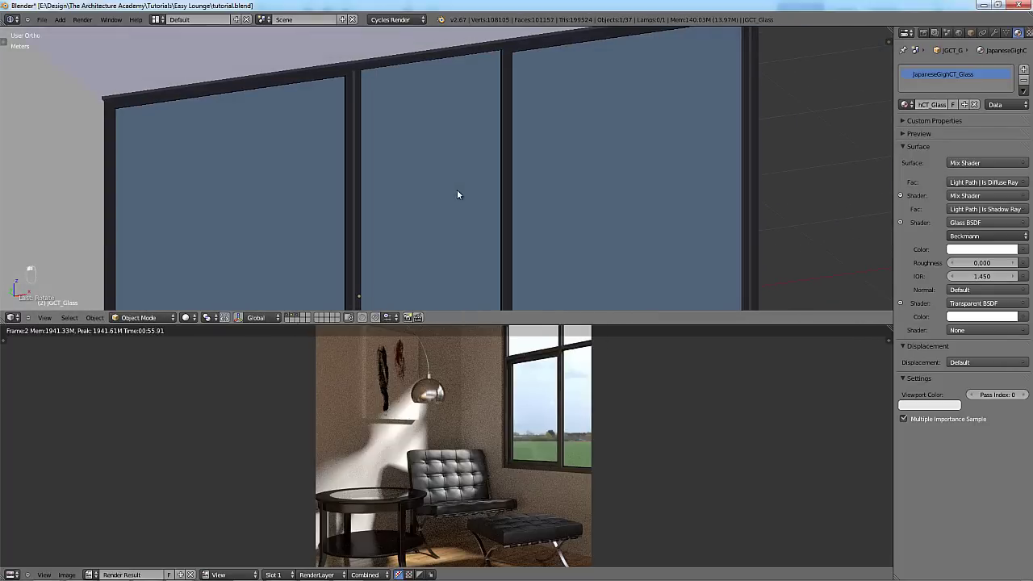
{"action": "key", "text": "KP_0"}
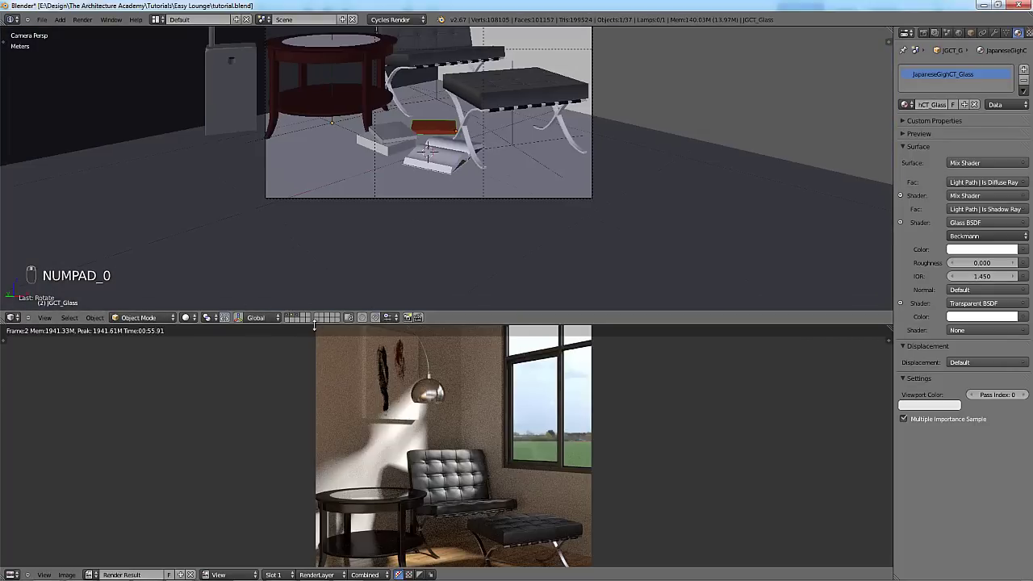
{"action": "left_click", "coordinate": [388, 317]}
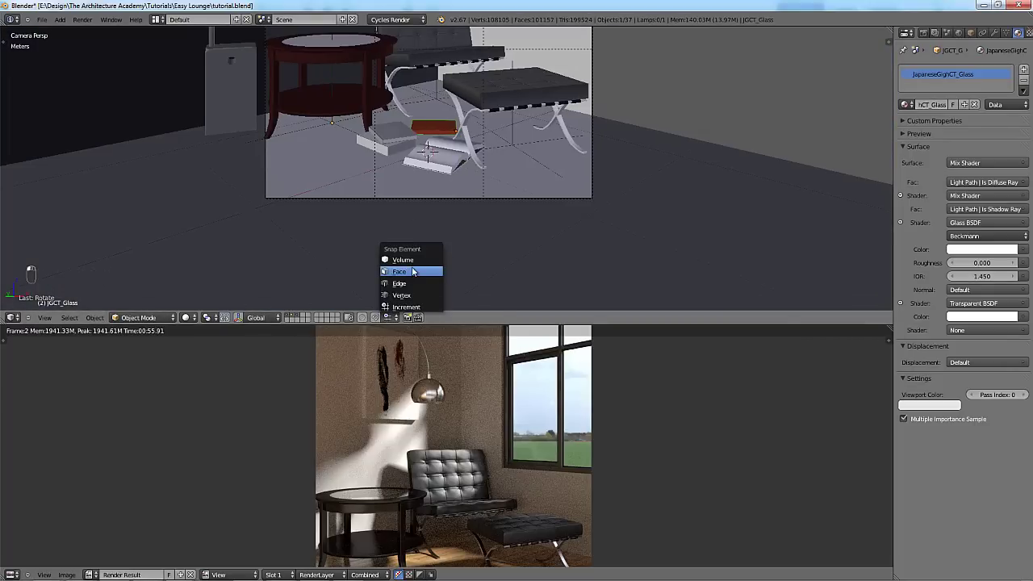
{"action": "left_click", "coordinate": [408, 272]}
Move the red book onto the coffee table's lower shelf and raise it about 4.9 cm along global Z.
{"action": "scroll", "coordinate": [476, 204], "scroll_direction": "down", "scroll_amount": 5}
{"action": "middle_click_drag", "start_coordinate": [430, 191], "coordinate": [434, 205], "text": "shift"}
{"action": "key", "text": "g"}
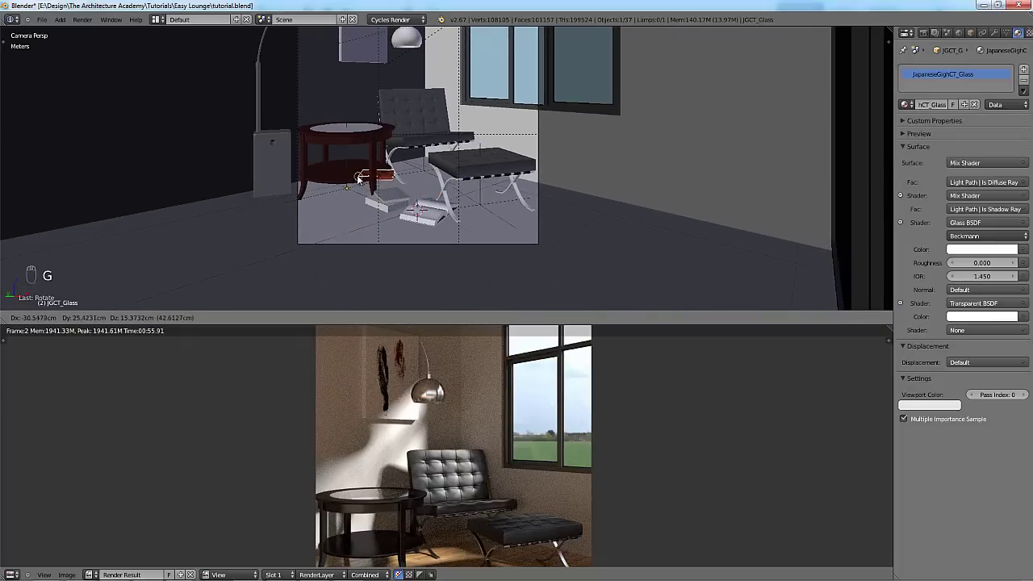
{"action": "left_click", "coordinate": [338, 173]}
{"action": "scroll", "coordinate": [407, 212], "scroll_direction": "up", "scroll_amount": 4}
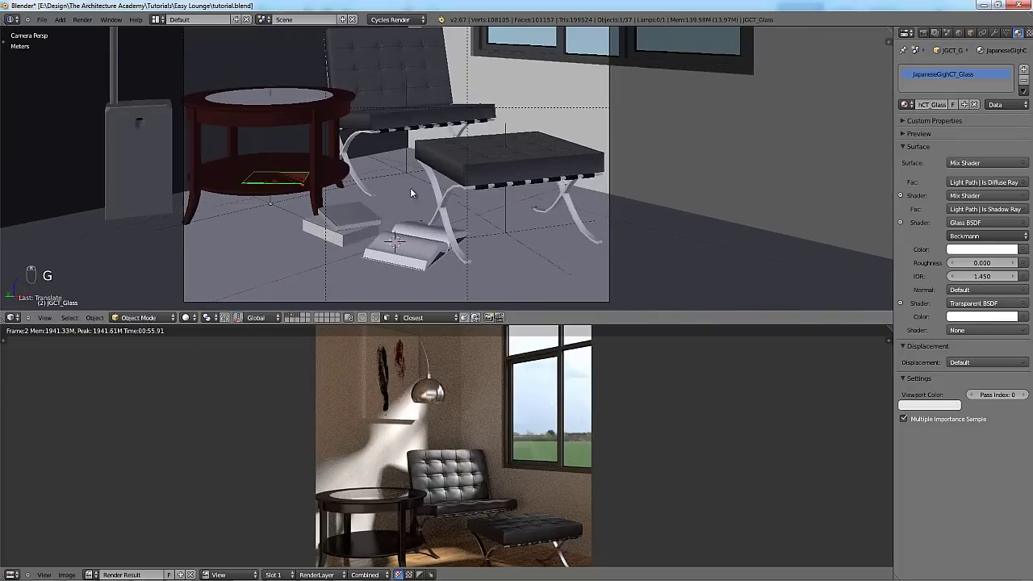
{"action": "key", "text": "g"}
{"action": "middle_click", "coordinate": [406, 212]}
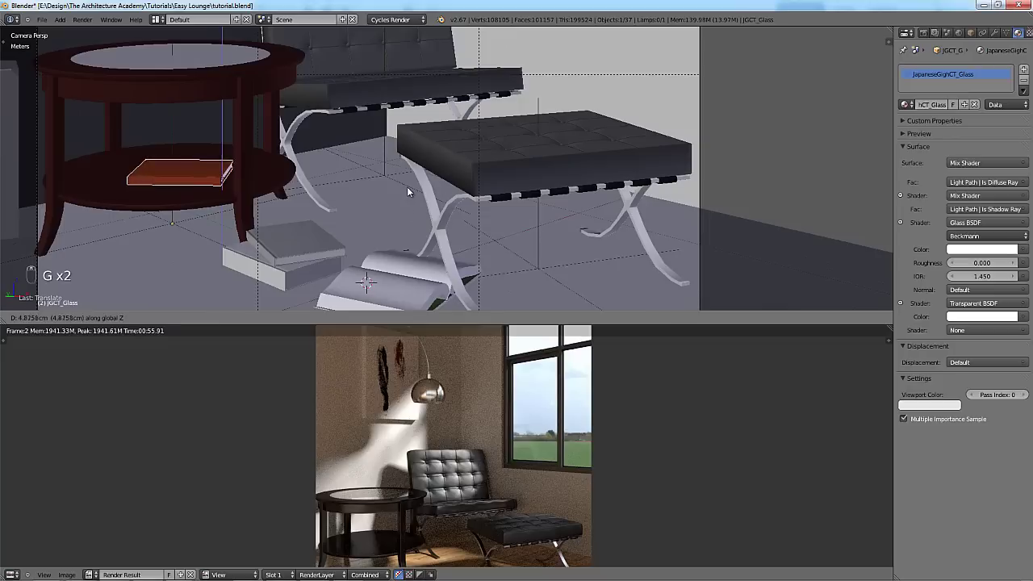
{"action": "left_click", "coordinate": [408, 189]}
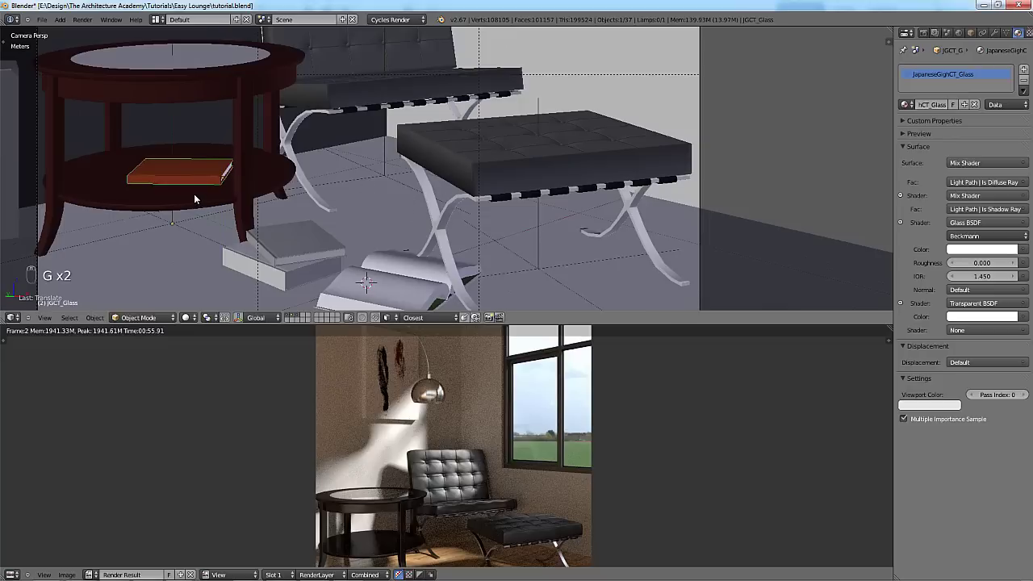
Reposition the red book on the table's lower shelf and rotate it around the global Z axis.
{"action": "key", "text": "g"}
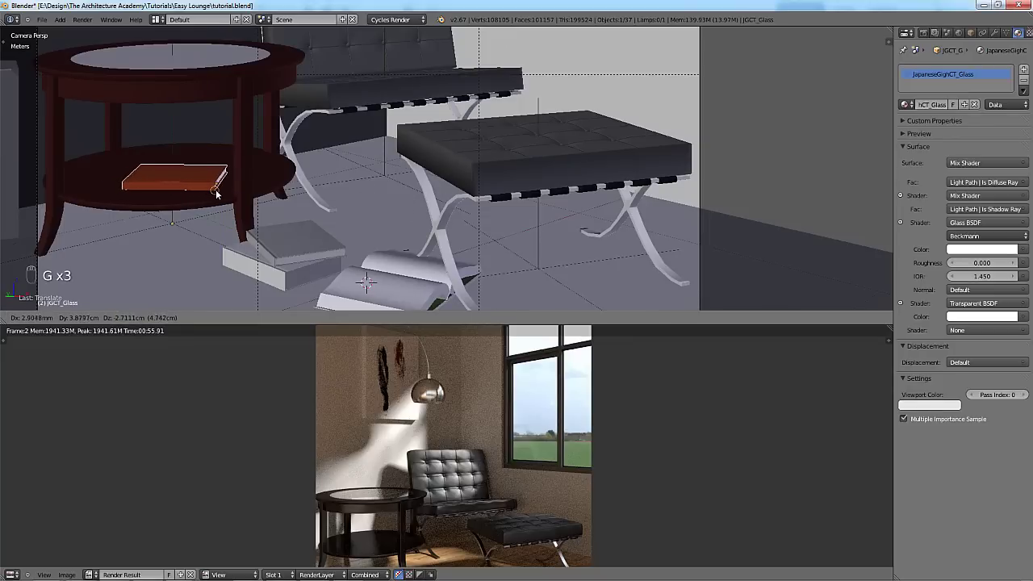
{"action": "left_click", "coordinate": [230, 182]}
{"action": "key", "text": "r"}
{"action": "key", "text": "z"}
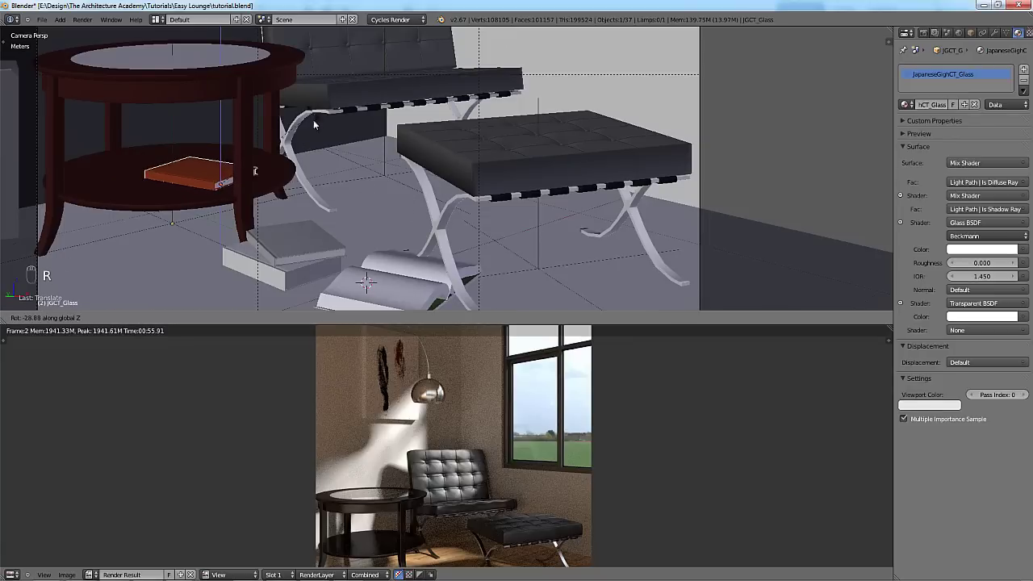
{"action": "left_click", "coordinate": [331, 248]}
Fine-tune the red book's placement on the shelf by sliding it along global X and rotating it about 6° around Z.
{"action": "key", "text": "g"}
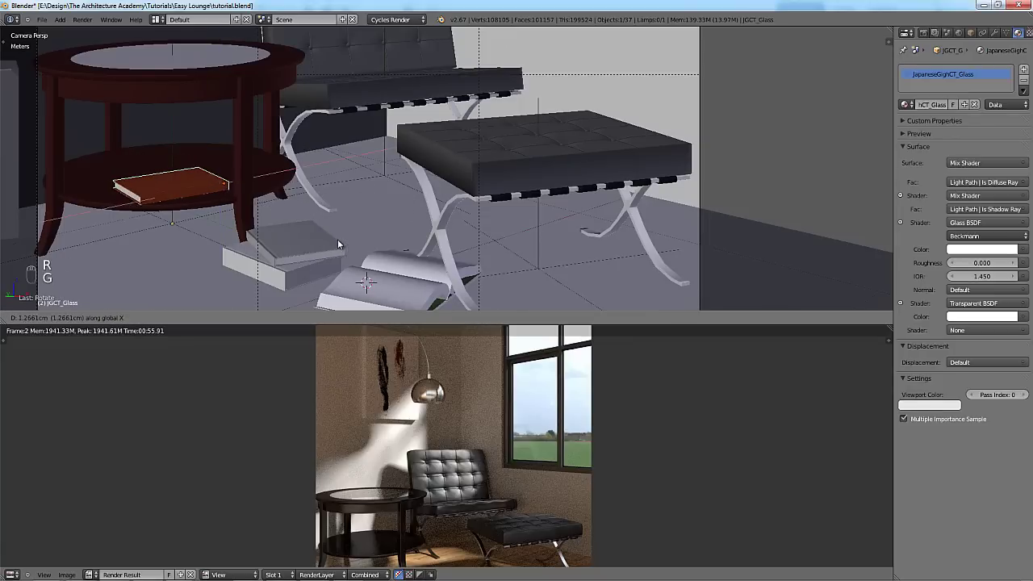
{"action": "left_click", "coordinate": [364, 179]}
{"action": "key", "text": "r"}
{"action": "key", "text": "z"}
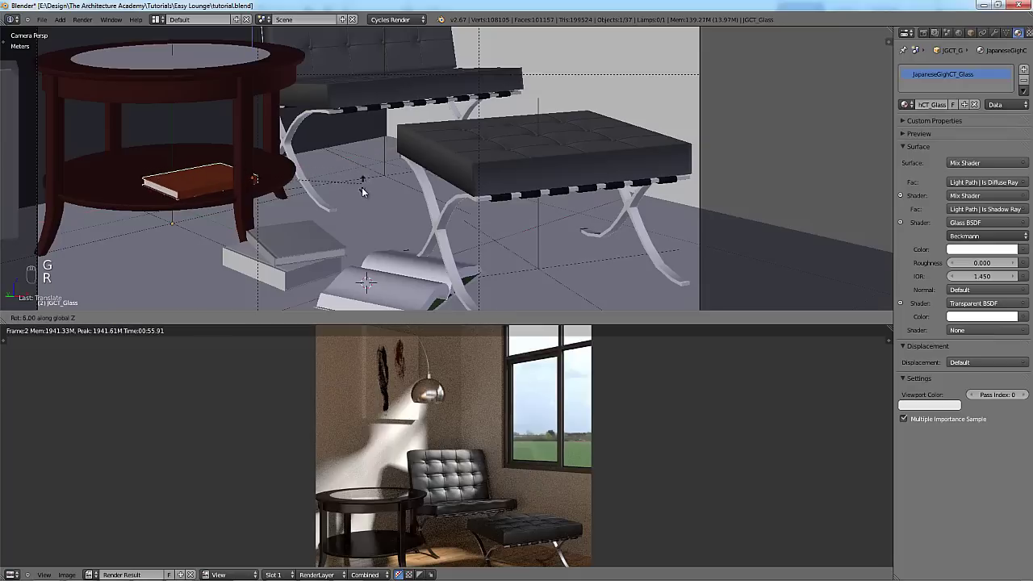
{"action": "key", "text": "g"}
{"action": "left_click", "coordinate": [352, 189]}
{"action": "scroll", "coordinate": [323, 236], "scroll_direction": "down", "scroll_amount": 2}
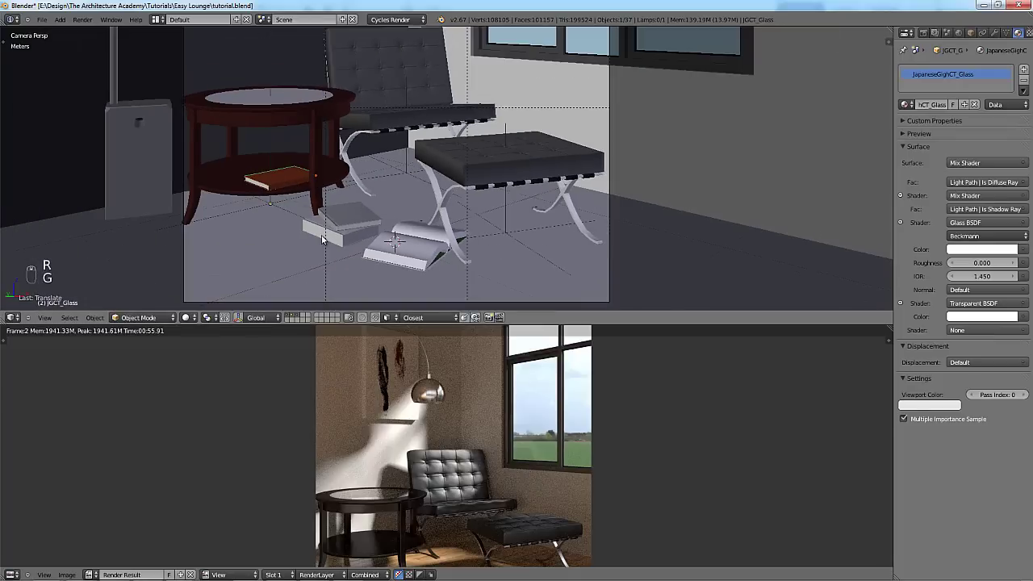
Raise the two stacked books from the floor along global Z to the height of the coffee table's top.
{"action": "right_click", "coordinate": [323, 236]}
{"action": "key", "text": "g"}
{"action": "key", "text": "z"}
{"action": "left_click", "coordinate": [378, 91]}
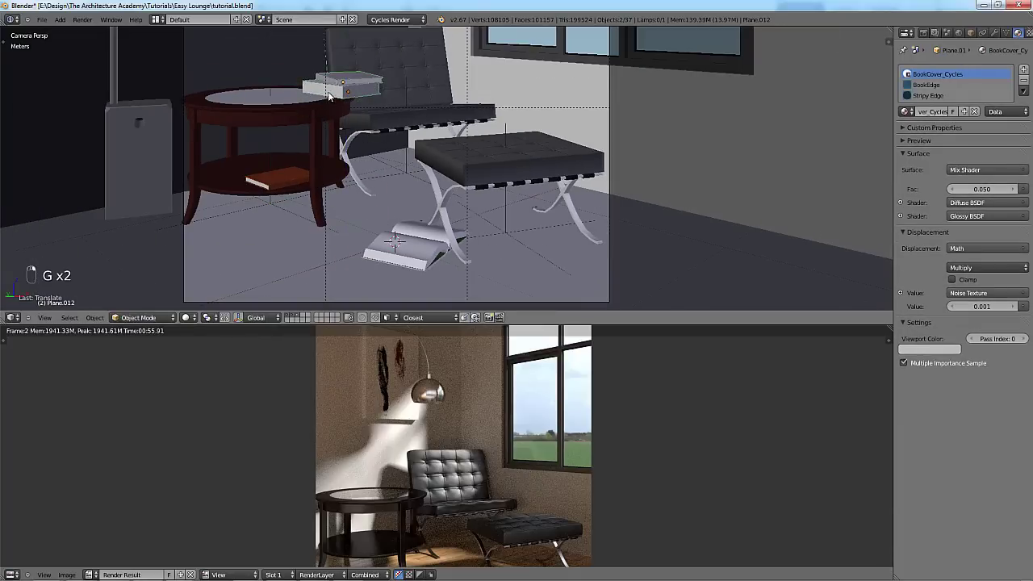
Parent the upper book of the stack to the lower one with the Object option.
{"action": "right_click", "coordinate": [322, 90]}
{"action": "right_click", "coordinate": [343, 83], "text": "shift"}
{"action": "key", "text": "ctrl+p"}
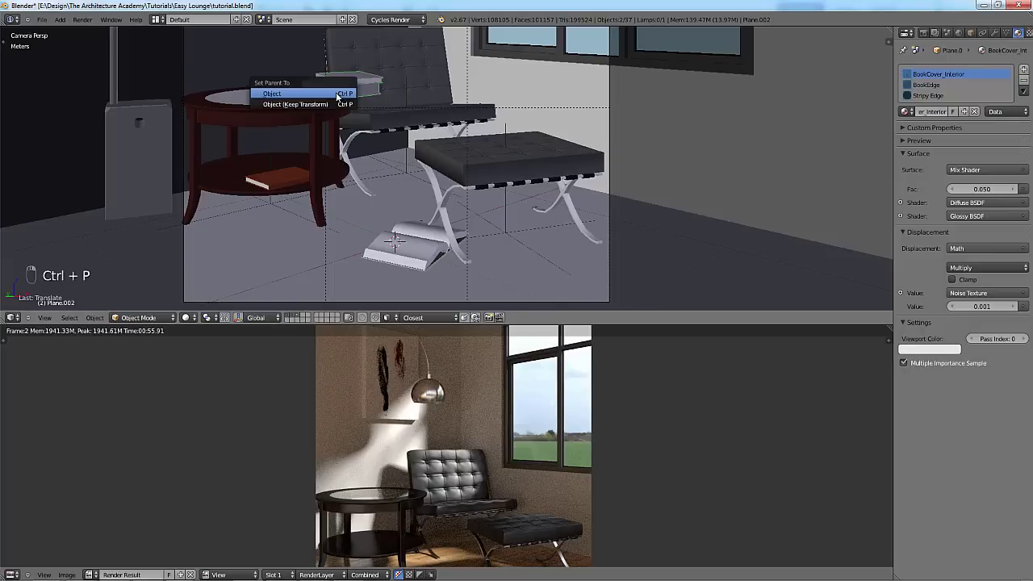
{"action": "left_click", "coordinate": [331, 95]}
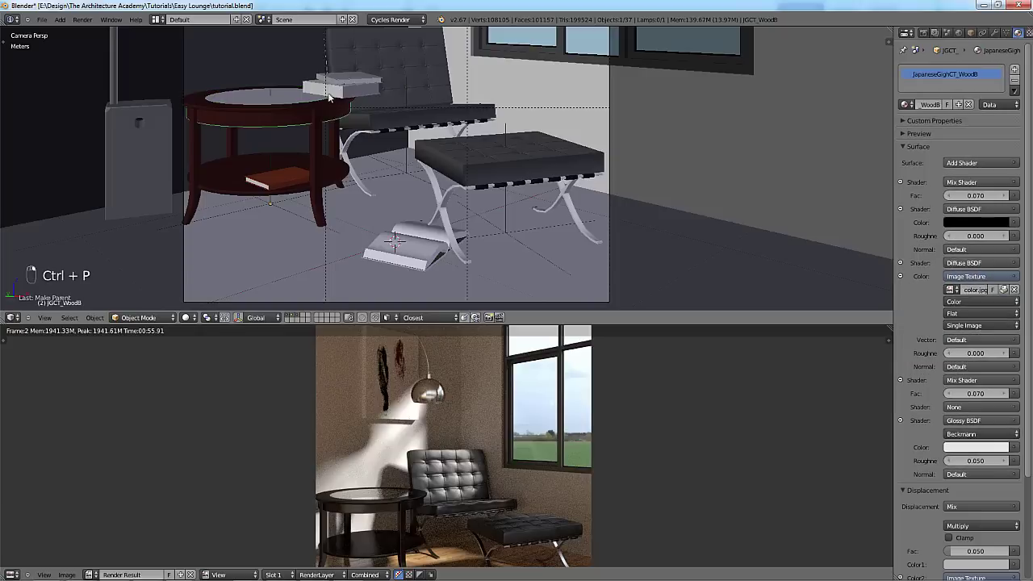
Move the book stack over the coffee table's glass top and adjust its height along global Z.
{"action": "key", "text": "g"}
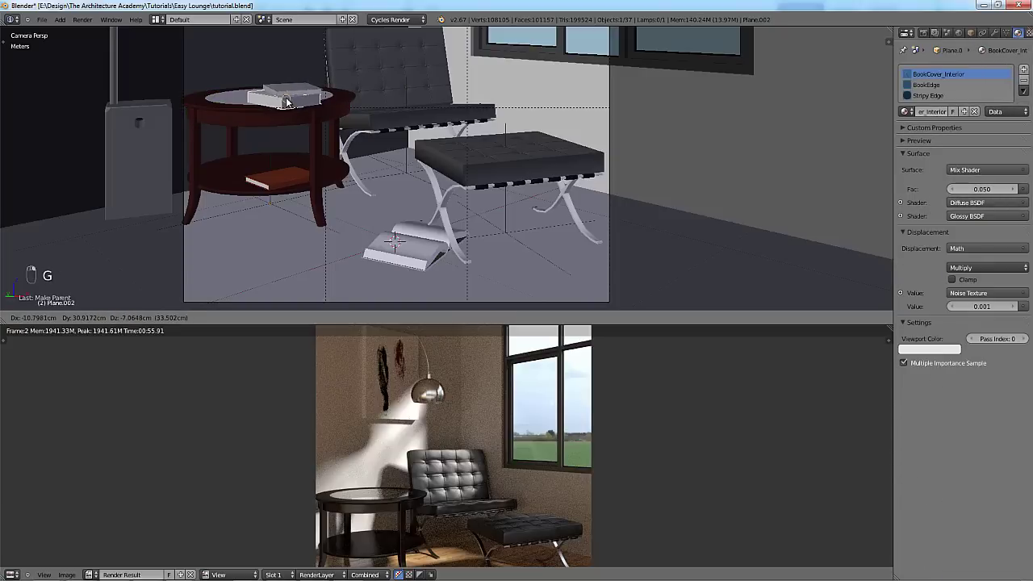
{"action": "left_click", "coordinate": [288, 97]}
{"action": "scroll", "coordinate": [403, 182], "scroll_direction": "up", "scroll_amount": 4}
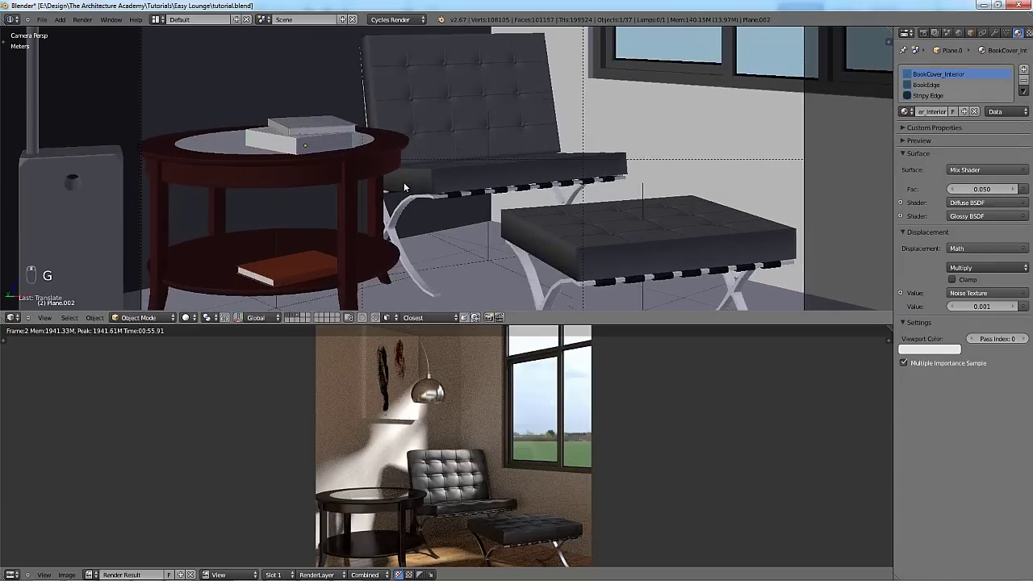
{"action": "key", "text": "g"}
{"action": "key", "text": "z"}
{"action": "left_click", "coordinate": [405, 185]}
Rotate the book stack about 87° around global Z and slide it about 28 cm along the global X axis.
{"action": "scroll", "coordinate": [406, 185], "scroll_direction": "up", "scroll_amount": 2}
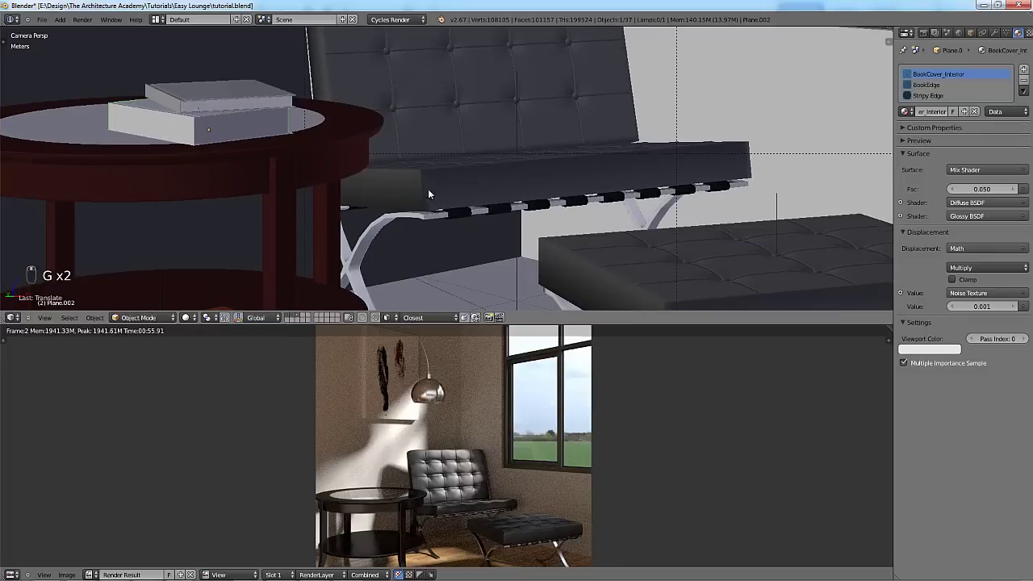
{"action": "middle_click_drag", "start_coordinate": [428, 195], "coordinate": [446, 209], "text": "shift"}
{"action": "key", "text": "r"}
{"action": "key", "text": "z"}
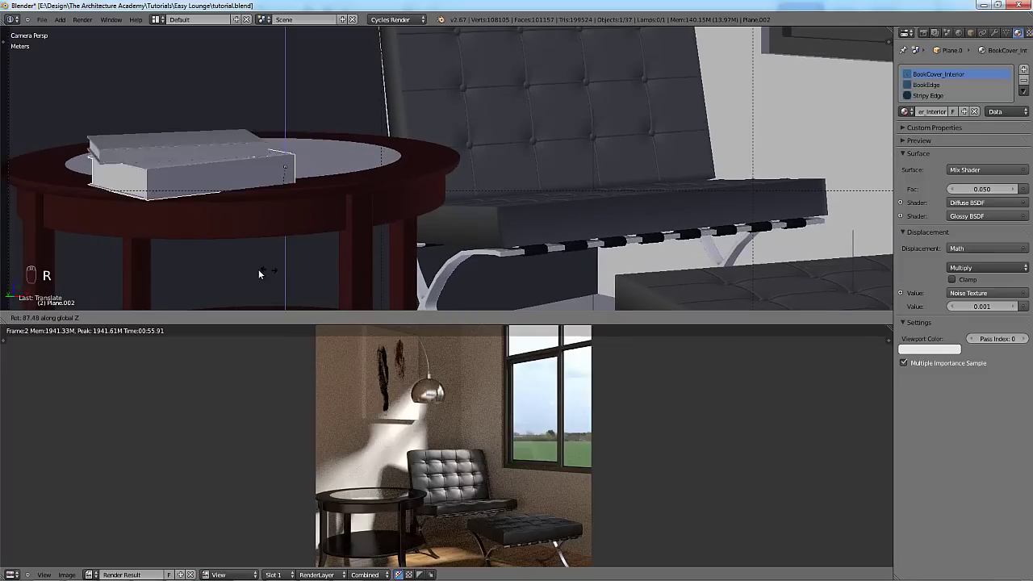
{"action": "left_click", "coordinate": [268, 266]}
{"action": "key", "text": "g"}
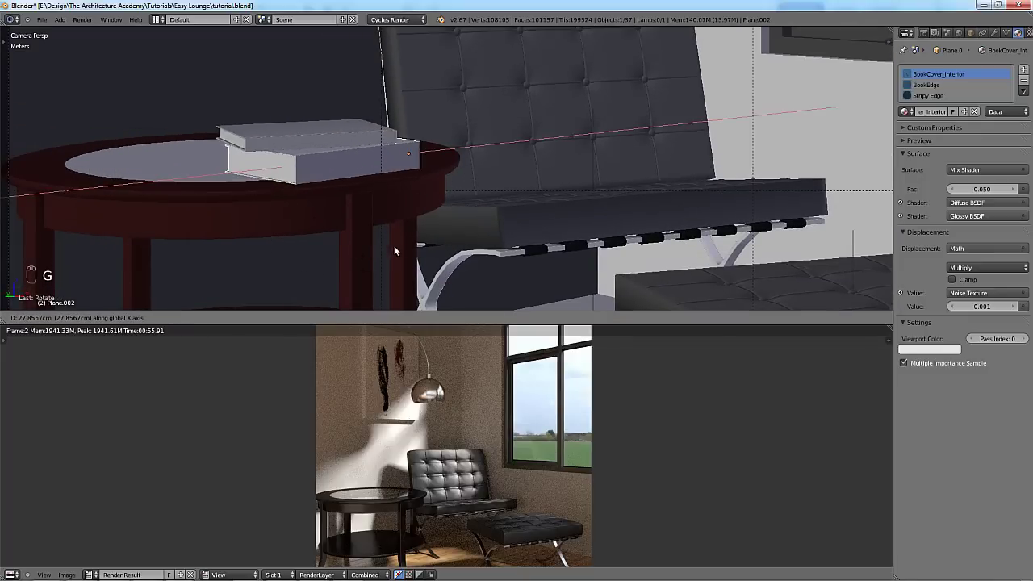
{"action": "left_click", "coordinate": [396, 243]}
Nudge the book stack about 0.8 mm along global Z to seat it on the tabletop.
{"action": "scroll", "coordinate": [396, 234], "scroll_direction": "up", "scroll_amount": 2}
{"action": "scroll", "coordinate": [434, 246], "scroll_direction": "up", "scroll_amount": 4}
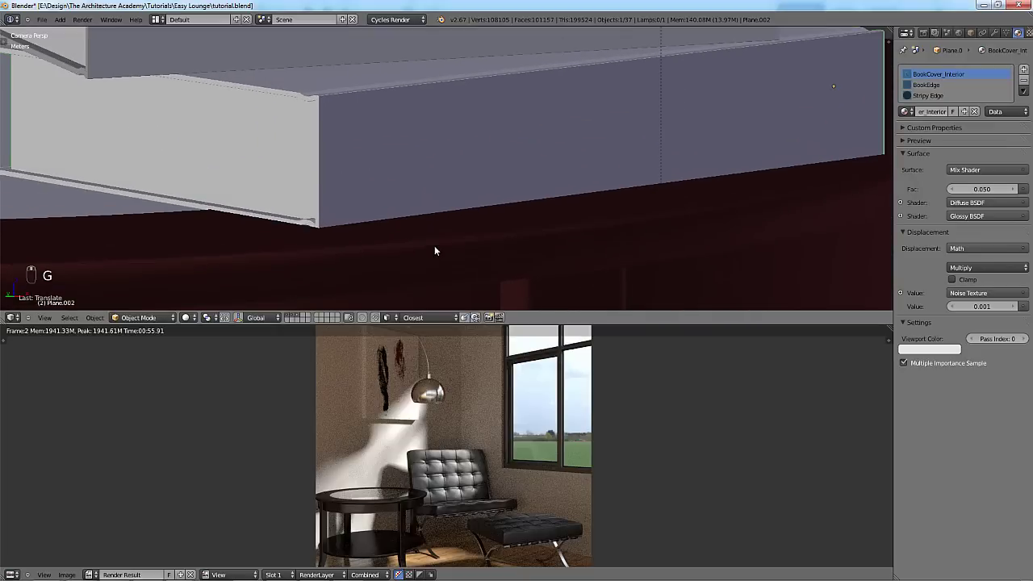
{"action": "key", "text": "g"}
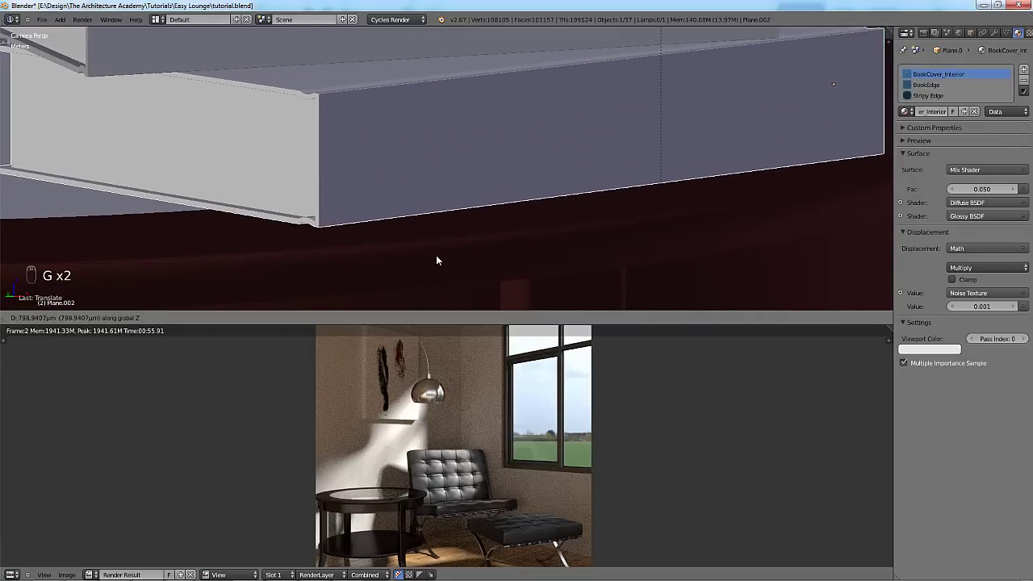
{"action": "left_click", "coordinate": [436, 263]}
{"action": "scroll", "coordinate": [436, 264], "scroll_direction": "down", "scroll_amount": 7}
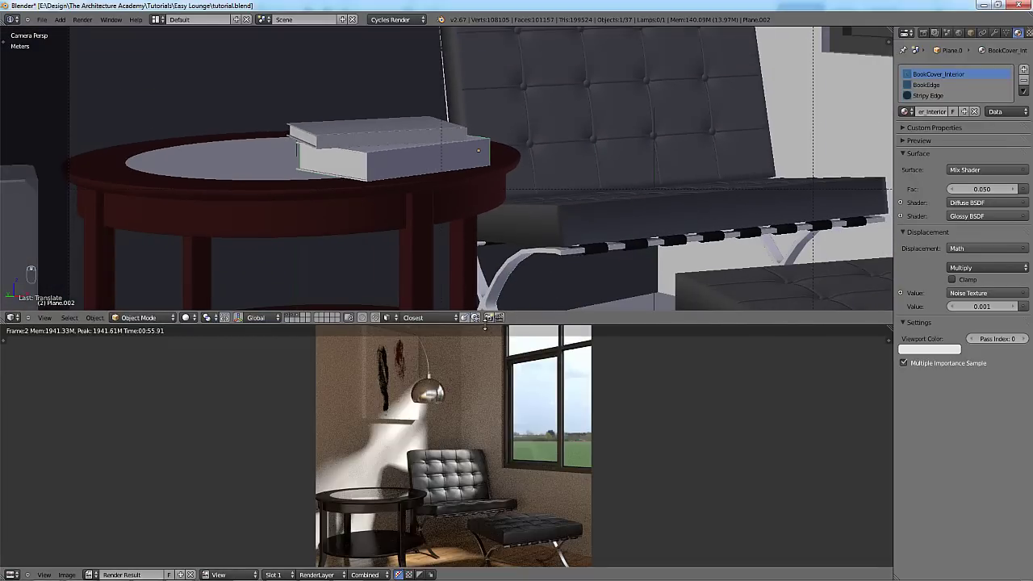
Enlarge the 3D viewport over the render view and move the open book from the floor onto the footstool.
{"action": "left_click_drag", "start_coordinate": [487, 325], "coordinate": [488, 390]}
{"action": "scroll", "coordinate": [511, 307], "scroll_direction": "down", "scroll_amount": 5}
{"action": "scroll", "coordinate": [510, 308], "scroll_direction": "down", "scroll_amount": 2}
{"action": "right_click", "coordinate": [483, 269]}
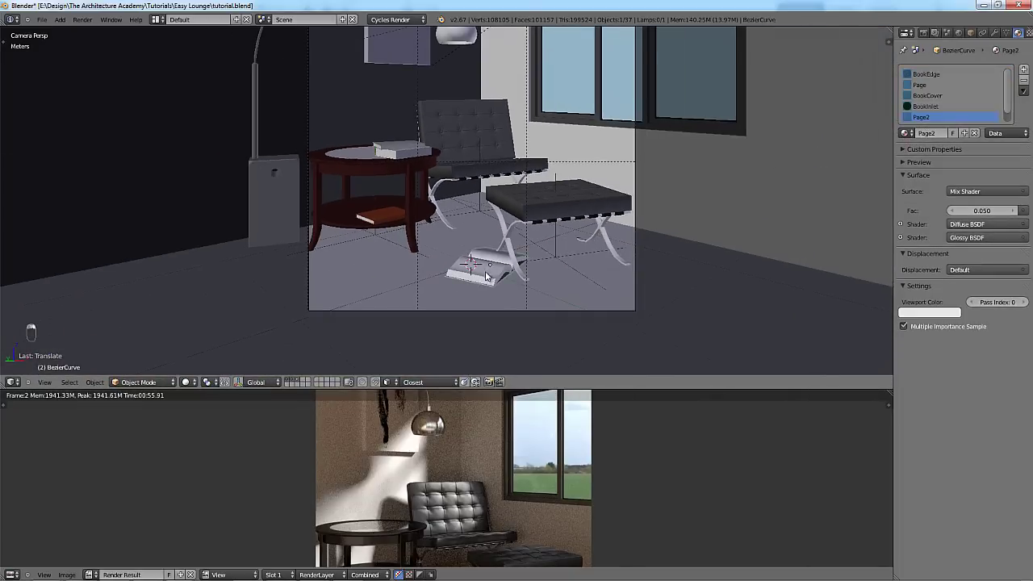
{"action": "scroll", "coordinate": [484, 271], "scroll_direction": "up", "scroll_amount": 2}
{"action": "scroll", "coordinate": [497, 271], "scroll_direction": "down", "scroll_amount": 2}
{"action": "key", "text": "g"}
{"action": "key", "text": "g"}
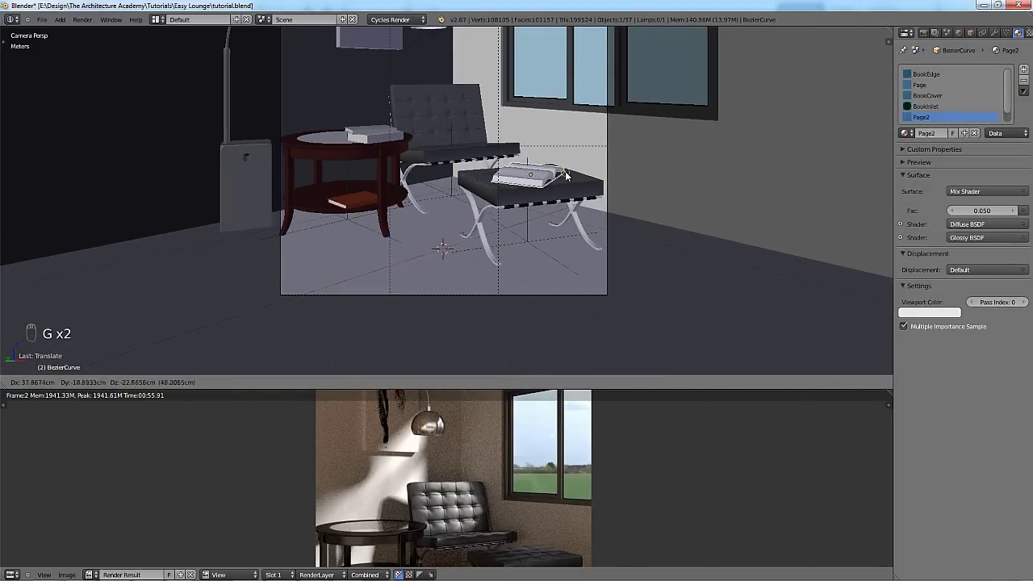
{"action": "left_click", "coordinate": [557, 173]}
Rotate the open book around global Z so its lower page edges face the camera.
{"action": "scroll", "coordinate": [494, 223], "scroll_direction": "down", "scroll_amount": 2}
{"action": "scroll", "coordinate": [494, 223], "scroll_direction": "up", "scroll_amount": 3}
{"action": "scroll", "coordinate": [494, 223], "scroll_direction": "up", "scroll_amount": 2}
{"action": "key", "text": "r"}
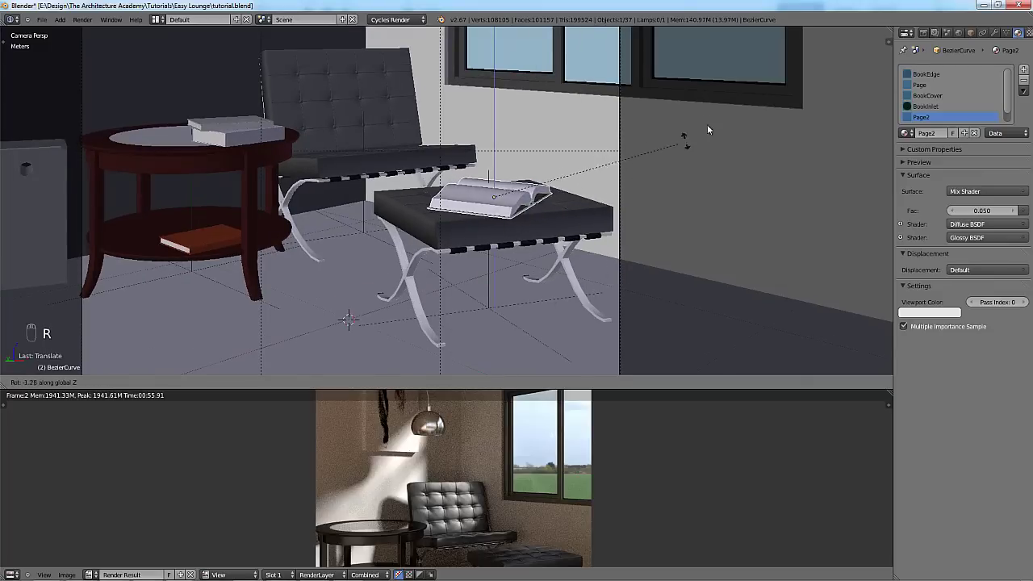
{"action": "left_click", "coordinate": [547, 283]}
Slide the open book along global X and global Y to position it over the footstool's cushion.
{"action": "key", "text": "g"}
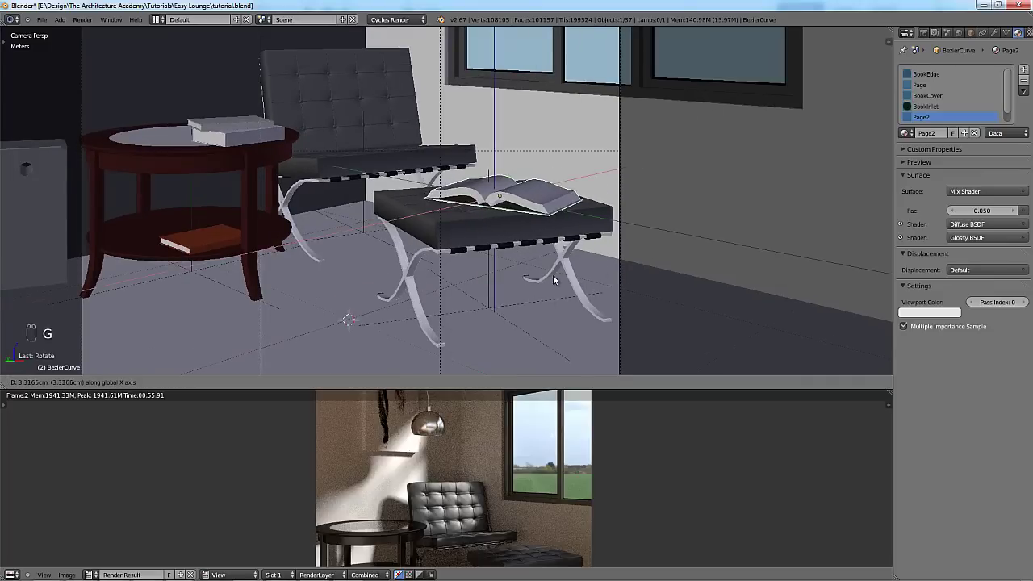
{"action": "key", "text": "x"}
{"action": "left_click", "coordinate": [561, 273]}
{"action": "scroll", "coordinate": [618, 265], "scroll_direction": "up", "scroll_amount": 3}
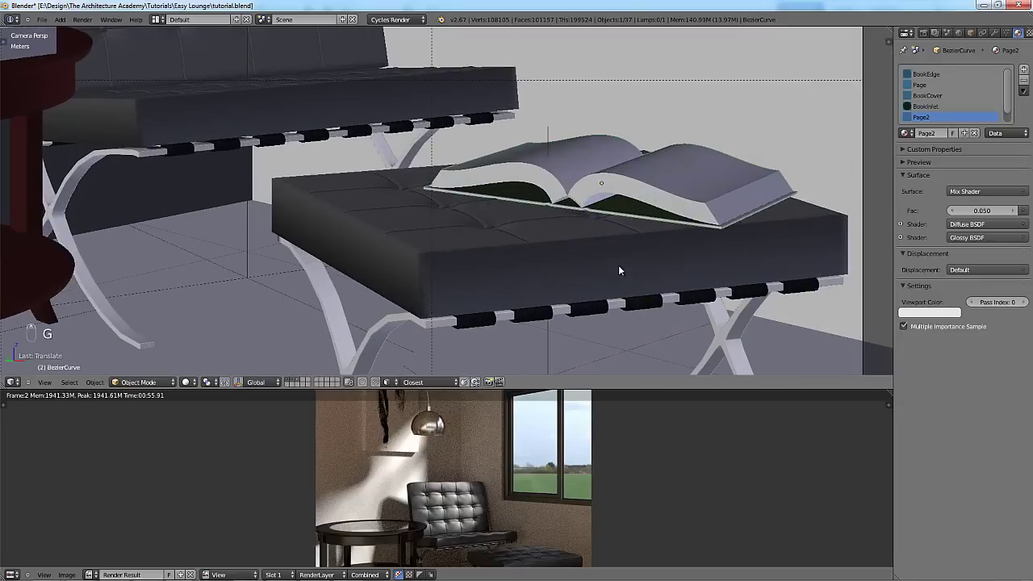
{"action": "key", "text": "g"}
{"action": "key", "text": "y"}
{"action": "left_click", "coordinate": [594, 255]}
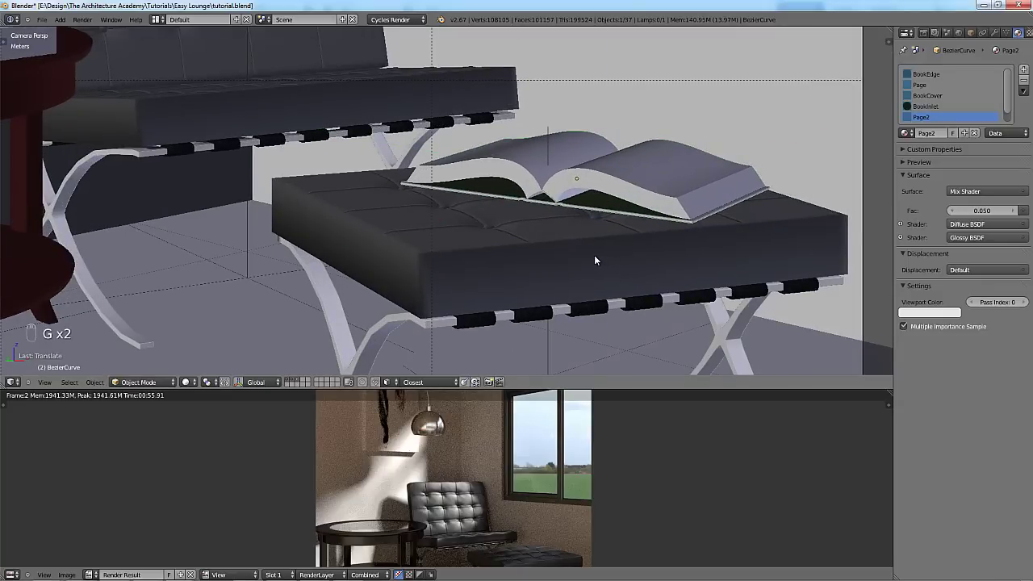
Lower the open book about 2 mm along global Z and rotate it about 1° to seat it on the cushion.
{"action": "key", "text": "g"}
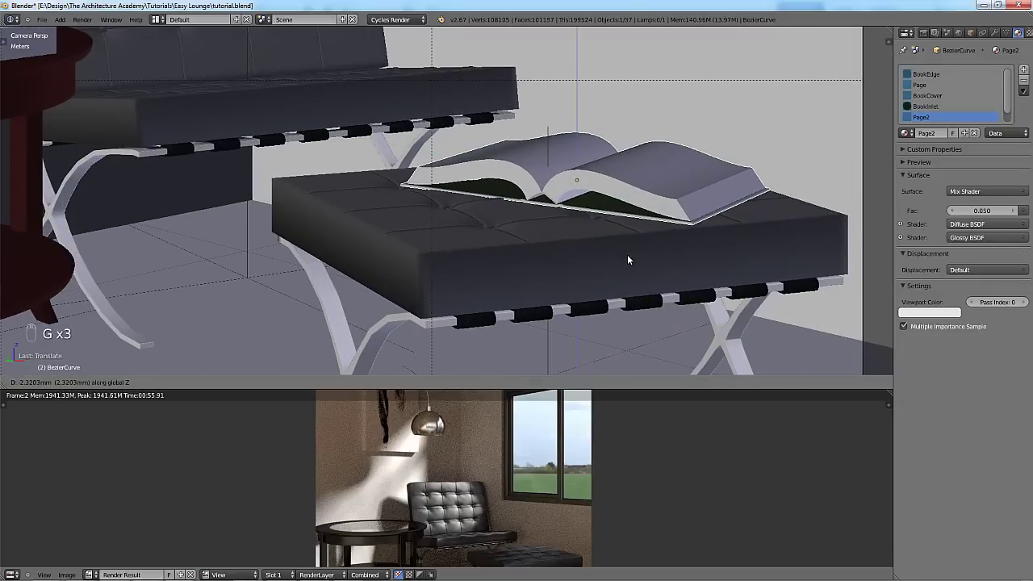
{"action": "right_click", "coordinate": [627, 254]}
{"action": "key", "text": "r"}
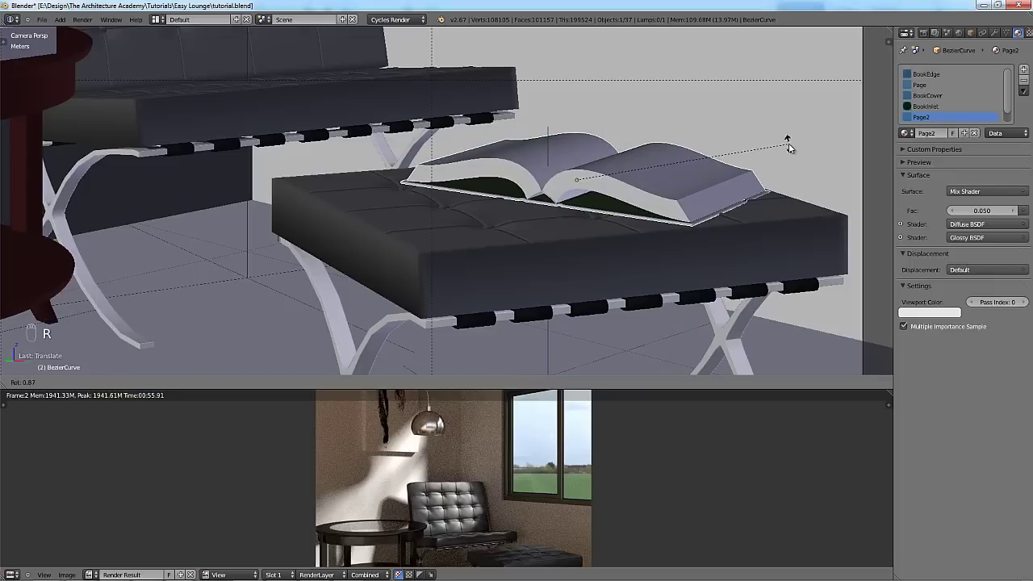
{"action": "key", "text": "g"}
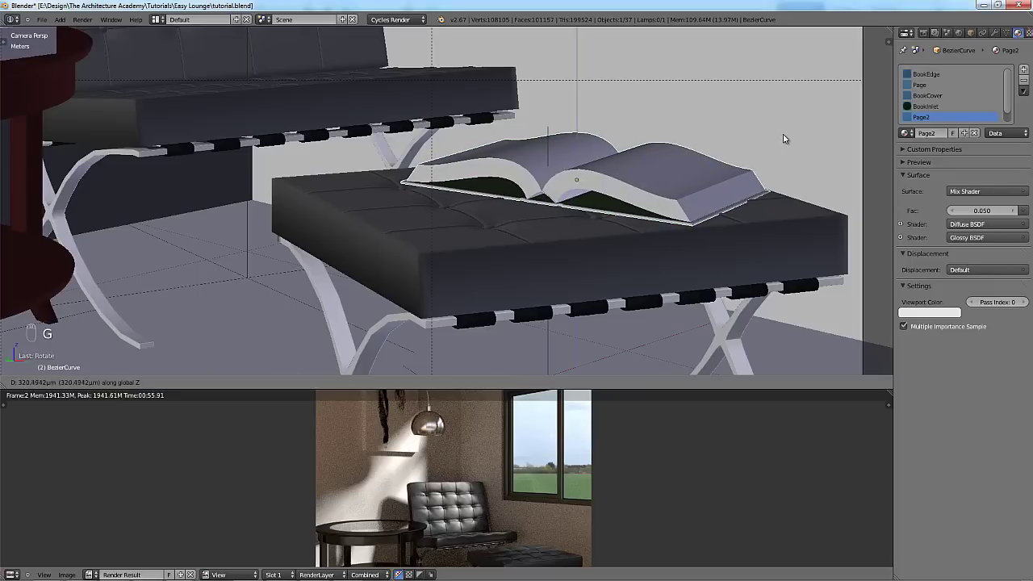
{"action": "right_click", "coordinate": [767, 151]}
Deselect all objects and save the blend file.
{"action": "scroll", "coordinate": [766, 152], "scroll_direction": "down", "scroll_amount": 10}
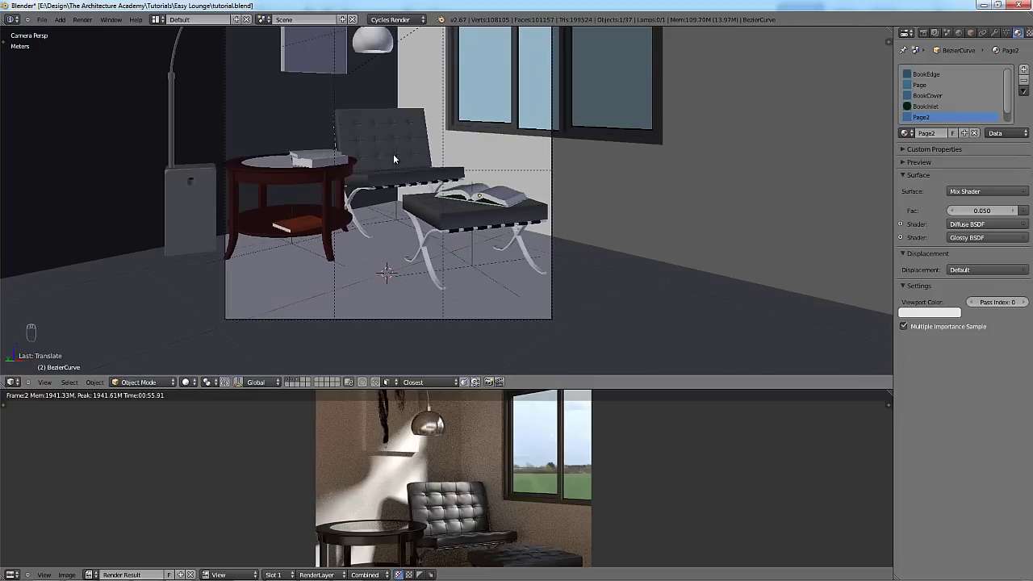
{"action": "middle_click_drag", "start_coordinate": [393, 153], "coordinate": [469, 227], "text": "shift"}
{"action": "key", "text": "a"}
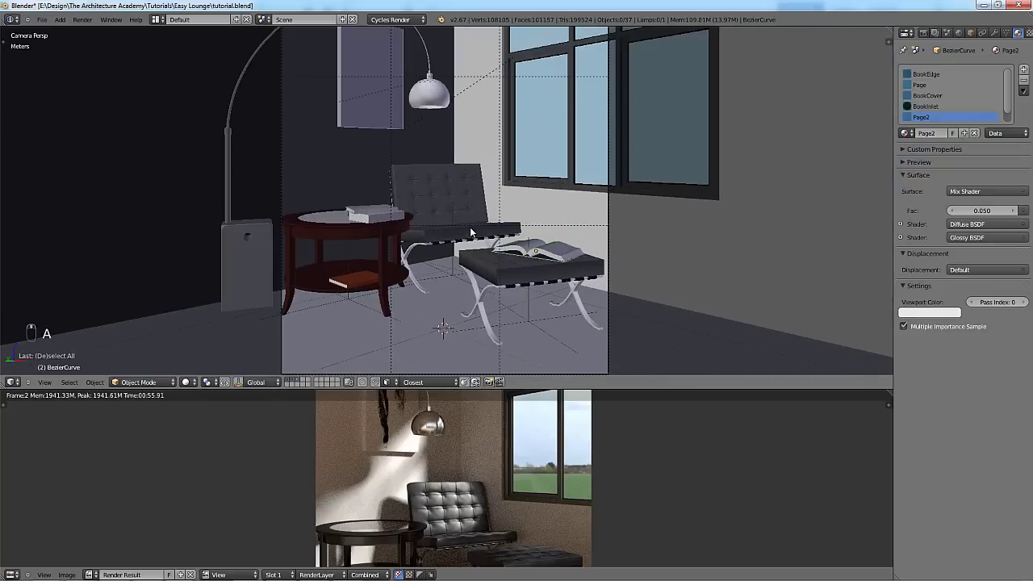
{"action": "key", "text": "ctrl+s"}
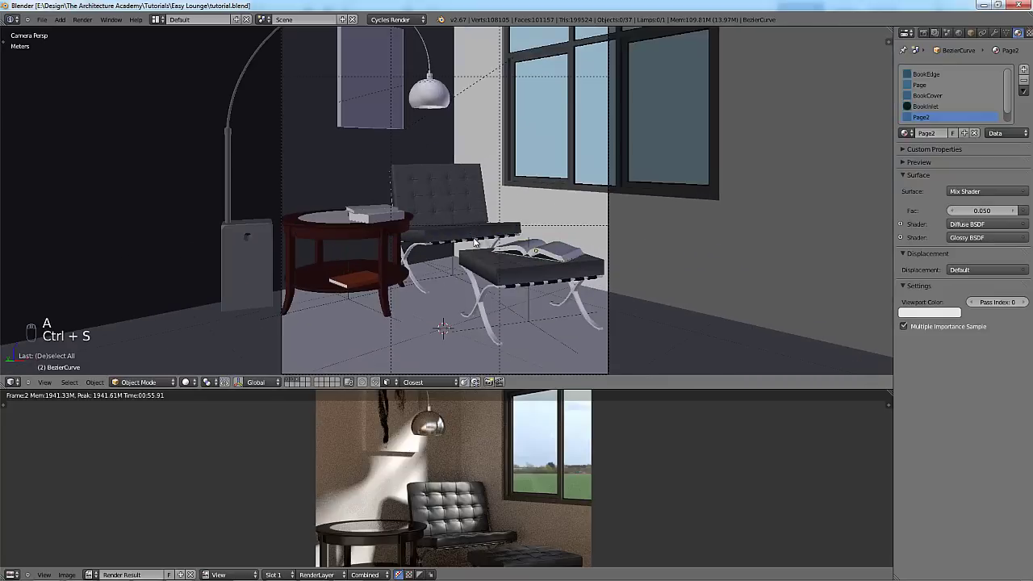
Append the Decoration - Grass in Vase group from Decoration - Grass in Vase.blend in the Models folder.
{"action": "key", "text": "shift+F1"}
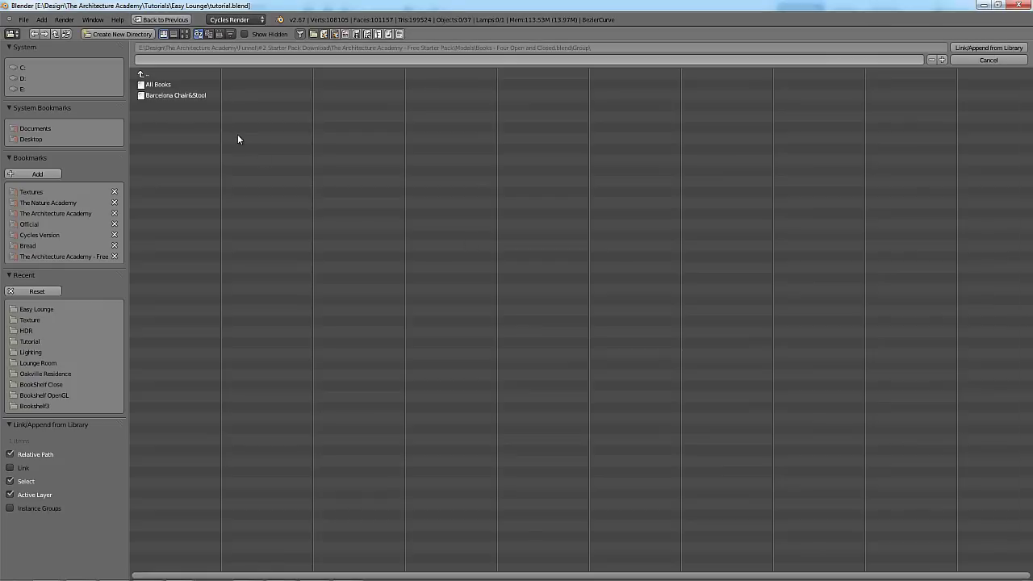
{"action": "left_click", "coordinate": [153, 74]}
{"action": "left_click", "coordinate": [154, 75]}
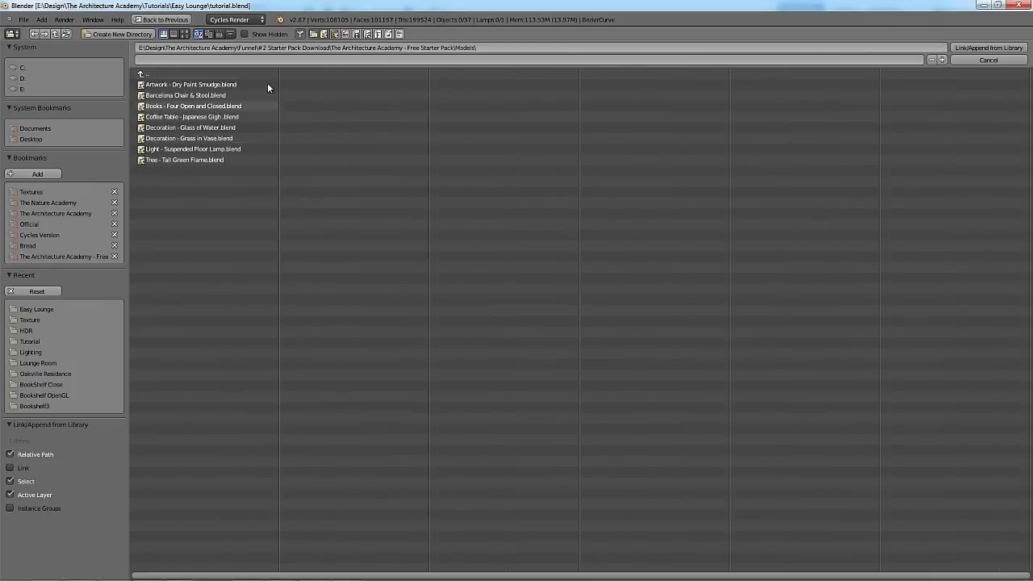
{"action": "left_click", "coordinate": [185, 34]}
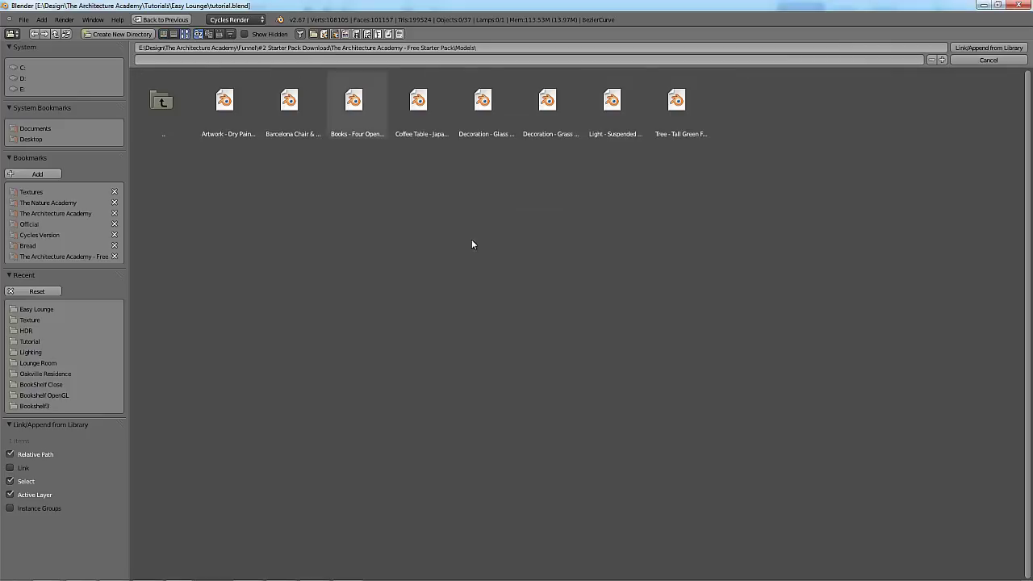
{"action": "double_click", "coordinate": [561, 116]}
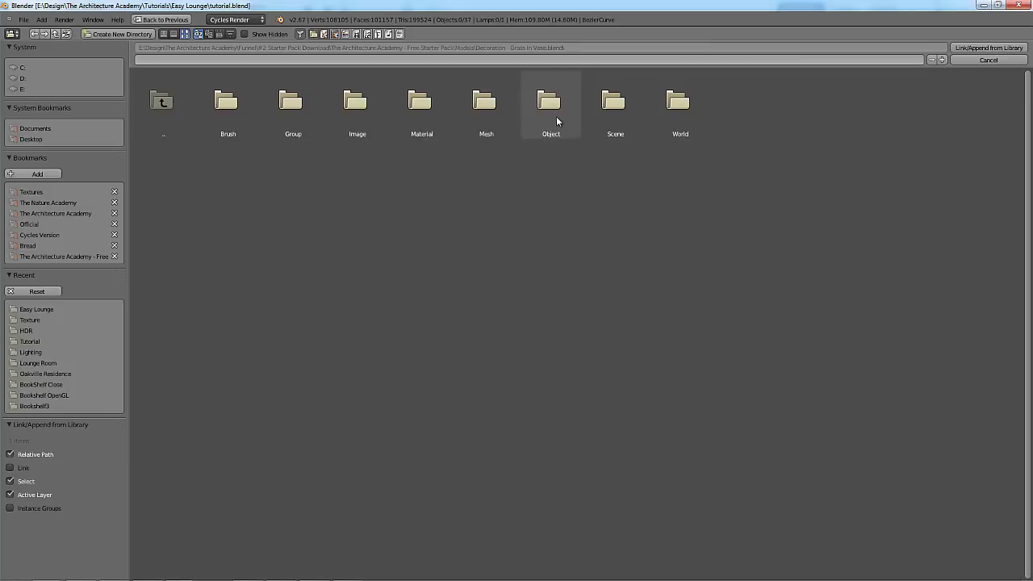
{"action": "double_click", "coordinate": [310, 117]}
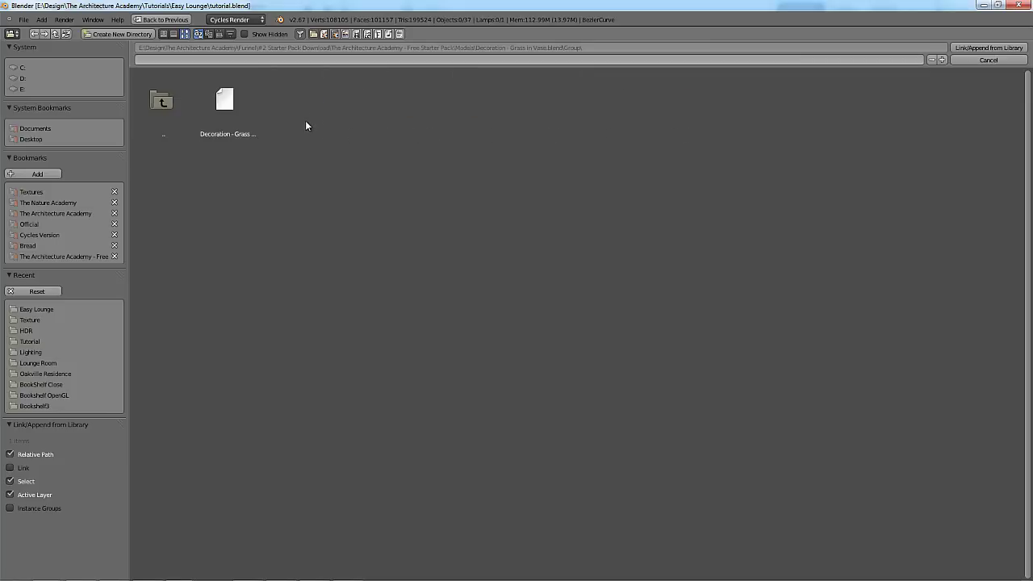
{"action": "left_click", "coordinate": [235, 103]}
{"action": "left_click", "coordinate": [982, 47]}
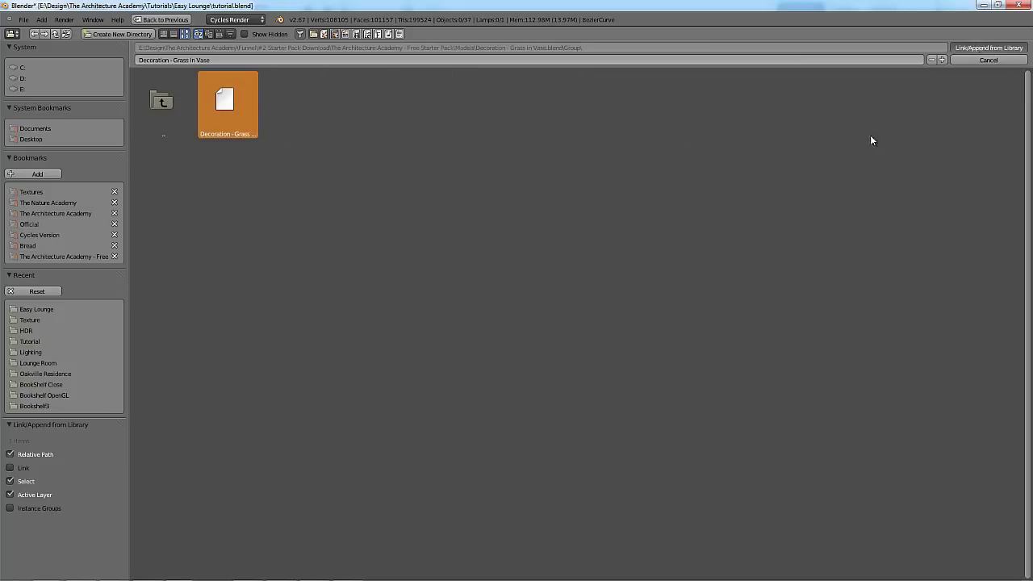
Set the snap element to Increment and scale the grass vase to 0.5.
{"action": "key", "text": "s"}
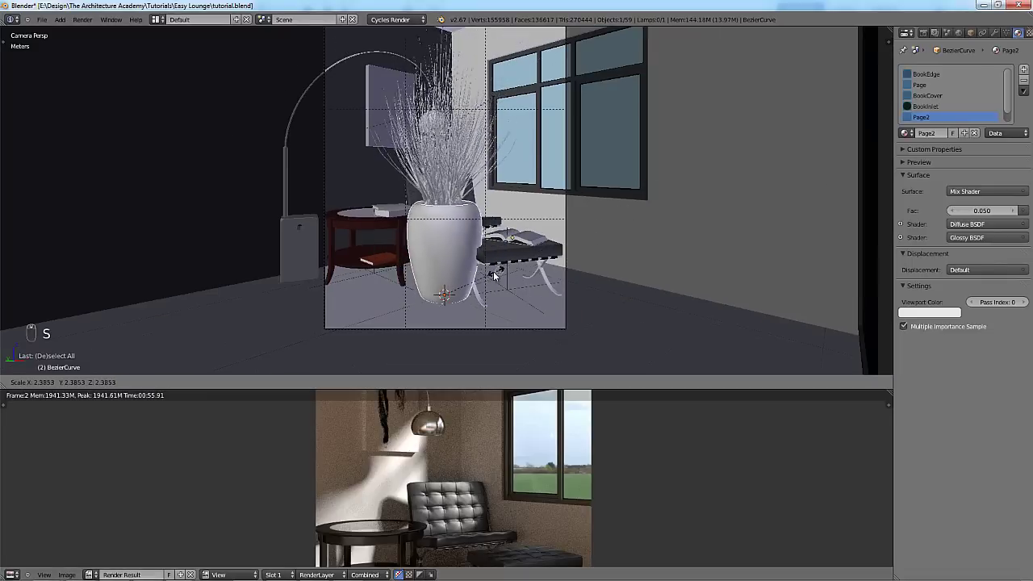
{"action": "left_click", "coordinate": [431, 326]}
{"action": "left_click", "coordinate": [393, 383]}
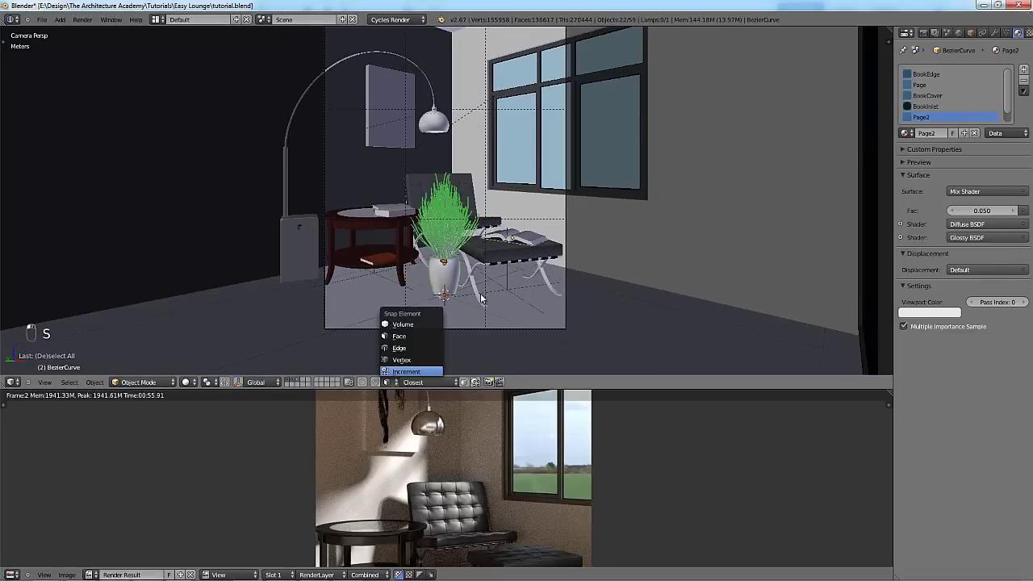
{"action": "left_click", "coordinate": [399, 368]}
{"action": "key", "text": "s"}
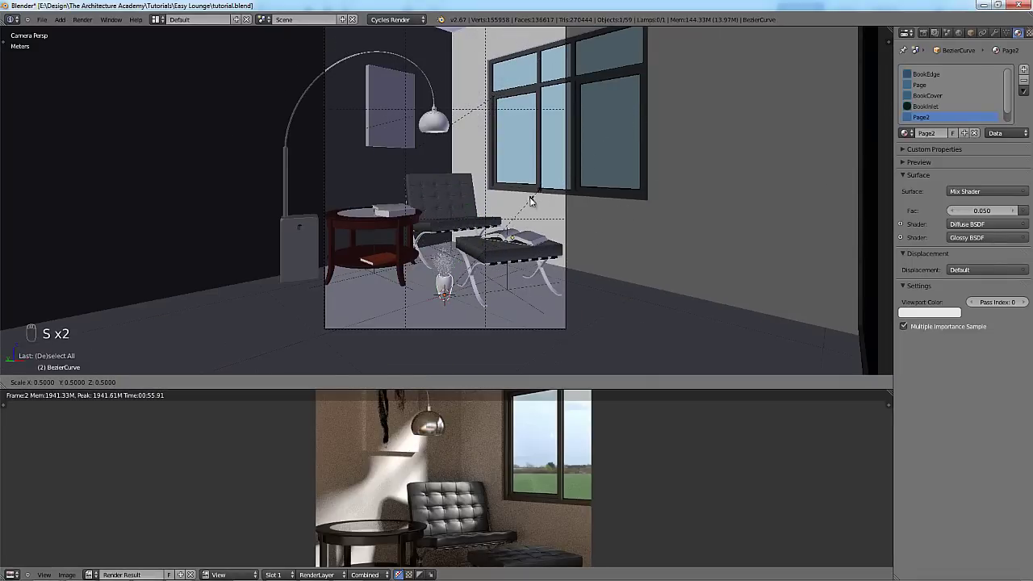
{"action": "left_click", "coordinate": [531, 200]}
Raise the grass vase along global Z above the coffee table's height.
{"action": "scroll", "coordinate": [532, 210], "scroll_direction": "up", "scroll_amount": 5}
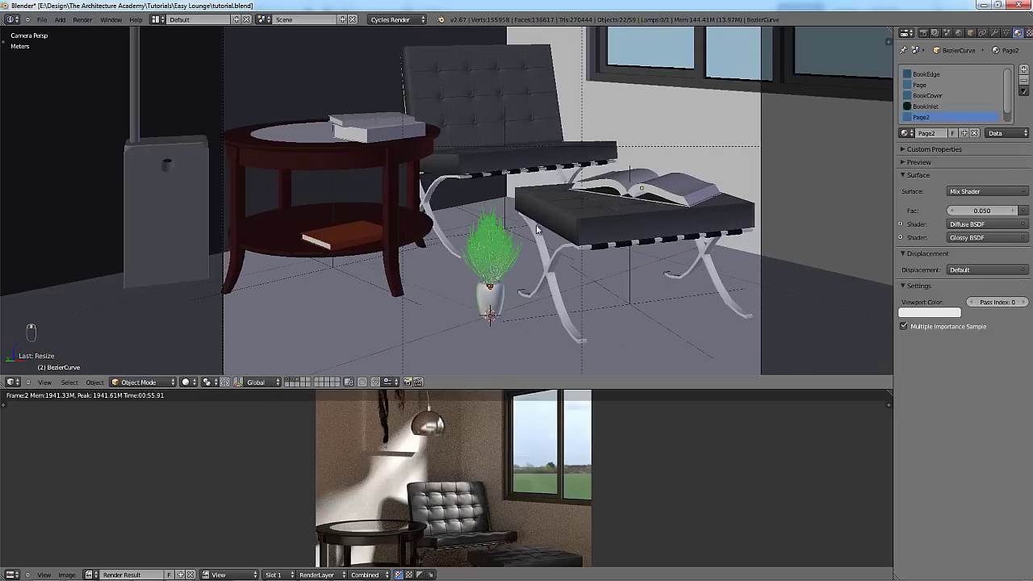
{"action": "key", "text": "g"}
{"action": "left_click", "coordinate": [543, 366]}
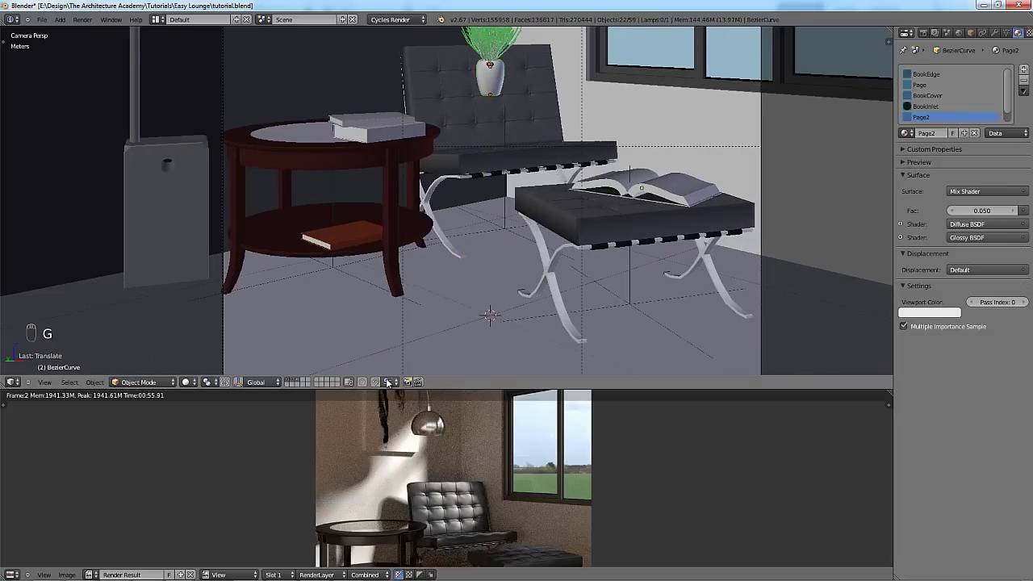
Set the snap element to Face and move the grass vase onto the coffee table's glass top beside the book stack.
{"action": "left_click", "coordinate": [388, 384]}
{"action": "left_click", "coordinate": [387, 346]}
{"action": "scroll", "coordinate": [387, 339], "scroll_direction": "down", "scroll_amount": 4}
{"action": "key", "text": "g"}
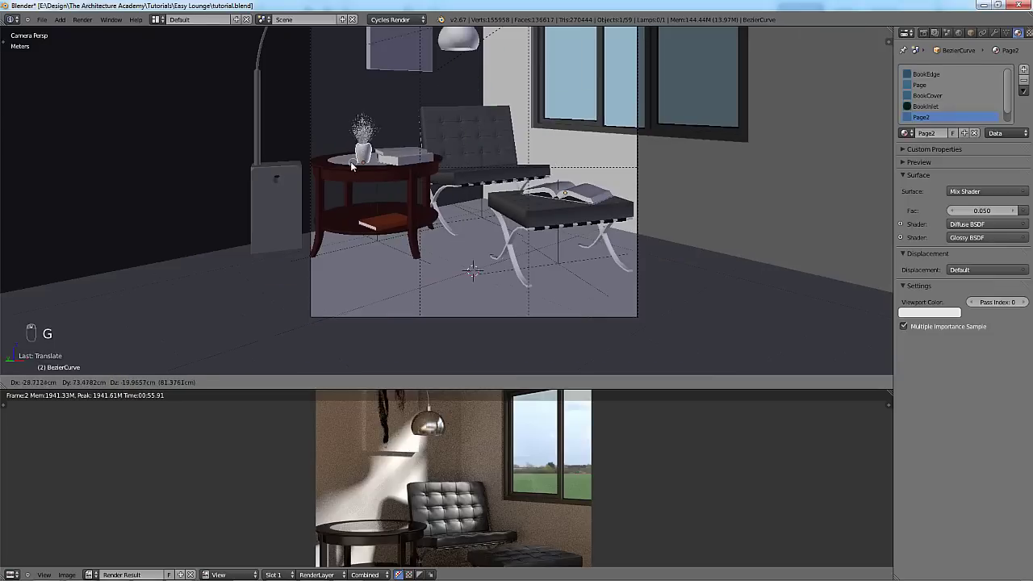
{"action": "left_click", "coordinate": [366, 159]}
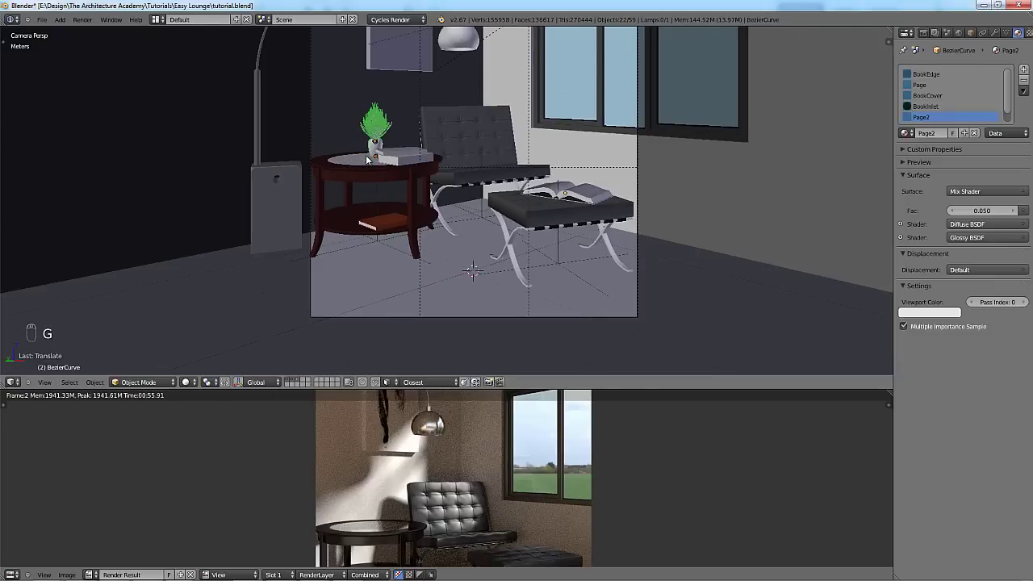
Scale the grass vase up to about 1.08 times its size.
{"action": "scroll", "coordinate": [366, 159], "scroll_direction": "up", "scroll_amount": 4}
{"action": "key", "text": "s"}
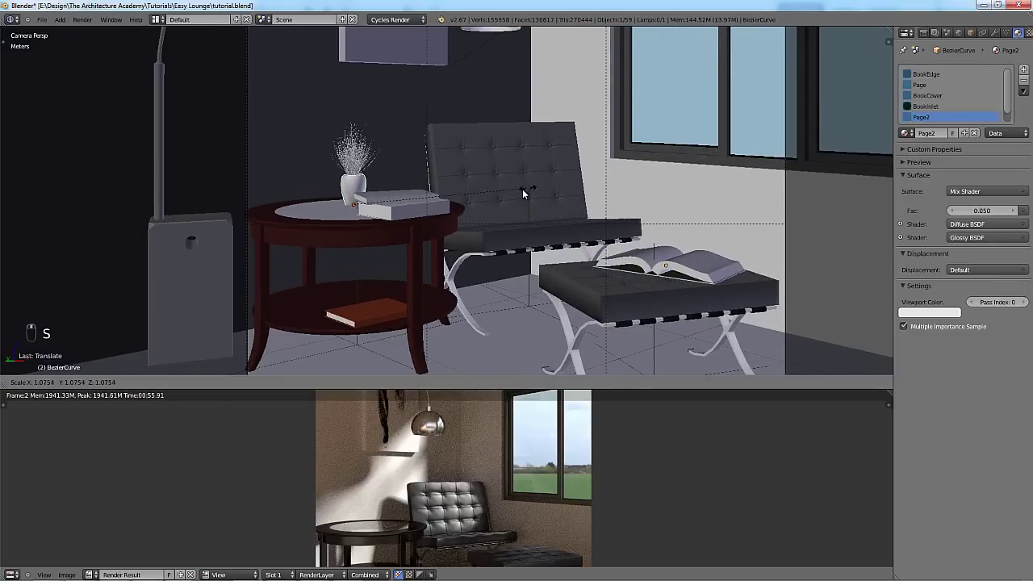
{"action": "left_click", "coordinate": [523, 189]}
Adjust the grass vase's place on the tabletop by sliding it along global X and global Y.
{"action": "scroll", "coordinate": [520, 189], "scroll_direction": "down", "scroll_amount": 2}
{"action": "key", "text": "g"}
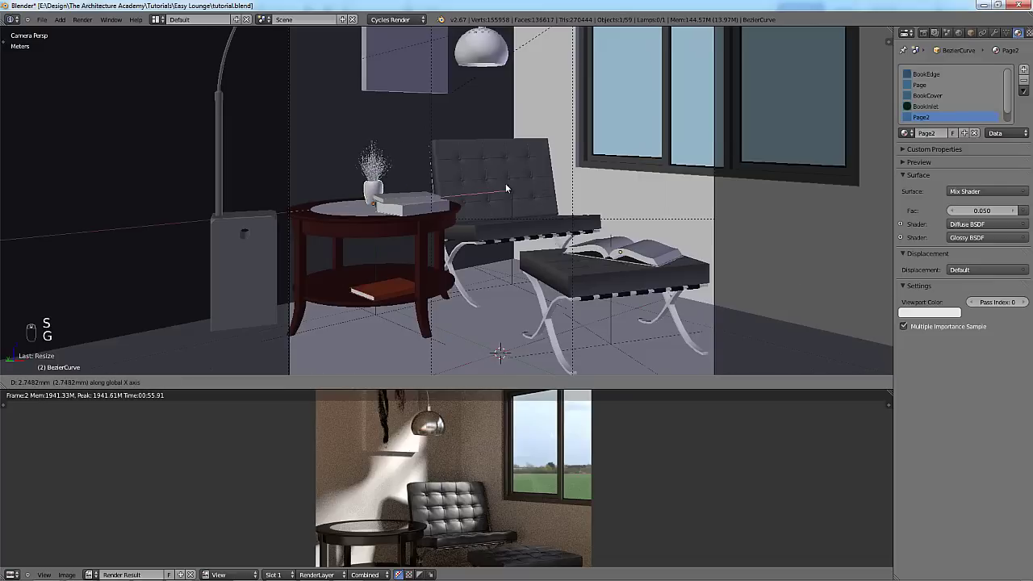
{"action": "left_click", "coordinate": [509, 182]}
{"action": "scroll", "coordinate": [518, 189], "scroll_direction": "down", "scroll_amount": 2}
{"action": "key", "text": "g"}
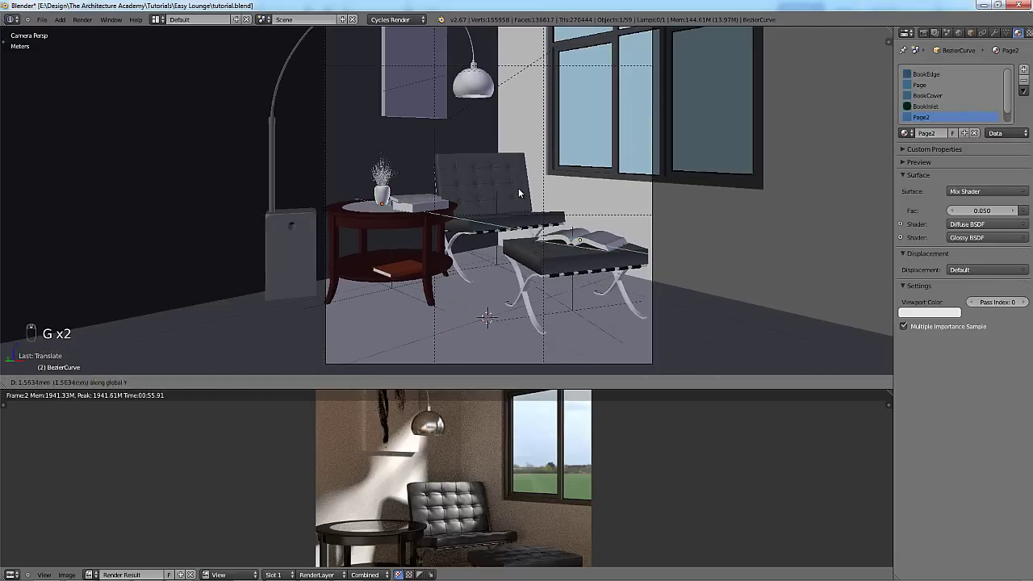
{"action": "left_click", "coordinate": [513, 182]}
{"action": "scroll", "coordinate": [532, 213], "scroll_direction": "down", "scroll_amount": 2}
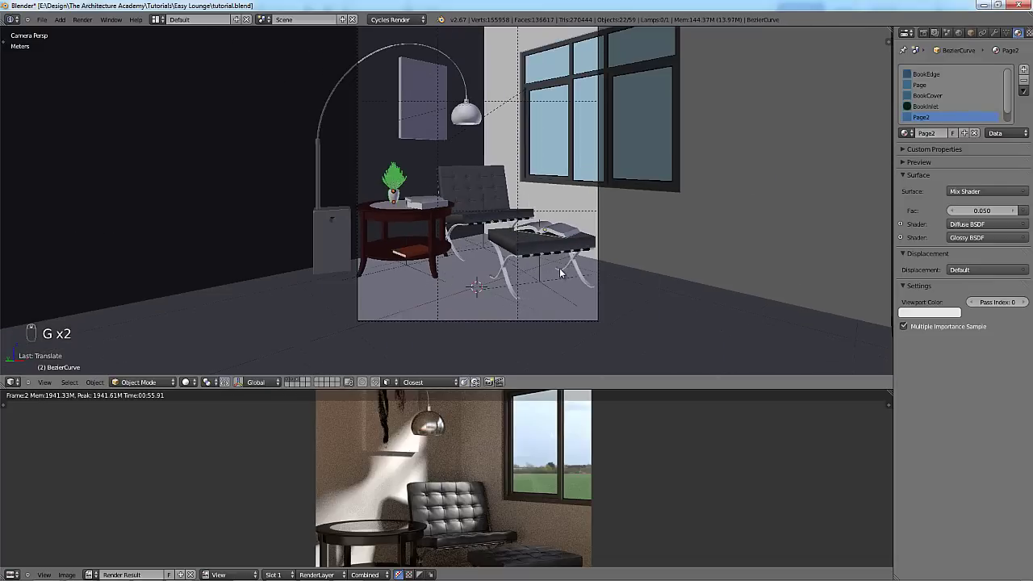
Append the GlassOfWater group from Decoration - Glass of Water.blend in the Models folder.
{"action": "key", "text": "shift+F1"}
{"action": "left_click", "coordinate": [176, 73]}
{"action": "left_click", "coordinate": [177, 73]}
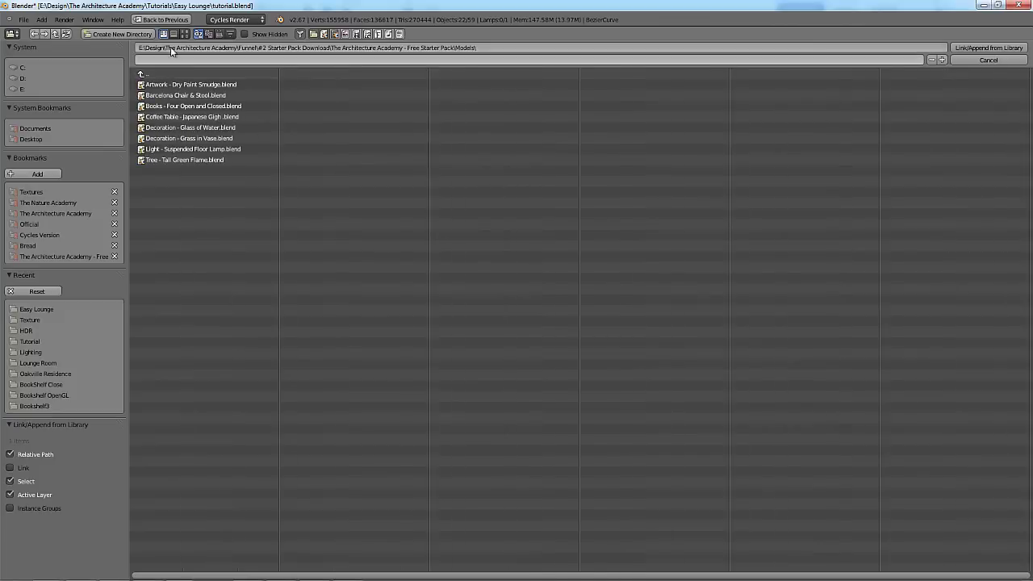
{"action": "left_click", "coordinate": [185, 34]}
{"action": "double_click", "coordinate": [492, 116]}
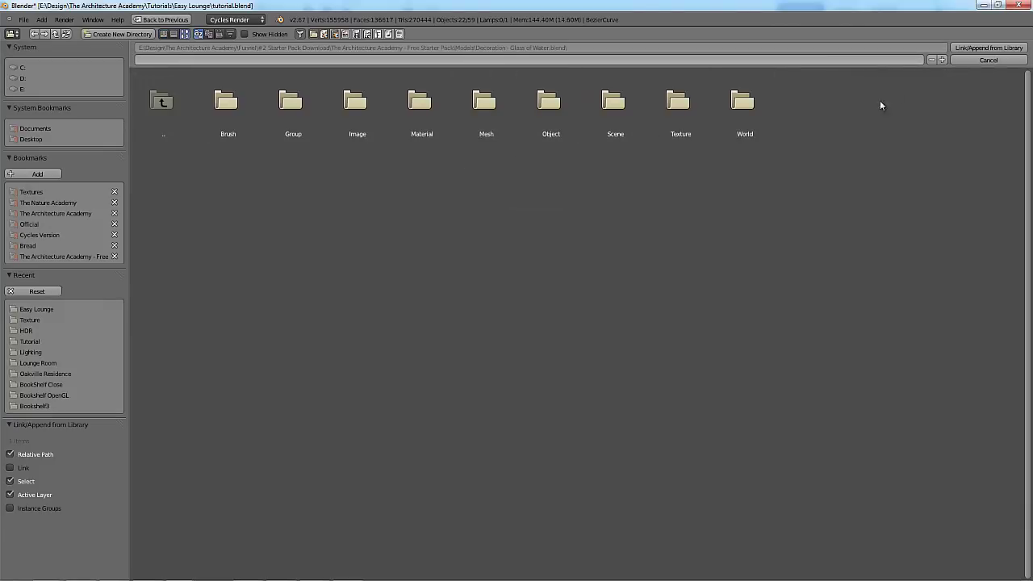
{"action": "left_click", "coordinate": [308, 108]}
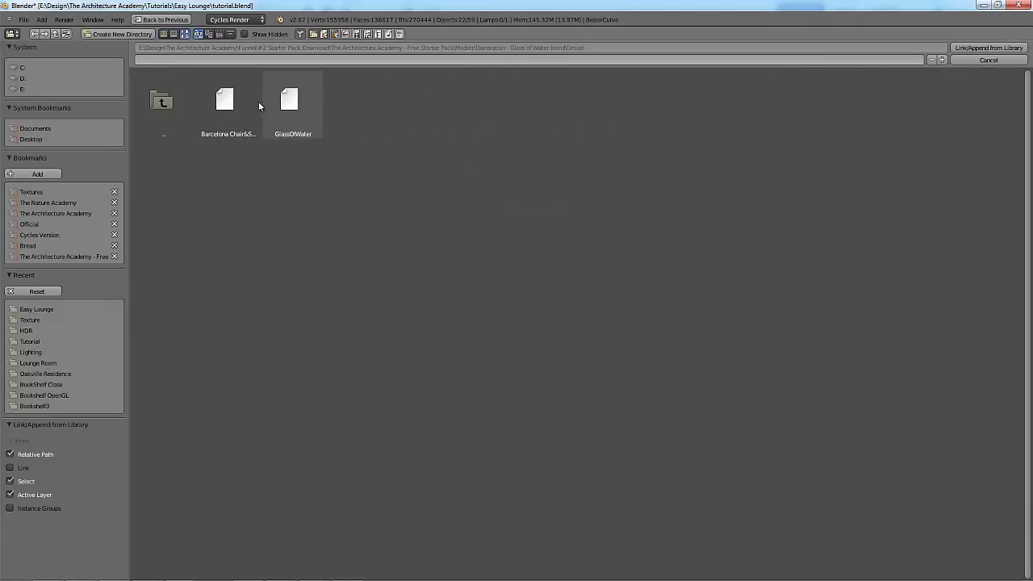
{"action": "left_click", "coordinate": [283, 103]}
{"action": "left_click", "coordinate": [986, 48]}
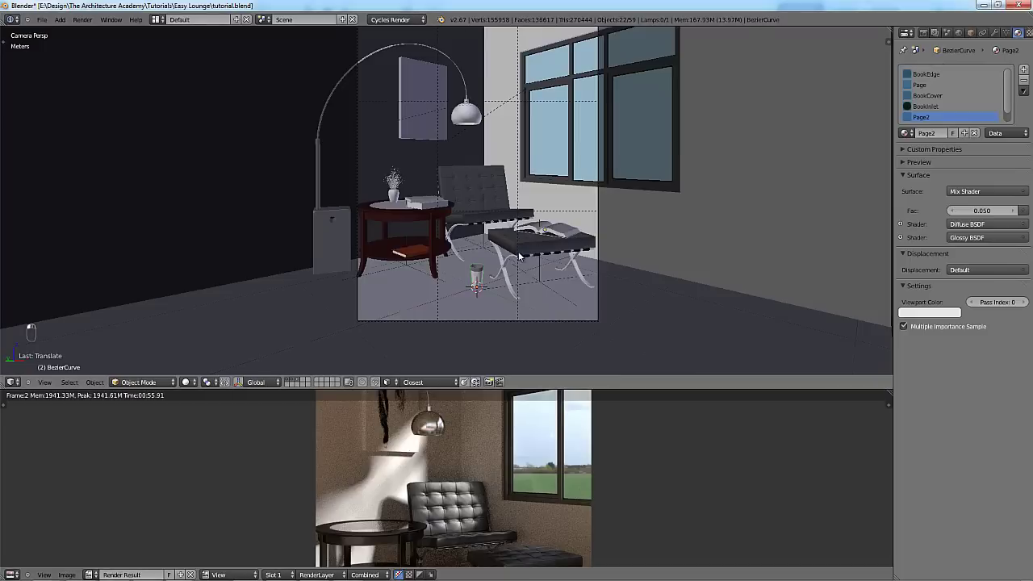
Raise the glass of water along global Z and place it on the coffee table between the vase and the books.
{"action": "key", "text": "g"}
{"action": "key", "text": "g"}
{"action": "key", "text": "g"}
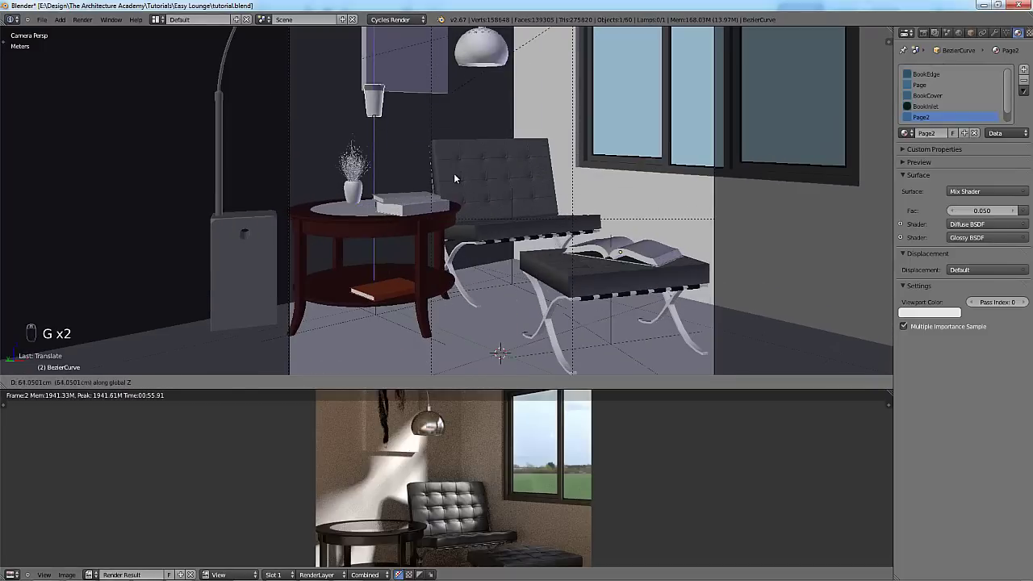
{"action": "left_click", "coordinate": [363, 214]}
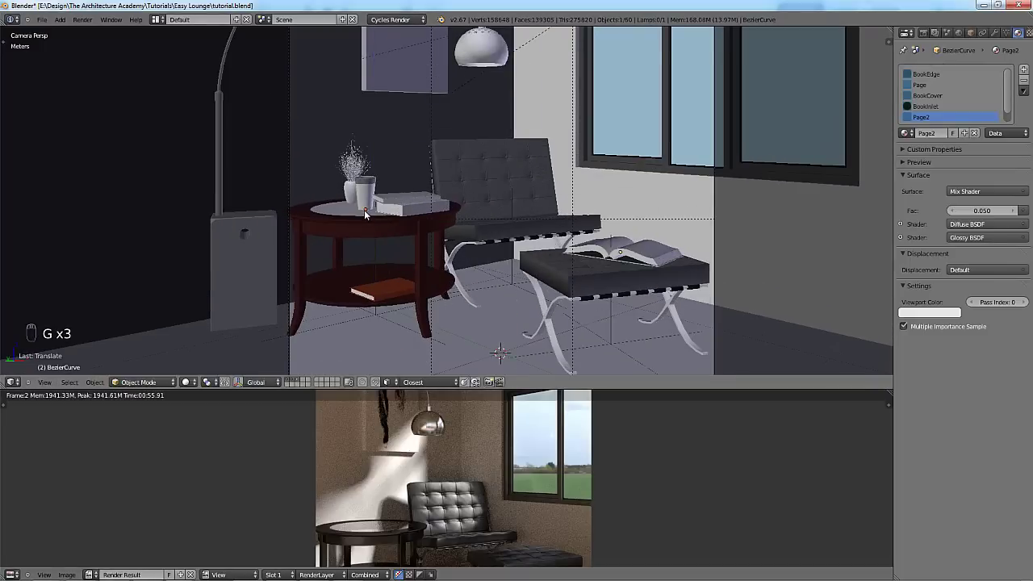
Slide the glass of water along global X and global Y to a spot behind the stacked books, and deselect everything.
{"action": "scroll", "coordinate": [364, 213], "scroll_direction": "up", "scroll_amount": 2}
{"action": "key", "text": "g"}
{"action": "key", "text": "x"}
{"action": "left_click", "coordinate": [450, 198]}
{"action": "key", "text": "g"}
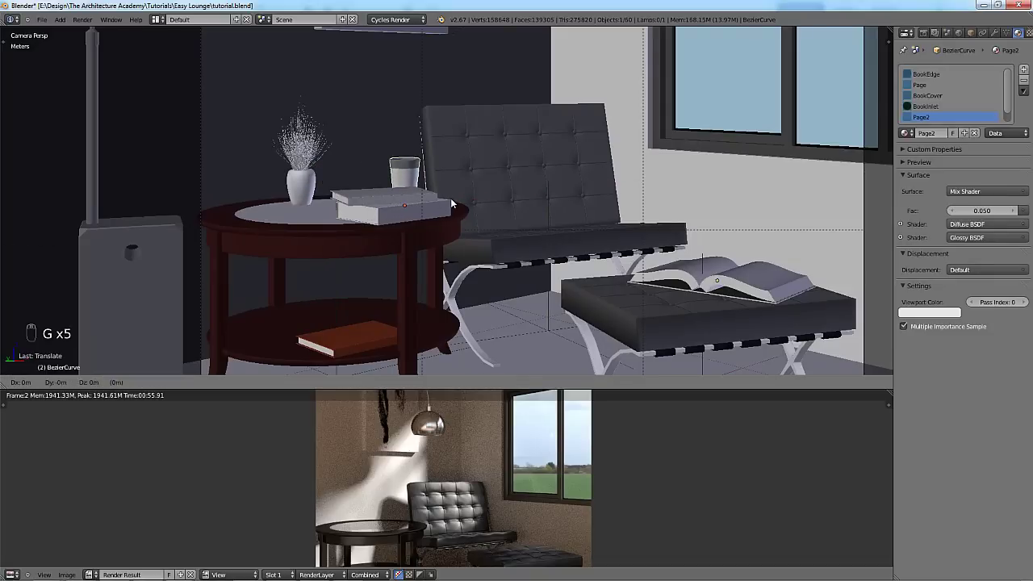
{"action": "key", "text": "y"}
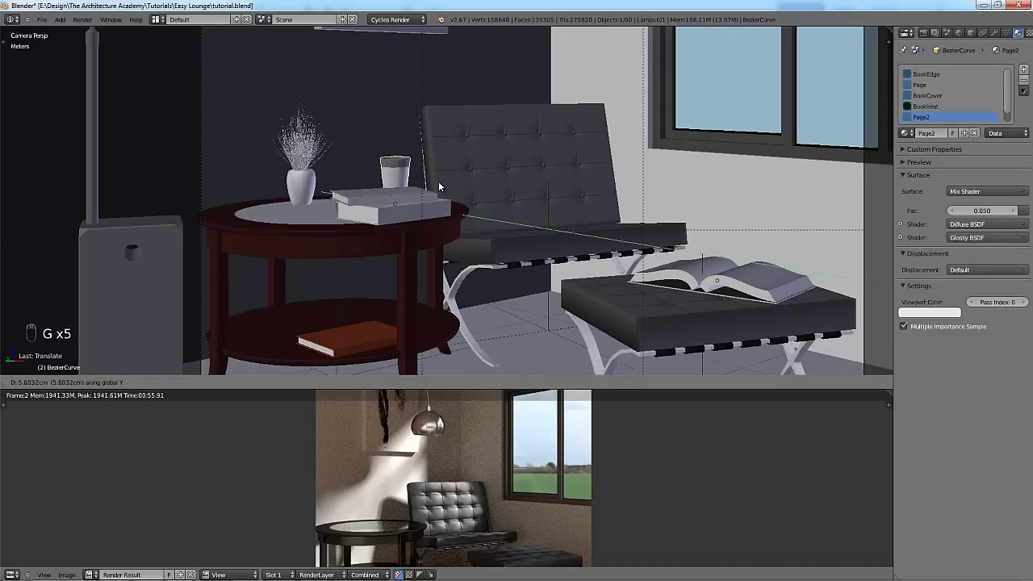
{"action": "left_click", "coordinate": [437, 179]}
{"action": "scroll", "coordinate": [436, 180], "scroll_direction": "down", "scroll_amount": 4}
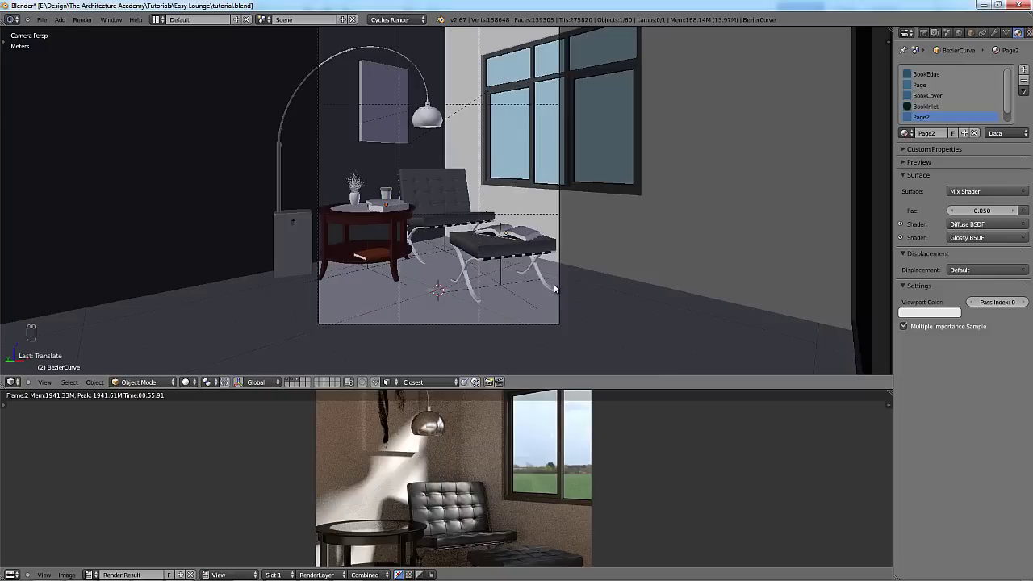
{"action": "key", "text": "a"}
{"action": "scroll", "coordinate": [532, 287], "scroll_direction": "up", "scroll_amount": 5}
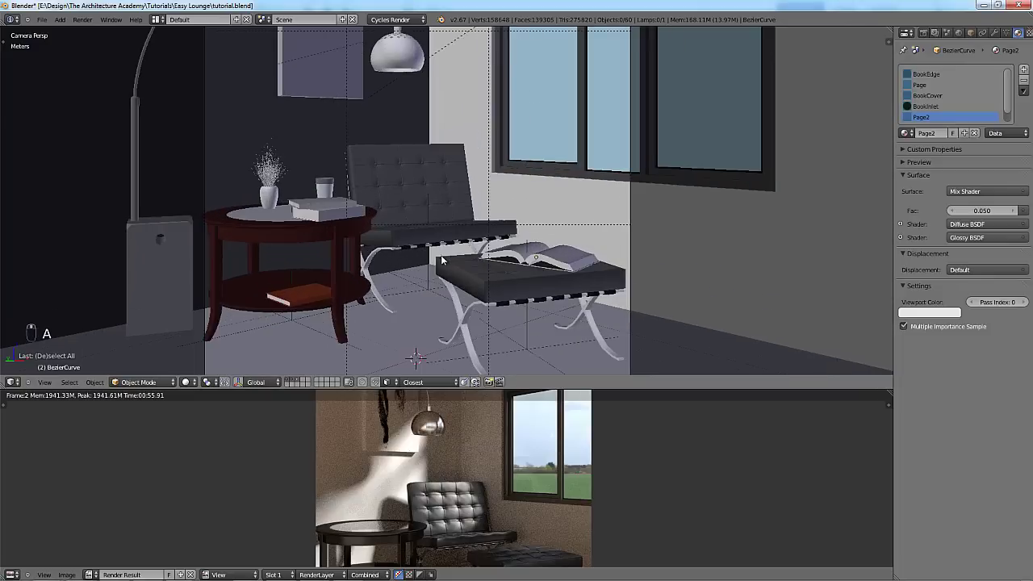
{"action": "right_click", "coordinate": [234, 214]}
{"action": "right_click", "coordinate": [236, 212]}
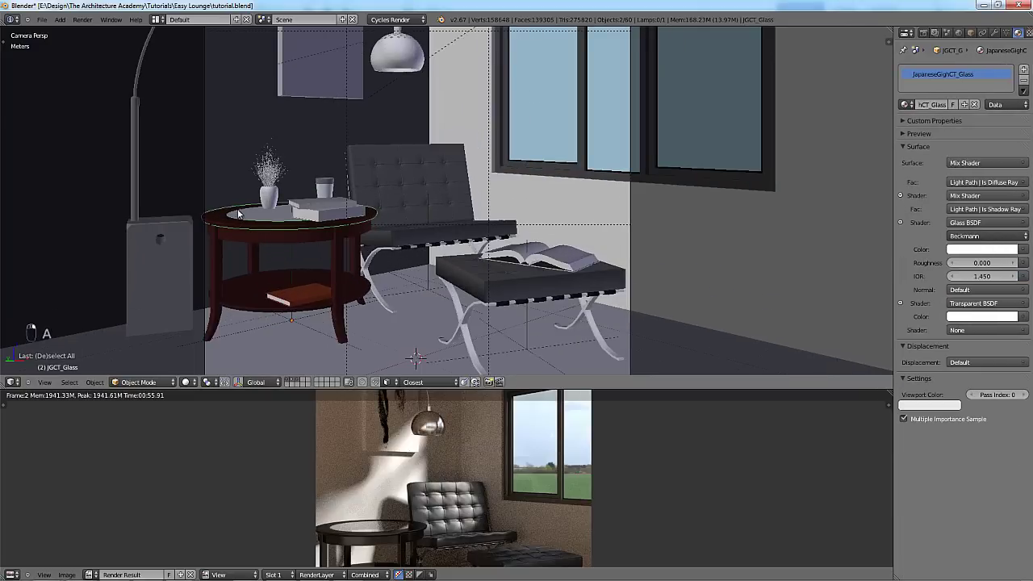
{"action": "key", "text": "a"}
{"action": "scroll", "coordinate": [420, 262], "scroll_direction": "down", "scroll_amount": 3}
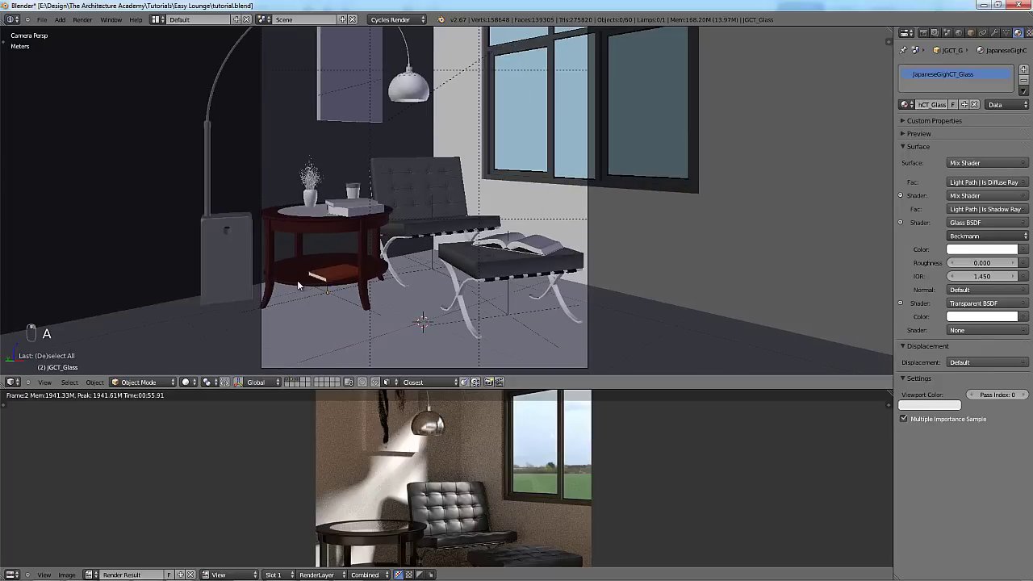
{"action": "scroll", "coordinate": [402, 352], "scroll_direction": "down", "scroll_amount": 2}
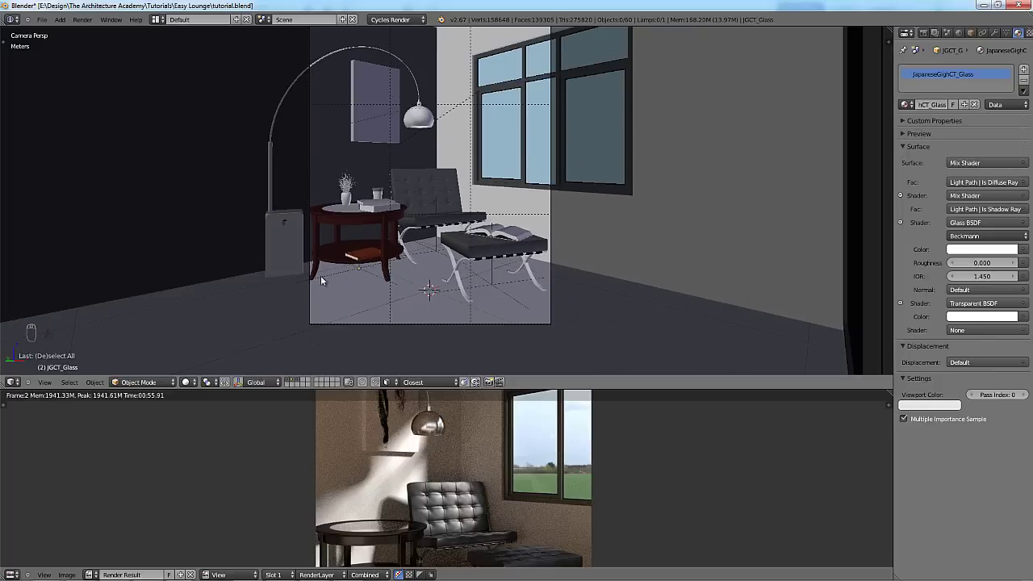
Enlarge the render view and examine the overall composition of the rendered lounge image against the camera view.
{"action": "scroll", "coordinate": [535, 505], "scroll_direction": "down", "scroll_amount": 2}
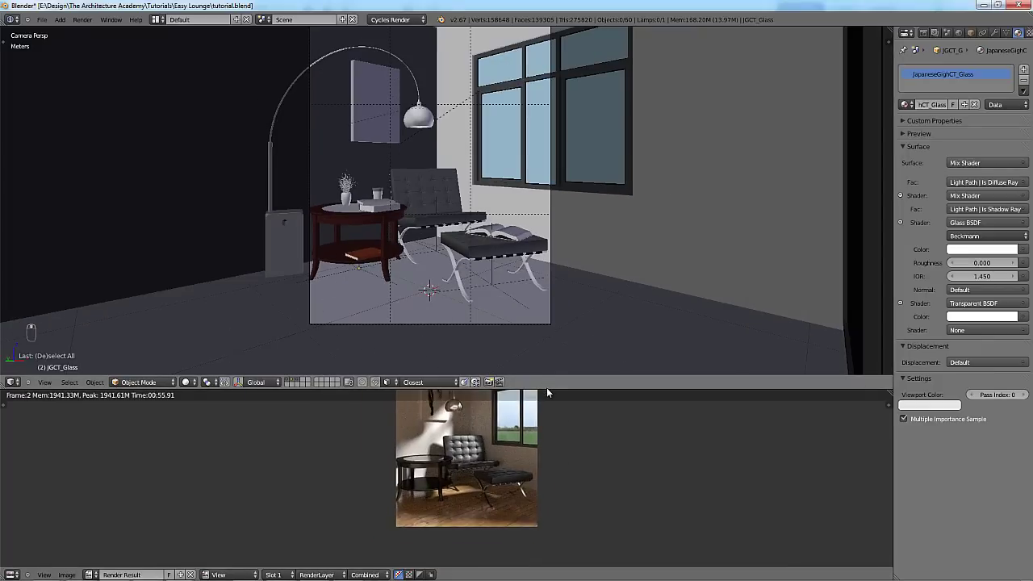
{"action": "left_click_drag", "start_coordinate": [546, 389], "coordinate": [578, 234]}
{"action": "scroll", "coordinate": [535, 346], "scroll_direction": "up", "scroll_amount": 5}
{"action": "scroll", "coordinate": [534, 346], "scroll_direction": "down", "scroll_amount": 1}
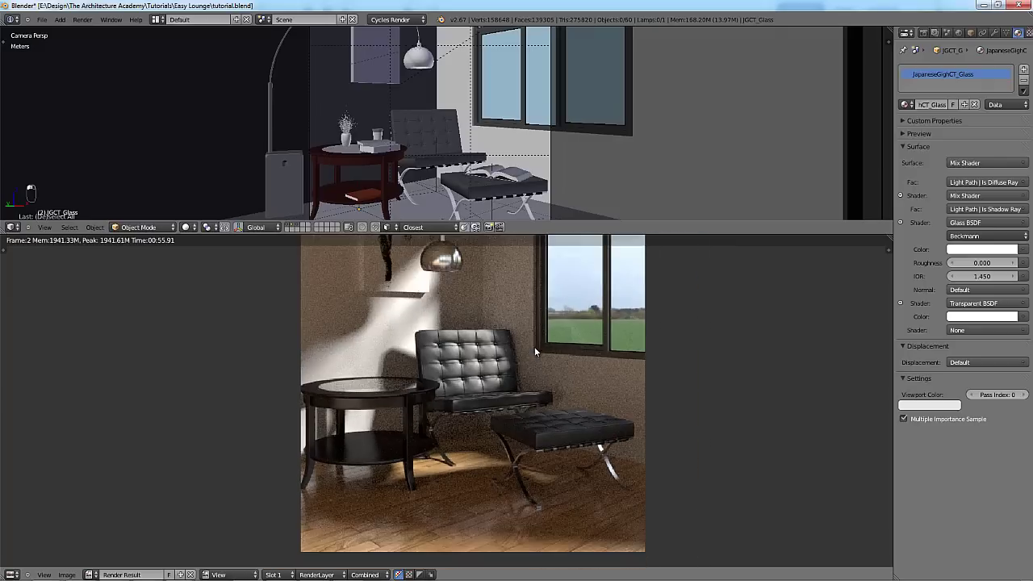
{"action": "scroll", "coordinate": [472, 117], "scroll_direction": "down", "scroll_amount": 1}
{"action": "scroll", "coordinate": [473, 117], "scroll_direction": "down", "scroll_amount": 2}
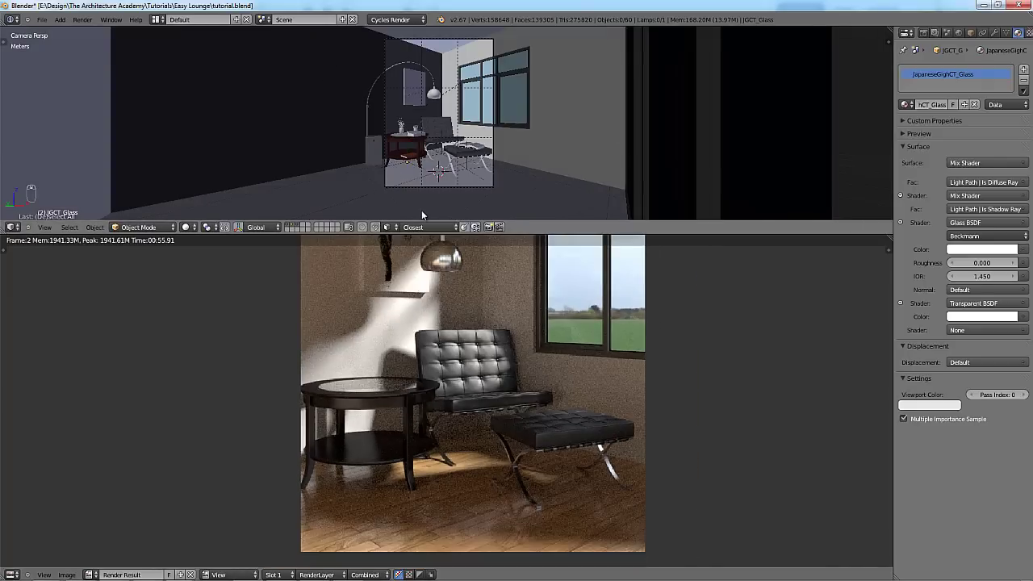
{"action": "scroll", "coordinate": [422, 212], "scroll_direction": "up", "scroll_amount": 2}
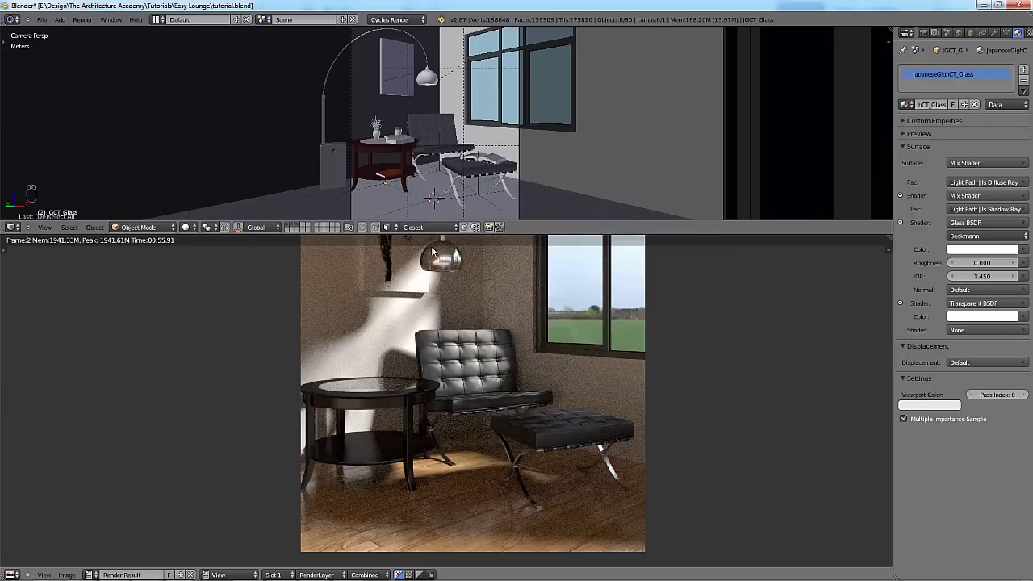
{"action": "middle_click_drag", "start_coordinate": [493, 249], "coordinate": [495, 276]}
{"action": "scroll", "coordinate": [501, 288], "scroll_direction": "down", "scroll_amount": 3}
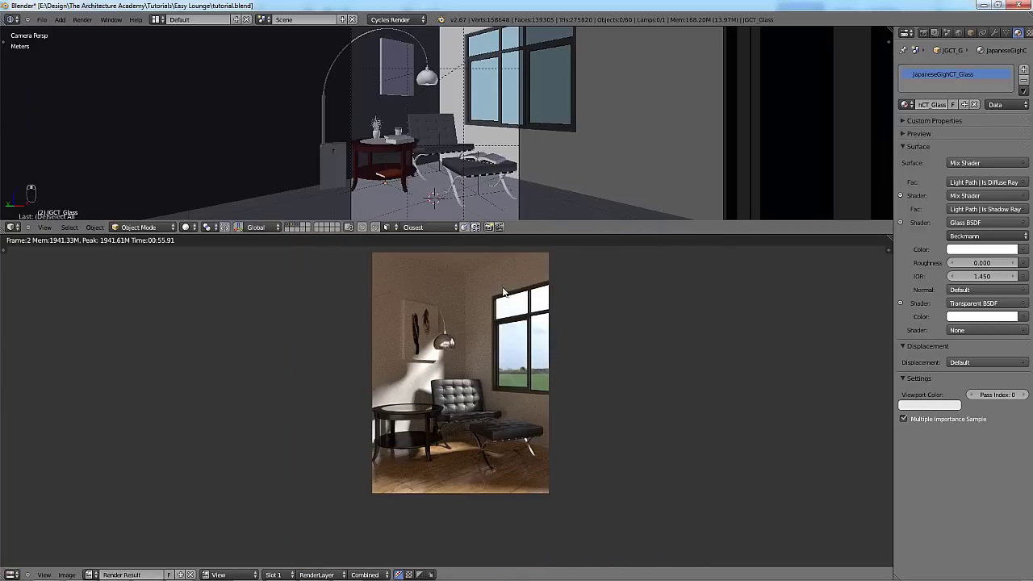
{"action": "scroll", "coordinate": [422, 457], "scroll_direction": "up", "scroll_amount": 1}
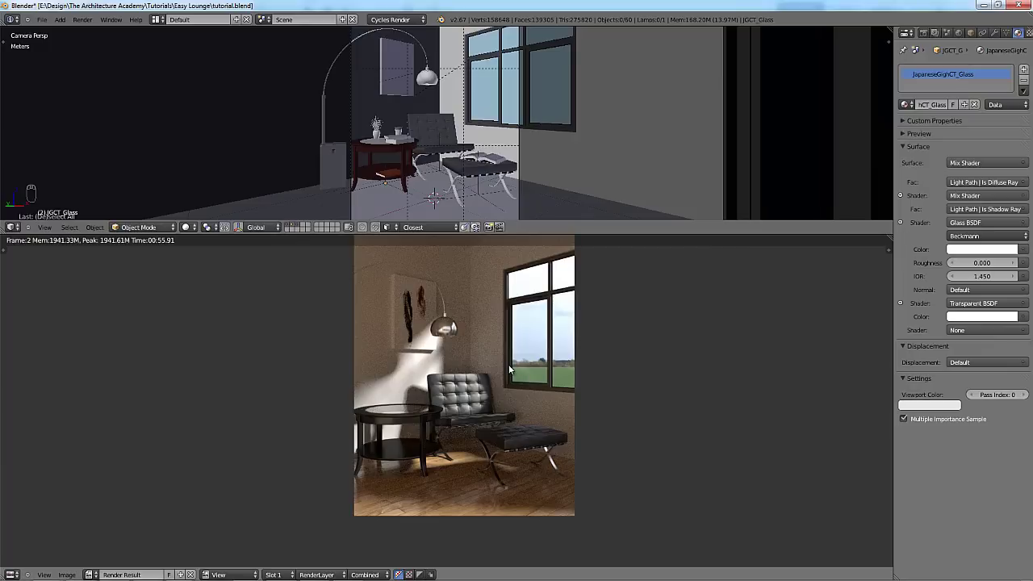
Select the coffee table's wooden top together with its glass inset, and give the 3D view slightly more height.
{"action": "right_click", "coordinate": [375, 145]}
{"action": "scroll", "coordinate": [271, 171], "scroll_direction": "up", "scroll_amount": 6}
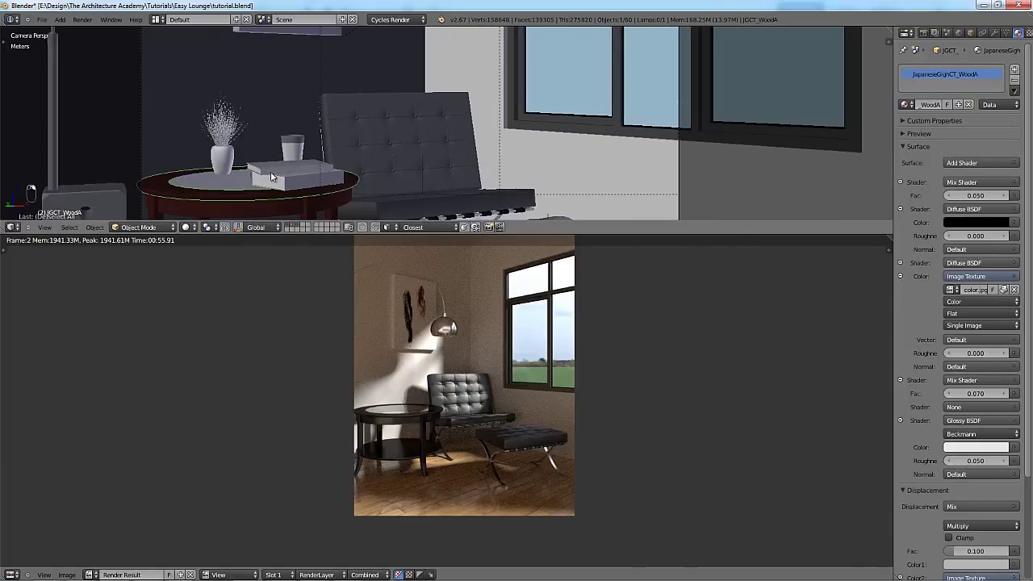
{"action": "right_click", "coordinate": [235, 179]}
{"action": "scroll", "coordinate": [243, 179], "scroll_direction": "down", "scroll_amount": 3}
{"action": "key", "text": "z"}
{"action": "scroll", "coordinate": [341, 162], "scroll_direction": "up", "scroll_amount": 4}
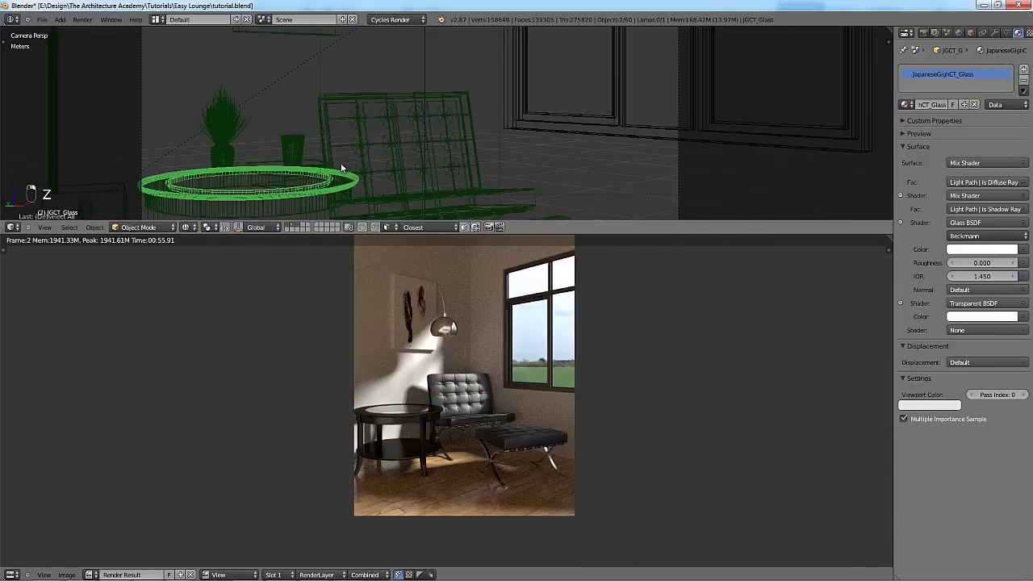
{"action": "mouse_move", "coordinate": [368, 148]}
{"action": "middle_mouse_down", "text": "shift"}
{"action": "mouse_move", "coordinate": [506, 99]}
{"action": "mouse_move", "coordinate": [528, 109]}
{"action": "middle_mouse_up", "text": "shift"}
{"action": "key", "text": "z"}
{"action": "scroll", "coordinate": [520, 143], "scroll_direction": "down", "scroll_amount": 3}
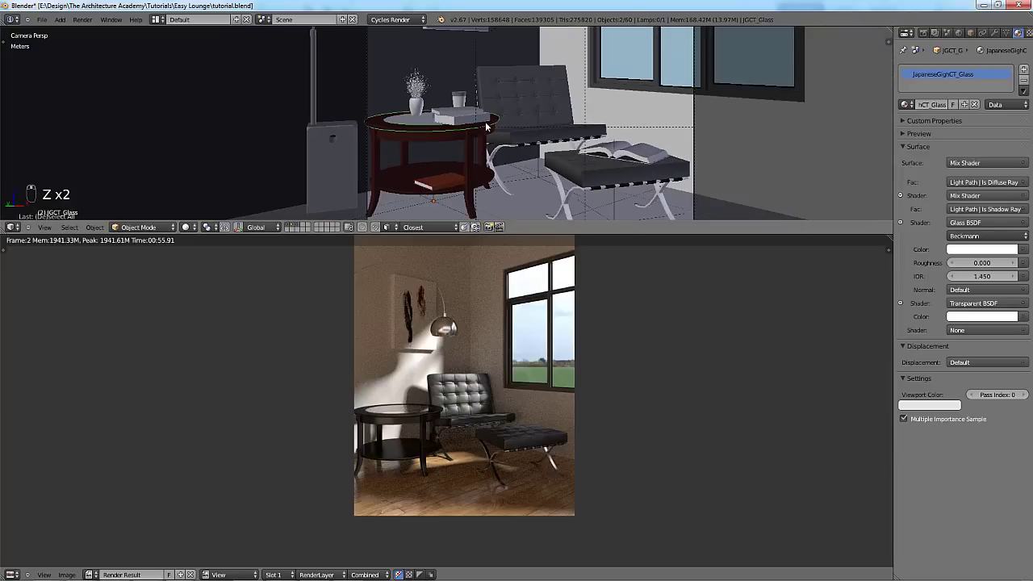
{"action": "left_click_drag", "start_coordinate": [591, 233], "coordinate": [577, 263]}
Switch to the scene25.blend window and examine the finished render, especially the coffee table, decorations and dark foreground shape.
{"action": "key", "text": "alt+Tab"}
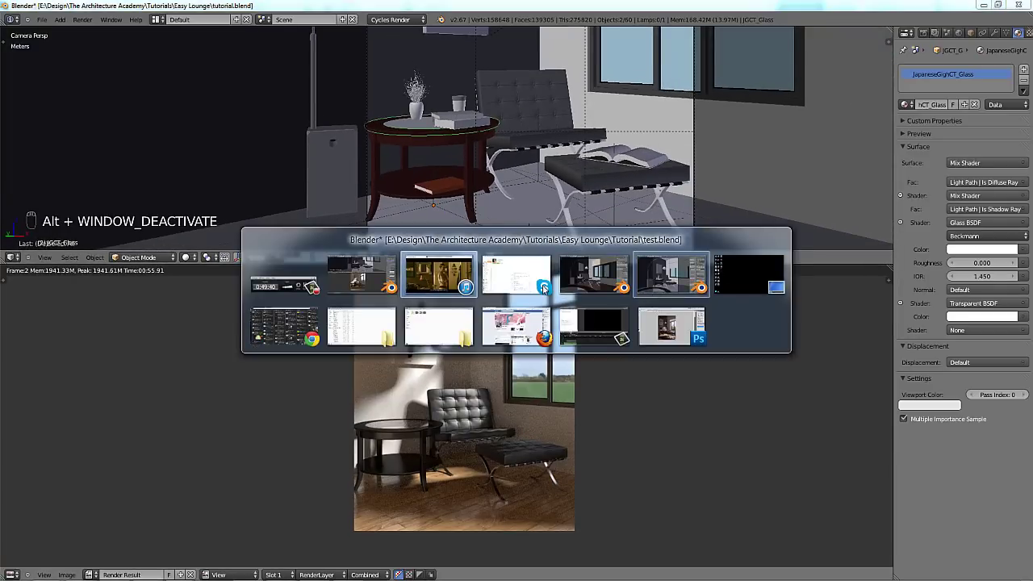
{"action": "left_click", "coordinate": [581, 276]}
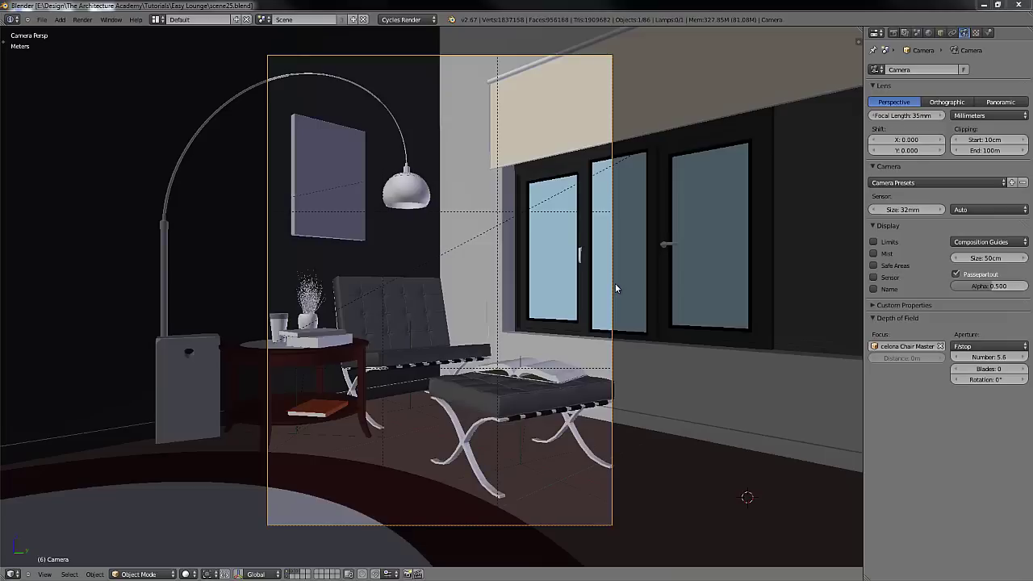
{"action": "key", "text": "alt+Tab"}
{"action": "key", "text": "alt+Tab"}
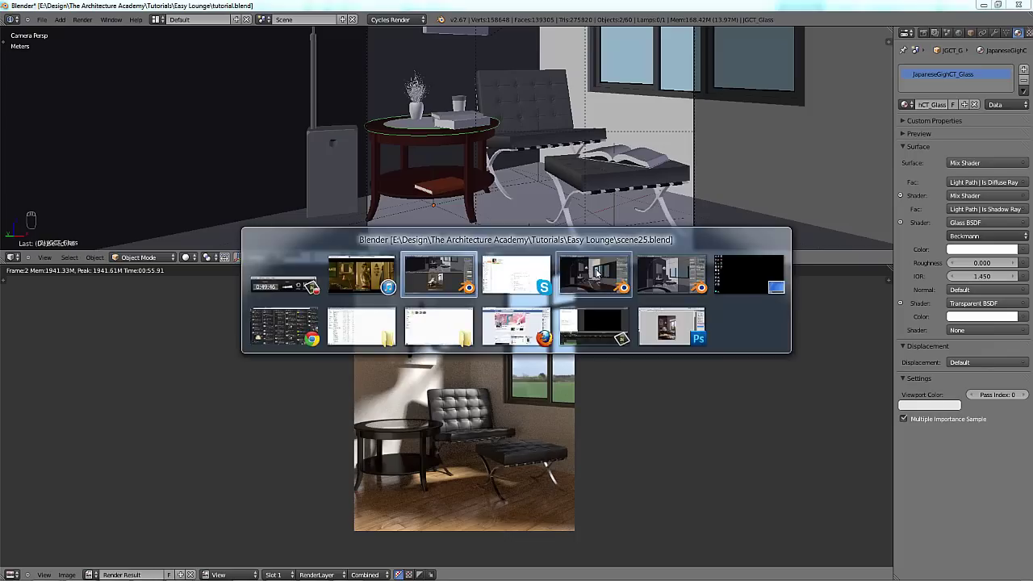
{"action": "left_click", "coordinate": [596, 274]}
{"action": "key", "text": "F11"}
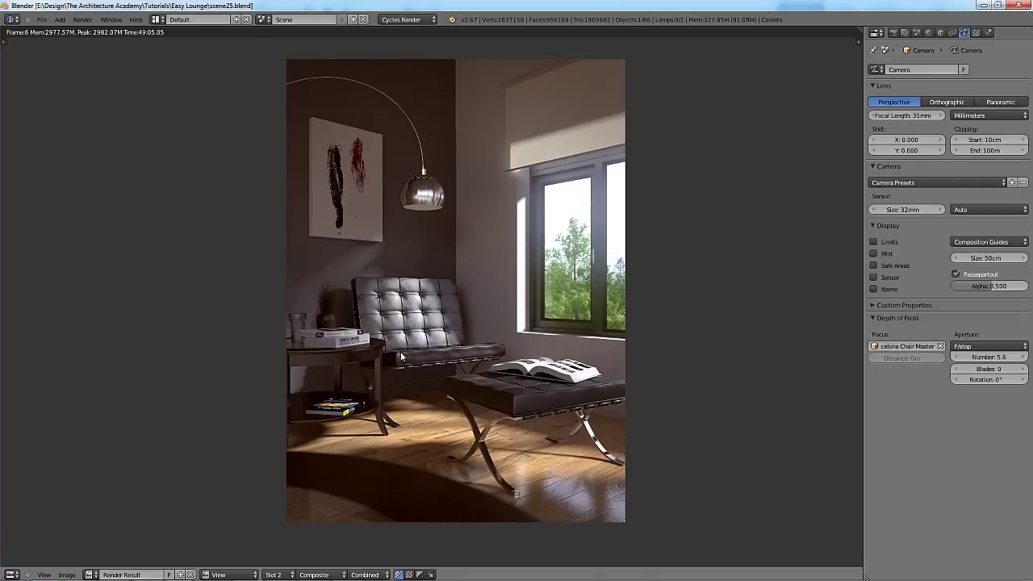
{"action": "middle_click_drag", "start_coordinate": [400, 351], "coordinate": [421, 341]}
{"action": "scroll", "coordinate": [481, 331], "scroll_direction": "up", "scroll_amount": 2}
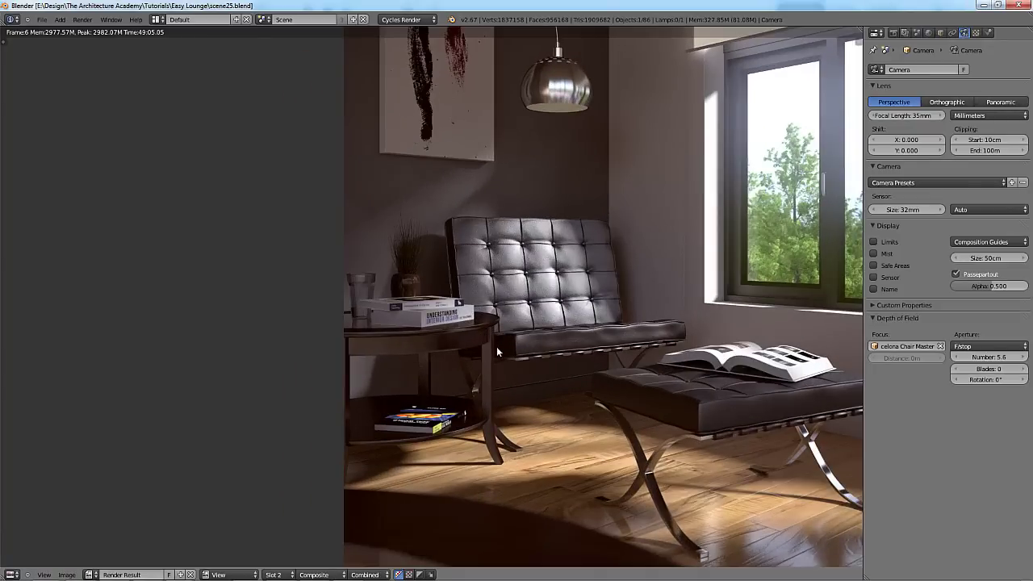
{"action": "scroll", "coordinate": [485, 338], "scroll_direction": "down", "scroll_amount": 2}
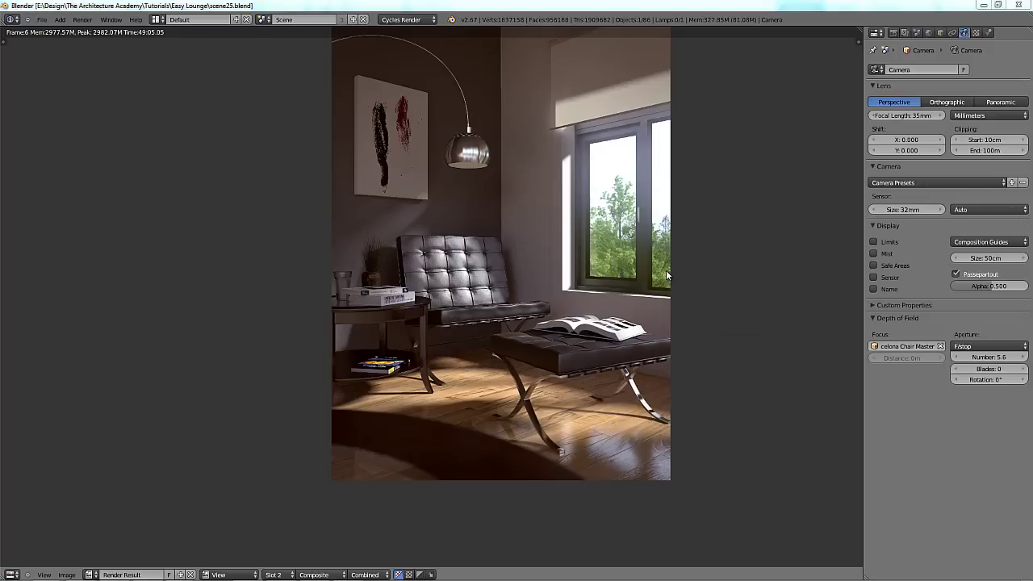
{"action": "key", "text": "alt+Tab"}
Display the tutorial scene in wireframe and show the transform properties of the selected tabletop parts.
{"action": "scroll", "coordinate": [522, 359], "scroll_direction": "up", "scroll_amount": 1}
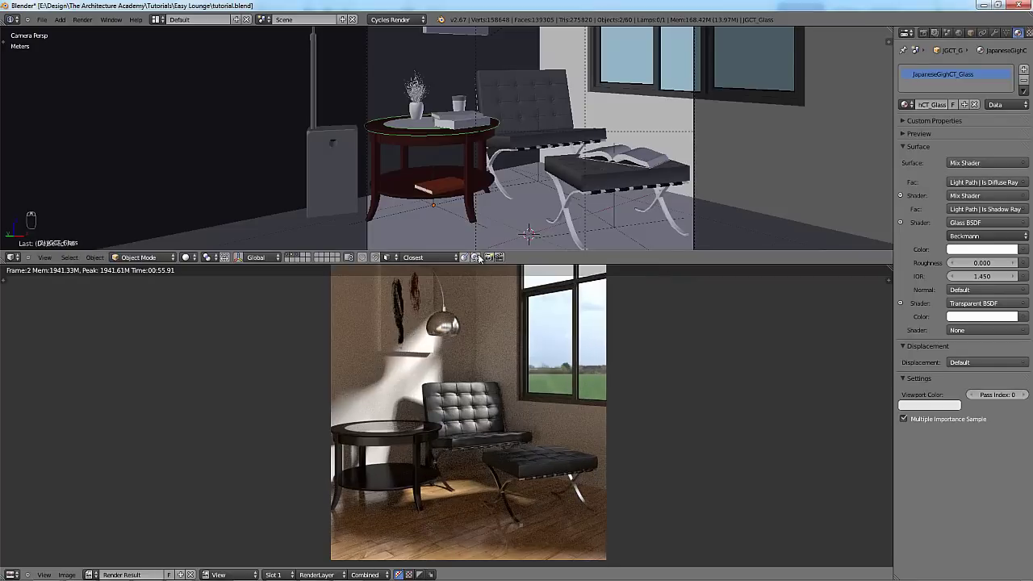
{"action": "scroll", "coordinate": [455, 135], "scroll_direction": "up", "scroll_amount": 3}
{"action": "key", "text": "z"}
{"action": "scroll", "coordinate": [387, 158], "scroll_direction": "down", "scroll_amount": 6}
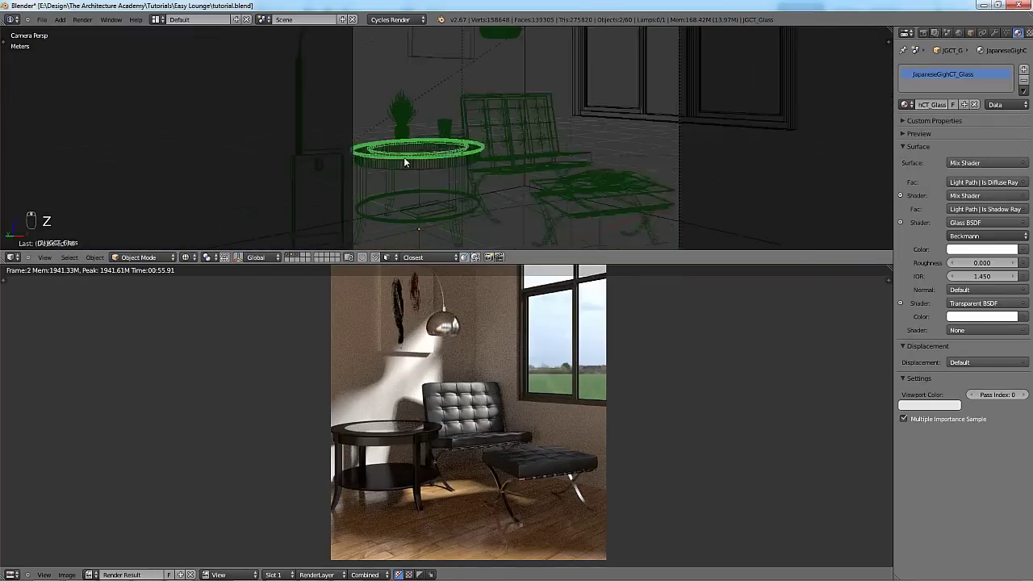
{"action": "scroll", "coordinate": [435, 139], "scroll_direction": "up", "scroll_amount": 2}
{"action": "key", "text": "n"}
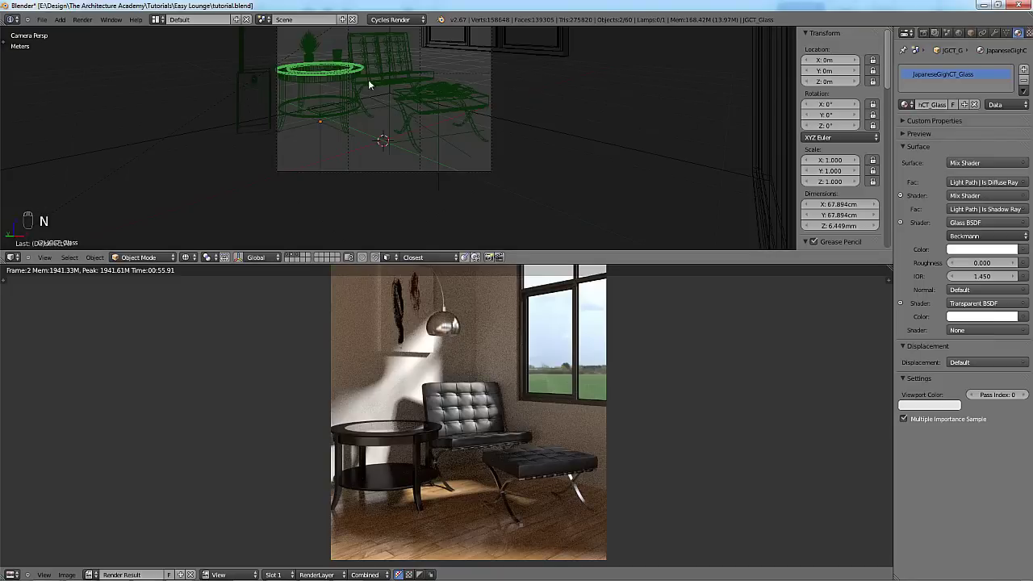
Unlock the location, rotation and scale of the wooden tabletop ring and of its glass inset.
{"action": "scroll", "coordinate": [382, 171], "scroll_direction": "up", "scroll_amount": 5}
{"action": "middle_click_drag", "start_coordinate": [382, 171], "coordinate": [171, 135], "text": "shift"}
{"action": "scroll", "coordinate": [207, 151], "scroll_direction": "up", "scroll_amount": 1}
{"action": "right_click", "coordinate": [207, 151]}
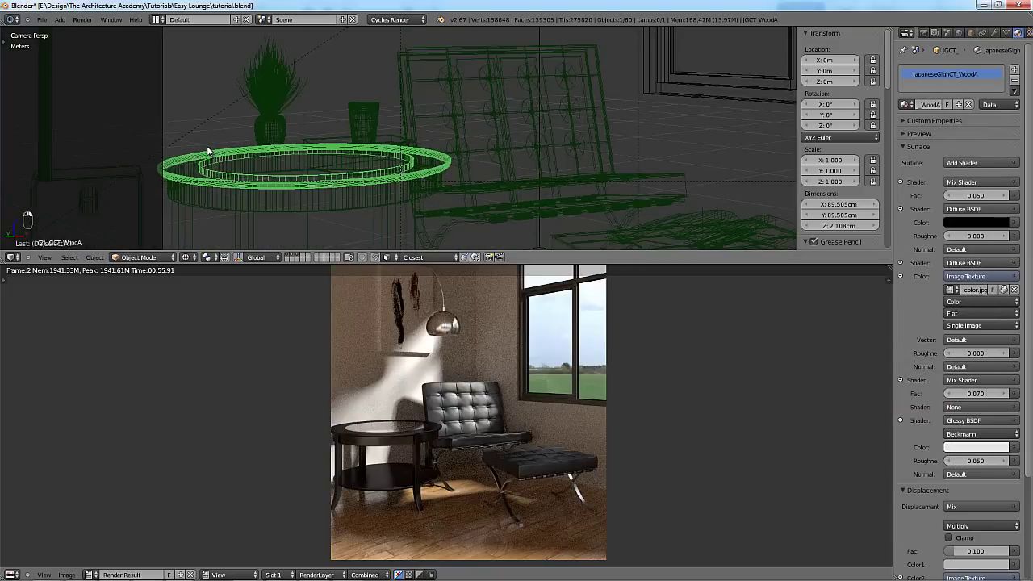
{"action": "left_click_drag", "start_coordinate": [872, 60], "coordinate": [878, 192]}
{"action": "right_click", "coordinate": [210, 164]}
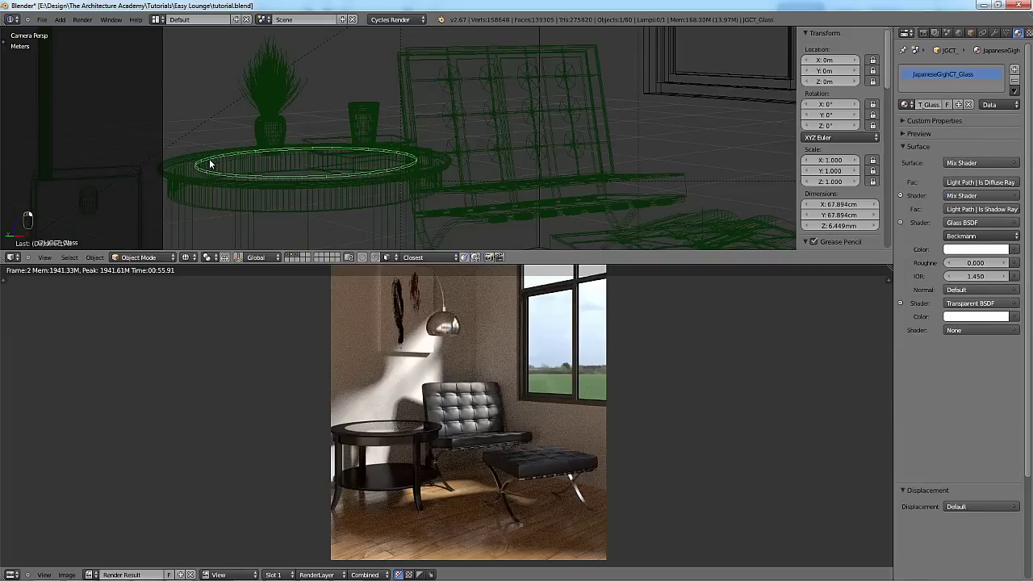
{"action": "left_click_drag", "start_coordinate": [871, 61], "coordinate": [874, 192]}
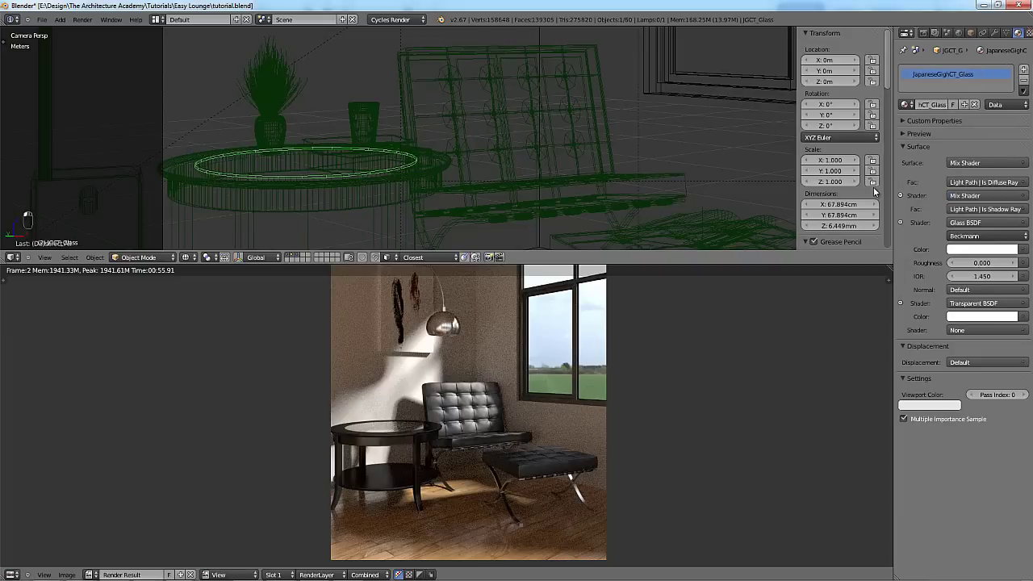
Make linked duplicates of the wooden tabletop and glass, and slide them to about X -70.4 cm and Y -1.5 m.
{"action": "right_click", "coordinate": [190, 152]}
{"action": "scroll", "coordinate": [432, 112], "scroll_direction": "down", "scroll_amount": 5}
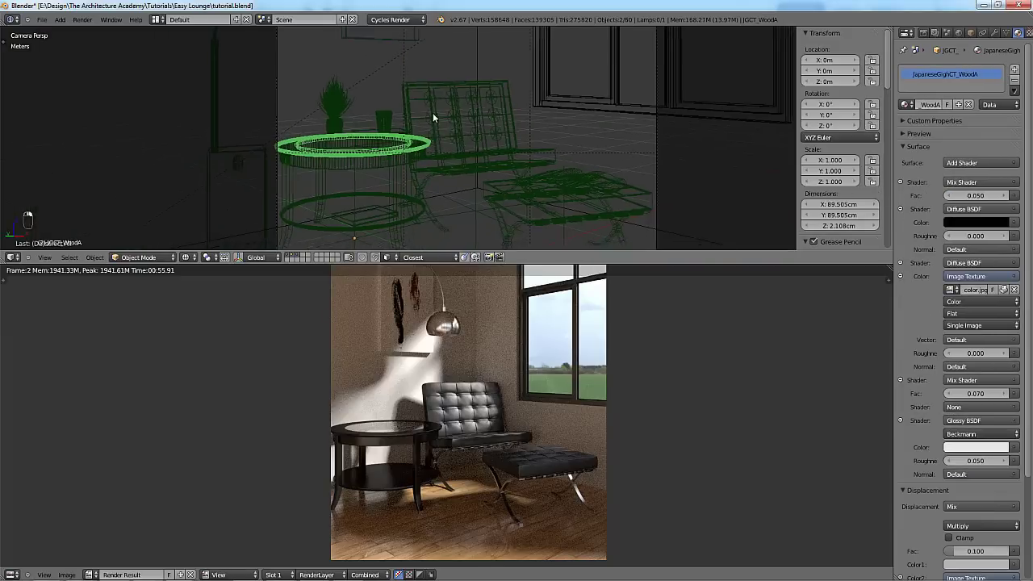
{"action": "key", "text": "alt+d"}
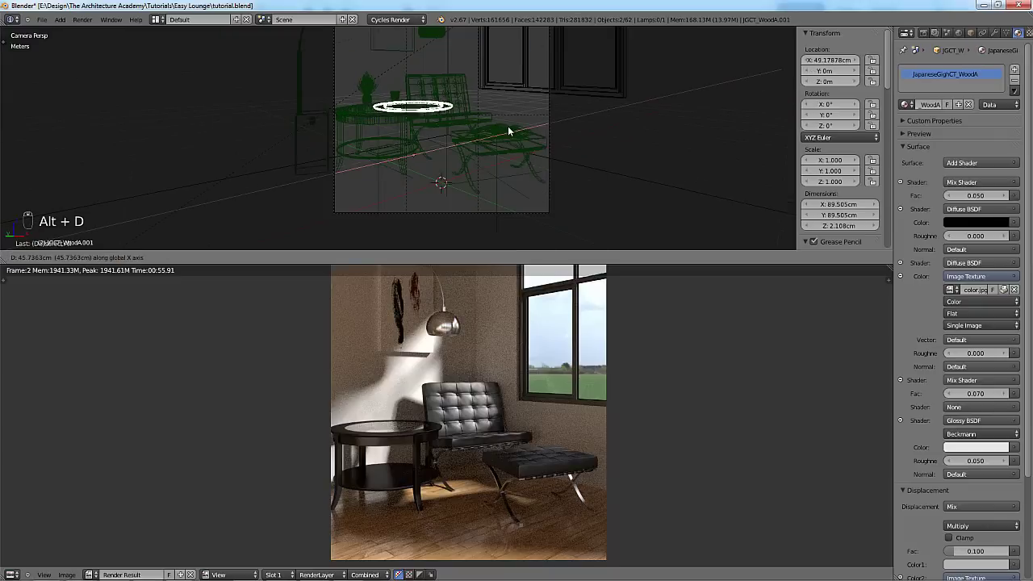
{"action": "key", "text": "y"}
{"action": "left_click", "coordinate": [557, 160]}
{"action": "key", "text": "g"}
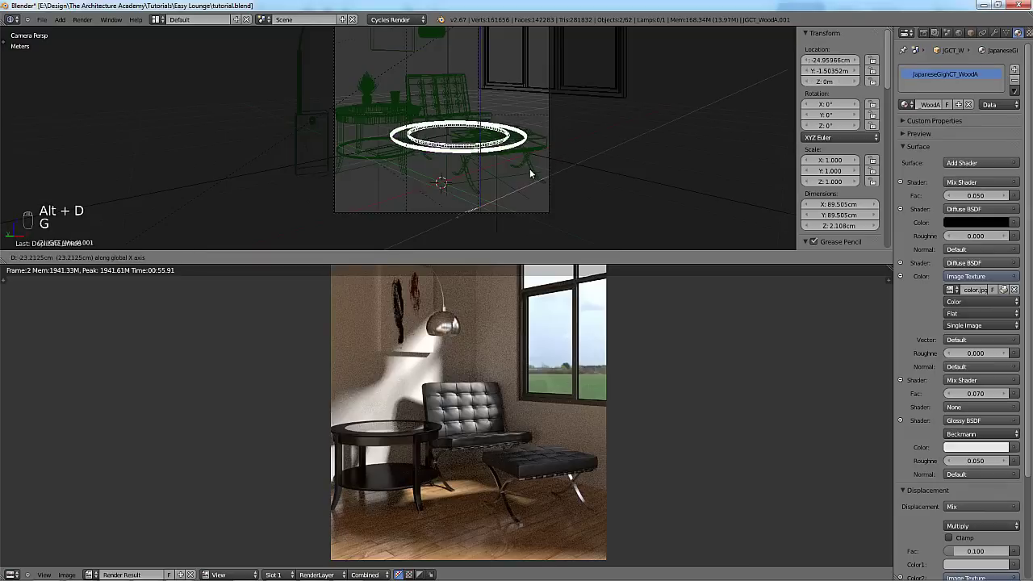
{"action": "left_click", "coordinate": [483, 181]}
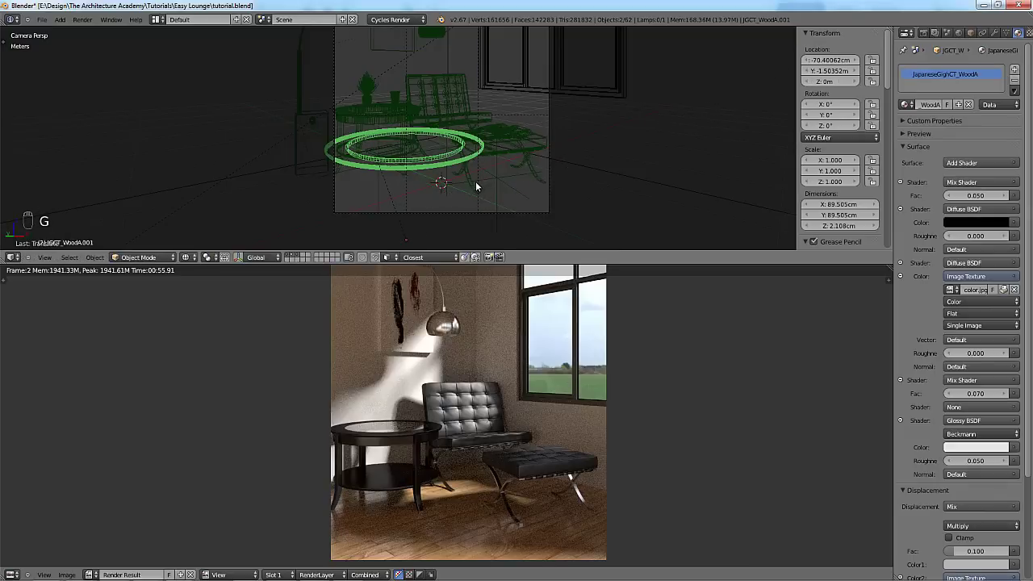
Clear the duplicates' parent while keeping their transformation, and move them into the foreground at about X -1.29 m, Y -1.23 m.
{"action": "key", "text": "alt+p"}
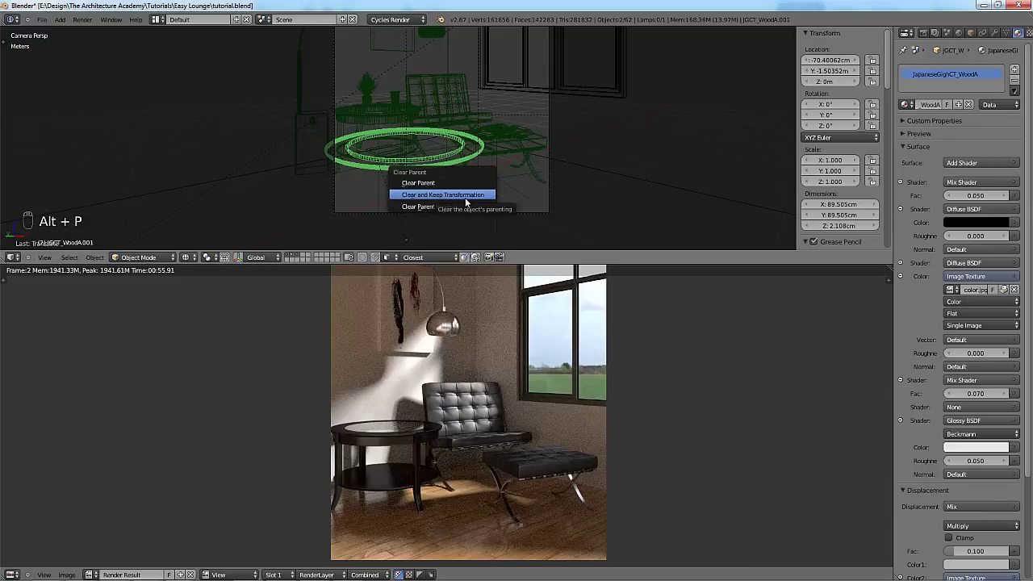
{"action": "left_click", "coordinate": [466, 201]}
{"action": "key", "text": "g"}
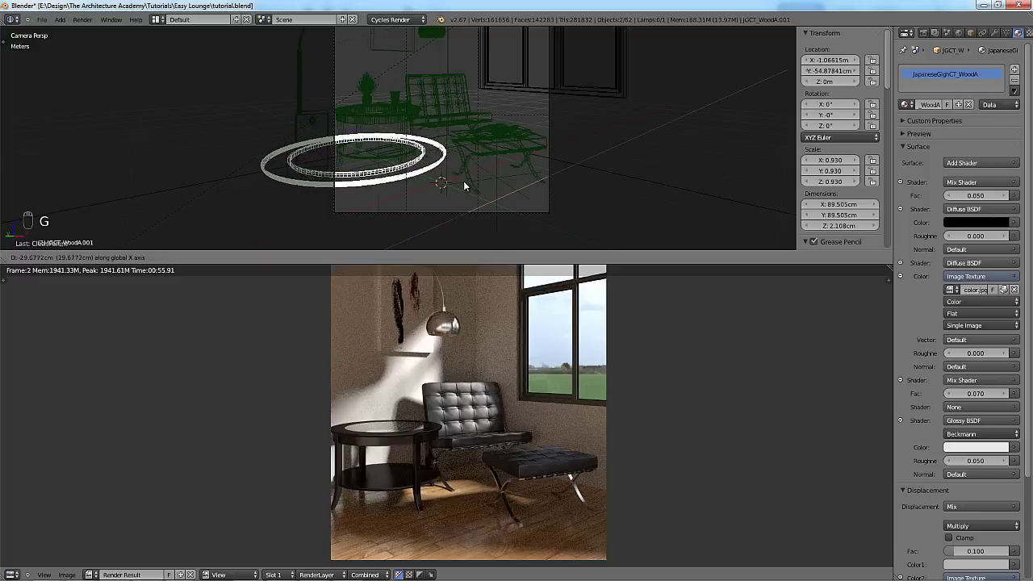
{"action": "right_click", "coordinate": [456, 173]}
{"action": "key", "text": "g"}
{"action": "left_click", "coordinate": [581, 194]}
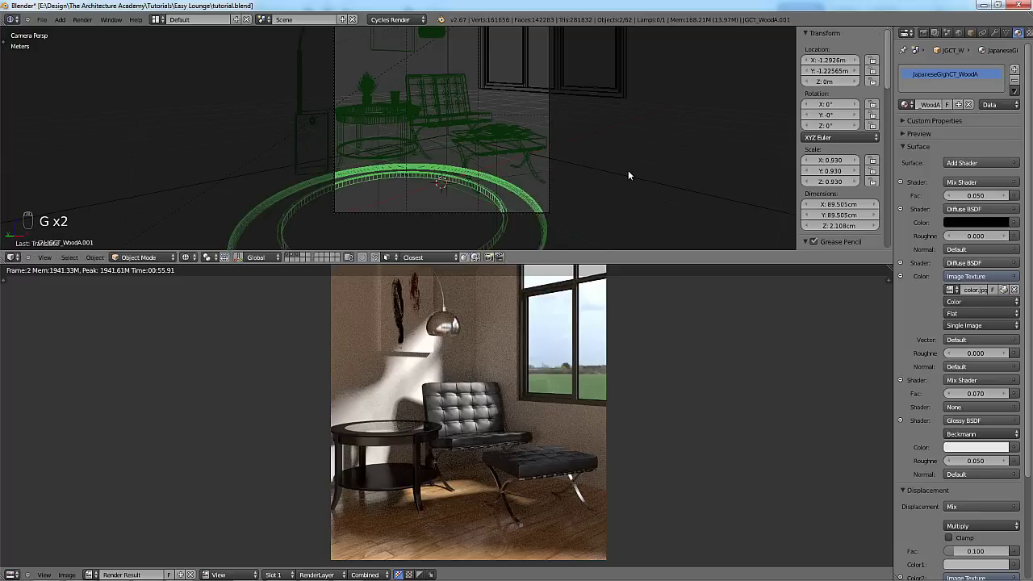
Move the duplicated tabletop and glass to about X -1.68 m, Y -1.40 m, Z 8.8 cm in the camera's foreground.
{"action": "key", "text": "g"}
{"action": "key", "text": "g"}
{"action": "left_click", "coordinate": [525, 191]}
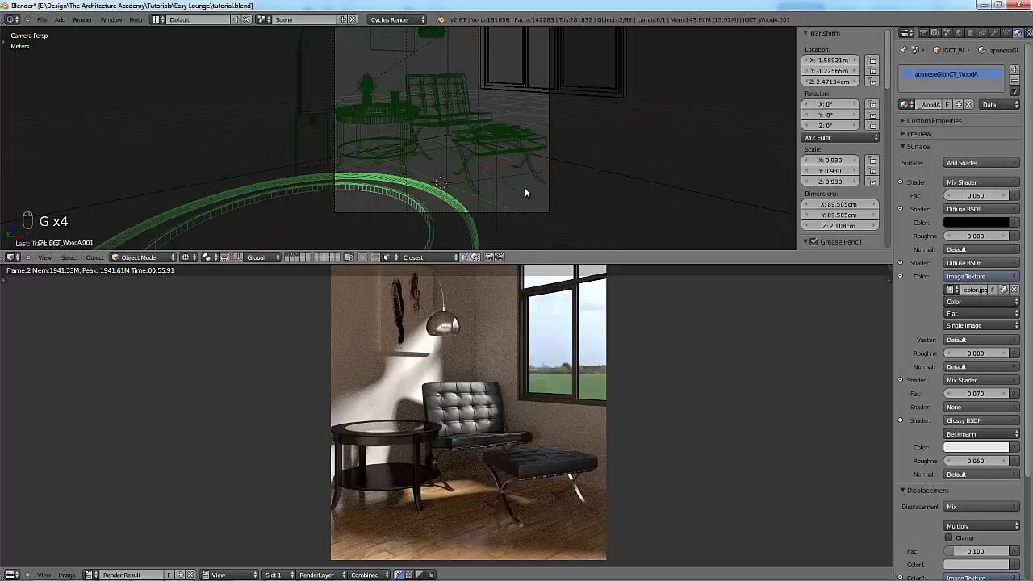
{"action": "key", "text": "g"}
{"action": "left_click", "coordinate": [520, 171]}
{"action": "key", "text": "g"}
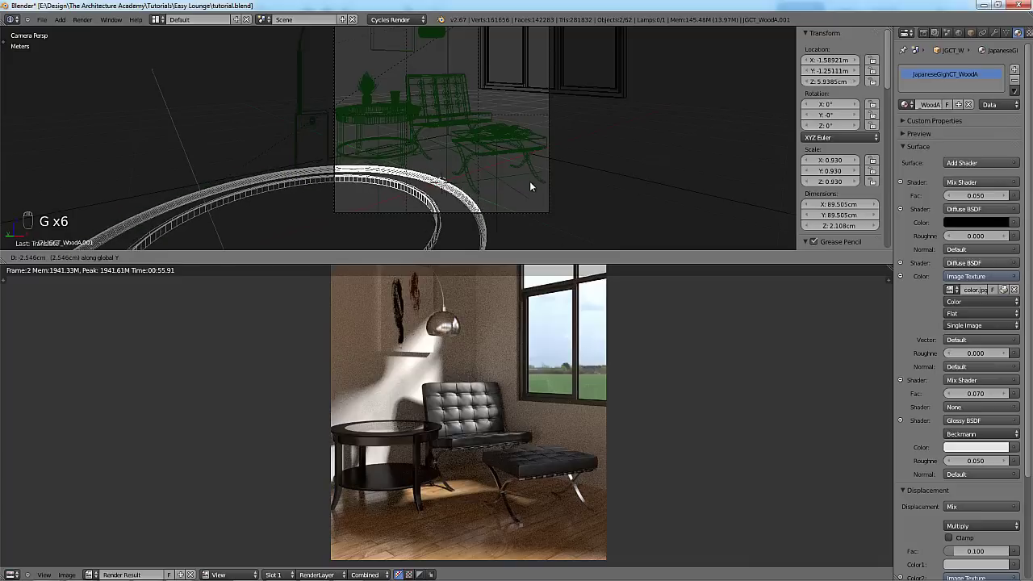
{"action": "left_click", "coordinate": [569, 203]}
{"action": "key", "text": "g"}
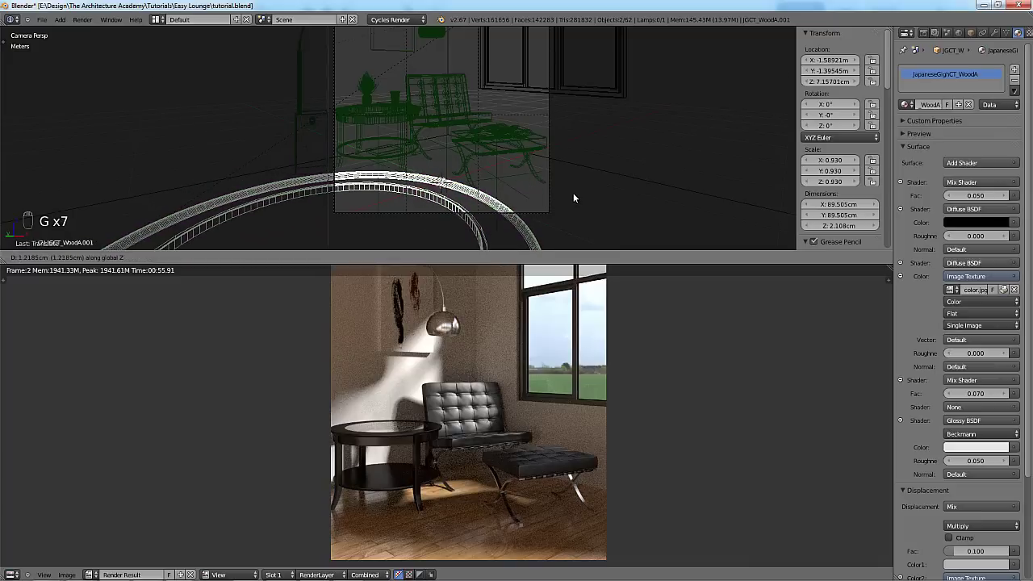
{"action": "left_click", "coordinate": [570, 192]}
{"action": "key", "text": "g"}
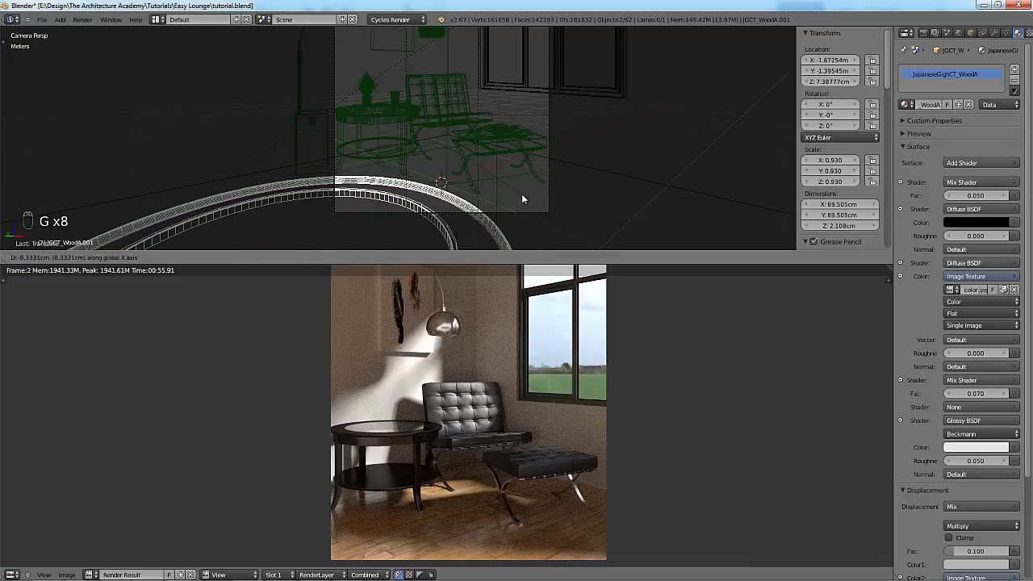
{"action": "left_click", "coordinate": [518, 186]}
Show the camera view in solid shading, deselect the tabletop and enlarge the 3D view to check the composition.
{"action": "key", "text": "z"}
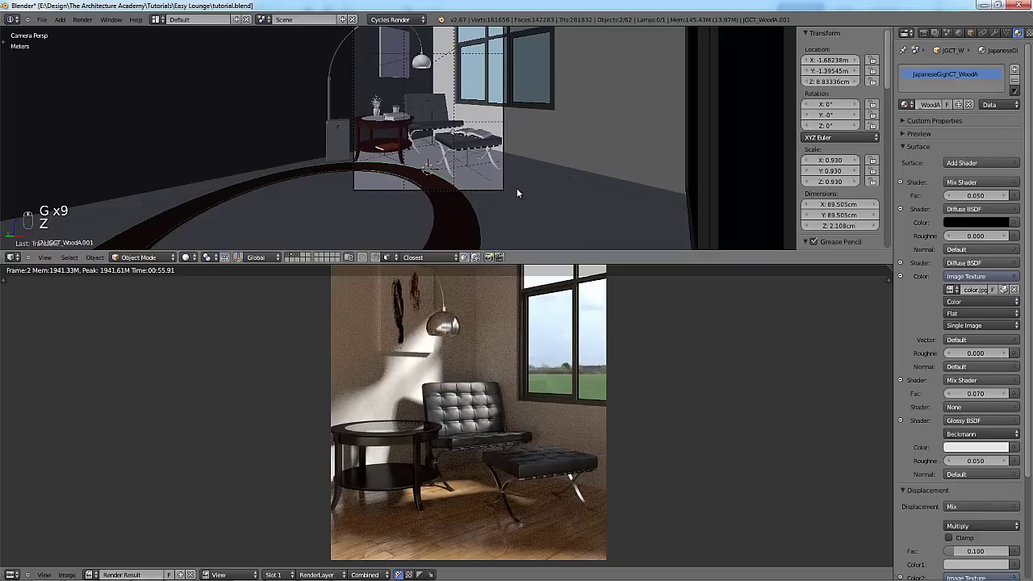
{"action": "key", "text": "a"}
{"action": "scroll", "coordinate": [451, 169], "scroll_direction": "up", "scroll_amount": 2}
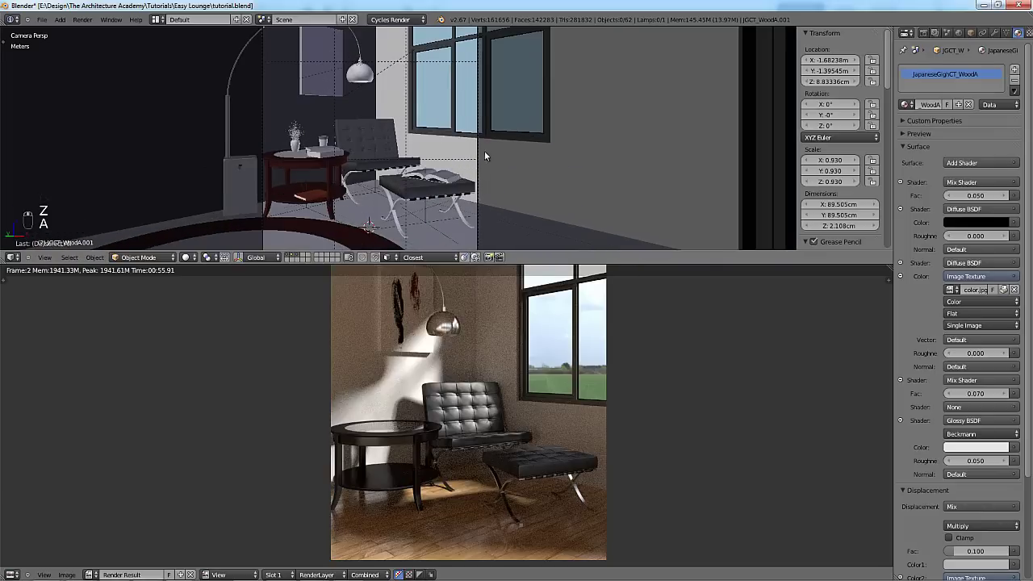
{"action": "scroll", "coordinate": [485, 152], "scroll_direction": "left", "scroll_amount": 1, "text": "ctrl"}
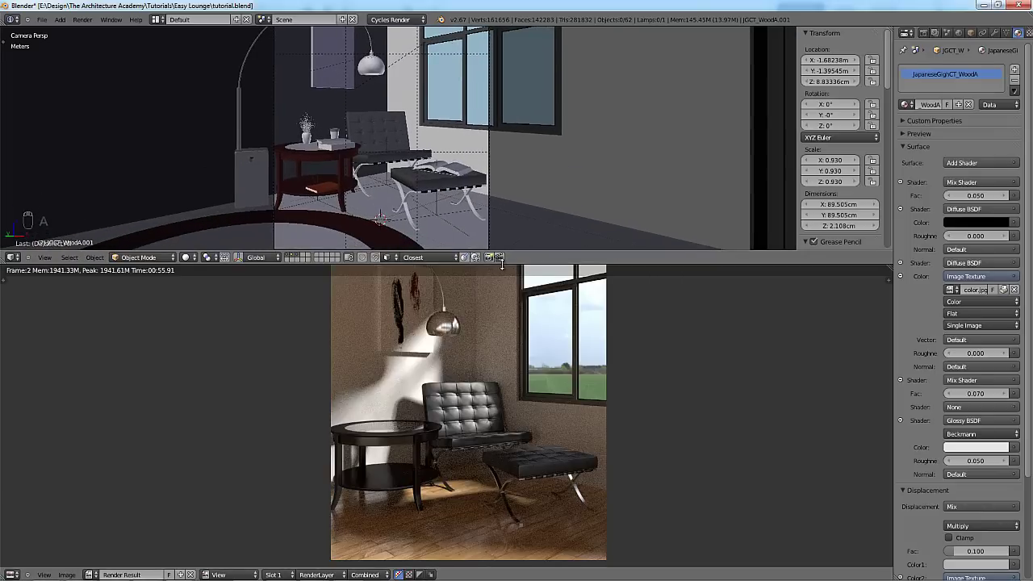
{"action": "left_click_drag", "start_coordinate": [502, 264], "coordinate": [502, 297]}
{"action": "scroll", "coordinate": [476, 202], "scroll_direction": "up", "scroll_amount": 2}
{"action": "right_click", "coordinate": [436, 190]}
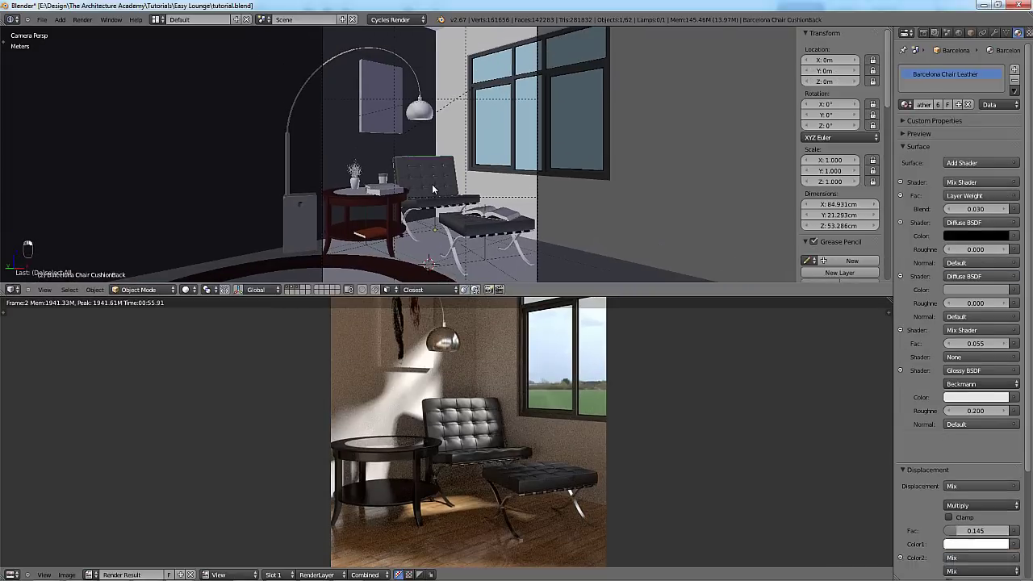
{"action": "scroll", "coordinate": [404, 153], "scroll_direction": "up", "scroll_amount": 3}
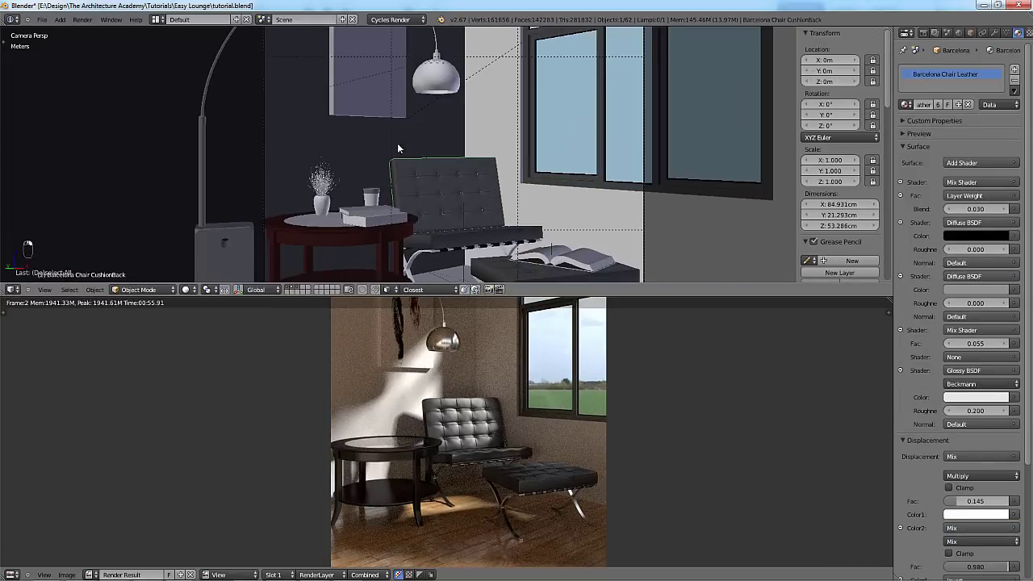
{"action": "middle_click_drag", "start_coordinate": [397, 142], "coordinate": [613, 145]}
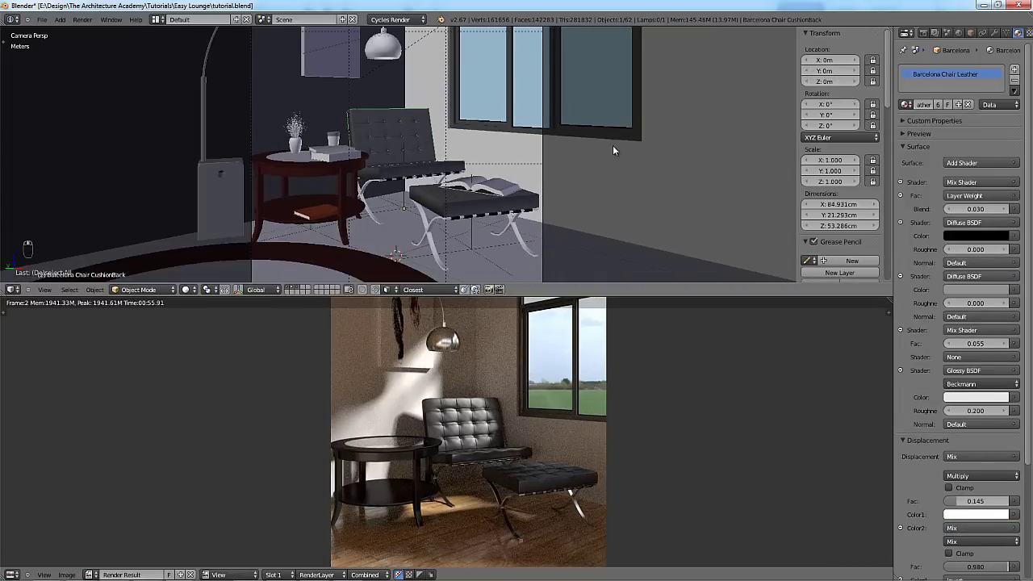
Select the camera in the wireframe scene and turn on the display of its limits.
{"action": "right_click", "coordinate": [546, 136]}
{"action": "scroll", "coordinate": [545, 135], "scroll_direction": "down", "scroll_amount": 3}
{"action": "key", "text": "z"}
{"action": "middle_click_drag", "start_coordinate": [546, 136], "coordinate": [368, 193]}
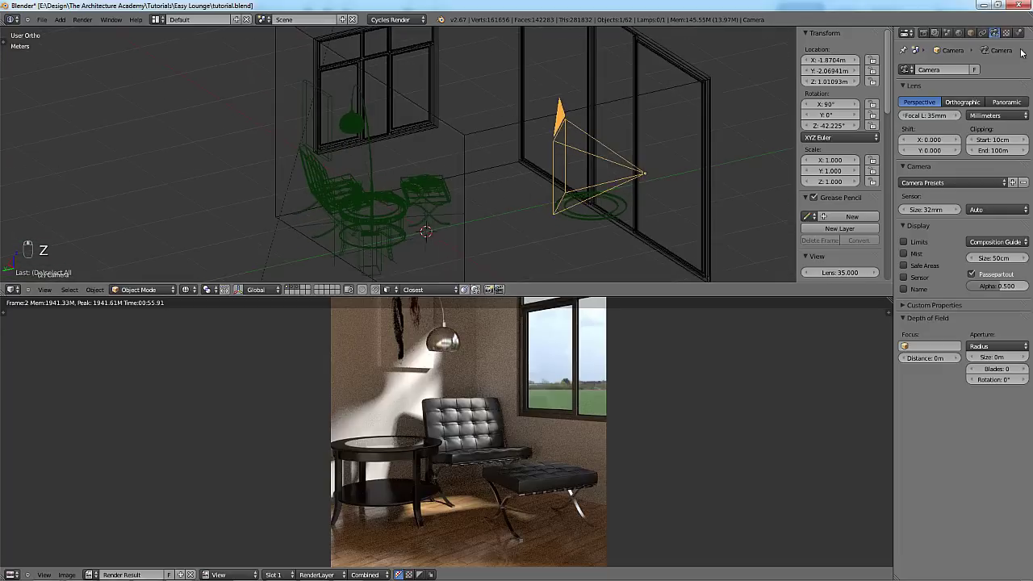
{"action": "left_click", "coordinate": [920, 242]}
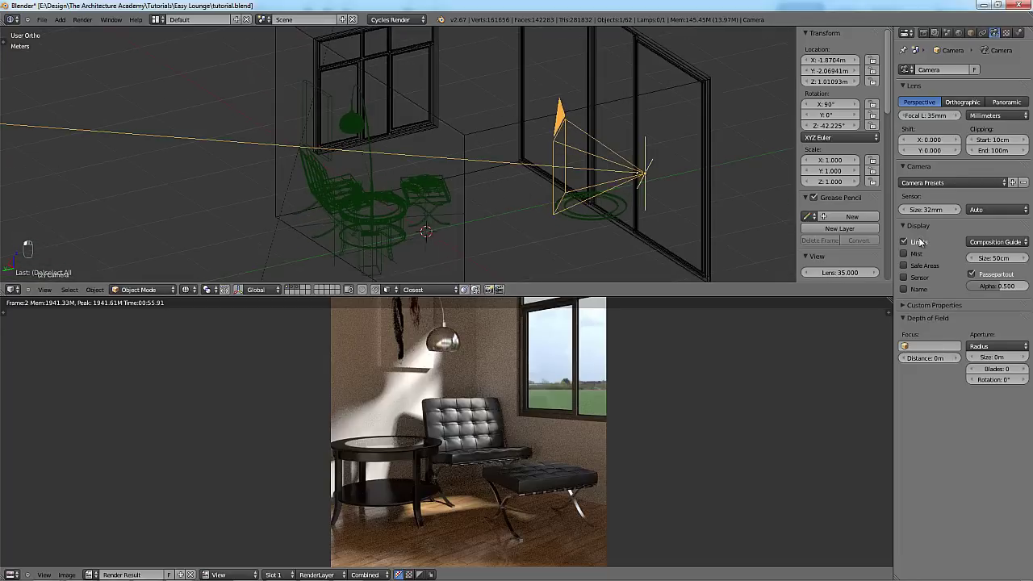
Set the camera's depth of field distance to 4.1 m, around the chair and side table.
{"action": "middle_click_drag", "start_coordinate": [549, 234], "coordinate": [495, 235]}
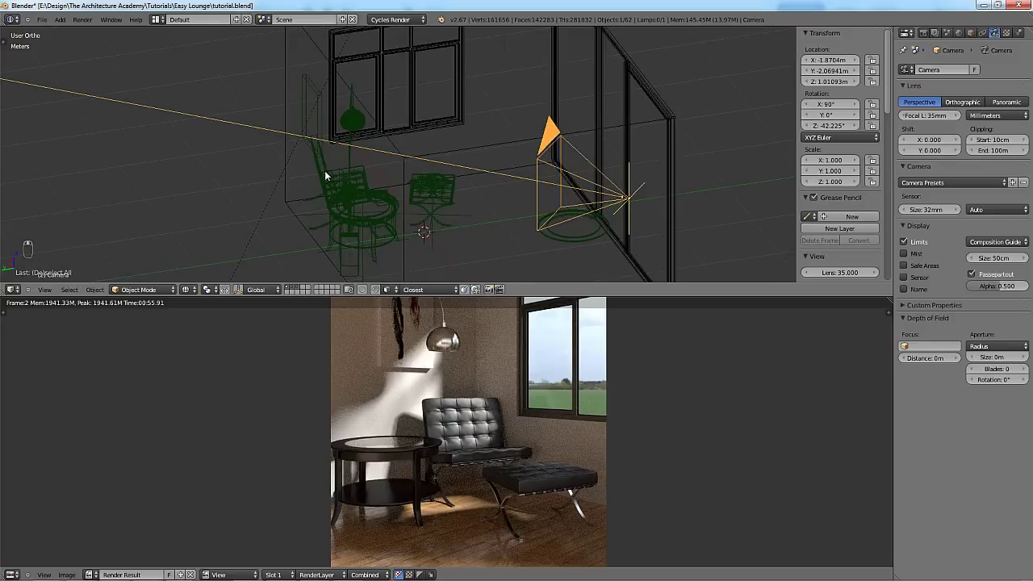
{"action": "left_click_drag", "start_coordinate": [924, 358], "coordinate": [943, 356]}
{"action": "middle_click_drag", "start_coordinate": [549, 211], "coordinate": [572, 215]}
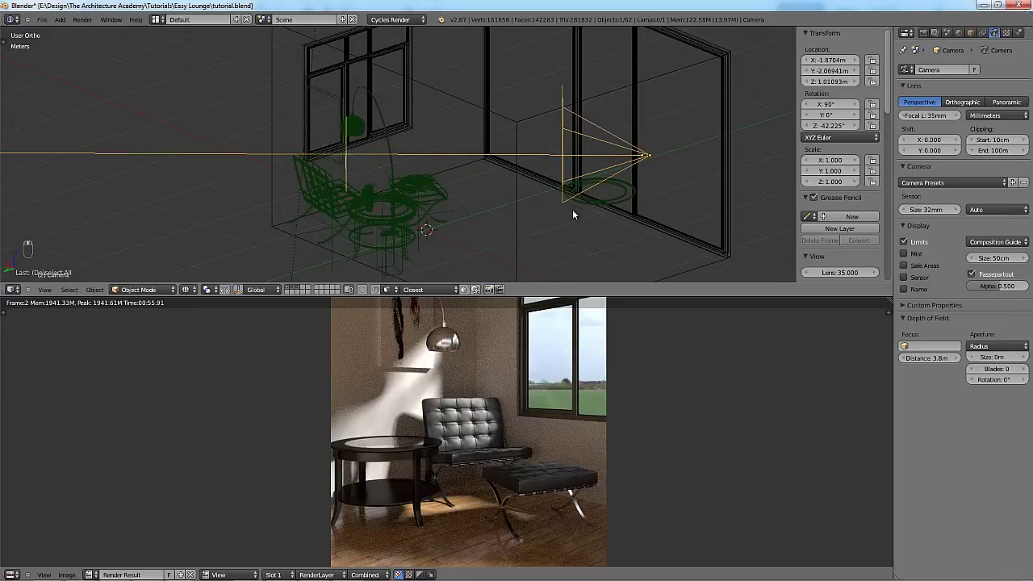
{"action": "left_click_drag", "start_coordinate": [932, 357], "coordinate": [932, 356]}
Return to the solid-shaded camera view and save the scene over the existing tutorial.blend file.
{"action": "key", "text": "KP_0"}
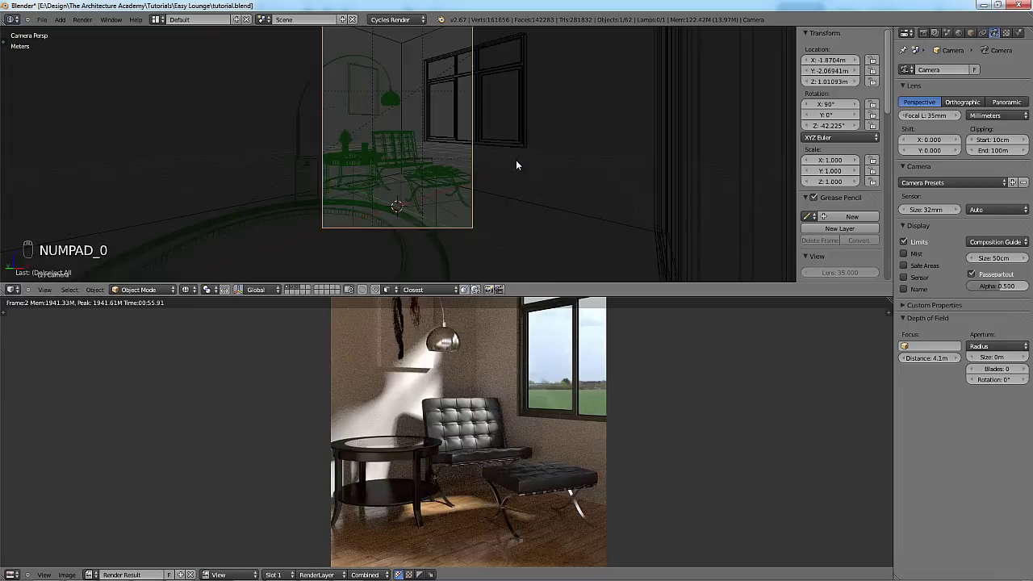
{"action": "key", "text": "z"}
{"action": "scroll", "coordinate": [498, 157], "scroll_direction": "up", "scroll_amount": 3}
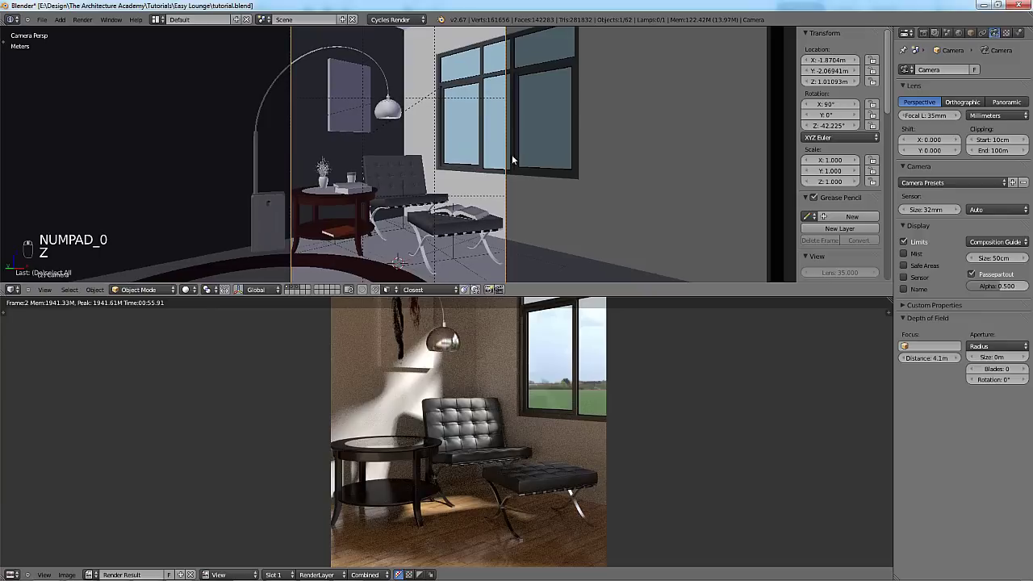
{"action": "key", "text": "ctrl+s"}
{"action": "left_click", "coordinate": [324, 210]}
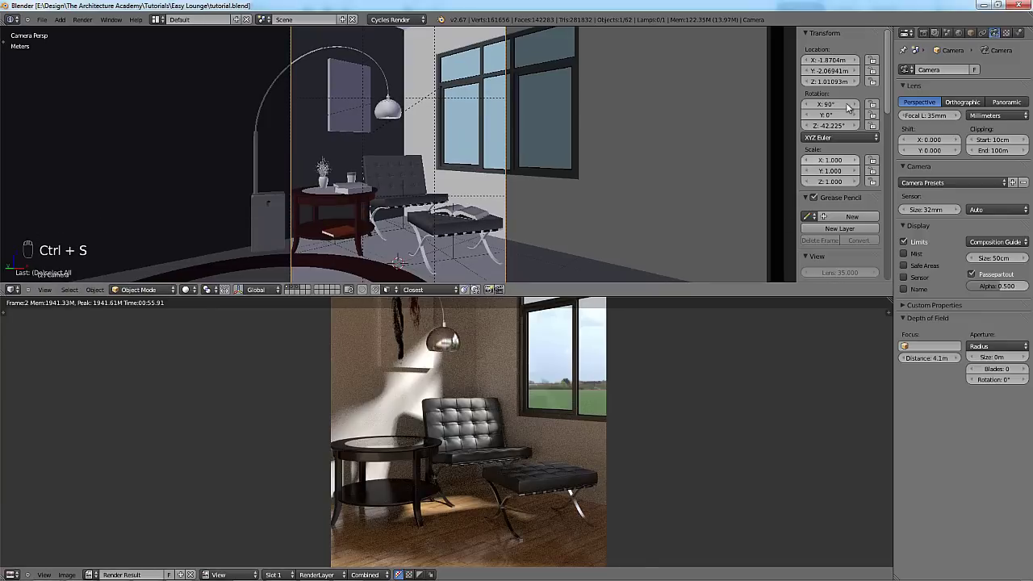
Render the scene as a still image and enlarge the render result area to view the whole picture.
{"action": "left_click", "coordinate": [923, 32]}
{"action": "left_click", "coordinate": [924, 82]}
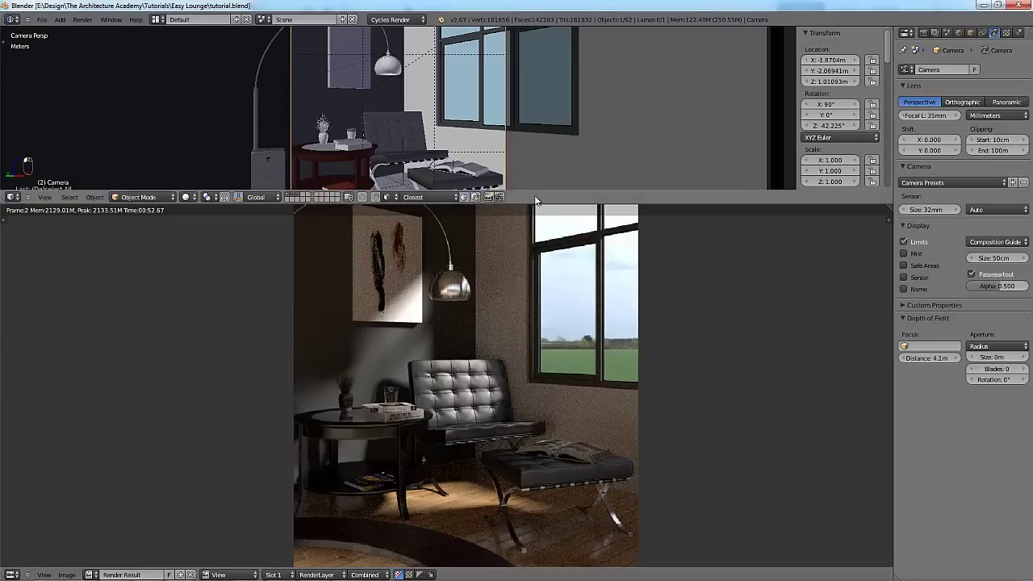
{"action": "left_click_drag", "start_coordinate": [537, 200], "coordinate": [563, 118]}
{"action": "scroll", "coordinate": [487, 267], "scroll_direction": "down", "scroll_amount": 1}
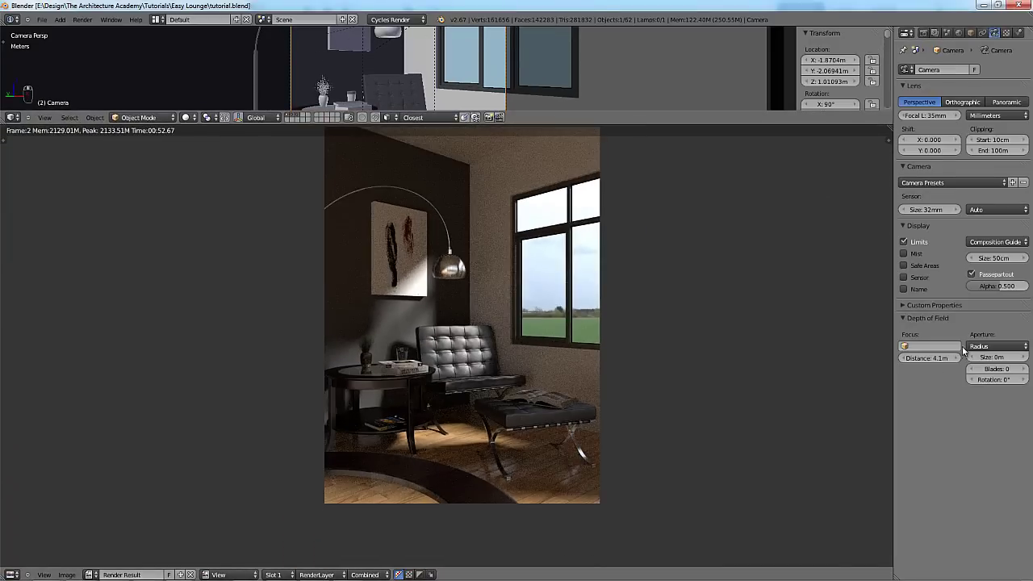
Change the camera's depth of field aperture type from Radius to F/stop.
{"action": "left_click", "coordinate": [996, 346]}
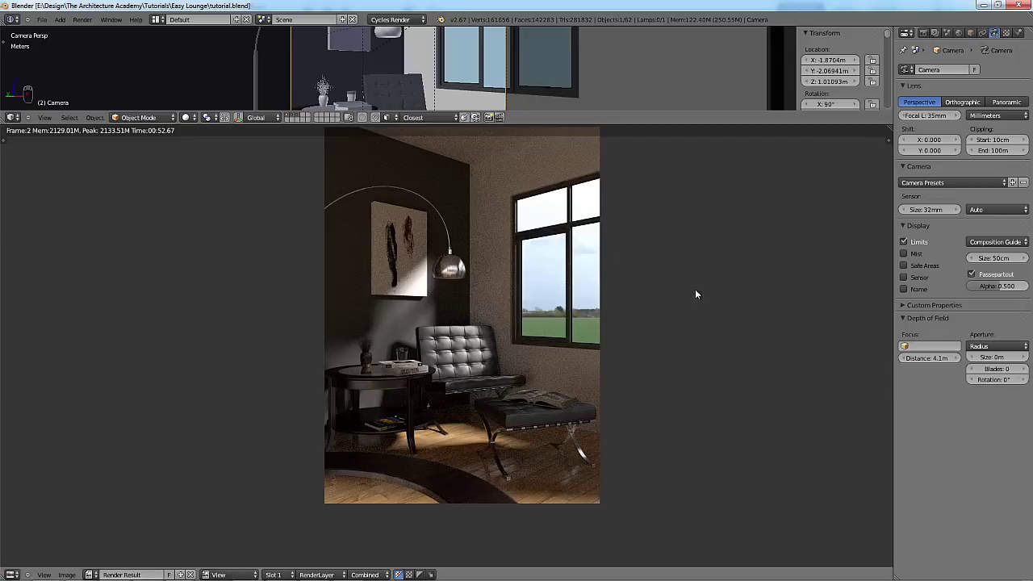
{"action": "left_click", "coordinate": [992, 346]}
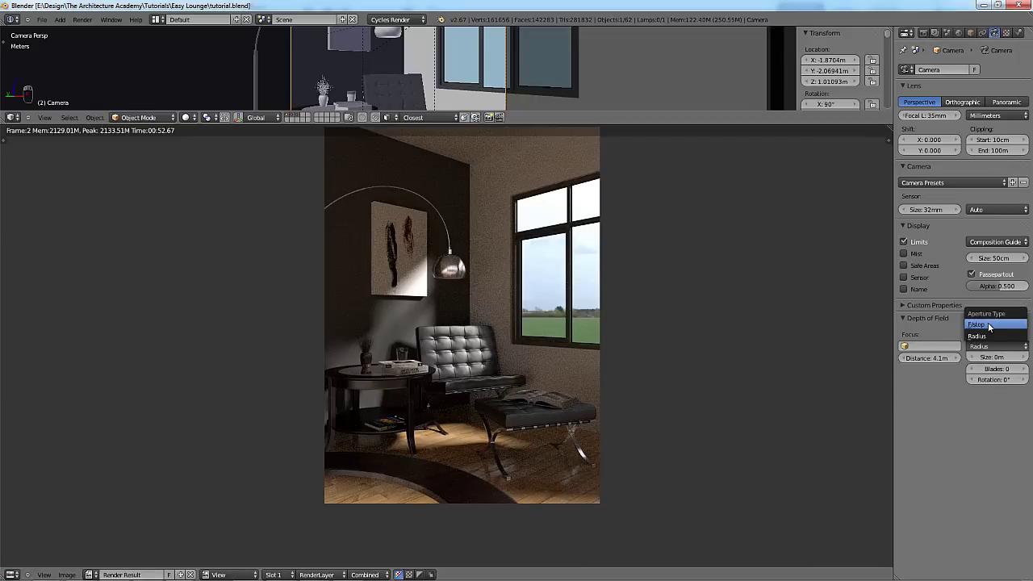
{"action": "left_click", "coordinate": [989, 325]}
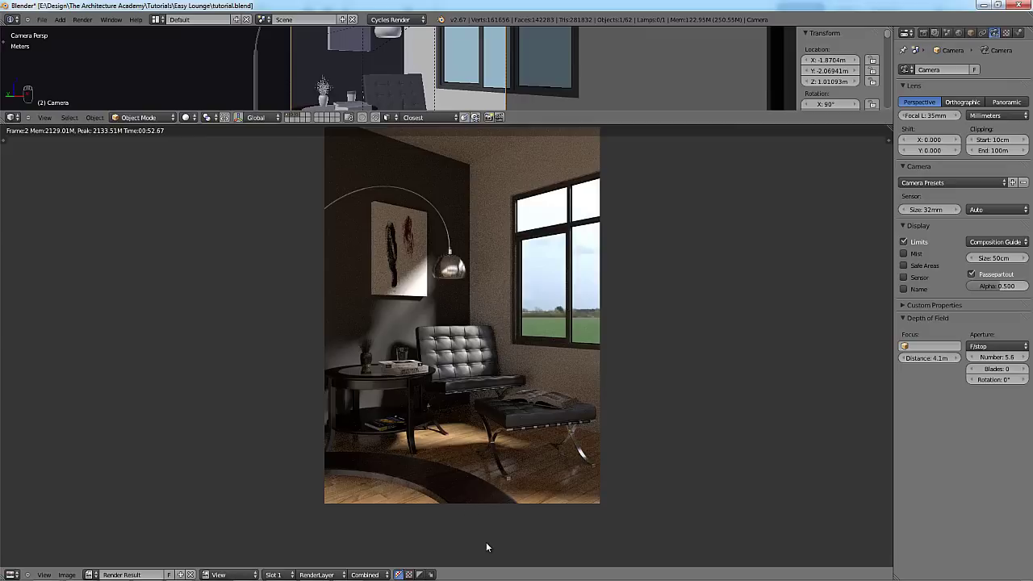
Enlarge the 3D view and snap the 3D cursor to the room mesh's vertex at the window opening's upper corner.
{"action": "middle_click_drag", "start_coordinate": [536, 392], "coordinate": [532, 428]}
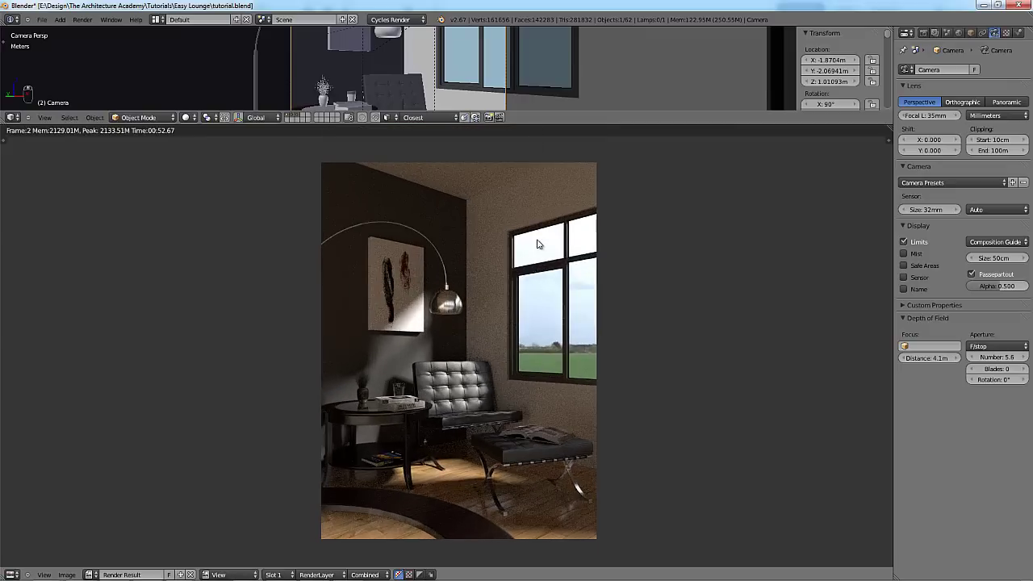
{"action": "scroll", "coordinate": [524, 267], "scroll_direction": "up", "scroll_amount": 1}
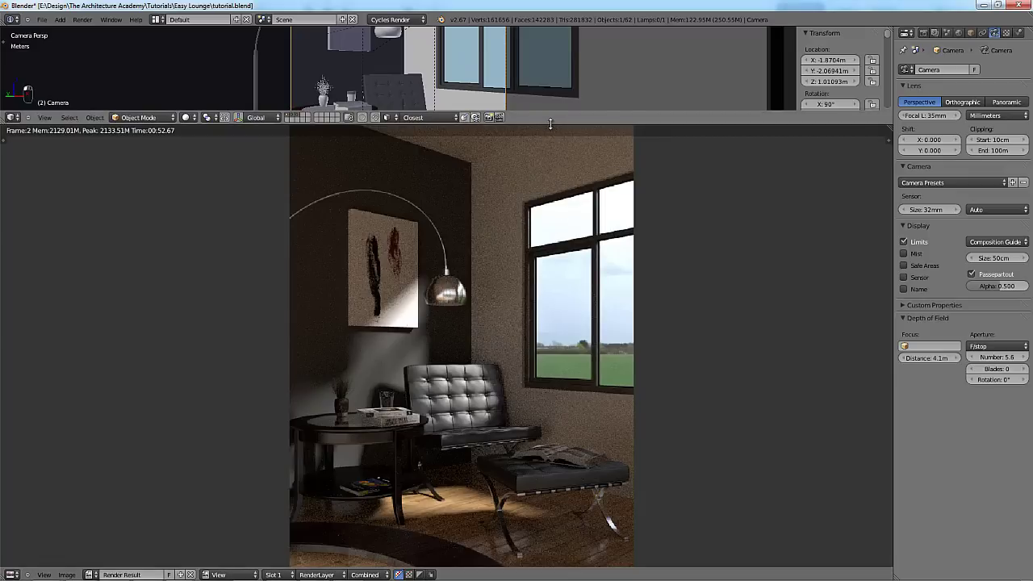
{"action": "left_click_drag", "start_coordinate": [552, 123], "coordinate": [556, 154]}
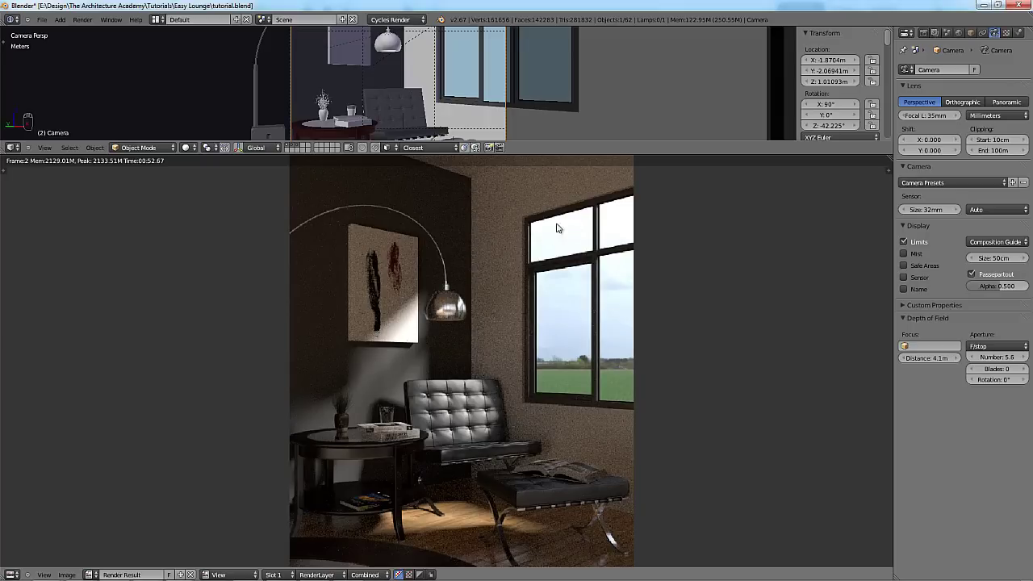
{"action": "left_click_drag", "start_coordinate": [550, 152], "coordinate": [550, 280]}
{"action": "scroll", "coordinate": [482, 157], "scroll_direction": "up", "scroll_amount": 3}
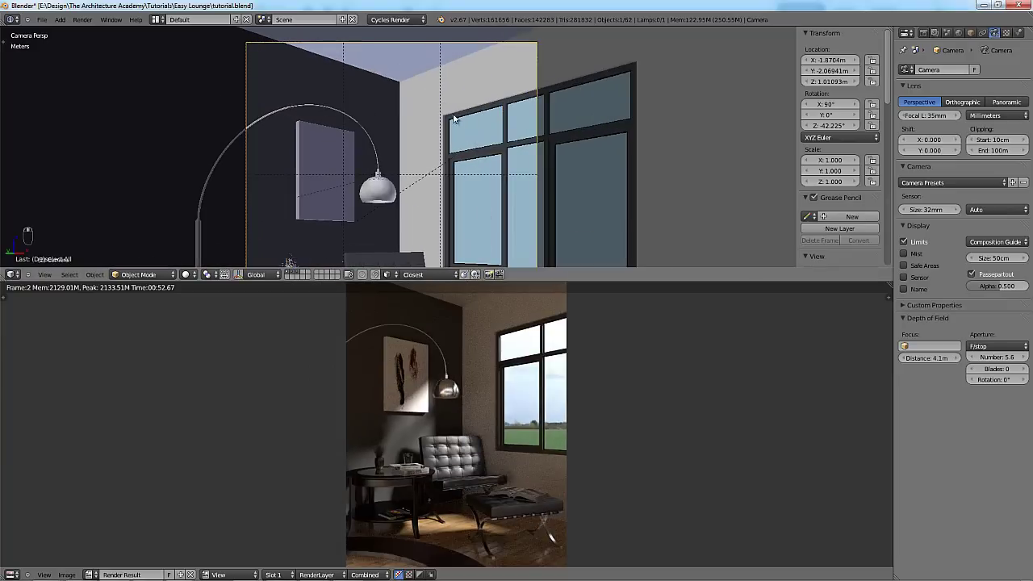
{"action": "right_click", "coordinate": [462, 115]}
{"action": "key", "text": "z"}
{"action": "key", "text": "Tab"}
{"action": "right_click", "coordinate": [454, 113]}
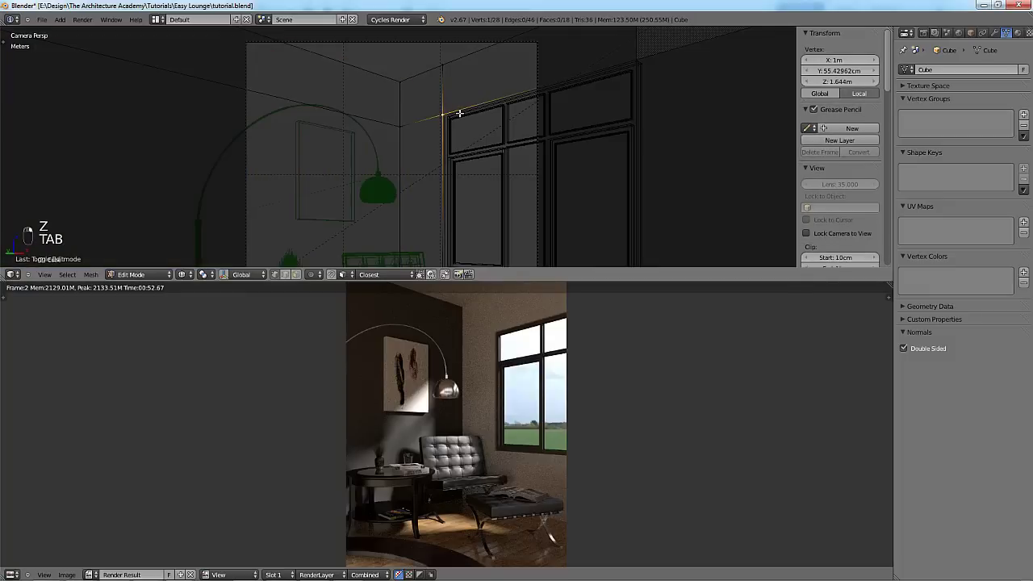
{"action": "key", "text": "shift+s"}
{"action": "key", "text": "z"}
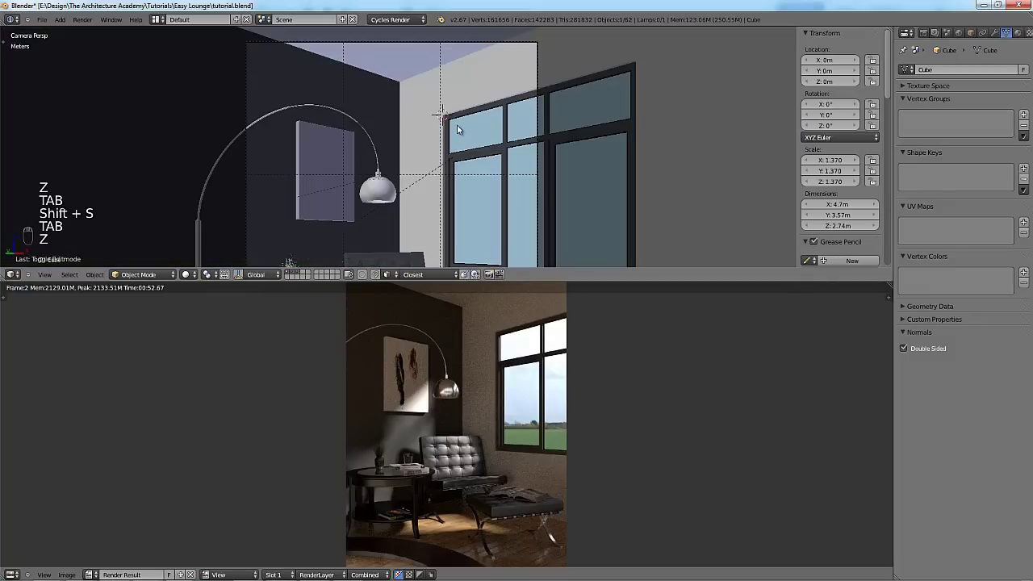
Add a mesh cylinder at the 3D cursor by the window's upper corner.
{"action": "key", "text": "shift+a"}
{"action": "mouse_move", "coordinate": [450, 32]}
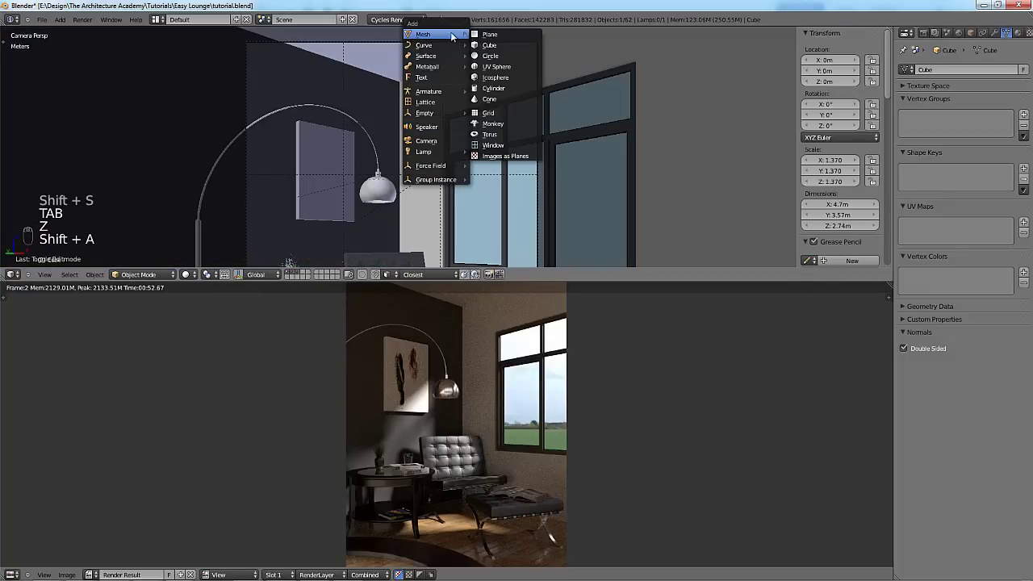
{"action": "left_click", "coordinate": [496, 89]}
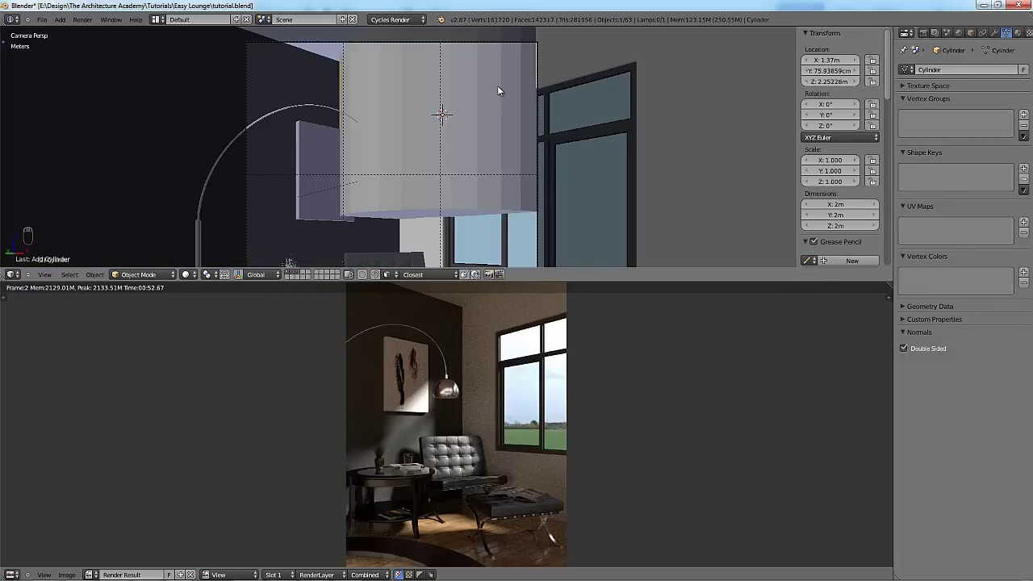
Maximize the 3D view and display the scene in wireframe from the left in orthographic projection.
{"action": "key", "text": "ctrl+Up"}
{"action": "key", "text": "KP_1"}
{"action": "key", "text": "KP_5"}
{"action": "key", "text": "z"}
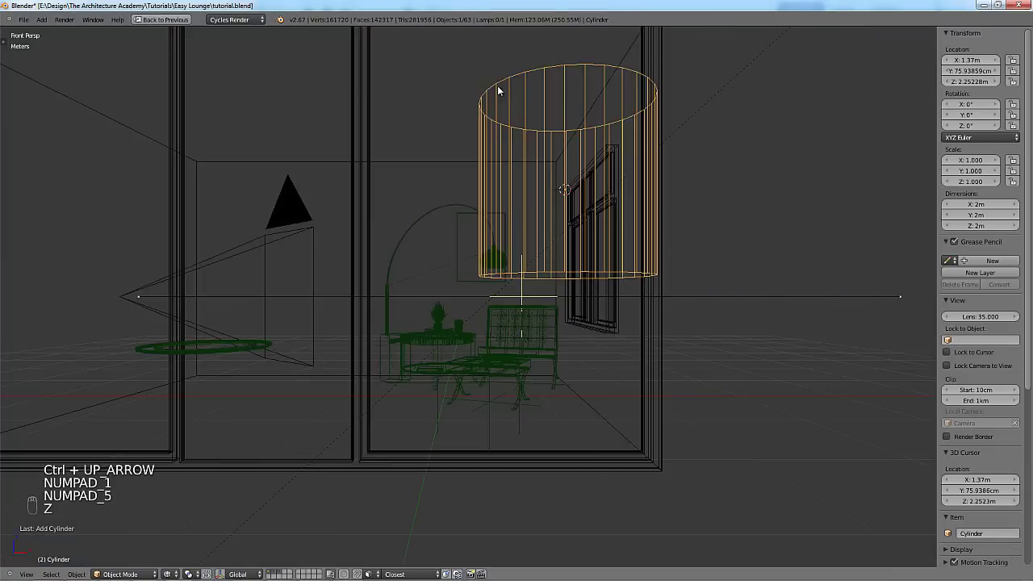
{"action": "scroll", "coordinate": [523, 131], "scroll_direction": "down", "scroll_amount": 5}
{"action": "key", "text": "ctrl+KP_3"}
{"action": "key", "text": "KP_5"}
{"action": "scroll", "coordinate": [508, 176], "scroll_direction": "up", "scroll_amount": 5}
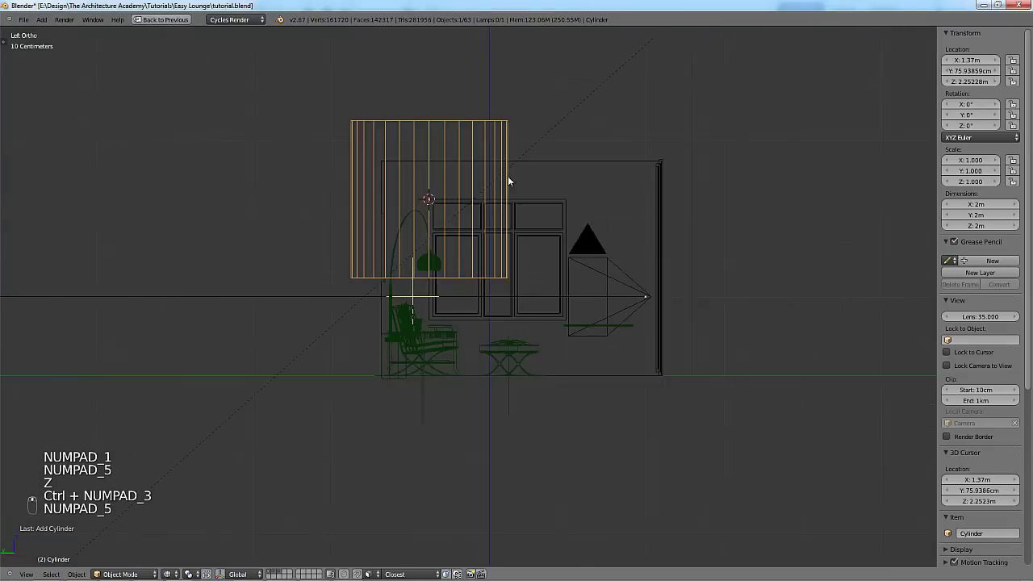
{"action": "scroll", "coordinate": [493, 208], "scroll_direction": "up", "scroll_amount": 3}
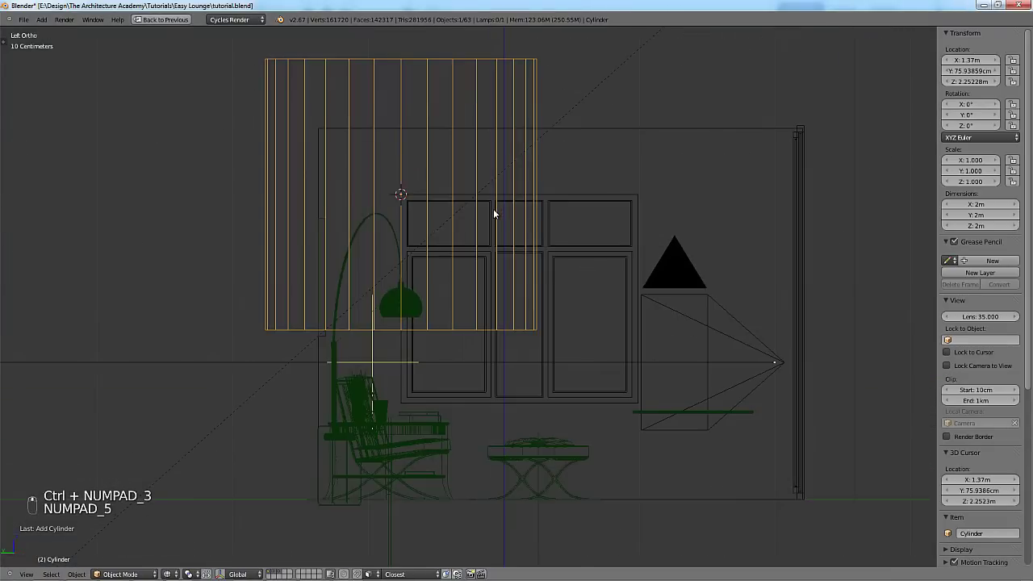
Set the new cylinder's vertex count to 16.
{"action": "key", "text": "t"}
{"action": "left_click", "coordinate": [81, 280]}
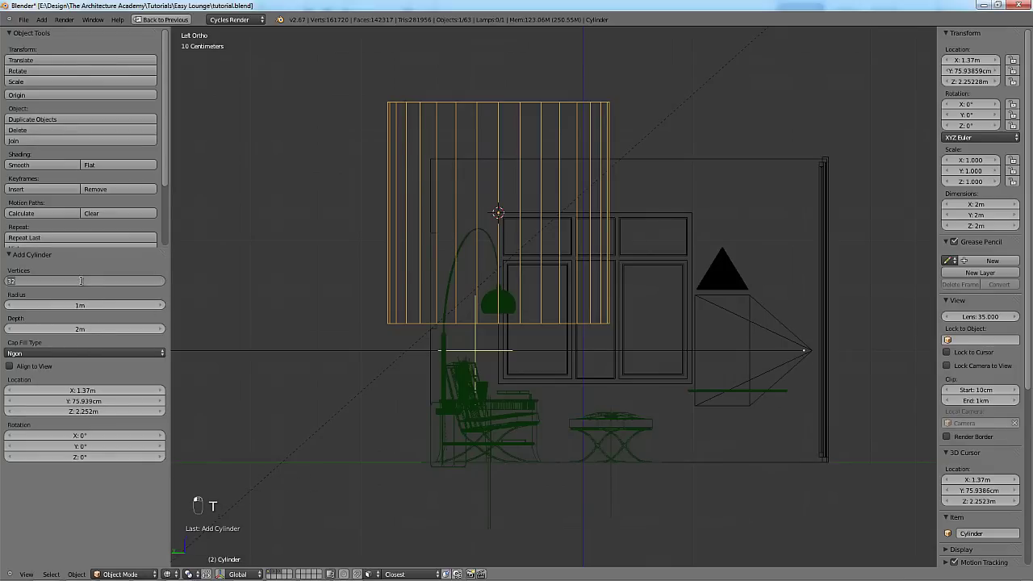
{"action": "type", "text": "16"}
{"action": "key", "text": "Return"}
{"action": "key", "text": "t"}
Rotate the cylinder by -90° about the X axis with increment snapping so it lies horizontally along the window wall.
{"action": "key", "text": "r"}
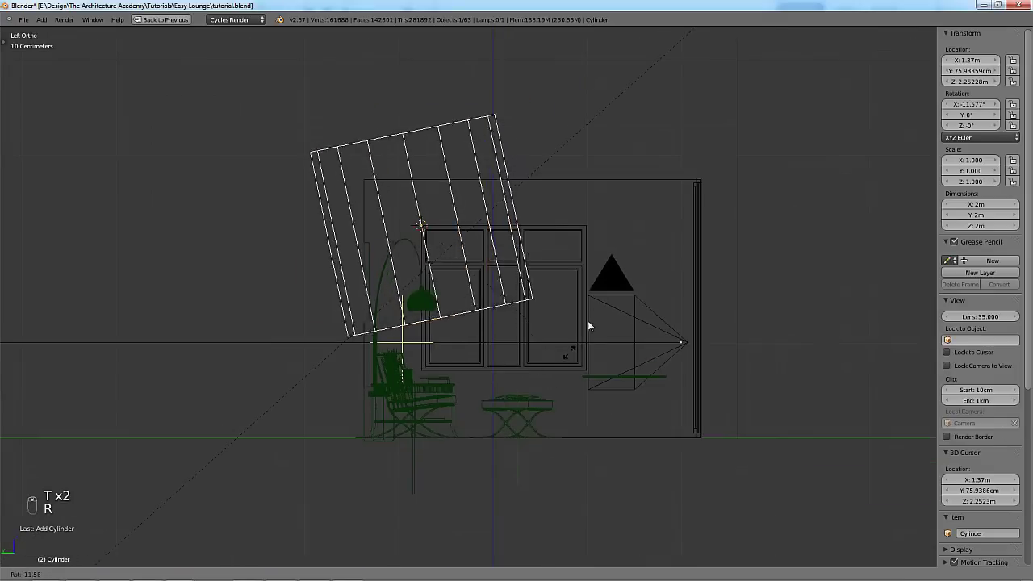
{"action": "right_click", "coordinate": [522, 132]}
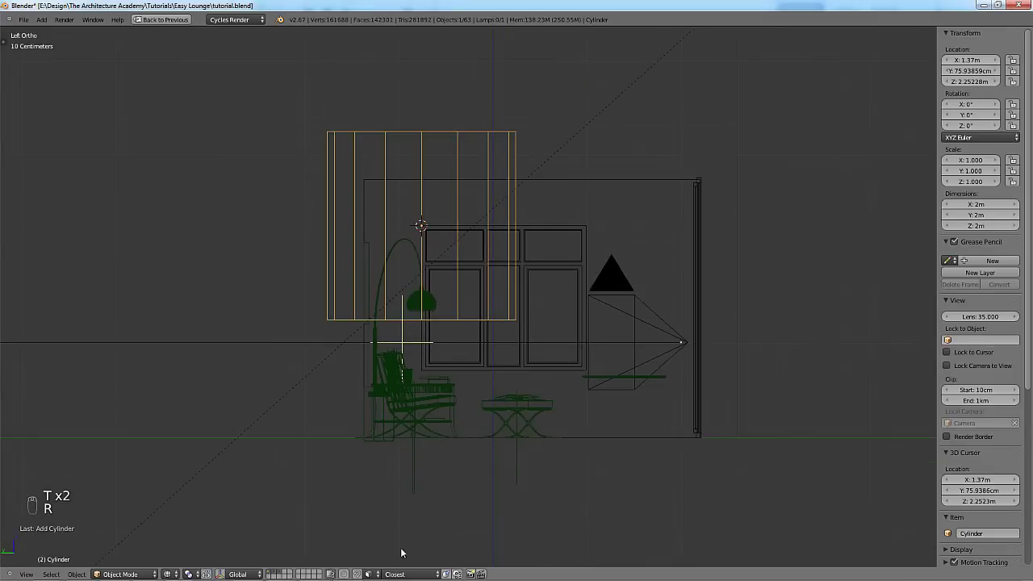
{"action": "left_click", "coordinate": [400, 573]}
{"action": "key", "text": "r"}
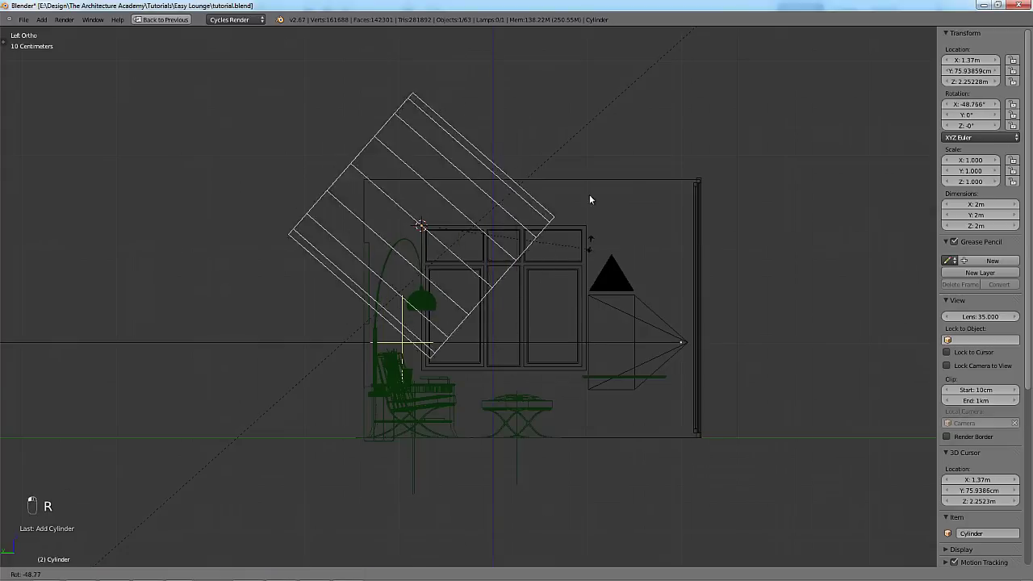
{"action": "left_click", "coordinate": [552, 134]}
Scale the cylinder down to about 5.6 cm and move it along Y to above the window's middle pane.
{"action": "key", "text": "s"}
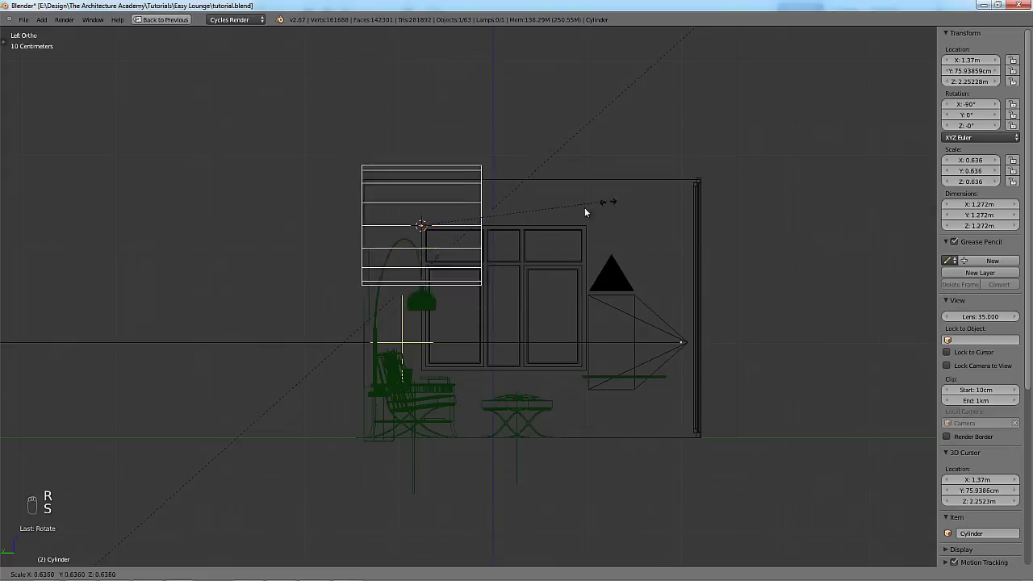
{"action": "left_click", "coordinate": [452, 222]}
{"action": "key", "text": "s"}
{"action": "scroll", "coordinate": [452, 226], "scroll_direction": "up", "scroll_amount": 5}
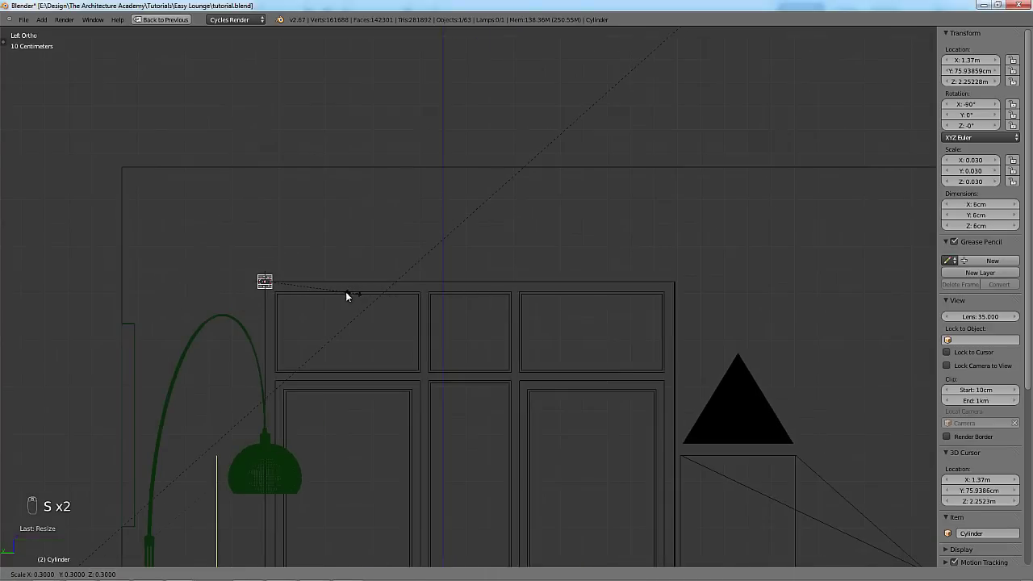
{"action": "left_click", "coordinate": [326, 297]}
{"action": "key", "text": "s"}
{"action": "left_click", "coordinate": [349, 292]}
{"action": "key", "text": "g"}
{"action": "left_click", "coordinate": [545, 294]}
In Edit Mode, select the vertices at the cylinder's camera-side end and move them along Y, leaving the mesh about 2.6 cm long.
{"action": "scroll", "coordinate": [516, 300], "scroll_direction": "up", "scroll_amount": 6}
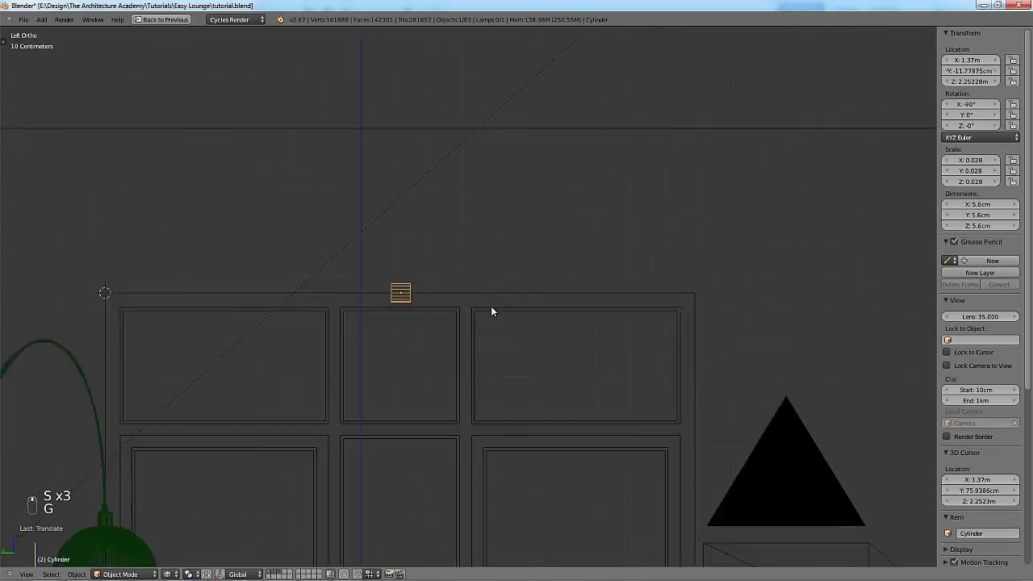
{"action": "key", "text": "Tab"}
{"action": "middle_click_drag", "start_coordinate": [425, 296], "coordinate": [544, 280], "text": "shift"}
{"action": "key", "text": "a"}
{"action": "key", "text": "a"}
{"action": "key", "text": "a"}
{"action": "key", "text": "a"}
{"action": "key", "text": "a"}
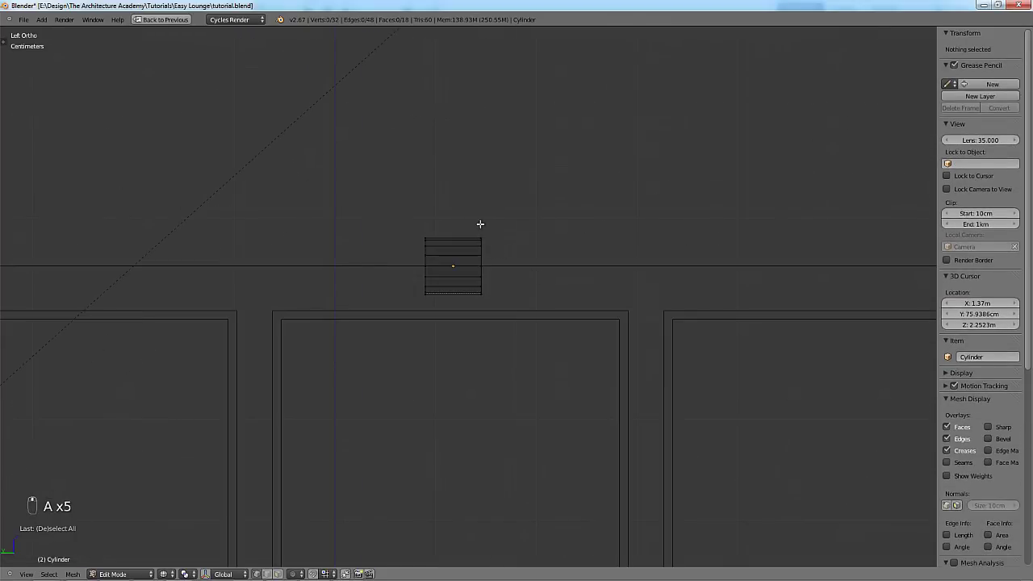
{"action": "left_click", "coordinate": [468, 224]}
{"action": "key", "text": "b"}
{"action": "scroll", "coordinate": [493, 293], "scroll_direction": "up", "scroll_amount": 1}
{"action": "key", "text": "b"}
{"action": "left_click_drag", "start_coordinate": [458, 203], "coordinate": [533, 370]}
{"action": "key", "text": "g"}
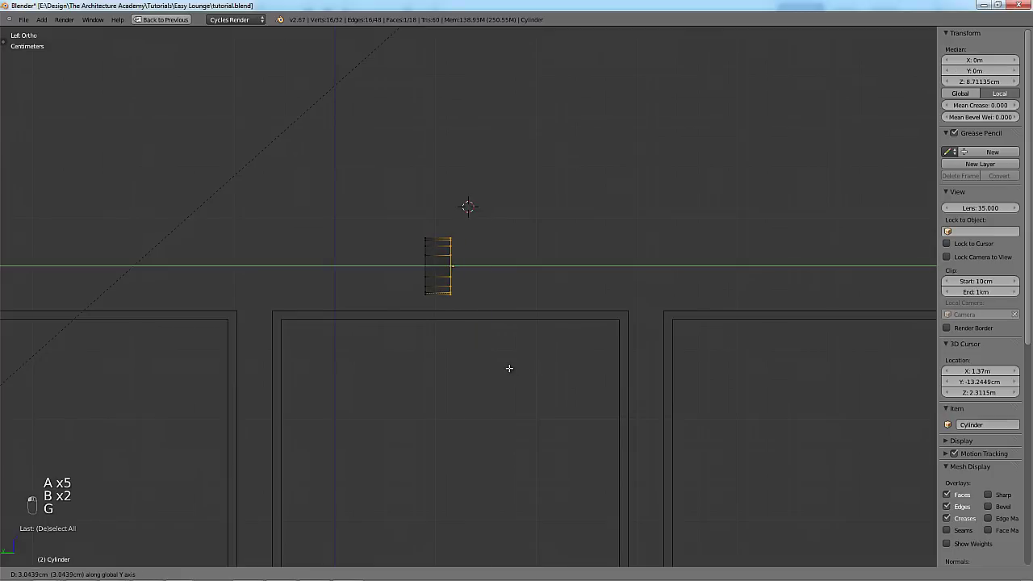
{"action": "left_click", "coordinate": [507, 366]}
Delete the cap face at the moved end of the cylinder and select that open end's edge loop from the left view.
{"action": "middle_click_drag", "start_coordinate": [568, 296], "coordinate": [543, 306]}
{"action": "scroll", "coordinate": [703, 233], "scroll_direction": "down", "scroll_amount": 2}
{"action": "key", "text": "x"}
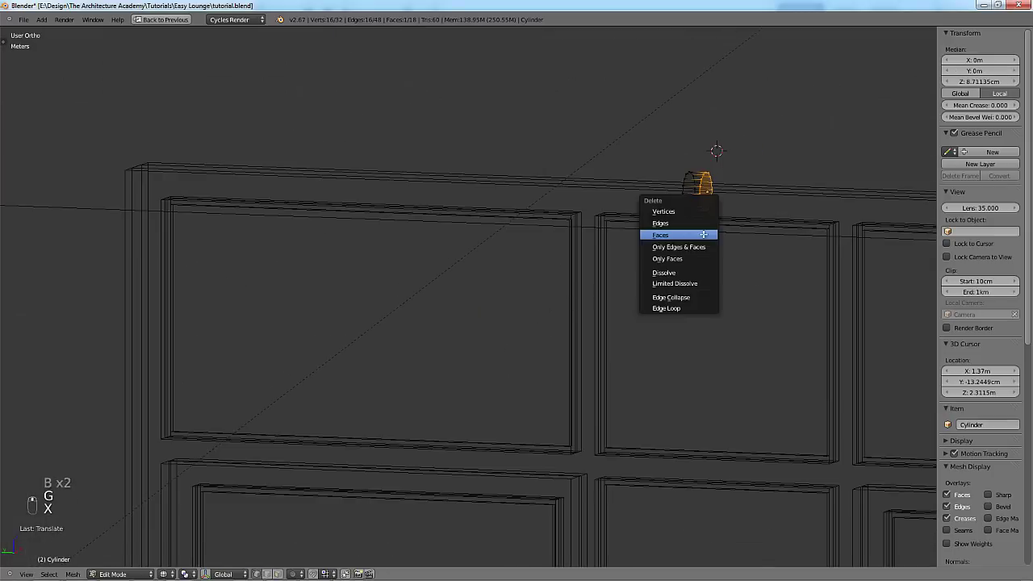
{"action": "left_click", "coordinate": [703, 234]}
{"action": "key", "text": "KP_1"}
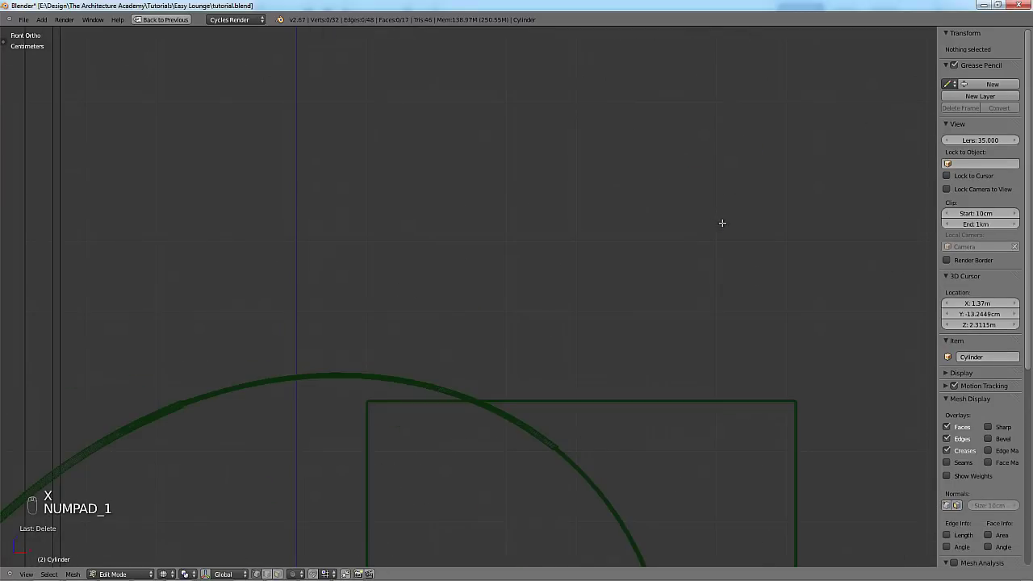
{"action": "key", "text": "ctrl+KP_3"}
{"action": "right_click", "coordinate": [450, 267], "text": "alt"}
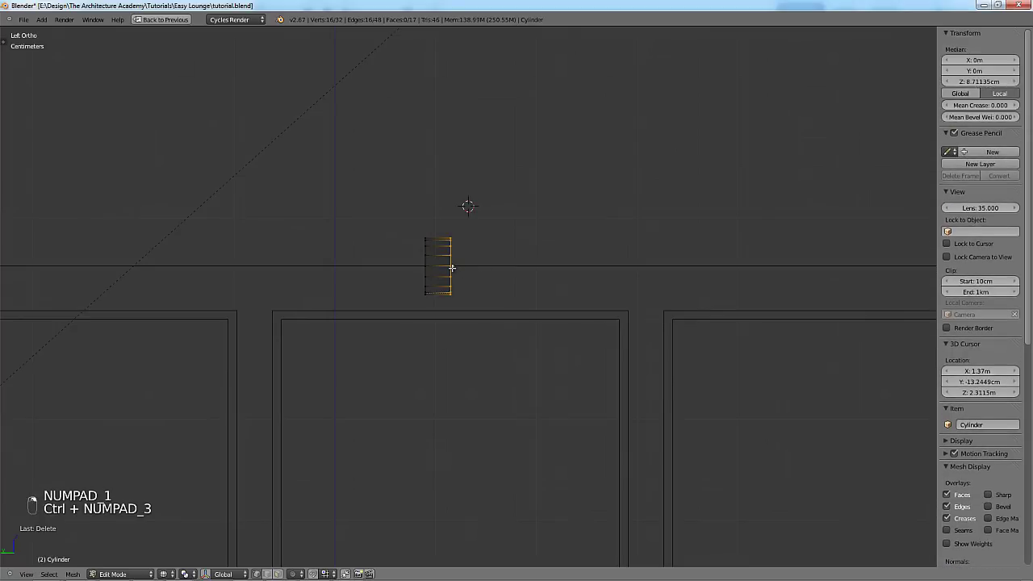
Add a Mirror modifier to the cylinder on the Y axis only and apply the object's rotation.
{"action": "key", "text": "ctrl+Up"}
{"action": "left_click", "coordinate": [994, 33]}
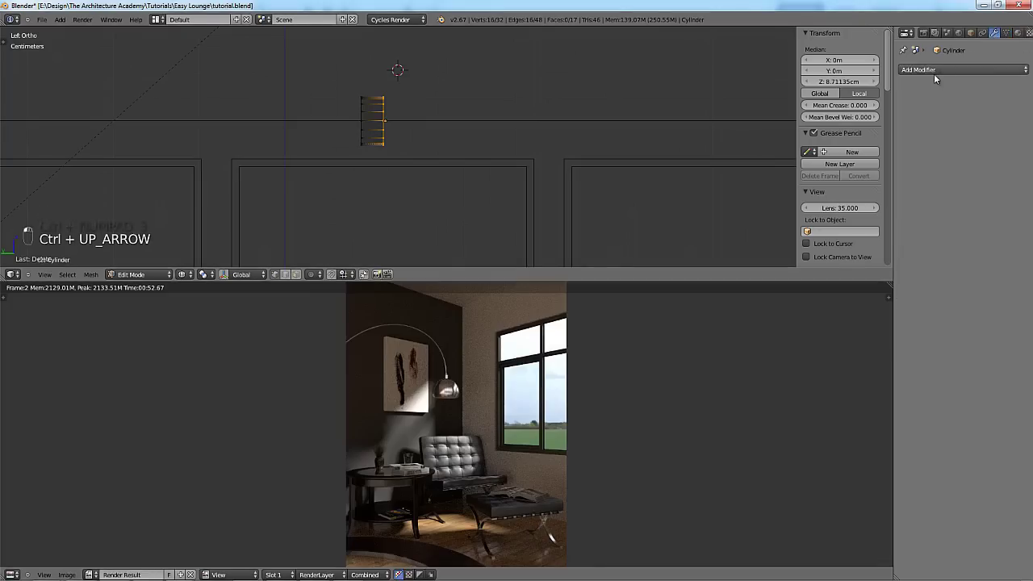
{"action": "left_click", "coordinate": [928, 71]}
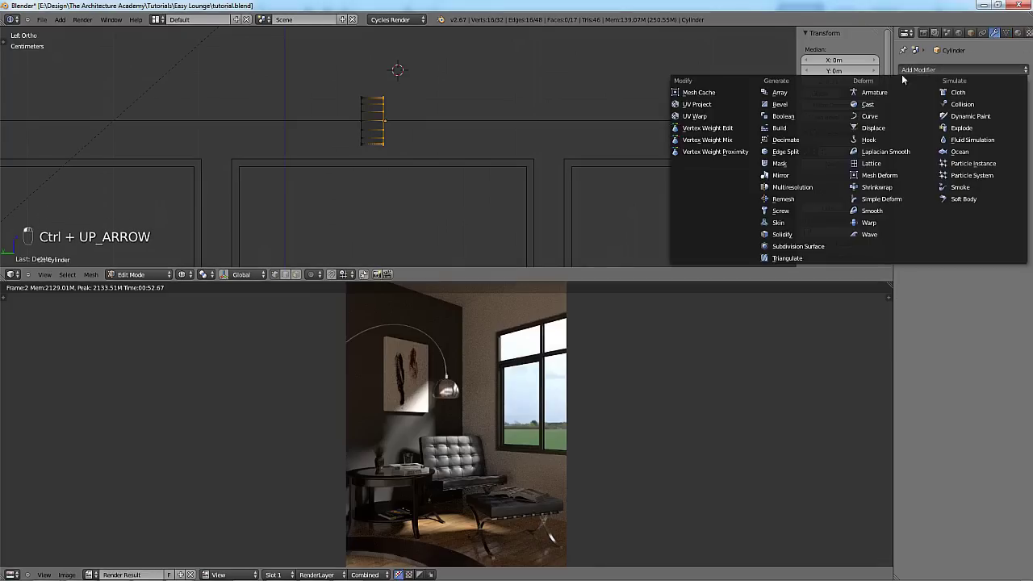
{"action": "left_click", "coordinate": [779, 175]}
{"action": "key", "text": "Tab"}
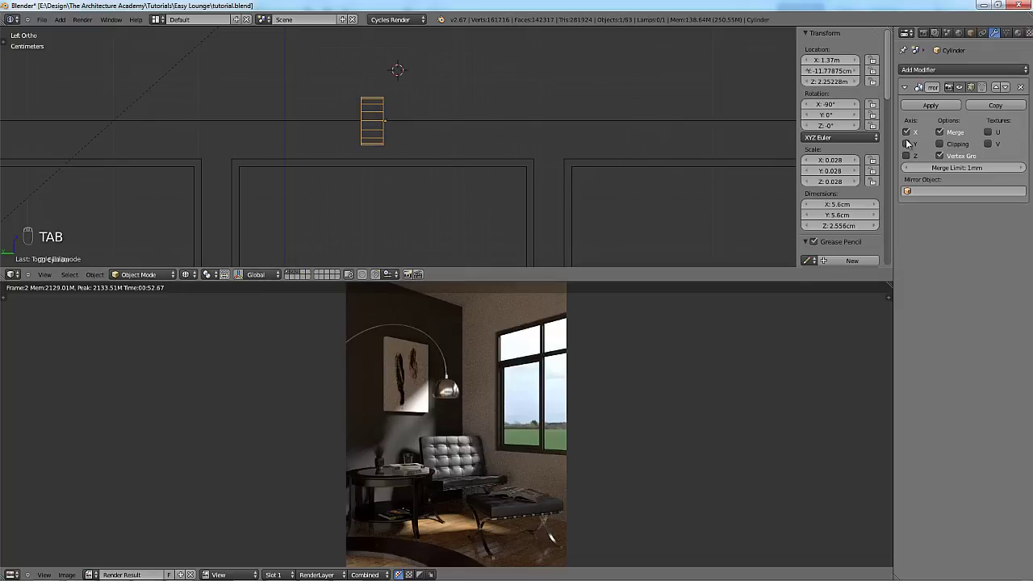
{"action": "key", "text": "ctrl+a"}
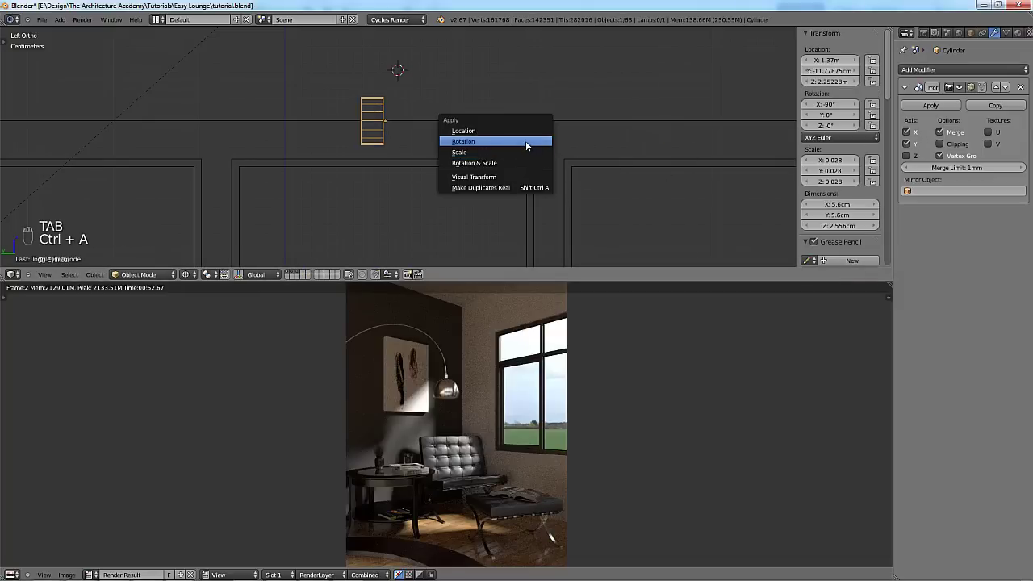
{"action": "left_click", "coordinate": [529, 143]}
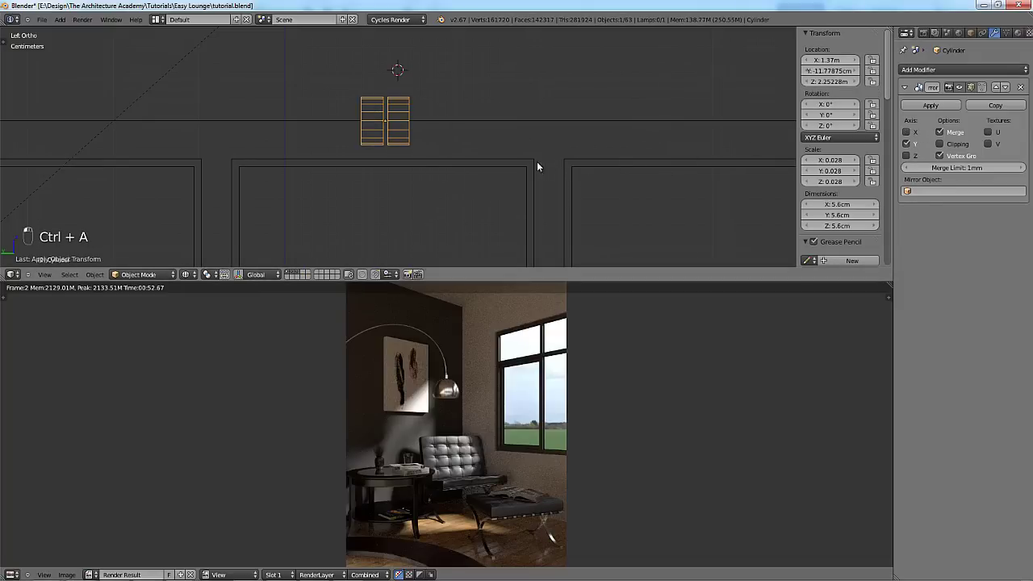
Enable Clipping in the Mirror modifier and move the cylinder's open end along Y until it meets its mirrored half.
{"action": "key", "text": "z"}
{"action": "key", "text": "z"}
{"action": "key", "text": "Tab"}
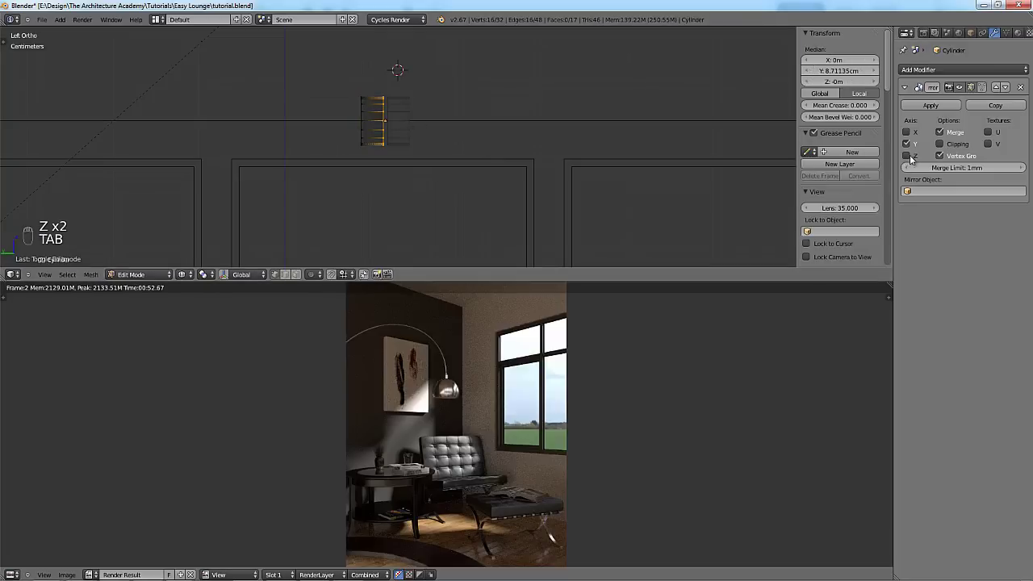
{"action": "left_click", "coordinate": [939, 143]}
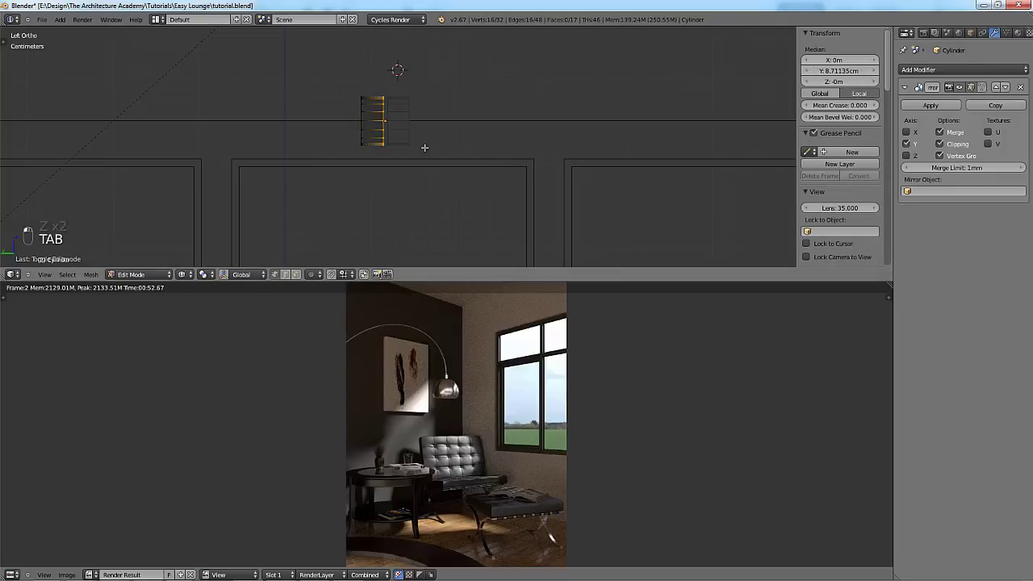
{"action": "key", "text": "g"}
{"action": "left_click", "coordinate": [410, 137]}
Move the cylinder's capped outer end along Y to stretch the rod toward the window's corner.
{"action": "key", "text": "g"}
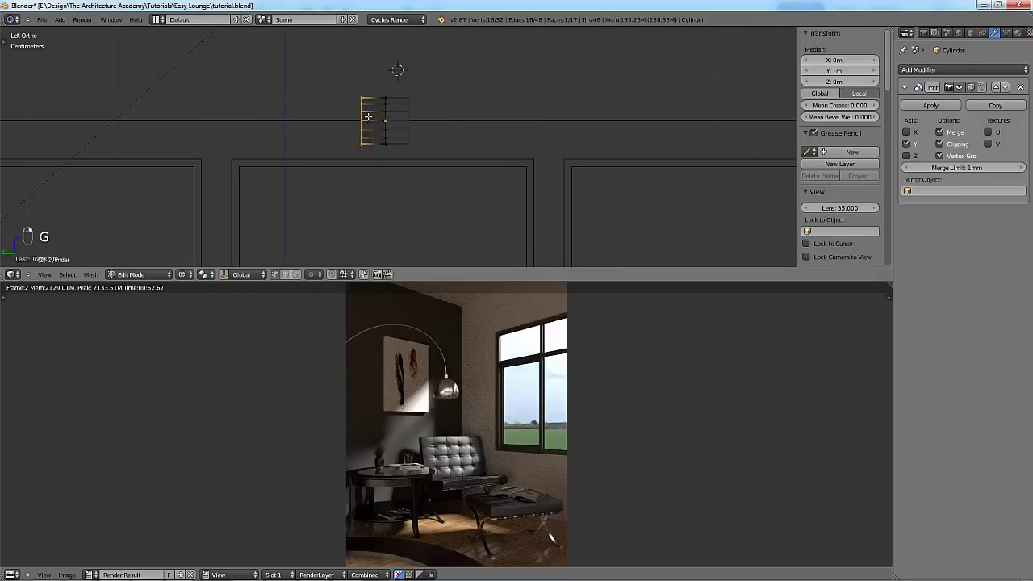
{"action": "scroll", "coordinate": [379, 122], "scroll_direction": "down", "scroll_amount": 4}
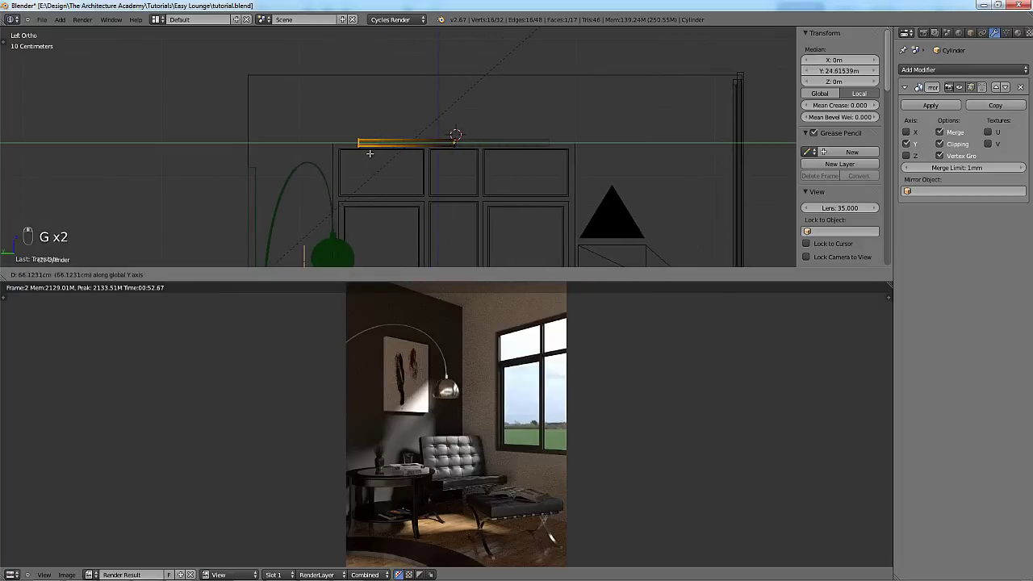
{"action": "left_click", "coordinate": [325, 143]}
{"action": "key", "text": "Tab"}
Scale the whole rod down to about 3.9 cm in diameter.
{"action": "scroll", "coordinate": [639, 196], "scroll_direction": "up", "scroll_amount": 1}
{"action": "key", "text": "s"}
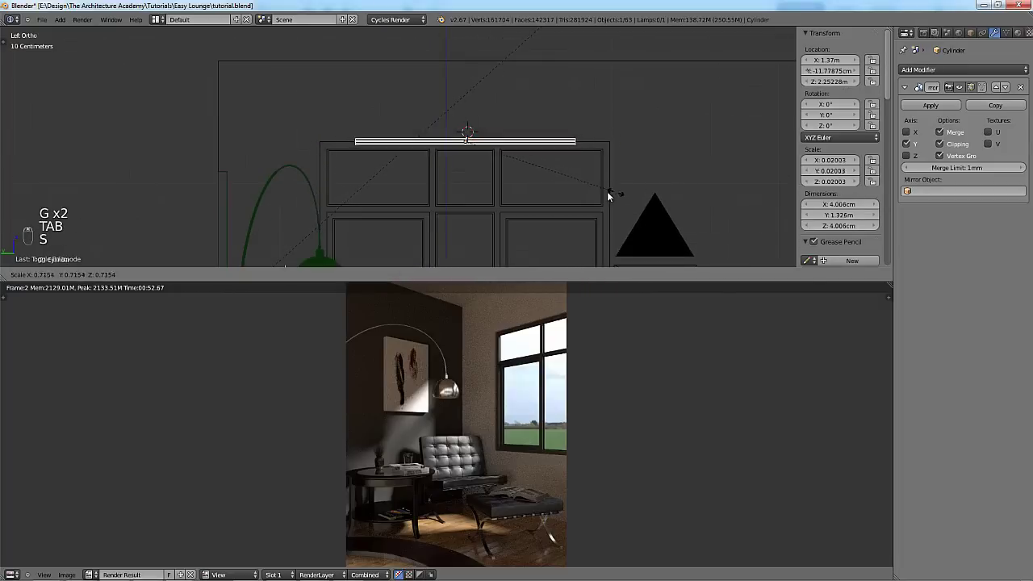
{"action": "left_click", "coordinate": [612, 196]}
{"action": "scroll", "coordinate": [511, 182], "scroll_direction": "up", "scroll_amount": 2}
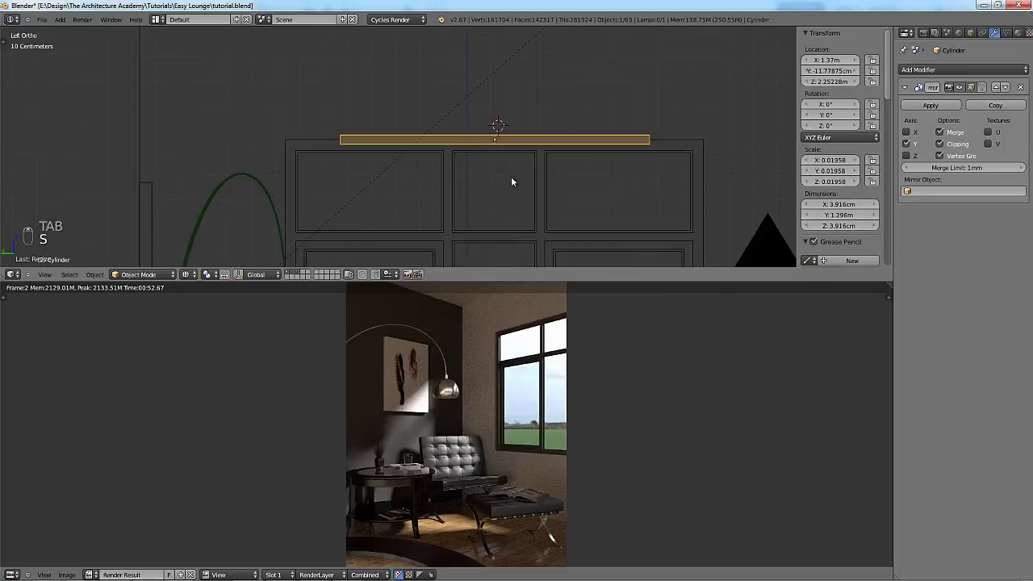
Move the rod's outer end along Y just past the window frame, making the mirrored rod about 1.79 m long.
{"action": "key", "text": "Tab"}
{"action": "key", "text": "g"}
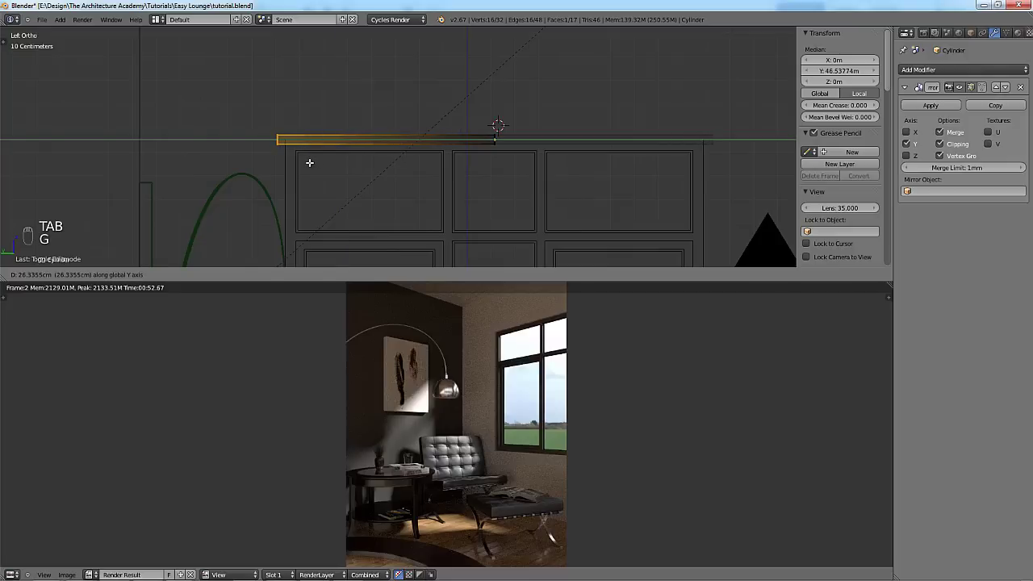
{"action": "left_click", "coordinate": [311, 161]}
{"action": "key", "text": "Tab"}
{"action": "key", "text": "Tab"}
{"action": "key", "text": "g"}
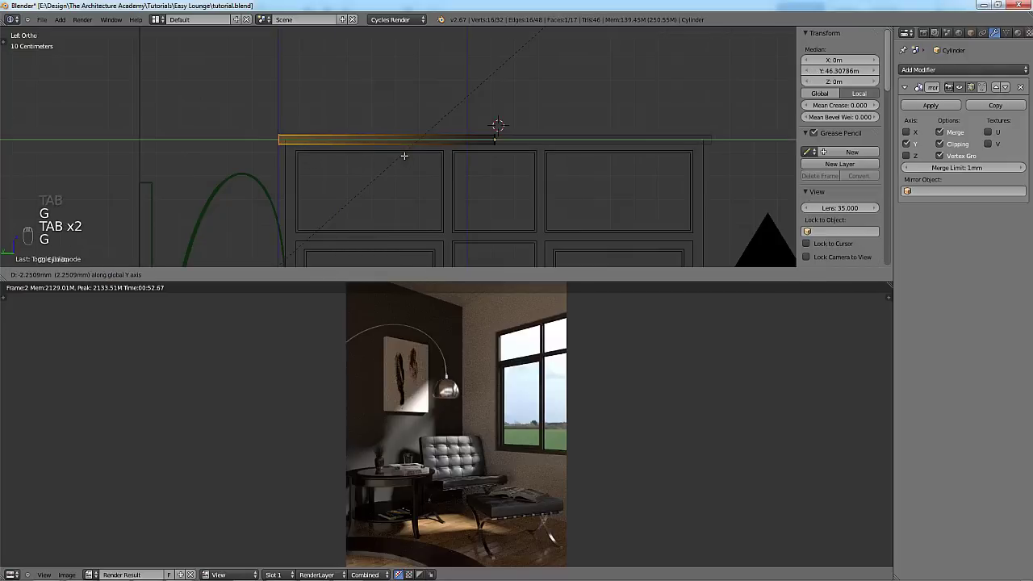
{"action": "left_click", "coordinate": [406, 155]}
{"action": "key", "text": "Tab"}
{"action": "scroll", "coordinate": [431, 120], "scroll_direction": "down", "scroll_amount": 3}
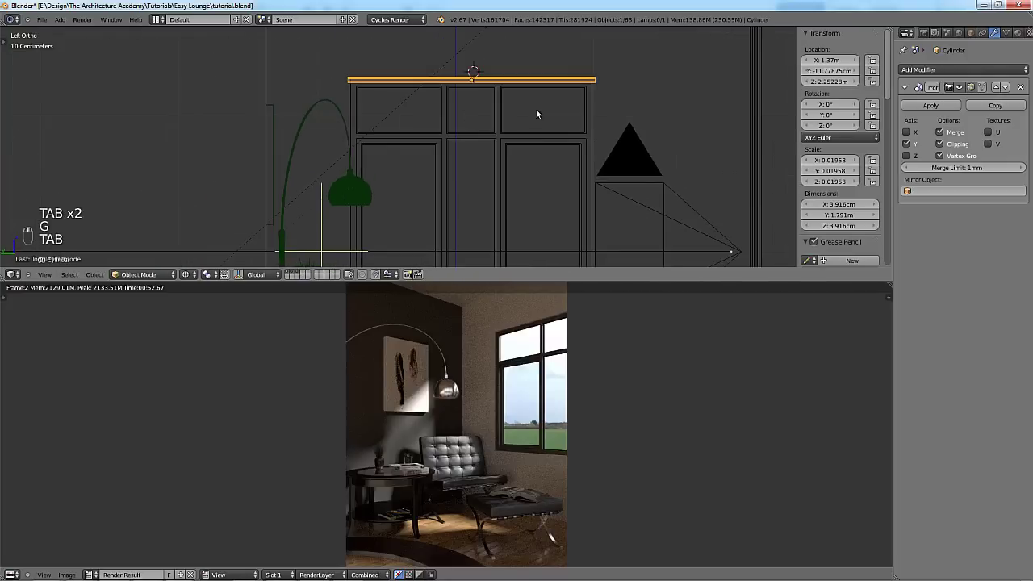
{"action": "middle_click_drag", "start_coordinate": [535, 109], "coordinate": [485, 154]}
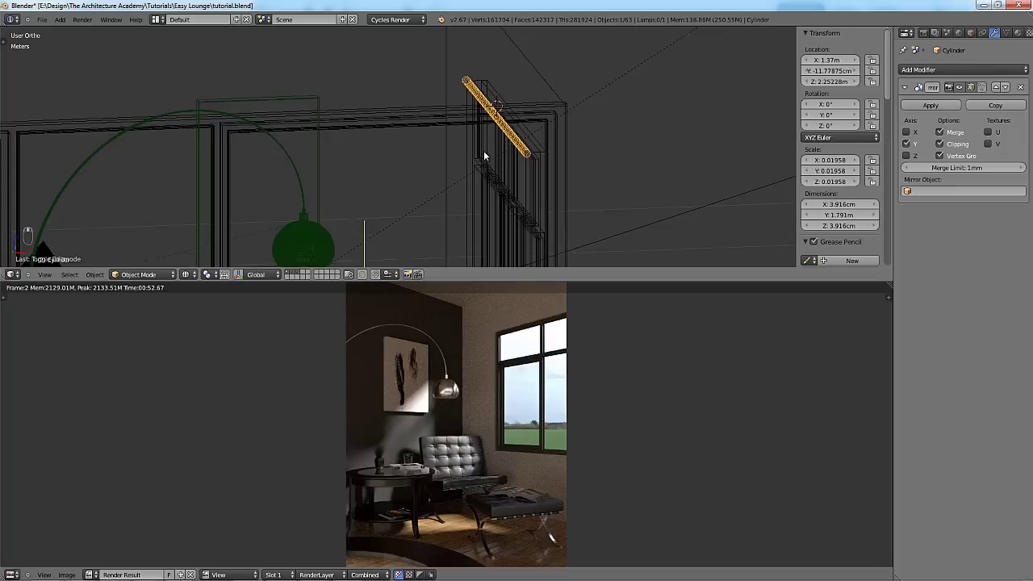
Move the blind's cylinder along X off the window frame, to about X 1.344 m.
{"action": "key", "text": "KP_6"}
{"action": "key", "text": "KP_3"}
{"action": "key", "text": "KP_1"}
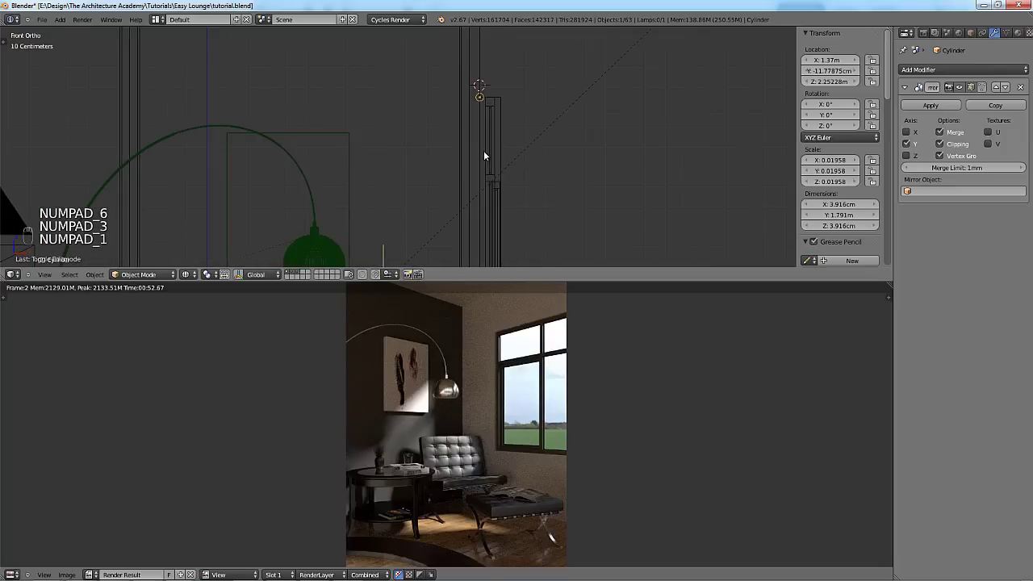
{"action": "middle_click_drag", "start_coordinate": [483, 149], "coordinate": [471, 129], "text": "shift"}
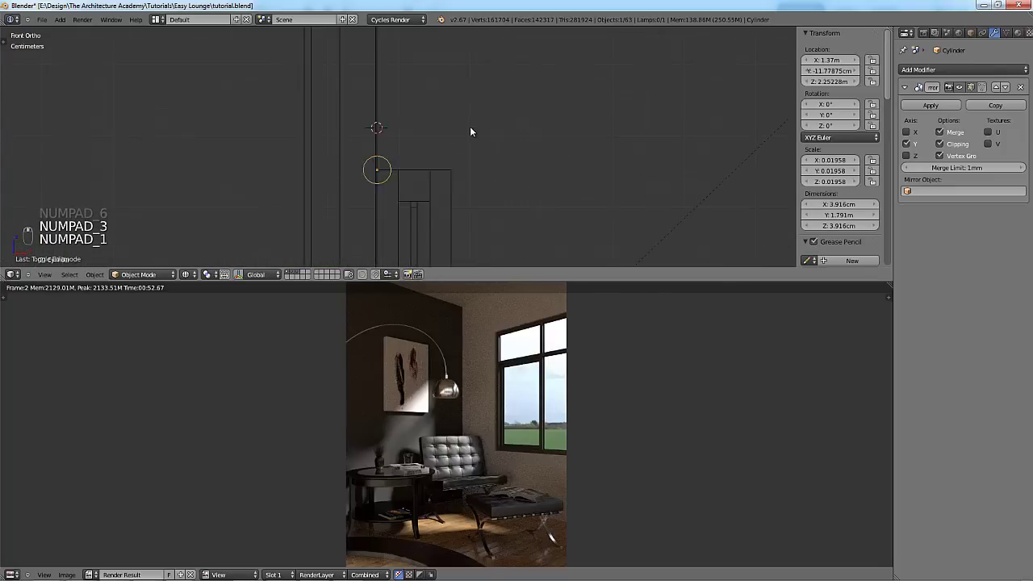
{"action": "key", "text": "g"}
{"action": "key", "text": "x"}
{"action": "left_click", "coordinate": [419, 162]}
{"action": "middle_click_drag", "start_coordinate": [420, 162], "coordinate": [460, 143], "text": "shift"}
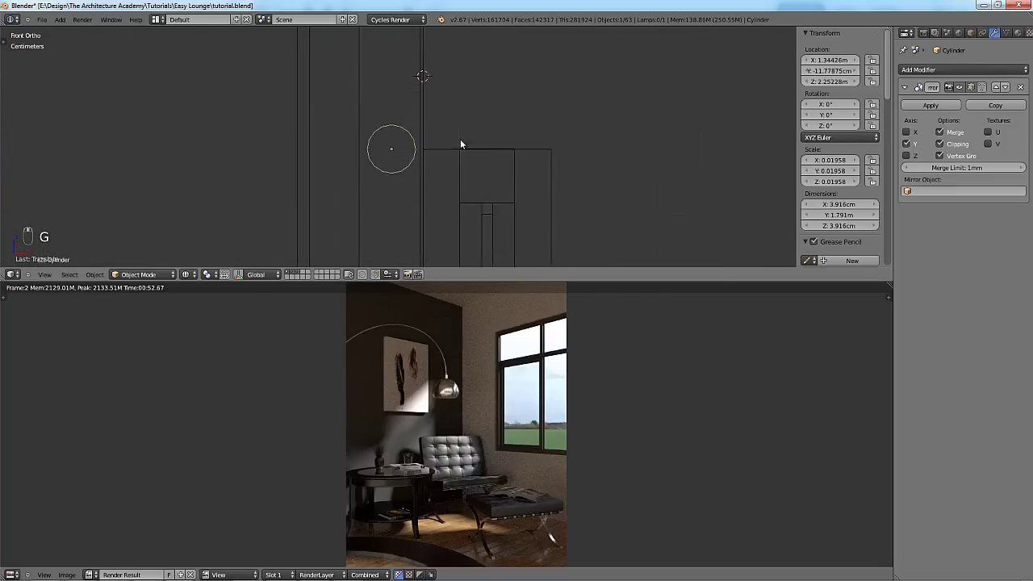
Duplicate the cylinder's lengthwise edge on the side facing the window, keeping the copy in place.
{"action": "scroll", "coordinate": [474, 146], "scroll_direction": "up", "scroll_amount": 2}
{"action": "key", "text": "Tab"}
{"action": "scroll", "coordinate": [473, 146], "scroll_direction": "up", "scroll_amount": 2}
{"action": "key", "text": "a"}
{"action": "key", "text": "a"}
{"action": "key", "text": "a"}
{"action": "key", "text": "a"}
{"action": "key", "text": "a"}
{"action": "key", "text": "a"}
{"action": "key", "text": "b"}
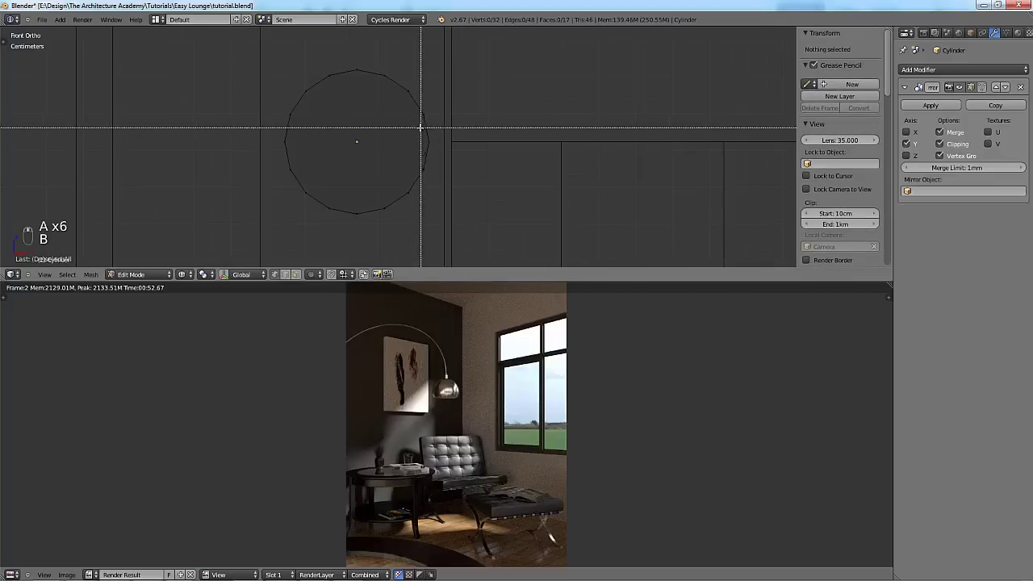
{"action": "left_click_drag", "start_coordinate": [425, 120], "coordinate": [449, 152]}
{"action": "scroll", "coordinate": [456, 178], "scroll_direction": "down", "scroll_amount": 6}
{"action": "middle_click_drag", "start_coordinate": [452, 194], "coordinate": [462, 144], "text": "shift"}
{"action": "key", "text": "shift+d"}
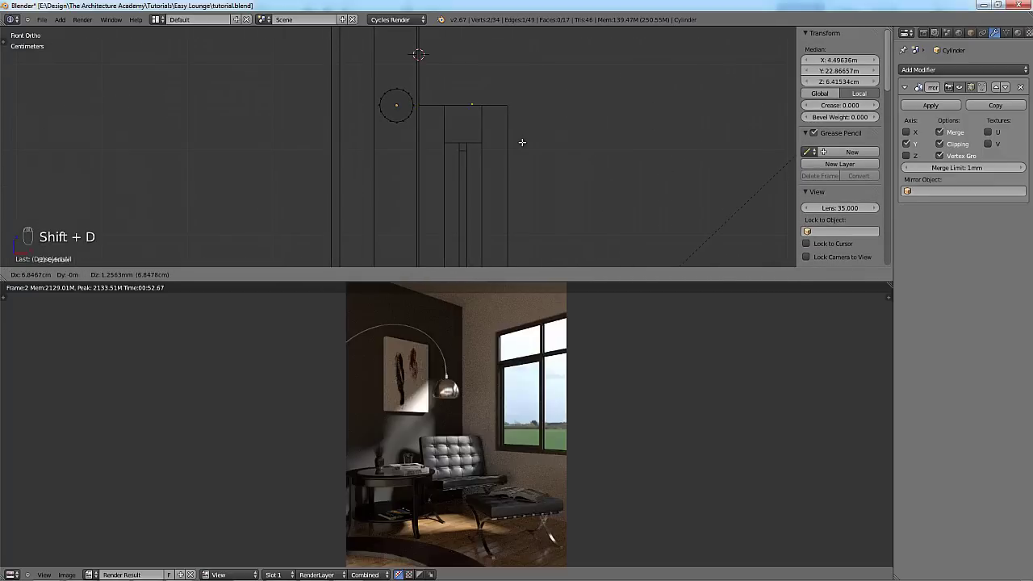
{"action": "left_click", "coordinate": [523, 142]}
{"action": "scroll", "coordinate": [500, 167], "scroll_direction": "down", "scroll_amount": 2}
{"action": "middle_click_drag", "start_coordinate": [441, 186], "coordinate": [454, 118], "text": "shift"}
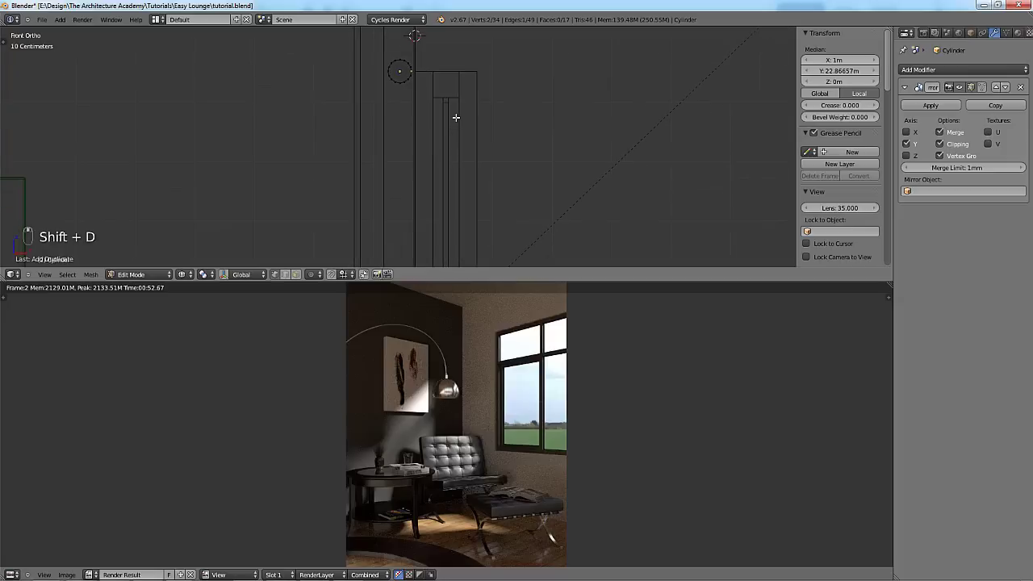
Extrude the duplicated edge straight down to form the blind's sheet and lower its bottom edge further.
{"action": "key", "text": "e"}
{"action": "left_click", "coordinate": [479, 221]}
{"action": "scroll", "coordinate": [476, 218], "scroll_direction": "down", "scroll_amount": 2}
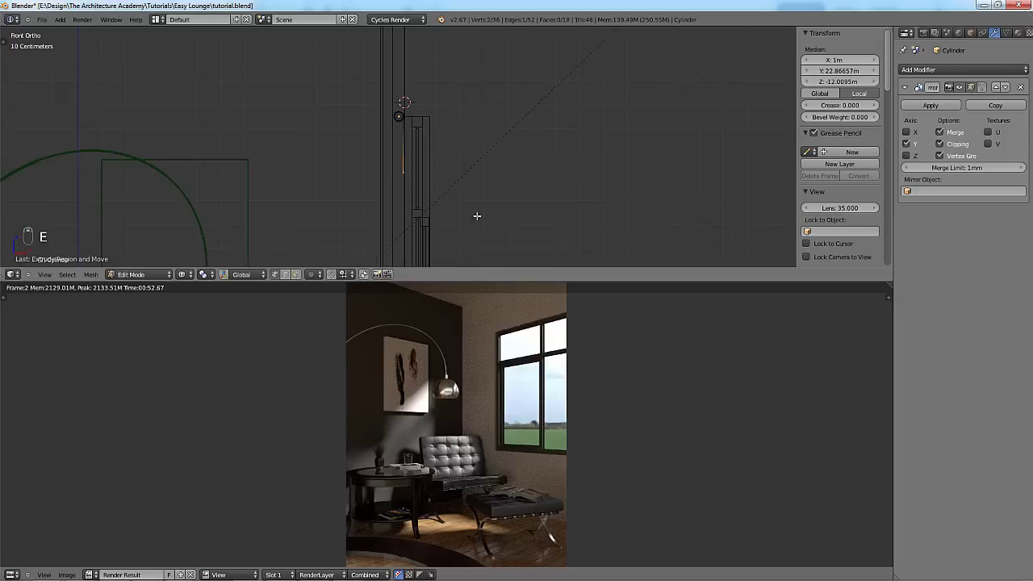
{"action": "middle_click_drag", "start_coordinate": [475, 216], "coordinate": [431, 184], "text": "shift"}
{"action": "key", "text": "g"}
{"action": "left_click", "coordinate": [476, 196]}
{"action": "scroll", "coordinate": [477, 196], "scroll_direction": "down", "scroll_amount": 2}
{"action": "scroll", "coordinate": [380, 150], "scroll_direction": "up", "scroll_amount": 1}
Duplicate the whole cylinder mesh and move the copy down along Z to the sheet's bottom edge.
{"action": "right_click", "coordinate": [379, 150]}
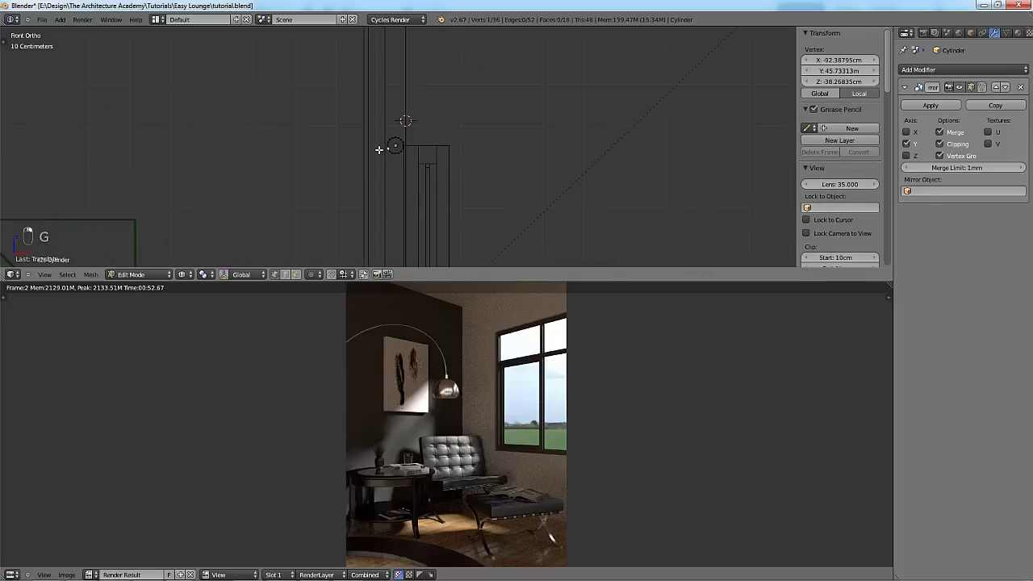
{"action": "key", "text": "ctrl+l"}
{"action": "key", "text": "shift+d"}
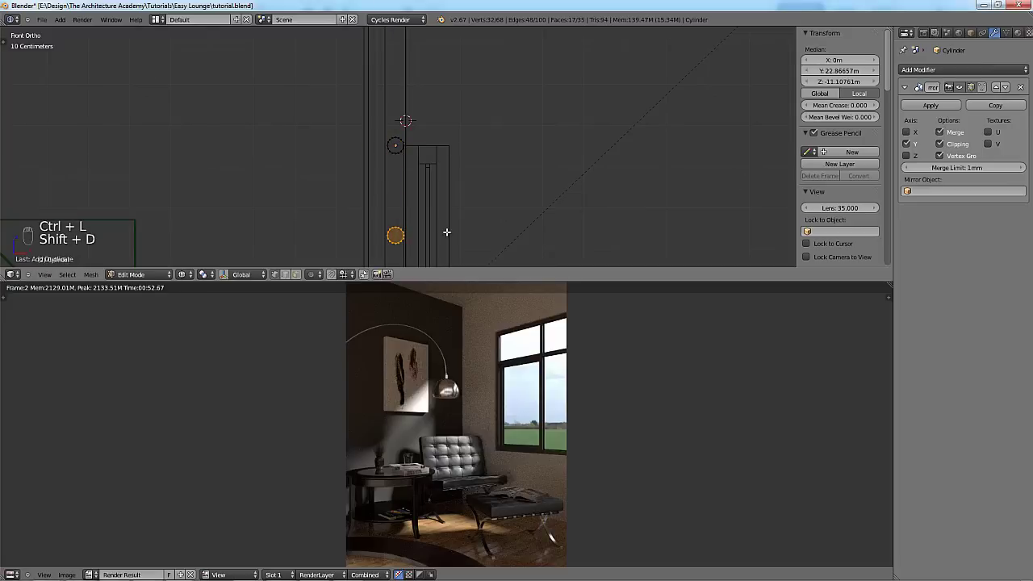
{"action": "key", "text": "g"}
{"action": "key", "text": "z"}
{"action": "left_click", "coordinate": [489, 136]}
Scale the copied cylinder down to a thin bar.
{"action": "key", "text": "s"}
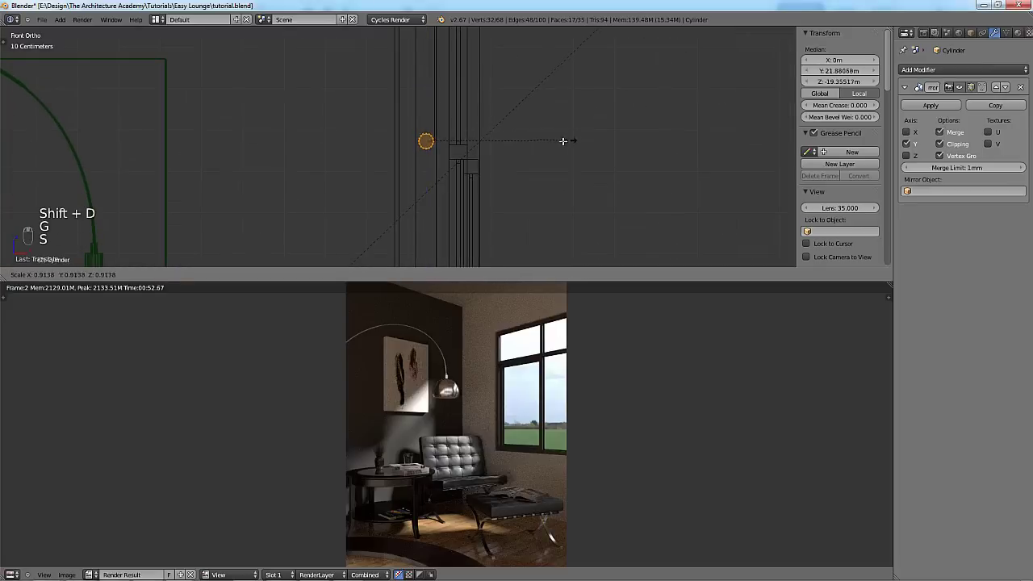
{"action": "left_click", "coordinate": [459, 140]}
{"action": "scroll", "coordinate": [461, 144], "scroll_direction": "up", "scroll_amount": 3}
{"action": "key", "text": "s"}
{"action": "left_click", "coordinate": [576, 146]}
Move the thin bar along X until it lines up with the blind's sheet.
{"action": "key", "text": "g"}
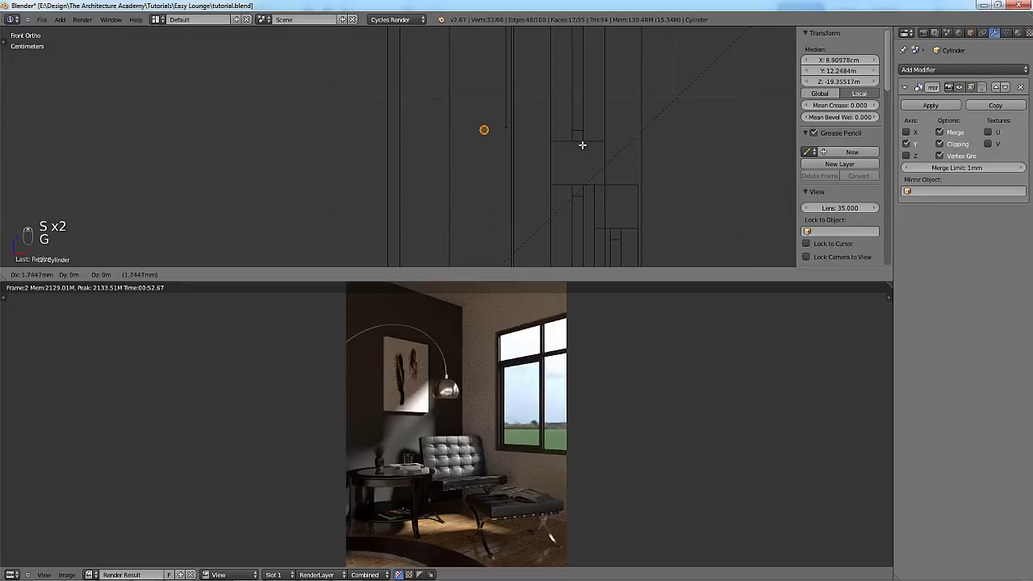
{"action": "key", "text": "x"}
{"action": "left_click", "coordinate": [600, 143]}
{"action": "scroll", "coordinate": [600, 144], "scroll_direction": "down", "scroll_amount": 4}
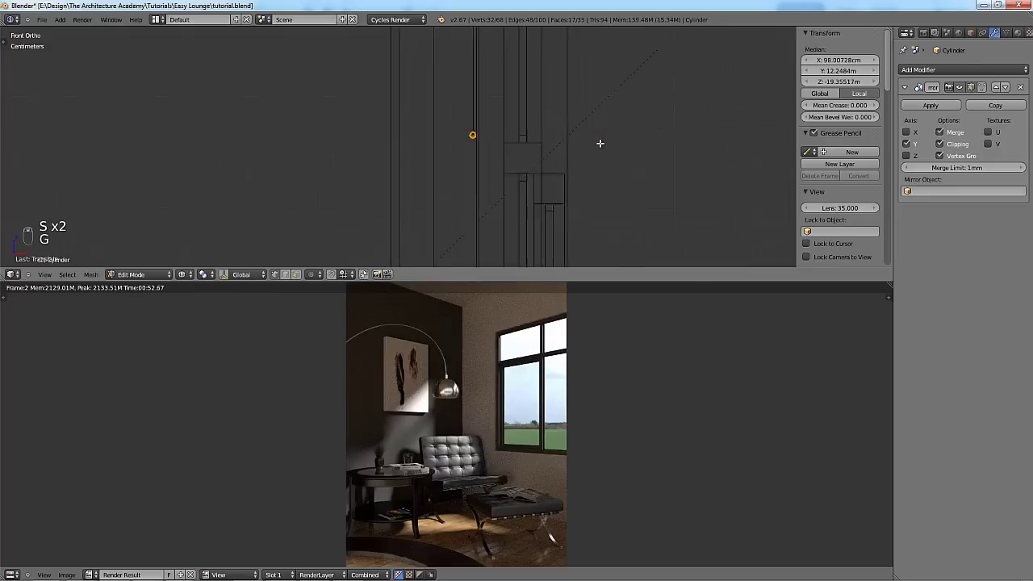
Extend the thin bar's outer end vertices in left view to match the full width of the blind.
{"action": "key", "text": "KP_1"}
{"action": "key", "text": "ctrl+KP_3"}
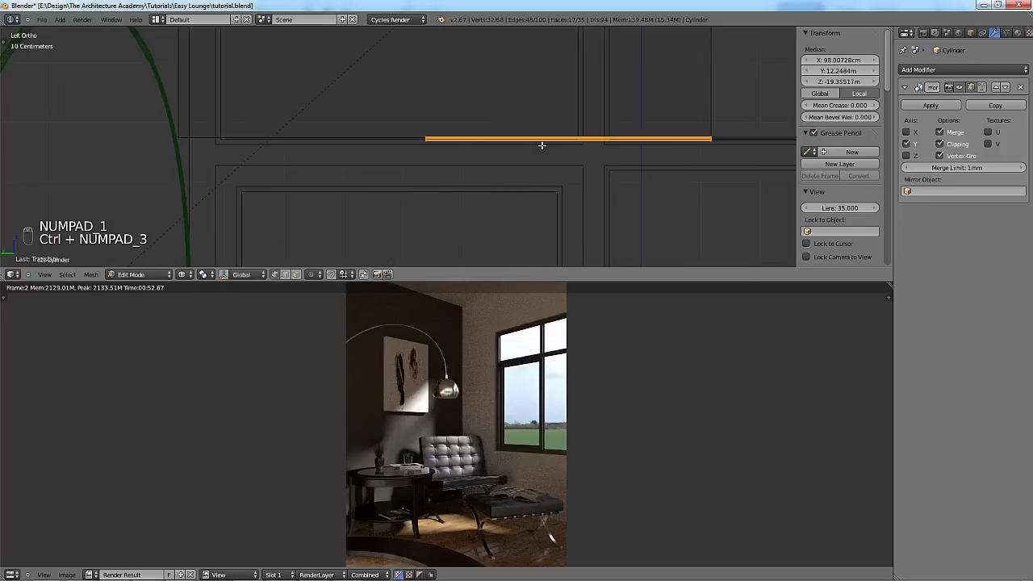
{"action": "scroll", "coordinate": [537, 150], "scroll_direction": "down", "scroll_amount": 2}
{"action": "middle_click_drag", "start_coordinate": [531, 152], "coordinate": [507, 161], "text": "shift"}
{"action": "key", "text": "a"}
{"action": "key", "text": "b"}
{"action": "left_click_drag", "start_coordinate": [389, 137], "coordinate": [433, 201]}
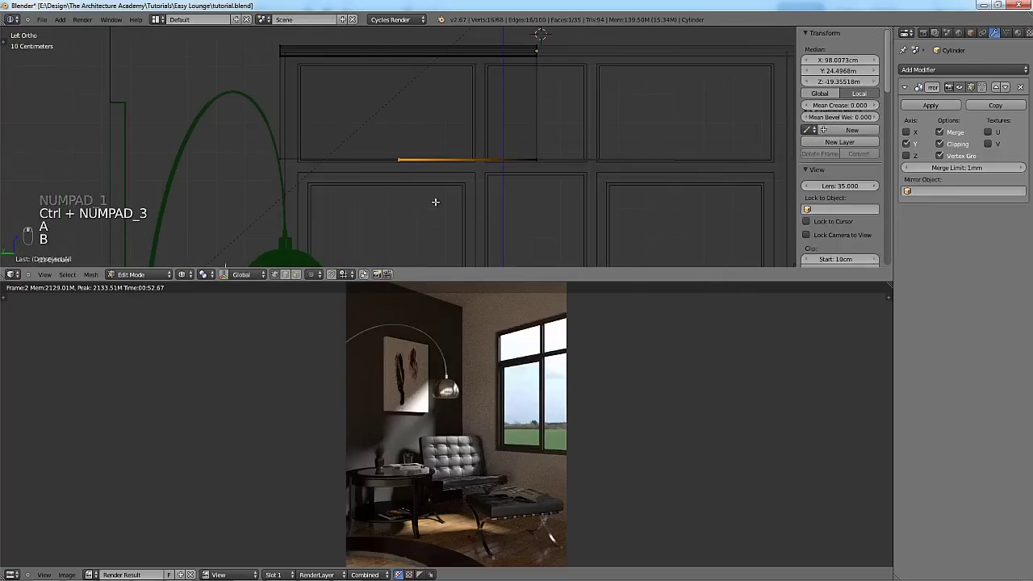
{"action": "key", "text": "g"}
{"action": "left_click", "coordinate": [315, 198]}
{"action": "key", "text": "Tab"}
{"action": "middle_click_drag", "start_coordinate": [315, 198], "coordinate": [876, 110]}
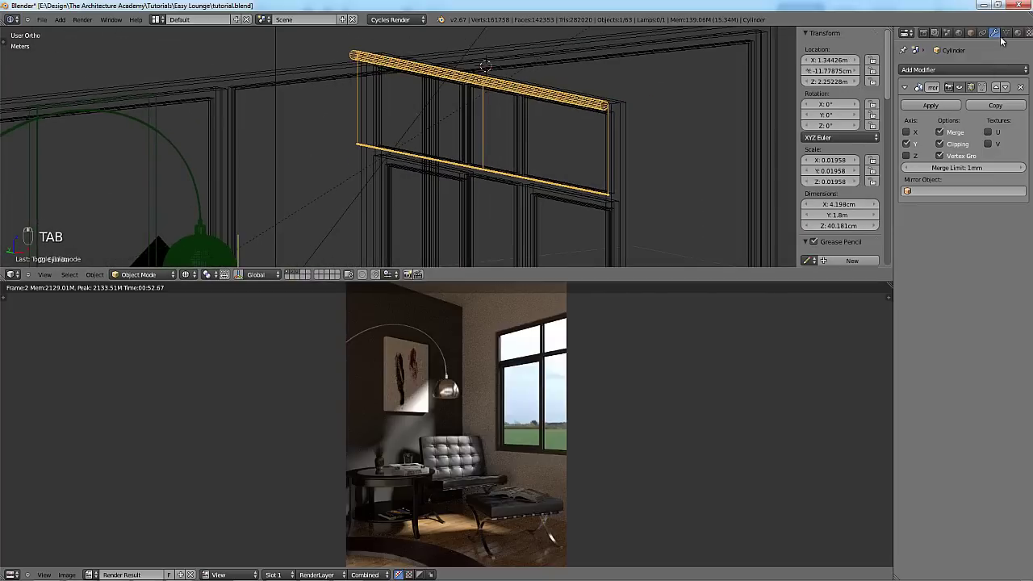
Create a new material for the blind and name it Blind Solid.
{"action": "left_click", "coordinate": [1019, 33]}
{"action": "left_click", "coordinate": [950, 107]}
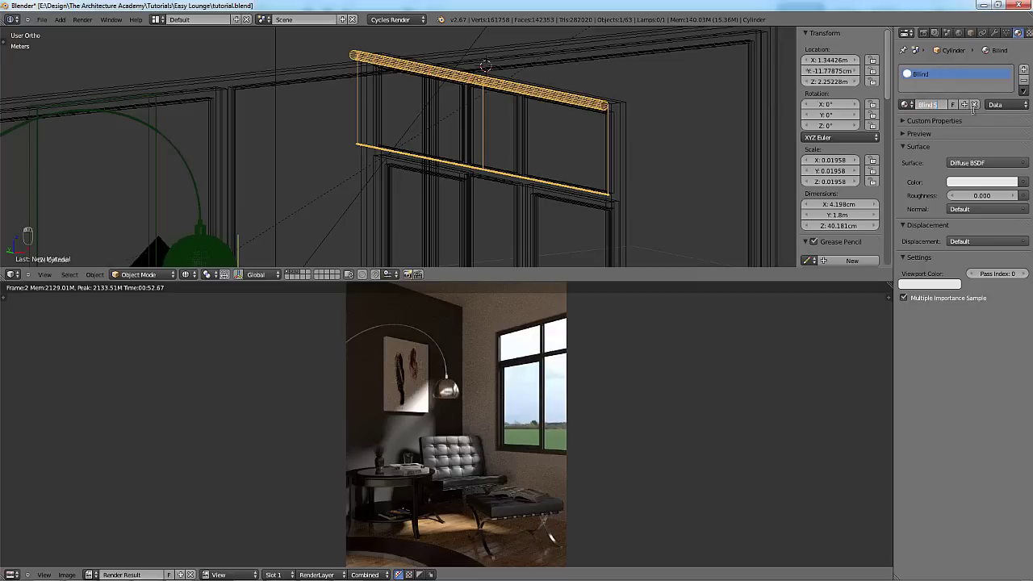
{"action": "type", "text": "id"}
{"action": "key", "text": "Return"}
Add a second material slot with a new material named Blind Translucent.
{"action": "left_click", "coordinate": [1023, 71]}
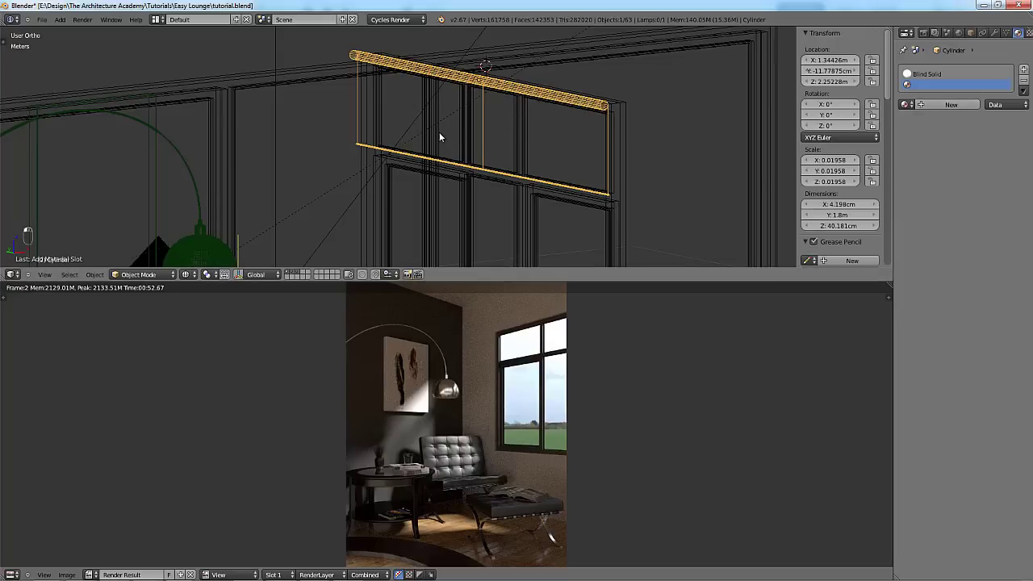
{"action": "middle_click_drag", "start_coordinate": [440, 137], "coordinate": [403, 129]}
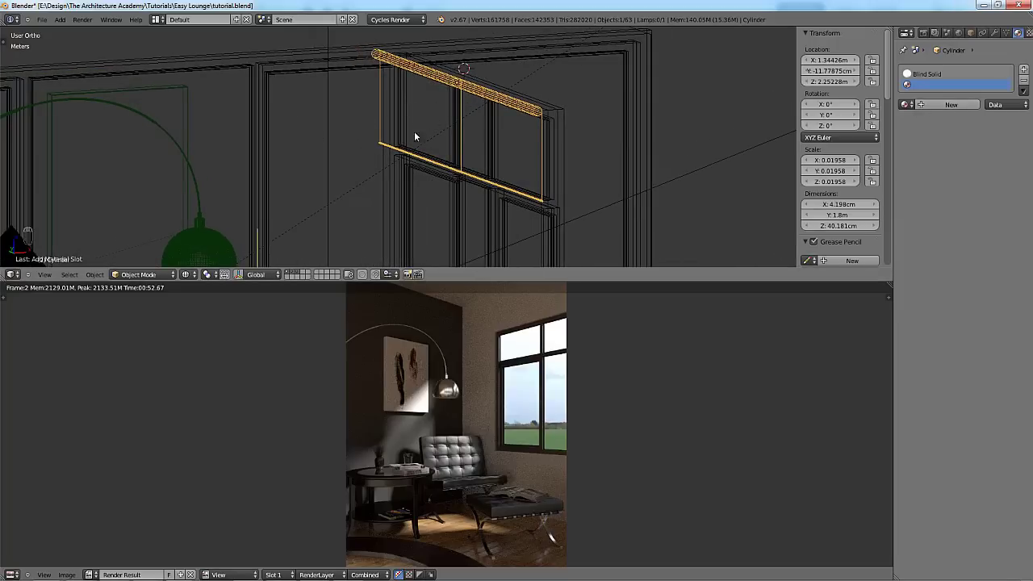
{"action": "left_click", "coordinate": [958, 105]}
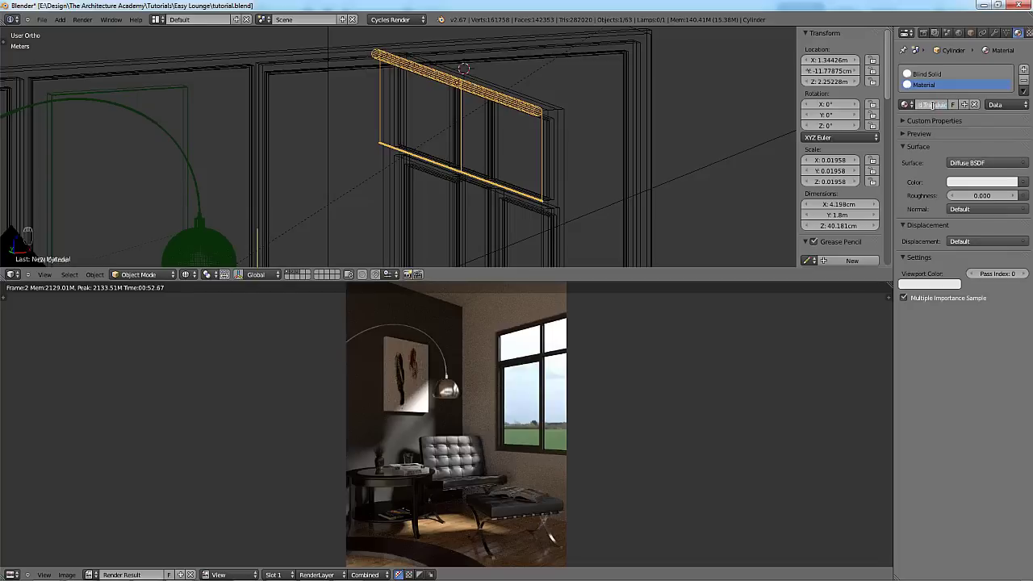
{"action": "key", "text": "BackSpace"}
{"action": "type", "text": "t"}
{"action": "key", "text": "Return"}
Assign the Blind Translucent material to the face of the blind's hanging sheet.
{"action": "key", "text": "Tab"}
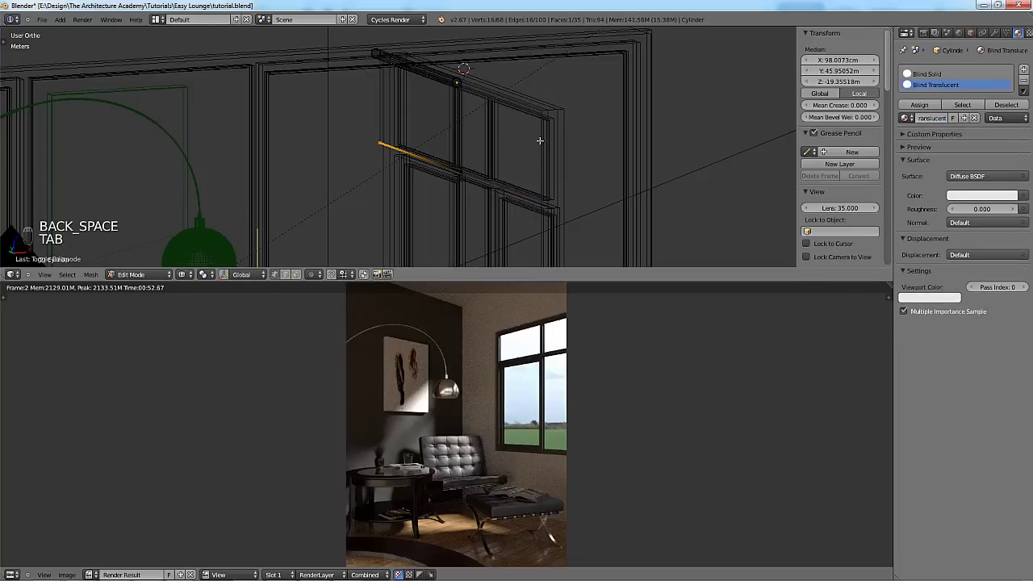
{"action": "left_click", "coordinate": [297, 275]}
{"action": "right_click", "coordinate": [413, 105]}
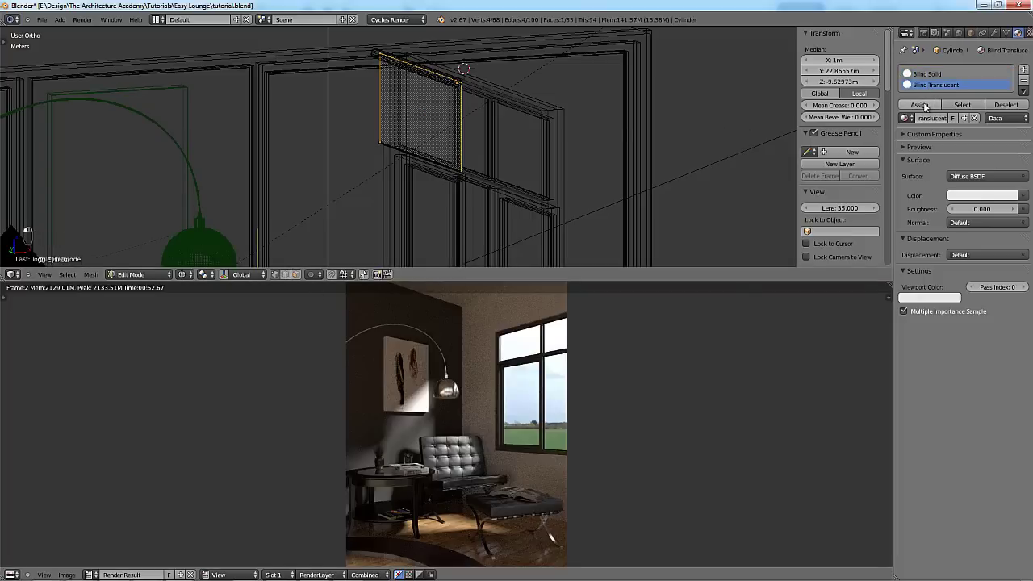
{"action": "left_click", "coordinate": [925, 105]}
{"action": "key", "text": "Tab"}
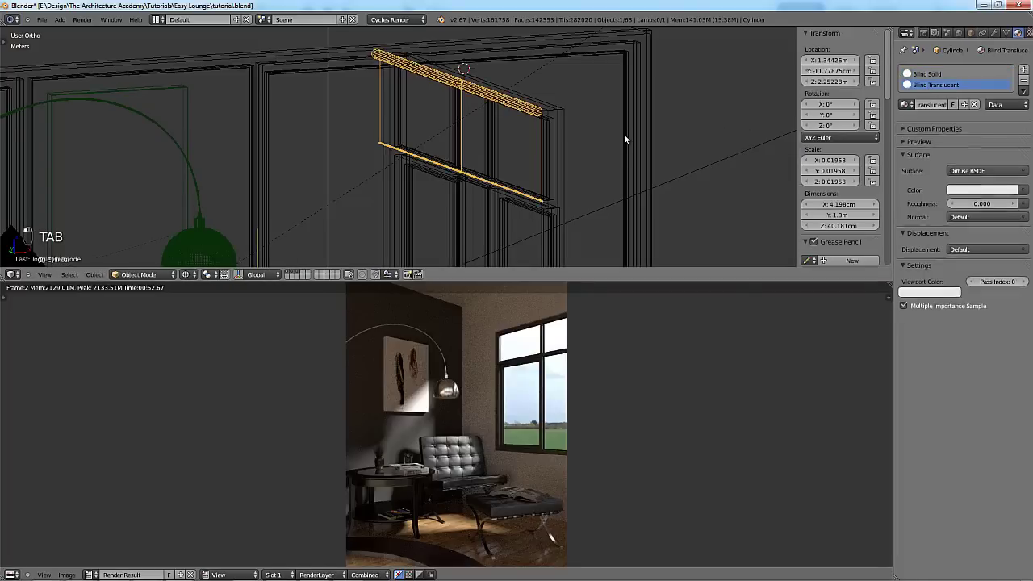
Show the scene through the camera in solid shading and replace the render result area with the Node Editor.
{"action": "key", "text": "KP_0"}
{"action": "key", "text": "z"}
{"action": "middle_click_drag", "start_coordinate": [557, 125], "coordinate": [545, 43], "text": "shift"}
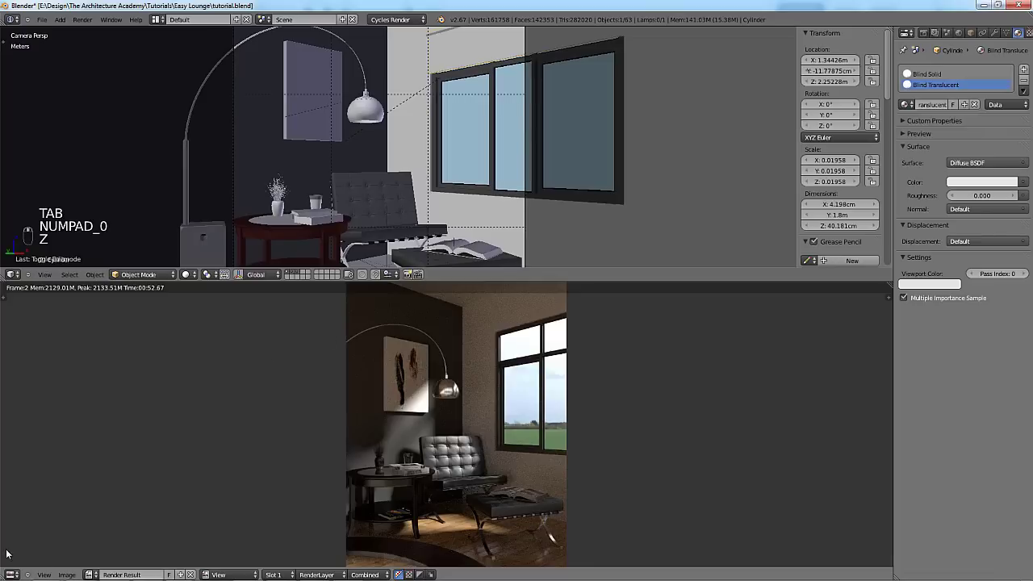
{"action": "left_click", "coordinate": [11, 575]}
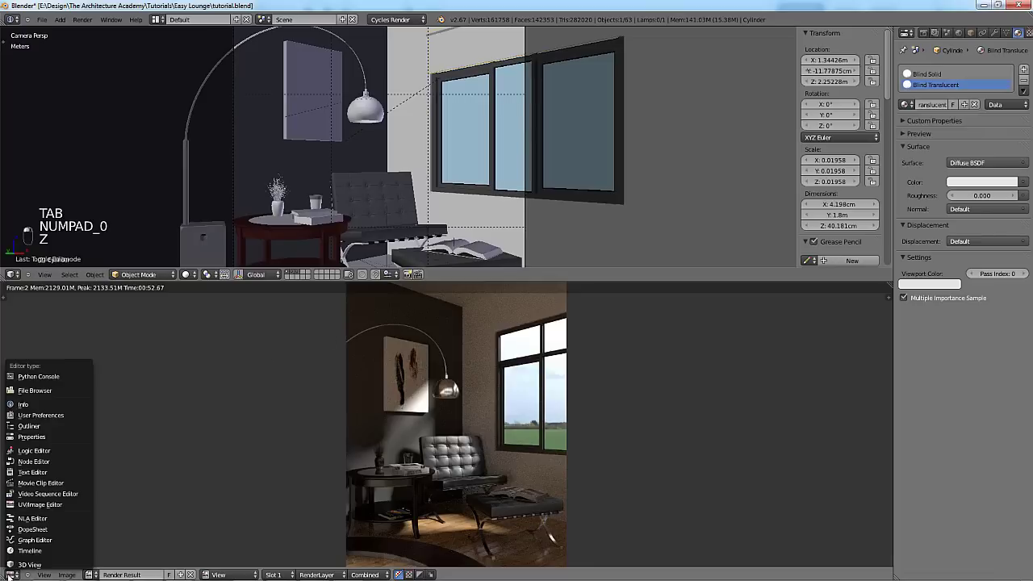
{"action": "left_click", "coordinate": [74, 461]}
{"action": "key", "text": "Home"}
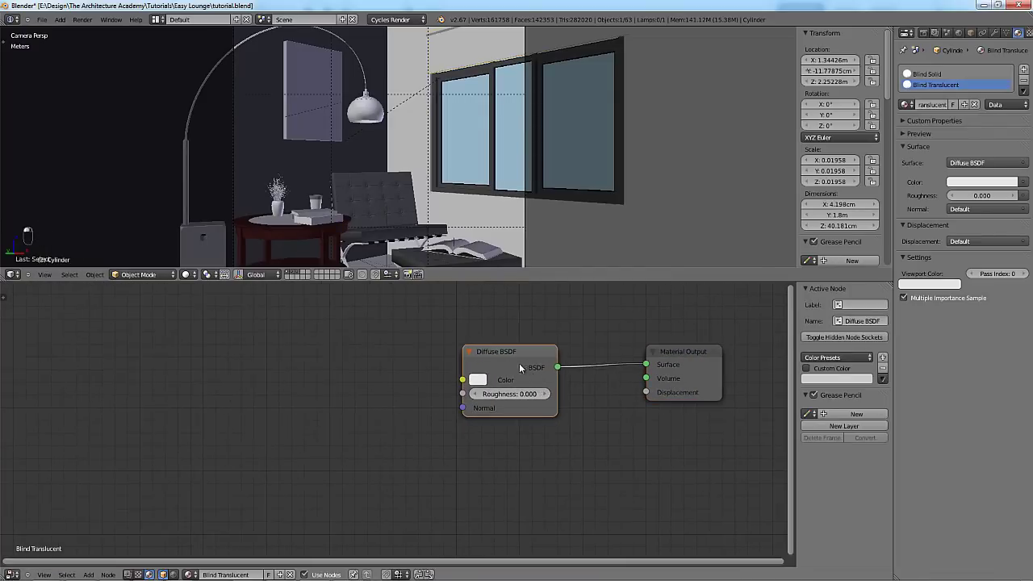
Move the Diffuse BSDF node away from the Material Output and add a Translucent BSDF node beneath it.
{"action": "key", "text": "g"}
{"action": "left_click", "coordinate": [321, 363]}
{"action": "scroll", "coordinate": [321, 363], "scroll_direction": "down", "scroll_amount": 1}
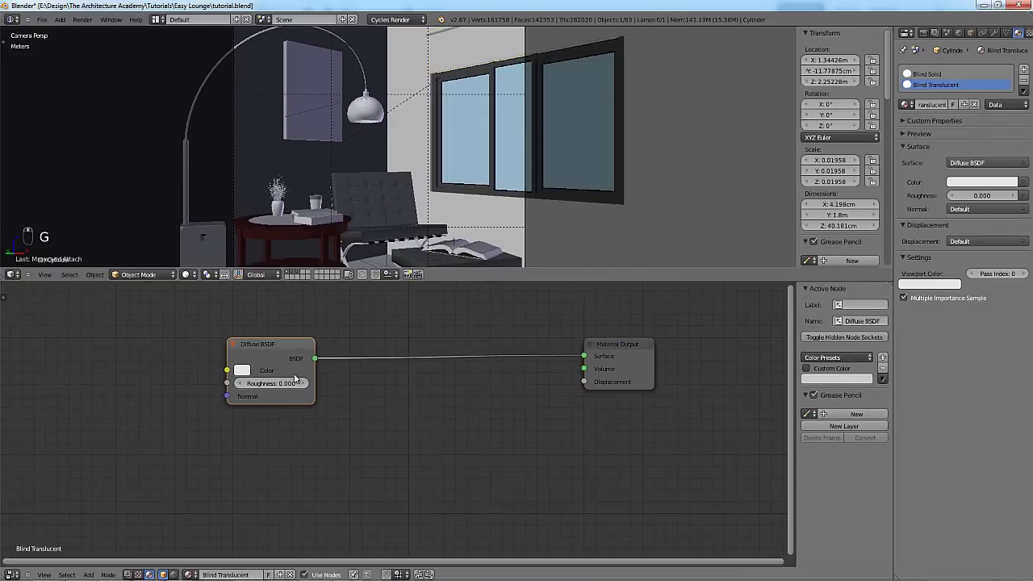
{"action": "key", "text": "shift+a"}
{"action": "mouse_move", "coordinate": [279, 471]}
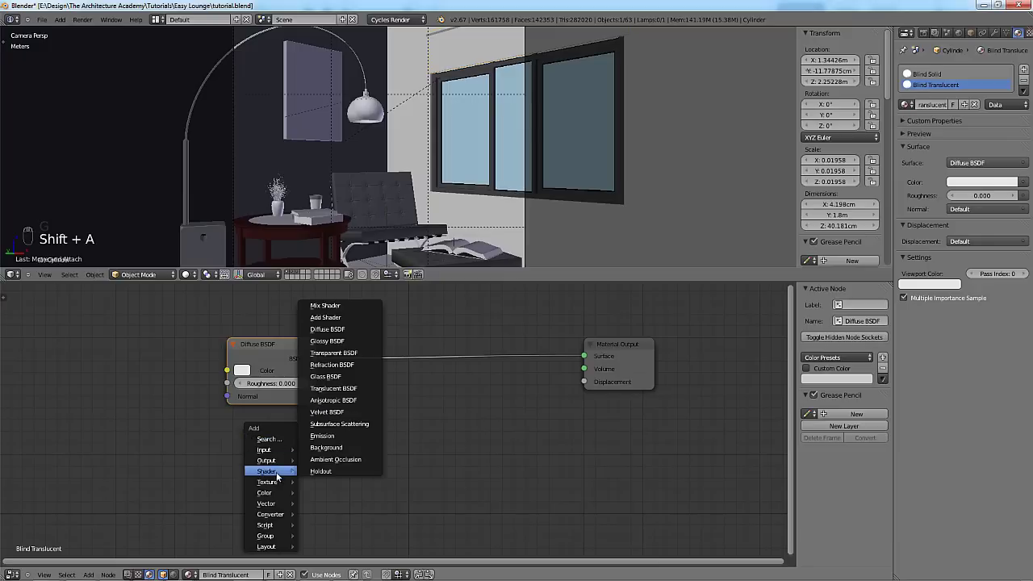
{"action": "left_click", "coordinate": [344, 391]}
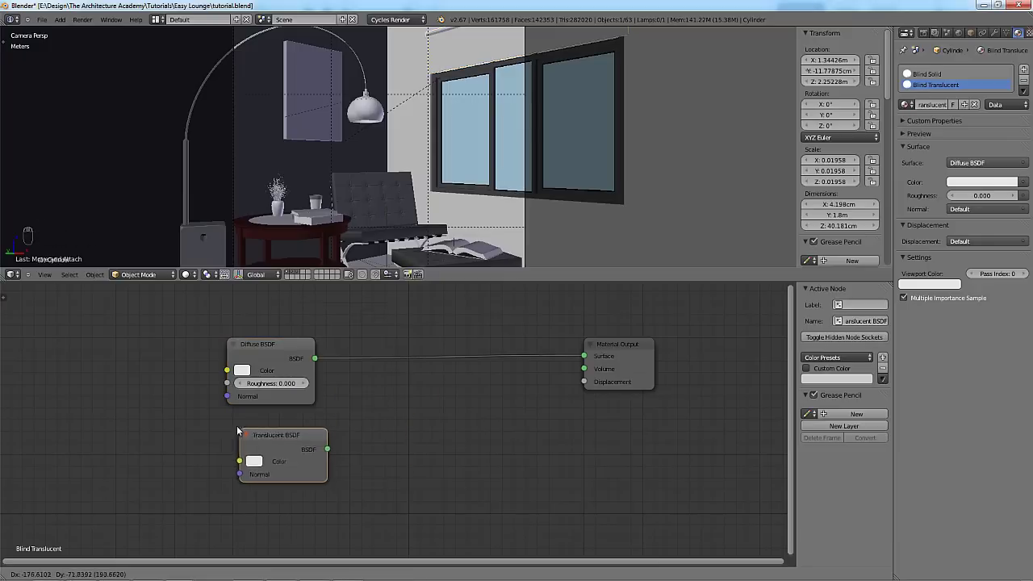
{"action": "left_click", "coordinate": [237, 416]}
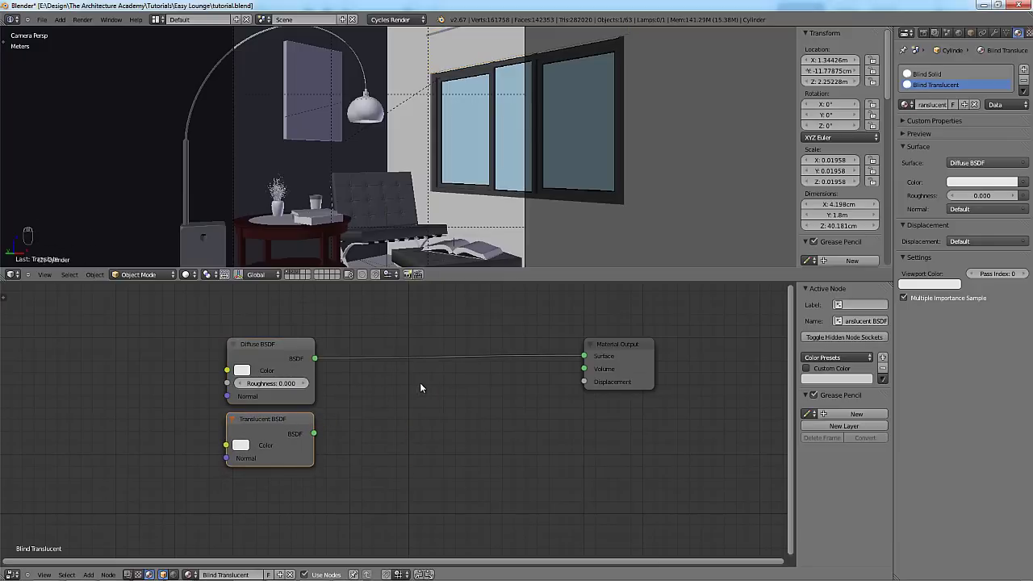
Insert an Add Shader node between Diffuse BSDF and Material Output, and connect Translucent BSDF to its second input.
{"action": "key", "text": "shift+a"}
{"action": "mouse_move", "coordinate": [421, 384]}
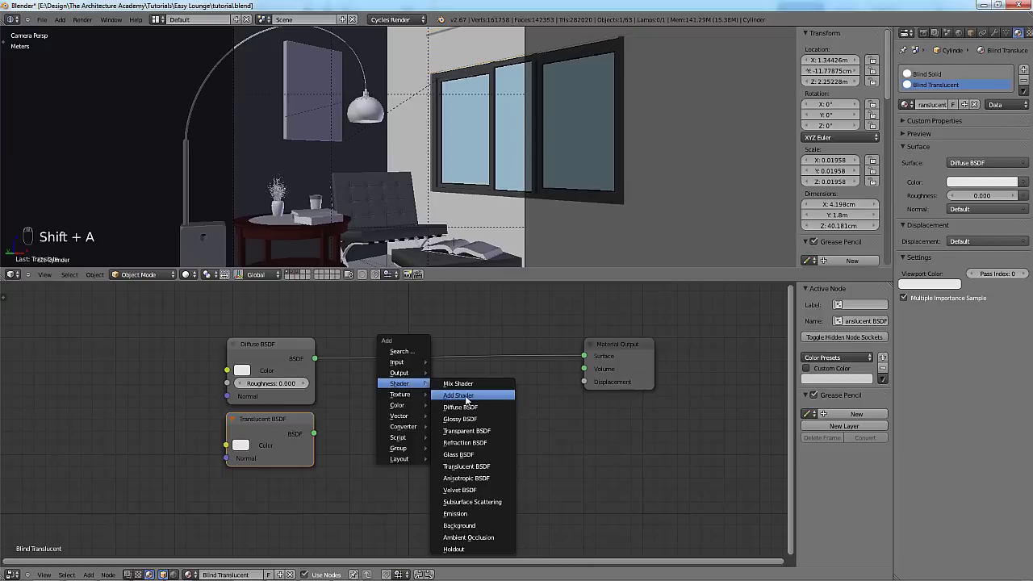
{"action": "left_click", "coordinate": [466, 396]}
{"action": "left_click", "coordinate": [399, 335]}
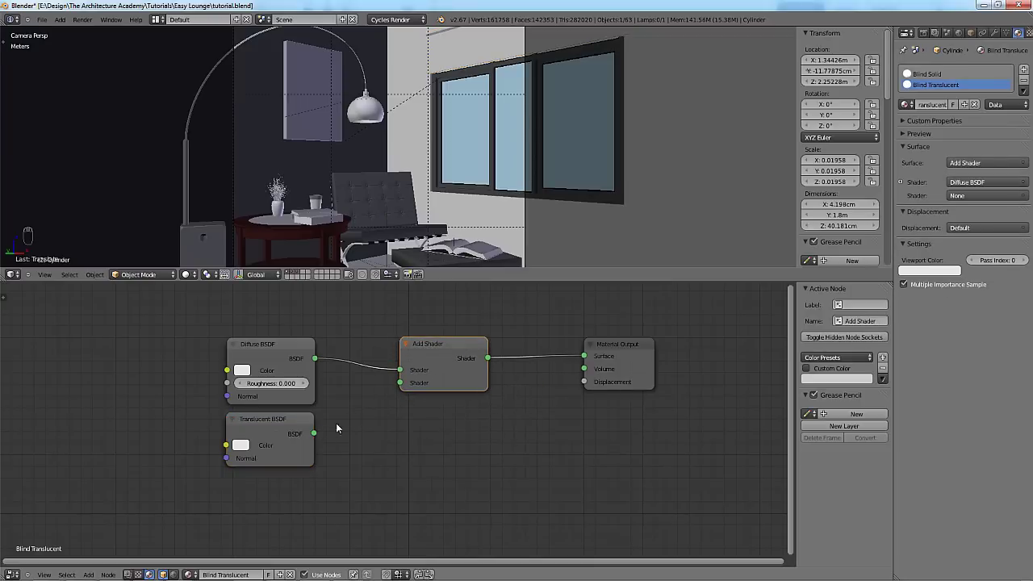
{"action": "left_click_drag", "start_coordinate": [314, 433], "coordinate": [400, 382]}
Open the Translucent BSDF node's color.
{"action": "scroll", "coordinate": [492, 121], "scroll_direction": "down", "scroll_amount": 5}
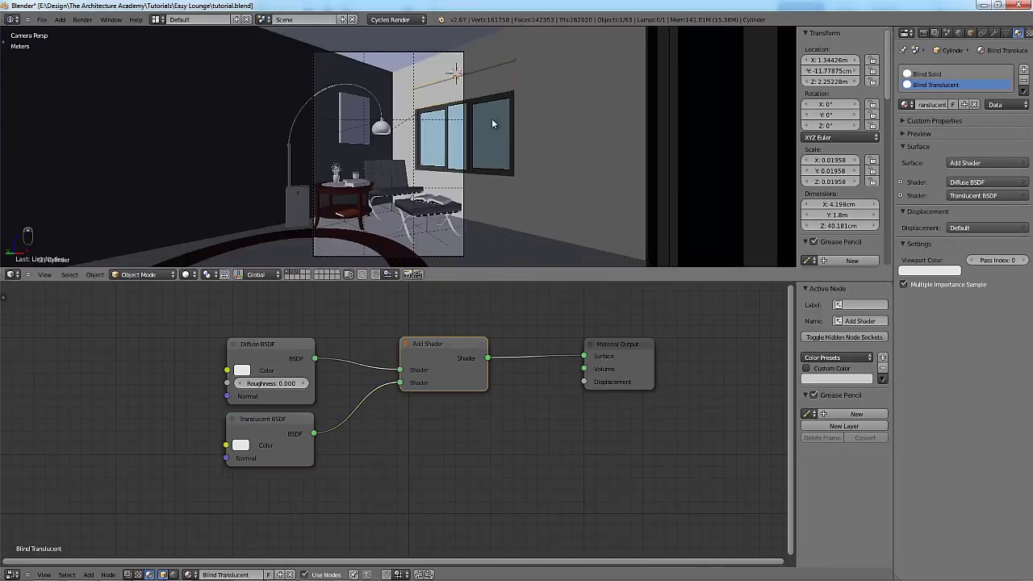
{"action": "scroll", "coordinate": [457, 94], "scroll_direction": "up", "scroll_amount": 2}
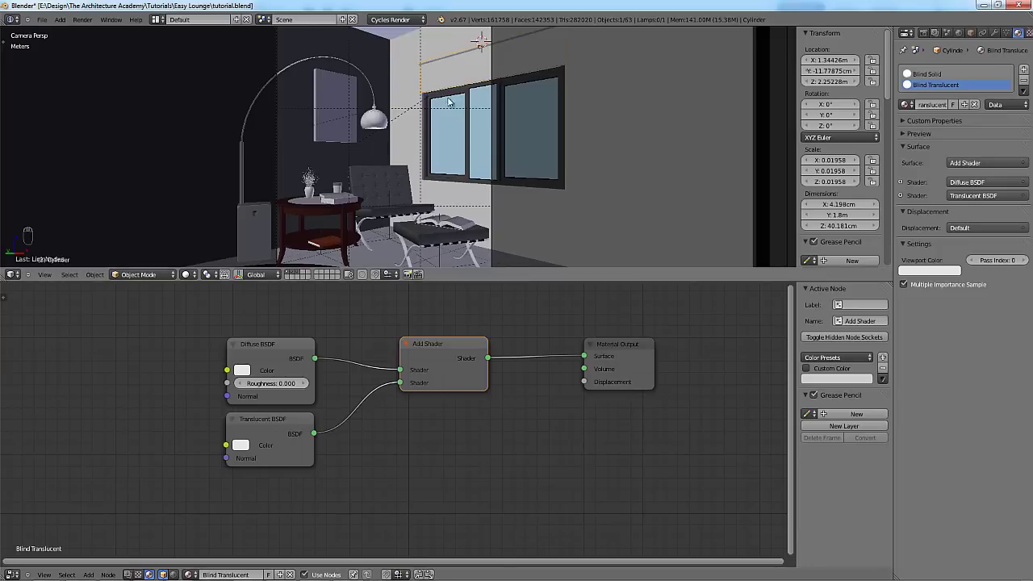
{"action": "scroll", "coordinate": [333, 432], "scroll_direction": "up", "scroll_amount": 3}
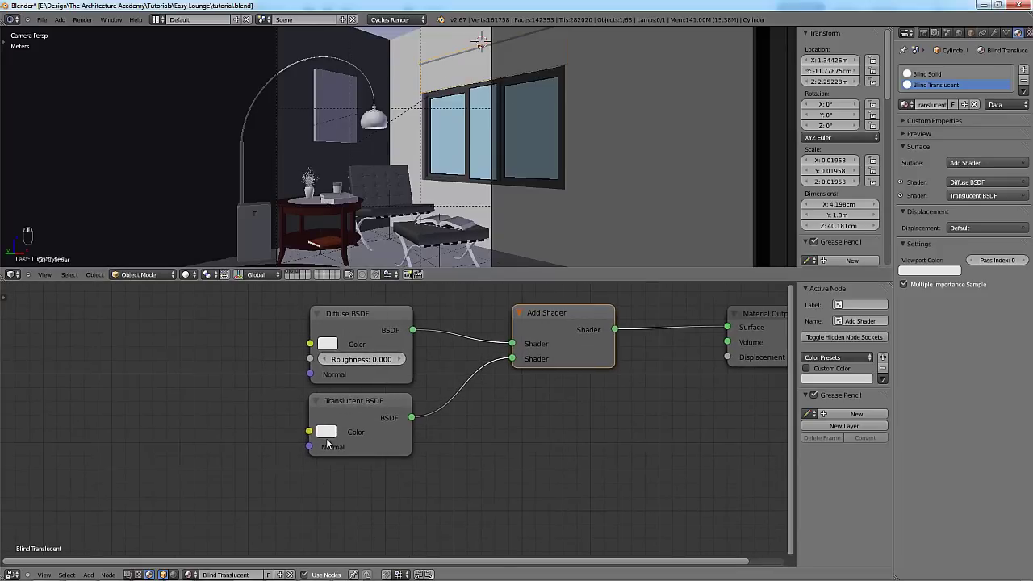
{"action": "left_click", "coordinate": [326, 433]}
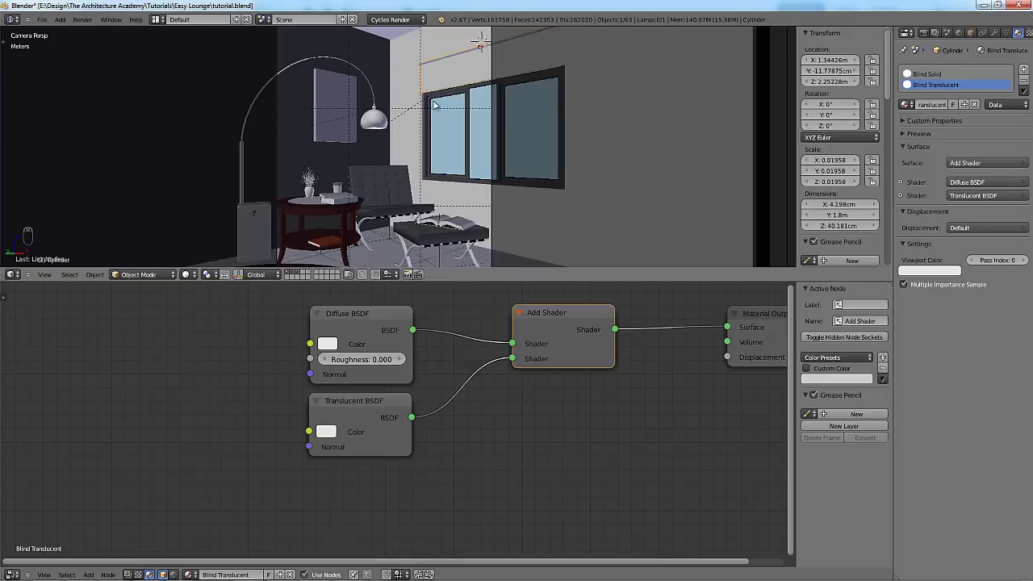
Set the Translucent BSDF color to a dark warm beige with hue 0.118, saturation 0.334 and value 0.134.
{"action": "left_click", "coordinate": [327, 433]}
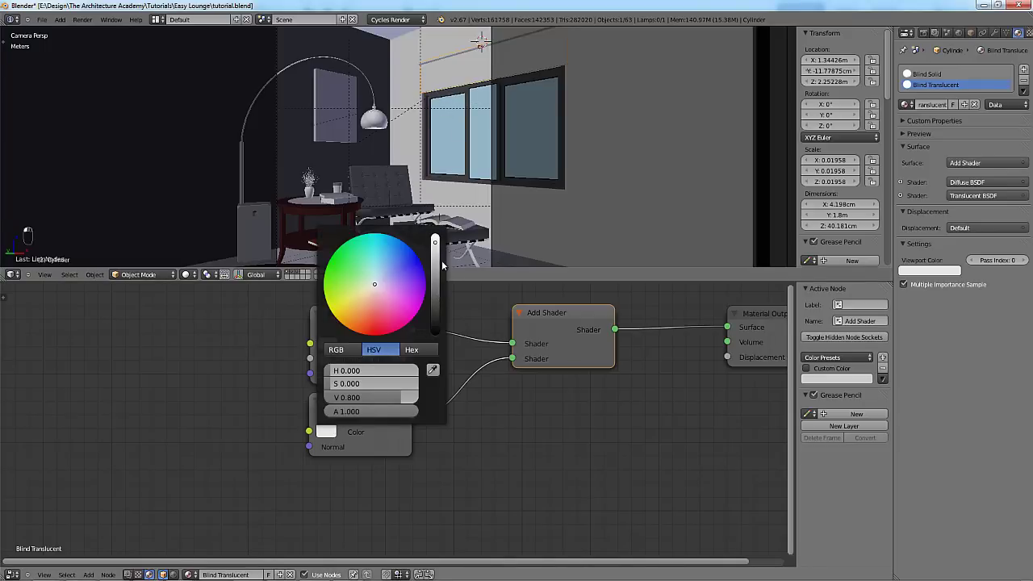
{"action": "left_click", "coordinate": [326, 433]}
{"action": "left_click_drag", "start_coordinate": [435, 245], "coordinate": [435, 298]}
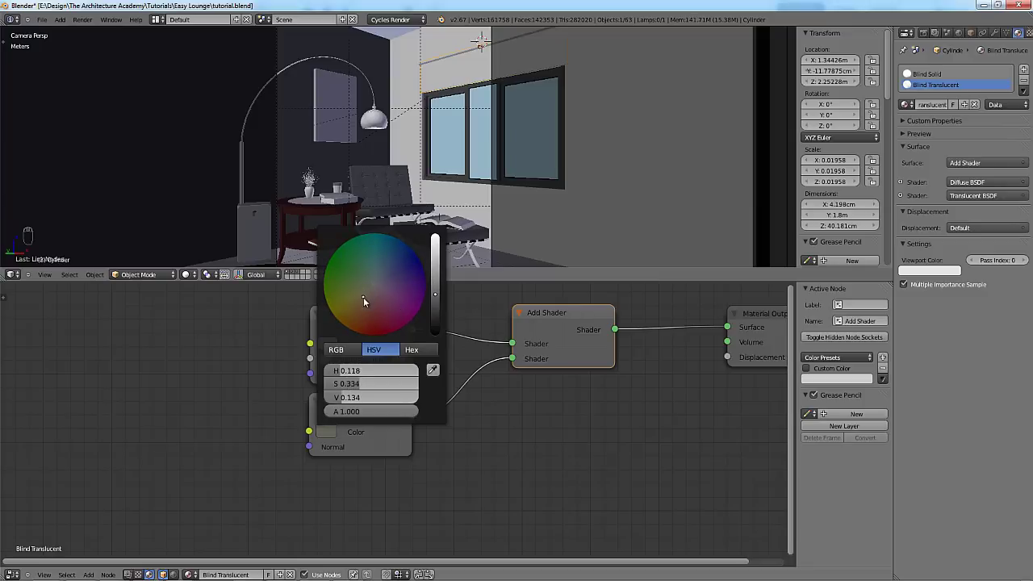
{"action": "left_click_drag", "start_coordinate": [363, 298], "coordinate": [362, 299]}
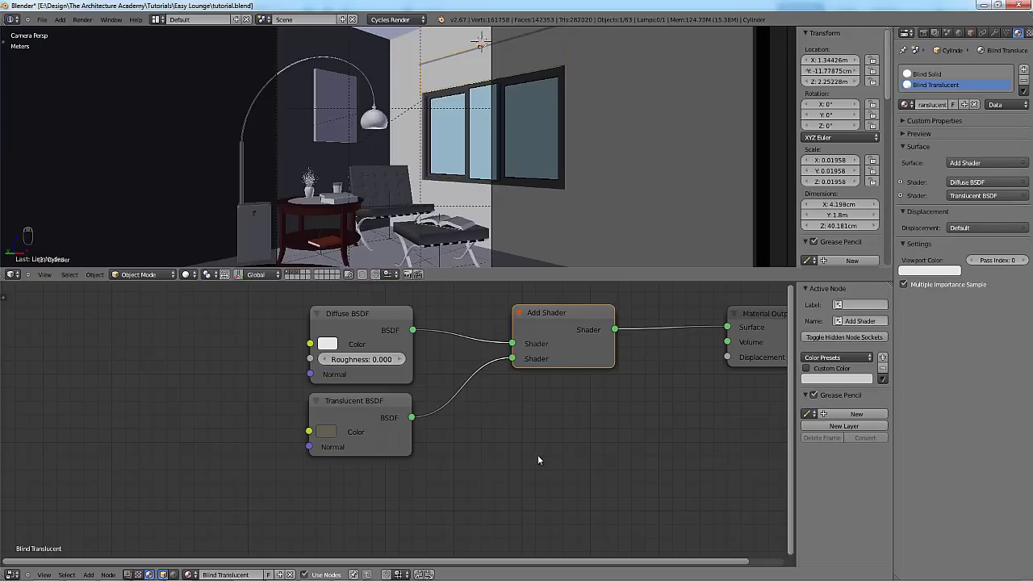
Reposition the Blind Translucent node tree and make the 3D viewport taller, framing the blind up close.
{"action": "scroll", "coordinate": [494, 400], "scroll_direction": "down", "scroll_amount": 2}
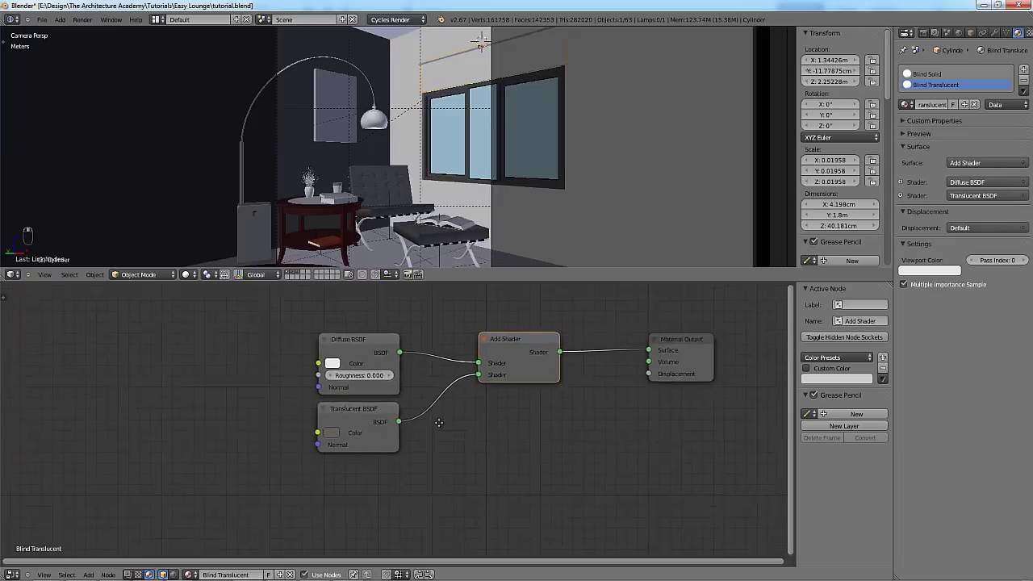
{"action": "middle_click_drag", "start_coordinate": [495, 399], "coordinate": [367, 441]}
{"action": "left_click_drag", "start_coordinate": [478, 281], "coordinate": [473, 324]}
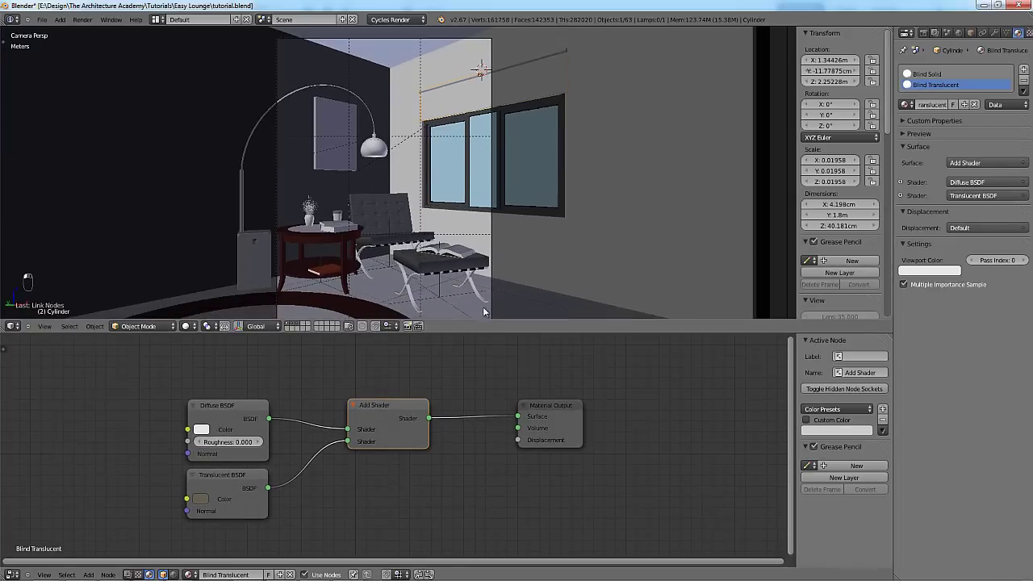
{"action": "scroll", "coordinate": [473, 242], "scroll_direction": "up", "scroll_amount": 4}
Set the Blind Solid material's diffuse color to a grey with value 0.233 and sample it for the viewport color.
{"action": "left_click", "coordinate": [928, 73]}
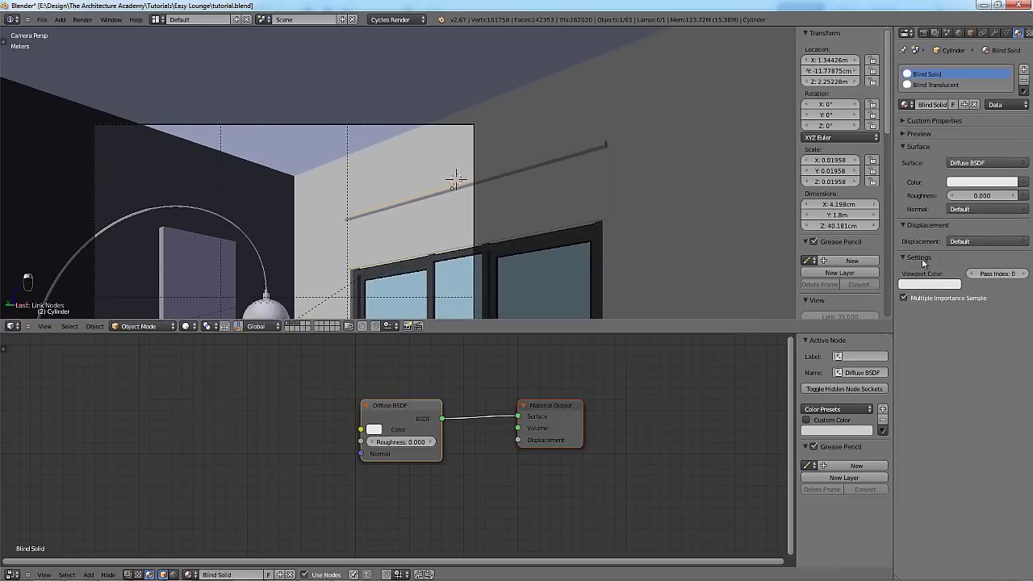
{"action": "left_click", "coordinate": [927, 284]}
{"action": "left_click", "coordinate": [954, 172]}
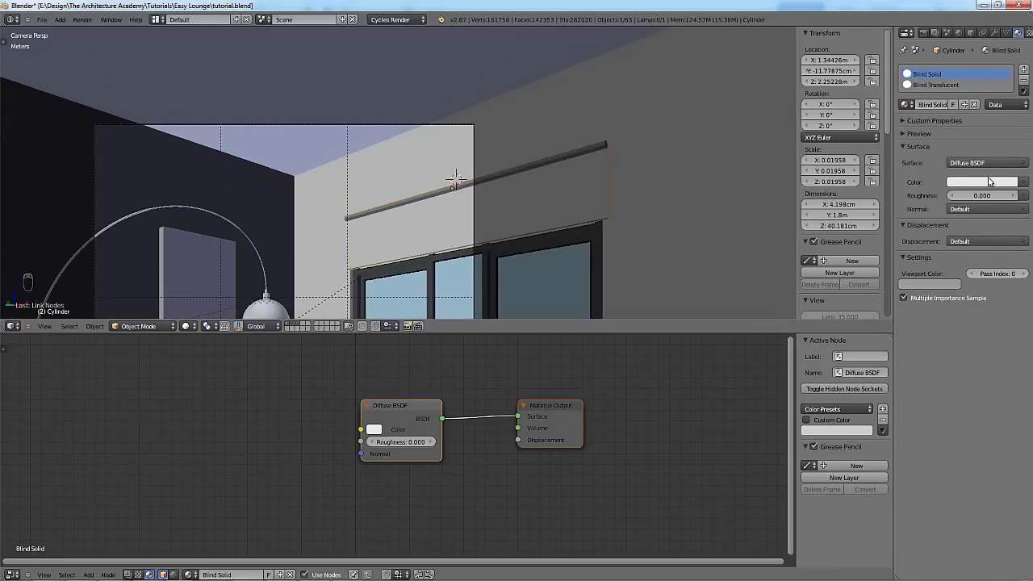
{"action": "left_click", "coordinate": [934, 284]}
{"action": "left_click", "coordinate": [973, 184]}
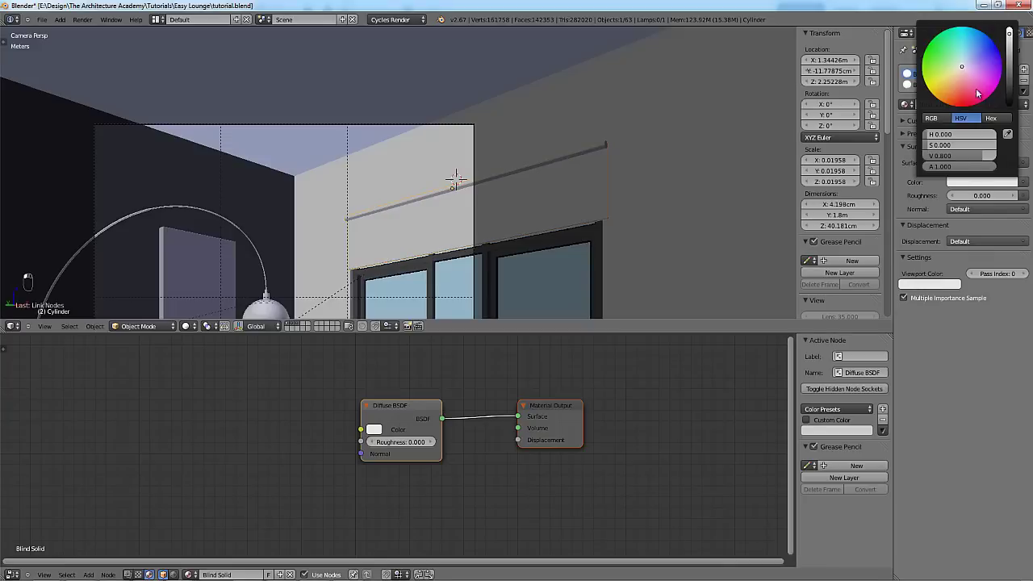
{"action": "left_click", "coordinate": [1011, 71]}
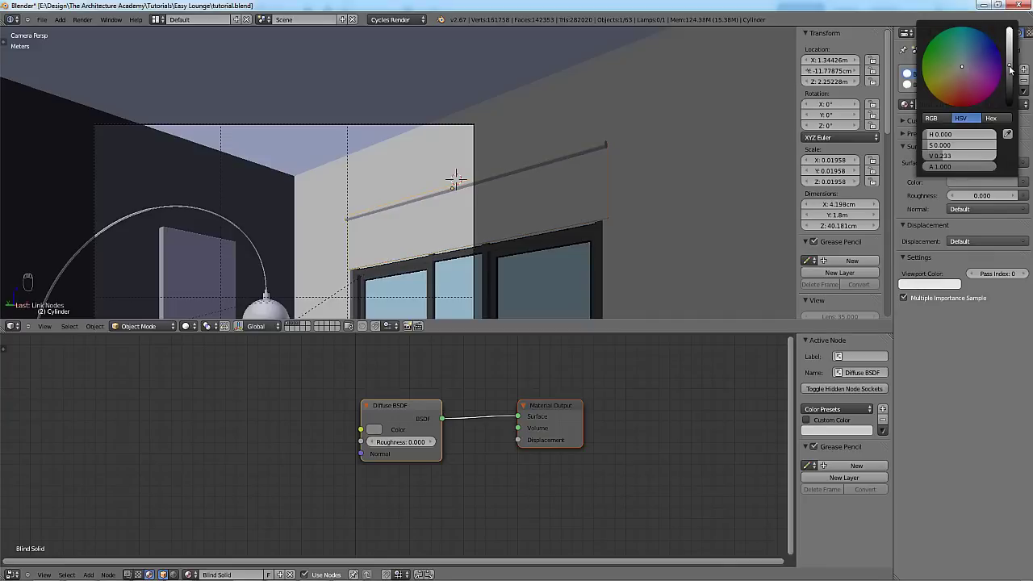
{"action": "left_click", "coordinate": [931, 284]}
{"action": "left_click", "coordinate": [953, 248]}
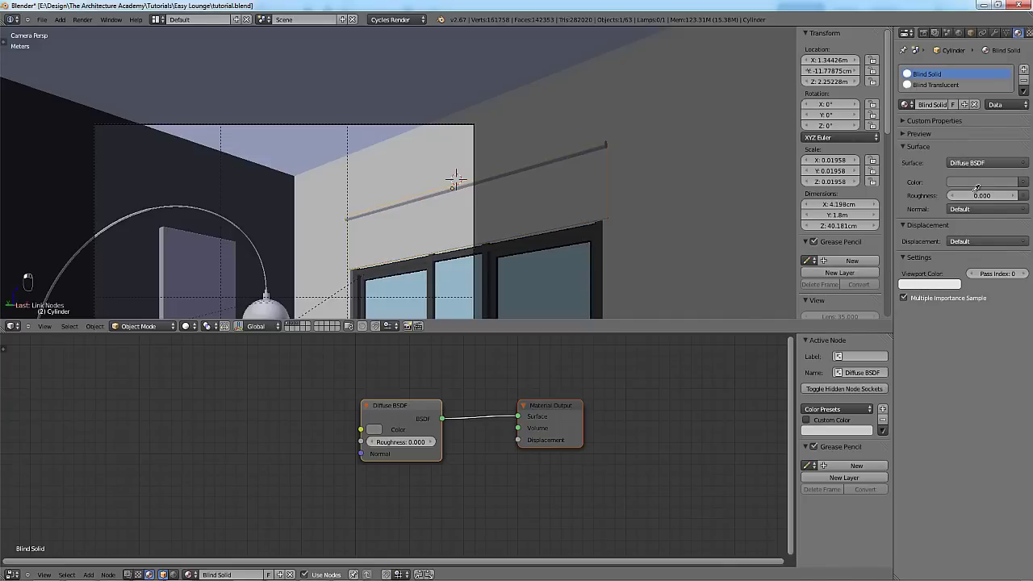
Apply smooth shading to the roller blind object.
{"action": "scroll", "coordinate": [578, 194], "scroll_direction": "up", "scroll_amount": 5}
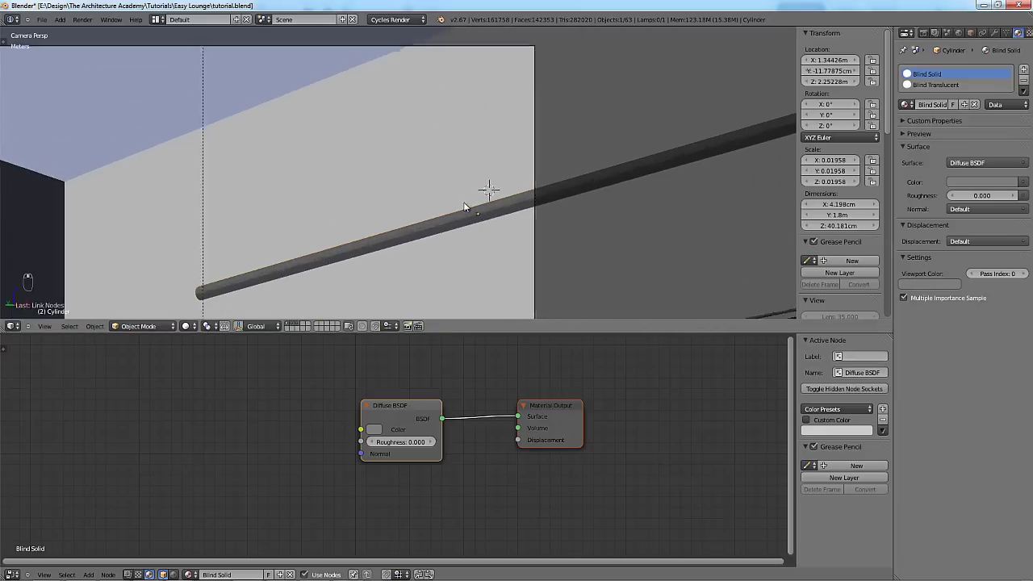
{"action": "key", "text": "t"}
{"action": "left_click", "coordinate": [49, 165]}
{"action": "key", "text": "t"}
{"action": "scroll", "coordinate": [493, 229], "scroll_direction": "up", "scroll_amount": 5}
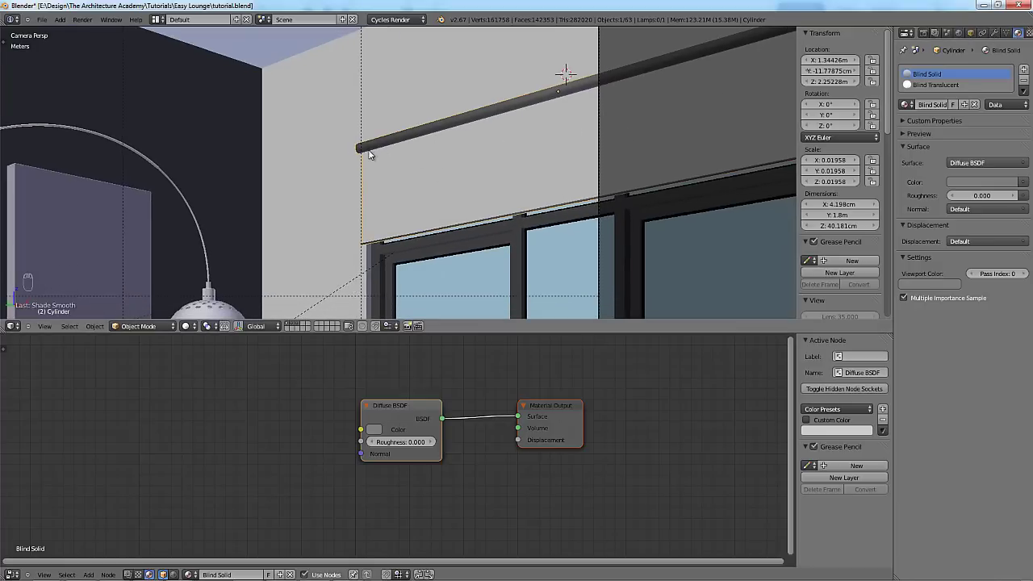
Add an Edge Split modifier to the roller blind.
{"action": "left_click", "coordinate": [983, 33]}
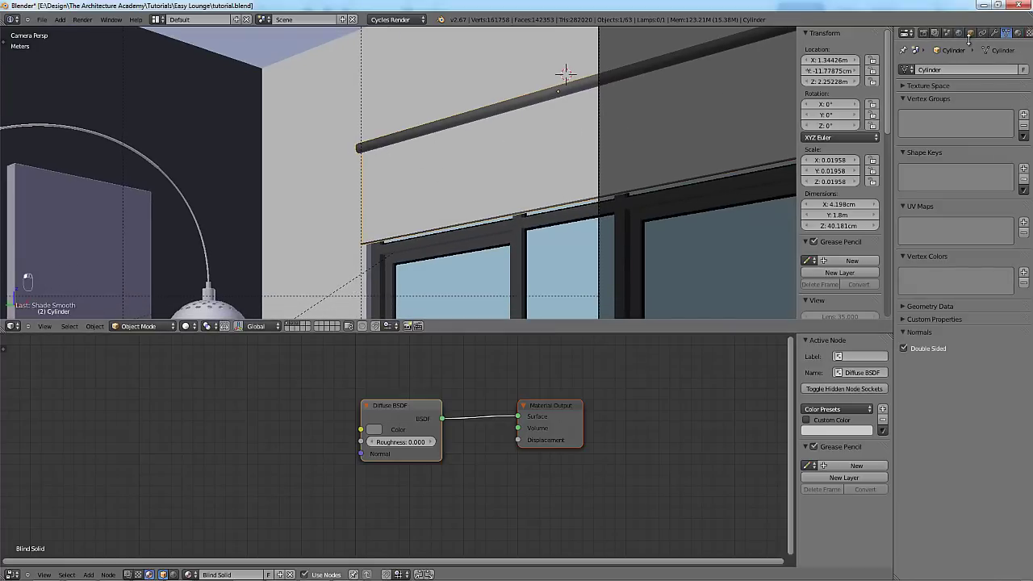
{"action": "left_click", "coordinate": [995, 33]}
{"action": "left_click", "coordinate": [920, 70]}
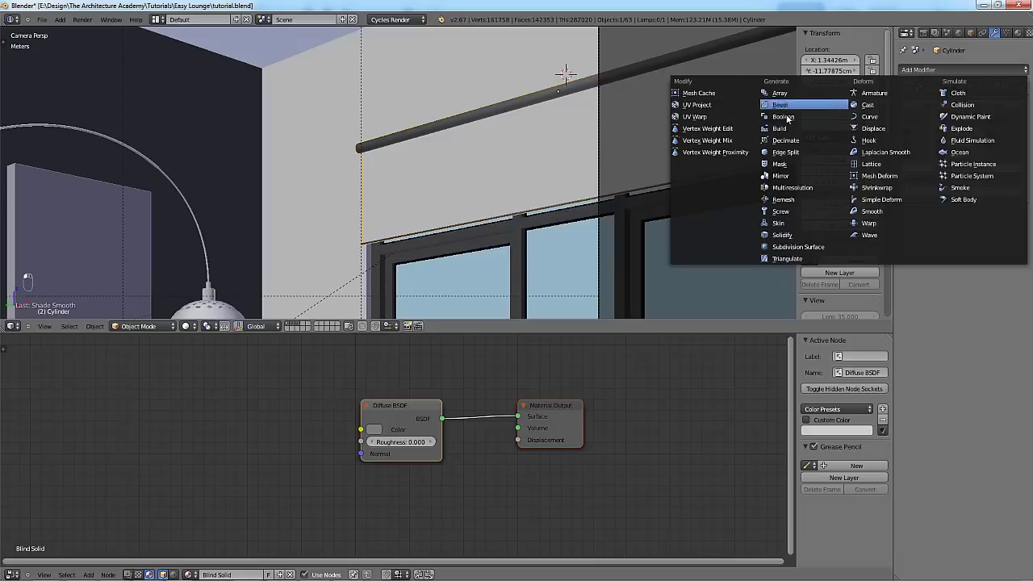
{"action": "left_click", "coordinate": [788, 154]}
Frame the full camera view, save the file and render the scene.
{"action": "scroll", "coordinate": [454, 153], "scroll_direction": "down", "scroll_amount": 10}
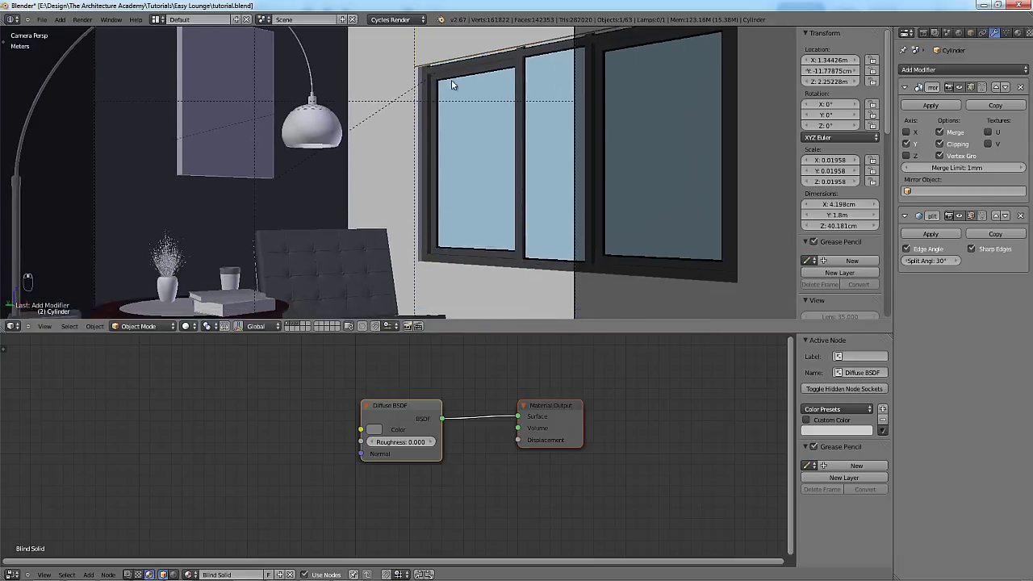
{"action": "scroll", "coordinate": [454, 136], "scroll_direction": "down", "scroll_amount": 5}
{"action": "key", "text": "ctrl+s"}
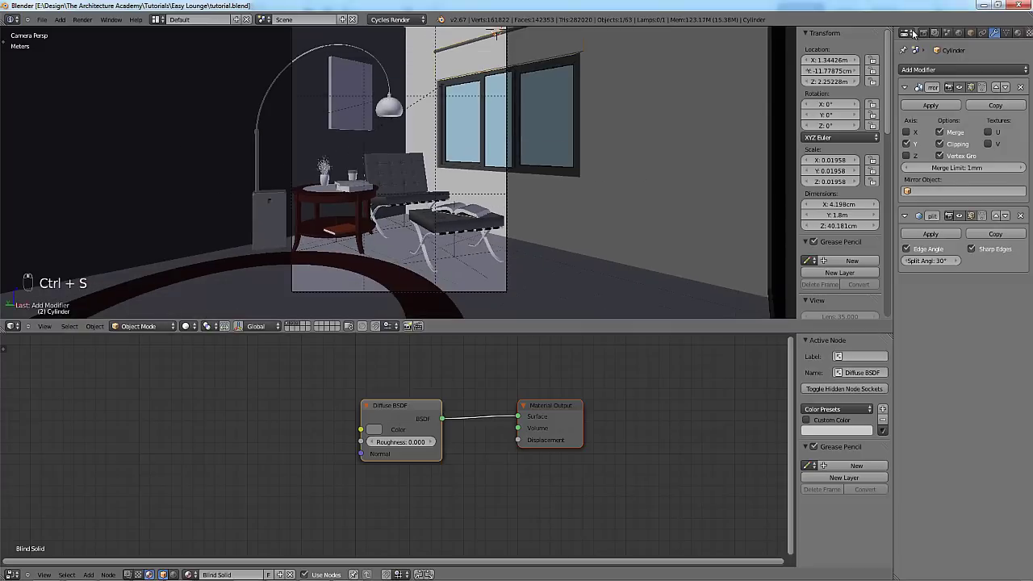
{"action": "left_click", "coordinate": [921, 33]}
{"action": "left_click", "coordinate": [922, 82]}
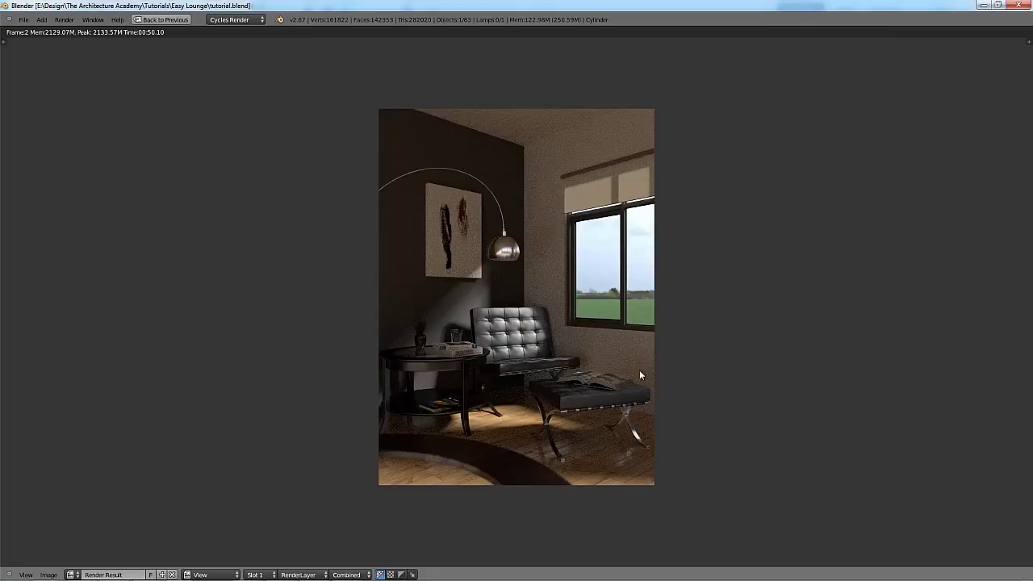
Inspect the rendered blind and return from the full-screen result to the multi-editor layout.
{"action": "middle_click_drag", "start_coordinate": [639, 370], "coordinate": [594, 372]}
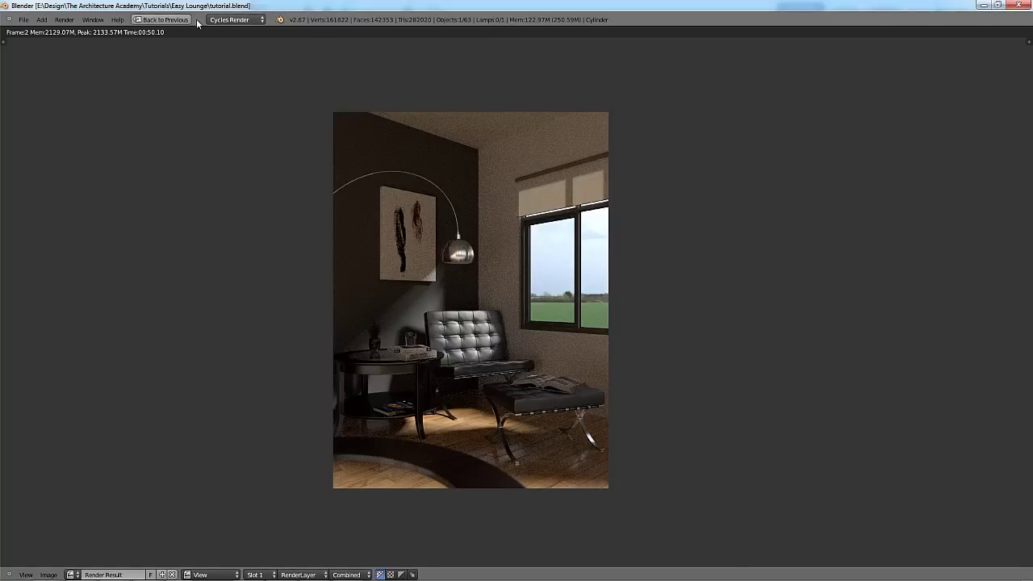
{"action": "left_click", "coordinate": [164, 20]}
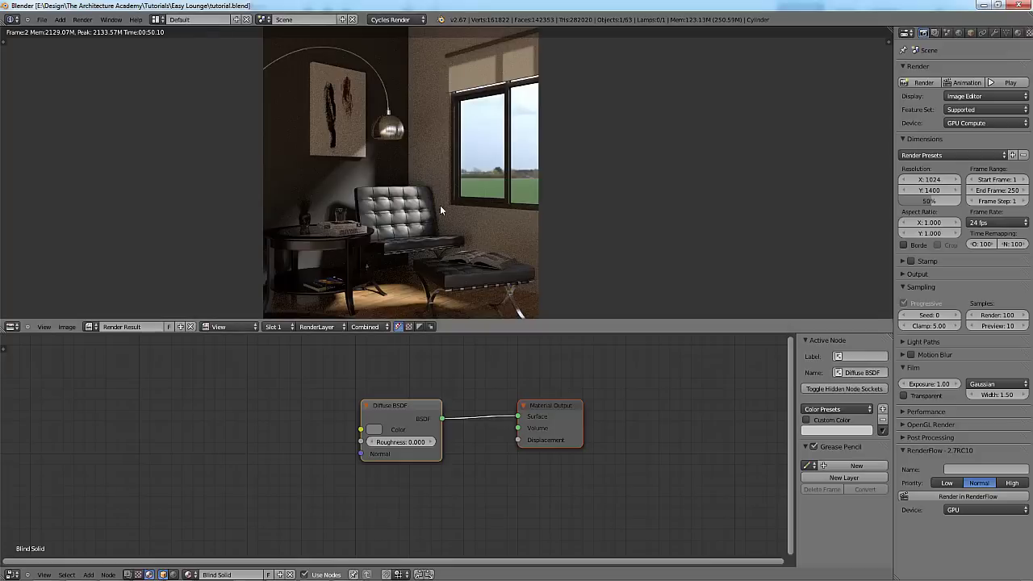
{"action": "scroll", "coordinate": [481, 209], "scroll_direction": "down", "scroll_amount": 4}
{"action": "scroll", "coordinate": [533, 281], "scroll_direction": "up", "scroll_amount": 3}
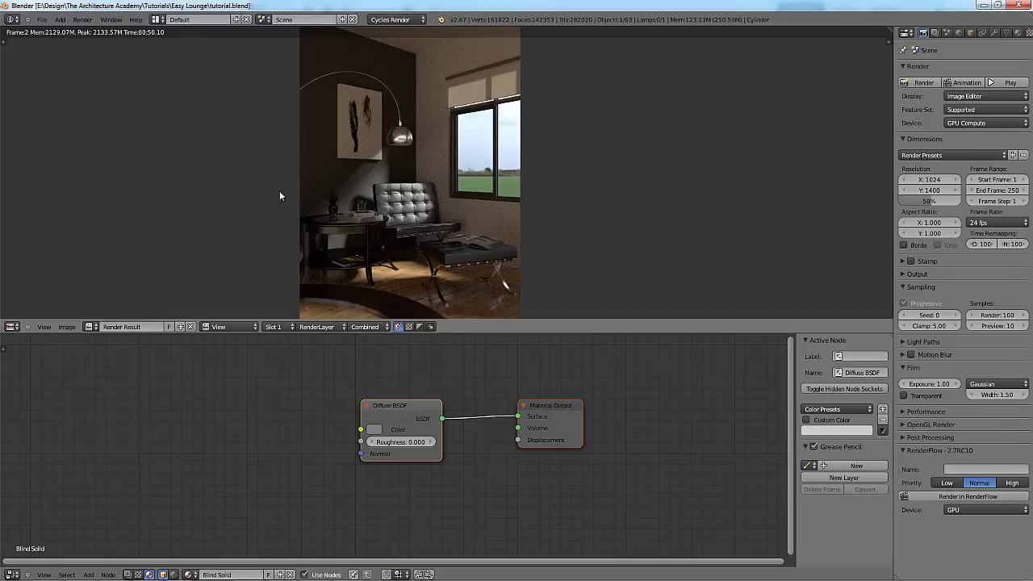
Replace the render result with the 3D view, showing the room from the top in wireframe.
{"action": "left_click", "coordinate": [14, 326]}
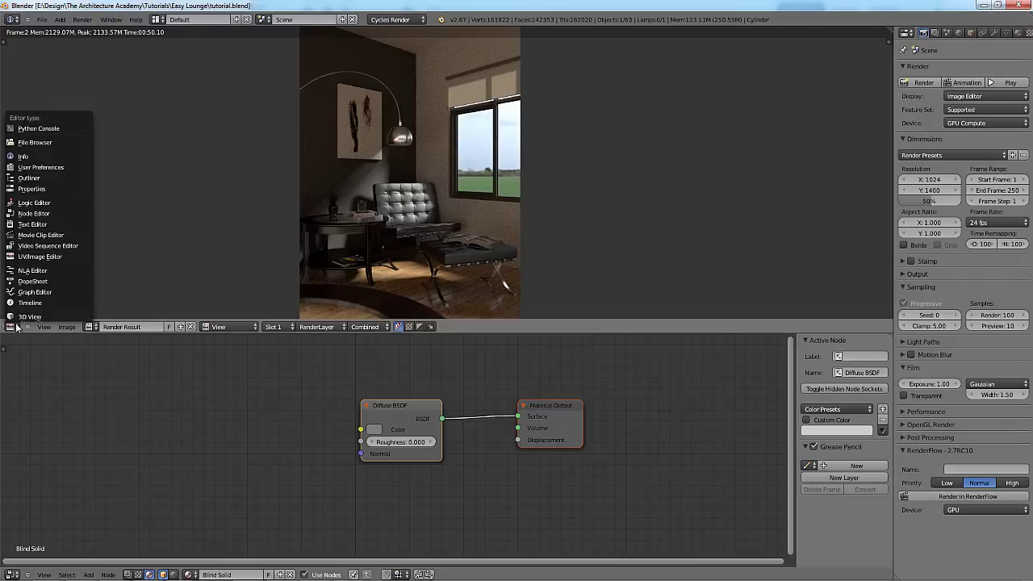
{"action": "left_click", "coordinate": [32, 314]}
{"action": "key", "text": "Escape"}
{"action": "key", "text": "Escape"}
{"action": "key", "text": "KP_7"}
{"action": "key", "text": "z"}
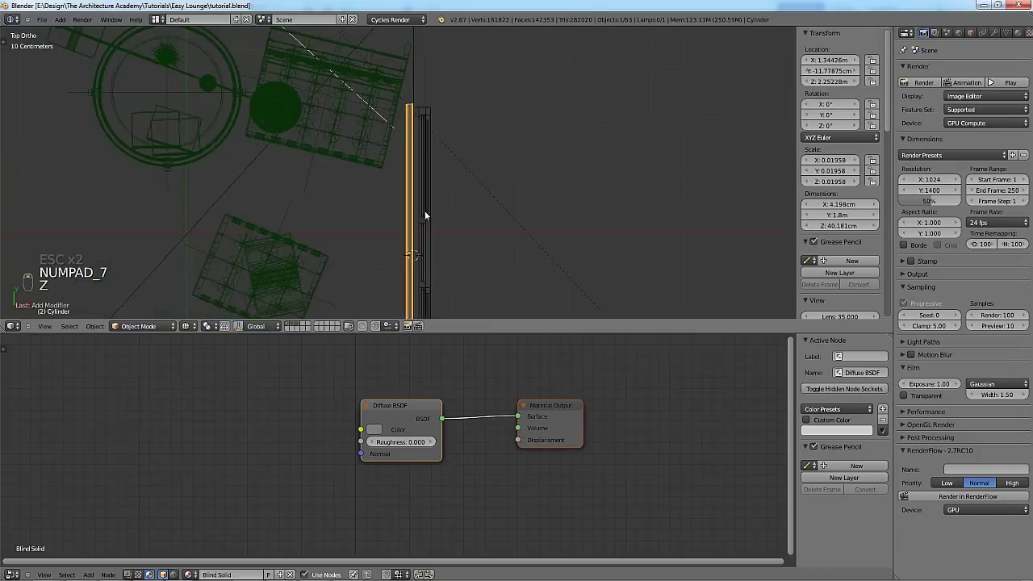
Move the sun lamp along Y to about -4.25 m and rotate it in top view to about -55.6° on Z.
{"action": "scroll", "coordinate": [459, 190], "scroll_direction": "down", "scroll_amount": 9}
{"action": "right_click", "coordinate": [477, 207]}
{"action": "key", "text": "g"}
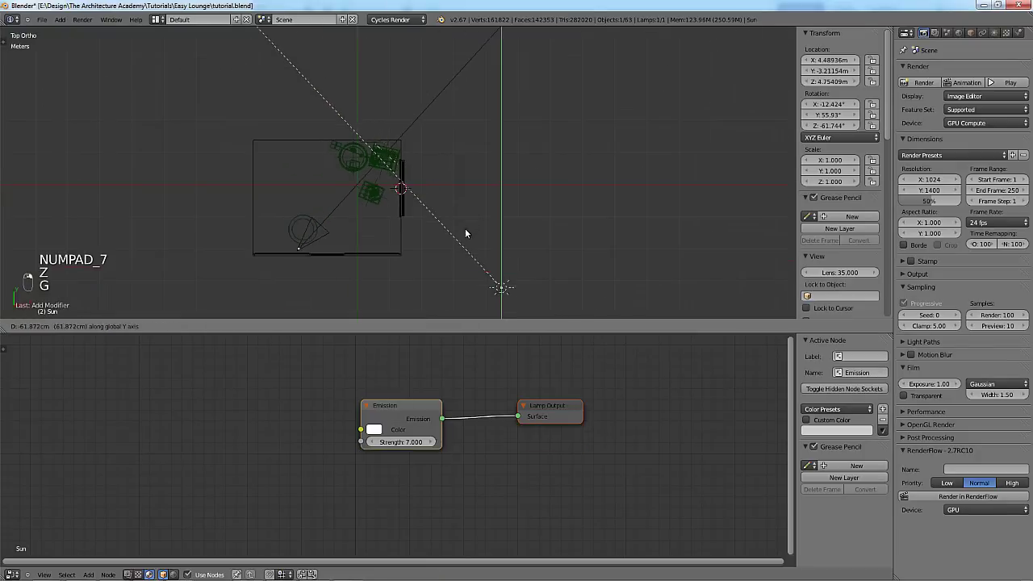
{"action": "left_click", "coordinate": [447, 259]}
{"action": "key", "text": "r"}
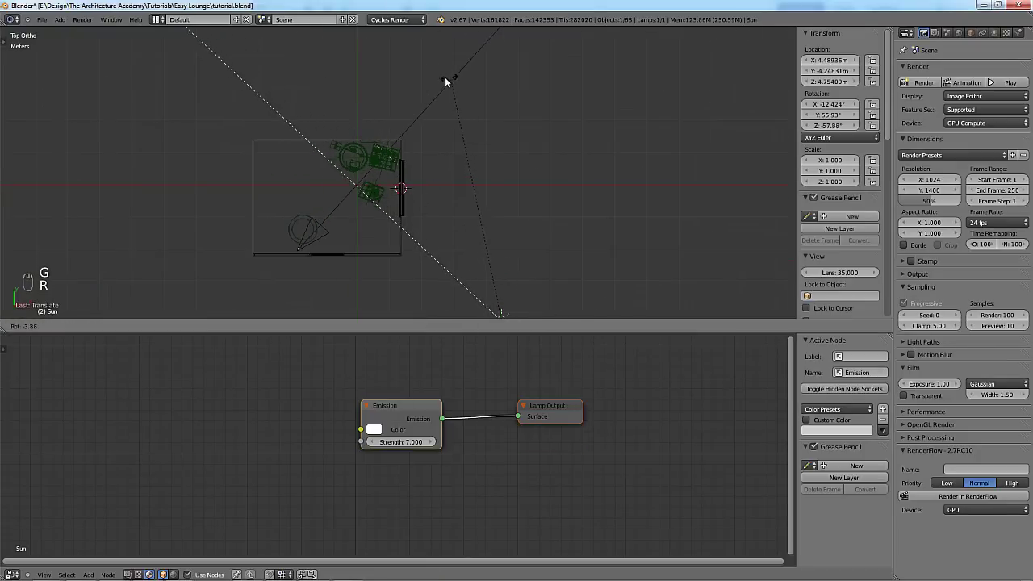
{"action": "left_click", "coordinate": [446, 79]}
Move the sun lamp along X to about 5.61 m and rotate it to about -49.8° on Z.
{"action": "key", "text": "g"}
{"action": "key", "text": "x"}
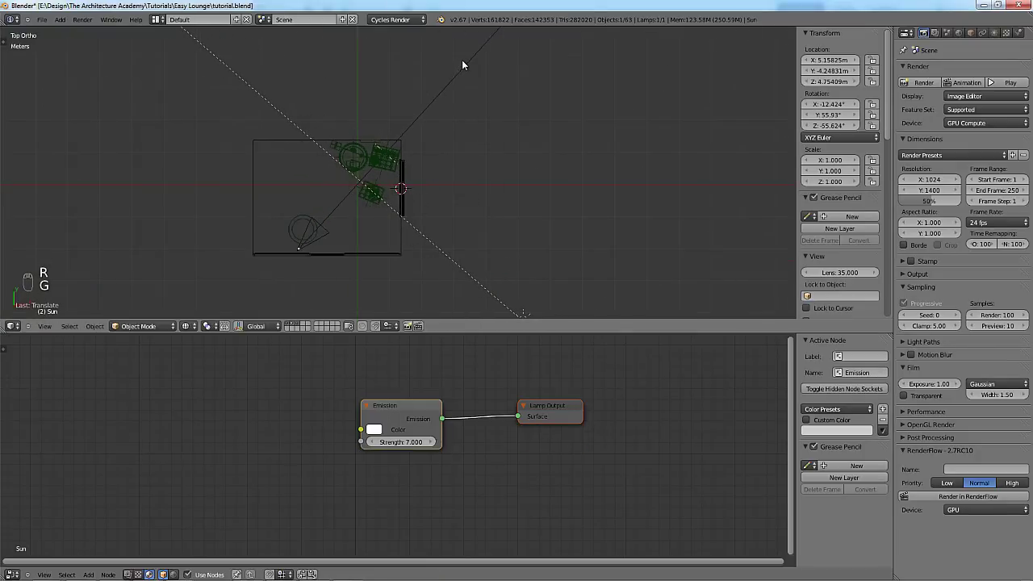
{"action": "key", "text": "r"}
{"action": "key", "text": "g"}
{"action": "key", "text": "r"}
{"action": "left_click", "coordinate": [437, 62]}
{"action": "scroll", "coordinate": [440, 129], "scroll_direction": "up", "scroll_amount": 3}
{"action": "scroll", "coordinate": [444, 135], "scroll_direction": "up", "scroll_amount": 3}
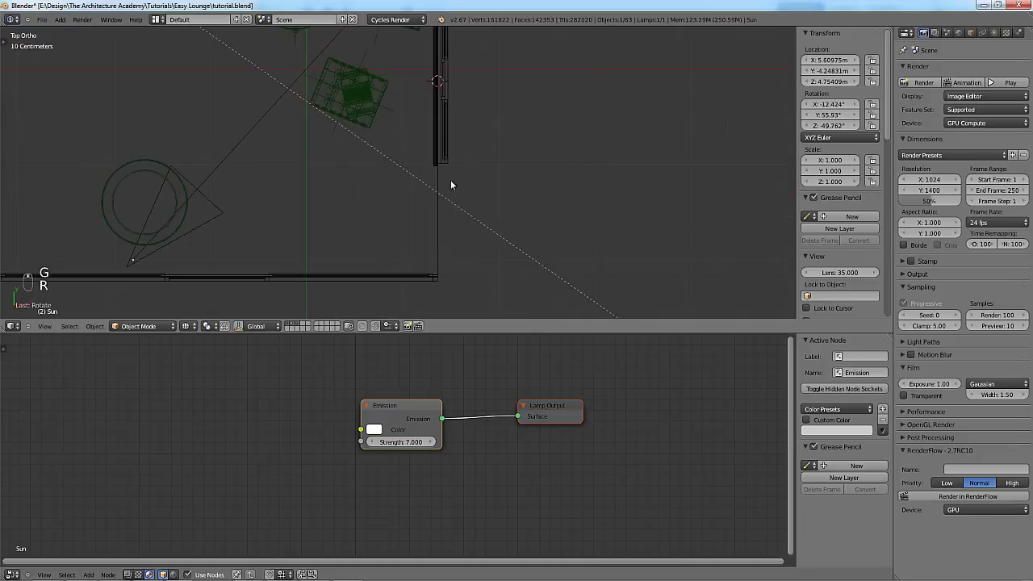
Fine-tune the sun lamp in top view to about X 5.94 m, Y -3.77 m and a Z rotation of about -46.4°.
{"action": "key", "text": "g"}
{"action": "left_click", "coordinate": [454, 160]}
{"action": "scroll", "coordinate": [449, 101], "scroll_direction": "down", "scroll_amount": 2}
{"action": "key", "text": "r"}
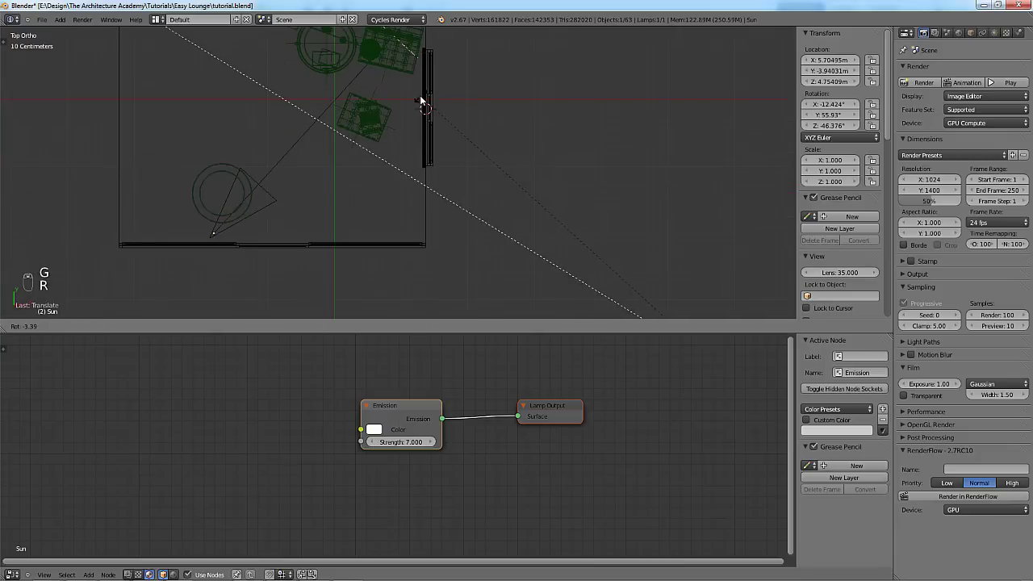
{"action": "left_click", "coordinate": [441, 88]}
{"action": "key", "text": "g"}
{"action": "left_click", "coordinate": [437, 84]}
{"action": "scroll", "coordinate": [440, 116], "scroll_direction": "down", "scroll_amount": 5}
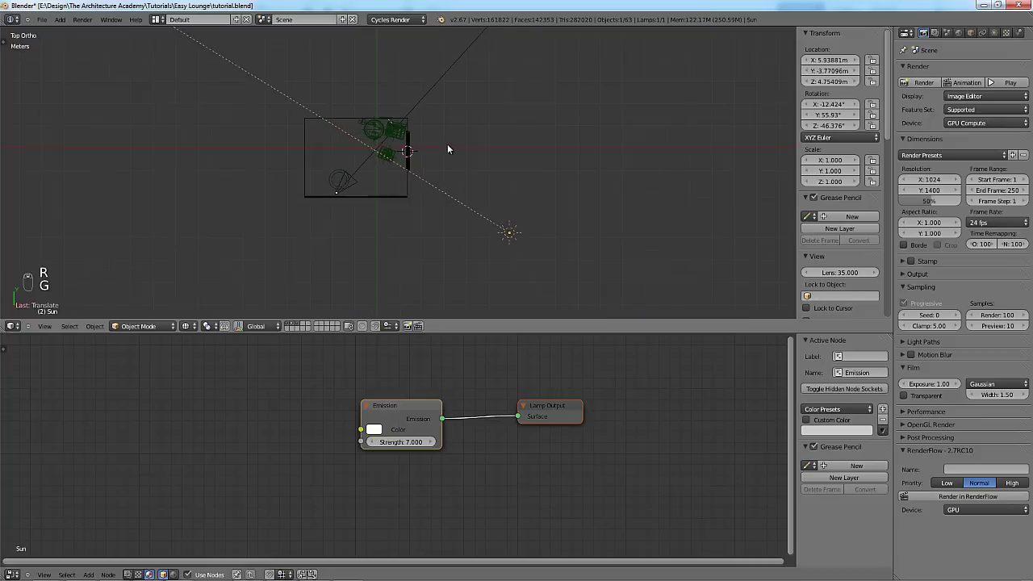
In front view, tilt the sun lamp to about 54.4° on Y and move it to about X 5.75 m, Z 5.41 m.
{"action": "key", "text": "KP_1"}
{"action": "scroll", "coordinate": [447, 145], "scroll_direction": "up", "scroll_amount": 5}
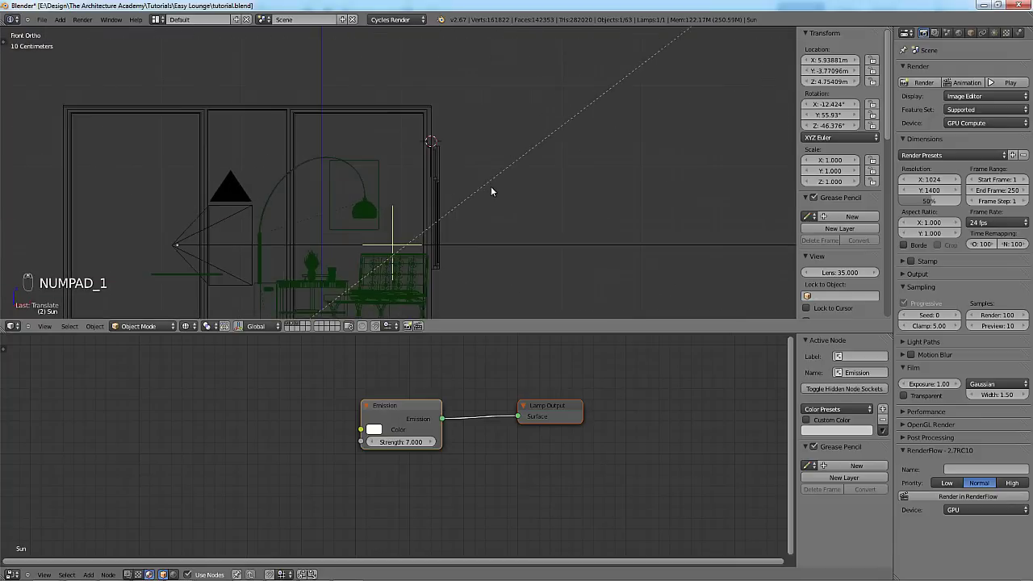
{"action": "middle_click_drag", "start_coordinate": [476, 132], "coordinate": [465, 89], "text": "shift"}
{"action": "key", "text": "r"}
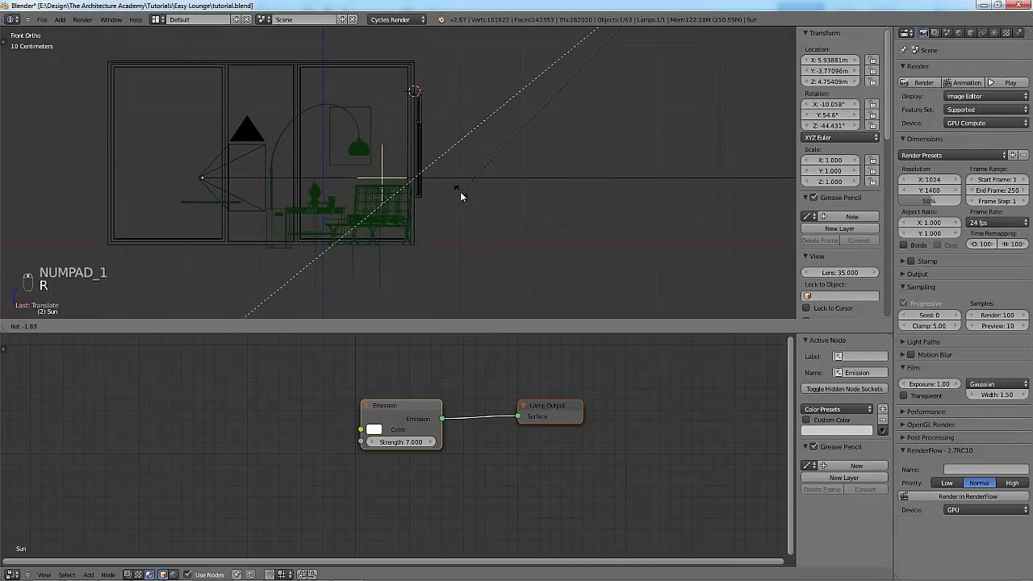
{"action": "left_click", "coordinate": [462, 196]}
{"action": "key", "text": "g"}
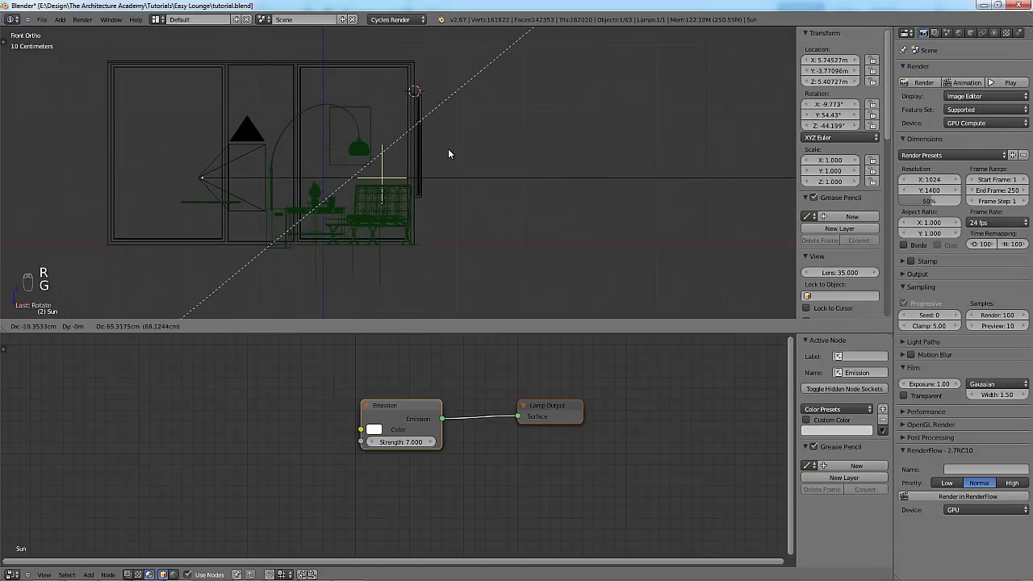
{"action": "left_click", "coordinate": [449, 150]}
Return to the camera view in solid shading and advance the scene to frame 3.
{"action": "key", "text": "KP_0"}
{"action": "key", "text": "Right"}
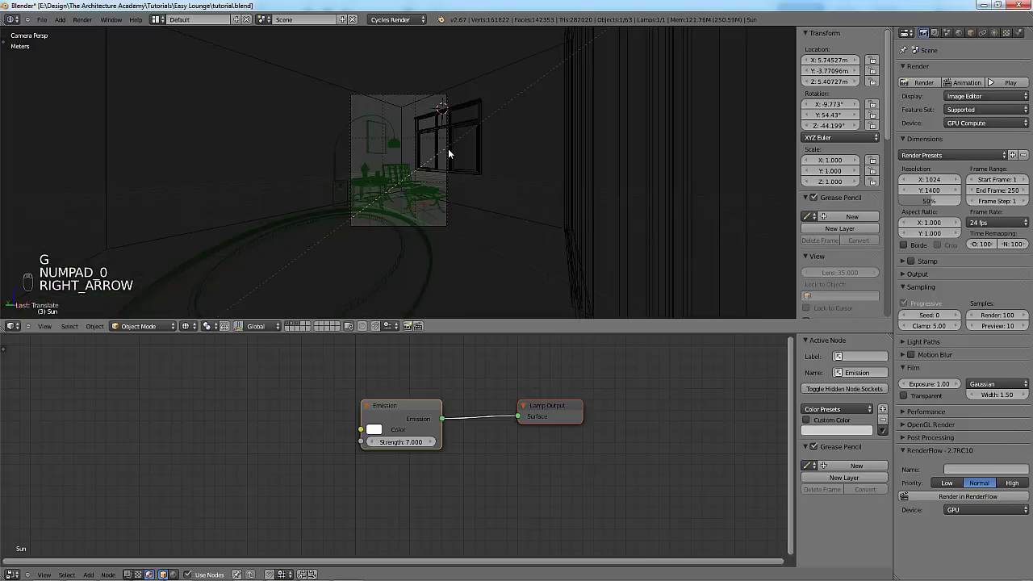
{"action": "key", "text": "z"}
{"action": "scroll", "coordinate": [448, 154], "scroll_direction": "up", "scroll_amount": 4}
Save the file and render the scene with the repositioned sun lamp.
{"action": "key", "text": "ctrl+s"}
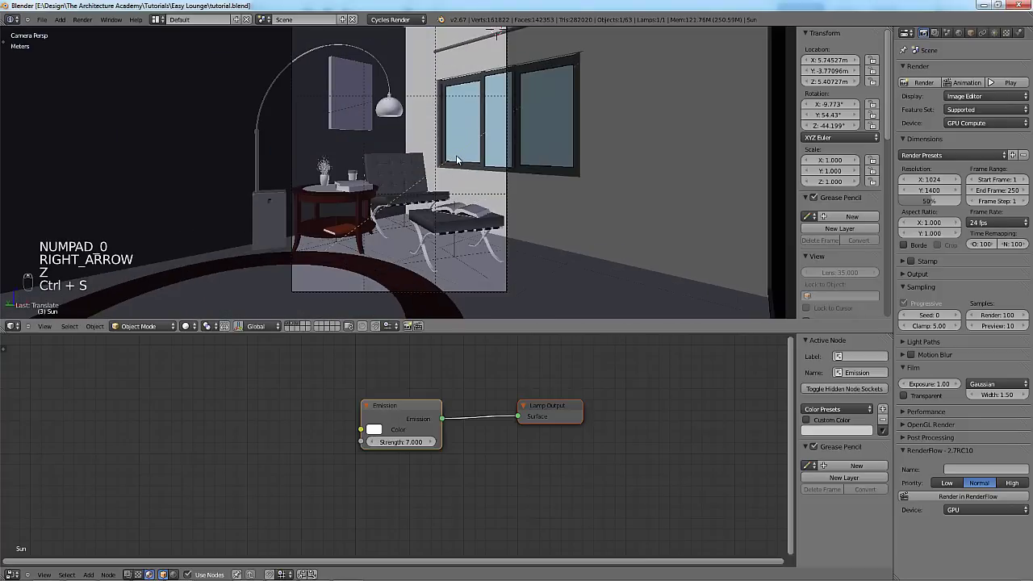
{"action": "key", "text": "F12"}
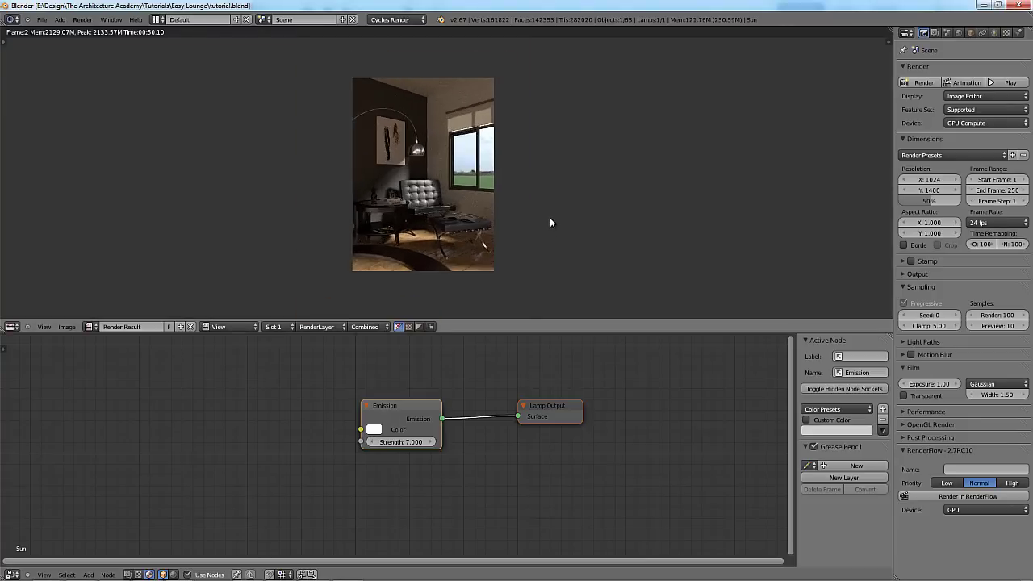
{"action": "scroll", "coordinate": [550, 217], "scroll_direction": "up", "scroll_amount": 1}
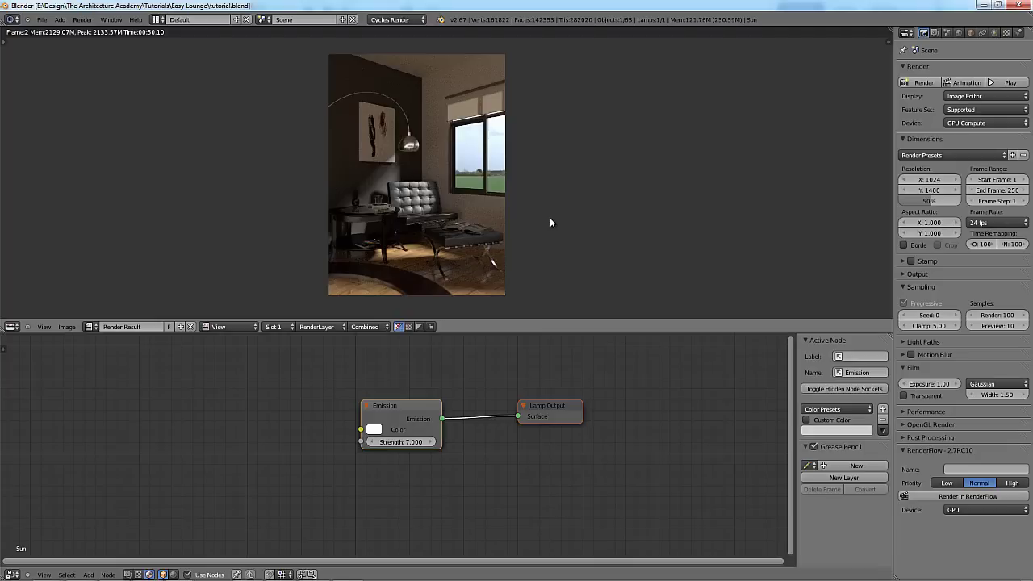
Advance the scene to frame 3, render it, and enlarge the render result to examine the sunlight in the room.
{"action": "key", "text": "Right"}
{"action": "key", "text": "F12"}
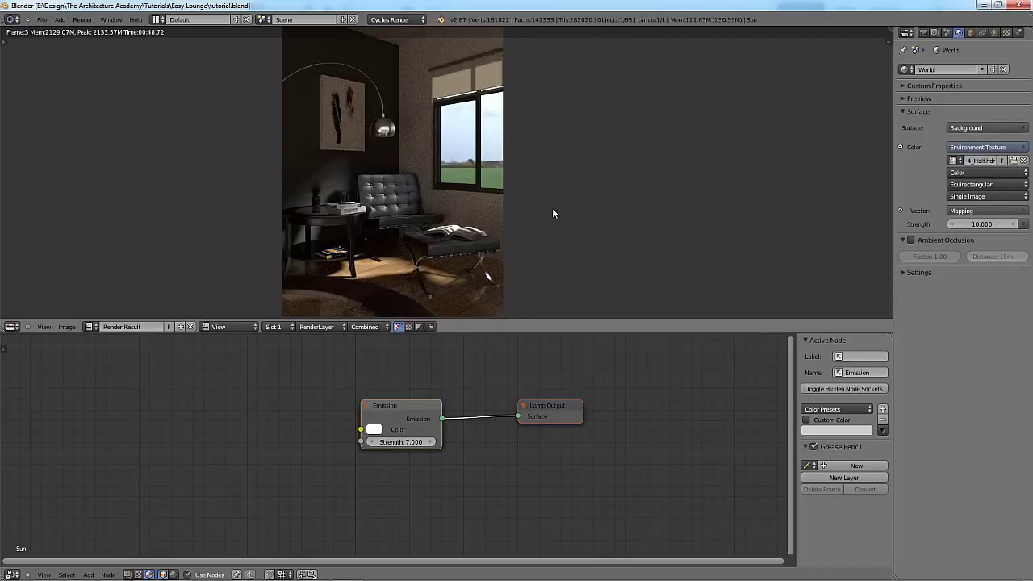
{"action": "scroll", "coordinate": [552, 213], "scroll_direction": "up", "scroll_amount": 1}
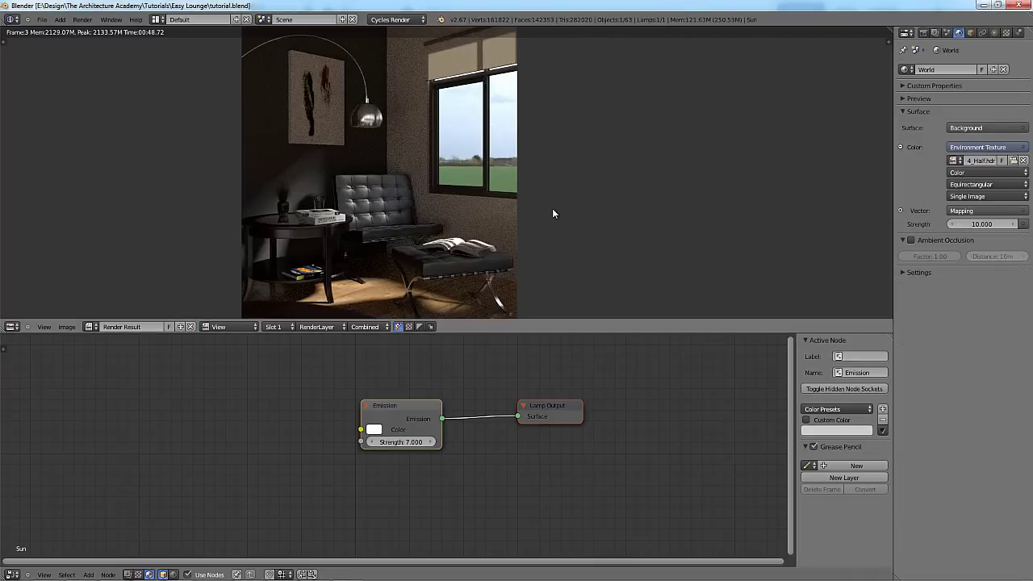
{"action": "key", "text": "ctrl+Up"}
{"action": "middle_click_drag", "start_coordinate": [572, 213], "coordinate": [581, 211]}
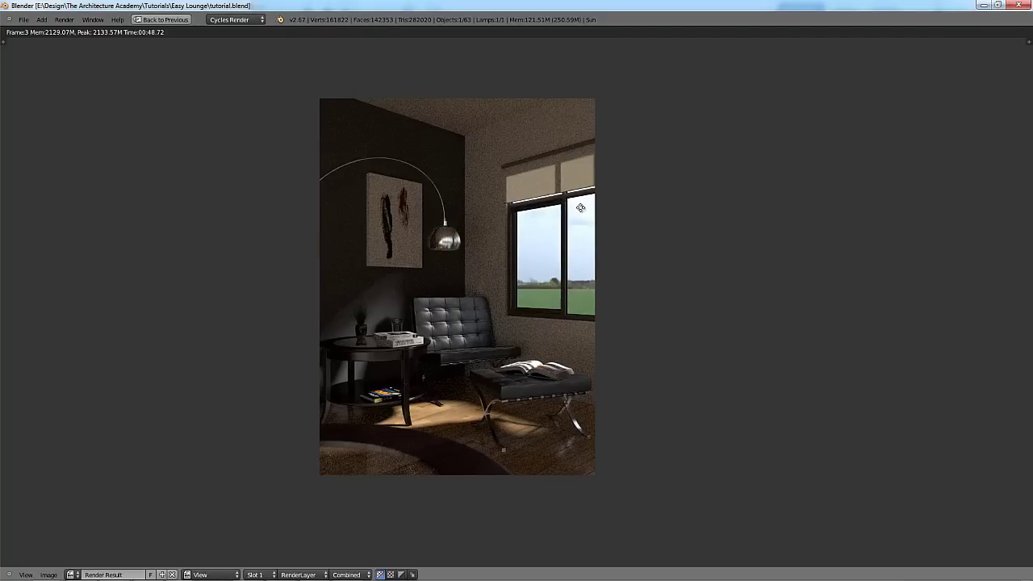
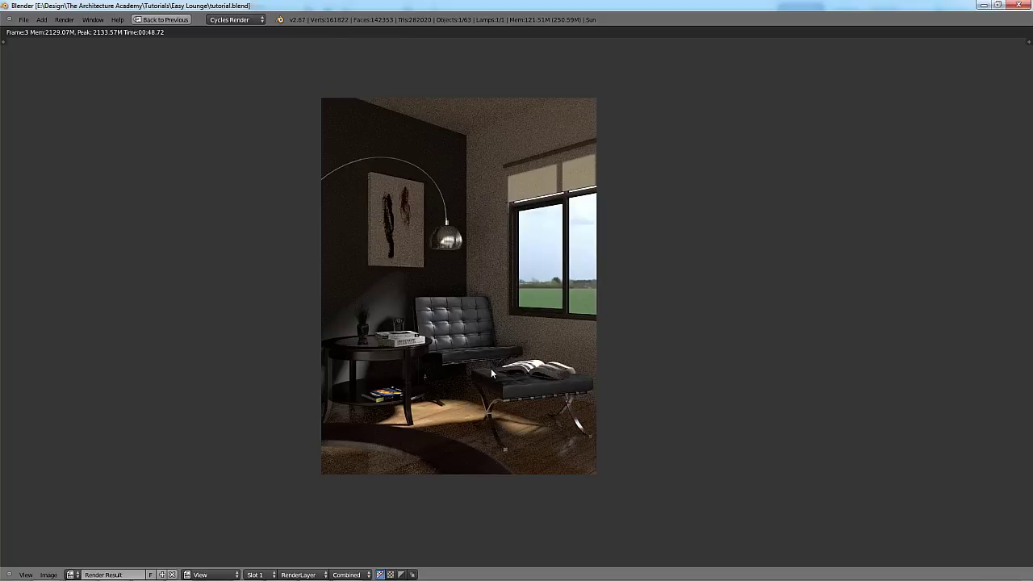
In wireframe top view, rotate the sun lamp to about -47.1° on Z and move it to about Y -3.89 m.
{"action": "key", "text": "Escape"}
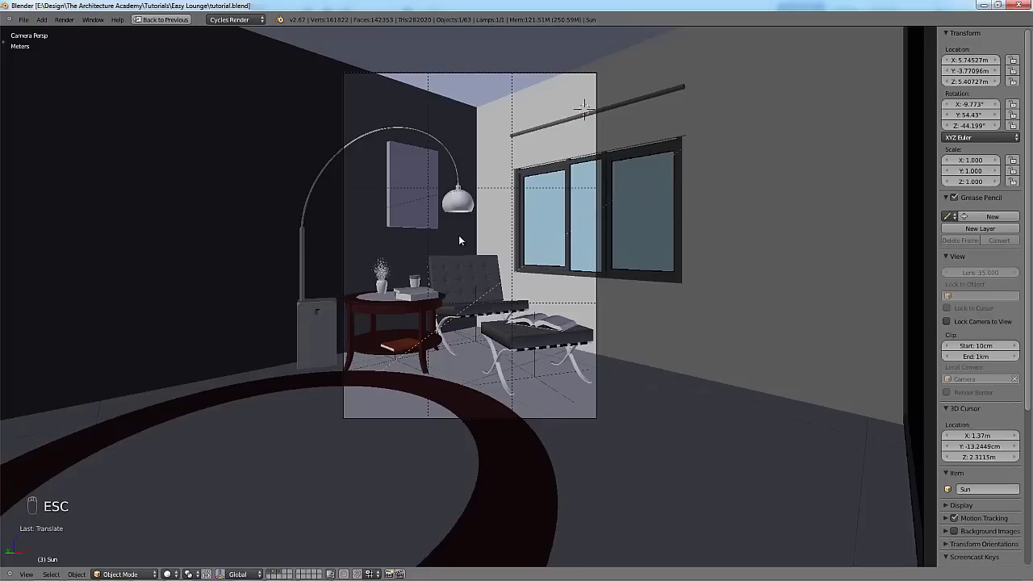
{"action": "key", "text": "KP_7"}
{"action": "key", "text": "z"}
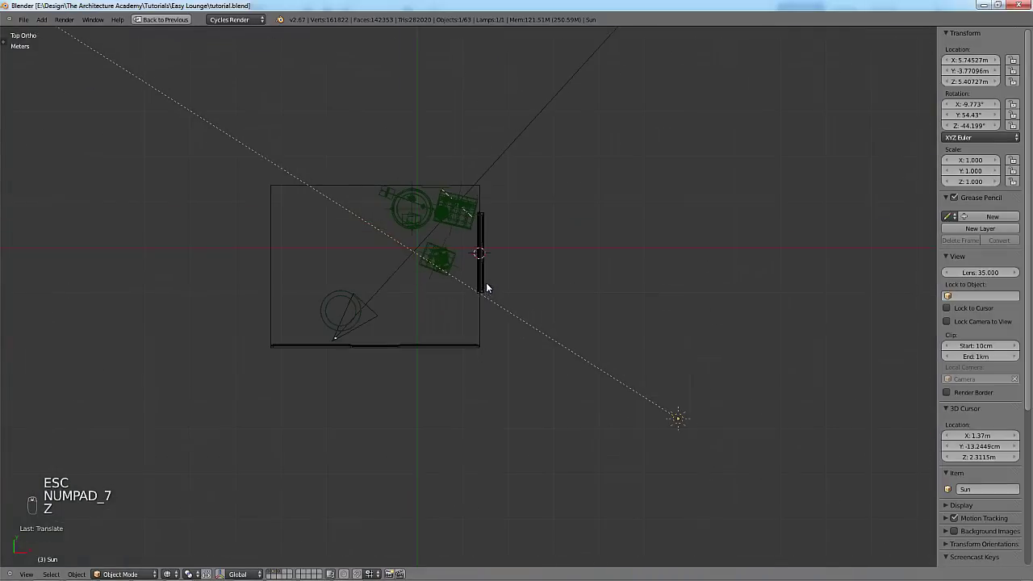
{"action": "key", "text": "g"}
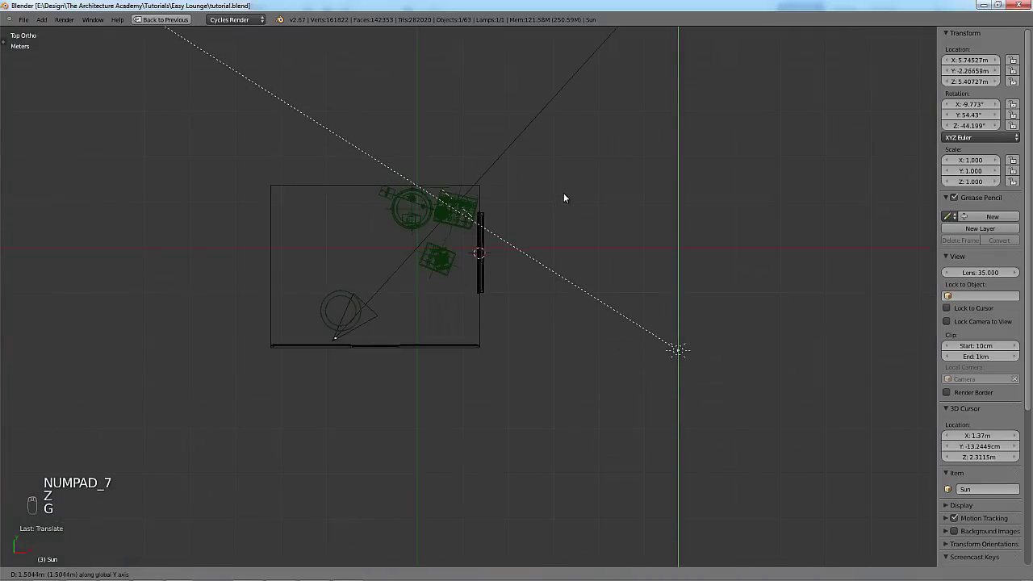
{"action": "left_click", "coordinate": [569, 192]}
{"action": "key", "text": "r"}
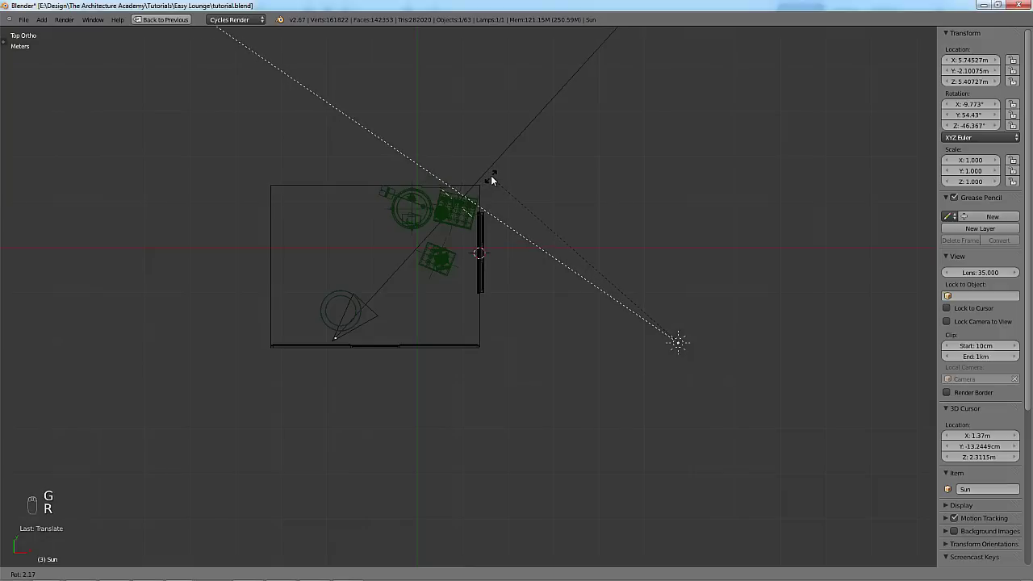
{"action": "left_click", "coordinate": [495, 179]}
{"action": "key", "text": "g"}
{"action": "key", "text": "y"}
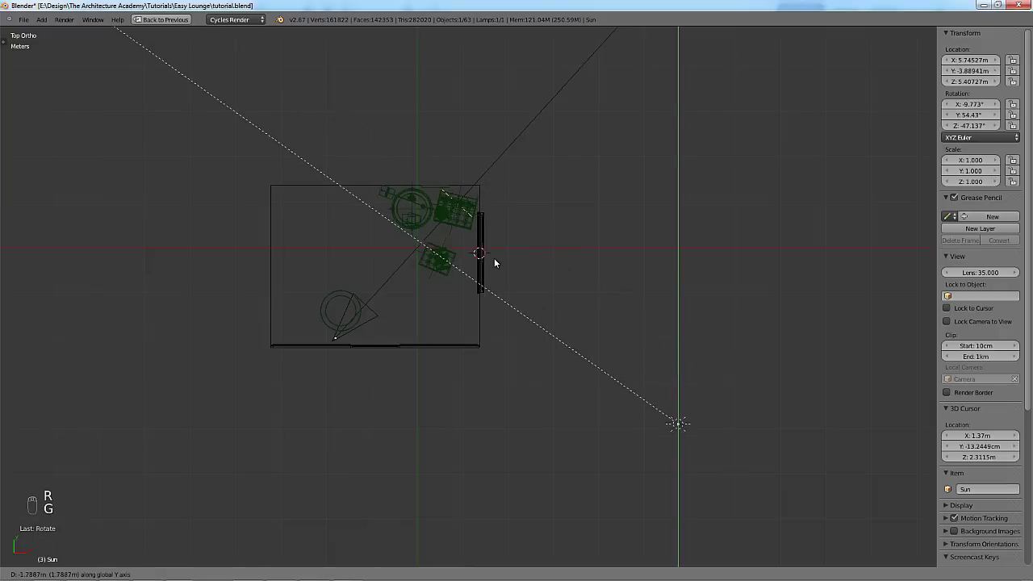
{"action": "left_click", "coordinate": [494, 262]}
Widen the wall's window opening toward negative Y by moving its end vertices to a median Y of about -91.4 cm.
{"action": "right_click", "coordinate": [482, 292]}
{"action": "scroll", "coordinate": [483, 293], "scroll_direction": "up", "scroll_amount": 2}
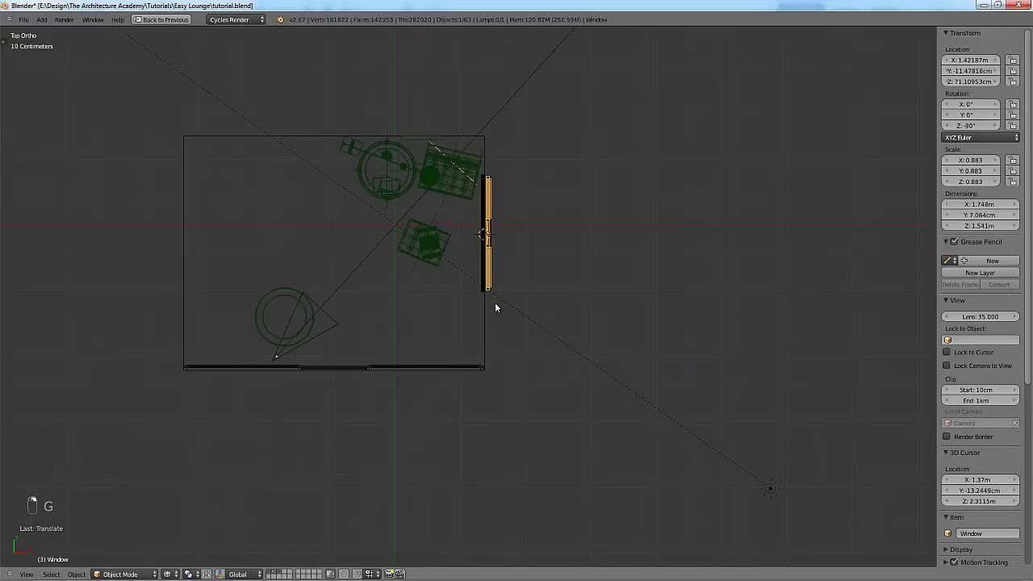
{"action": "right_click", "coordinate": [485, 301]}
{"action": "right_click", "coordinate": [483, 302]}
{"action": "key", "text": "Tab"}
{"action": "key", "text": "Tab"}
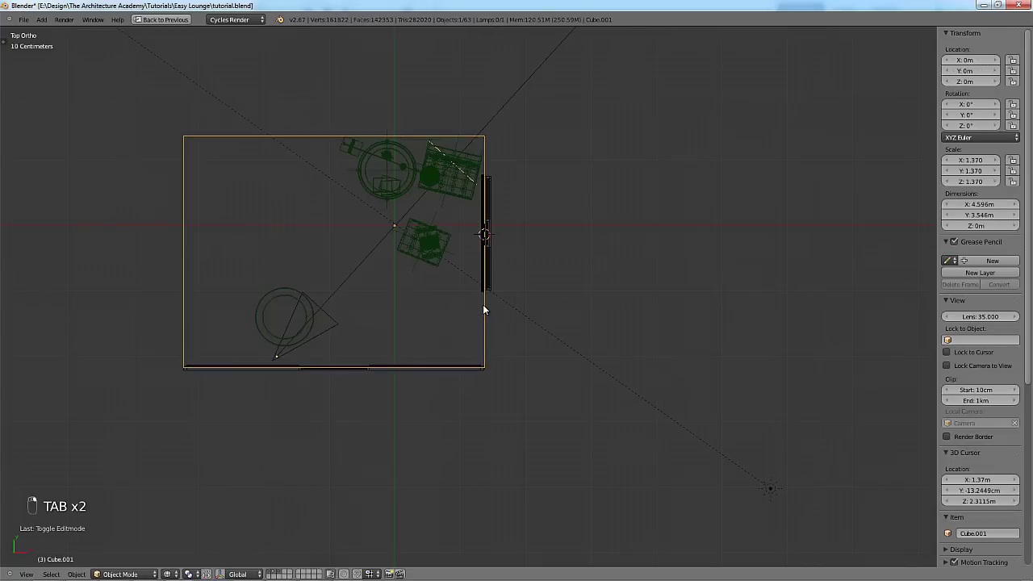
{"action": "key", "text": "Tab"}
{"action": "key", "text": "Tab"}
{"action": "right_click", "coordinate": [485, 302]}
{"action": "key", "text": "Tab"}
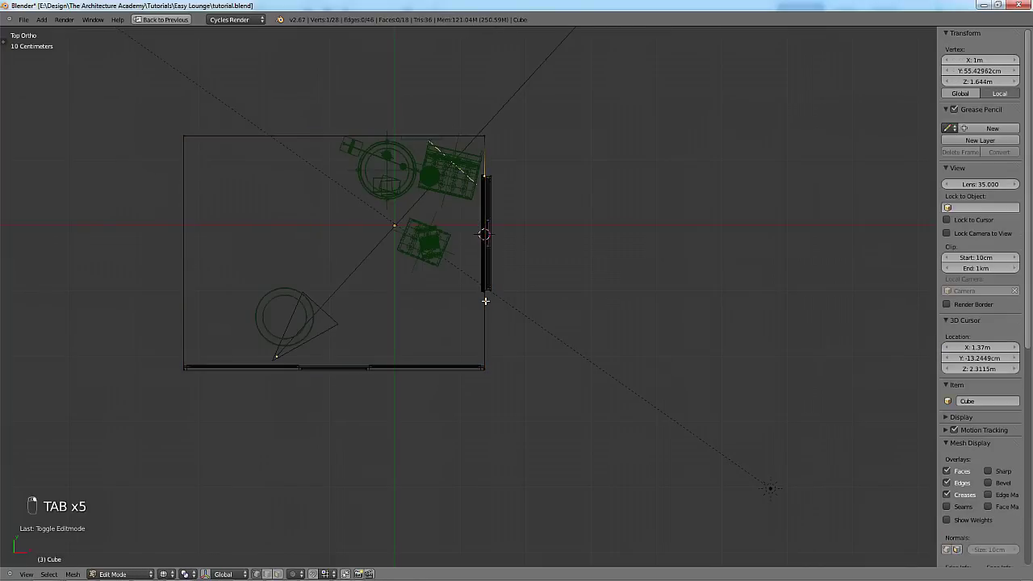
{"action": "key", "text": "a"}
{"action": "key", "text": "a"}
{"action": "key", "text": "a"}
{"action": "key", "text": "a"}
{"action": "key", "text": "a"}
{"action": "key", "text": "a"}
{"action": "key", "text": "a"}
{"action": "key", "text": "a"}
{"action": "key", "text": "a"}
{"action": "key", "text": "a"}
{"action": "key", "text": "b"}
{"action": "left_click_drag", "start_coordinate": [484, 267], "coordinate": [544, 316]}
{"action": "key", "text": "g"}
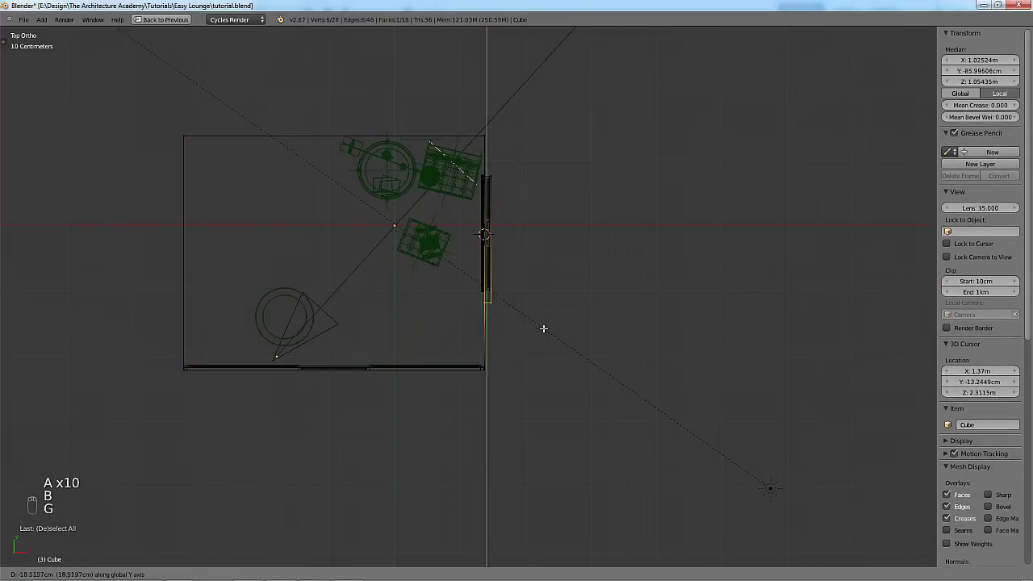
{"action": "left_click", "coordinate": [541, 328]}
{"action": "key", "text": "Tab"}
{"action": "scroll", "coordinate": [507, 308], "scroll_direction": "up", "scroll_amount": 2}
{"action": "key", "text": "Tab"}
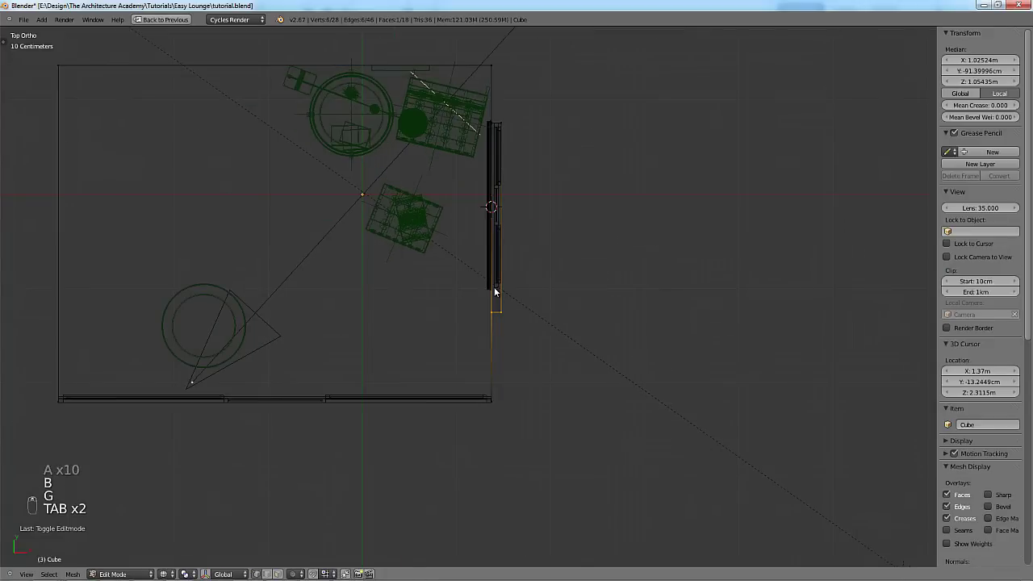
{"action": "key", "text": "Tab"}
Stretch the window frame's negative-Y end along Y to match the end of the widened wall opening.
{"action": "right_click", "coordinate": [494, 288]}
{"action": "right_click", "coordinate": [497, 287]}
{"action": "right_click", "coordinate": [498, 287]}
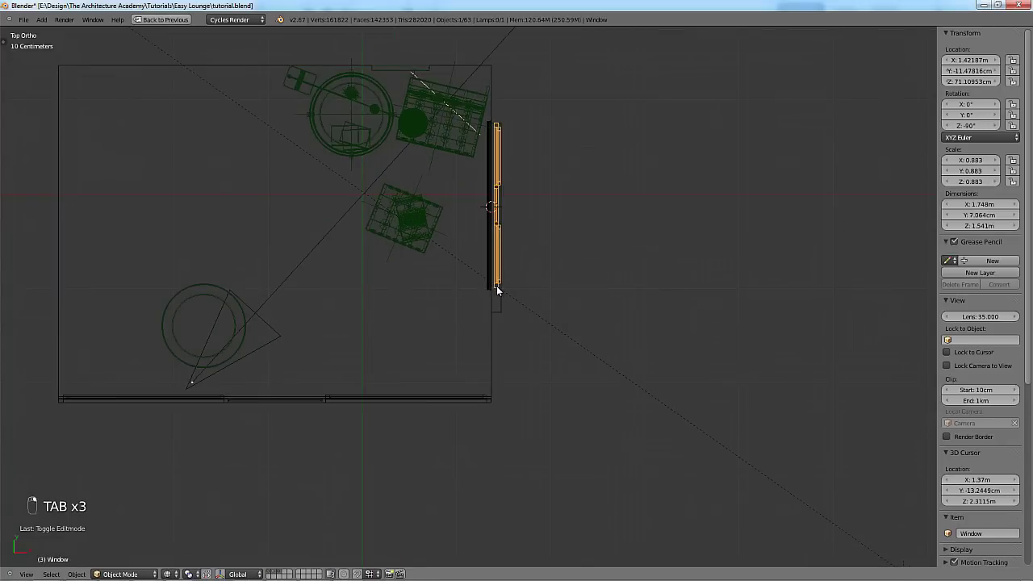
{"action": "key", "text": "Tab"}
{"action": "key", "text": "a"}
{"action": "key", "text": "a"}
{"action": "key", "text": "a"}
{"action": "key", "text": "a"}
{"action": "key", "text": "a"}
{"action": "key", "text": "a"}
{"action": "key", "text": "a"}
{"action": "key", "text": "a"}
{"action": "key", "text": "a"}
{"action": "key", "text": "b"}
{"action": "left_click_drag", "start_coordinate": [465, 268], "coordinate": [549, 323]}
{"action": "key", "text": "g"}
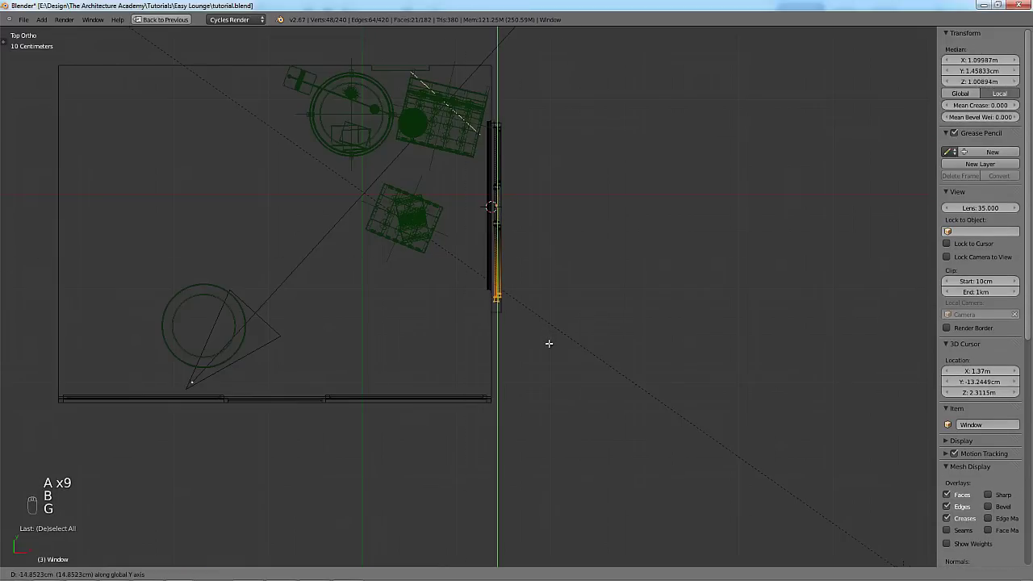
{"action": "left_click", "coordinate": [549, 351]}
{"action": "key", "text": "Tab"}
{"action": "right_click", "coordinate": [490, 288]}
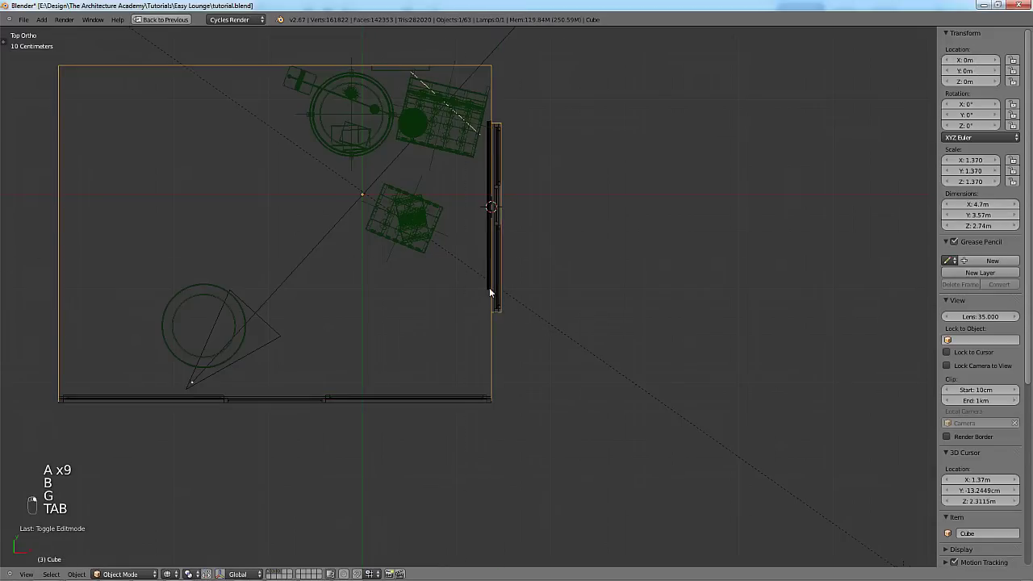
{"action": "right_click", "coordinate": [490, 289]}
{"action": "key", "text": "Tab"}
{"action": "key", "text": "a"}
{"action": "key", "text": "a"}
{"action": "key", "text": "a"}
{"action": "key", "text": "a"}
{"action": "key", "text": "a"}
{"action": "key", "text": "a"}
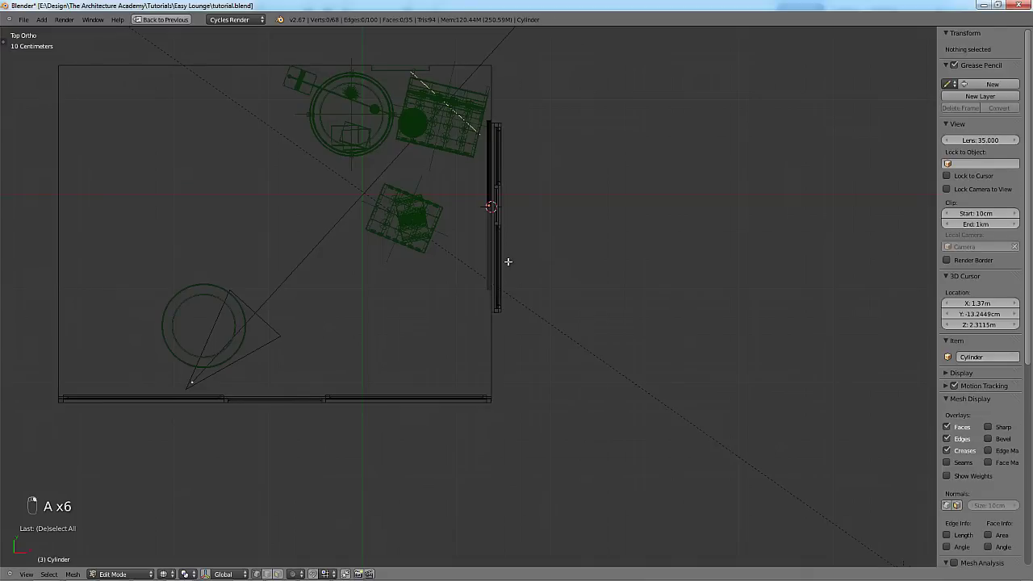
{"action": "key", "text": "g"}
{"action": "key", "text": "Escape"}
{"action": "key", "text": "Tab"}
Advance to frame 4 and, in solid camera view, move the roller blind along Y to about -25.0 cm.
{"action": "key", "text": "Right"}
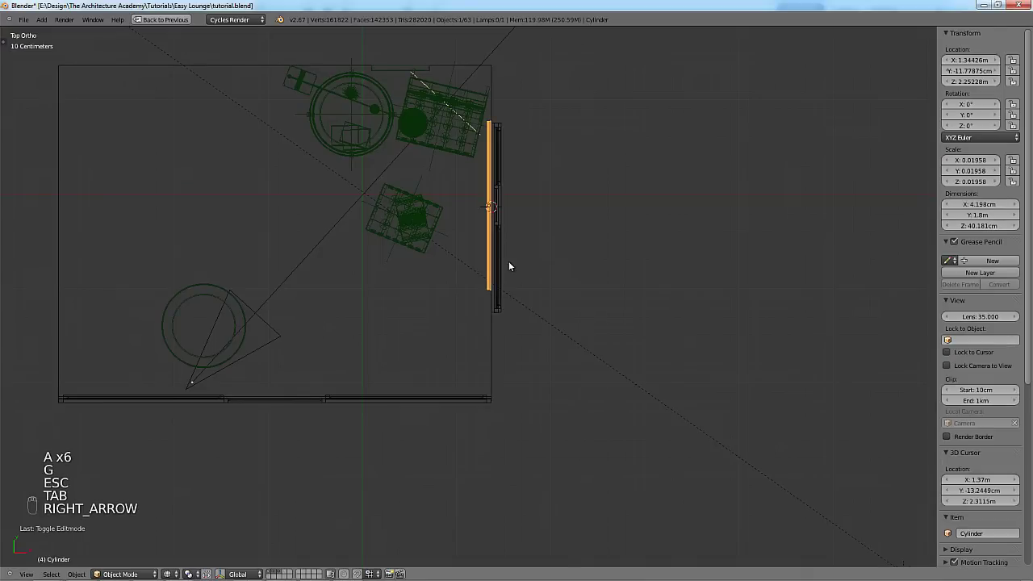
{"action": "key", "text": "KP_0"}
{"action": "key", "text": "z"}
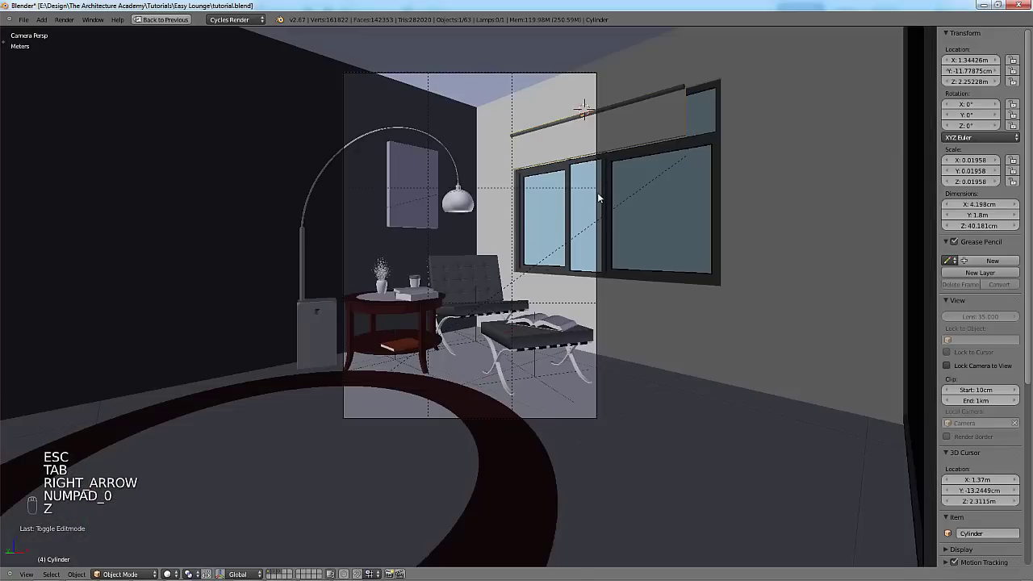
{"action": "key", "text": "Tab"}
{"action": "key", "text": "Tab"}
{"action": "key", "text": "g"}
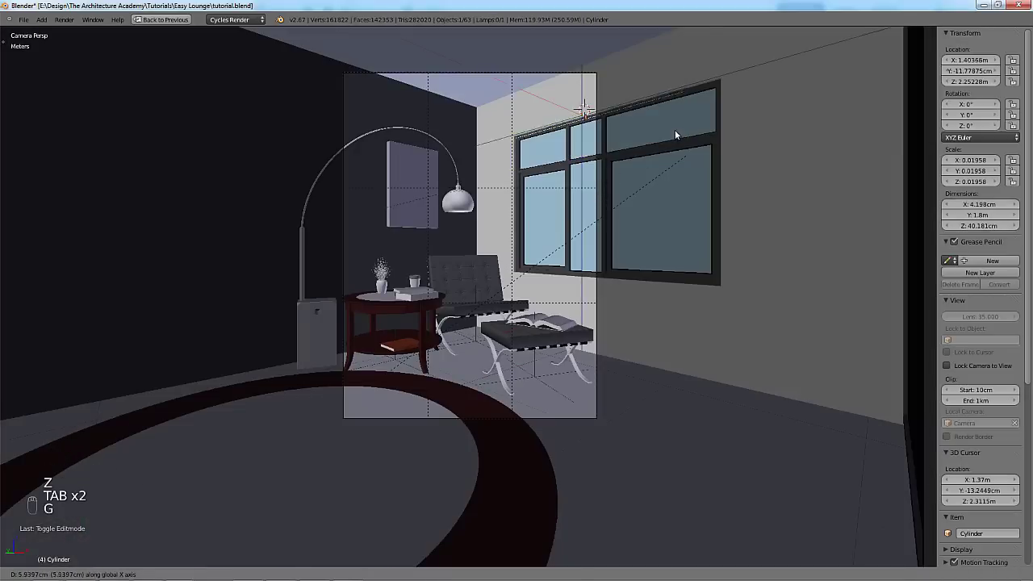
{"action": "left_click", "coordinate": [678, 130]}
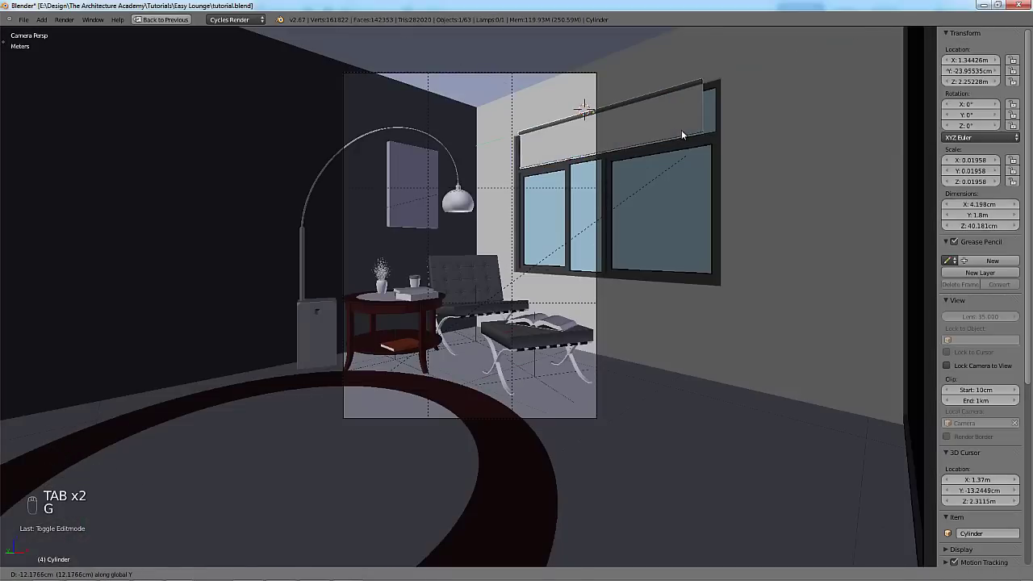
Stretch the roller blind's far end along Y to cover the wider window, for a total width of about 2.14 m.
{"action": "key", "text": "Tab"}
{"action": "key", "text": "a"}
{"action": "key", "text": "a"}
{"action": "key", "text": "z"}
{"action": "key", "text": "a"}
{"action": "key", "text": "b"}
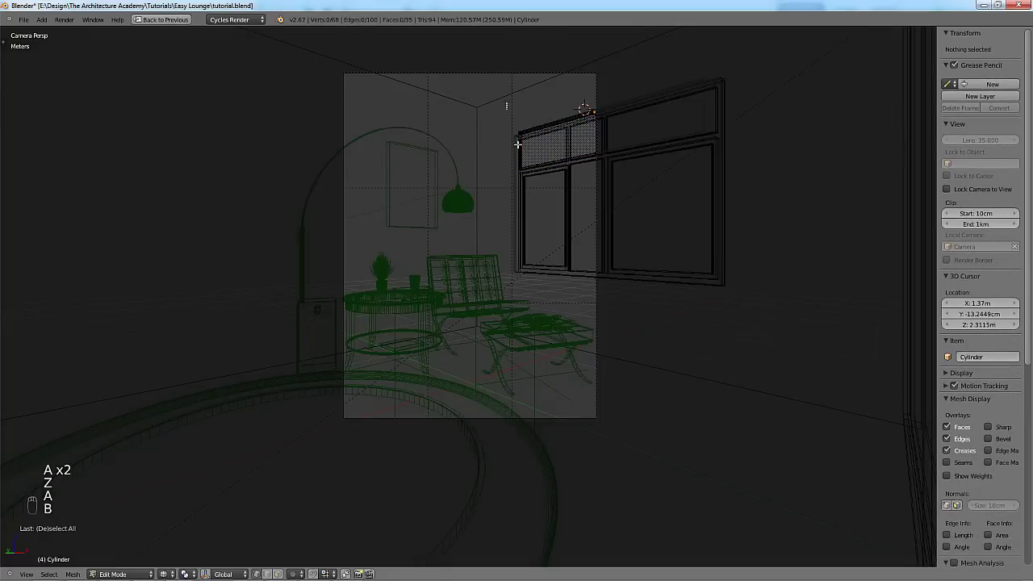
{"action": "left_click_drag", "start_coordinate": [516, 143], "coordinate": [606, 103]}
{"action": "key", "text": "z"}
{"action": "key", "text": "g"}
{"action": "key", "text": "y"}
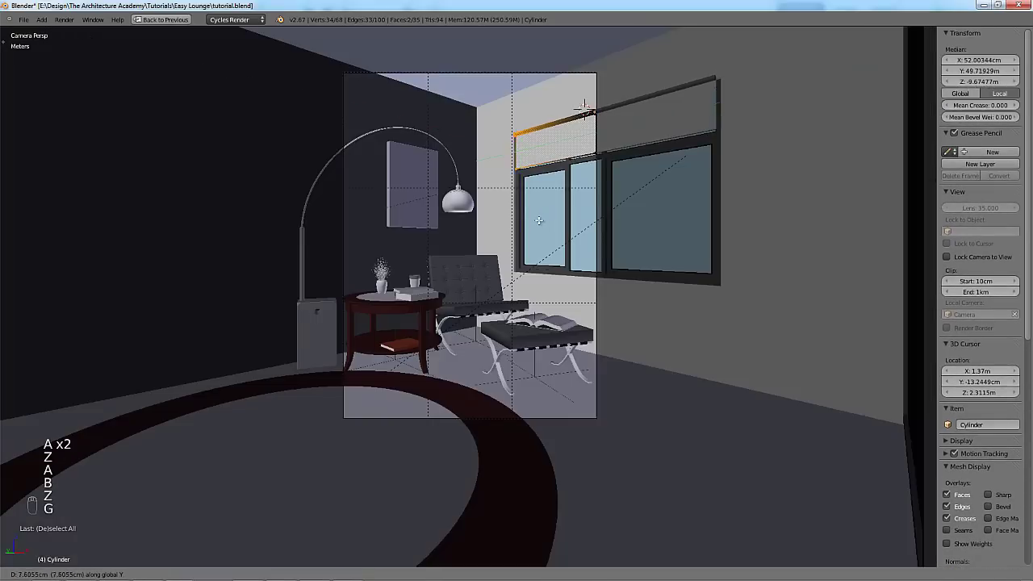
{"action": "left_click", "coordinate": [533, 220]}
{"action": "key", "text": "Tab"}
{"action": "key", "text": "a"}
{"action": "key", "text": "a"}
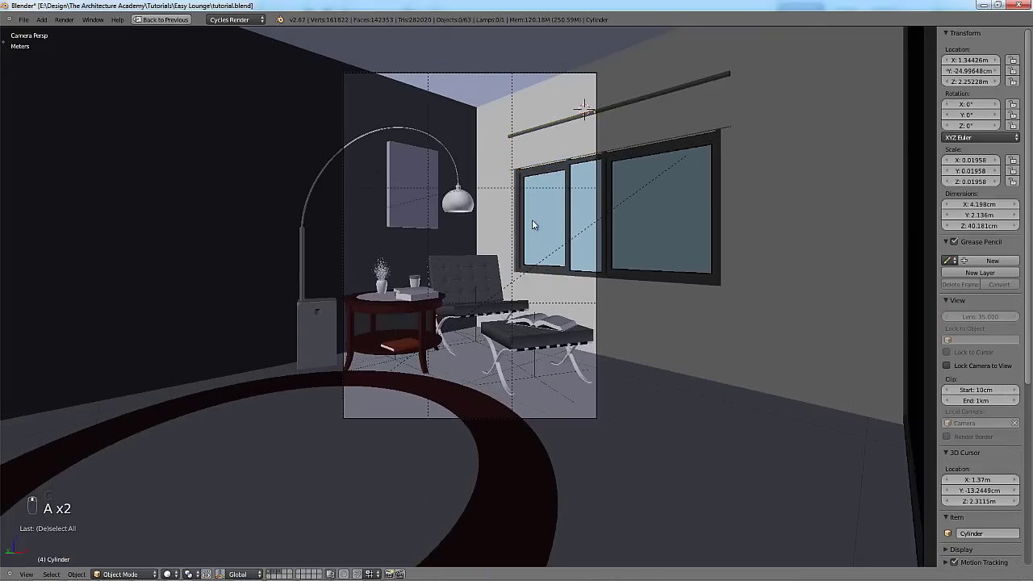
Save the file, render frame 4 with the widened window and blind, and examine the lighting in the result.
{"action": "key", "text": "ctrl+s"}
{"action": "key", "text": "Return"}
{"action": "key", "text": "F12"}
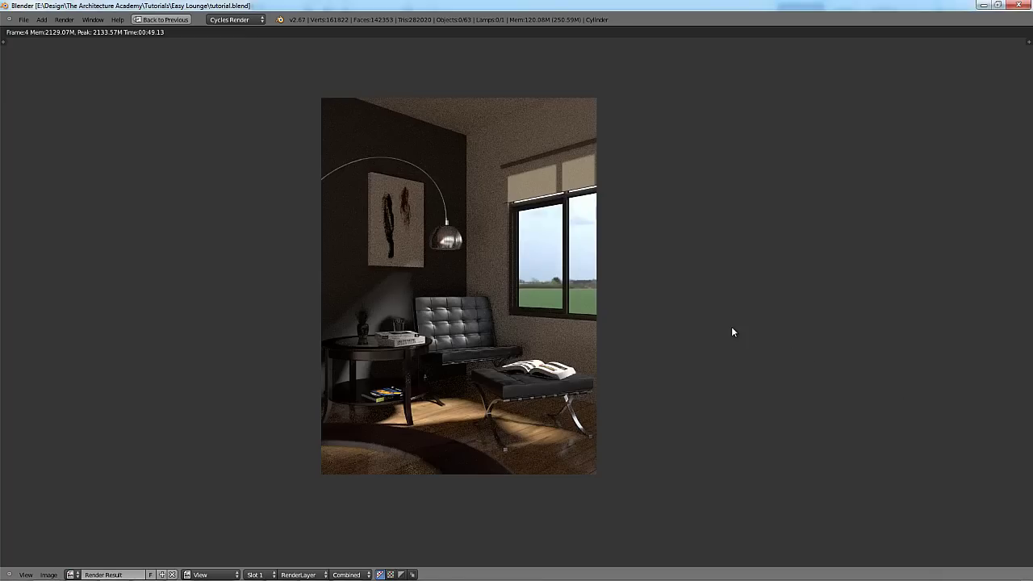
{"action": "scroll", "coordinate": [732, 332], "scroll_direction": "up", "scroll_amount": 1}
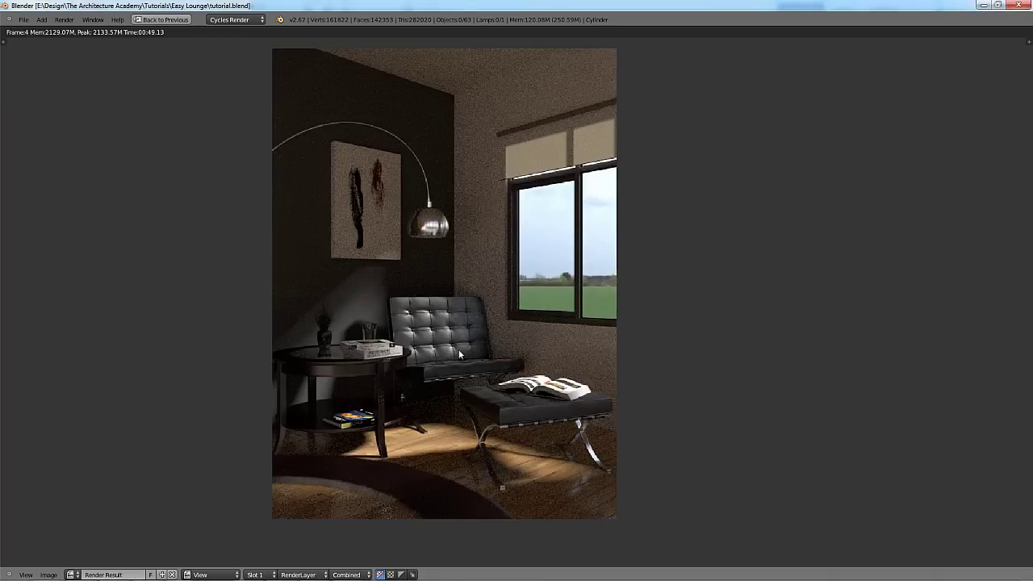
{"action": "scroll", "coordinate": [462, 348], "scroll_direction": "down", "scroll_amount": 1}
{"action": "scroll", "coordinate": [476, 355], "scroll_direction": "down", "scroll_amount": 1}
{"action": "scroll", "coordinate": [525, 368], "scroll_direction": "up", "scroll_amount": 1}
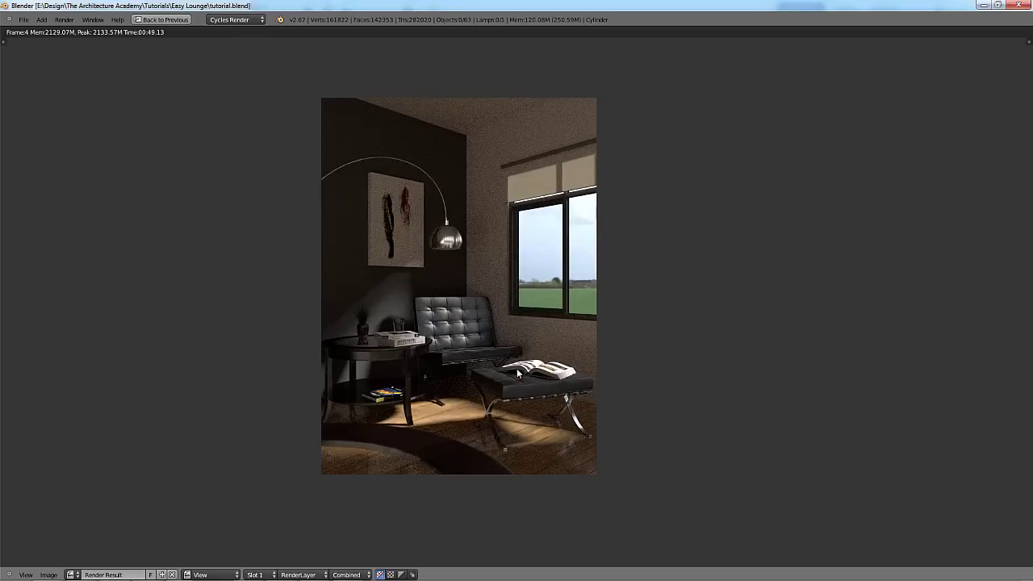
{"action": "middle_click_drag", "start_coordinate": [504, 298], "coordinate": [522, 320]}
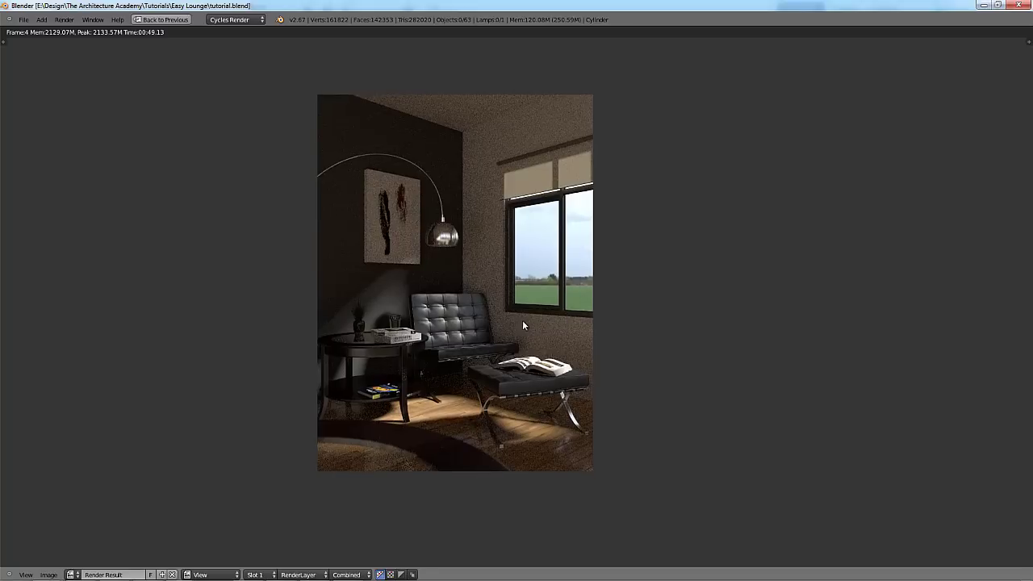
{"action": "scroll", "coordinate": [522, 320], "scroll_direction": "up", "scroll_amount": 1}
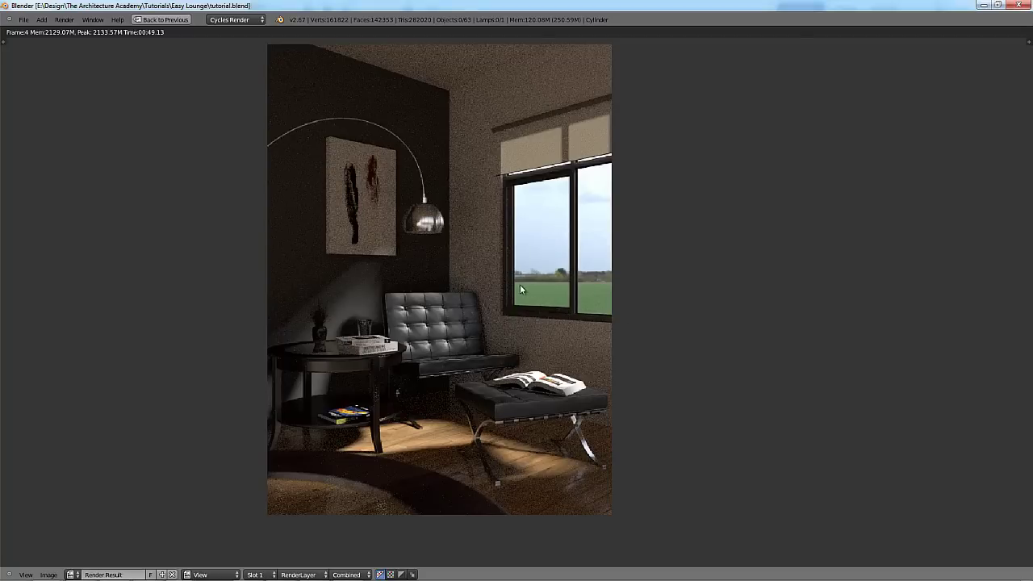
Restore the split layout, place the 3D cursor outside the room beyond the window wall in wireframe top view, and save the file.
{"action": "left_click", "coordinate": [164, 20]}
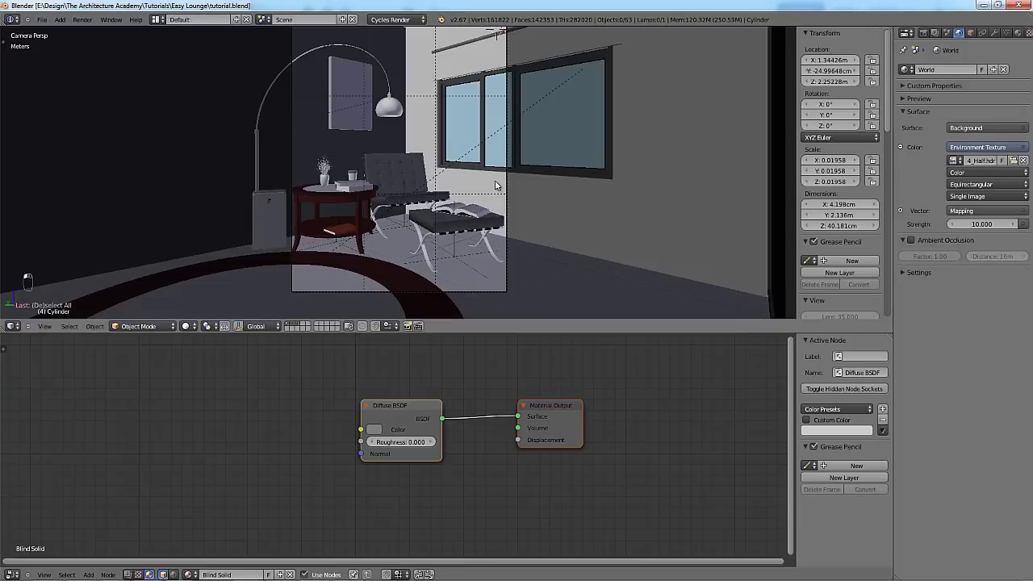
{"action": "key", "text": "KP_7"}
{"action": "key", "text": "z"}
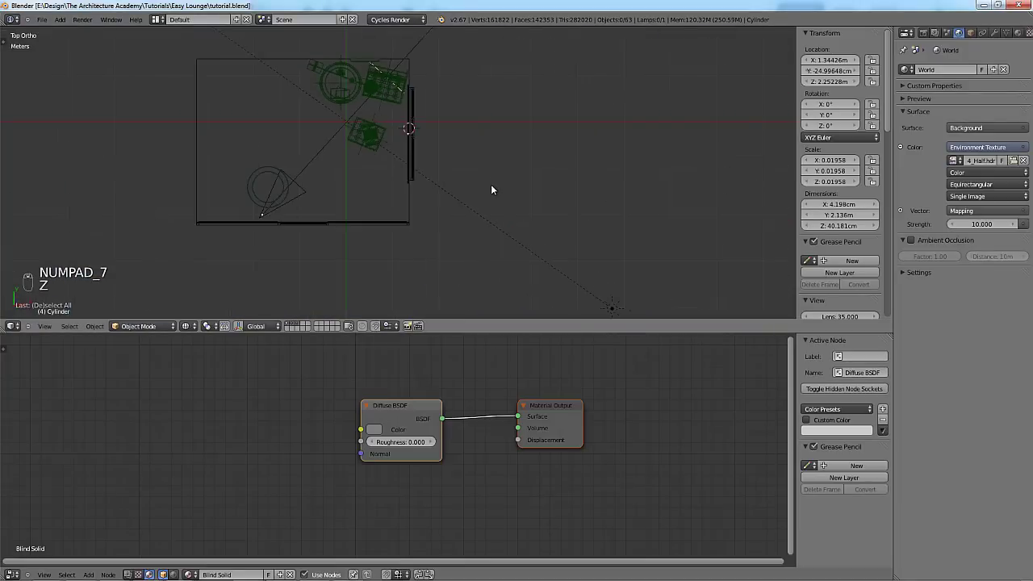
{"action": "scroll", "coordinate": [476, 219], "scroll_direction": "down", "scroll_amount": 4}
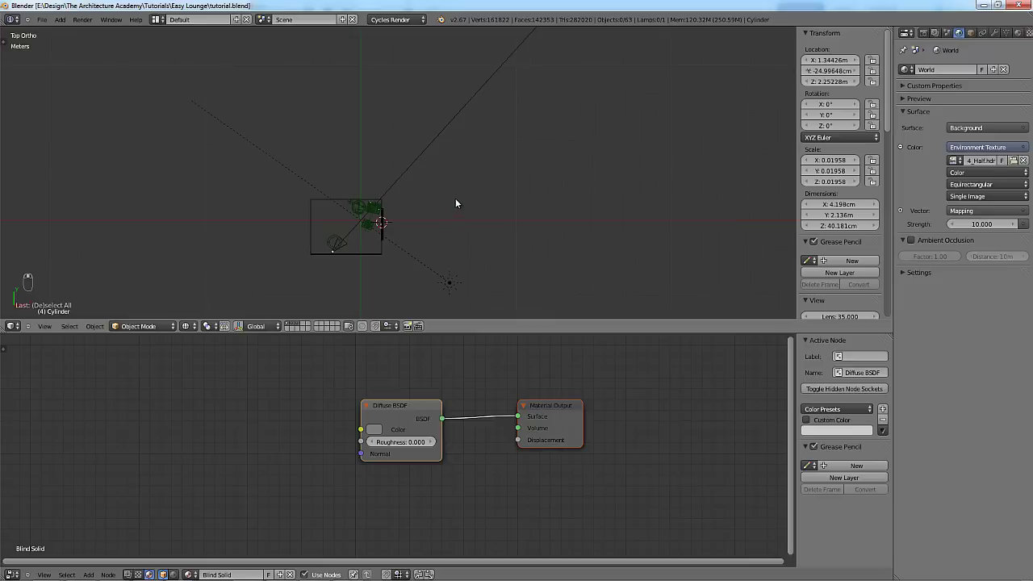
{"action": "left_click", "coordinate": [463, 161]}
{"action": "key", "text": "ctrl+s"}
Append the Tall Green Flame Tree group from the starter pack's Tree - Tall Green Flame file.
{"action": "key", "text": "shift+F1"}
{"action": "left_click", "coordinate": [170, 72]}
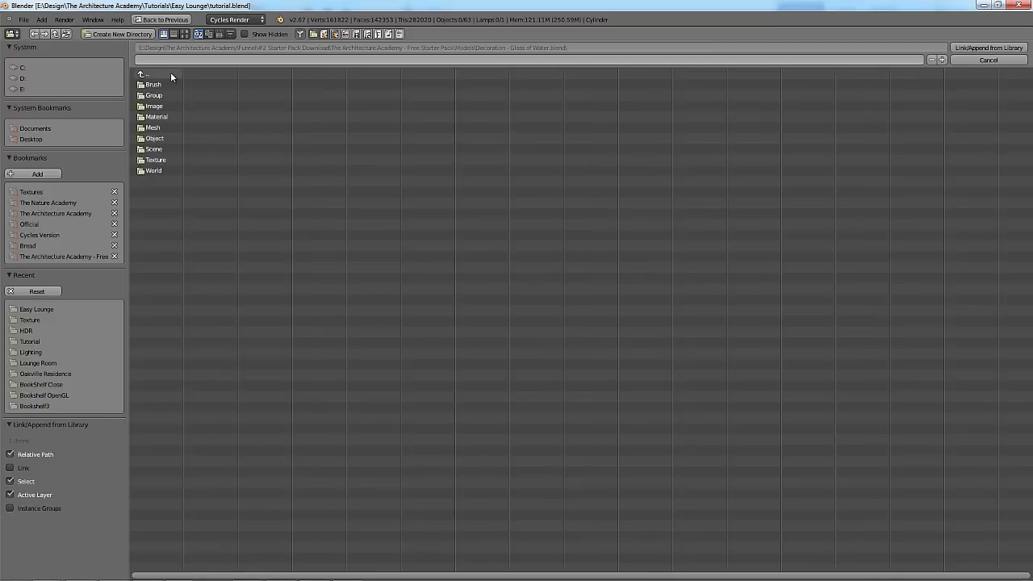
{"action": "left_click", "coordinate": [170, 73]}
{"action": "left_click", "coordinate": [185, 34]}
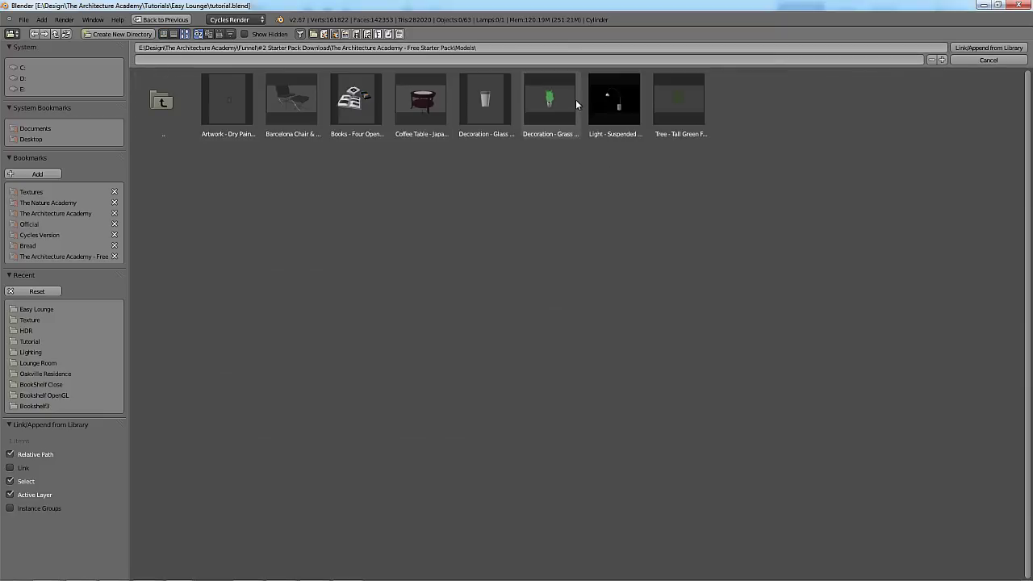
{"action": "double_click", "coordinate": [676, 110]}
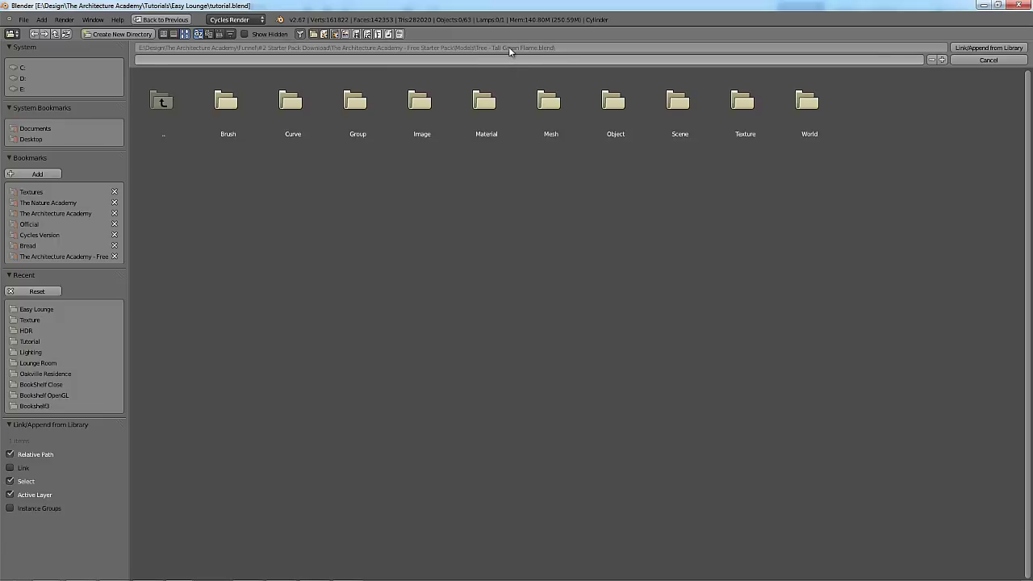
{"action": "double_click", "coordinate": [365, 105]}
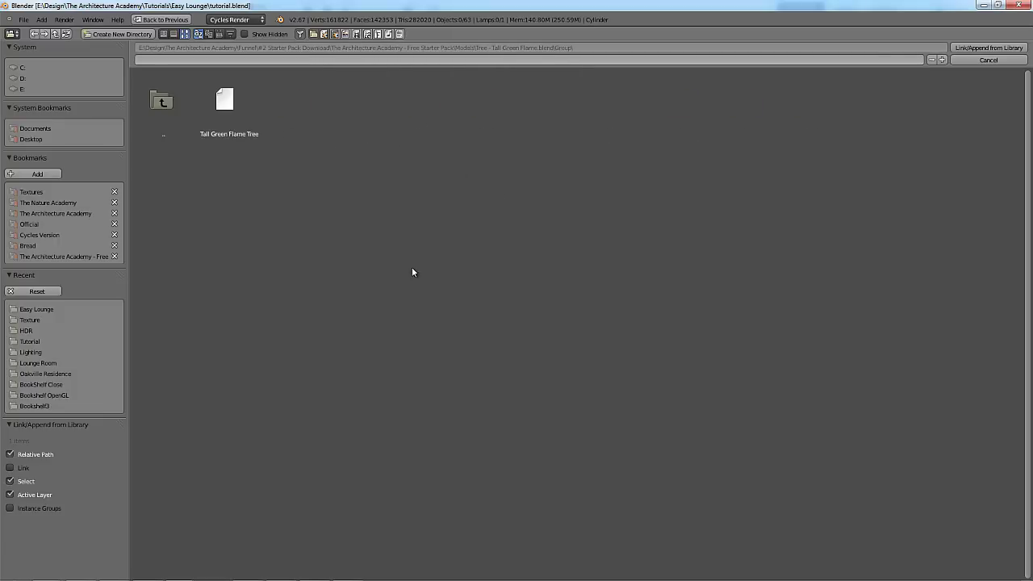
{"action": "left_click", "coordinate": [225, 103]}
{"action": "left_click", "coordinate": [989, 48]}
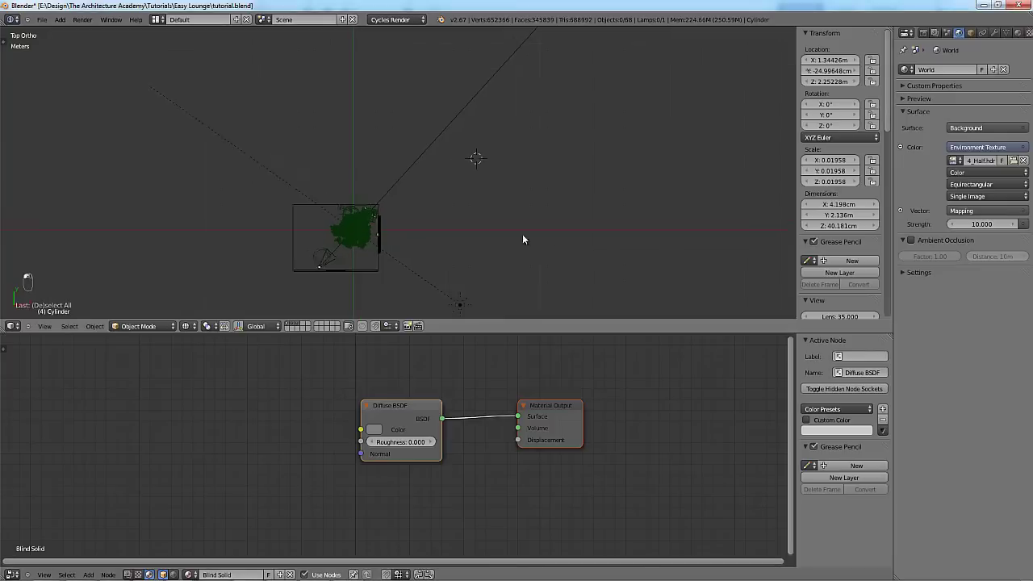
Move the appended tree by its master empty out of the room, beyond the window wall, to about X 3.78 m.
{"action": "scroll", "coordinate": [433, 219], "scroll_direction": "up", "scroll_amount": 5}
{"action": "middle_click_drag", "start_coordinate": [495, 201], "coordinate": [412, 241]}
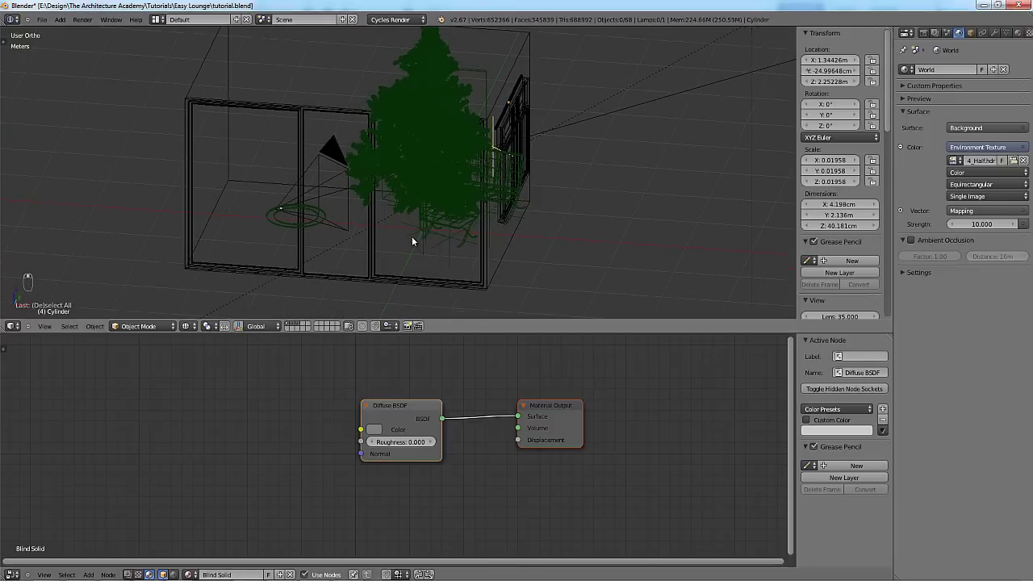
{"action": "right_click", "coordinate": [412, 240]}
{"action": "key", "text": "g"}
{"action": "left_click", "coordinate": [660, 264]}
In wireframe top view, move the tree farther from the house to about X 6.69 m, Y 4.63 m.
{"action": "key", "text": "z"}
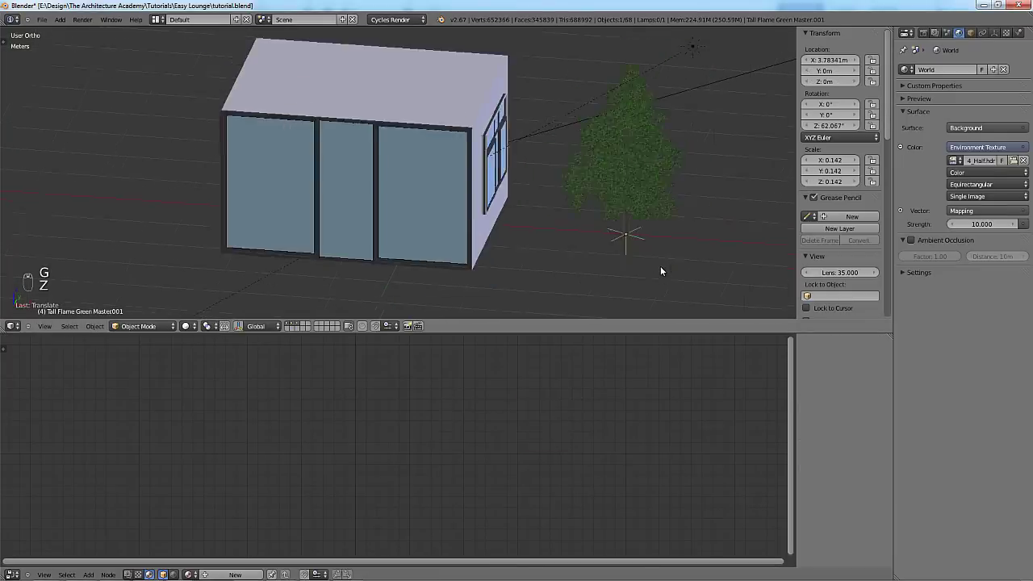
{"action": "scroll", "coordinate": [660, 271], "scroll_direction": "down", "scroll_amount": 3}
{"action": "key", "text": "KP_7"}
{"action": "scroll", "coordinate": [621, 226], "scroll_direction": "down", "scroll_amount": 1}
{"action": "middle_click_drag", "start_coordinate": [586, 183], "coordinate": [431, 239], "text": "shift"}
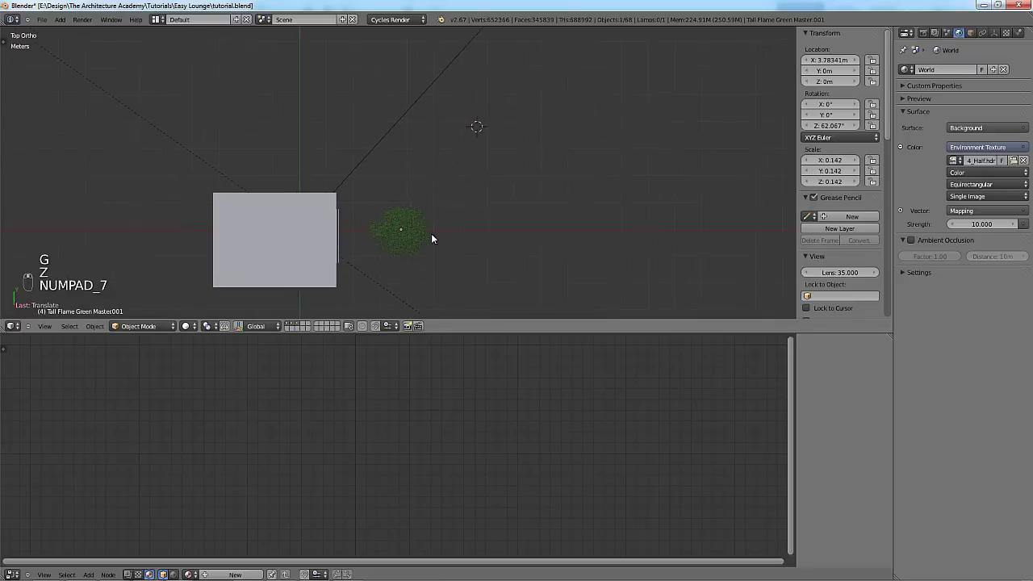
{"action": "key", "text": "z"}
{"action": "key", "text": "g"}
{"action": "left_click", "coordinate": [525, 115]}
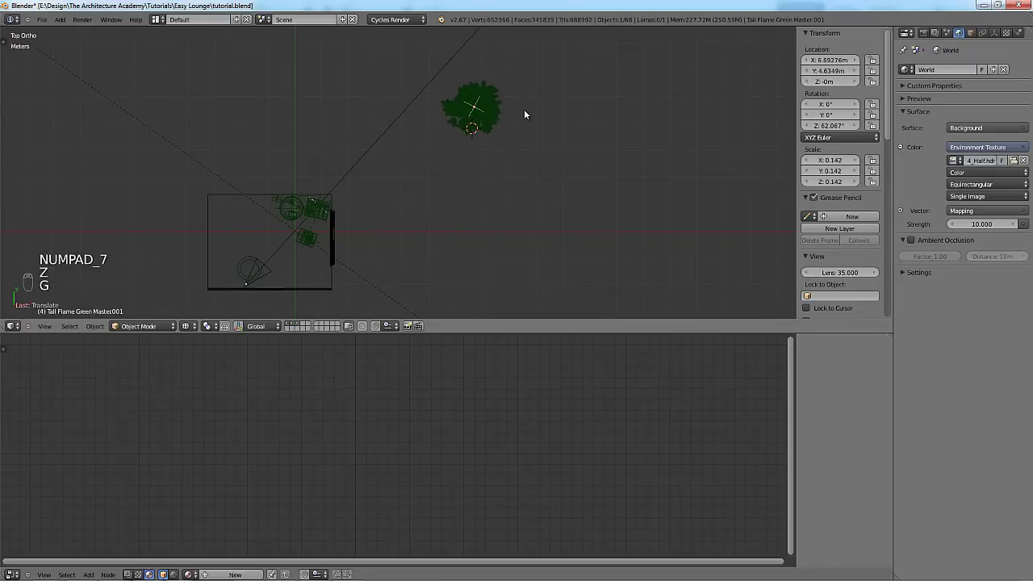
In camera view, slide the tree along X to about 8.38 m and along Y to about 6.42 m.
{"action": "key", "text": "KP_0"}
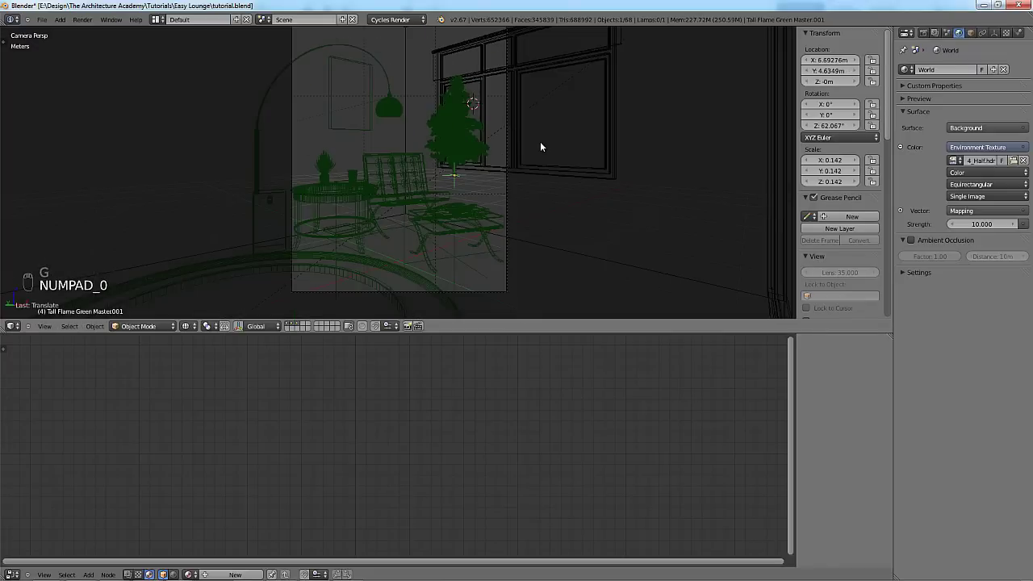
{"action": "key", "text": "g"}
{"action": "key", "text": "x"}
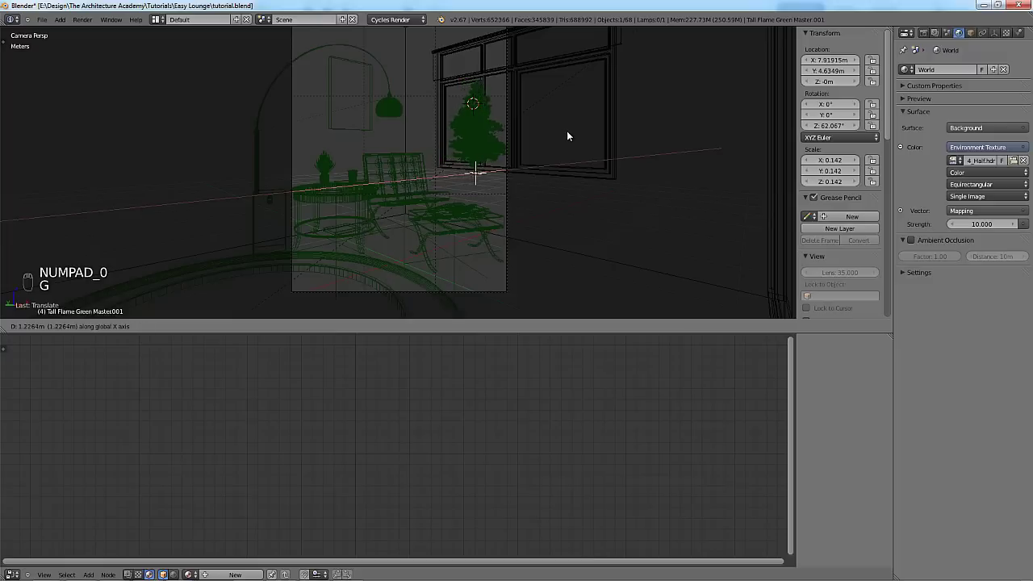
{"action": "key", "text": "g"}
{"action": "key", "text": "y"}
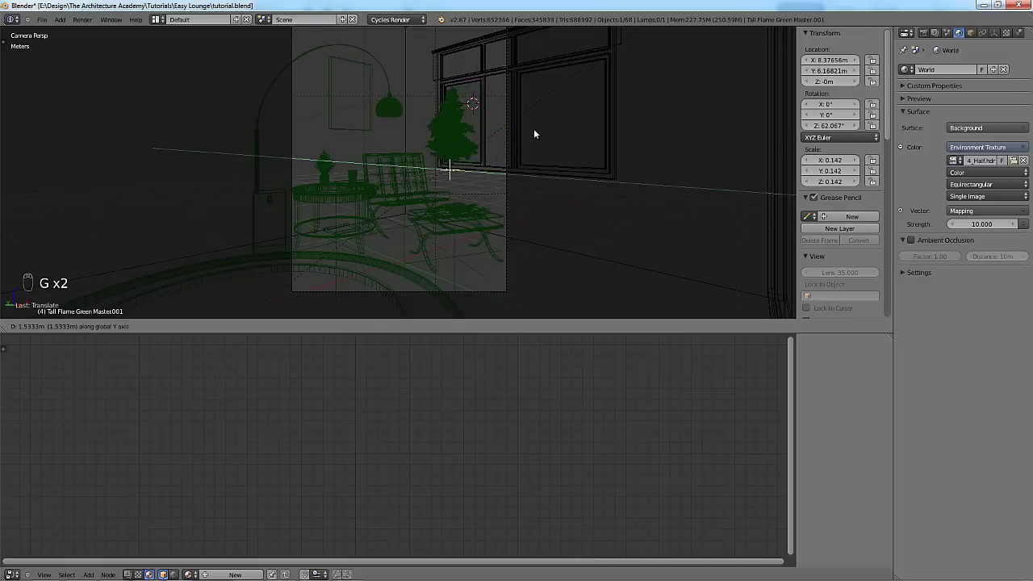
{"action": "left_click", "coordinate": [529, 129]}
Select all parts of the tree in top view and place a linked duplicate at about X 9.56 m, Y 4.35 m.
{"action": "key", "text": "KP_7"}
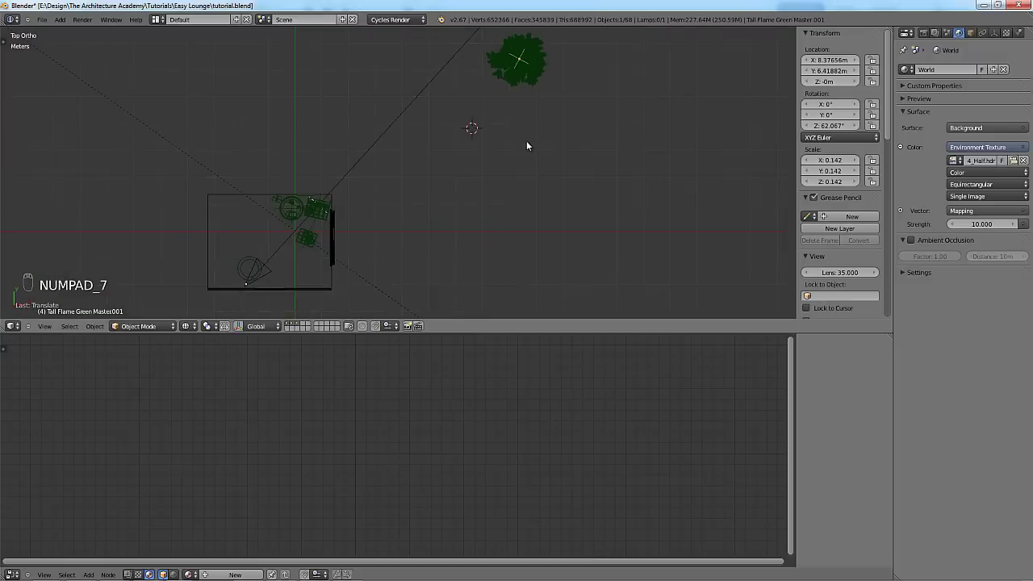
{"action": "middle_click_drag", "start_coordinate": [526, 140], "coordinate": [436, 205], "text": "shift"}
{"action": "scroll", "coordinate": [372, 154], "scroll_direction": "up", "scroll_amount": 2}
{"action": "key", "text": "b"}
{"action": "left_click_drag", "start_coordinate": [358, 139], "coordinate": [410, 207]}
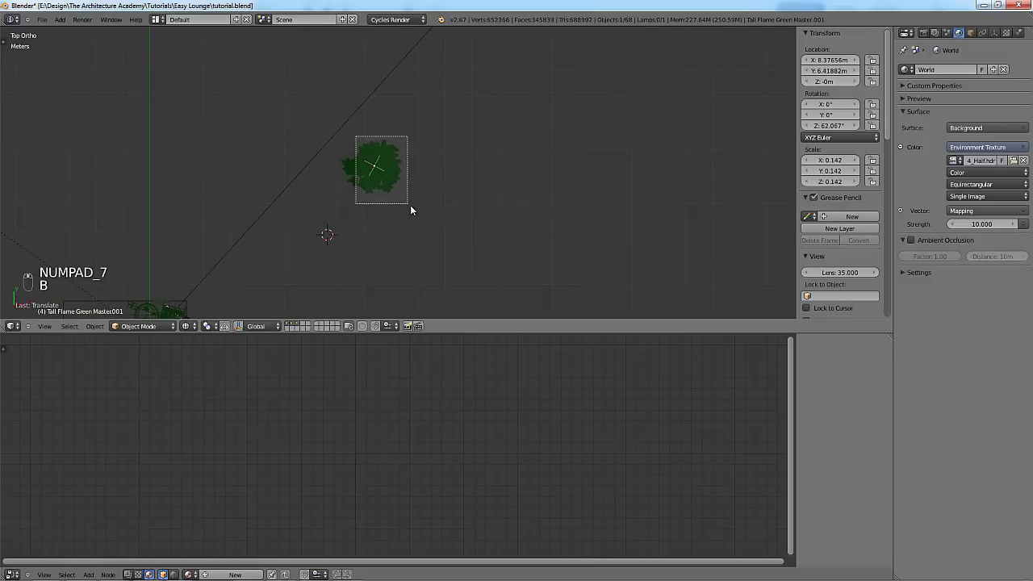
{"action": "middle_click_drag", "start_coordinate": [410, 208], "coordinate": [493, 162], "text": "shift"}
{"action": "scroll", "coordinate": [494, 162], "scroll_direction": "down", "scroll_amount": 1}
{"action": "middle_click_drag", "start_coordinate": [477, 197], "coordinate": [537, 155], "text": "shift"}
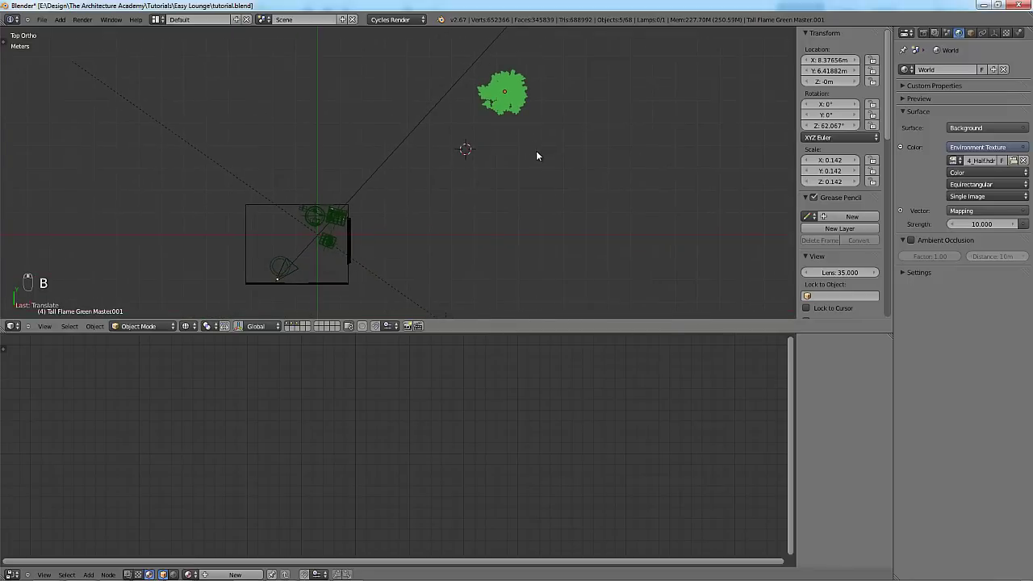
{"action": "key", "text": "alt+d"}
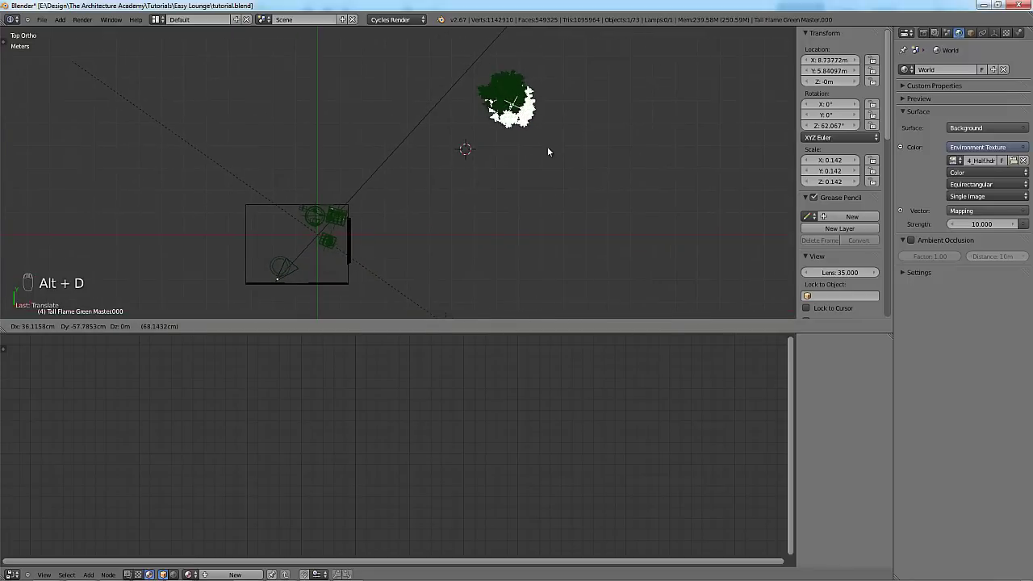
{"action": "left_click", "coordinate": [563, 165]}
Rotate the duplicated tree to about 171.6° around Z and shift it to about X 10.04 m.
{"action": "key", "text": "r"}
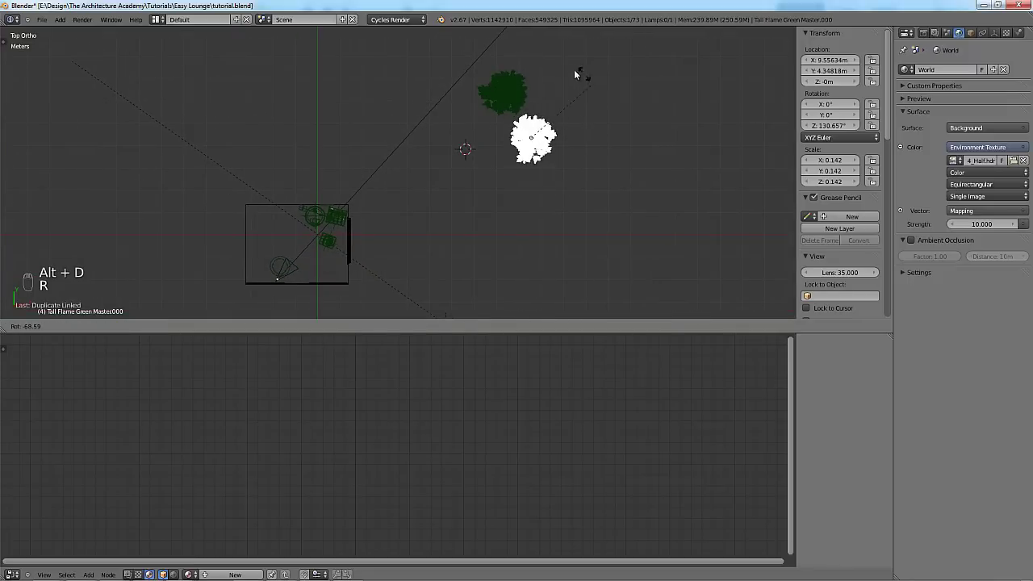
{"action": "left_click", "coordinate": [518, 129]}
{"action": "left_click", "coordinate": [529, 129]}
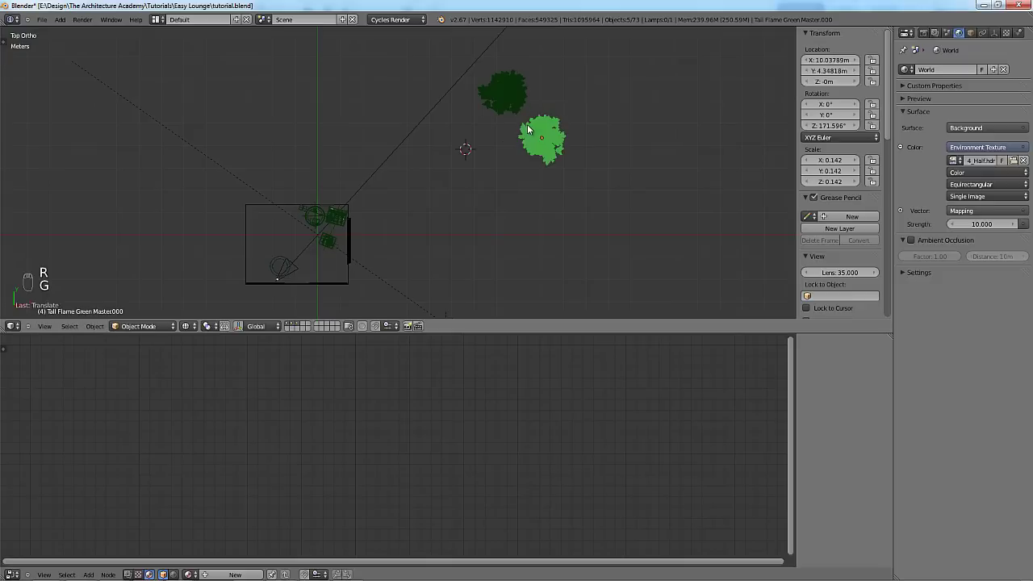
In camera view, reposition the duplicated tree to about X 8.83 m, Y 4.89 m and lower it to about Z -57.7 cm.
{"action": "key", "text": "KP_0"}
{"action": "key", "text": "g"}
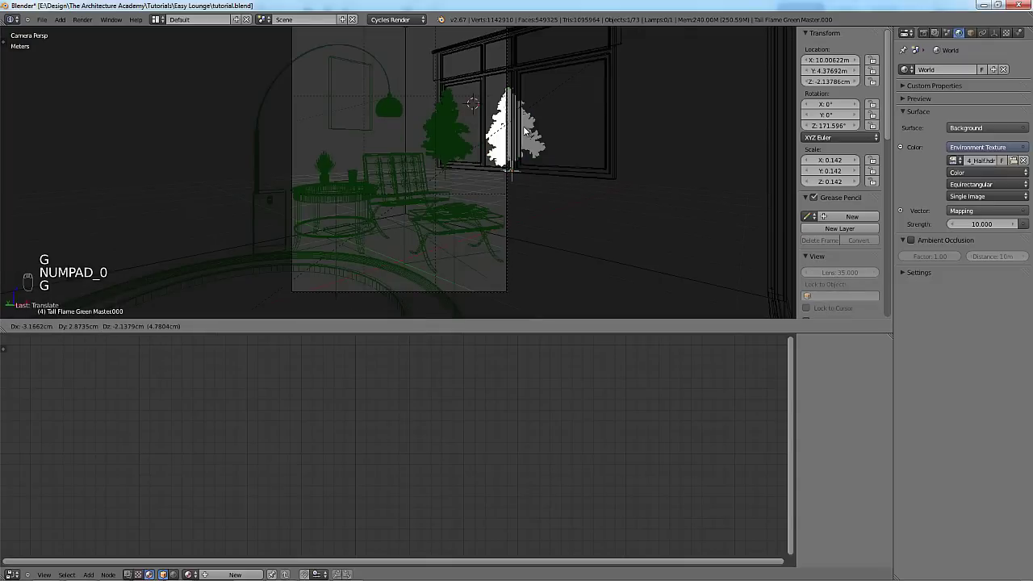
{"action": "key", "text": "x"}
{"action": "left_click", "coordinate": [525, 137]}
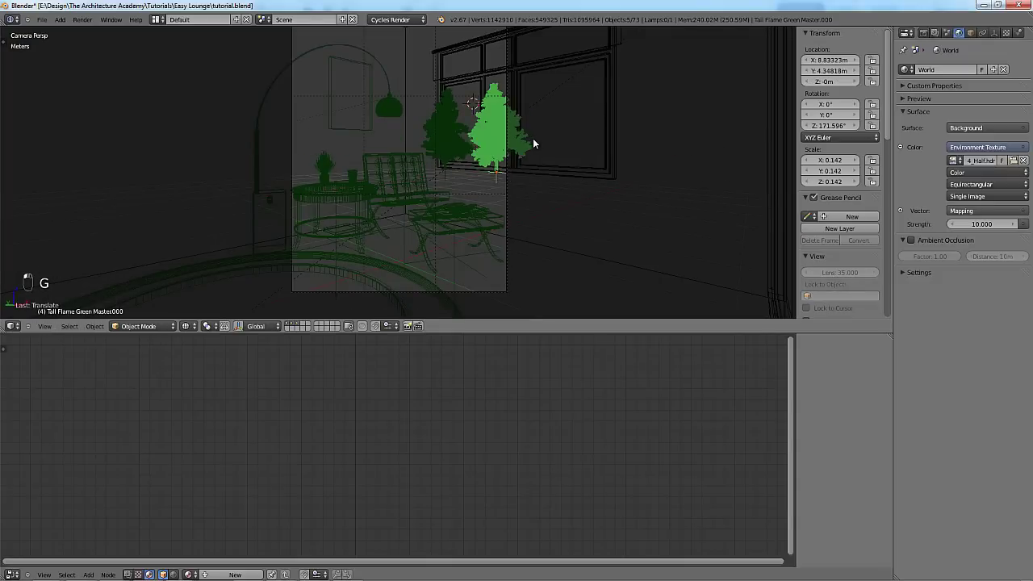
{"action": "key", "text": "g"}
{"action": "left_click", "coordinate": [519, 142]}
{"action": "key", "text": "g"}
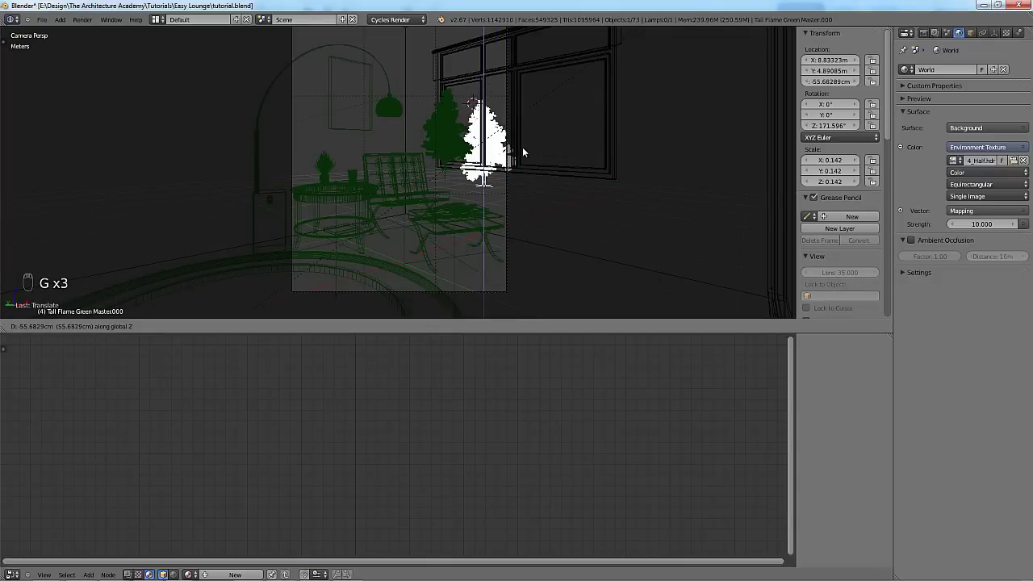
{"action": "left_click", "coordinate": [522, 145]}
Place another linked tree duplicate at about X 10.83 m, Y 4.14 m in top view and rotate it to about 283.5° around Z.
{"action": "key", "text": "KP_7"}
{"action": "scroll", "coordinate": [501, 159], "scroll_direction": "down", "scroll_amount": 1}
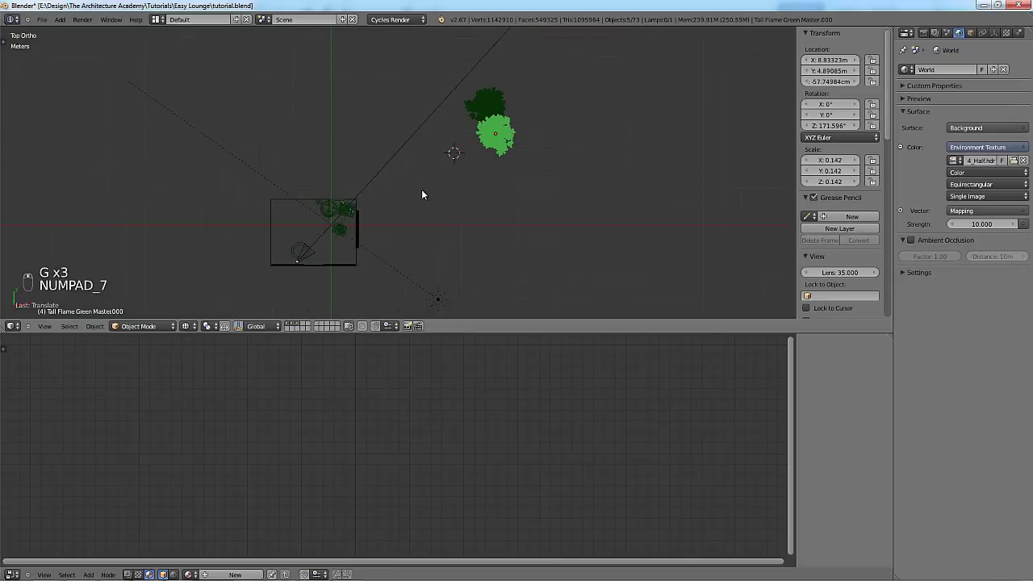
{"action": "key", "text": "alt+d"}
{"action": "left_click", "coordinate": [484, 197]}
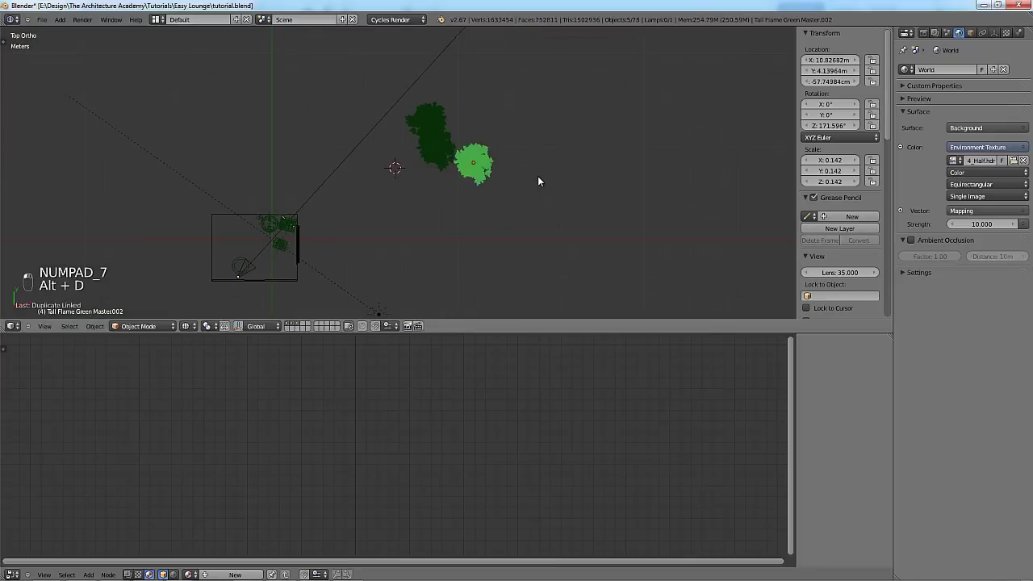
{"action": "key", "text": "r"}
{"action": "left_click", "coordinate": [526, 146]}
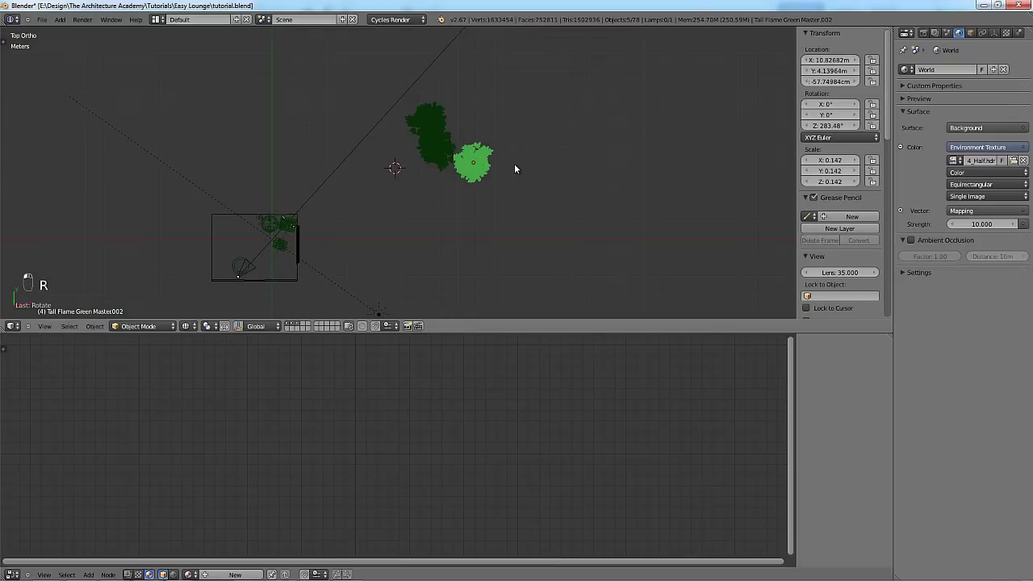
In camera view, move the third tree to about X 10.30 m, Y 4.62 m, Z -13.9 cm.
{"action": "key", "text": "KP_0"}
{"action": "key", "text": "KP_1"}
{"action": "key", "text": "KP_0"}
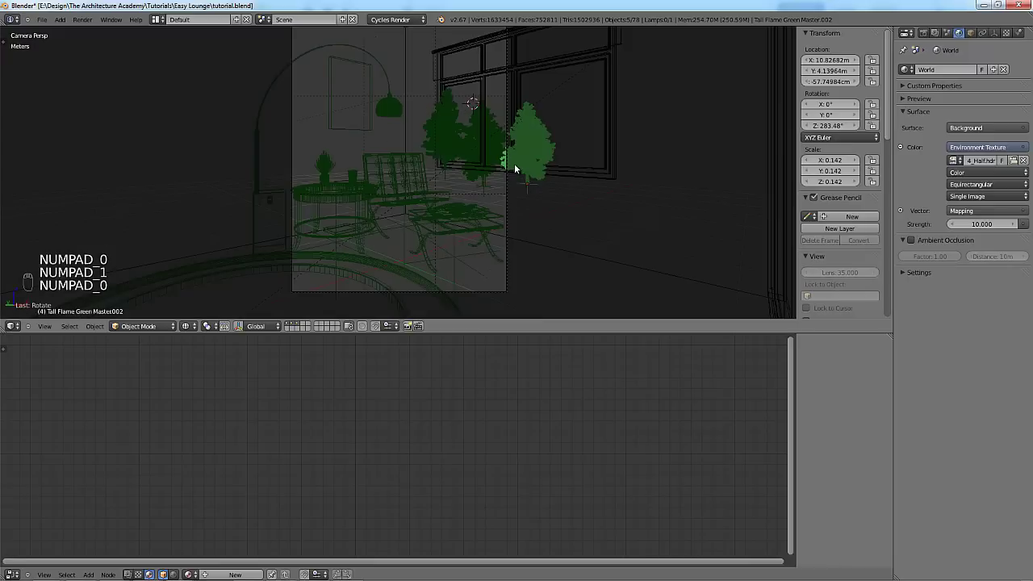
{"action": "scroll", "coordinate": [514, 163], "scroll_direction": "up", "scroll_amount": 1}
{"action": "key", "text": "g"}
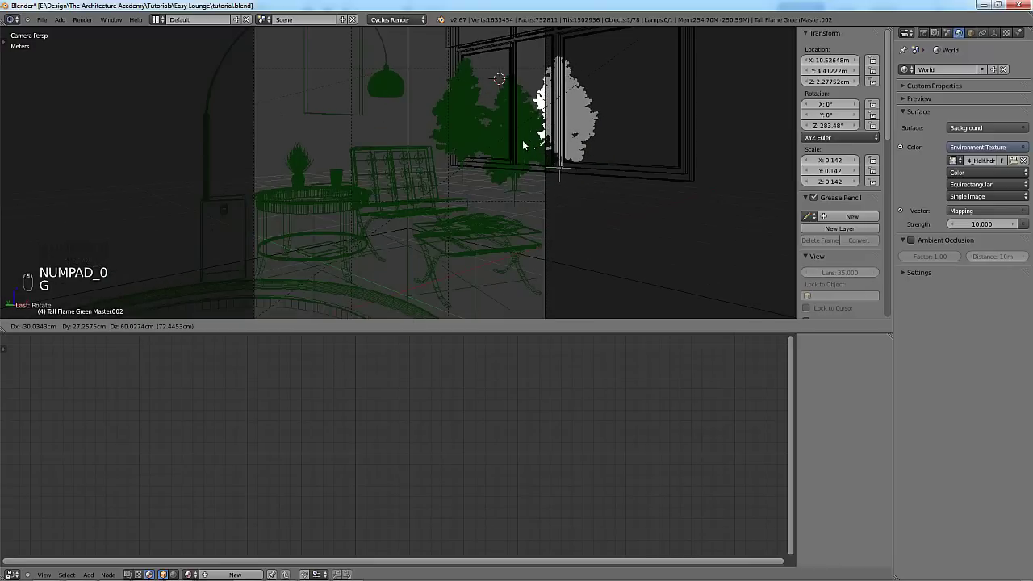
{"action": "left_click", "coordinate": [526, 190]}
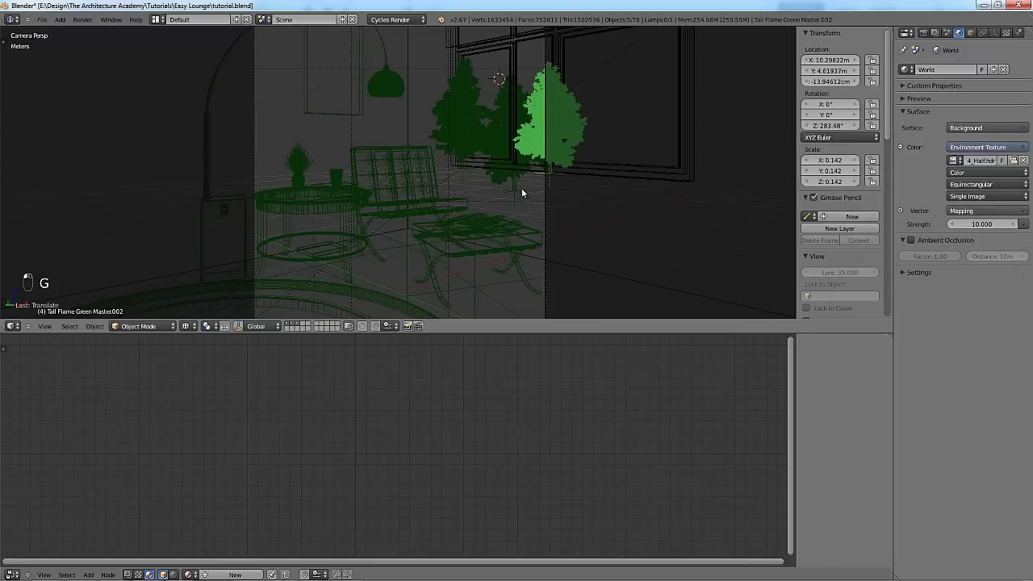
Move the second tree by its master empty to about X 8.46 m, Y 5.23 m, Z -25.7 cm.
{"action": "right_click", "coordinate": [518, 183]}
{"action": "key", "text": "g"}
{"action": "left_click", "coordinate": [513, 181]}
{"action": "key", "text": "g"}
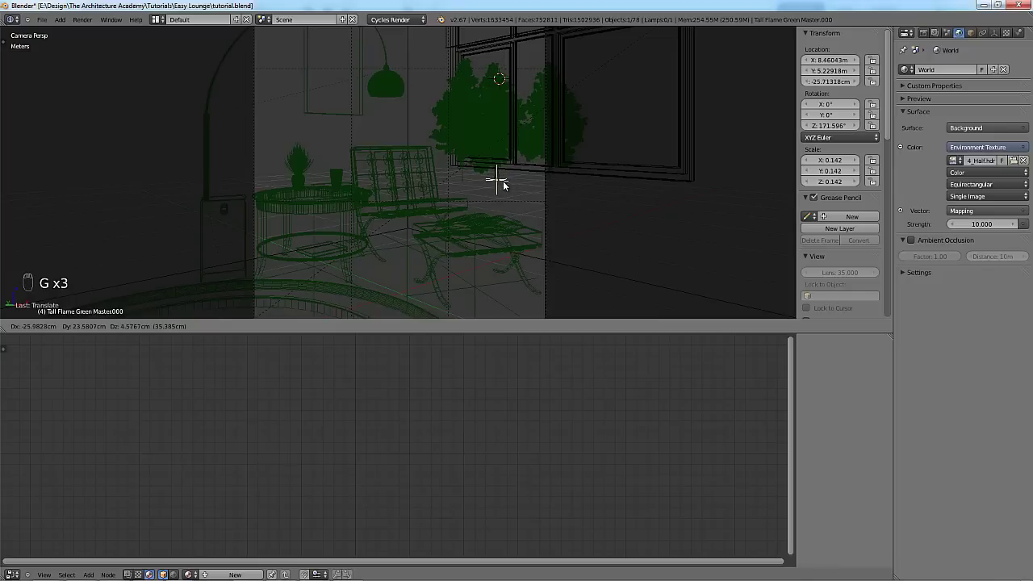
{"action": "left_click", "coordinate": [503, 181]}
Lower the first tree along Z to about -56.7 cm.
{"action": "right_click", "coordinate": [464, 176]}
{"action": "key", "text": "g"}
{"action": "key", "text": "z"}
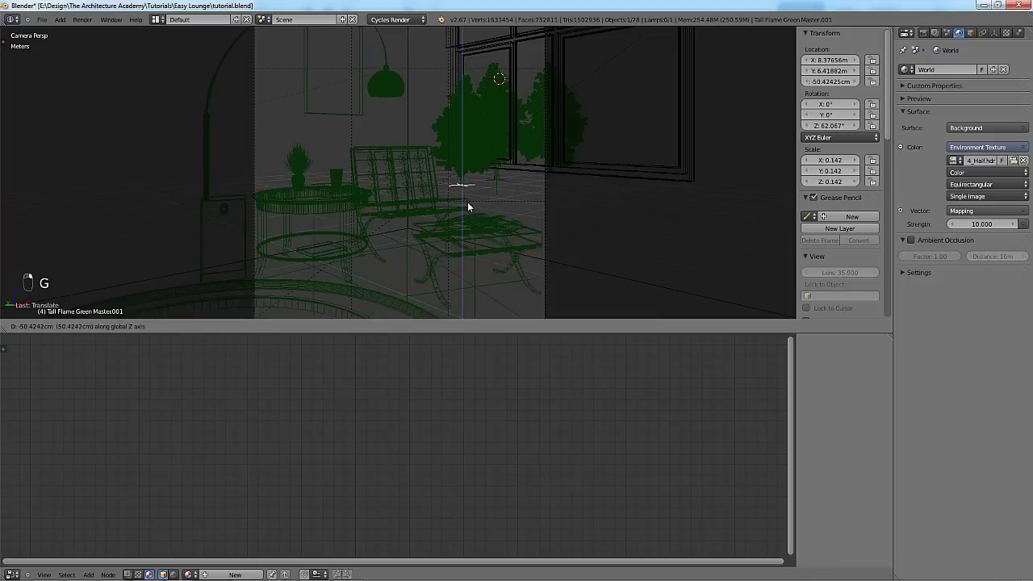
{"action": "left_click", "coordinate": [469, 194]}
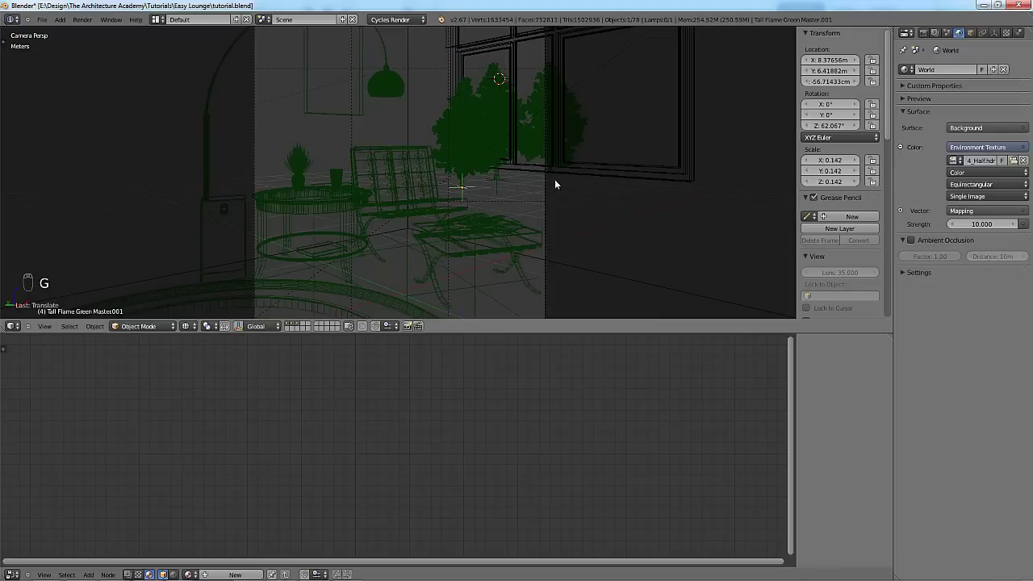
Move the third tree to about X 10.02 m, Y 4.87 m, Z -69.1 cm and tilt it about -1.4° in X and 2.1° in Y.
{"action": "right_click", "coordinate": [547, 178]}
{"action": "key", "text": "g"}
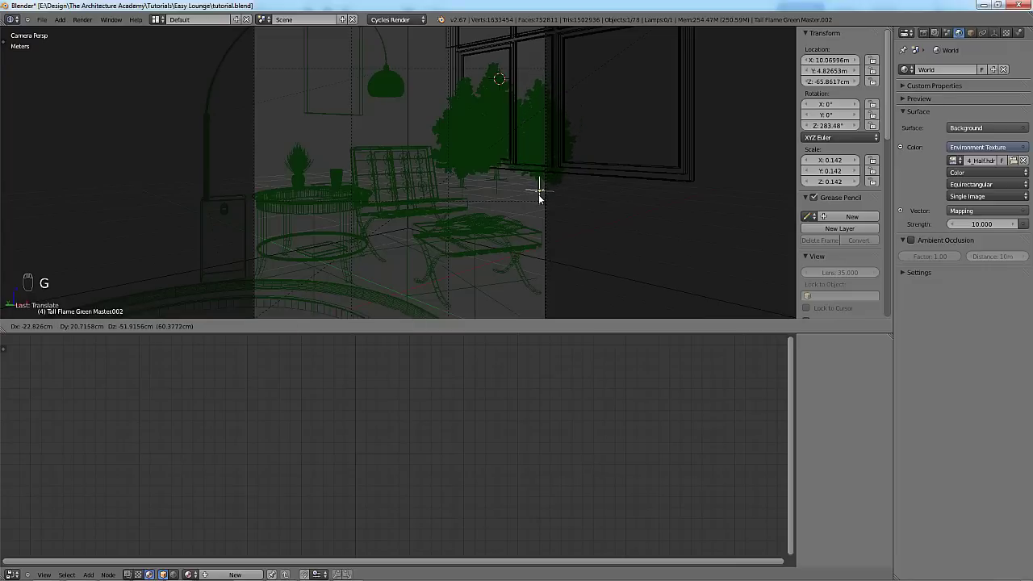
{"action": "left_click", "coordinate": [551, 197]}
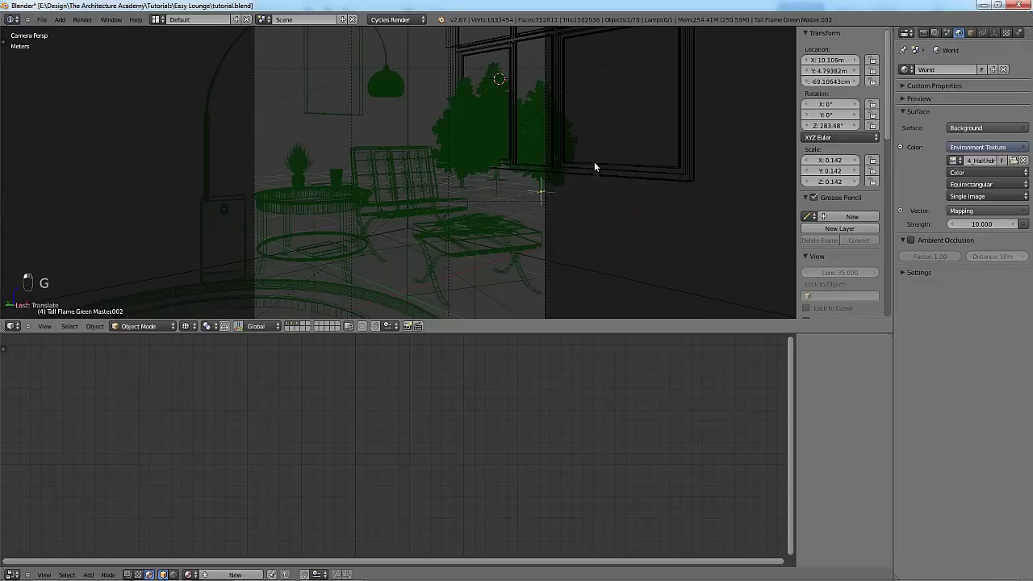
{"action": "key", "text": "r"}
{"action": "left_click", "coordinate": [623, 113]}
{"action": "key", "text": "g"}
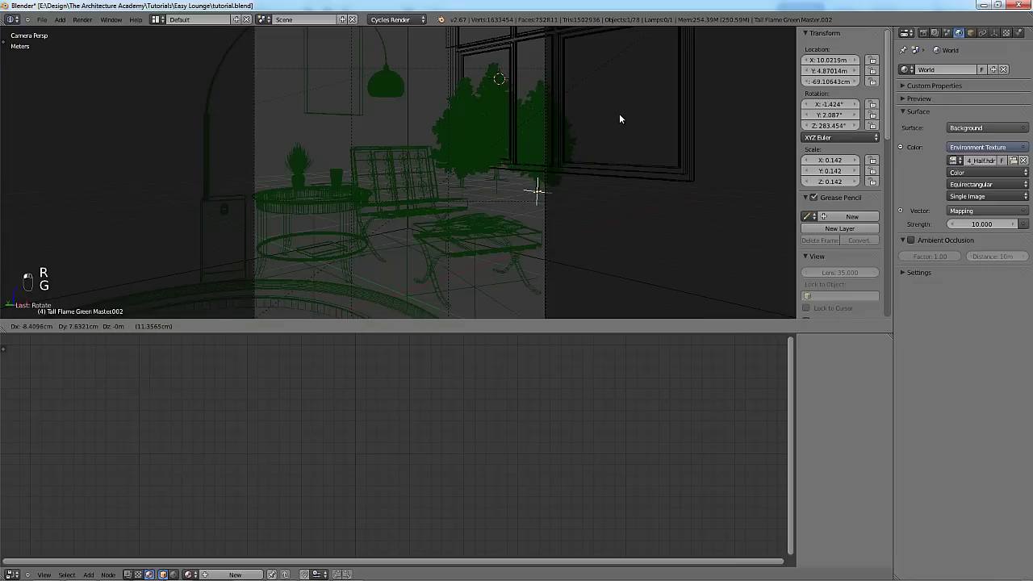
{"action": "left_click", "coordinate": [619, 113]}
Rotate the third tree outside the window to a tilt of about -0.5° in X and 0.8° in Y.
{"action": "key", "text": "a"}
{"action": "key", "text": "z"}
{"action": "key", "text": "z"}
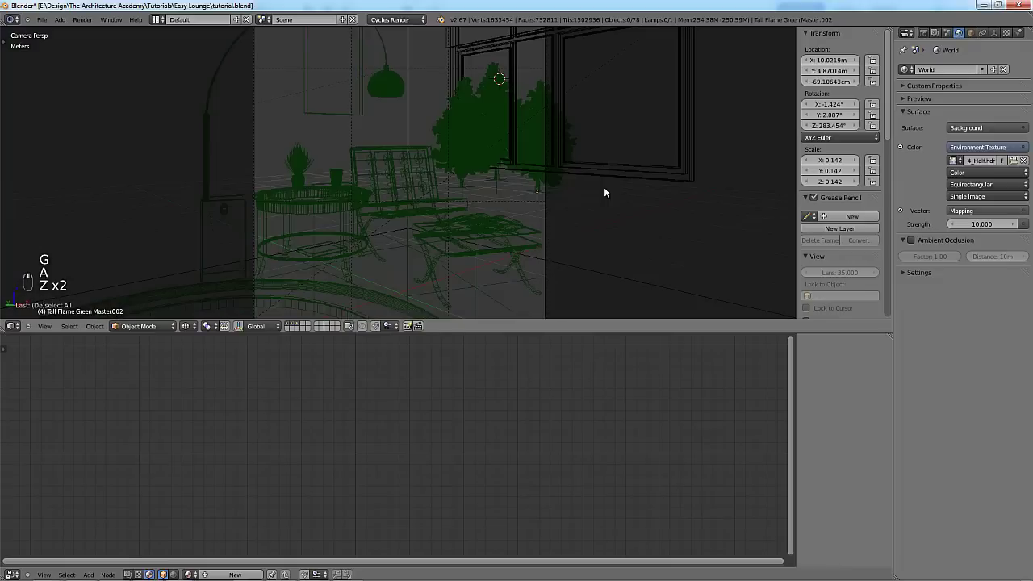
{"action": "right_click", "coordinate": [540, 201]}
{"action": "key", "text": "r"}
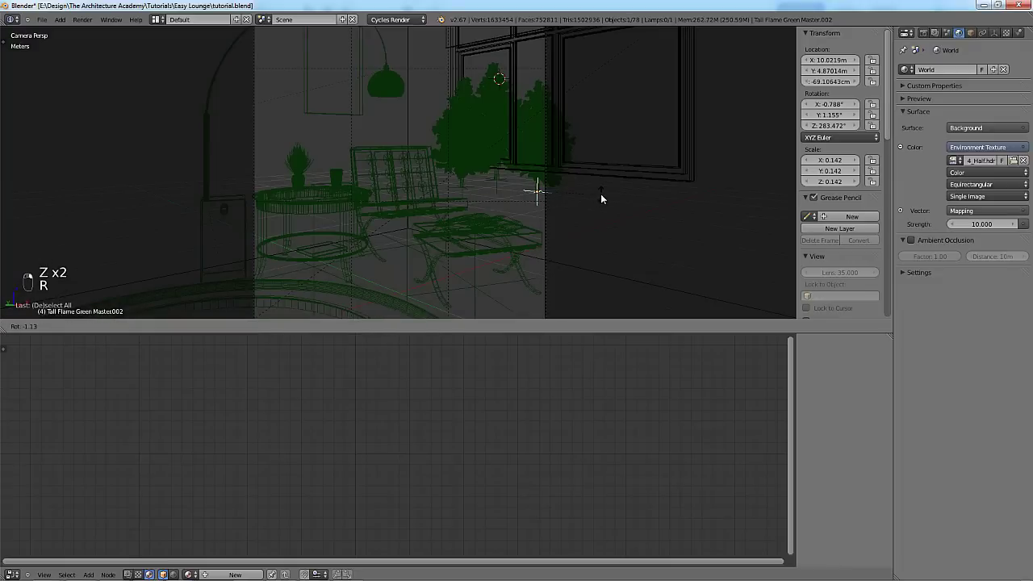
{"action": "left_click", "coordinate": [601, 194]}
{"action": "key", "text": "g"}
{"action": "left_click", "coordinate": [601, 193]}
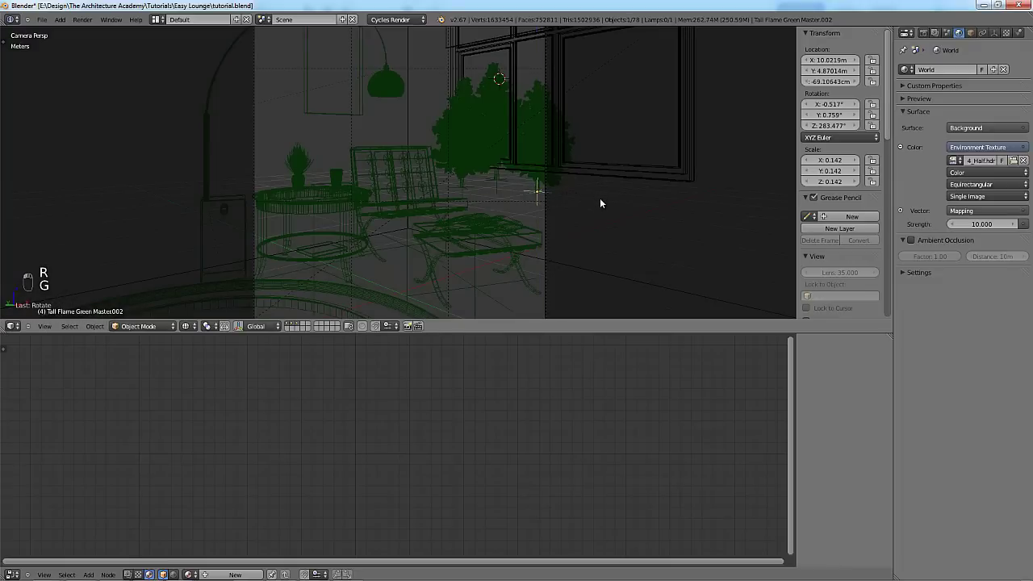
Deselect everything and save the scene over tutorial.blend.
{"action": "key", "text": "a"}
{"action": "key", "text": "a"}
{"action": "key", "text": "a"}
{"action": "key", "text": "ctrl+s"}
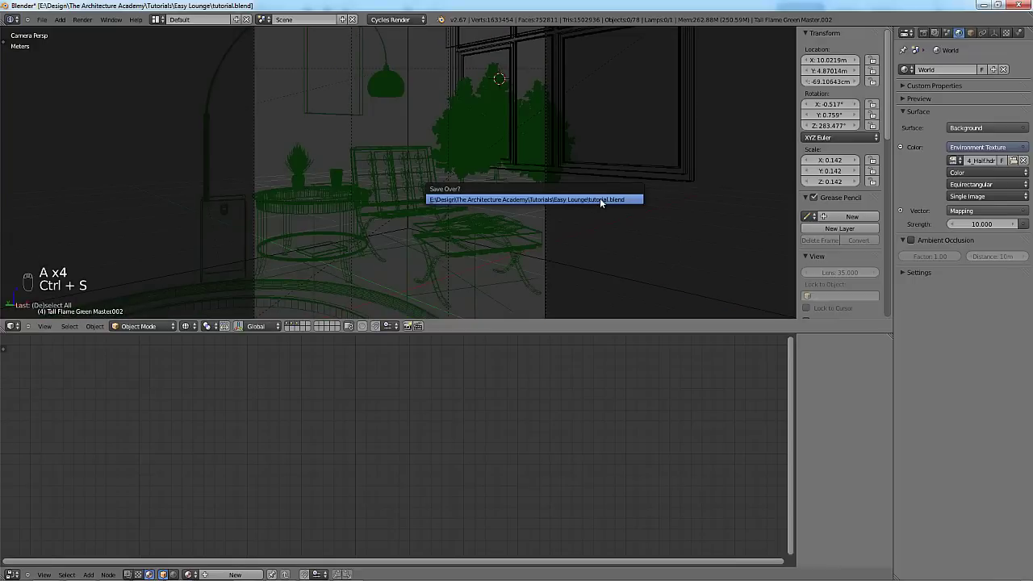
{"action": "left_click", "coordinate": [600, 202]}
{"action": "key", "text": "z"}
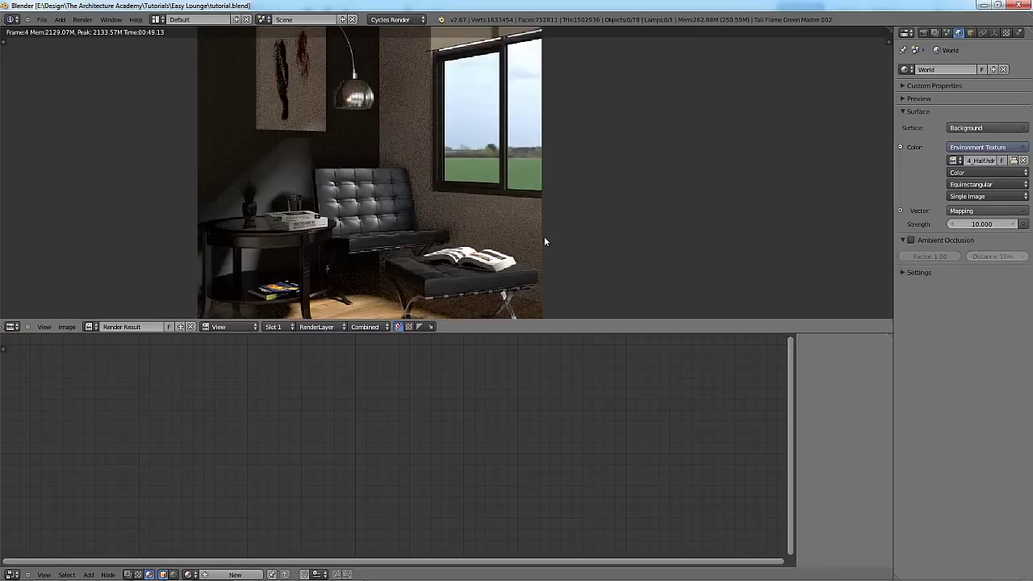
Switch the render result to Slot 2, save the file again and render the scene.
{"action": "key", "text": "j"}
{"action": "key", "text": "j"}
{"action": "key", "text": "j"}
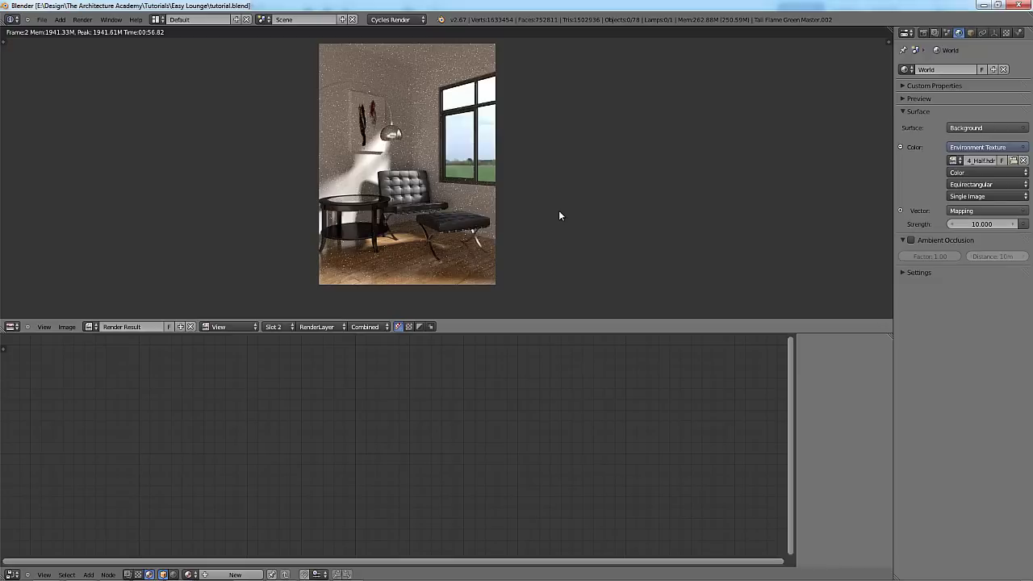
{"action": "key", "text": "ctrl+s"}
{"action": "left_click", "coordinate": [558, 213]}
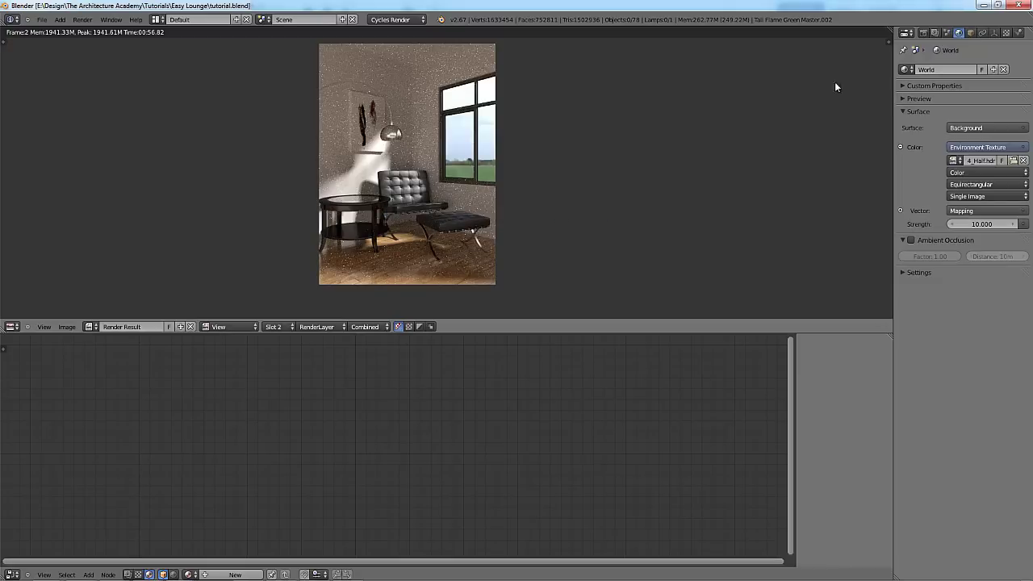
{"action": "left_click", "coordinate": [923, 32]}
{"action": "left_click", "coordinate": [917, 81]}
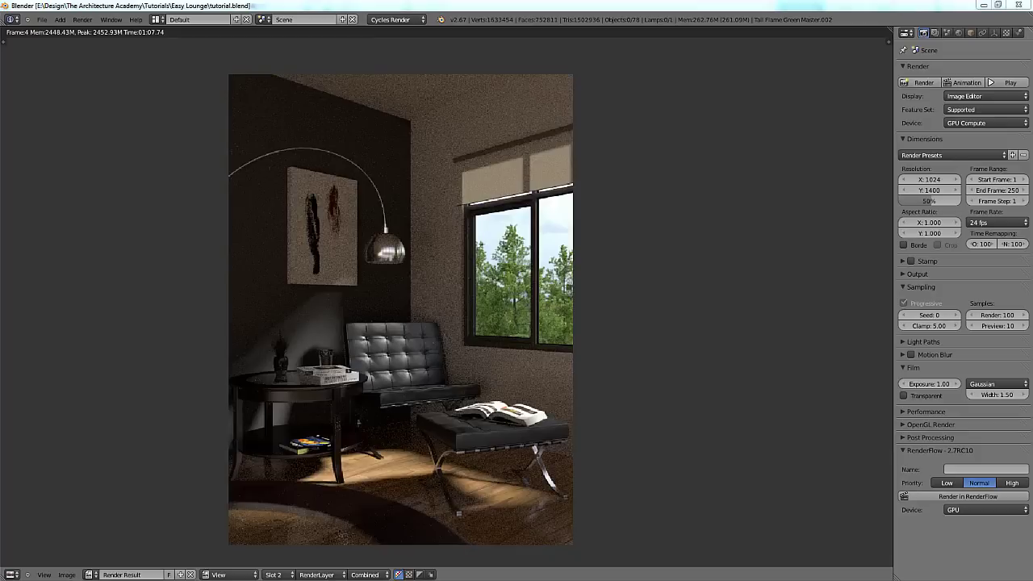
Compare the new render in Slot 2 with the treeless render in Slot 1, examining the window view.
{"action": "middle_click_drag", "start_coordinate": [593, 296], "coordinate": [608, 295]}
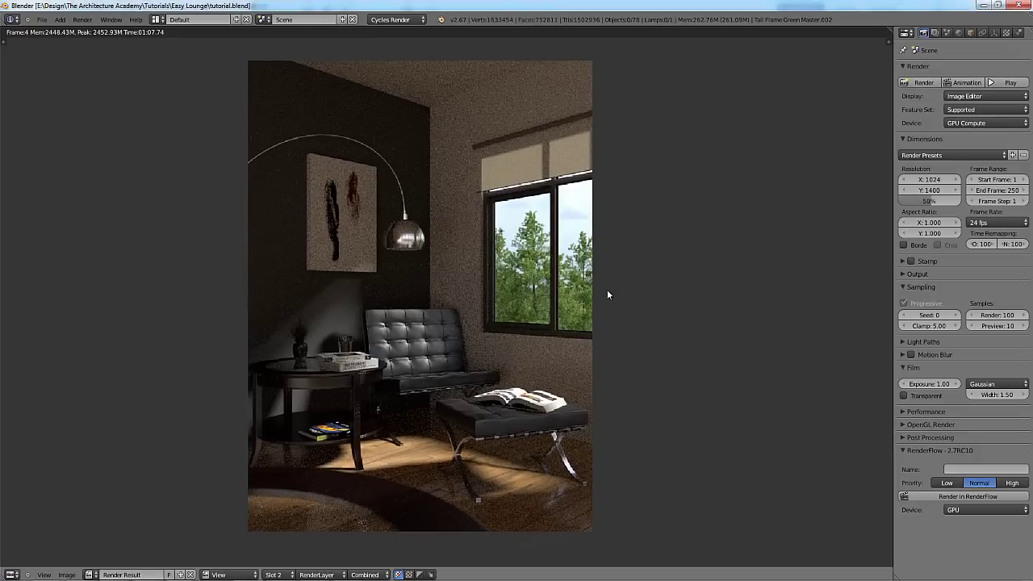
{"action": "key", "text": "j"}
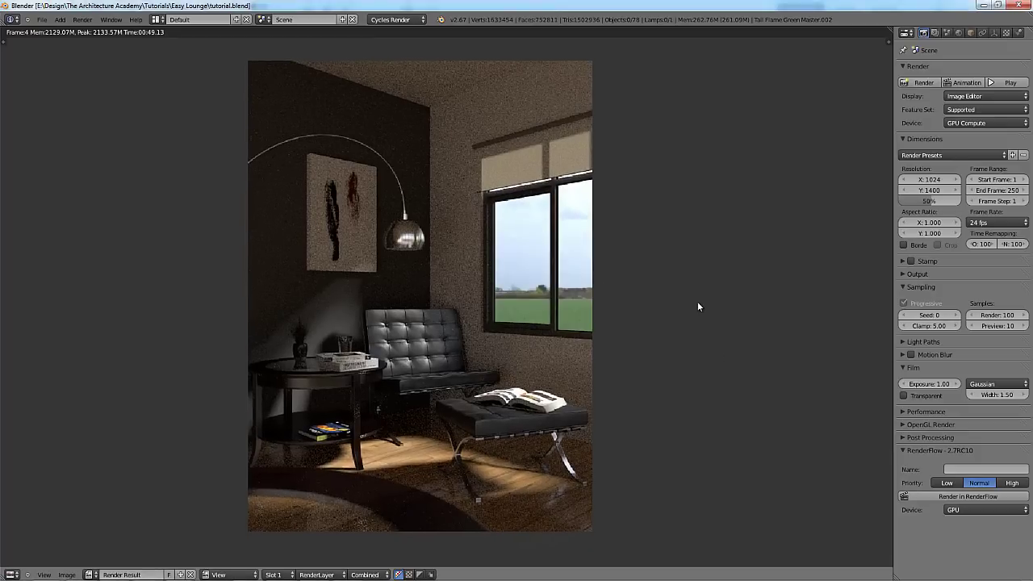
{"action": "key", "text": "j"}
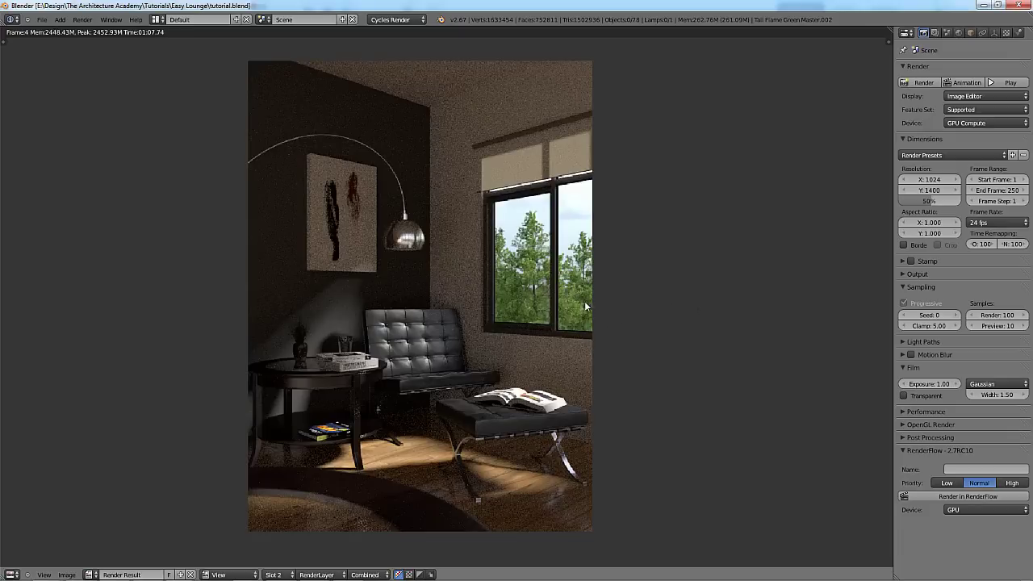
{"action": "scroll", "coordinate": [565, 228], "scroll_direction": "up", "scroll_amount": 1}
{"action": "scroll", "coordinate": [565, 227], "scroll_direction": "down", "scroll_amount": 2}
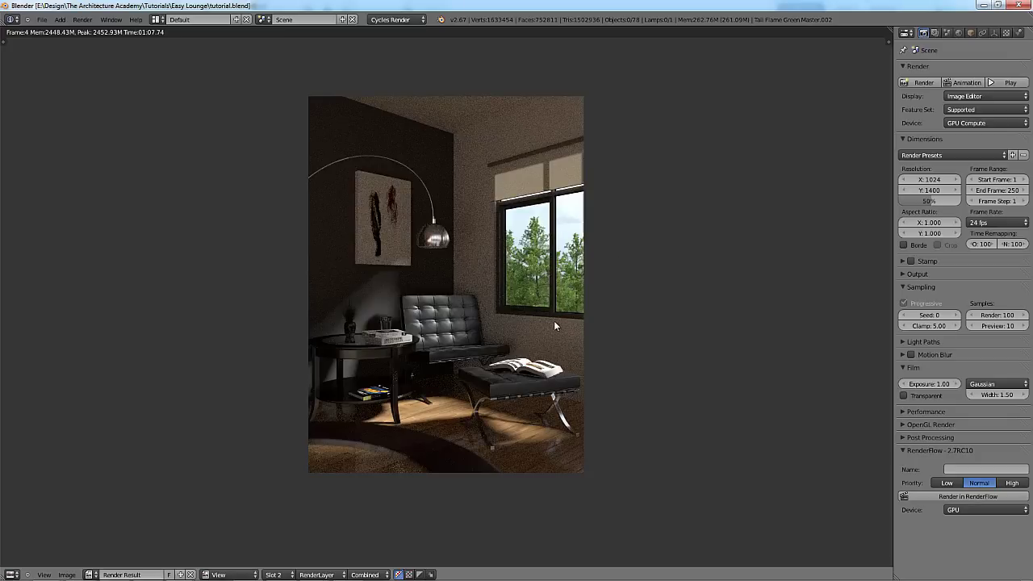
In top orthographic view, move all three trees together, farther from the room, bringing the third tree to about X 10.98 m, Y 6.27 m.
{"action": "key", "text": "Escape"}
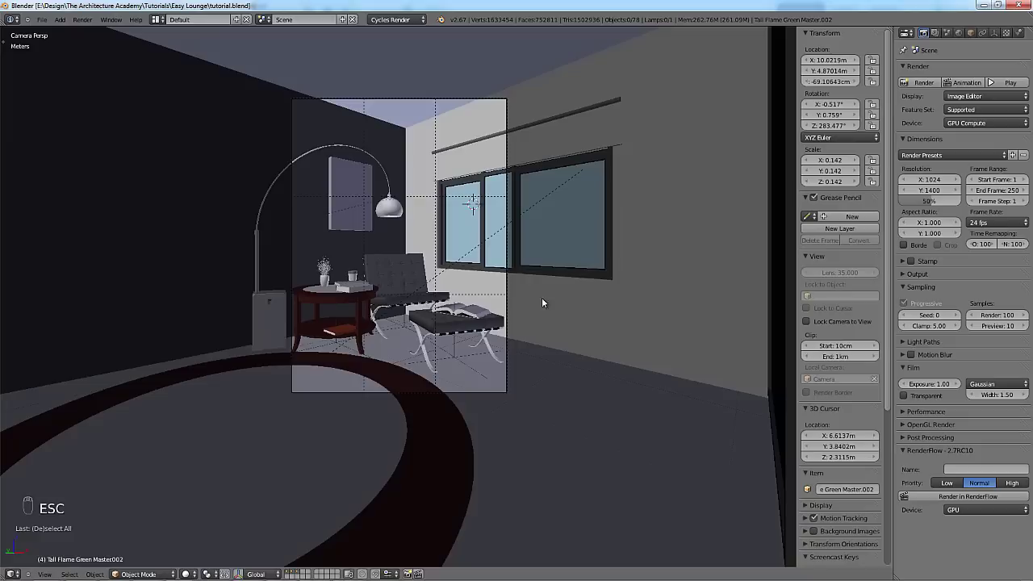
{"action": "key", "text": "KP_7"}
{"action": "key", "text": "z"}
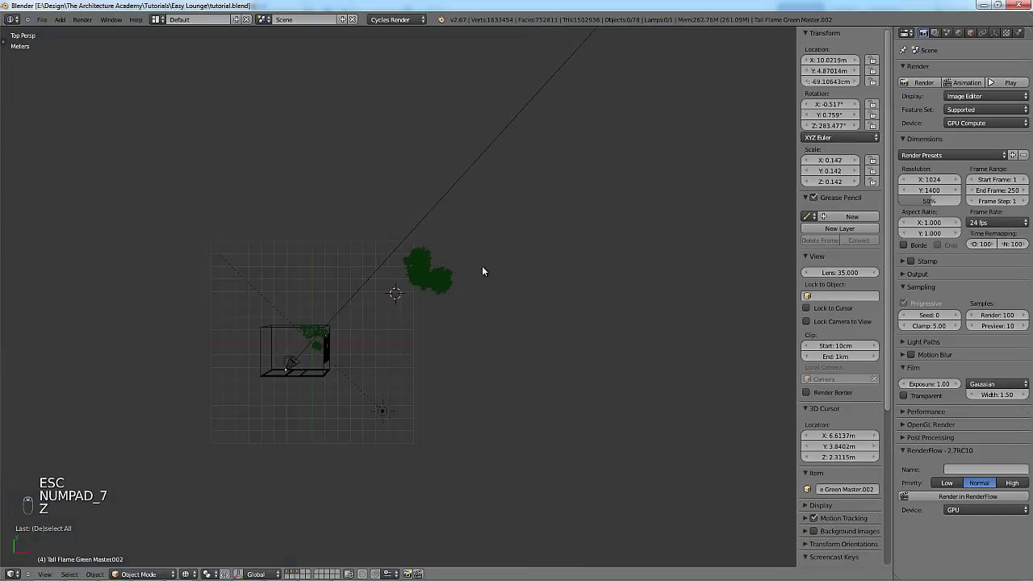
{"action": "key", "text": "KP_5"}
{"action": "key", "text": "a"}
{"action": "key", "text": "a"}
{"action": "key", "text": "a"}
{"action": "key", "text": "a"}
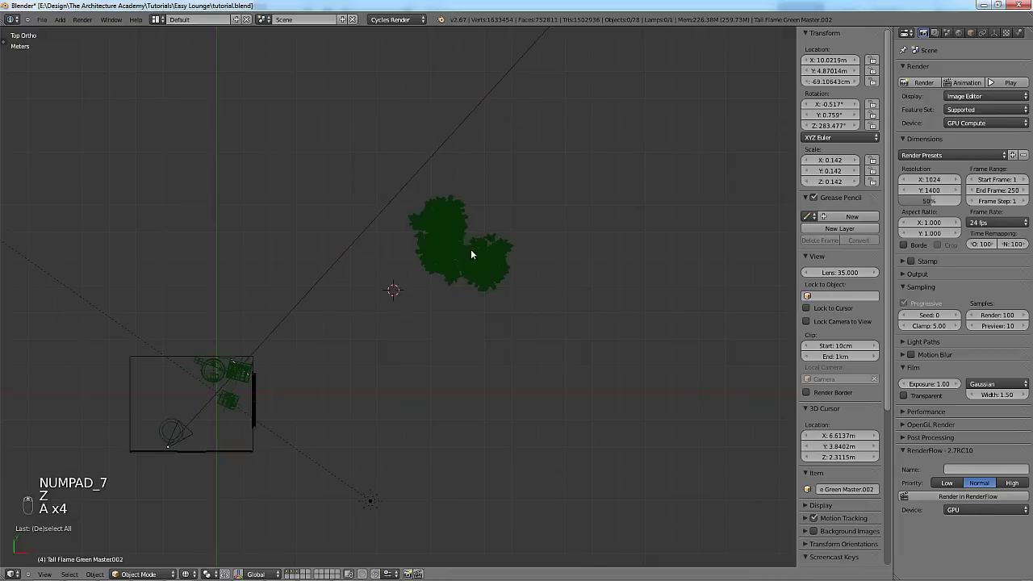
{"action": "key", "text": "b"}
{"action": "left_click", "coordinate": [409, 190]}
{"action": "key", "text": "b"}
{"action": "left_click_drag", "start_coordinate": [416, 194], "coordinate": [536, 302]}
{"action": "key", "text": "g"}
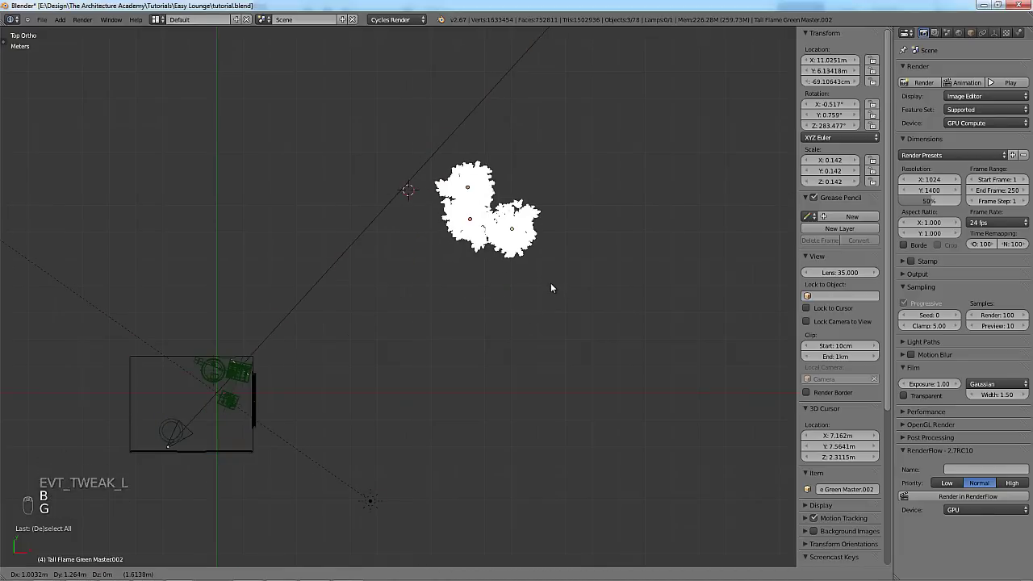
{"action": "left_click", "coordinate": [551, 287]}
In camera view, shift and lower all three trees, bringing the third to about X 11.37 m, Y 5.99 m, Z -1.15 m, and save the file.
{"action": "key", "text": "KP_0"}
{"action": "key", "text": "z"}
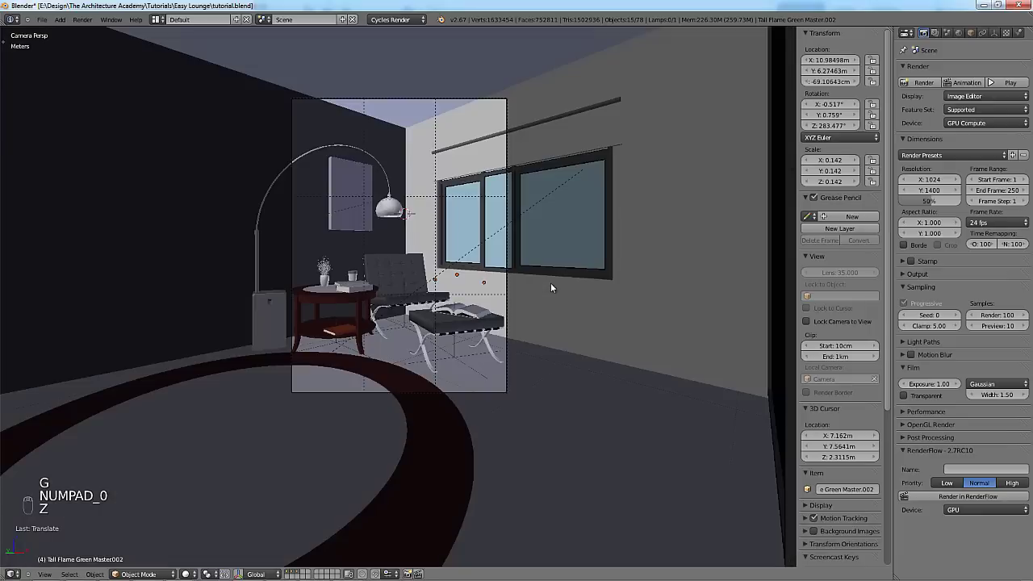
{"action": "key", "text": "z"}
{"action": "scroll", "coordinate": [554, 281], "scroll_direction": "up", "scroll_amount": 3}
{"action": "key", "text": "g"}
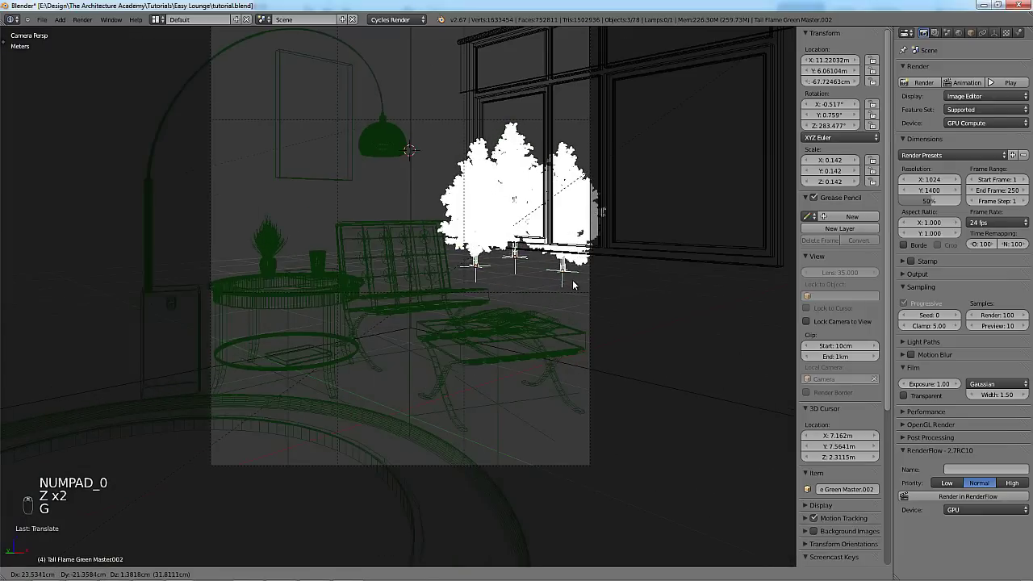
{"action": "key", "text": "g"}
{"action": "middle_click", "coordinate": [576, 284]}
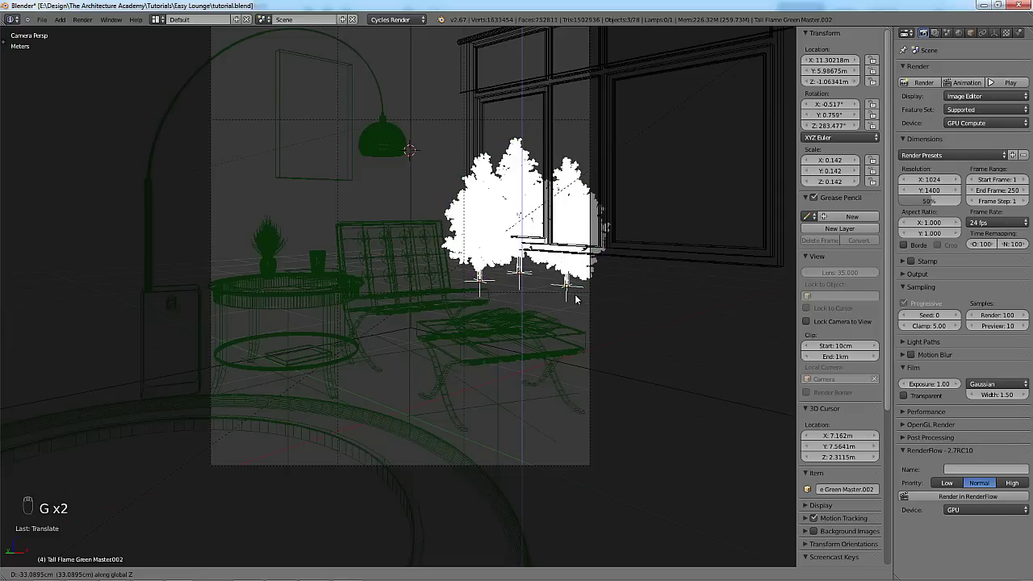
{"action": "left_click", "coordinate": [576, 300]}
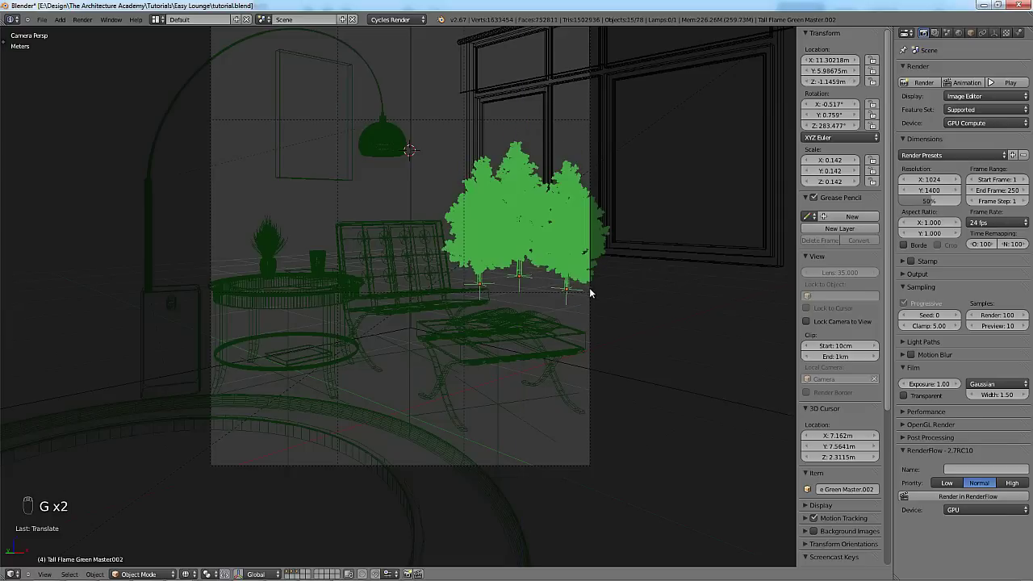
{"action": "key", "text": "g"}
{"action": "middle_click", "coordinate": [593, 292]}
{"action": "left_click", "coordinate": [593, 292]}
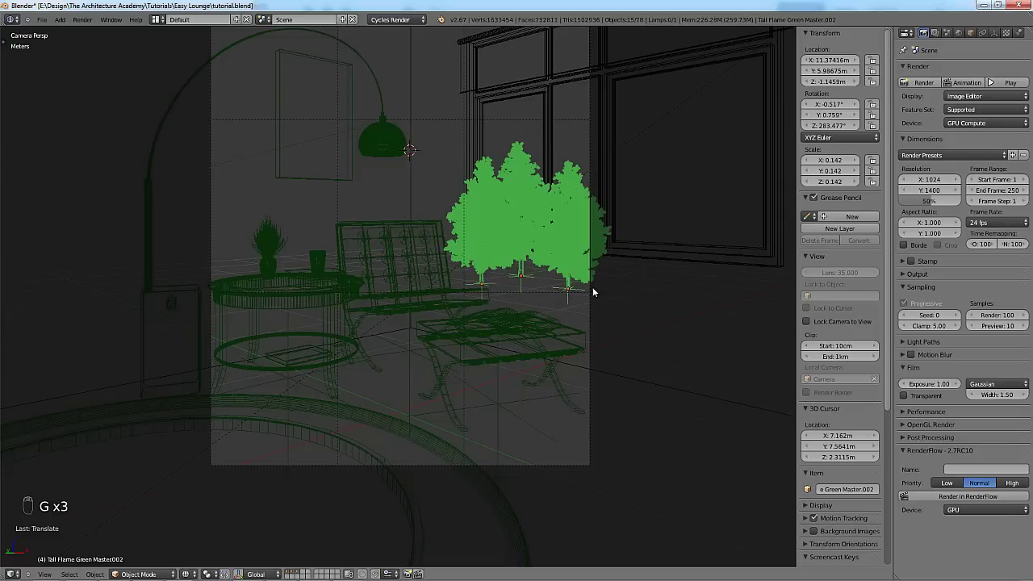
{"action": "key", "text": "z"}
{"action": "key", "text": "z"}
{"action": "key", "text": "ctrl+s"}
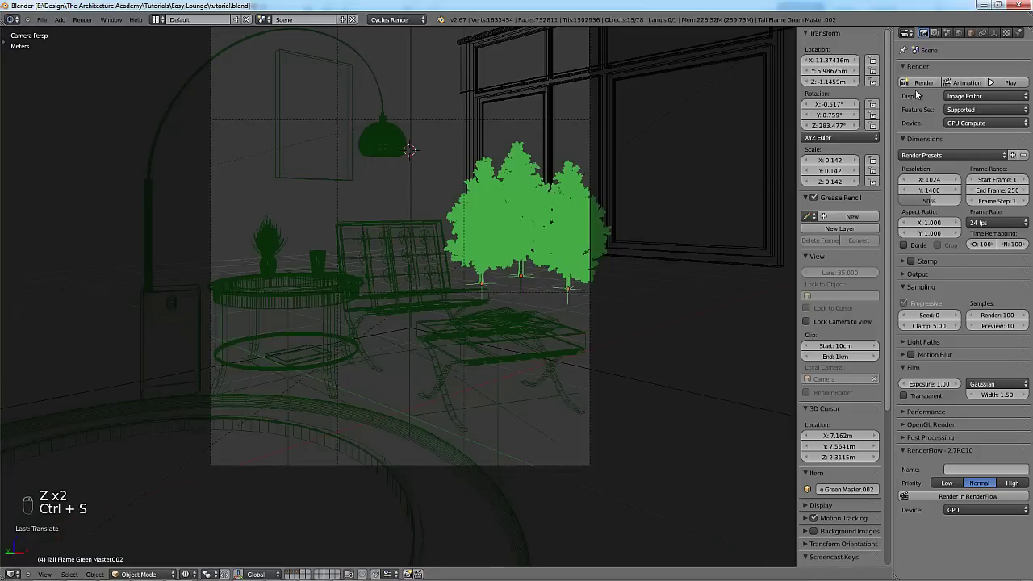
Move the middle tree by its master empty closer to the room, to about X 8.95 m, Y 5.62 m, Z -73.7 cm.
{"action": "right_click", "coordinate": [532, 280]}
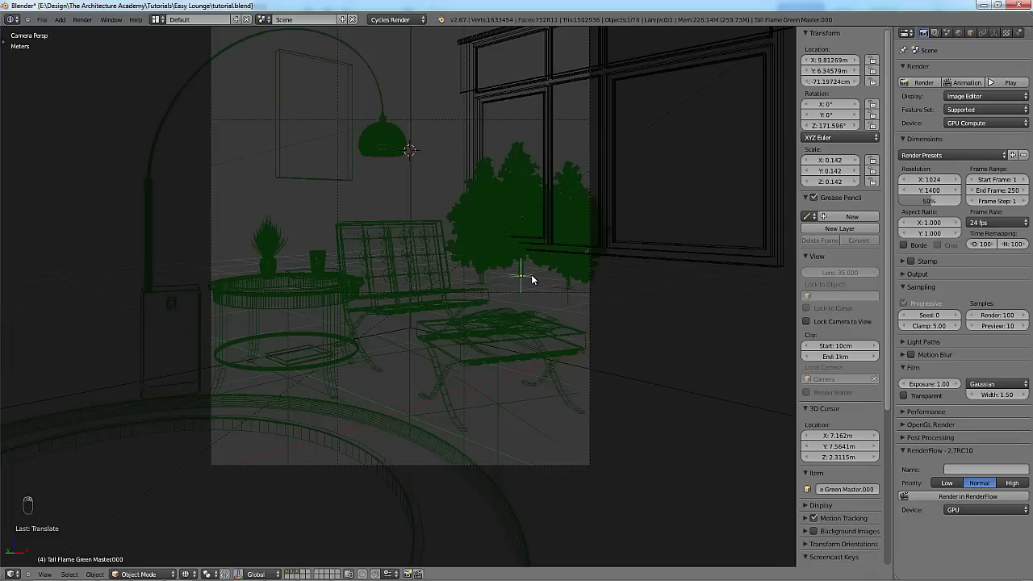
{"action": "key", "text": "KP_7"}
{"action": "key", "text": "z"}
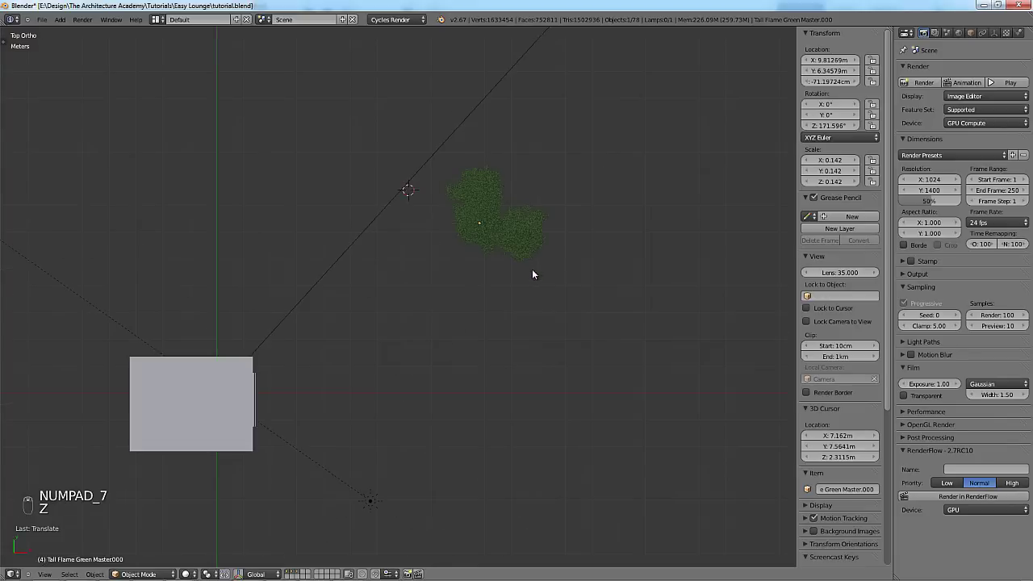
{"action": "key", "text": "z"}
{"action": "key", "text": "g"}
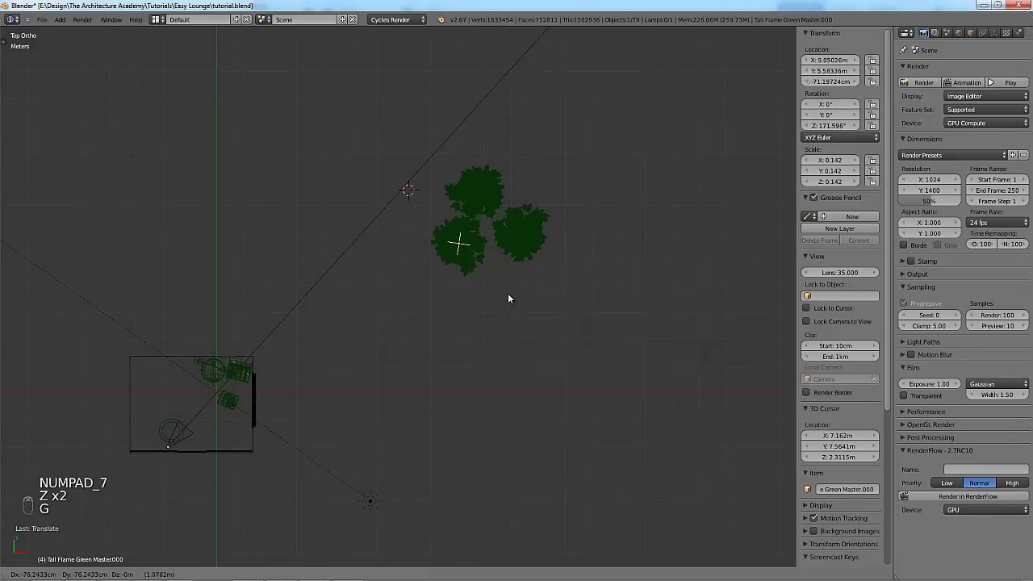
{"action": "left_click", "coordinate": [507, 292]}
{"action": "key", "text": "KP_0"}
{"action": "key", "text": "g"}
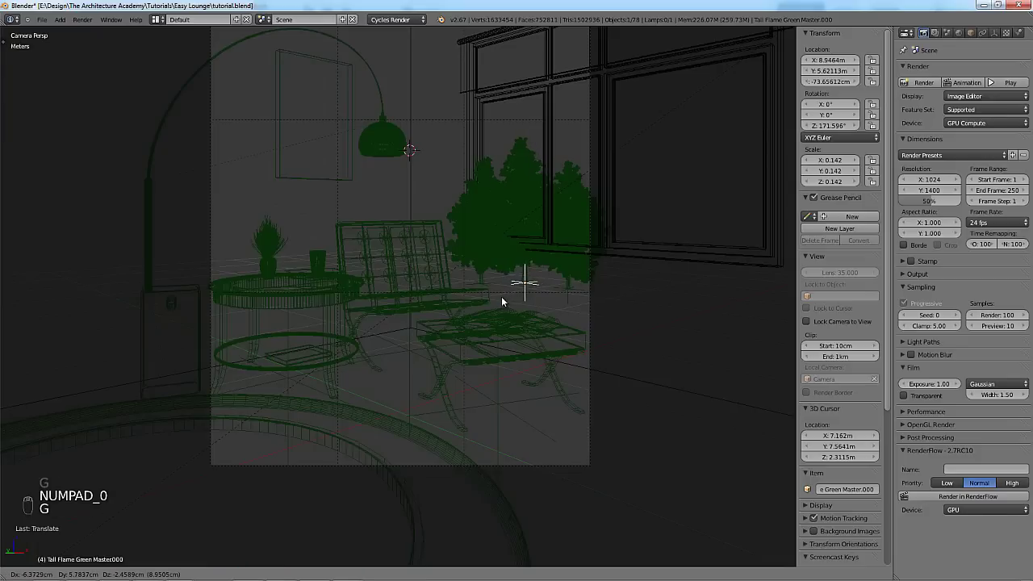
{"action": "left_click", "coordinate": [501, 297]}
{"action": "key", "text": "z"}
{"action": "key", "text": "z"}
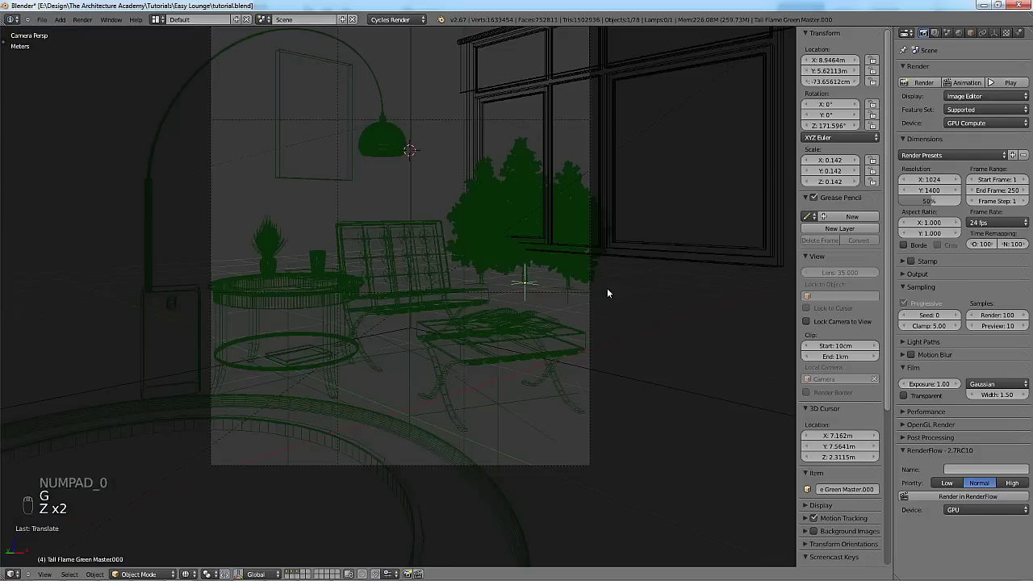
Save the file, render the scene again into Slot 2 and examine the trees through the window.
{"action": "key", "text": "a"}
{"action": "key", "text": "ctrl+s"}
{"action": "left_click", "coordinate": [924, 83]}
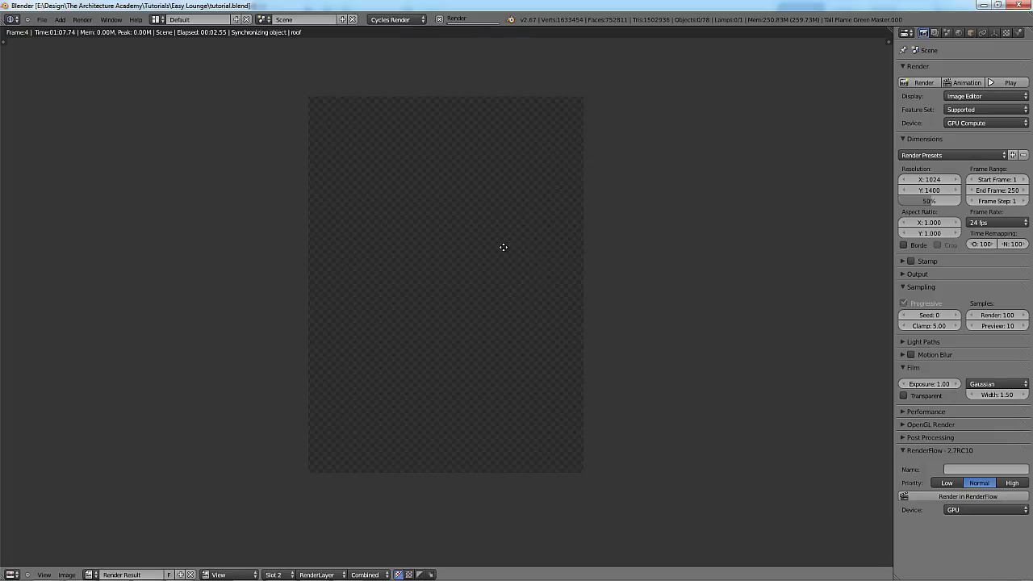
{"action": "middle_click_drag", "start_coordinate": [503, 247], "coordinate": [495, 247]}
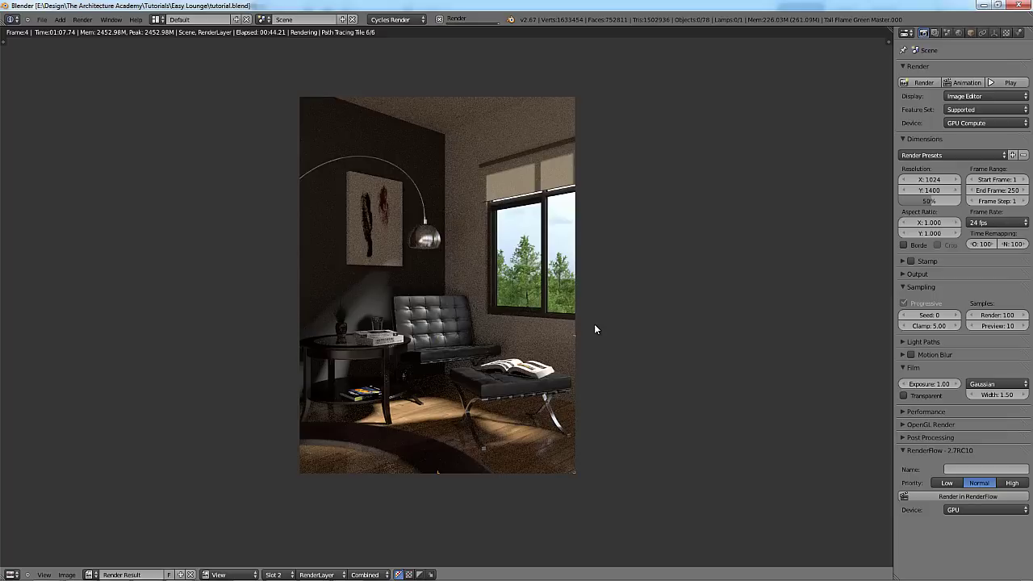
{"action": "middle_click_drag", "start_coordinate": [542, 364], "coordinate": [540, 343]}
{"action": "scroll", "coordinate": [540, 342], "scroll_direction": "up", "scroll_amount": 1}
{"action": "scroll", "coordinate": [541, 345], "scroll_direction": "down", "scroll_amount": 1}
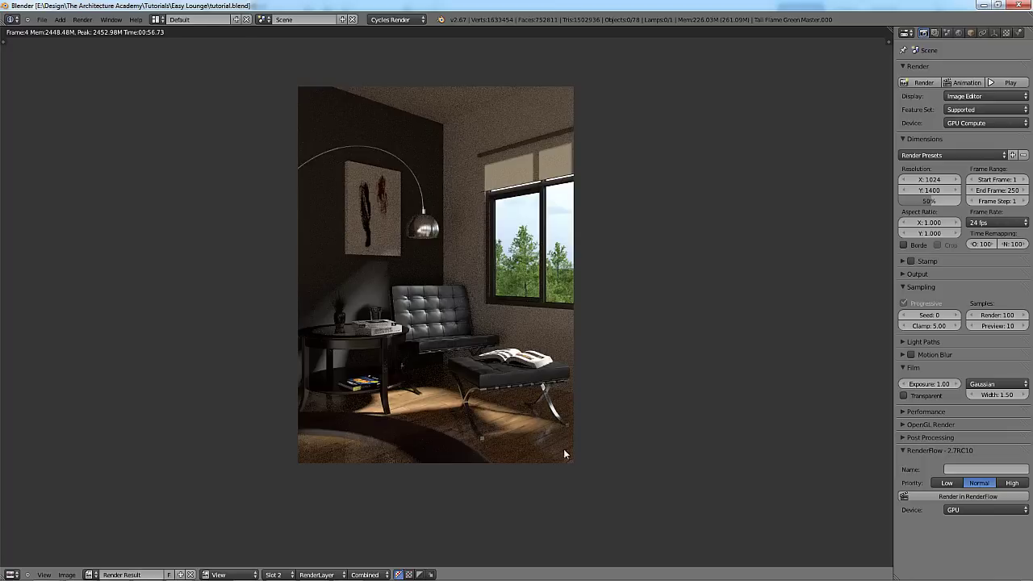
{"action": "left_click", "coordinate": [159, 20]}
{"action": "key", "text": "Escape"}
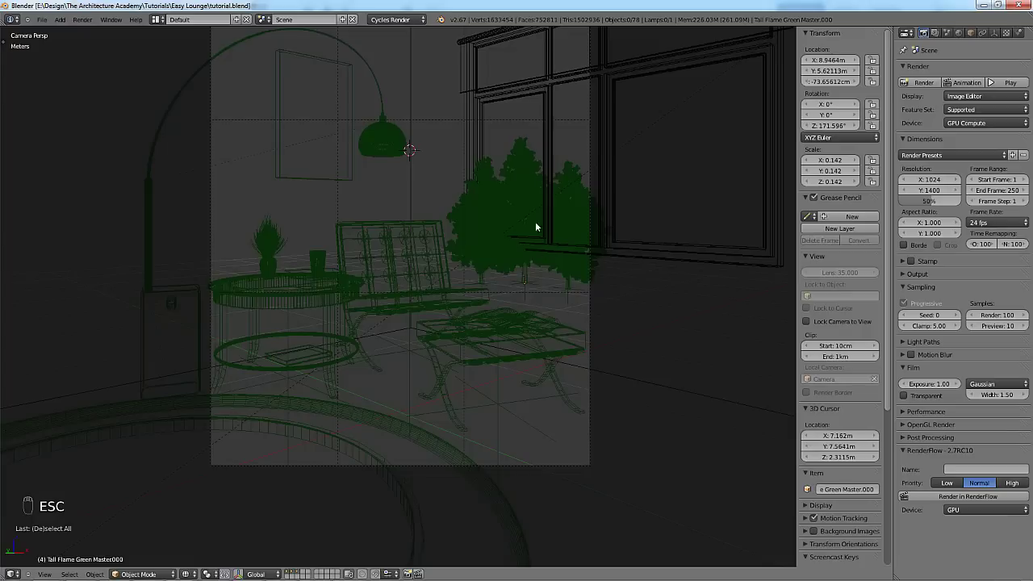
Select the window and show the render layer's passes, trying the Environment pass on and off.
{"action": "right_click", "coordinate": [543, 140]}
{"action": "key", "text": "z"}
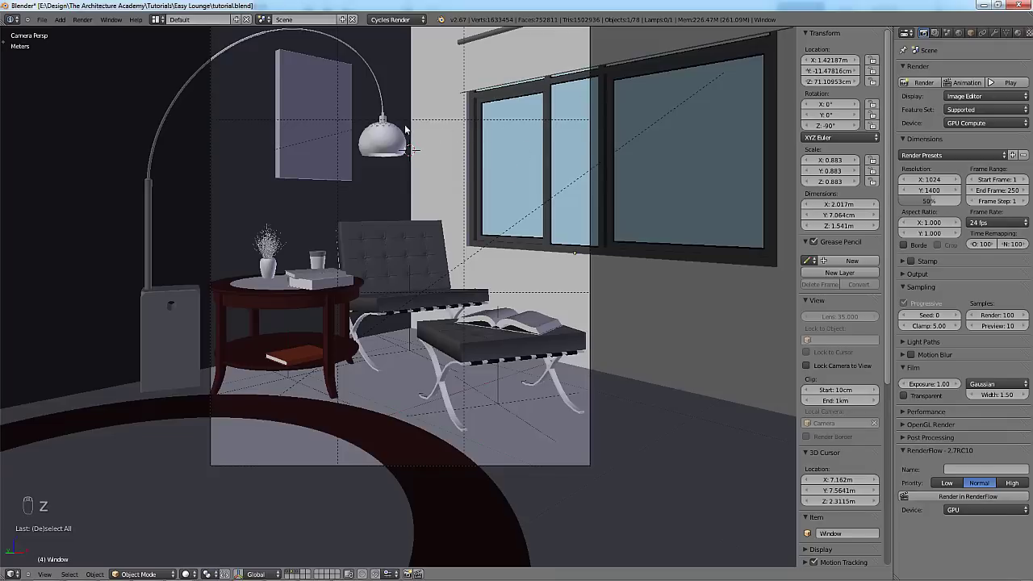
{"action": "left_click", "coordinate": [947, 34]}
{"action": "left_click", "coordinate": [936, 33]}
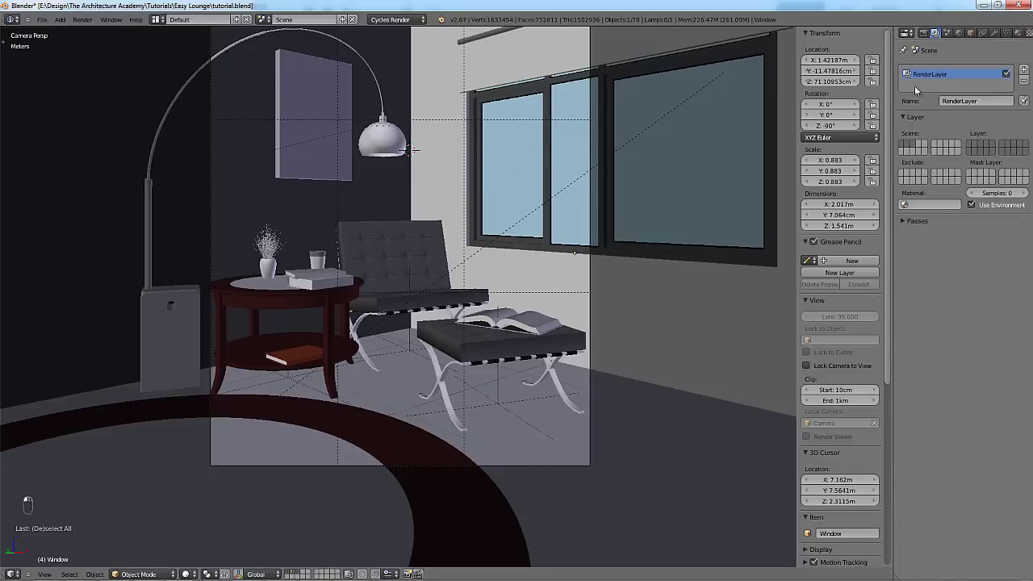
{"action": "left_click", "coordinate": [910, 221]}
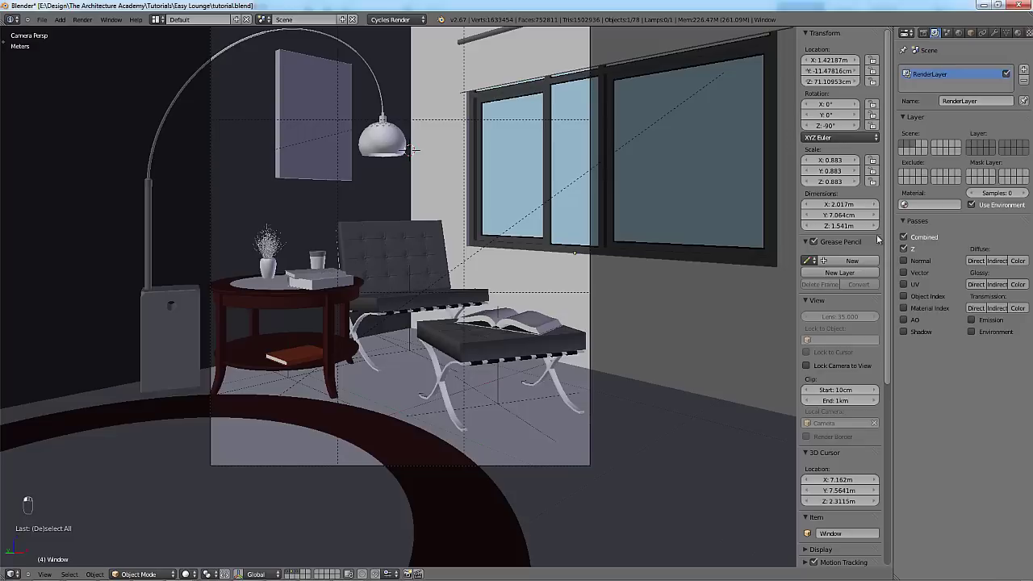
{"action": "left_click", "coordinate": [977, 332]}
{"action": "left_click", "coordinate": [977, 332]}
Set the pass index of the window's Glass material to 1 and enable the Material Index pass on the render layer.
{"action": "right_click", "coordinate": [507, 160]}
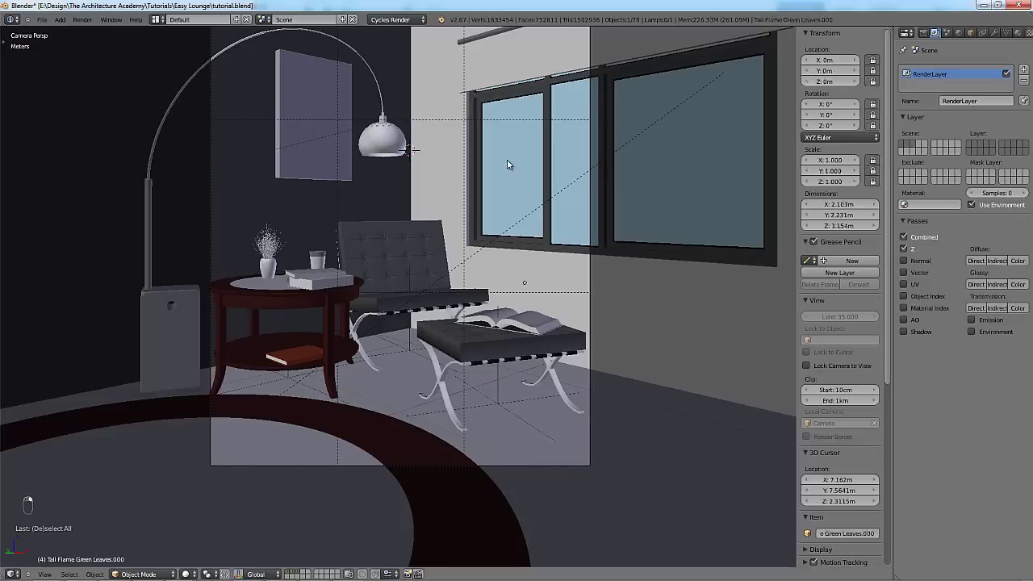
{"action": "key", "text": "z"}
{"action": "key", "text": "z"}
{"action": "left_click", "coordinate": [1017, 33]}
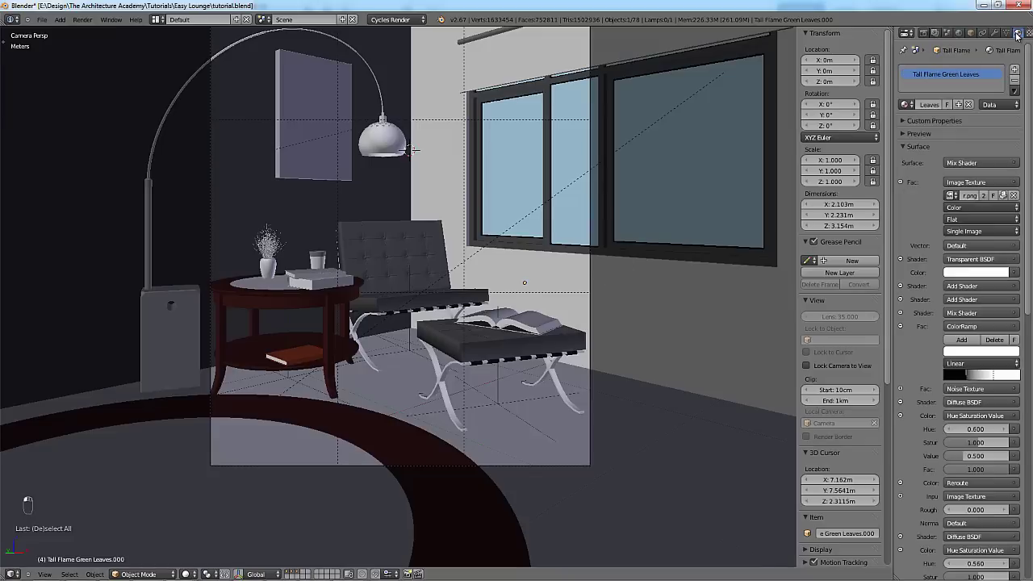
{"action": "right_click", "coordinate": [510, 155]}
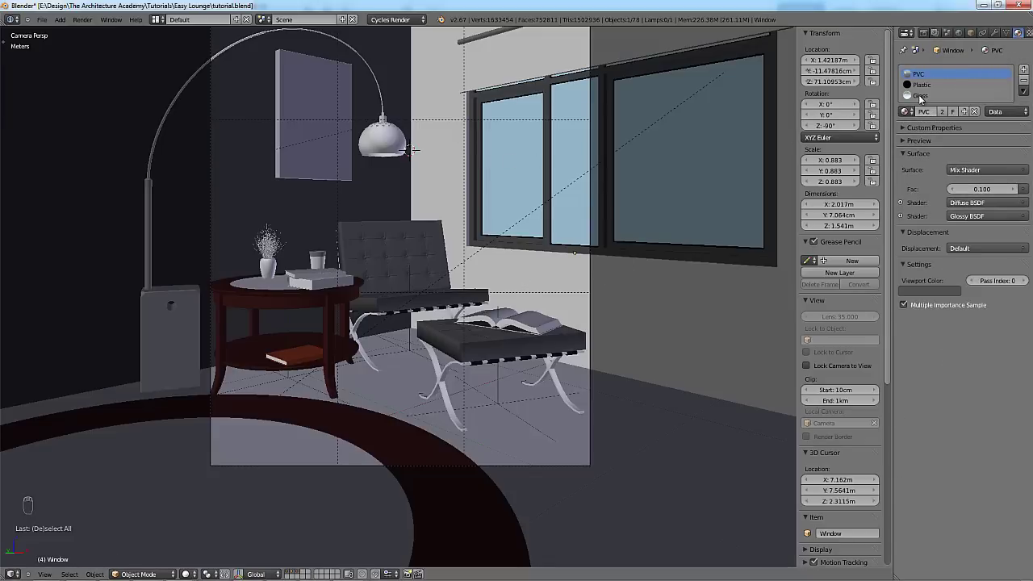
{"action": "left_click", "coordinate": [920, 96]}
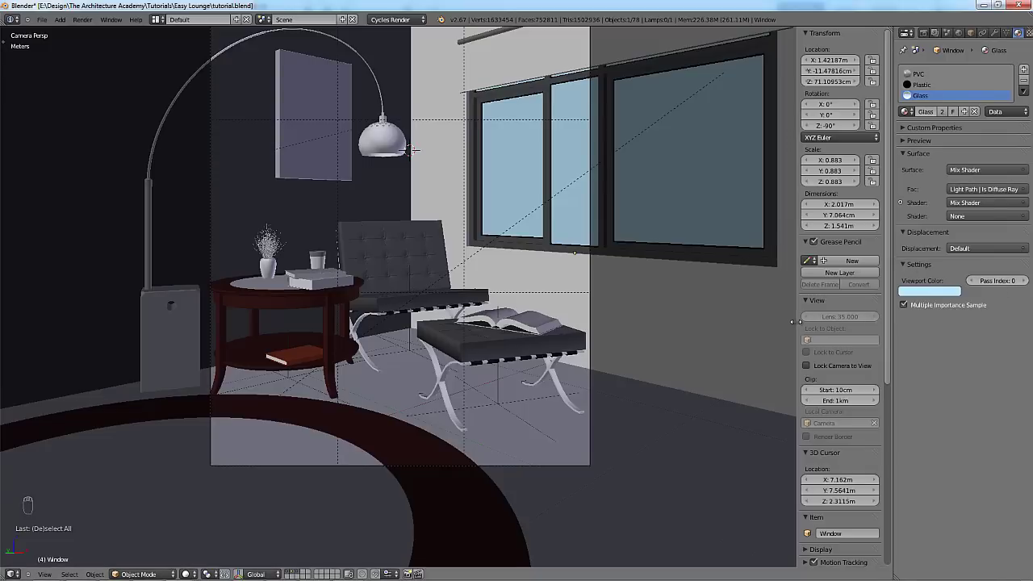
{"action": "key", "text": "n"}
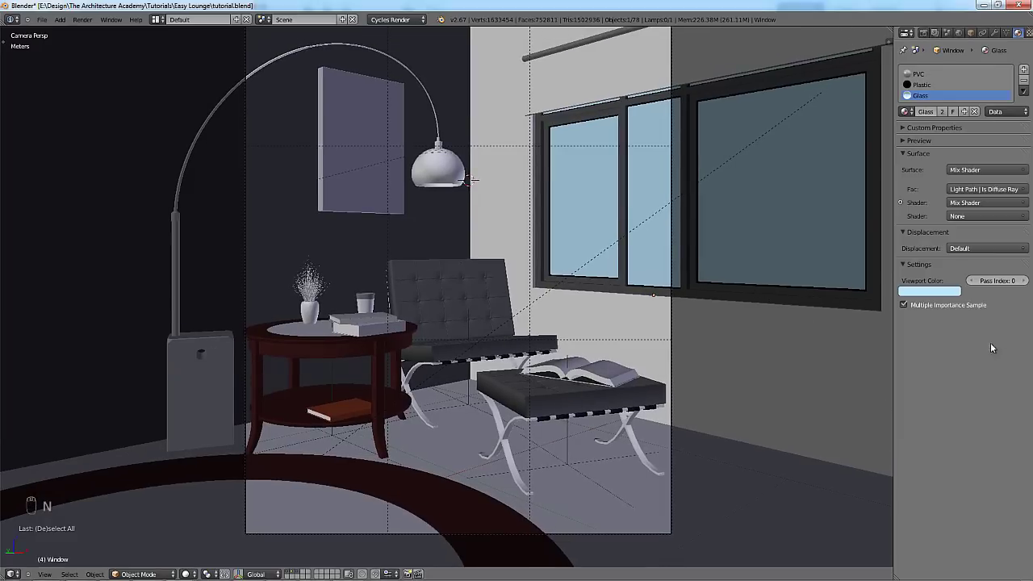
{"action": "left_click", "coordinate": [1024, 282]}
{"action": "left_click", "coordinate": [934, 33]}
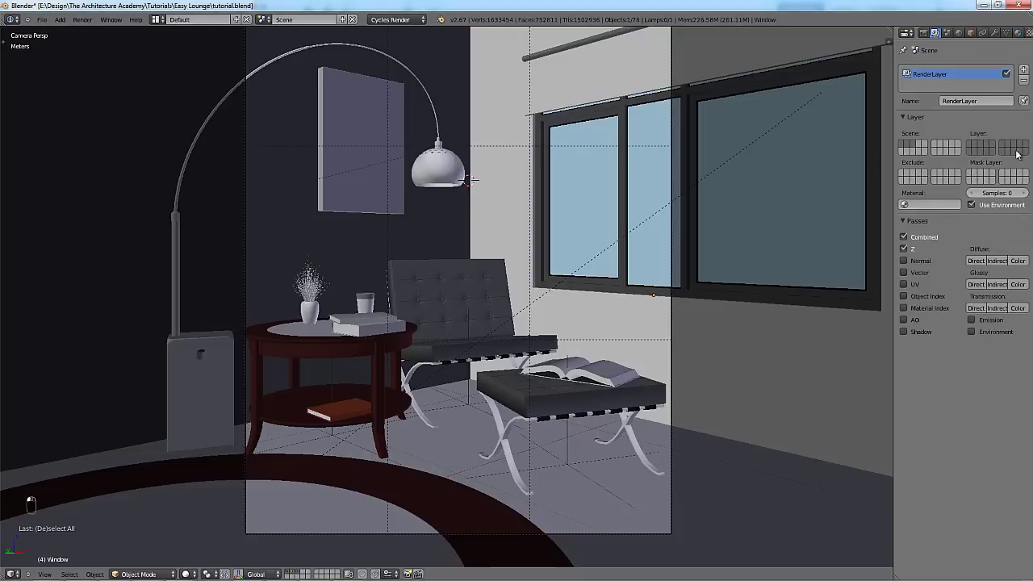
{"action": "left_click", "coordinate": [923, 307]}
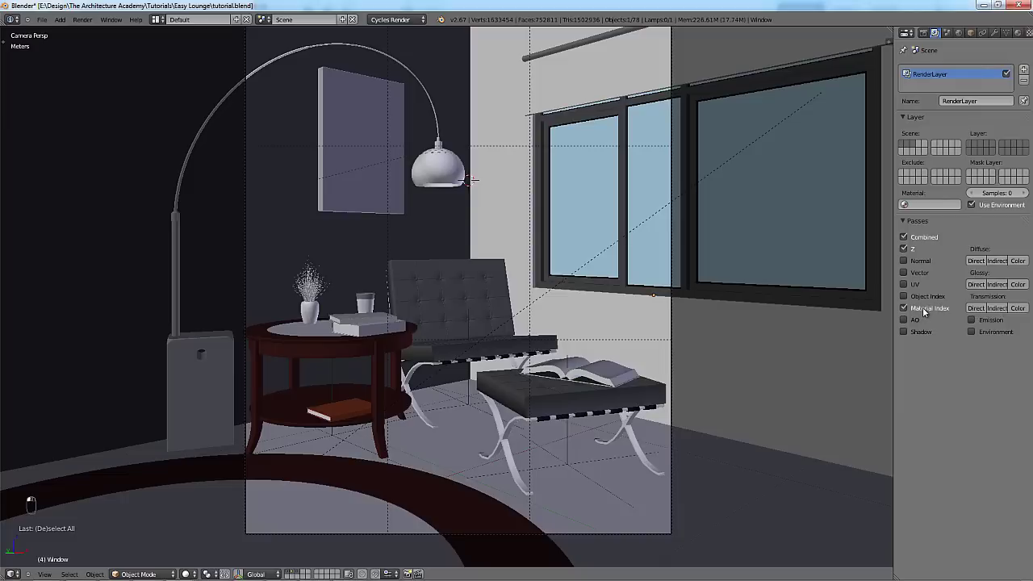
Set the render samples to 400, save over the existing file and render the scene.
{"action": "left_click", "coordinate": [923, 33]}
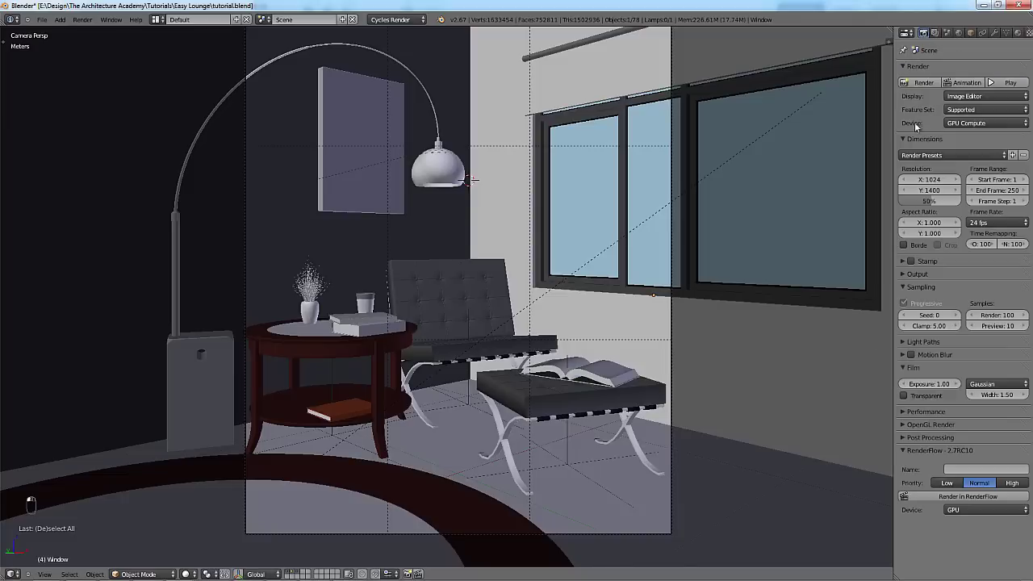
{"action": "left_click", "coordinate": [994, 315]}
{"action": "type", "text": "400"}
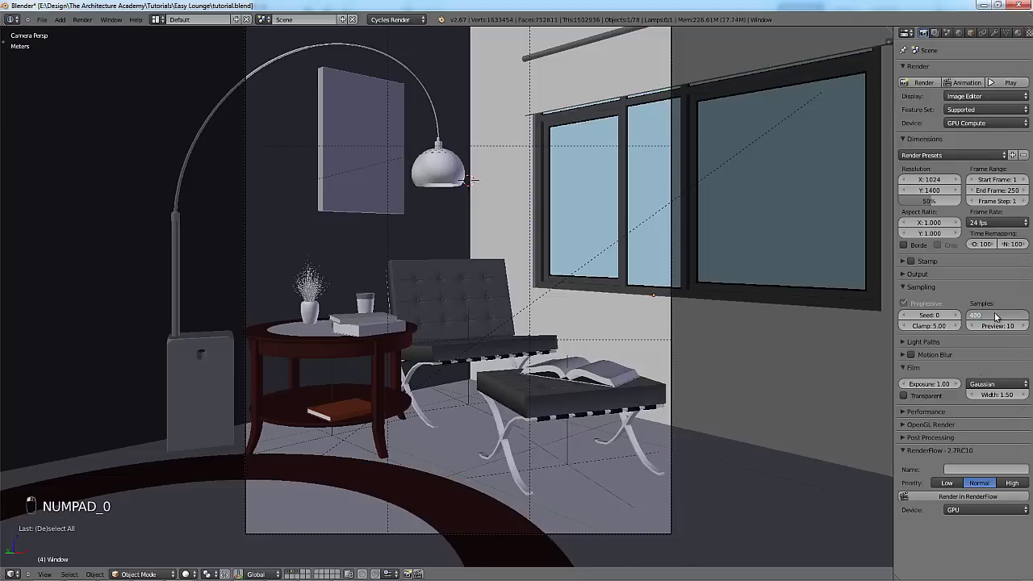
{"action": "key", "text": "ctrl+s"}
{"action": "left_click", "coordinate": [815, 327]}
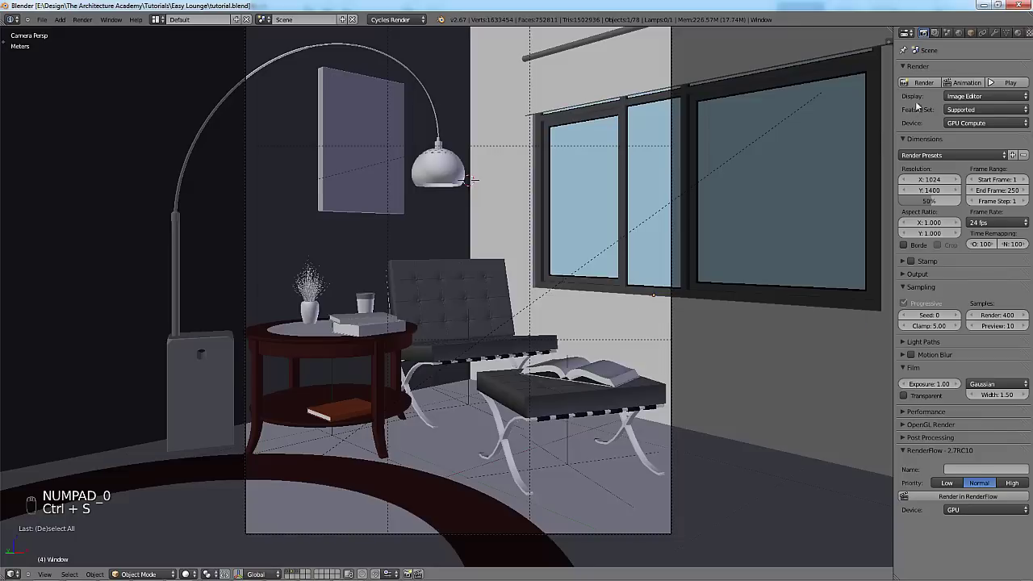
{"action": "left_click", "coordinate": [930, 81]}
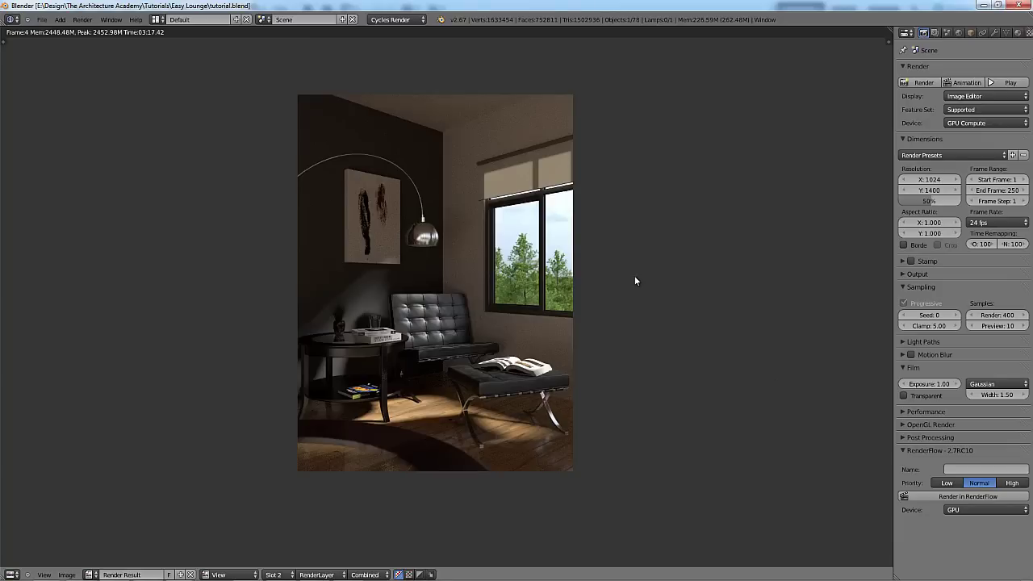
Switch to the Compositing layout and enable nodes with the backdrop shown.
{"action": "left_click", "coordinate": [158, 20]}
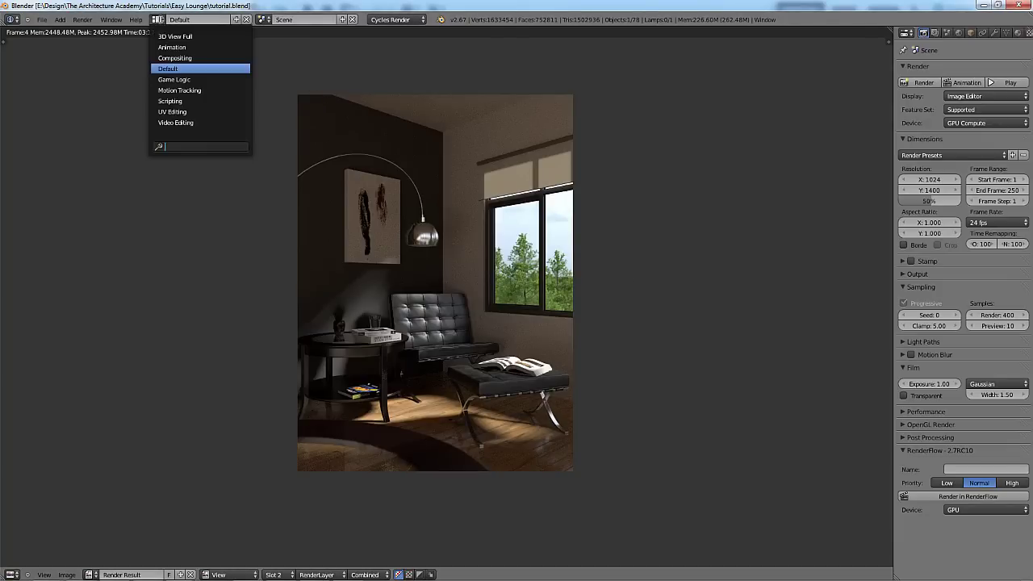
{"action": "left_click", "coordinate": [175, 58]}
{"action": "left_click", "coordinate": [181, 346]}
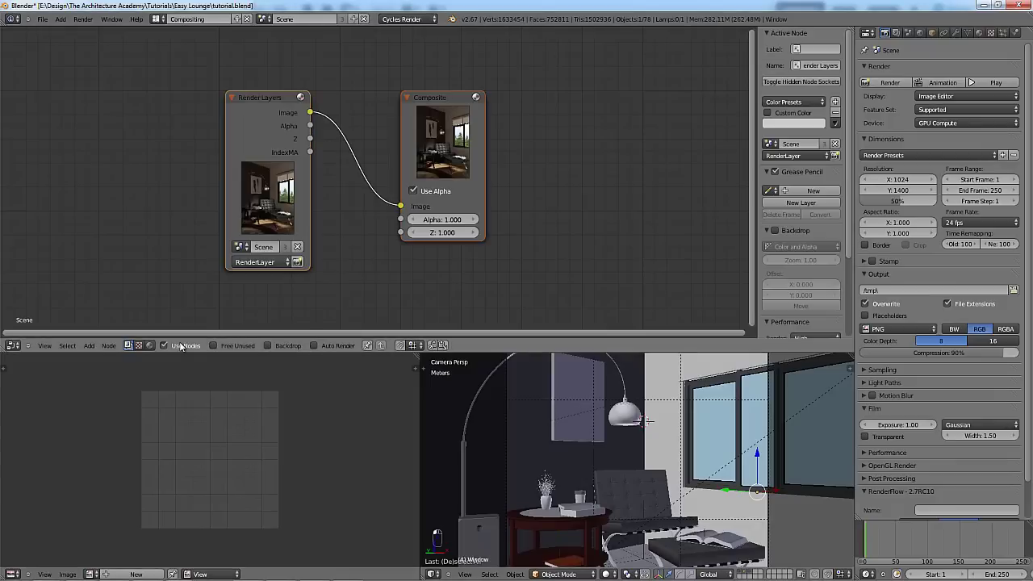
{"action": "left_click", "coordinate": [287, 348]}
Move the Render Layers node horizontally away from the Composite node to open up room between them.
{"action": "left_click_drag", "start_coordinate": [279, 188], "coordinate": [148, 191]}
{"action": "key", "text": "x"}
{"action": "left_click", "coordinate": [148, 191]}
{"action": "middle_click_drag", "start_coordinate": [293, 208], "coordinate": [491, 155]}
{"action": "left_click_drag", "start_coordinate": [336, 44], "coordinate": [164, 45]}
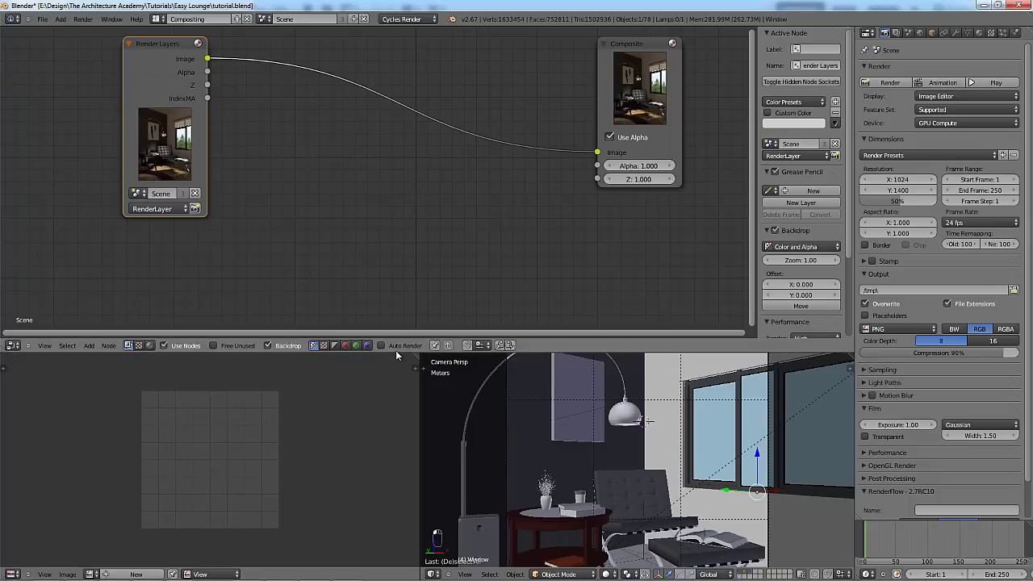
Merge the 3D view and image editor areas into the node editor and hide its properties sidebar.
{"action": "key", "text": "g"}
{"action": "key", "text": "g"}
{"action": "left_click_drag", "start_coordinate": [479, 354], "coordinate": [484, 355]}
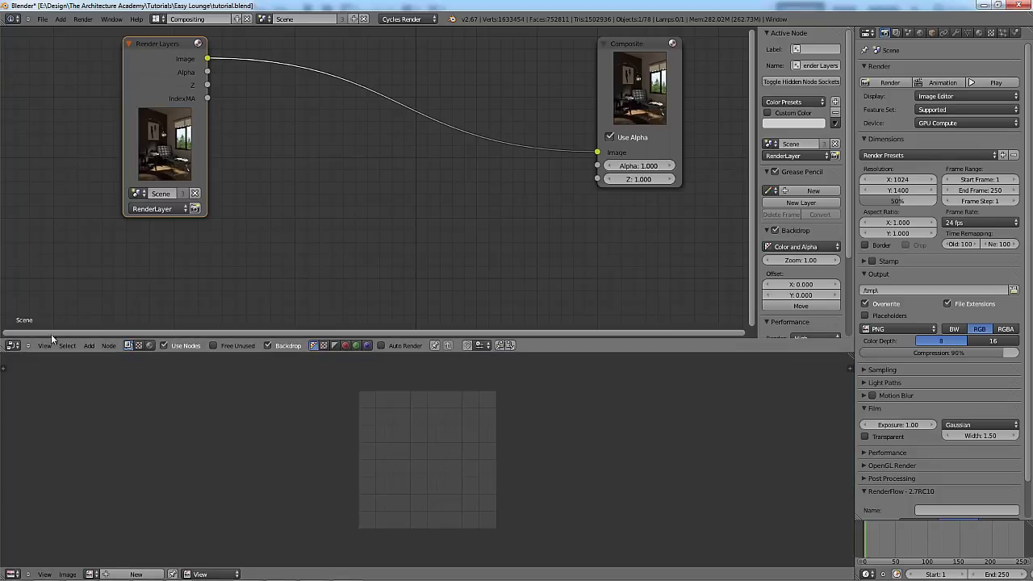
{"action": "left_click_drag", "start_coordinate": [4, 347], "coordinate": [117, 394]}
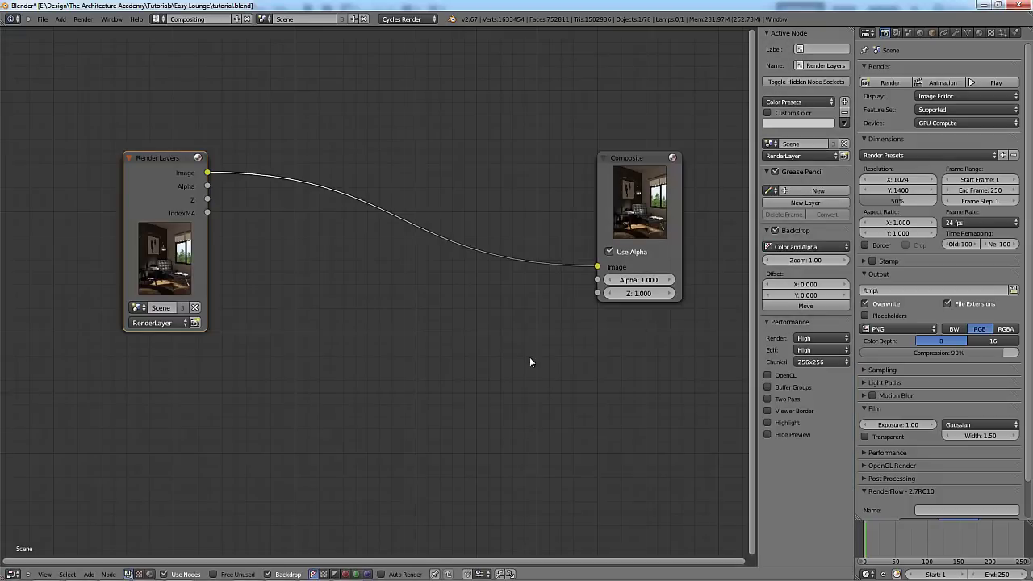
{"action": "key", "text": "n"}
Move the Render Layers node still farther from the Composite node along the X axis and fit all nodes in view.
{"action": "middle_click_drag", "start_coordinate": [434, 311], "coordinate": [625, 286]}
{"action": "key", "text": "g"}
{"action": "key", "text": "x"}
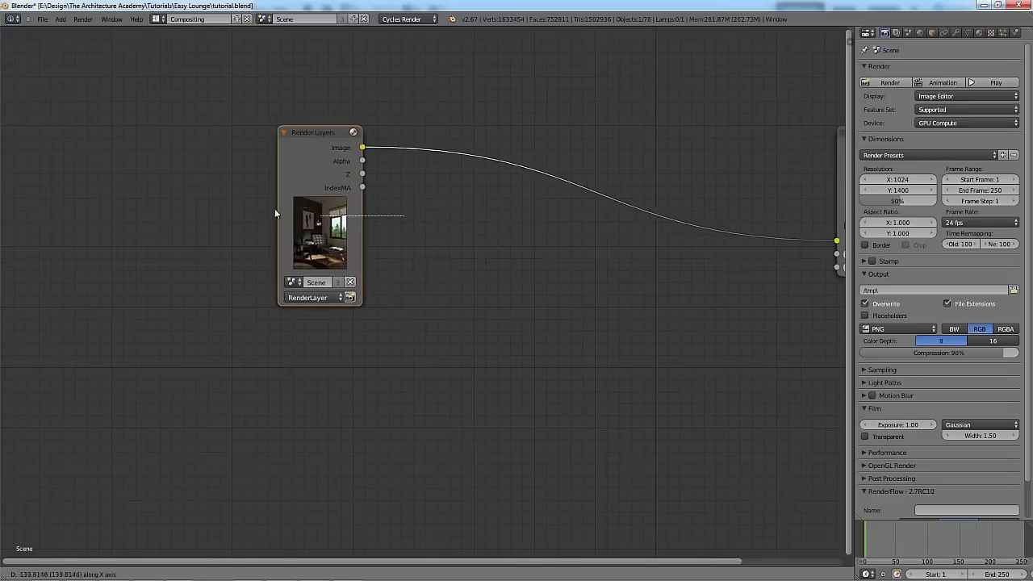
{"action": "left_click", "coordinate": [114, 208]}
{"action": "key", "text": "Home"}
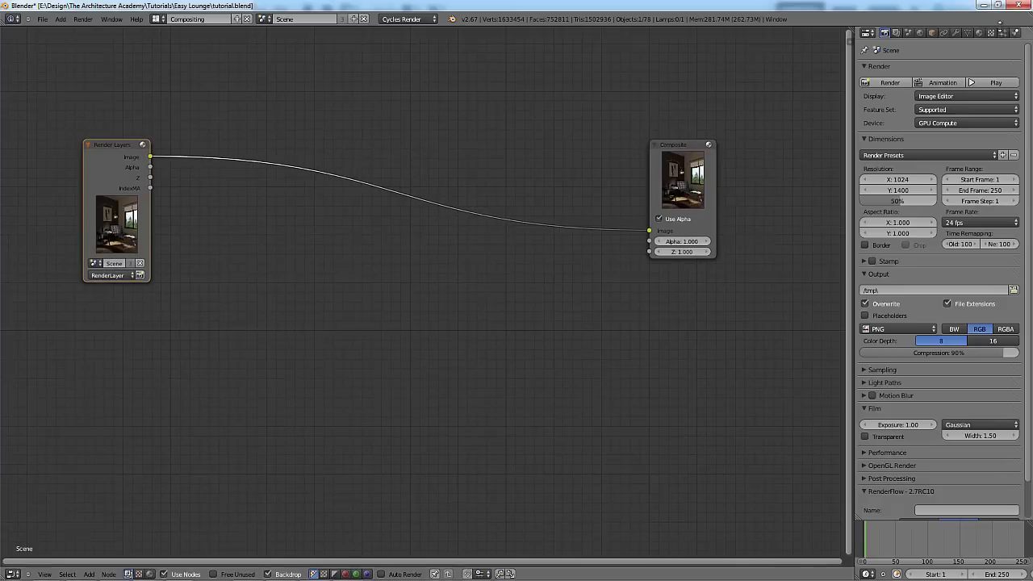
Show the window's Glass material settings and add an ID Mask node with the render layer's IndexMA output linked to its ID value.
{"action": "left_click", "coordinate": [979, 33]}
{"action": "left_click", "coordinate": [884, 264]}
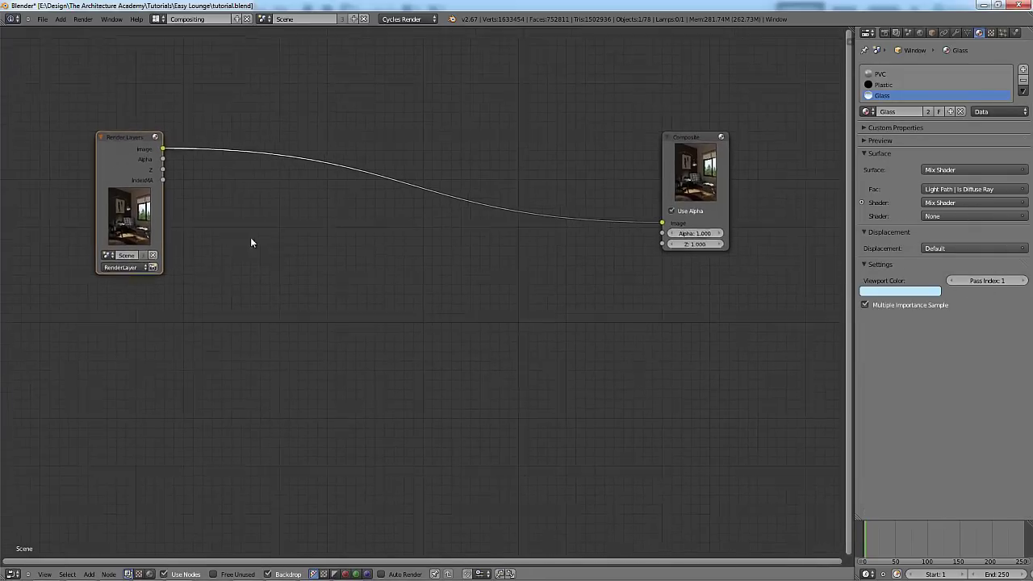
{"action": "key", "text": "shift+a"}
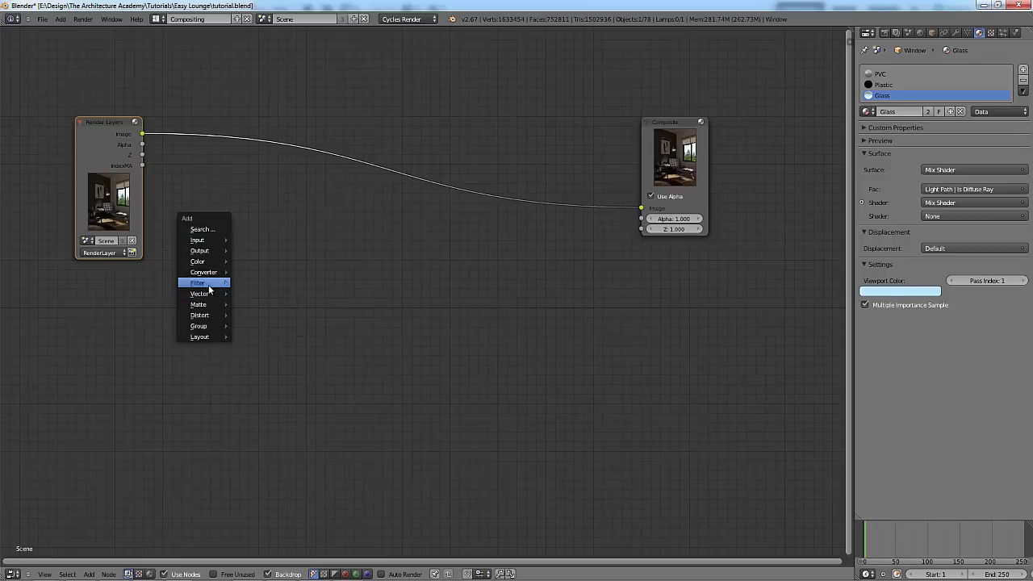
{"action": "mouse_move", "coordinate": [212, 285]}
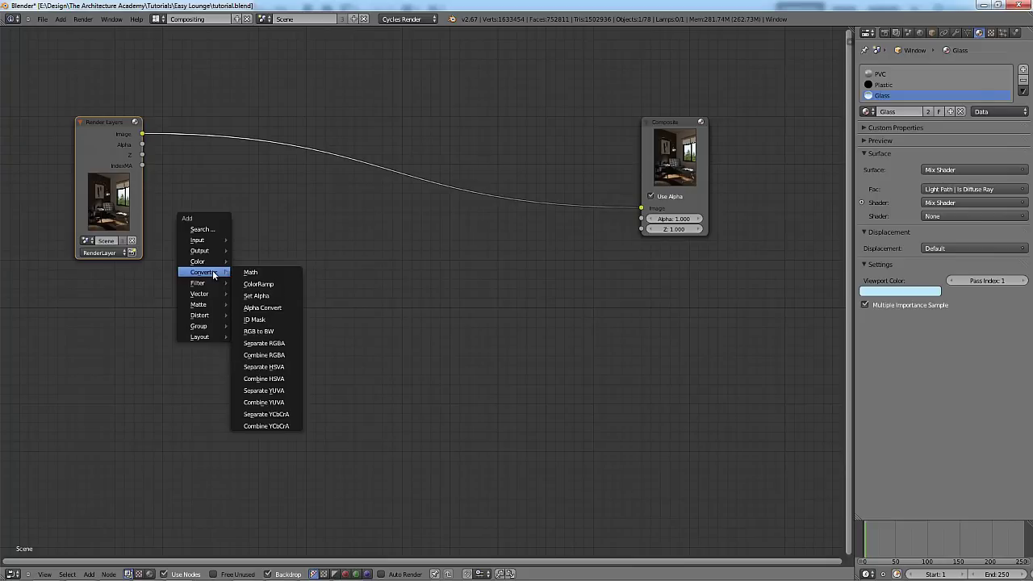
{"action": "left_click", "coordinate": [288, 320]}
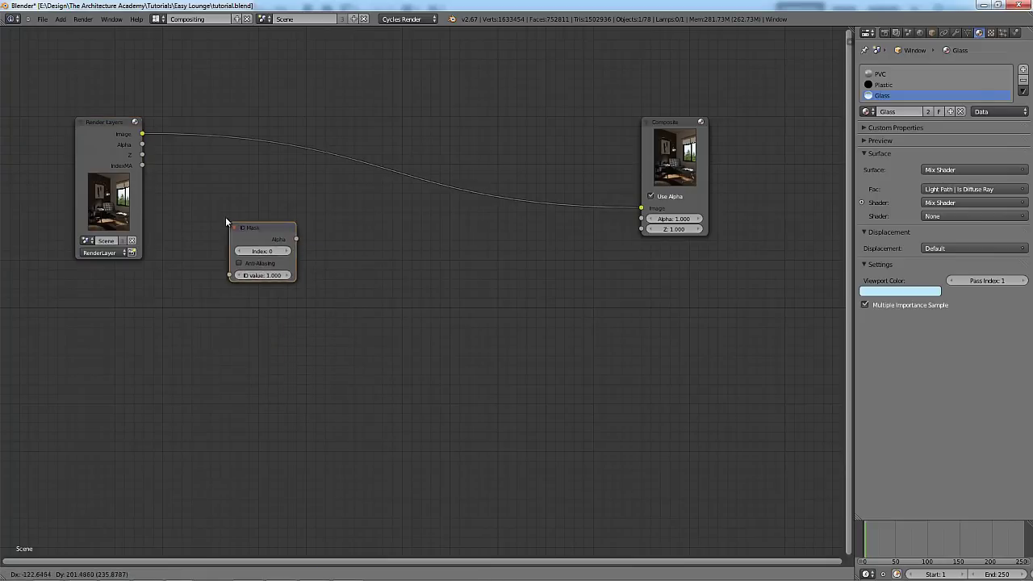
{"action": "left_click", "coordinate": [227, 219]}
{"action": "left_click_drag", "start_coordinate": [203, 172], "coordinate": [225, 269]}
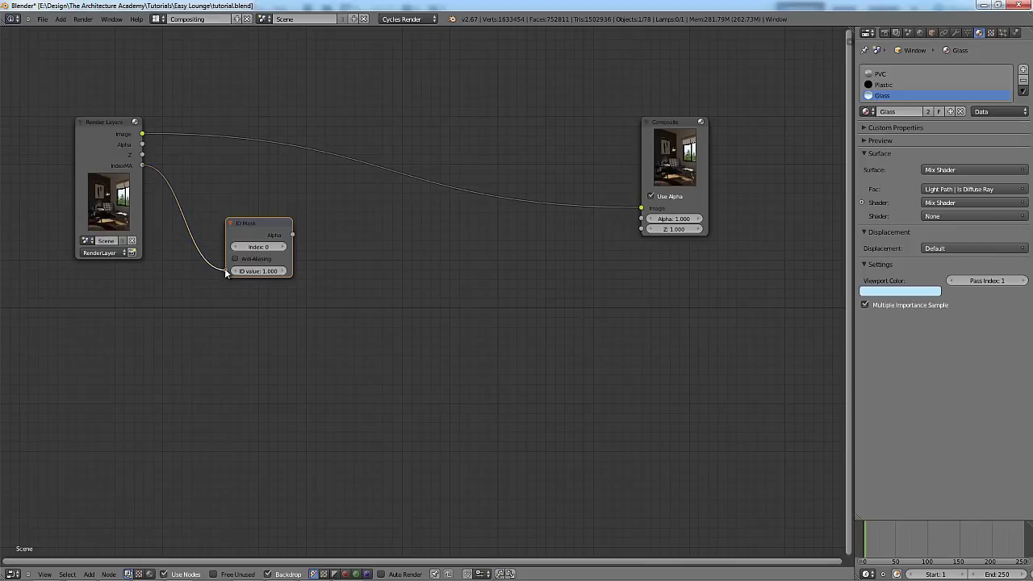
{"action": "left_click_drag", "start_coordinate": [256, 222], "coordinate": [206, 228]}
Add a Mix node beside the ID Mask, connect it to a new Viewer node and place the viewer below the Composite node.
{"action": "key", "text": "shift+a"}
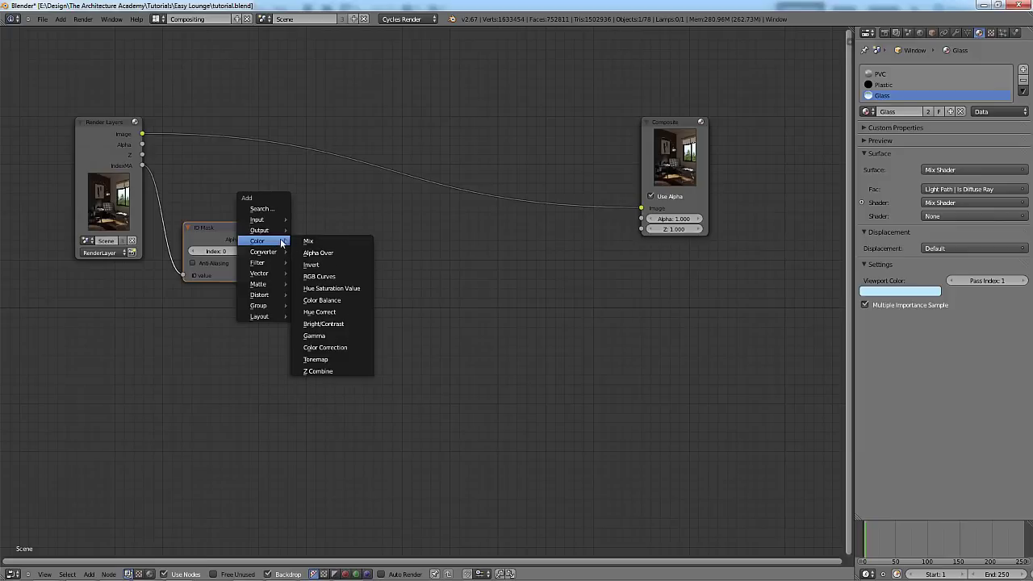
{"action": "left_click", "coordinate": [310, 242]}
{"action": "left_click", "coordinate": [312, 220]}
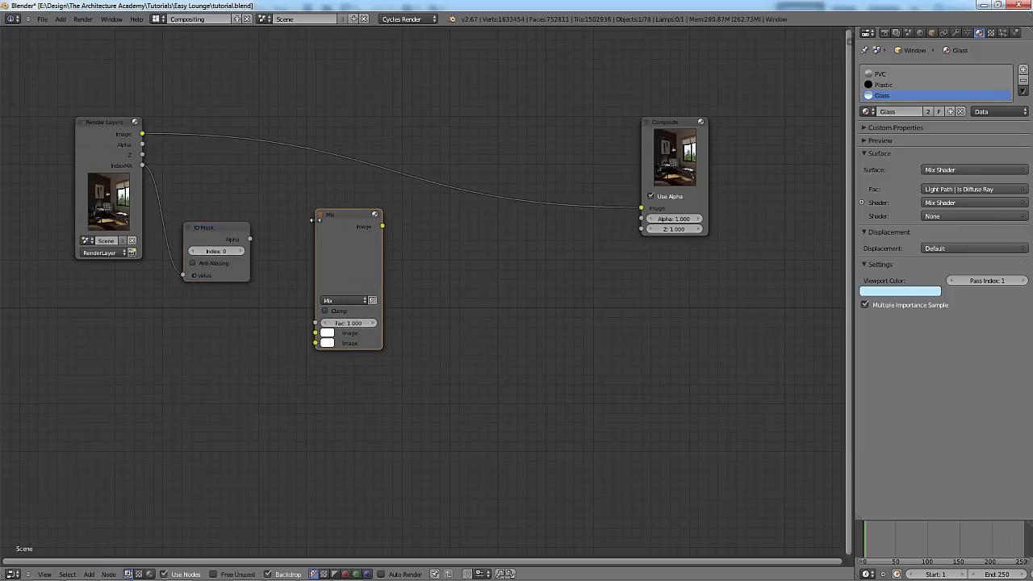
{"action": "left_click", "coordinate": [344, 256], "text": "ctrl+shift"}
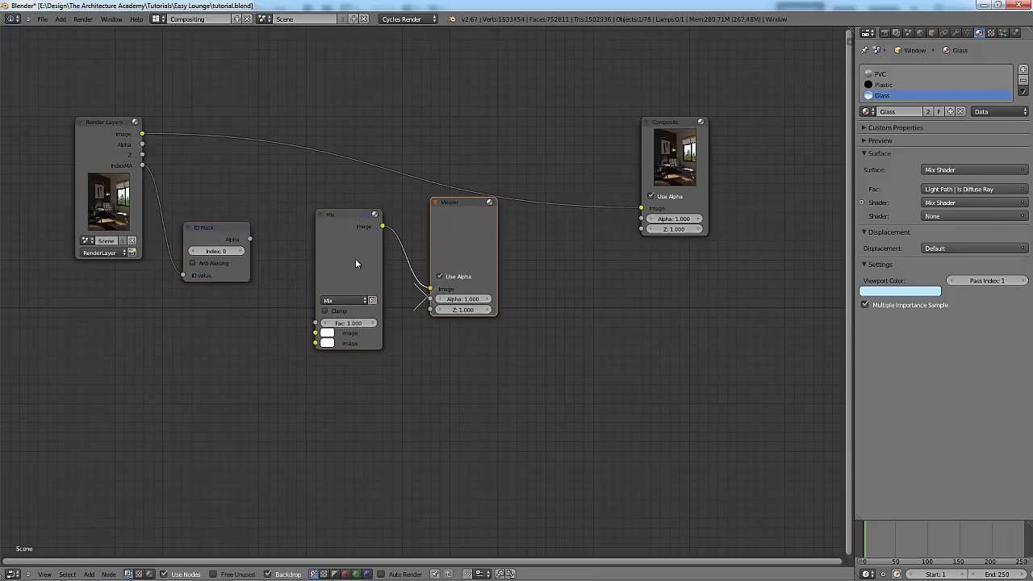
{"action": "left_click_drag", "start_coordinate": [472, 256], "coordinate": [688, 321]}
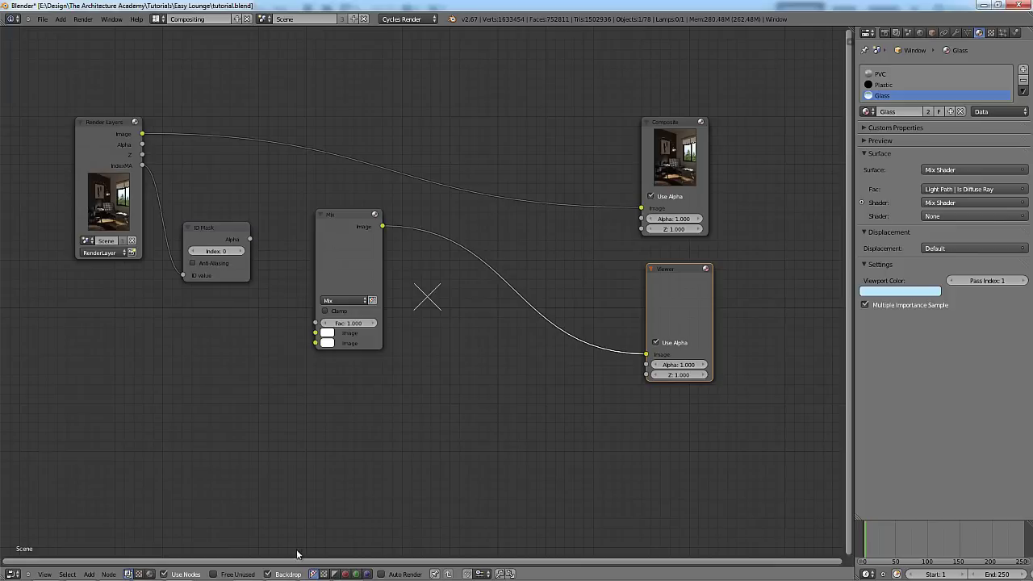
Link the ID Mask's Alpha to the Mix factor and the rendered image to its first Image input, and set the mask index to 1.
{"action": "left_click_drag", "start_coordinate": [248, 239], "coordinate": [317, 323]}
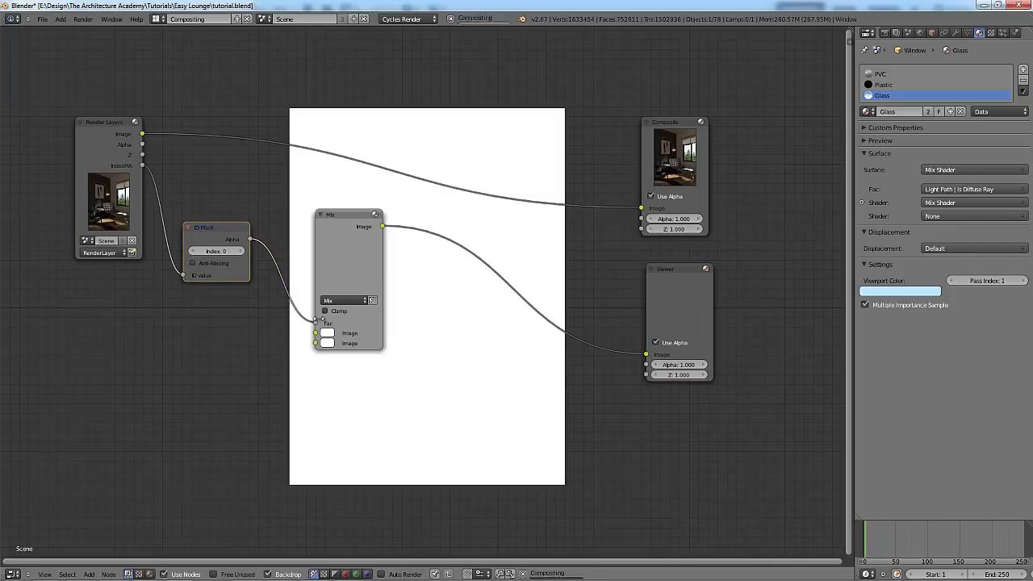
{"action": "left_click_drag", "start_coordinate": [142, 134], "coordinate": [315, 334]}
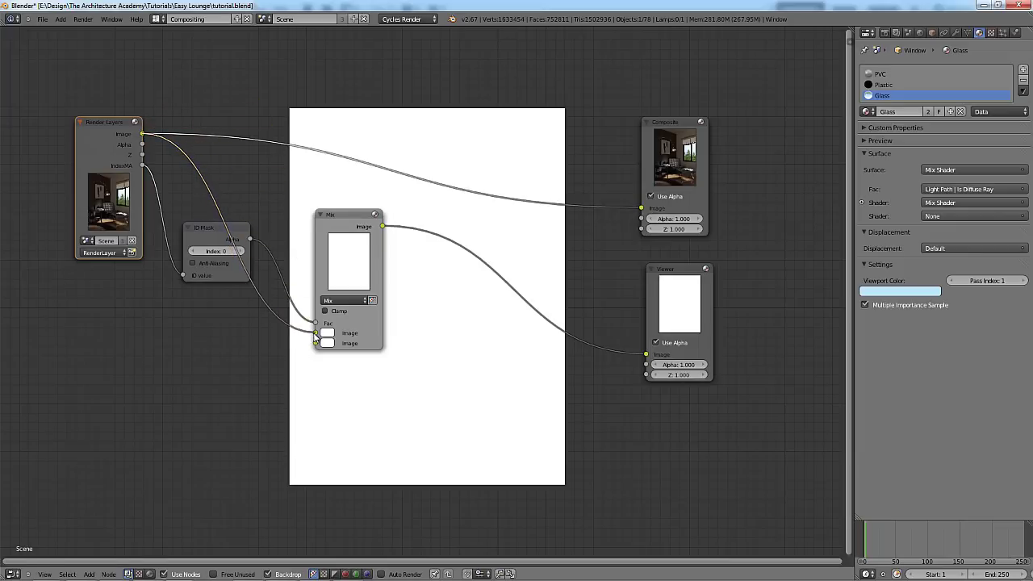
{"action": "scroll", "coordinate": [348, 335], "scroll_direction": "up", "scroll_amount": 2}
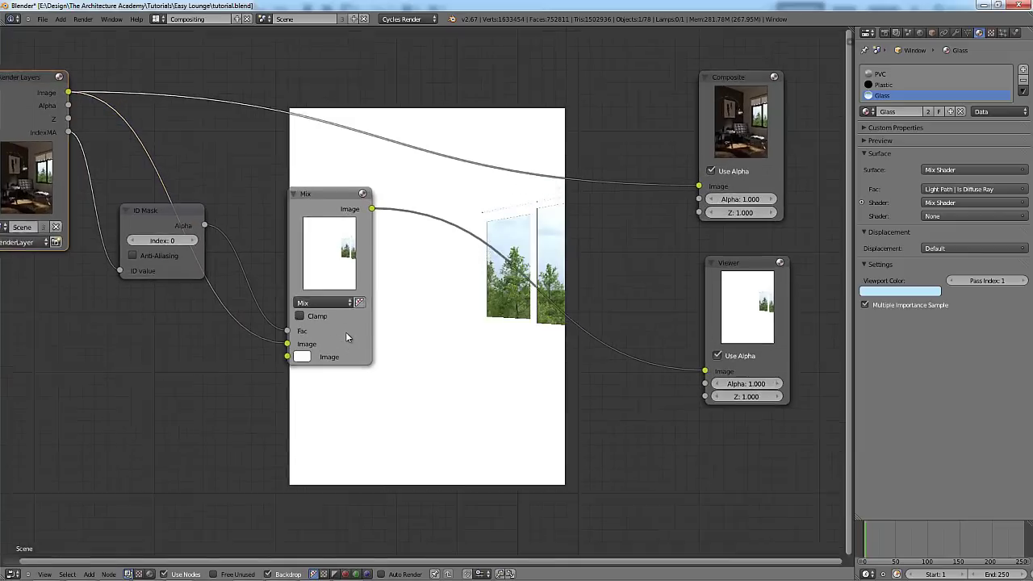
{"action": "left_click", "coordinate": [177, 236]}
{"action": "left_click_drag", "start_coordinate": [177, 239], "coordinate": [152, 197]}
{"action": "left_click", "coordinate": [174, 236]}
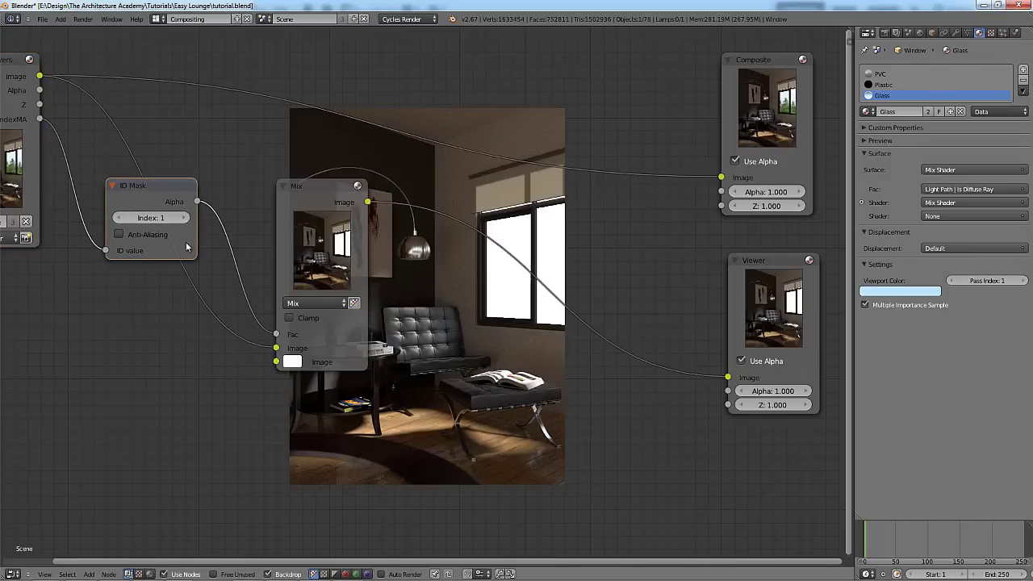
Move the rendered image's link to the Mix node's second Image input and set the first Image colour to black.
{"action": "middle_click_drag", "start_coordinate": [273, 248], "coordinate": [313, 230]}
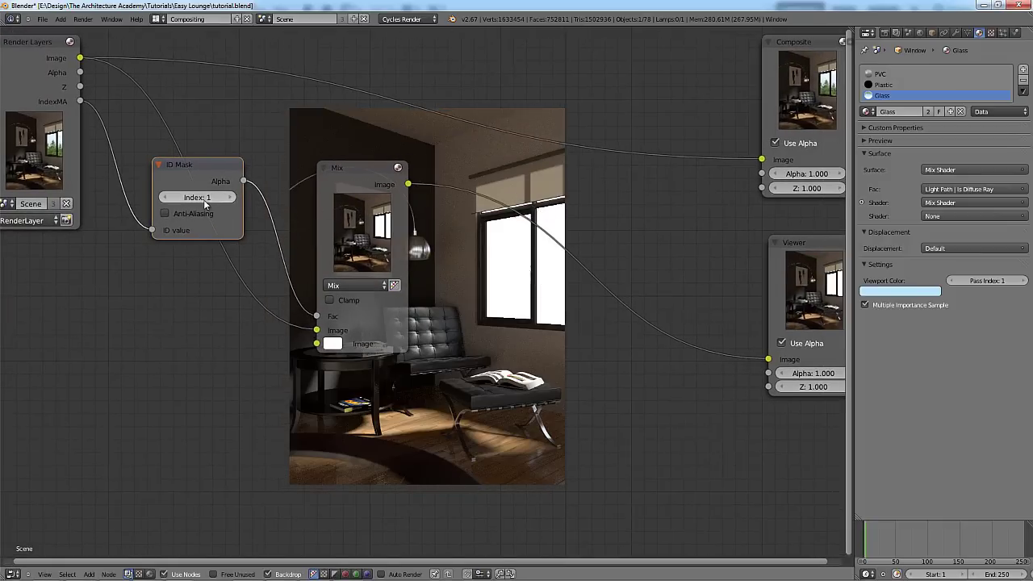
{"action": "left_click_drag", "start_coordinate": [315, 333], "coordinate": [315, 344]}
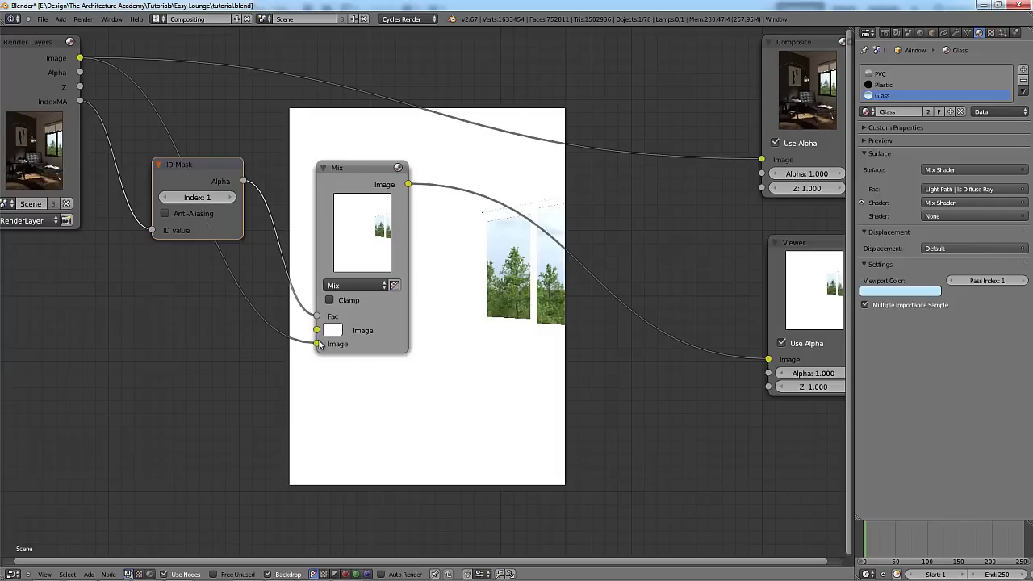
{"action": "left_click", "coordinate": [333, 332]}
{"action": "left_click", "coordinate": [335, 331]}
{"action": "left_click_drag", "start_coordinate": [432, 236], "coordinate": [440, 390]}
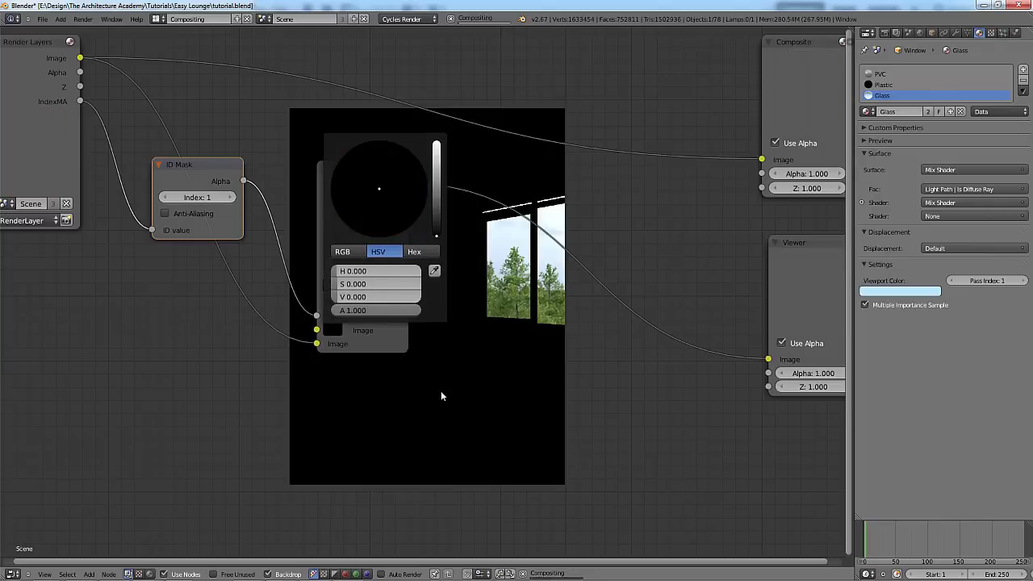
{"action": "scroll", "coordinate": [364, 369], "scroll_direction": "down", "scroll_amount": 2}
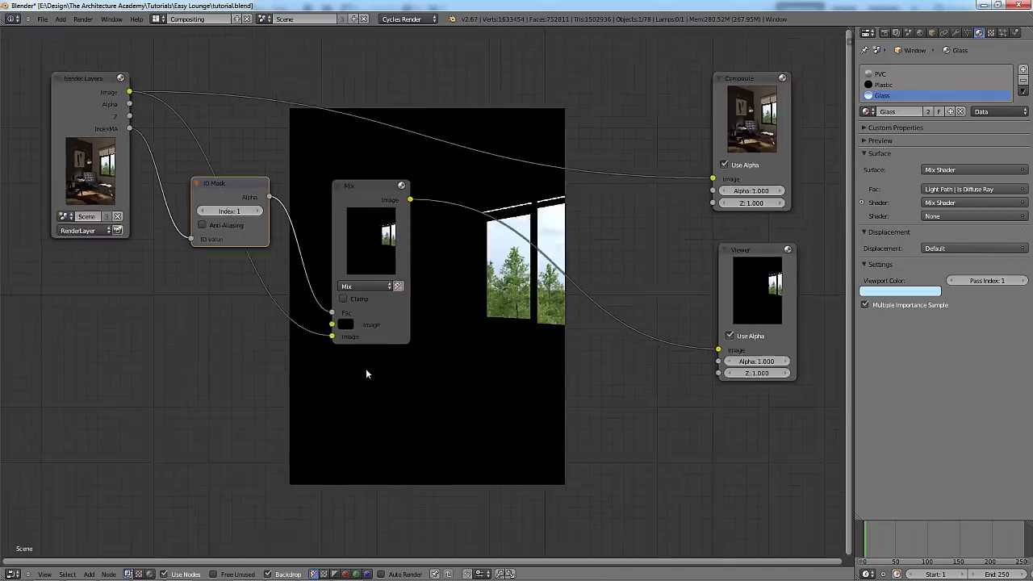
Move the Render Layers, ID Mask and Mix nodes together, farther from the Composite and Viewer nodes to open up space.
{"action": "middle_click_drag", "start_coordinate": [364, 368], "coordinate": [313, 152]}
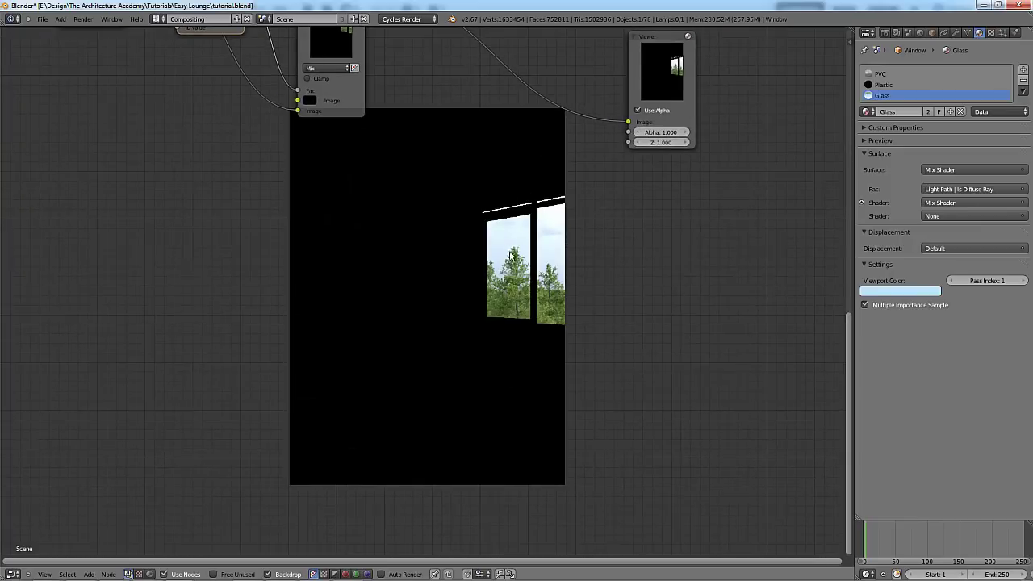
{"action": "key", "text": "Home"}
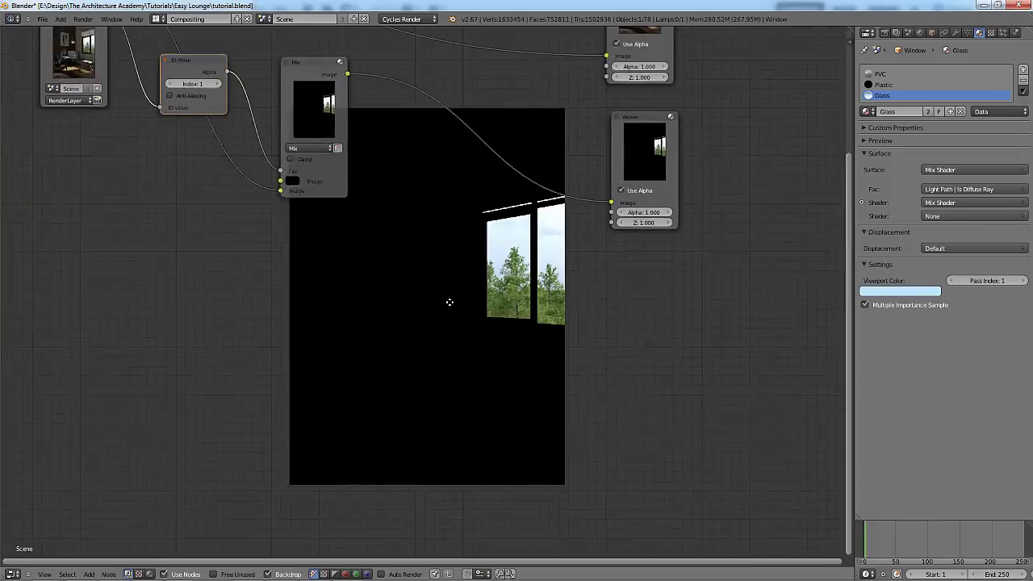
{"action": "left_click", "coordinate": [140, 208]}
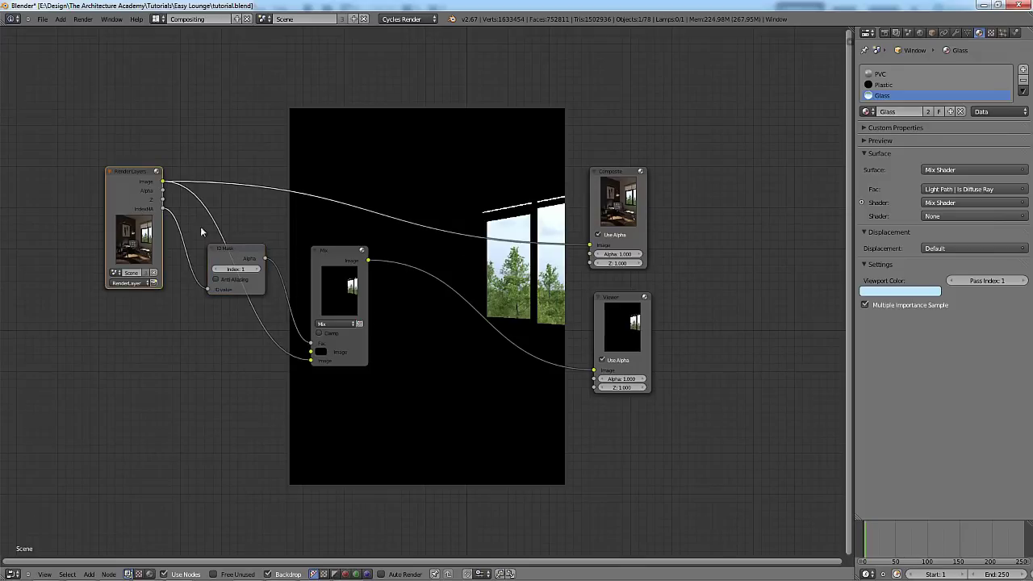
{"action": "left_click", "coordinate": [230, 250], "text": "shift"}
{"action": "left_click", "coordinate": [320, 266], "text": "shift"}
{"action": "key", "text": "g"}
{"action": "key", "text": "Escape"}
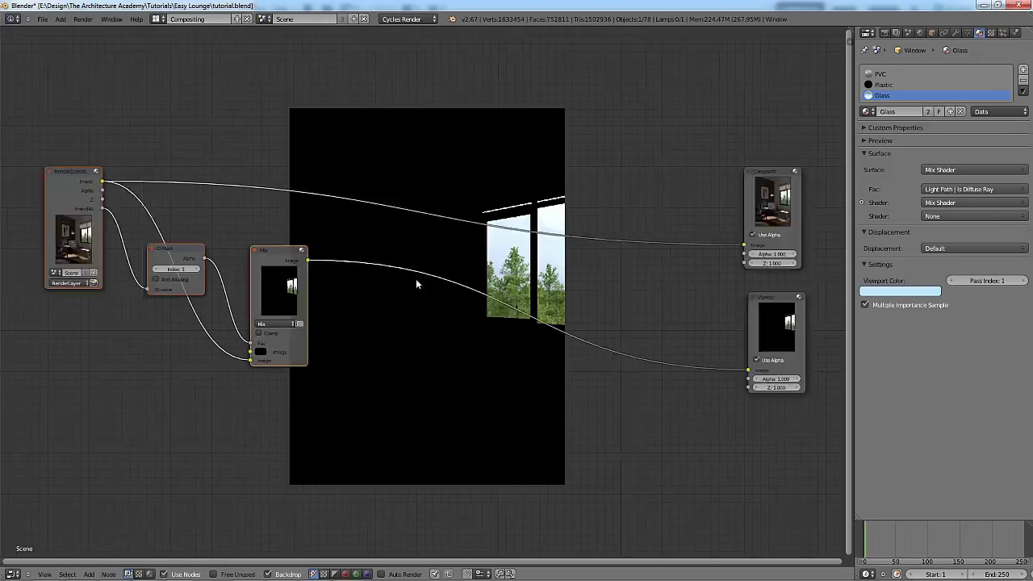
Insert a Blur node on the link between the Mix and Viewer nodes and set its filter type to Fast Gaussian.
{"action": "key", "text": "shift+a"}
{"action": "mouse_move", "coordinate": [330, 329]}
{"action": "left_click", "coordinate": [405, 330]}
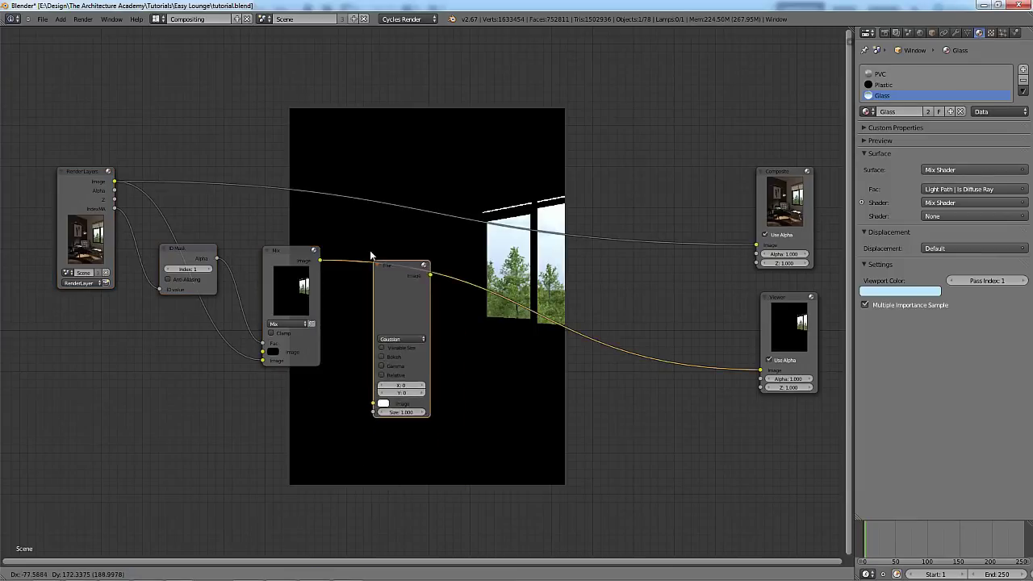
{"action": "left_click", "coordinate": [371, 247]}
{"action": "left_click", "coordinate": [401, 328]}
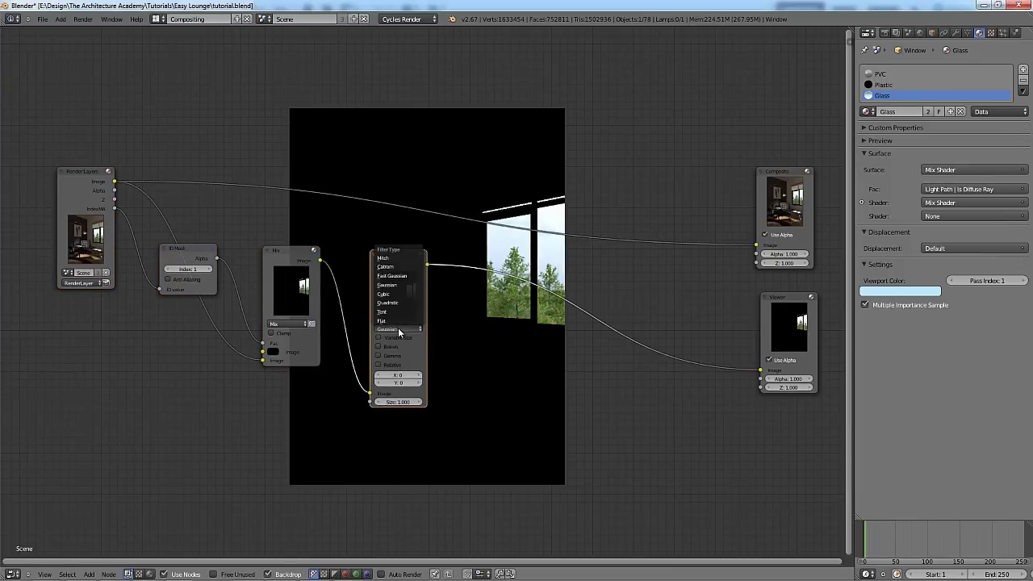
{"action": "left_click", "coordinate": [400, 276]}
{"action": "scroll", "coordinate": [435, 277], "scroll_direction": "up", "scroll_amount": 2}
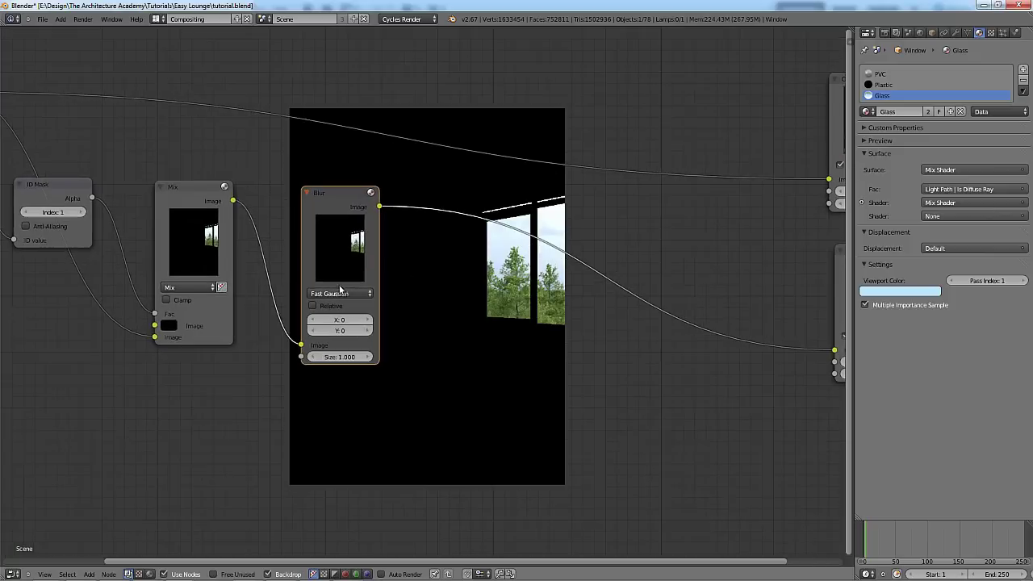
Make the Blur node's size relative with X aspect correction and set both X and Y to 10%.
{"action": "left_click", "coordinate": [333, 308]}
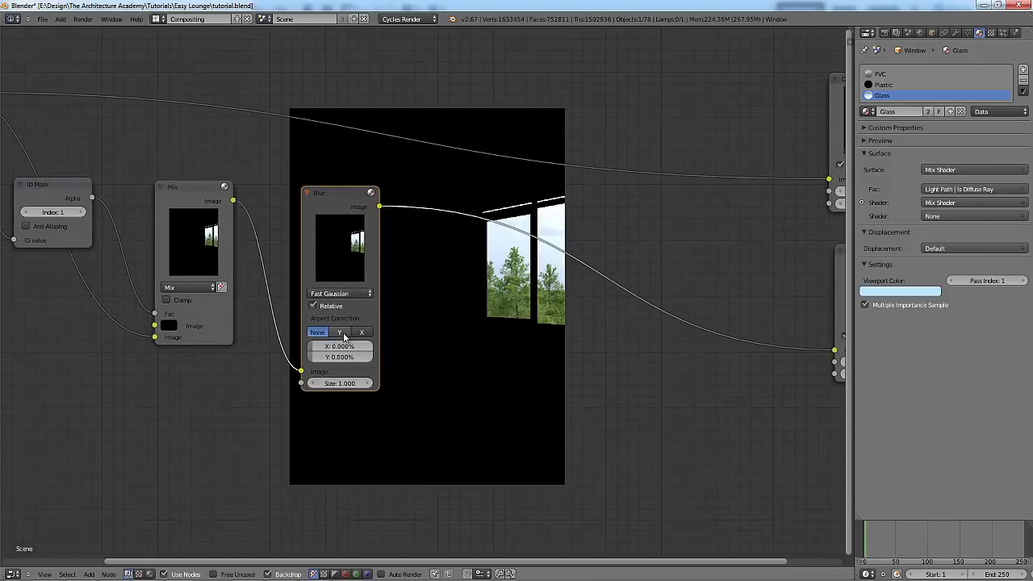
{"action": "left_click", "coordinate": [363, 333]}
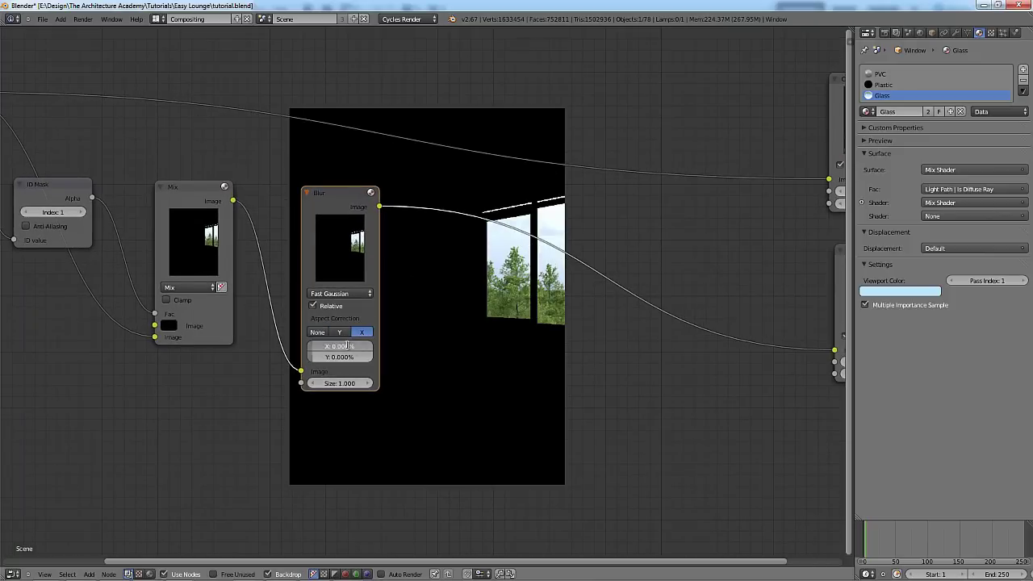
{"action": "left_click", "coordinate": [343, 347]}
{"action": "type", "text": "10"}
{"action": "key", "text": "Tab"}
{"action": "type", "text": "10"}
{"action": "key", "text": "Return"}
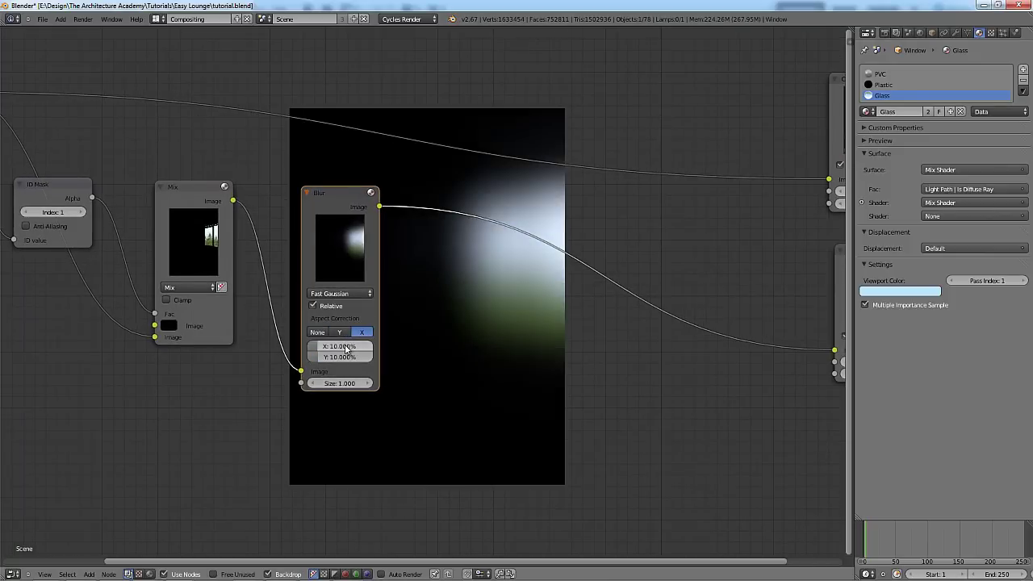
Insert a second Mix node on the link from the rendered image to the Composite node.
{"action": "scroll", "coordinate": [369, 317], "scroll_direction": "down", "scroll_amount": 1}
{"action": "middle_click_drag", "start_coordinate": [369, 317], "coordinate": [483, 352]}
{"action": "key", "text": "shift+a"}
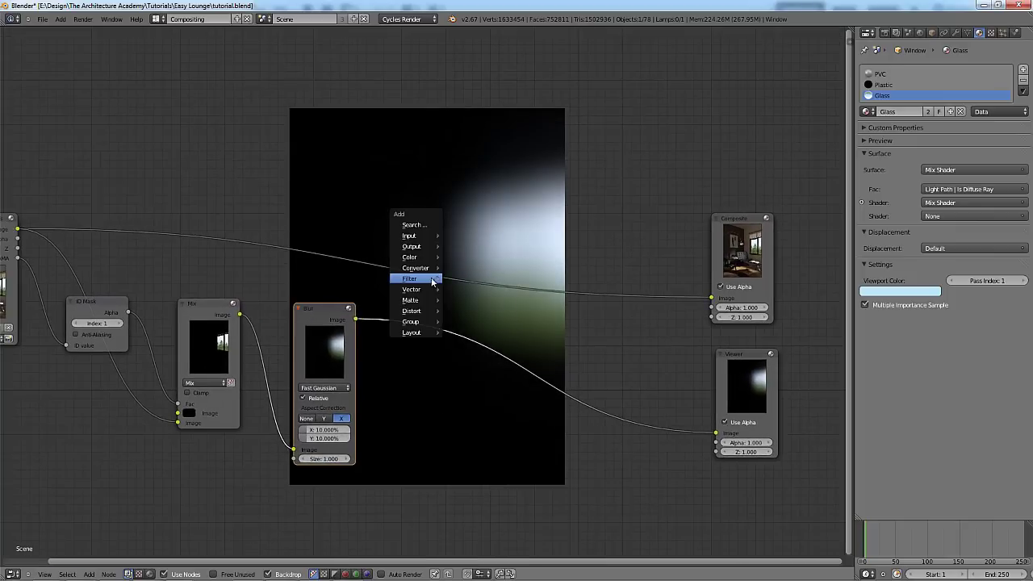
{"action": "mouse_move", "coordinate": [416, 267]}
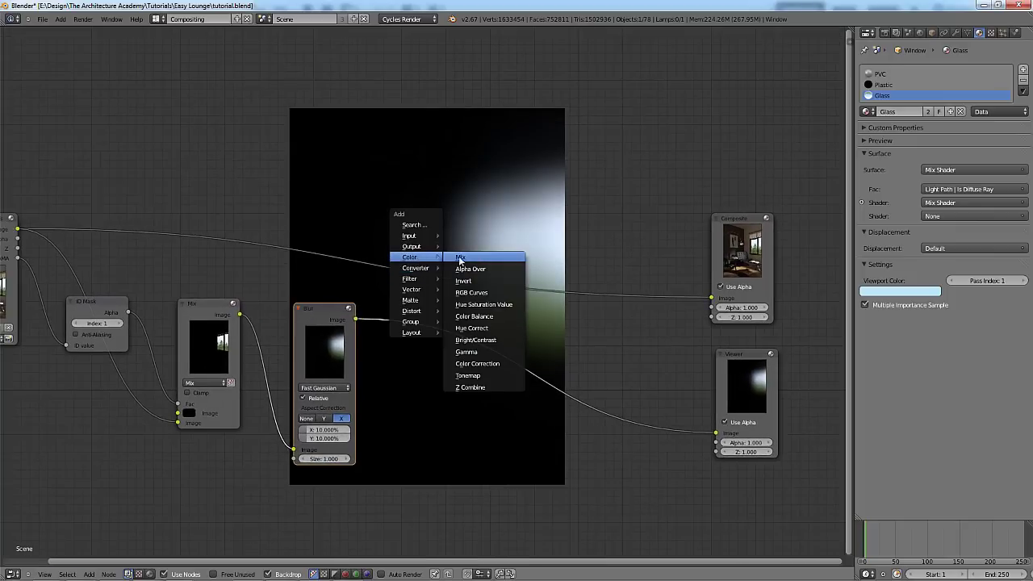
{"action": "left_click", "coordinate": [461, 258]}
{"action": "left_click", "coordinate": [468, 203]}
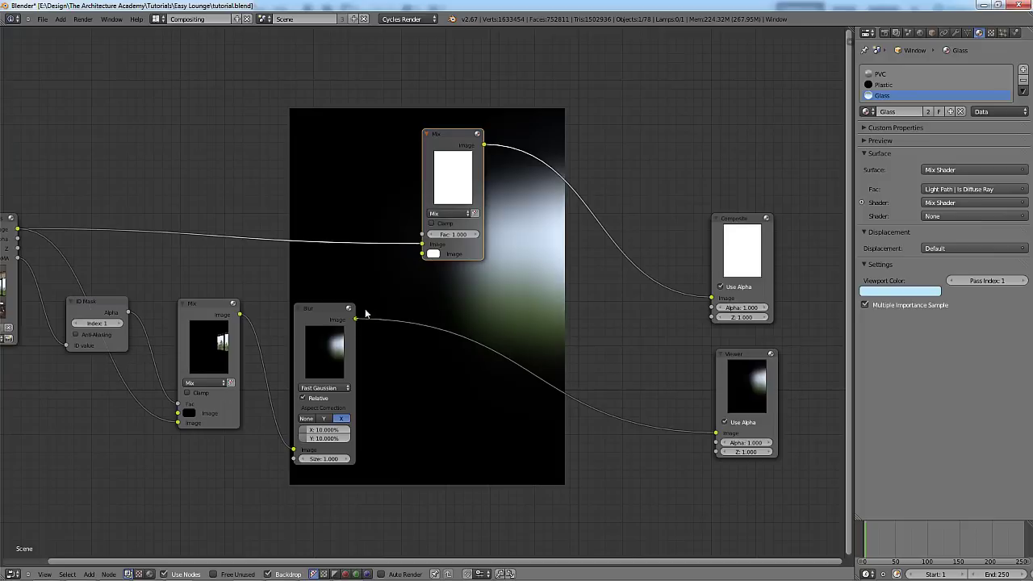
Link the Blur output to the new Mix node's second Image input, send the result to the Viewer and set blending to Add.
{"action": "left_click_drag", "start_coordinate": [404, 264], "coordinate": [421, 257]}
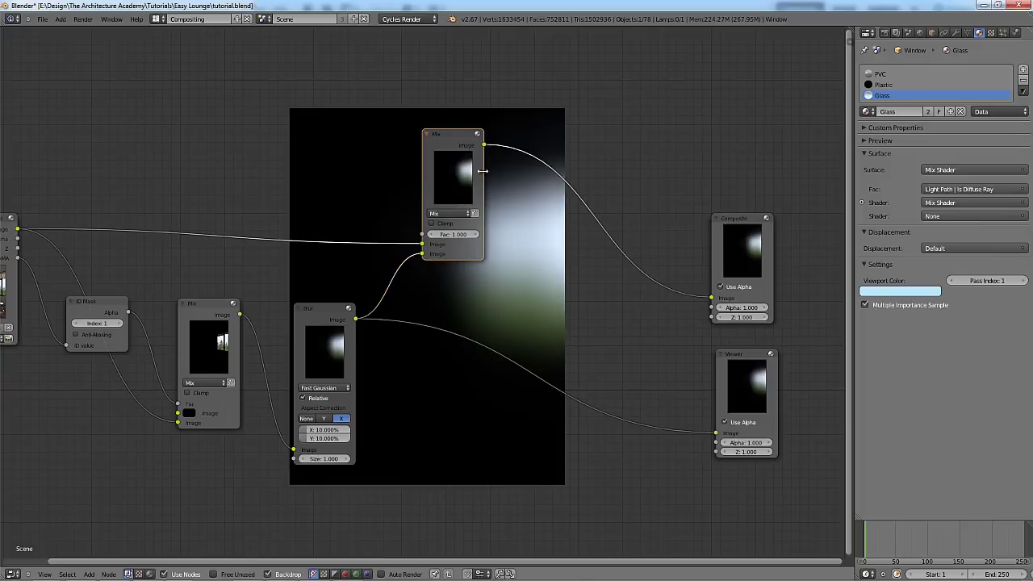
{"action": "left_click", "coordinate": [445, 213]}
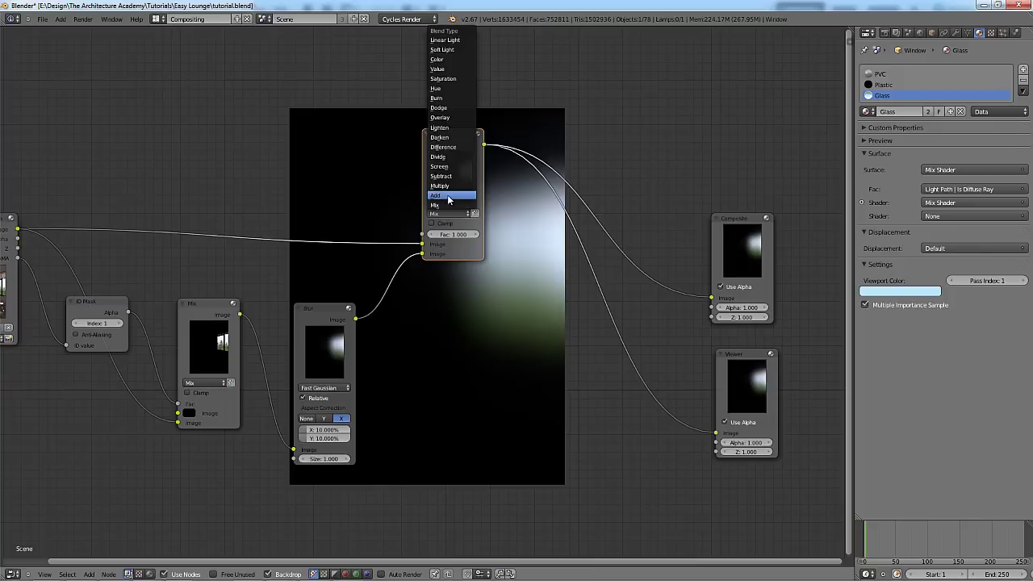
{"action": "left_click", "coordinate": [449, 196]}
Lower the Add node's factor to 0.25 to soften the window glow.
{"action": "middle_click_drag", "start_coordinate": [507, 225], "coordinate": [477, 247]}
{"action": "scroll", "coordinate": [477, 247], "scroll_direction": "up", "scroll_amount": 2}
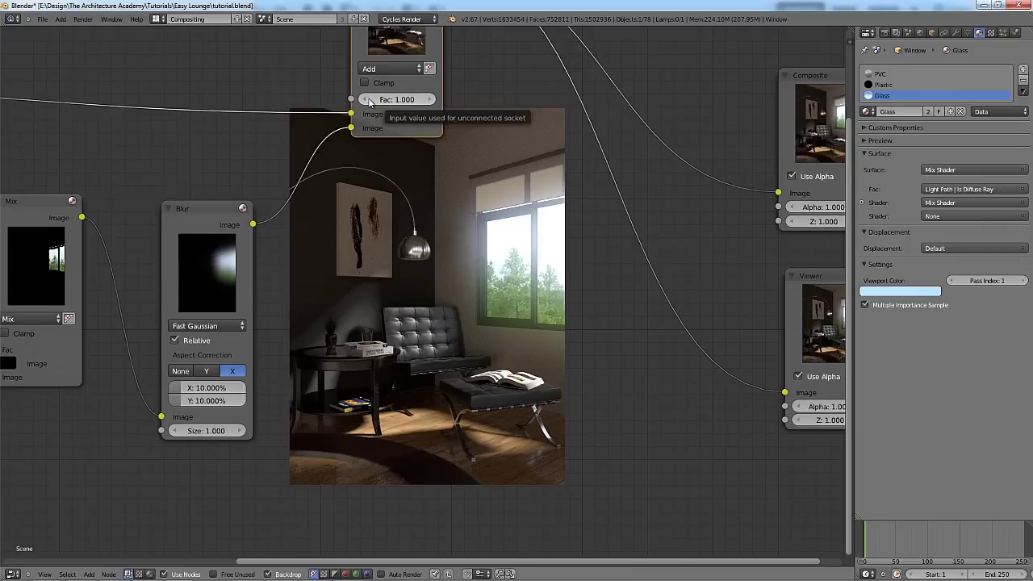
{"action": "left_click", "coordinate": [365, 99]}
{"action": "left_click", "coordinate": [365, 99]}
{"action": "left_click", "coordinate": [365, 100]}
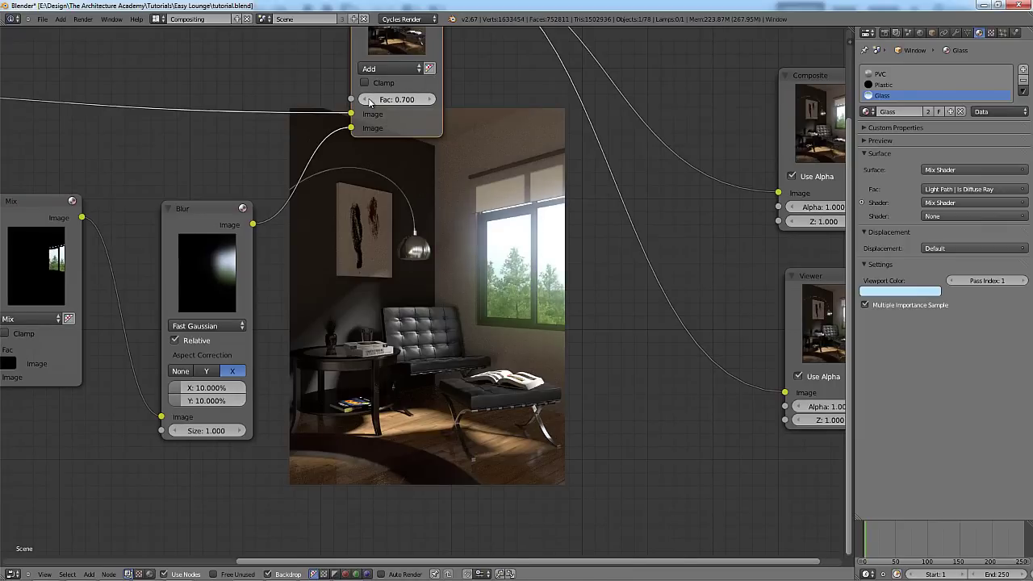
{"action": "left_click", "coordinate": [365, 99]}
{"action": "left_click", "coordinate": [369, 101]}
{"action": "left_click", "coordinate": [369, 101]}
{"action": "left_click", "coordinate": [369, 101]}
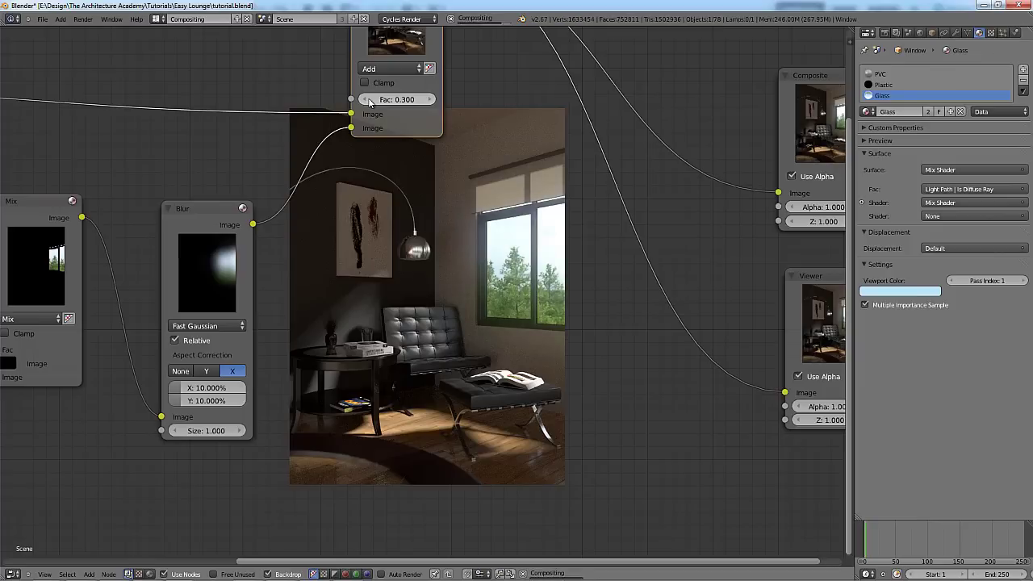
{"action": "left_click", "coordinate": [369, 101]}
{"action": "left_click", "coordinate": [422, 100]}
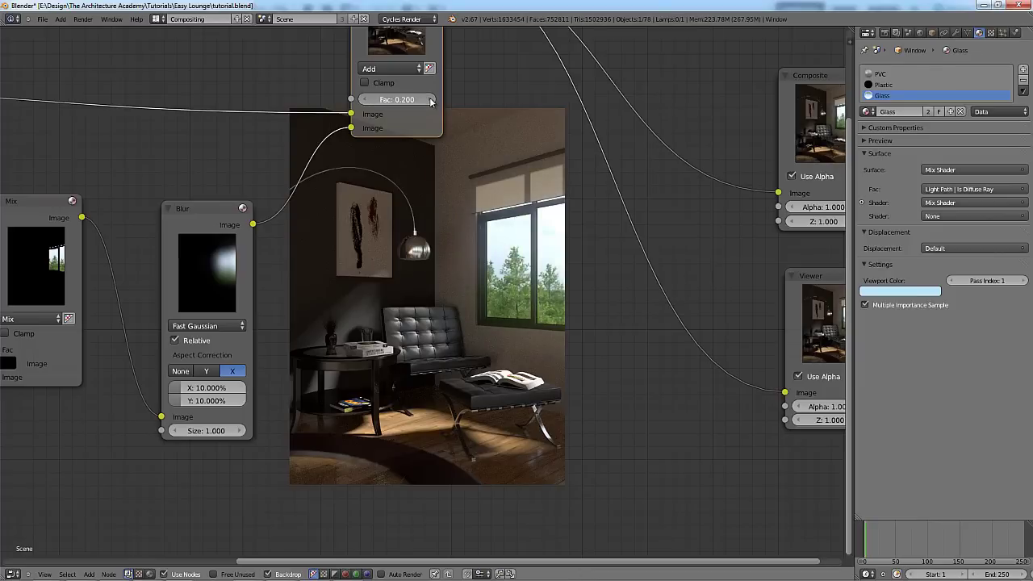
{"action": "left_click", "coordinate": [369, 101]}
{"action": "key", "text": "Return"}
Move the Composite and Viewer nodes farther away from the Add node to make room for more nodes.
{"action": "middle_click_drag", "start_coordinate": [548, 308], "coordinate": [529, 315]}
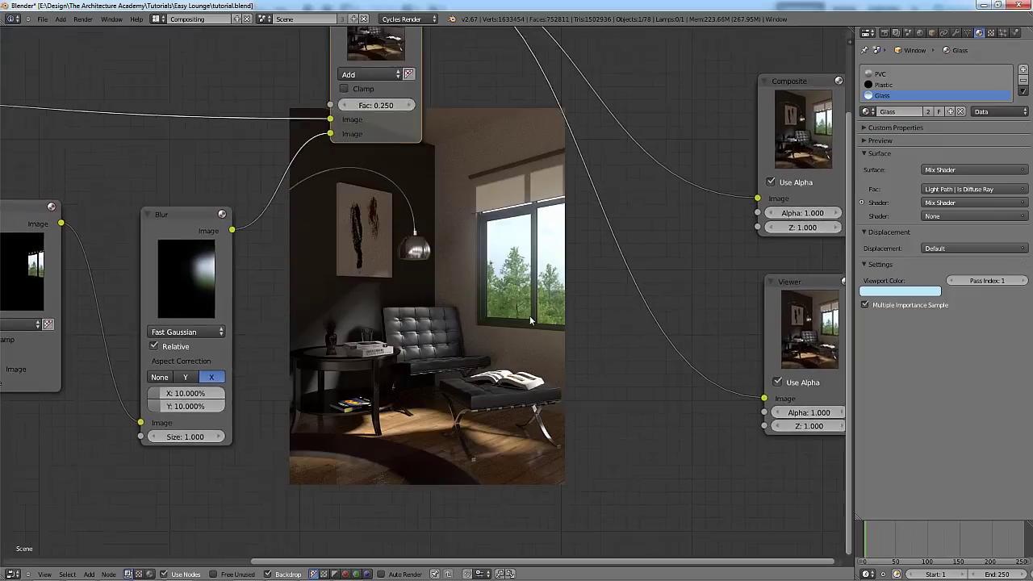
{"action": "scroll", "coordinate": [634, 278], "scroll_direction": "down", "scroll_amount": 3}
{"action": "middle_click_drag", "start_coordinate": [634, 278], "coordinate": [428, 389]}
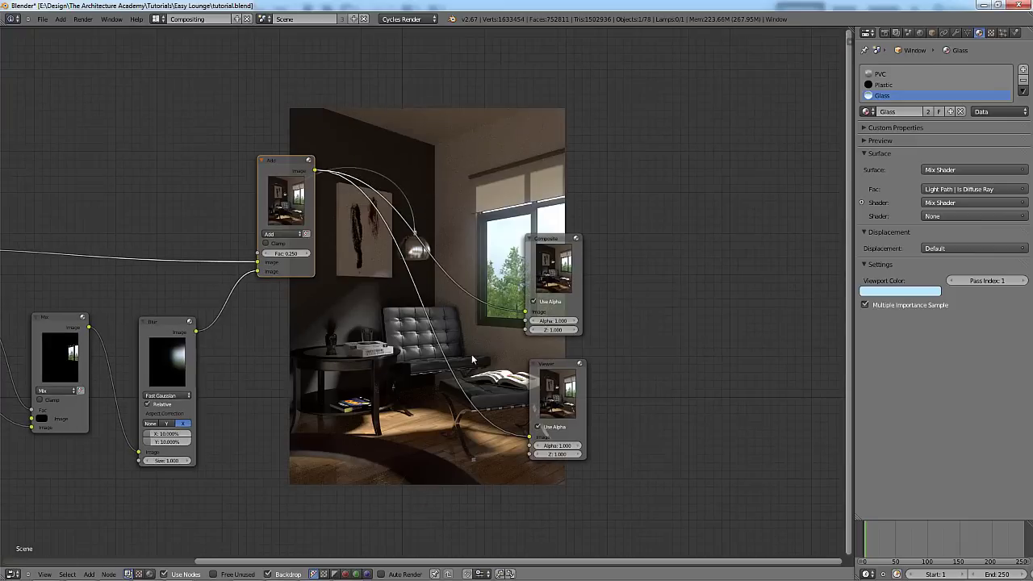
{"action": "key", "text": "g"}
{"action": "middle_click_drag", "start_coordinate": [316, 390], "coordinate": [304, 313]}
Add a Lens Distortion node below the Add node and set its Distort value to 1.
{"action": "key", "text": "shift+a"}
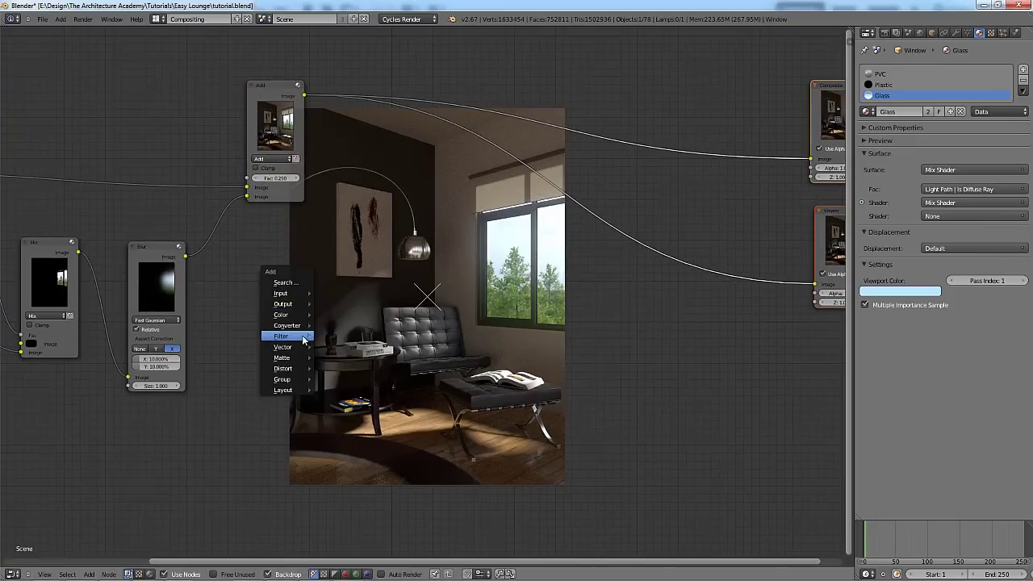
{"action": "middle_click_drag", "start_coordinate": [355, 223], "coordinate": [294, 144]}
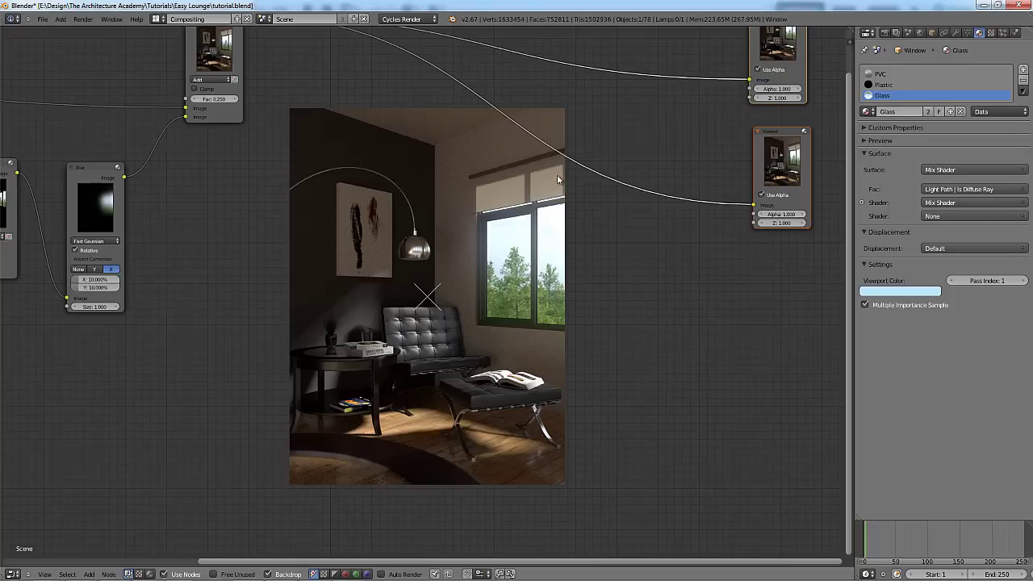
{"action": "middle_click_drag", "start_coordinate": [554, 143], "coordinate": [413, 260]}
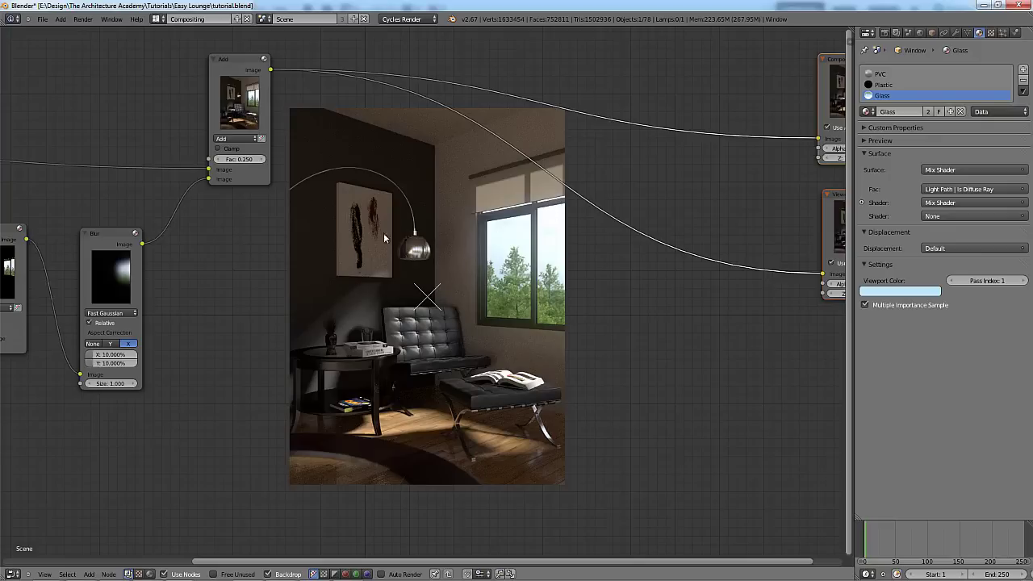
{"action": "key", "text": "shift+a"}
{"action": "mouse_move", "coordinate": [256, 232]}
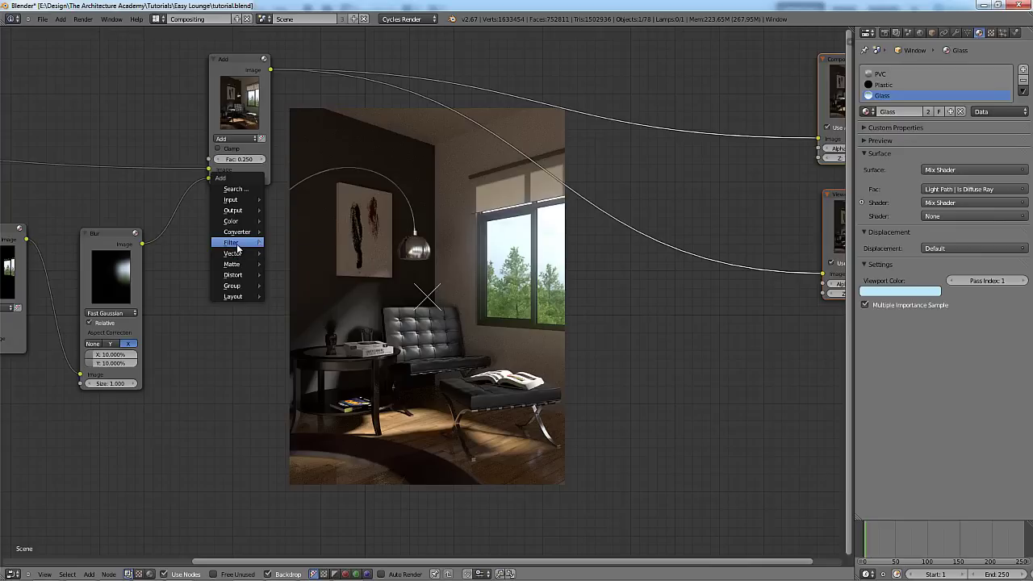
{"action": "mouse_move", "coordinate": [237, 248]}
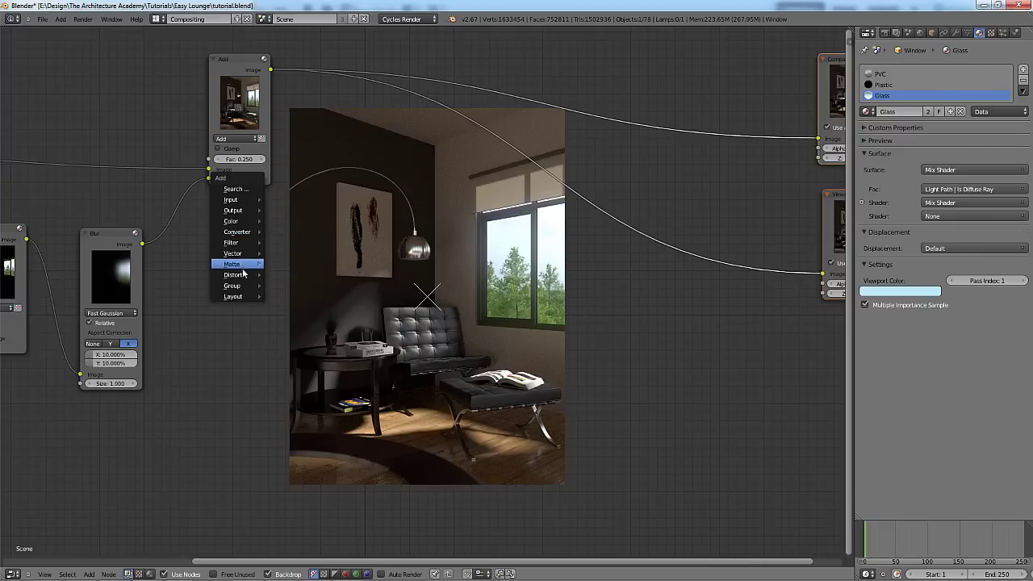
{"action": "mouse_move", "coordinate": [244, 274]}
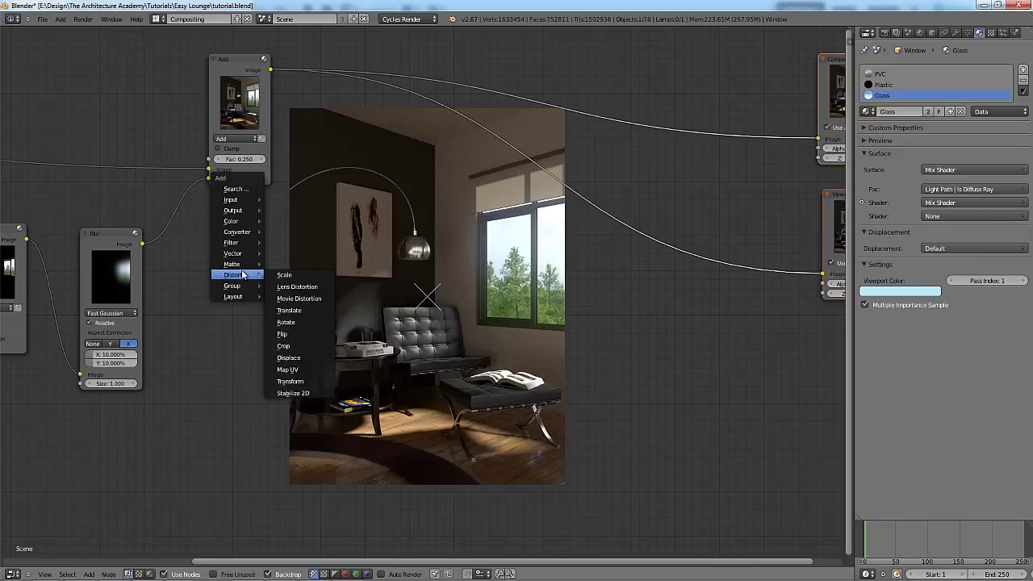
{"action": "left_click", "coordinate": [288, 286]}
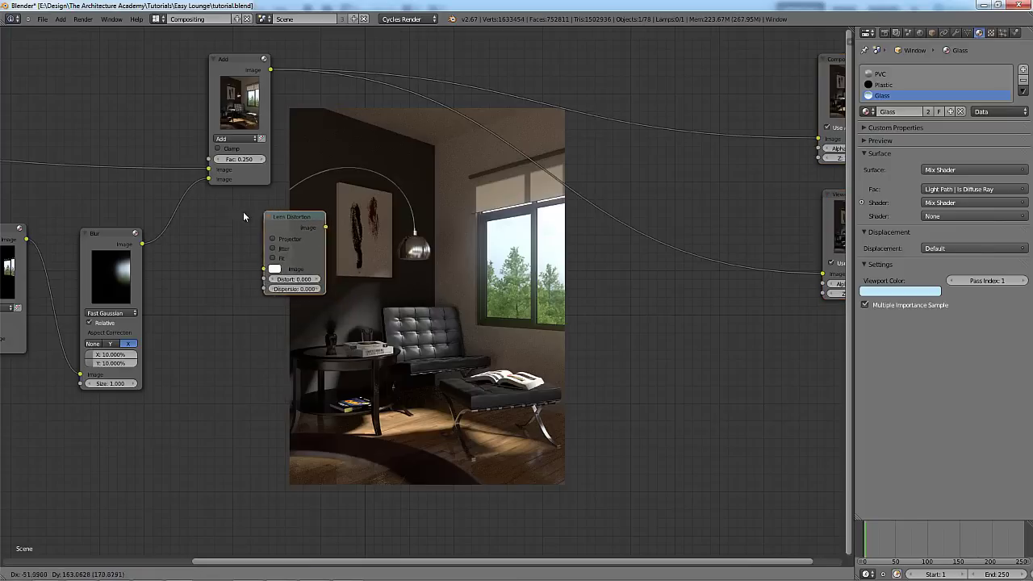
{"action": "left_click", "coordinate": [212, 224]}
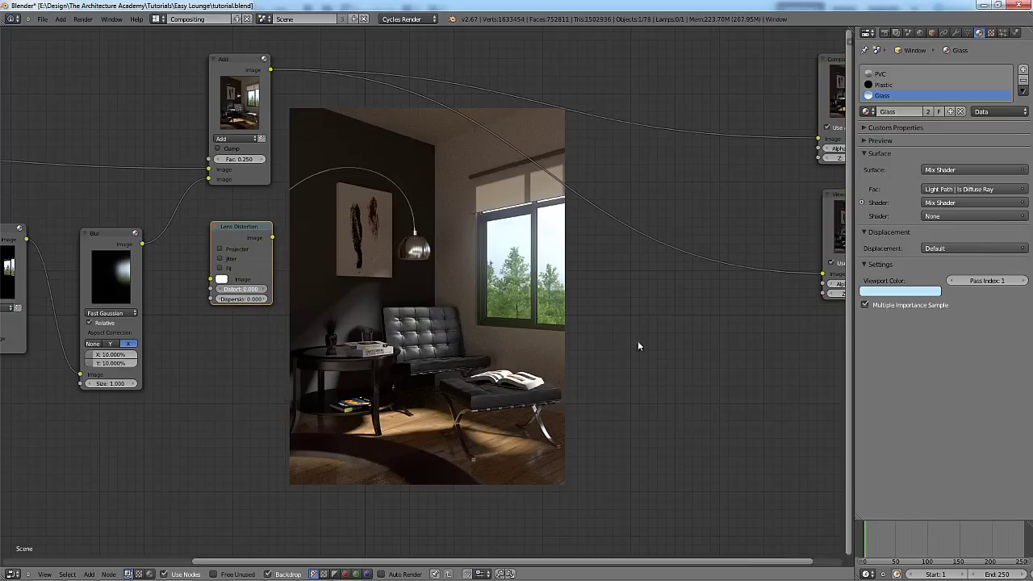
{"action": "left_click_drag", "start_coordinate": [216, 247], "coordinate": [265, 225]}
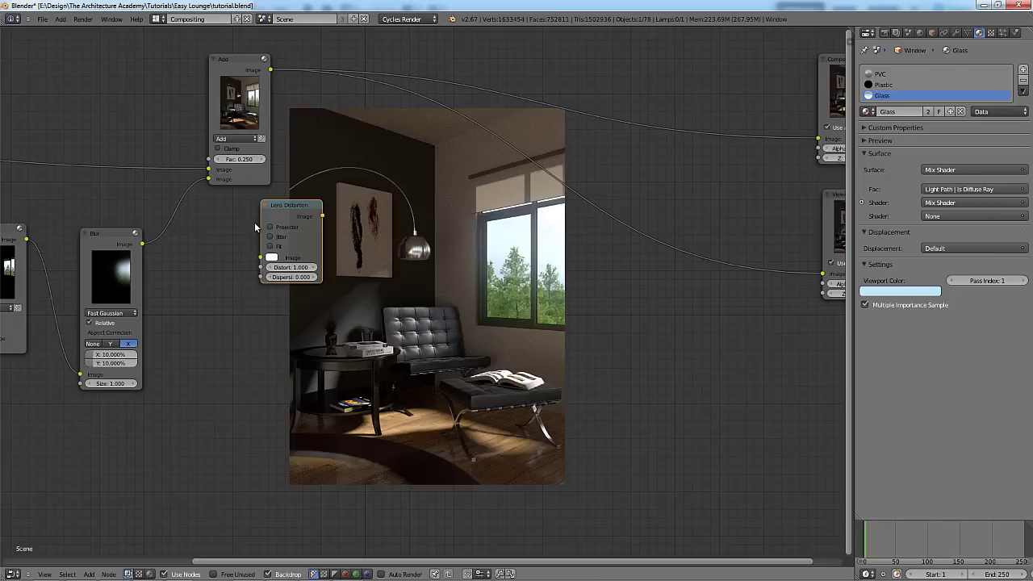
{"action": "key", "text": "ctrl+z"}
Add a Blur node beside the Lens Distortion node and link the distortion's Image output to its Image input.
{"action": "key", "text": "shift+a"}
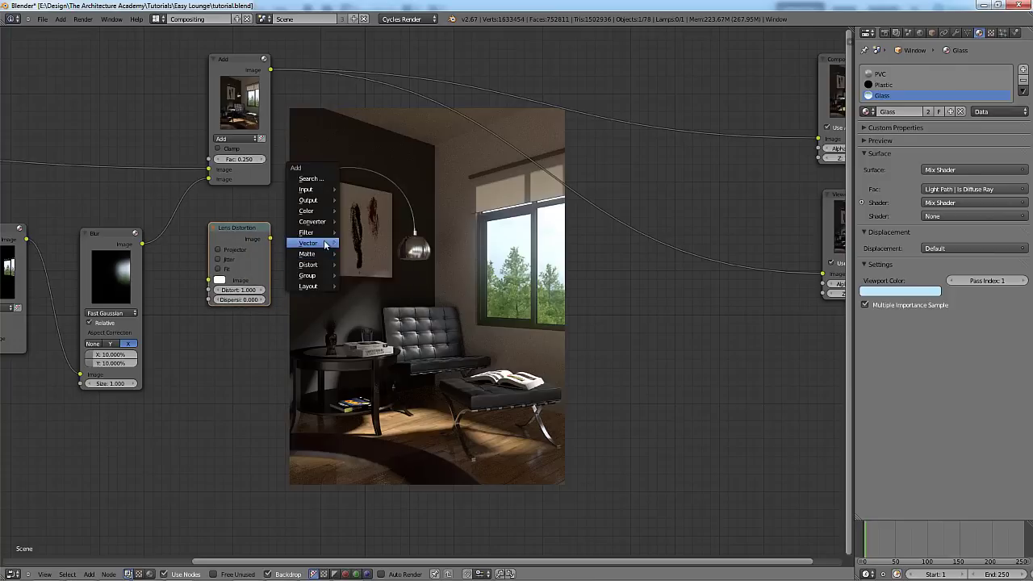
{"action": "mouse_move", "coordinate": [321, 233]}
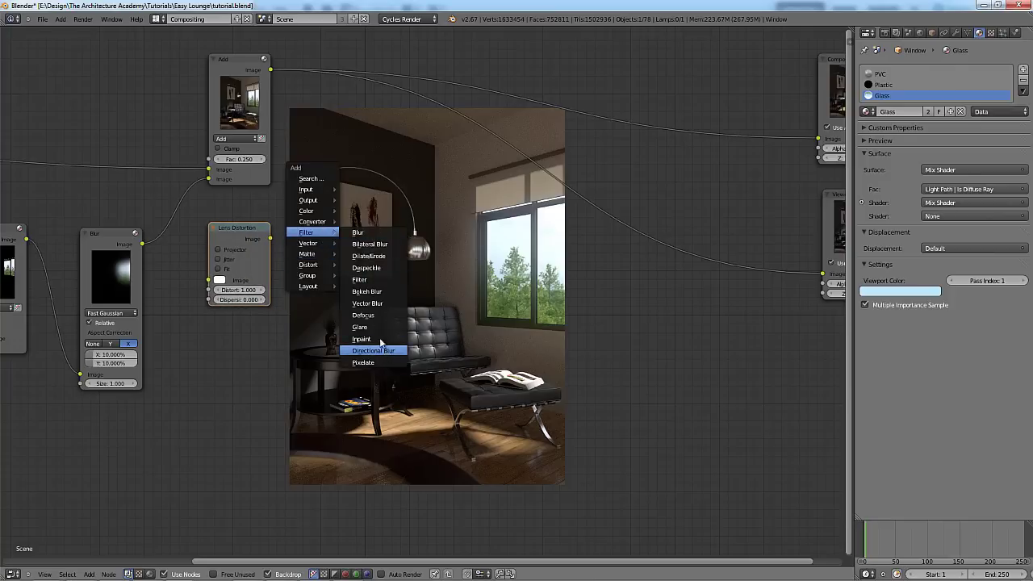
{"action": "left_click", "coordinate": [367, 233]}
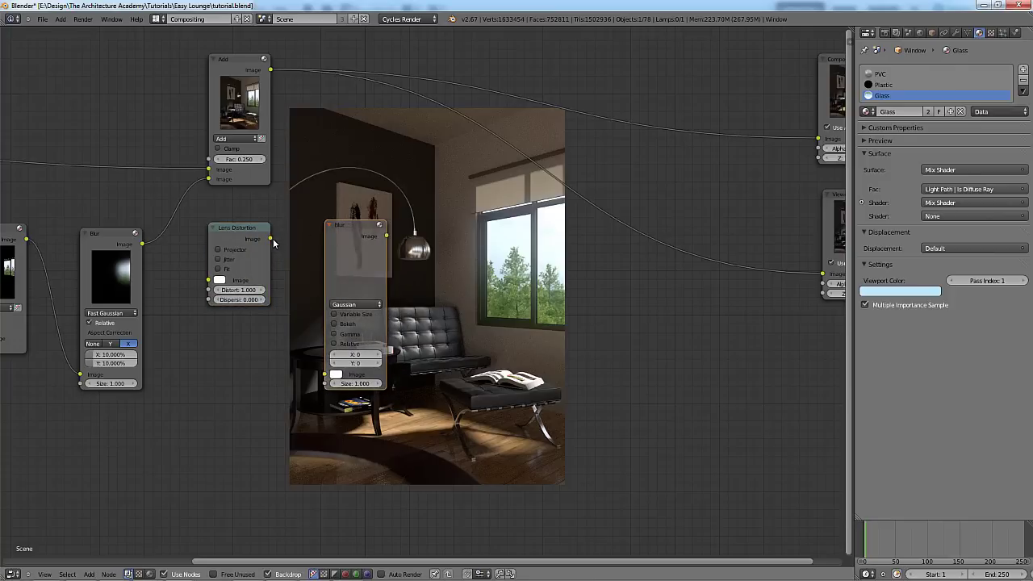
{"action": "left_click_drag", "start_coordinate": [273, 238], "coordinate": [326, 374]}
Set the new Blur node to Fast Gaussian, relative, with X aspect correction and 20% blur in both X and Y.
{"action": "left_click", "coordinate": [355, 304]}
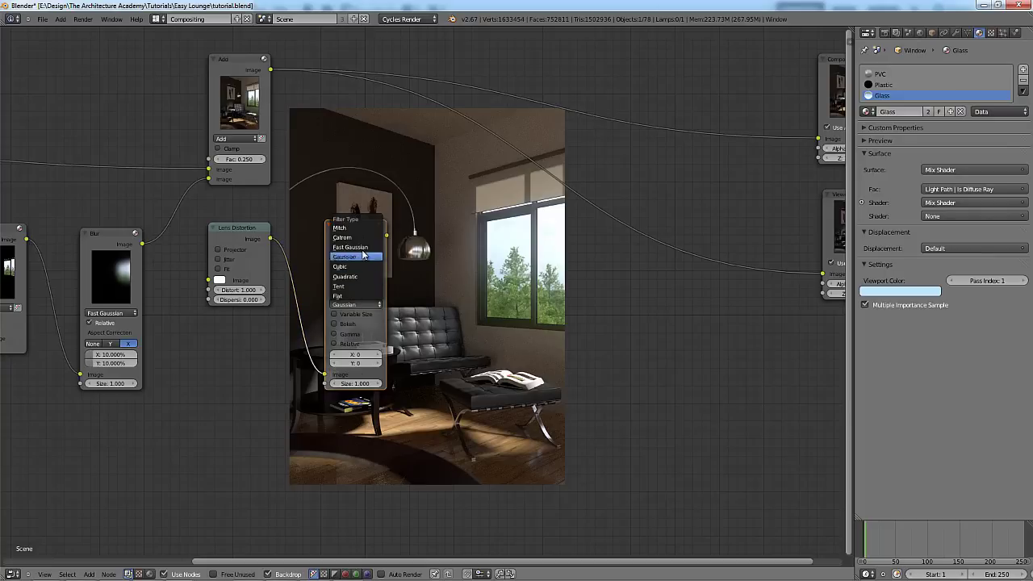
{"action": "left_click", "coordinate": [350, 247]}
{"action": "left_click", "coordinate": [347, 314]}
{"action": "left_click", "coordinate": [355, 334]}
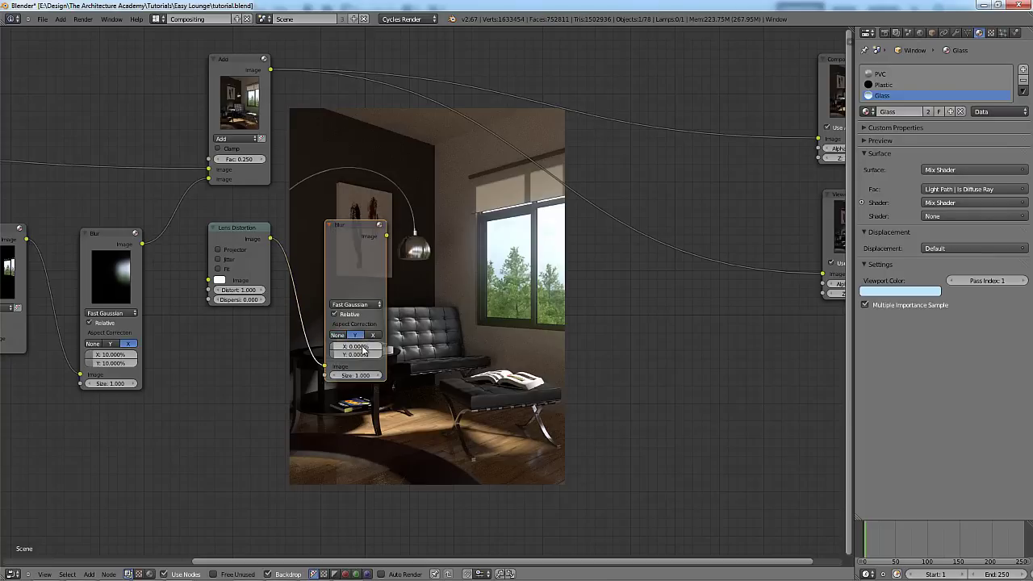
{"action": "left_click", "coordinate": [371, 336]}
{"action": "left_click", "coordinate": [356, 345]}
{"action": "type", "text": "20"}
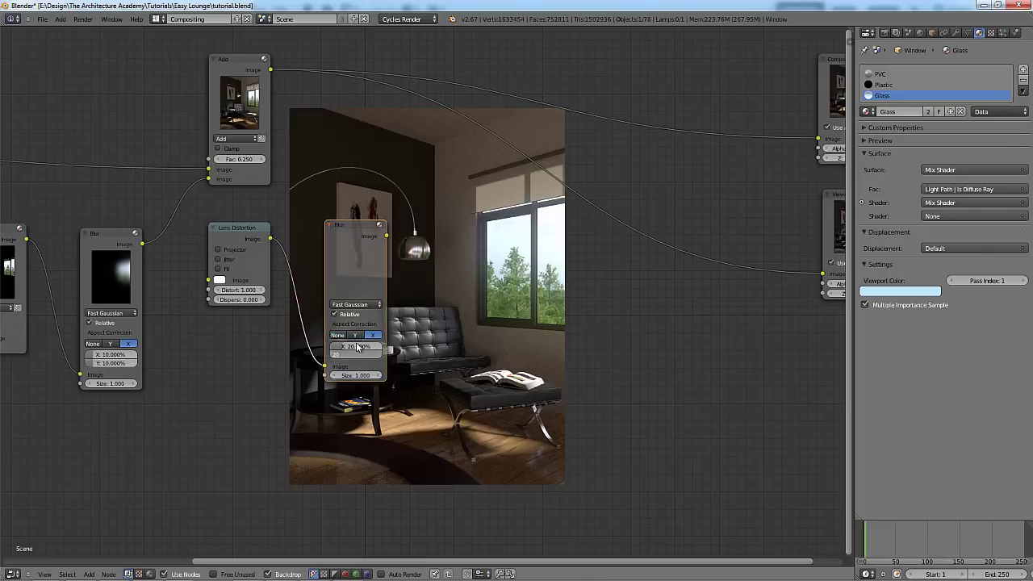
{"action": "key", "text": "Return"}
{"action": "key", "text": "Home"}
Send the new Blur node's output to the Viewer and move the node closer to the Lens Distortion node.
{"action": "key", "text": "shift+a"}
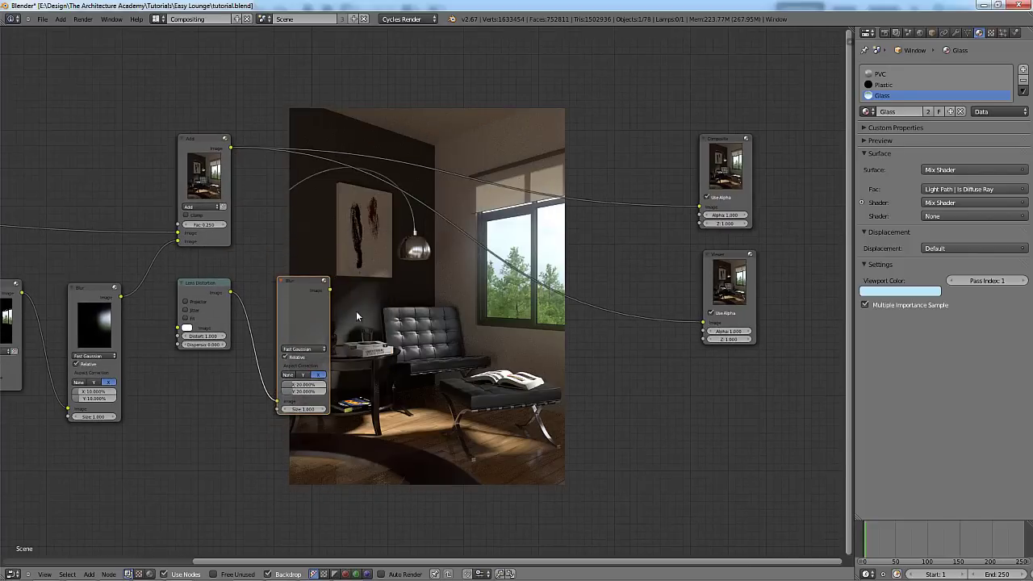
{"action": "left_click", "coordinate": [319, 319], "text": "ctrl+shift"}
{"action": "left_click_drag", "start_coordinate": [305, 301], "coordinate": [291, 305]}
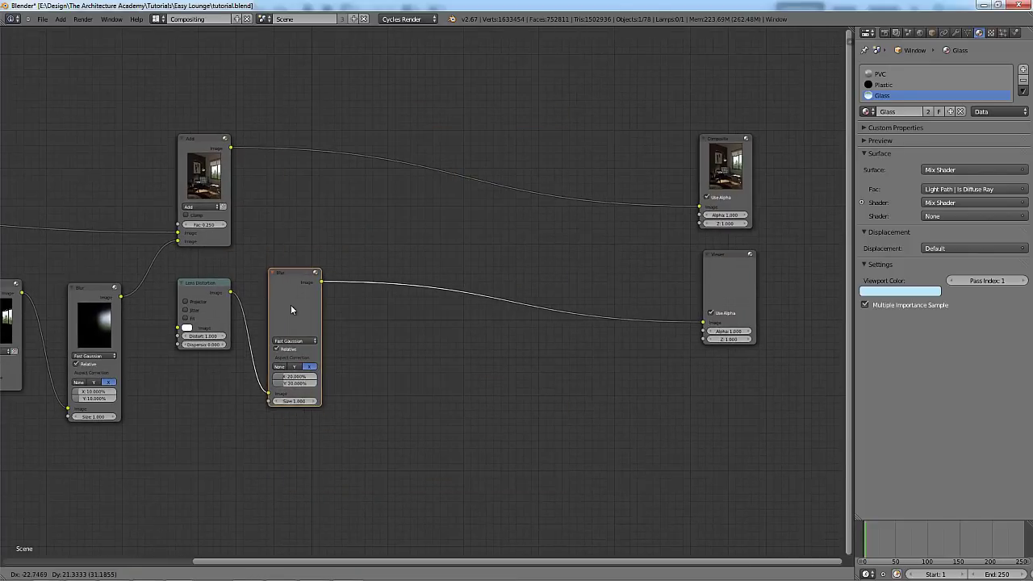
Insert a Mix node between the Add and Composite nodes and link the vignette Blur's output to its second Image input.
{"action": "key", "text": "shift+a"}
{"action": "mouse_move", "coordinate": [402, 206]}
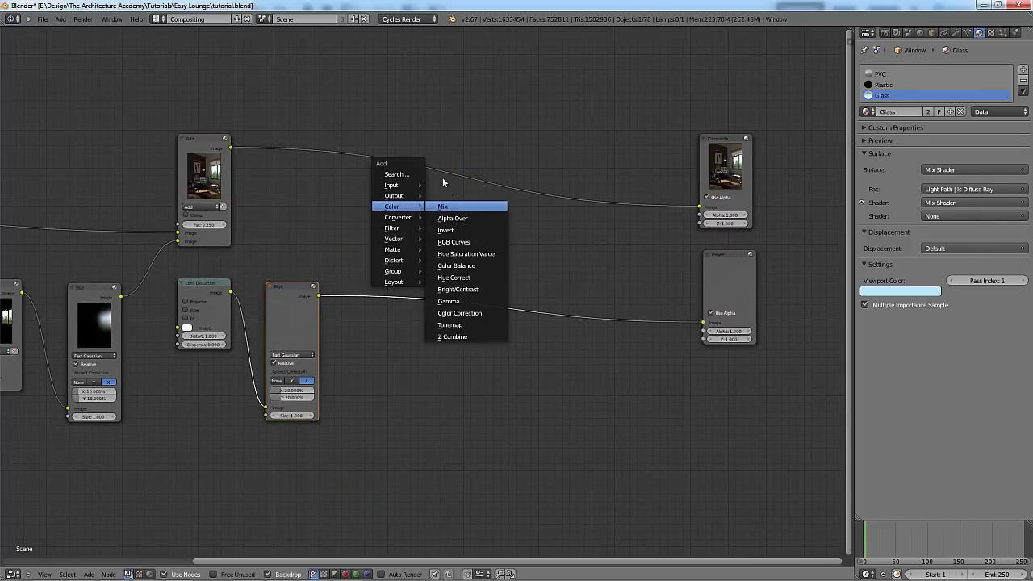
{"action": "left_click", "coordinate": [443, 207]}
{"action": "left_click", "coordinate": [449, 208]}
{"action": "left_click_drag", "start_coordinate": [319, 295], "coordinate": [422, 231]}
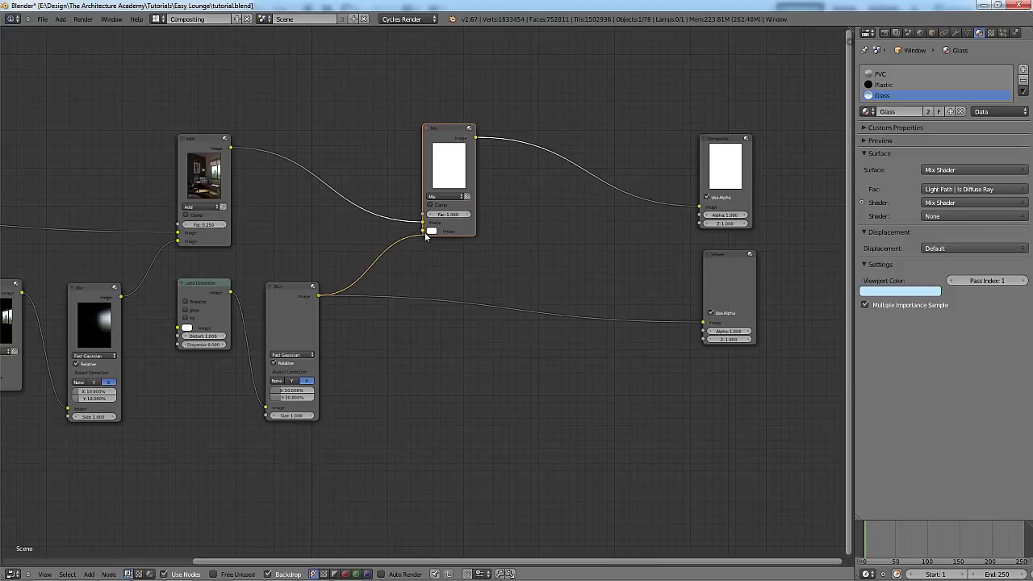
Send the Mix node's output to the Viewer and change its blend type to Multiply.
{"action": "left_click", "coordinate": [450, 205]}
{"action": "left_click", "coordinate": [446, 197]}
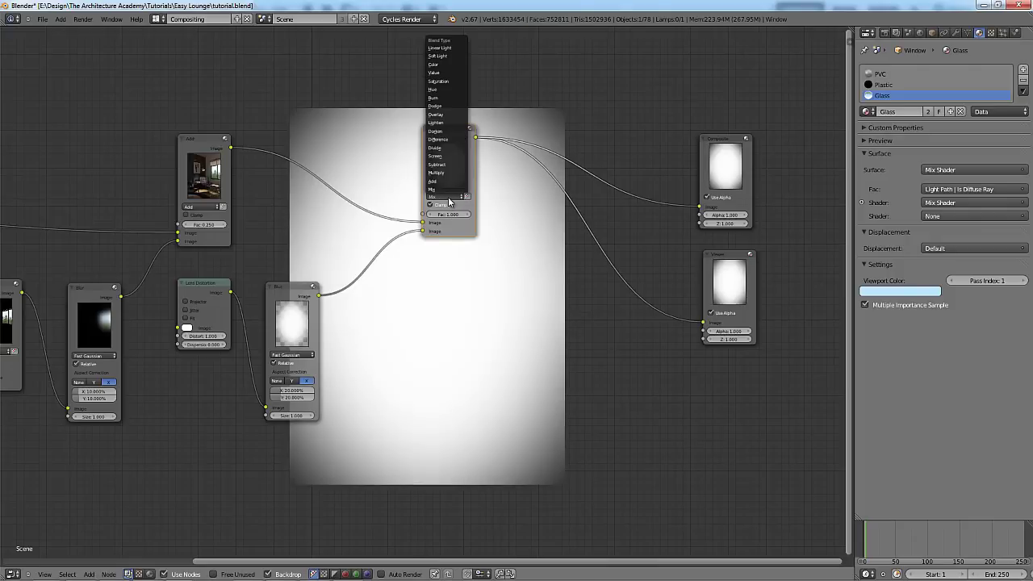
{"action": "left_click", "coordinate": [445, 174]}
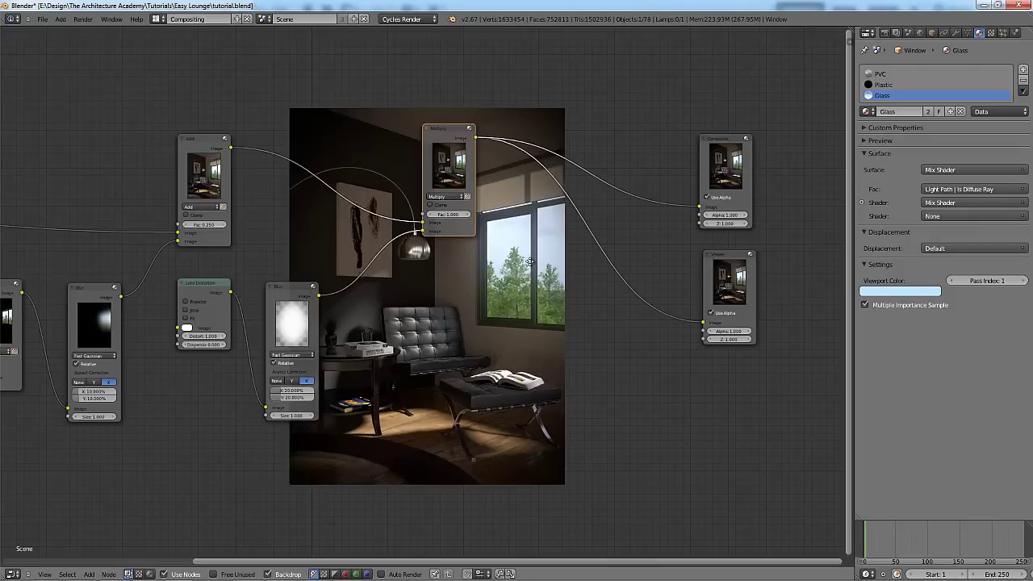
Compare nearby factor values on the Multiply node and settle on a factor of 0.6.
{"action": "middle_click_drag", "start_coordinate": [704, 334], "coordinate": [587, 208]}
{"action": "middle_click_drag", "start_coordinate": [402, 187], "coordinate": [313, 291]}
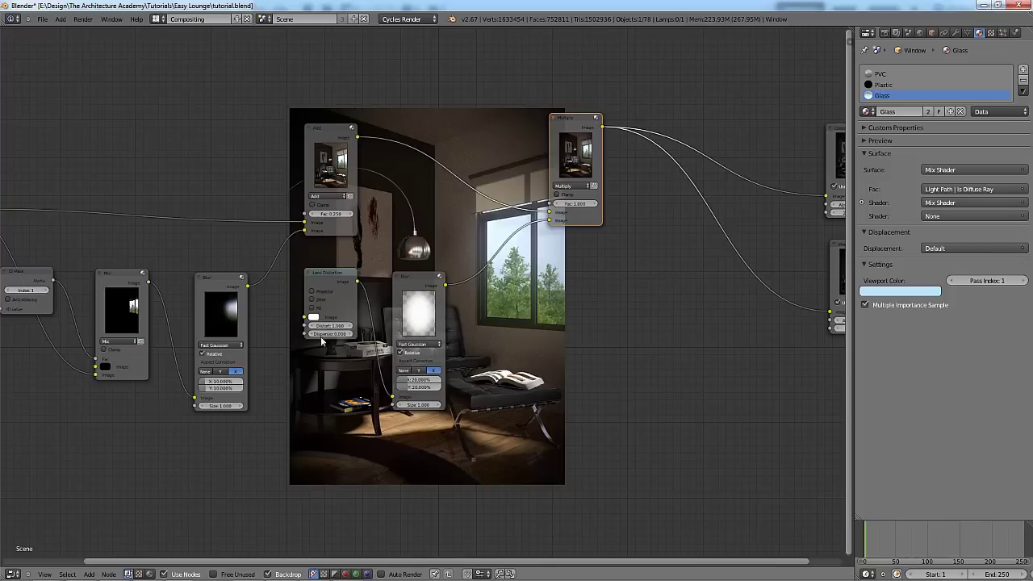
{"action": "middle_click_drag", "start_coordinate": [329, 326], "coordinate": [154, 354]}
{"action": "scroll", "coordinate": [413, 286], "scroll_direction": "up", "scroll_amount": 3}
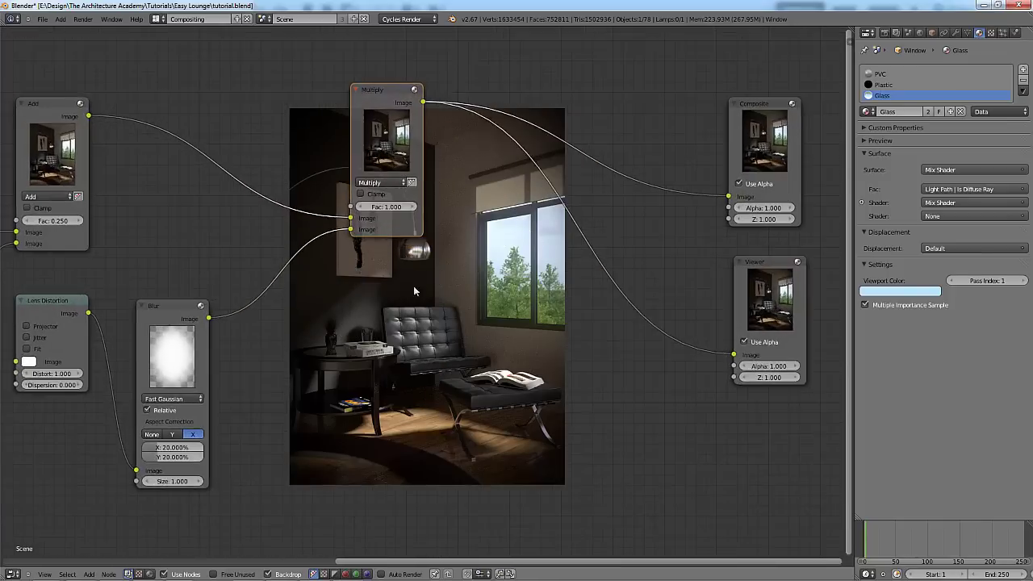
{"action": "middle_click_drag", "start_coordinate": [88, 259], "coordinate": [203, 266]}
{"action": "middle_click_drag", "start_coordinate": [305, 284], "coordinate": [328, 298]}
{"action": "scroll", "coordinate": [355, 358], "scroll_direction": "up", "scroll_amount": 2}
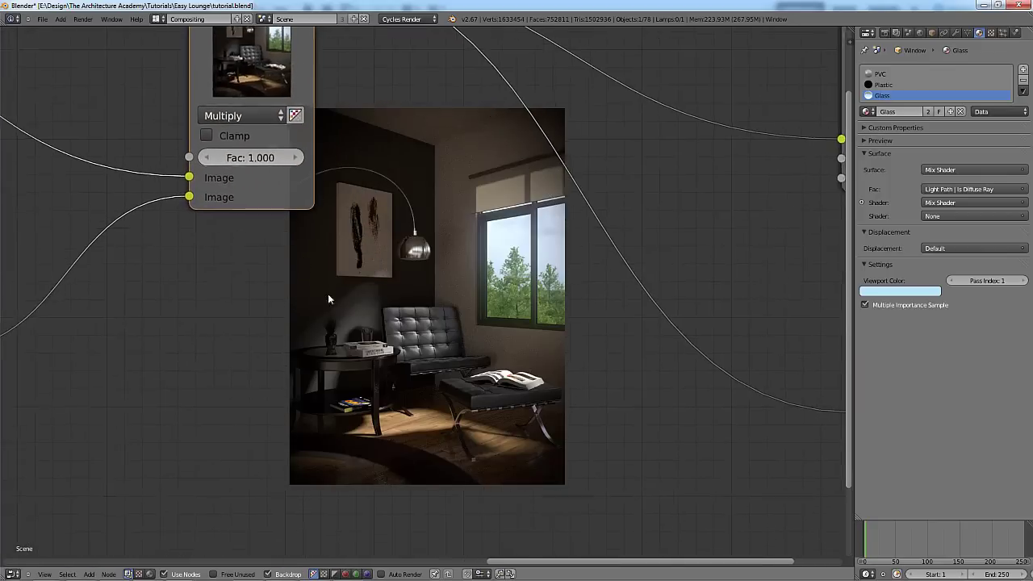
{"action": "left_click", "coordinate": [205, 159]}
{"action": "left_click", "coordinate": [205, 158]}
{"action": "left_click", "coordinate": [205, 158]}
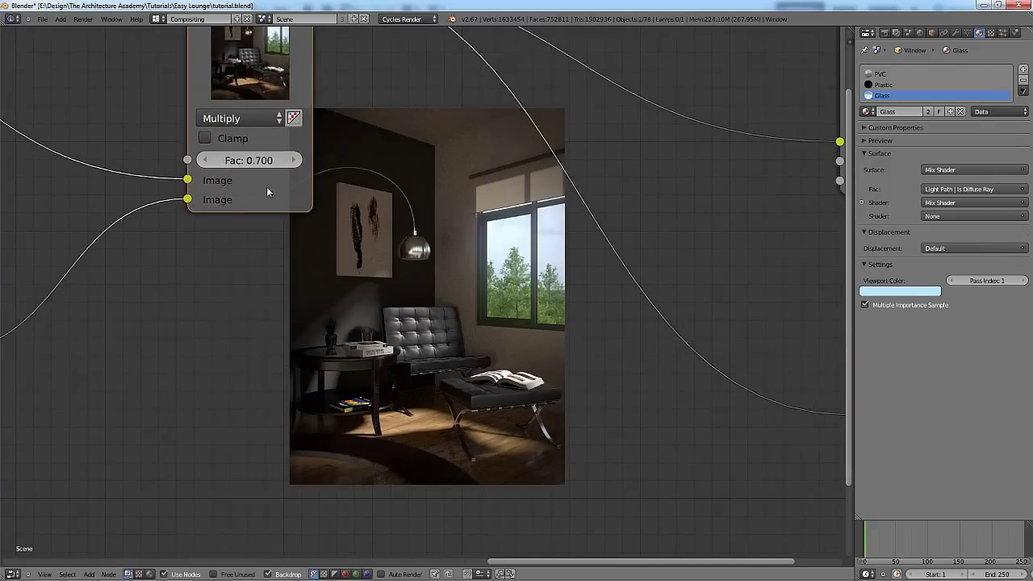
{"action": "left_click", "coordinate": [292, 160]}
{"action": "left_click", "coordinate": [219, 160]}
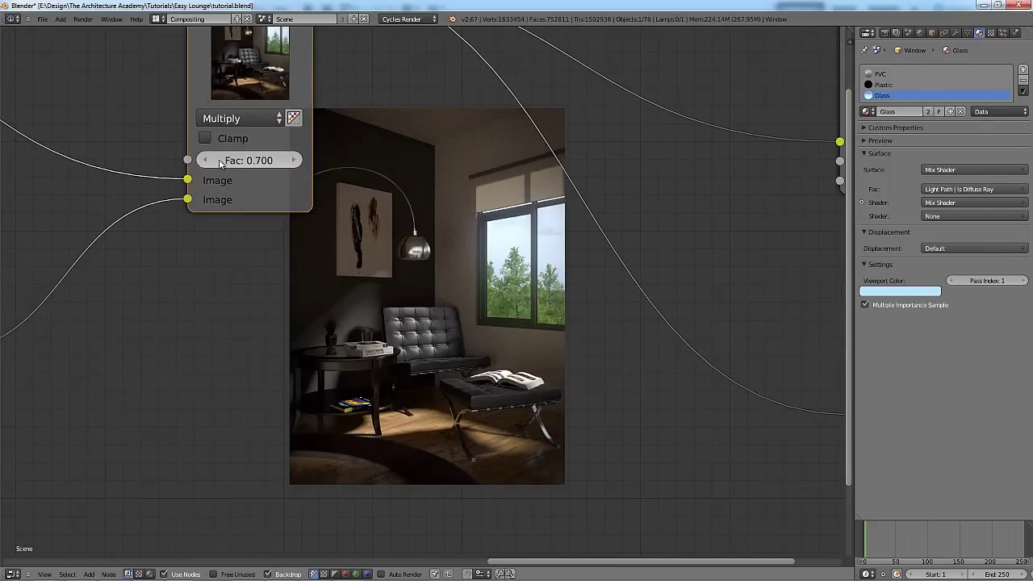
{"action": "left_click", "coordinate": [220, 161]}
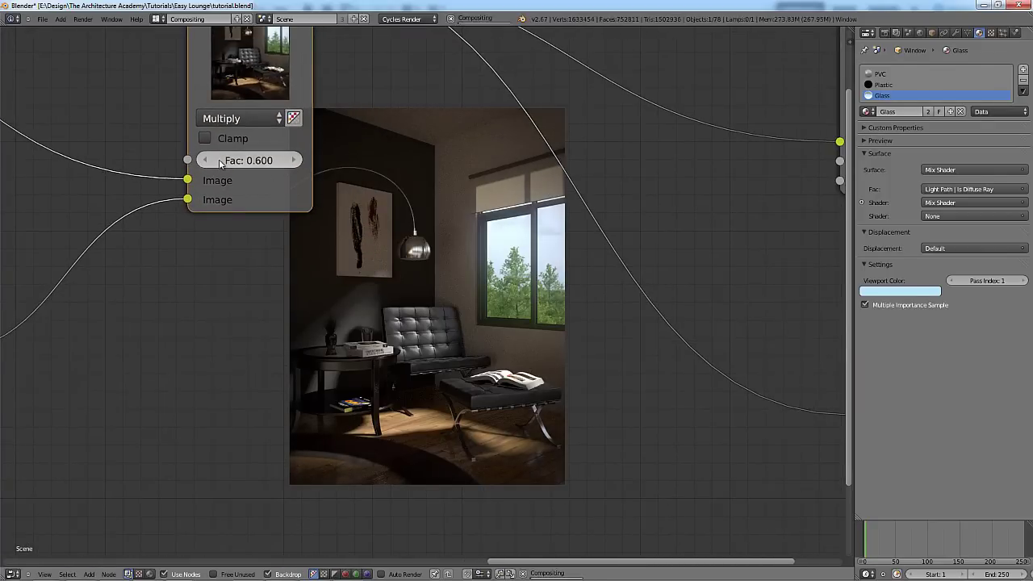
{"action": "left_click", "coordinate": [293, 160]}
{"action": "left_click", "coordinate": [210, 162]}
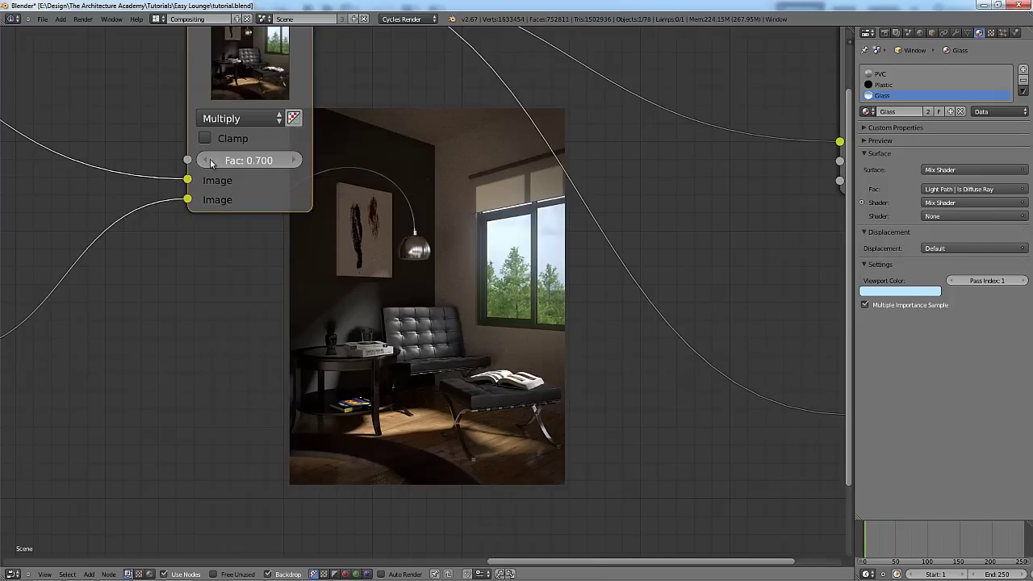
{"action": "left_click", "coordinate": [292, 161]}
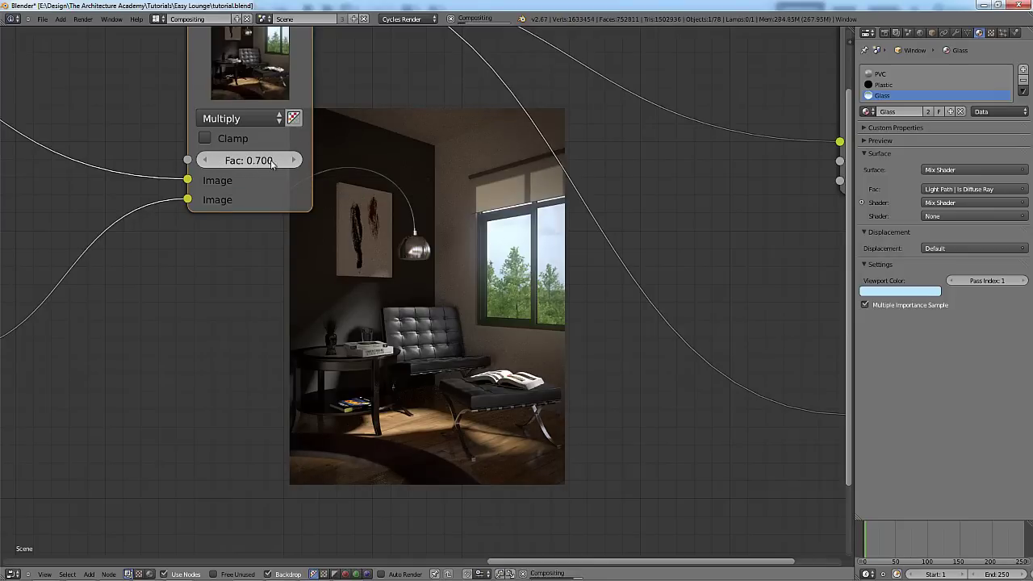
{"action": "left_click", "coordinate": [206, 161]}
Move the Composite and Viewer nodes farther away from the Multiply node to make room for another node.
{"action": "middle_click_drag", "start_coordinate": [335, 220], "coordinate": [329, 220]}
{"action": "scroll", "coordinate": [329, 220], "scroll_direction": "down", "scroll_amount": 3}
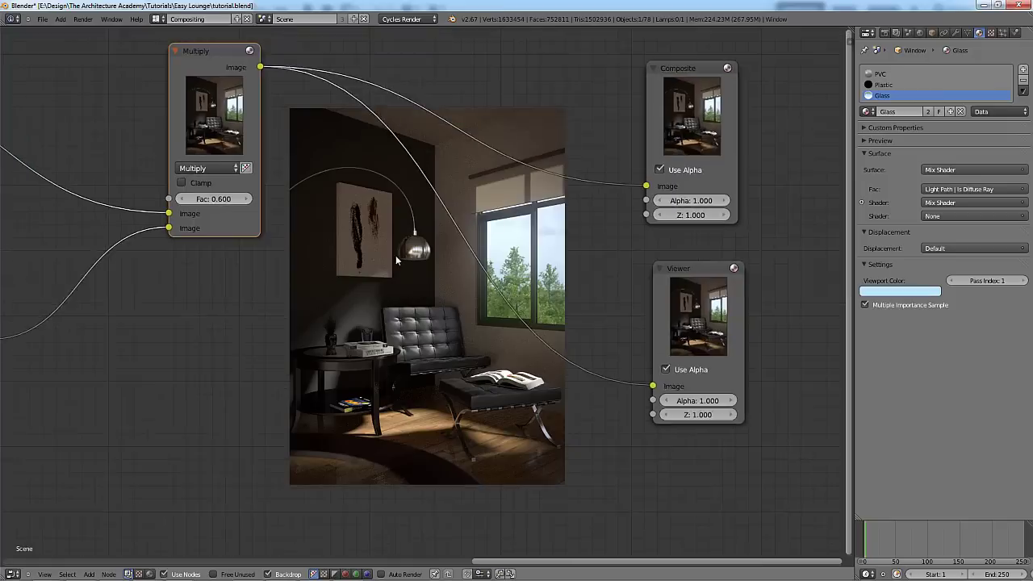
{"action": "middle_click_drag", "start_coordinate": [645, 160], "coordinate": [470, 217]}
{"action": "left_click_drag", "start_coordinate": [470, 217], "coordinate": [535, 457]}
{"action": "key", "text": "g"}
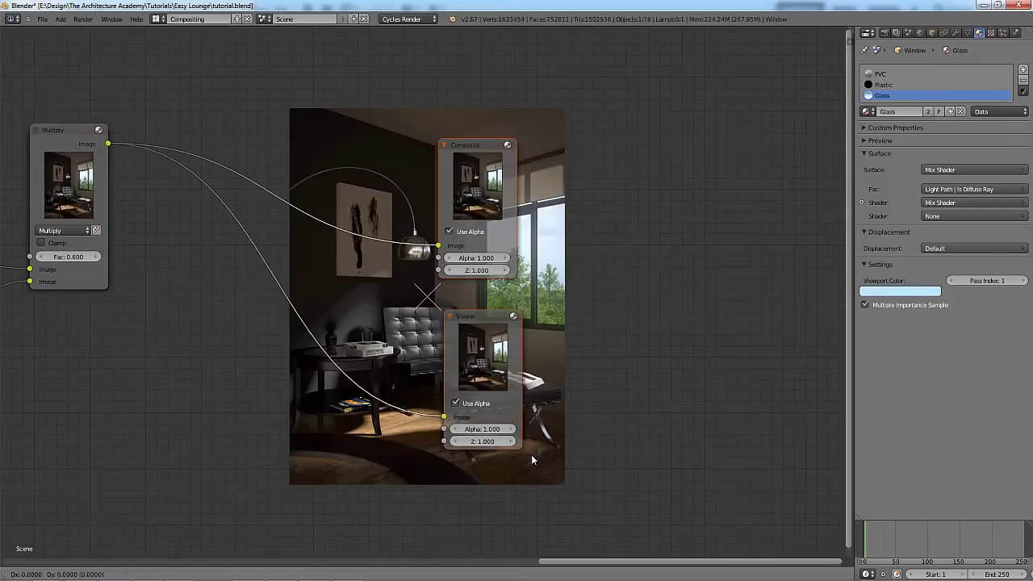
{"action": "left_click", "coordinate": [5, 312]}
Try a factor of 0.5 on the Multiply node and undo the change.
{"action": "scroll", "coordinate": [551, 310], "scroll_direction": "down", "scroll_amount": 3}
{"action": "middle_click_drag", "start_coordinate": [329, 269], "coordinate": [486, 275]}
{"action": "scroll", "coordinate": [360, 301], "scroll_direction": "up", "scroll_amount": 2}
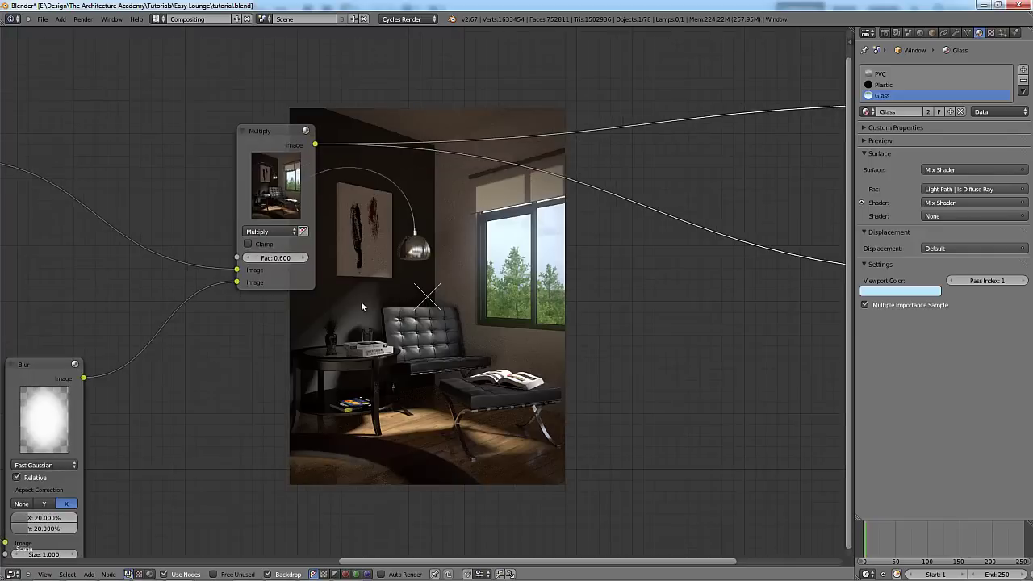
{"action": "scroll", "coordinate": [224, 251], "scroll_direction": "down", "scroll_amount": 2}
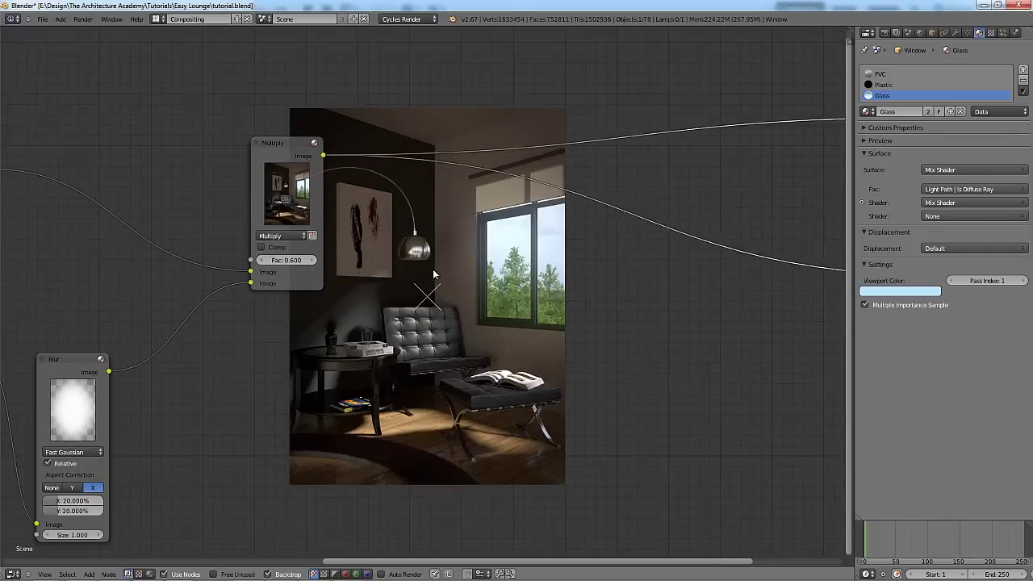
{"action": "middle_click_drag", "start_coordinate": [451, 270], "coordinate": [280, 251]}
{"action": "left_click_drag", "start_coordinate": [101, 246], "coordinate": [90, 246]}
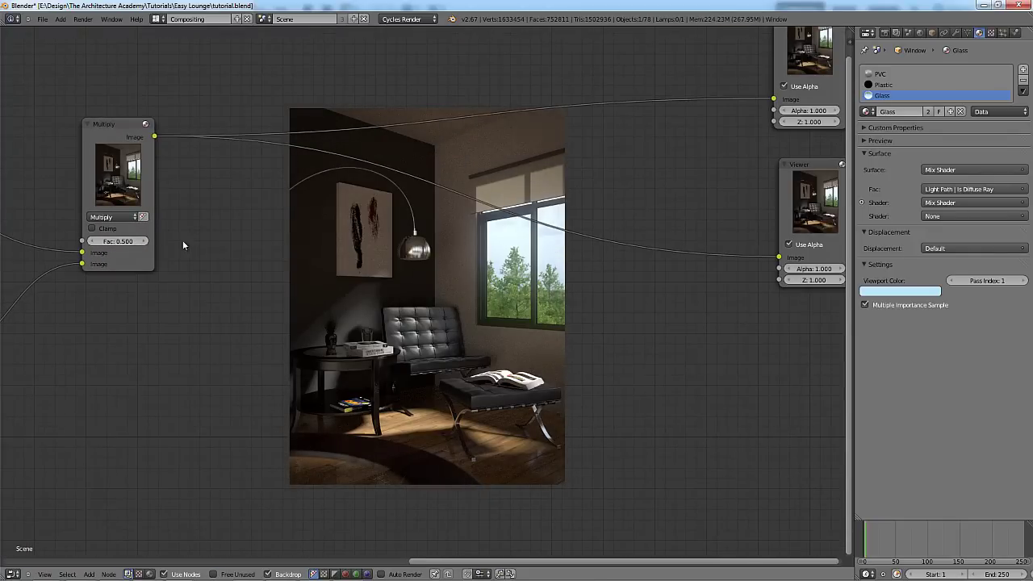
{"action": "key", "text": "ctrl+z"}
{"action": "scroll", "coordinate": [289, 256], "scroll_direction": "down", "scroll_amount": 2}
{"action": "key", "text": "shift+a"}
{"action": "mouse_move", "coordinate": [339, 240]}
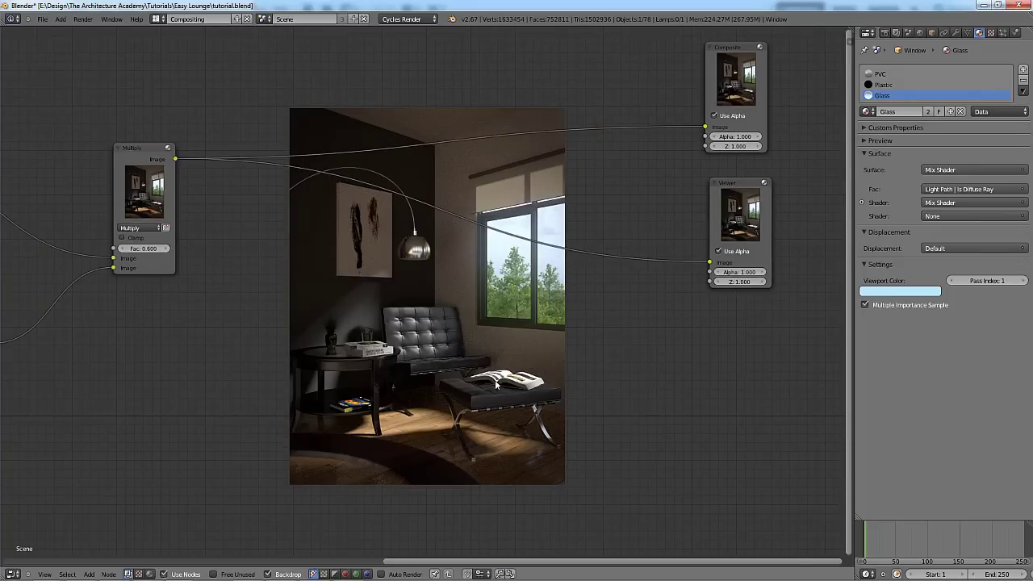
{"action": "scroll", "coordinate": [440, 371], "scroll_direction": "down", "scroll_amount": 3, "text": "shift"}
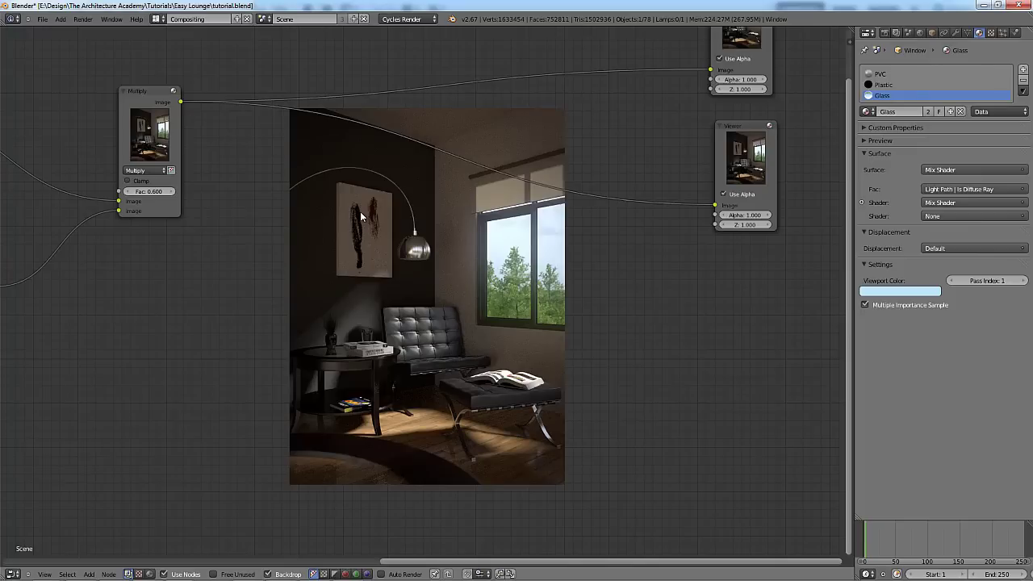
{"action": "scroll", "coordinate": [331, 234], "scroll_direction": "up", "scroll_amount": 3}
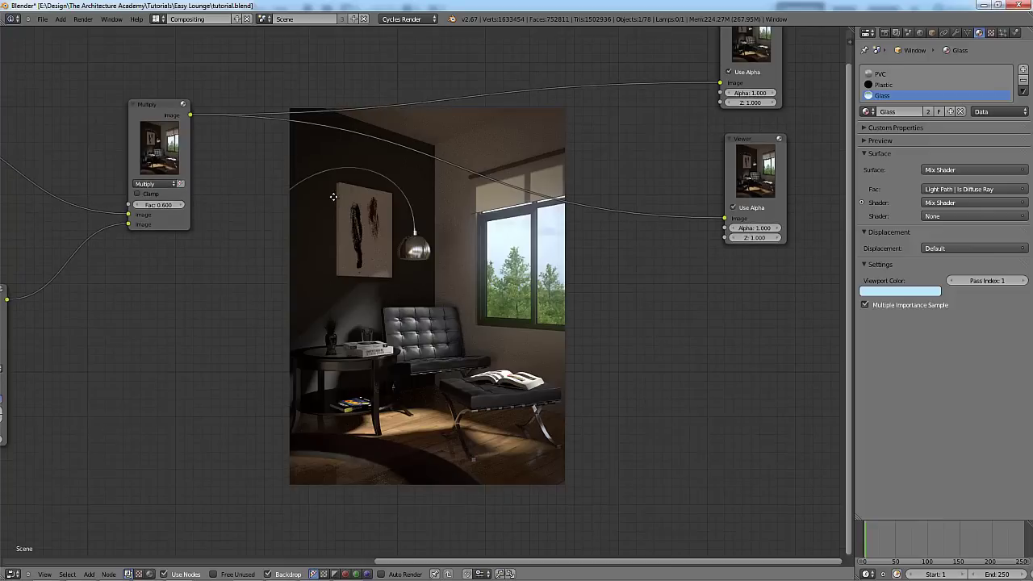
Insert a Color Balance node between the Multiply and Viewer nodes and link its output to the Composite node as well.
{"action": "key", "text": "shift+a"}
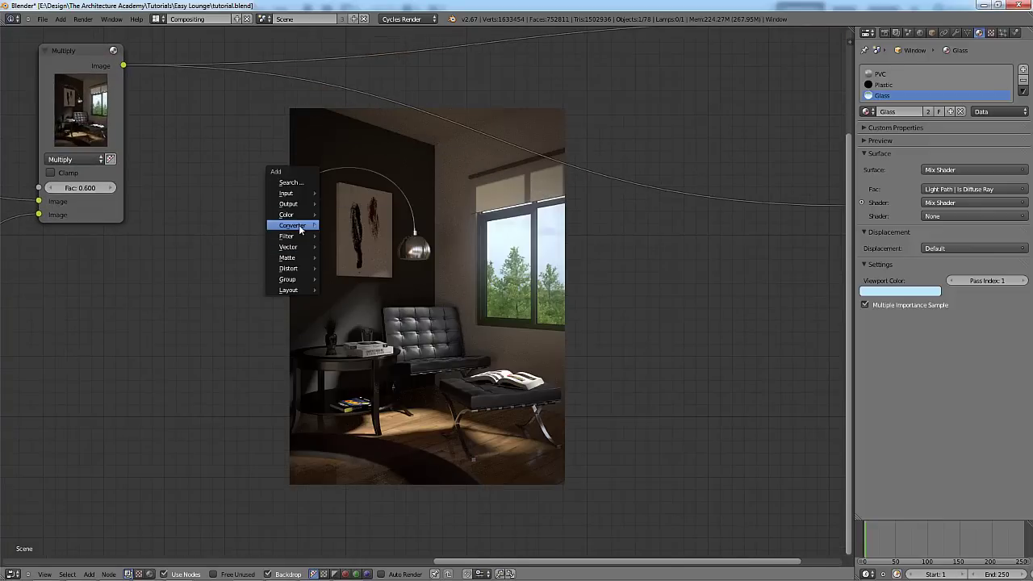
{"action": "mouse_move", "coordinate": [313, 216]}
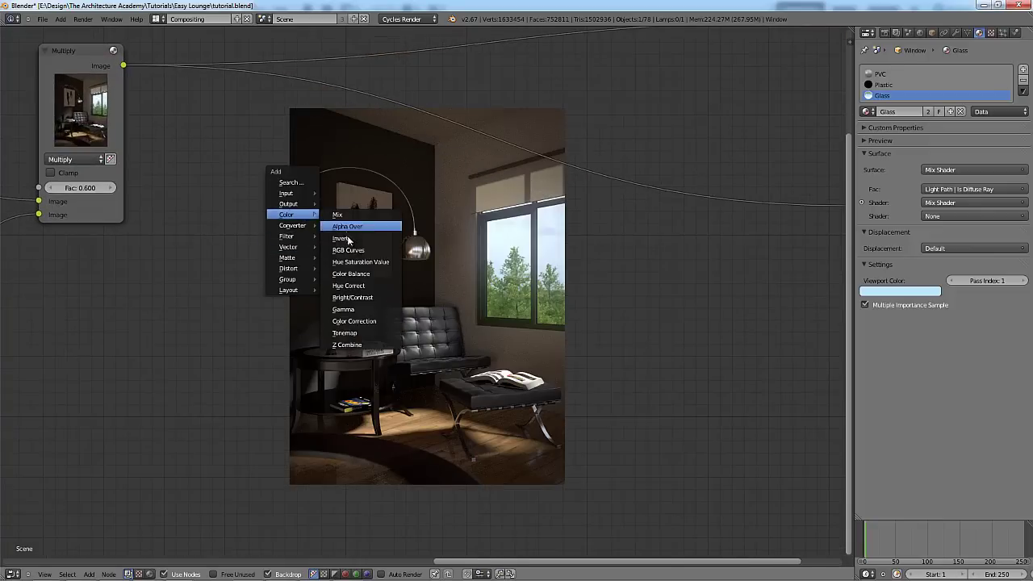
{"action": "left_click", "coordinate": [370, 274]}
{"action": "left_click", "coordinate": [246, 103]}
{"action": "middle_click_drag", "start_coordinate": [443, 109], "coordinate": [314, 202]}
{"action": "left_click_drag", "start_coordinate": [361, 217], "coordinate": [719, 112]}
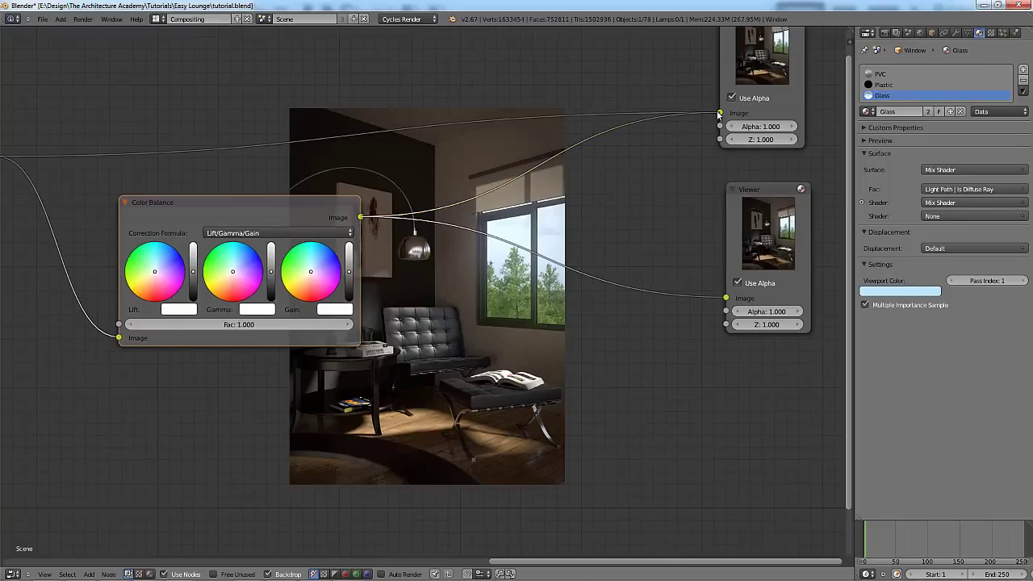
Move the Color Balance node higher so it covers less of the lower part of the backdrop image.
{"action": "middle_click_drag", "start_coordinate": [196, 255], "coordinate": [311, 227]}
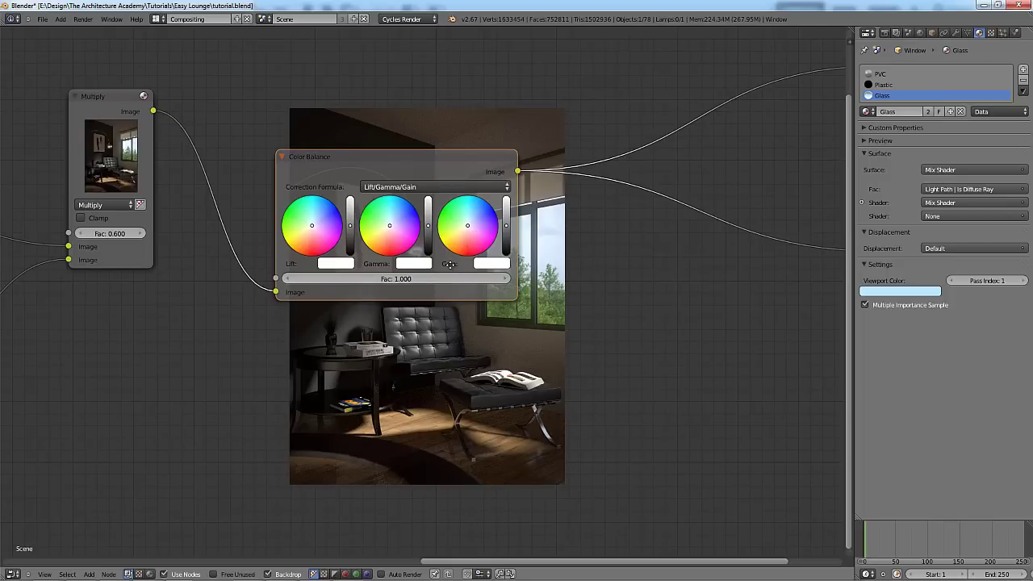
{"action": "middle_click_drag", "start_coordinate": [450, 265], "coordinate": [474, 270]}
{"action": "scroll", "coordinate": [476, 307], "scroll_direction": "up", "scroll_amount": 6}
{"action": "middle_click_drag", "start_coordinate": [491, 312], "coordinate": [519, 219]}
{"action": "scroll", "coordinate": [489, 224], "scroll_direction": "down", "scroll_amount": 2}
{"action": "middle_click_drag", "start_coordinate": [457, 187], "coordinate": [386, 360]}
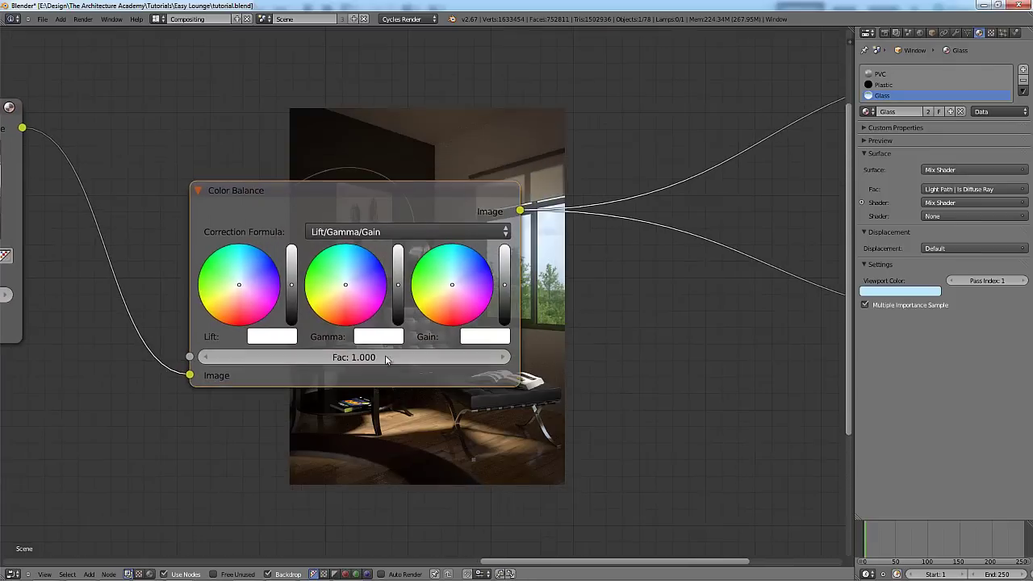
{"action": "left_click_drag", "start_coordinate": [364, 210], "coordinate": [334, 117]}
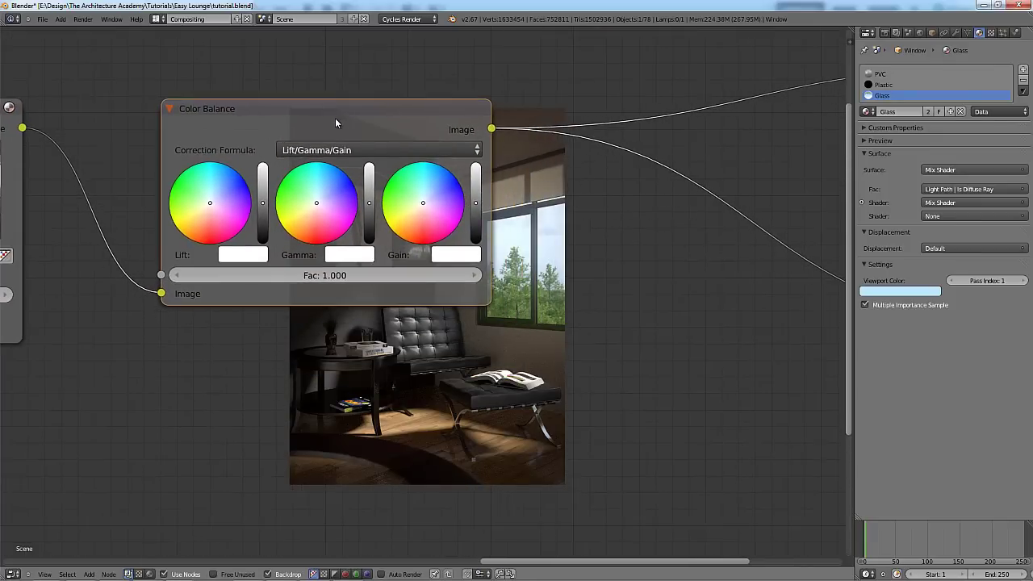
Shift the backdrop image clear of the Color Balance node and widen the node editor.
{"action": "middle_click_drag", "start_coordinate": [523, 270], "coordinate": [572, 78]}
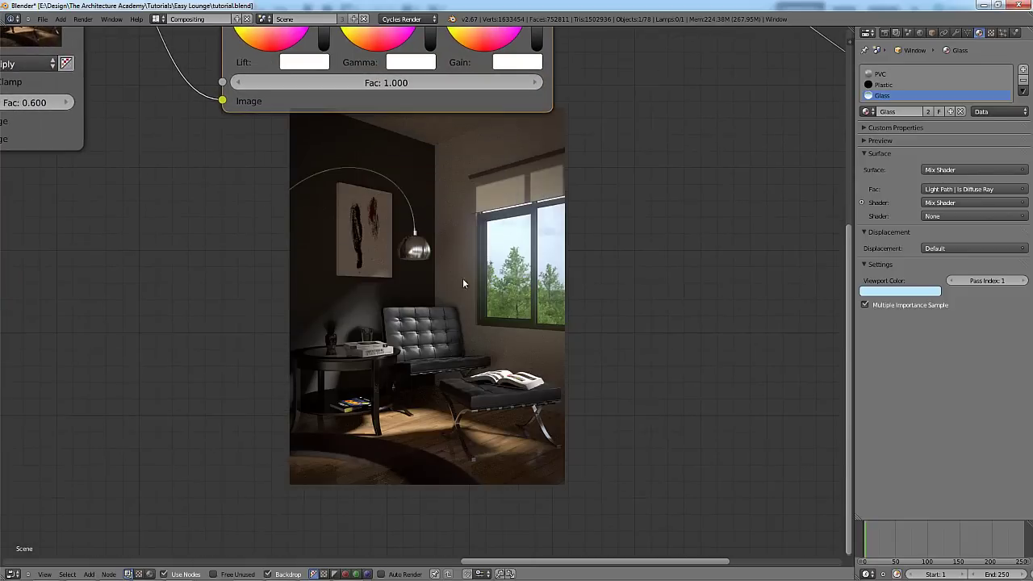
{"action": "middle_click_drag", "start_coordinate": [492, 264], "coordinate": [704, 271], "text": "alt"}
{"action": "middle_click_drag", "start_coordinate": [849, 84], "coordinate": [793, 222]}
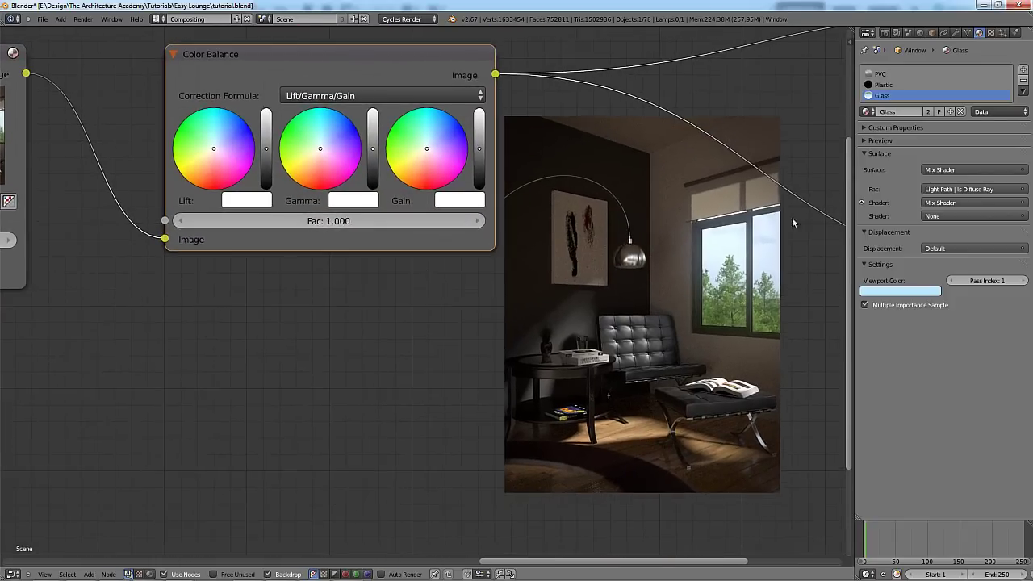
{"action": "left_click_drag", "start_coordinate": [855, 218], "coordinate": [891, 218]}
Tint the Color Balance node's Lift color slightly toward red to warm the shadows.
{"action": "middle_click_drag", "start_coordinate": [636, 289], "coordinate": [518, 359]}
{"action": "scroll", "coordinate": [690, 319], "scroll_direction": "up", "scroll_amount": 1}
{"action": "scroll", "coordinate": [689, 320], "scroll_direction": "down", "scroll_amount": 1}
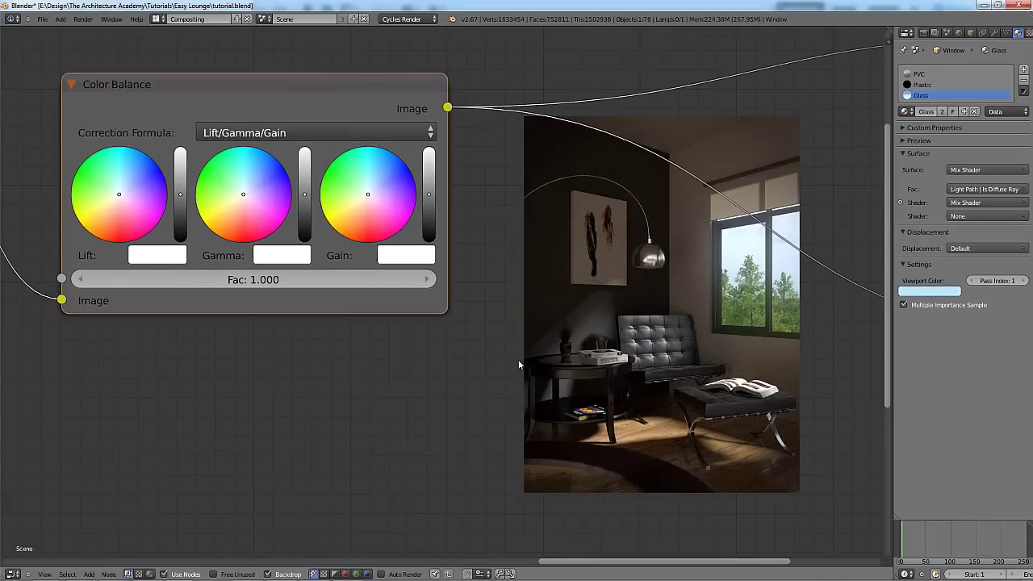
{"action": "left_click", "coordinate": [118, 206]}
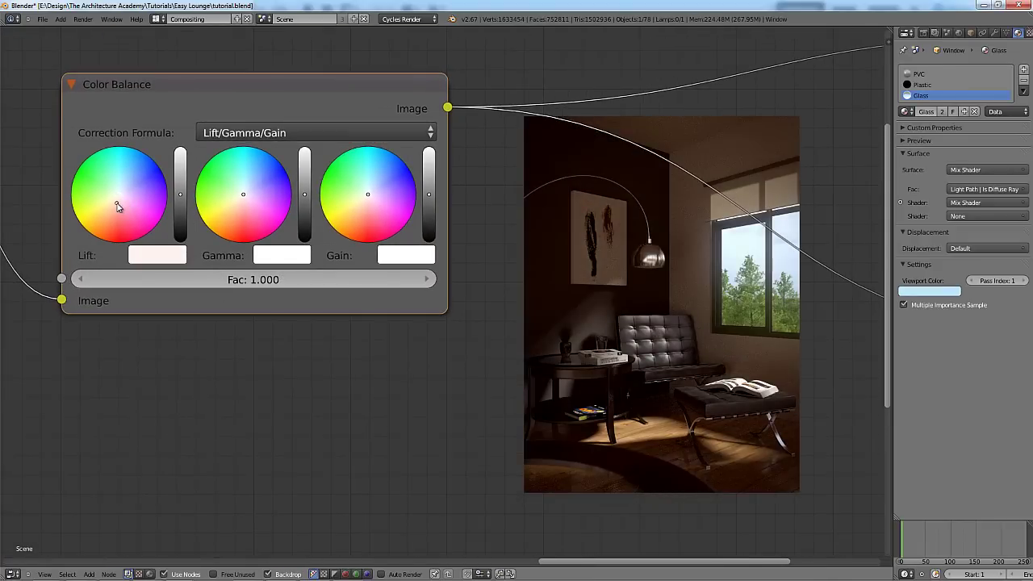
Fine-tune the Color Balance node's warm Lift tint and shift its Gamma color slightly toward blue.
{"action": "left_click_drag", "start_coordinate": [118, 206], "coordinate": [117, 209]}
{"action": "left_click", "coordinate": [181, 195]}
{"action": "key", "text": "ctrl+z"}
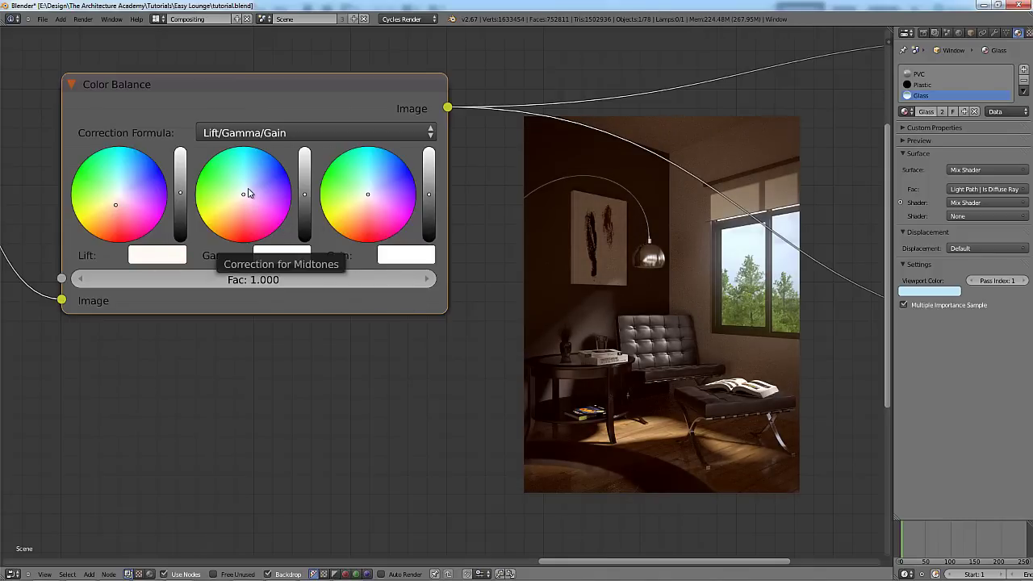
{"action": "mouse_move", "coordinate": [248, 189]}
{"action": "left_mouse_down"}
{"action": "mouse_move", "coordinate": [258, 184]}
{"action": "mouse_move", "coordinate": [250, 189]}
{"action": "left_mouse_up"}
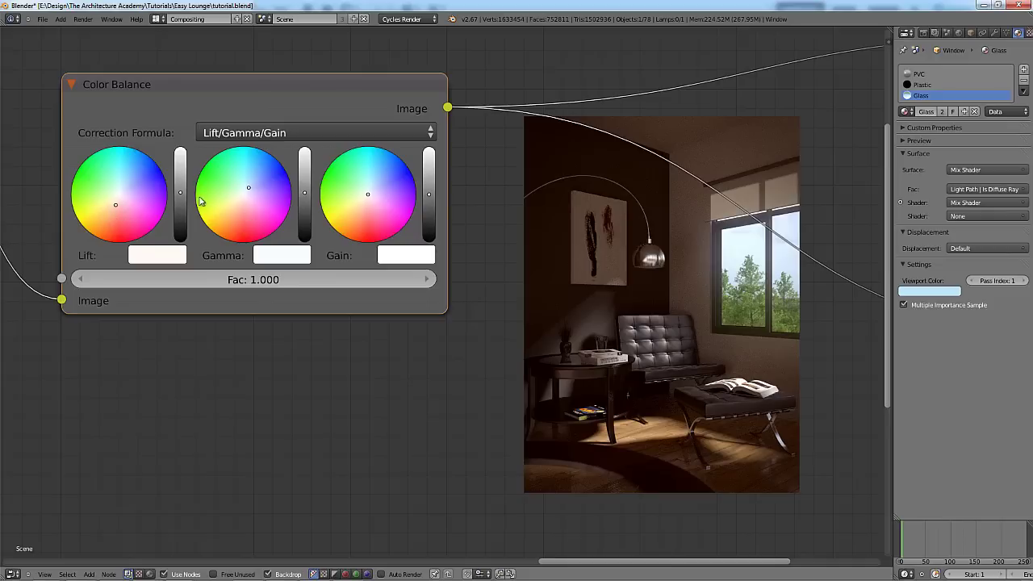
Tint the Color Balance node's Gain slightly toward blue, soften the Gamma and Lift tints, and brighten the Gain a little.
{"action": "left_click_drag", "start_coordinate": [369, 198], "coordinate": [372, 193]}
{"action": "left_click", "coordinate": [250, 190]}
{"action": "left_click_drag", "start_coordinate": [109, 214], "coordinate": [117, 204]}
{"action": "left_click", "coordinate": [429, 193]}
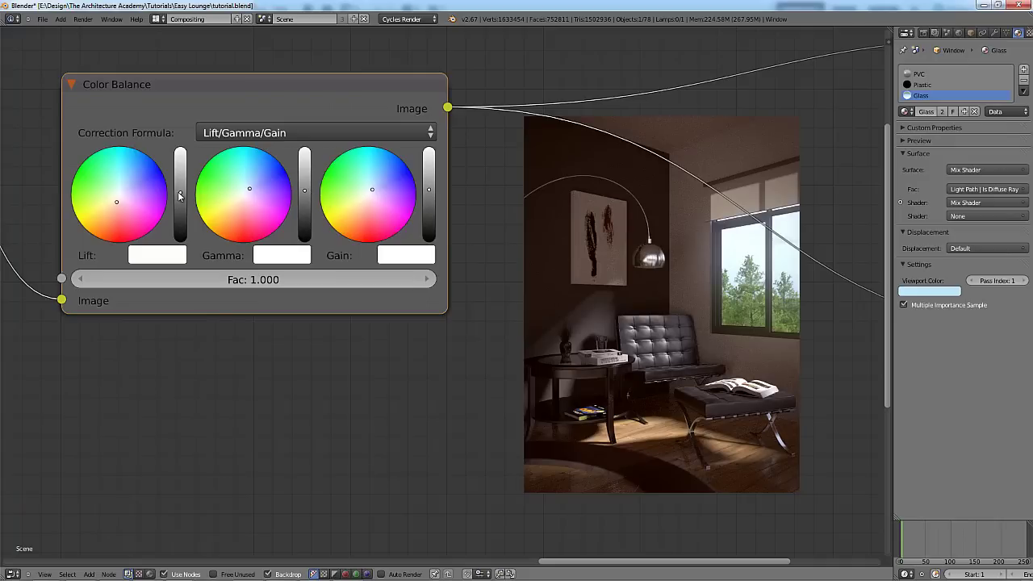
Move the backdrop image away from the Color Balance node and examine the graded result.
{"action": "middle_click_drag", "start_coordinate": [540, 273], "coordinate": [299, 33]}
{"action": "middle_click_drag", "start_coordinate": [582, 241], "coordinate": [492, 104]}
{"action": "middle_click_drag", "start_coordinate": [597, 259], "coordinate": [355, 166], "text": "alt"}
{"action": "middle_click_drag", "start_coordinate": [431, 201], "coordinate": [552, 397]}
{"action": "scroll", "coordinate": [582, 437], "scroll_direction": "down", "scroll_amount": 3}
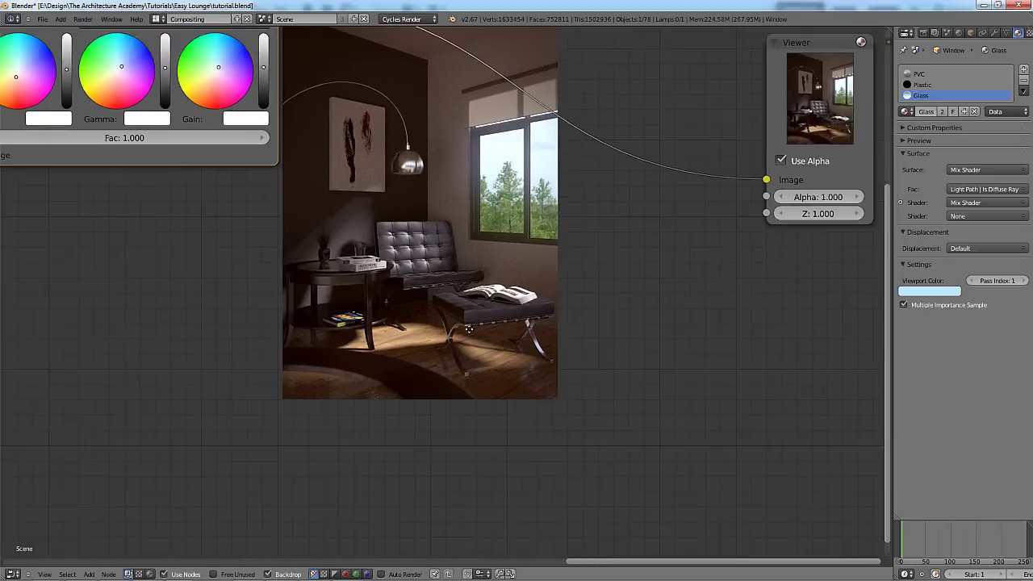
Set the Multiply node's factor to 0.700 and shift the backdrop image to a clear area near the editor's centre.
{"action": "middle_click_drag", "start_coordinate": [219, 162], "coordinate": [350, 304]}
{"action": "scroll", "coordinate": [242, 292], "scroll_direction": "down", "scroll_amount": 4}
{"action": "middle_click_drag", "start_coordinate": [146, 284], "coordinate": [395, 284]}
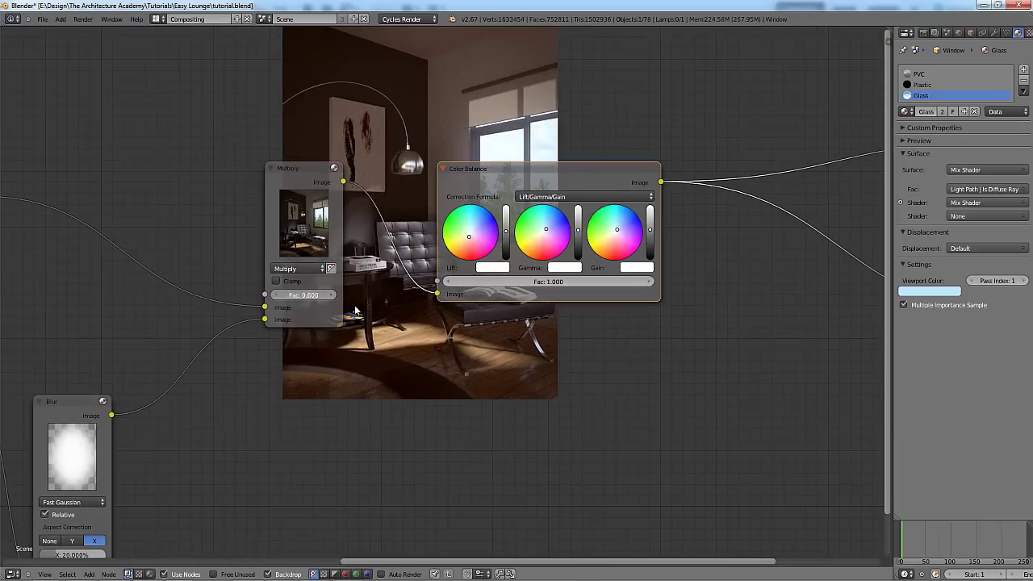
{"action": "middle_click_drag", "start_coordinate": [329, 303], "coordinate": [89, 49]}
{"action": "middle_click_drag", "start_coordinate": [456, 213], "coordinate": [537, 311], "text": "alt"}
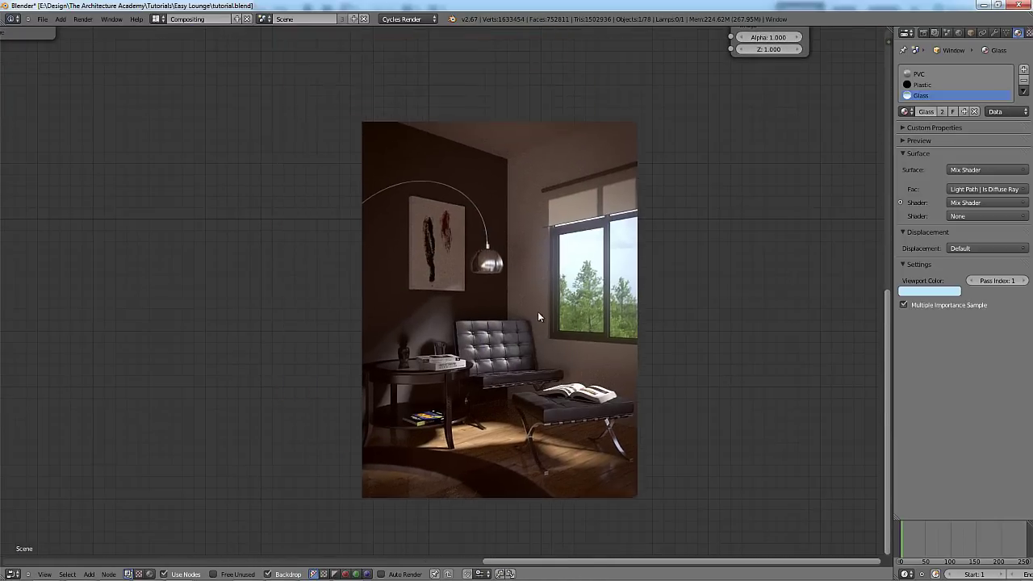
Insert a Filter node on the image link between the Render Layers node and the Add node.
{"action": "scroll", "coordinate": [537, 311], "scroll_direction": "up", "scroll_amount": 1}
{"action": "scroll", "coordinate": [529, 301], "scroll_direction": "down", "scroll_amount": 2}
{"action": "middle_click_drag", "start_coordinate": [230, 293], "coordinate": [285, 338]}
{"action": "scroll", "coordinate": [286, 355], "scroll_direction": "down", "scroll_amount": 6}
{"action": "middle_click_drag", "start_coordinate": [286, 377], "coordinate": [650, 391]}
{"action": "key", "text": "shift+a"}
{"action": "mouse_move", "coordinate": [407, 271]}
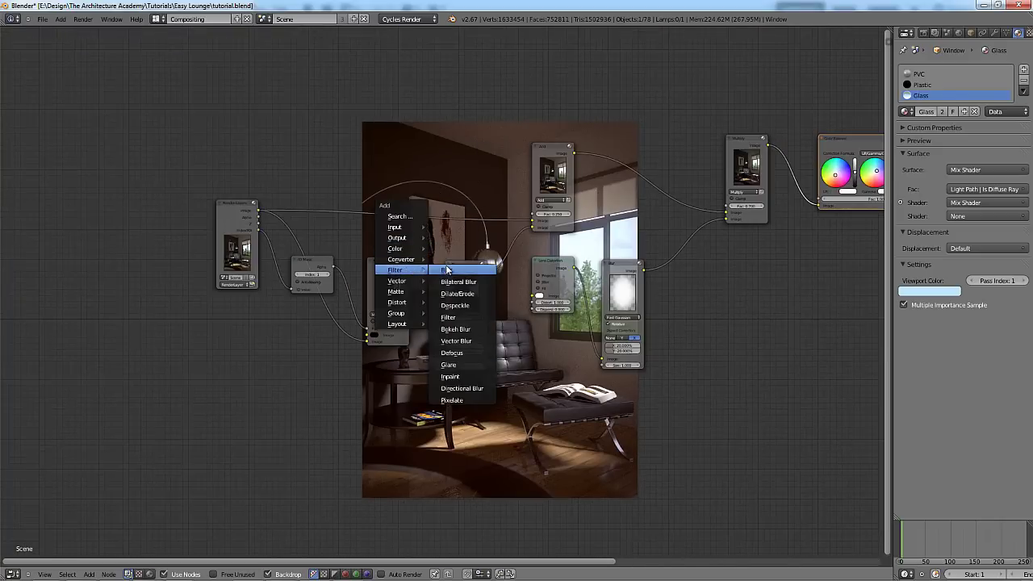
{"action": "left_click", "coordinate": [456, 323]}
{"action": "left_click", "coordinate": [314, 163]}
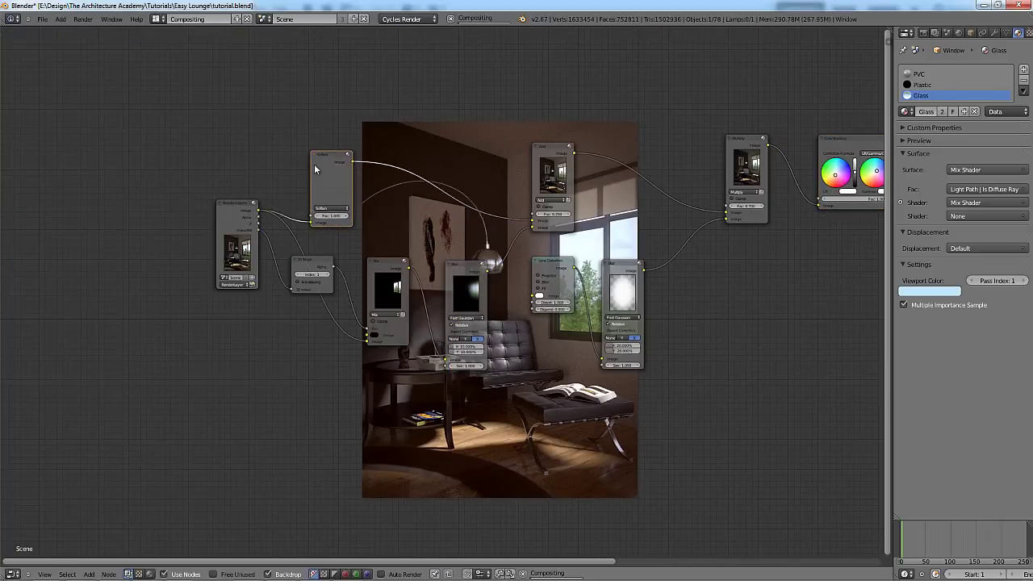
Set the new Filter node's type to Sharpen with a factor of 0.01.
{"action": "scroll", "coordinate": [313, 163], "scroll_direction": "up", "scroll_amount": 1}
{"action": "left_click", "coordinate": [300, 186]}
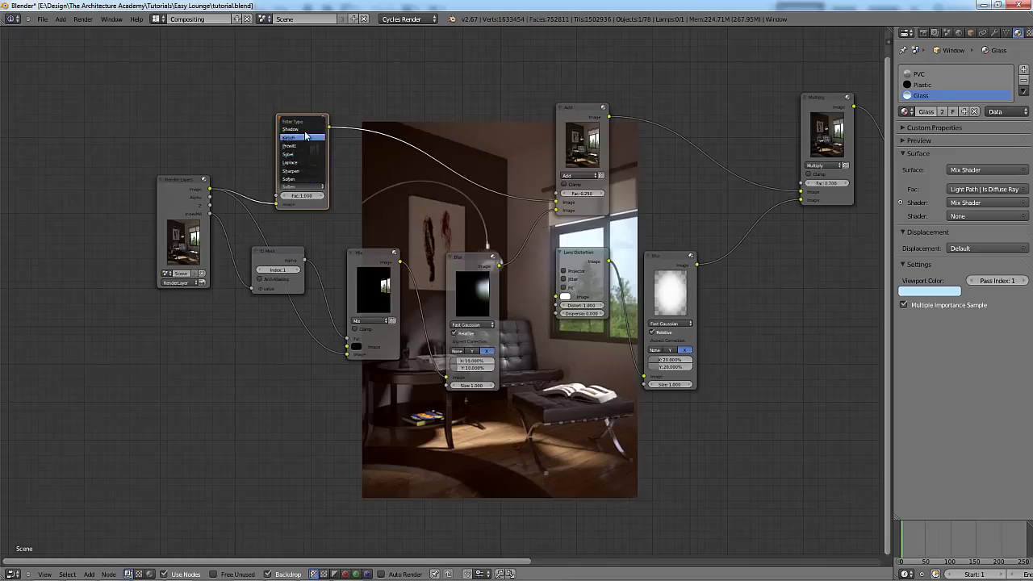
{"action": "left_click", "coordinate": [303, 172]}
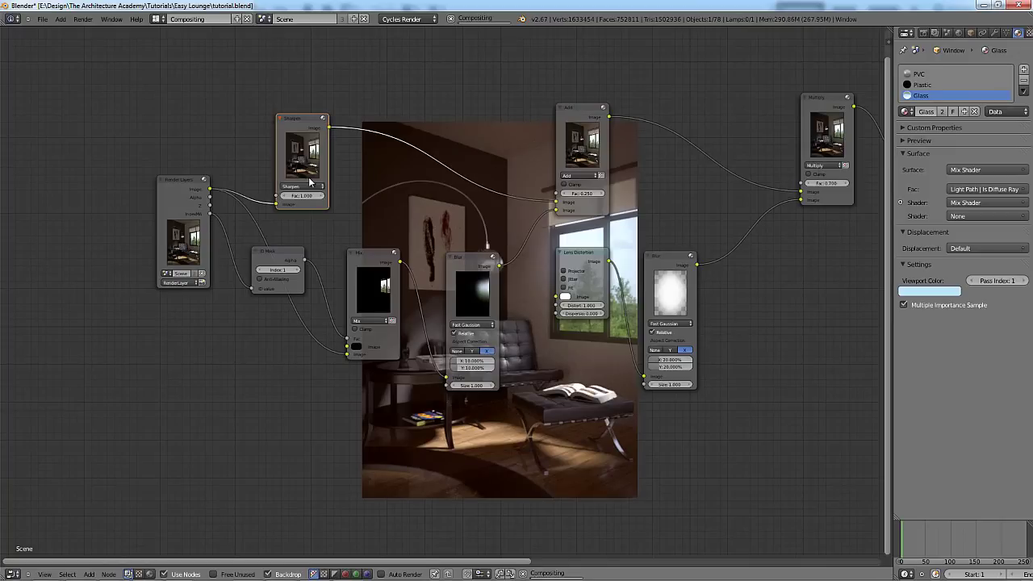
{"action": "scroll", "coordinate": [379, 337], "scroll_direction": "up", "scroll_amount": 5}
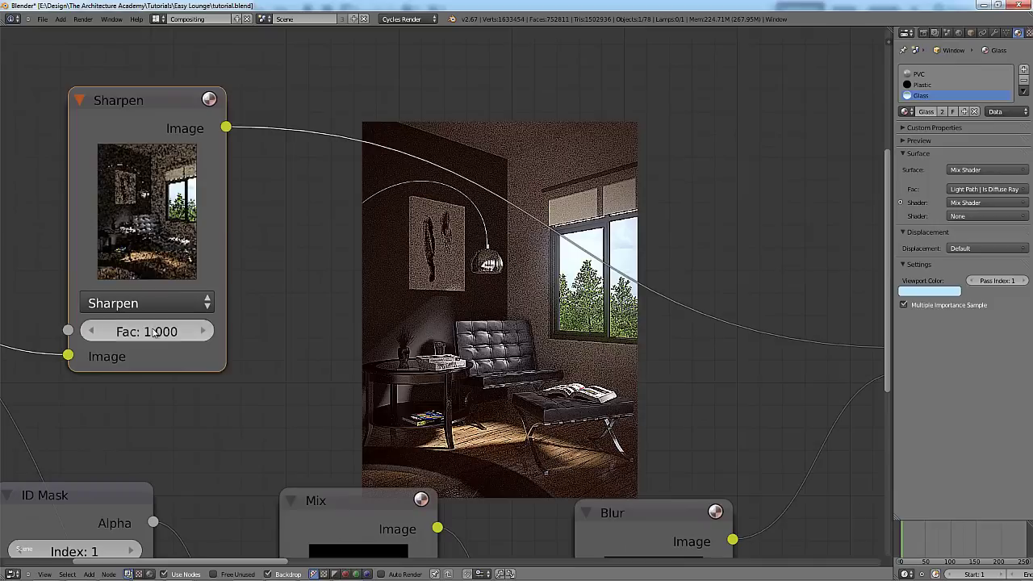
{"action": "left_click", "coordinate": [152, 331]}
{"action": "type", "text": ".01"}
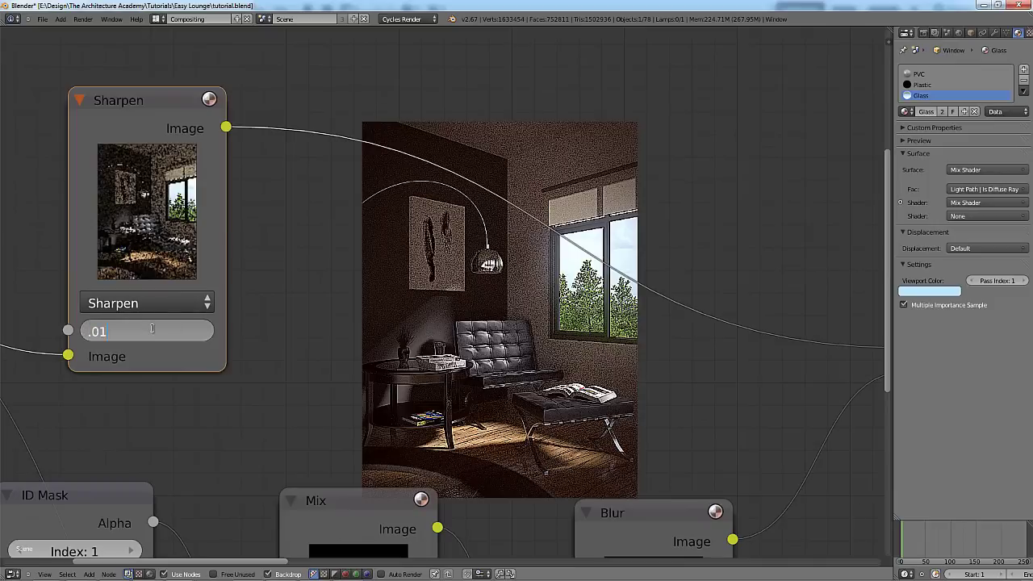
{"action": "key", "text": "Return"}
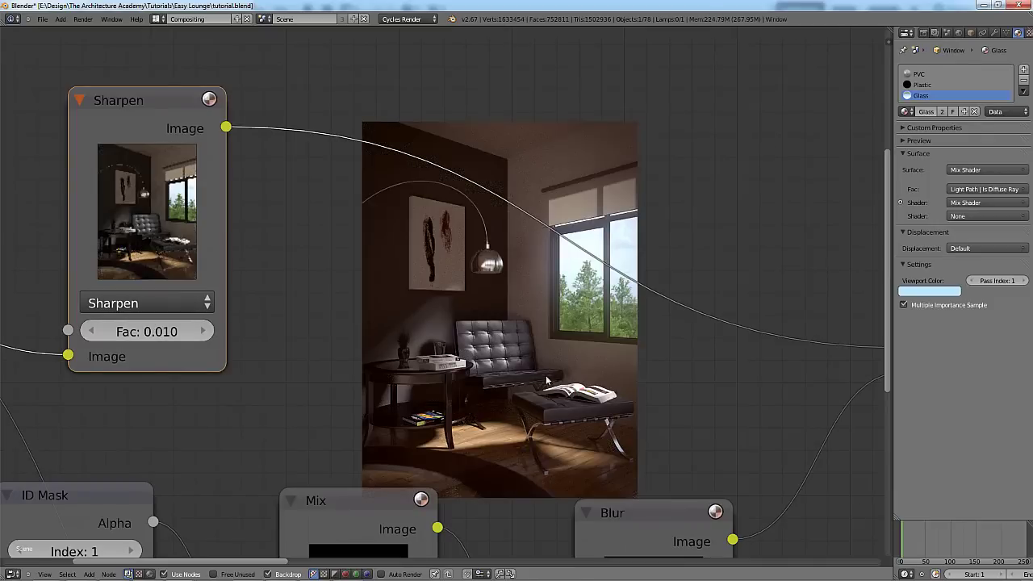
Compare the composited backdrop image with the original RenderLayer result in the render view.
{"action": "middle_click_drag", "start_coordinate": [285, 361], "coordinate": [273, 185]}
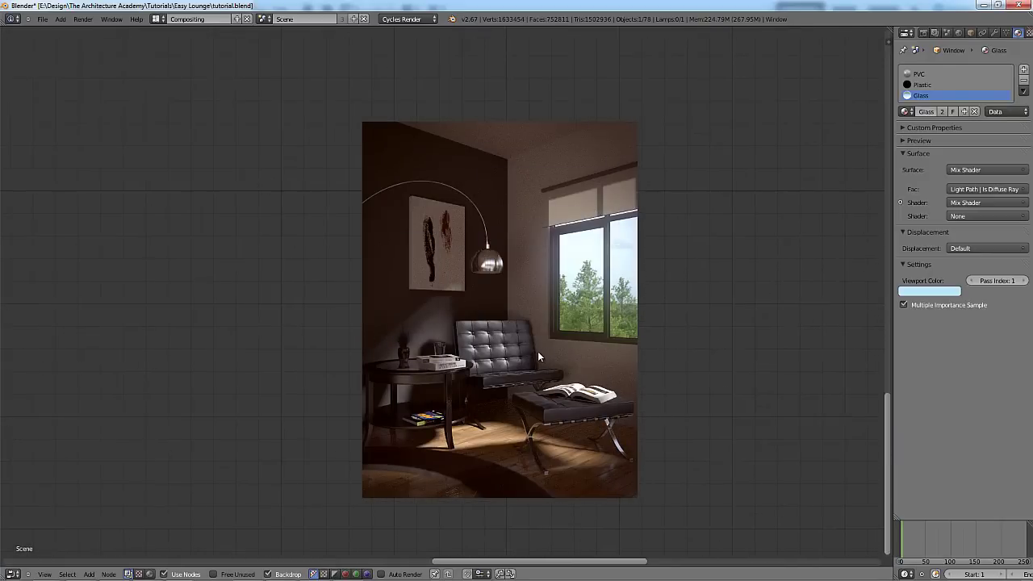
{"action": "key", "text": "ctrl+Up"}
{"action": "key", "text": "F11"}
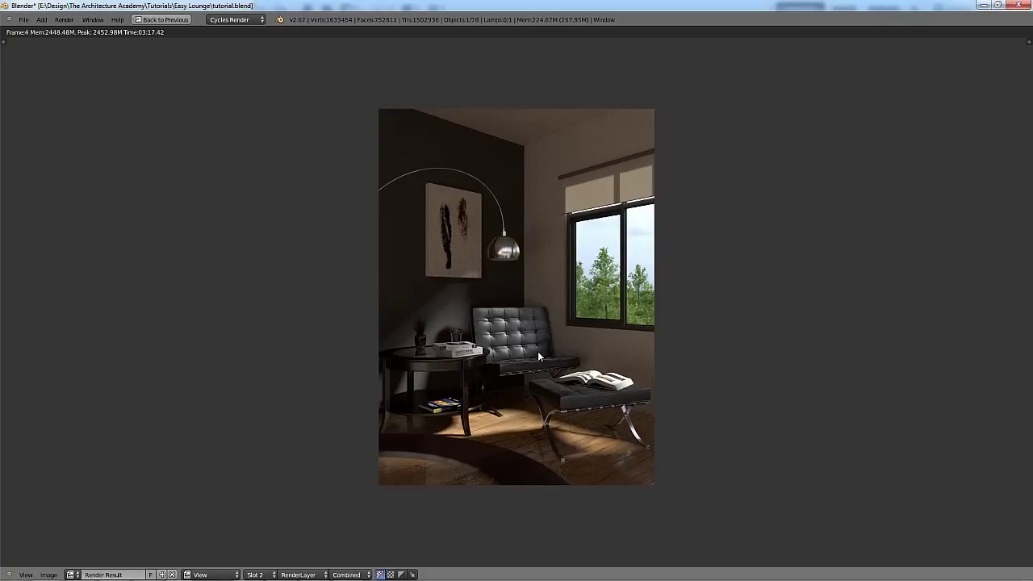
{"action": "key", "text": "ctrl+Up"}
{"action": "scroll", "coordinate": [530, 351], "scroll_direction": "down", "scroll_amount": 9}
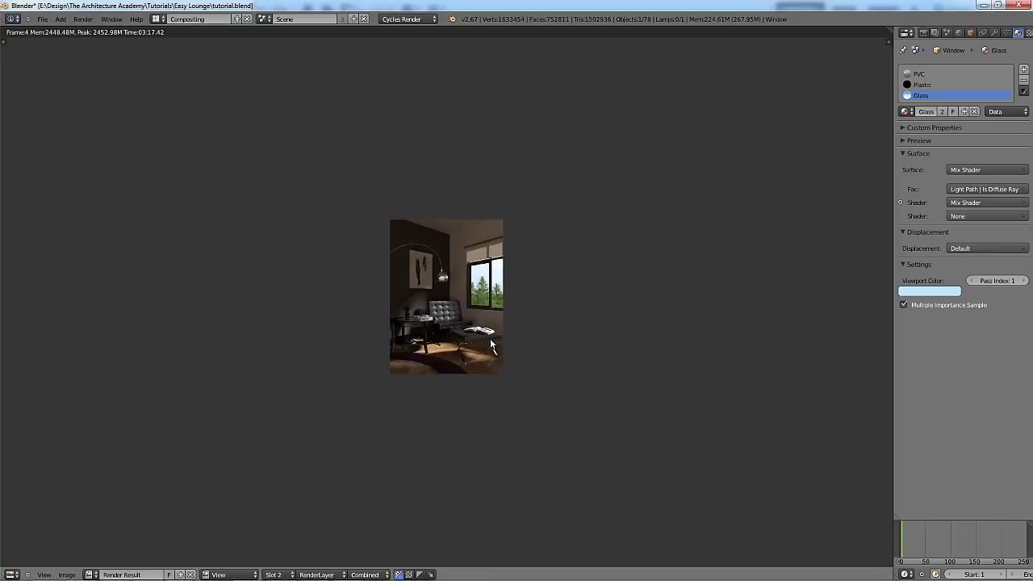
{"action": "key", "text": "F11"}
{"action": "scroll", "coordinate": [423, 246], "scroll_direction": "down", "scroll_amount": 5}
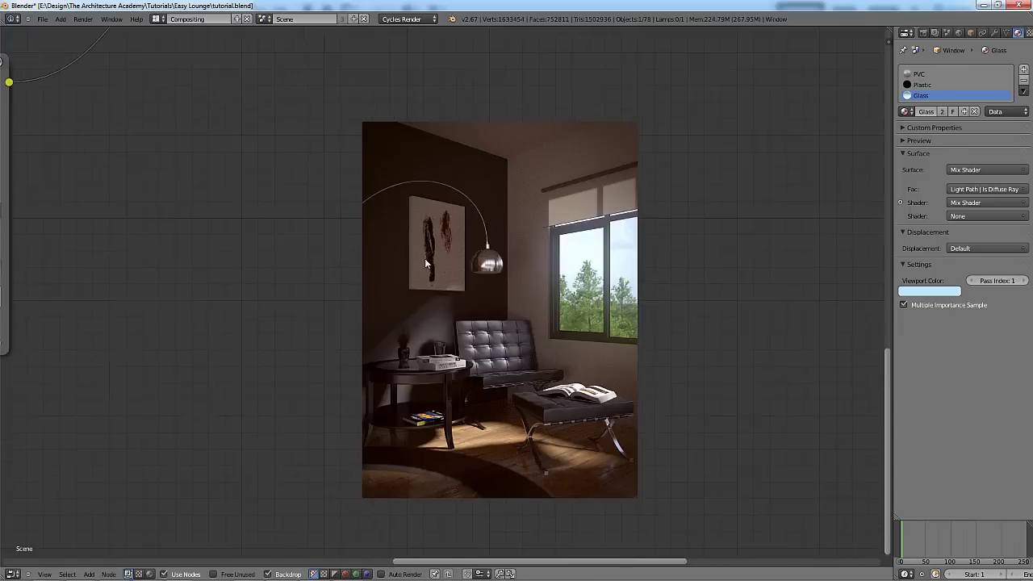
{"action": "middle_click_drag", "start_coordinate": [703, 49], "coordinate": [436, 172]}
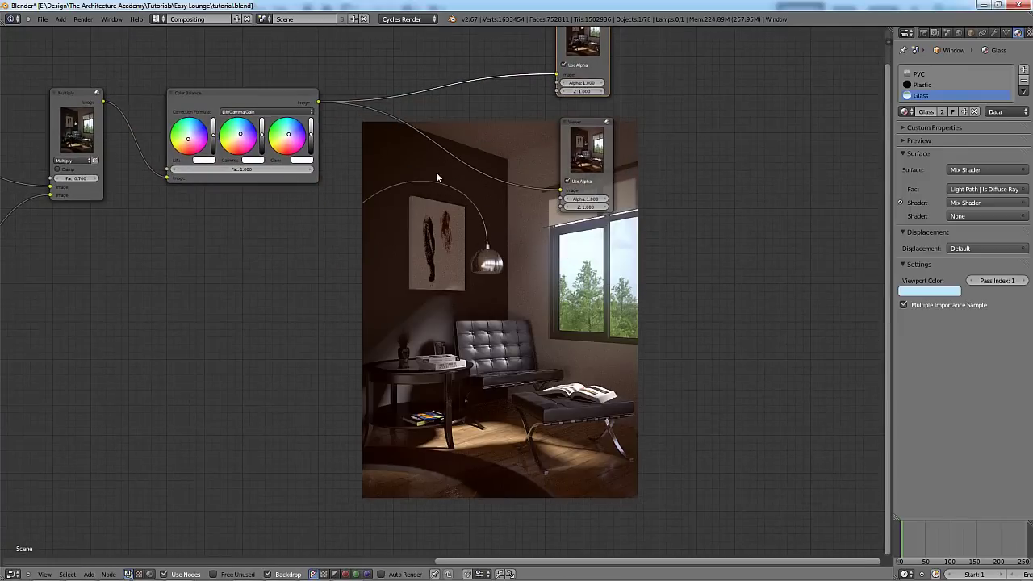
{"action": "key", "text": "F11"}
{"action": "key", "text": "Home"}
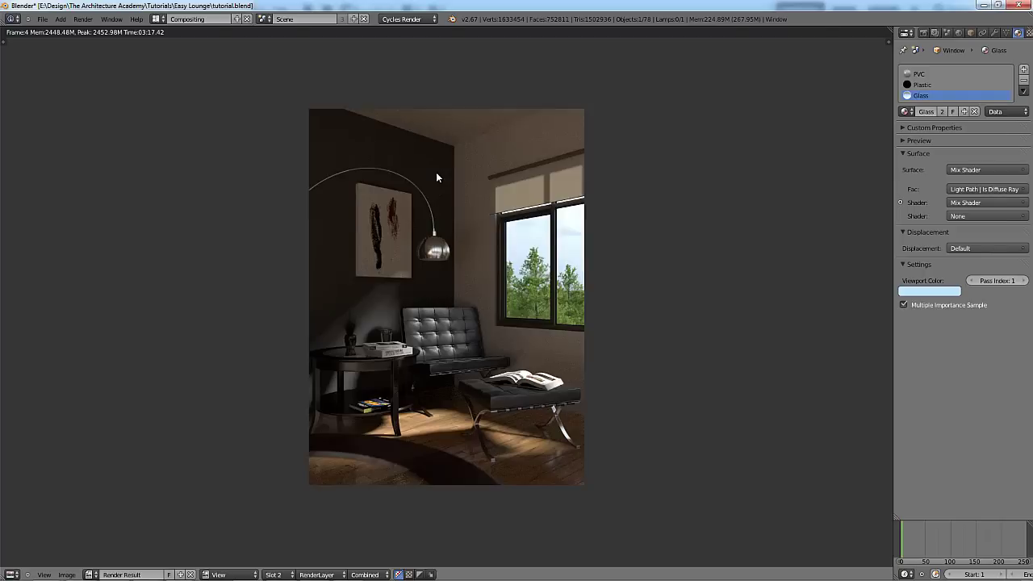
{"action": "key", "text": "F11"}
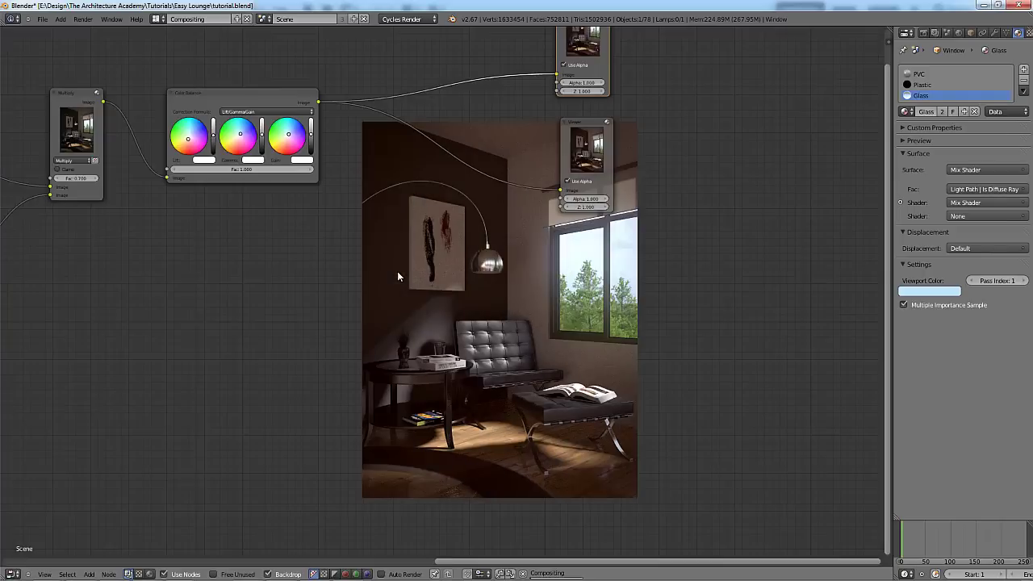
Shift the backdrop image clear of the nodes and compare it with the composite render in the scene25.blend window.
{"action": "scroll", "coordinate": [397, 272], "scroll_direction": "up", "scroll_amount": 3}
{"action": "middle_click_drag", "start_coordinate": [549, 201], "coordinate": [517, 206], "text": "alt"}
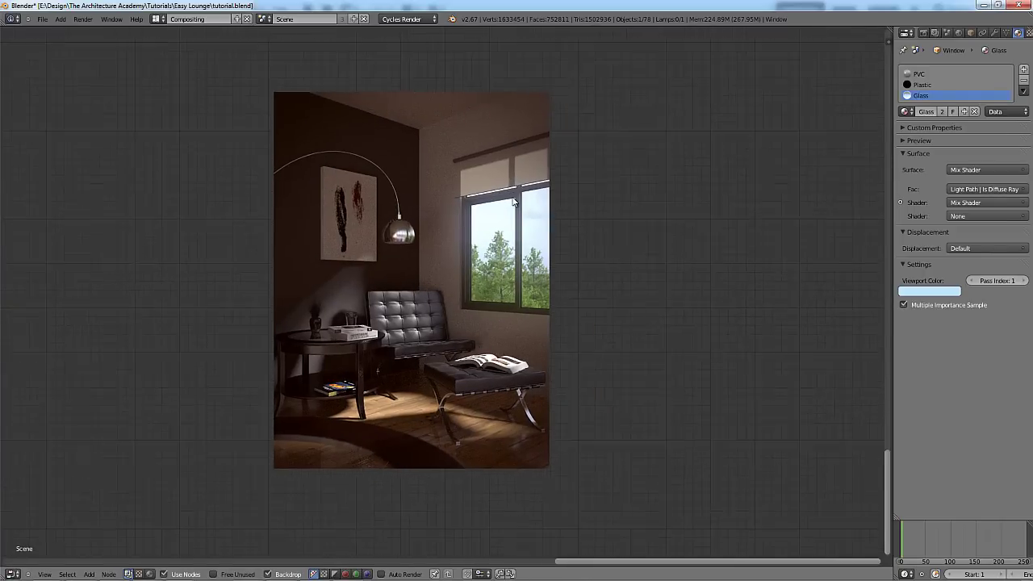
{"action": "key", "text": "Home"}
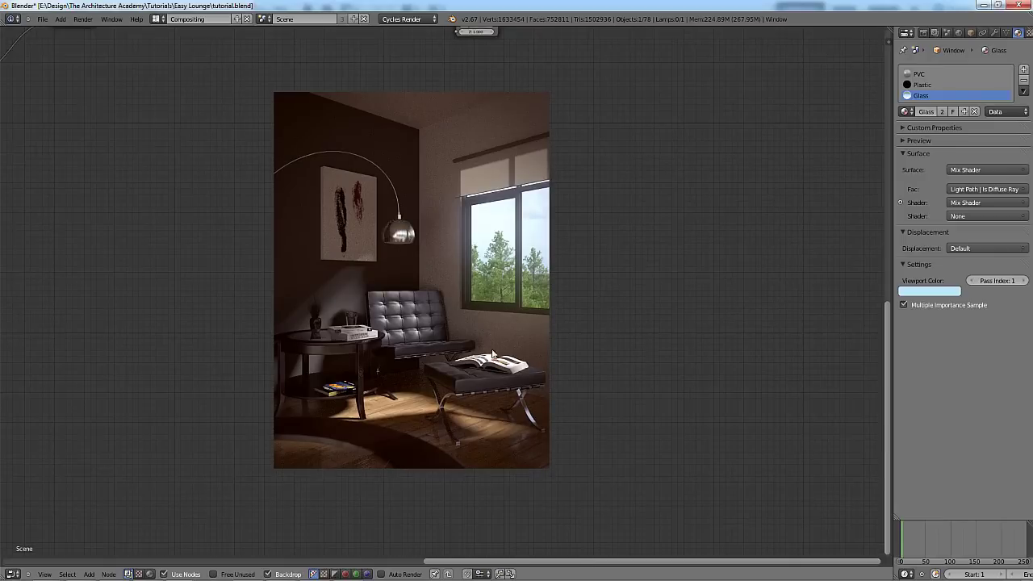
{"action": "key", "text": "alt+Tab"}
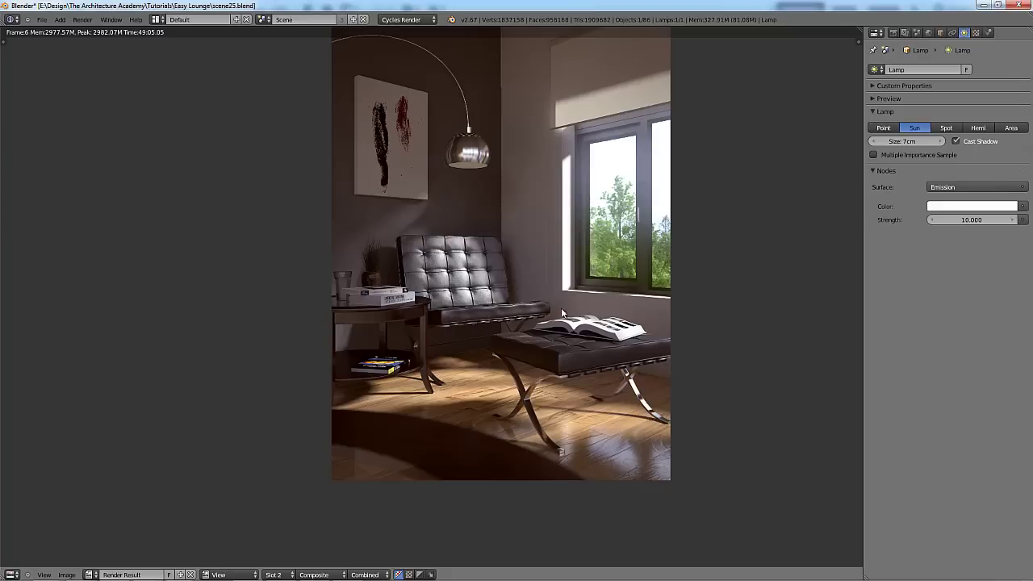
{"action": "middle_click_drag", "start_coordinate": [485, 179], "coordinate": [464, 234]}
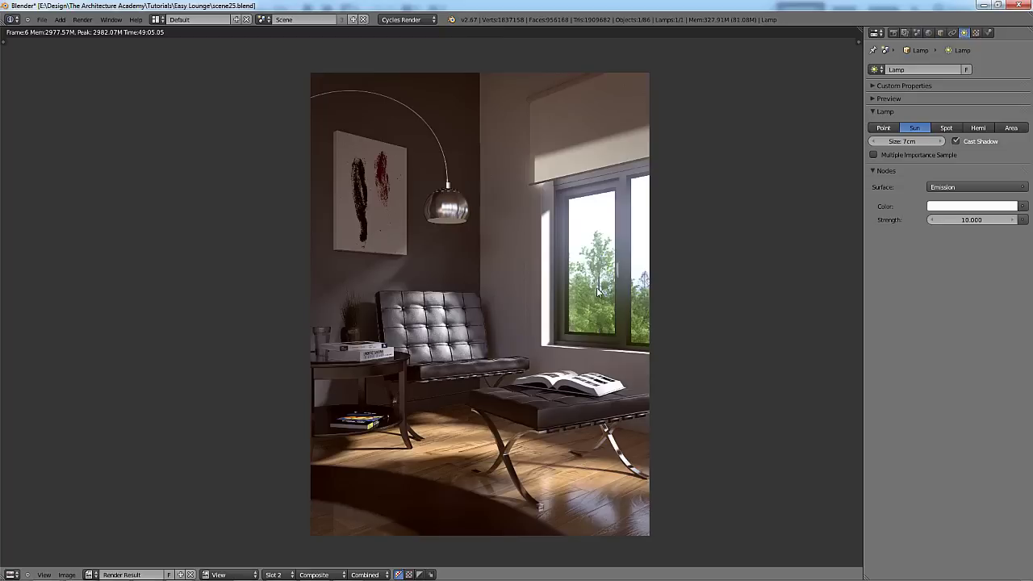
{"action": "key", "text": "alt+Tab"}
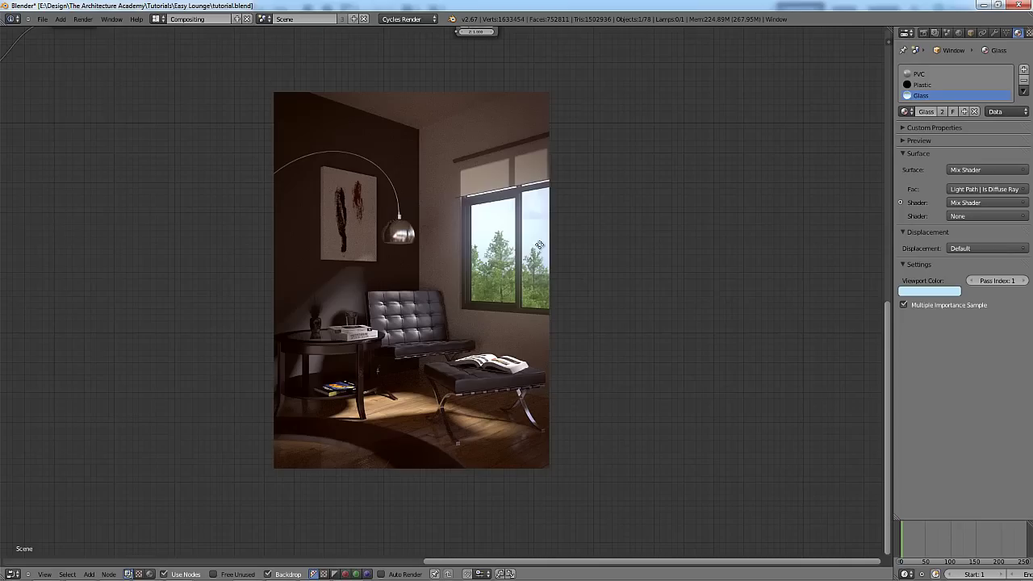
Reposition the backdrop image near the centre of the node editor with the nodes out of the way.
{"action": "middle_click_drag", "start_coordinate": [518, 234], "coordinate": [598, 292], "text": "alt"}
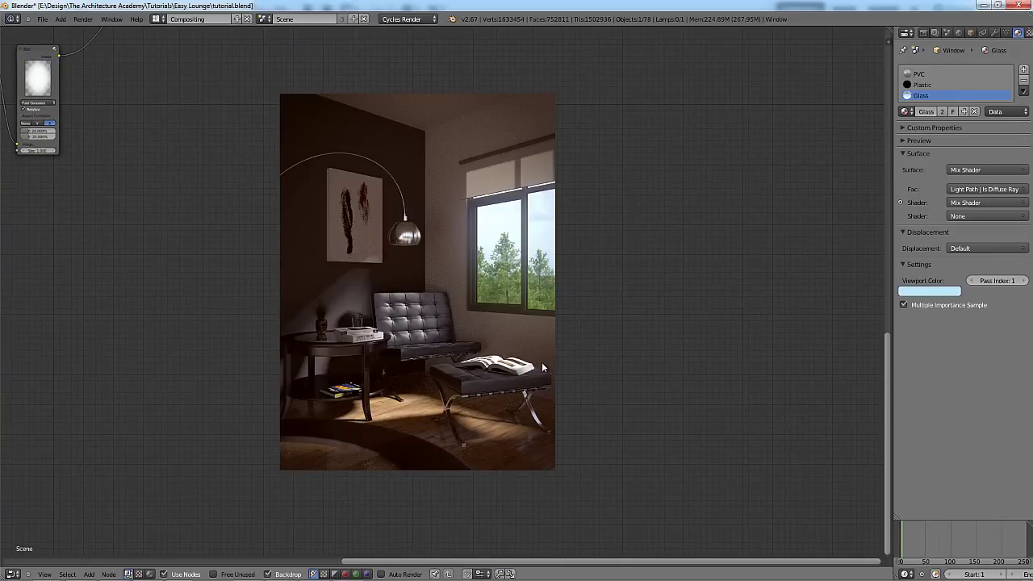
{"action": "middle_click_drag", "start_coordinate": [495, 327], "coordinate": [402, 427]}
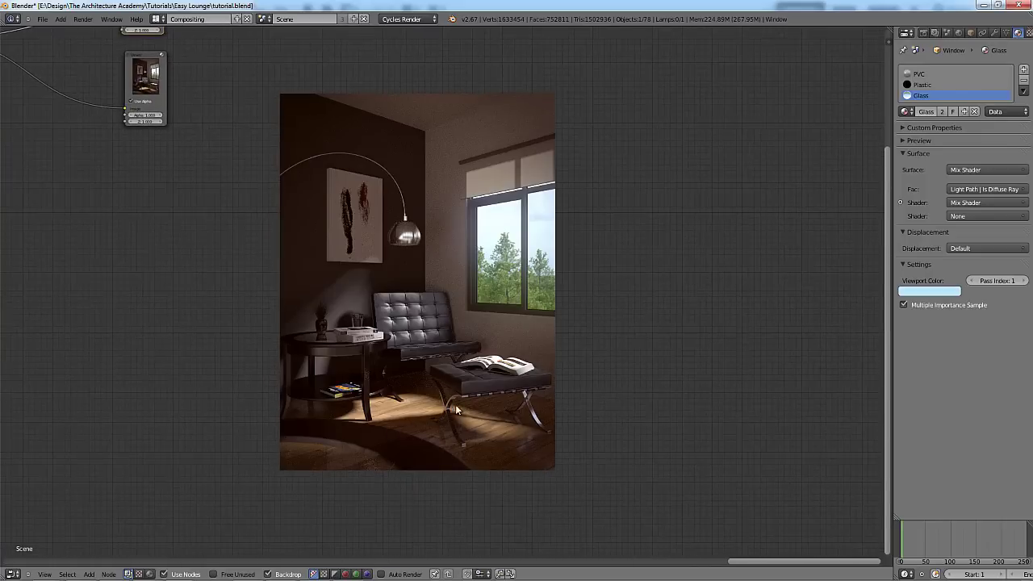
{"action": "middle_click_drag", "start_coordinate": [469, 399], "coordinate": [615, 392], "text": "alt"}
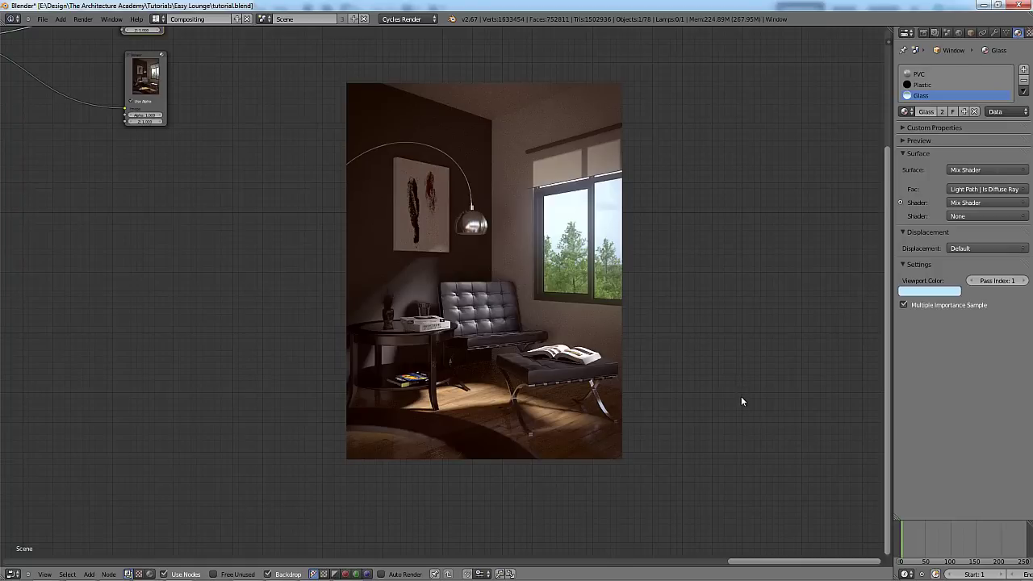
{"action": "middle_click_drag", "start_coordinate": [767, 454], "coordinate": [764, 347]}
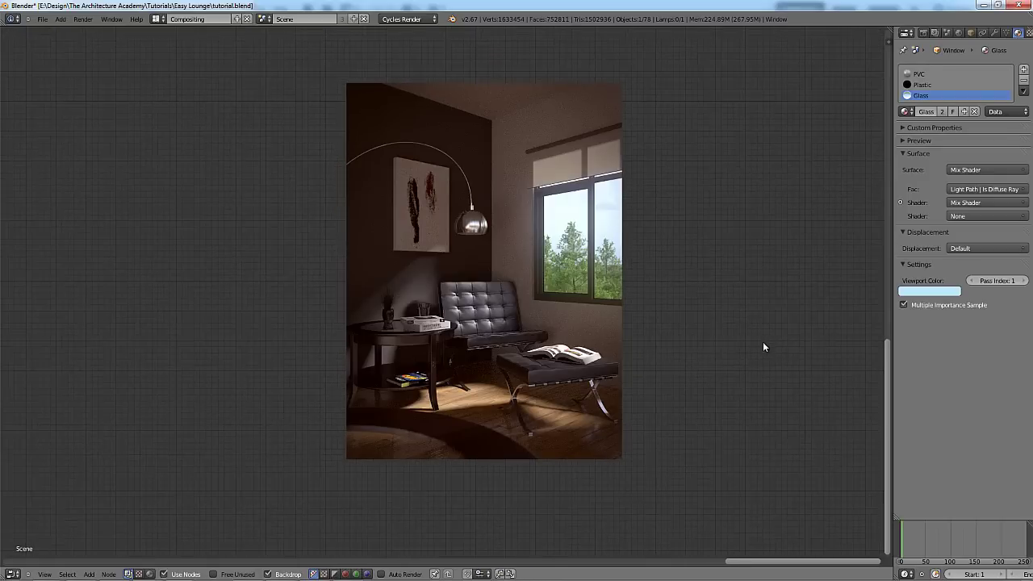